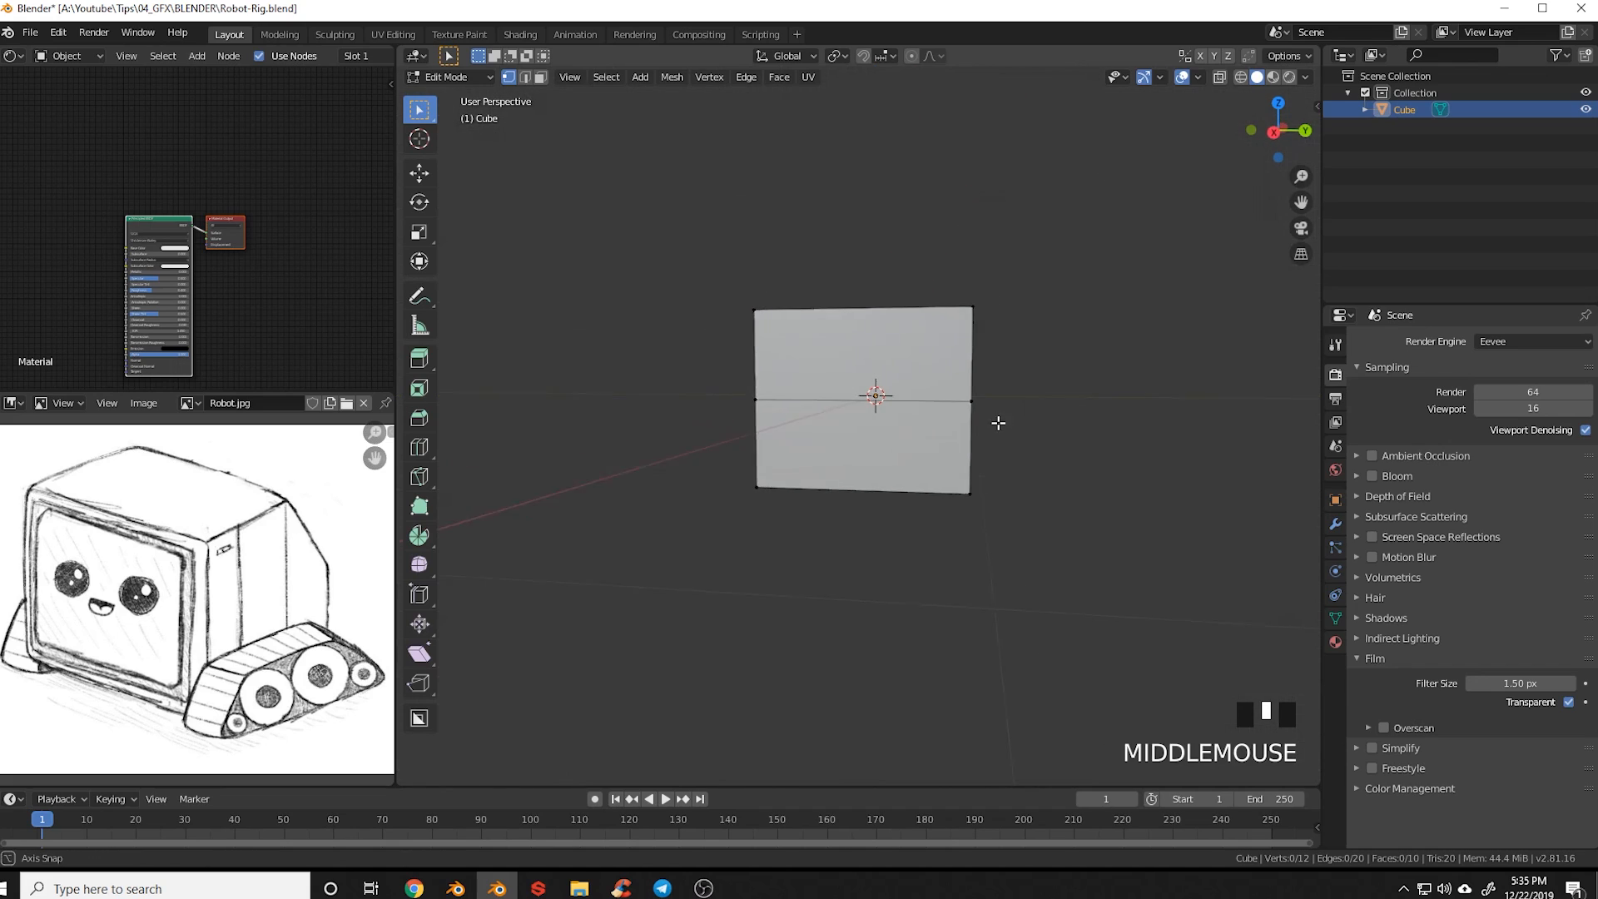
Extrude the two stacked faces on the cube's +Y side outward to form a short rear section
key("3")
left_click(955, 481)
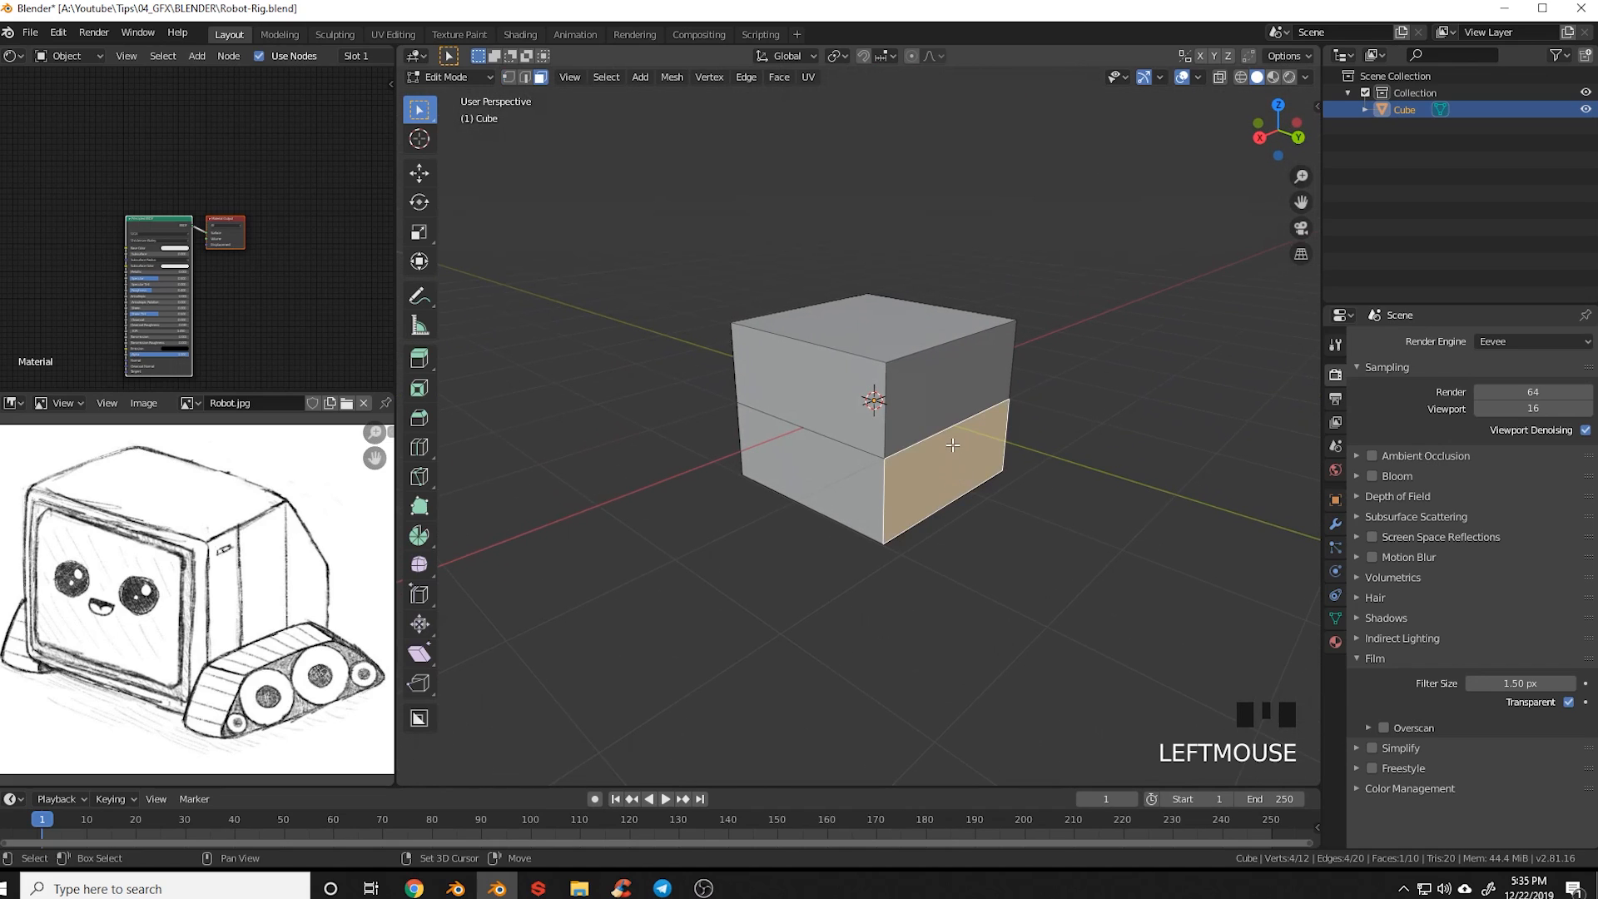
left_click(946, 423, "shift")
key("KP_3")
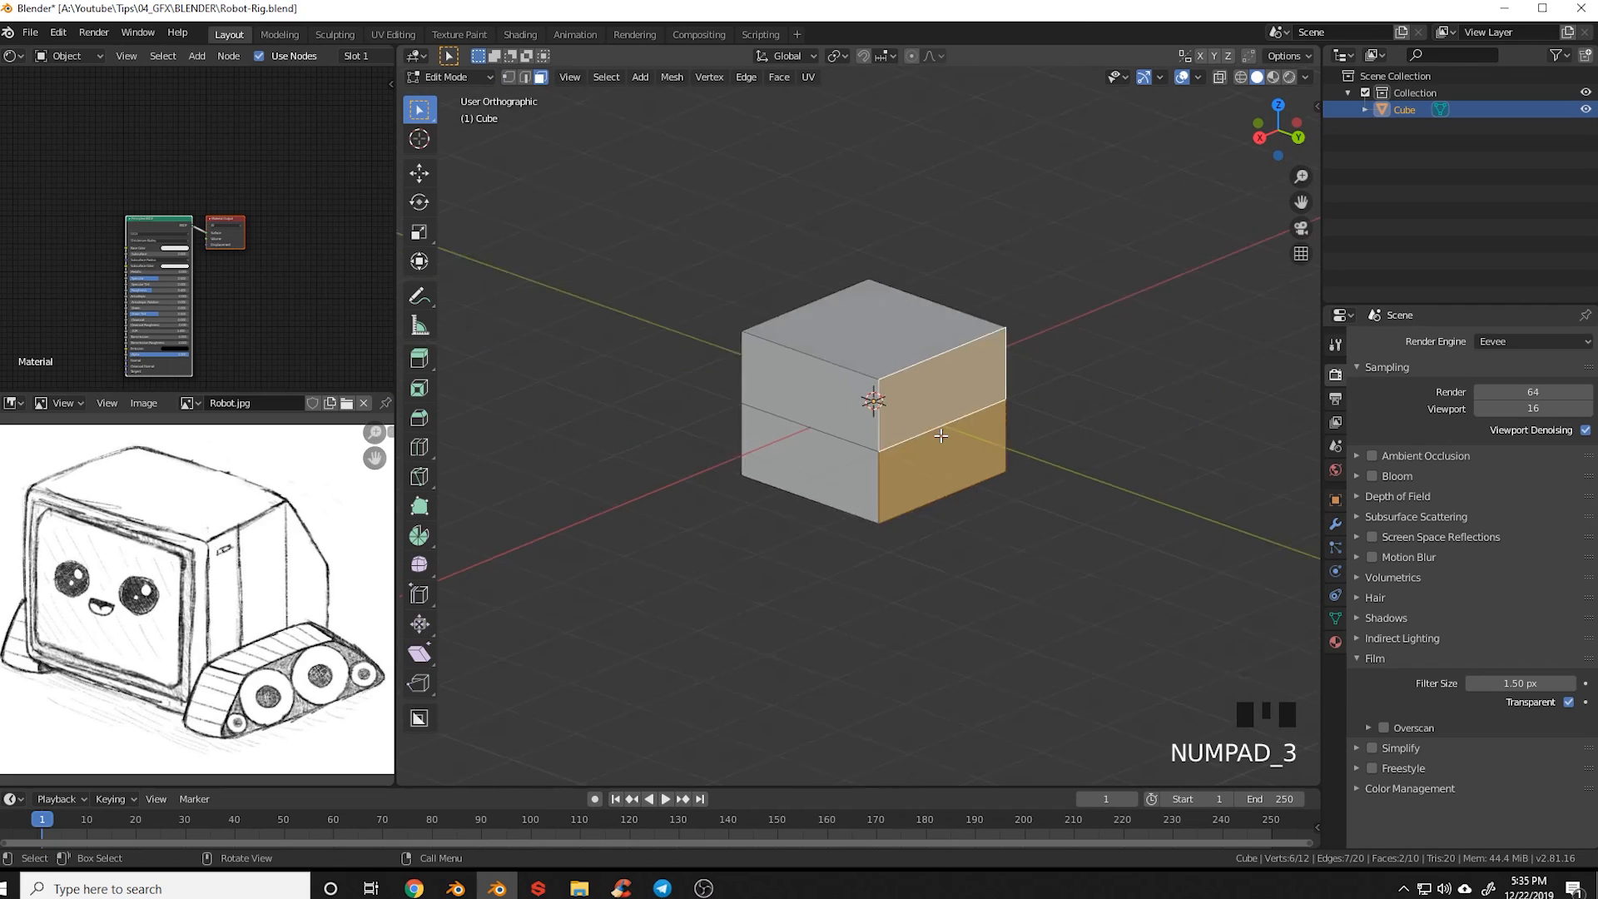
middle_click_drag(953, 456, 949, 464, "shift")
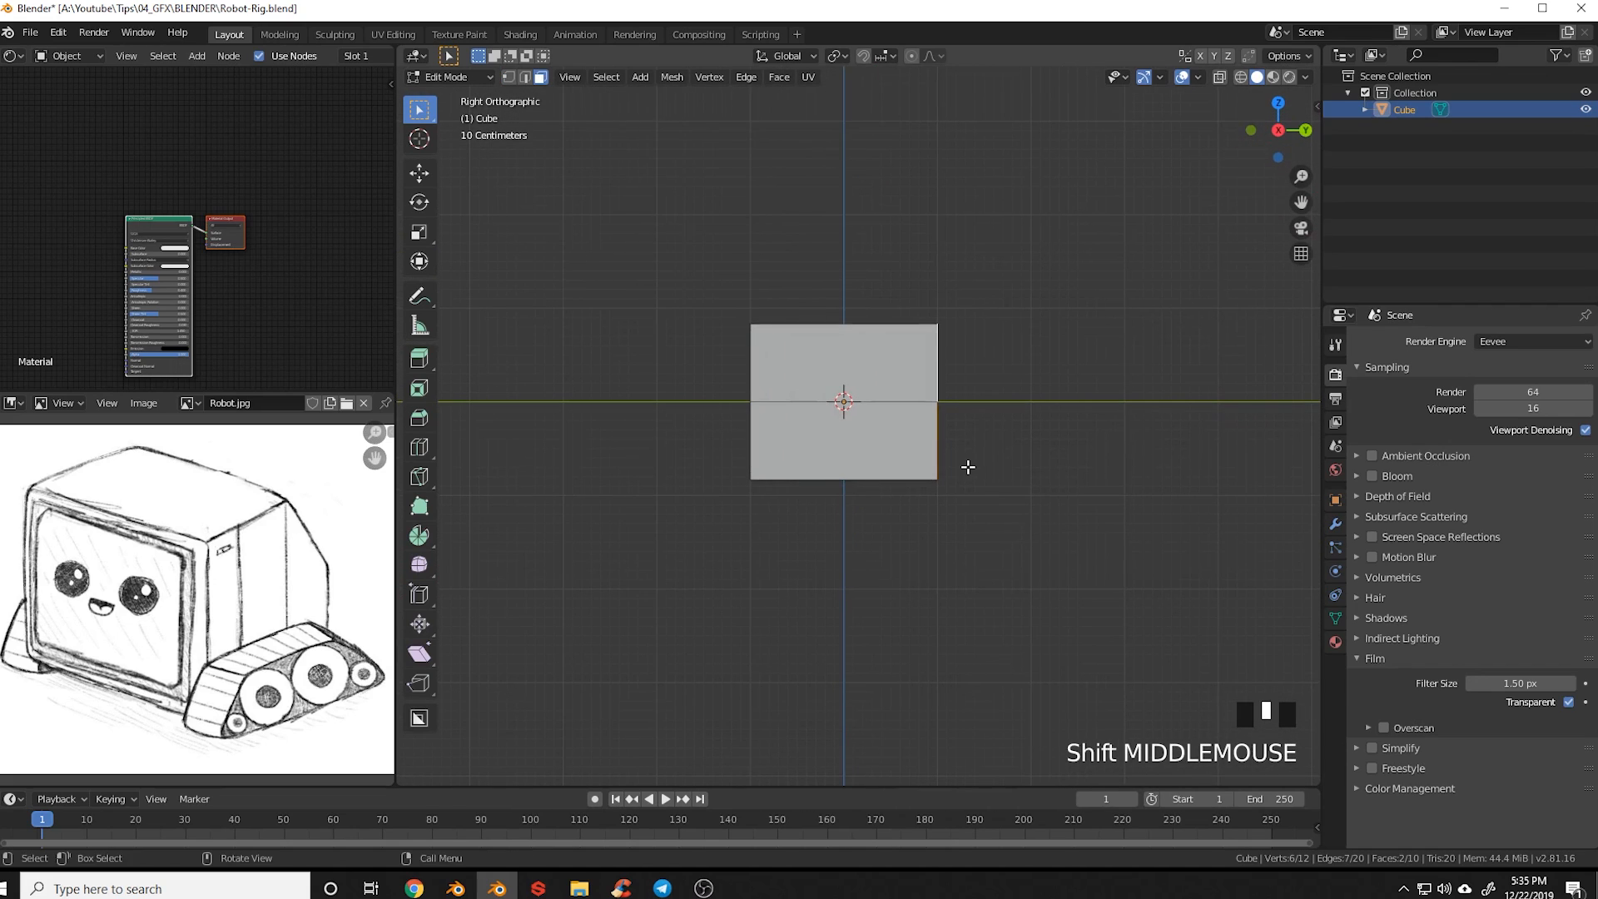
scroll(963, 467, "up", 2)
key("e")
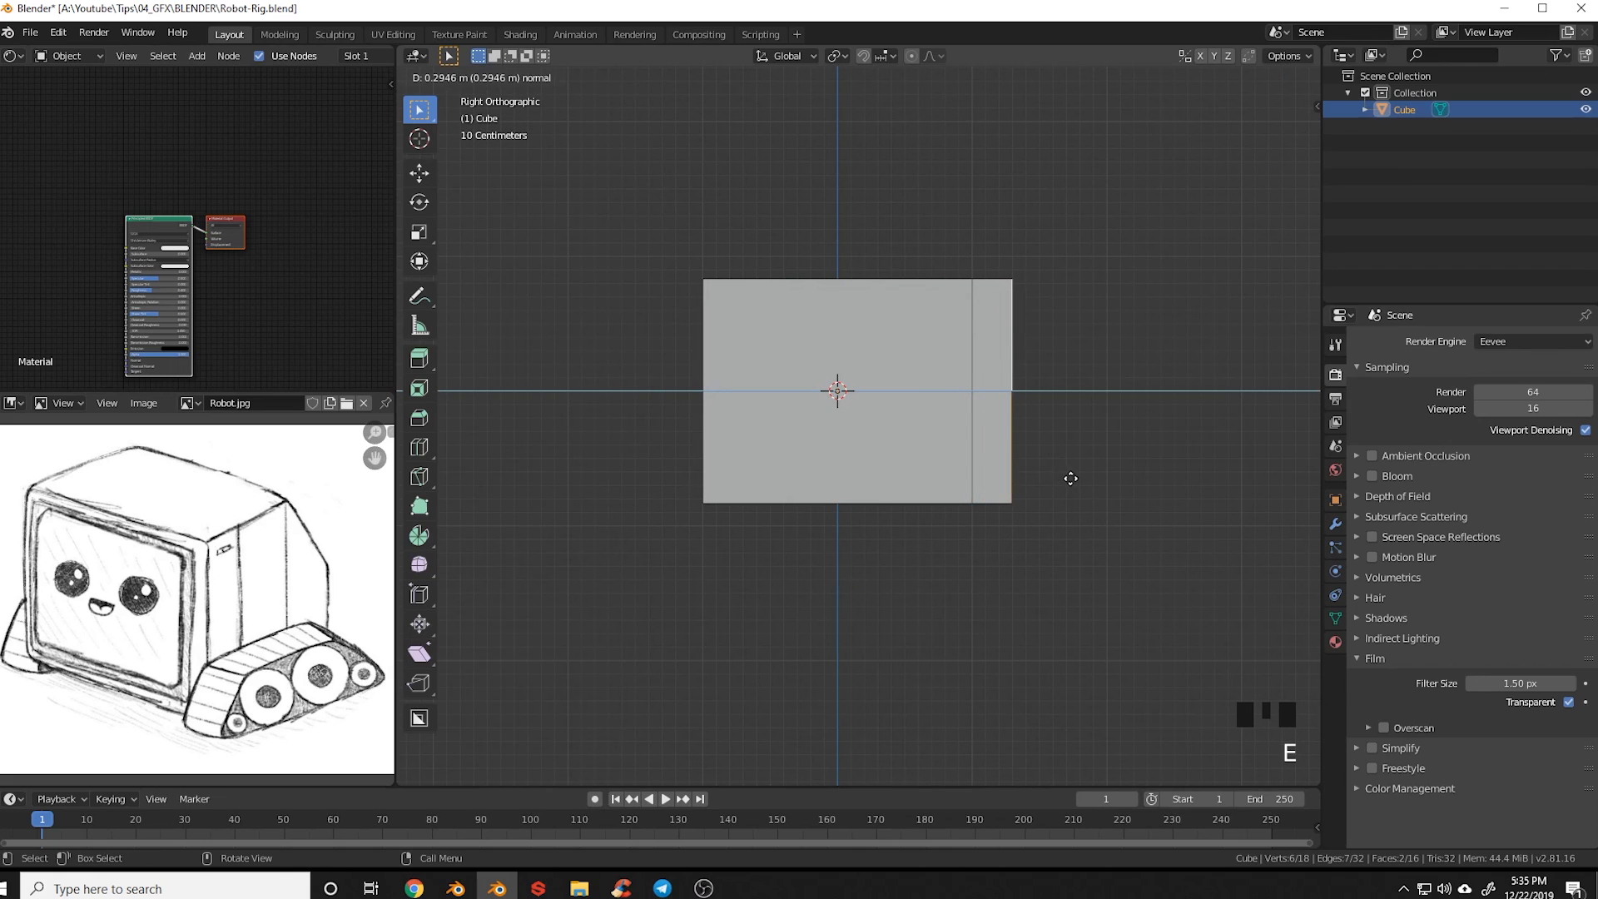
left_click(1082, 481)
key("a")
key("a")
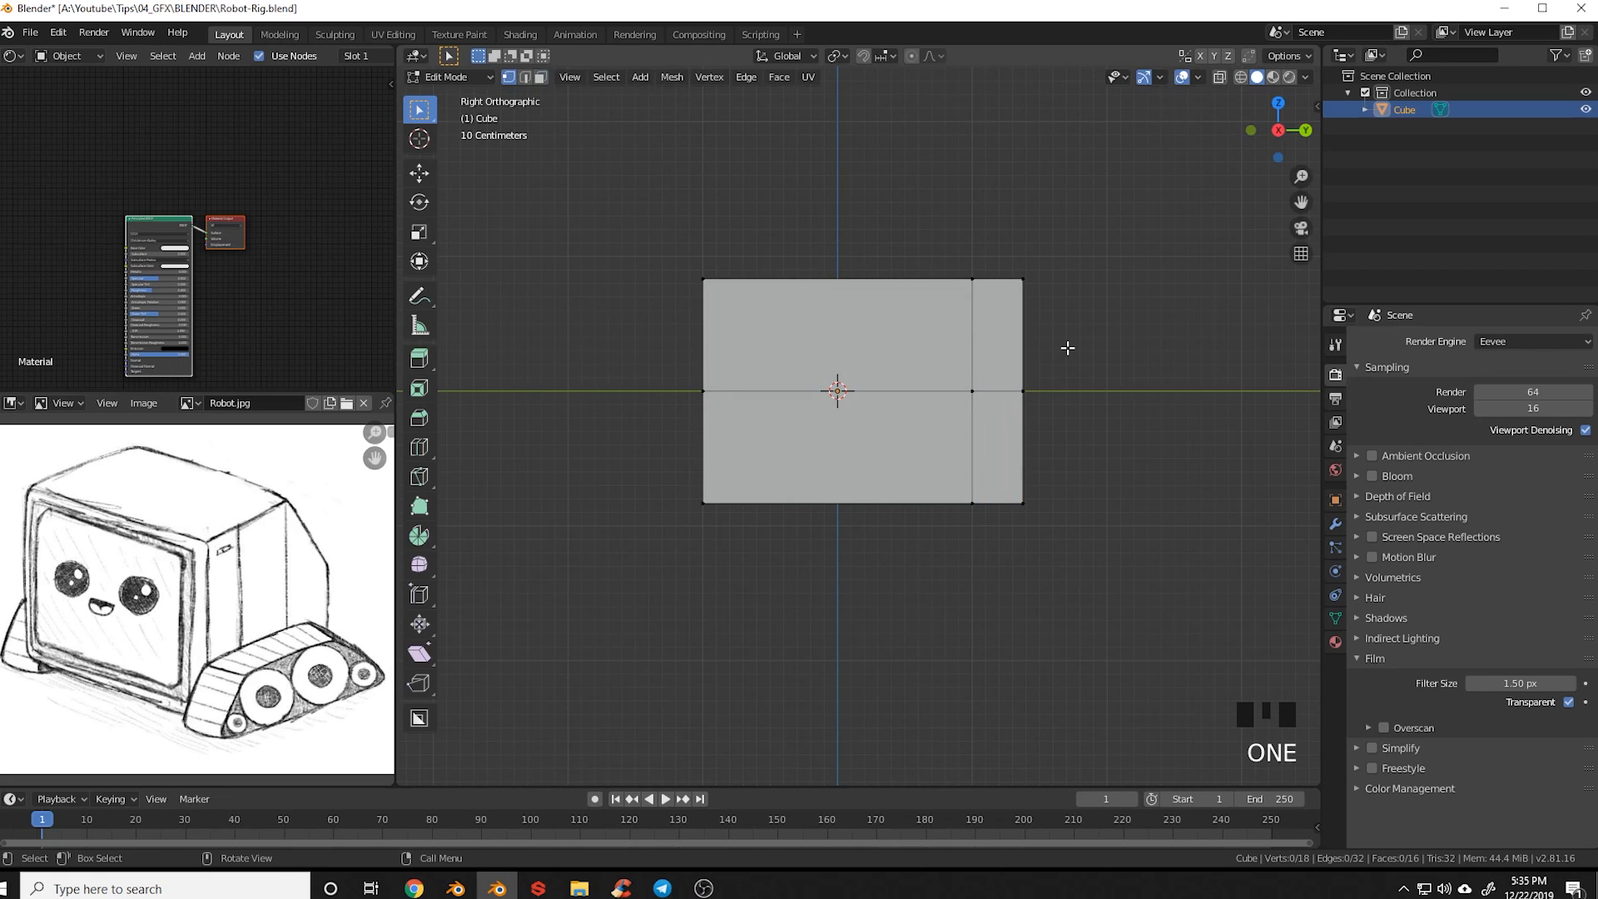
In wireframe, move the upper rear corner vertices inward along Y, almost to the extrusion's starting edge, to slope the back
key("1")
key("1")
key("z")
left_click(1003, 360)
middle_click_drag(1002, 360, 975, 453, "shift")
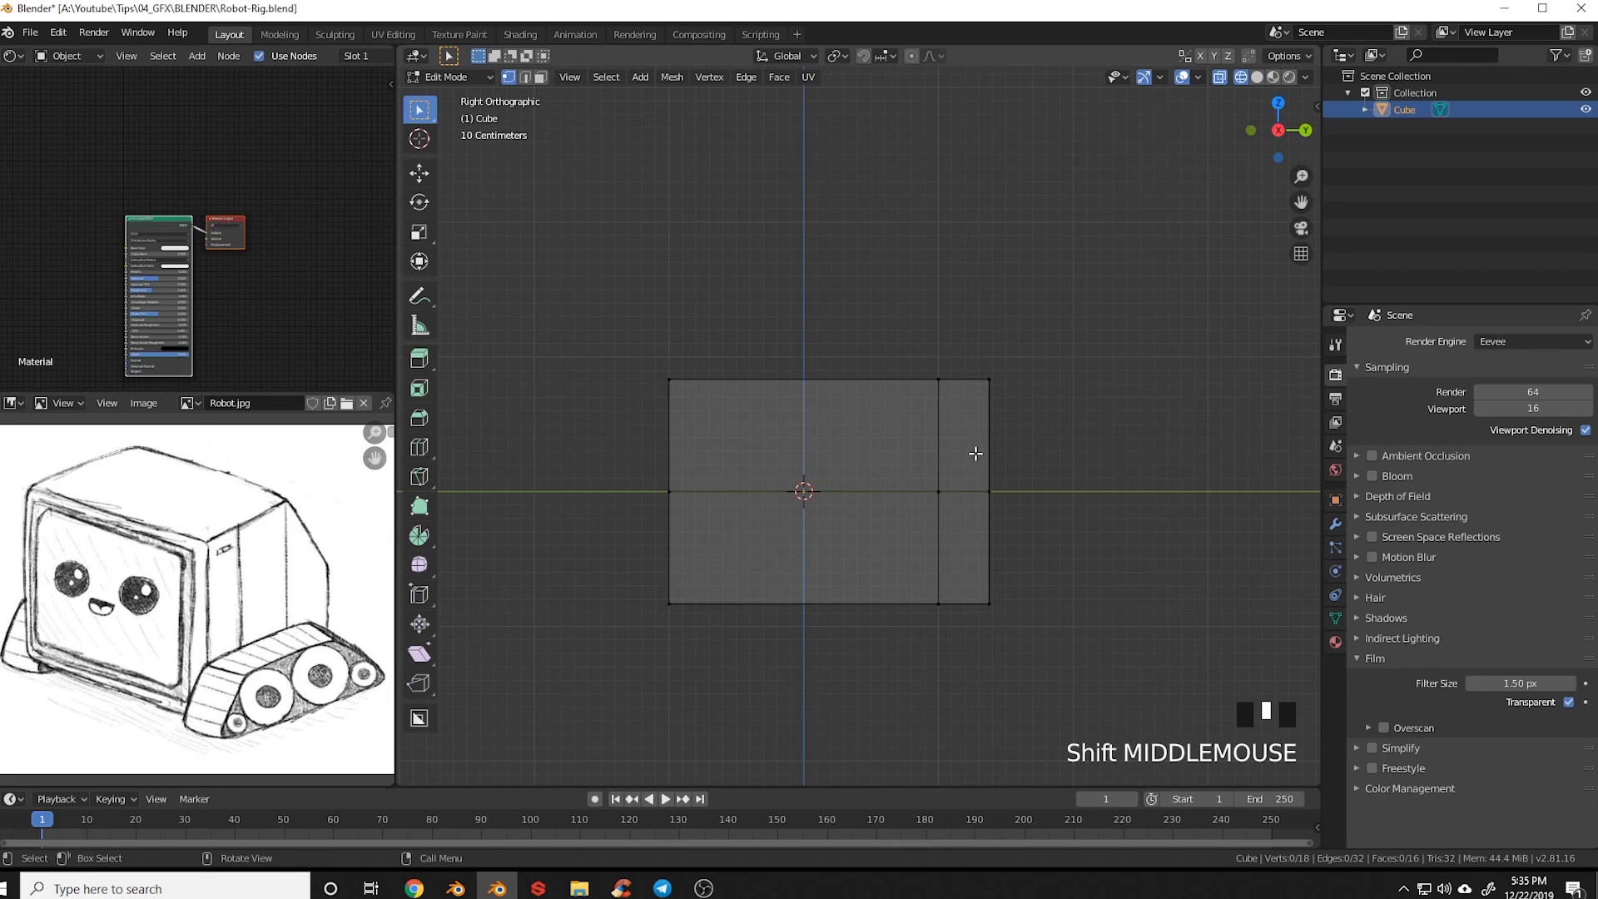
key("b")
left_click_drag(981, 372, 1022, 408)
scroll(1080, 441, "up", 4)
middle_click_drag(1126, 423, 1037, 415, "shift")
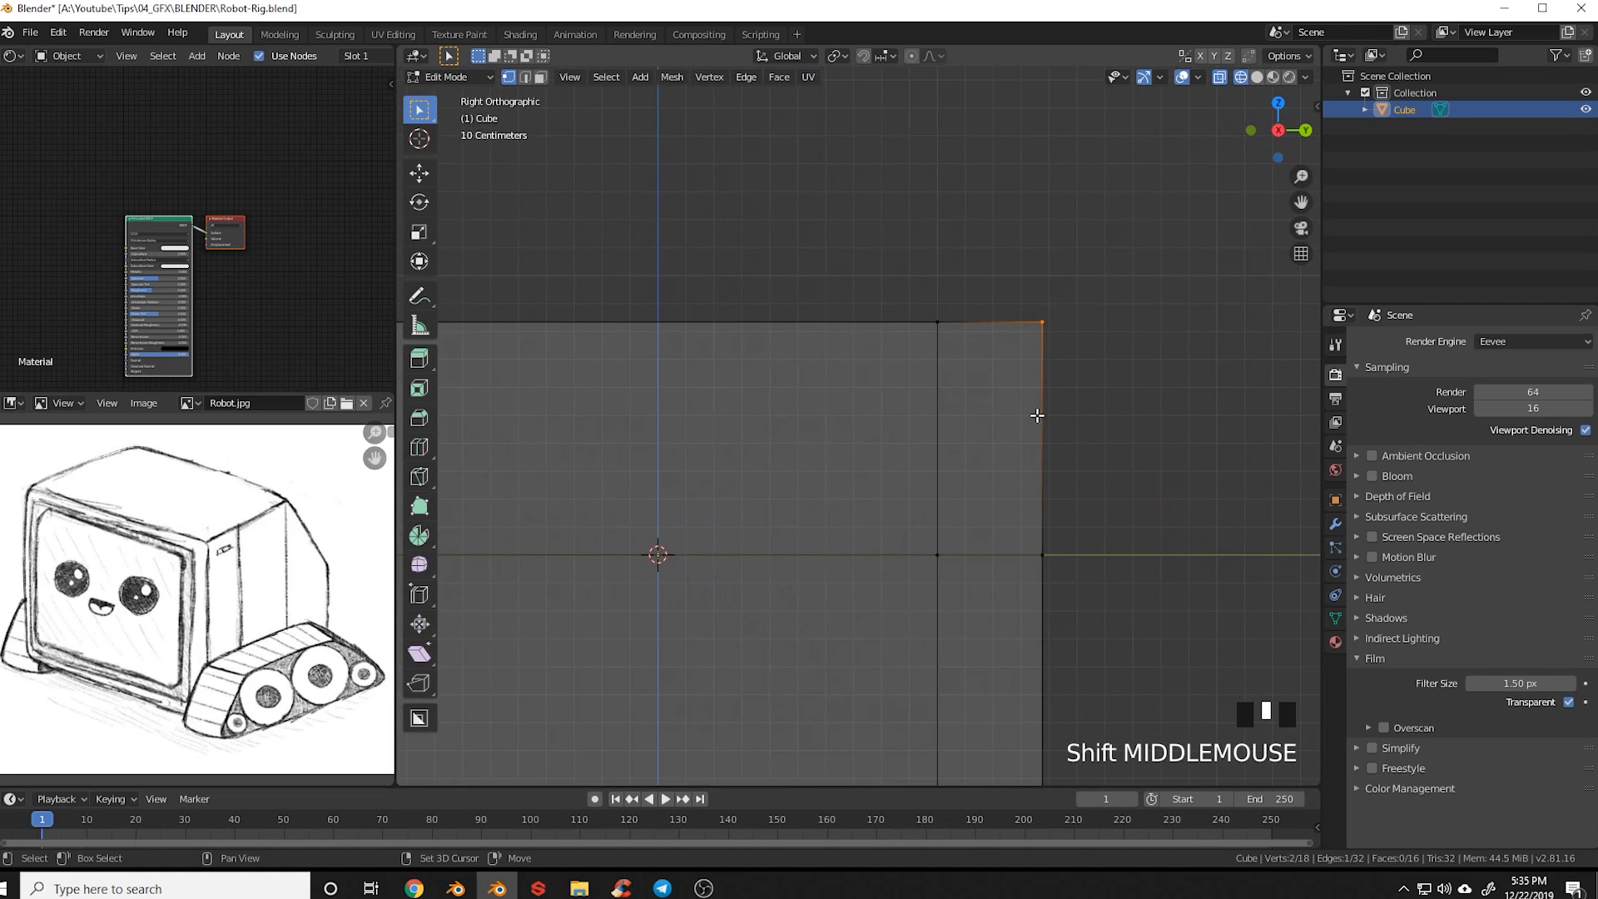
key("g")
key("y")
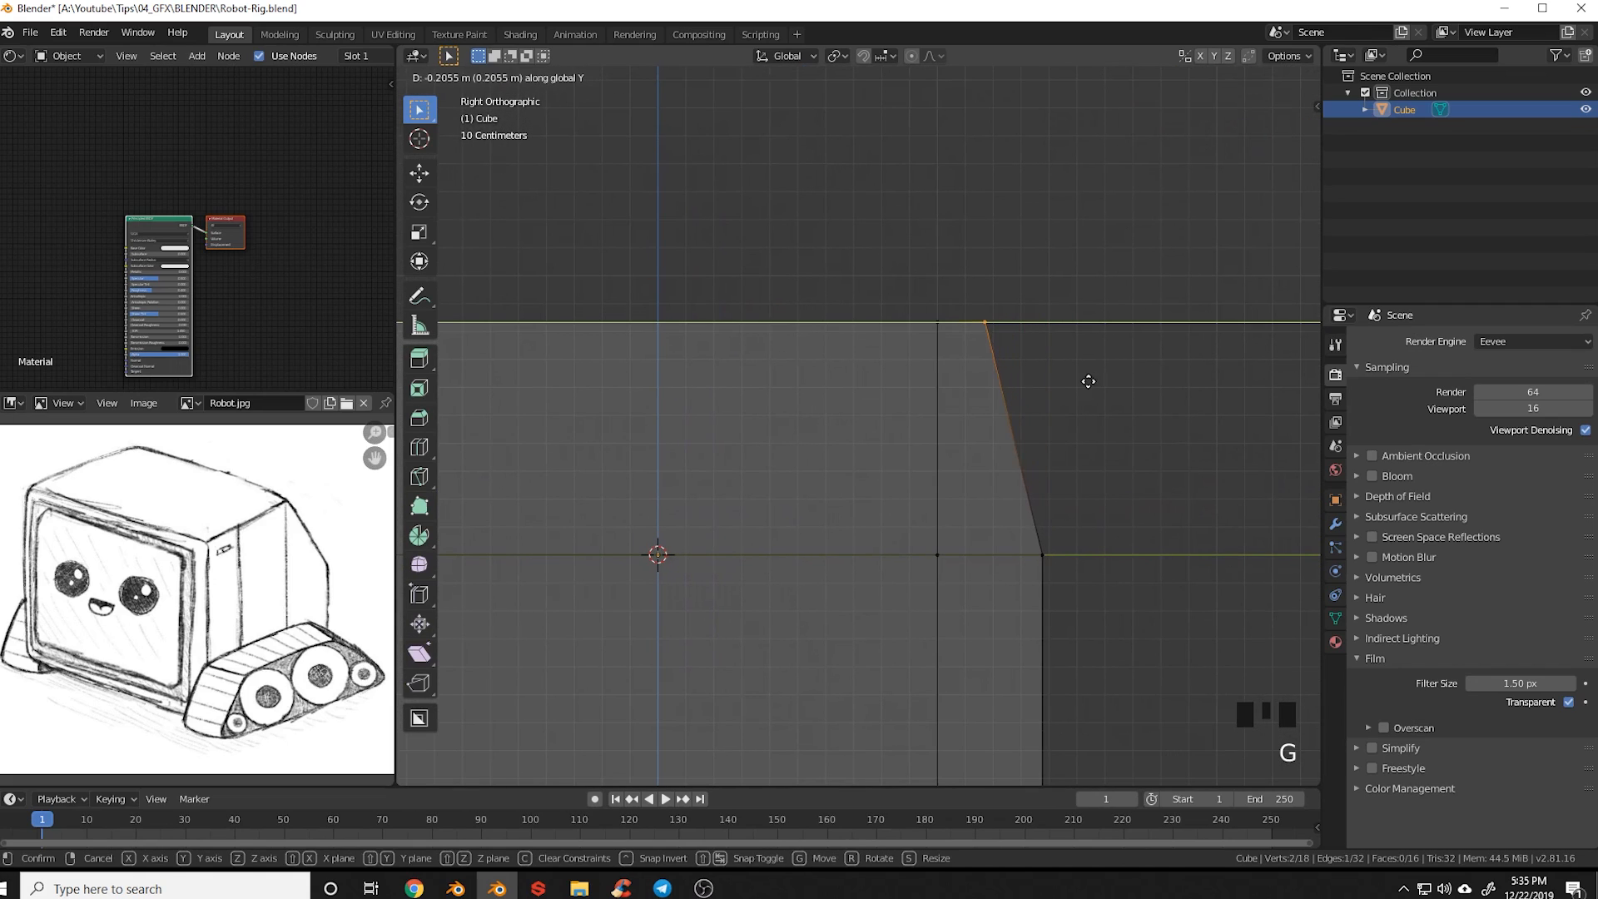
left_click(1049, 399)
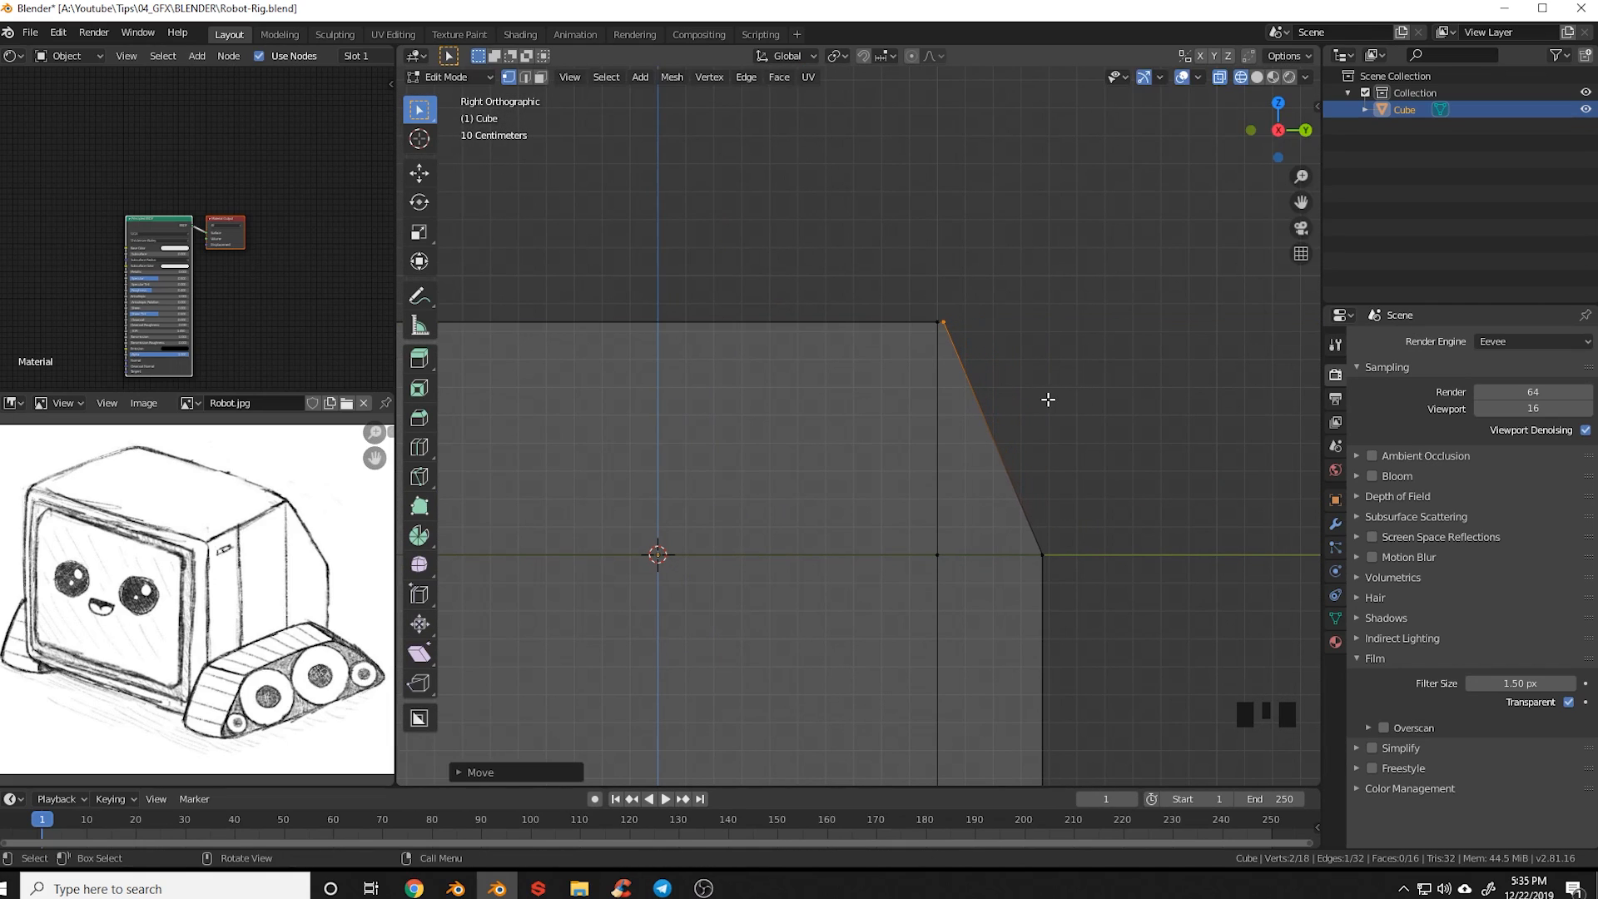
Move the middle and lower rear vertices about 0.23 m outward along Y to lengthen the rear section
middle_click_drag(996, 607, 1052, 436, "shift")
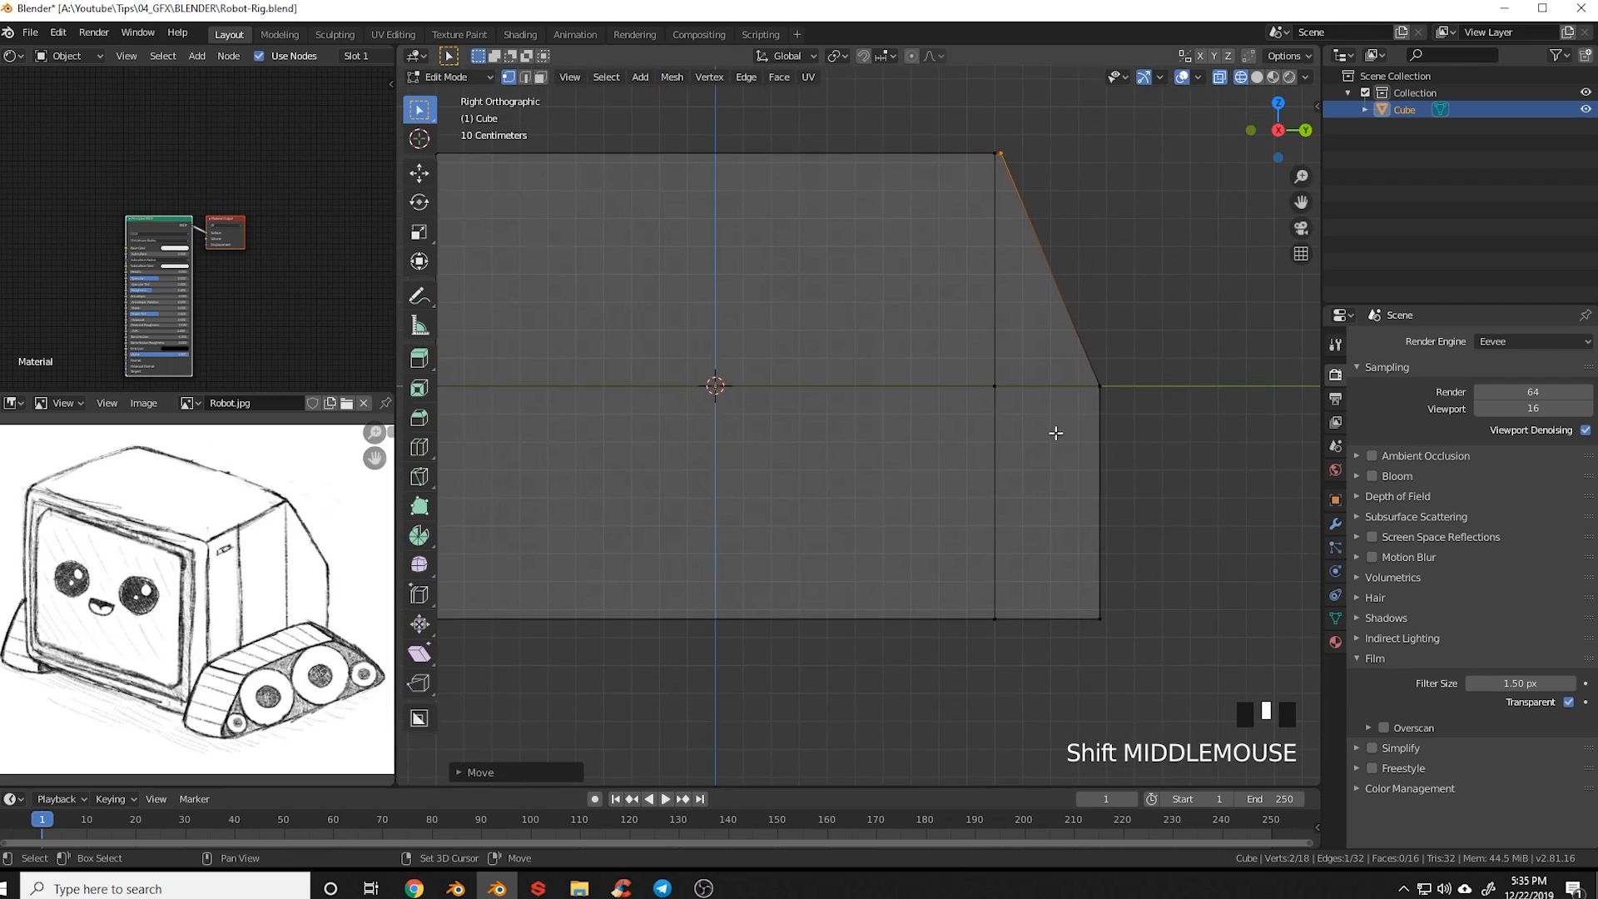
scroll(980, 475, "down", 3)
middle_click_drag(980, 474, 958, 541, "shift")
key("a")
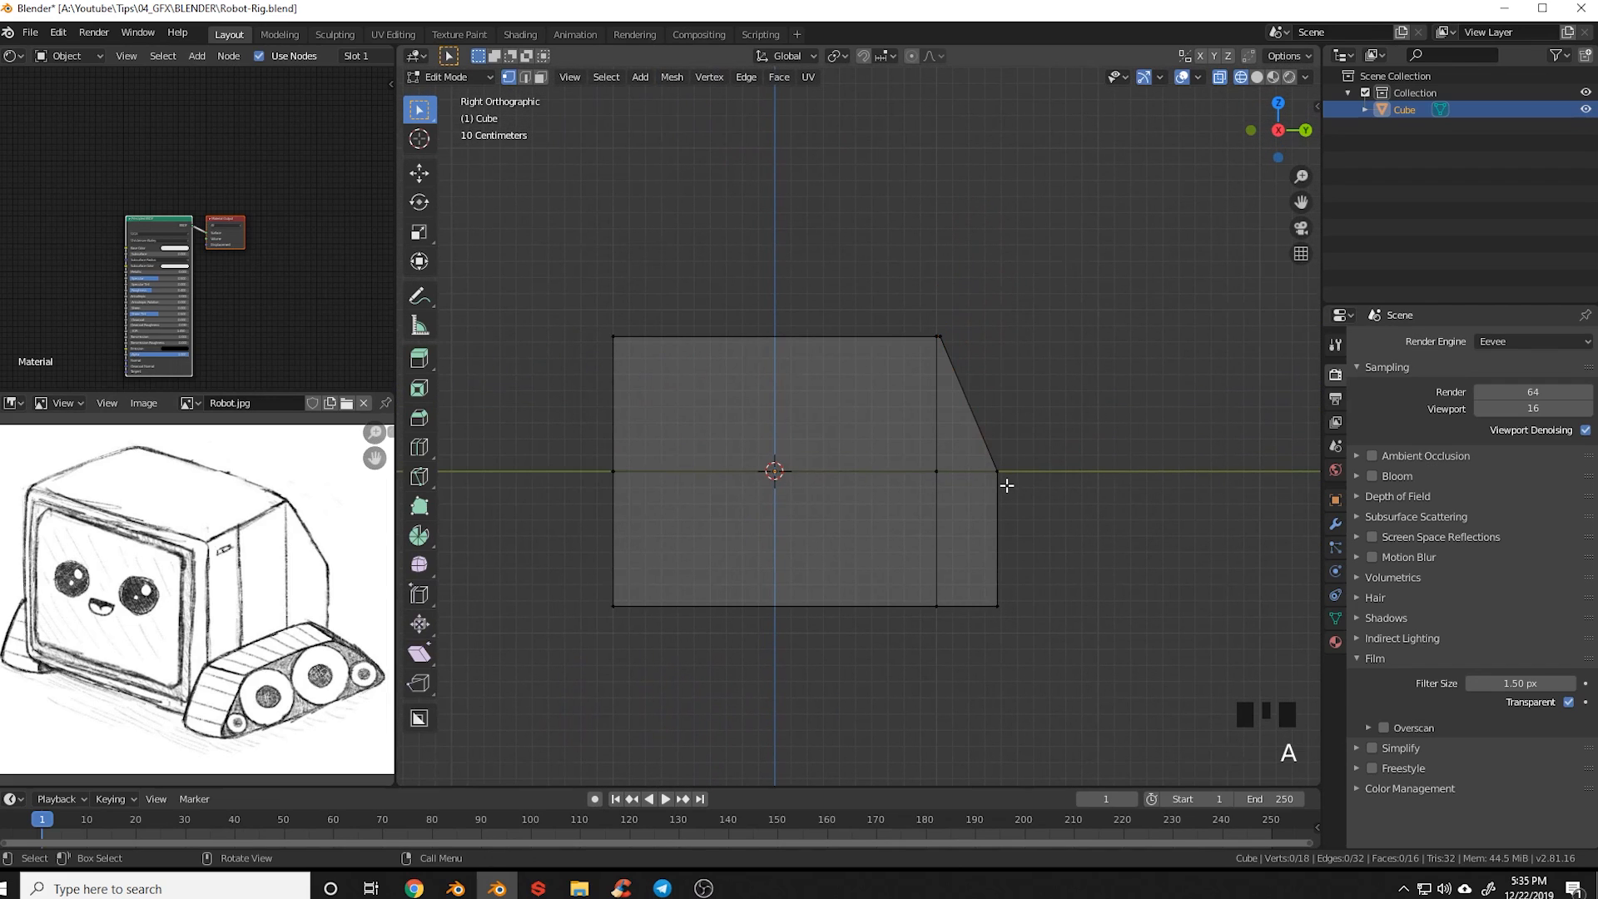
key("b")
left_click_drag(974, 420, 1022, 618)
key("g")
key("y")
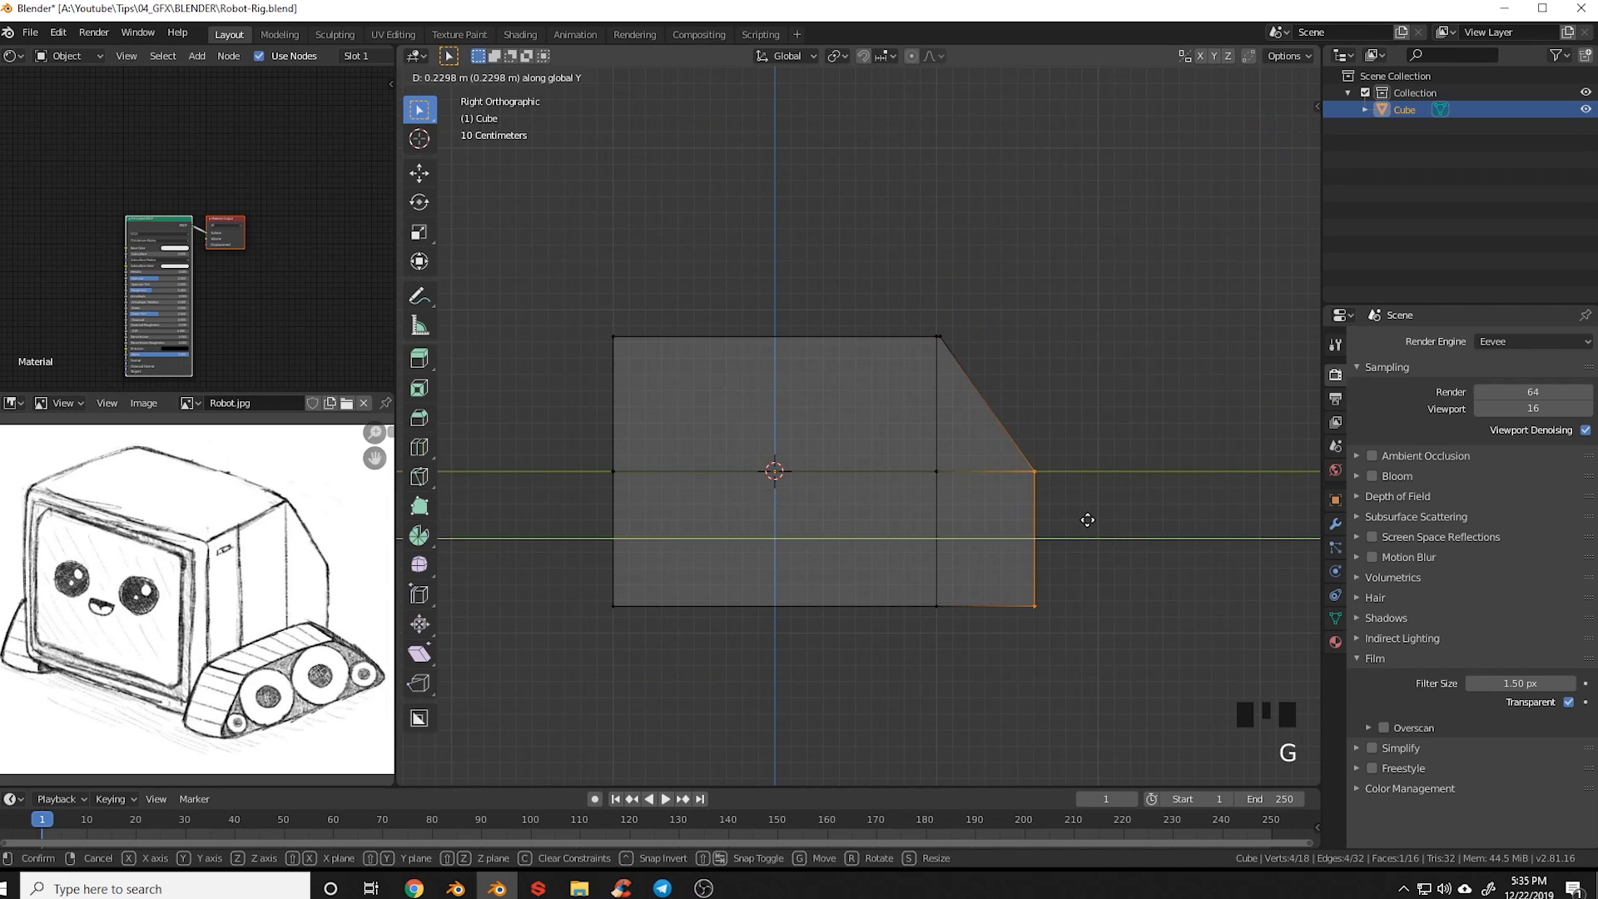
left_click(1086, 522)
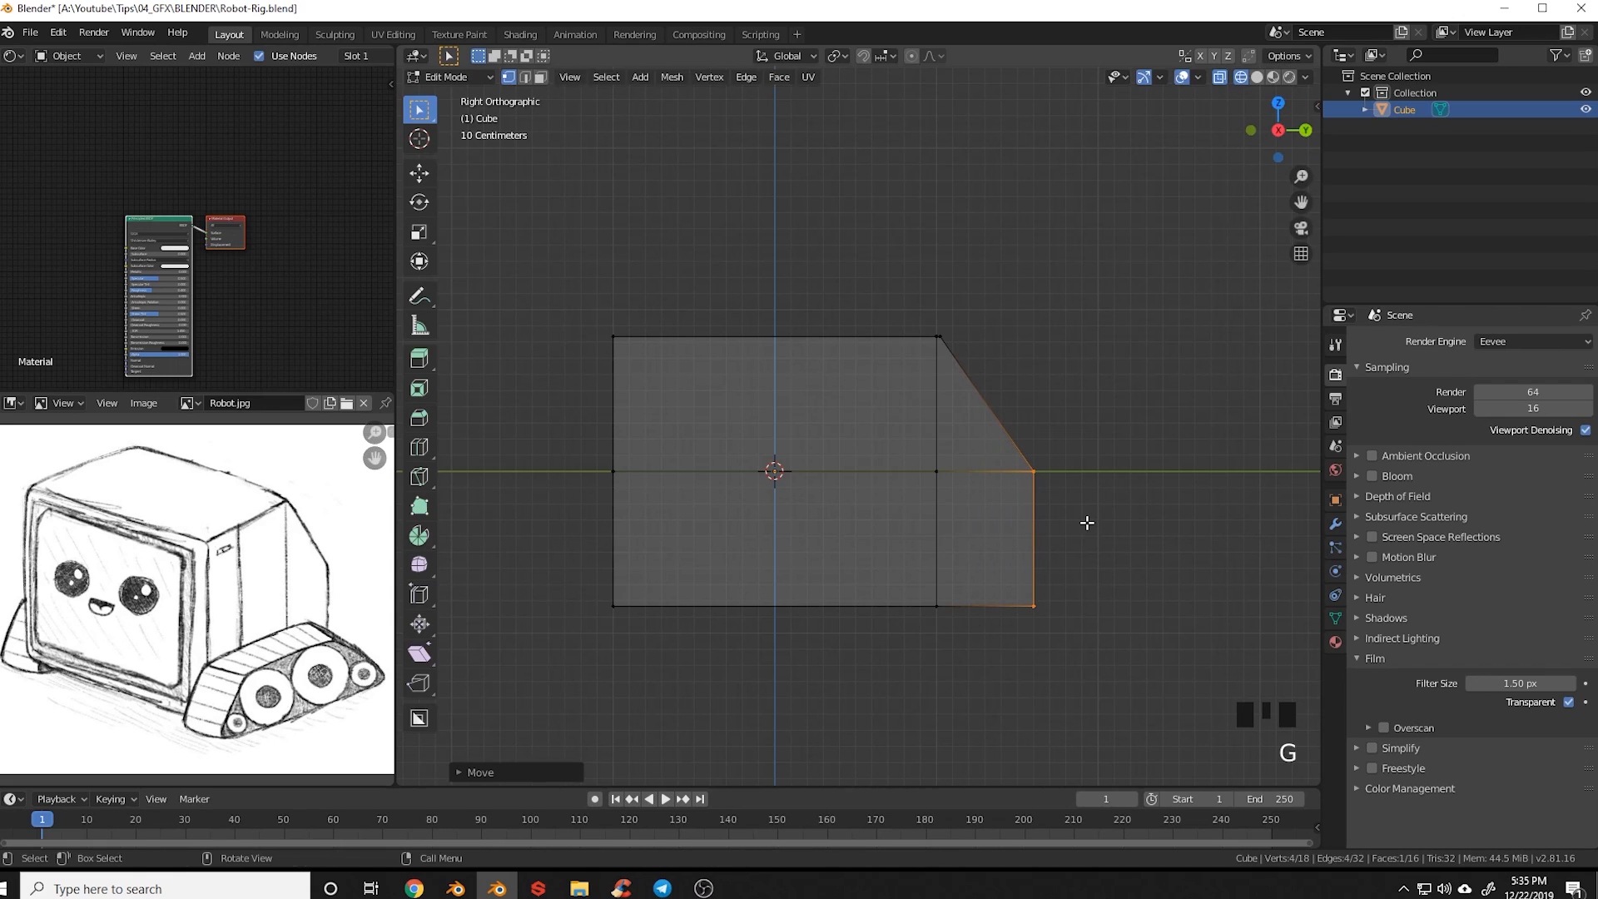
Move all vertices of the sloped rear section about -0.49 m along Y to shorten the body
key("a")
key("b")
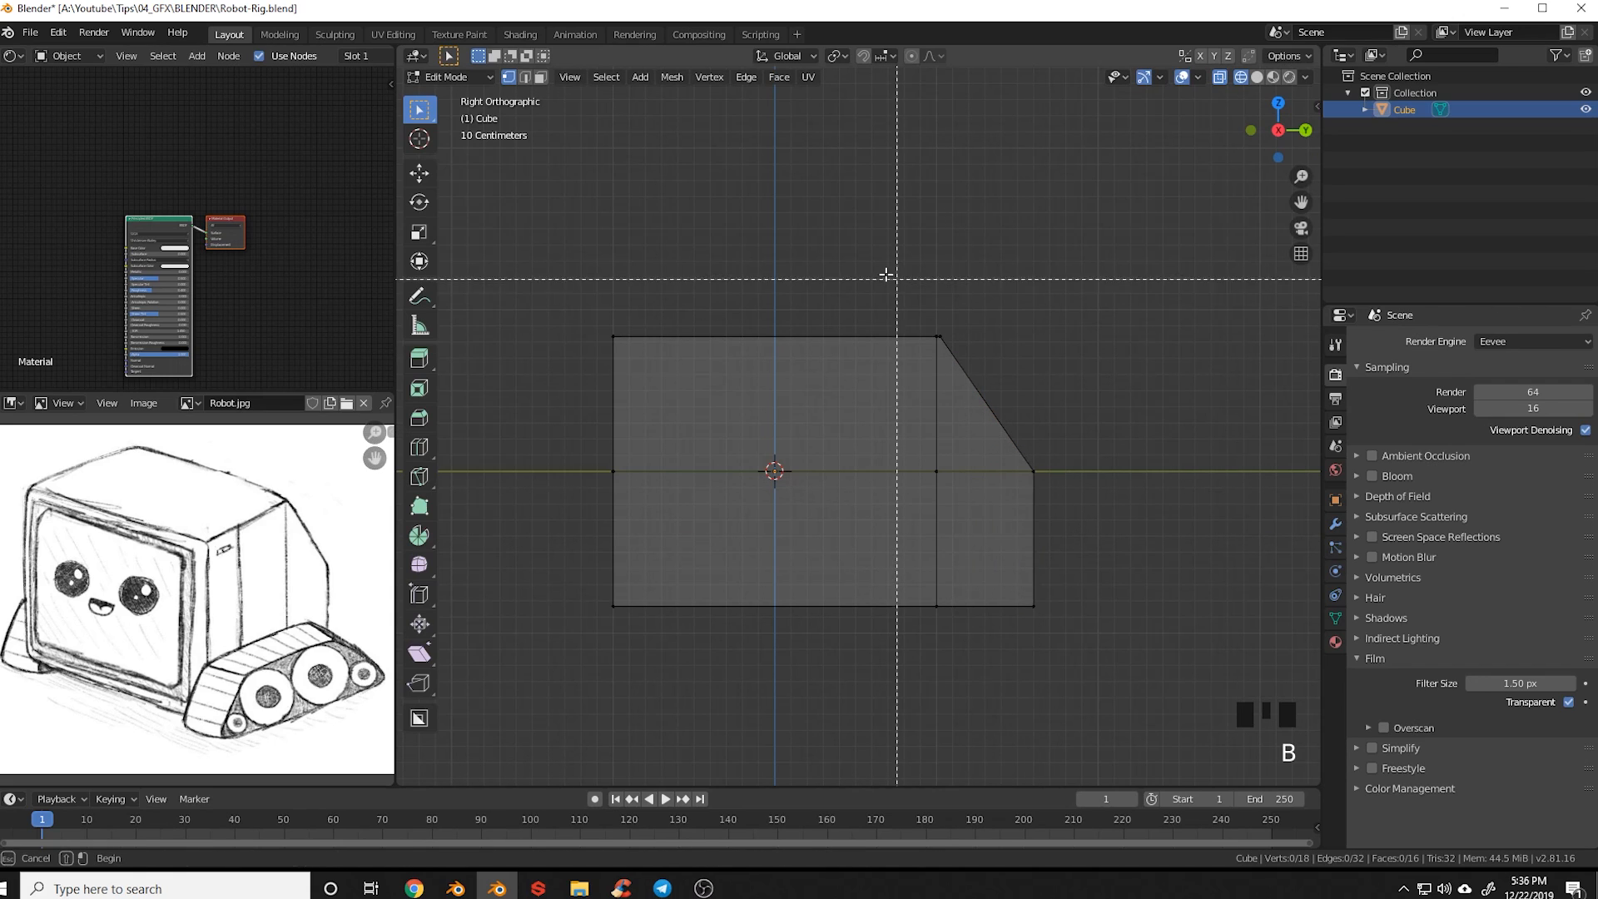
left_click_drag(879, 279, 1112, 687)
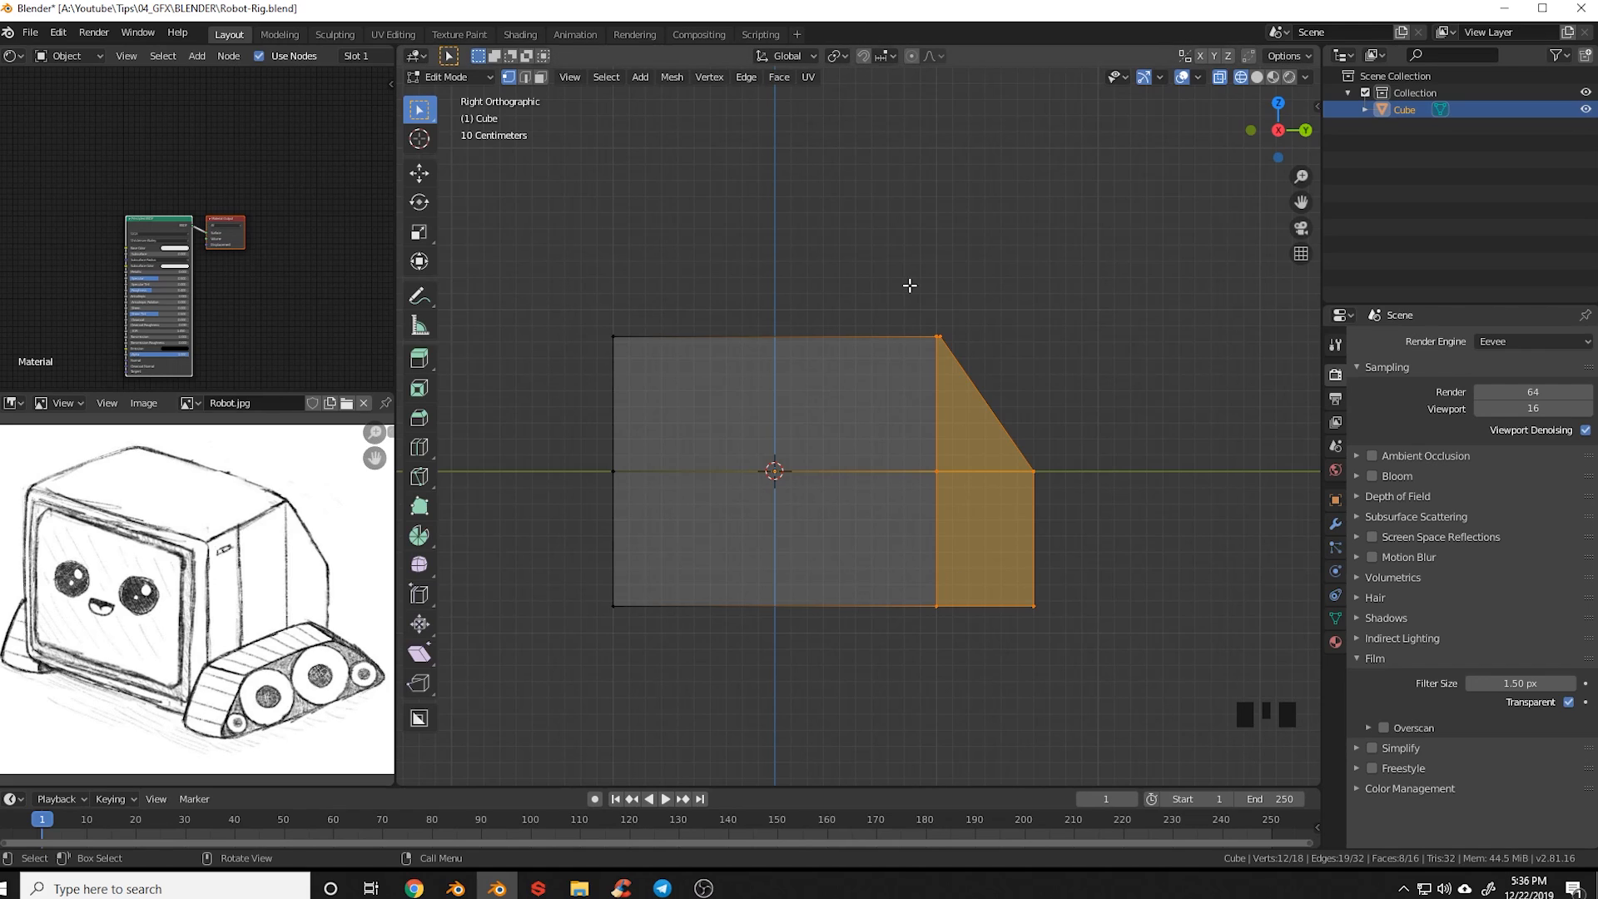
key("g")
key("y")
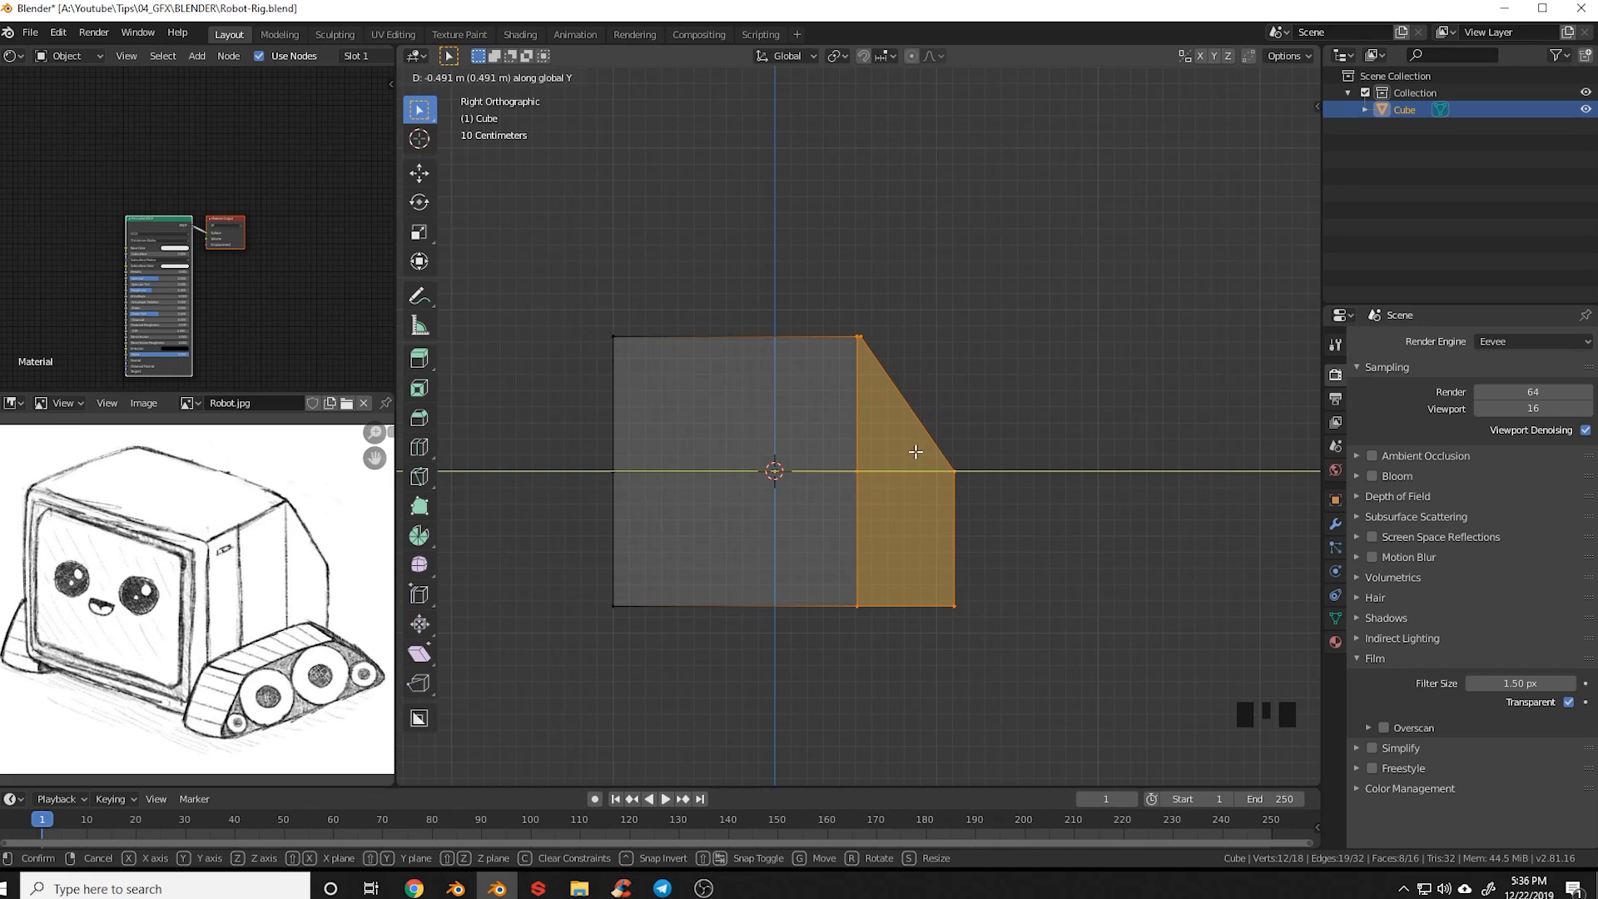
left_click(915, 451)
key("a")
key("a")
Return to Object Mode and switch the viewport from wireframe to shaded display
middle_click_drag(813, 503, 866, 541, "shift")
key("Tab")
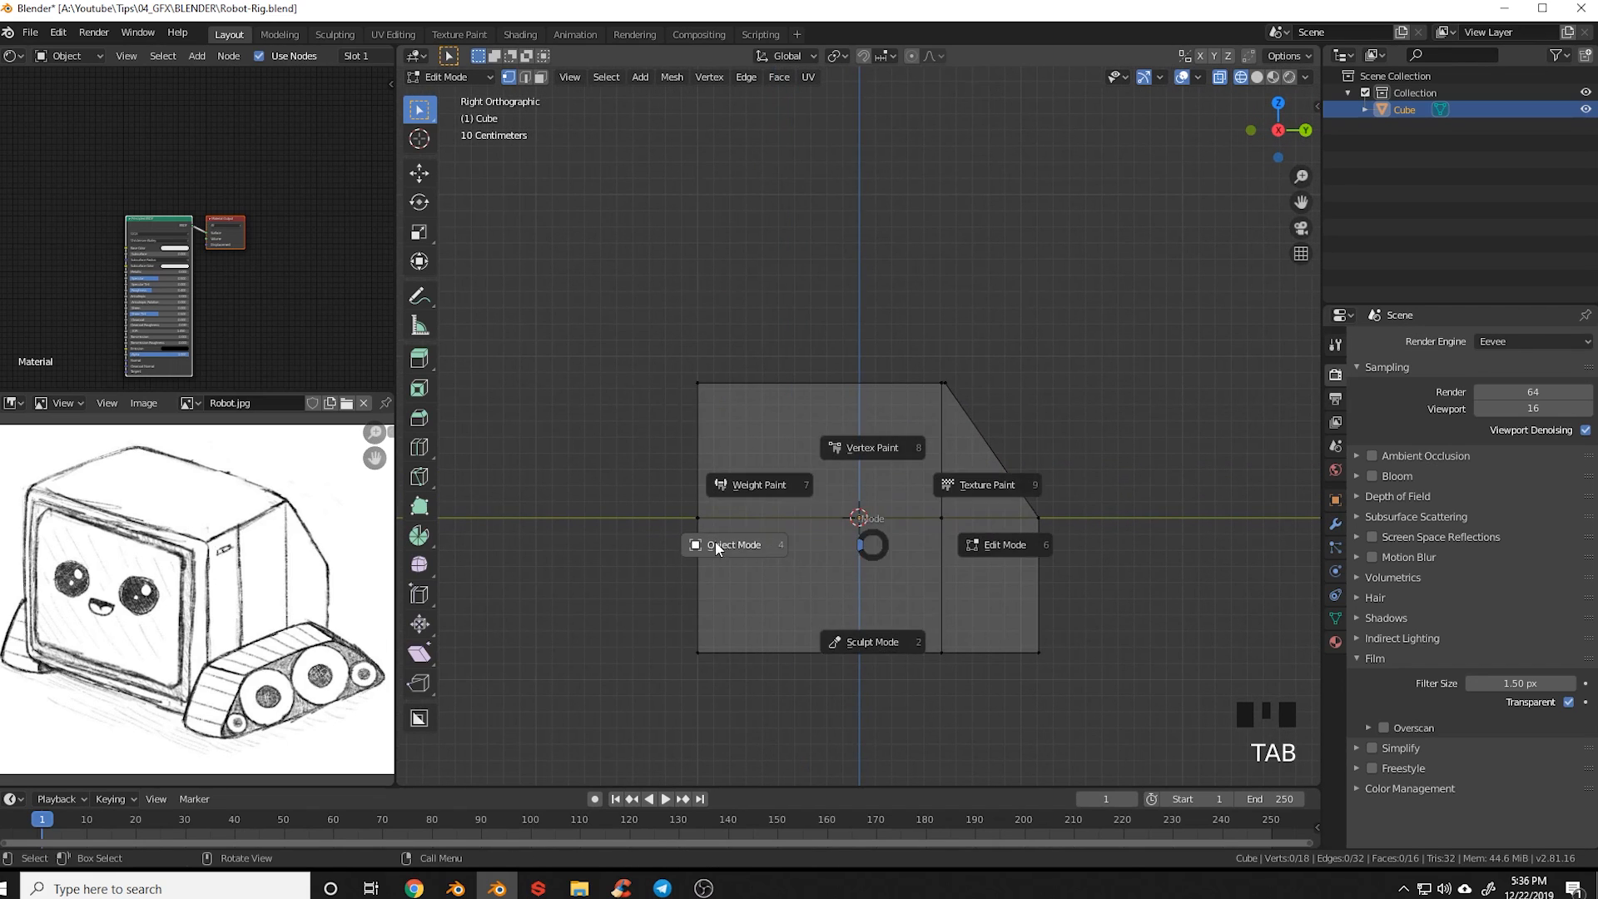
left_click(716, 541)
middle_click_drag(716, 541, 944, 567)
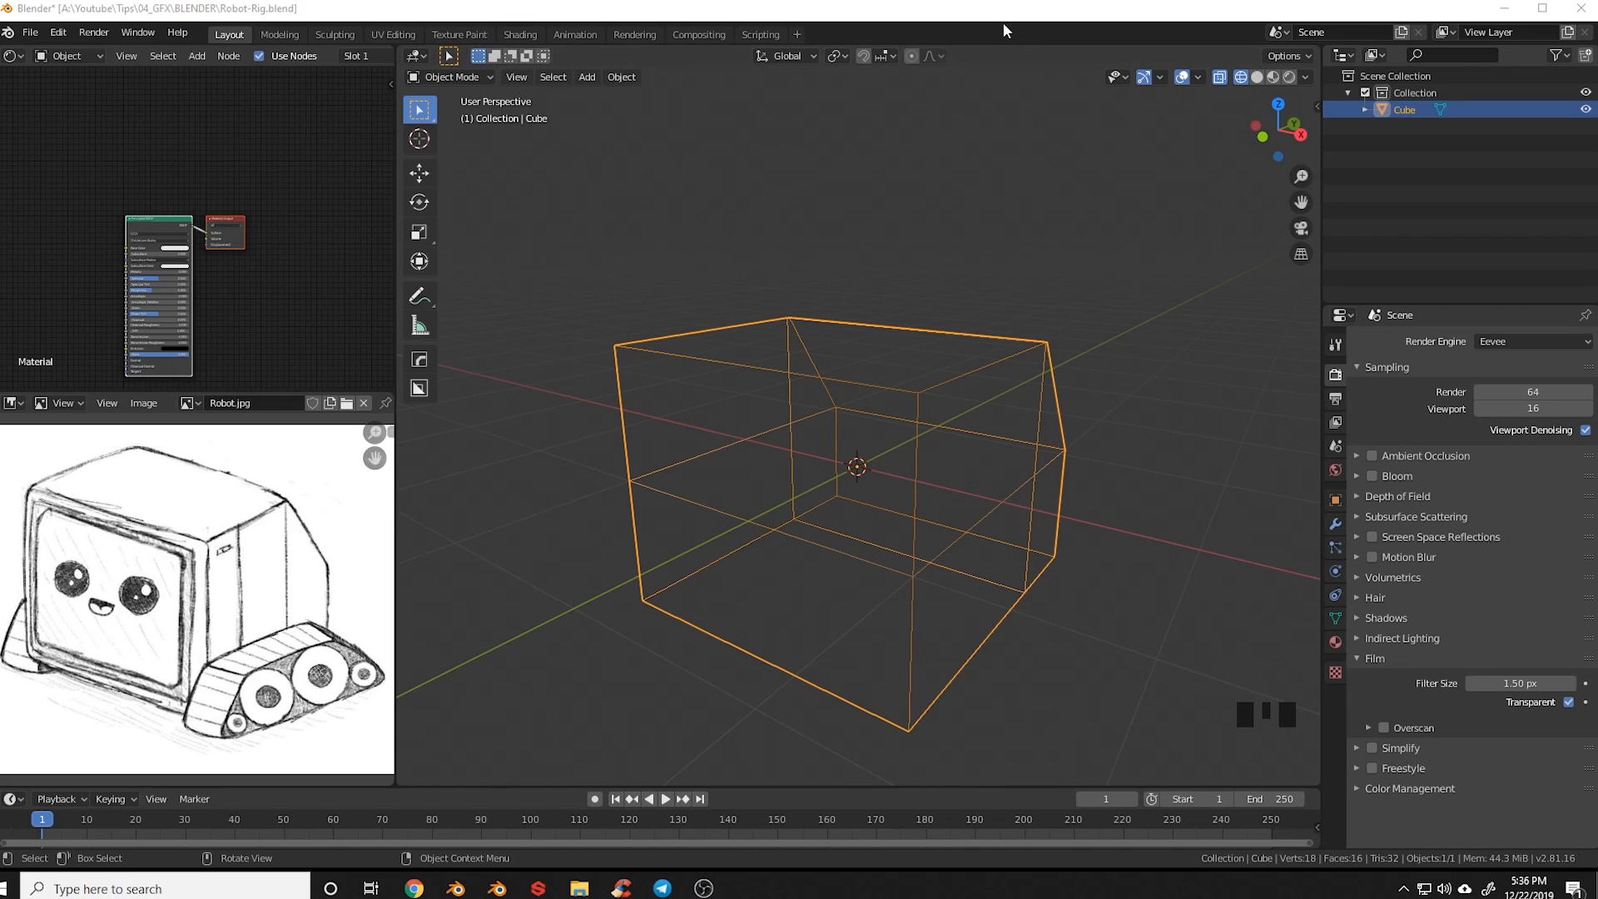
key("z")
middle_click_drag(1147, 503, 1207, 509, "shift")
Add a Bevel modifier to the body, try a larger width, and disable Clamp Overlap
left_click(1335, 524)
left_click(1406, 342)
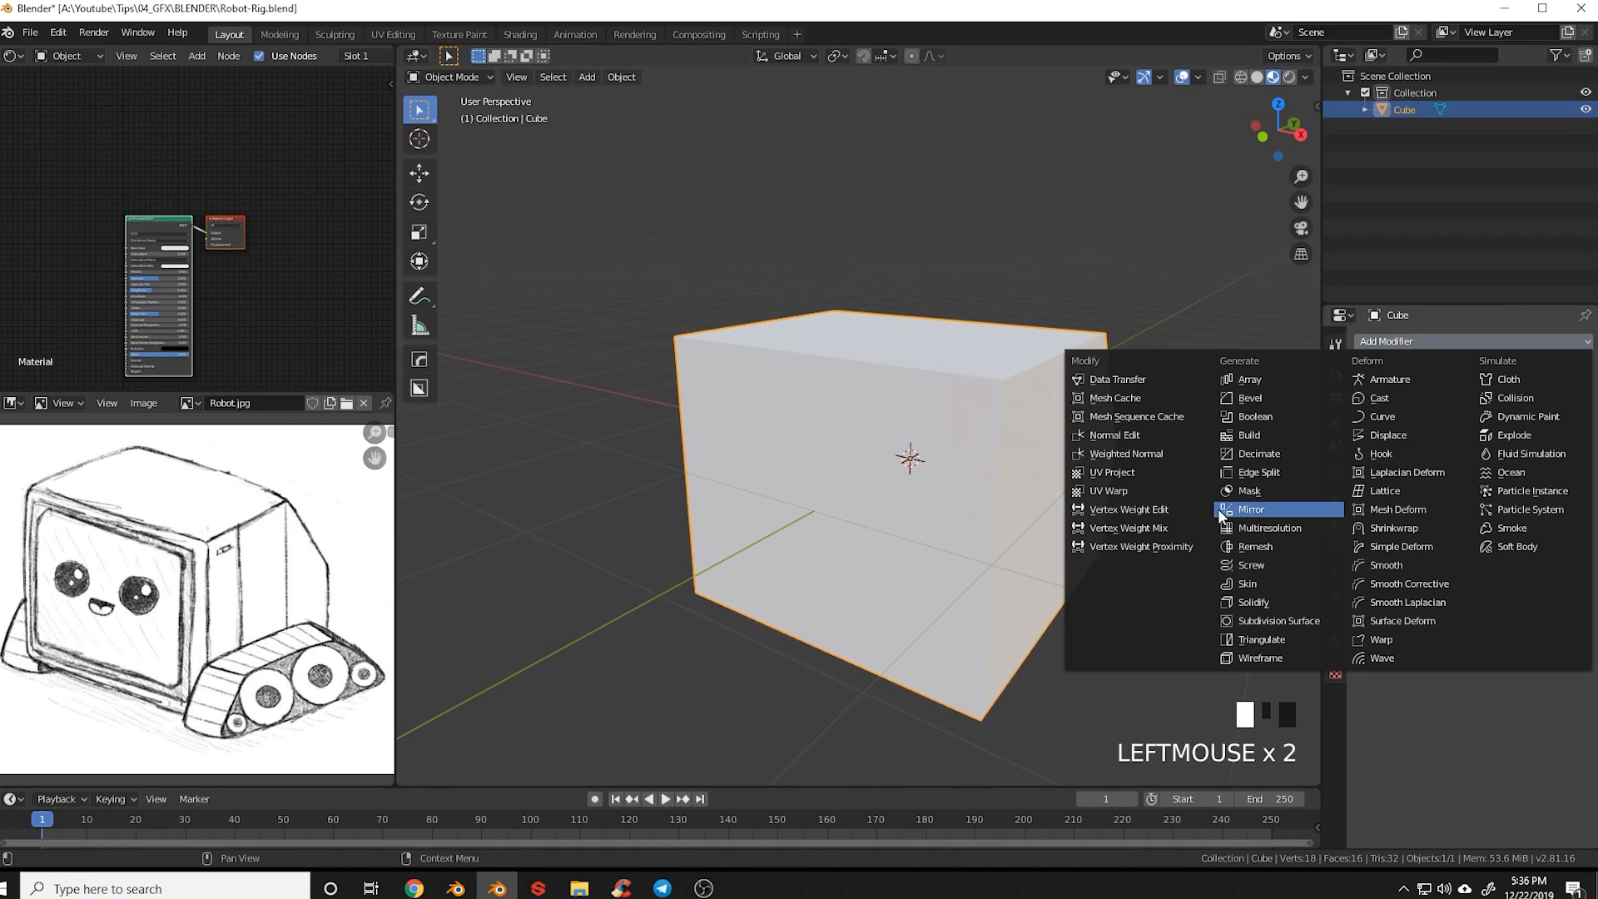
left_click(1251, 398)
mouse_move(1257, 403)
middle_mouse_down()
mouse_move(1156, 539)
mouse_move(1118, 547)
middle_mouse_up()
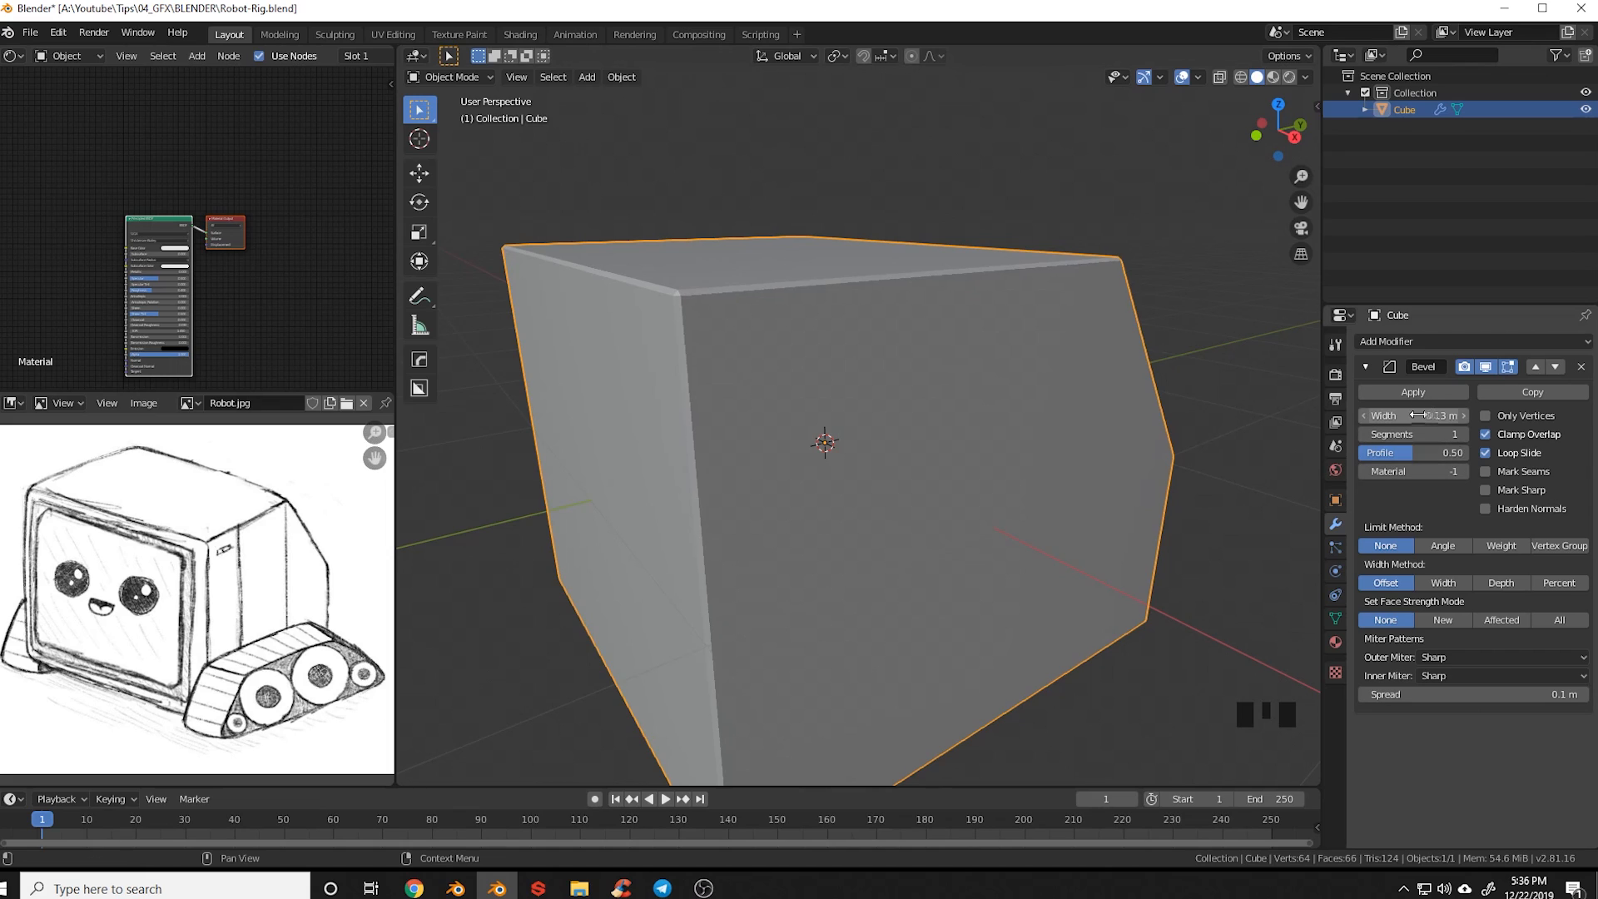
left_click_drag(1415, 416, 1441, 415)
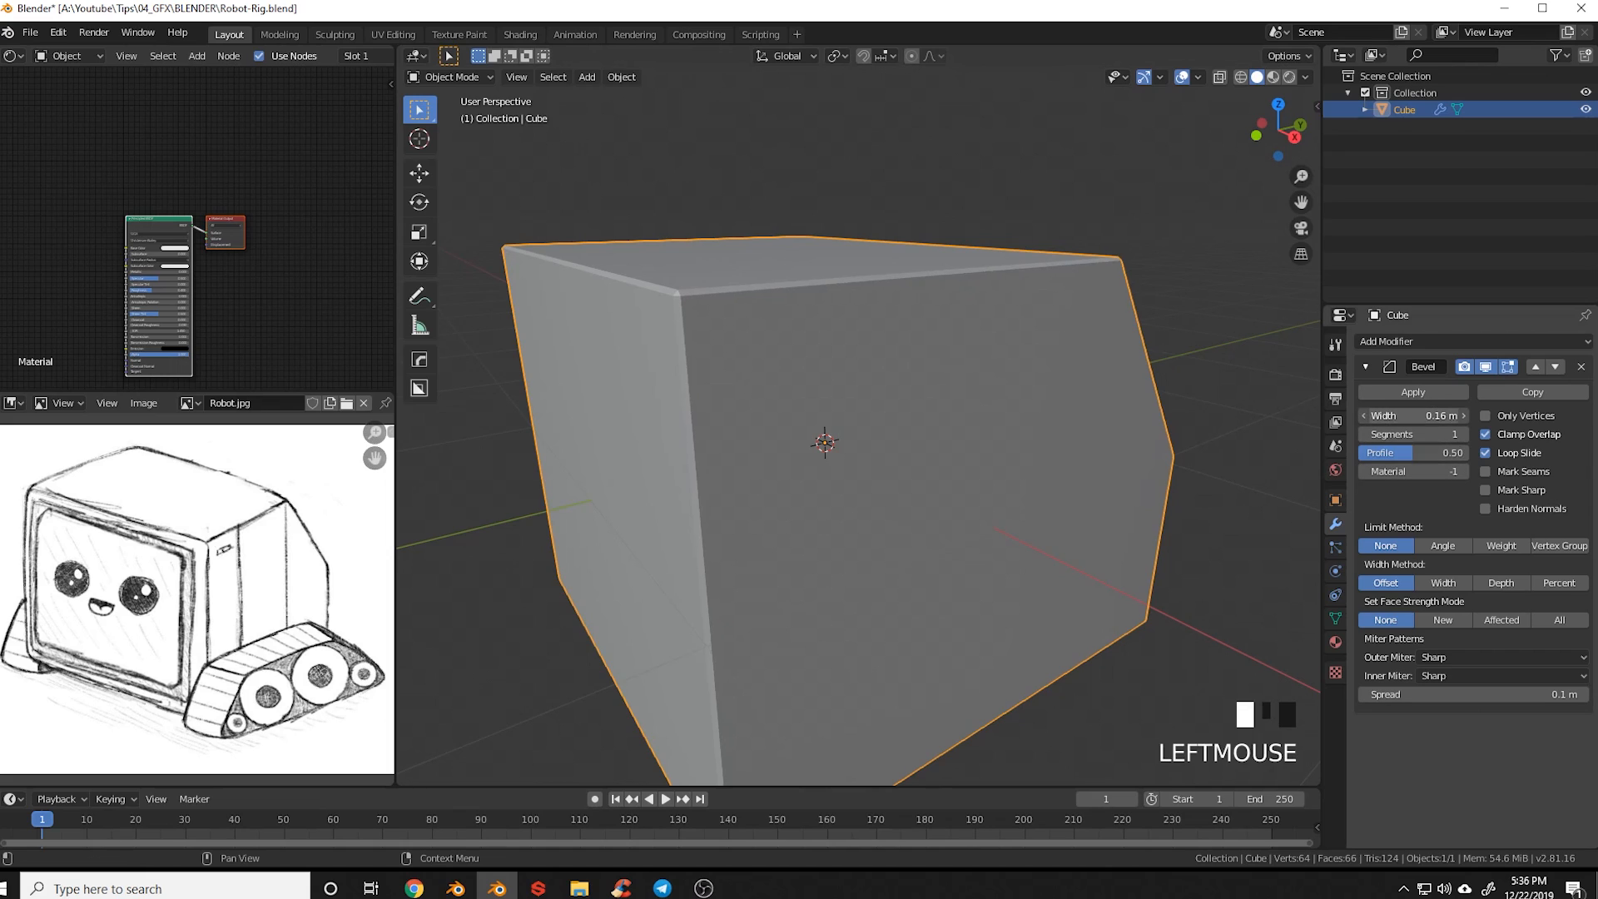
left_click(1485, 435)
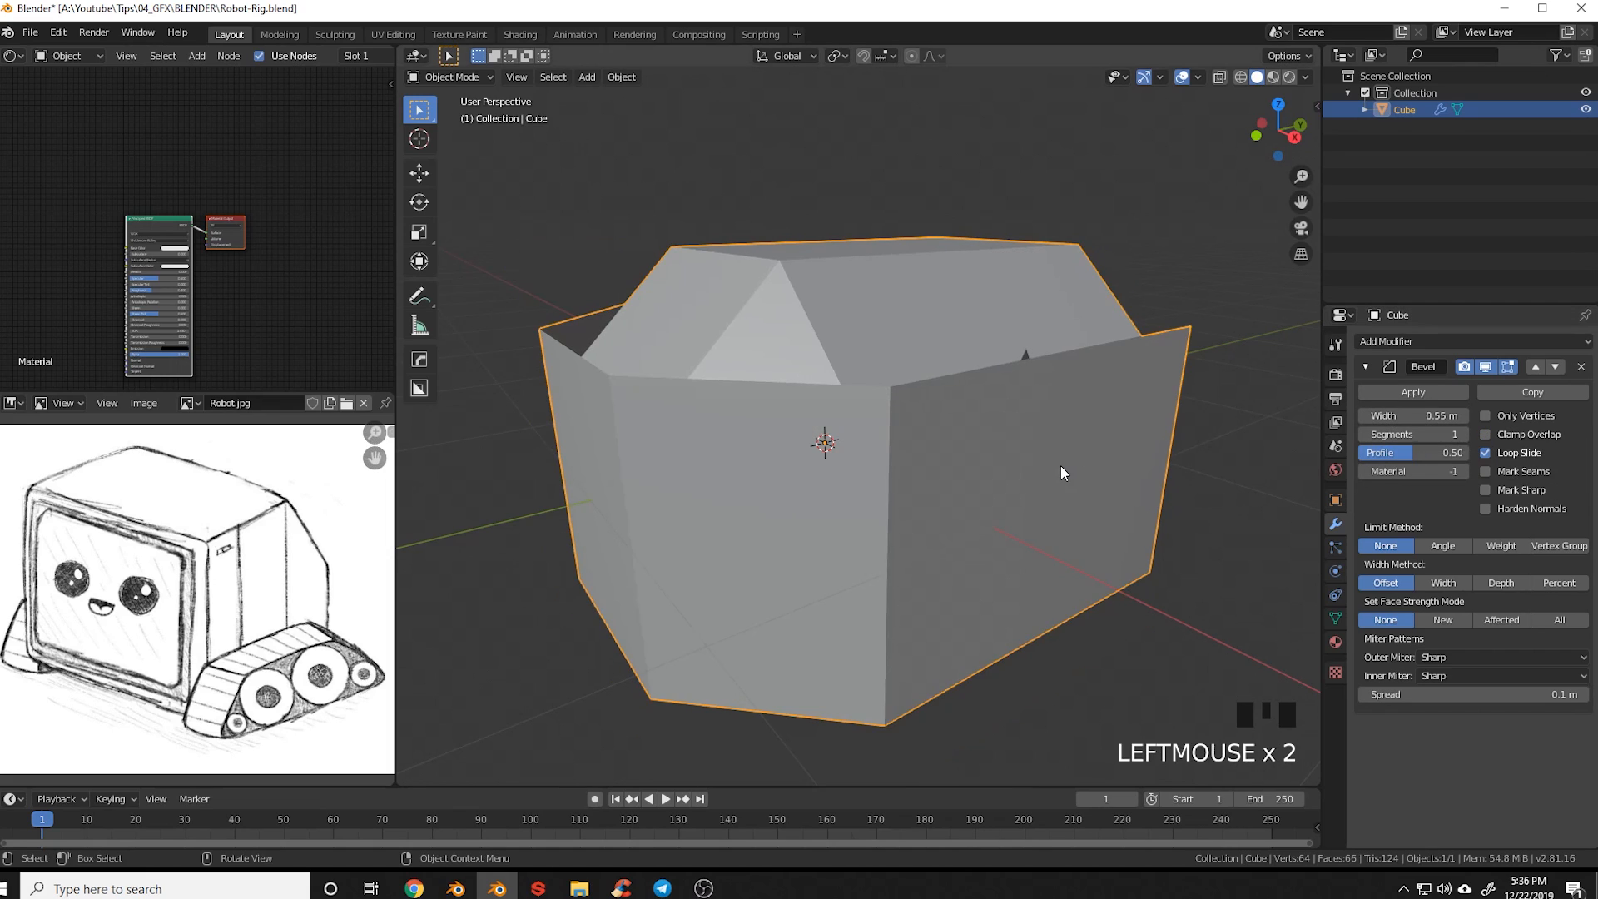
Set the Bevel modifier's width to 0.1 m
middle_click_drag(1060, 466, 1055, 468)
left_click(1438, 415)
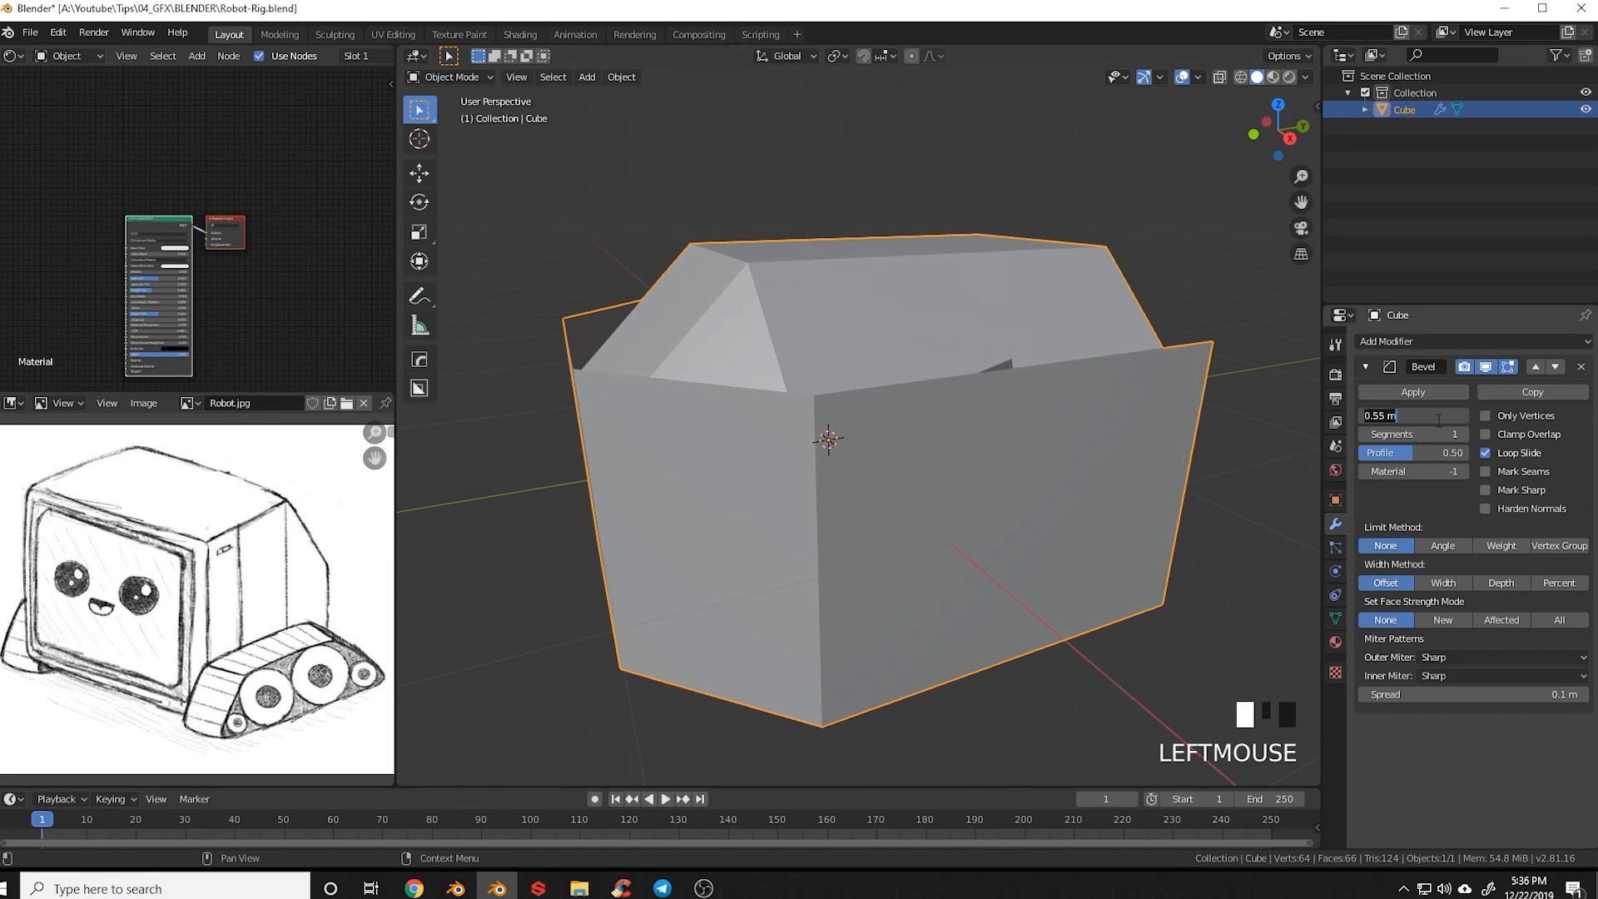
type(".1")
key("Return")
middle_click(1243, 450)
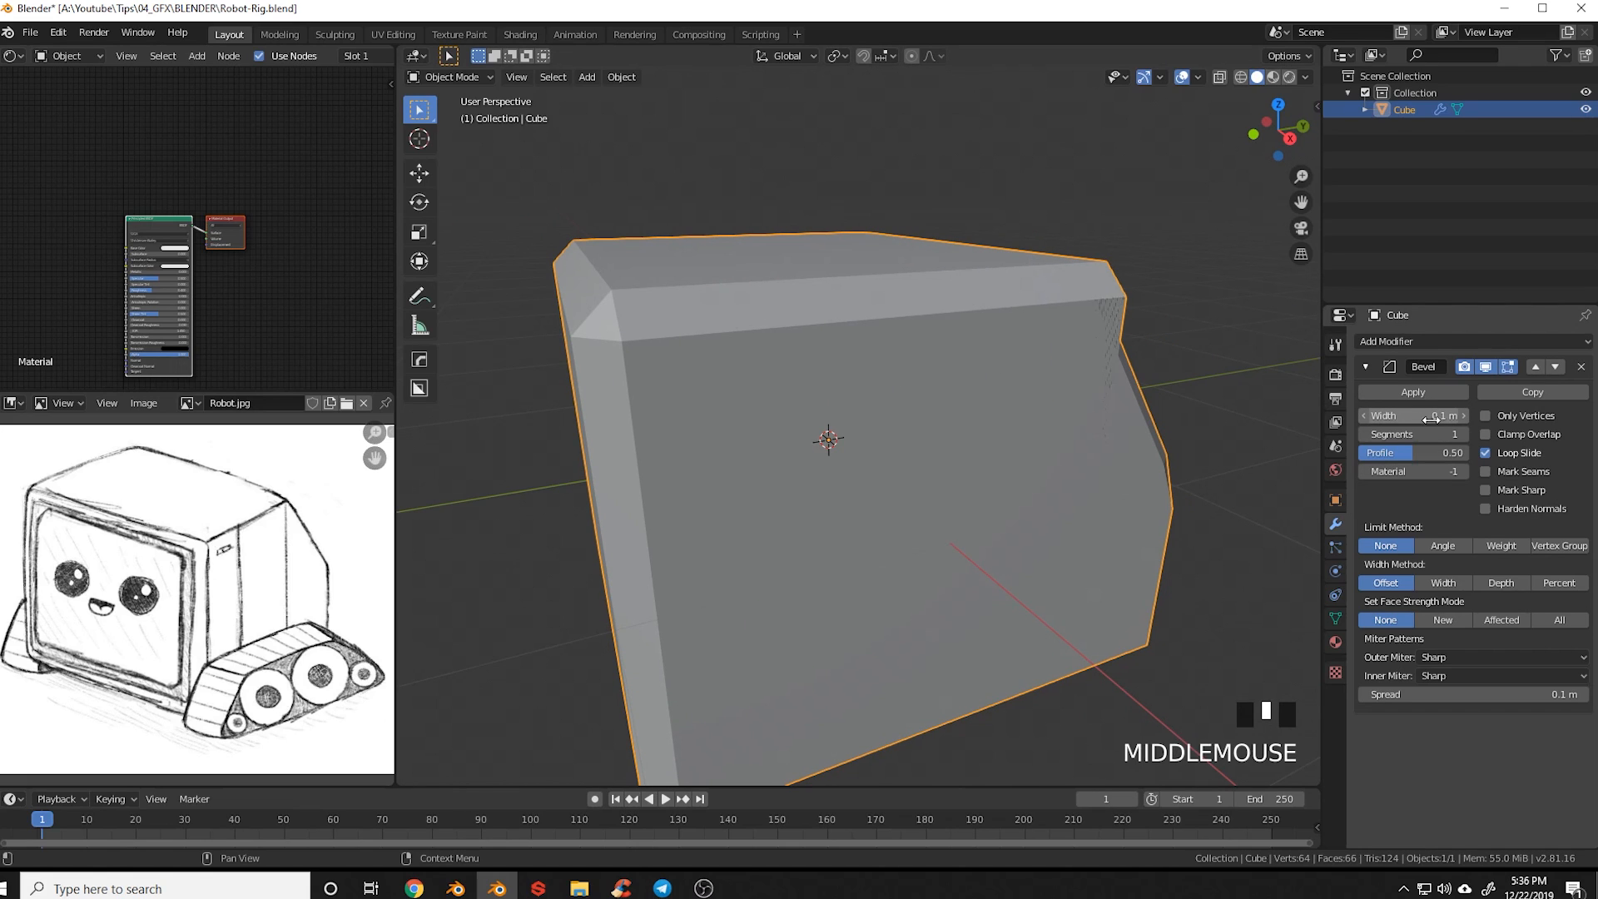
middle_click_drag(1244, 450, 1034, 448)
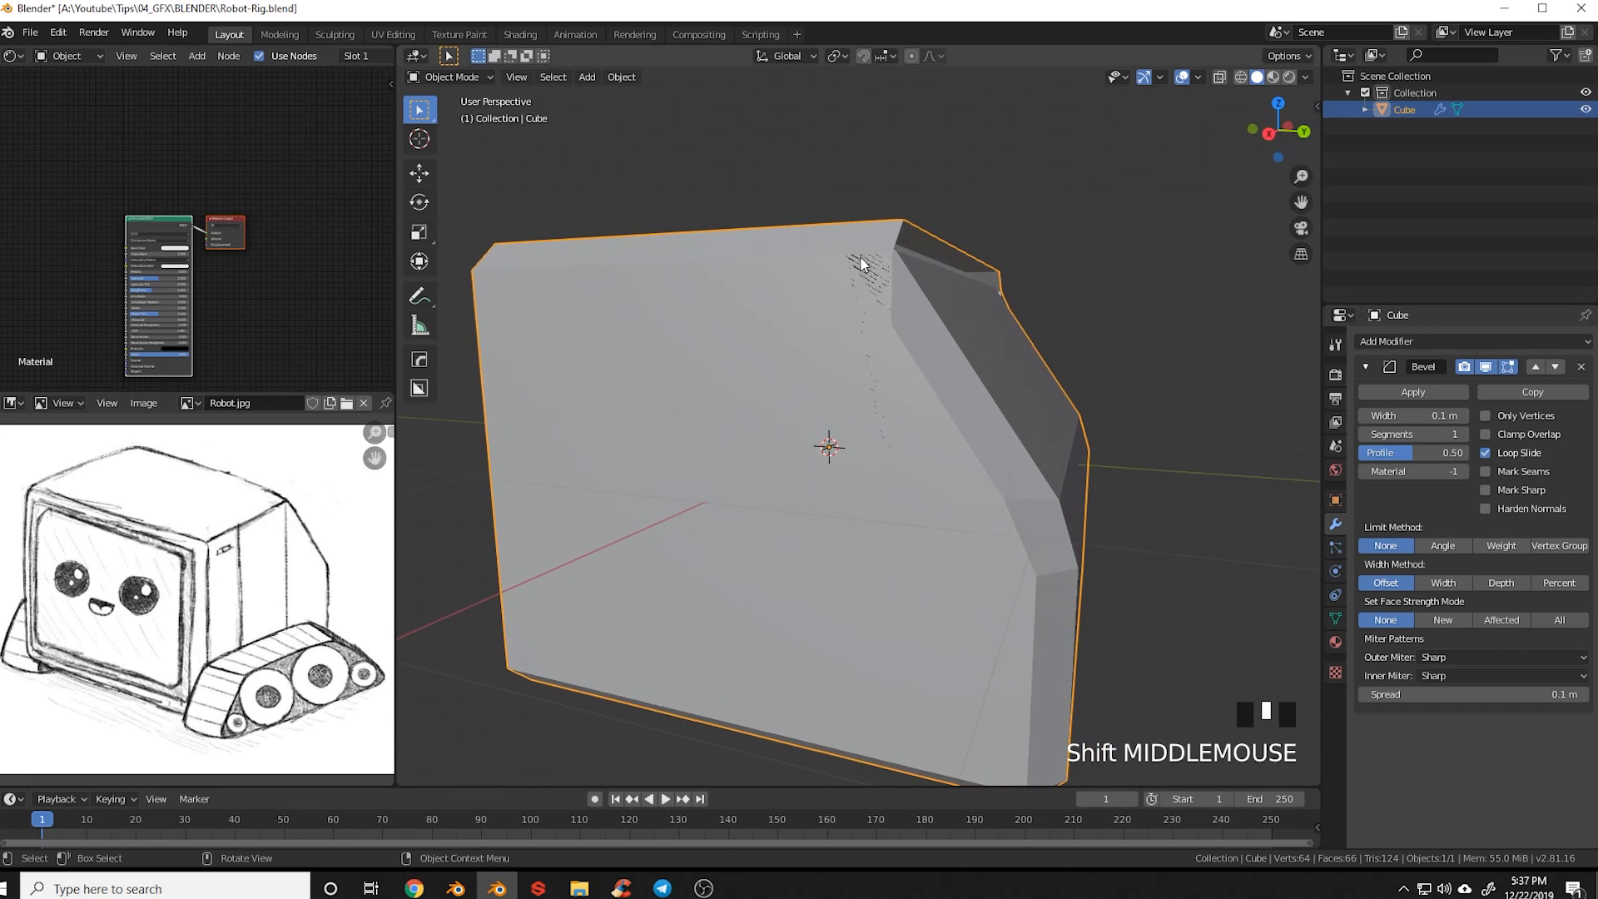
Set the Bevel modifier's width to 0.05 m
left_click(1448, 415)
type(".05")
key("Return")
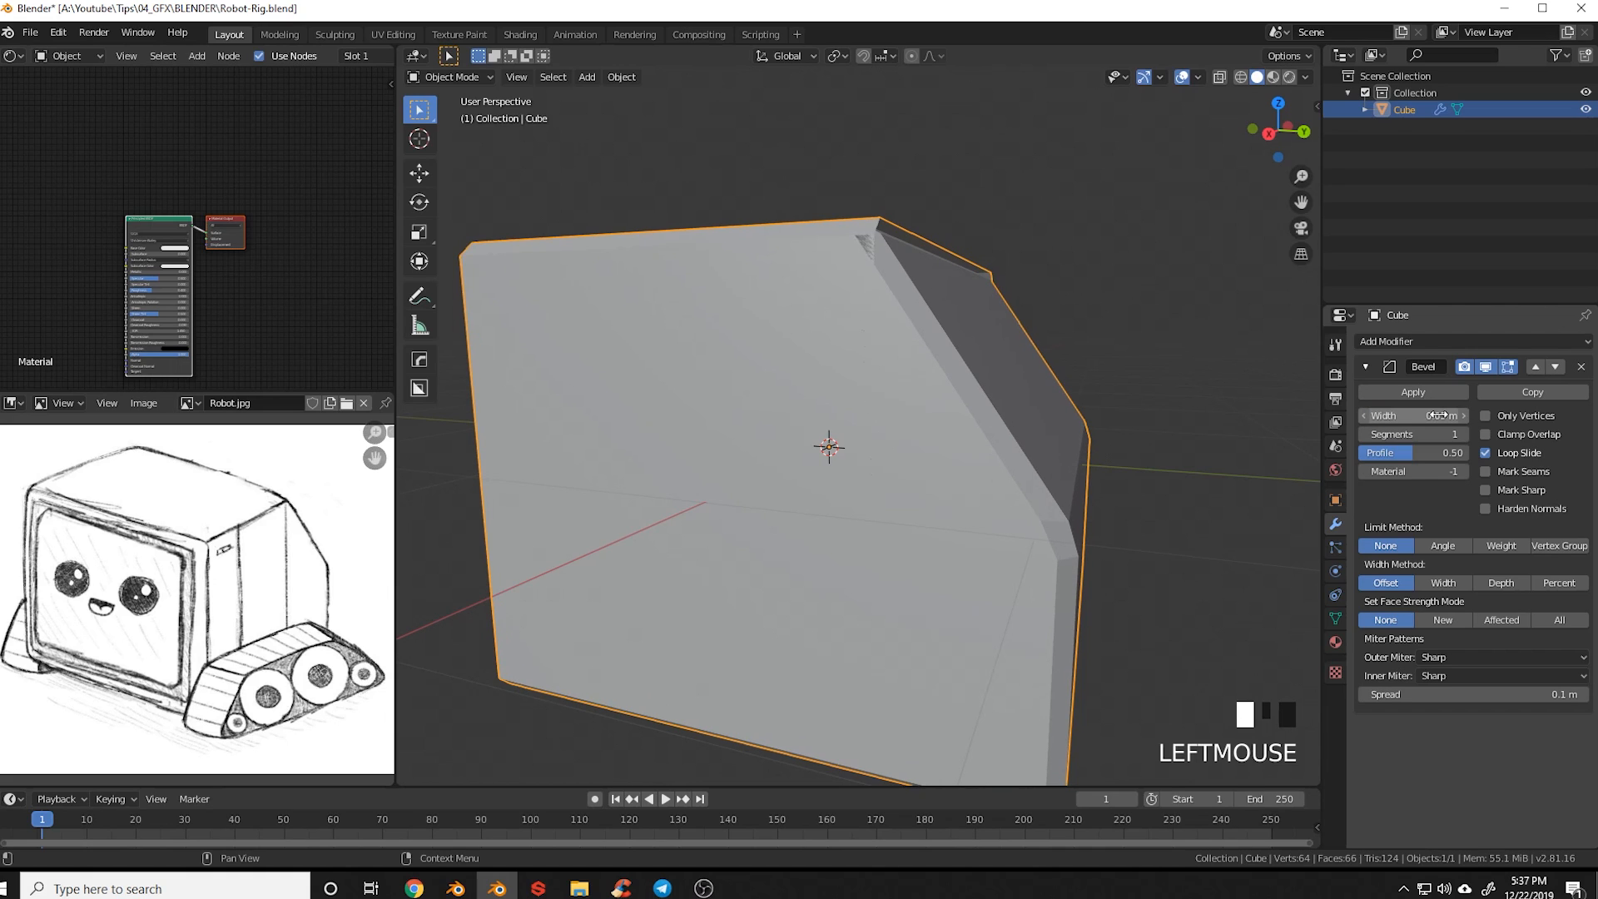
In wireframe Edit Mode, move the upper rear slope vertices outward along Y, away from the adjacent vertical edge
key("KP_3")
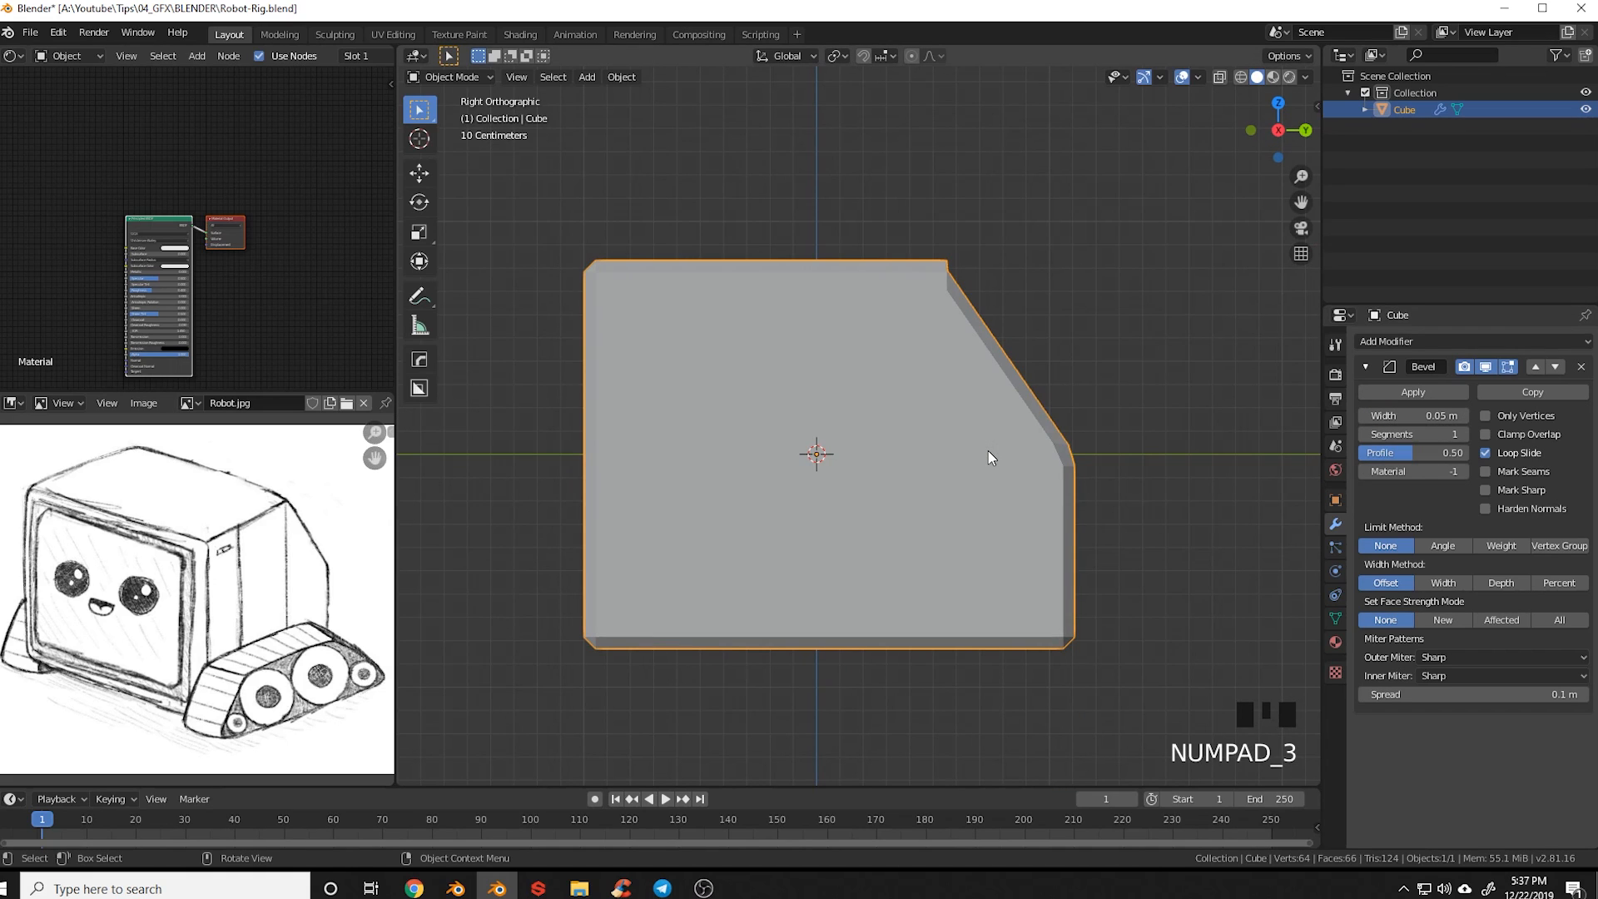
key("Tab")
left_click(1121, 456)
middle_click_drag(1055, 237, 929, 386, "shift")
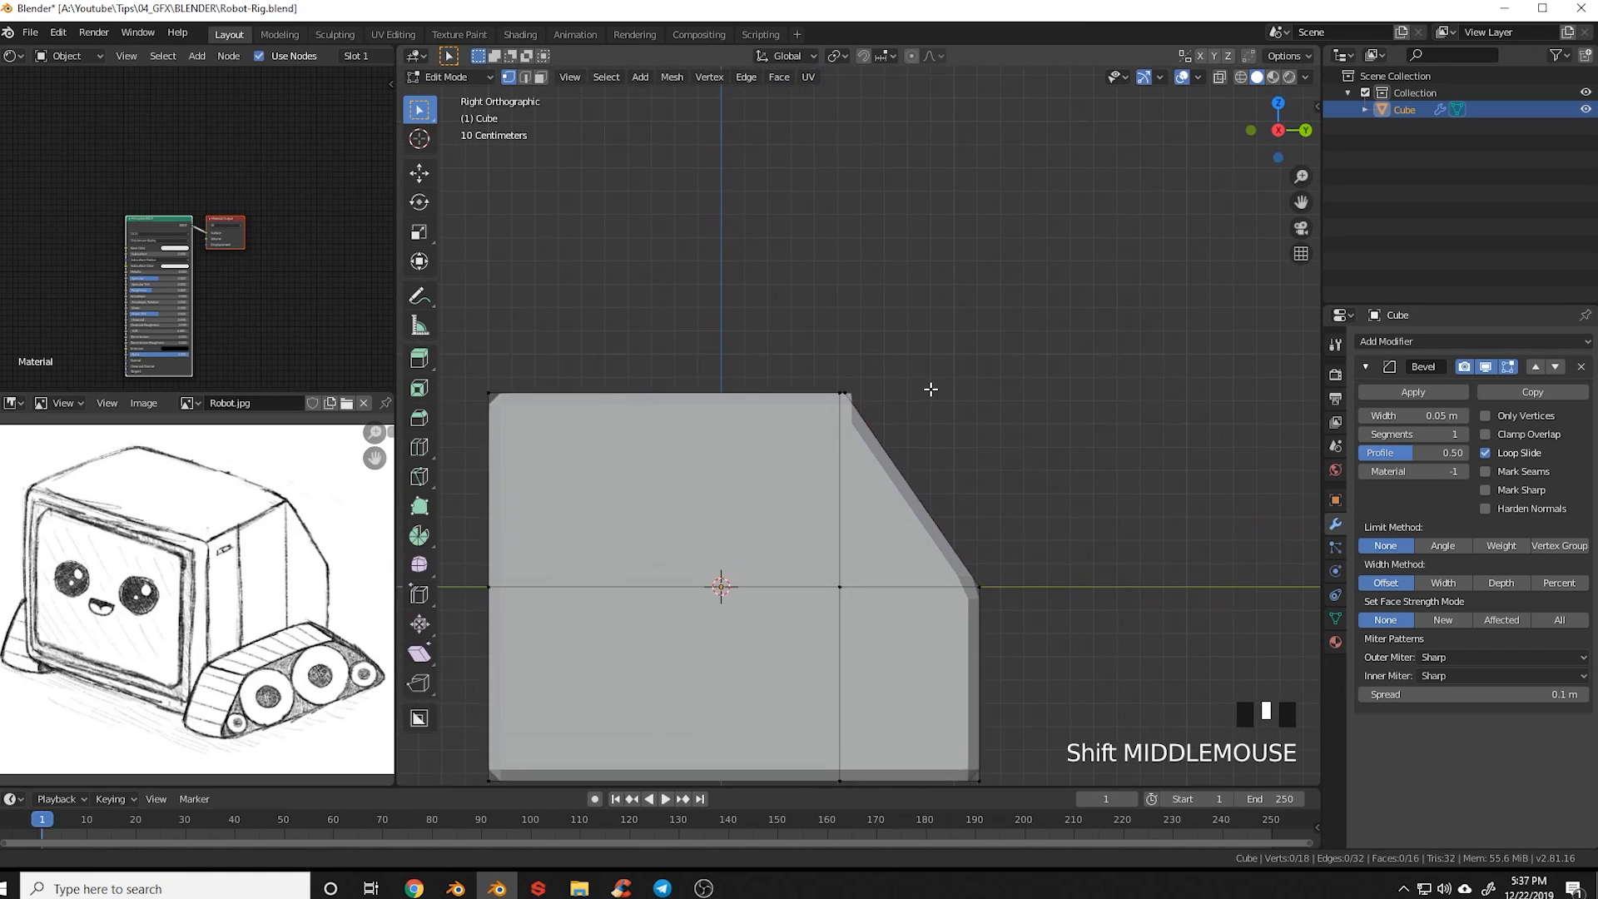
scroll(929, 386, "up", 6)
key("z")
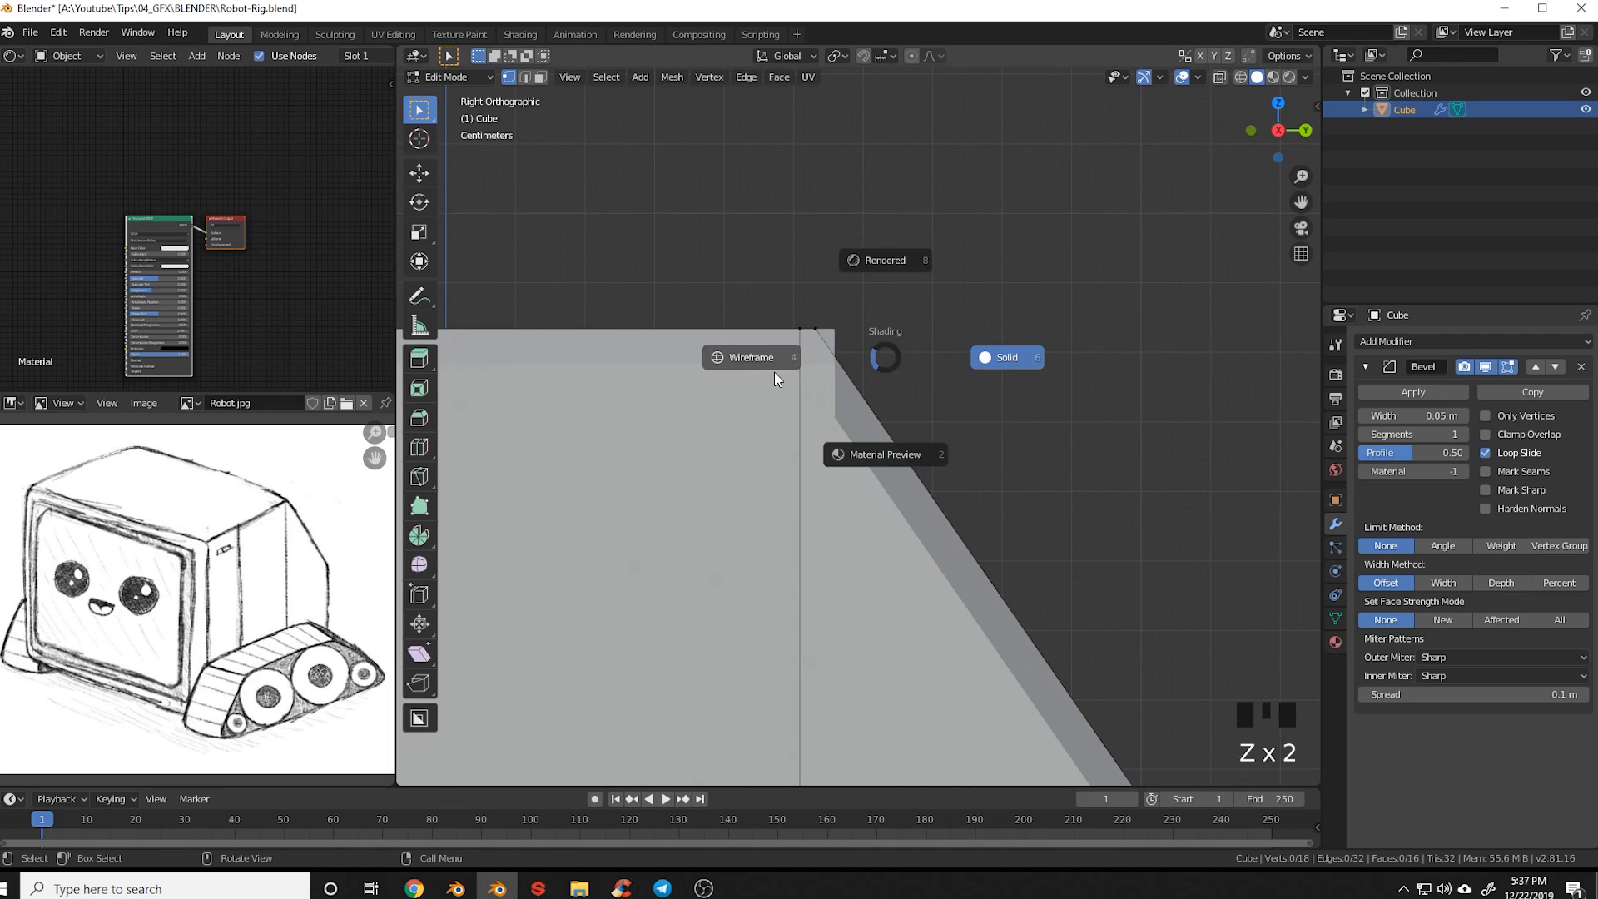
left_click(766, 353)
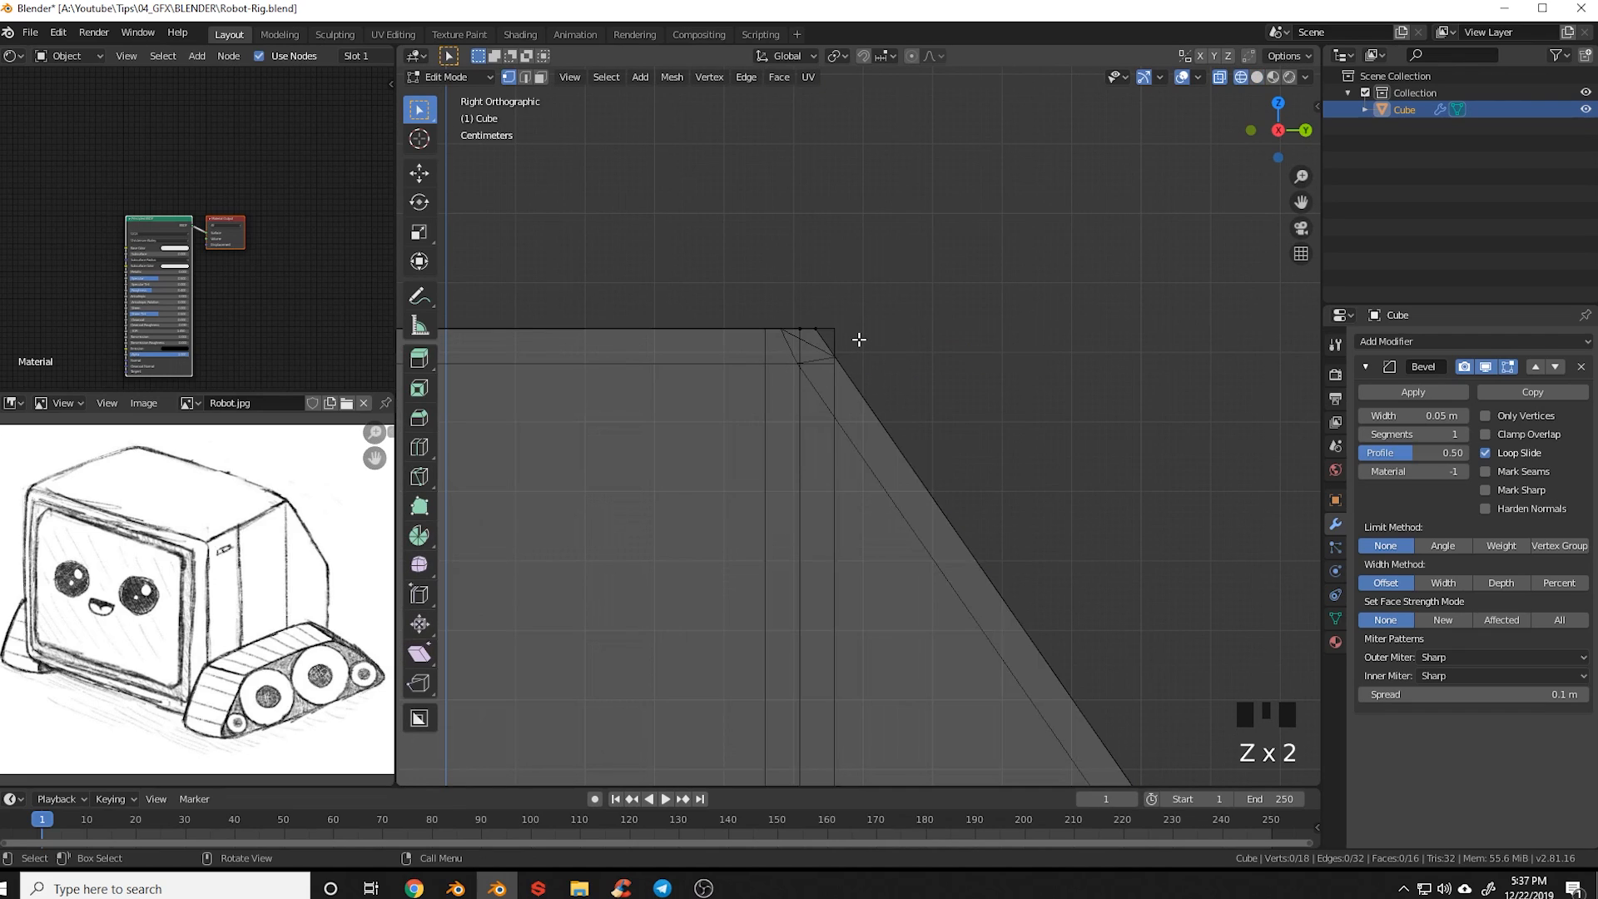
key("b")
left_click_drag(857, 324, 817, 364)
key("g")
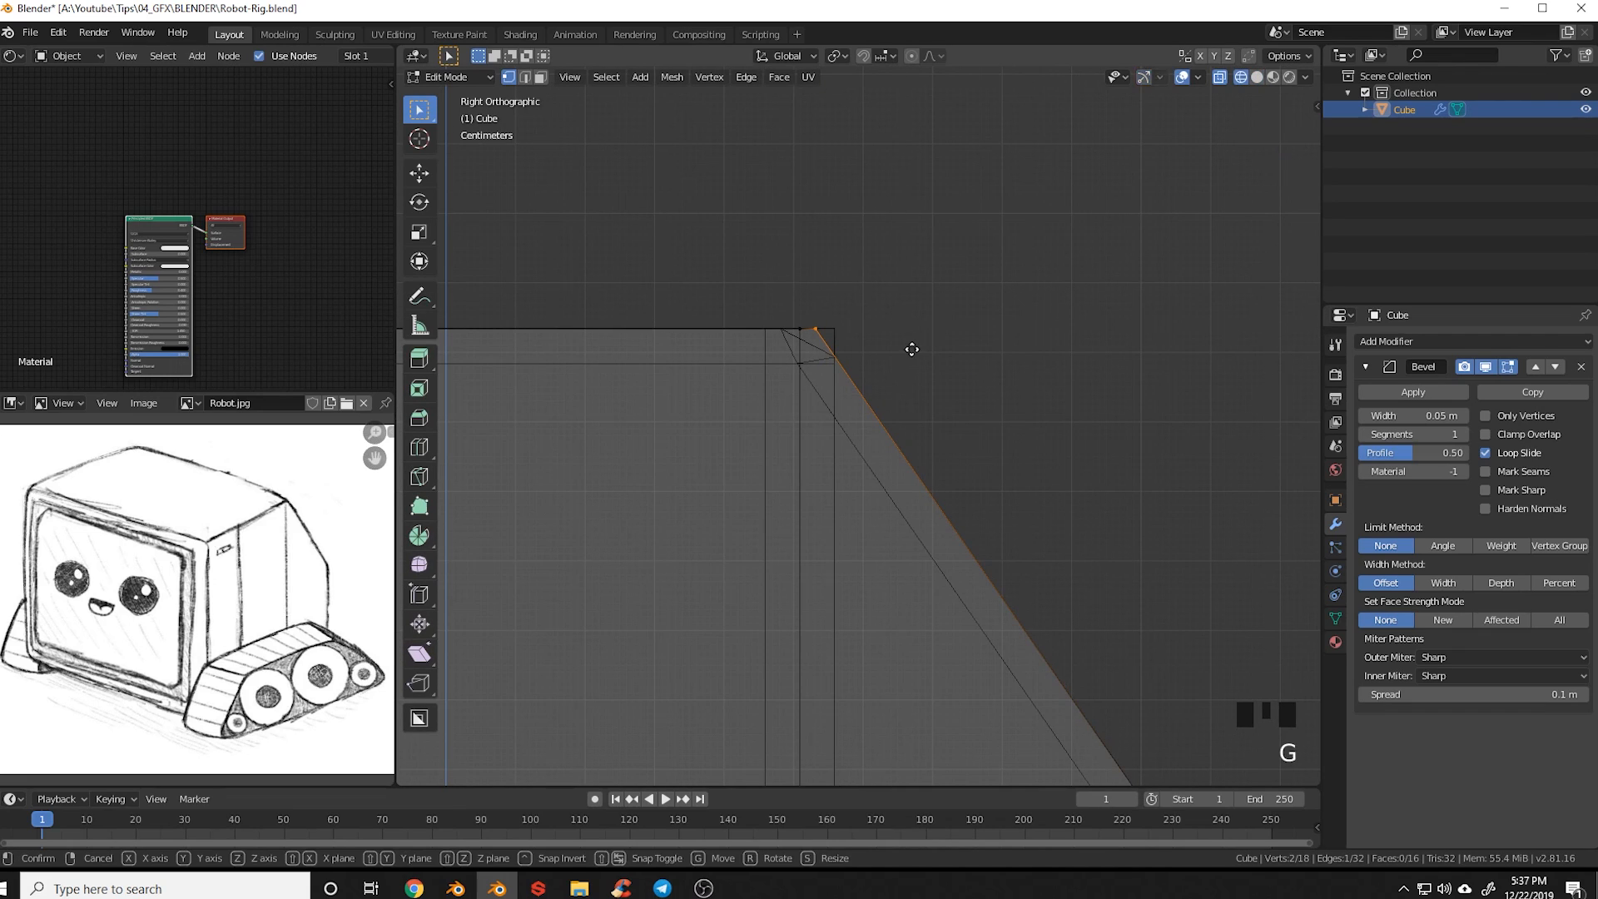
key("y")
right_click(985, 350)
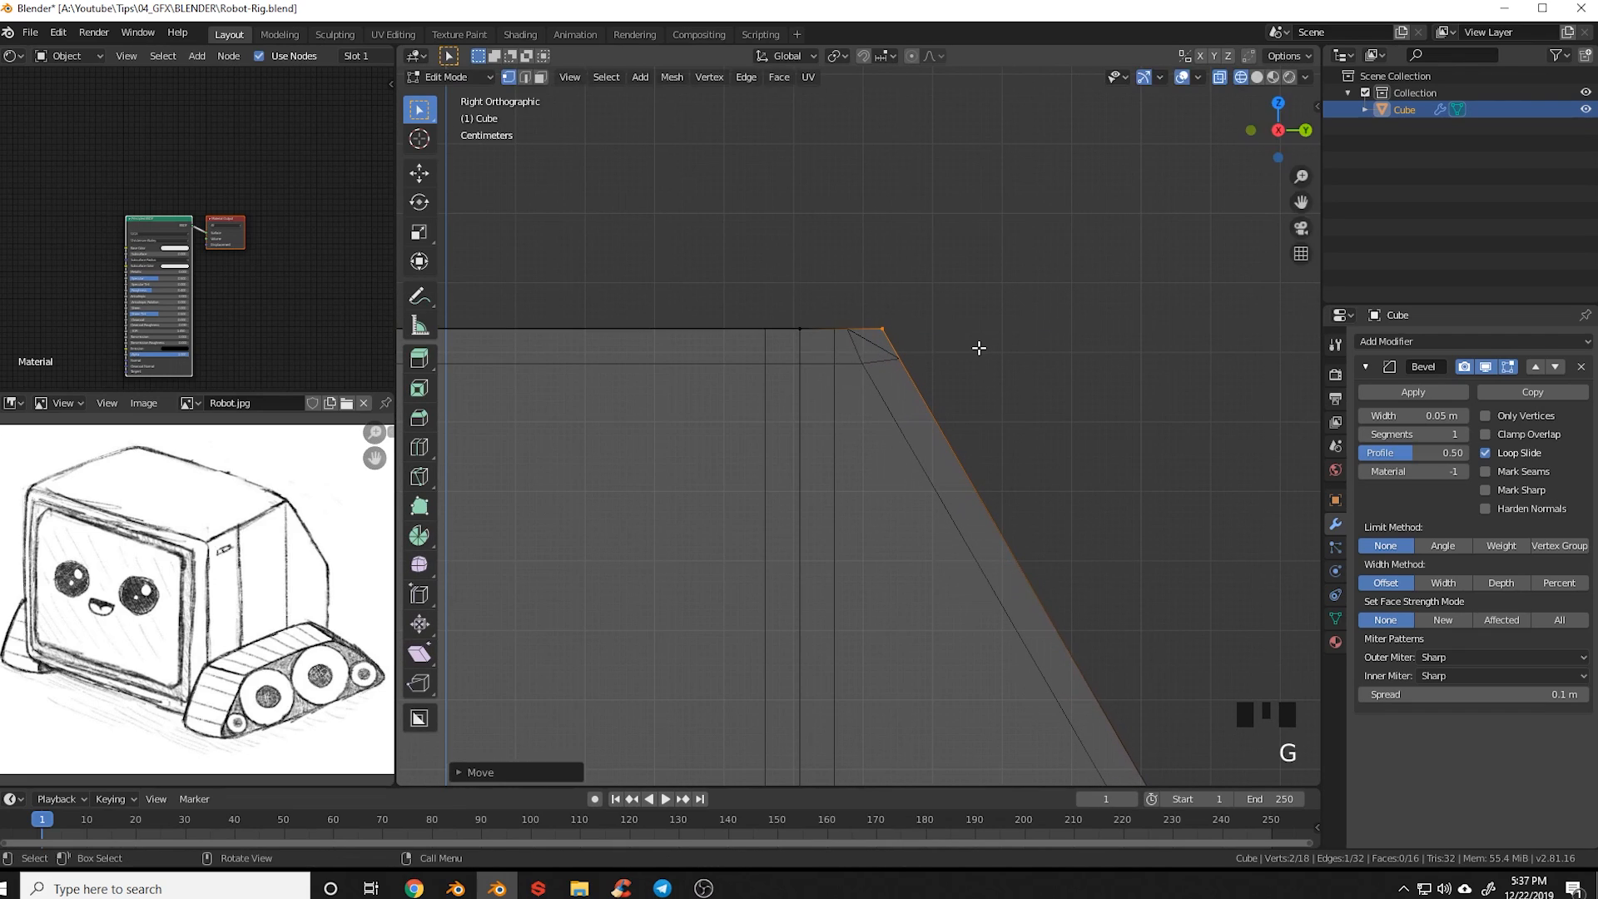
Return to Object Mode with solid shading and set the Bevel modifier's segments to 3
key("Tab")
key("z")
left_click(991, 411)
mouse_move(990, 411)
middle_mouse_down()
mouse_move(857, 447)
mouse_move(913, 496)
middle_mouse_up()
scroll(909, 498, "down", 4)
middle_click_drag(860, 625, 913, 355, "shift")
scroll(917, 478, "down", 3)
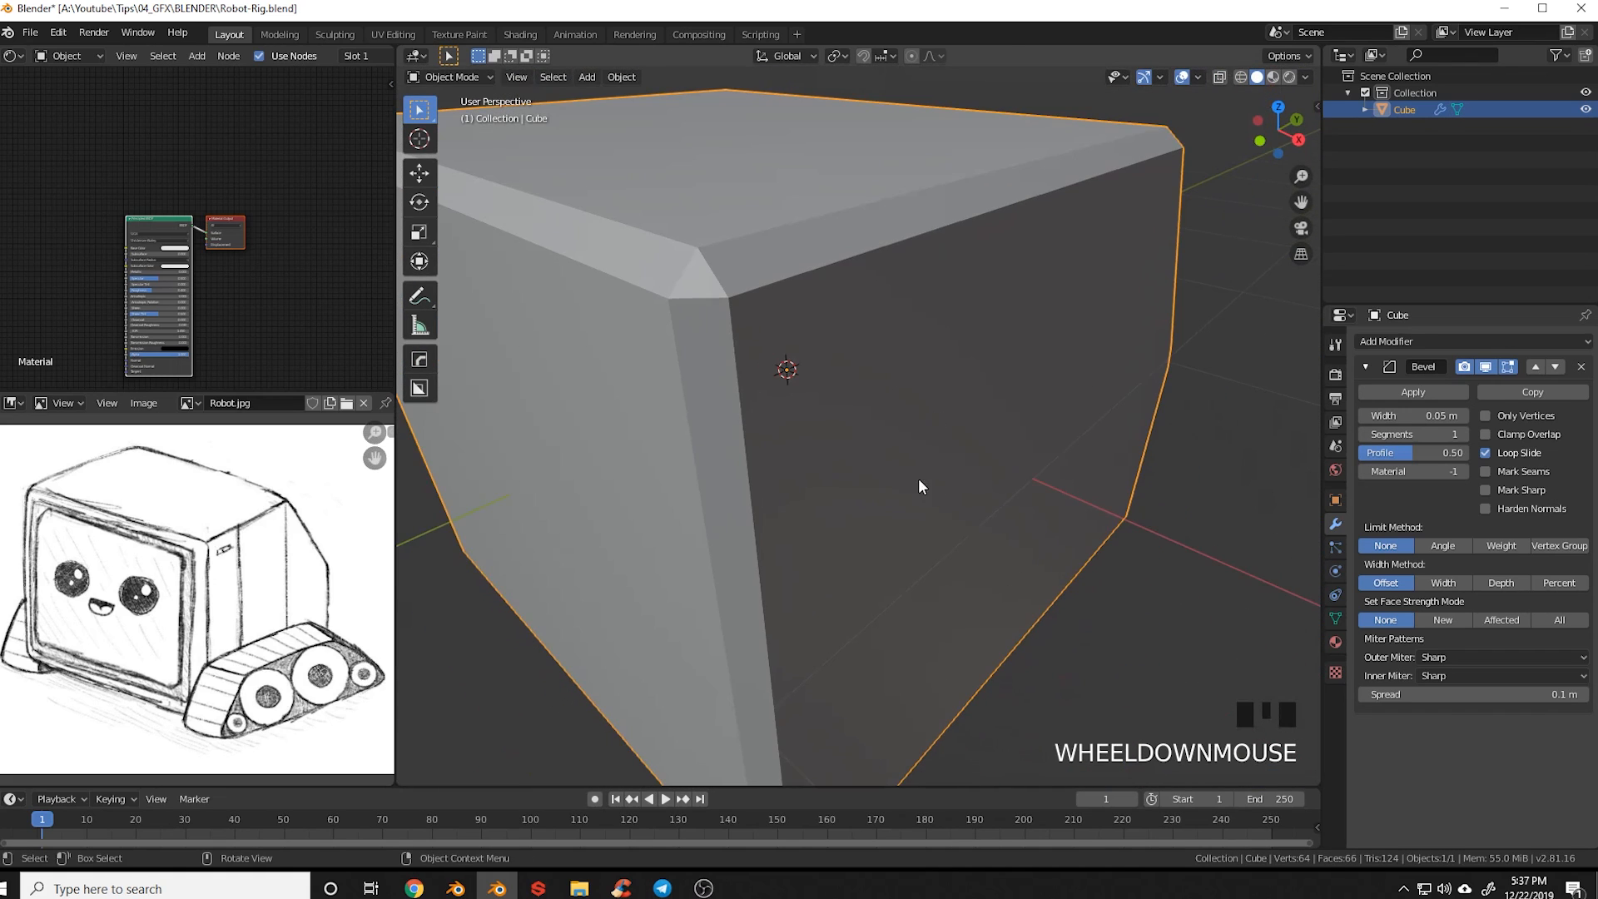
left_click(1462, 436)
left_click(1463, 435)
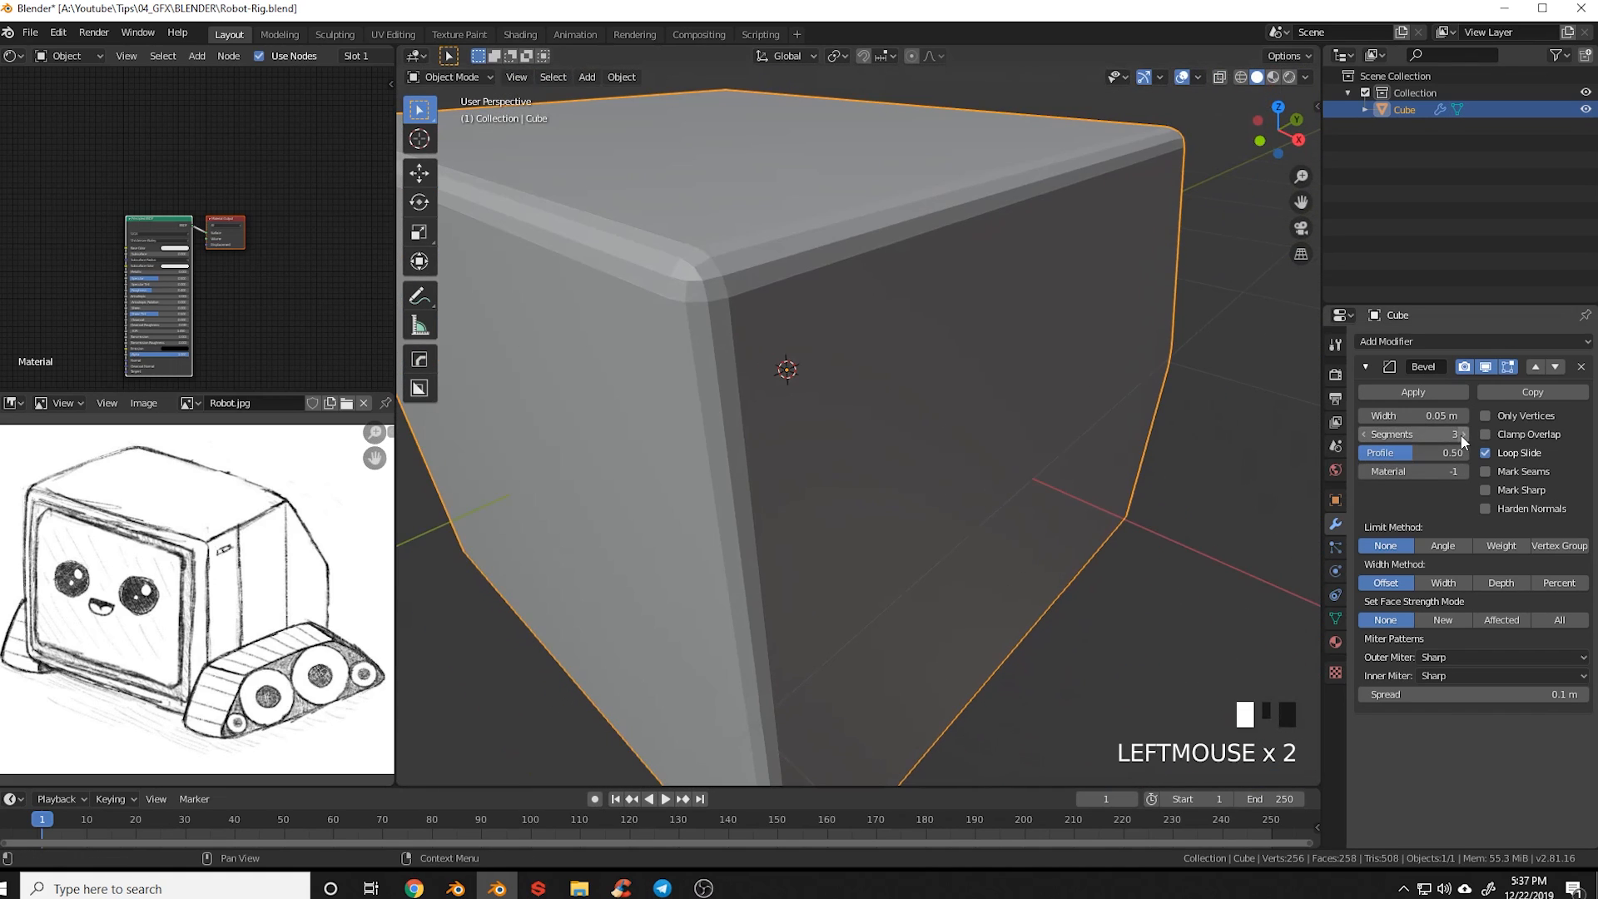
Shade the body smooth and apply its Bevel modifier
middle_click_drag(774, 273, 813, 316, "shift")
right_click(813, 317)
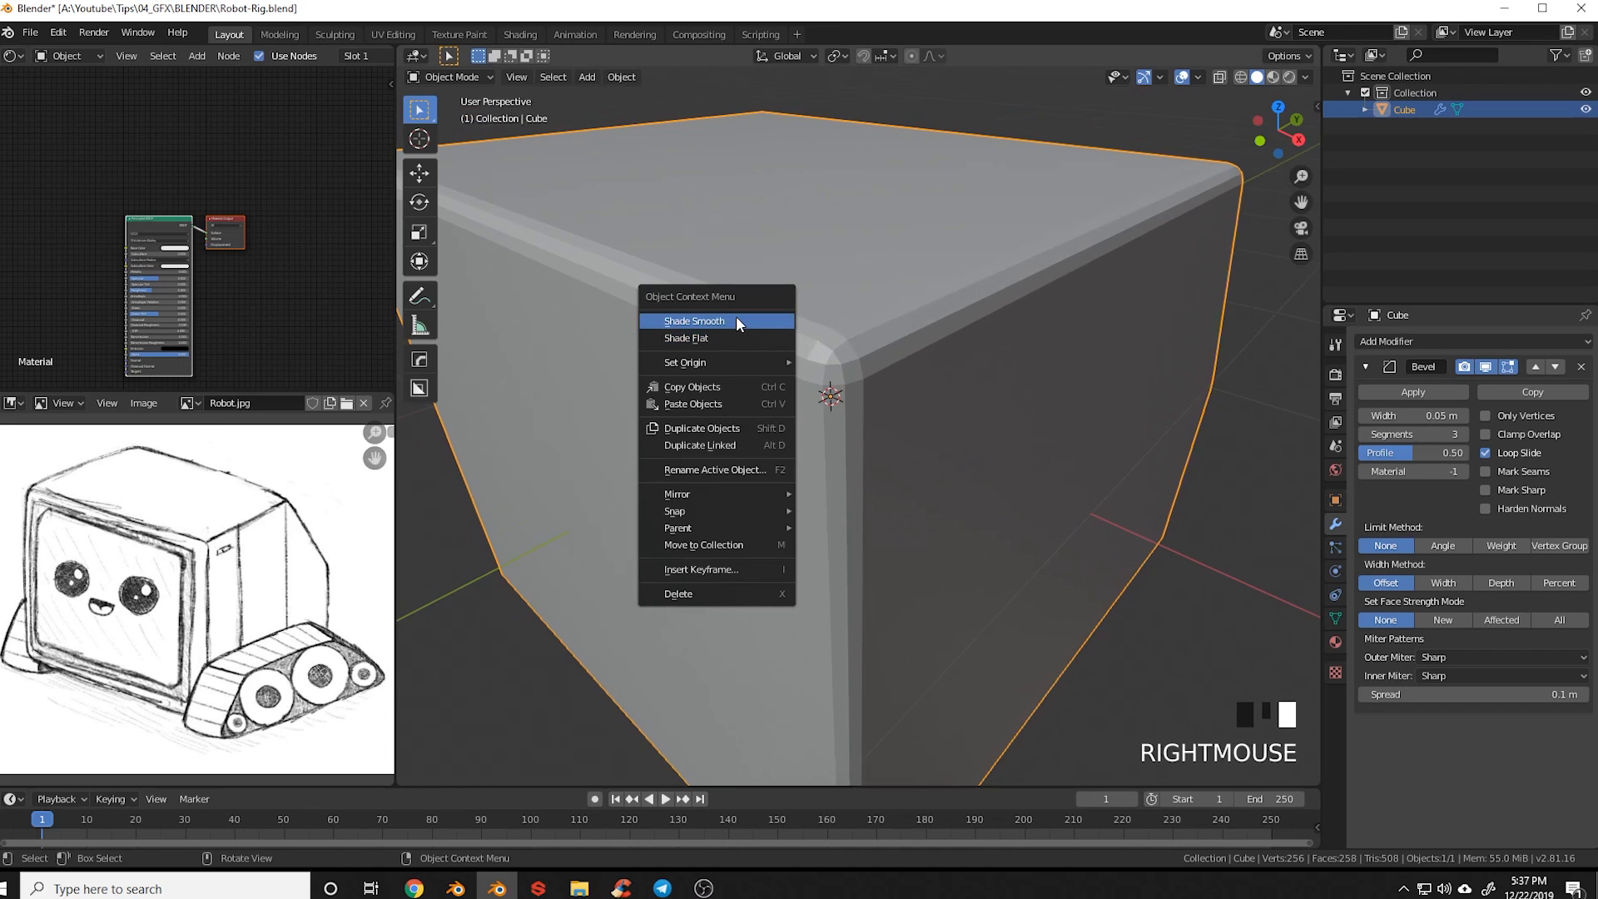
left_click(736, 316)
scroll(826, 505, "down", 4)
middle_click_drag(829, 506, 857, 511, "shift")
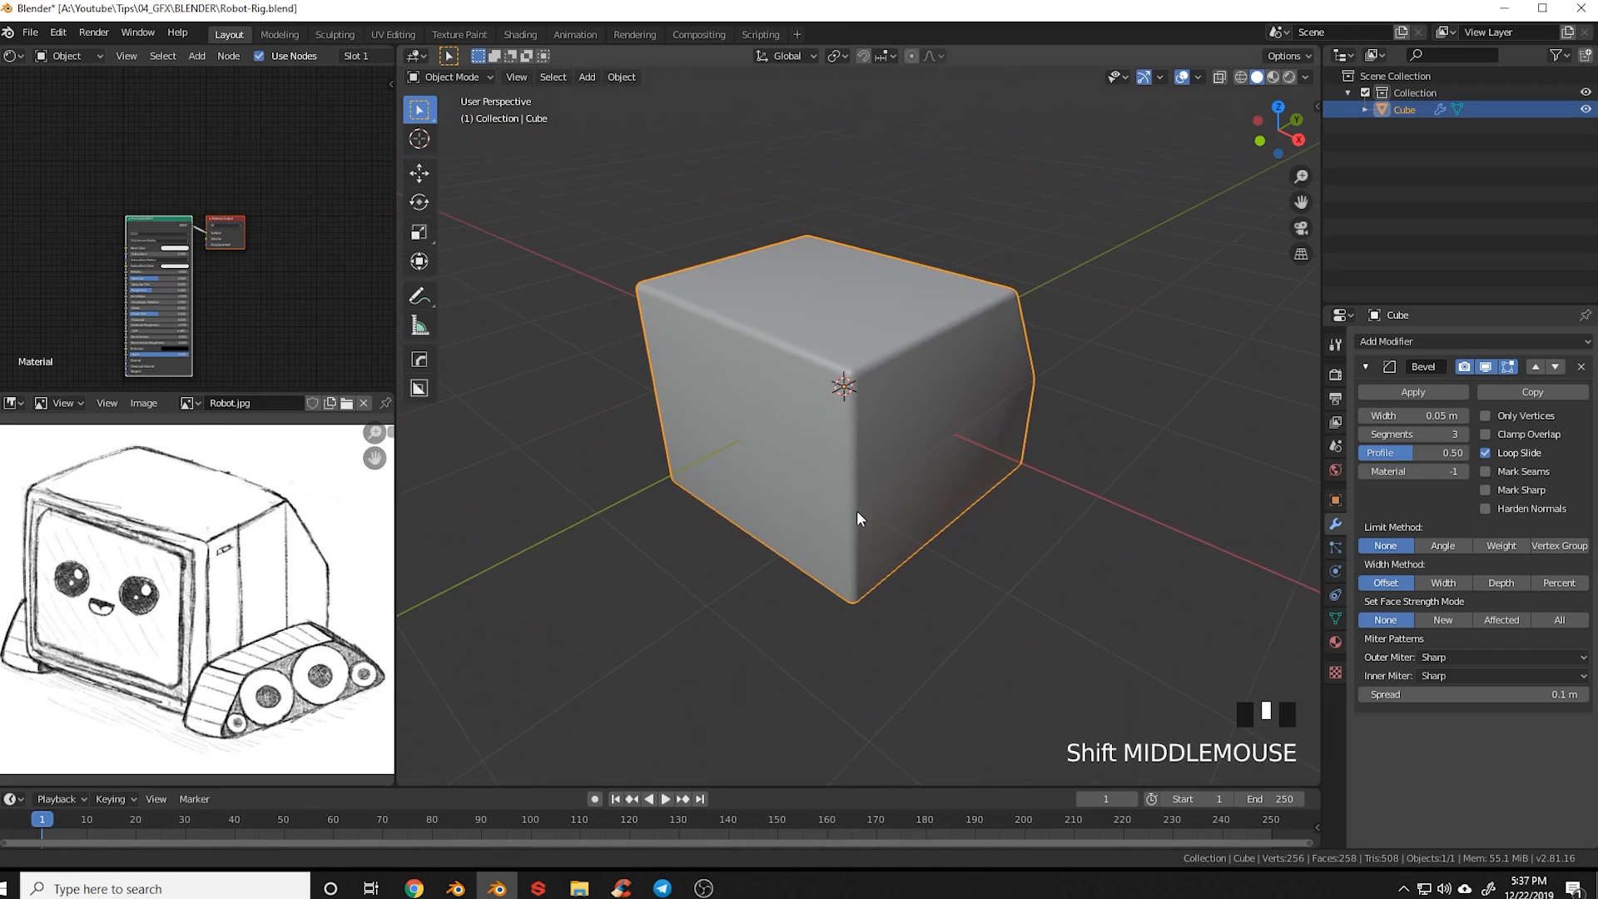
left_click(1420, 391)
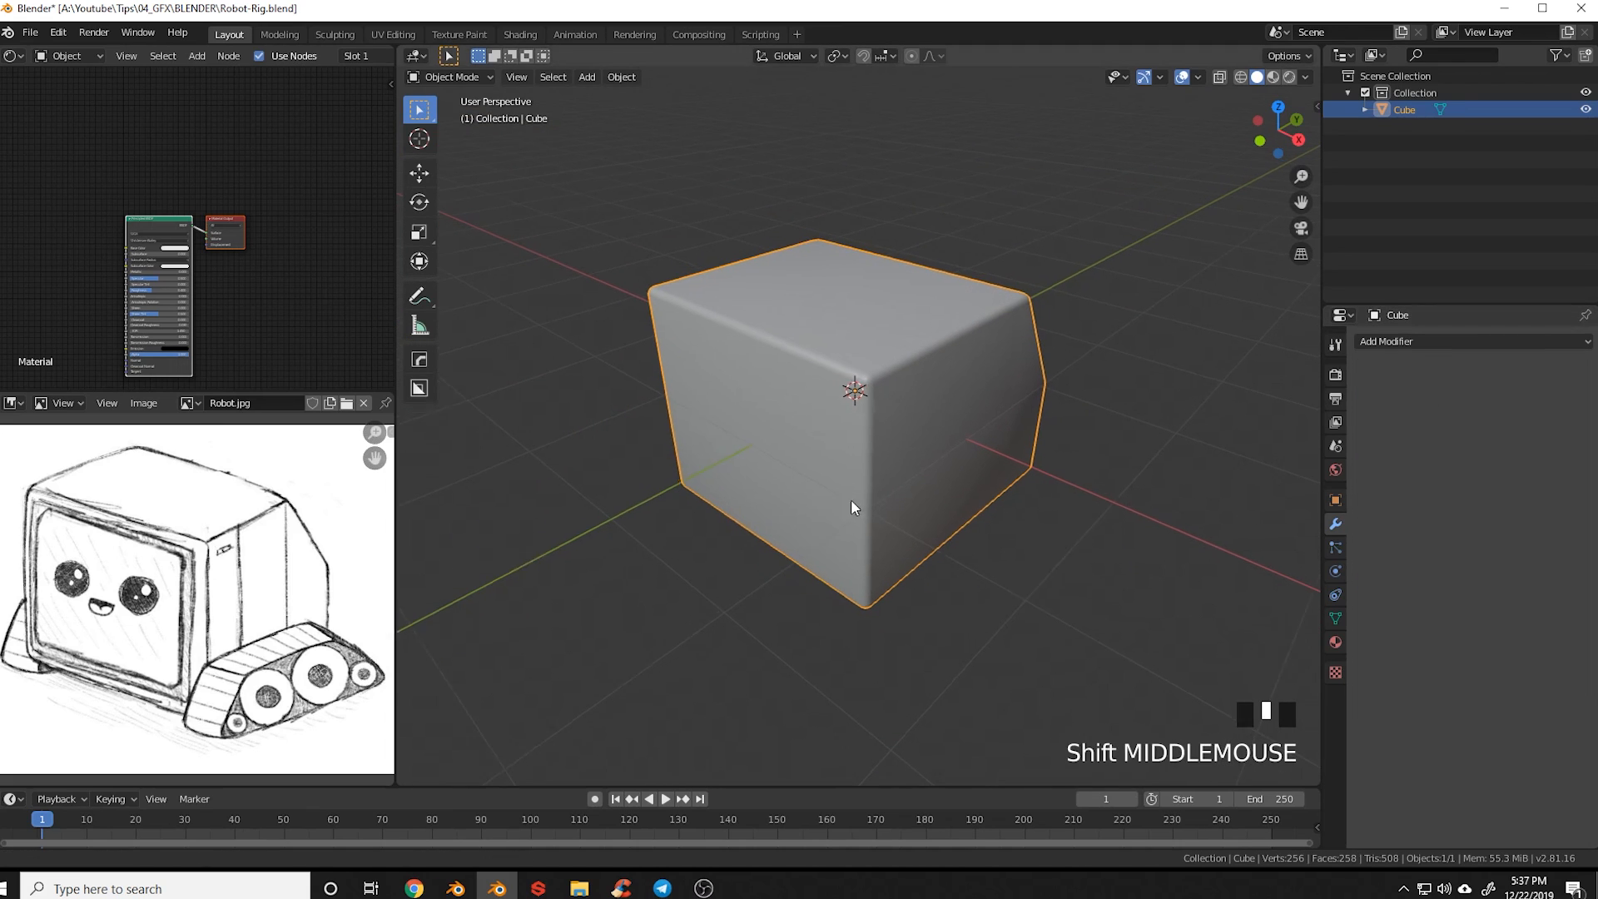
middle_click_drag(851, 498, 977, 557, "shift")
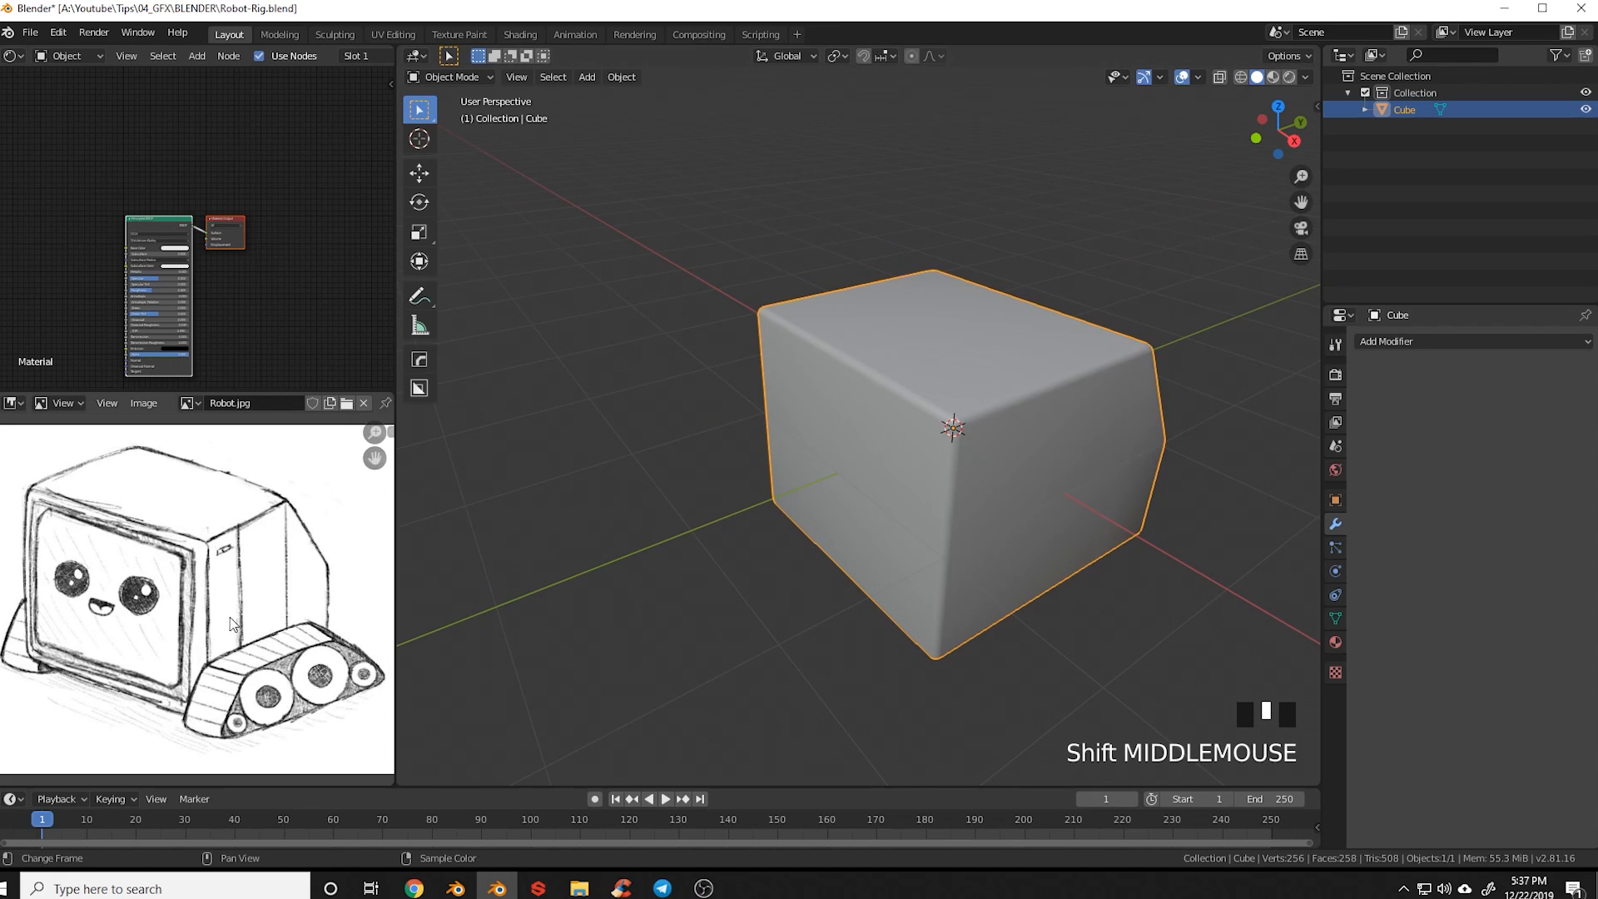
middle_click_drag(1024, 561, 910, 528, "shift")
middle_click_drag(817, 581, 836, 559)
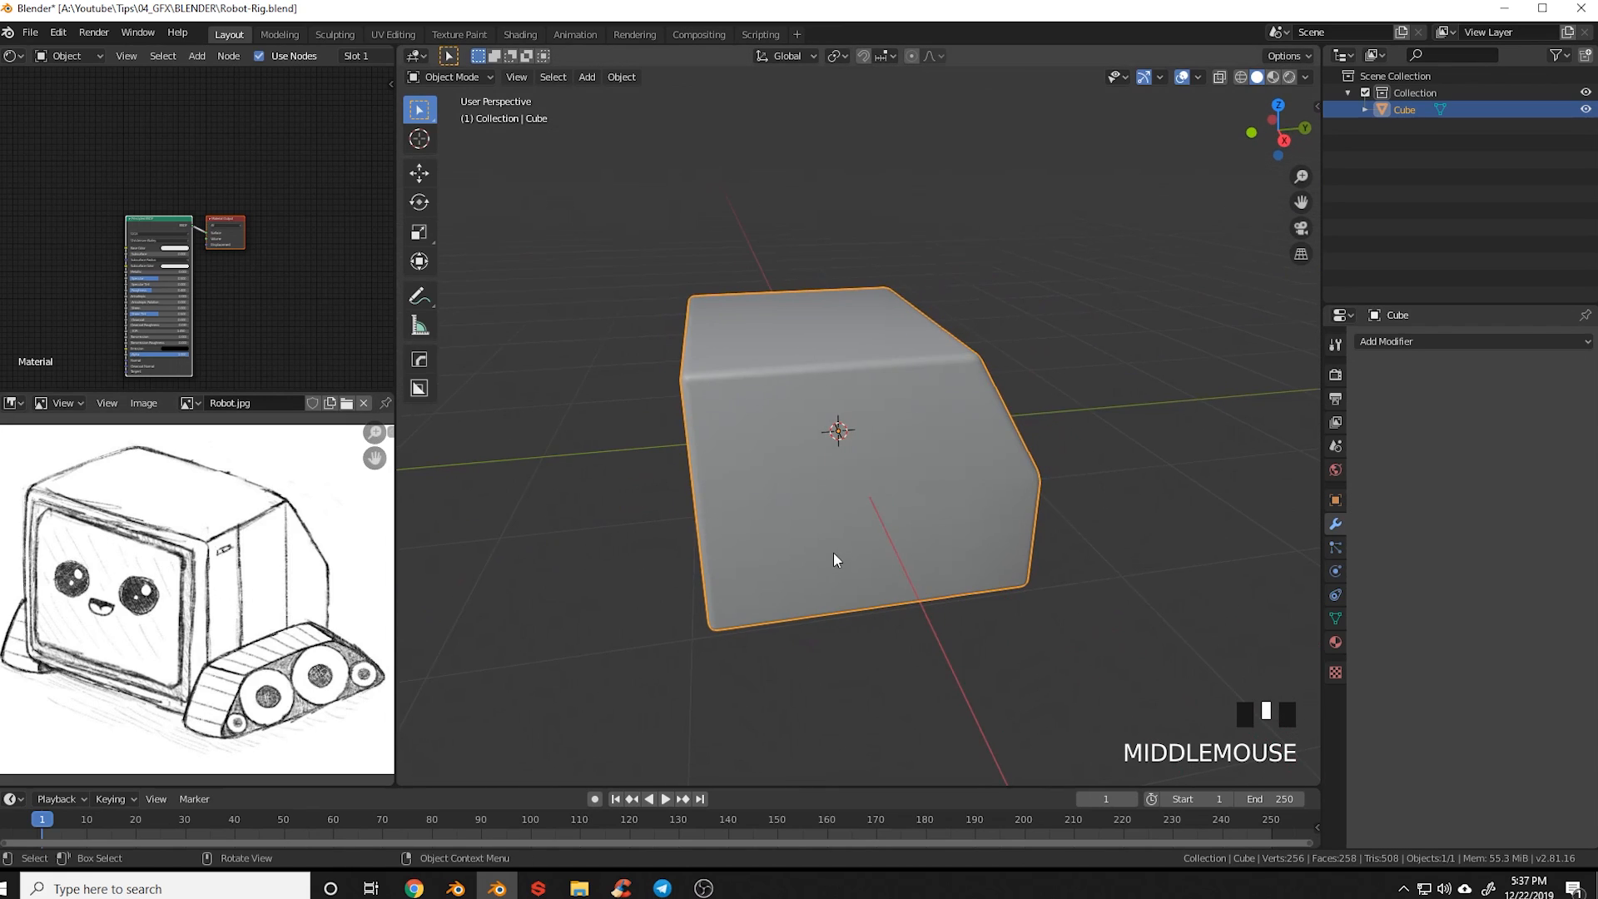
middle_click_drag(659, 476, 733, 504)
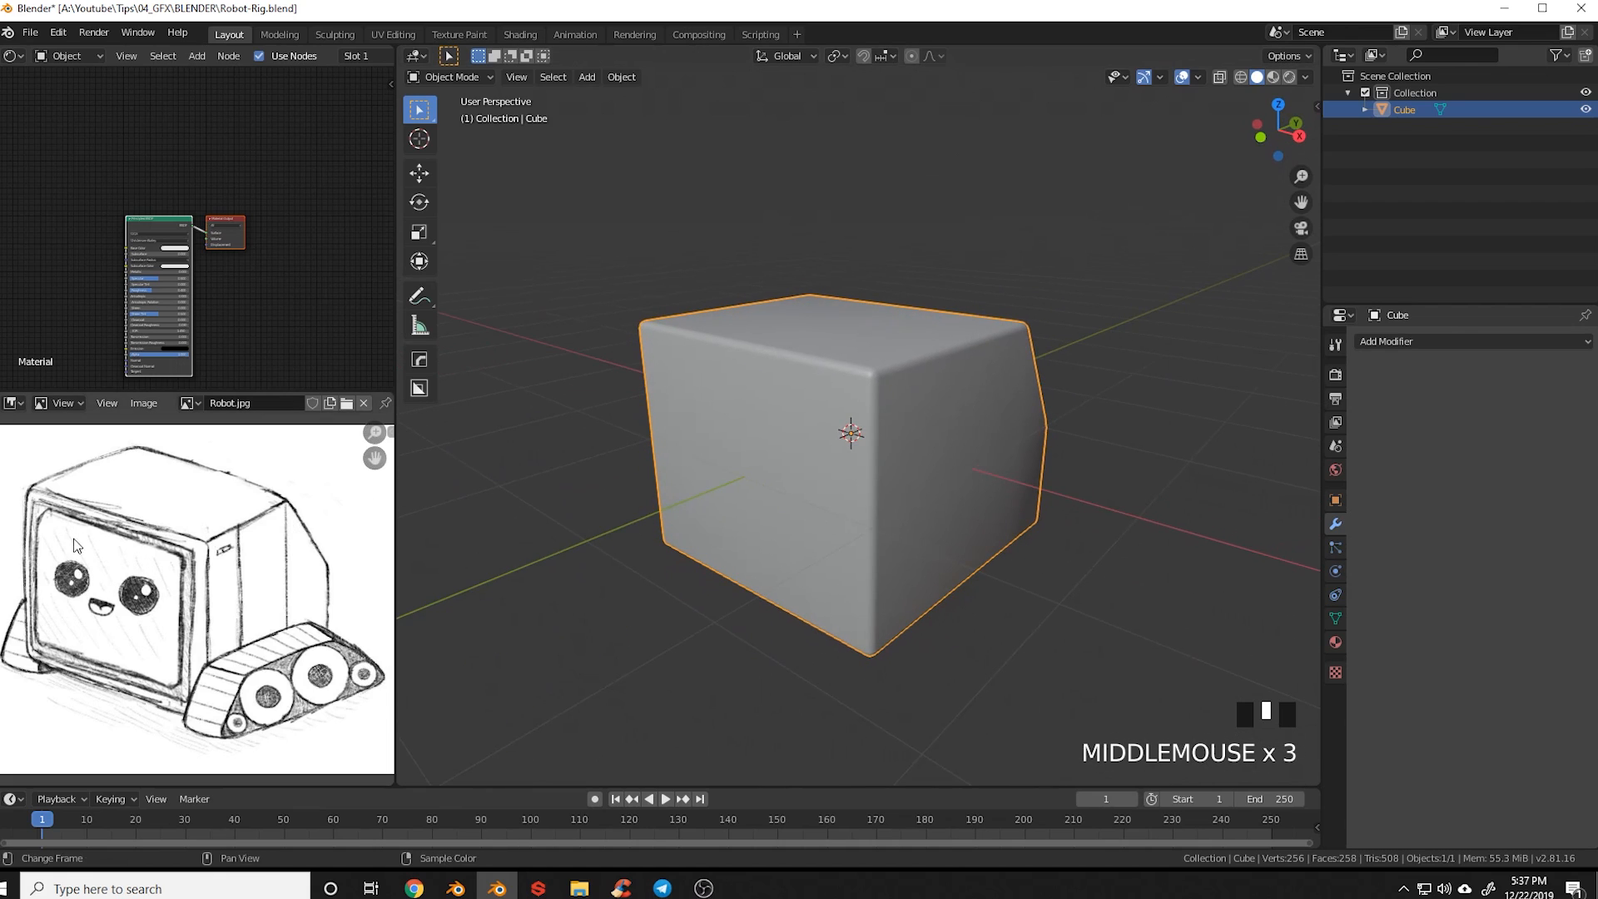
middle_click_drag(867, 521, 894, 537, "shift")
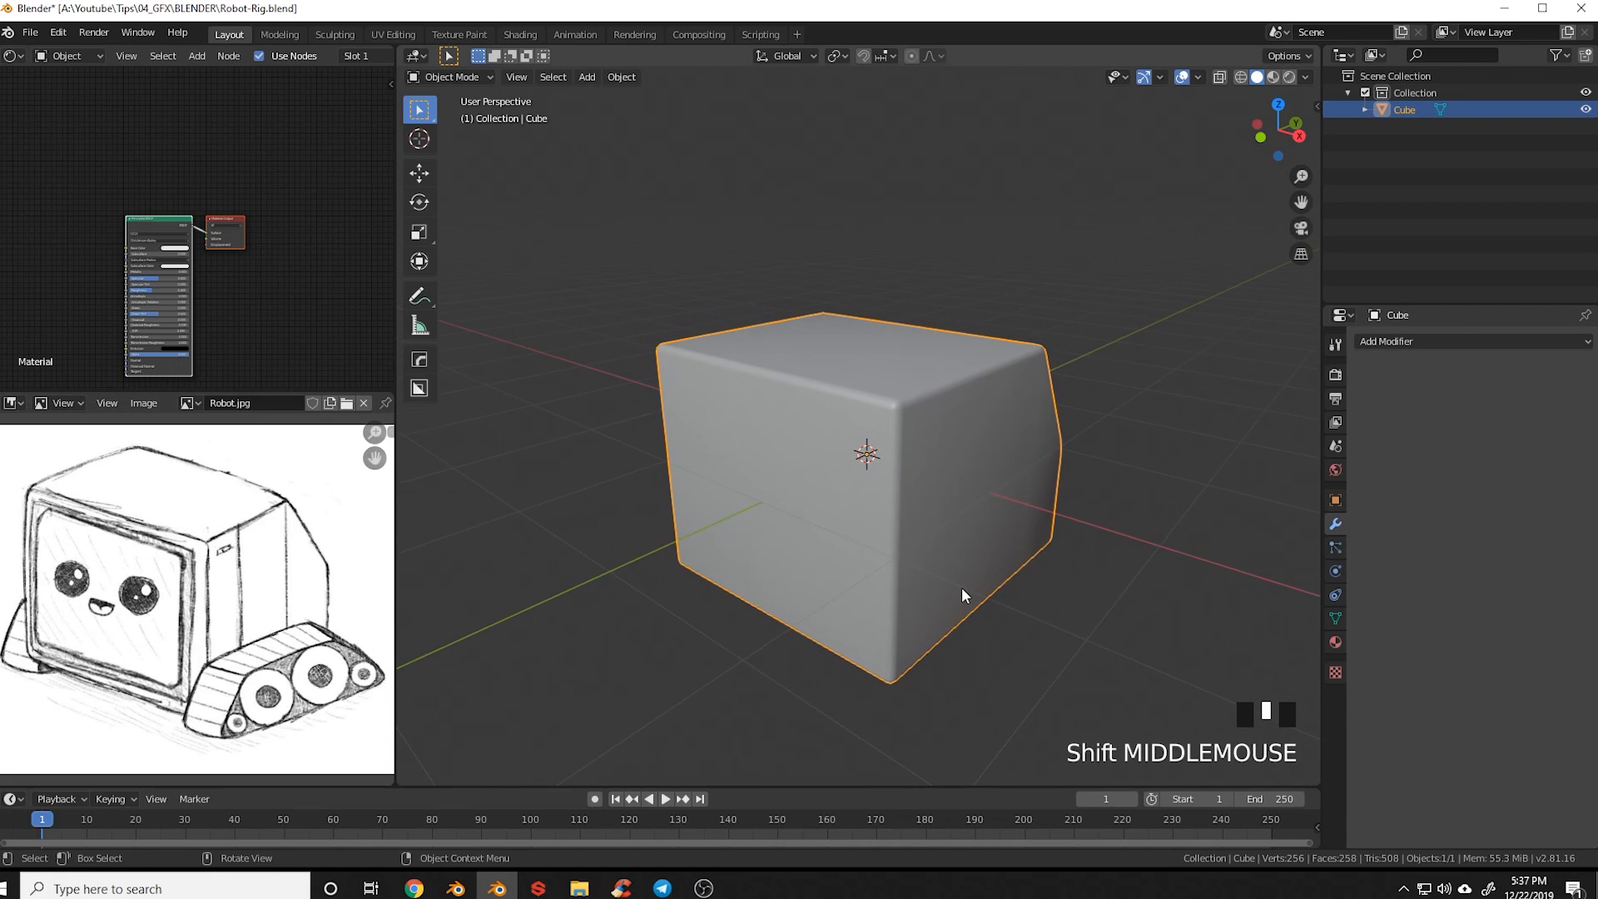
In Edit Mode, select all the flat faces on the body's front and inset them to leave a narrow frame border
key("Tab")
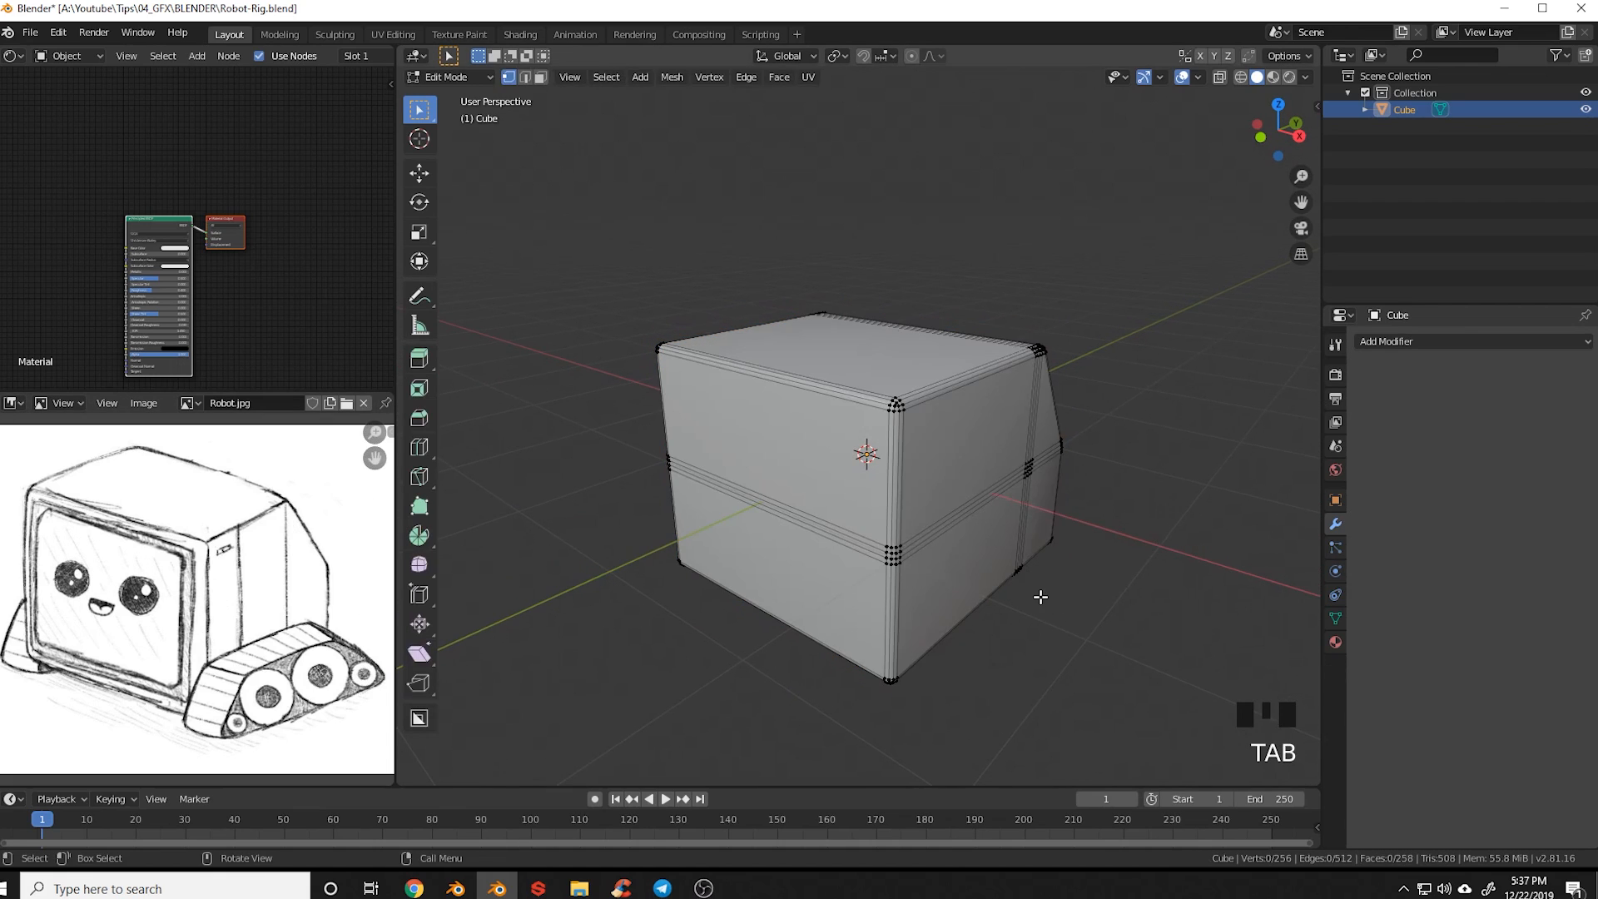
middle_click_drag(1038, 596, 971, 578)
key("a")
key("a")
middle_click_drag(701, 526, 835, 519)
middle_click_drag(834, 519, 969, 492, "shift")
key("3")
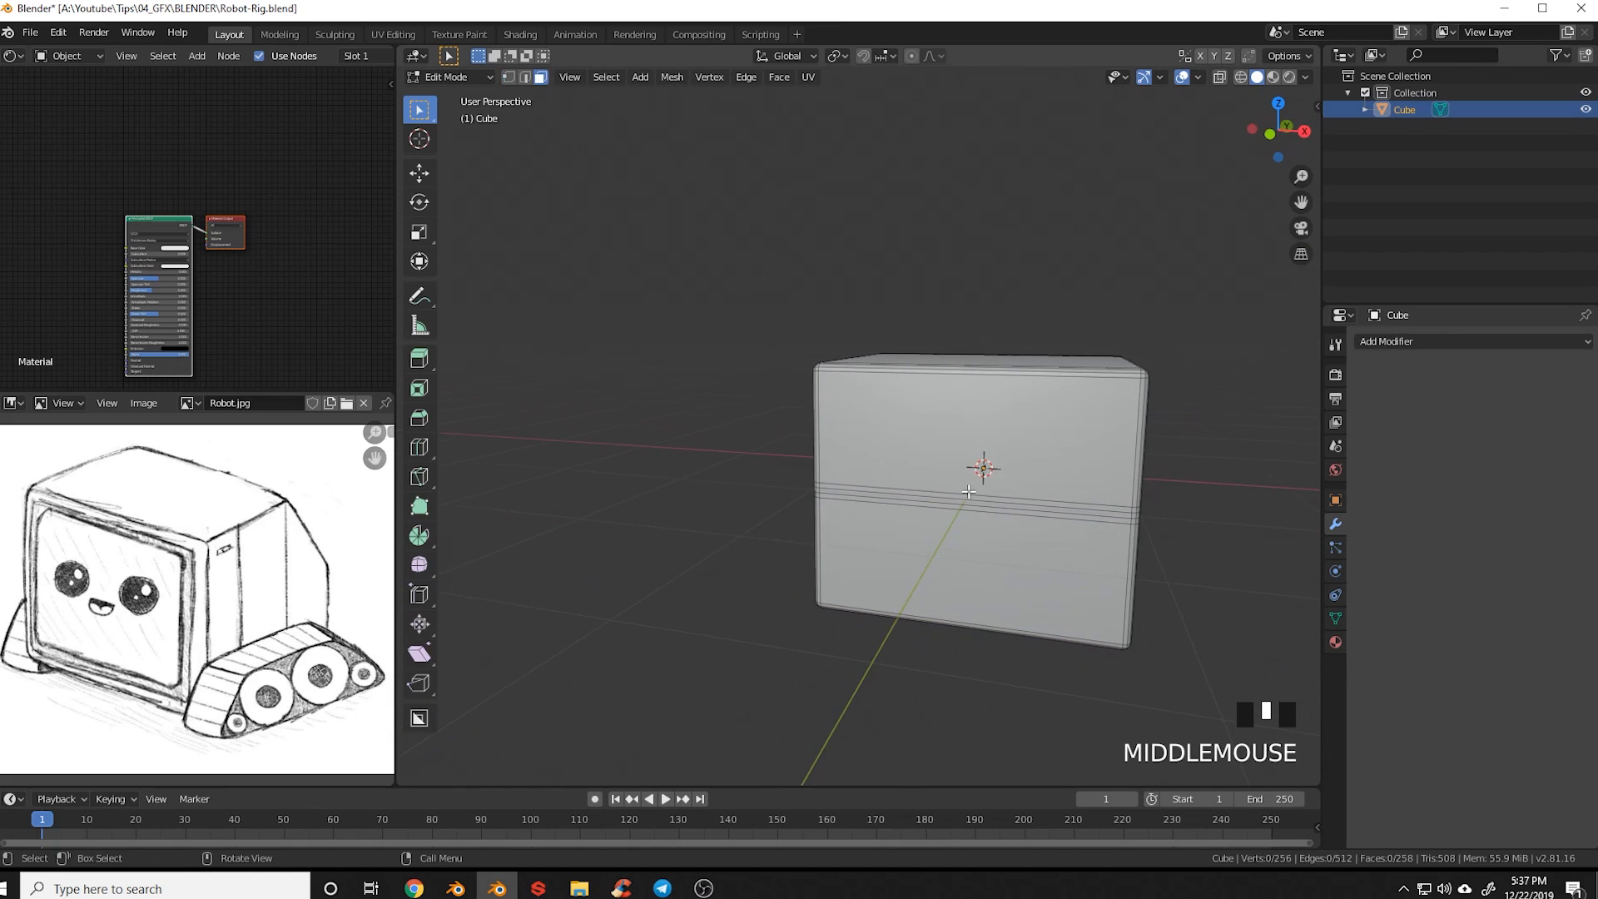
key("c")
mouse_move(949, 470)
left_mouse_down()
mouse_move(930, 444)
mouse_move(926, 494)
left_mouse_up()
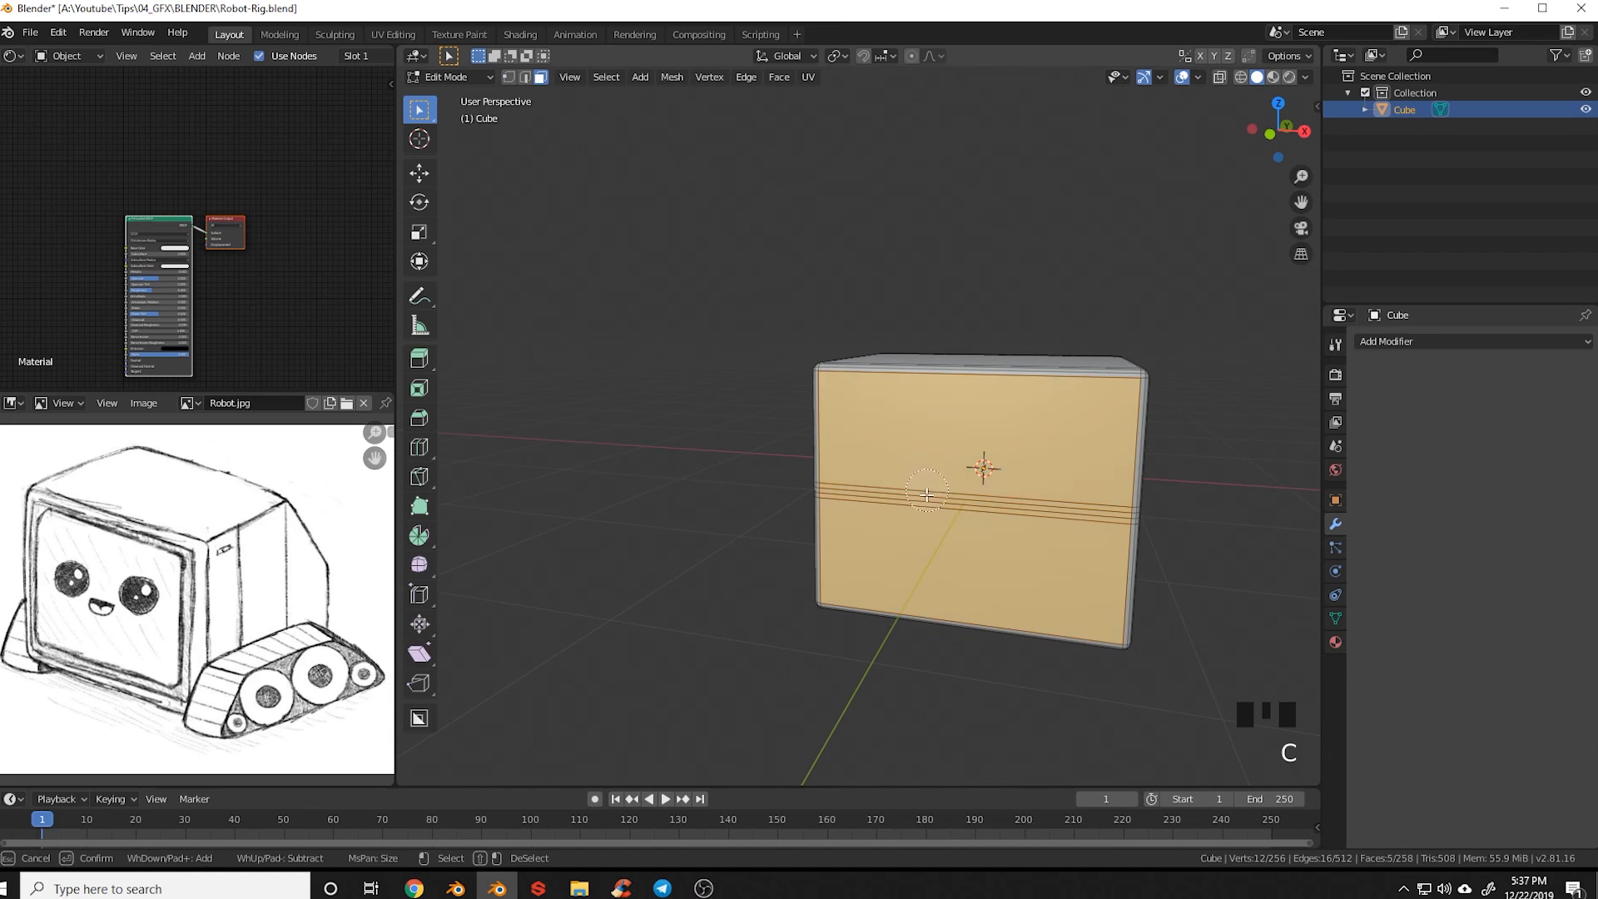
middle_click_drag(1199, 564, 1175, 583, "shift")
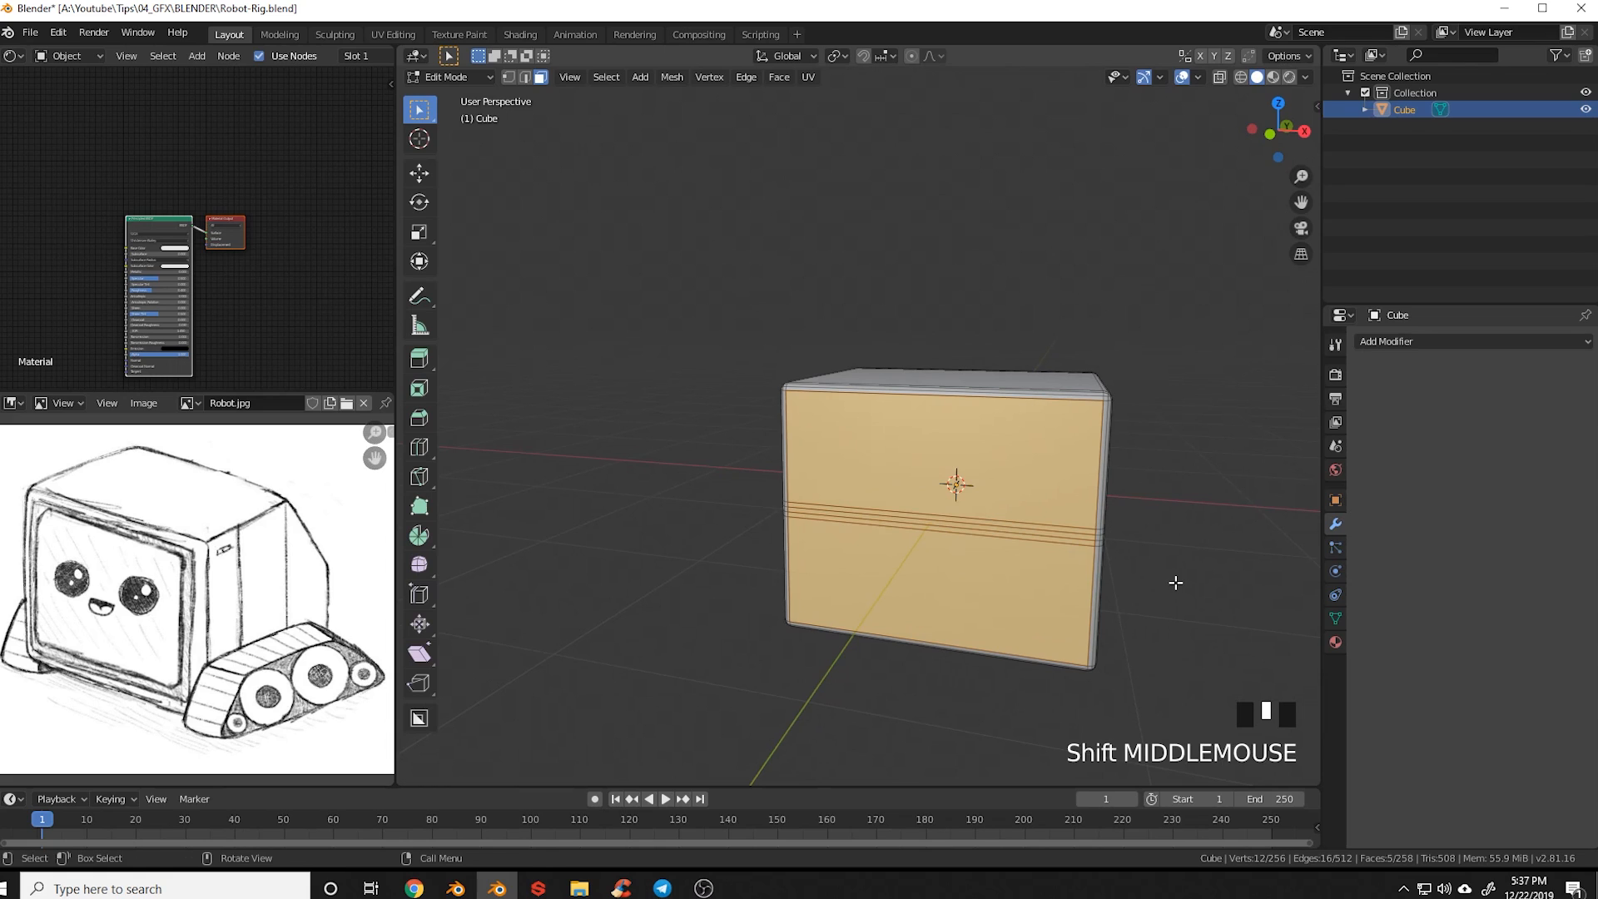
key("i")
left_click(1164, 581)
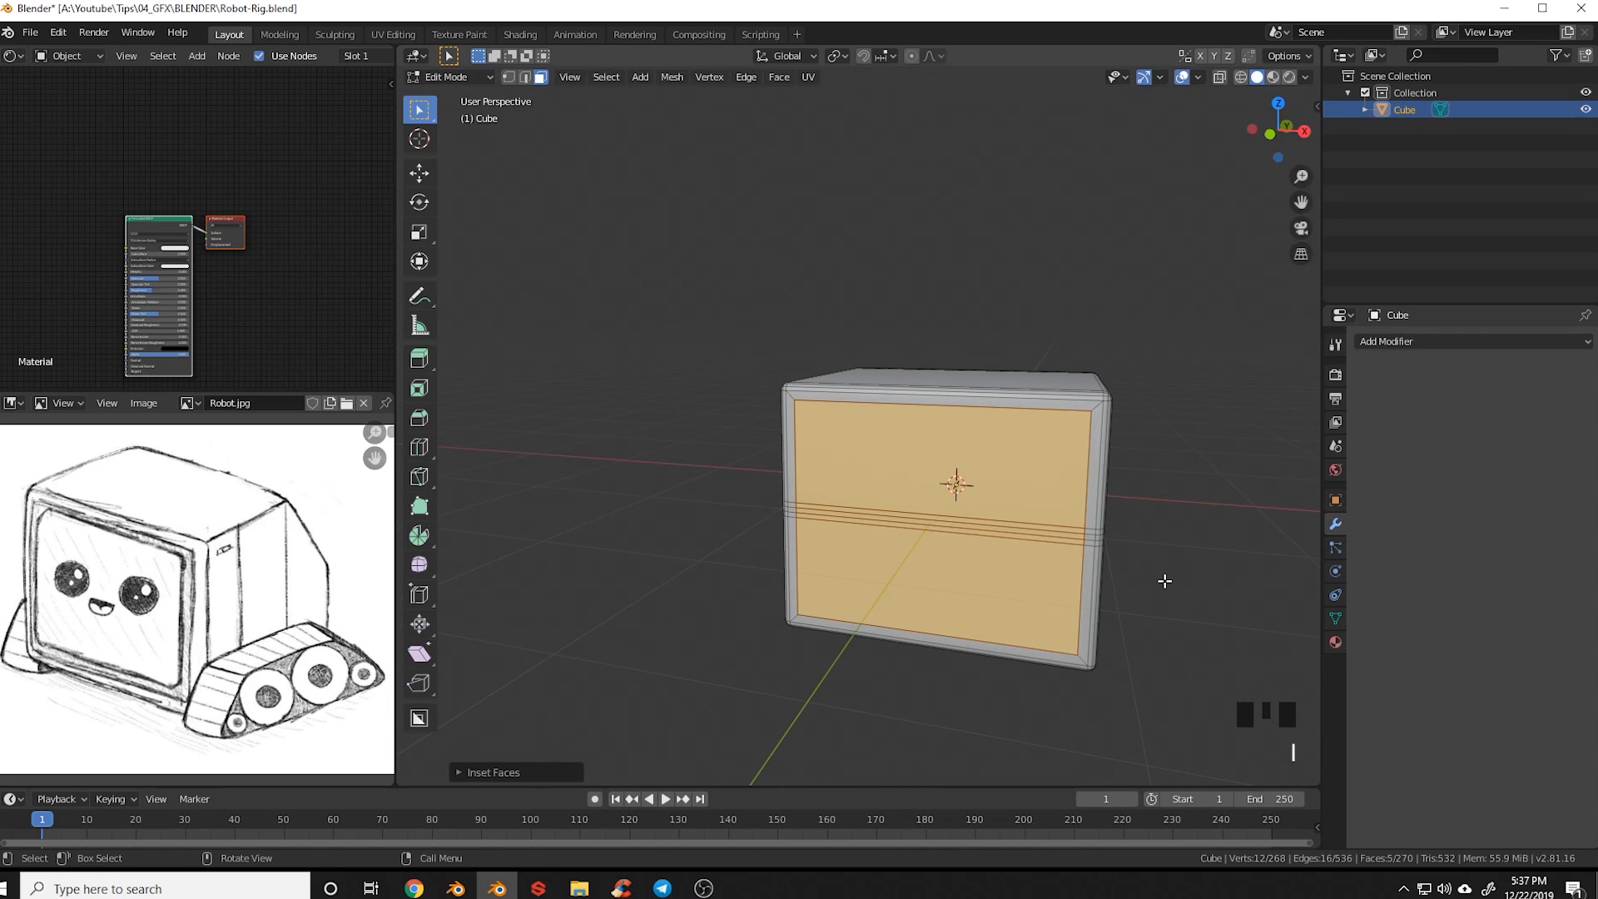
Extrude the inset front faces inward about 0.11 m to recess the screen
middle_click_drag(1040, 597, 1006, 592)
scroll(1006, 592, "up", 2)
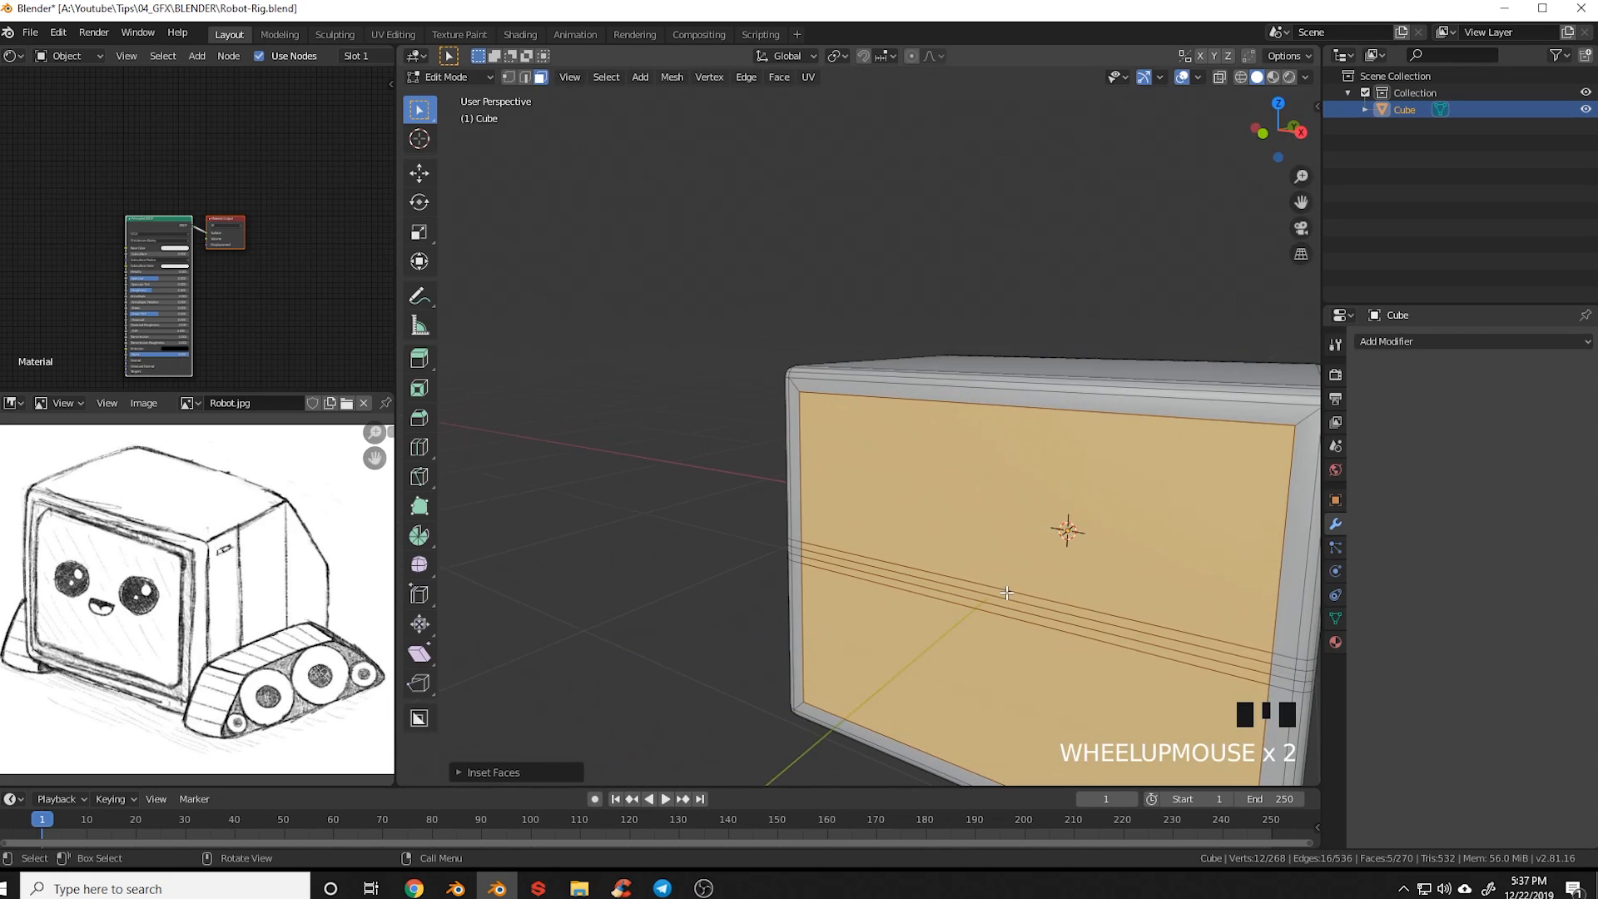
key("e")
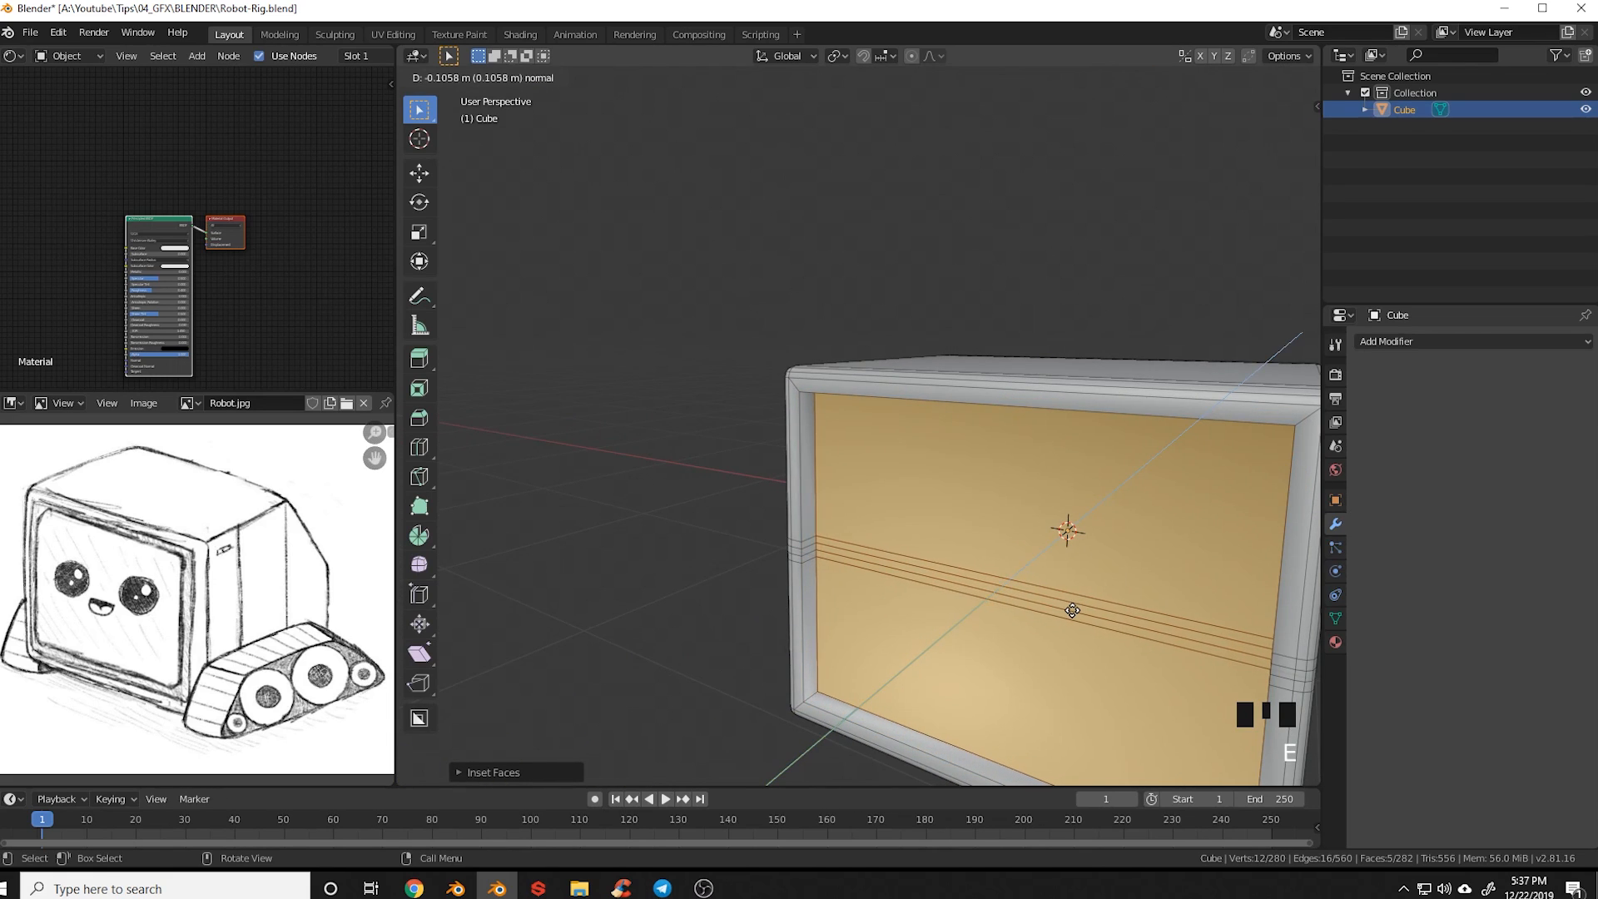
left_click(1074, 609)
Inset the recessed screen faces by about 0.014 m, extrude them slightly outward, and clear the selection
middle_click_drag(1073, 608, 1092, 582, "shift")
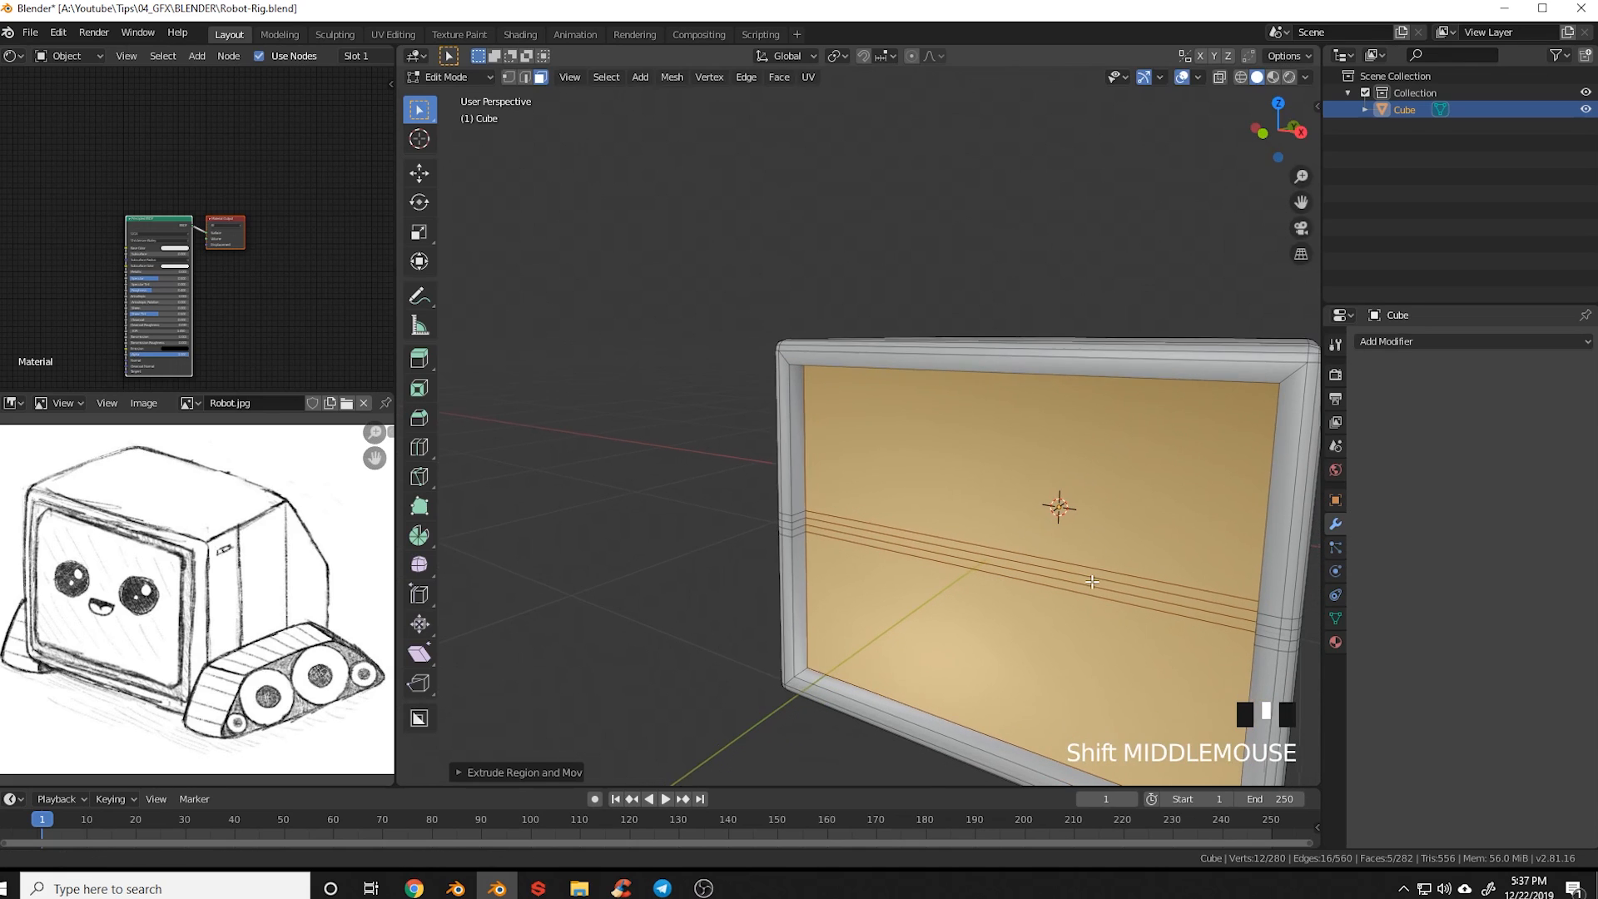
key("i")
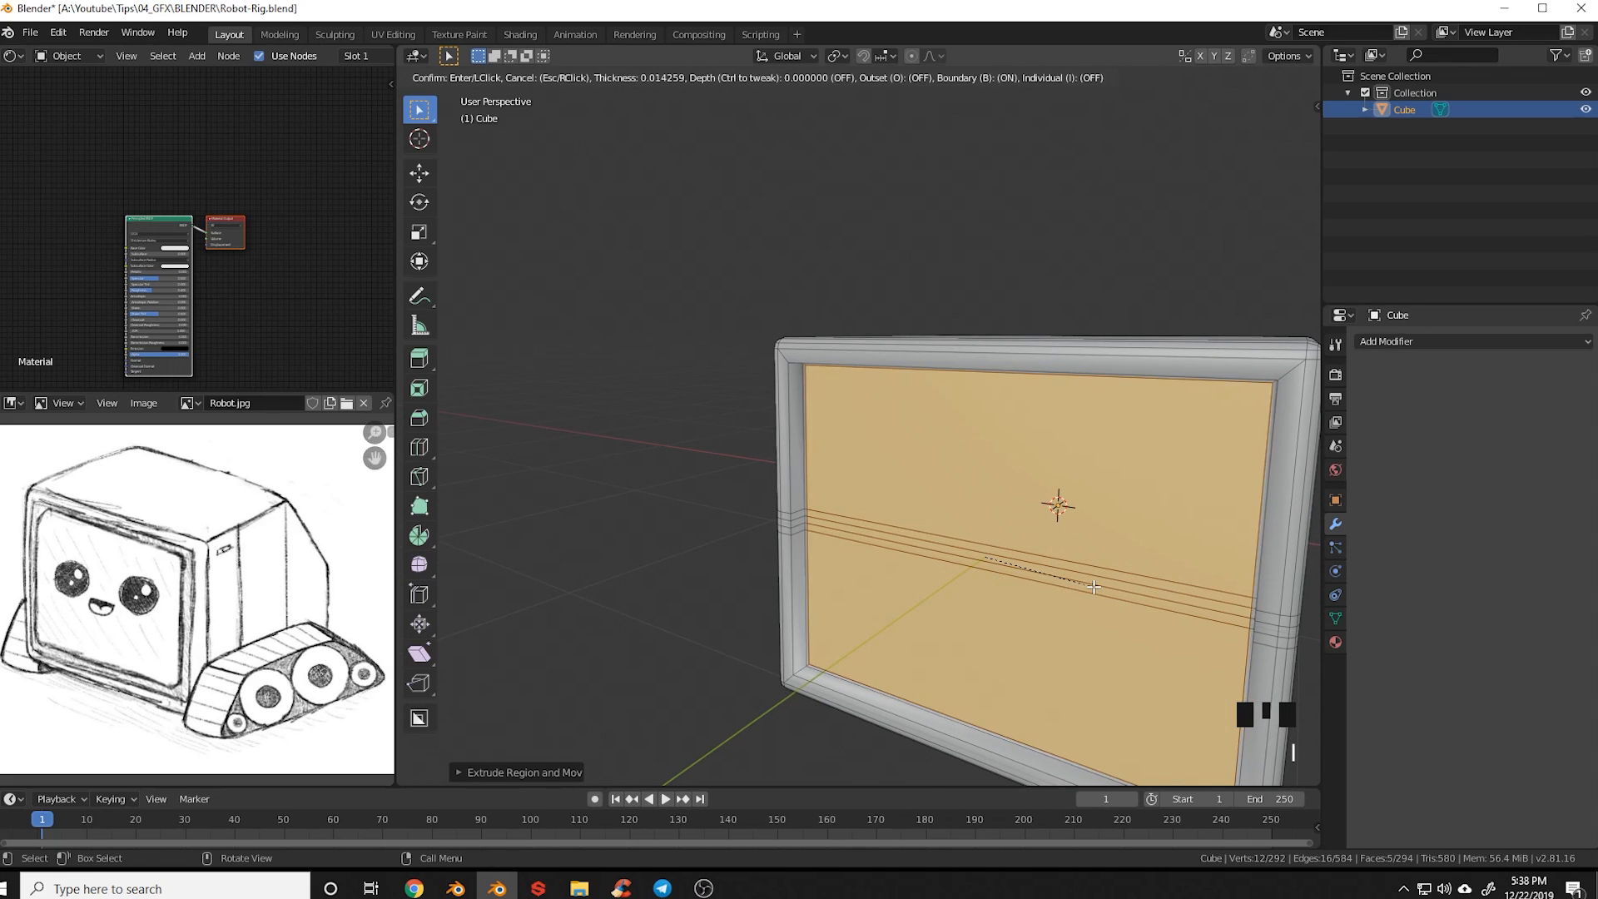
left_click(1097, 589)
middle_click_drag(1097, 589, 1097, 601, "shift")
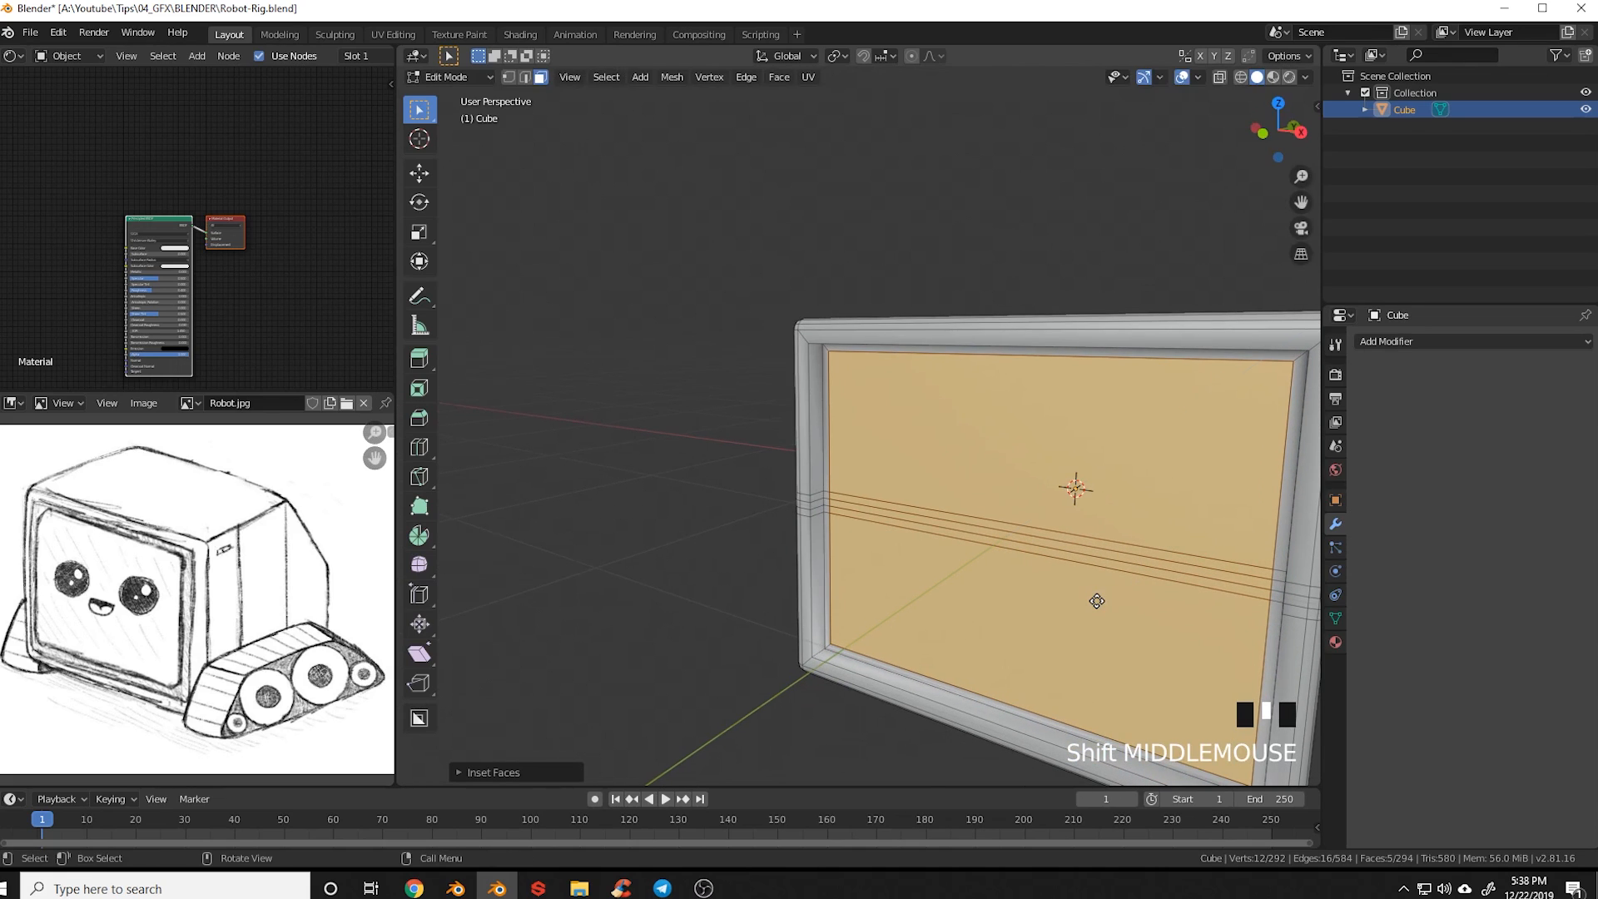
key("e")
left_click(1093, 609)
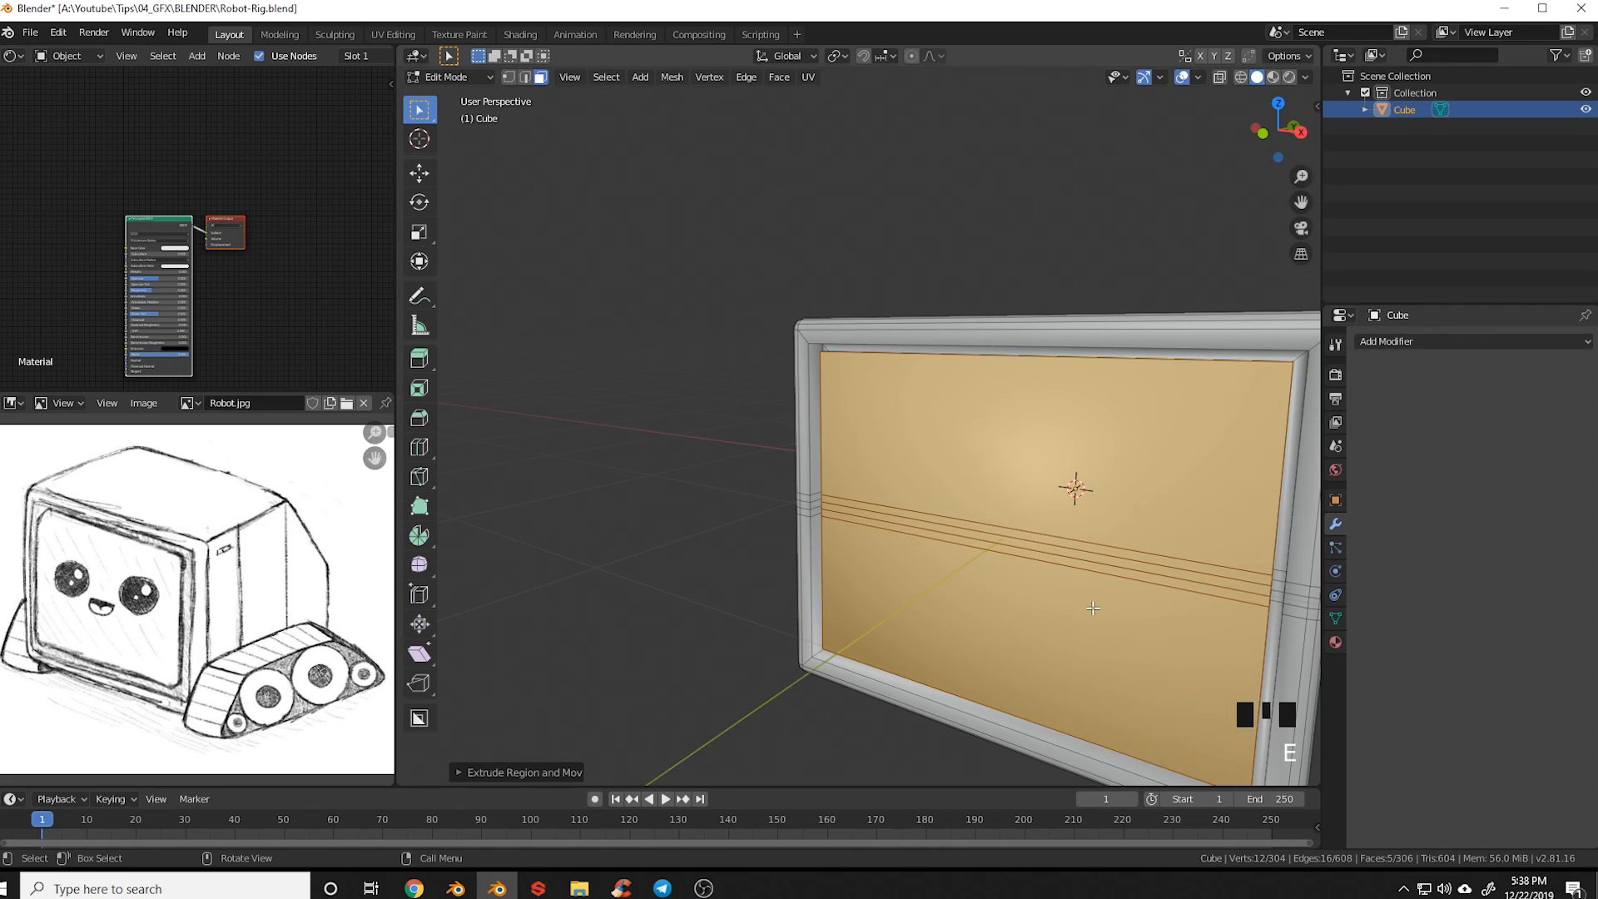
key("alt+a")
In the right orthographic view, add two closely spaced vertical loop cuts around the body near its front
middle_click_drag(1093, 608, 957, 503, "shift")
middle_click_drag(1025, 544, 966, 541)
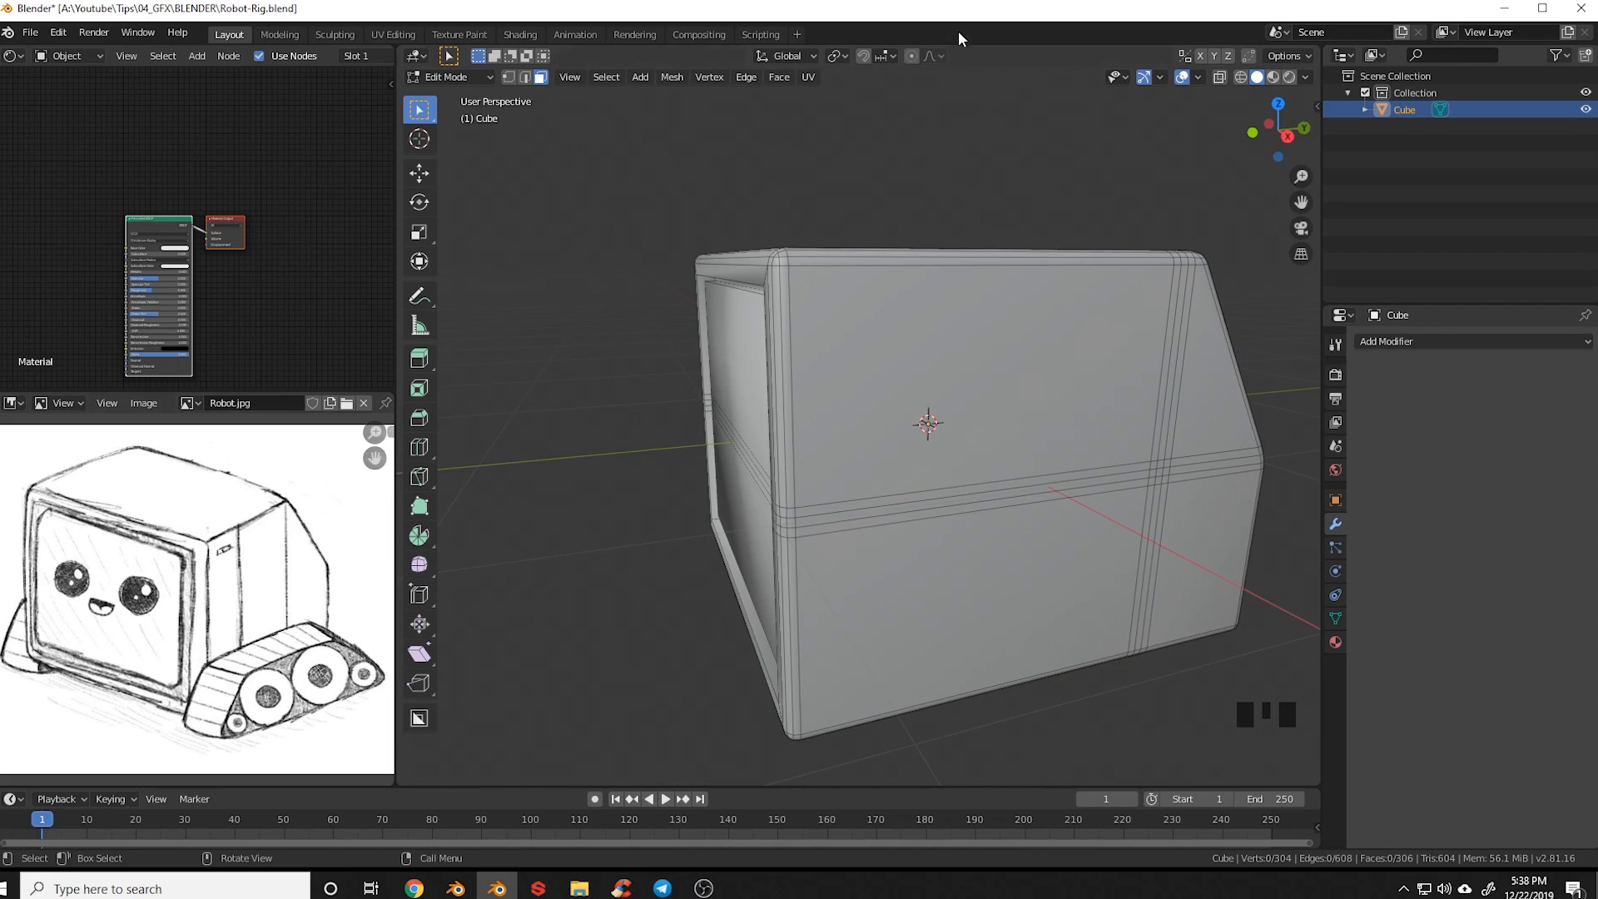
key("KP_3")
scroll(904, 372, "up", 2)
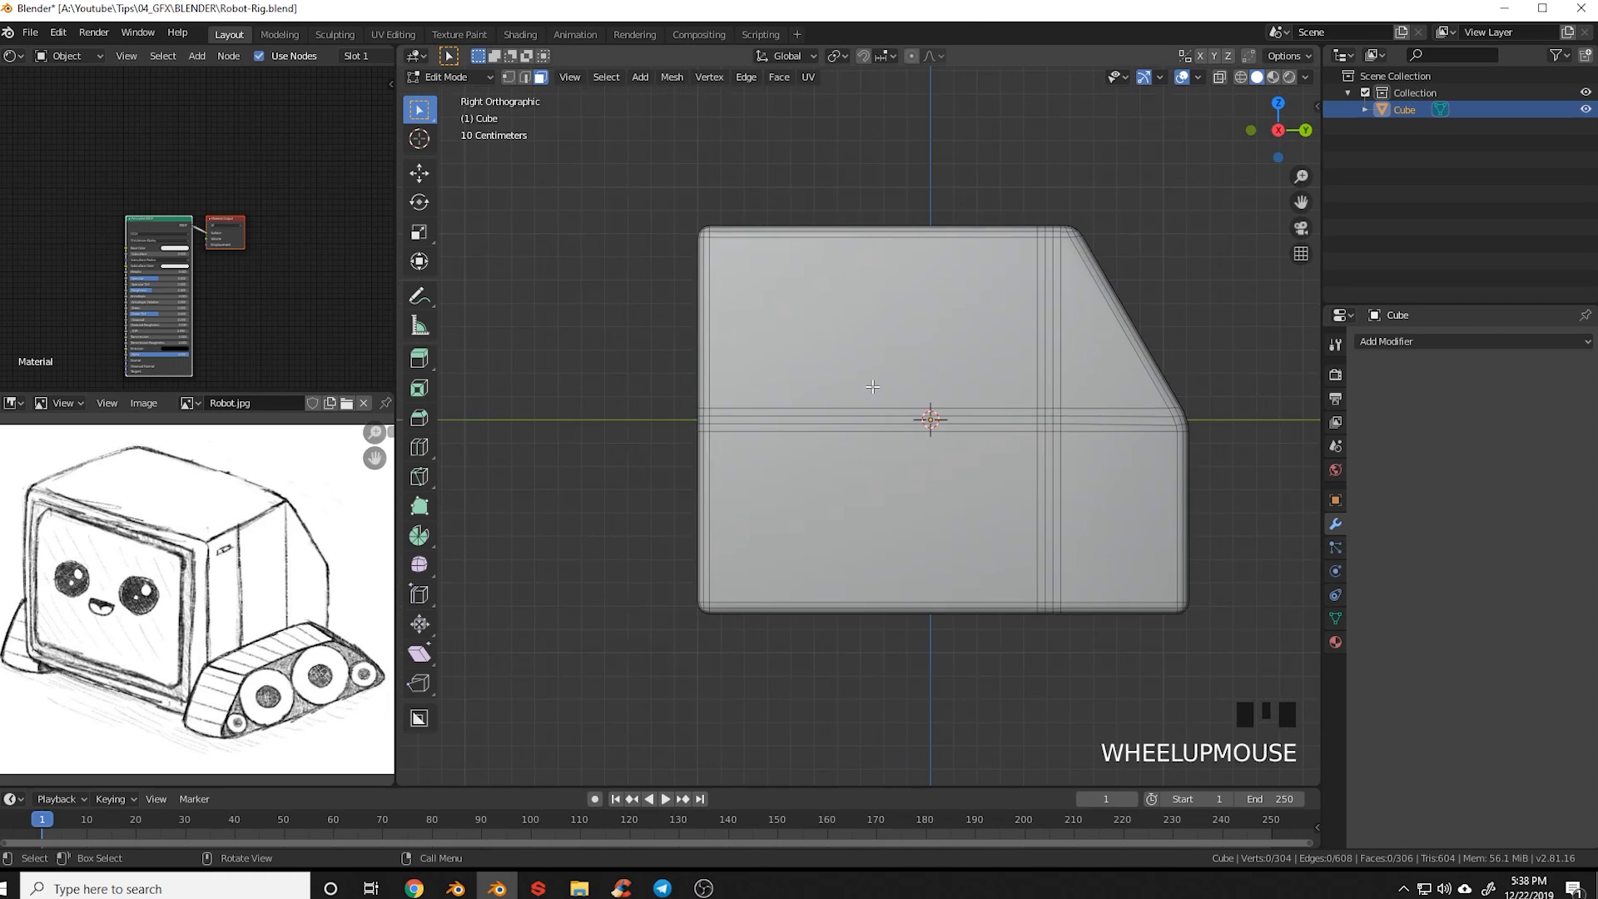
middle_click_drag(810, 417, 905, 442, "shift")
key("ctrl+r")
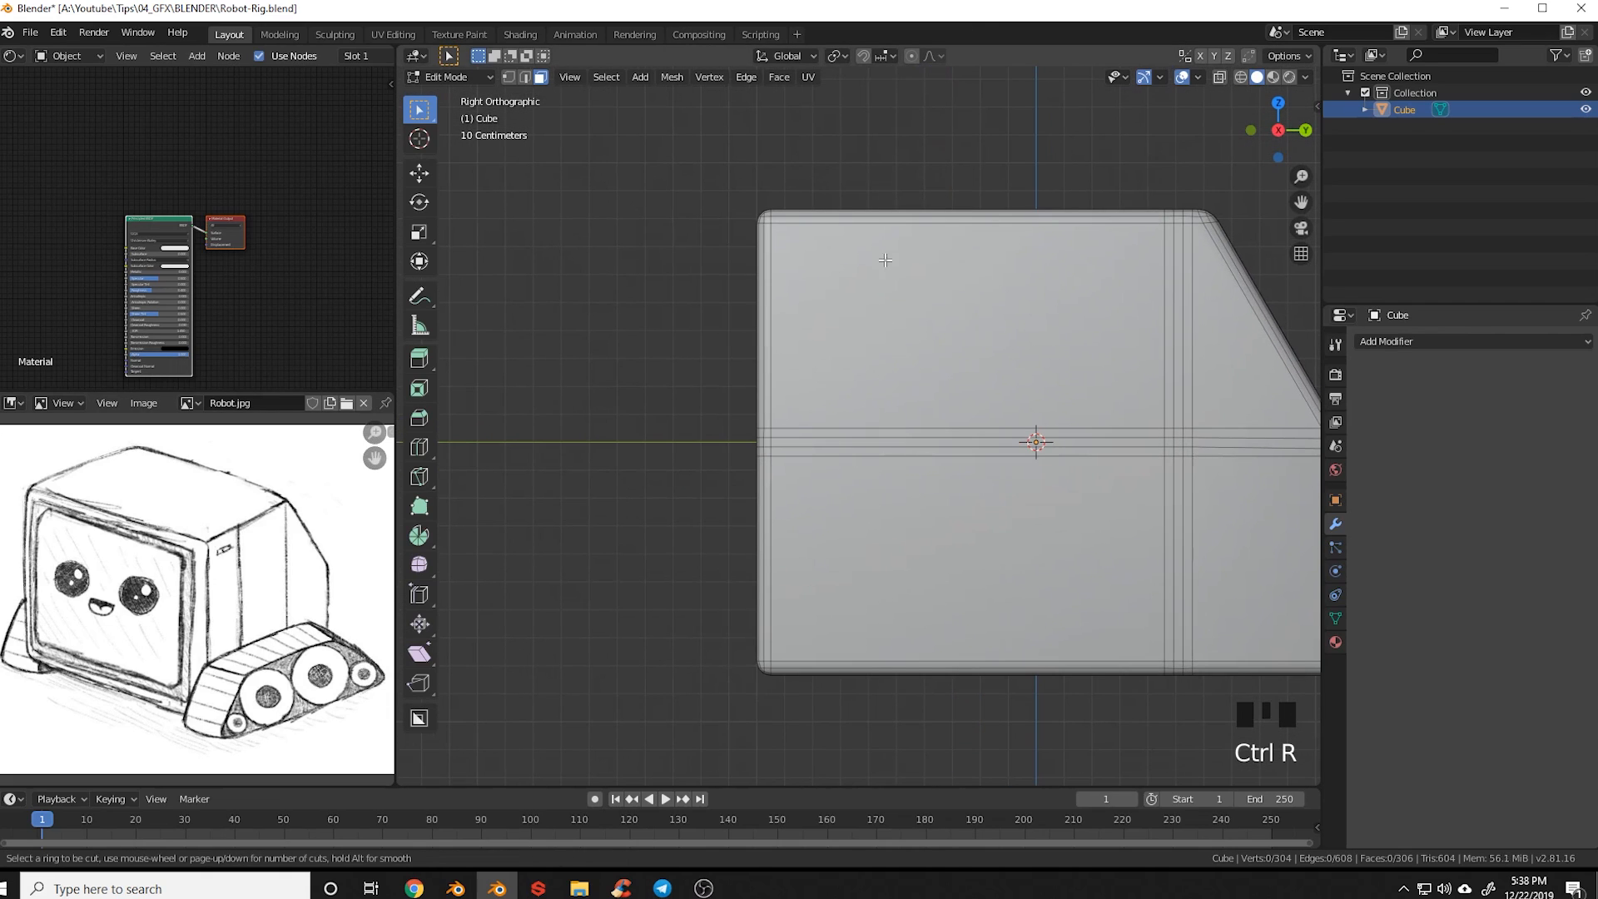
left_click_drag(881, 237, 768, 256)
key("ctrl+r")
left_click_drag(882, 229, 713, 240)
key("alt+a")
Select the narrow vertical strip of faces between the two new loops on the body's right side and extrude it inward as a groove
middle_click_drag(913, 406, 906, 435, "shift")
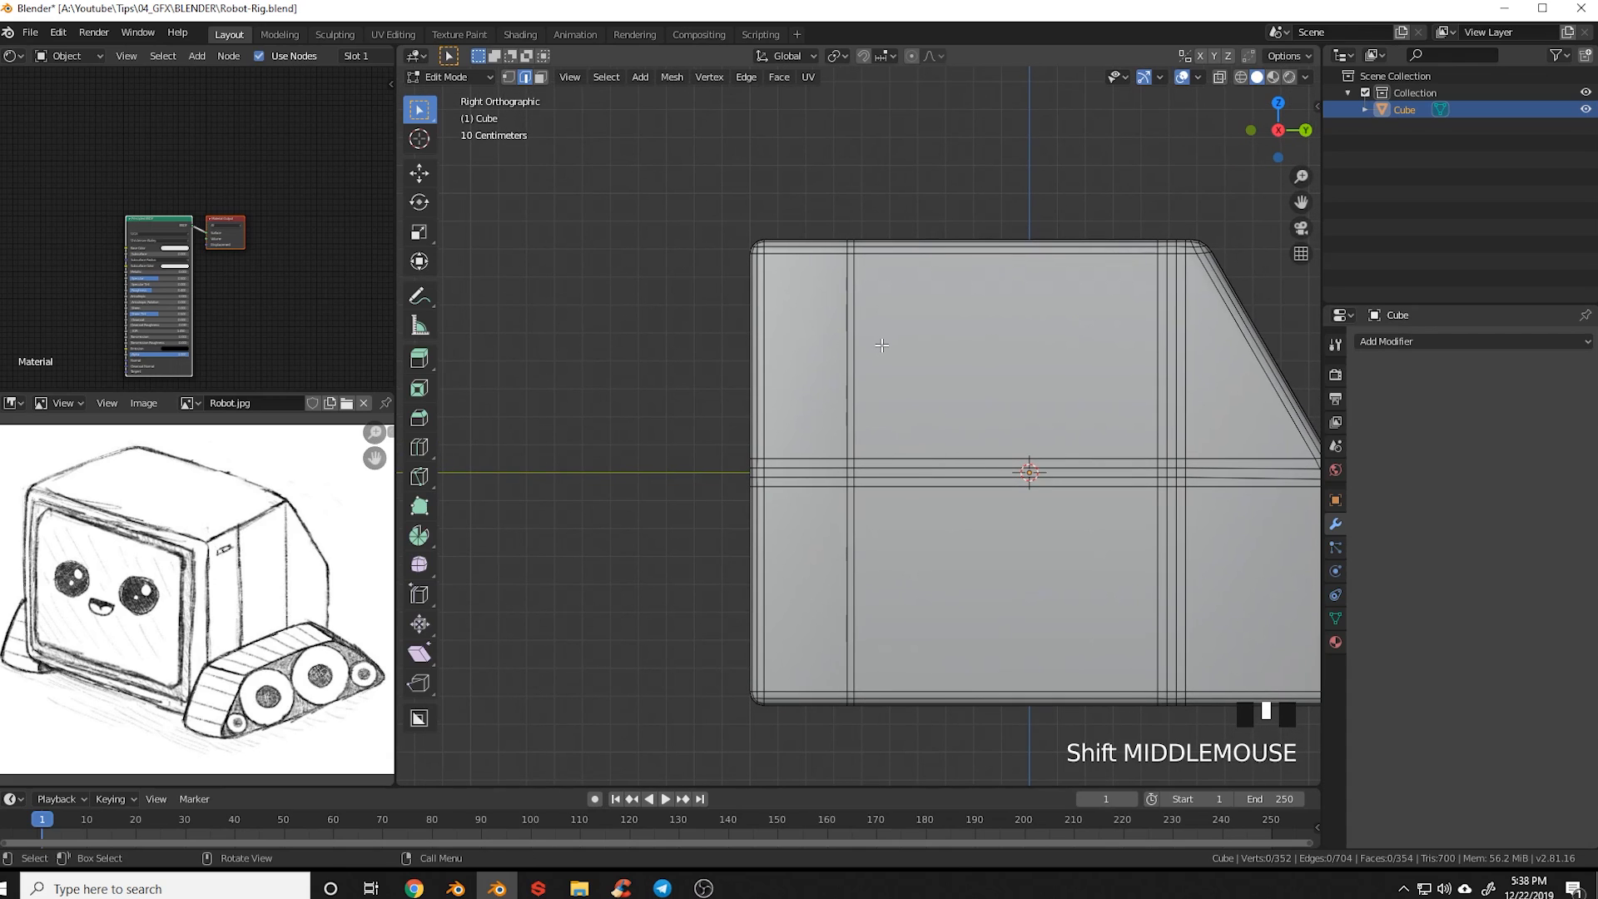
key("3")
scroll(899, 499, "up", 2)
middle_click_drag(899, 597, 927, 347, "shift")
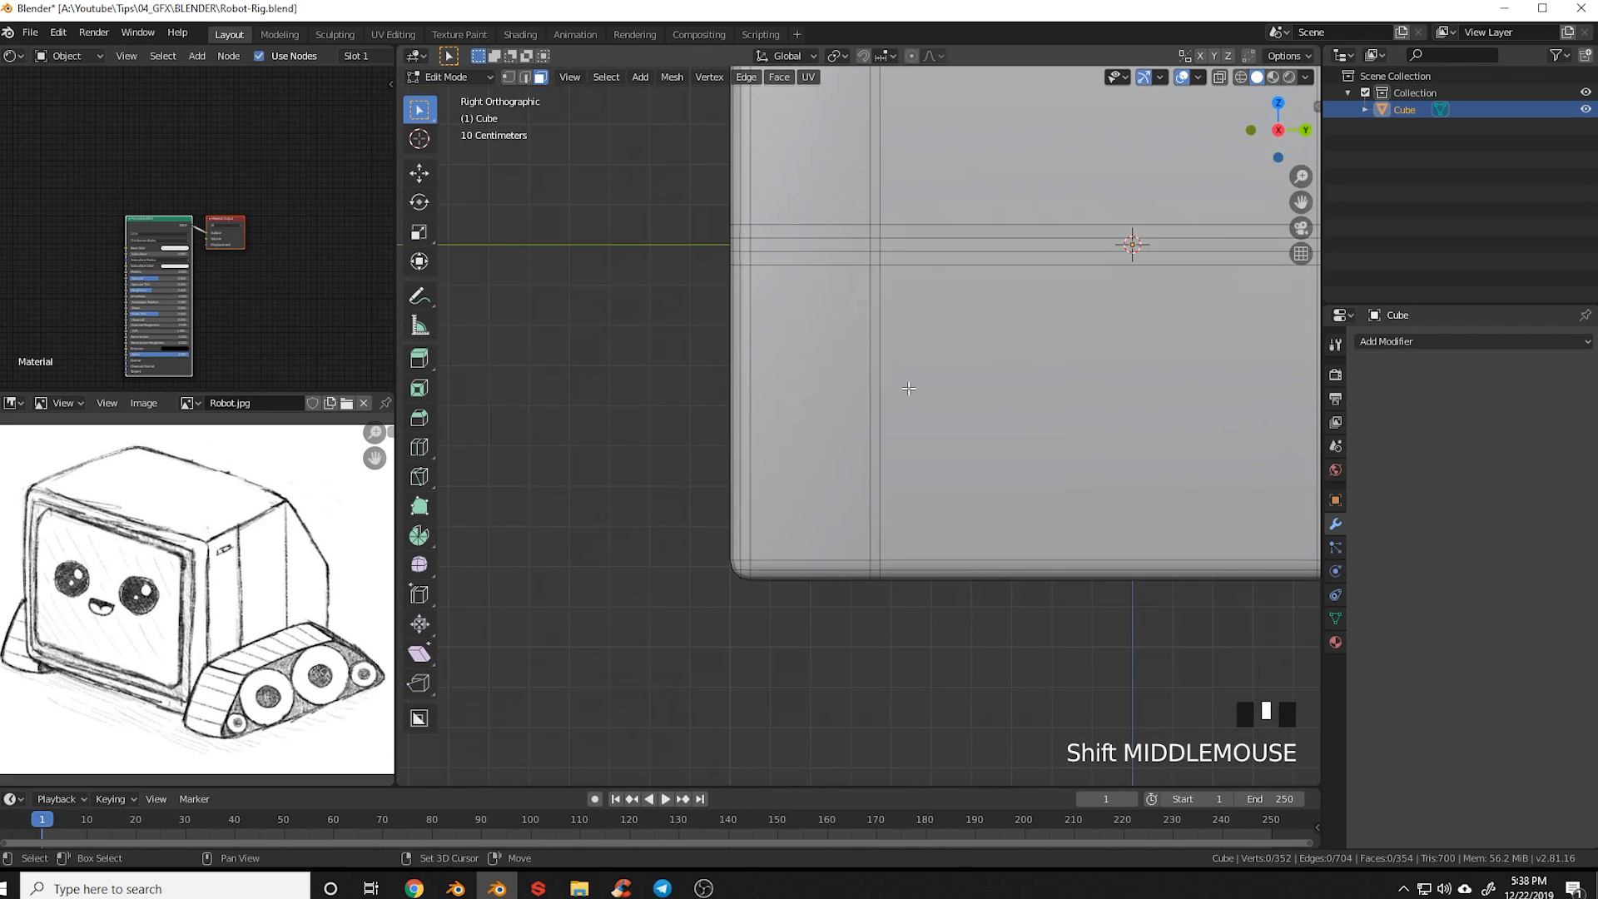
middle_click_drag(571, 419, 550, 460, "shift")
middle_click_drag(1065, 454, 1080, 492, "shift")
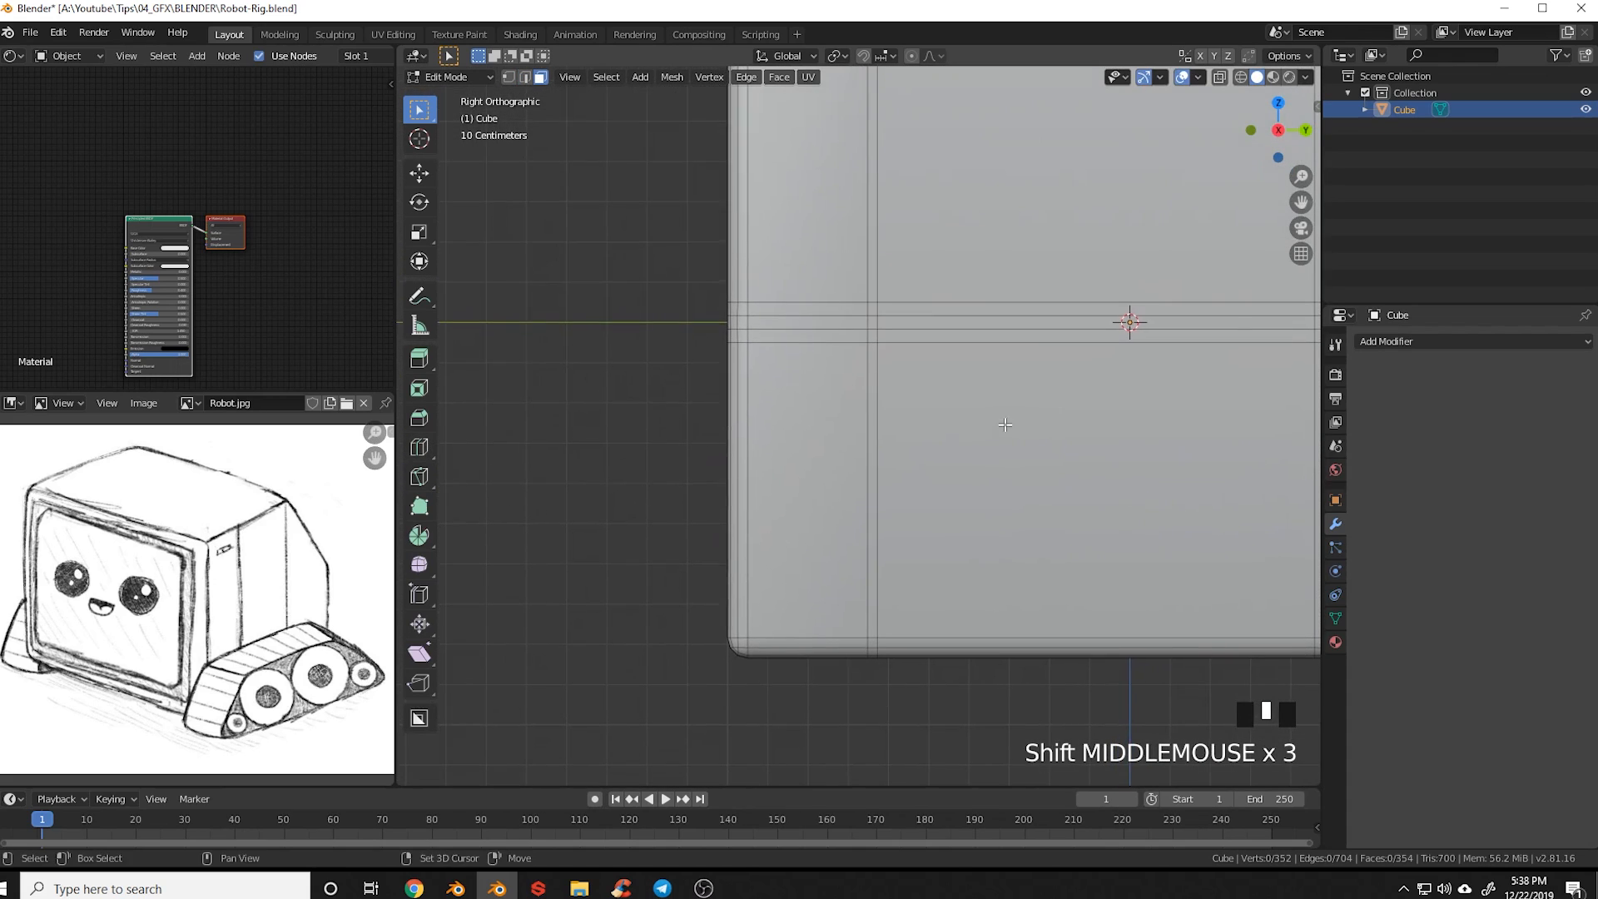
scroll(880, 502, "up", 1)
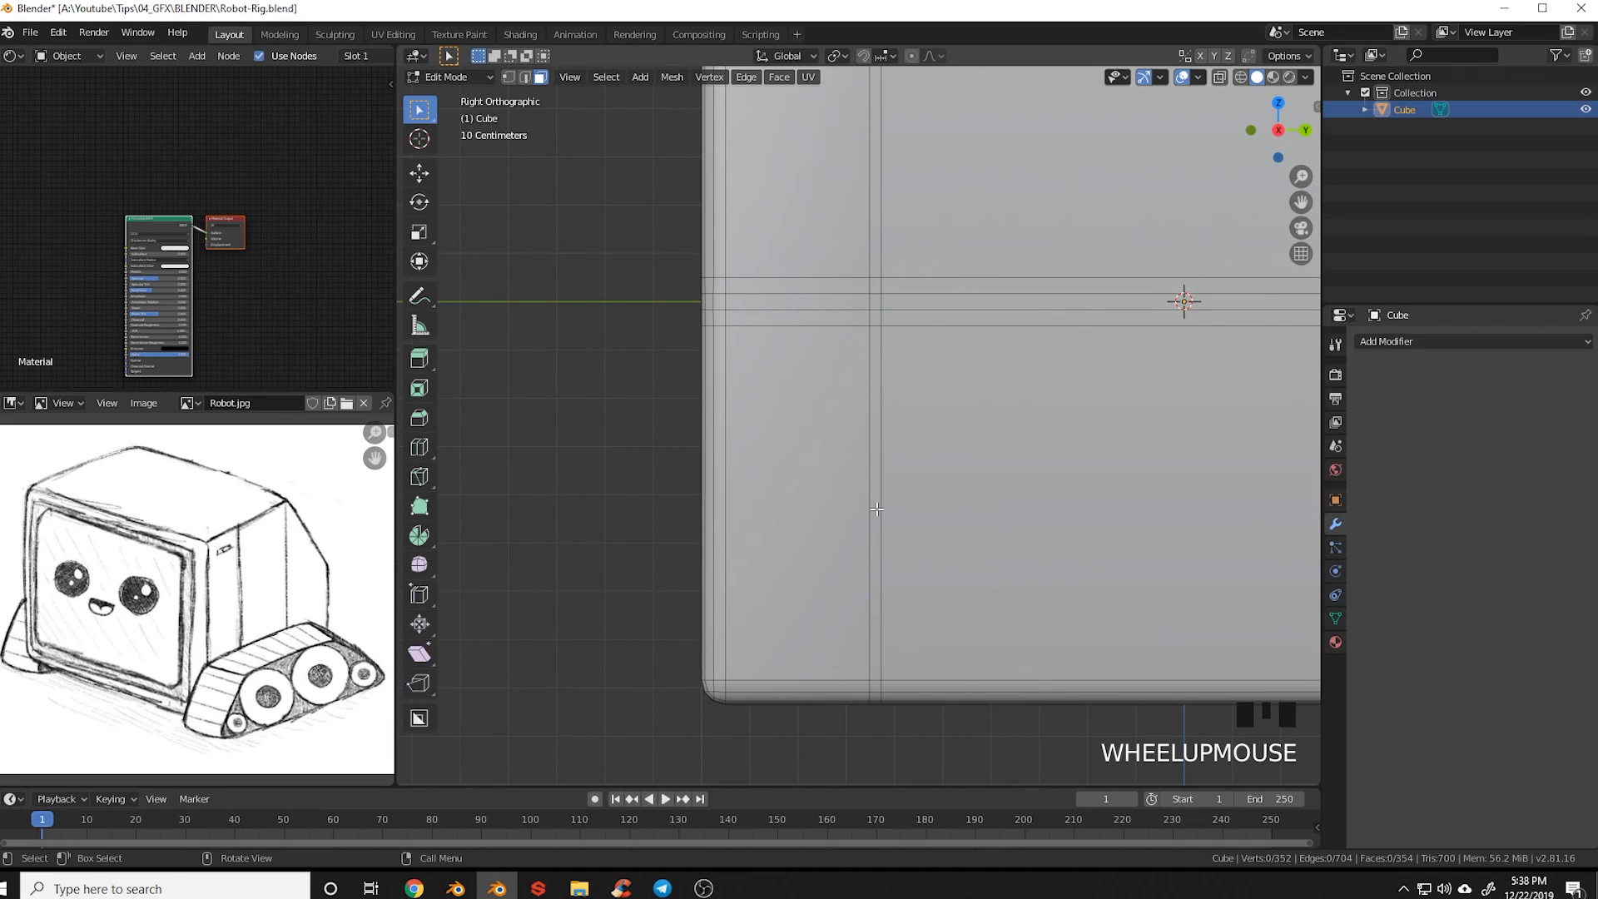
left_click(876, 483)
left_click(882, 317, "shift")
left_click(874, 293, "shift")
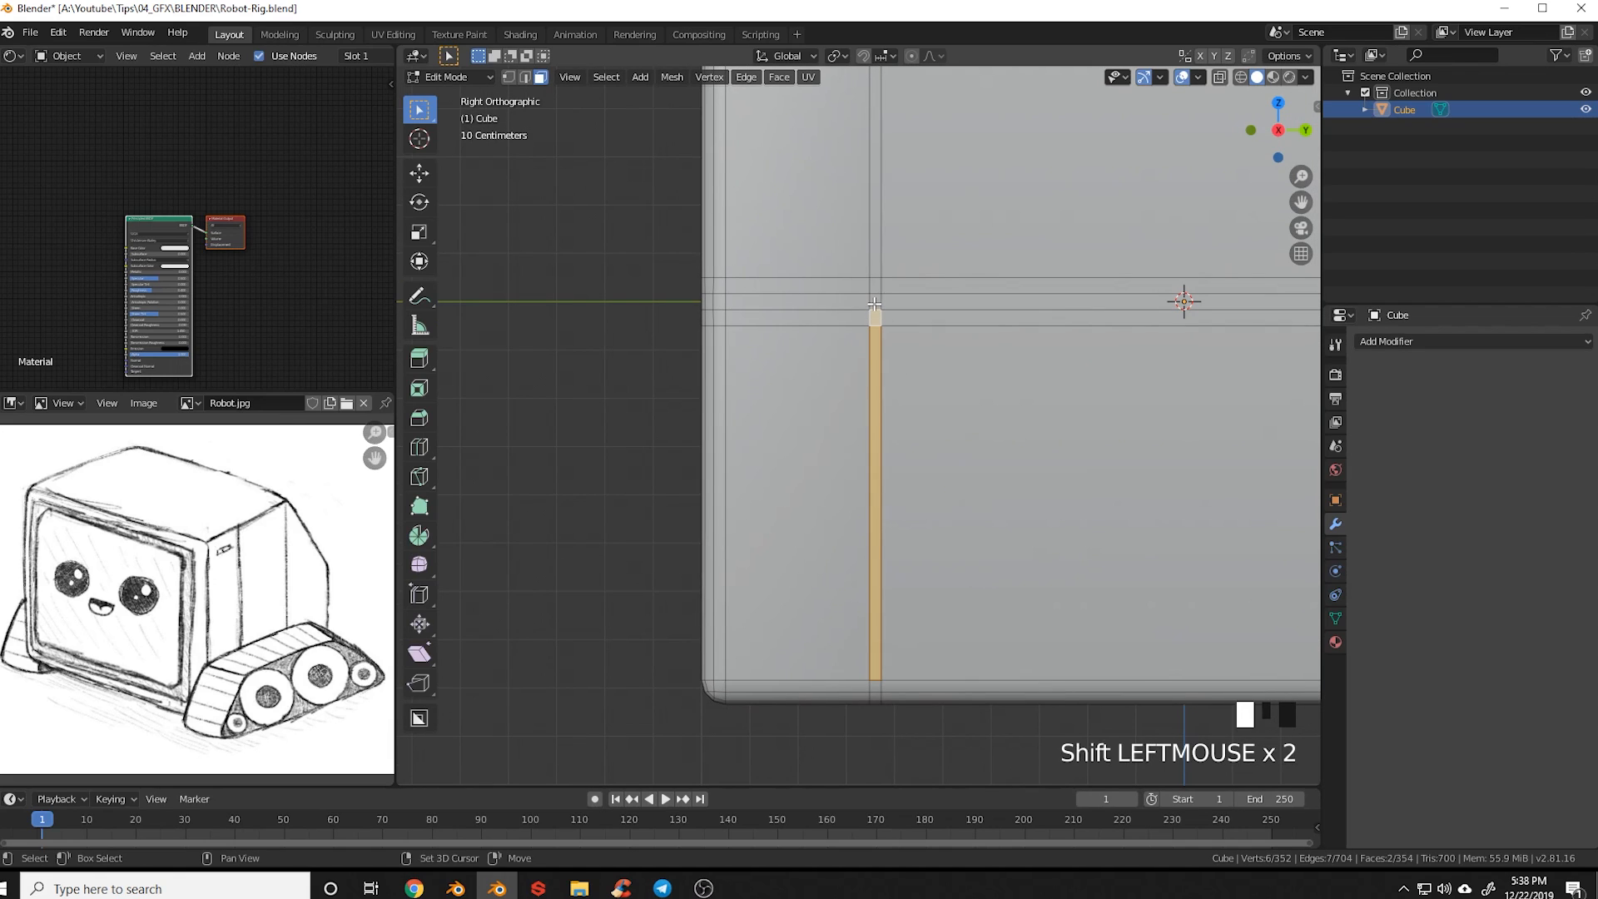
left_click(873, 263, "shift")
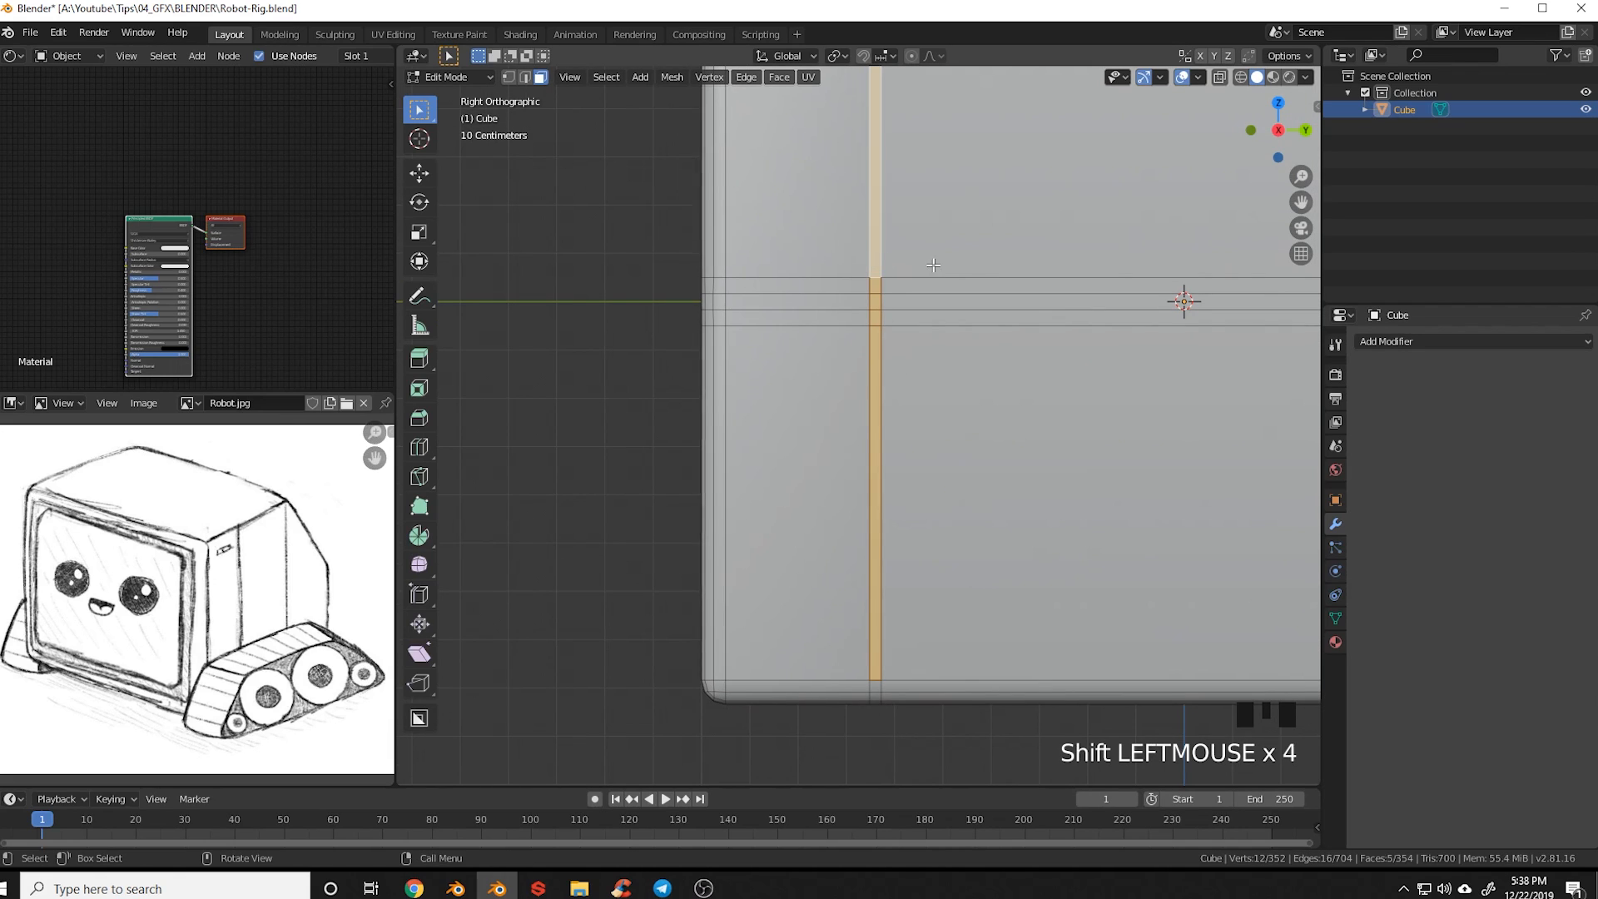
middle_click_drag(935, 267, 962, 491, "shift")
scroll(963, 471, "down", 6)
scroll(966, 516, "up", 3)
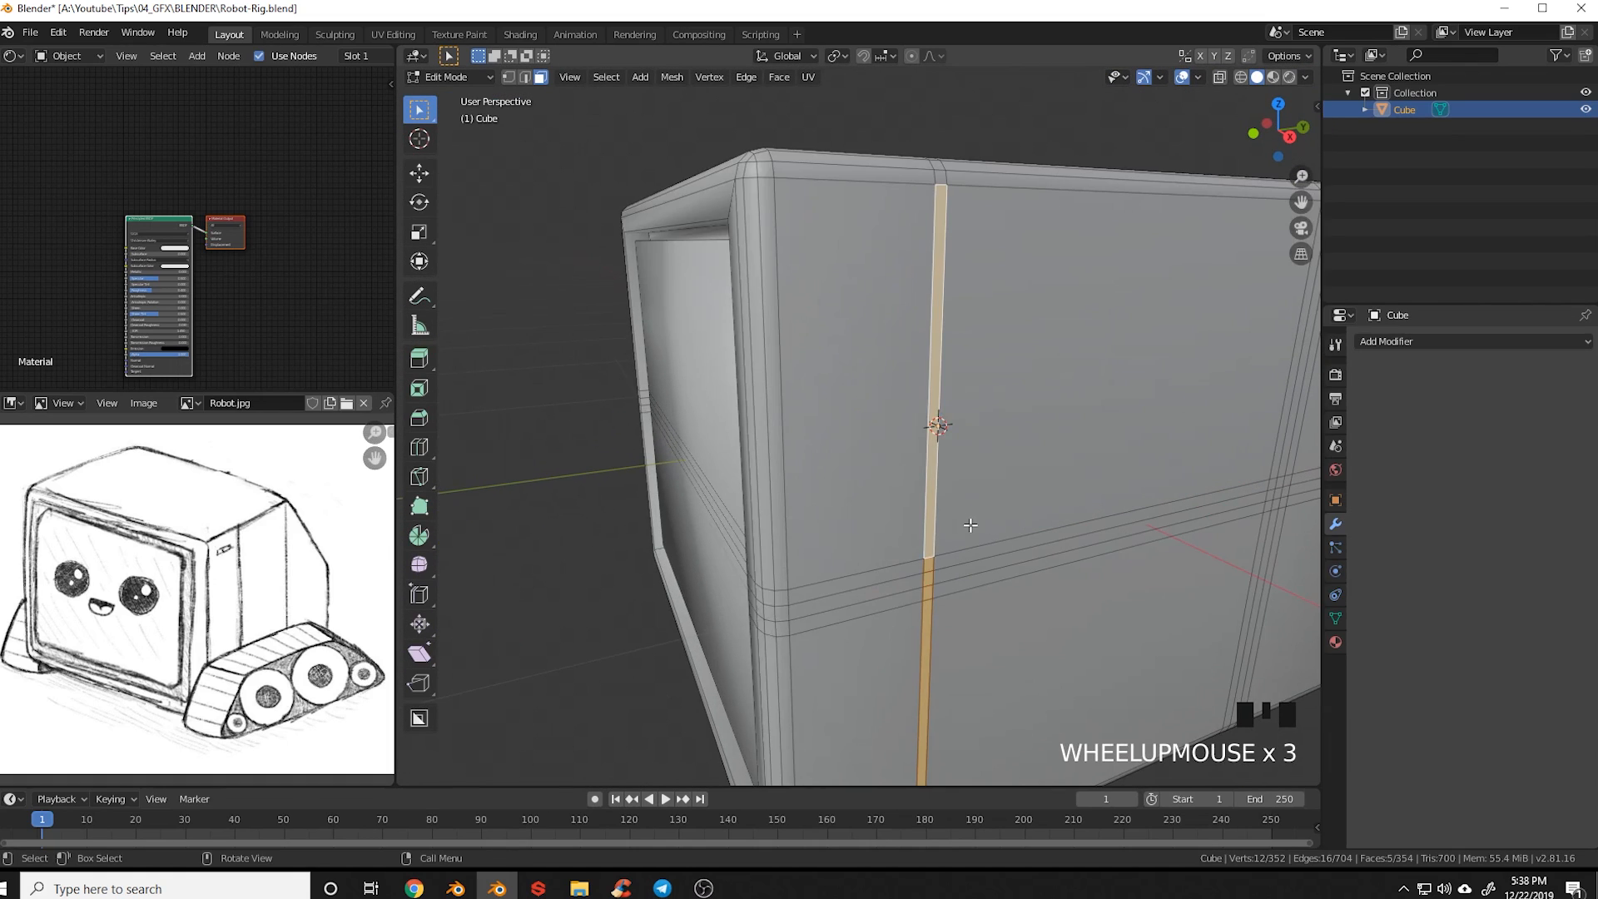
scroll(969, 554, "down", 2)
middle_click_drag(970, 554, 1048, 539)
scroll(1034, 554, "up", 1)
key("e")
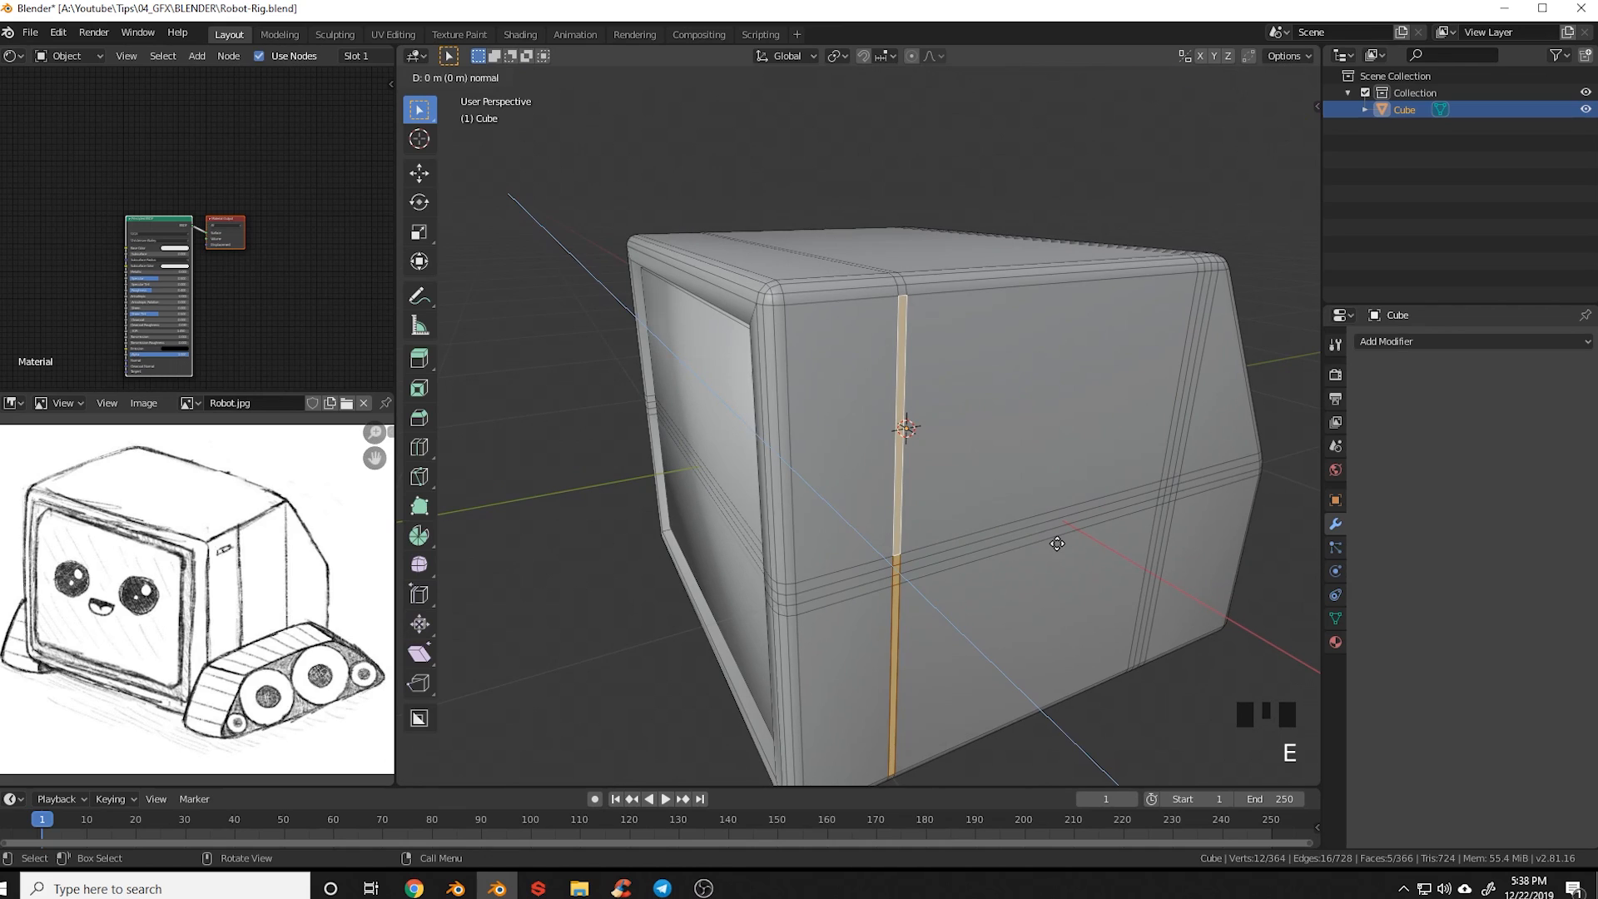
left_click(1054, 541)
key("a")
Add two closely spaced horizontal loop cuts around the body, just below its upper edge
middle_click_drag(979, 569, 920, 551)
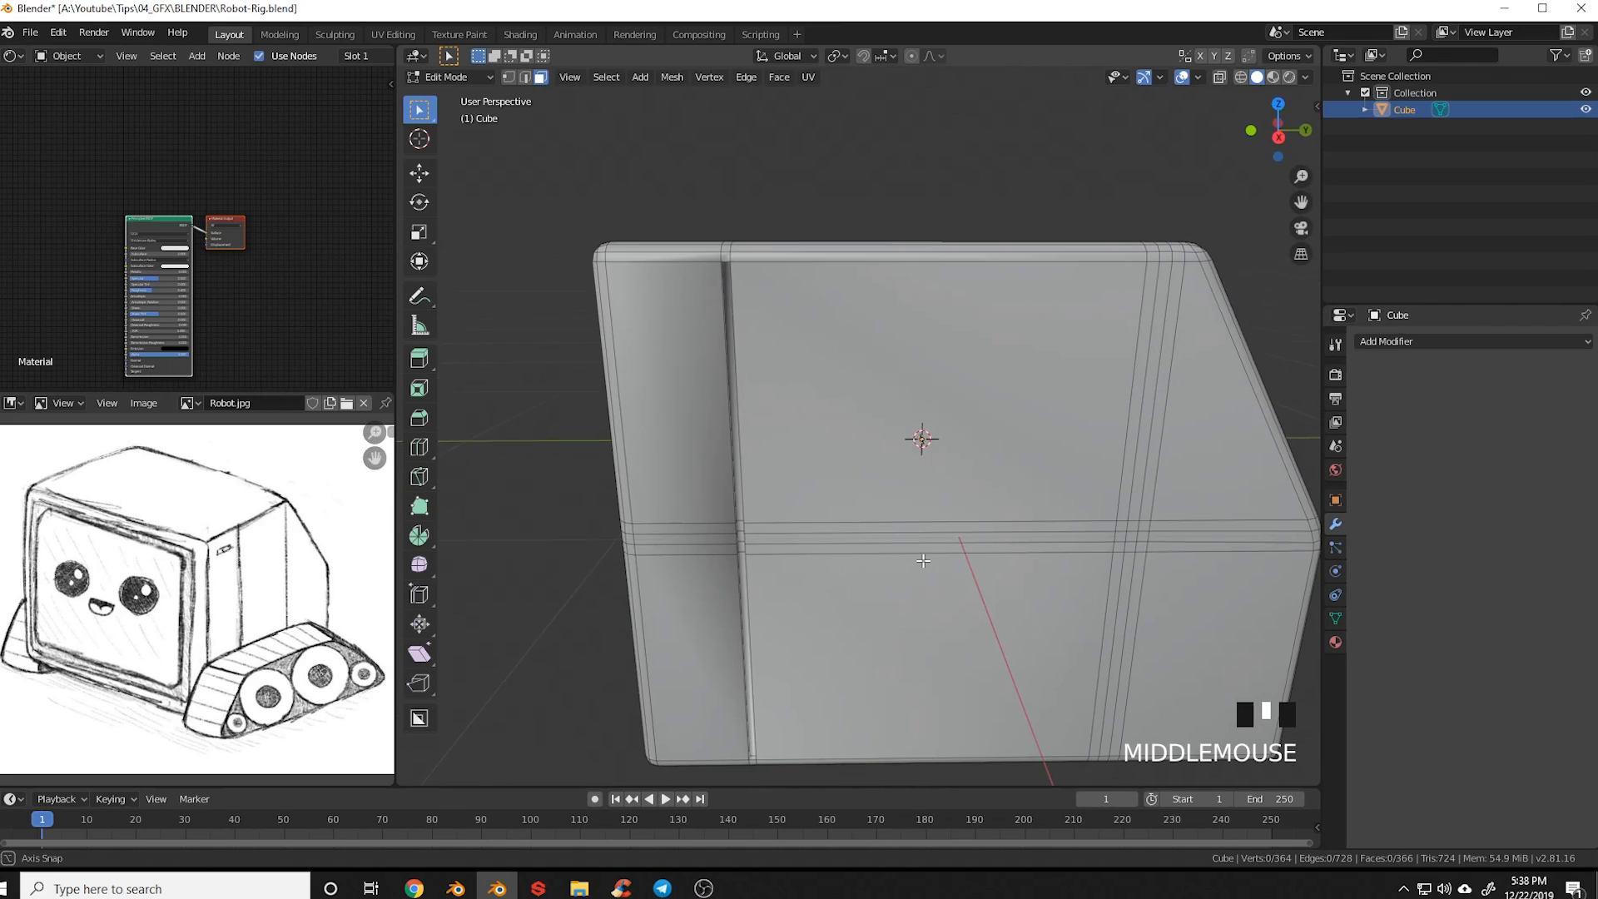
middle_click_drag(757, 617, 921, 582, "shift")
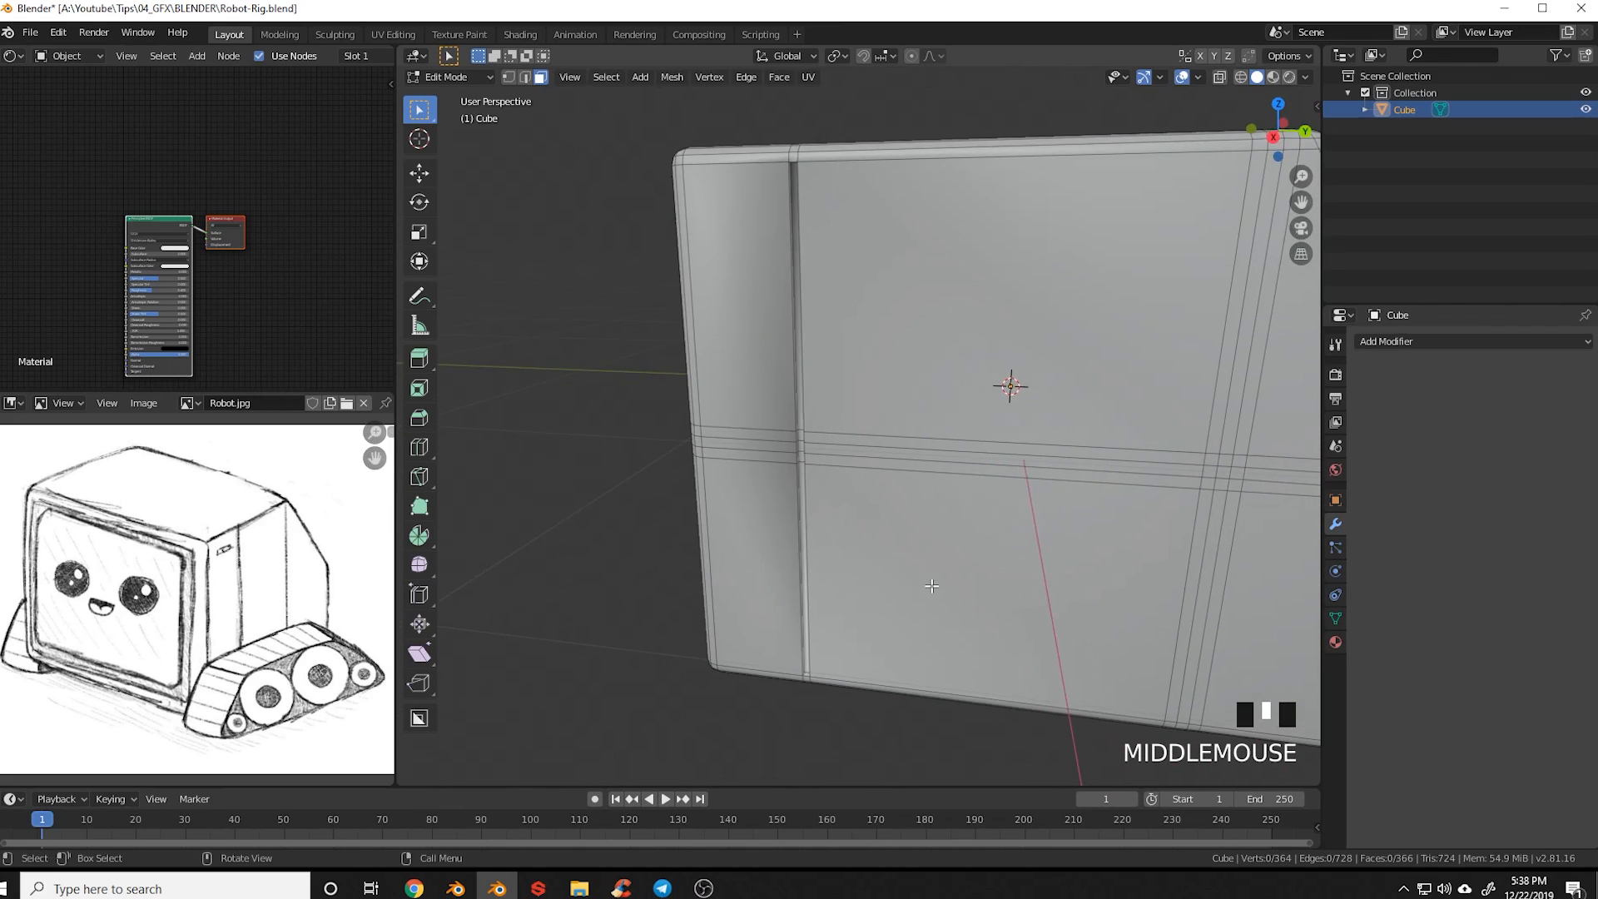
scroll(813, 642, "up", 2)
middle_click_drag(813, 641, 874, 452, "shift")
scroll(1065, 497, "up", 1)
scroll(1059, 409, "down", 4)
scroll(1041, 451, "down", 2)
scroll(928, 360, "up", 3)
key("ctrl+r")
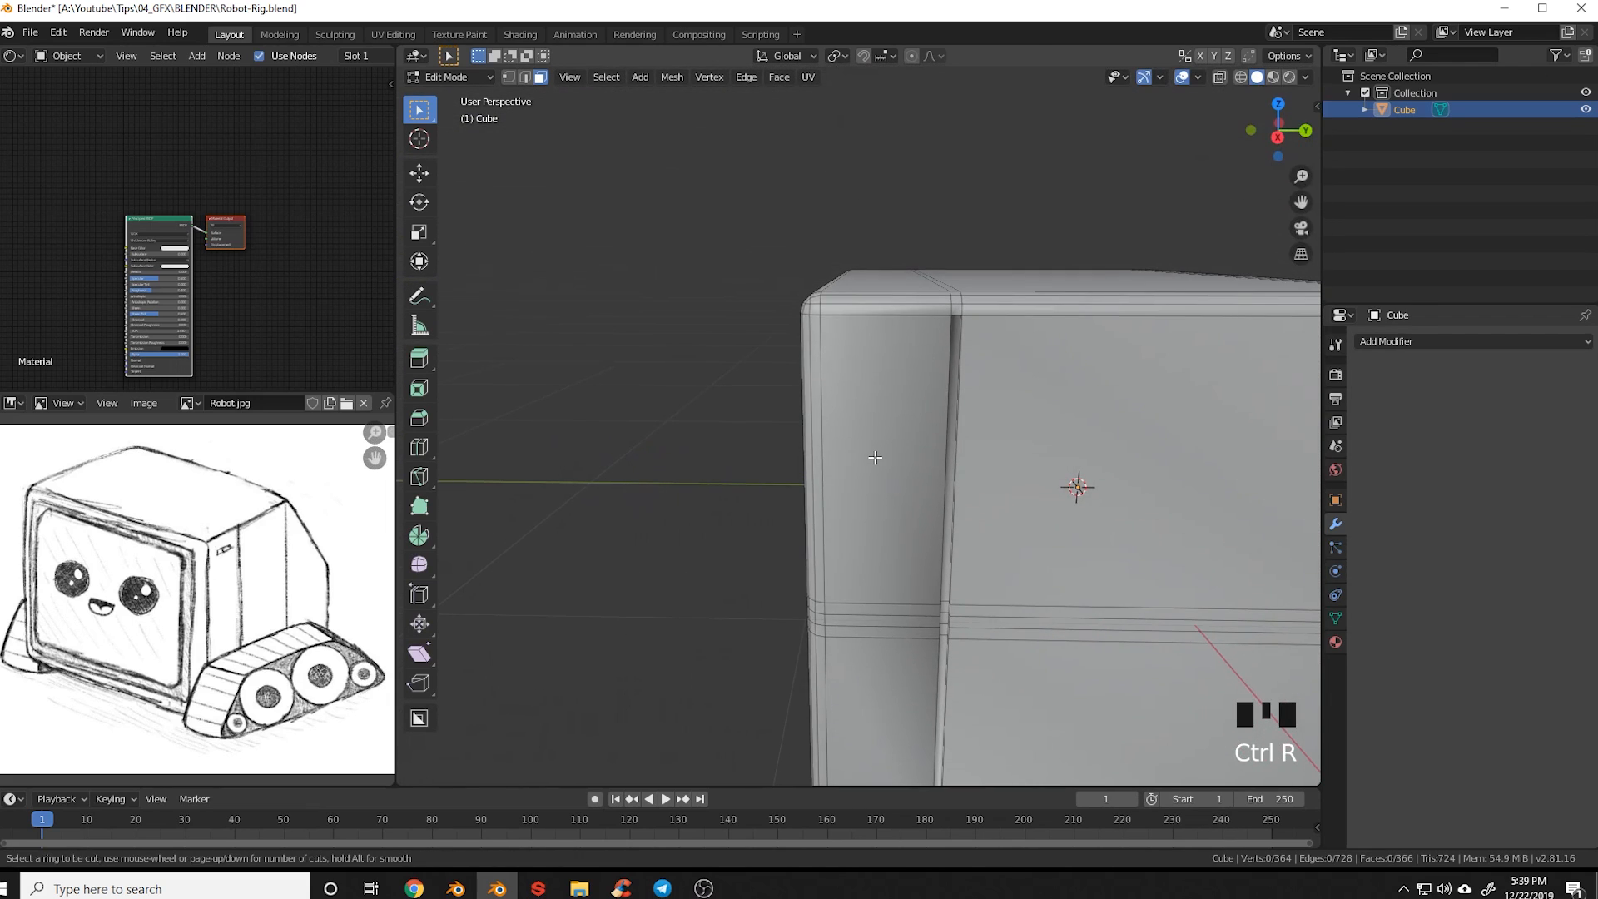
left_click(842, 370)
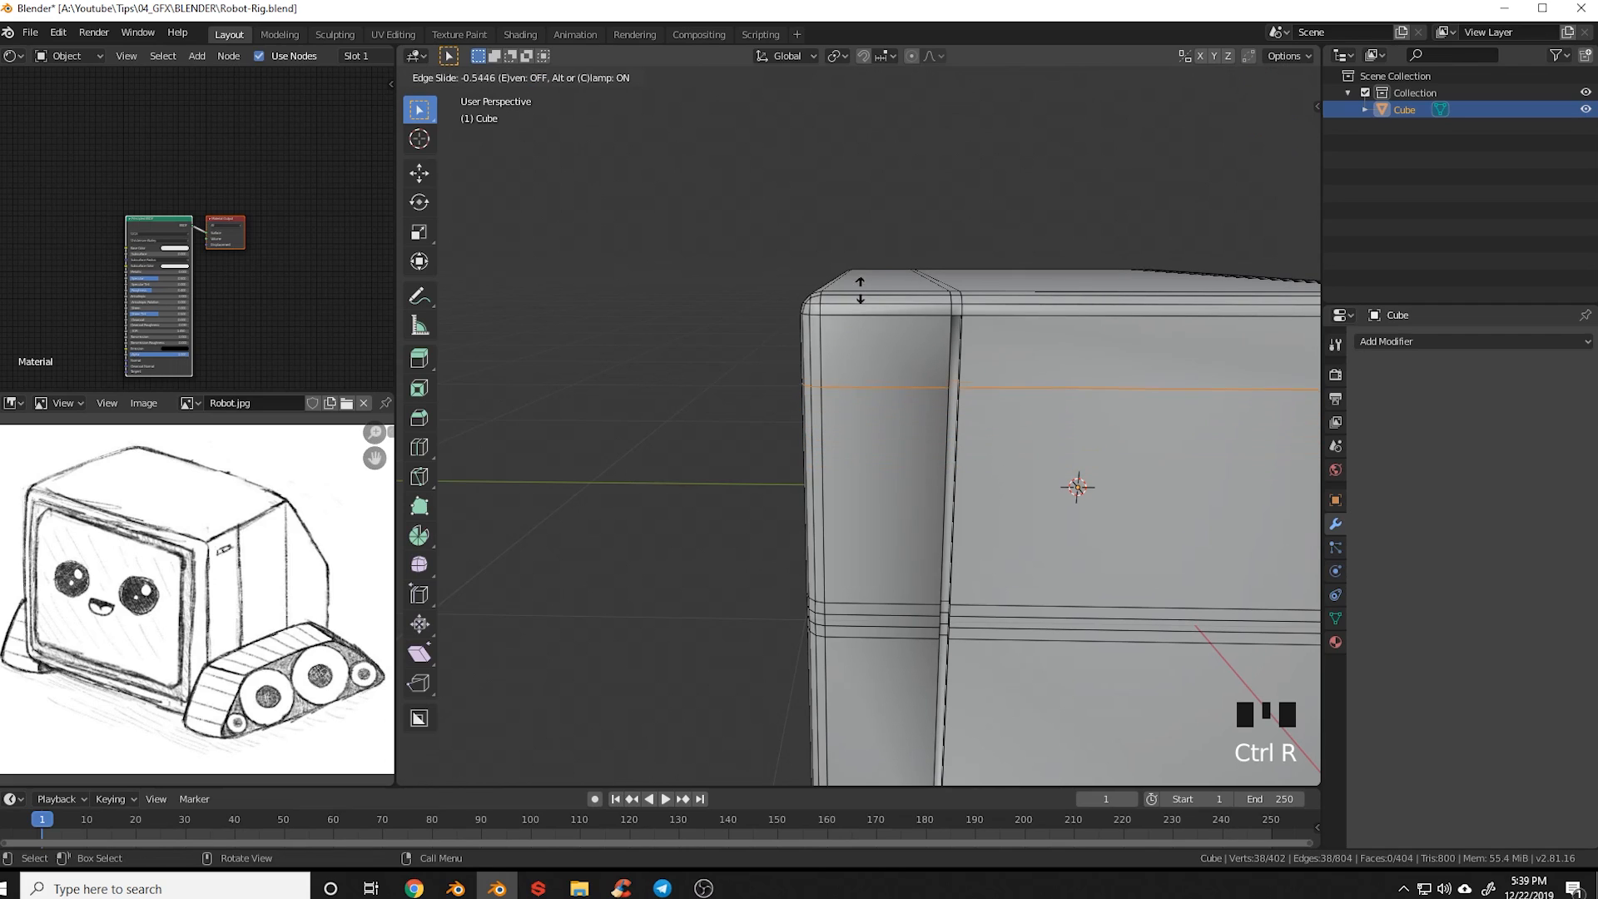
left_click(871, 260)
key("ctrl+r")
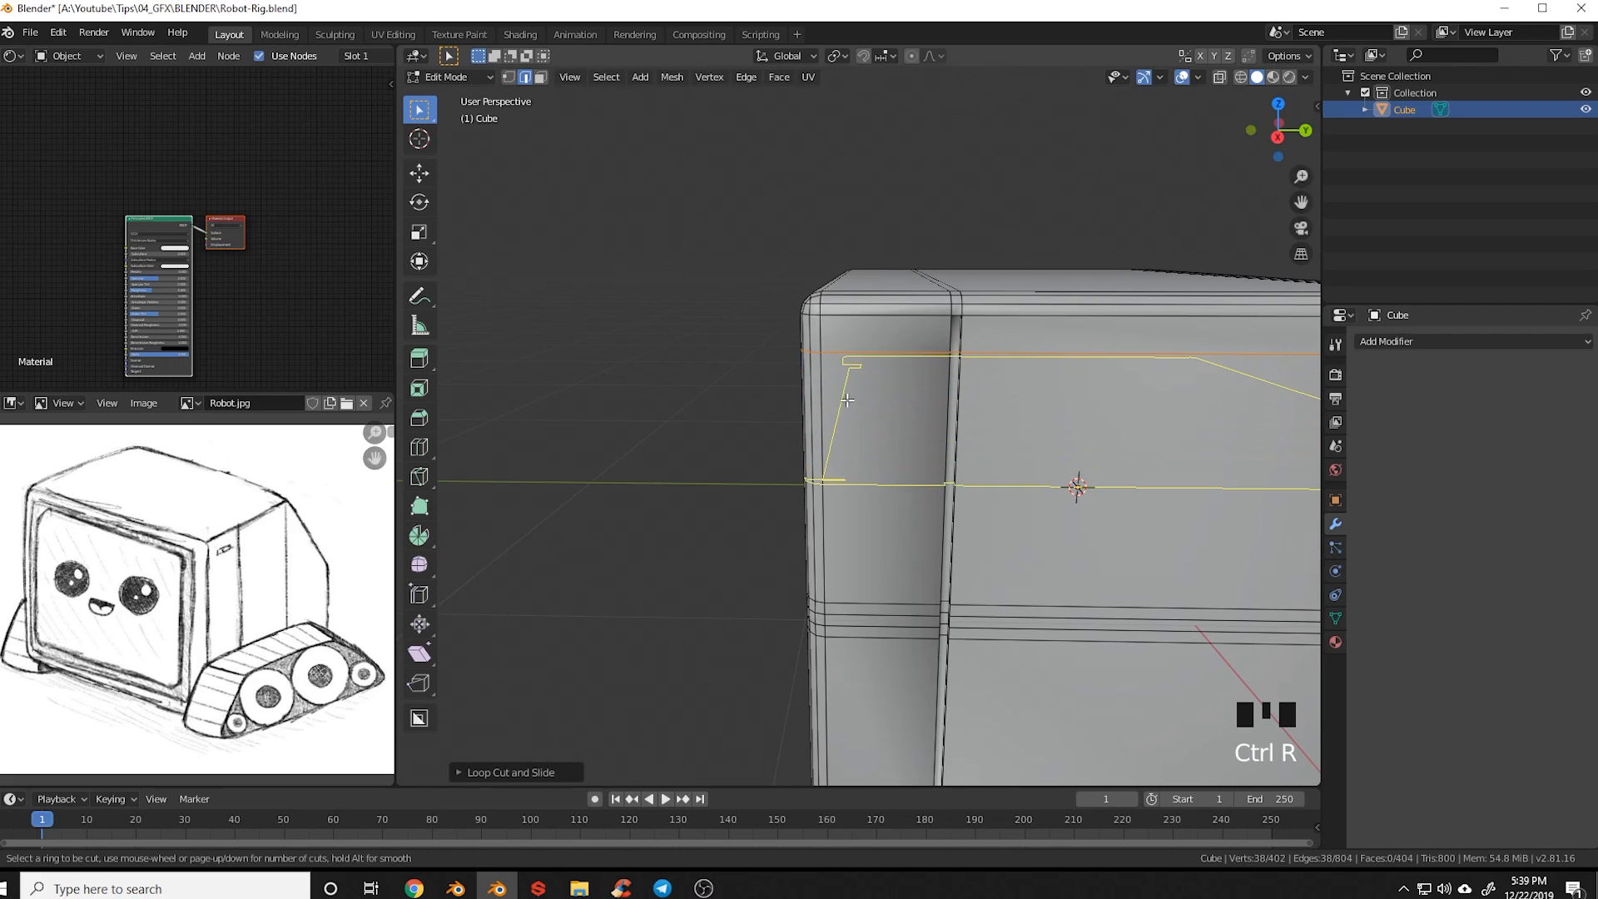
left_click(843, 356)
left_click(849, 293)
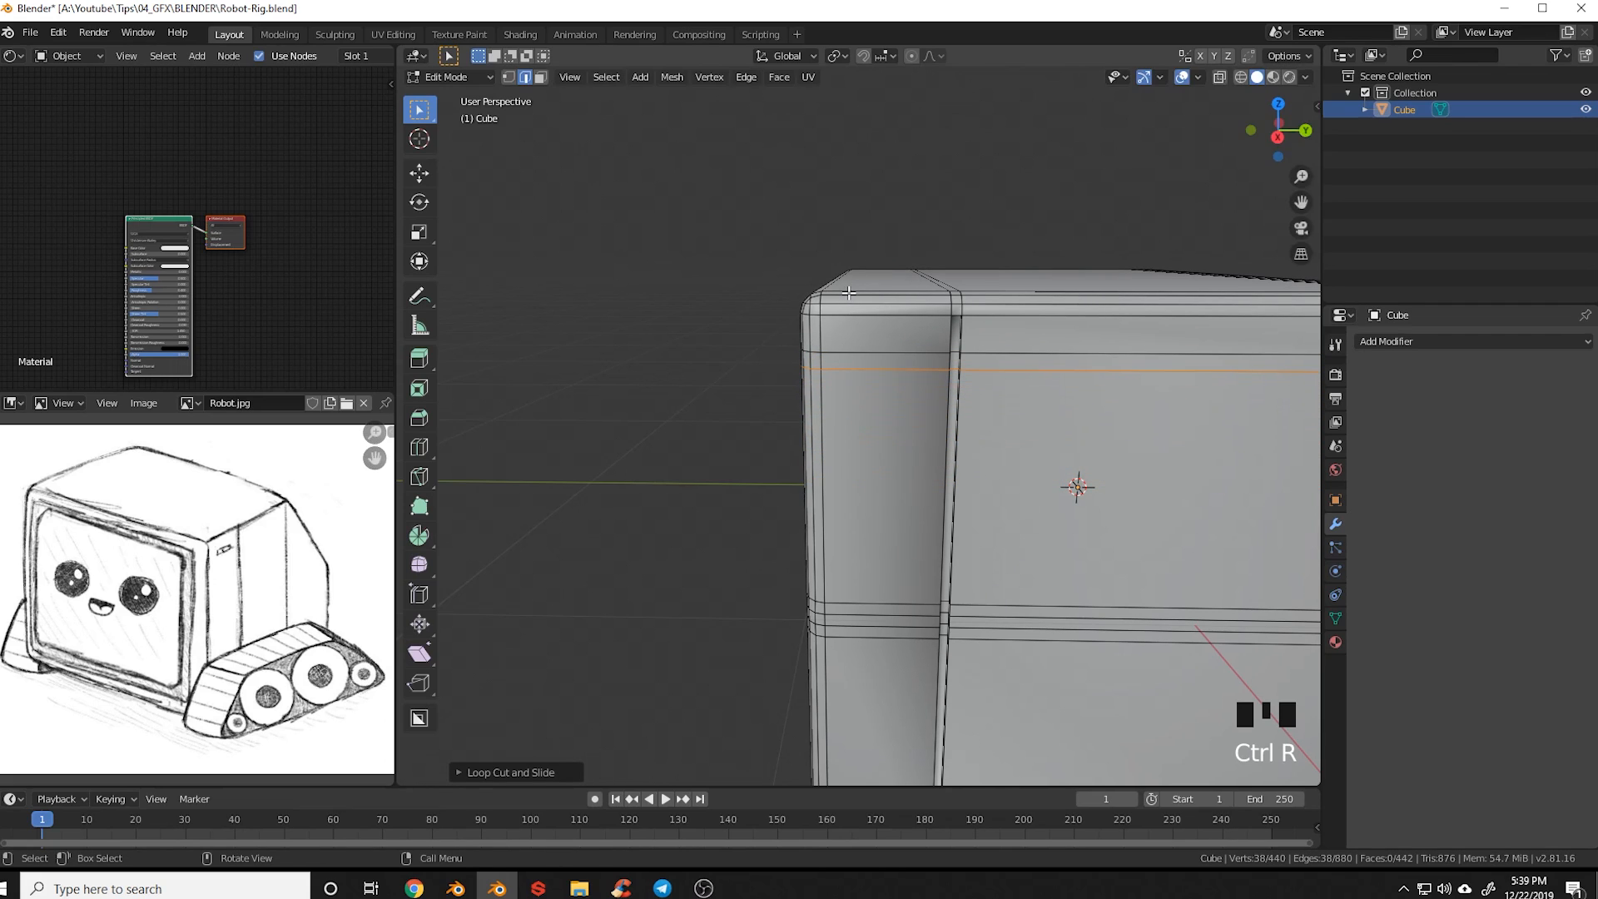
Add two spaced vertical loop cuts between the body's rounded front corner and the side groove
scroll(855, 336, "down", 4)
key("alt+a")
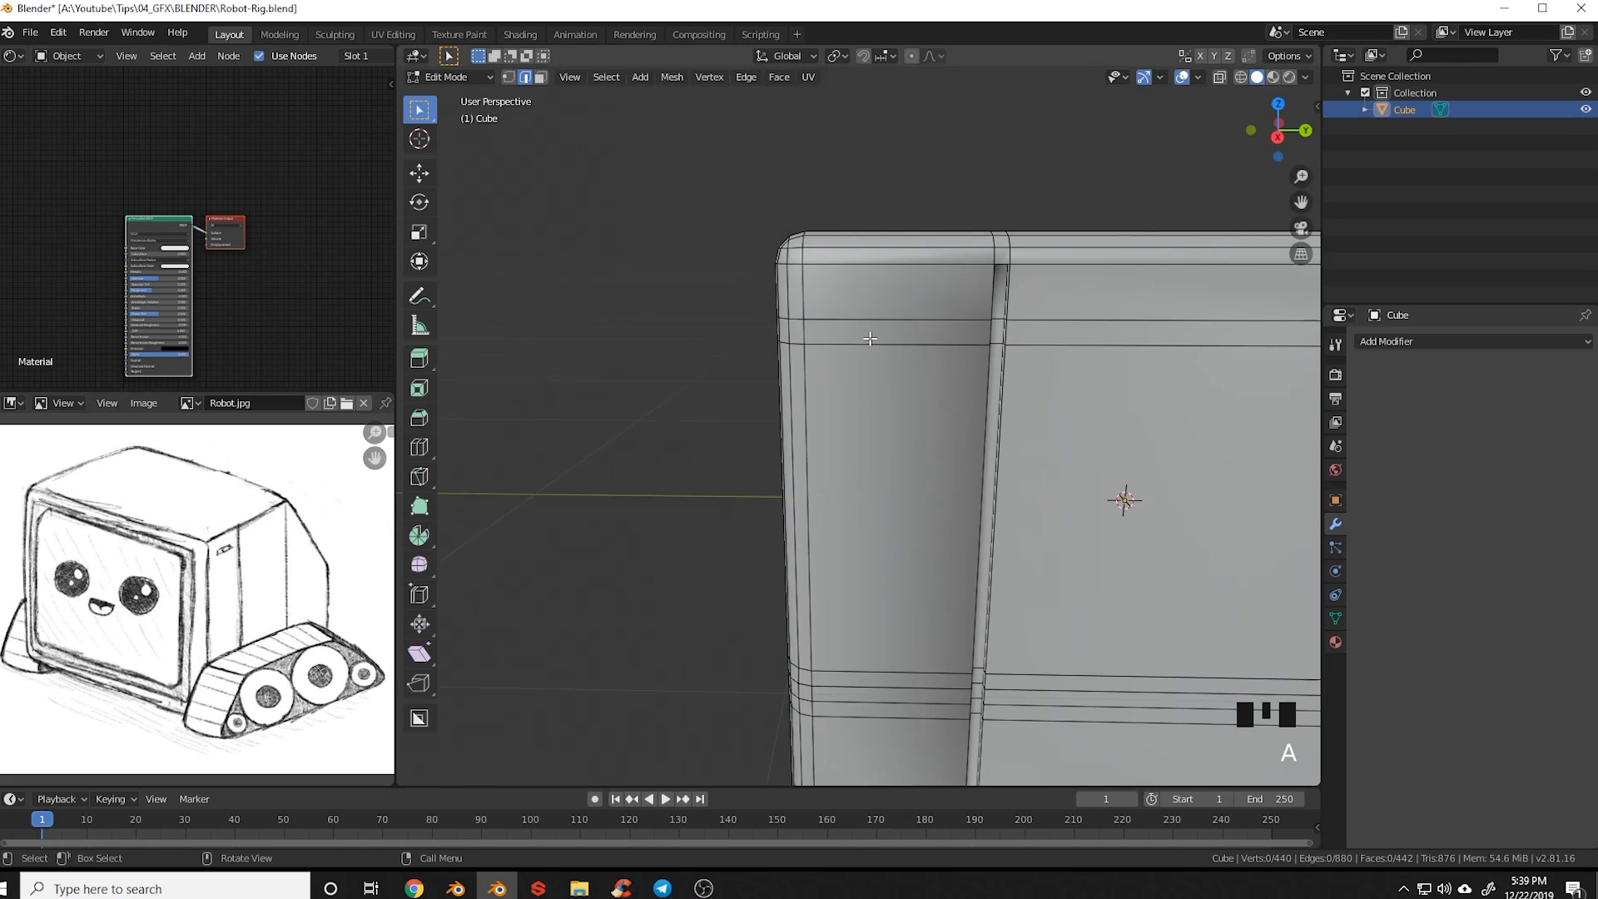
key("ctrl+r")
left_click(866, 291)
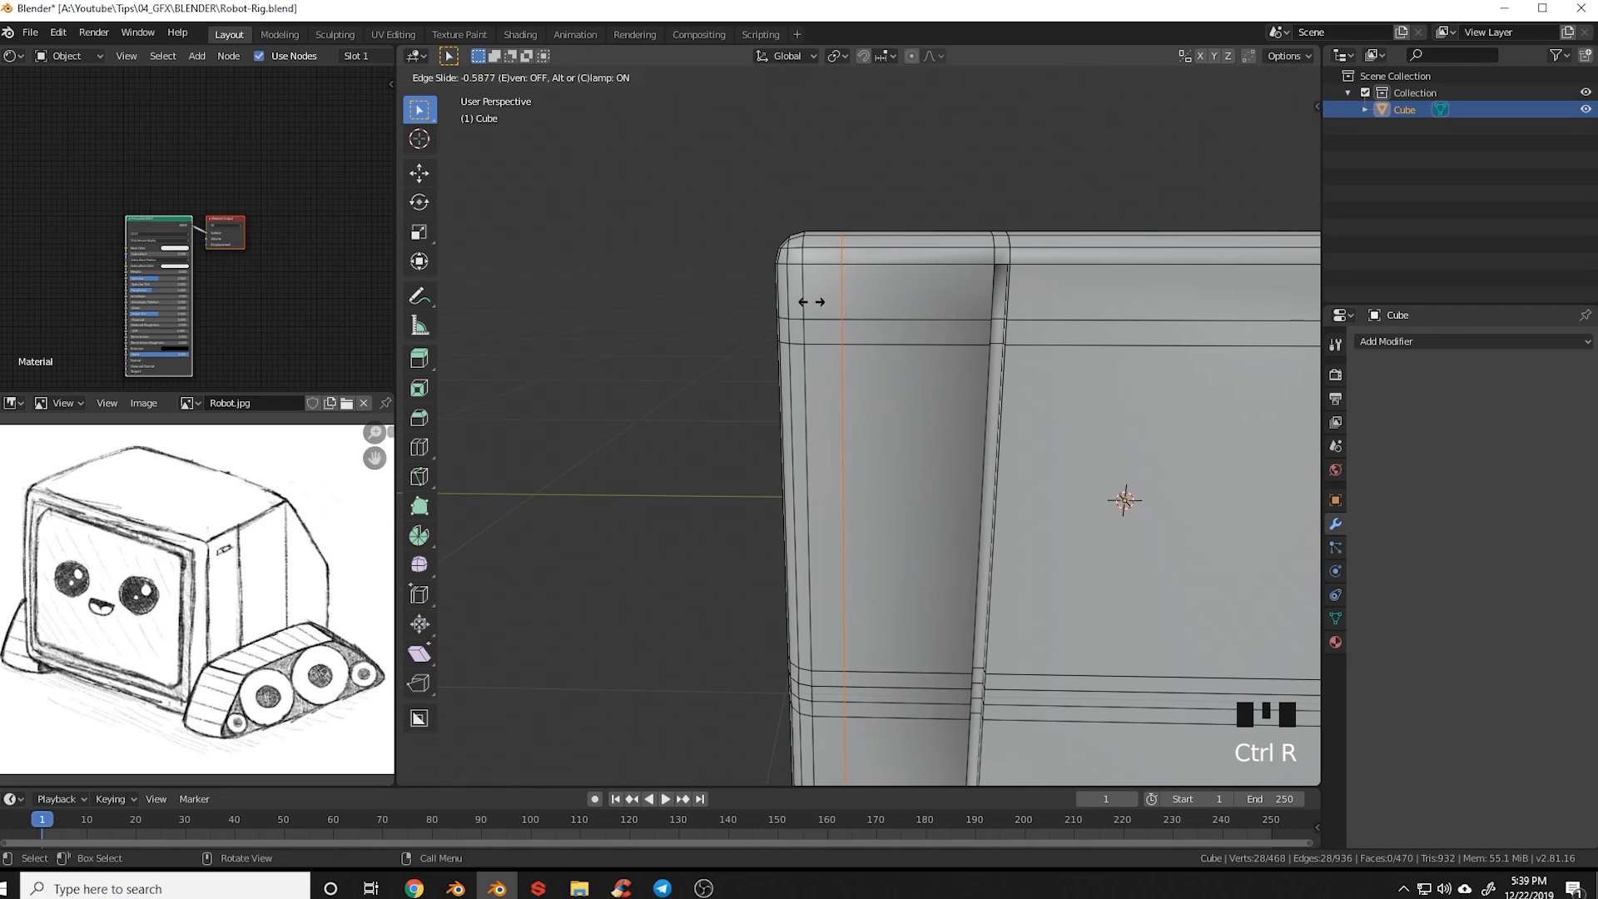
left_click(818, 304)
key("ctrl+r")
left_click(915, 289)
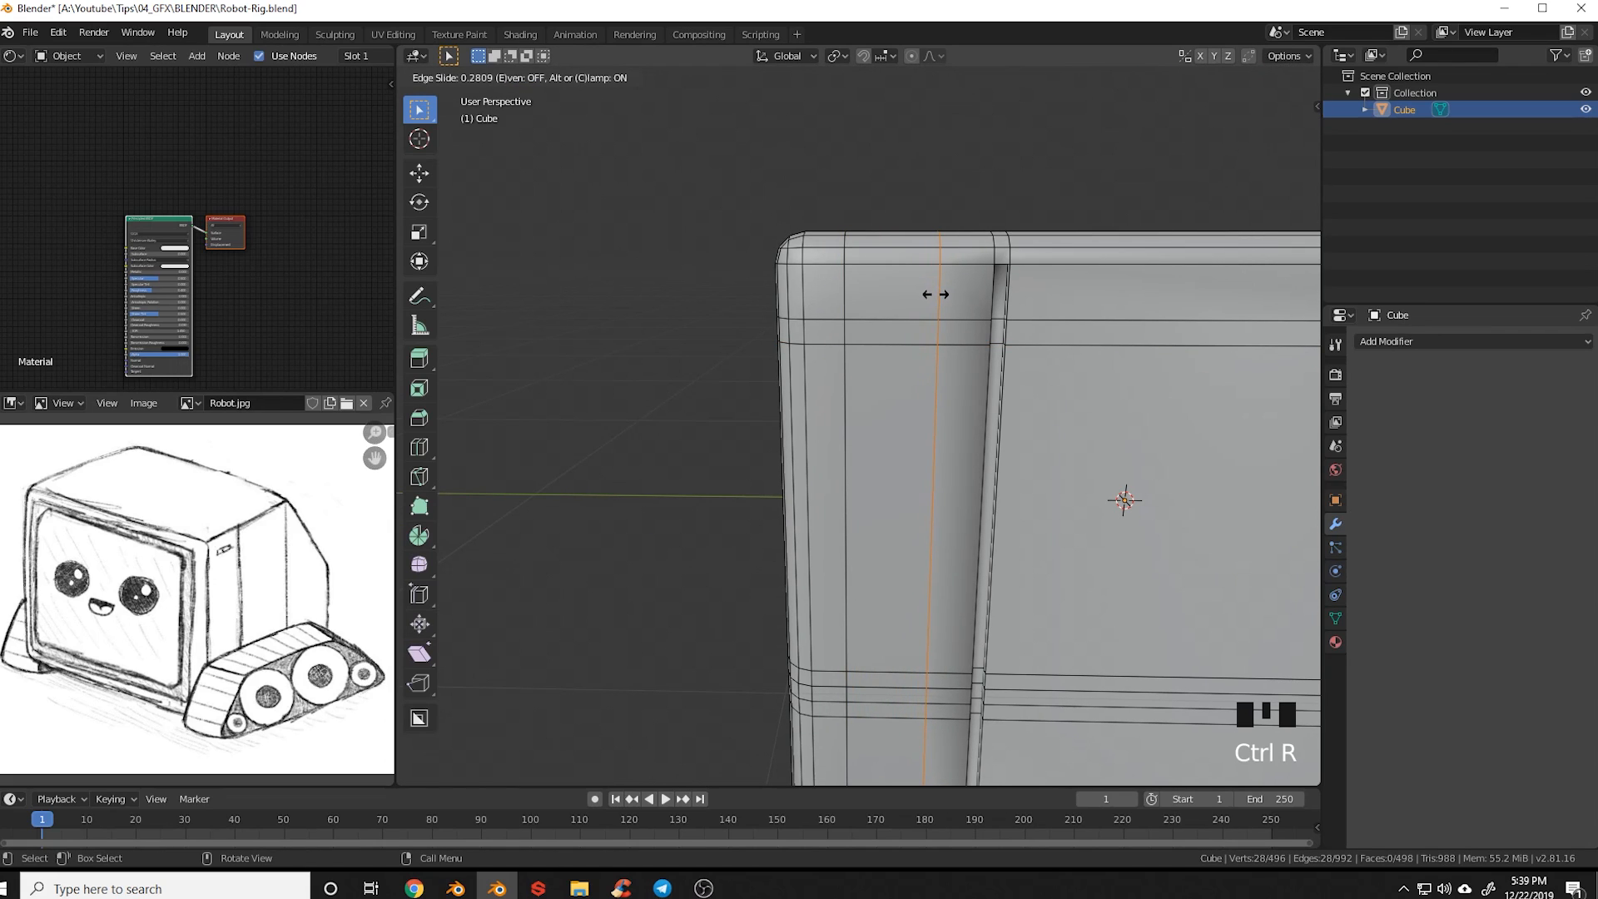
left_click(925, 294)
Select the small rectangular face where the new loops cross near the side's upper front corner and extrude it inward
scroll(926, 295, "up", 2)
middle_click_drag(1032, 395, 974, 503, "shift")
key("3")
left_click(920, 467)
scroll(922, 512, "down", 3)
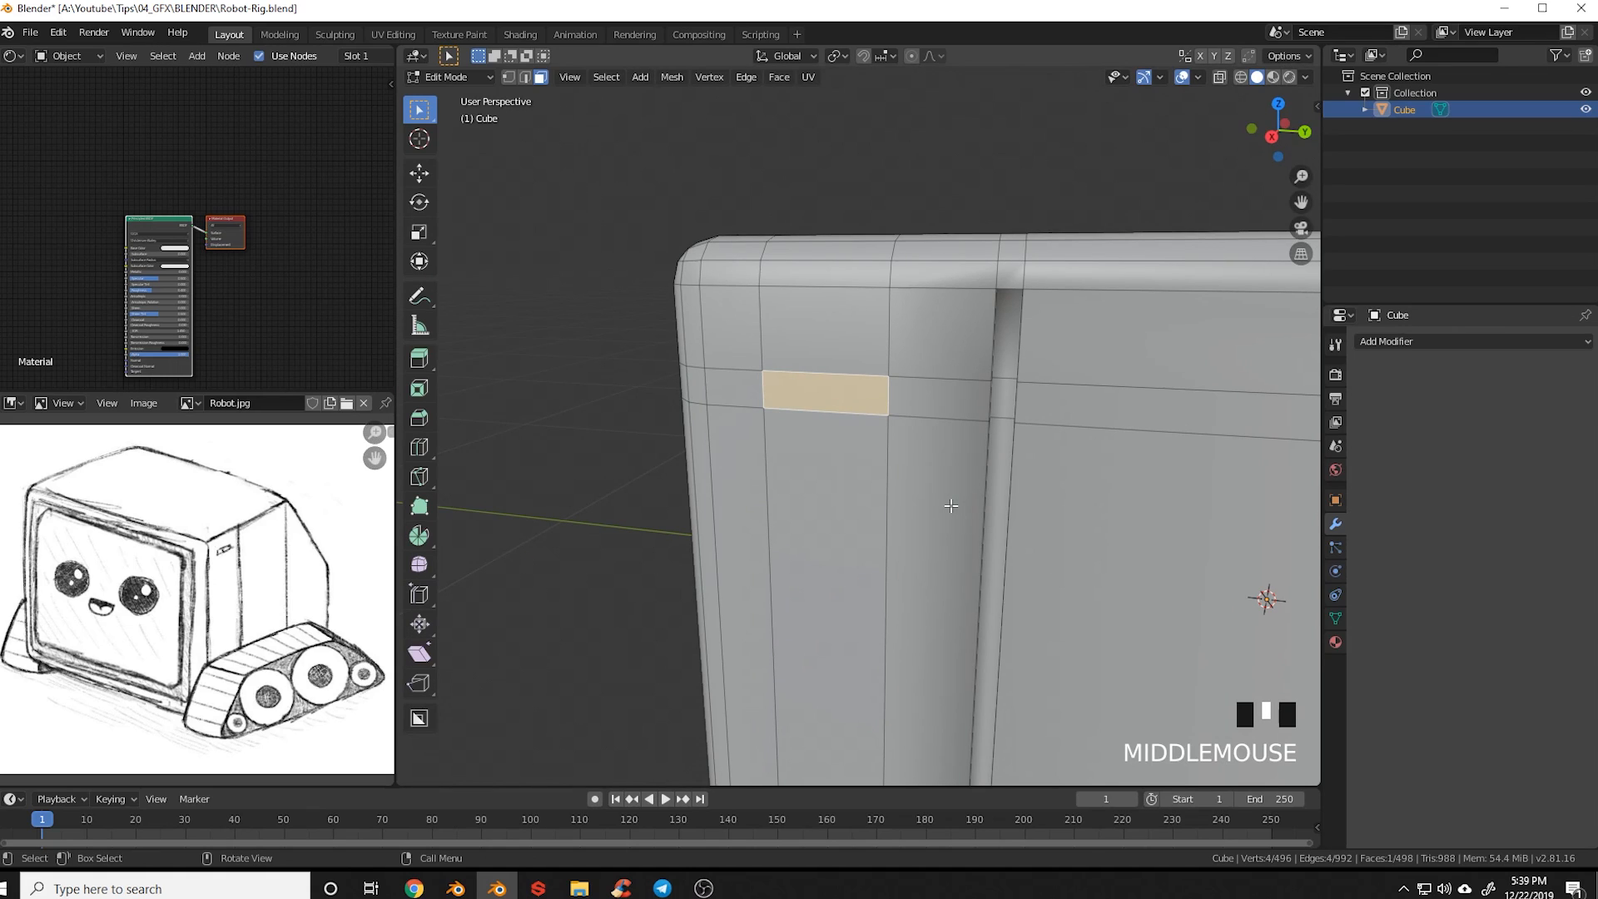
key("e")
left_click(960, 500)
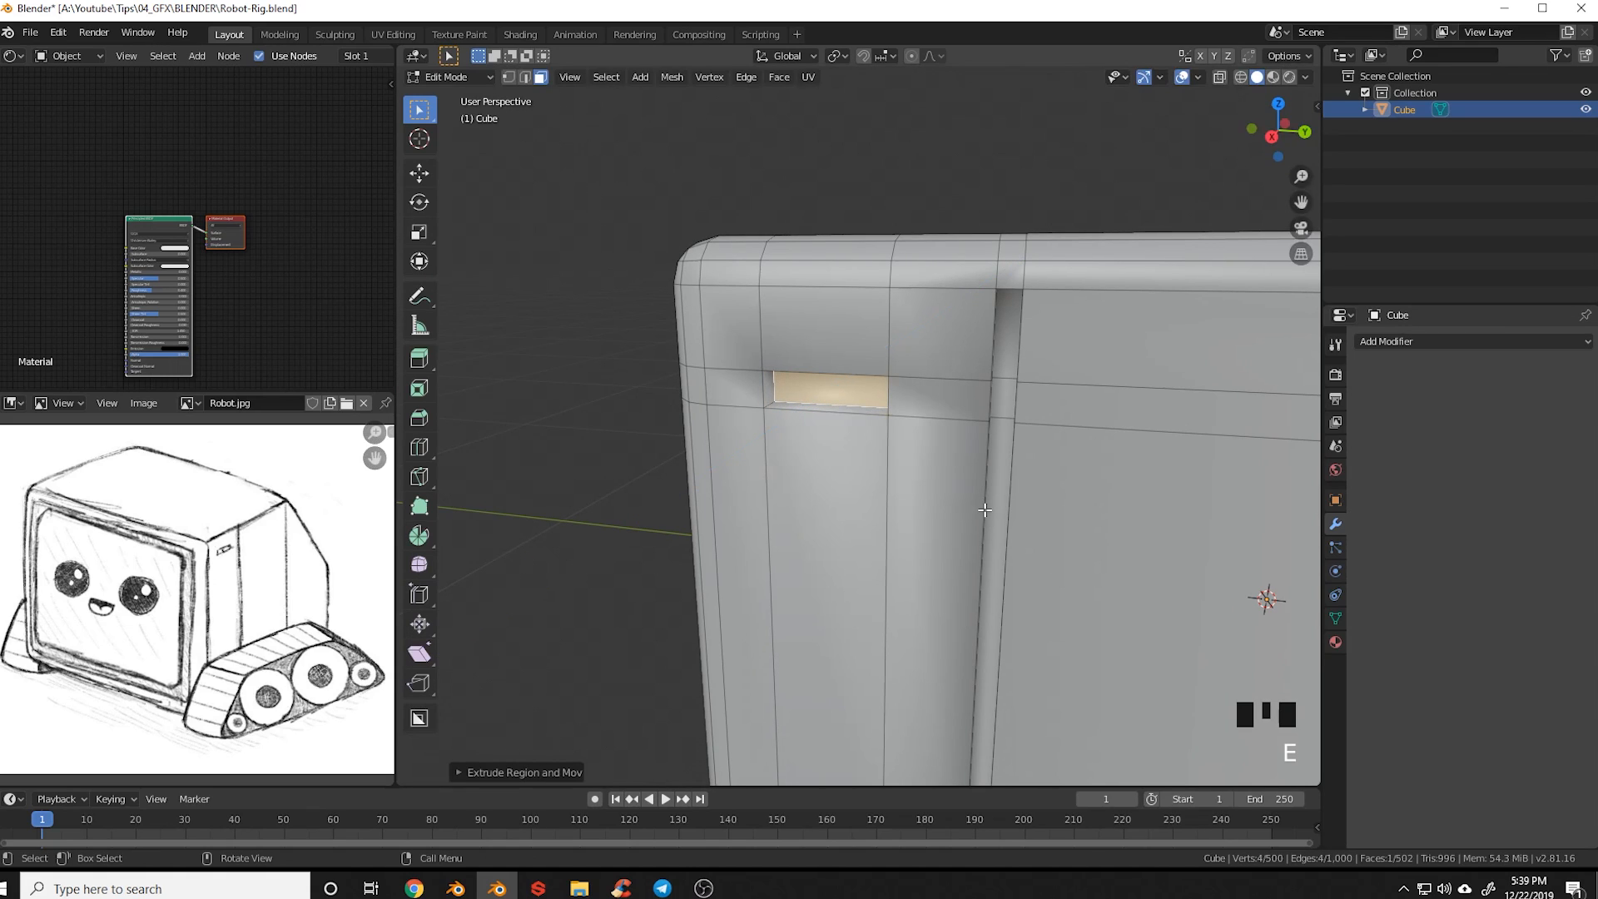
Inset the recessed slot face by about 0.0076 m, extrude it slightly outward, and clear the selection
key("i")
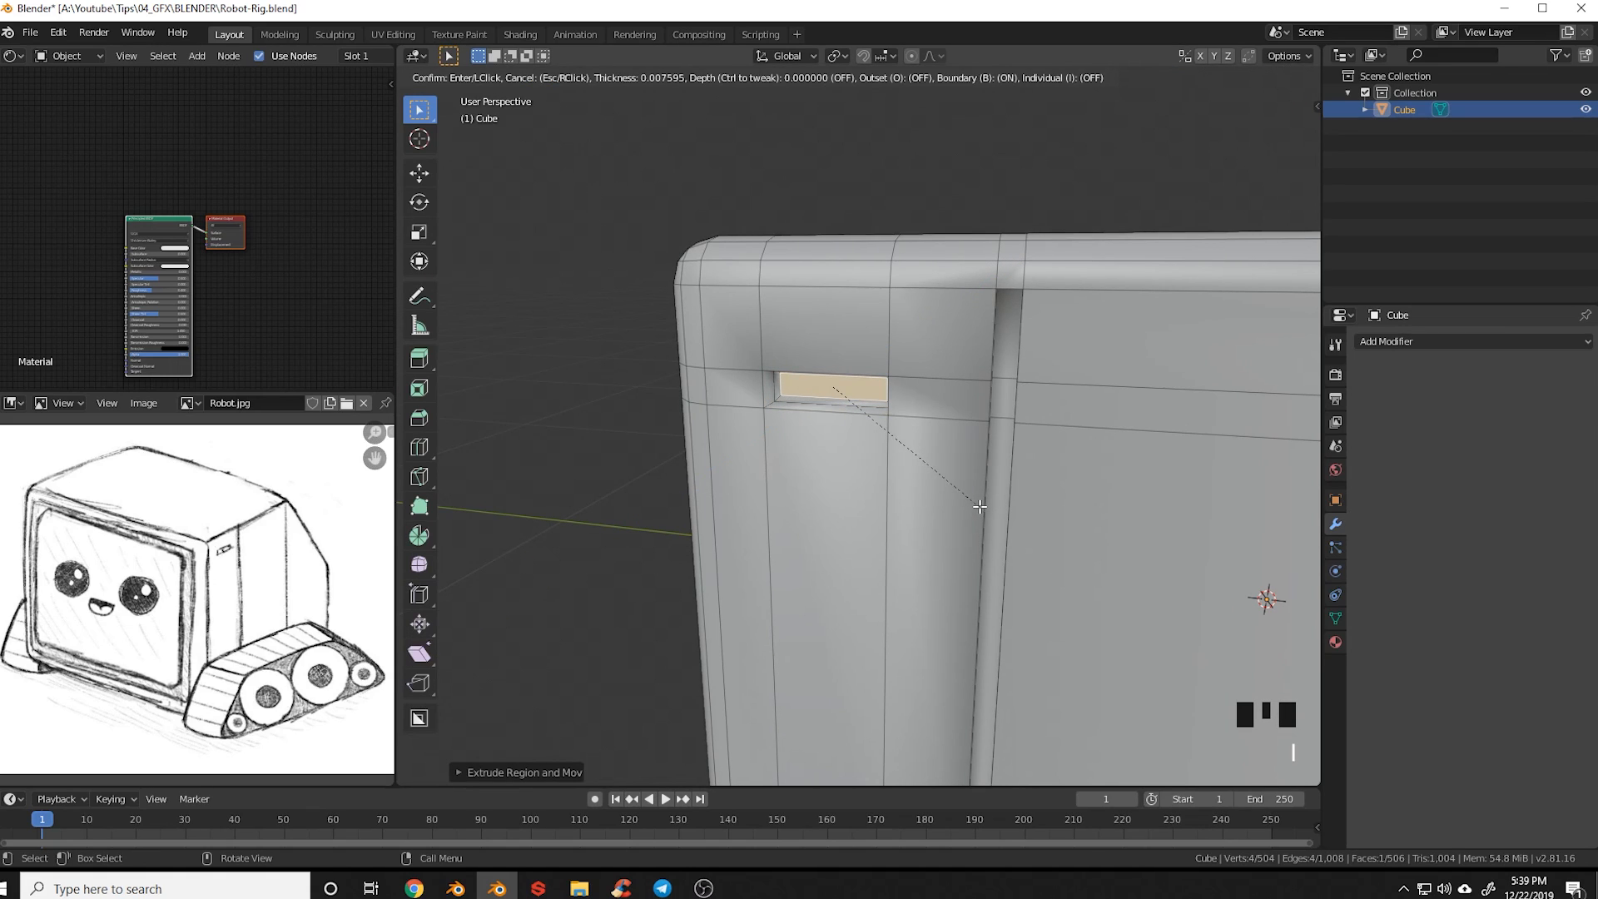
left_click(980, 506)
key("e")
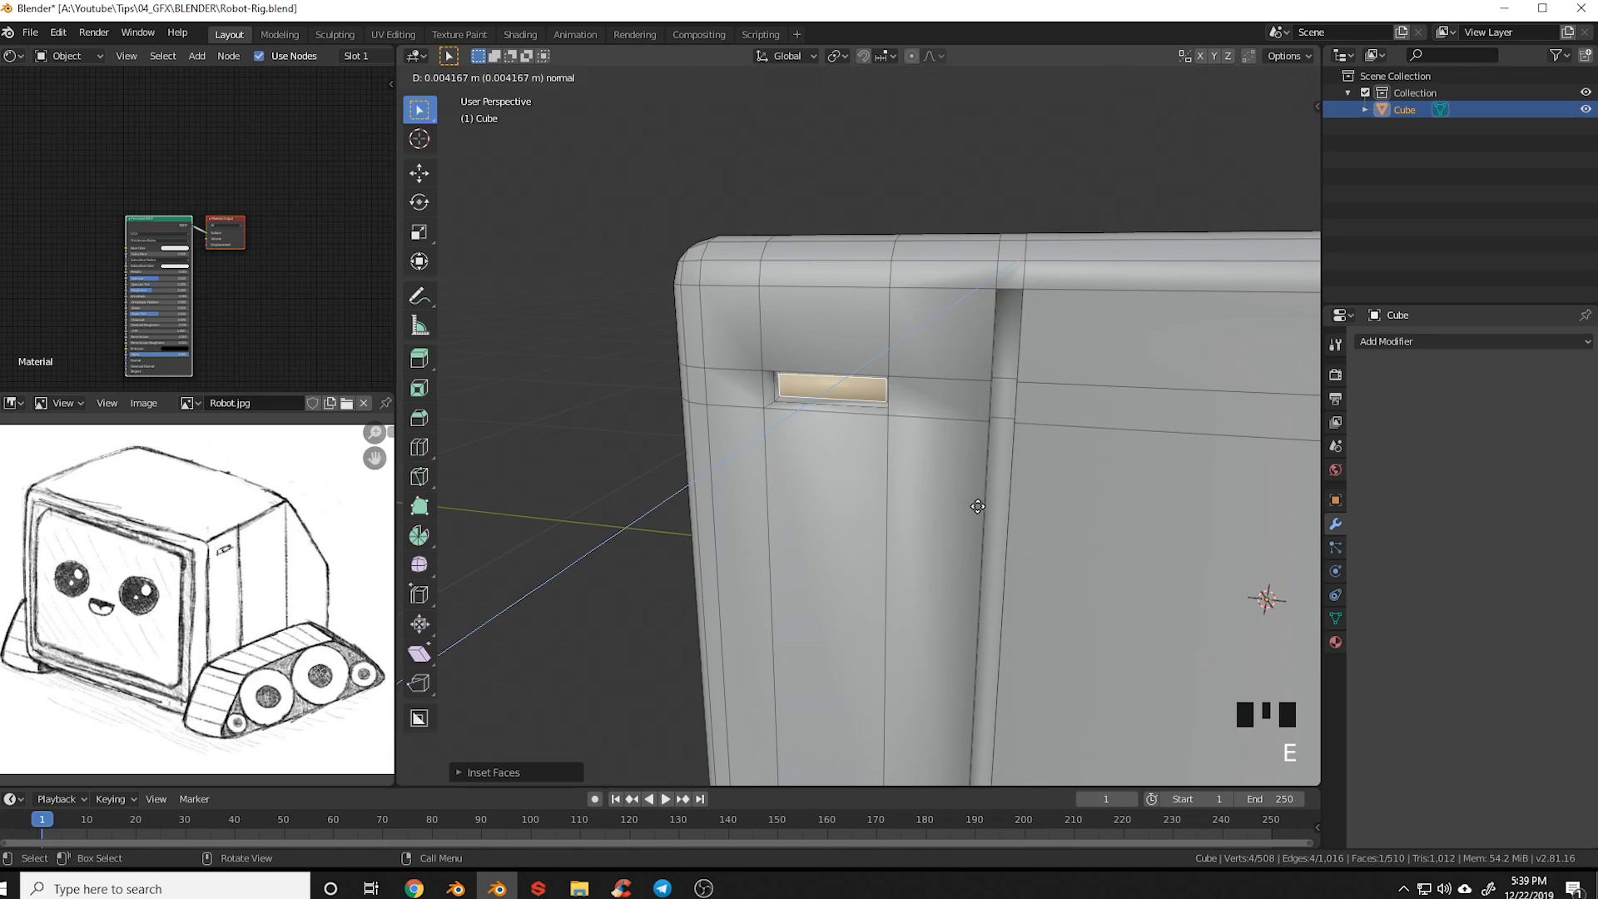
left_click(972, 510)
key("a")
middle_click_drag(960, 507, 995, 587)
middle_click_drag(994, 587, 917, 535, "shift")
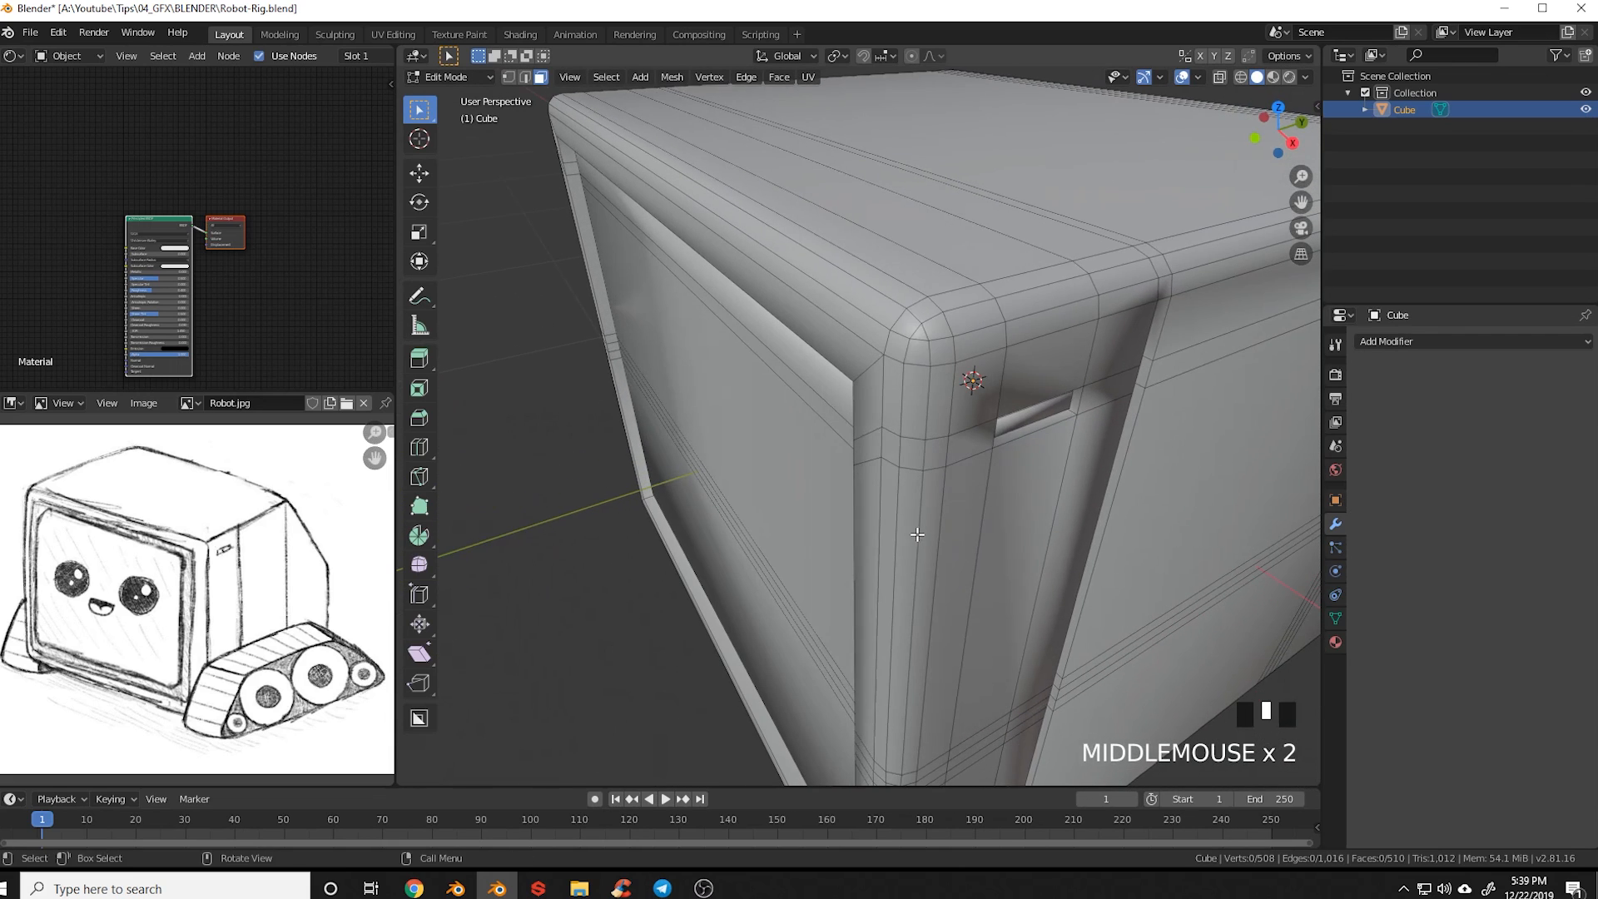
Select the raised face inside the side slot, nudge it very slightly, and clear the selection
left_click(1028, 426)
middle_click_drag(1058, 487, 1062, 454, "shift")
key("g")
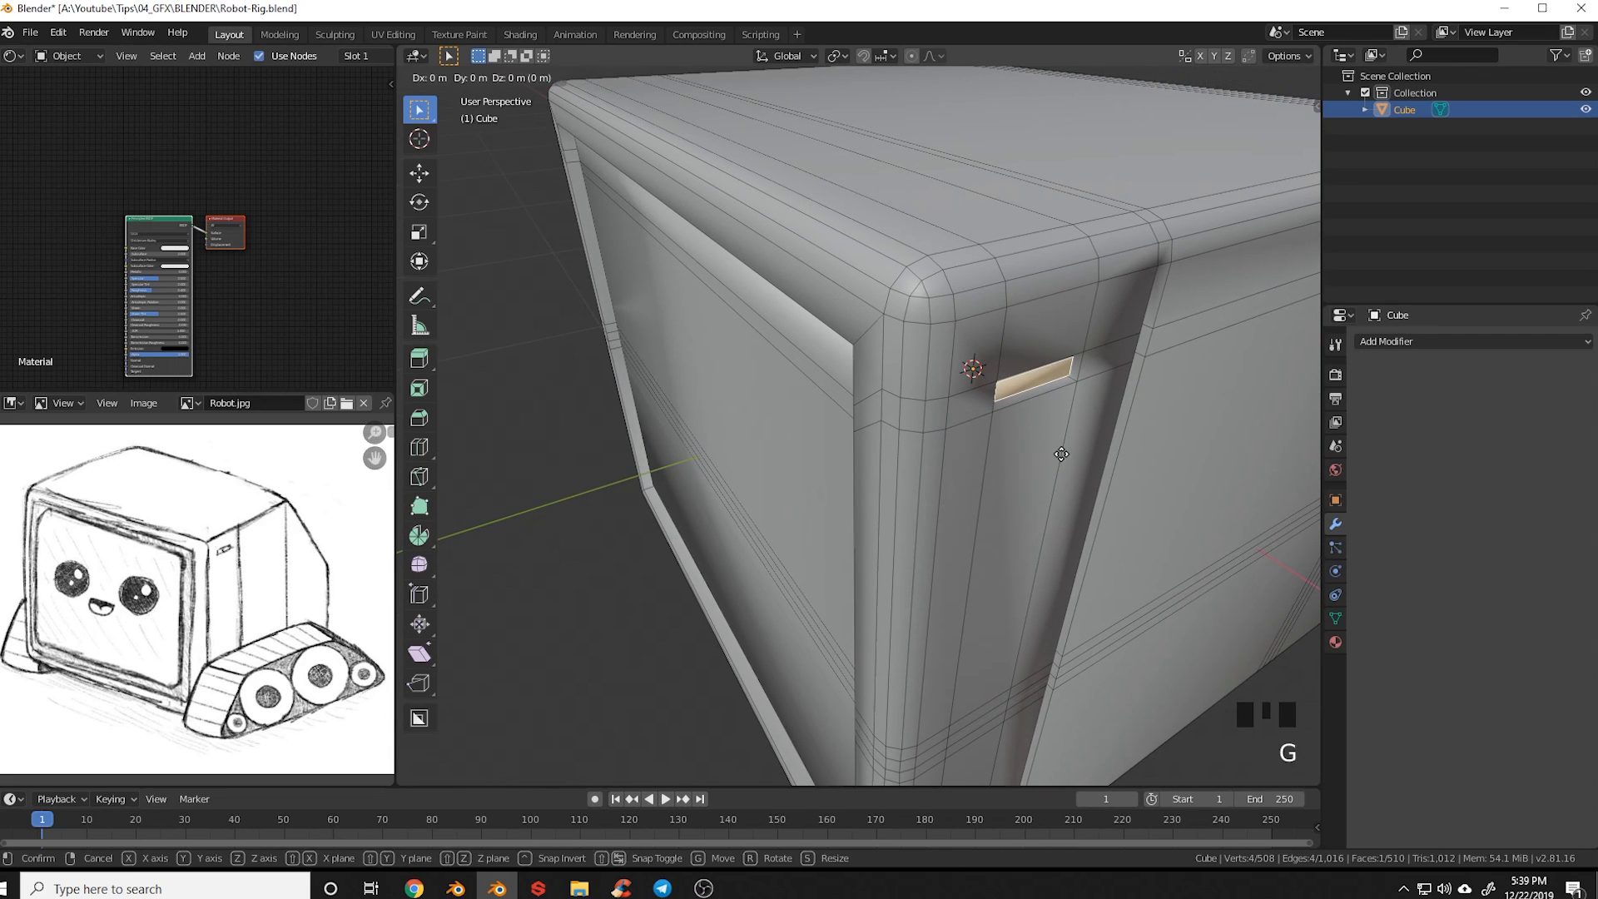
key("y")
key("y")
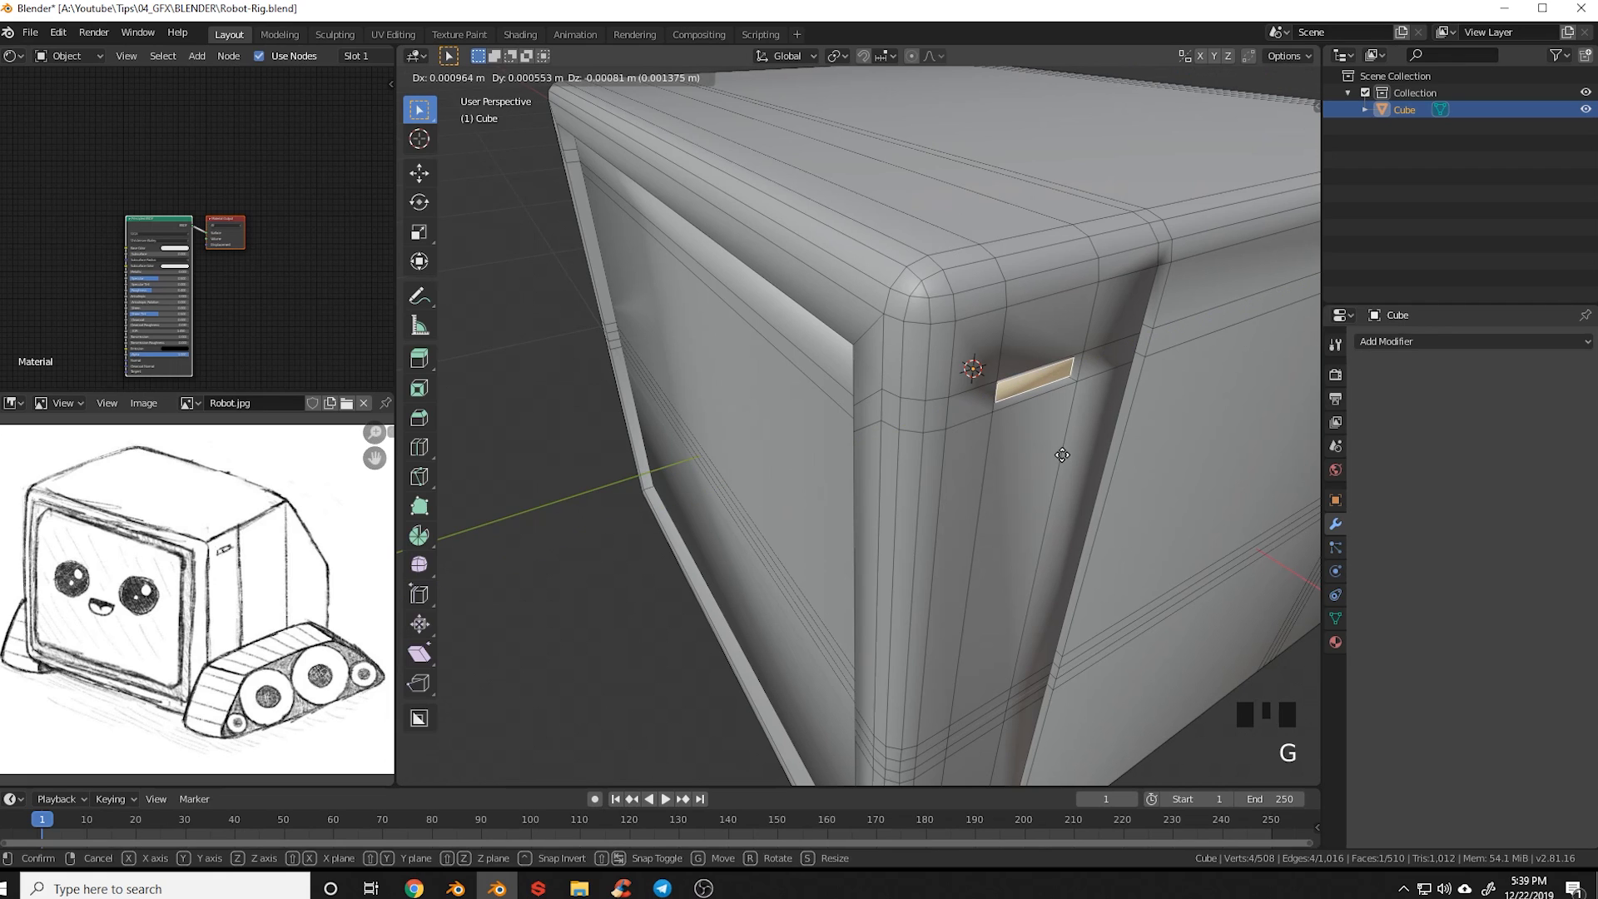
left_click(1064, 456)
key("alt+a")
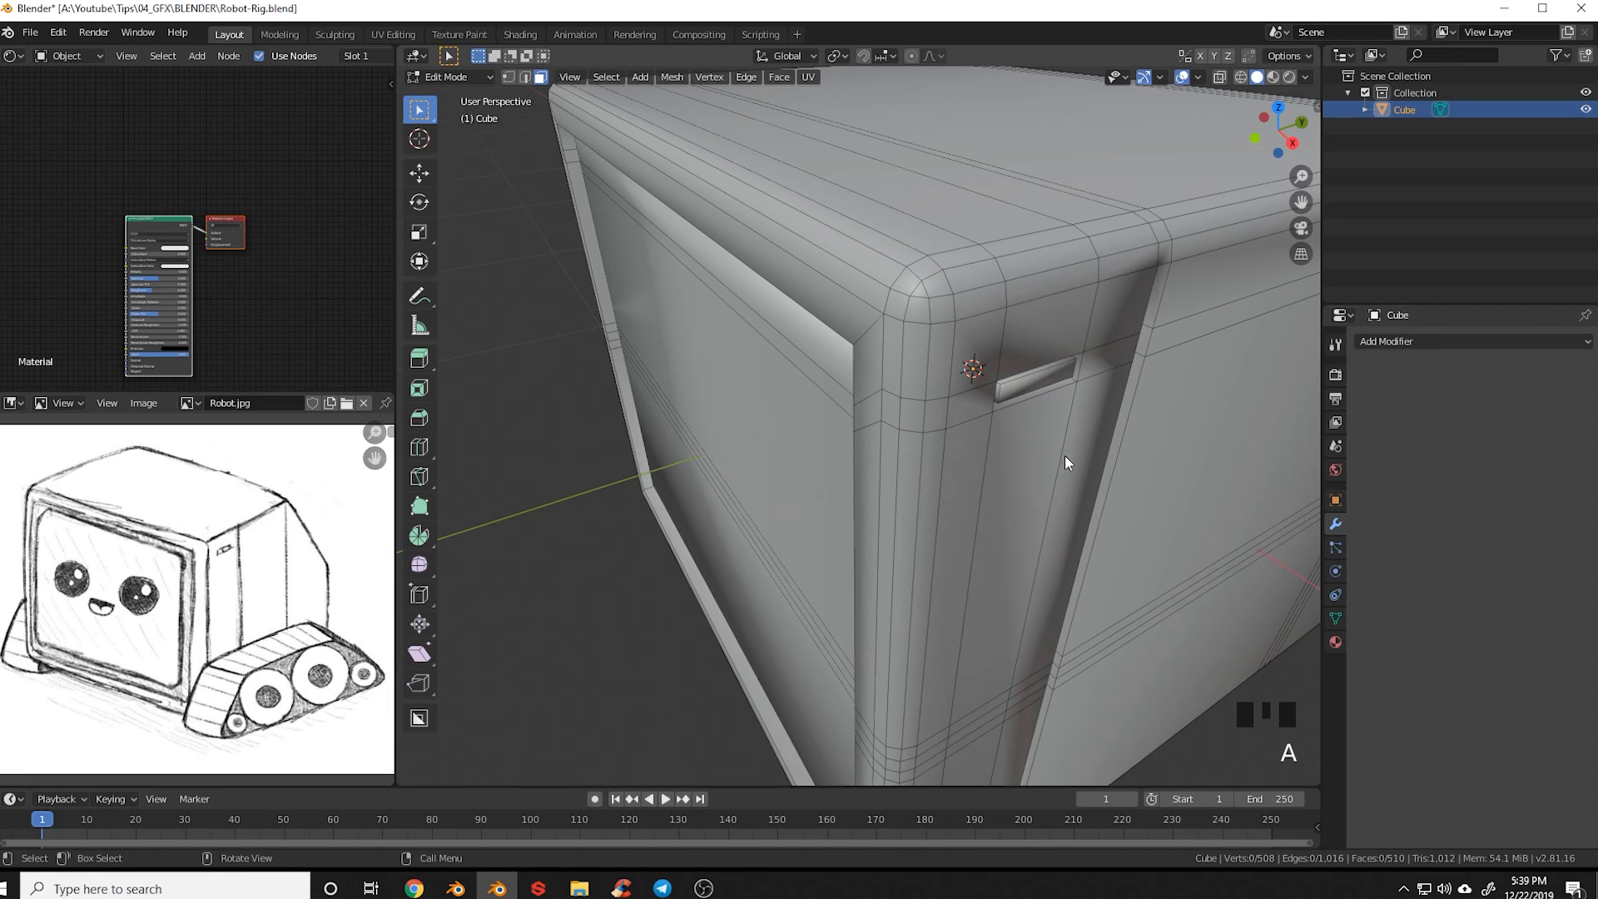
Return to Object Mode and enable Auto Smooth for the body's normals with an angle of 40°
key("Tab")
scroll(990, 477, "down", 2)
middle_click_drag(1025, 518, 925, 479)
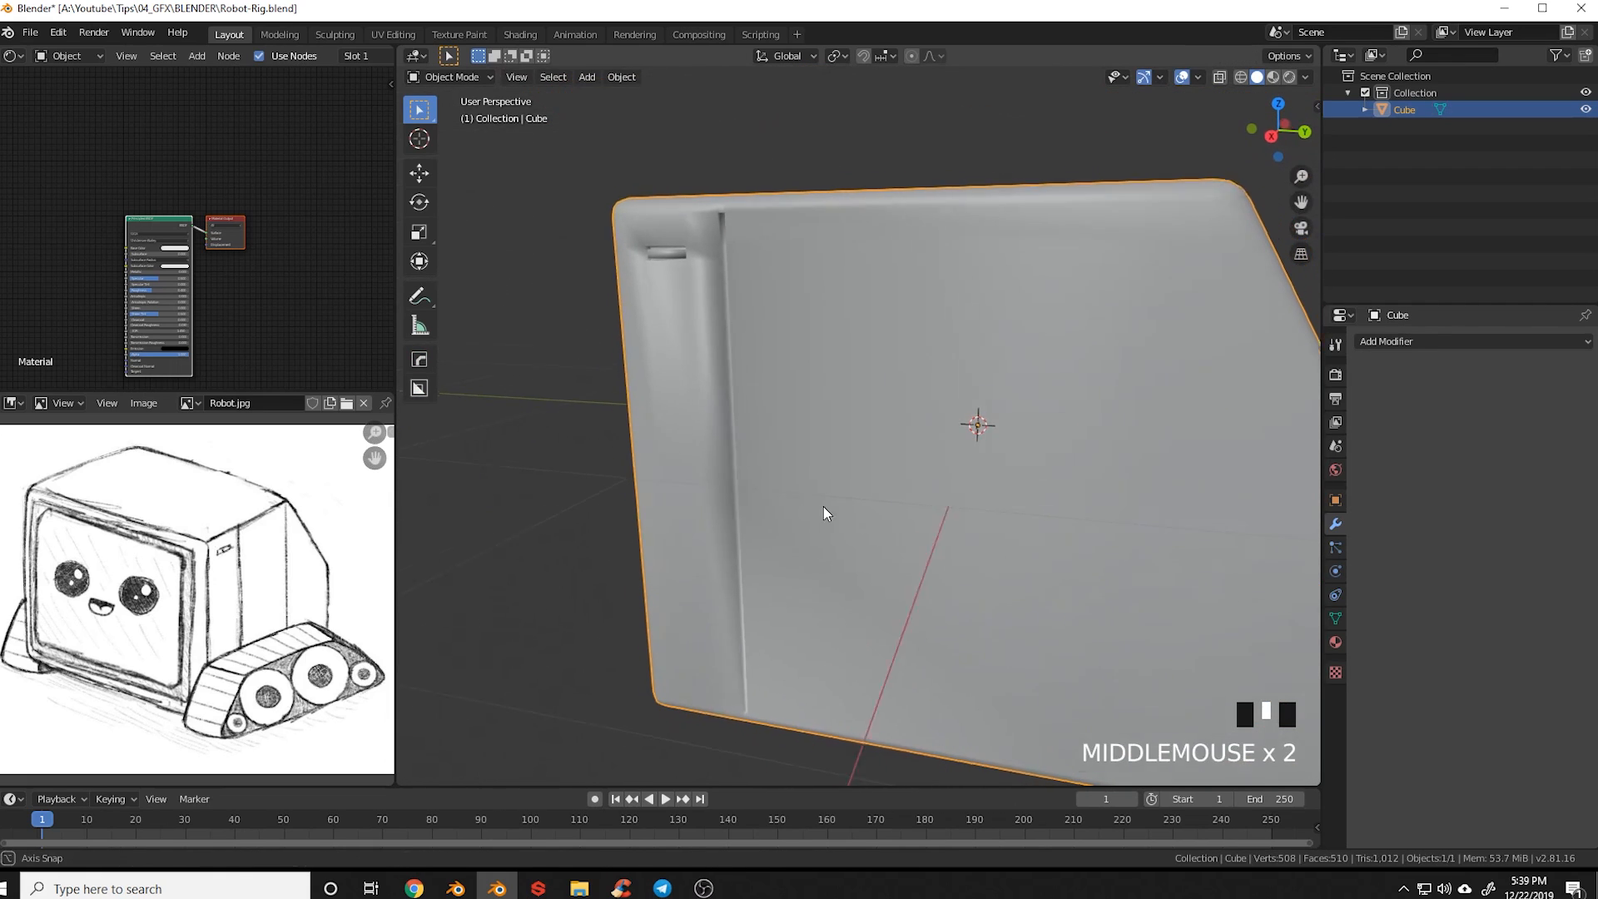
middle_click_drag(825, 508, 1042, 579)
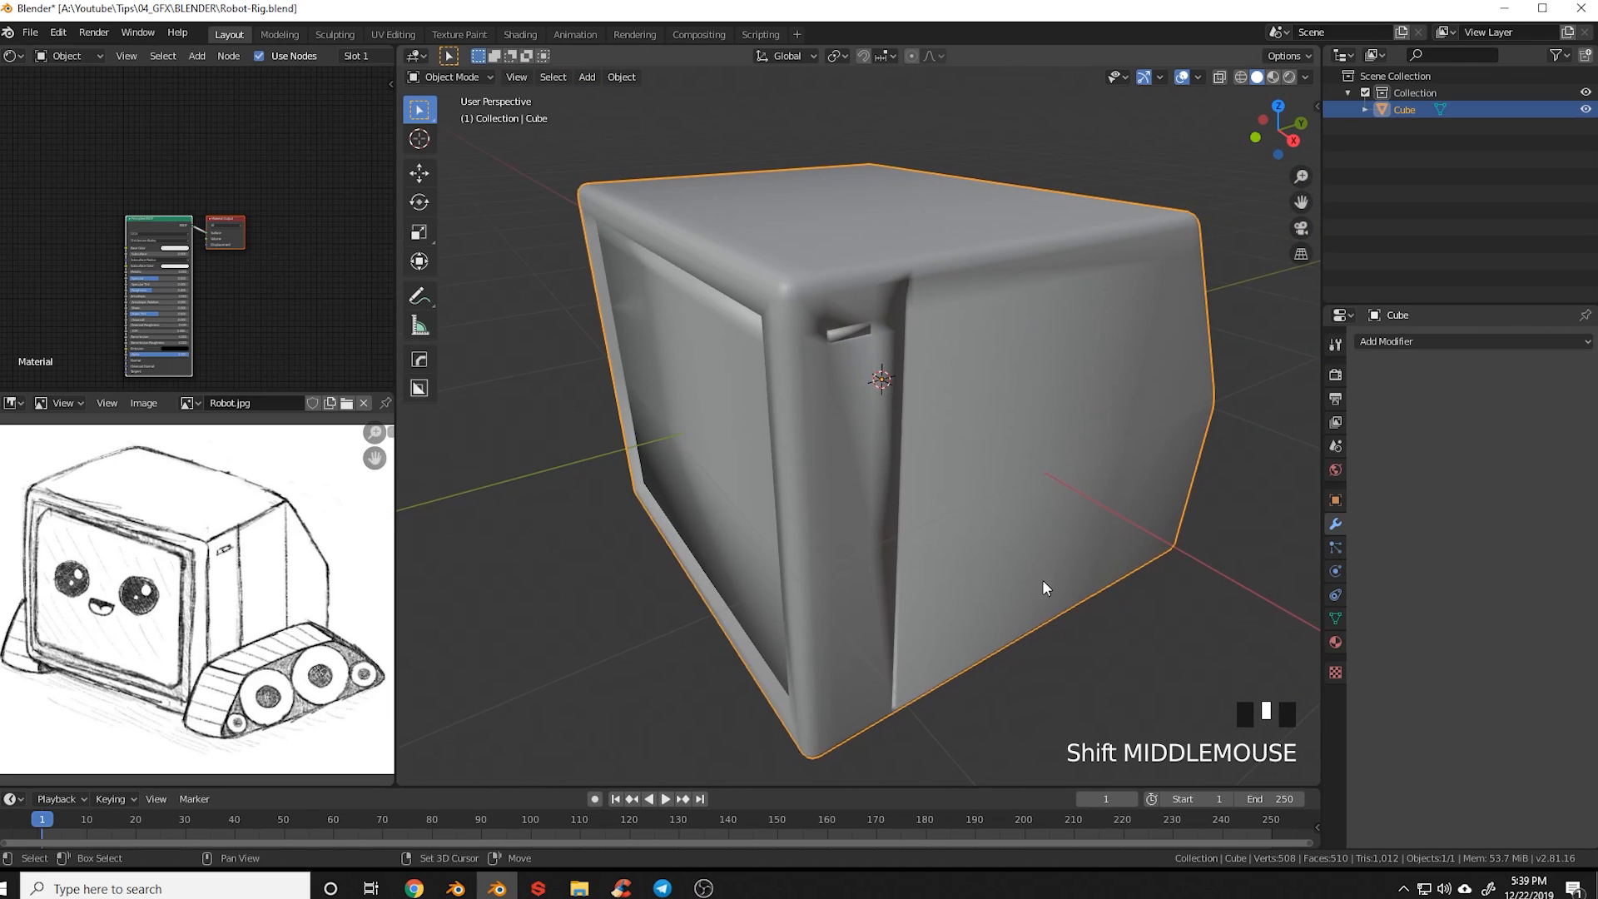
left_click(1336, 619)
left_click(1356, 638)
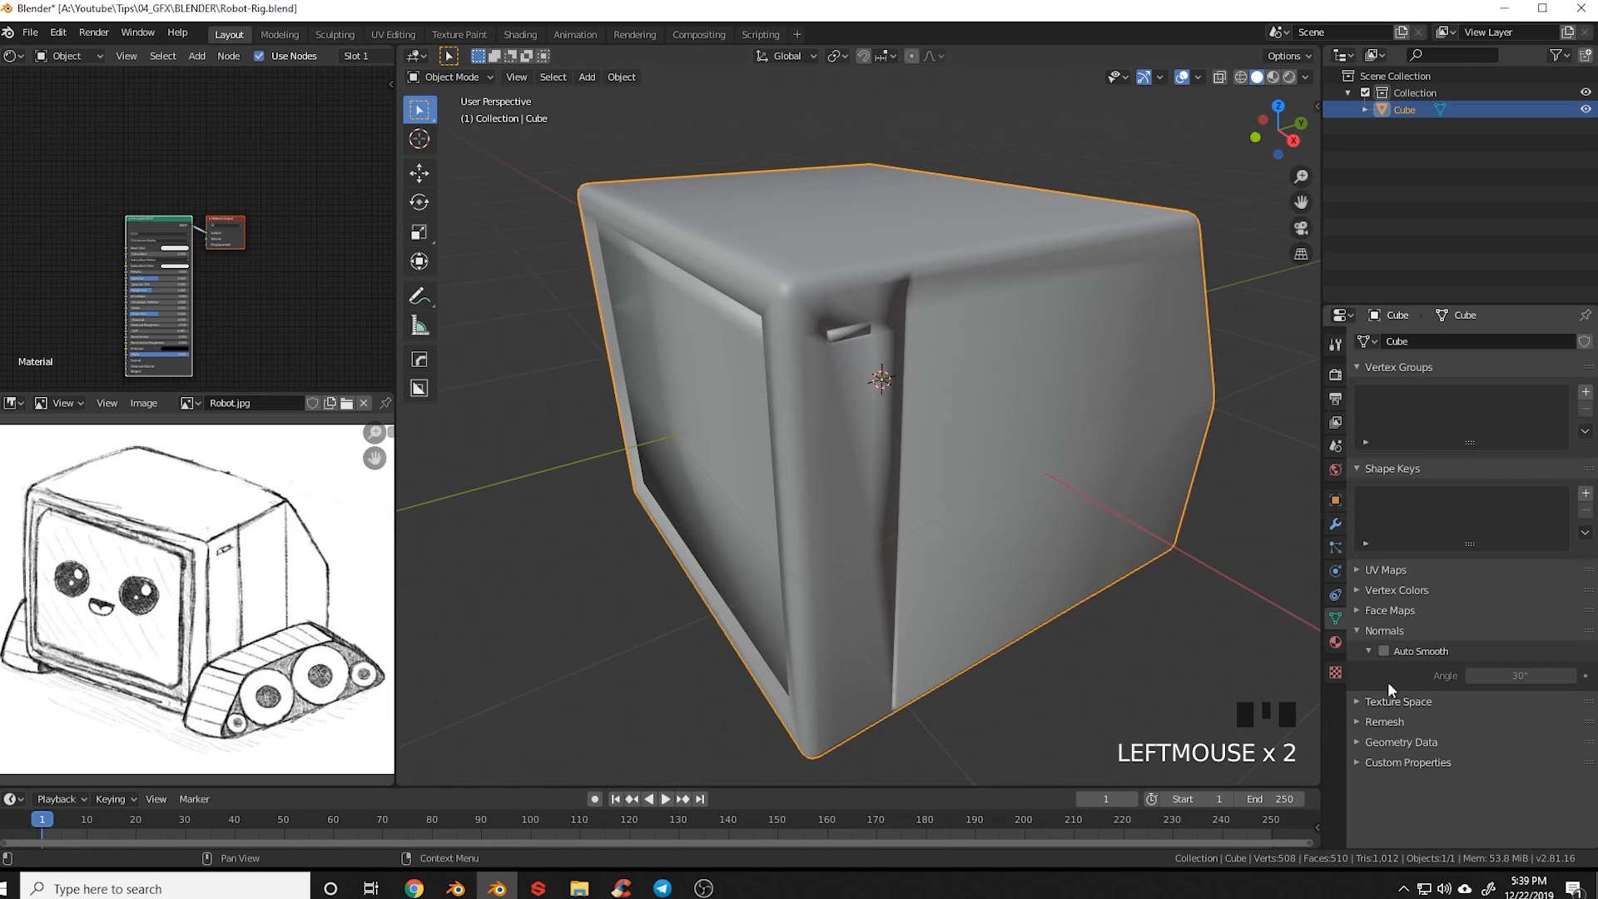
left_click(1385, 650)
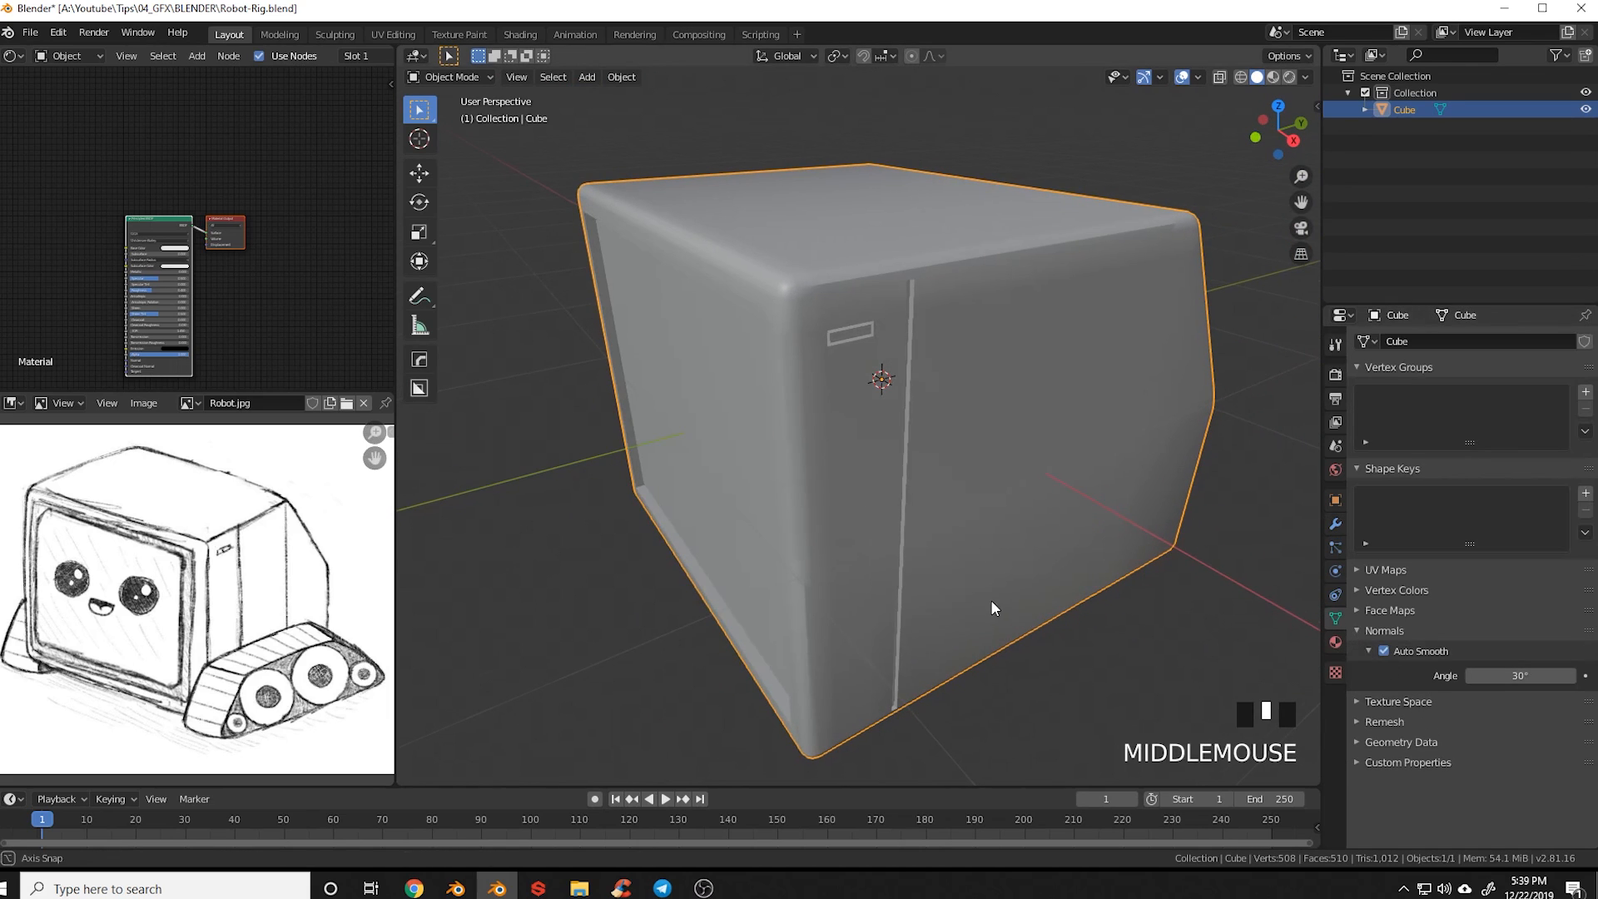
mouse_move(990, 599)
middle_mouse_down()
mouse_move(928, 565)
mouse_move(955, 674)
mouse_move(899, 450)
middle_mouse_up()
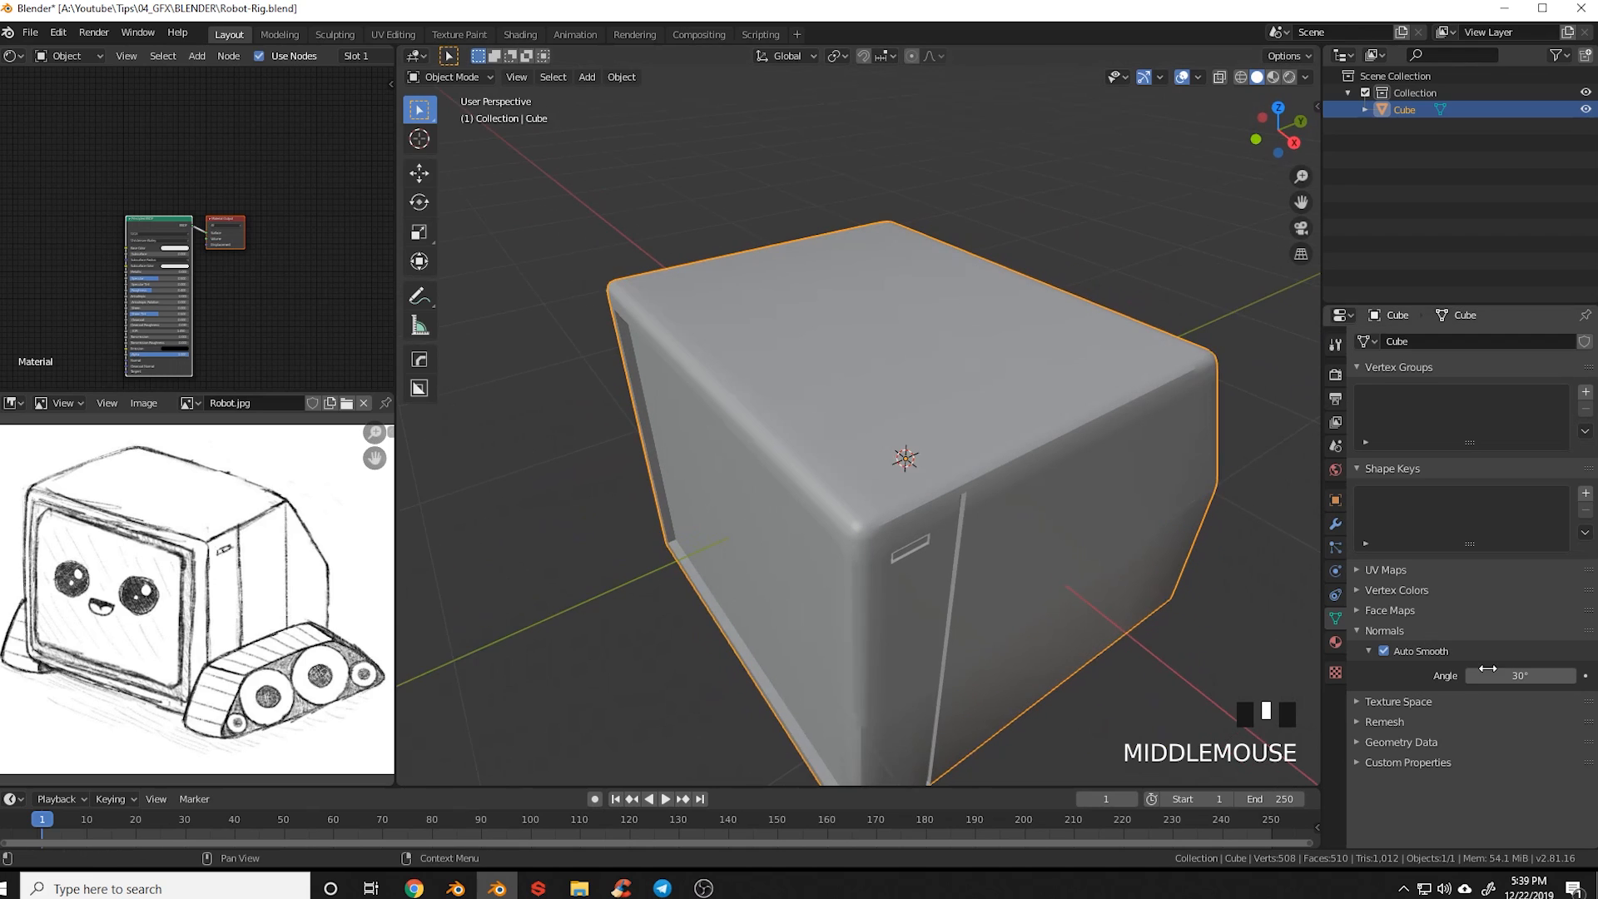
left_click(1506, 675)
type("40")
key("Return")
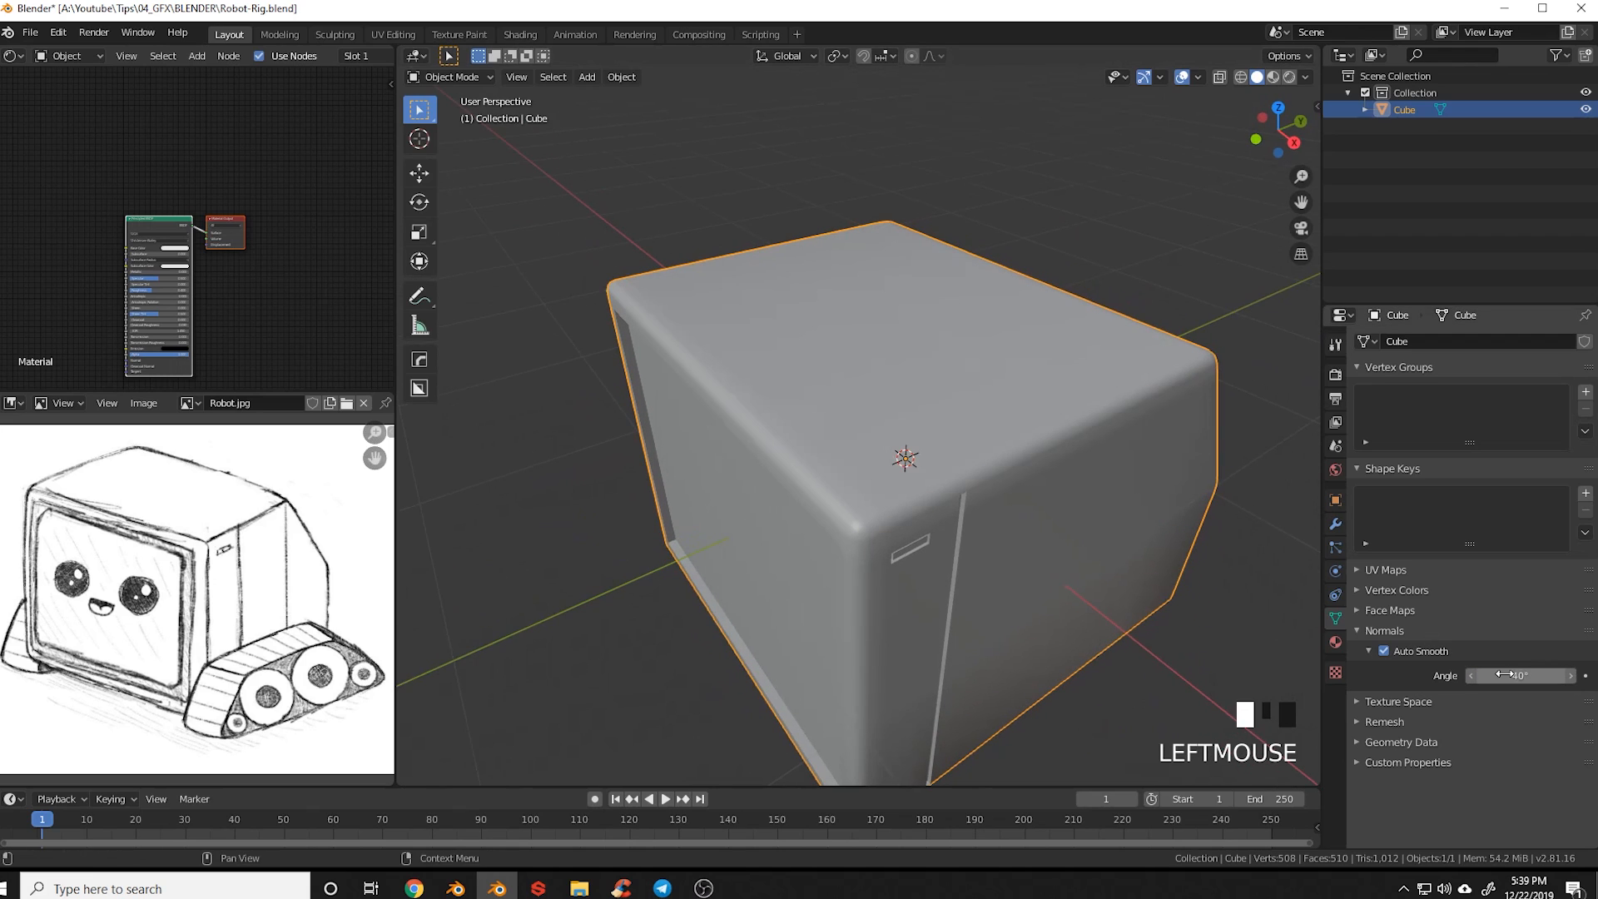
In right wireframe view, select all vertices of the body's rear section and move them about 0.24 m toward the front along Y
middle_click_drag(1076, 656, 942, 594)
scroll(949, 565, "down", 2)
key("KP_3")
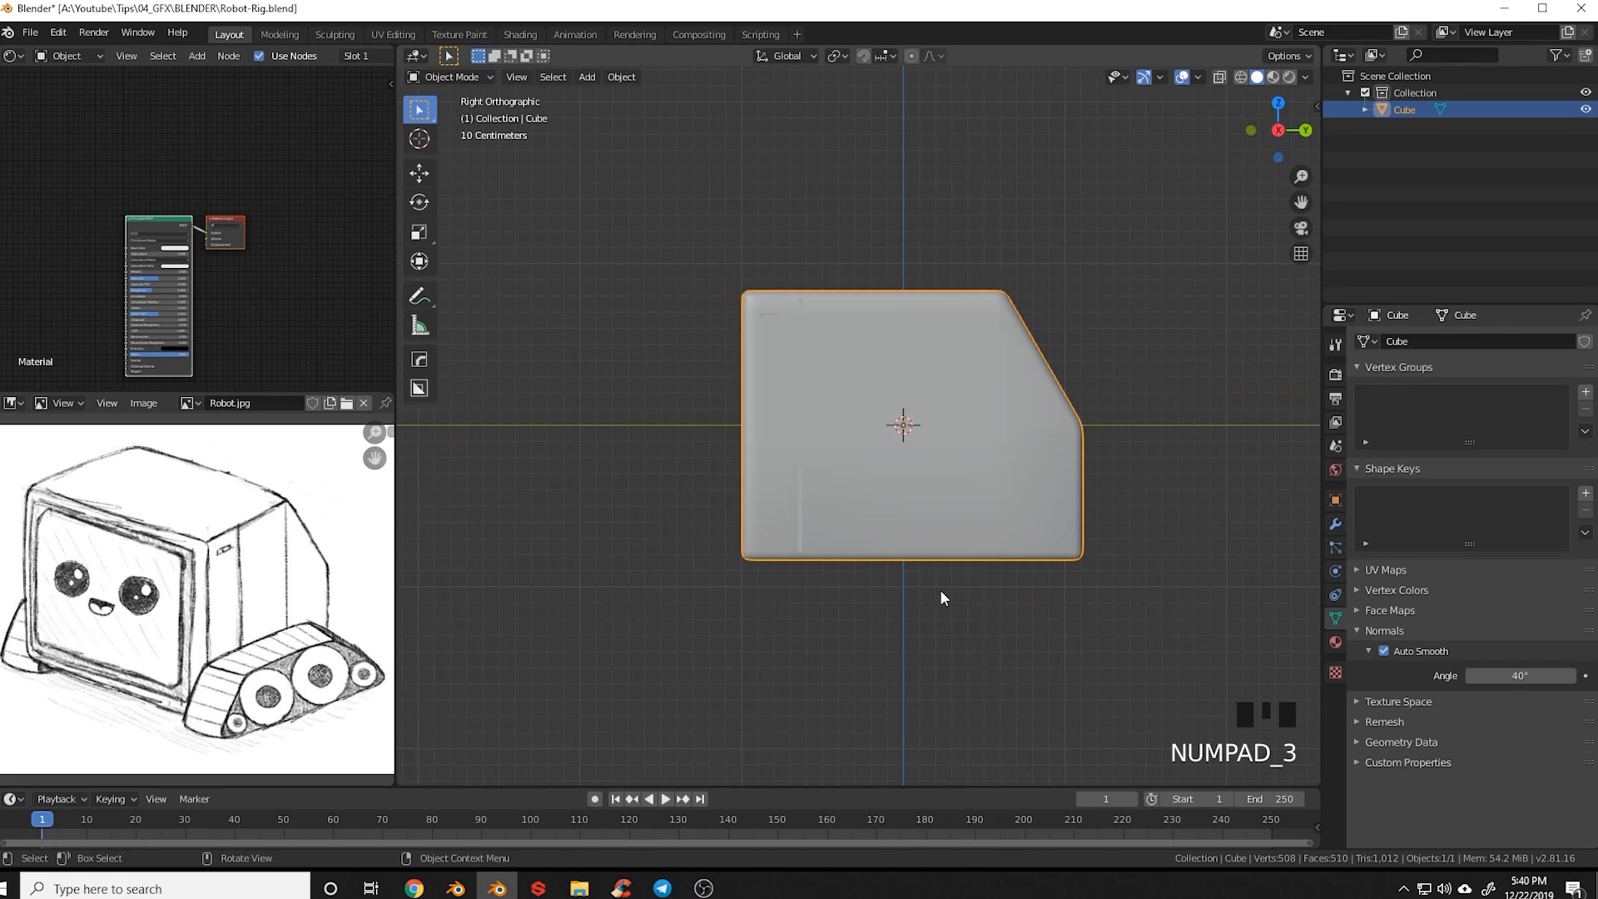
key("Tab")
middle_click_drag(1102, 592, 1030, 624, "shift")
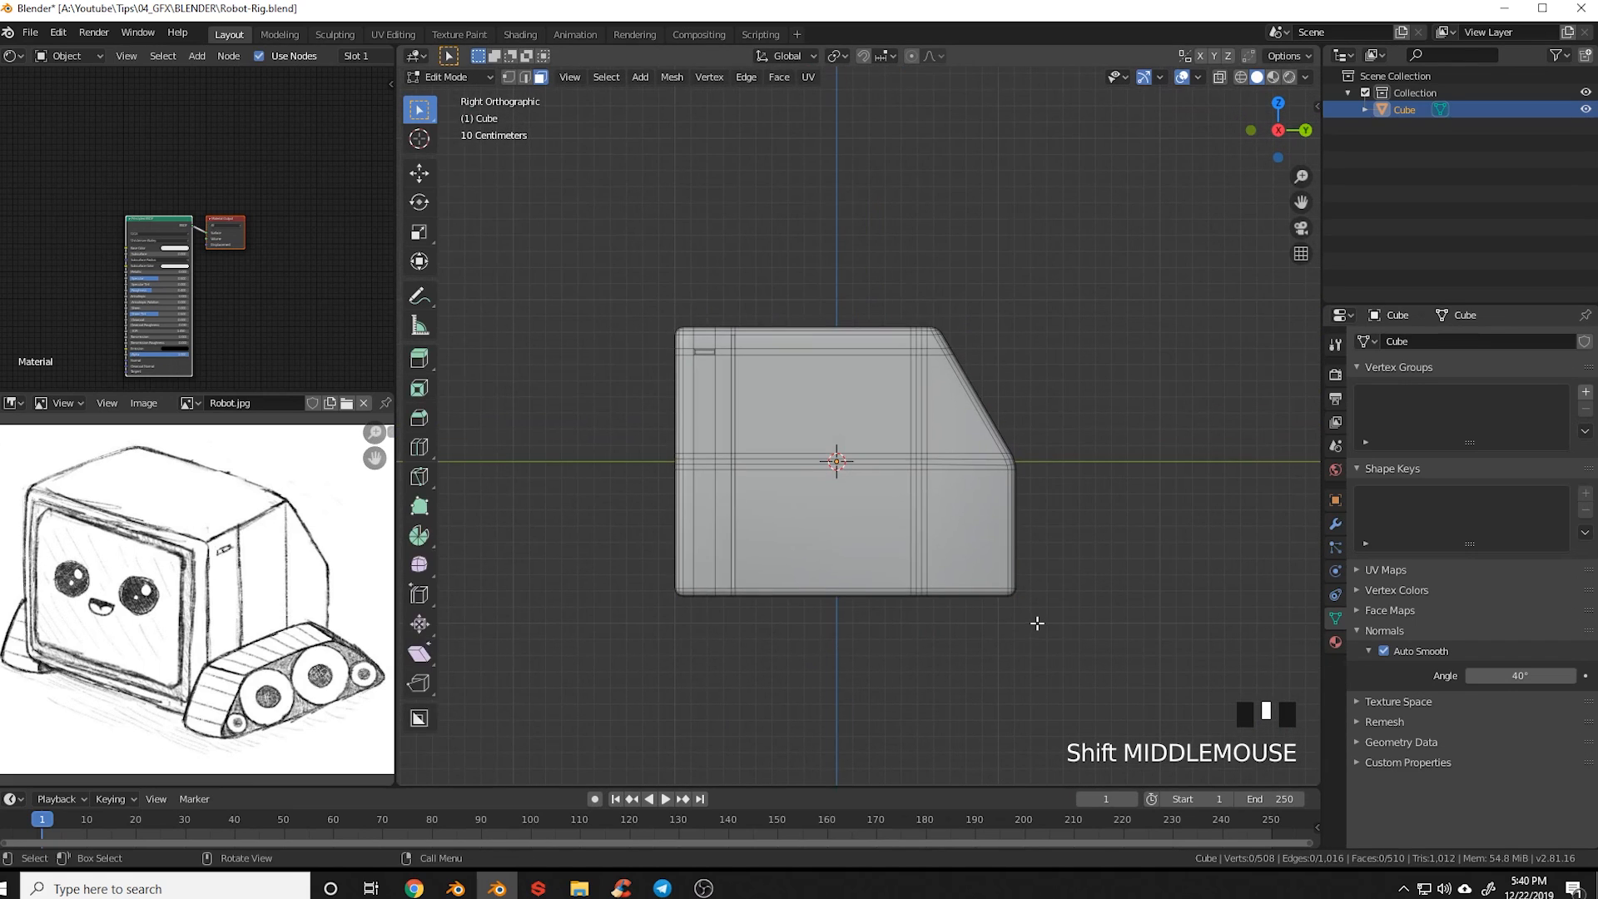
key("z")
key("1")
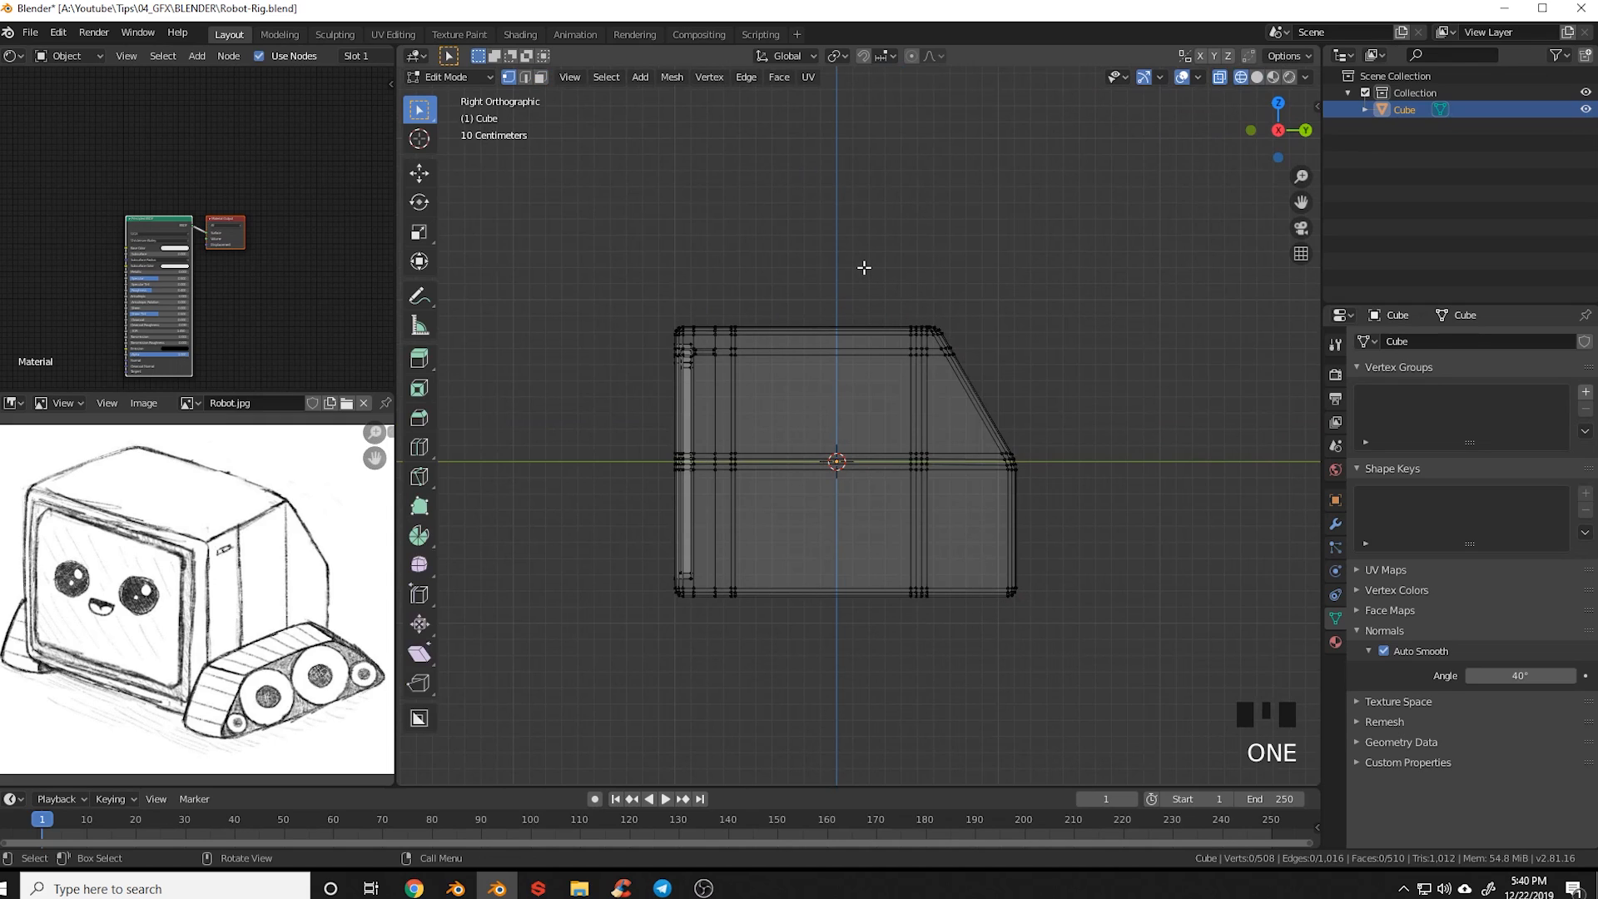
key("b")
left_click_drag(867, 267, 1065, 648)
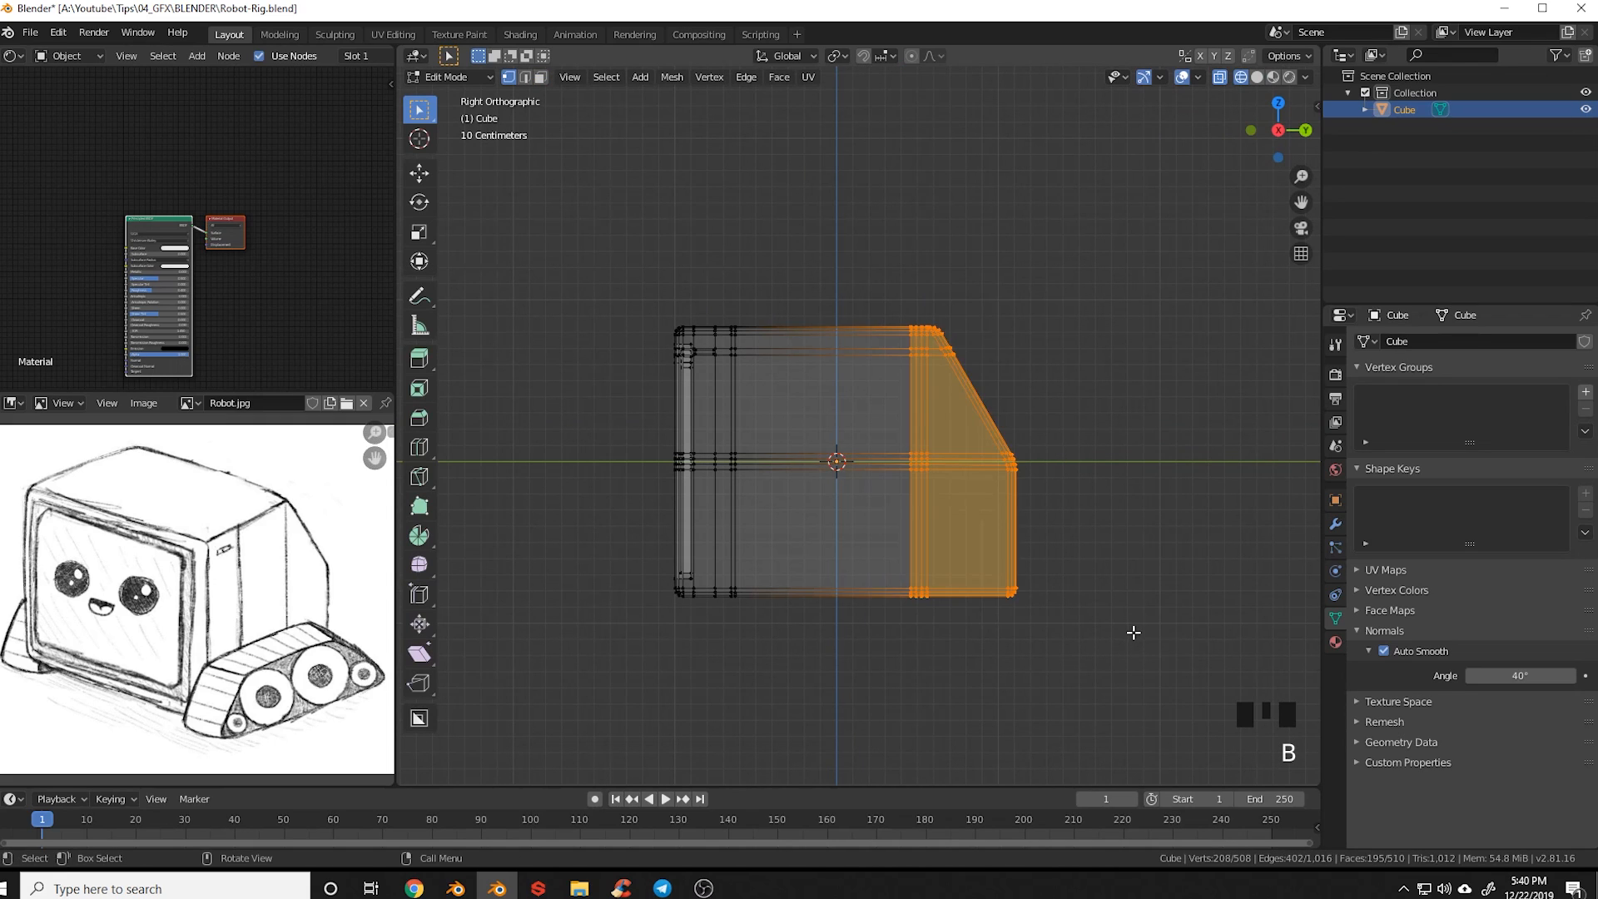
key("g")
key("y")
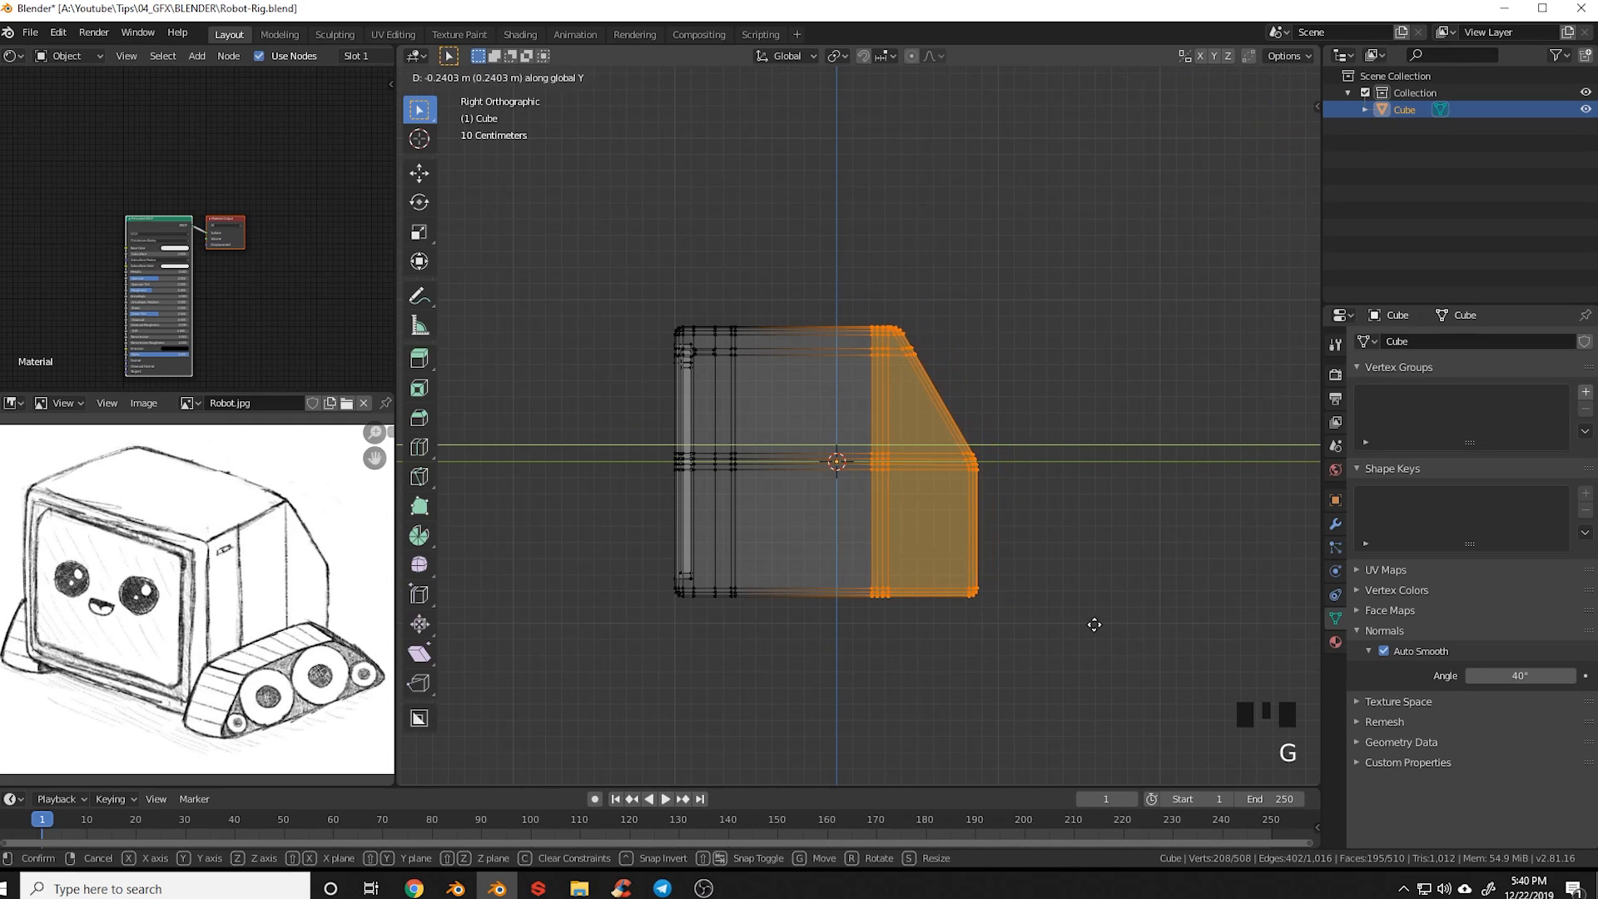
left_click(1094, 625)
key("a")
key("Tab")
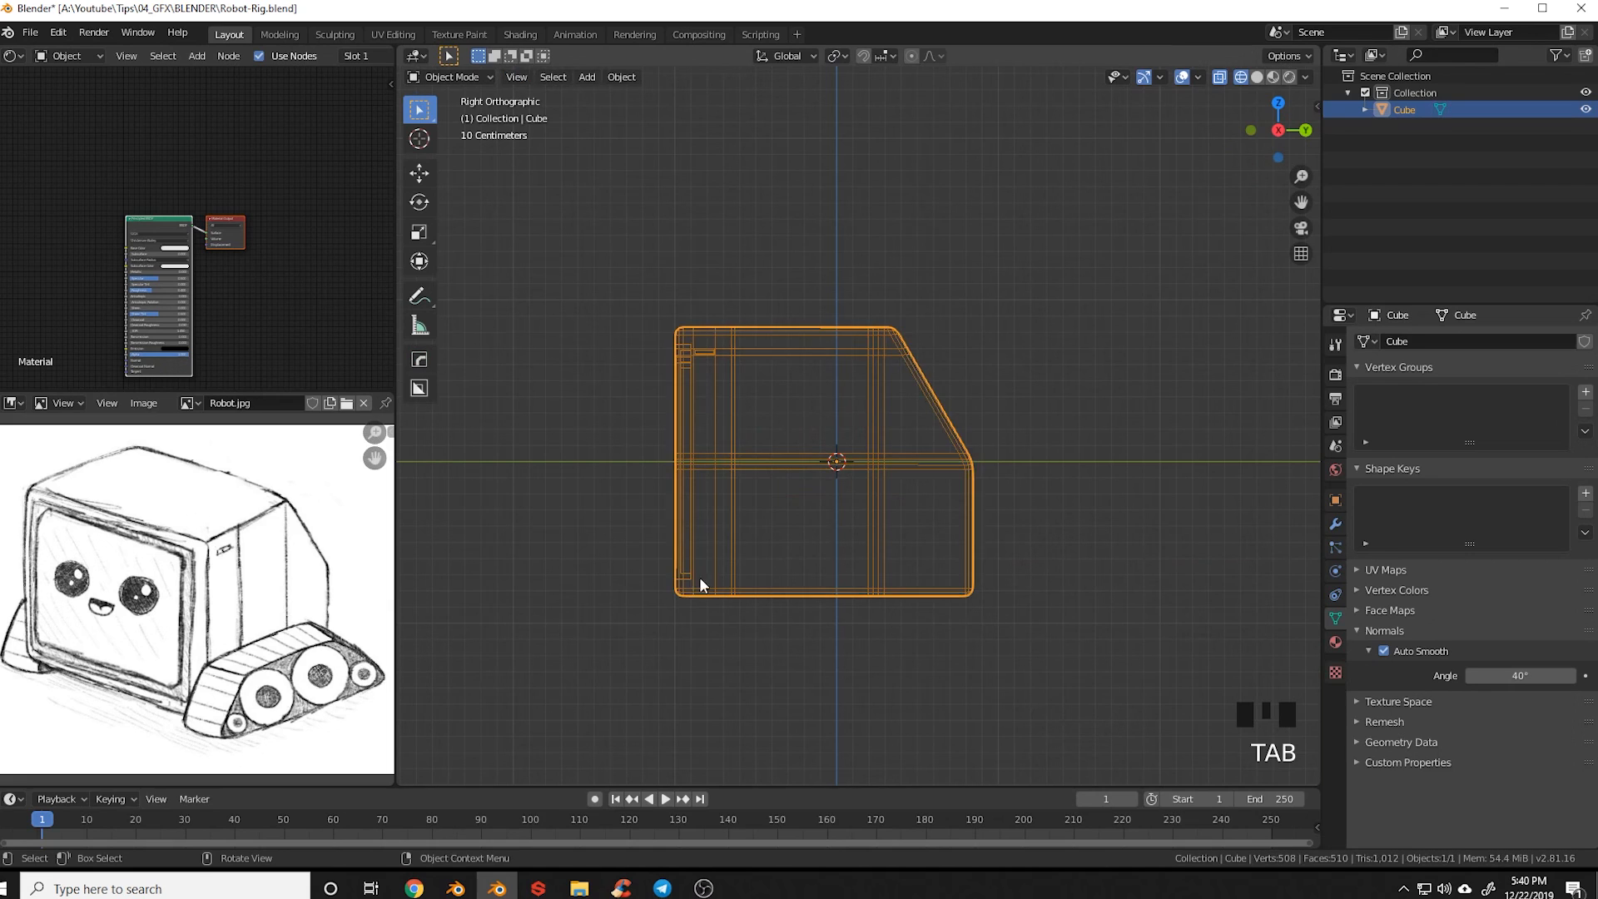
Add a Bevel modifier to the body
mouse_move(701, 584)
middle_mouse_down()
mouse_move(887, 585)
mouse_move(896, 616)
middle_mouse_up()
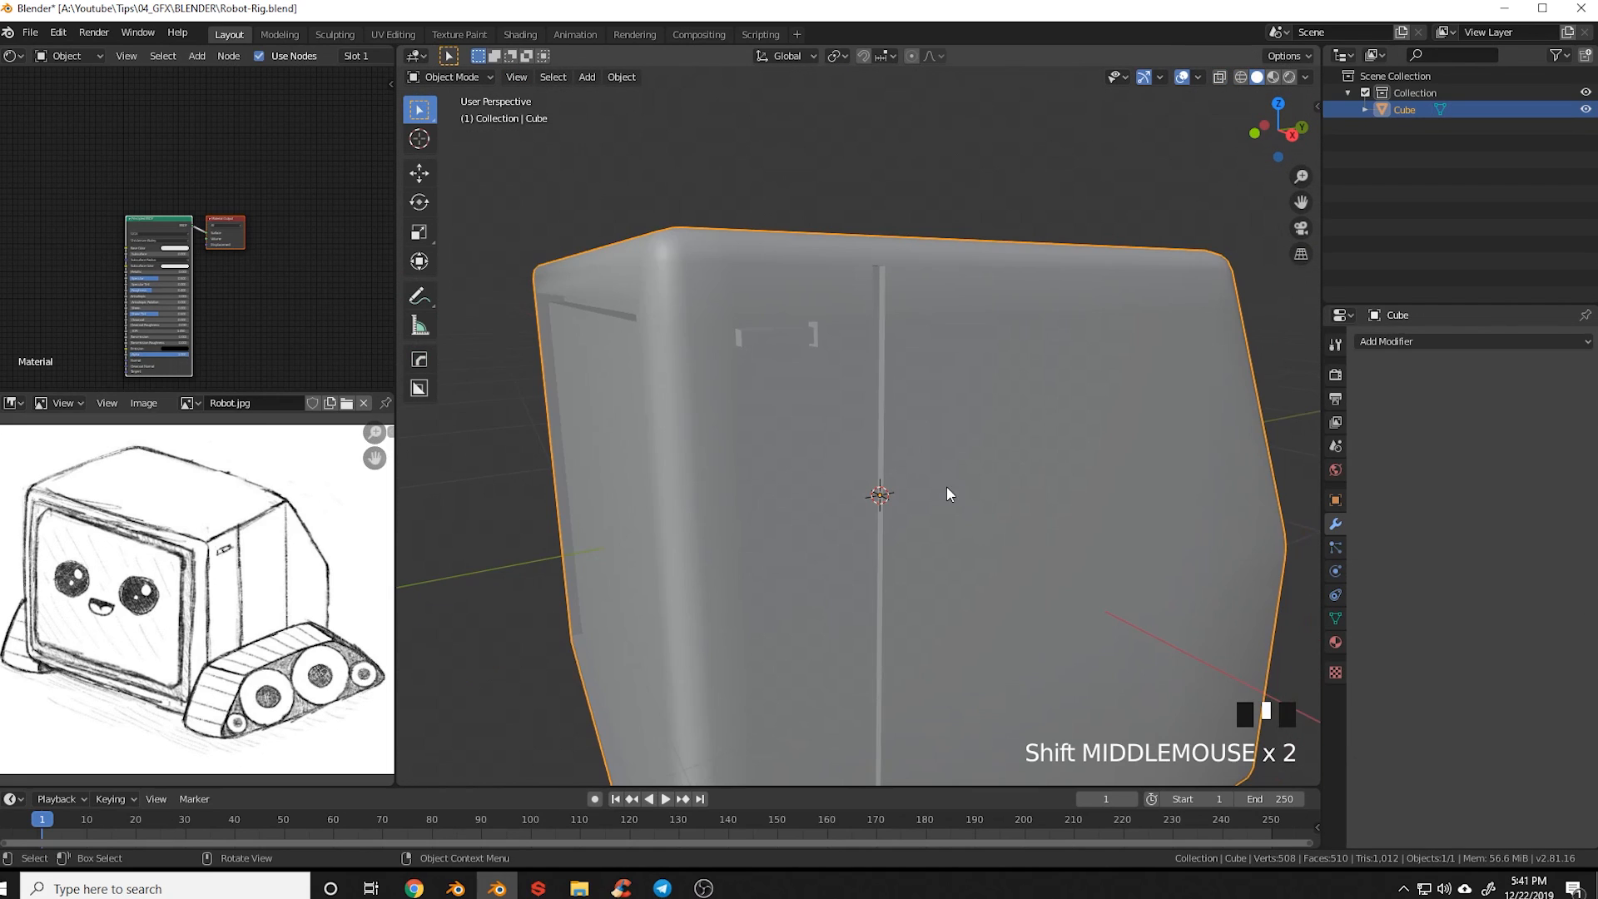
scroll(911, 463, "up", 2)
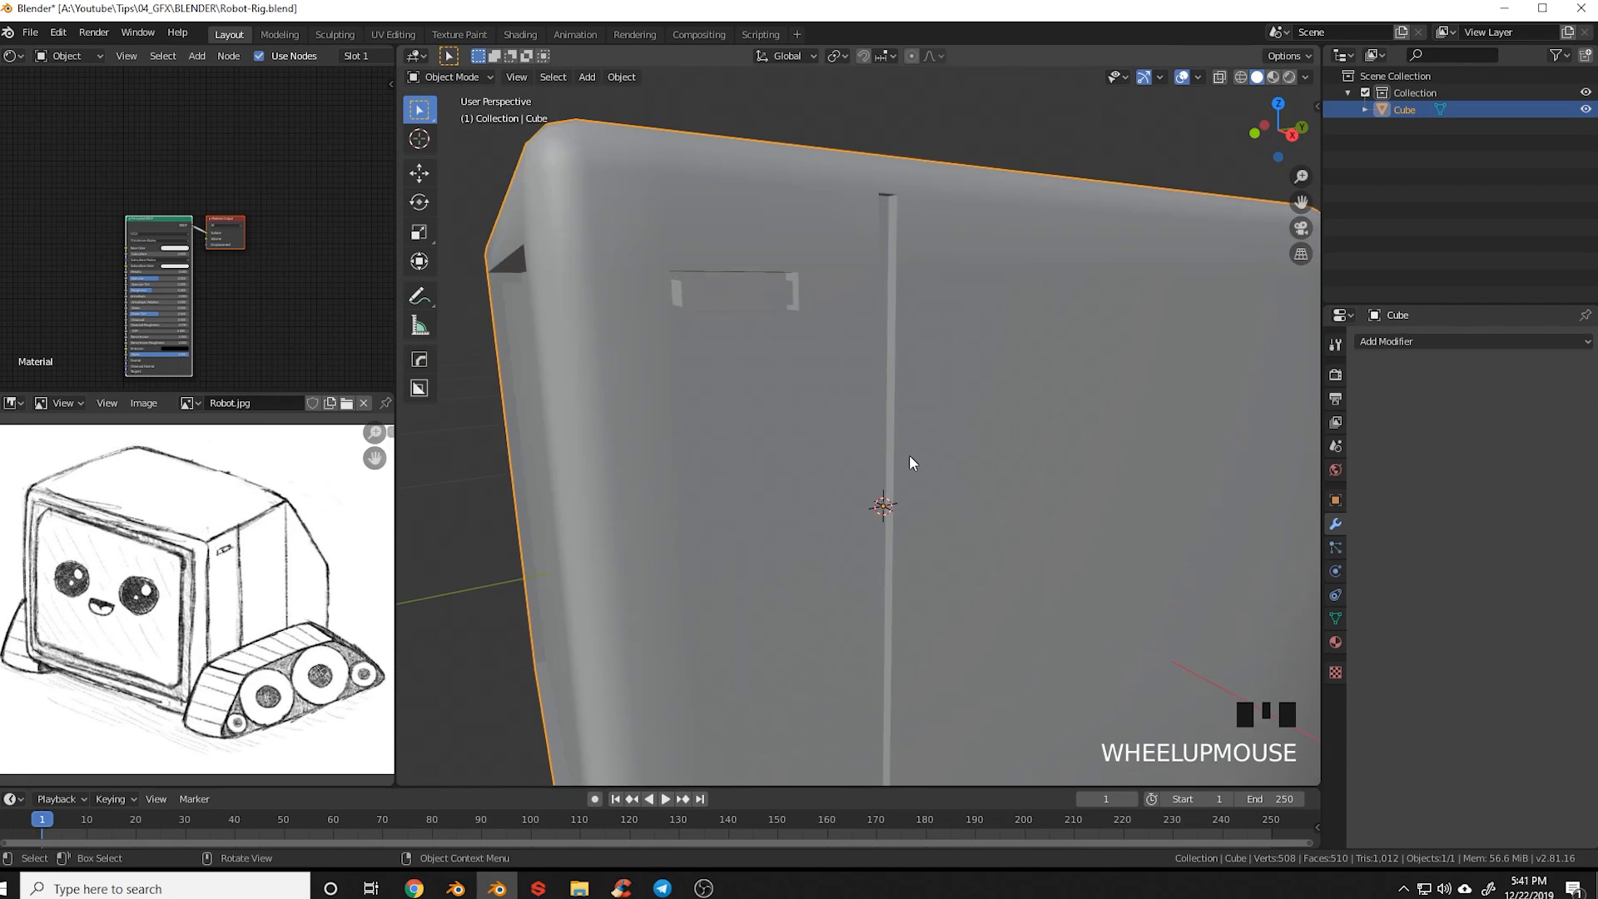
middle_click_drag(909, 454, 1012, 525, "shift")
scroll(894, 487, "up", 2)
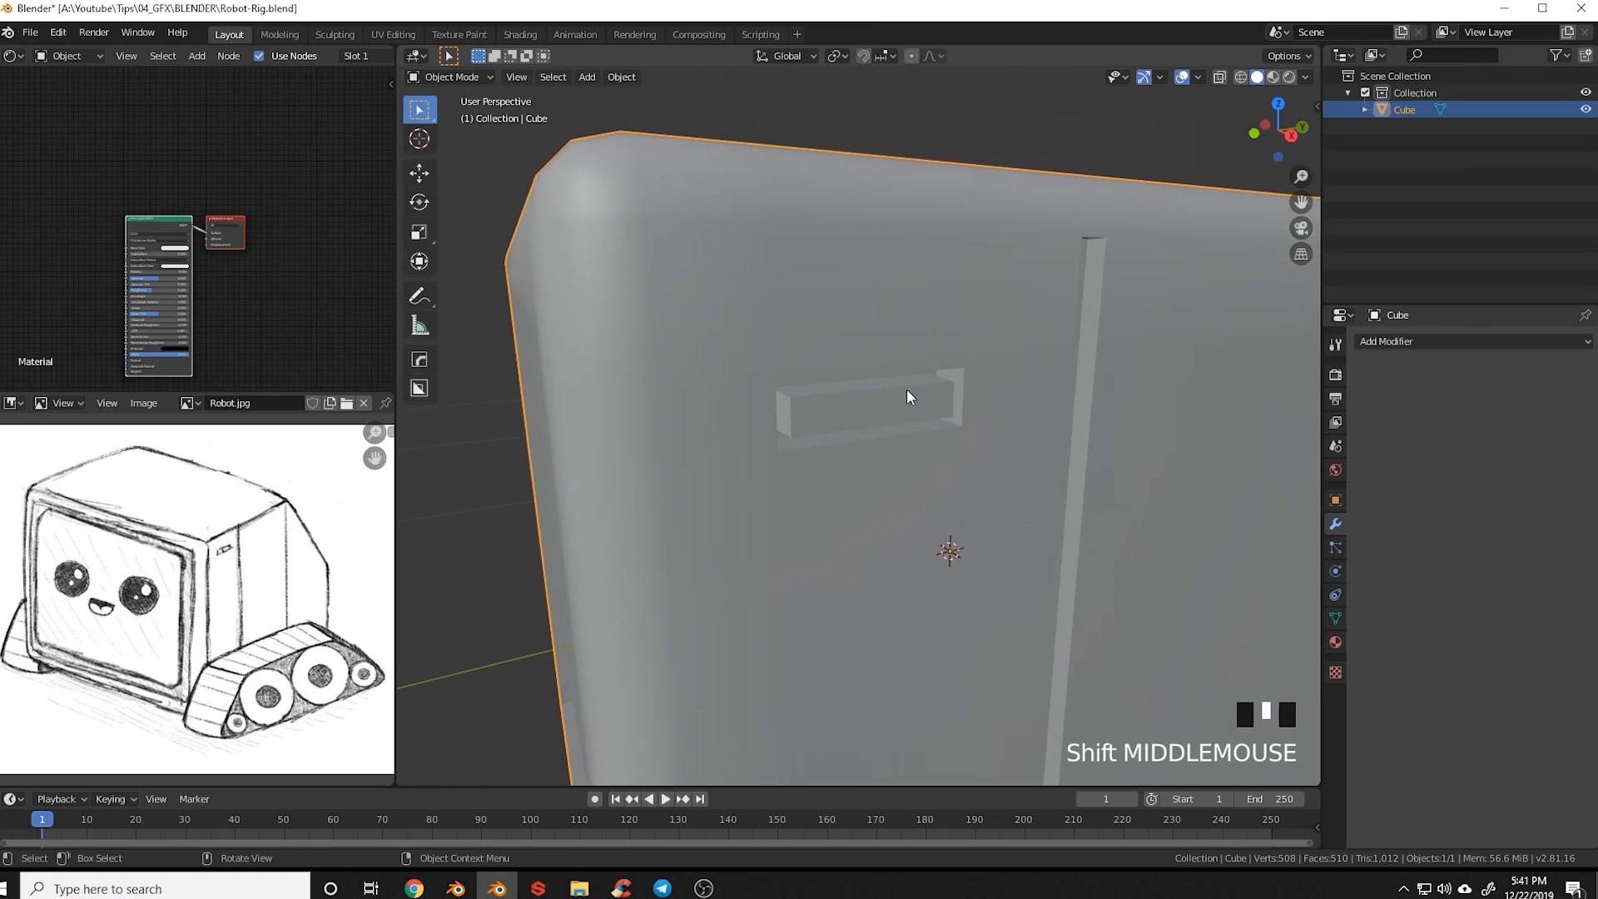
middle_click_drag(907, 389, 820, 395, "shift")
left_click(1409, 339)
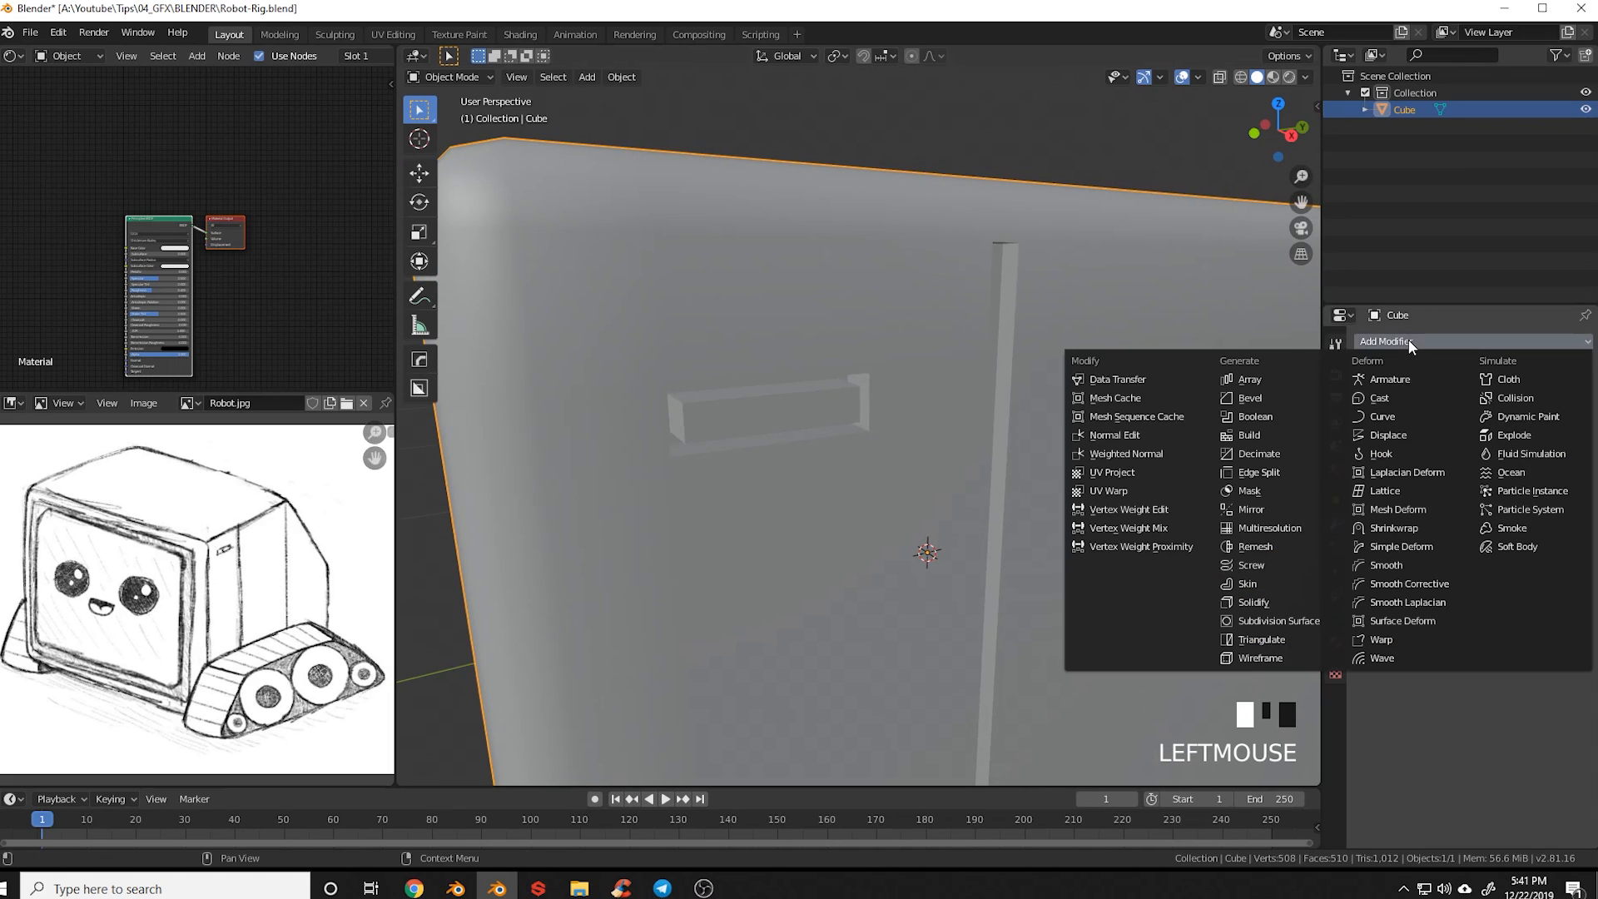
left_click(1282, 398)
Set the Bevel modifier's segments to 3
scroll(969, 473, "down", 5)
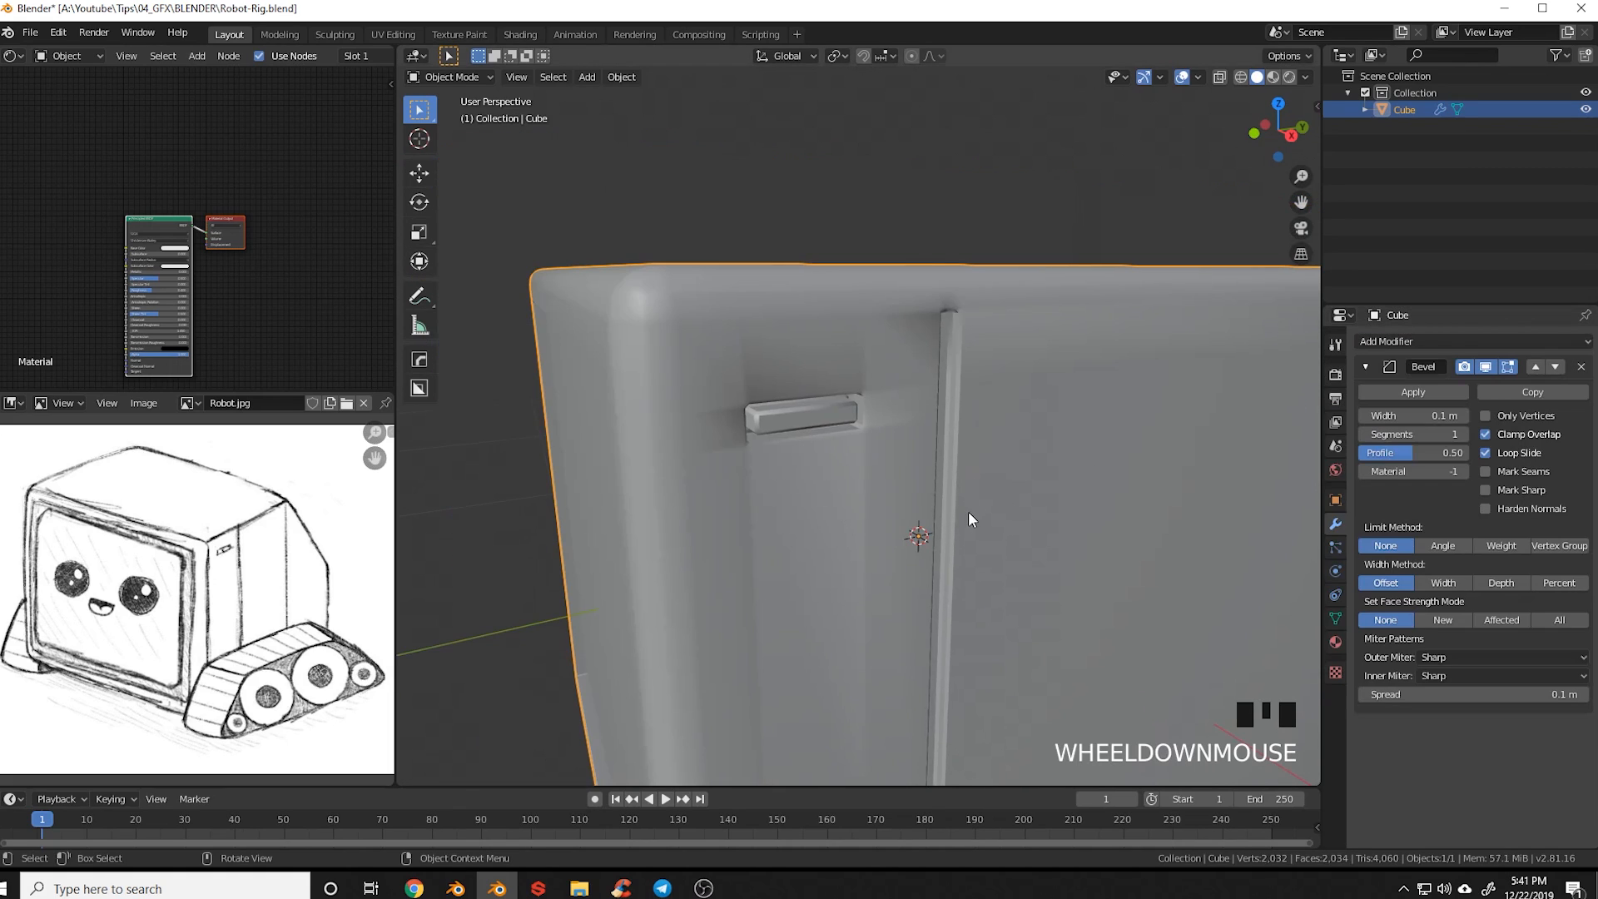
mouse_move(870, 503)
middle_mouse_down("shift")
mouse_move(797, 473)
mouse_move(880, 500)
middle_mouse_up("shift")
scroll(881, 506, "down", 2)
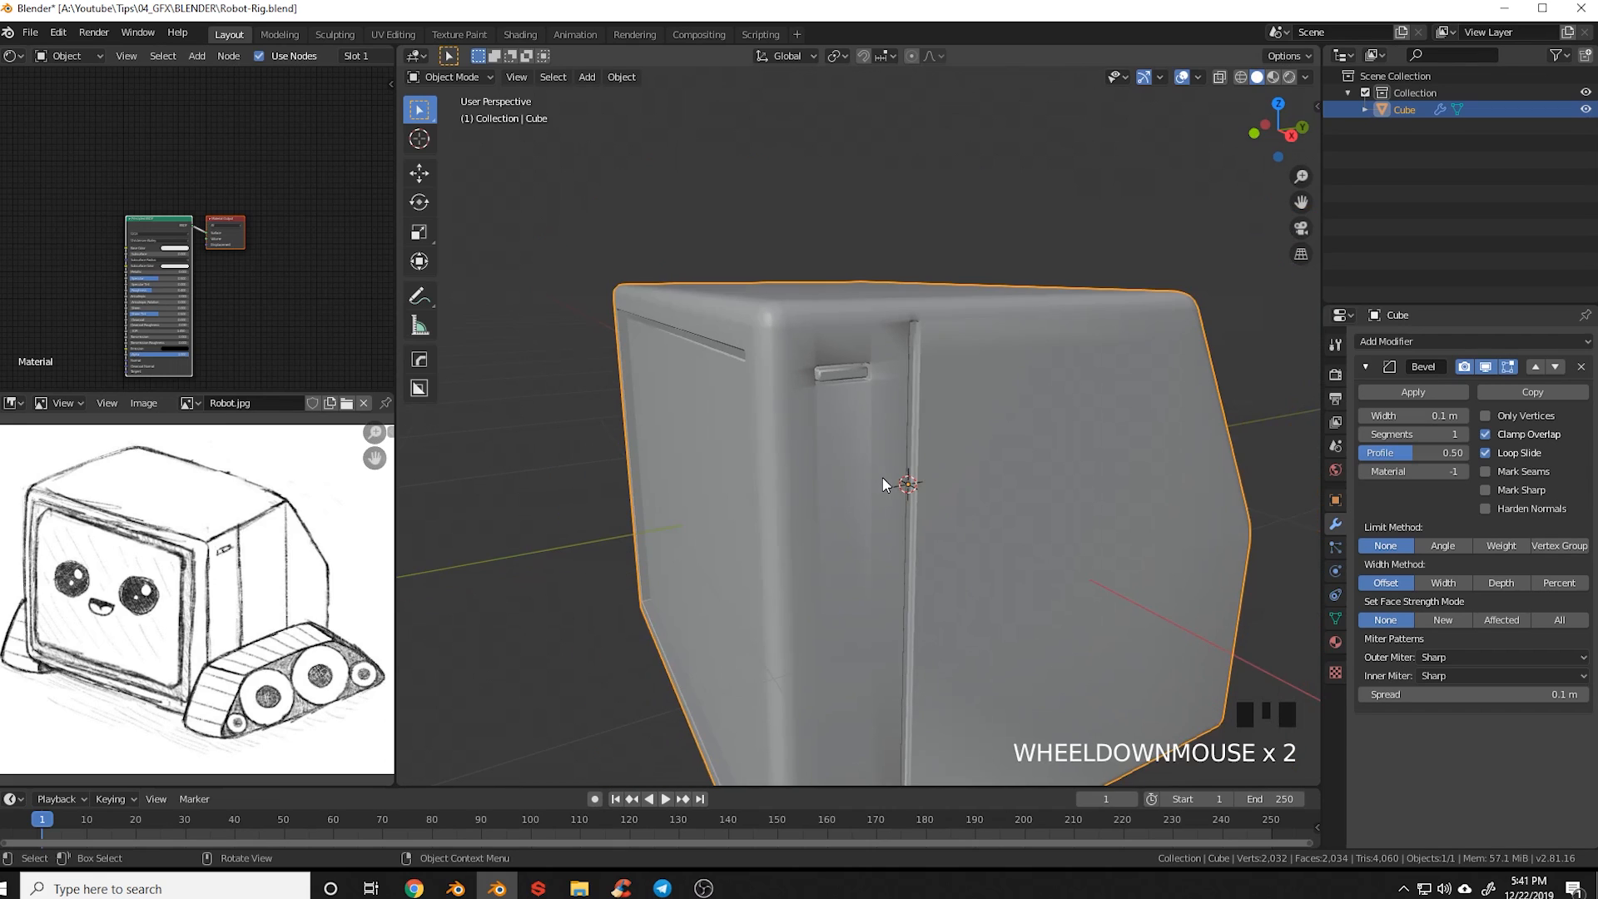
scroll(886, 402, "up", 2)
middle_click_drag(887, 401, 859, 406, "shift")
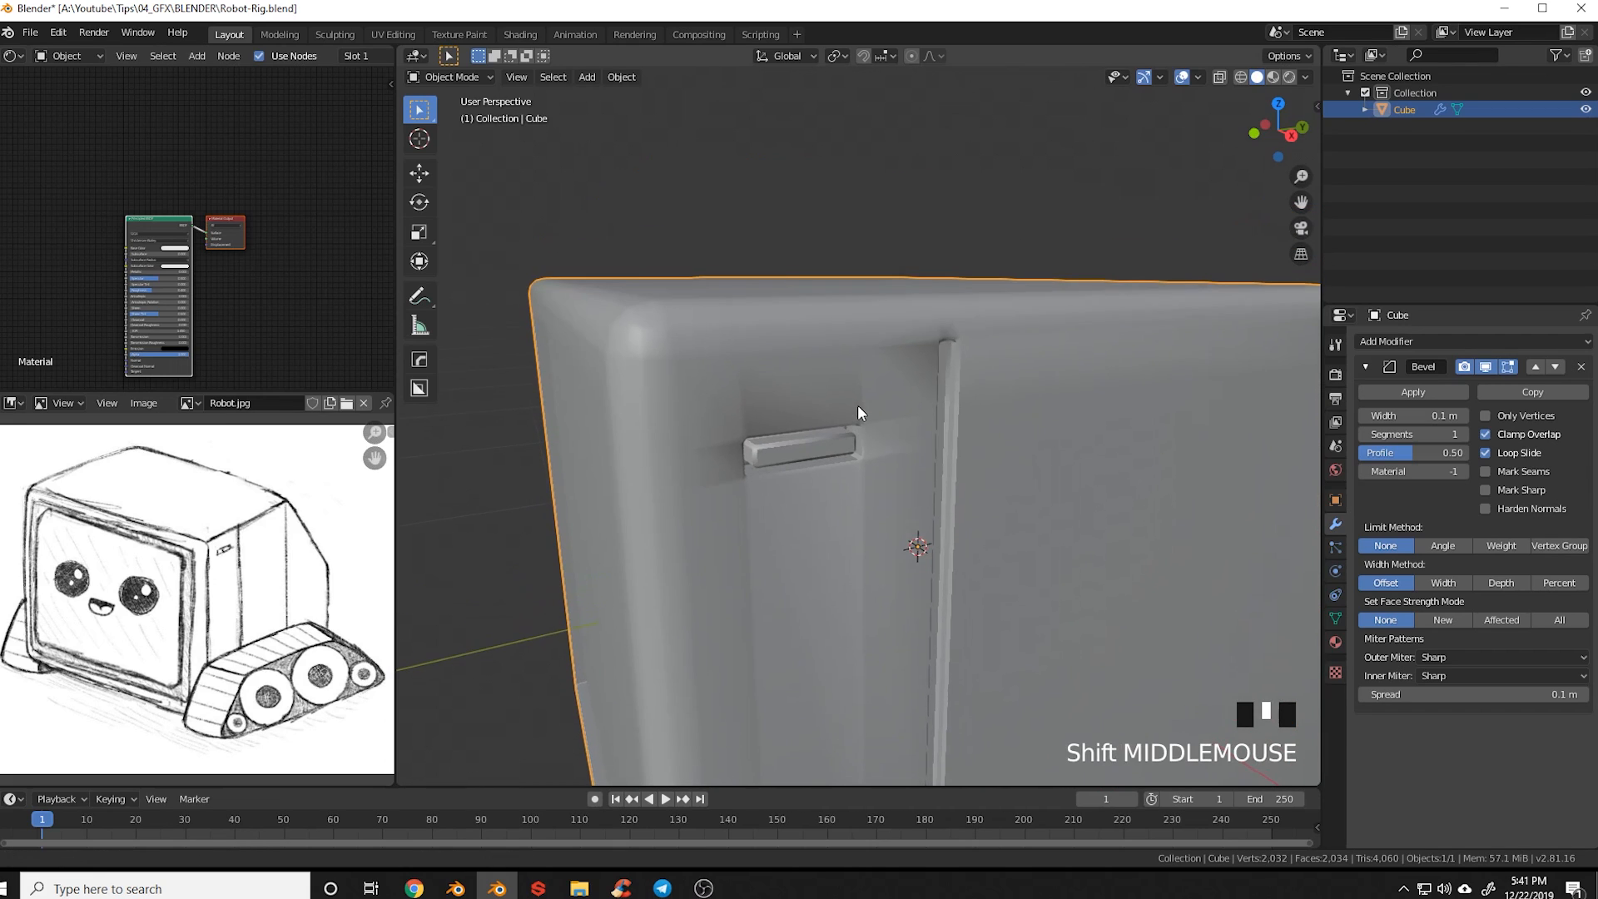
scroll(919, 447, "up", 1)
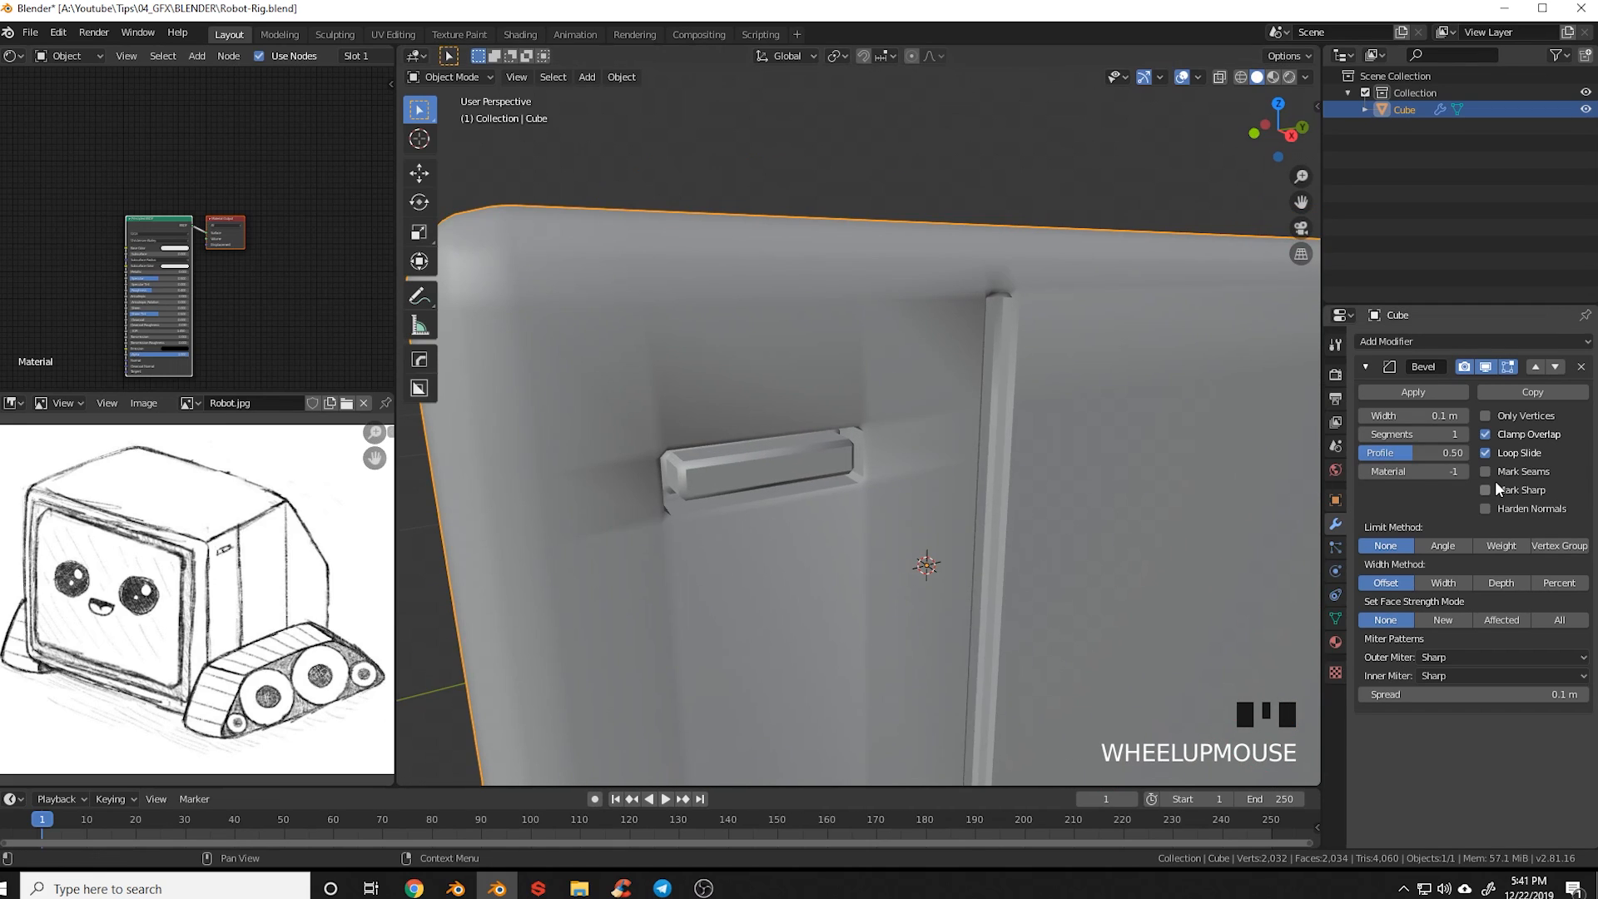
left_click(1466, 434)
left_click(1467, 434)
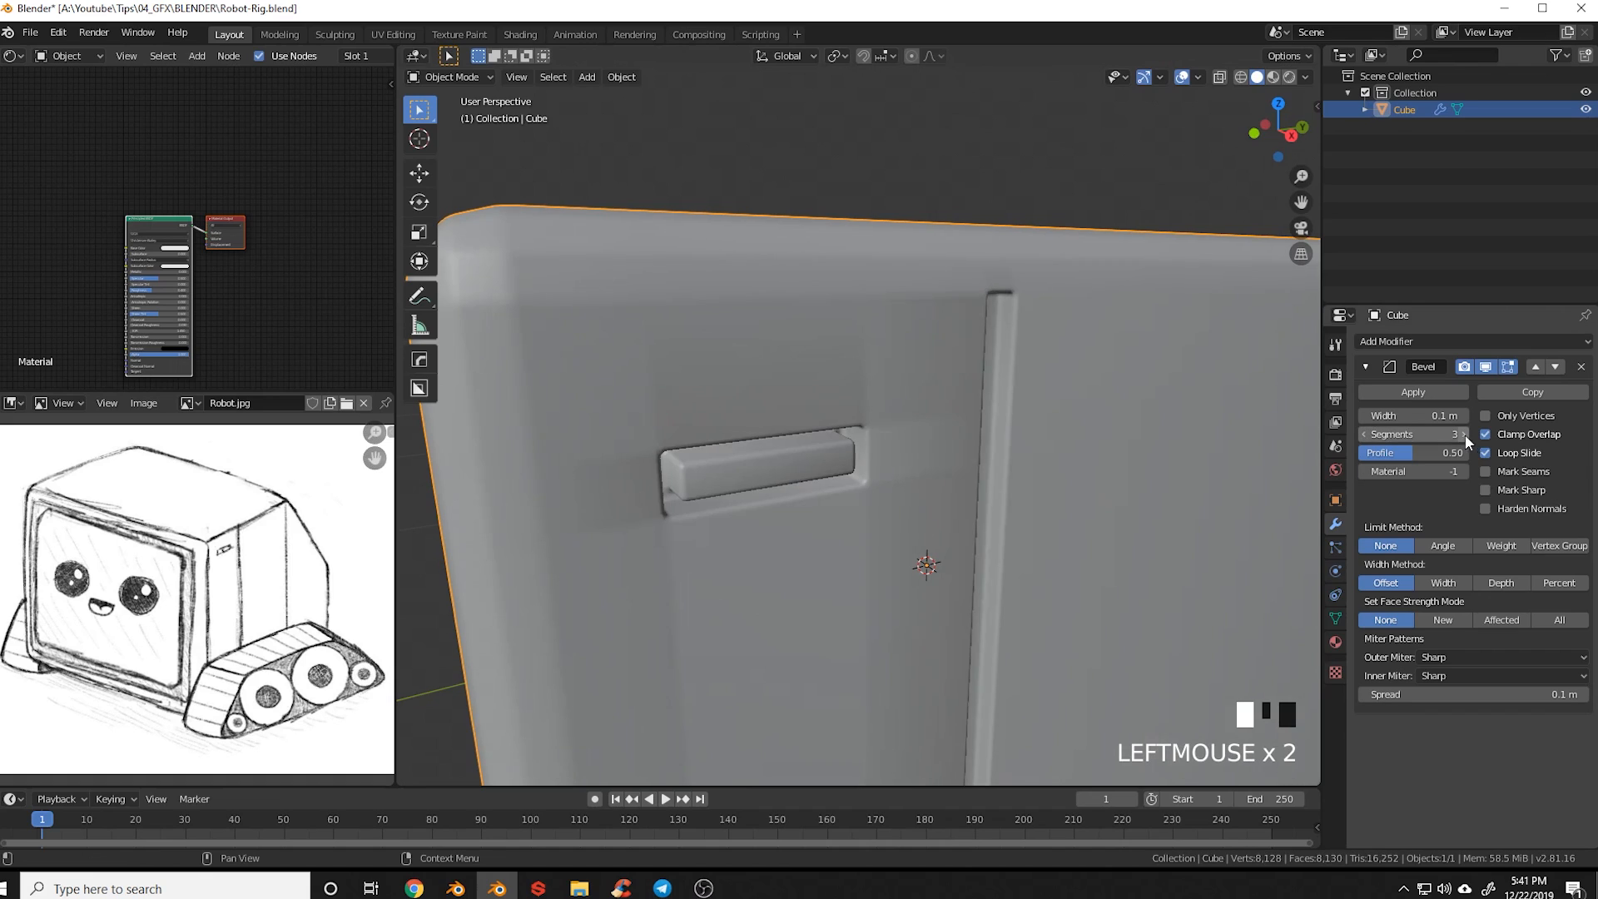
Enable Harden Normals on the Bevel modifier and check the mesh's Auto Smooth settings
middle_click_drag(1160, 422, 941, 478, "shift")
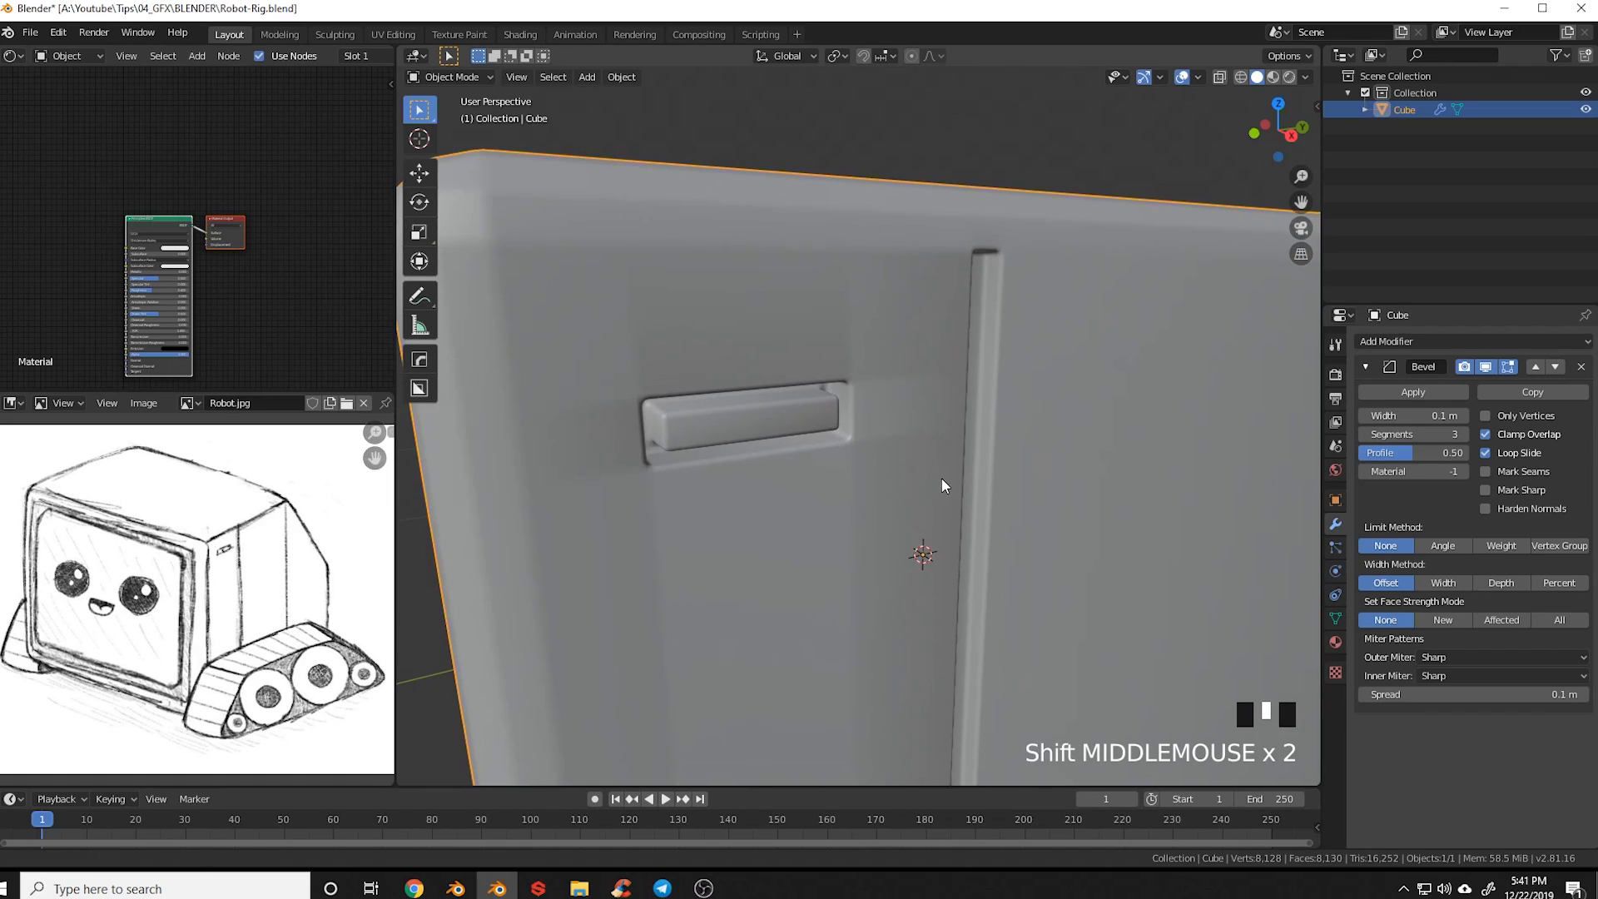
left_click(1486, 507)
left_click(1332, 618)
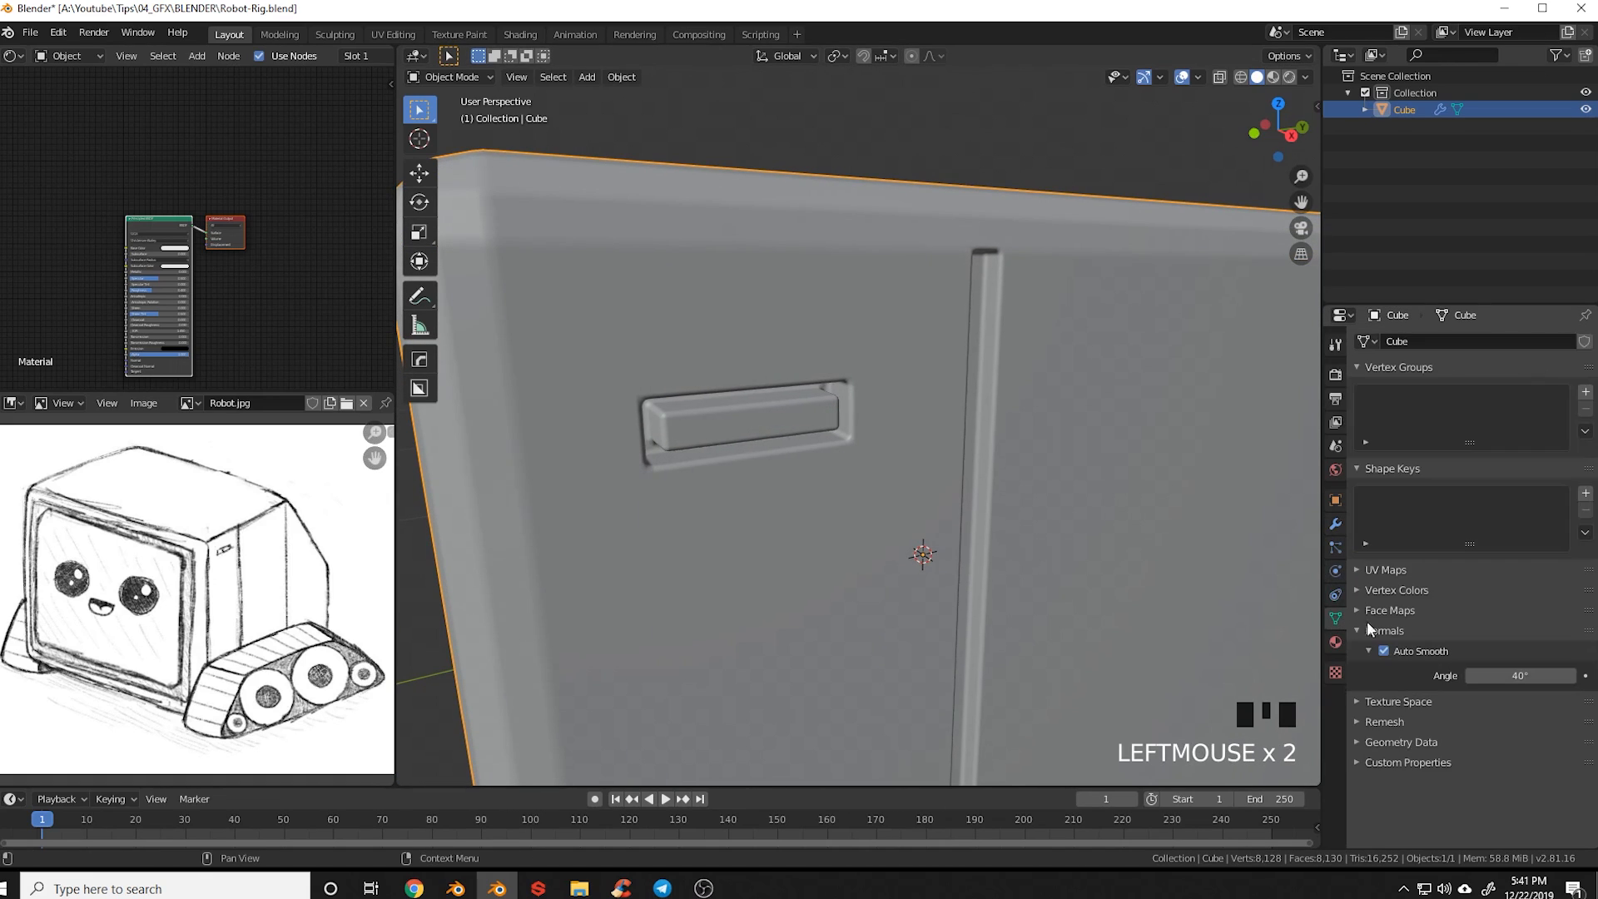
middle_click_drag(1144, 536, 1019, 448, "shift")
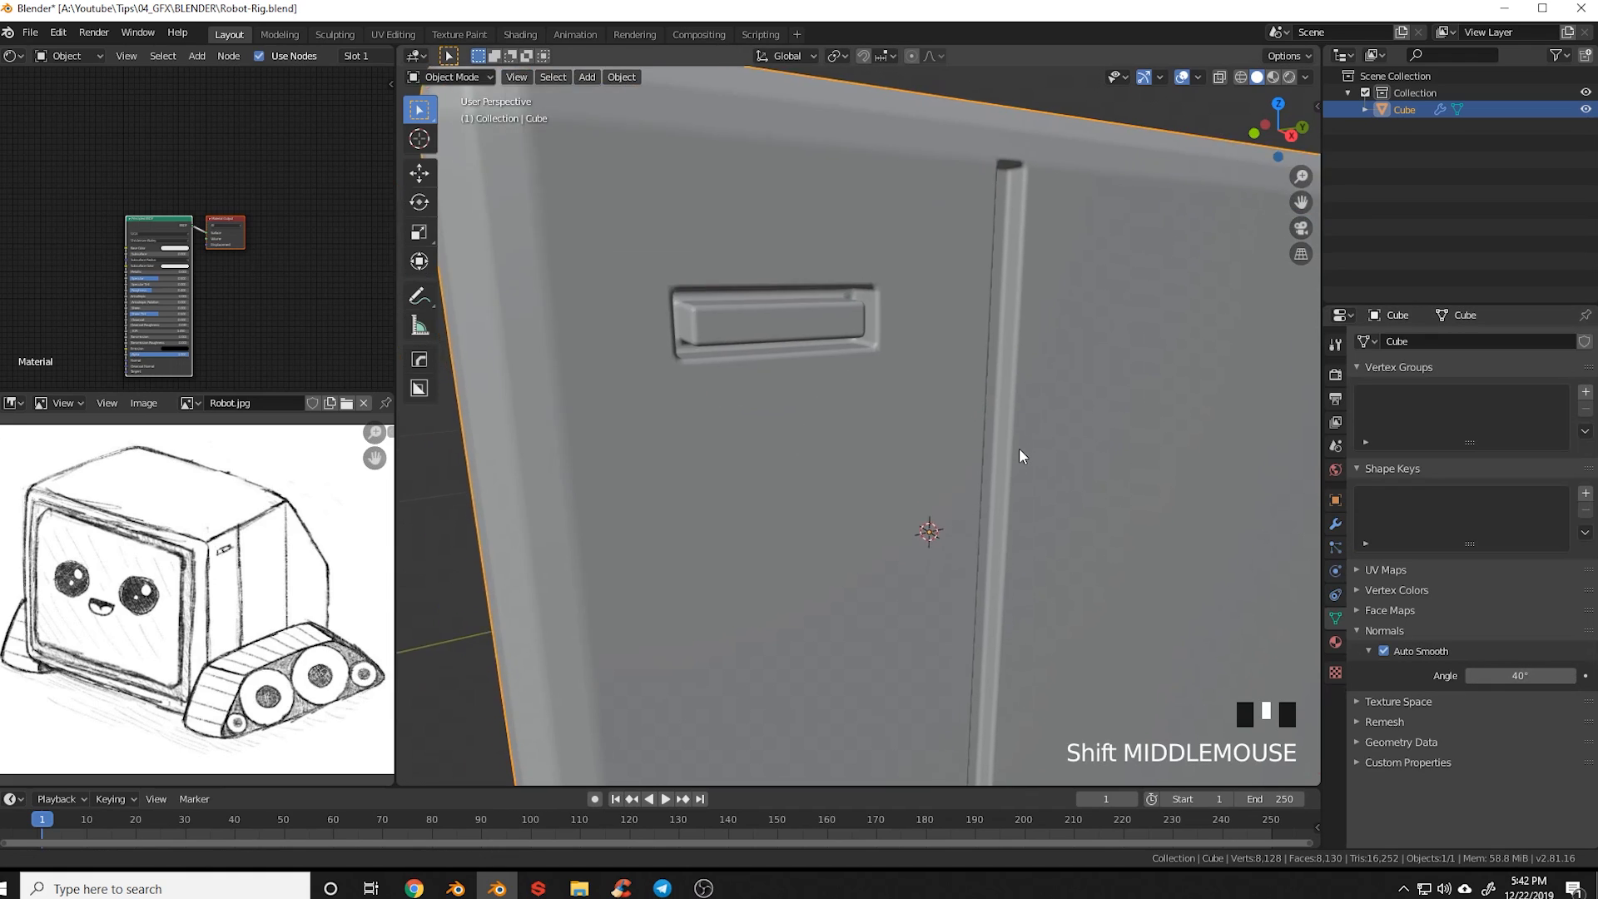
Examine the bevel shading around the slot and the vertical groove on the body's side
scroll(866, 472, "up", 2)
middle_click_drag(882, 476, 847, 501)
scroll(742, 502, "down", 2)
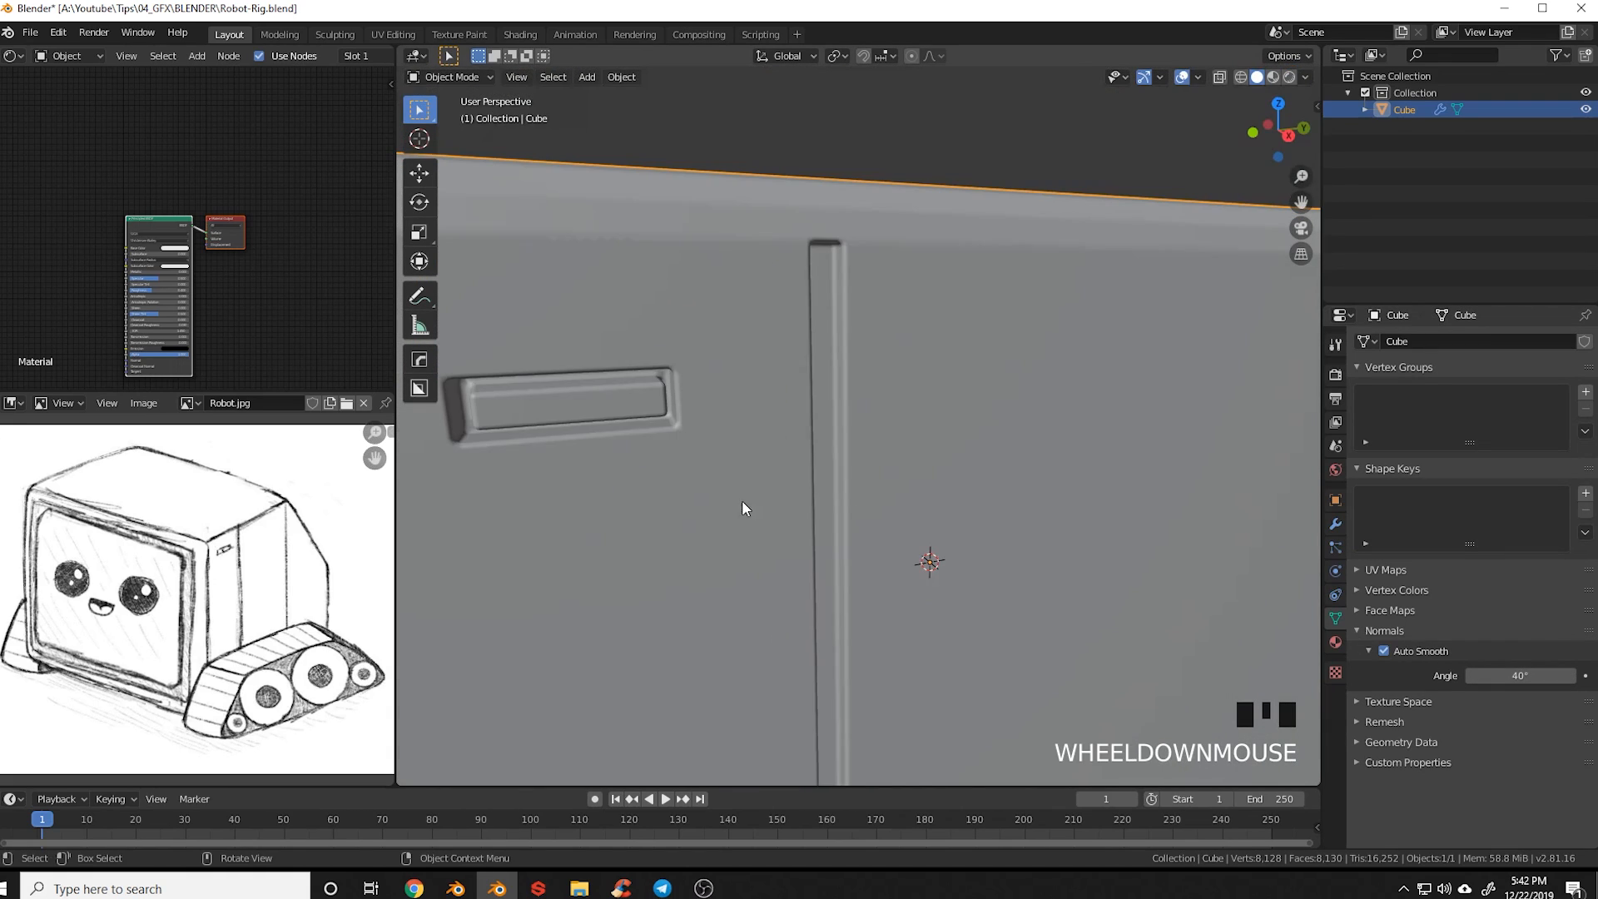
middle_click_drag(745, 566, 856, 397, "shift")
scroll(981, 481, "down", 2)
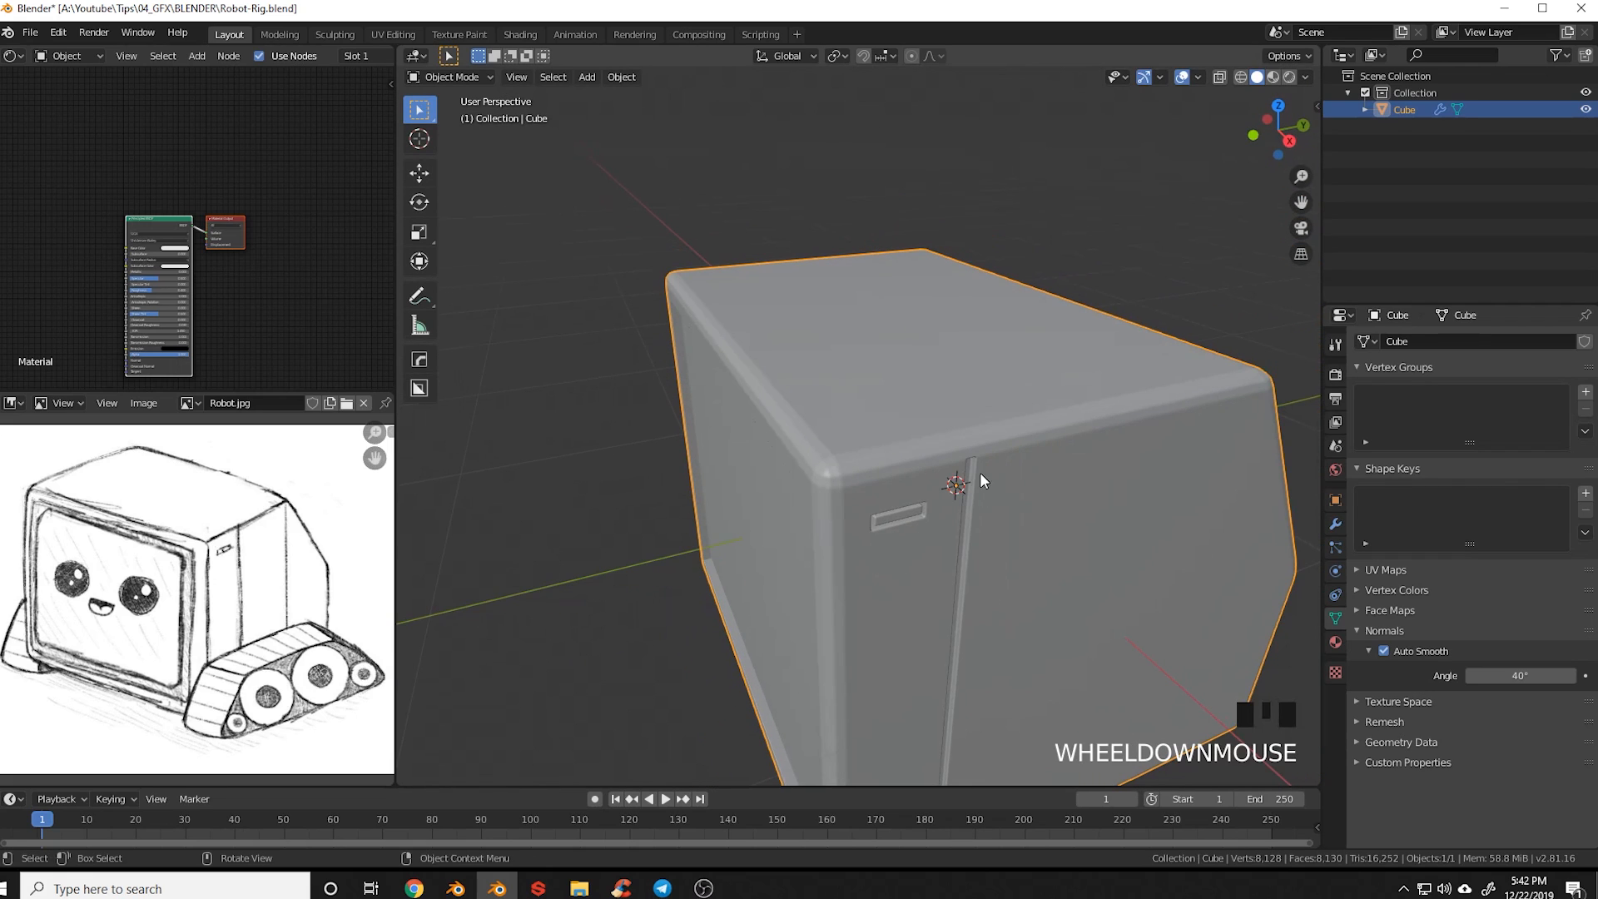
scroll(876, 457, "up", 2)
middle_click_drag(961, 561, 914, 492, "shift")
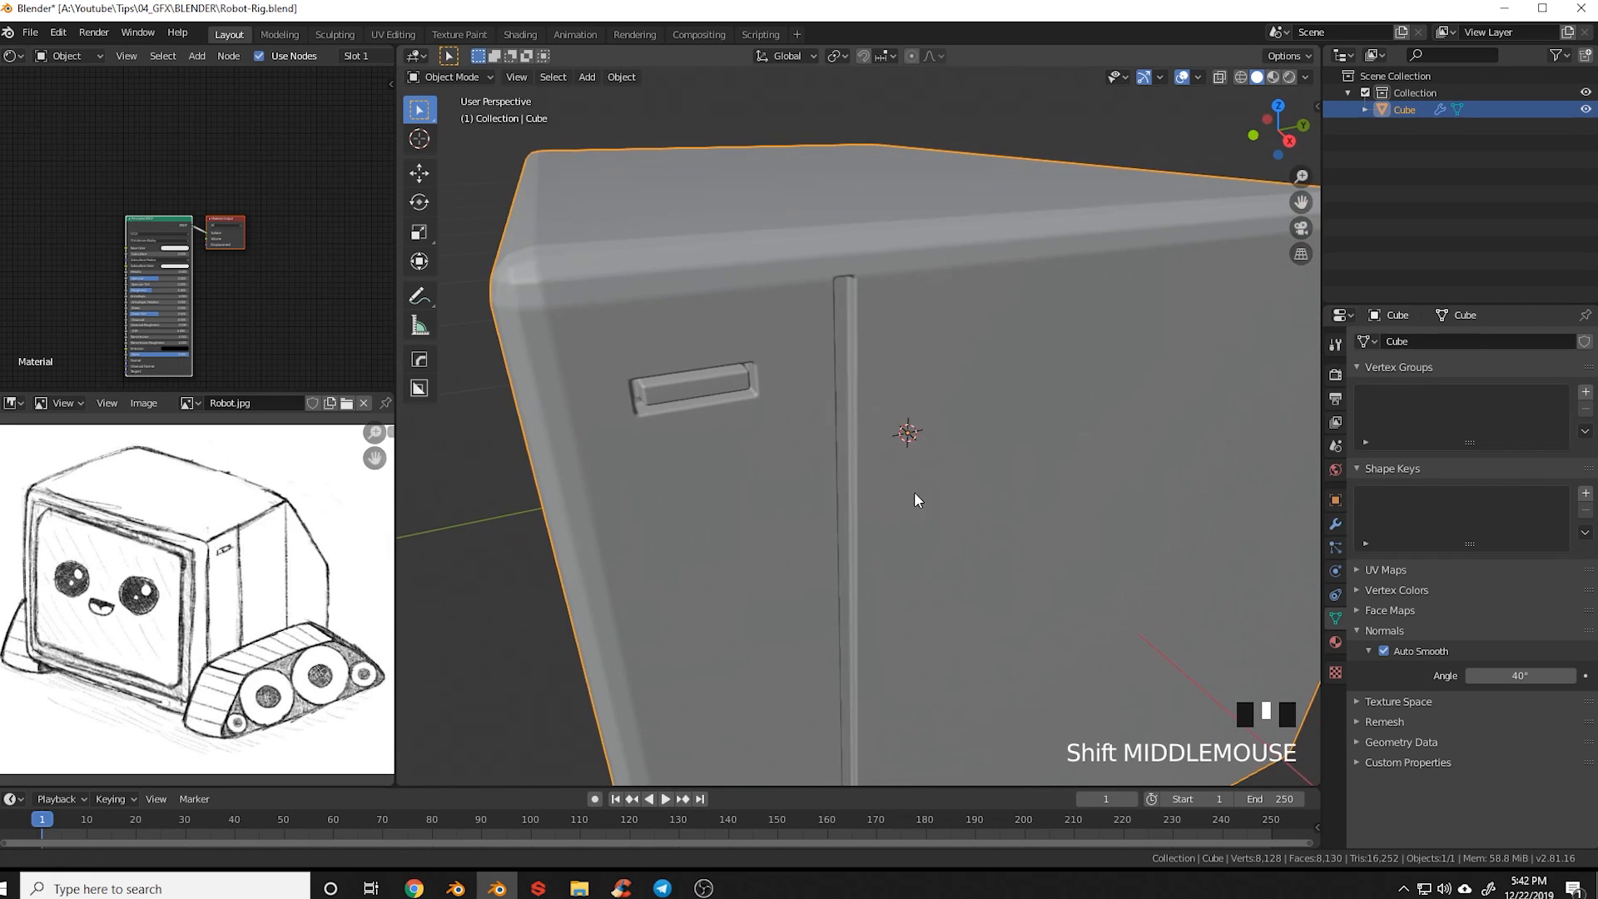
scroll(887, 521, "up", 1)
Switch the body's Bevel modifier limit method to Angle and set the angle to 40°
left_click(1335, 525)
middle_click_drag(636, 515, 853, 482, "shift")
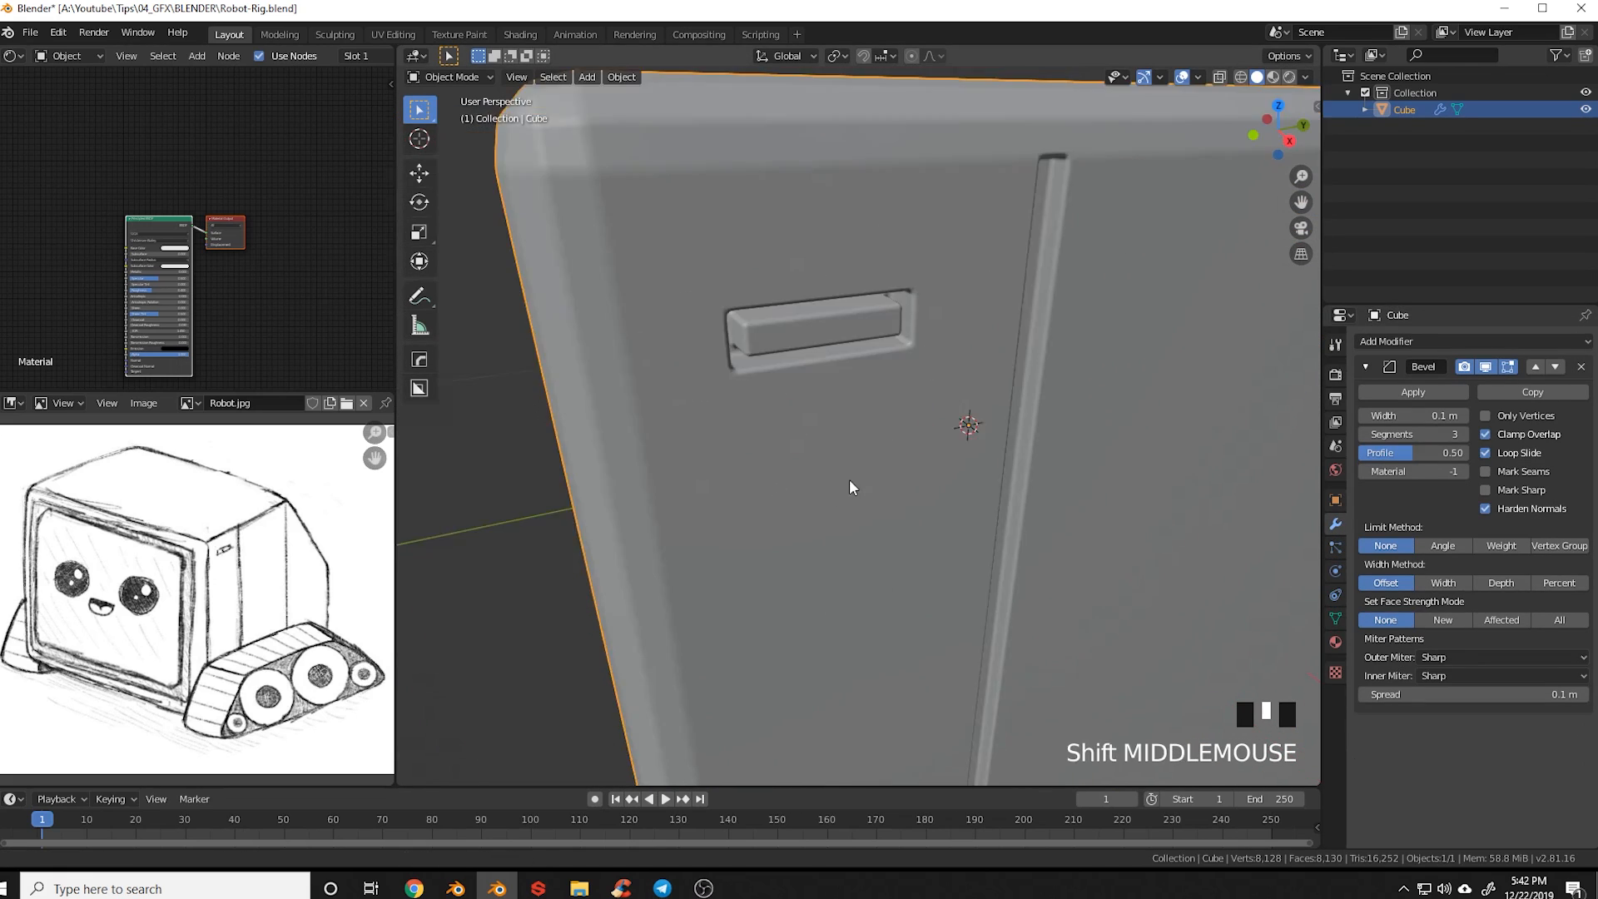
middle_click_drag(777, 546, 865, 484, "shift")
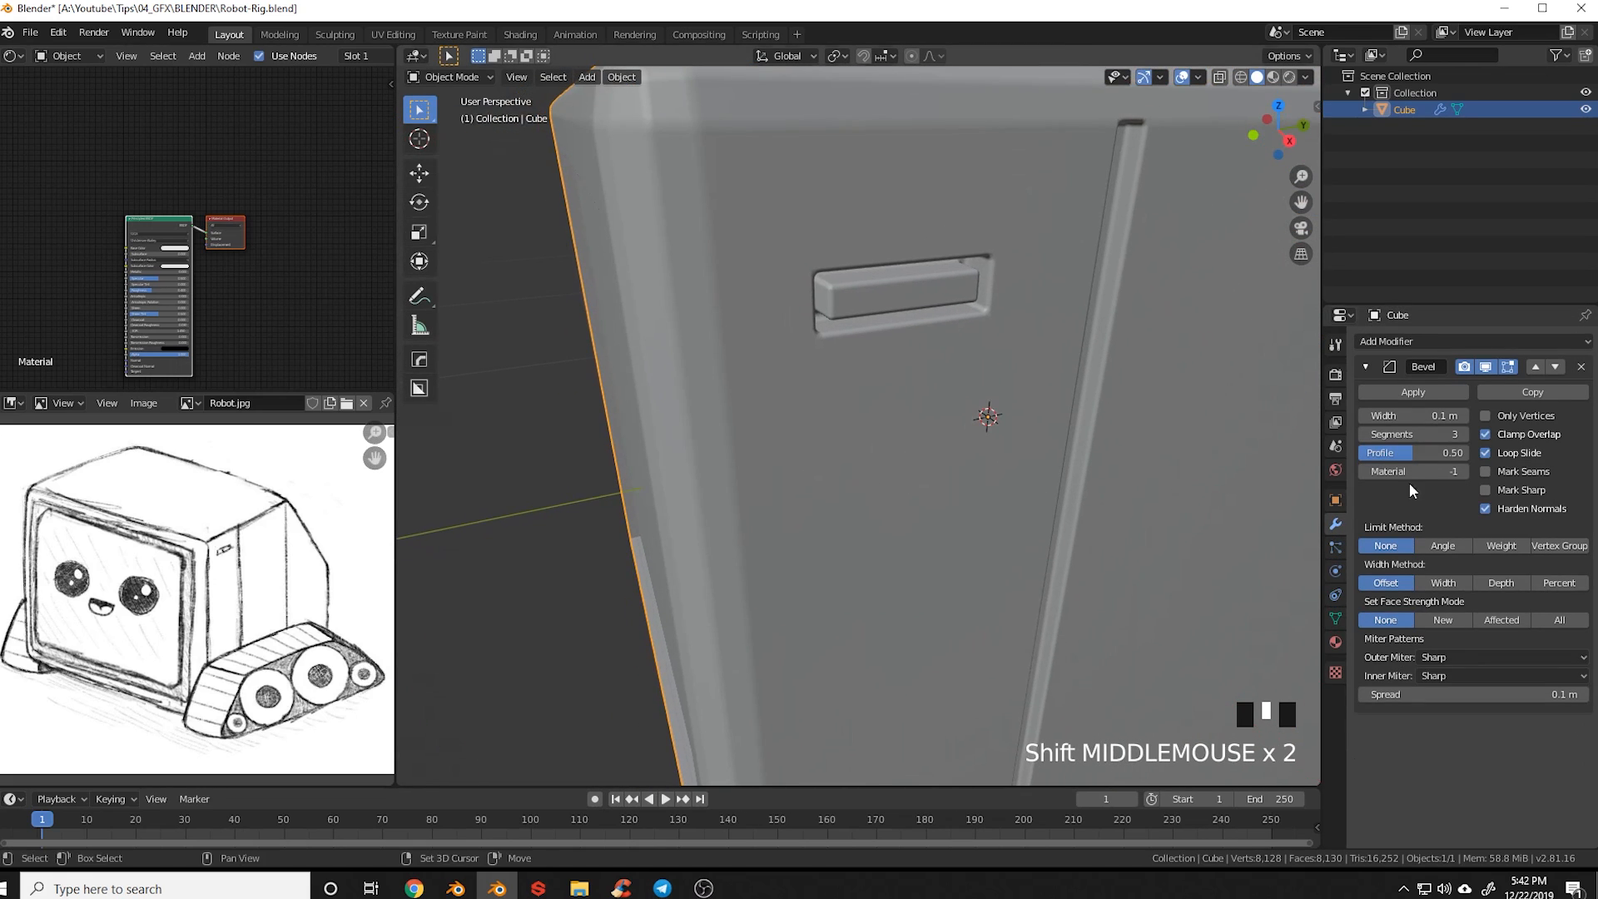
left_click(1440, 545)
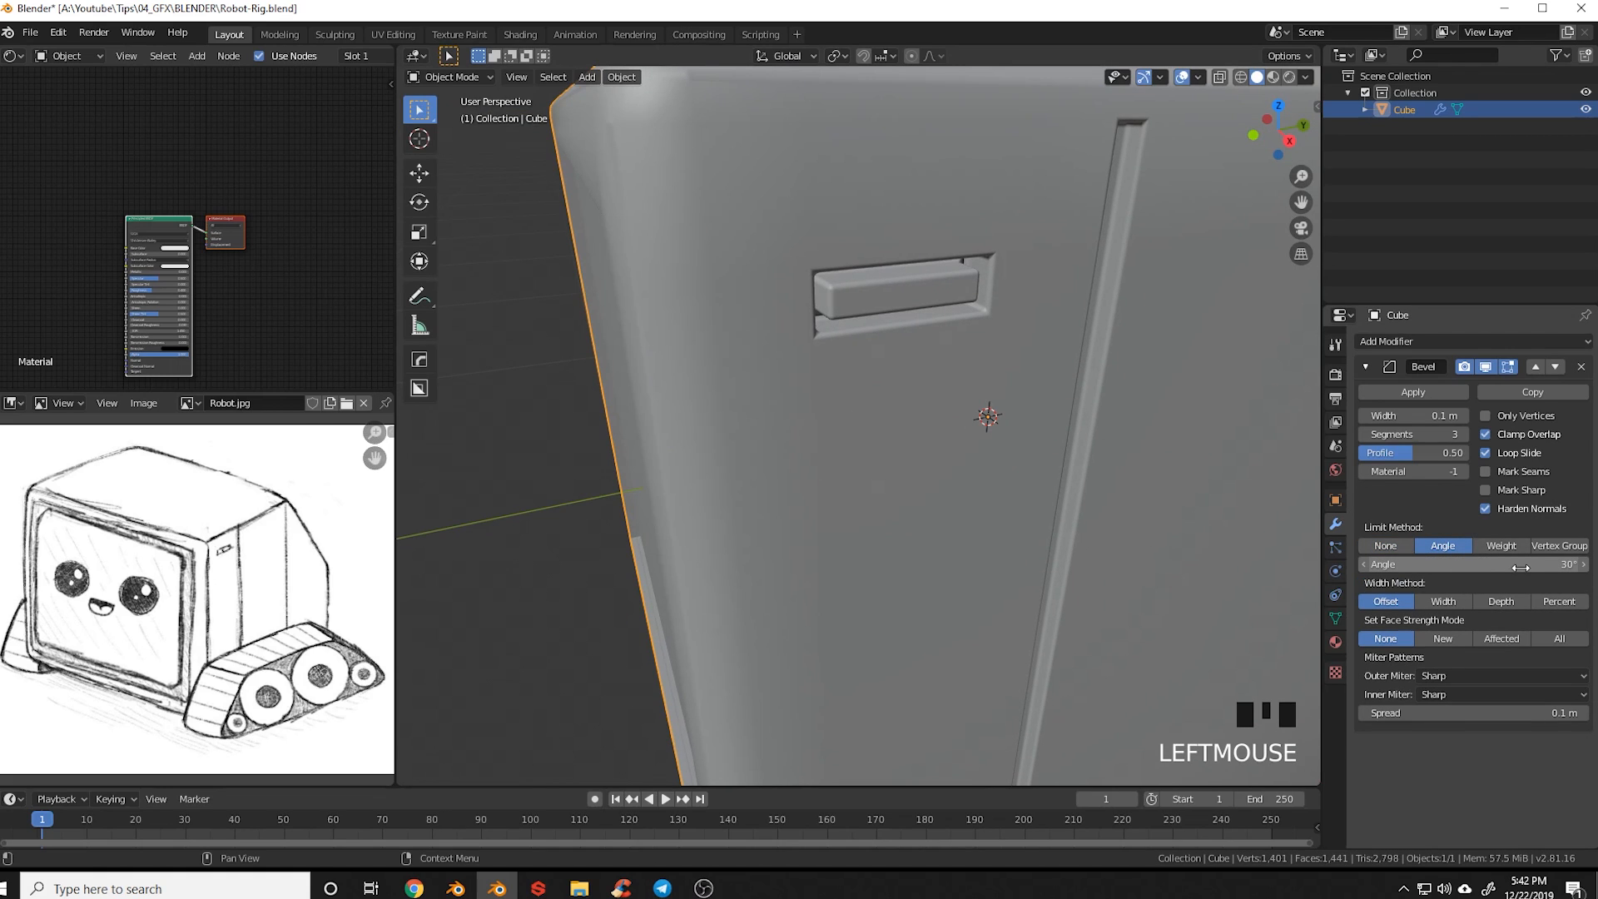
left_click(1448, 564)
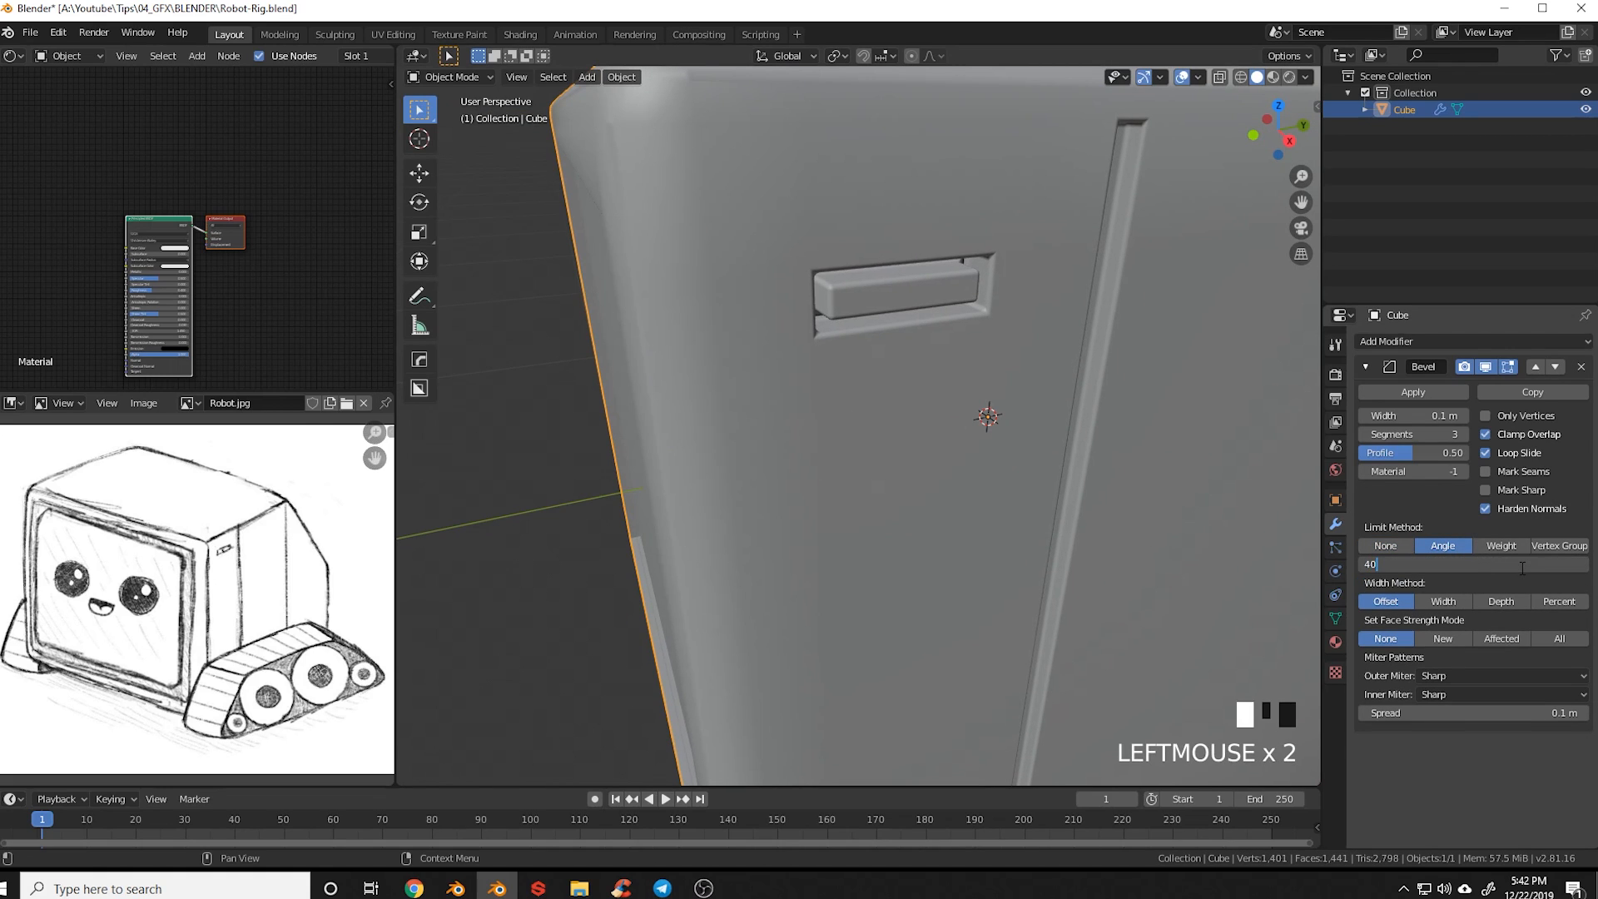
key("Return")
Inspect the angle-limited bevel on the body's corners, slot and groove from close up and from further away
scroll(907, 335, "down", 2)
middle_click_drag(907, 334, 949, 367)
scroll(1047, 378, "up", 2)
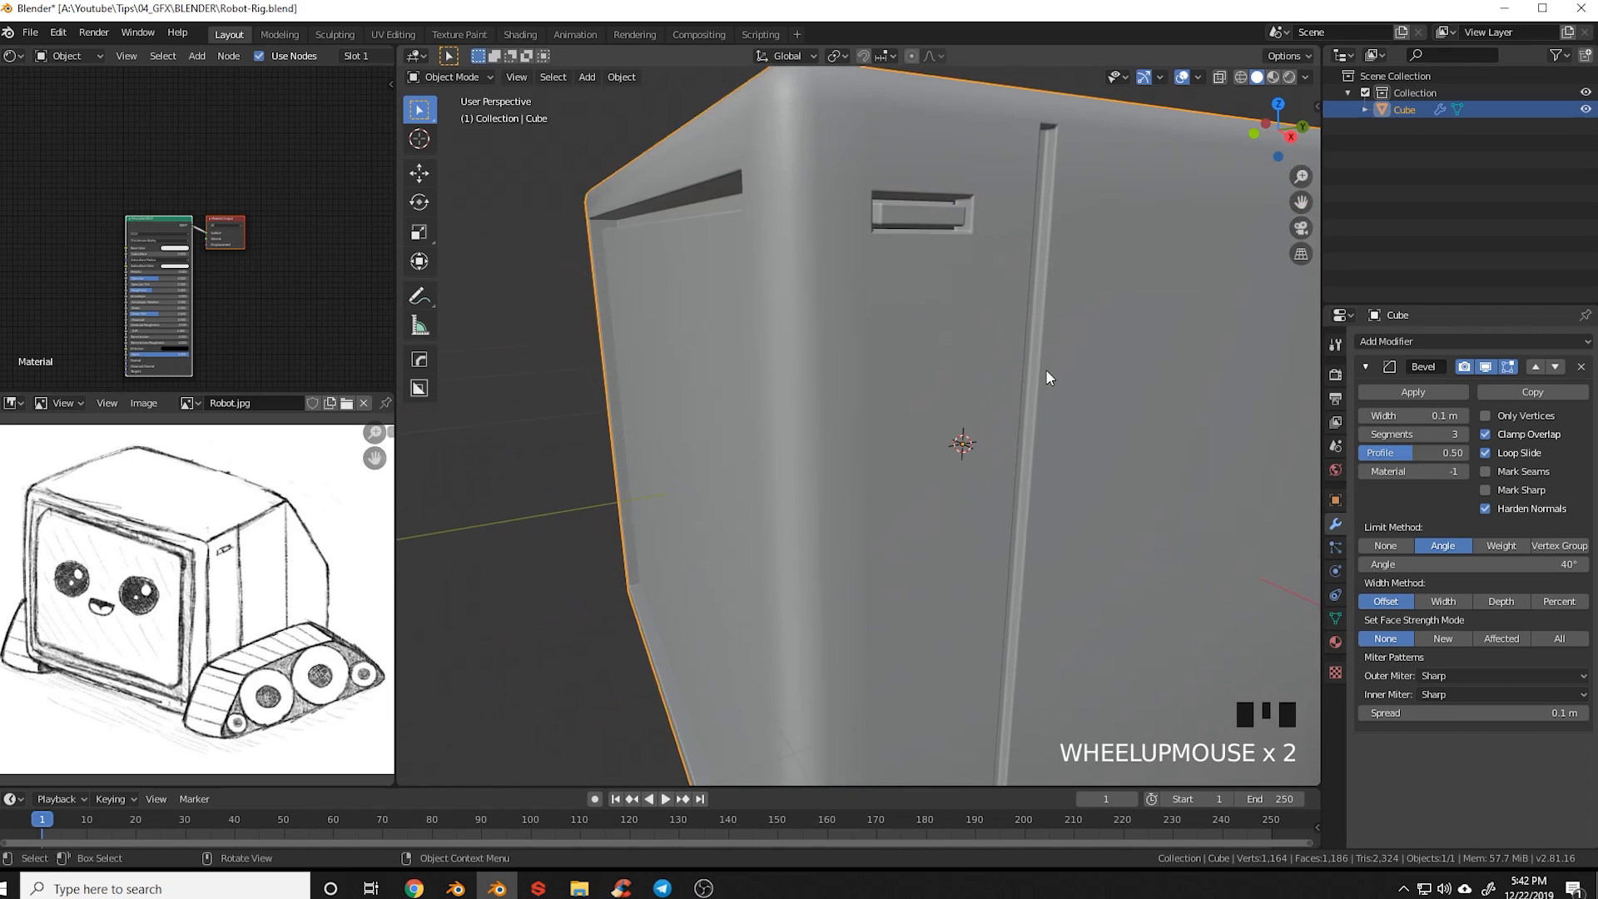
middle_click_drag(1047, 377, 1057, 392, "shift")
scroll(981, 451, "up", 2)
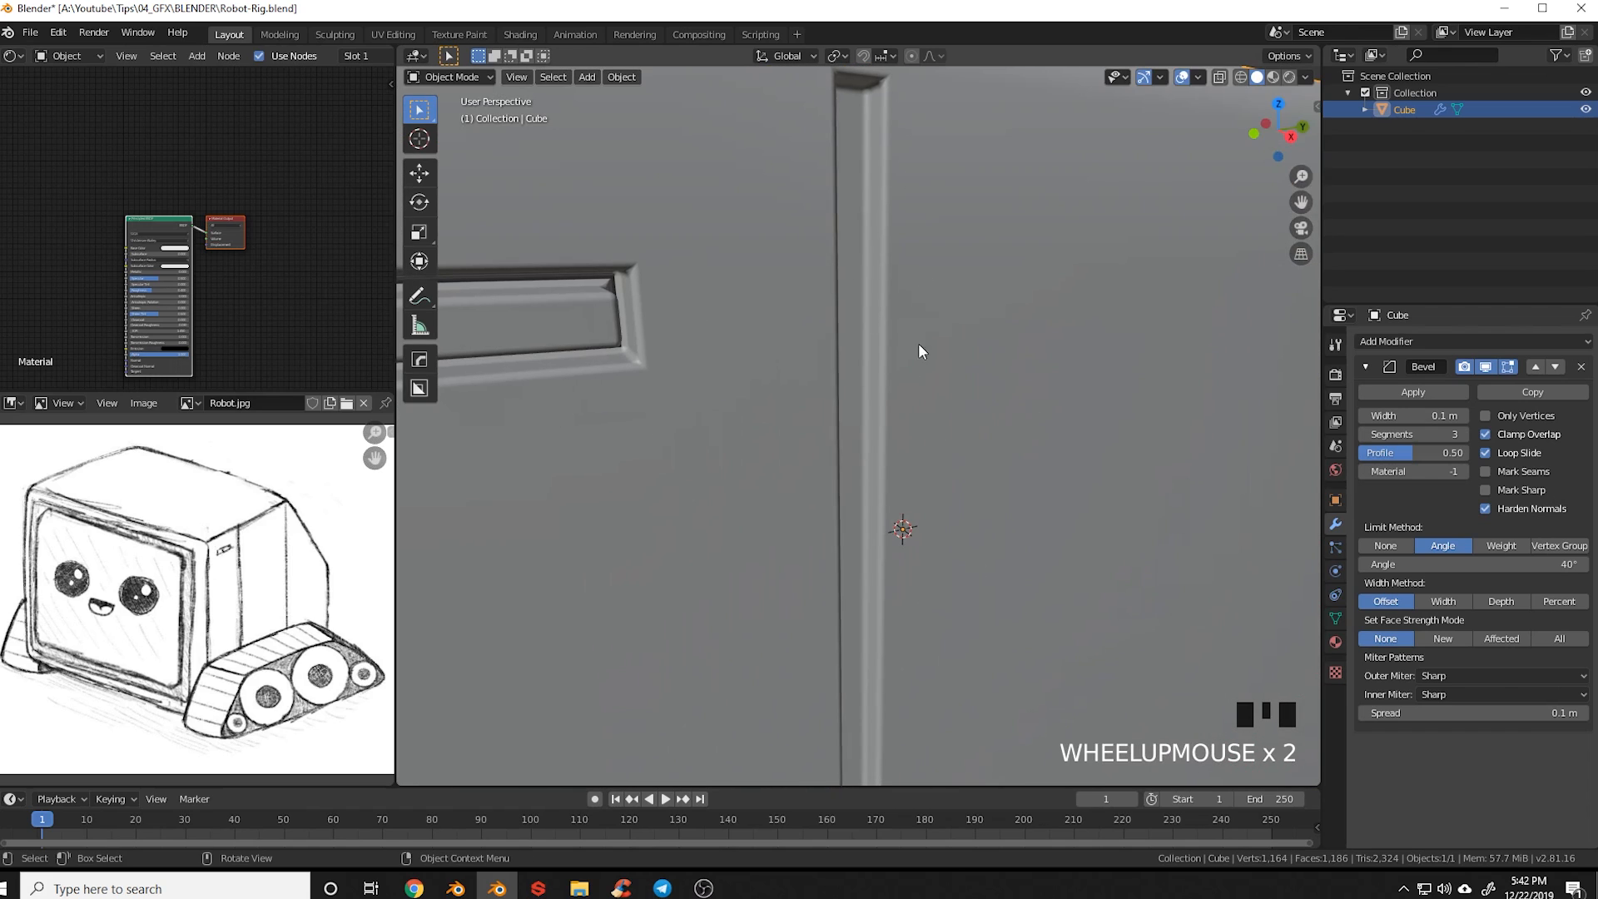
scroll(919, 350, "down", 4)
middle_click_drag(947, 484, 921, 235, "shift")
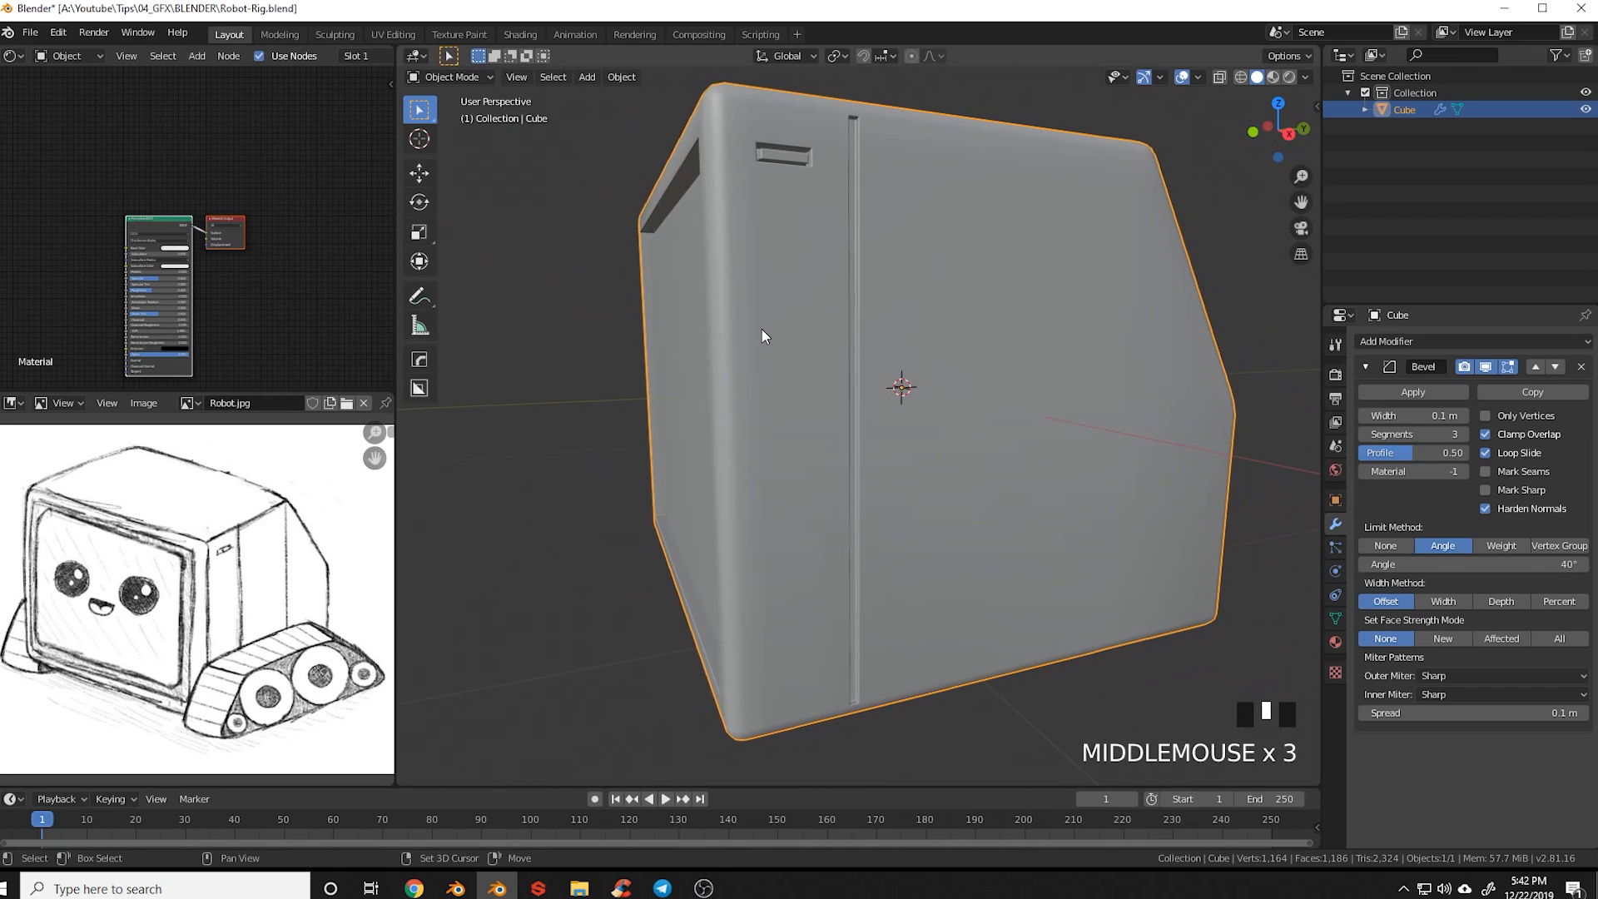
middle_click_drag(762, 330, 892, 438, "shift")
scroll(866, 458, "down", 1)
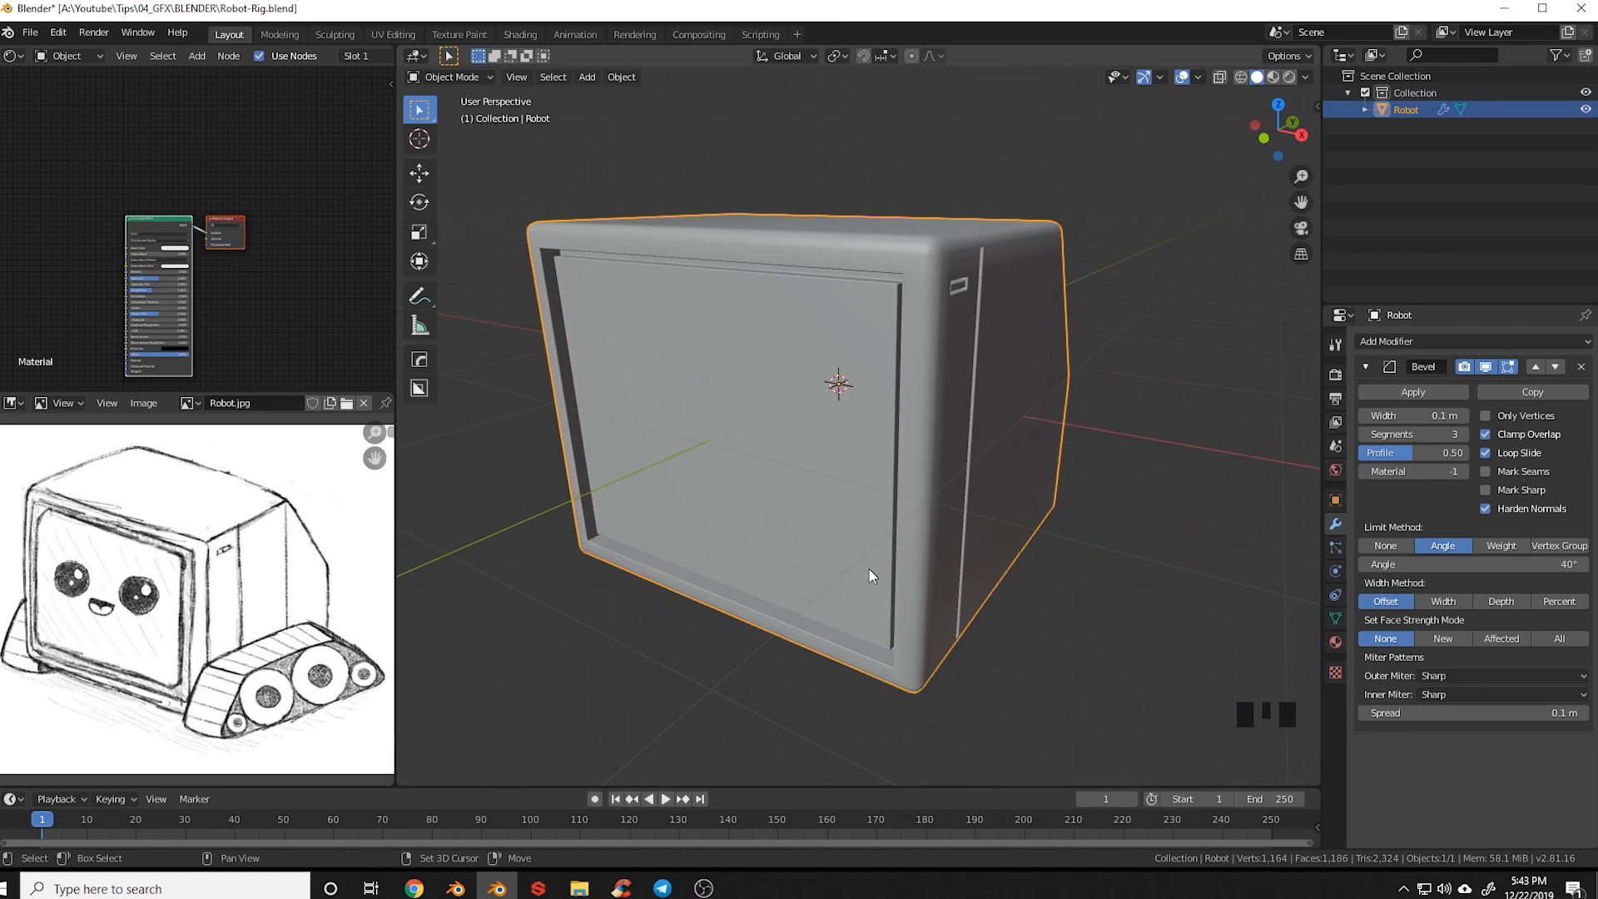
In Edit Mode with face selection, circle-select all the faces of the recessed front screen panel
middle_click_drag(867, 574, 1044, 628, "shift")
key("Tab")
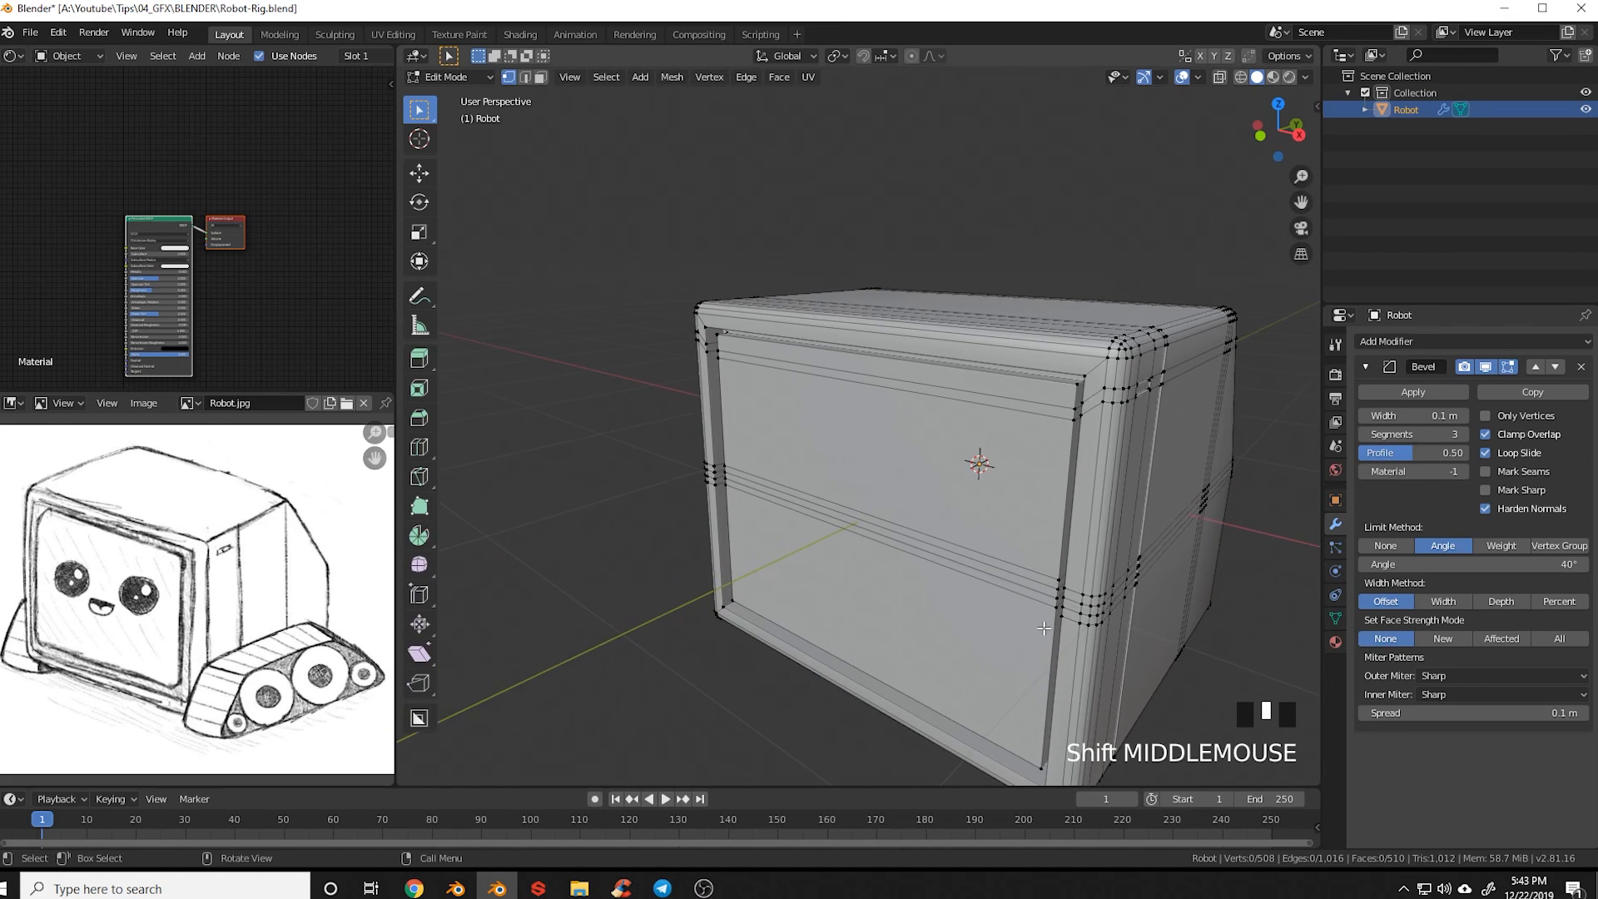
key("3")
middle_click_drag(944, 612, 932, 559, "shift")
key("c")
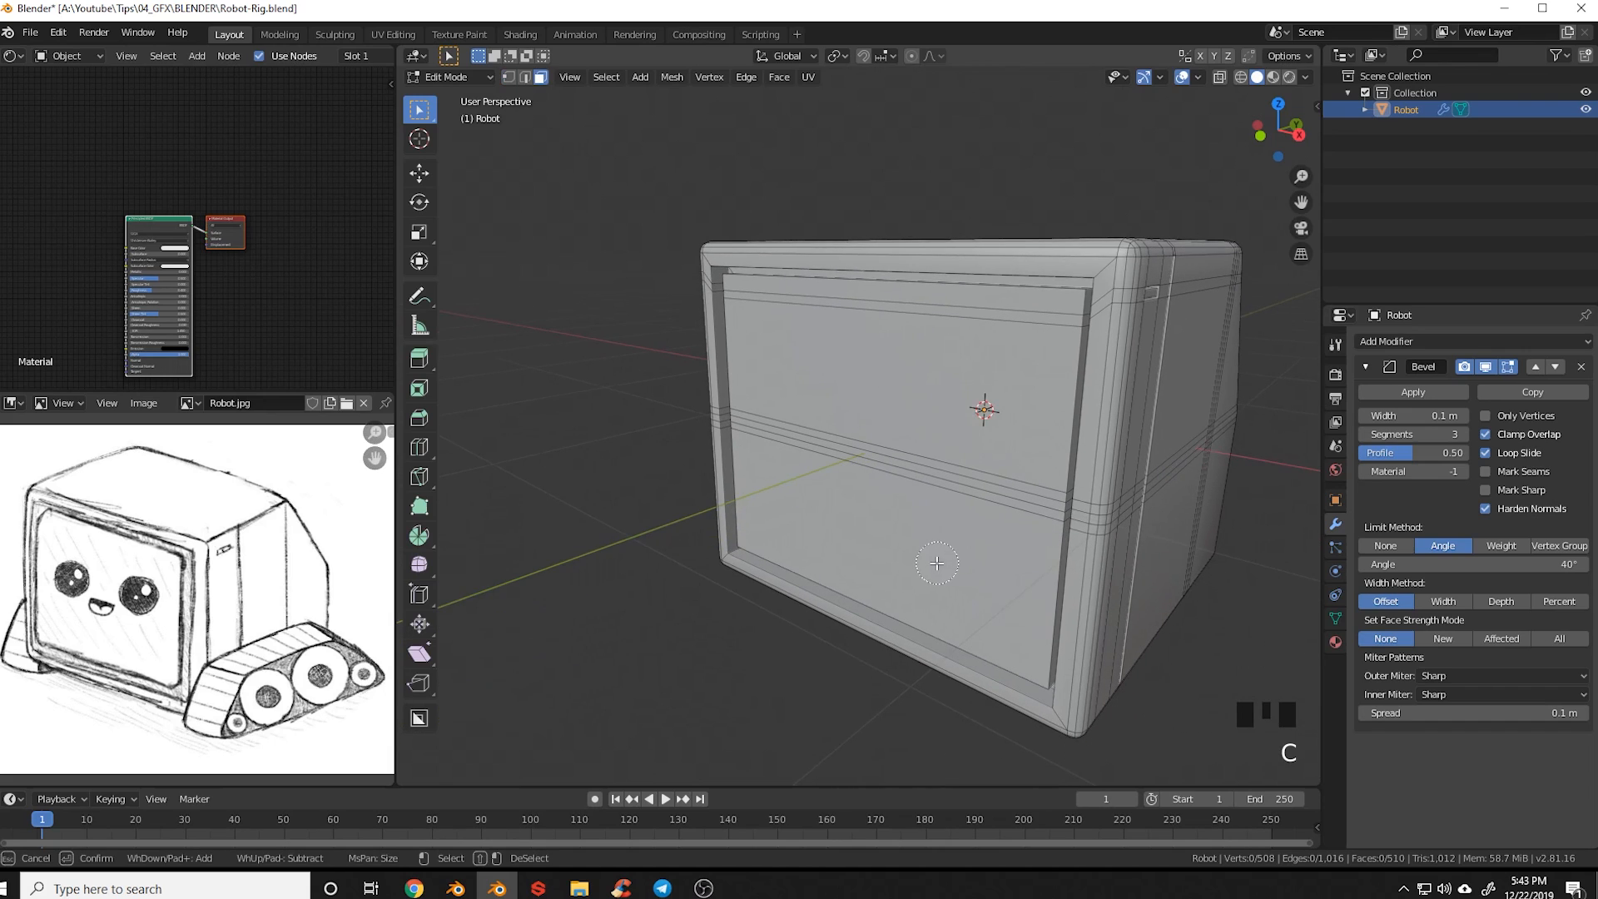
left_click_drag(936, 563, 936, 433)
left_click_drag(953, 357, 963, 322)
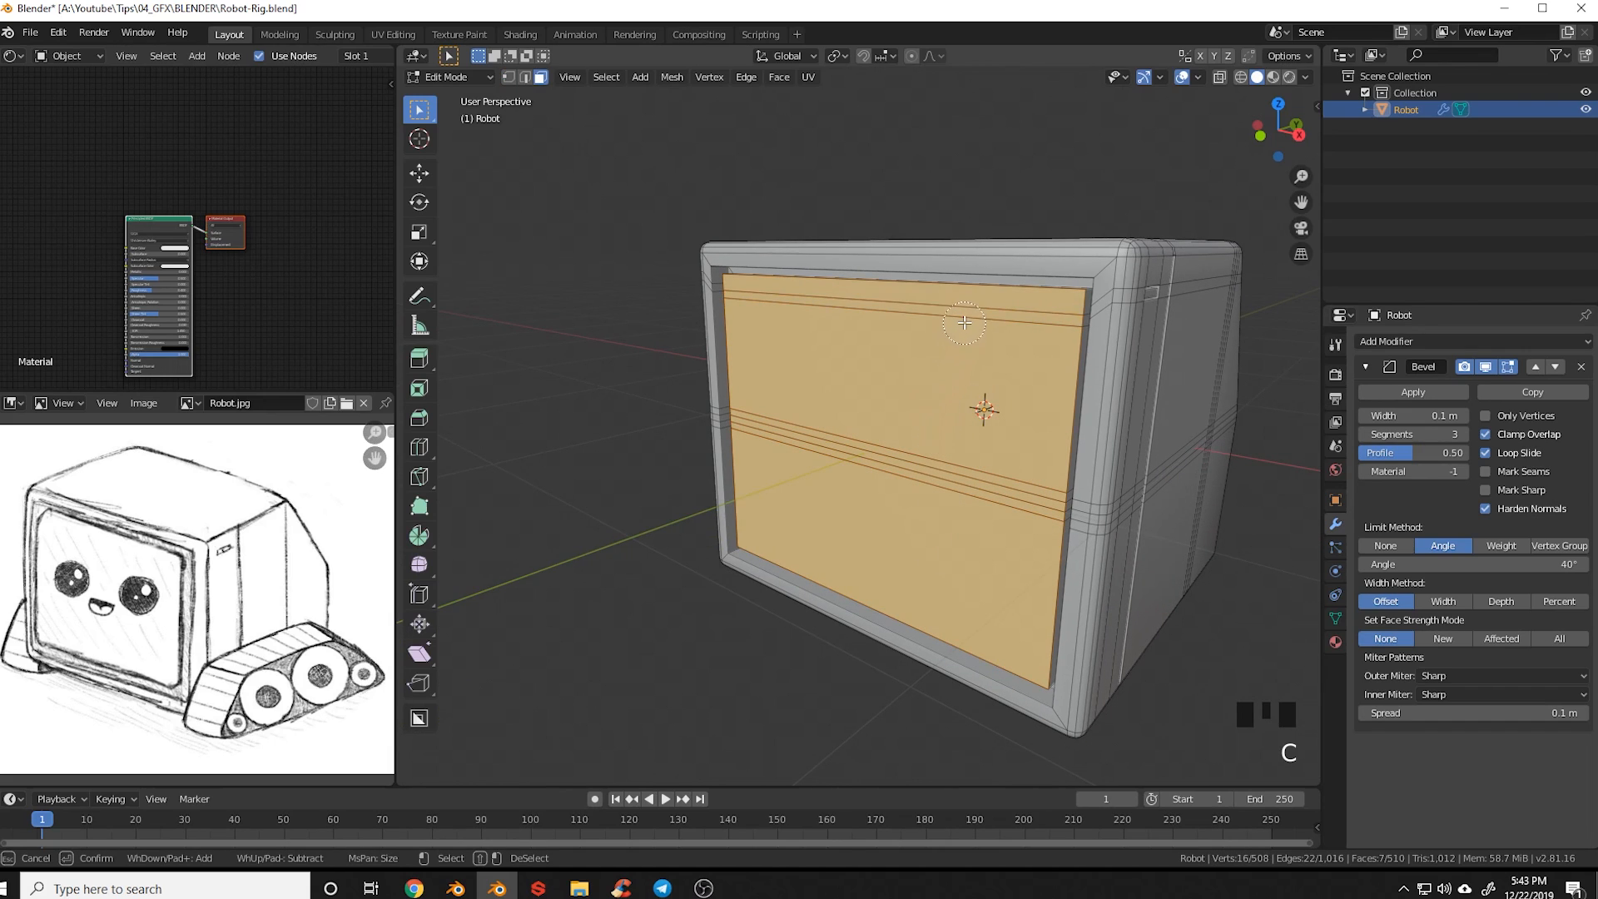
right_click(964, 322)
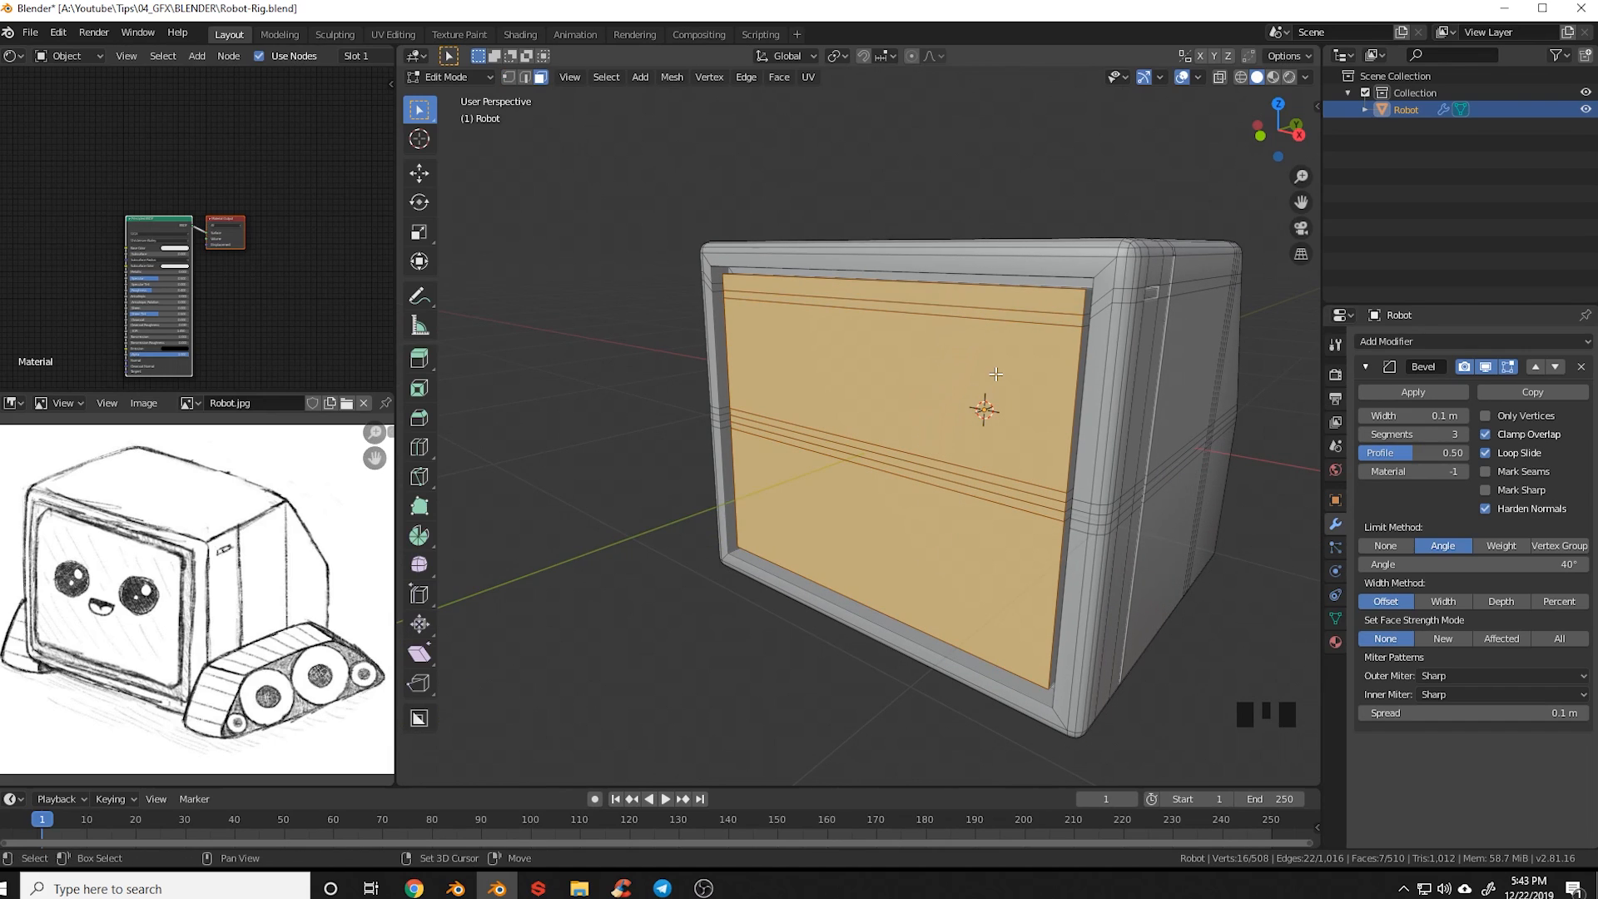
Duplicate the selected screen faces in place, separate the copy into its own object and return to Object Mode
key("shift+d")
right_click(996, 375)
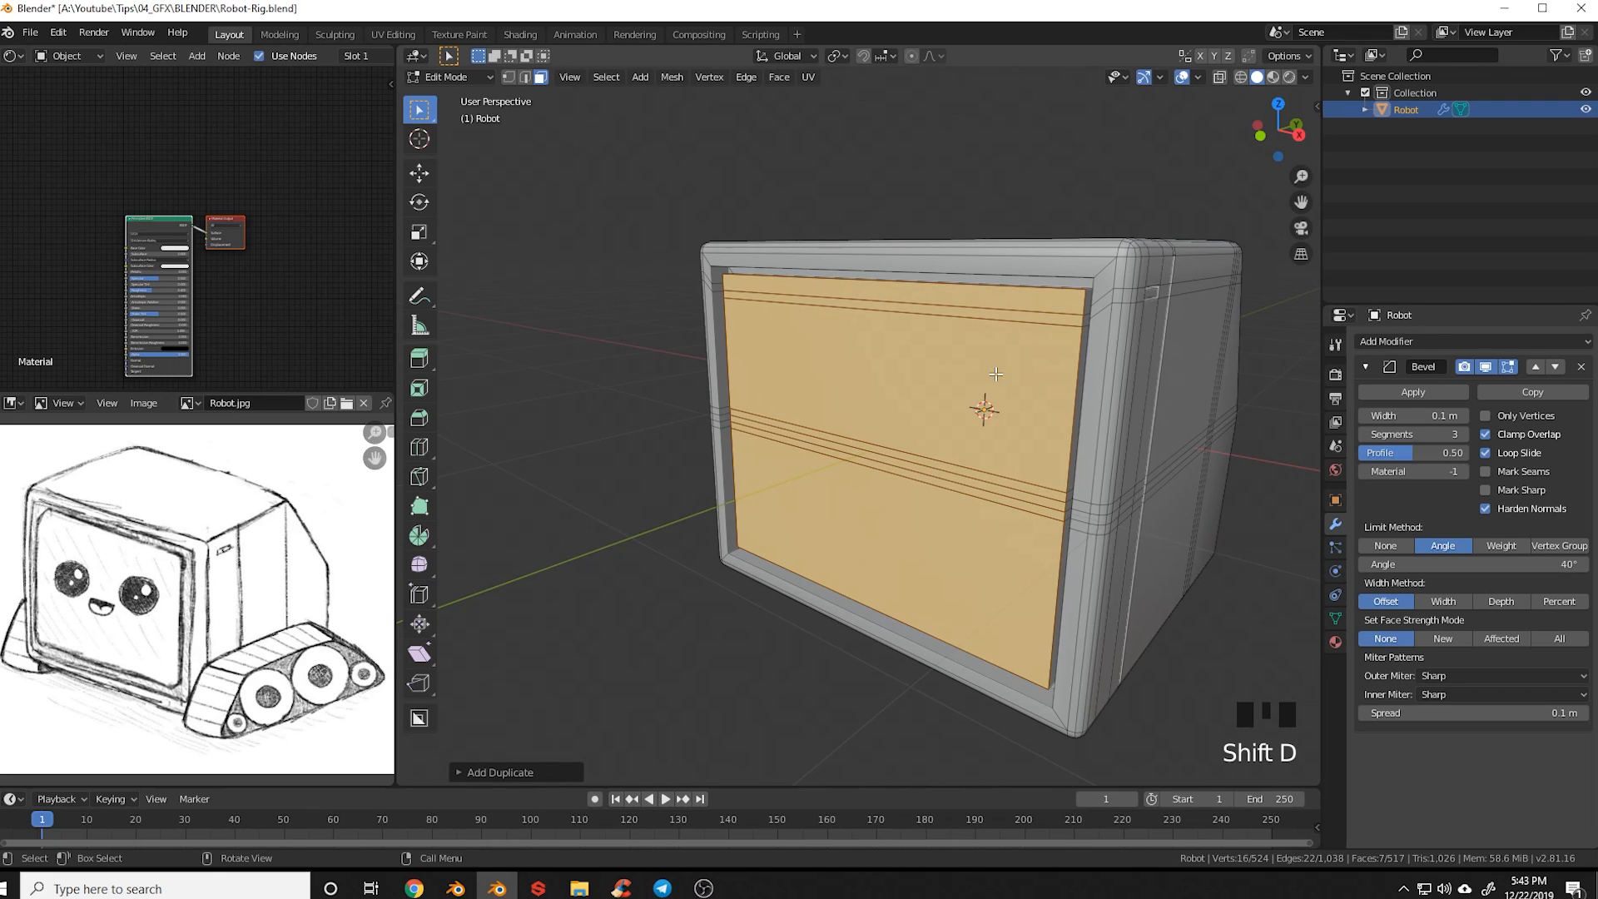
key("p")
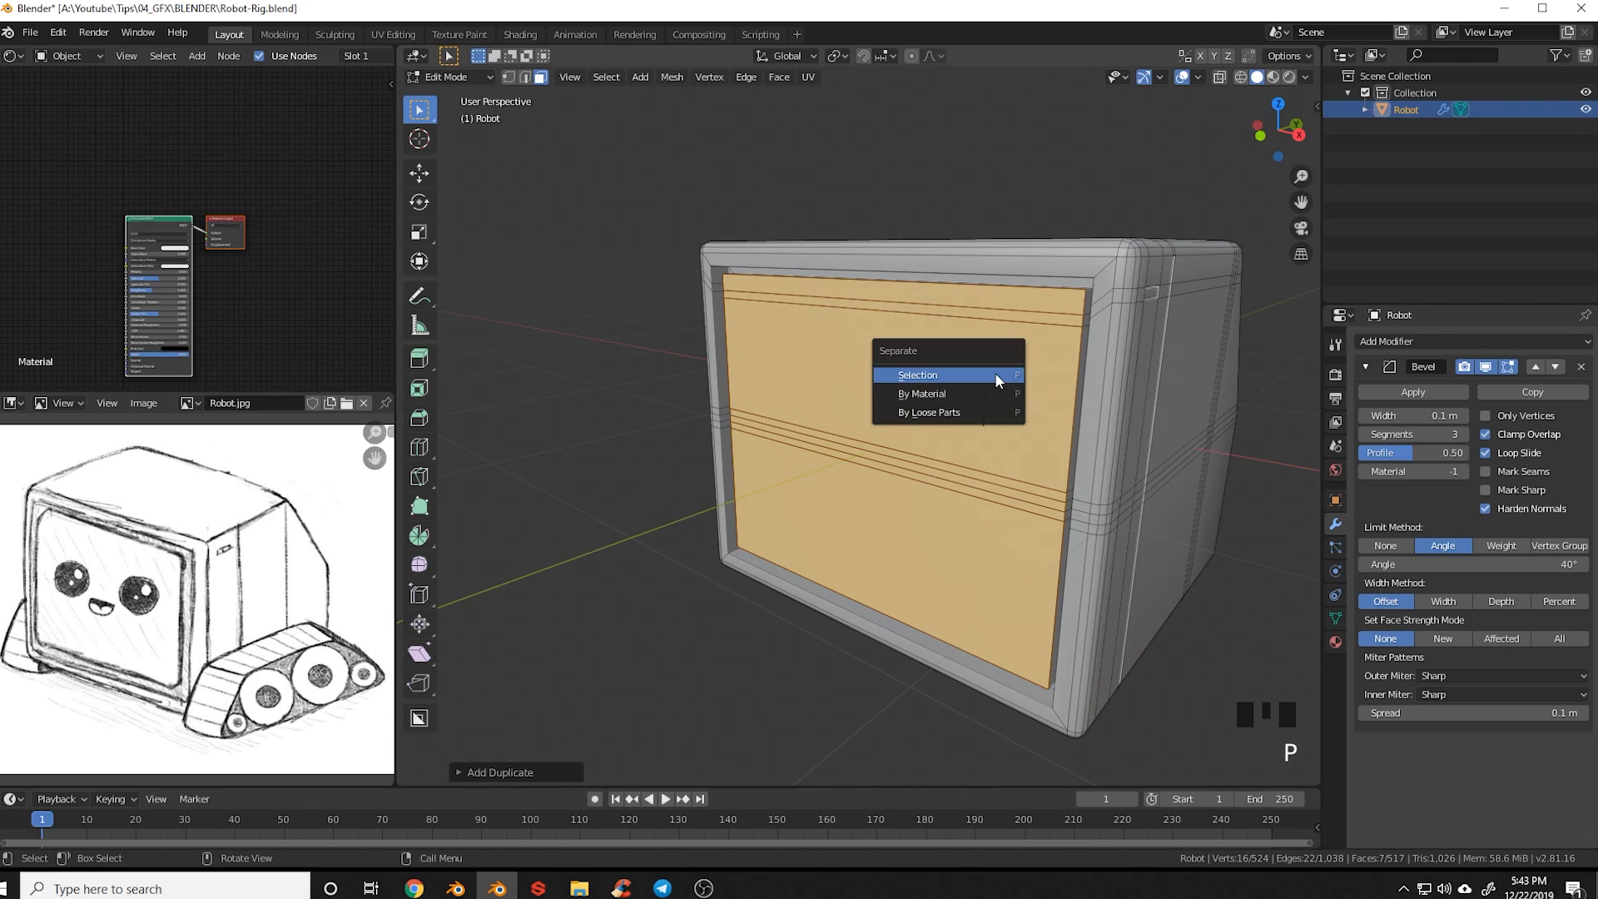
left_click(996, 376)
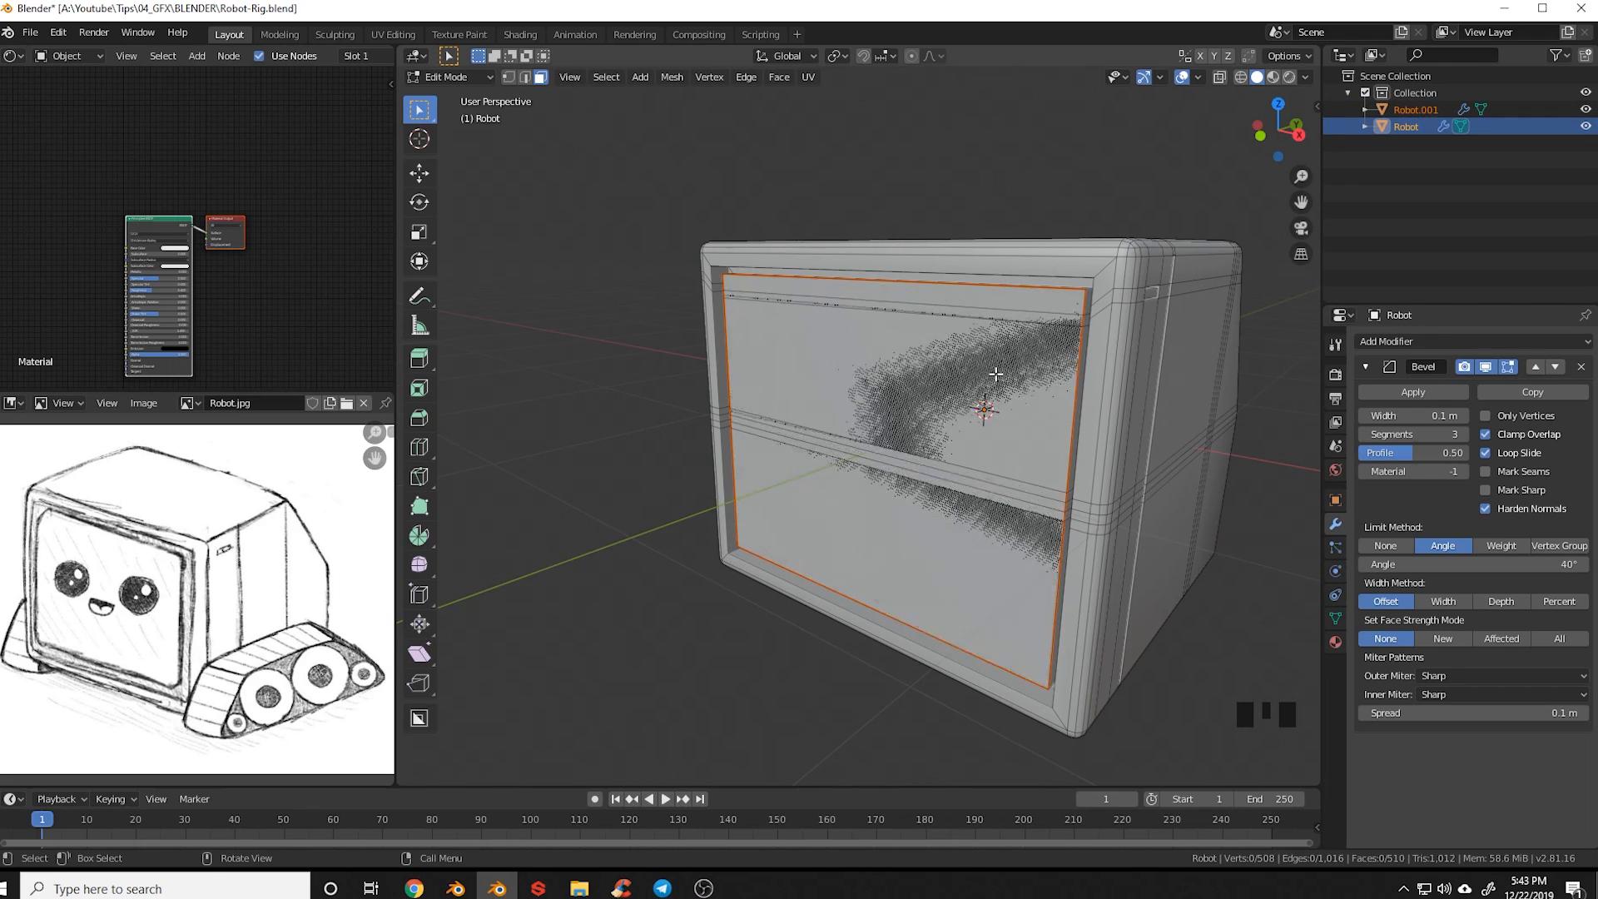
key("Tab")
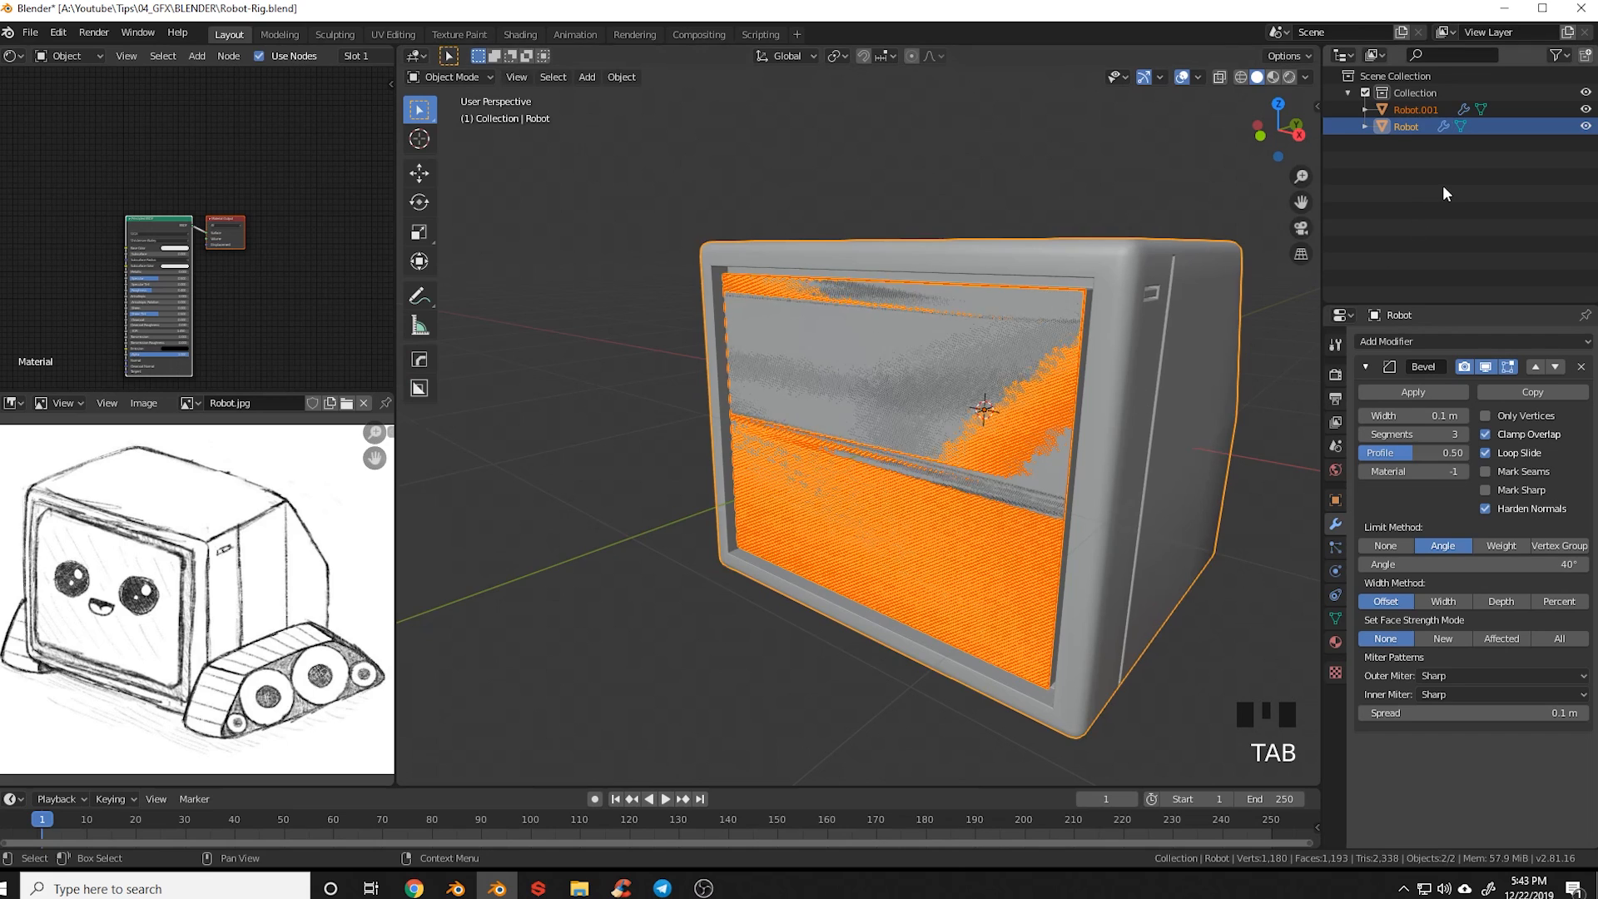
Rename the separated object Robot.001 as Screen
left_click(1416, 109)
double_click(1430, 109)
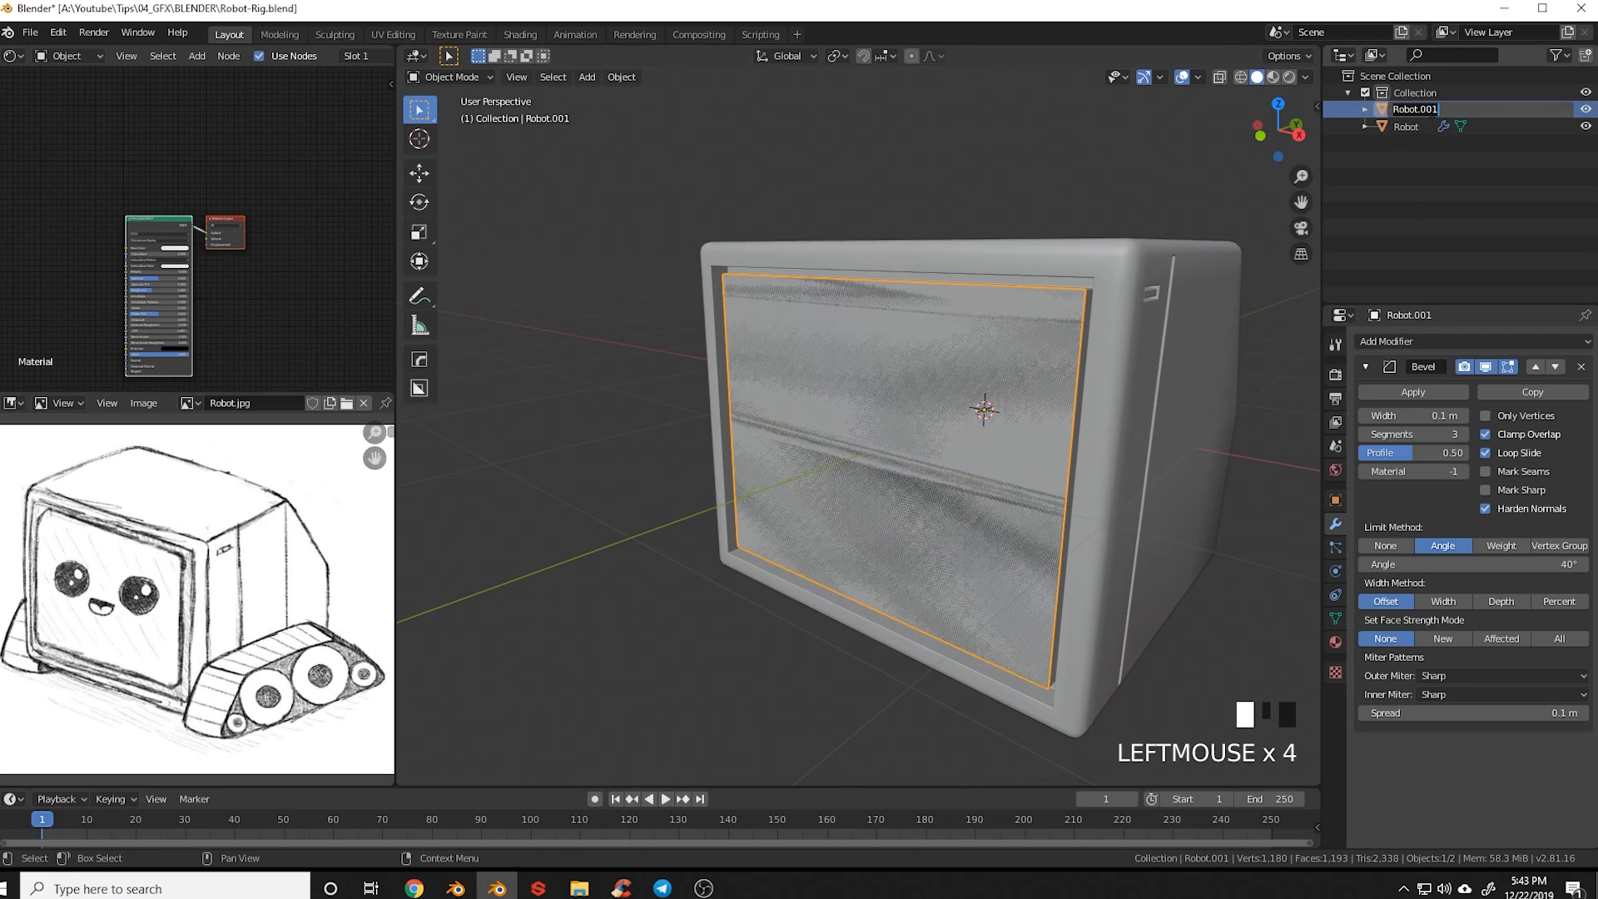
type("Screen")
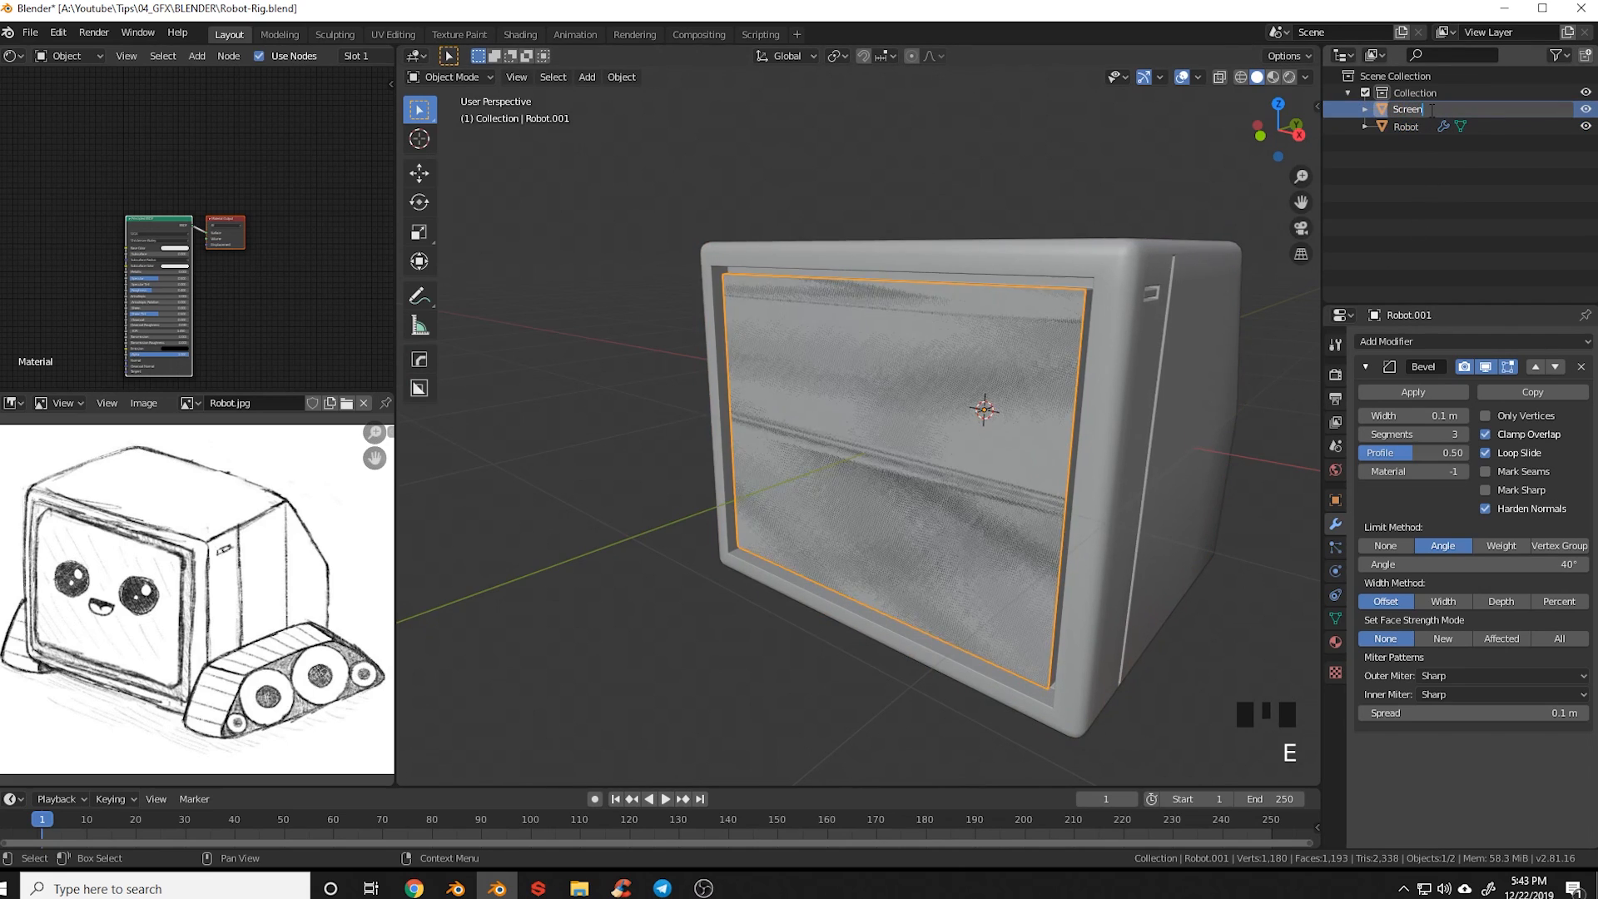
key("Return")
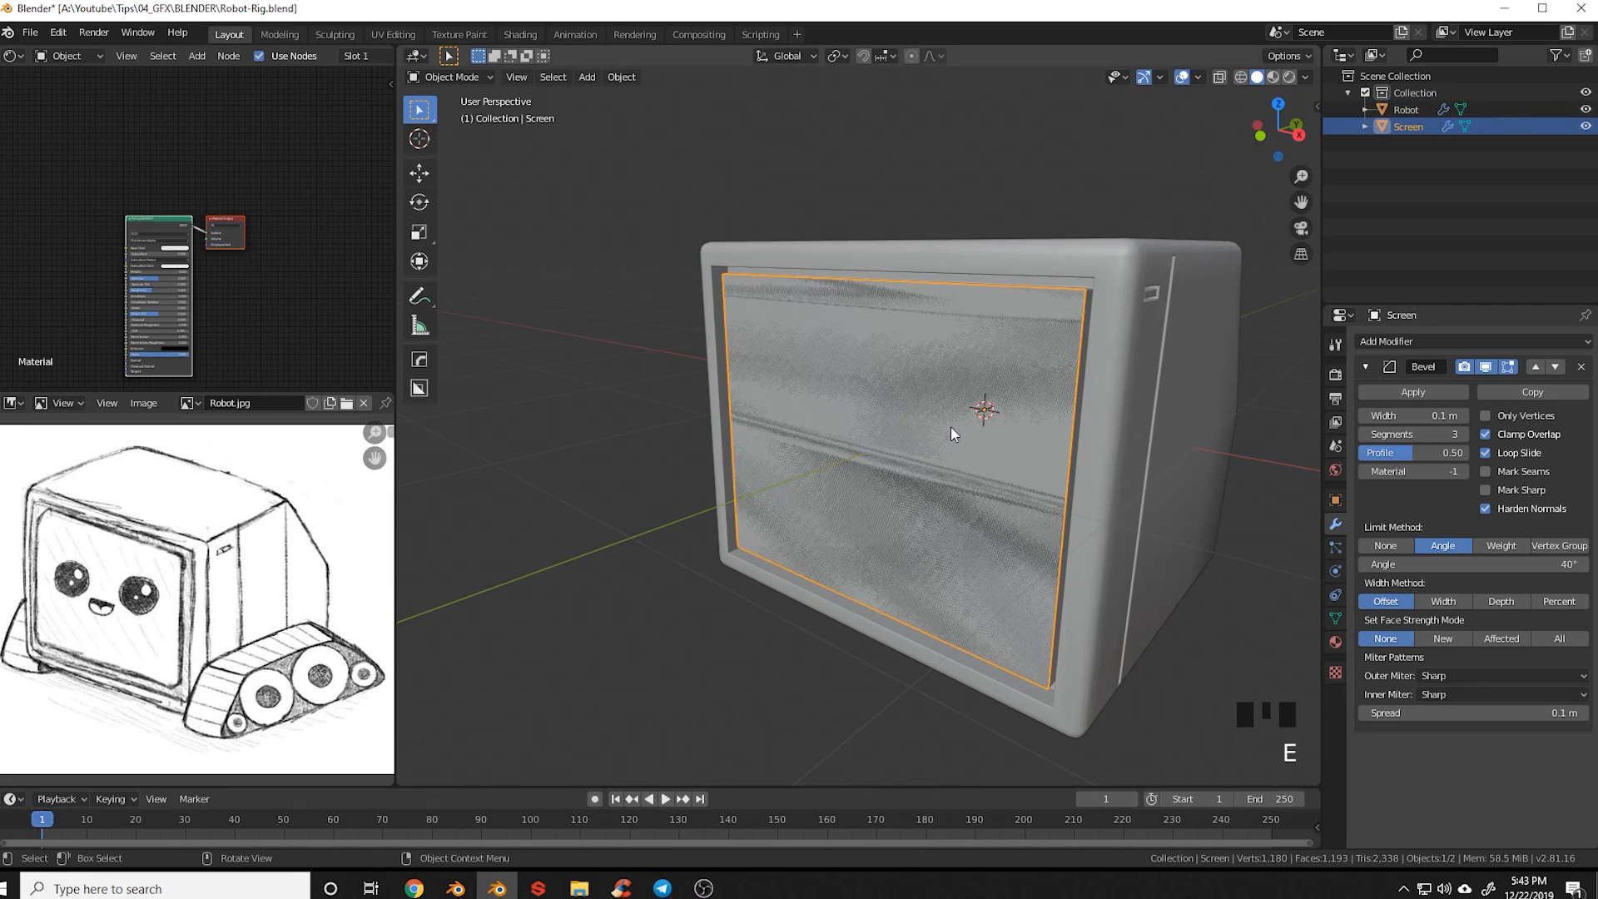
Move the Screen object about 0.009 m toward the front along the Y axis
key("g")
key("y")
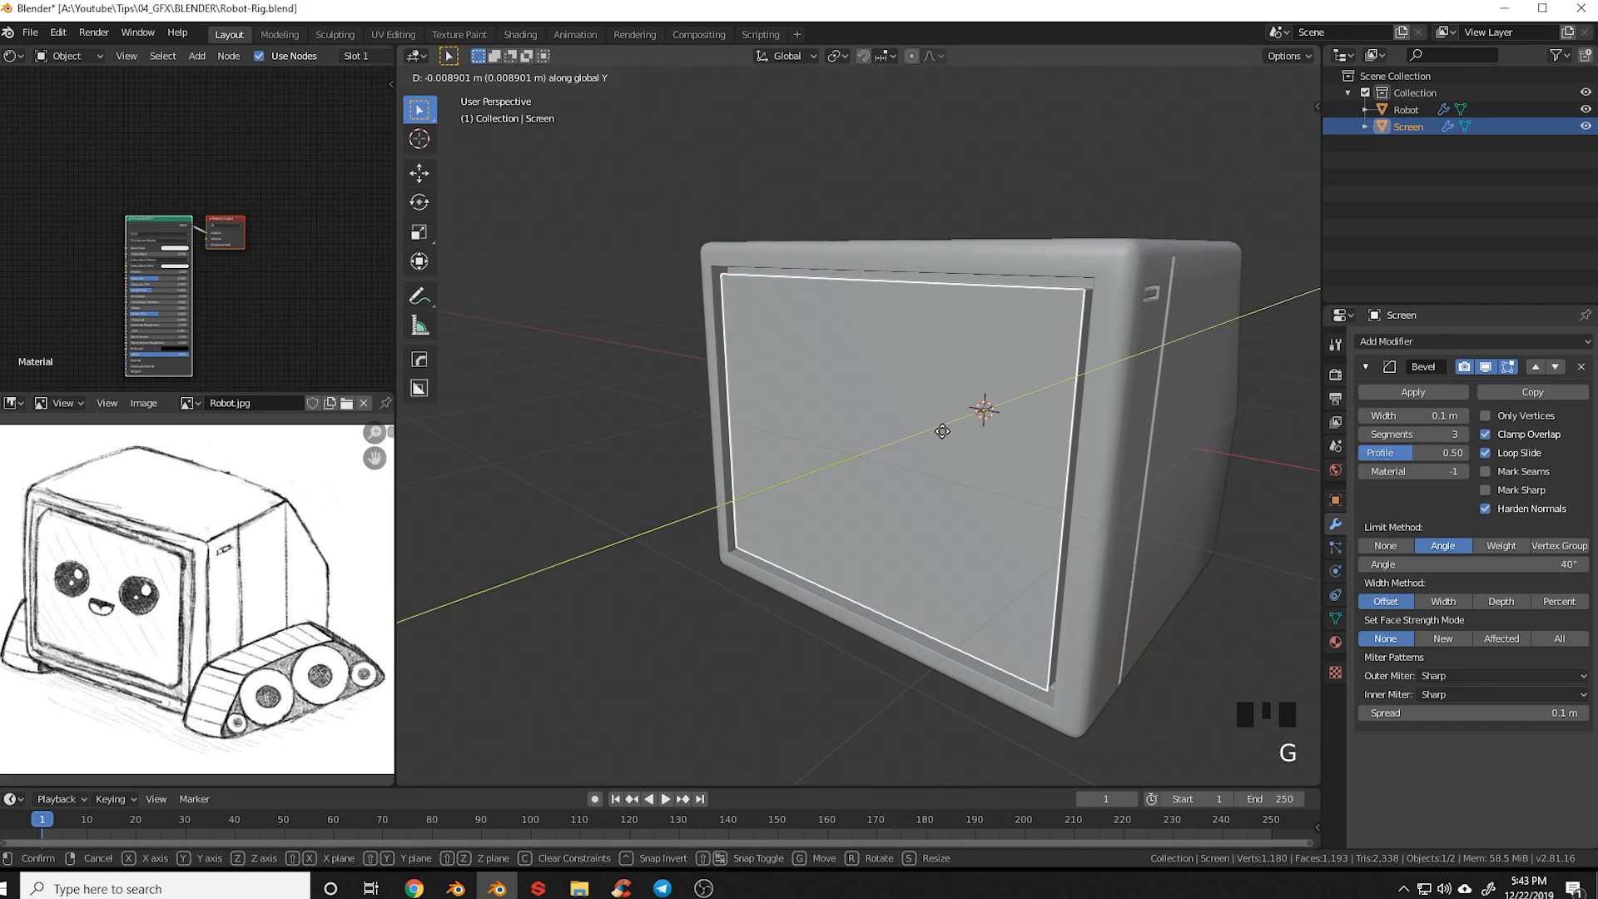
left_click(943, 431)
Isolate the Screen object in local view and enter Edit Mode on it
key("KP_Divide")
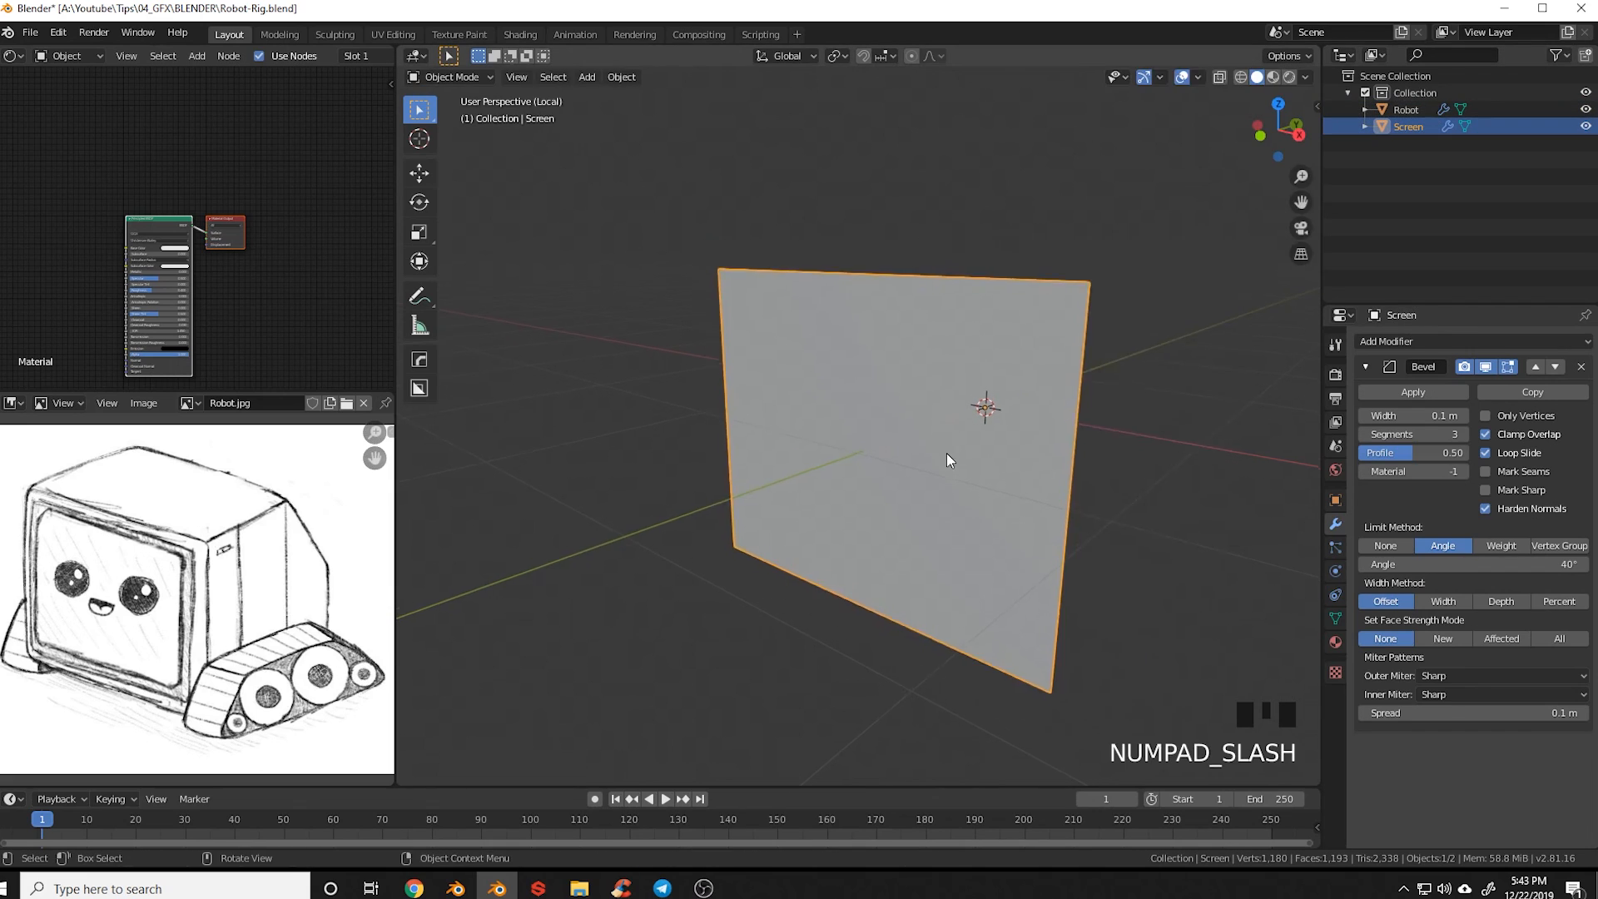
mouse_move(946, 453)
middle_mouse_down()
mouse_move(938, 479)
mouse_move(1088, 492)
mouse_move(923, 471)
middle_mouse_up()
key("Tab")
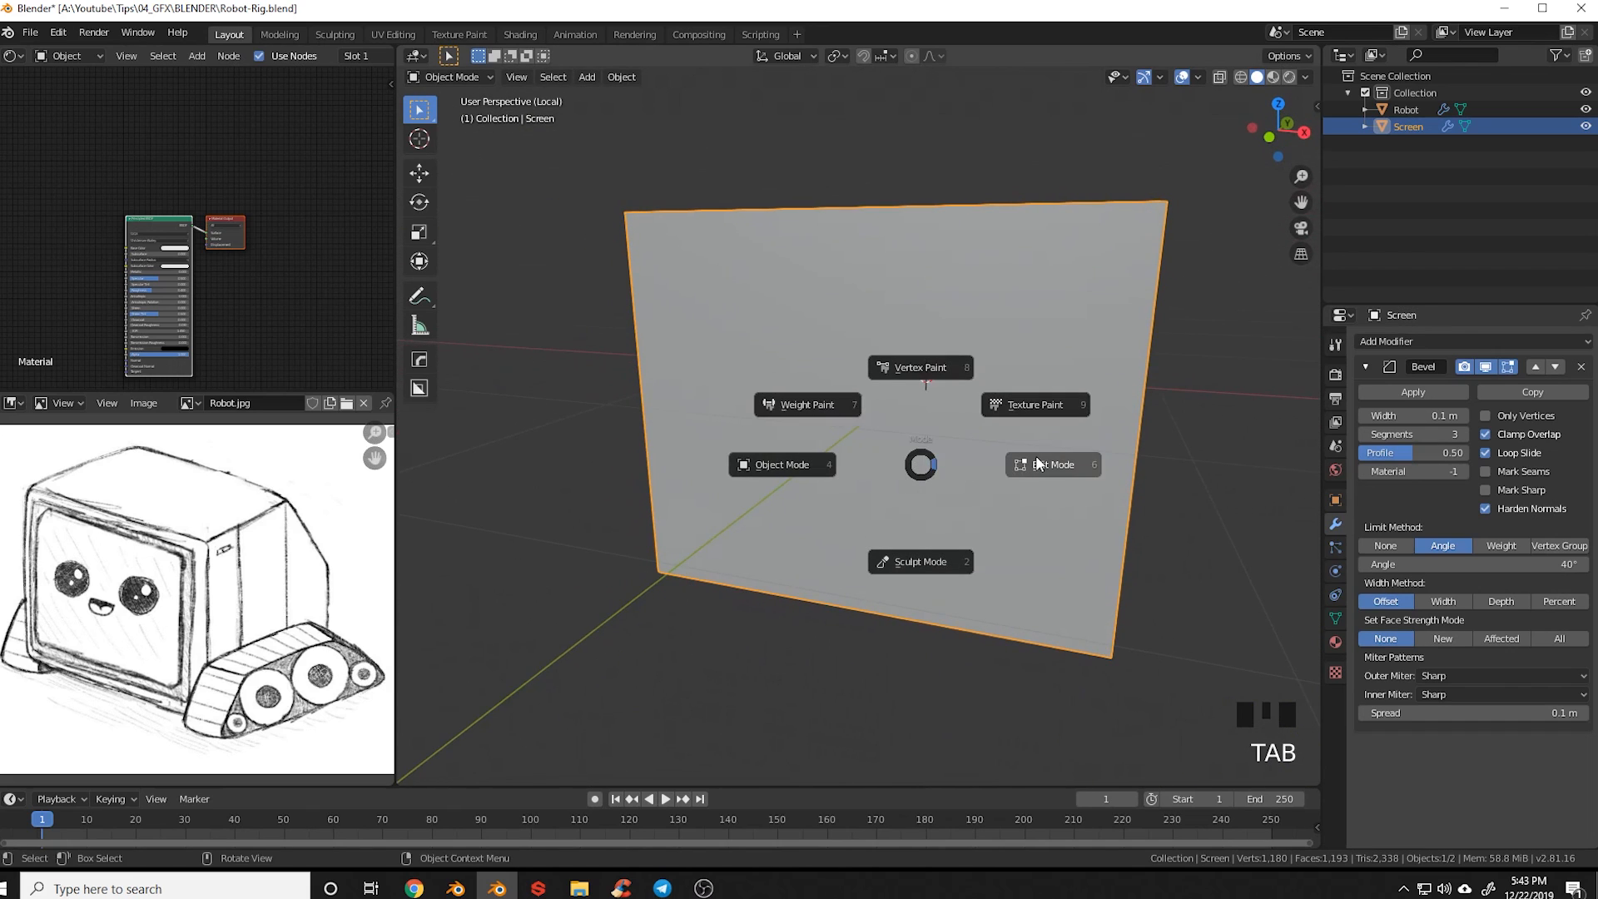
left_click(1035, 461)
Select the six horizontal inner edges of the screen and dissolve them into a single face
middle_click_drag(1067, 348, 1050, 364)
middle_click_drag(1041, 427, 997, 504, "shift")
key("2")
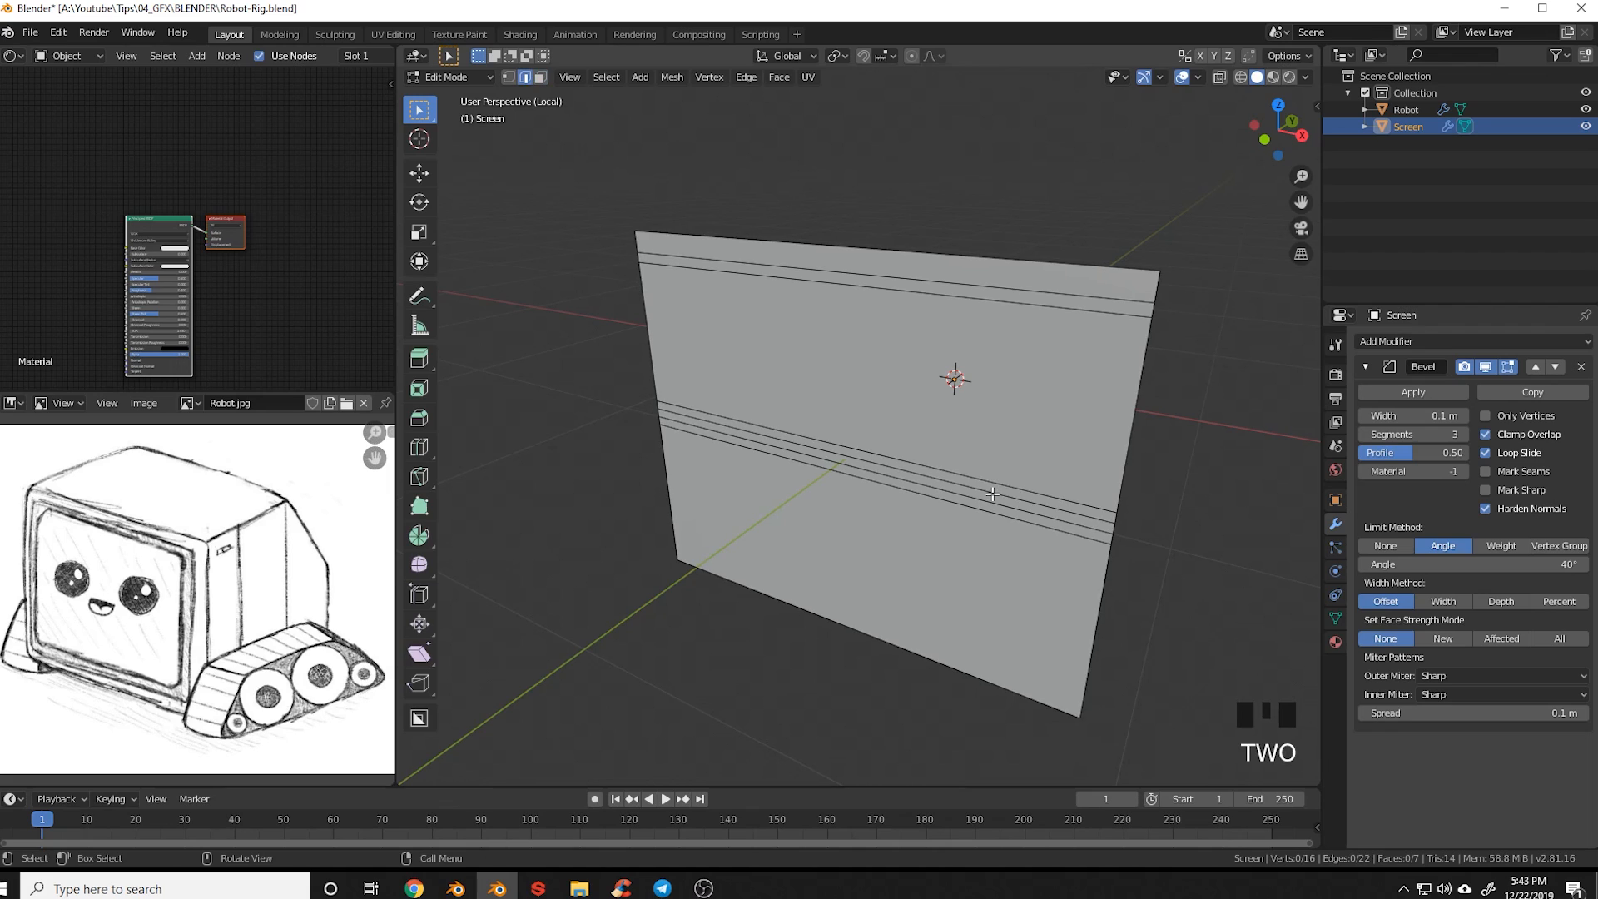
left_click(1001, 514, "shift")
left_click(999, 502, "shift")
left_click(999, 491, "shift")
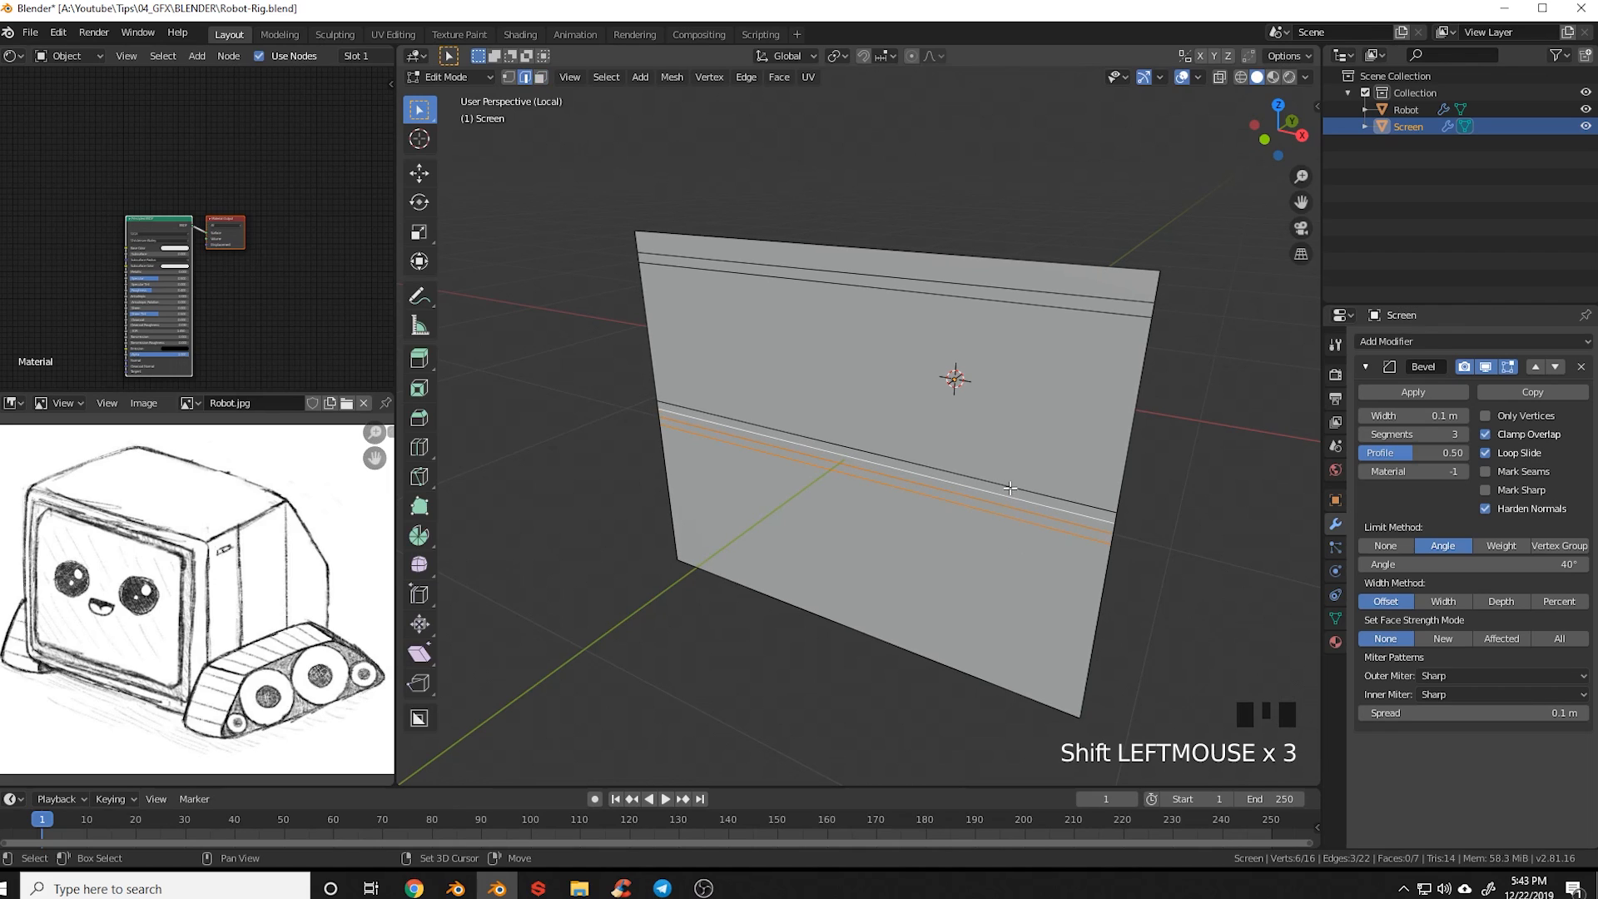
left_click(999, 480, "shift")
left_click(1019, 308, "shift")
left_click(1022, 292, "shift")
key("x")
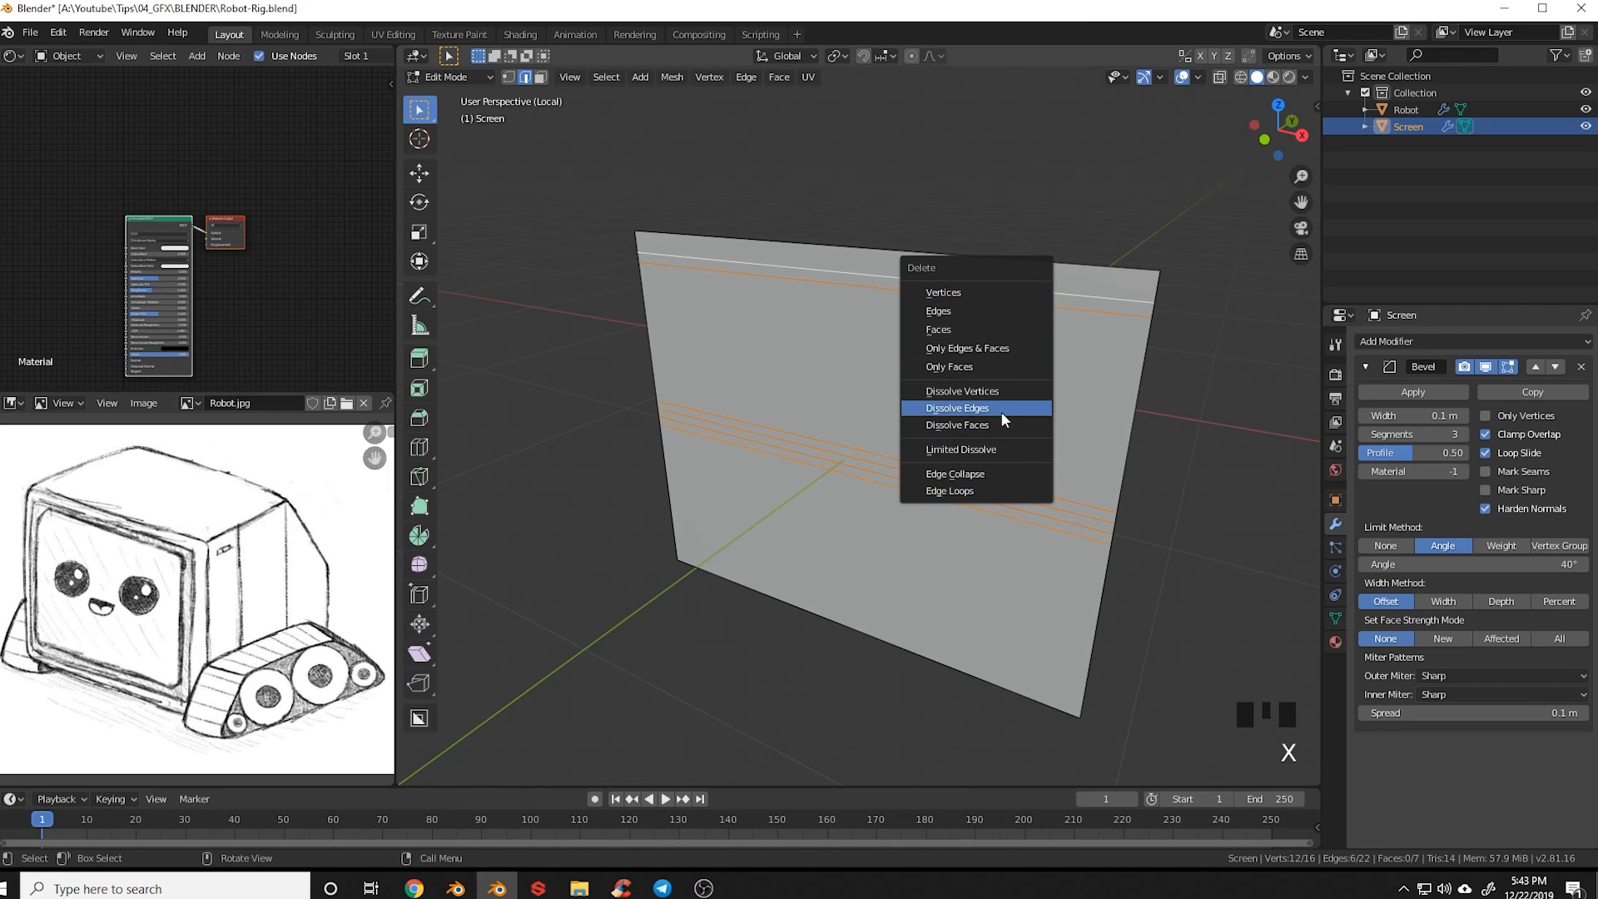
left_click(1001, 411)
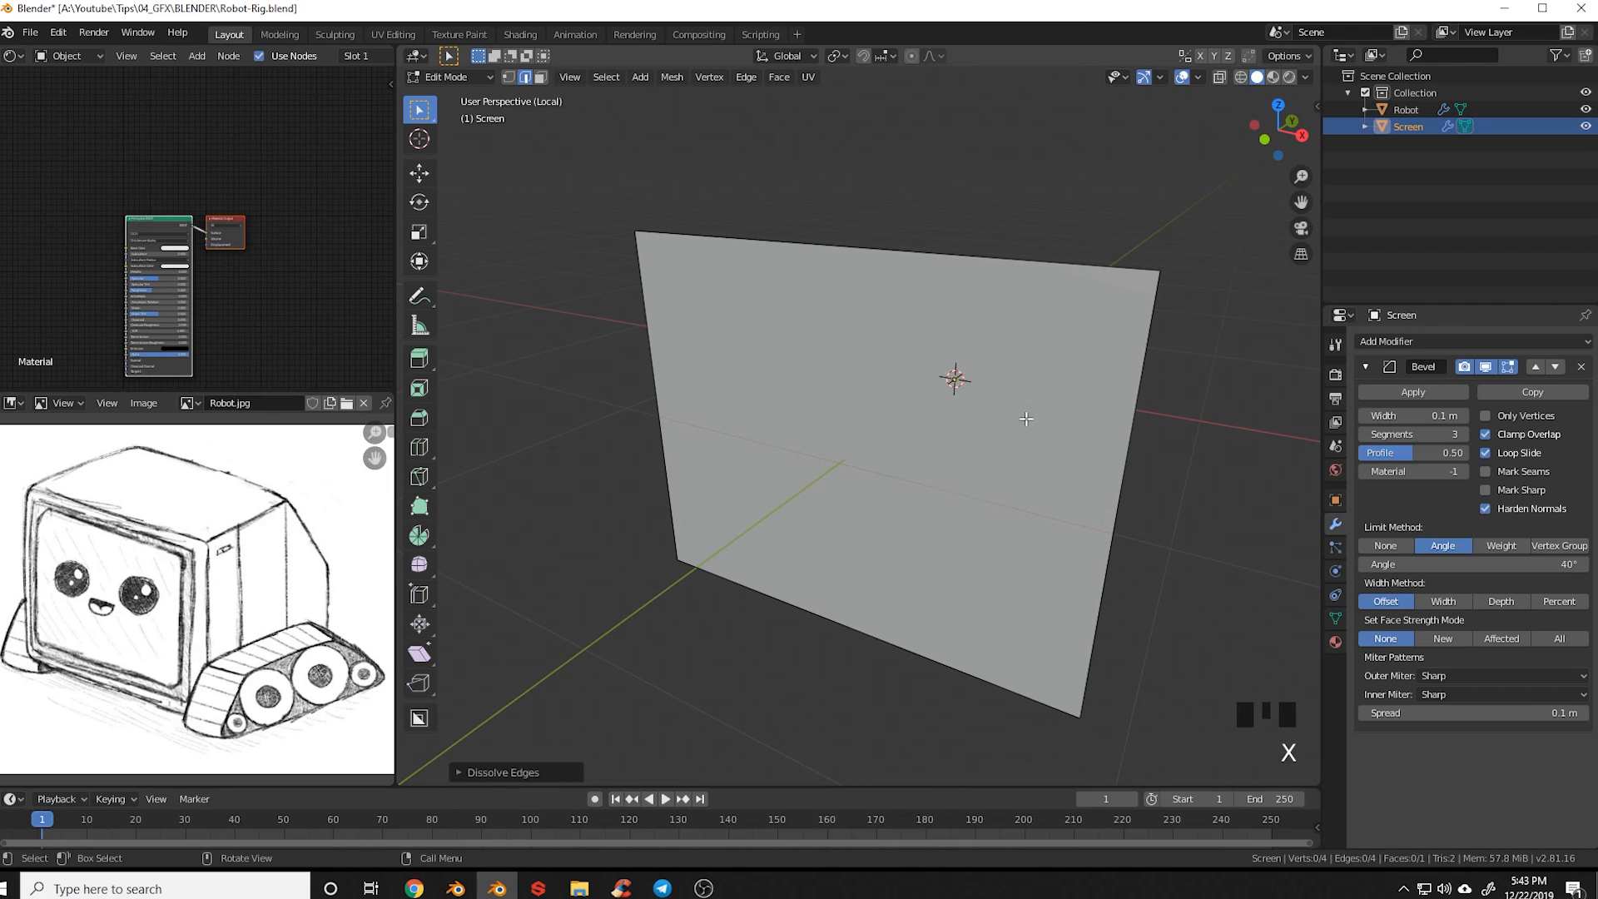
Return to Object Mode and remove the Bevel modifier from the Screen object
middle_click_drag(1026, 419, 1051, 494)
middle_click_drag(916, 442, 890, 455)
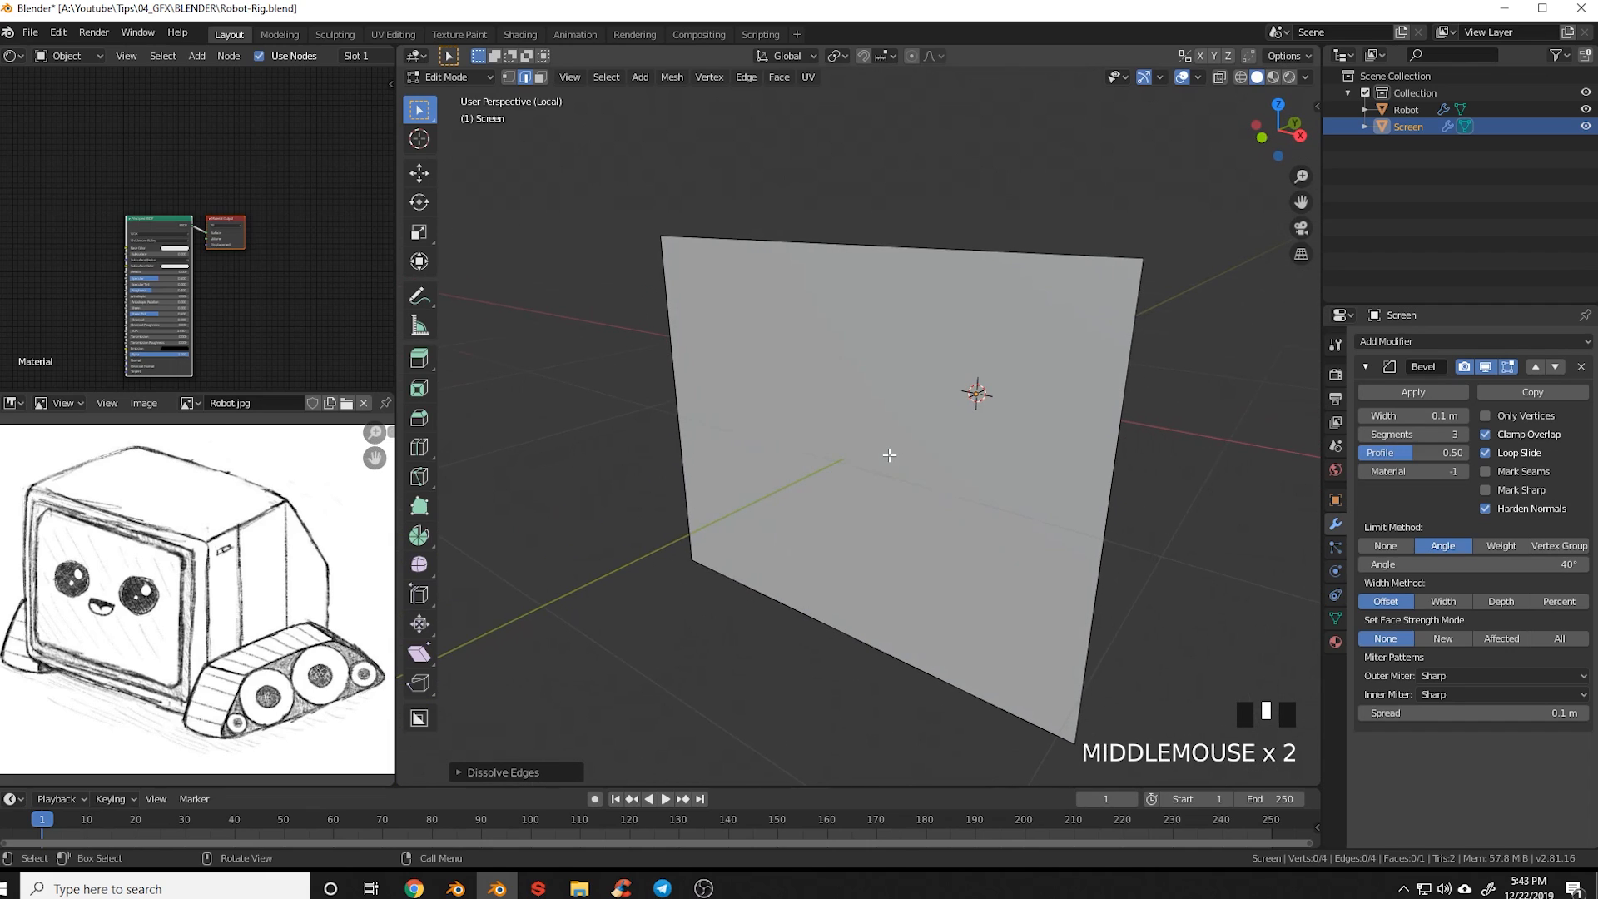
middle_click_drag(810, 525, 1064, 557)
key("Tab")
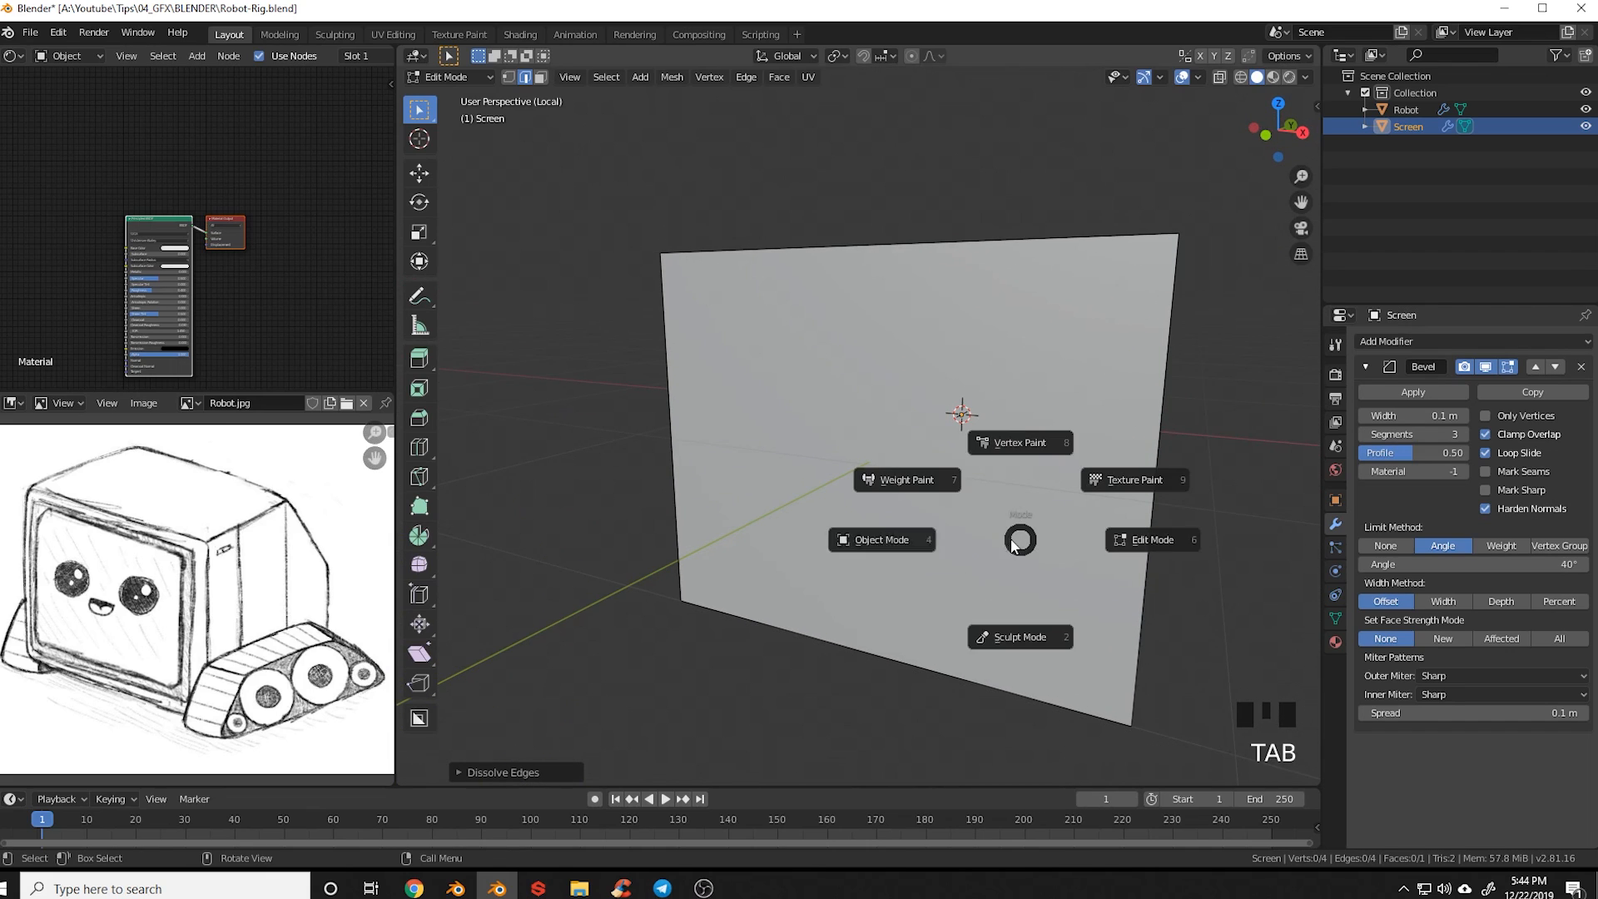
left_click(895, 541)
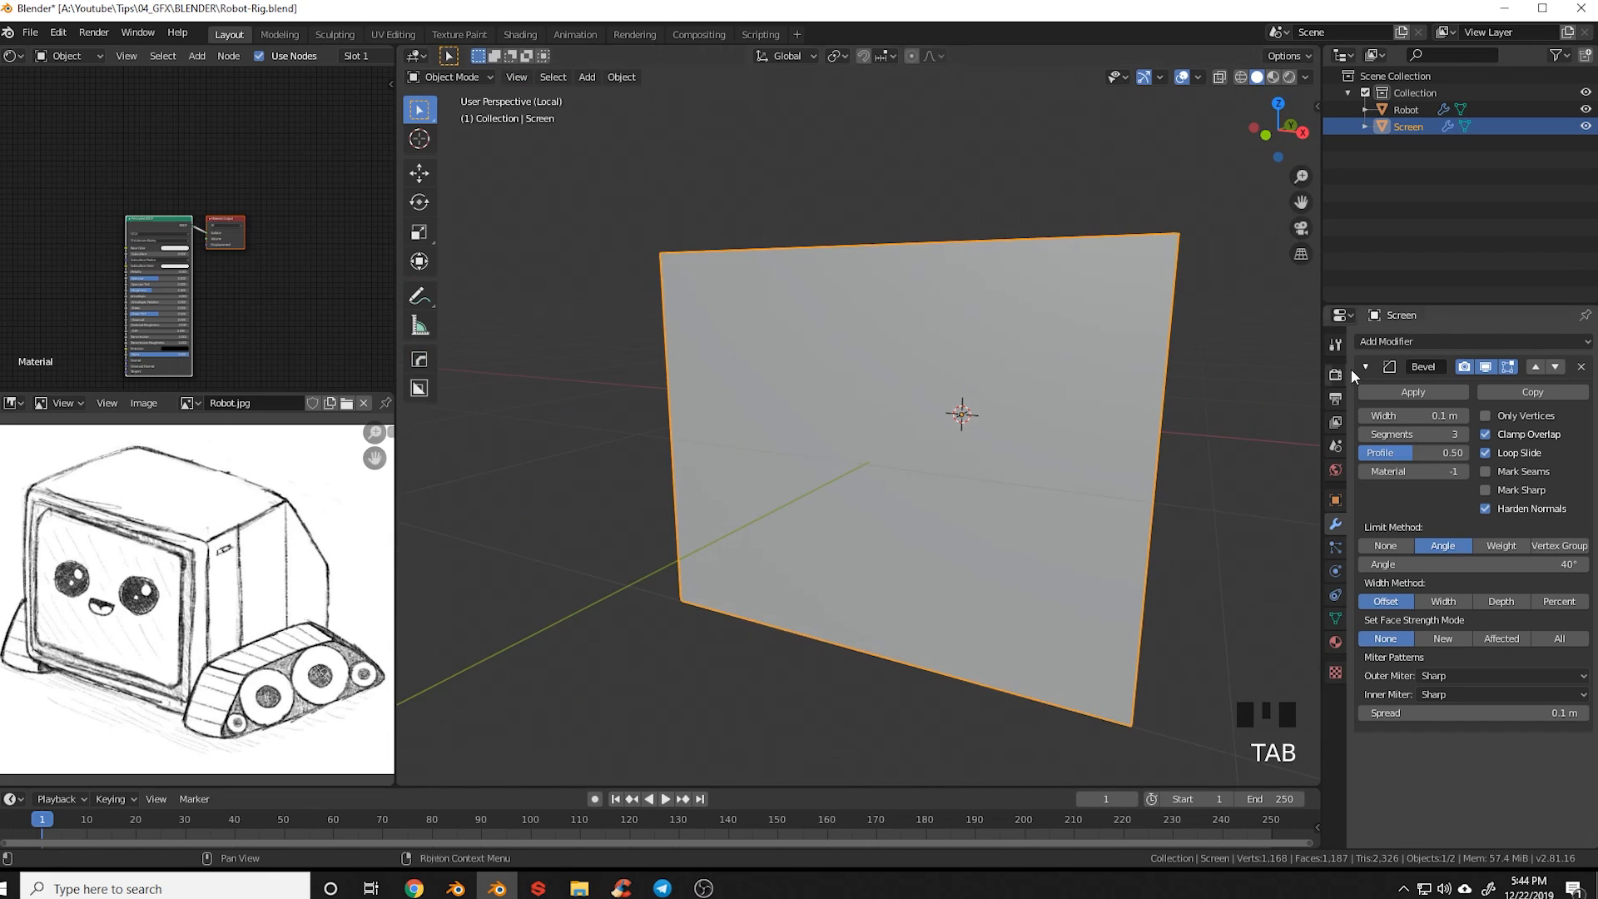
left_click(1581, 367)
Add a Subdivision Surface modifier to the Screen object
mouse_move(1182, 457)
middle_mouse_down()
mouse_move(1162, 490)
mouse_move(1169, 473)
middle_mouse_up()
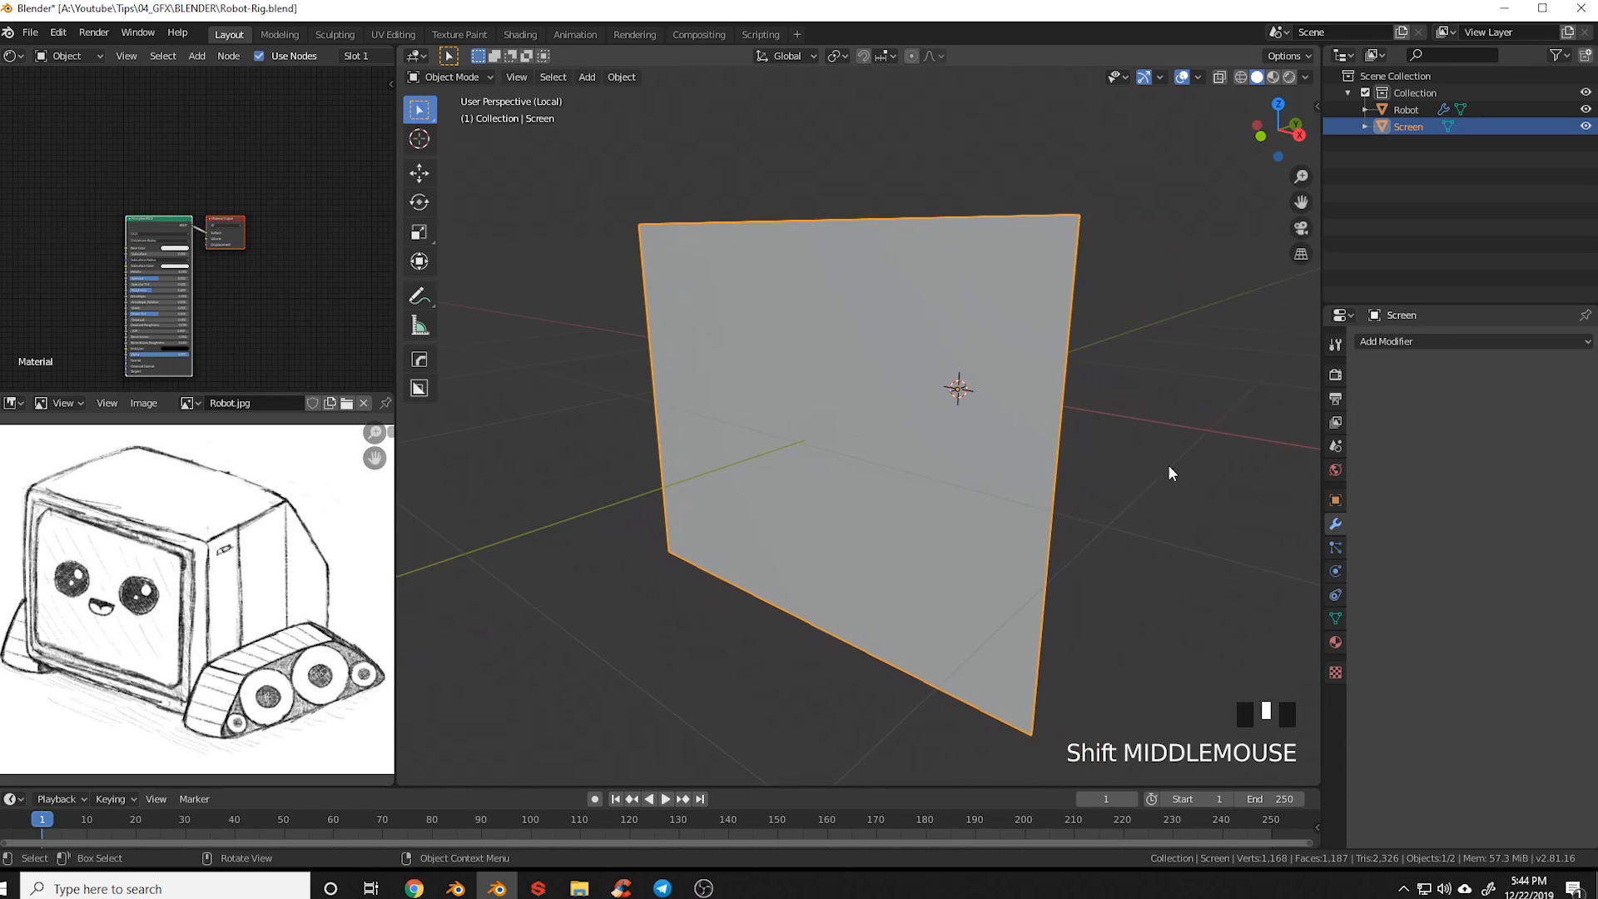
left_click(1415, 343)
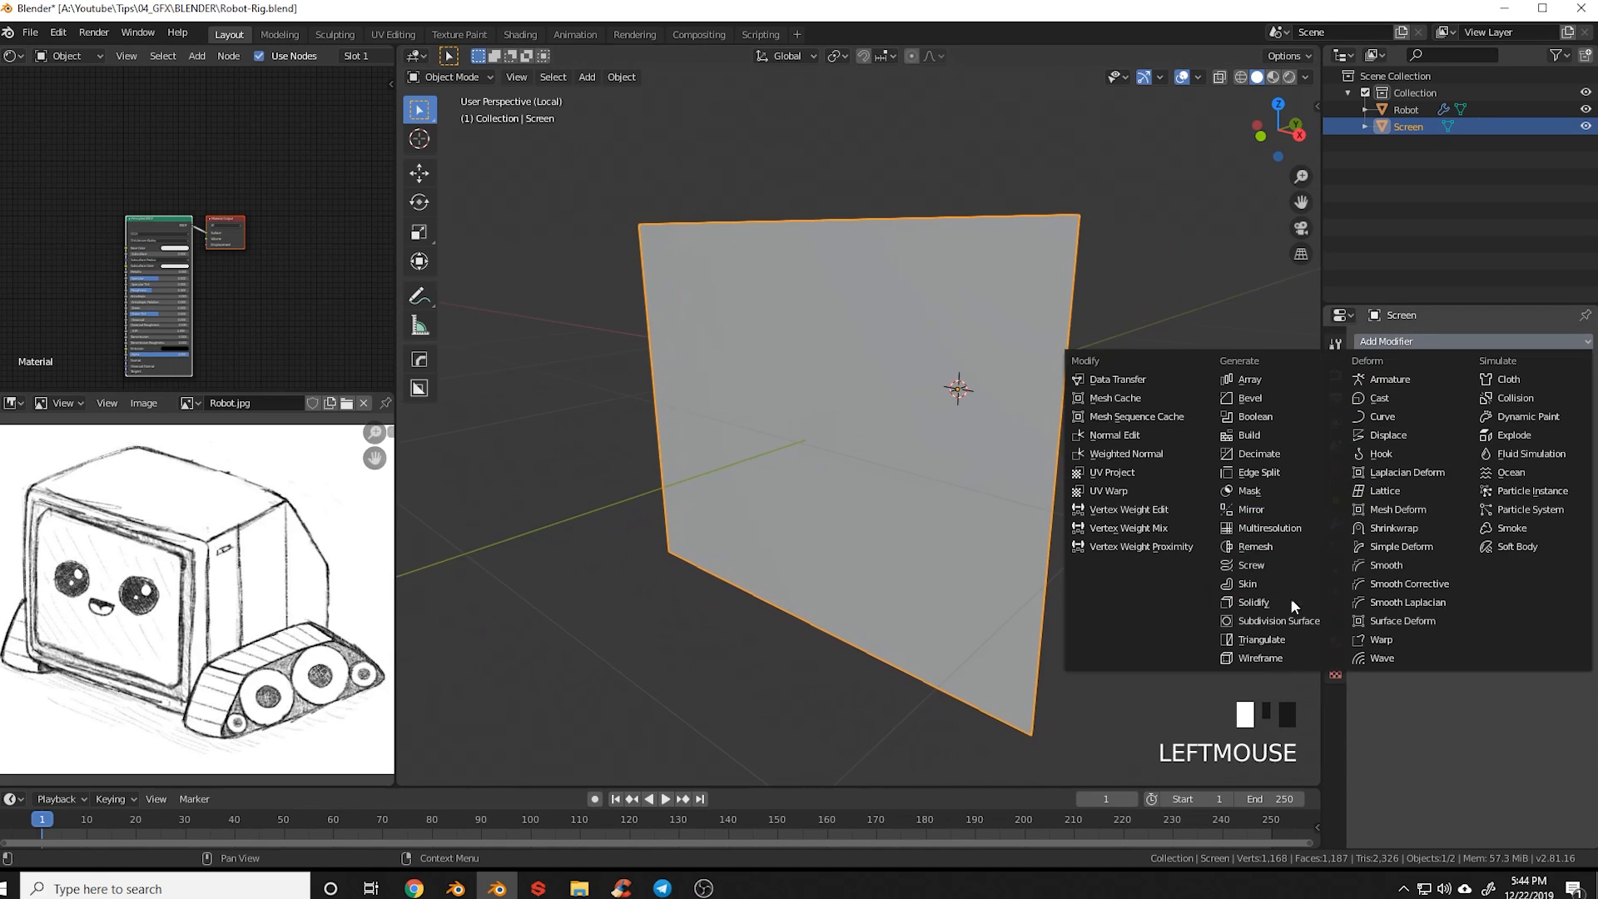
left_click(1287, 623)
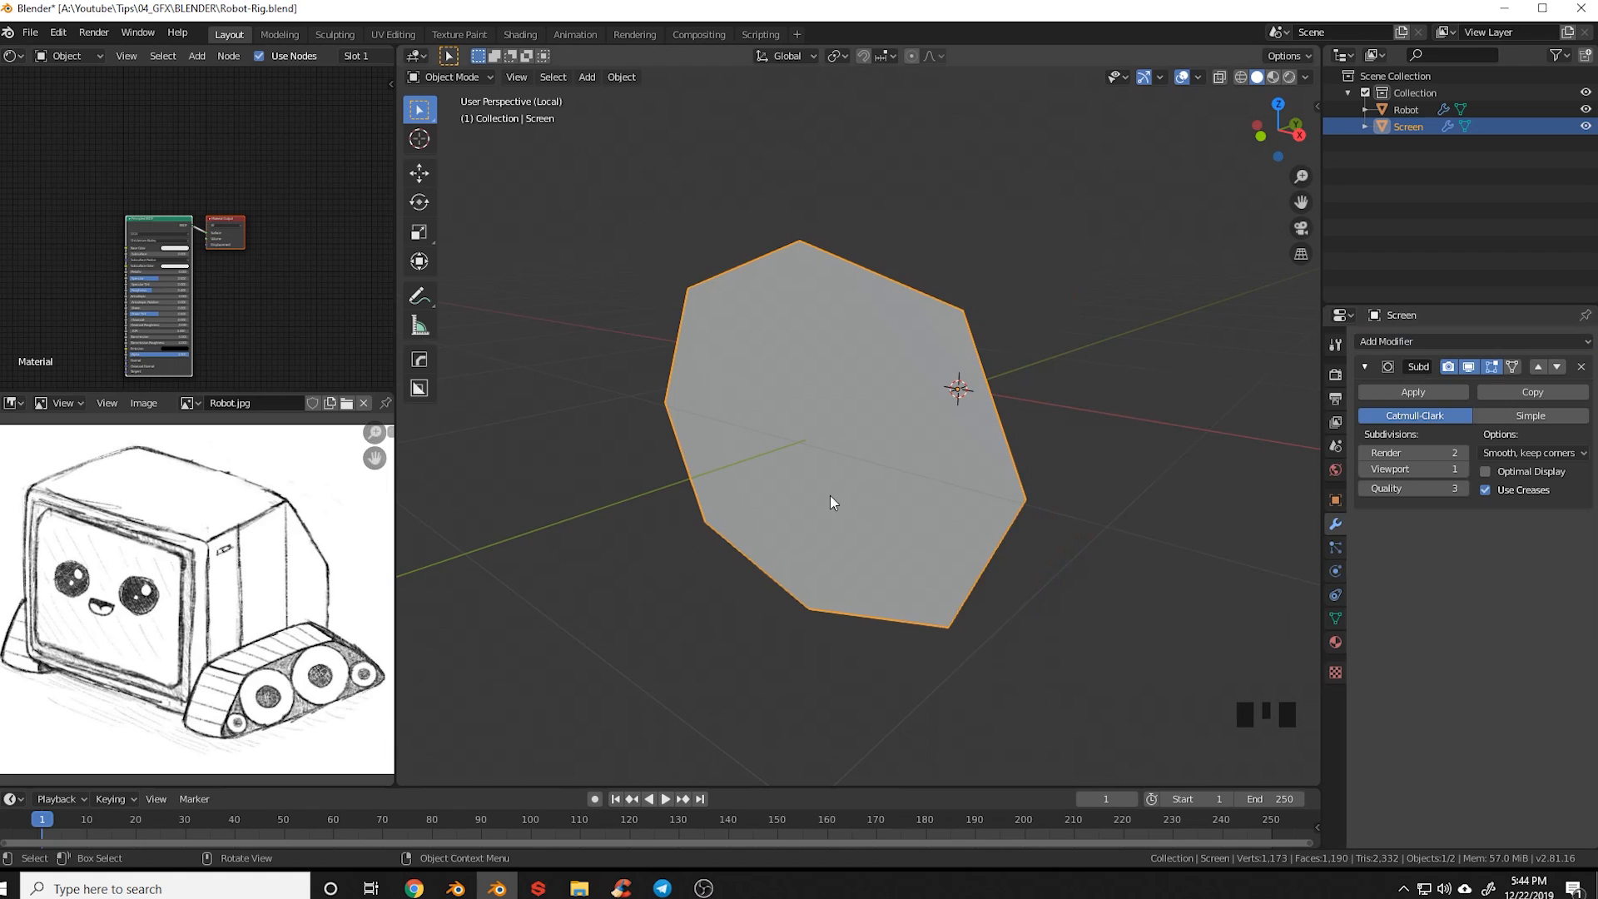
Set the viewport subdivision level of the Screen's Subdivision Surface modifier to 2
middle_click_drag(831, 497, 868, 504, "shift")
left_click(1464, 469)
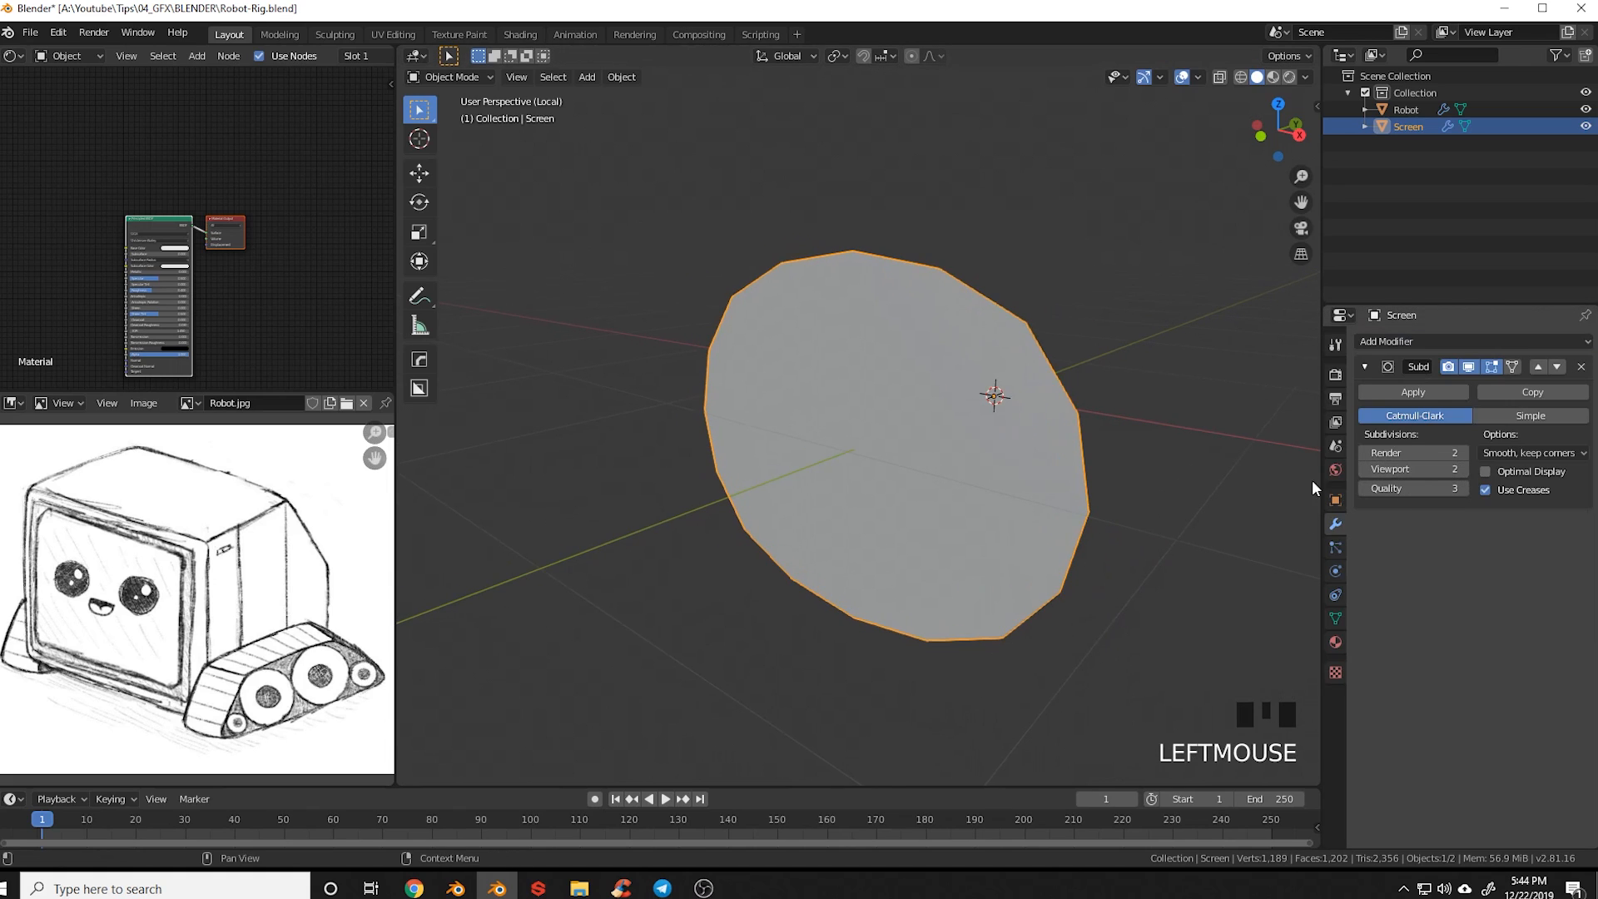
middle_click_drag(989, 525, 967, 542, "shift")
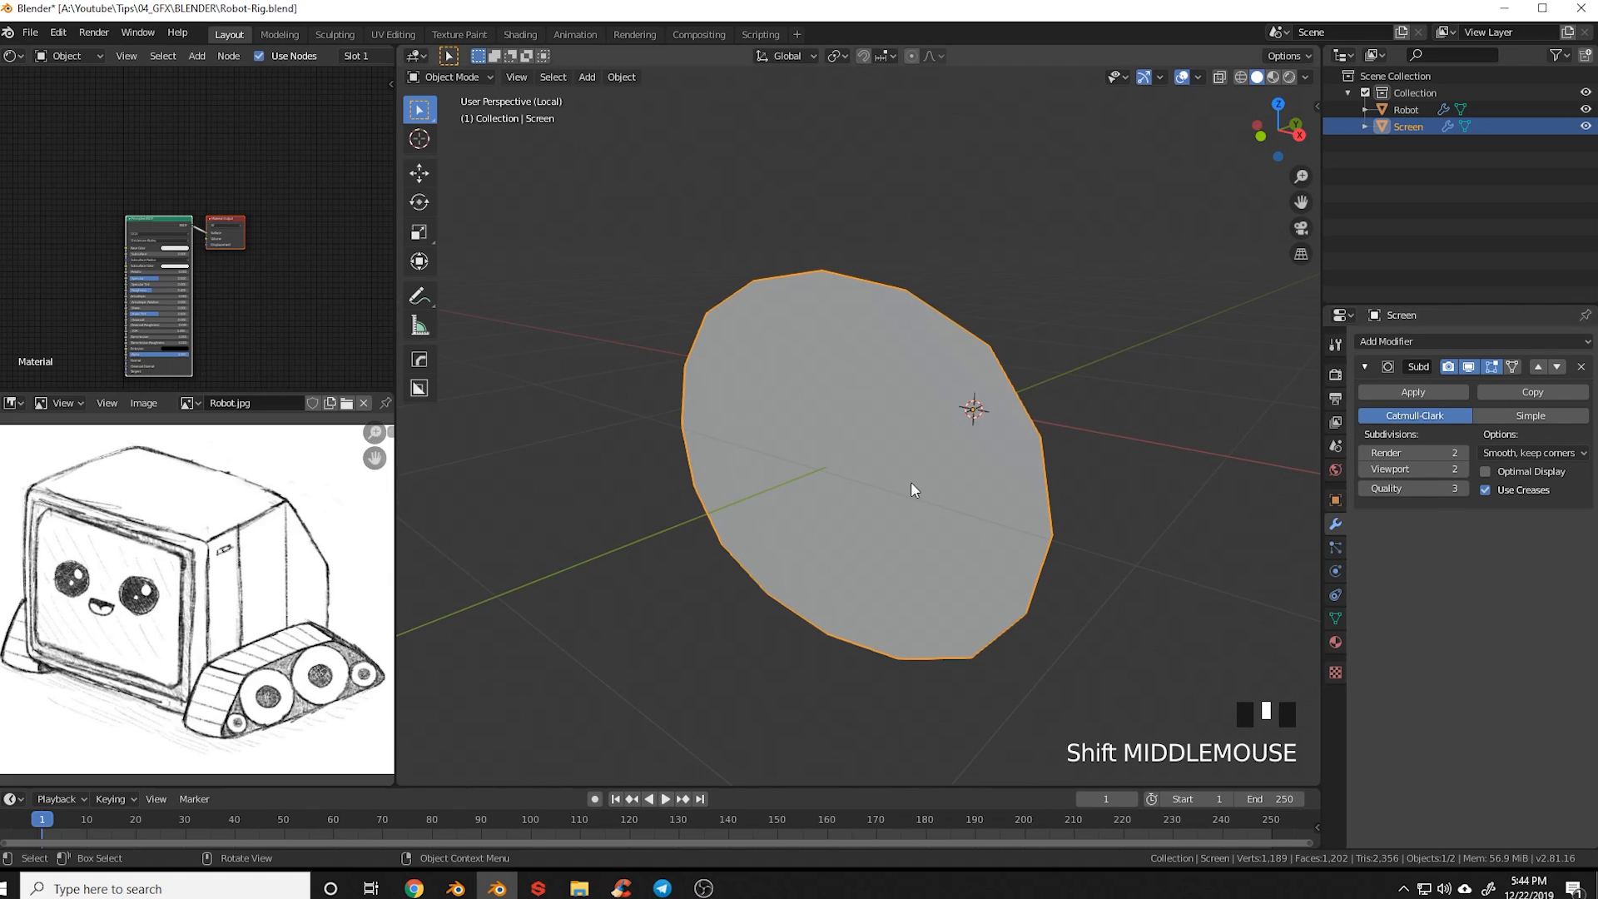
In Edit Mode, extrude the flat screen face about 0.014 m backward along its normal to give it thickness, and clear the selection
key("Tab")
left_click(1021, 475)
middle_click_drag(1054, 514, 927, 528)
key("2")
left_click(785, 367)
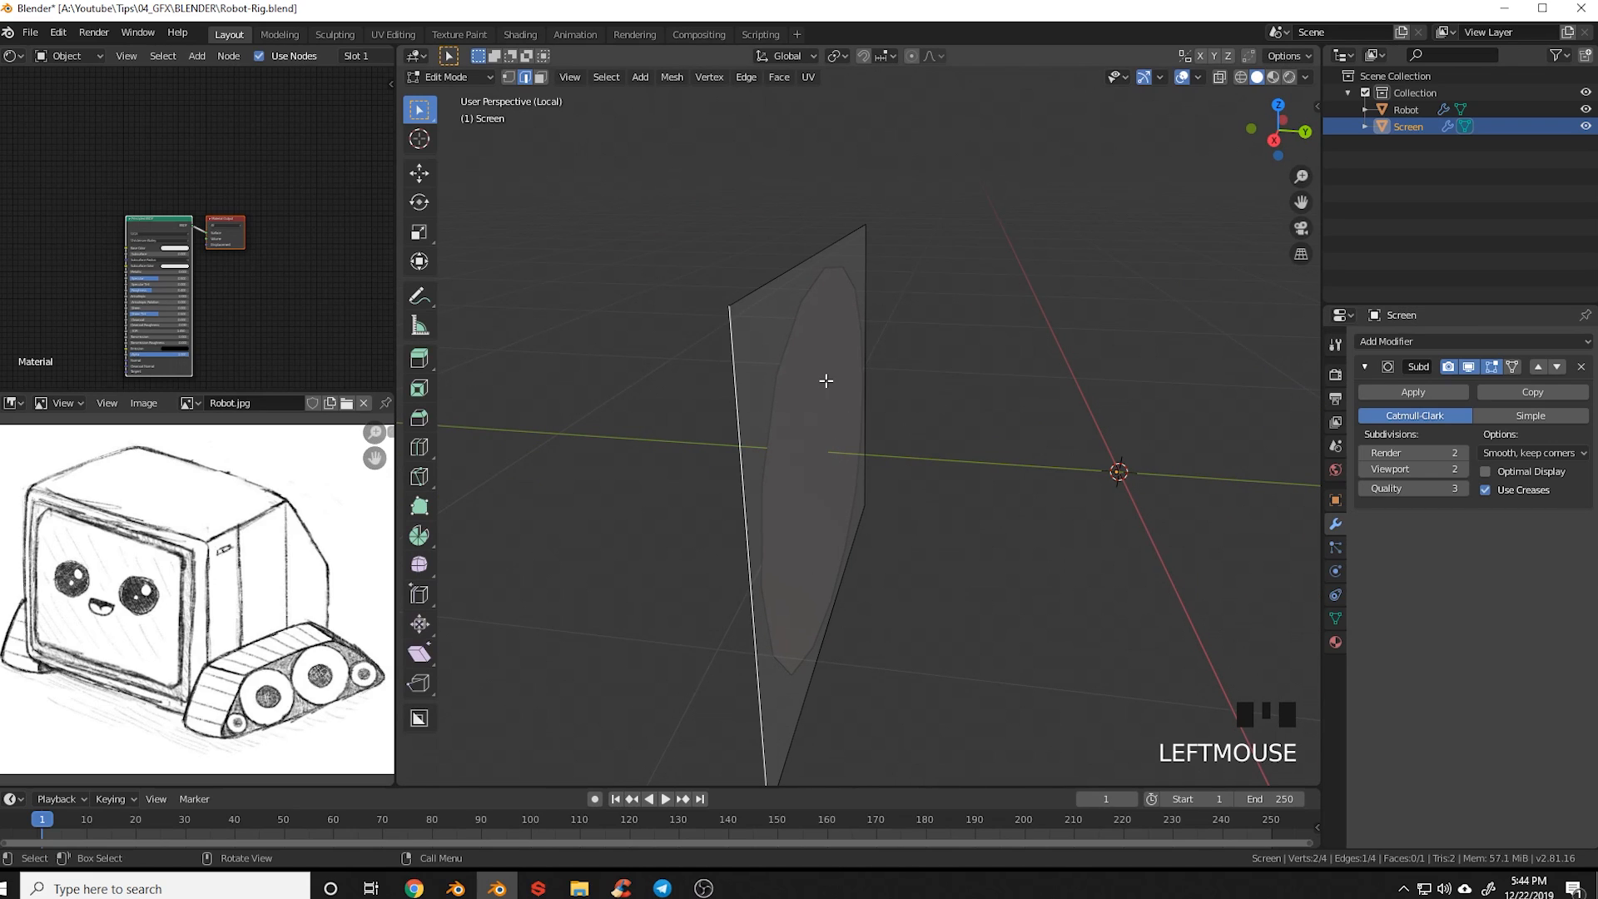
key("3")
left_click(870, 452)
key("e")
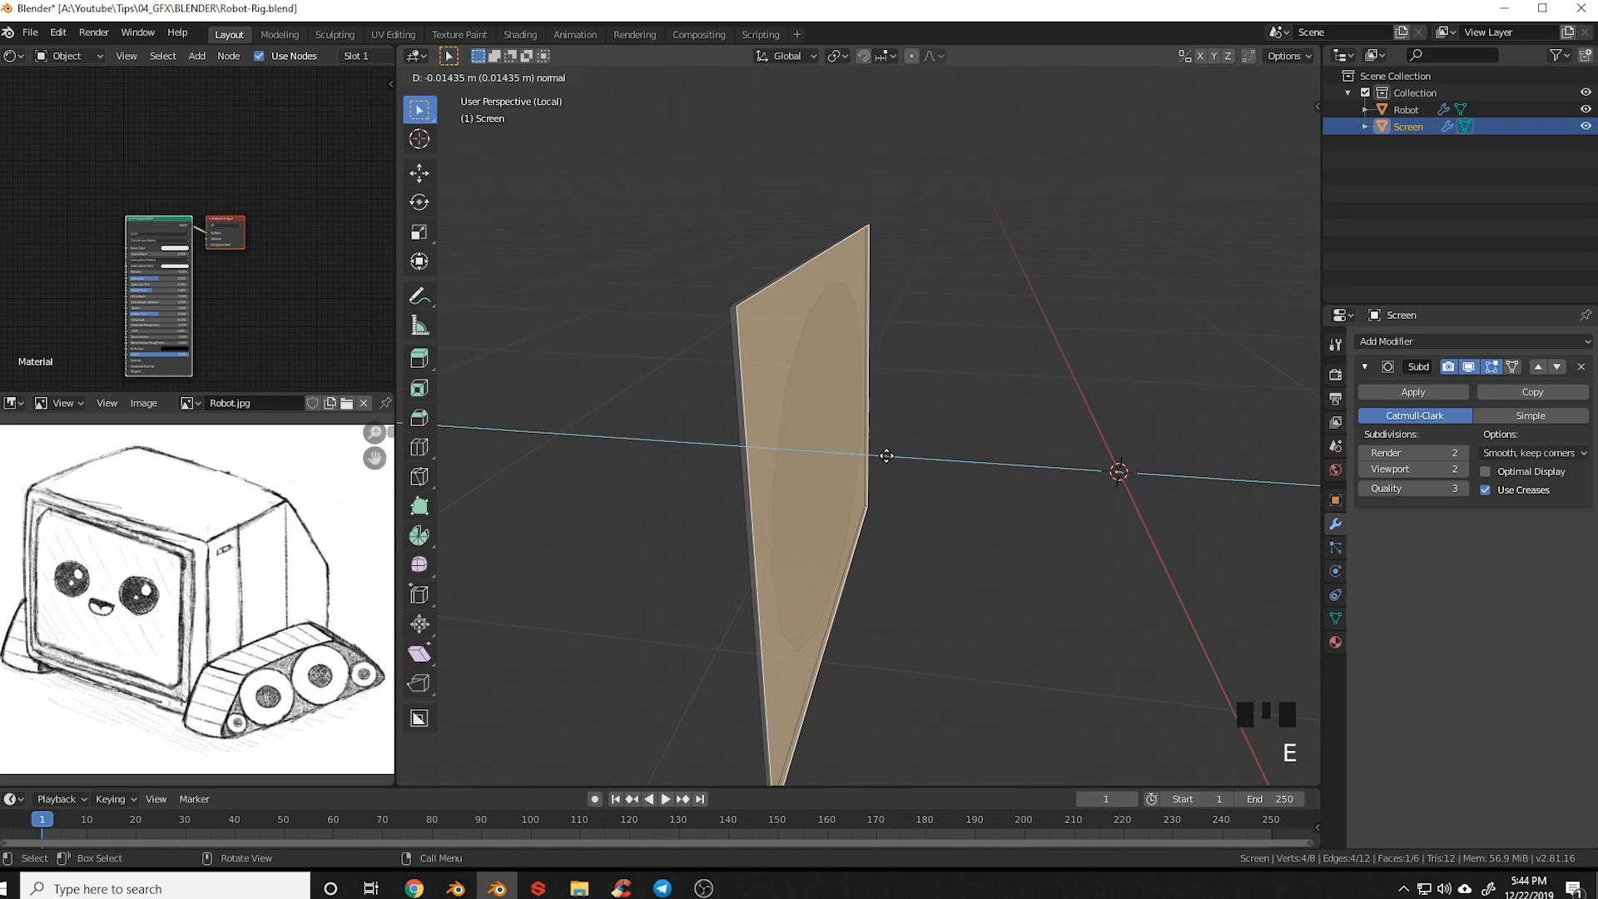
left_click(886, 456)
key("alt+a")
Select the four short edges spanning the screen's thickness at its corners, set their Edge Crease to 1, and clear the selection
middle_click_drag(746, 447, 846, 425)
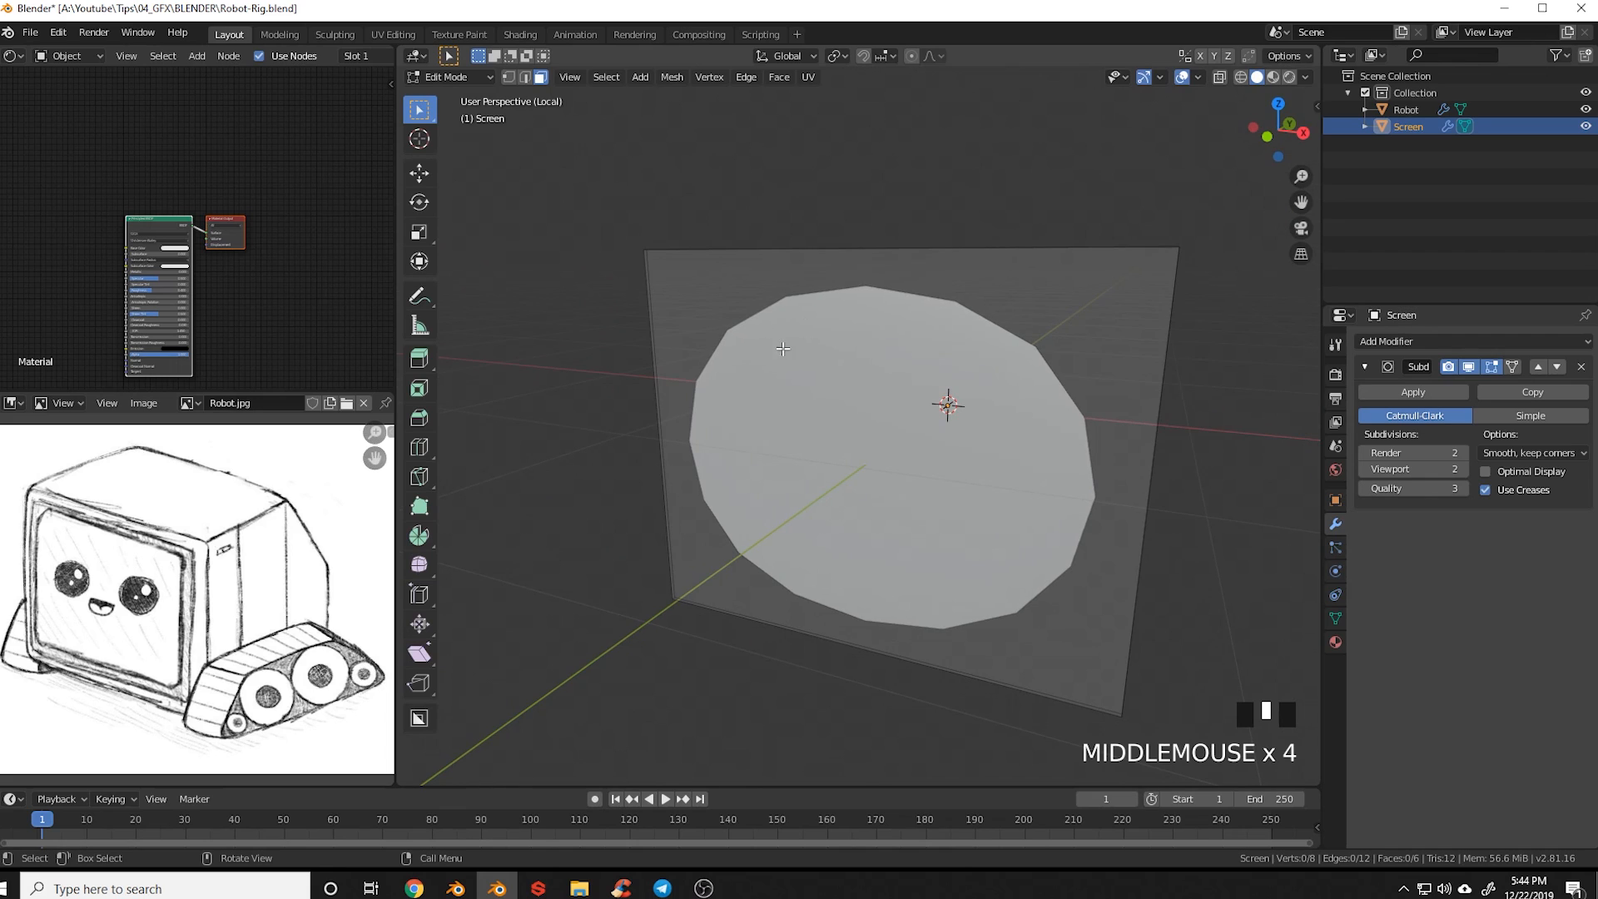
middle_click_drag(1097, 405, 1023, 520, "shift")
middle_click_drag(949, 563, 977, 538, "shift")
key("2")
scroll(932, 533, "up", 3)
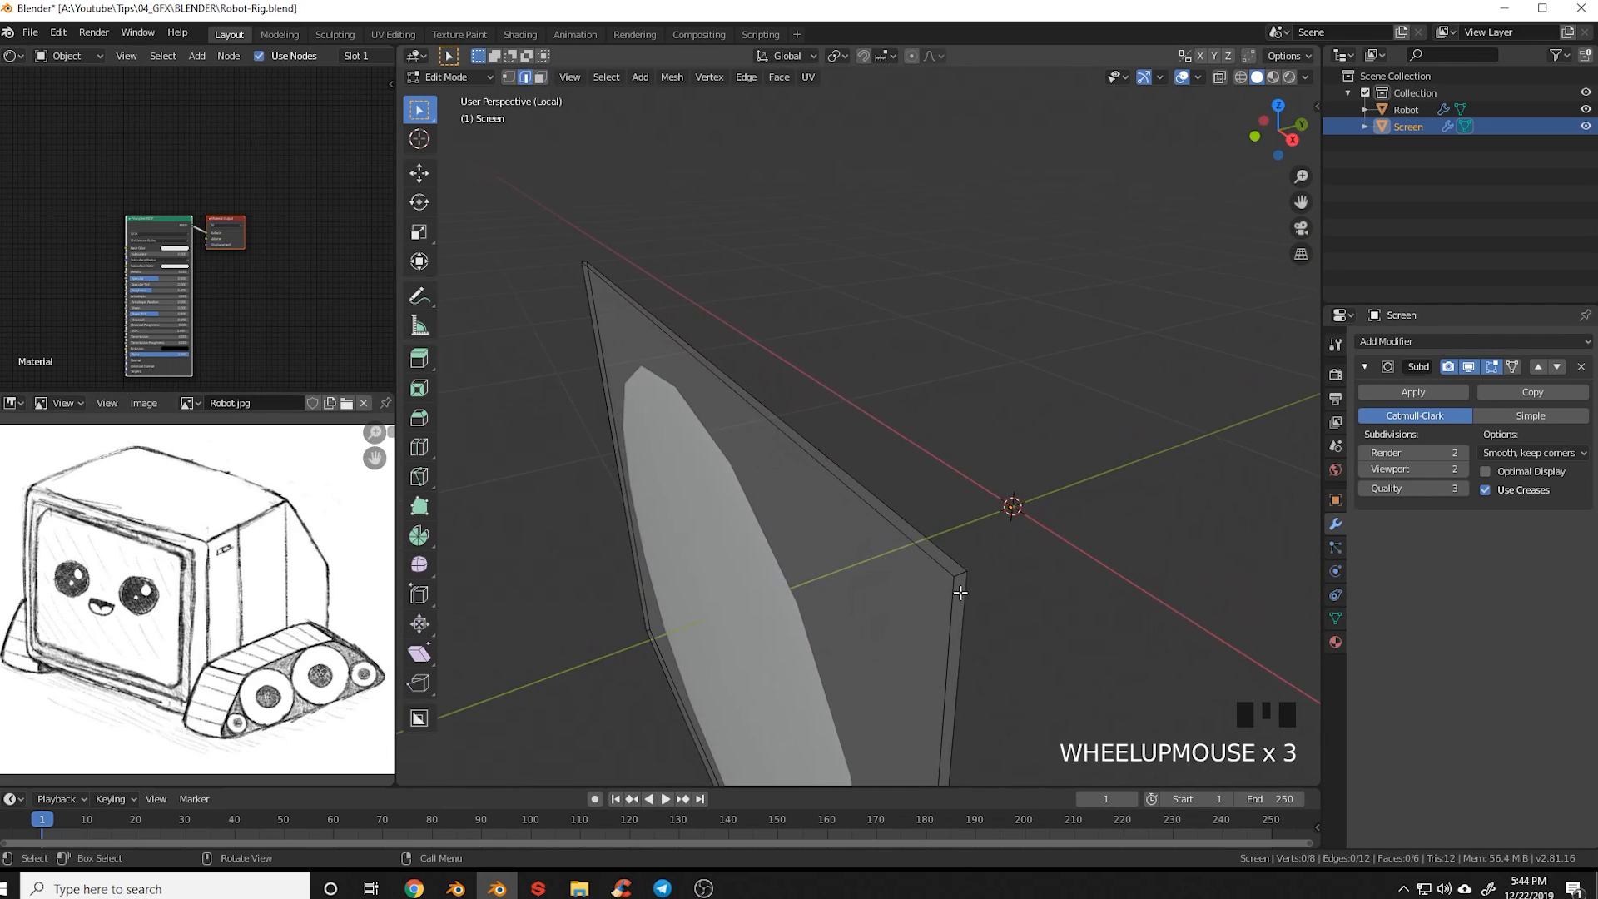
left_click(953, 664)
middle_click_drag(953, 663, 883, 421, "shift")
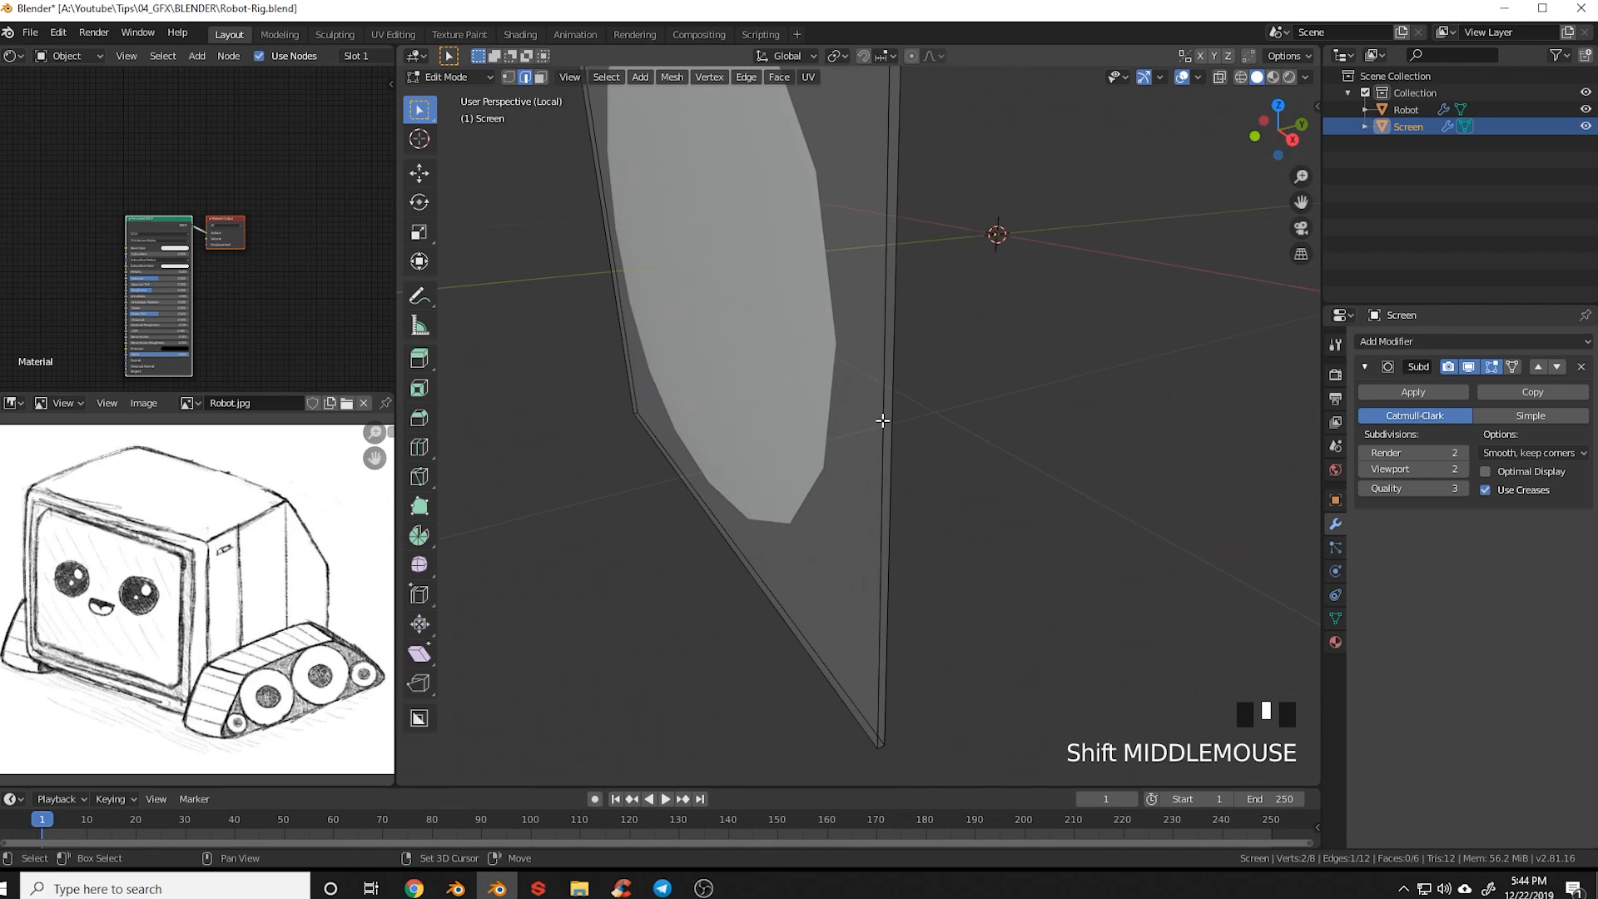
left_click(870, 758, "shift")
middle_click_drag(685, 591, 1096, 575)
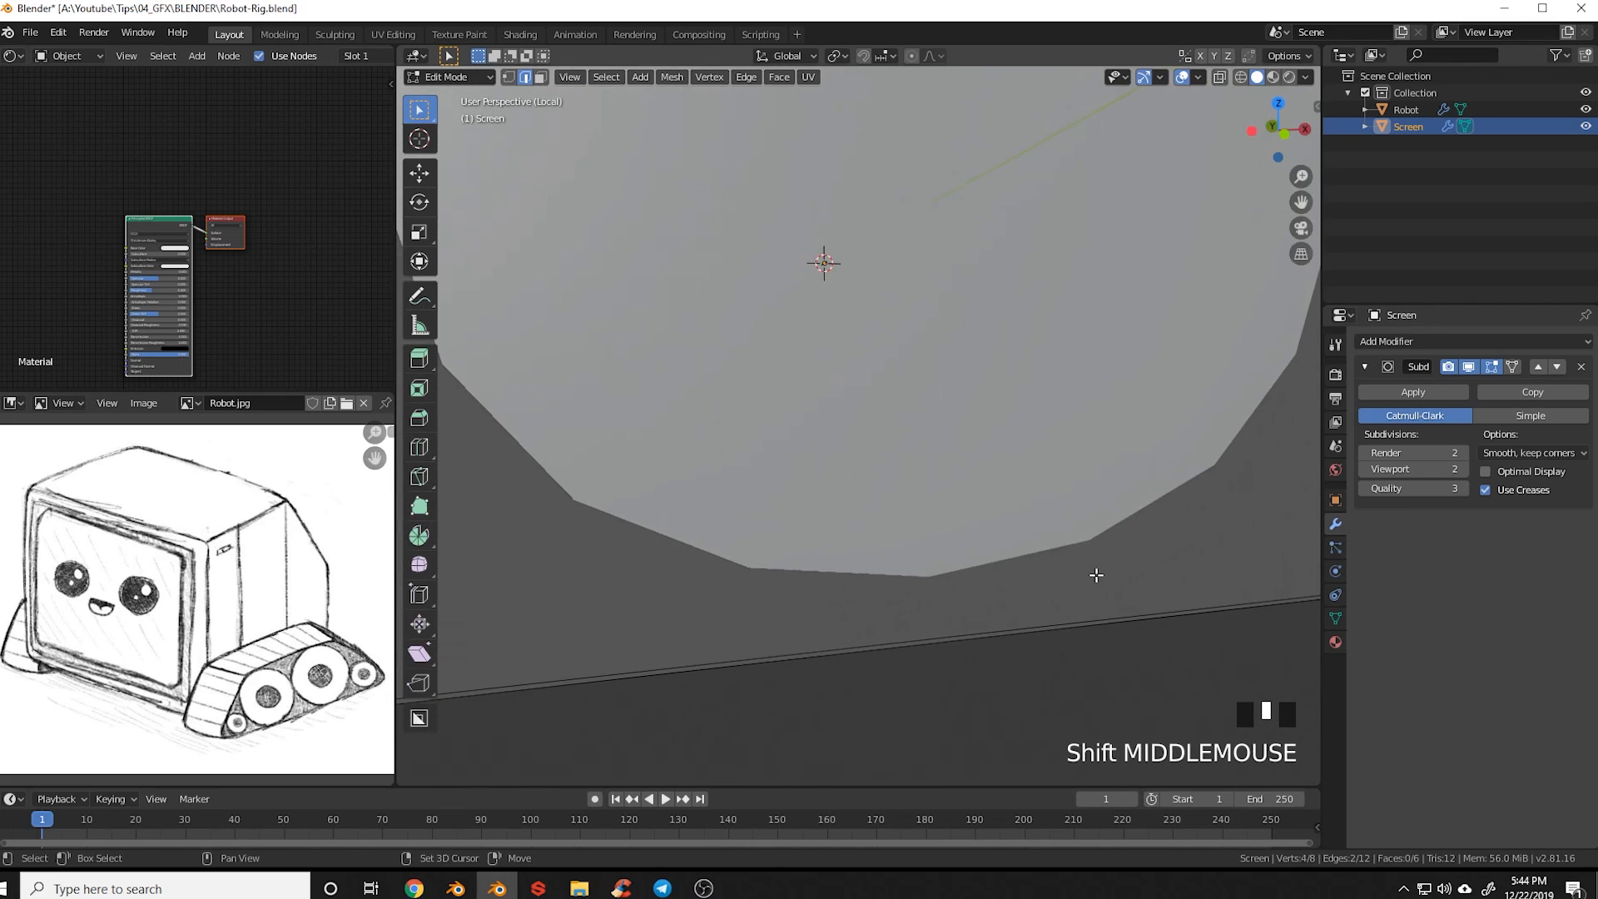
middle_click_drag(677, 666, 912, 692, "shift")
left_click(914, 670, "shift")
middle_click_drag(894, 369, 887, 499, "shift")
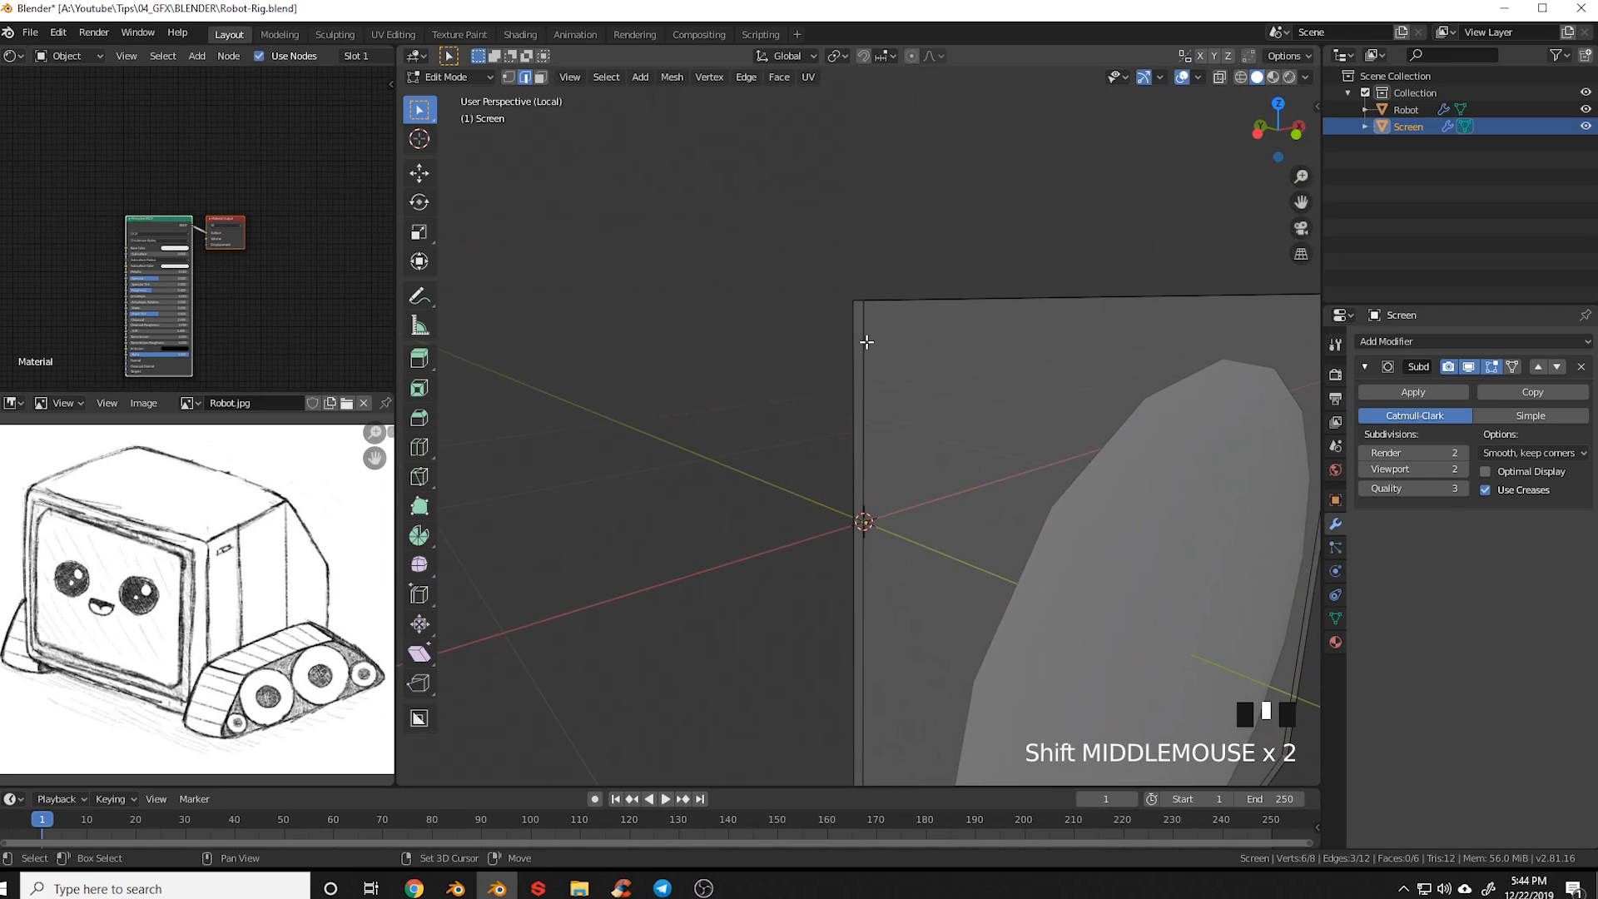
left_click(856, 310, "shift")
left_click(856, 345, "shift")
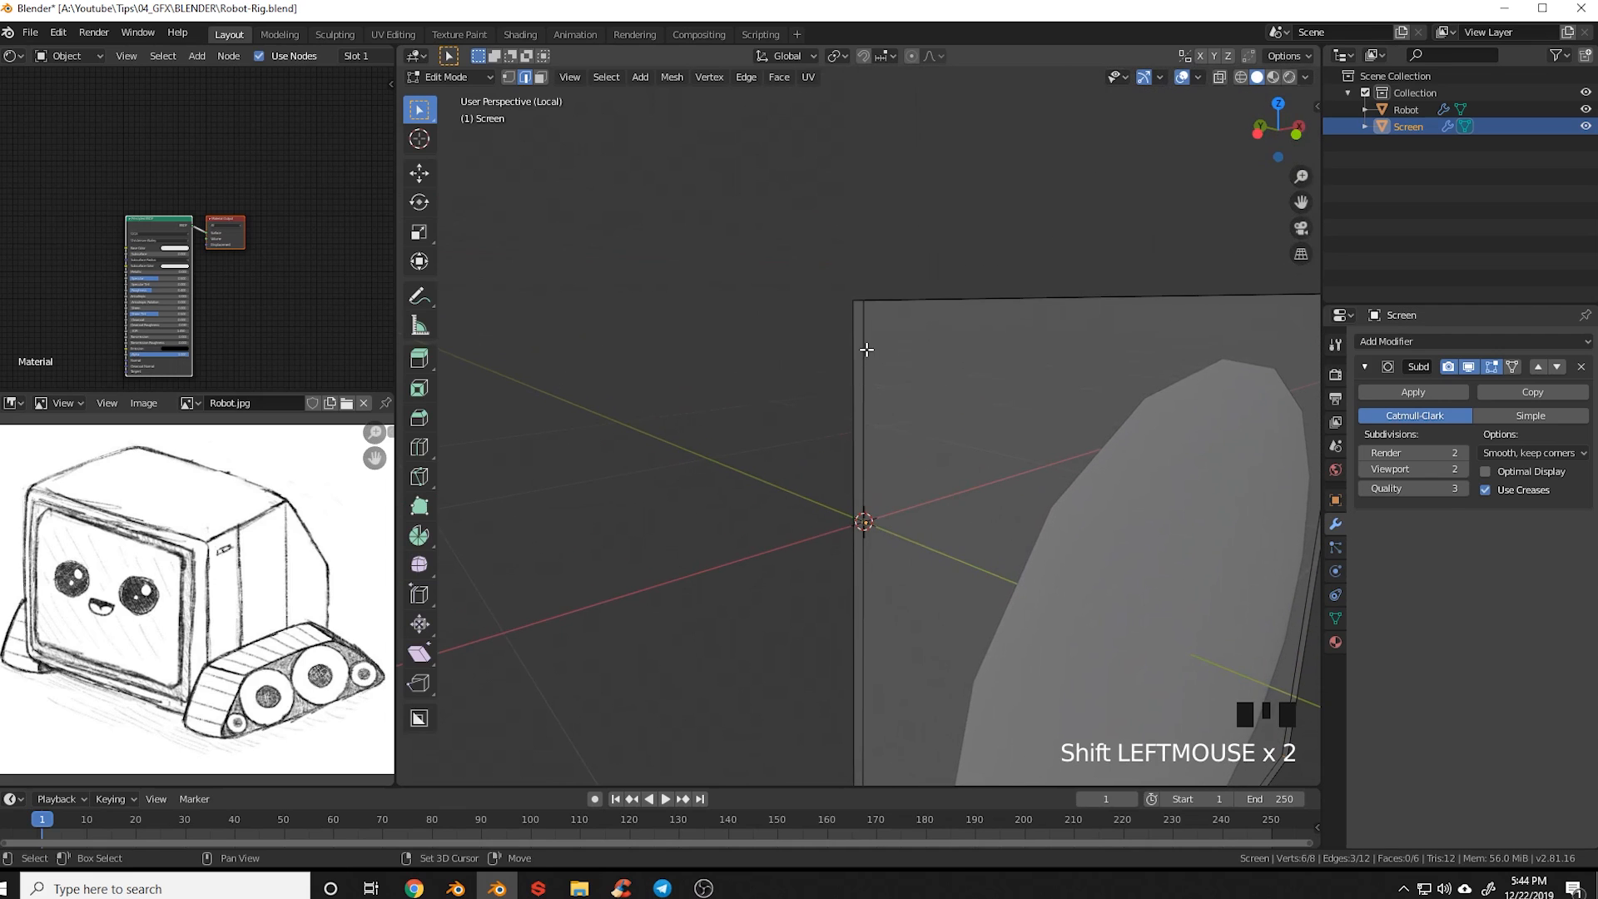
middle_click_drag(856, 346, 892, 535, "shift")
left_click(875, 555, "shift")
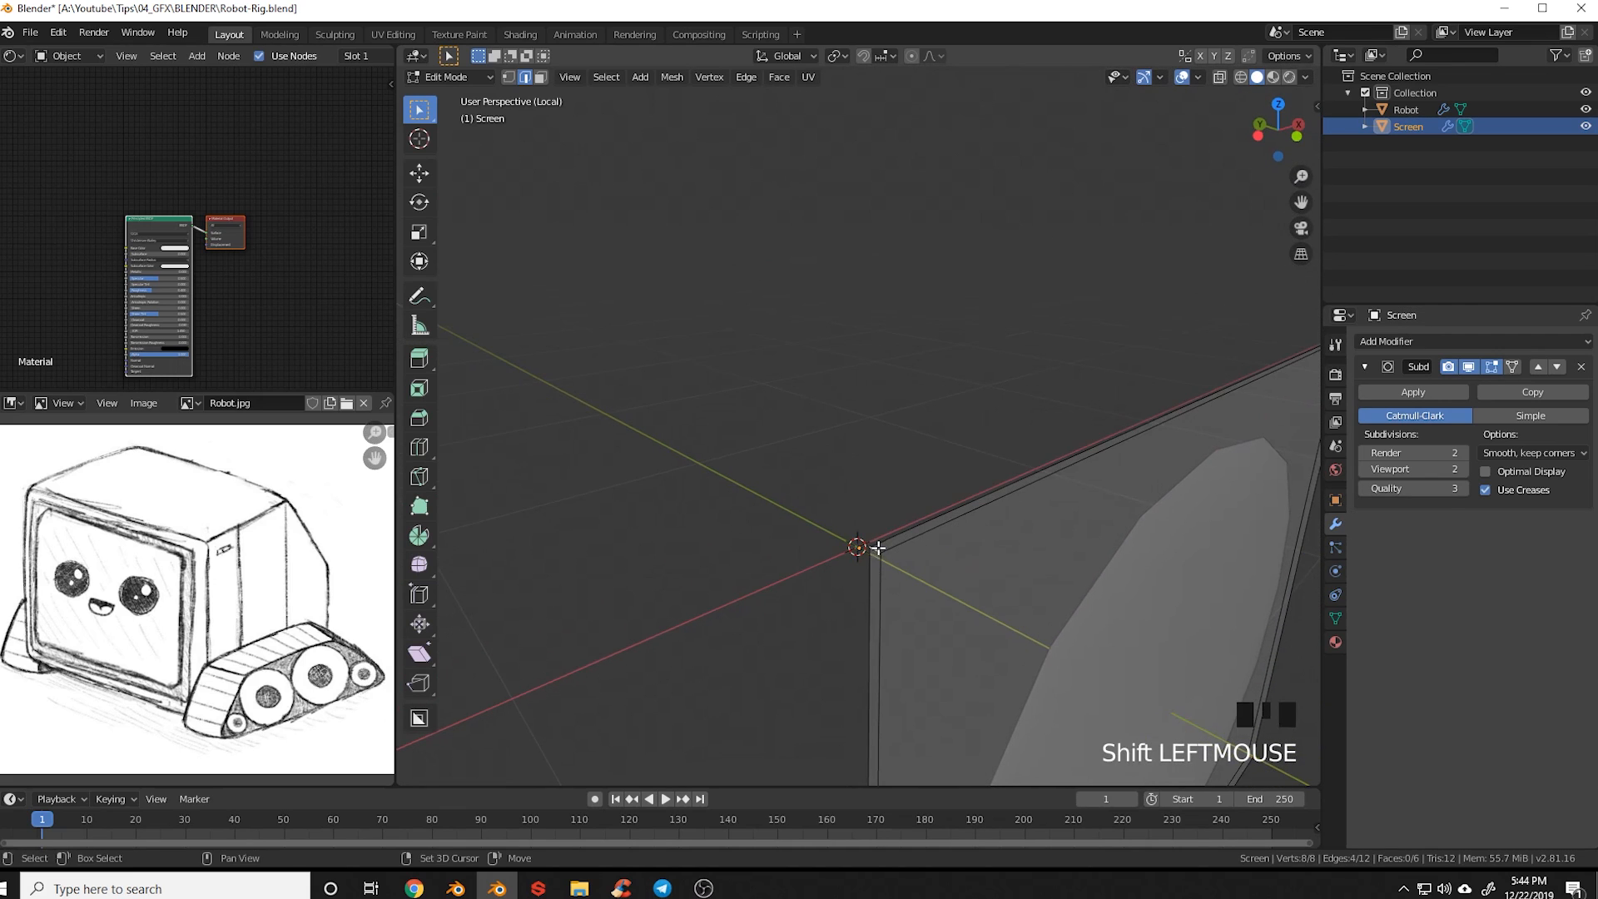
middle_click_drag(1081, 582, 750, 250)
scroll(902, 562, "down", 2)
left_click(746, 77)
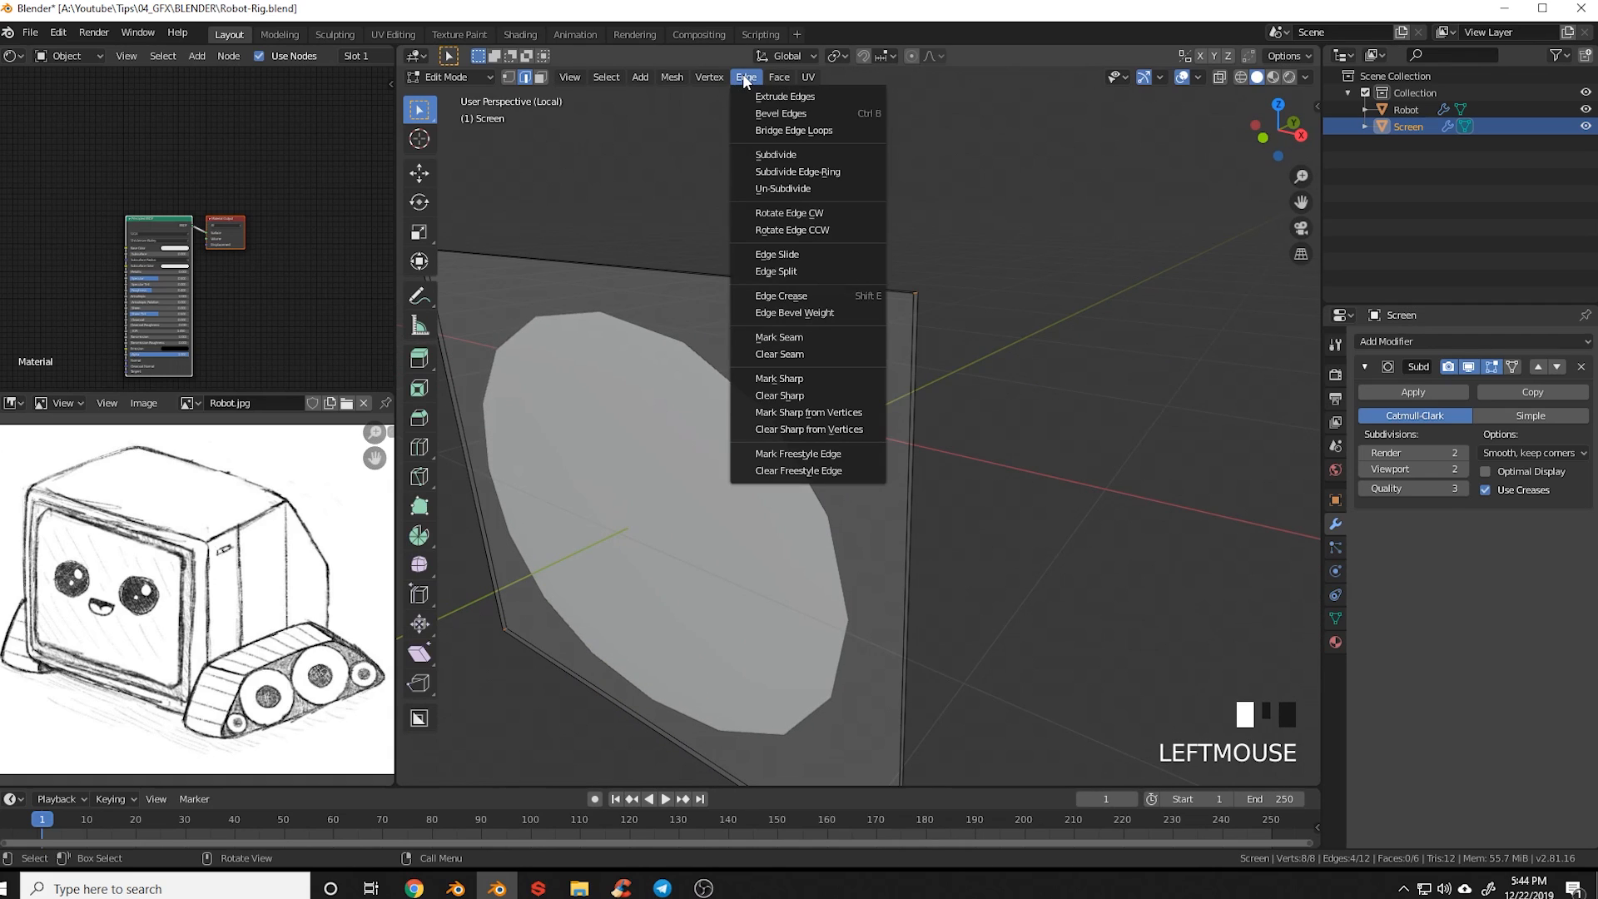
left_click(839, 298)
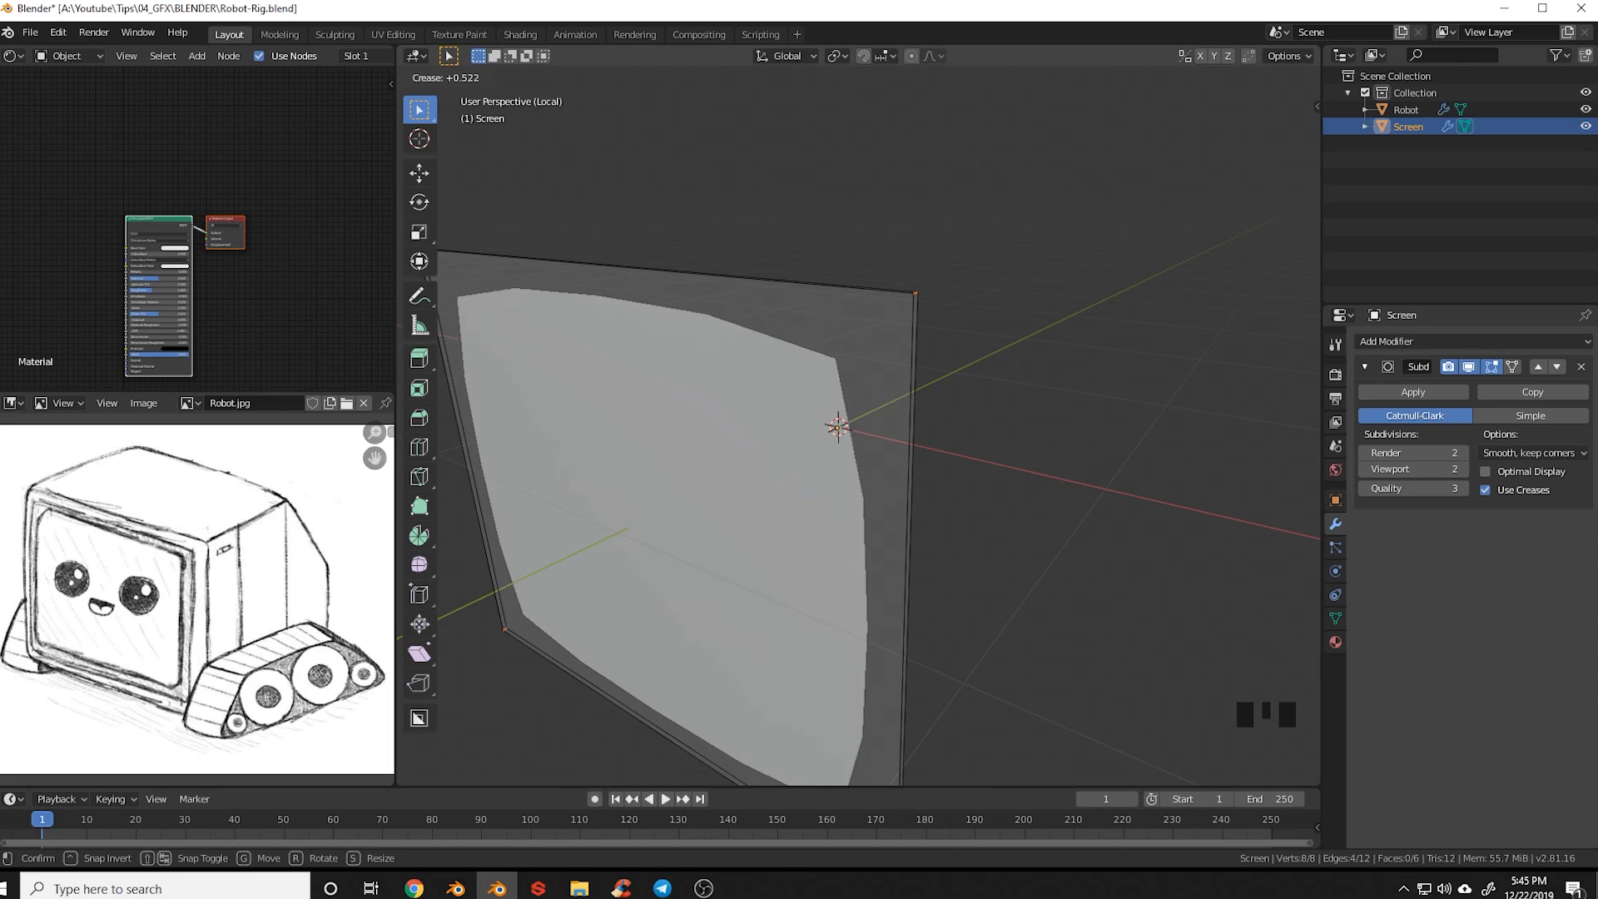
key("1")
key("Return")
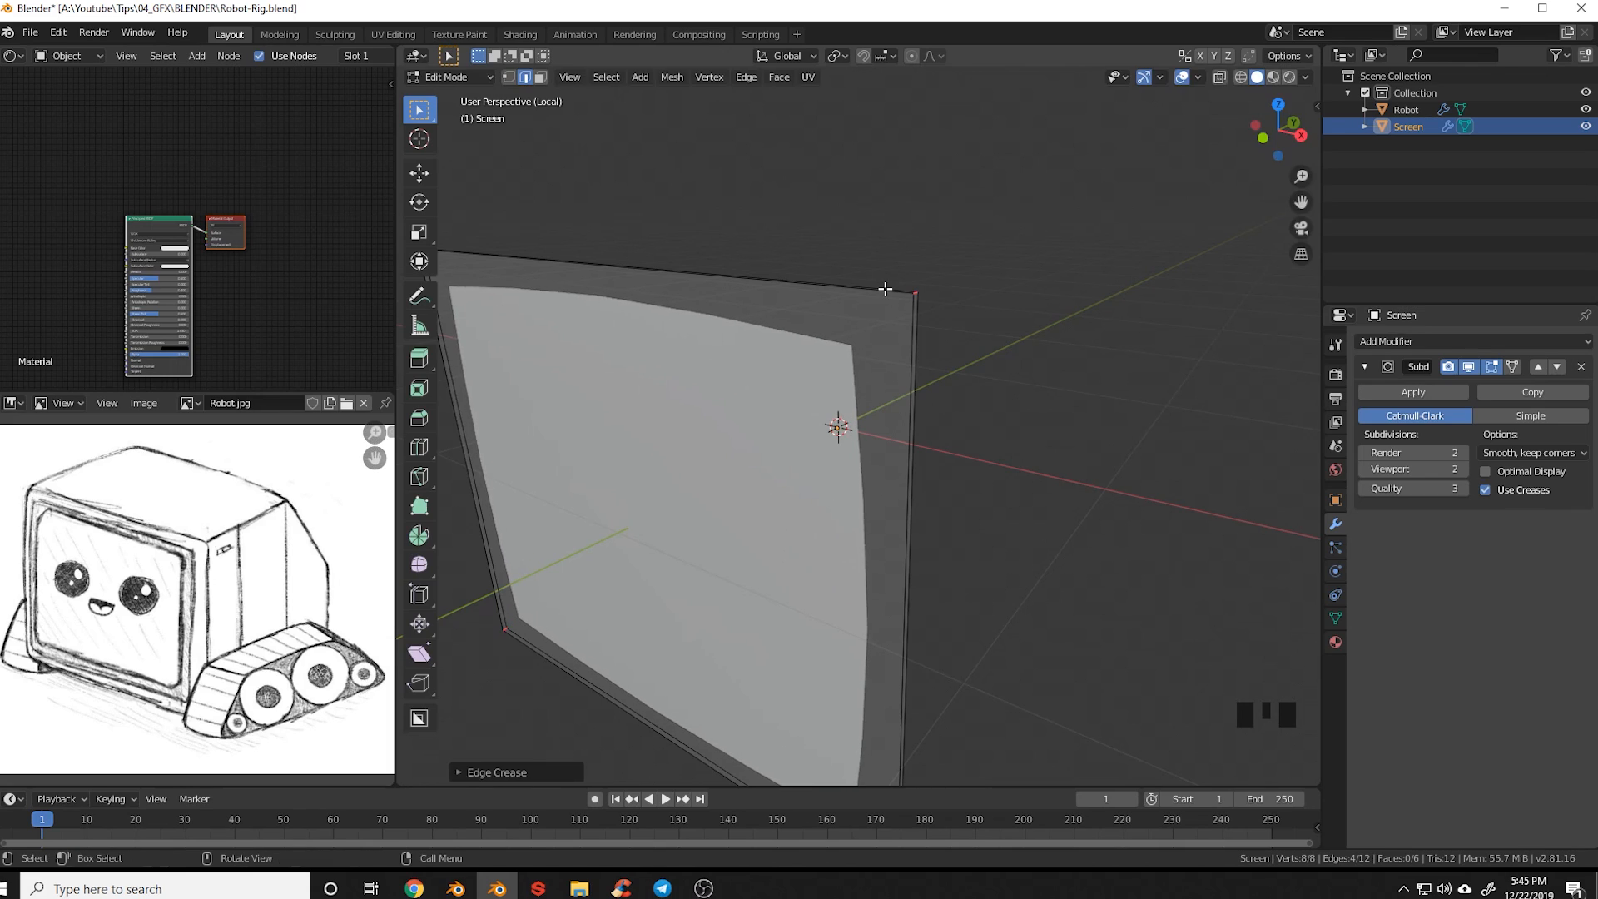
scroll(920, 498, "down", 2)
middle_click_drag(921, 498, 1017, 499)
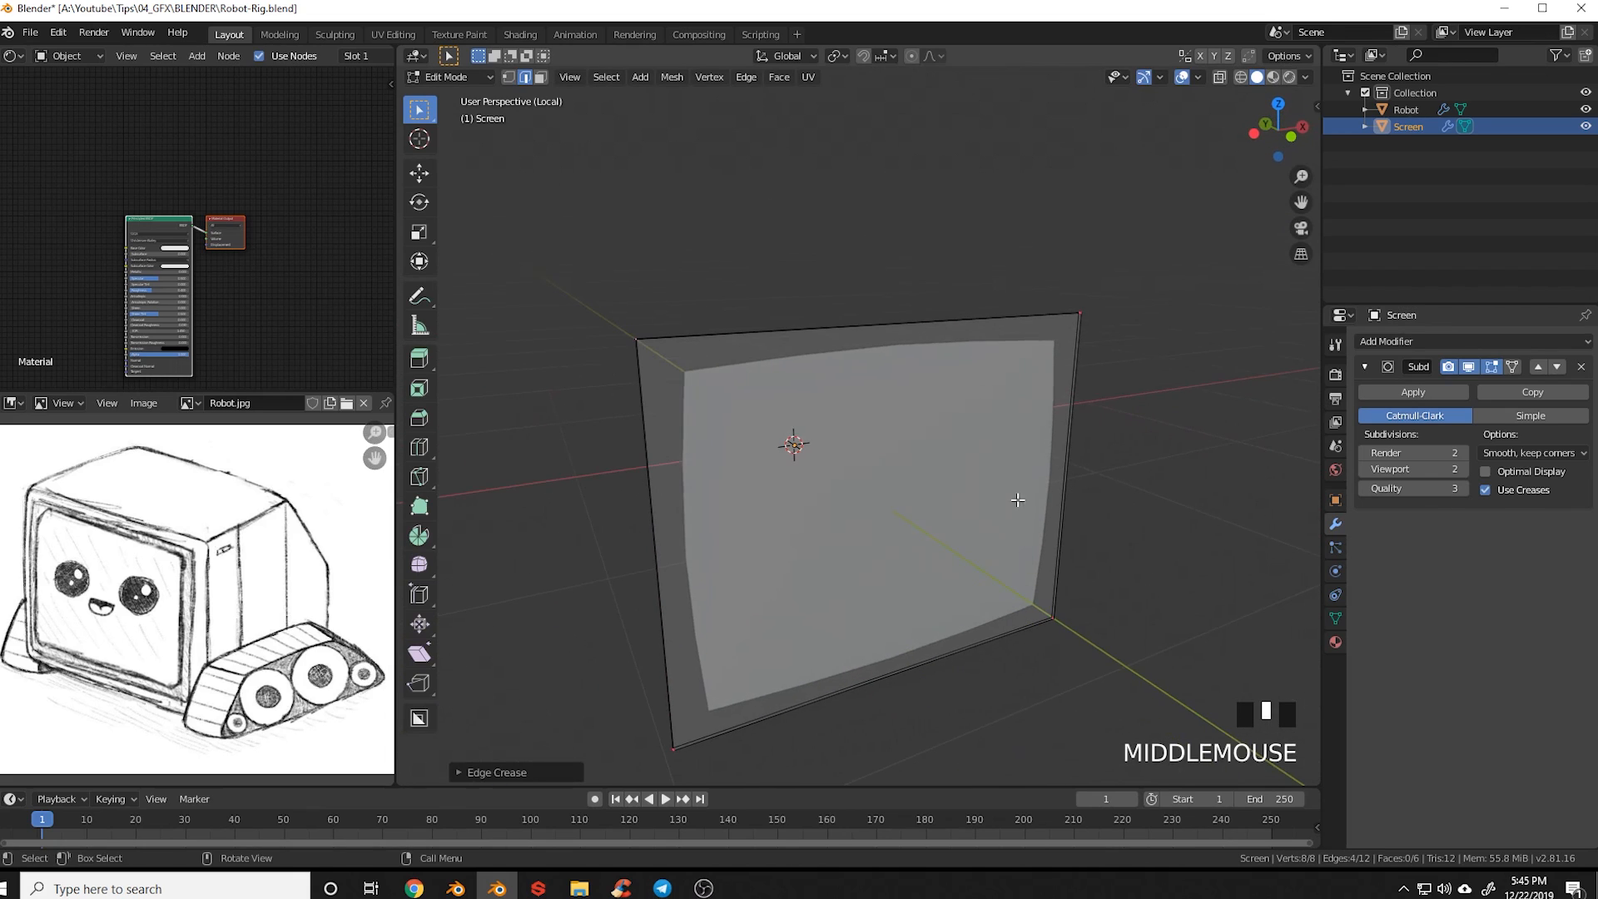
key("a")
Select the entire screen mesh and subdivide it once
middle_click_drag(814, 582, 696, 546, "shift")
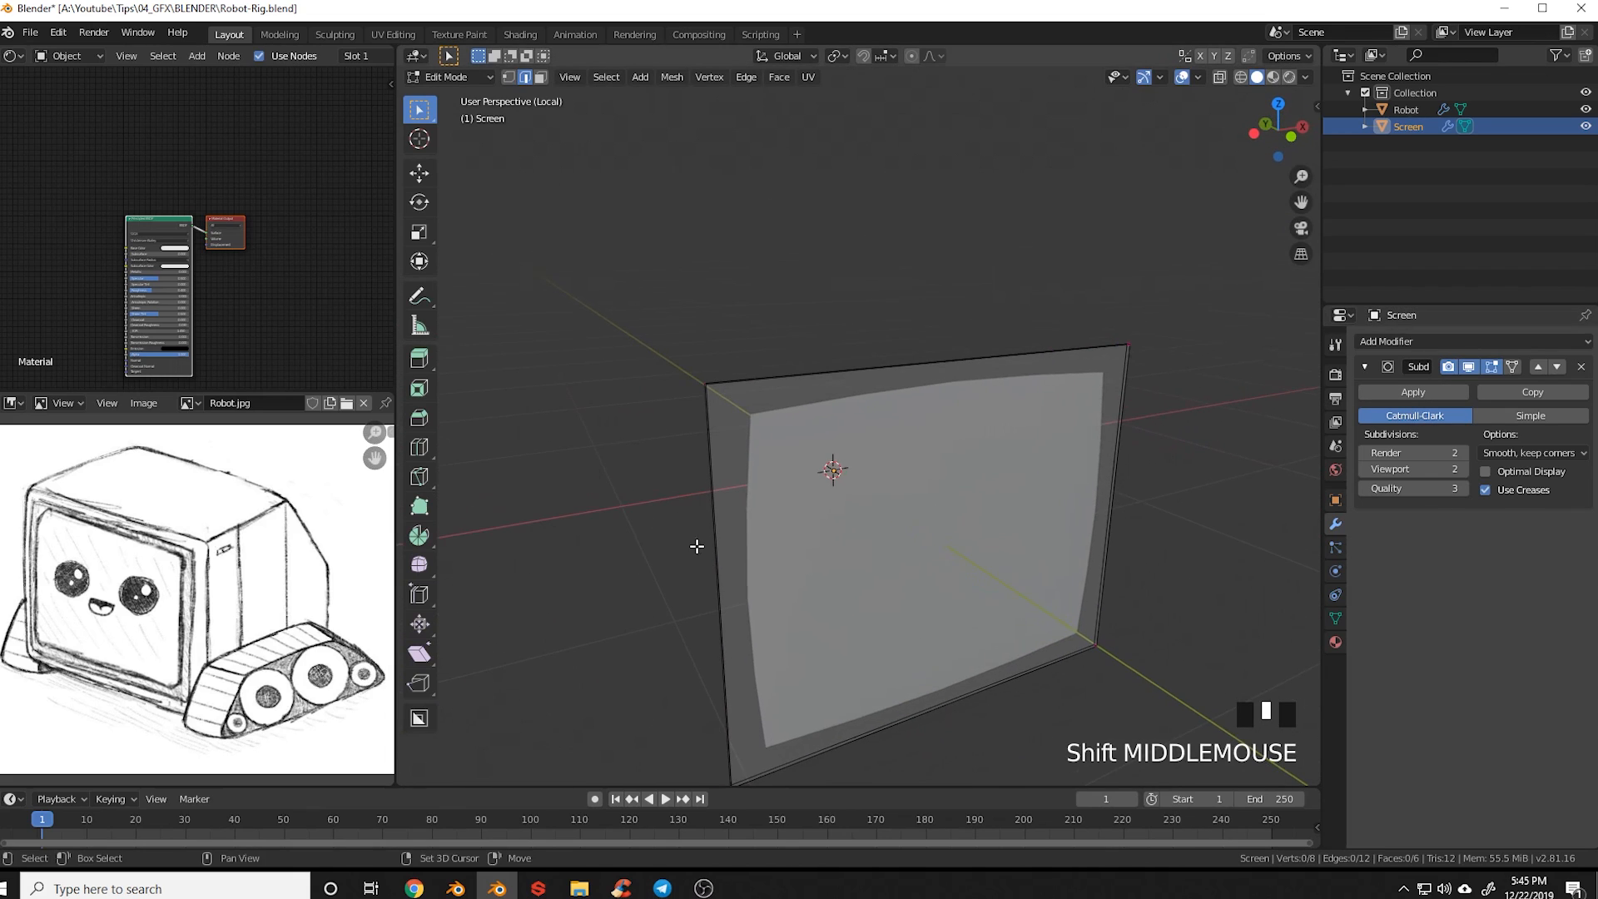
scroll(692, 417, "up", 1)
middle_click_drag(694, 415, 735, 428)
scroll(830, 445, "up", 2)
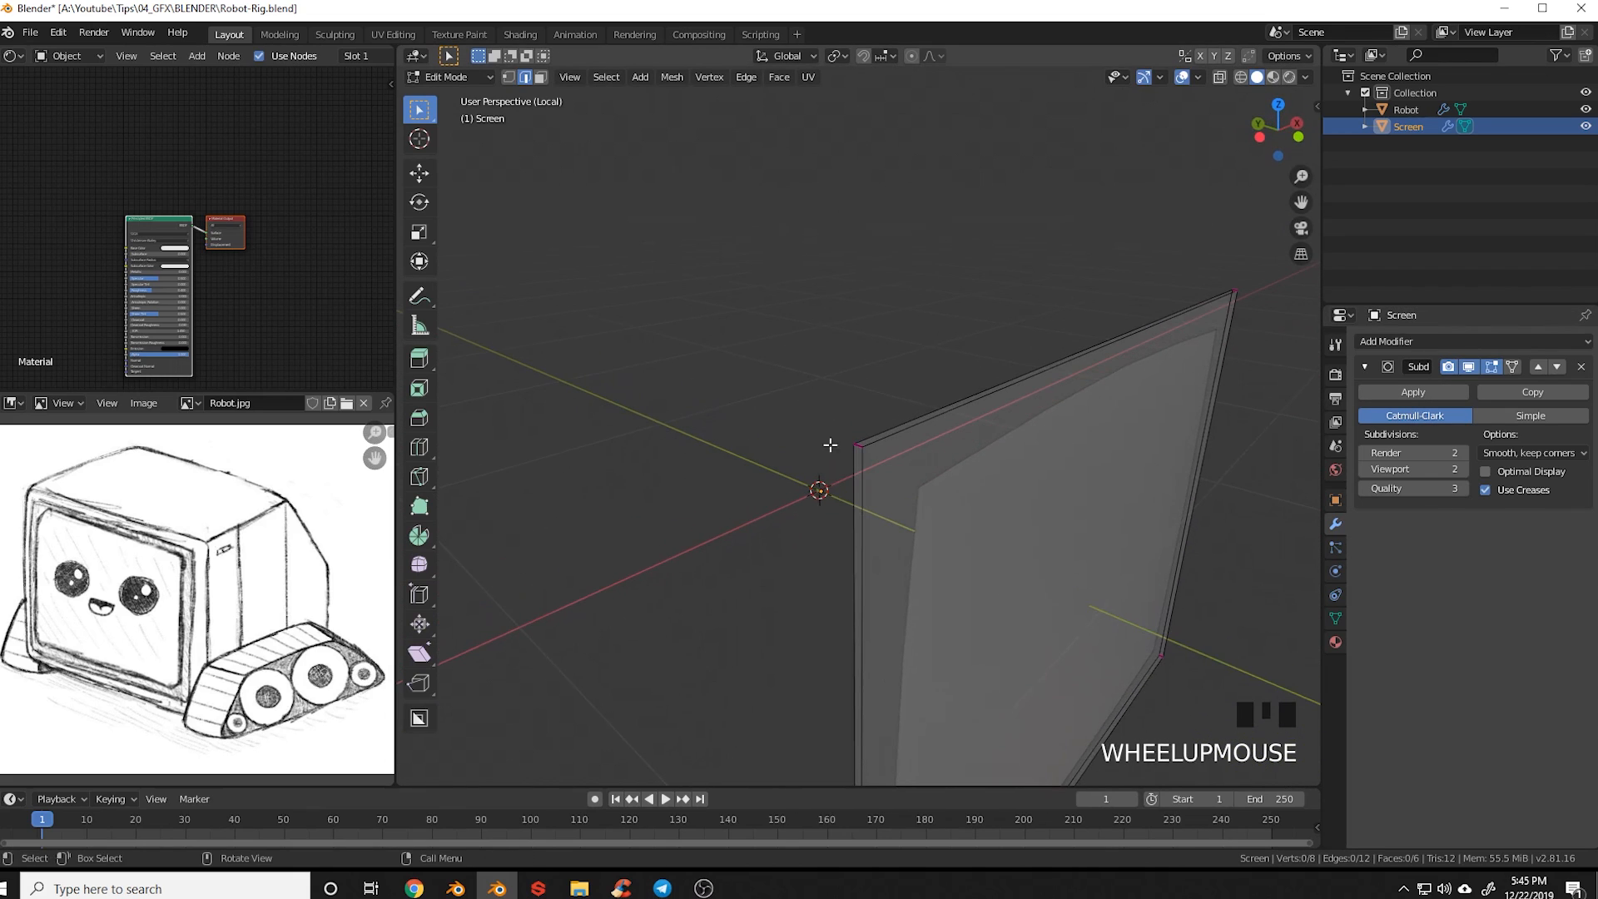
middle_click_drag(902, 471, 971, 560)
key("a")
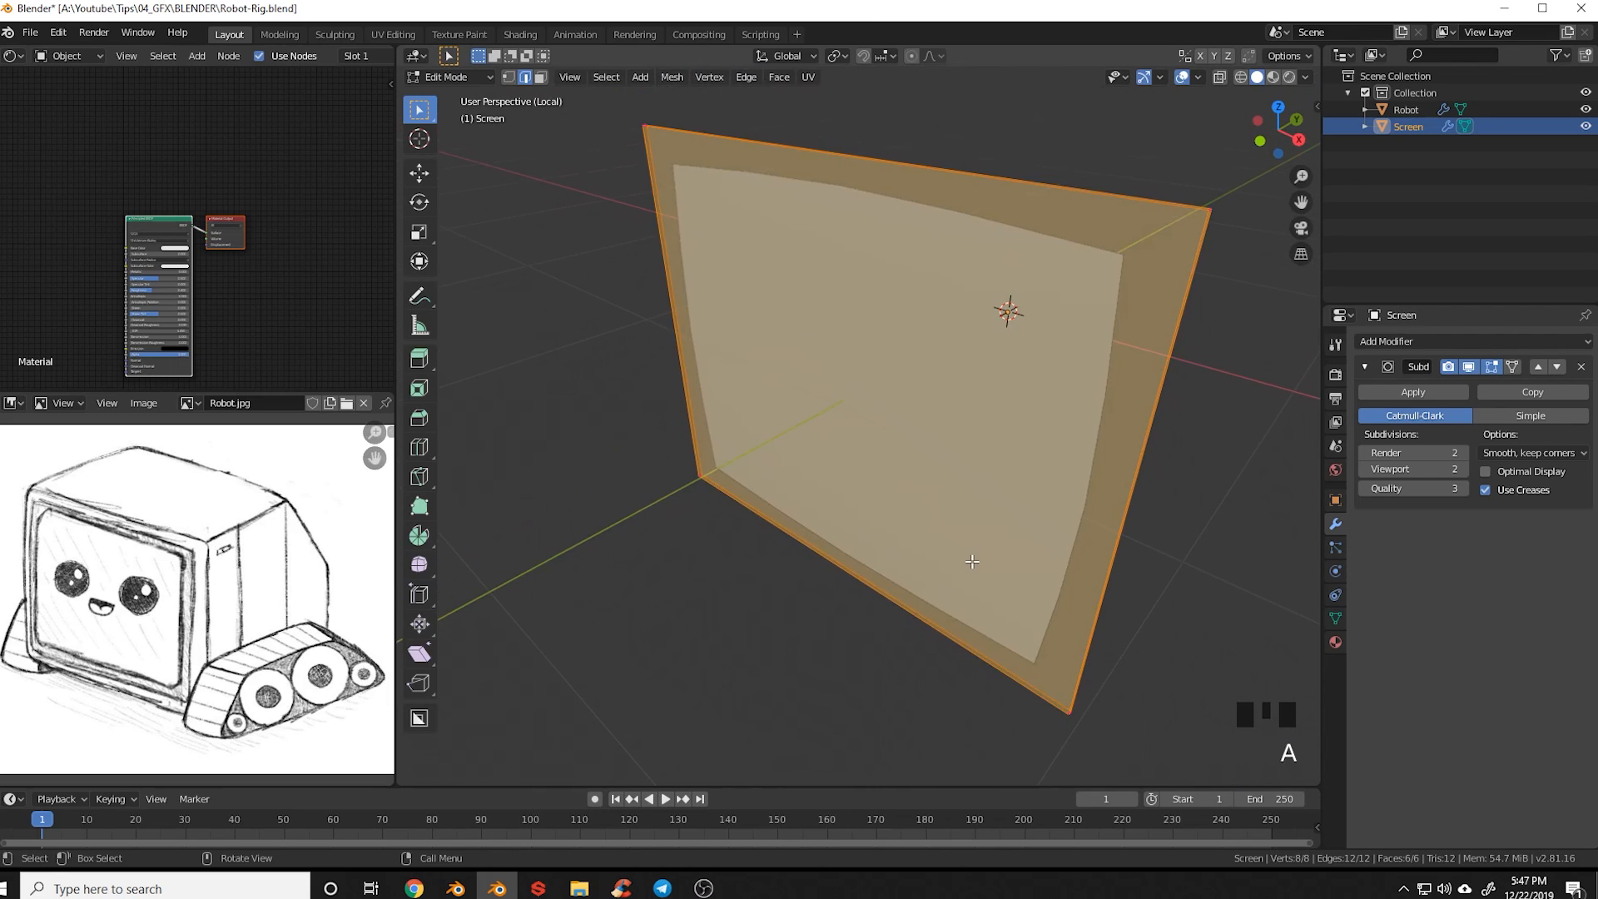
right_click(926, 389)
left_click(907, 342)
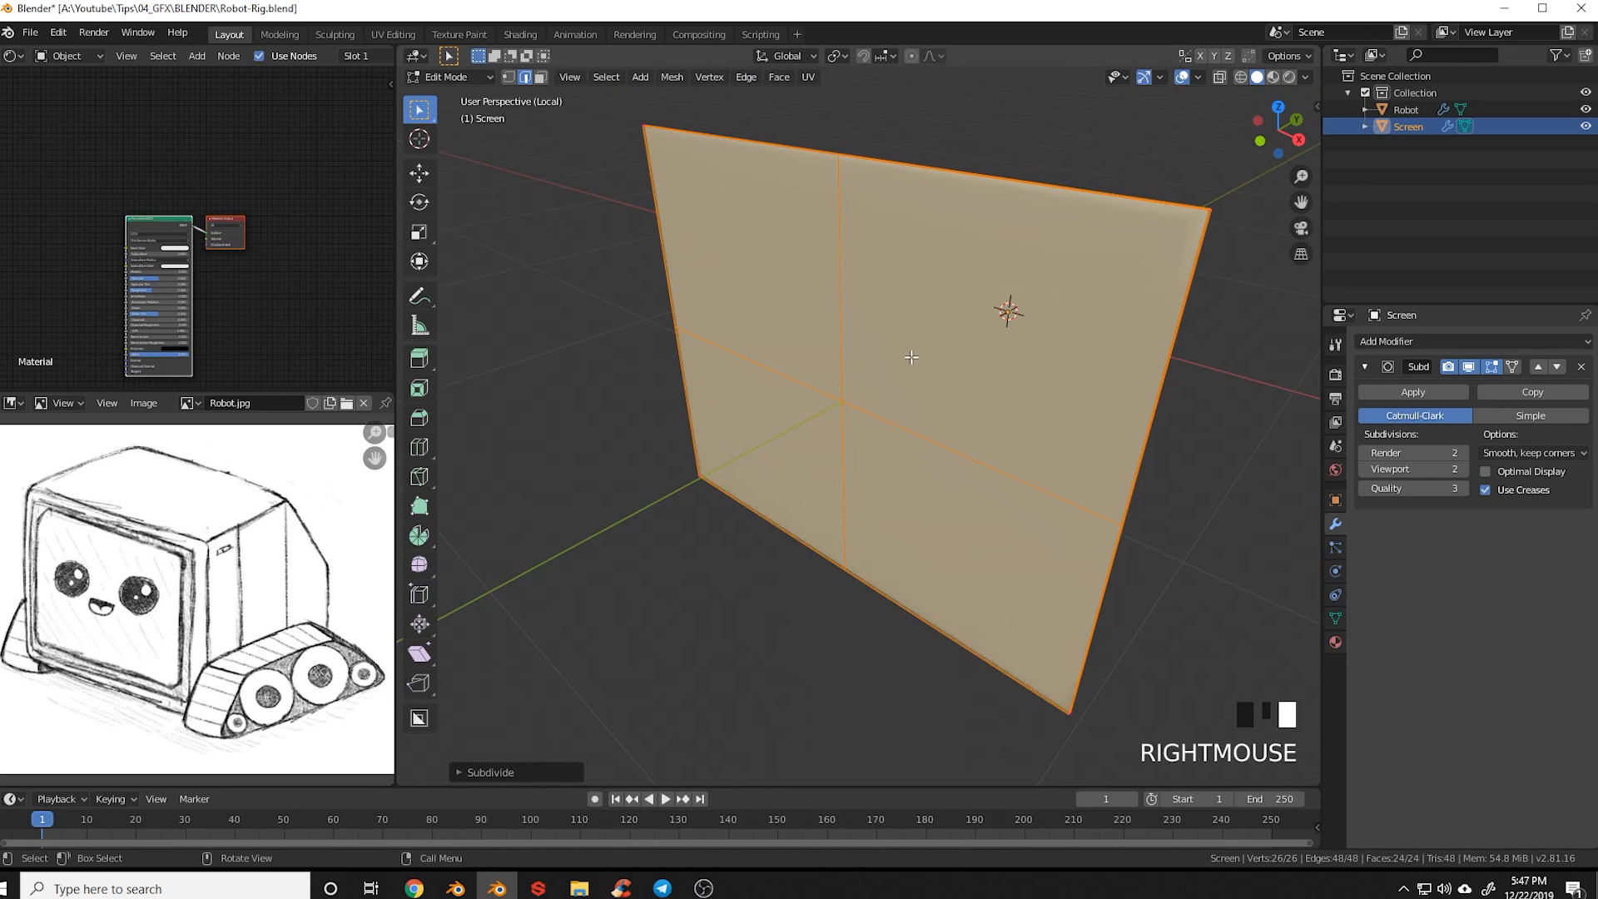
Pull the center vertex of the screen's front face outward along Y in two moves, the second about 0.11 m, to bulge it
key("1")
left_click(845, 405)
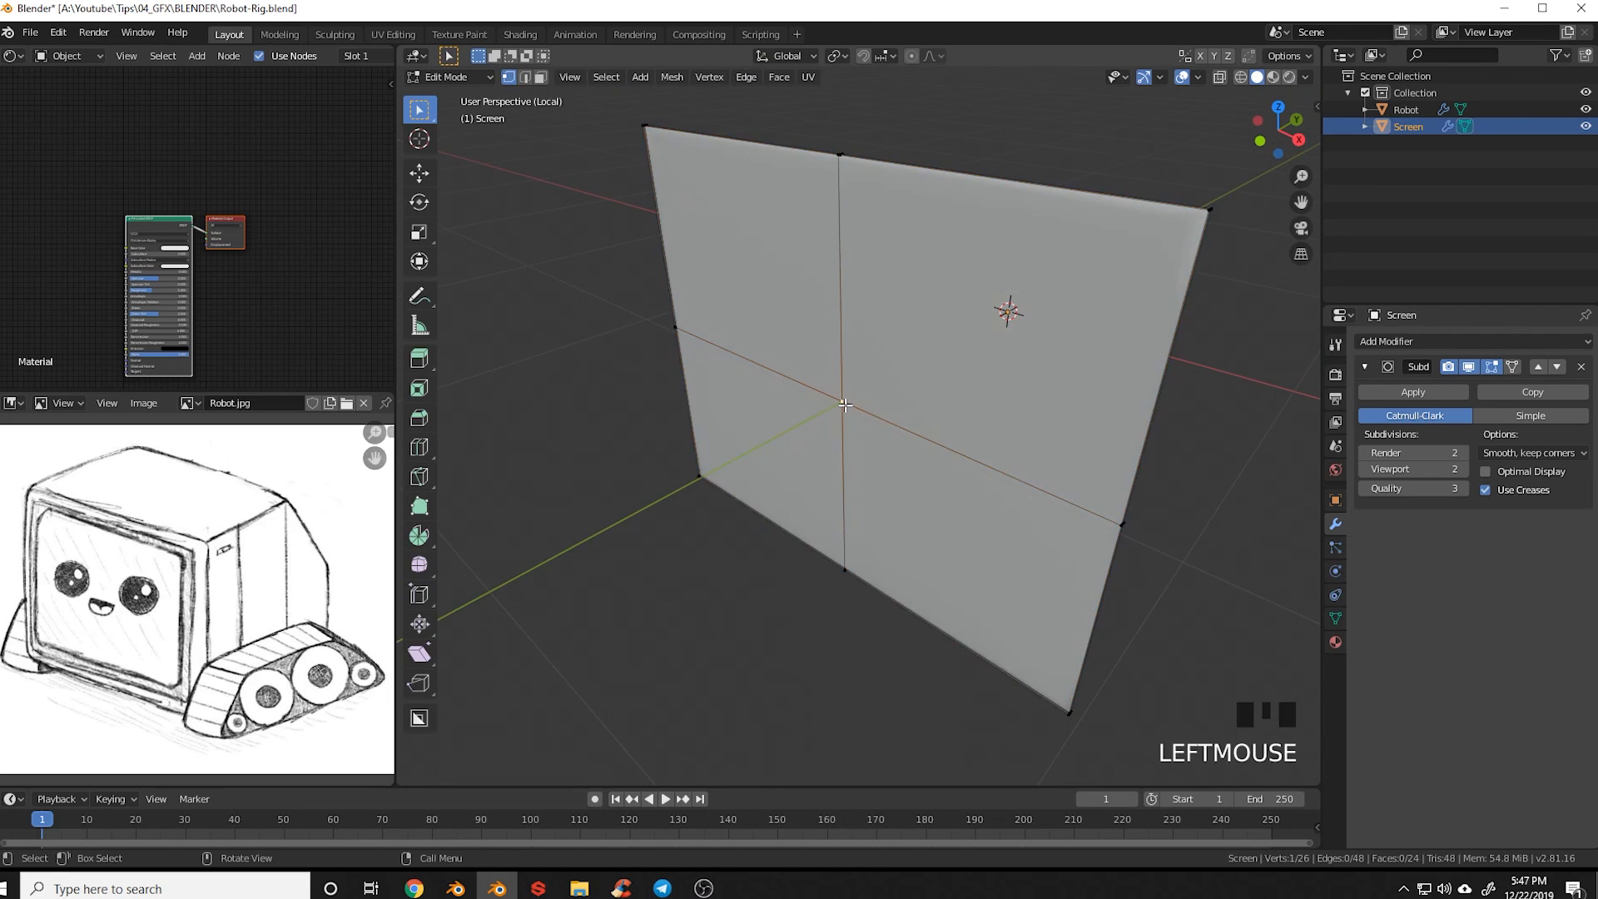
key("g")
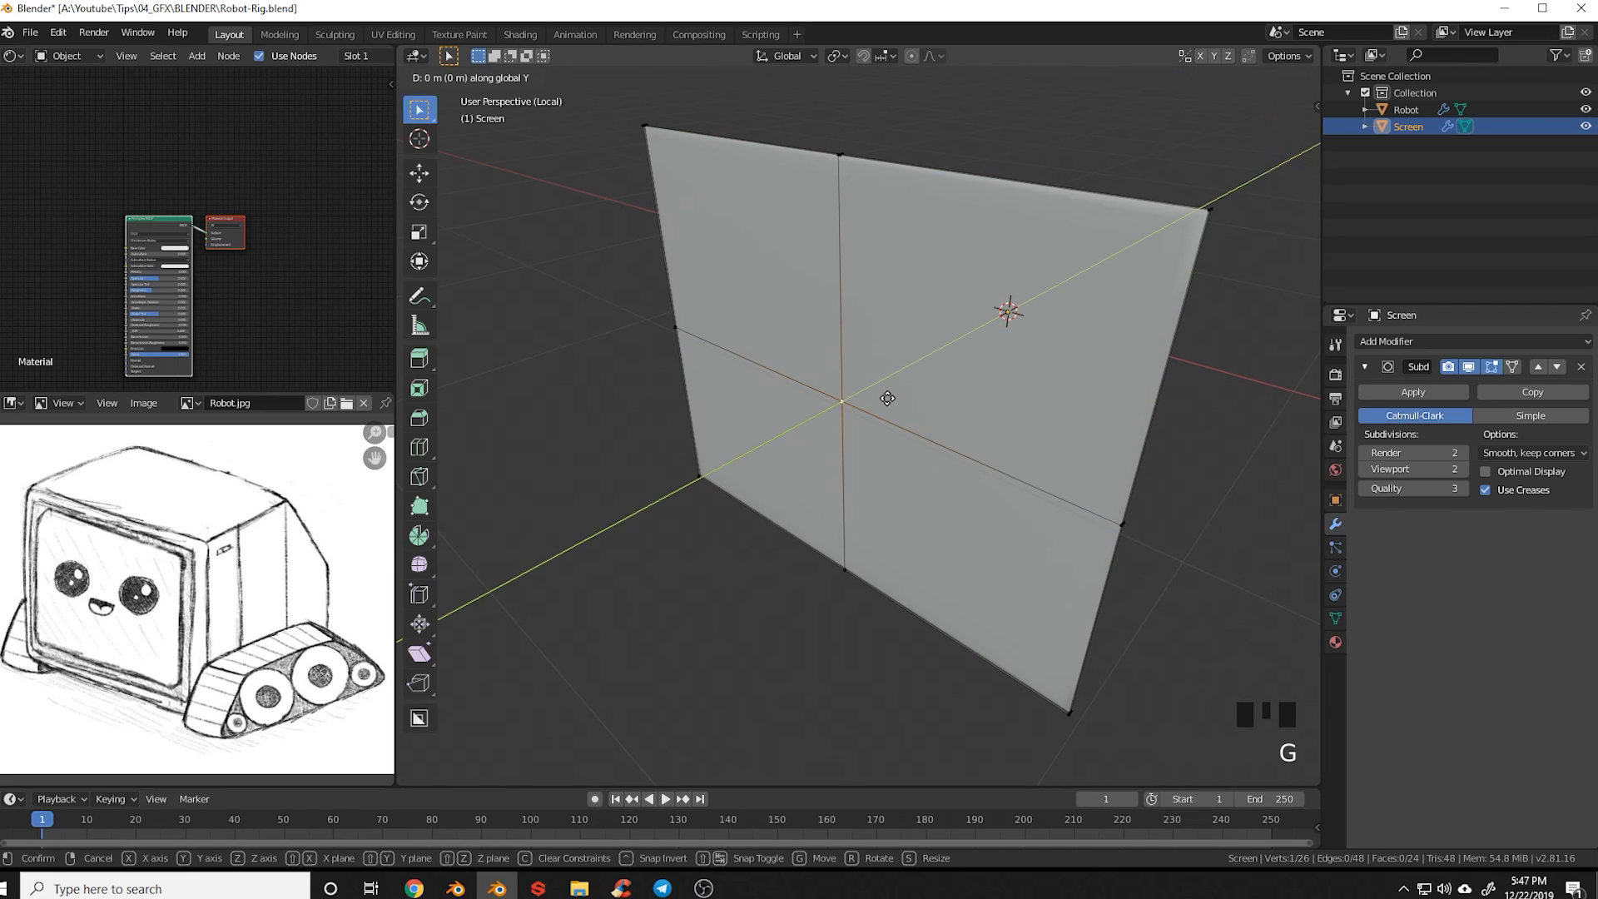
key("y")
left_click(817, 446)
middle_click_drag(817, 446, 889, 440)
key("g")
key("y")
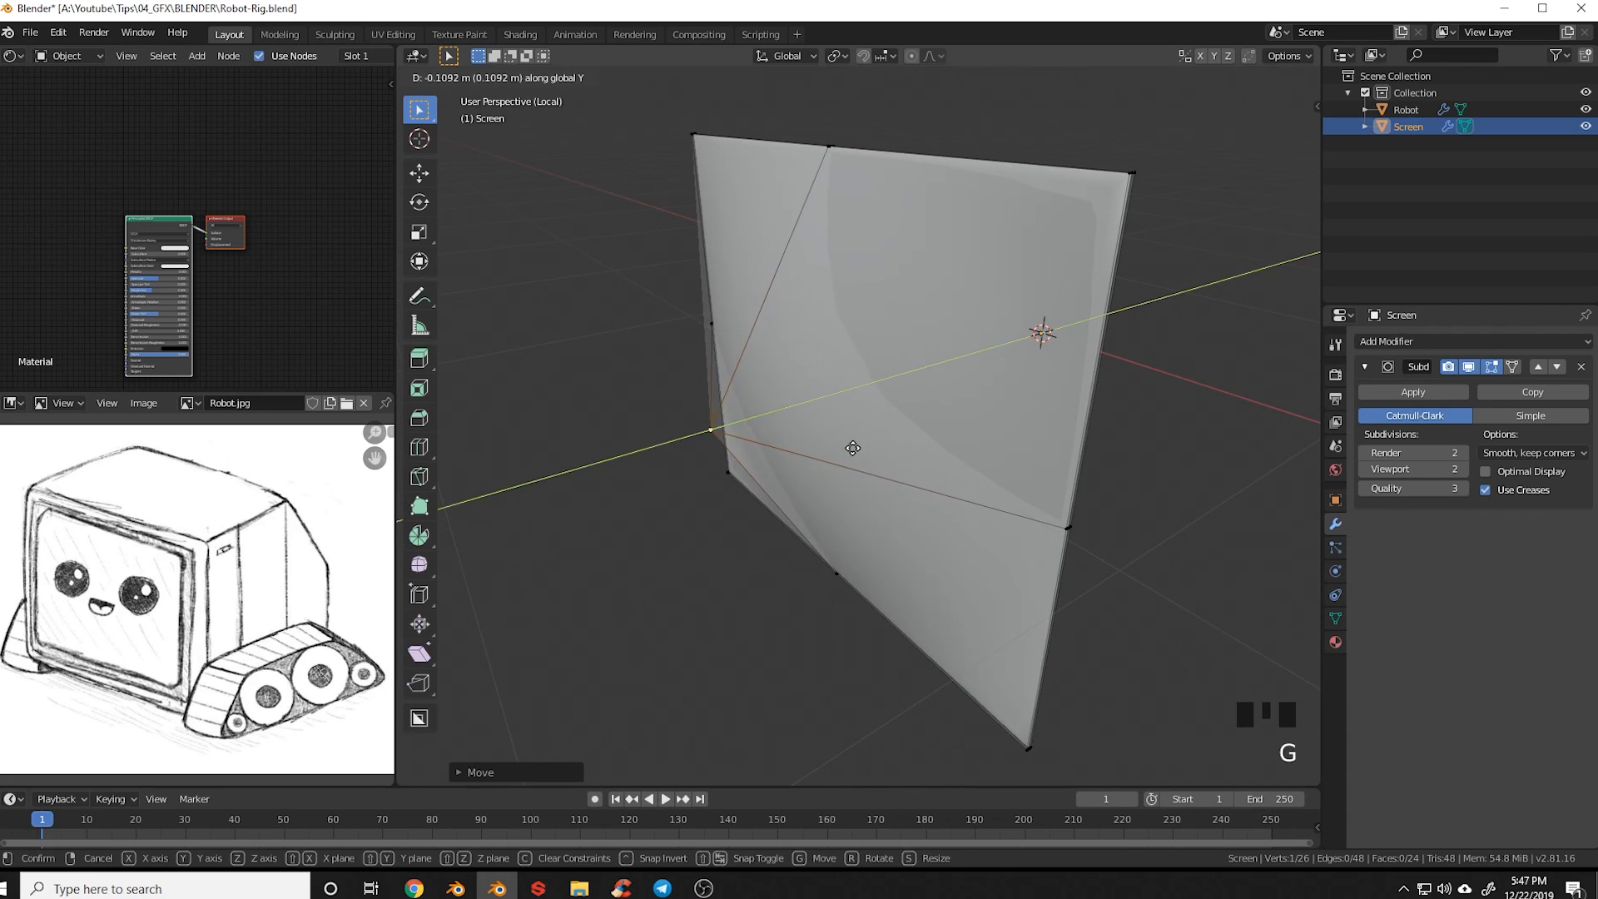
left_click(849, 447)
middle_click_drag(849, 446, 1090, 489)
middle_click_drag(856, 435, 854, 471)
scroll(854, 471, "up", 2)
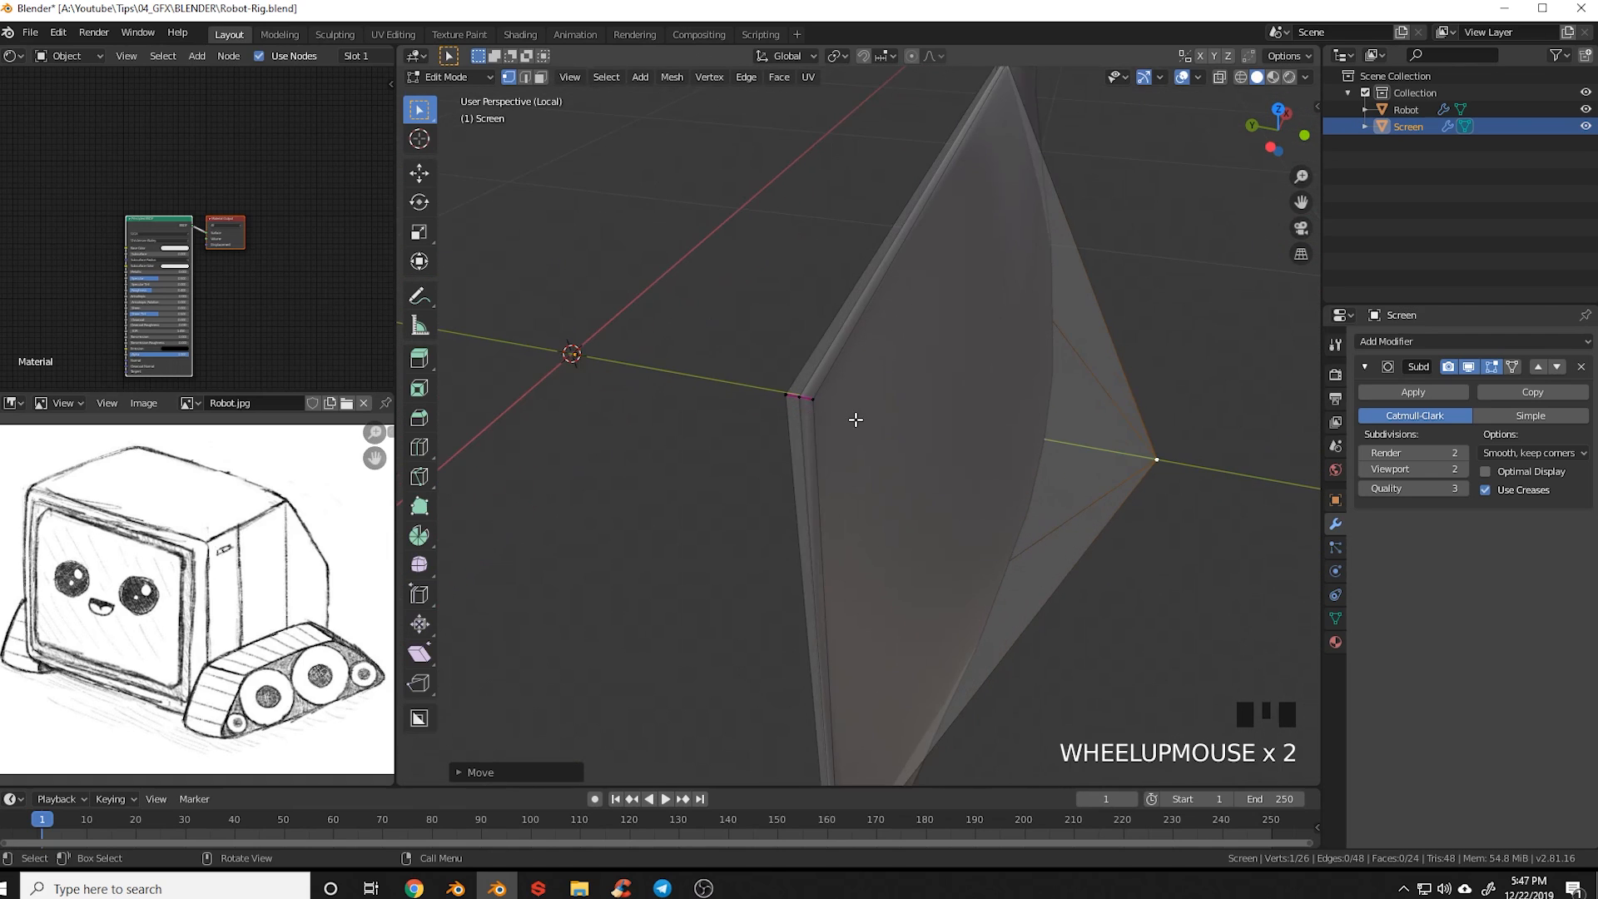
Return to Object Mode, check the bulged screen's shading, and leave local view to show the robot body again
key("Tab")
left_click(722, 419)
middle_click_drag(722, 419, 872, 443)
scroll(873, 443, "down", 2)
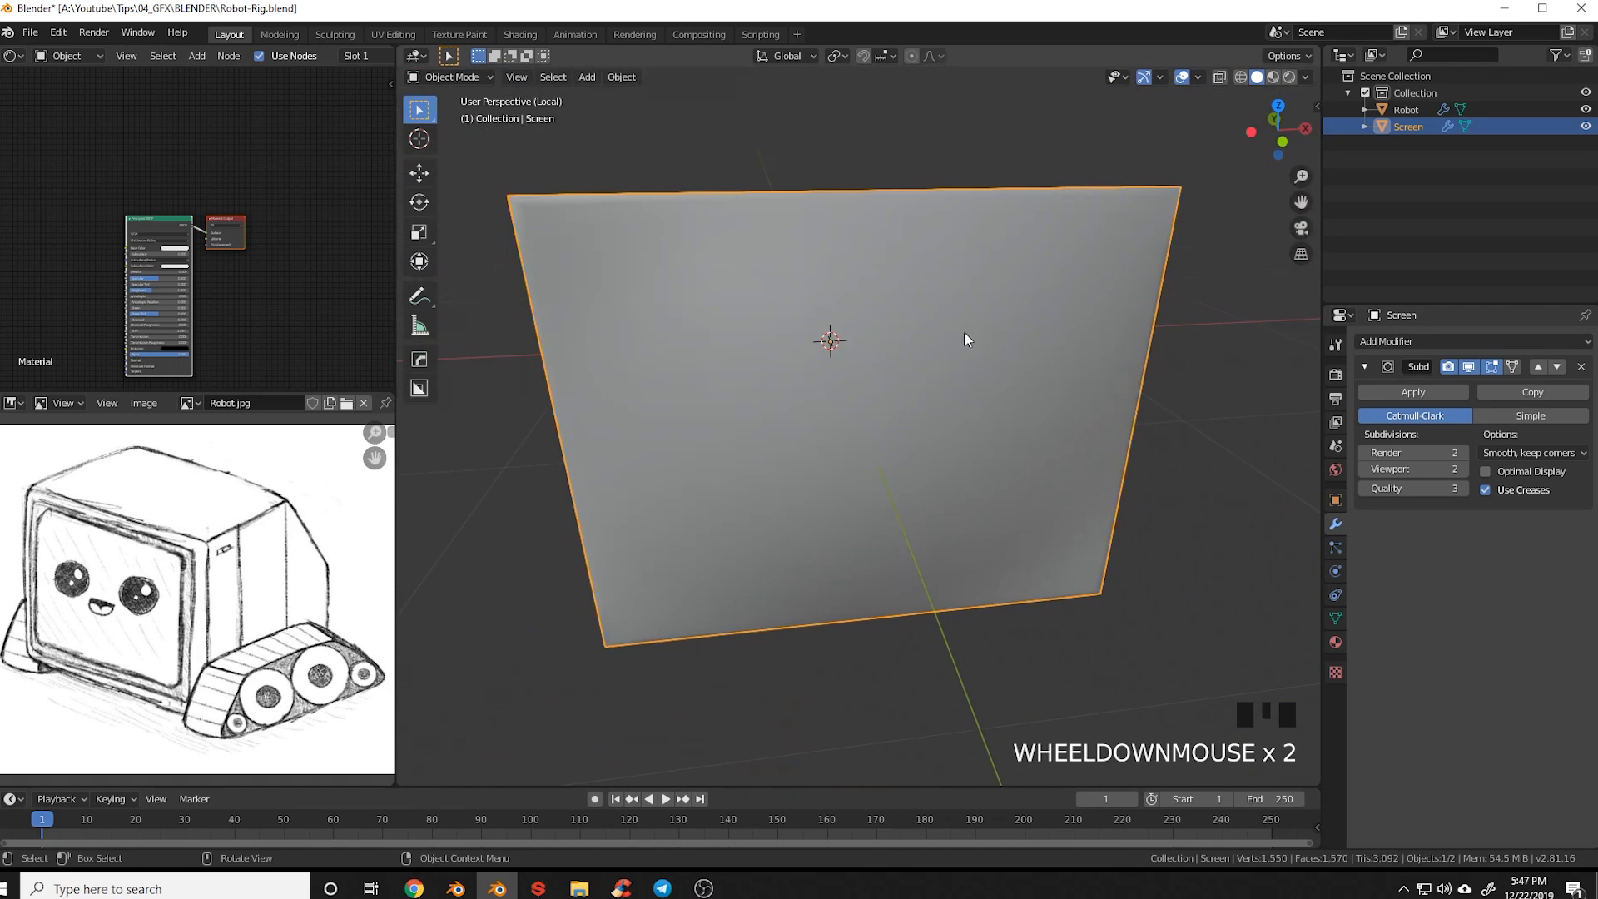
middle_click_drag(966, 335, 934, 431)
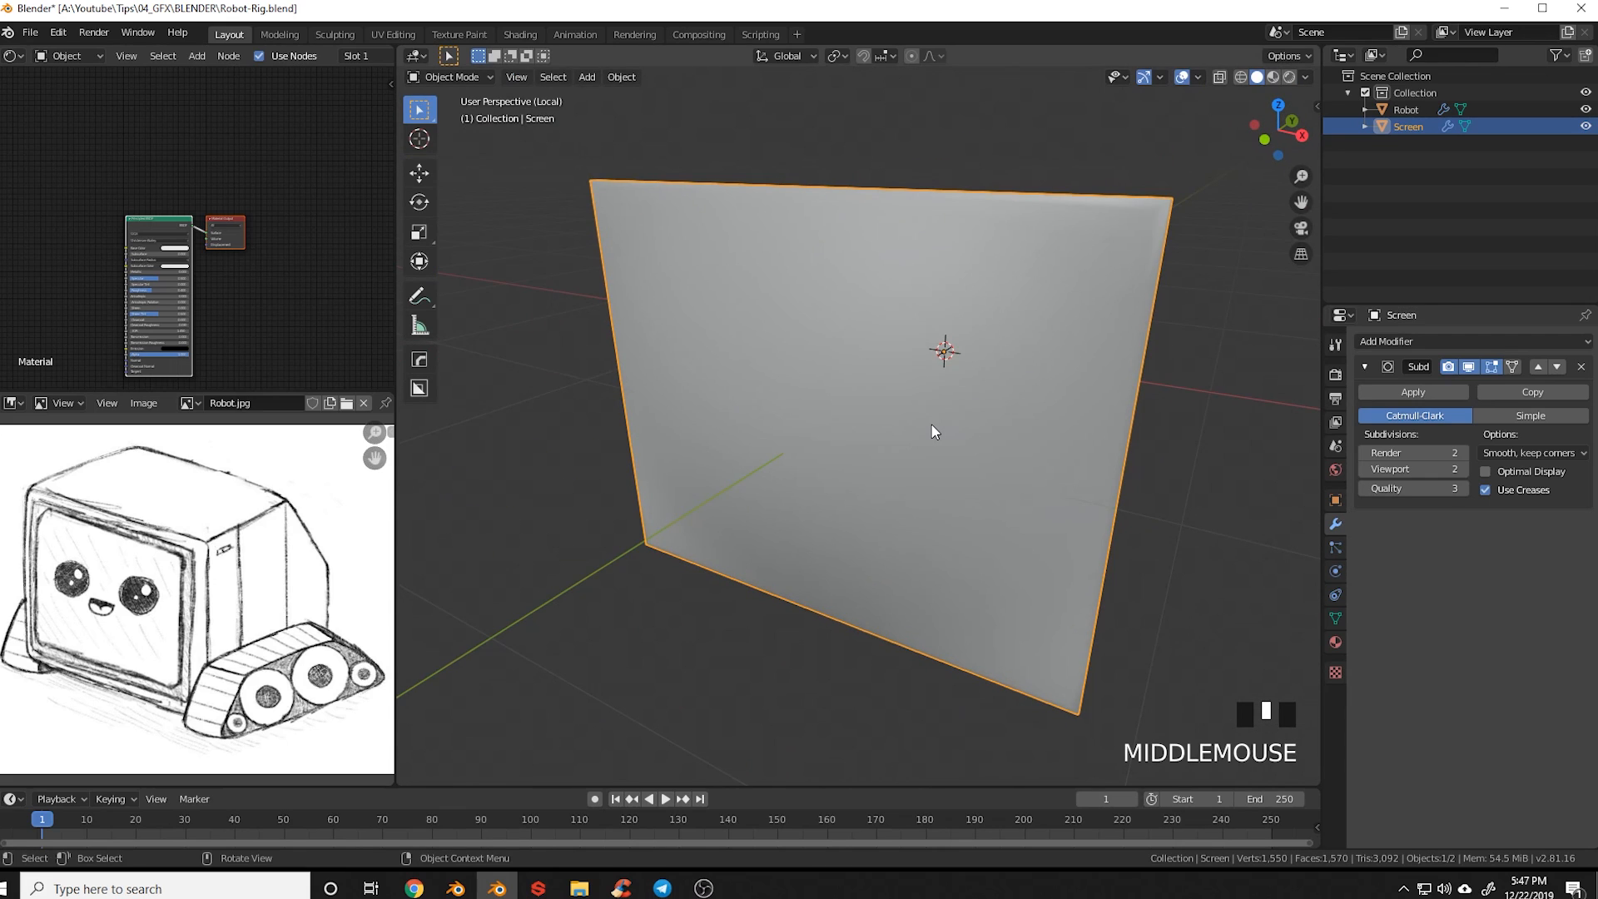
key("KP_Divide")
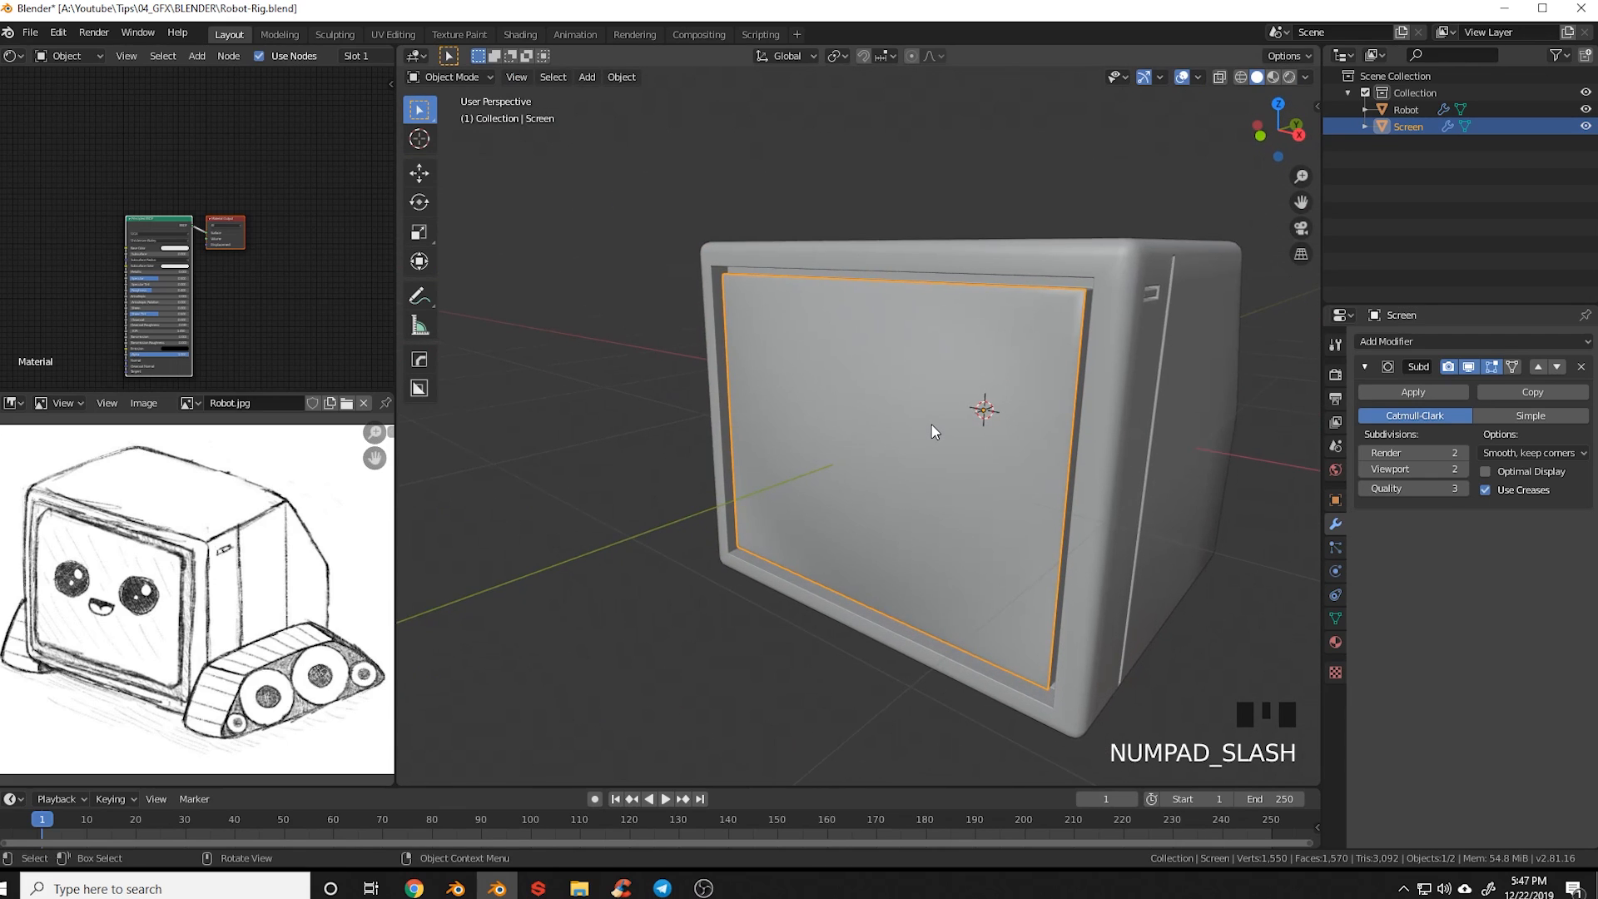
In front orthographic view, scale the Screen object up slightly in two passes until it fills the body's frame opening
key("KP_1")
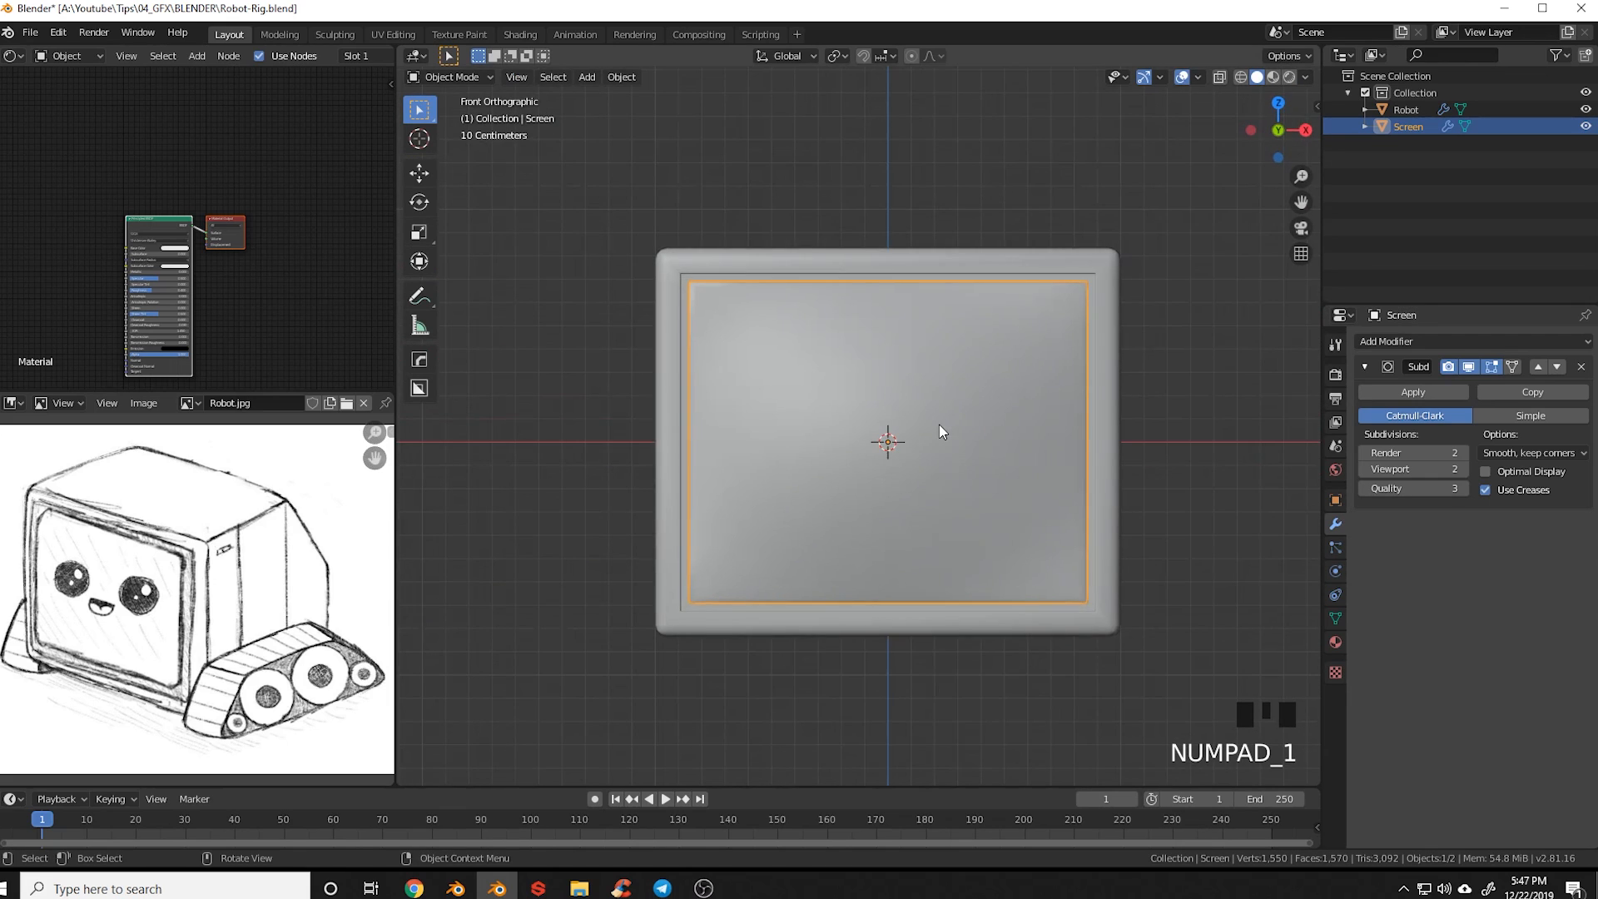
scroll(939, 430, "up", 2)
middle_click_drag(1012, 428, 973, 453, "shift")
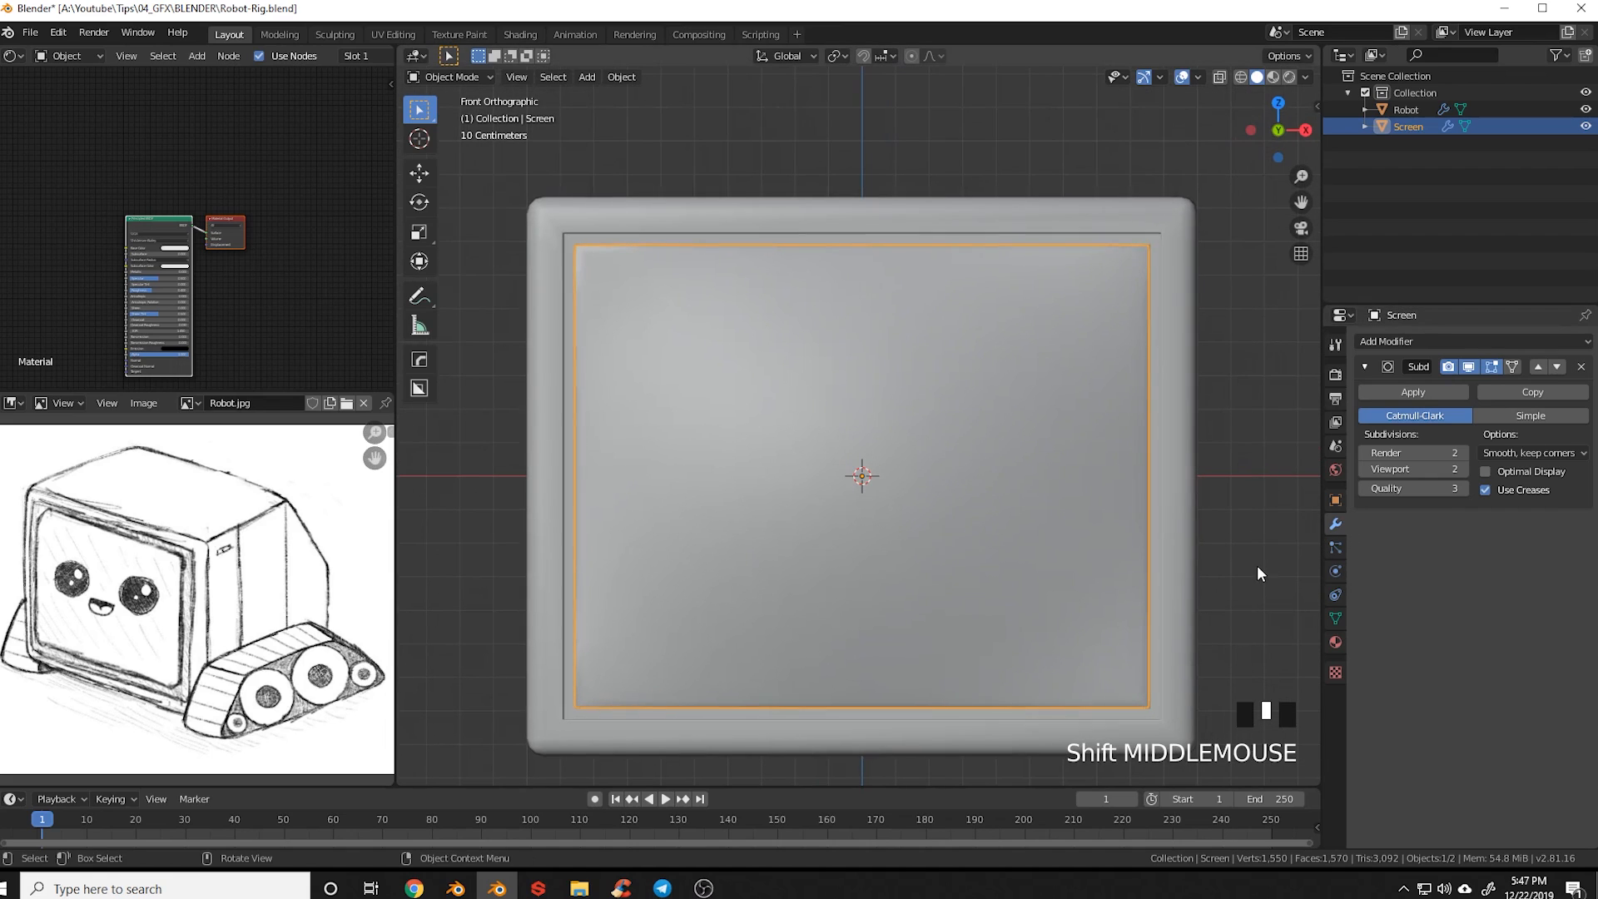
key("s")
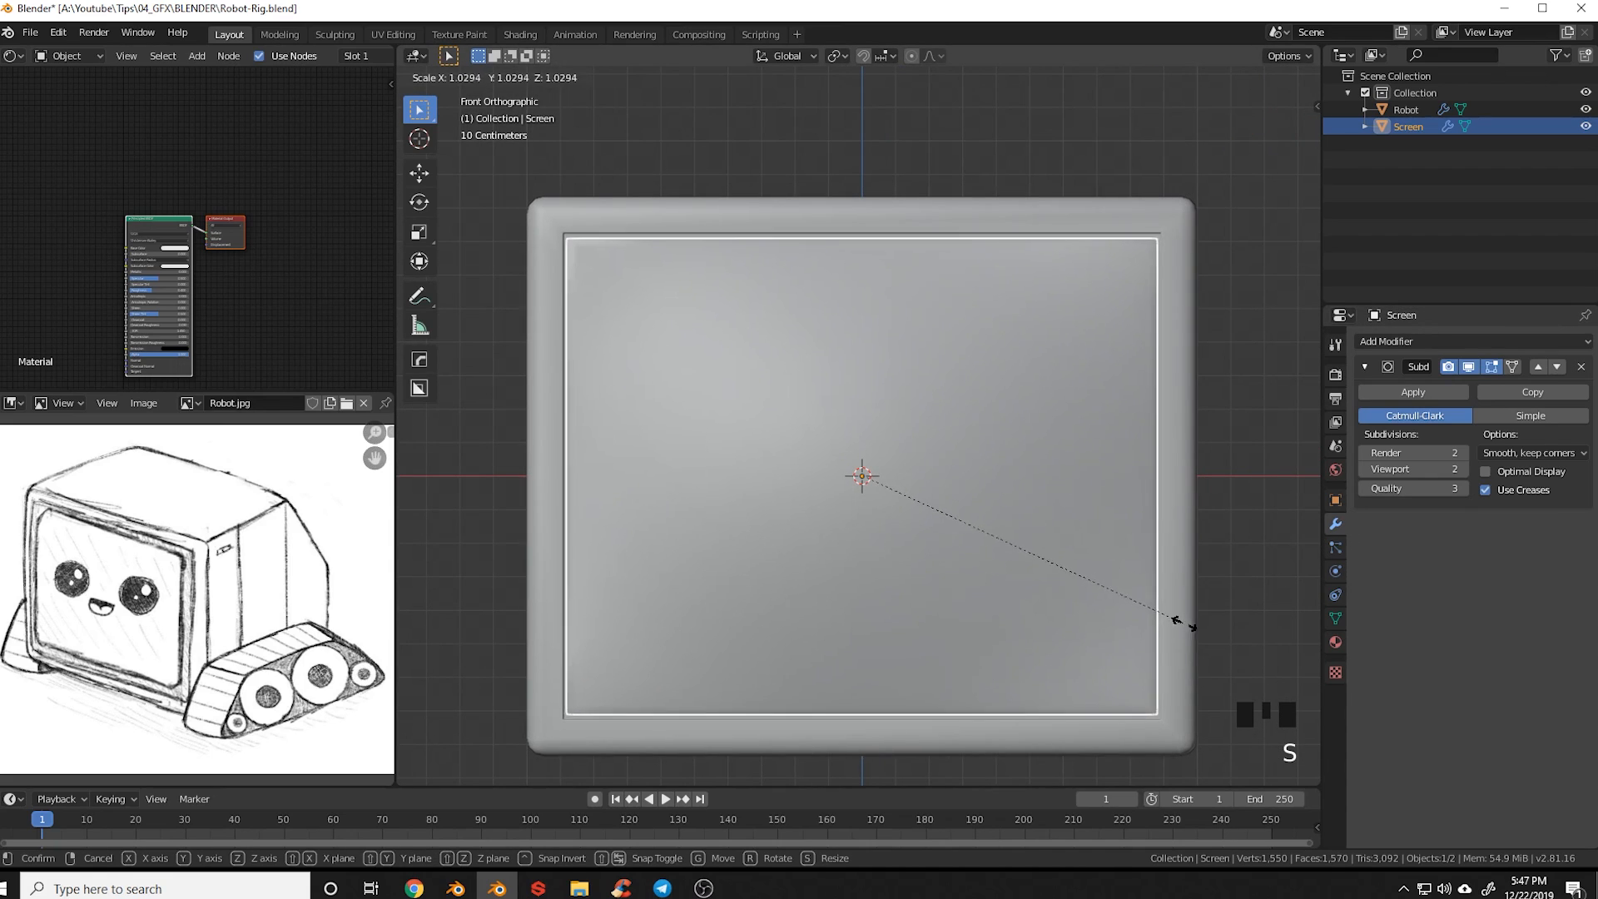
left_click(1225, 688)
middle_click_drag(1196, 644, 1127, 591)
key("KP_1")
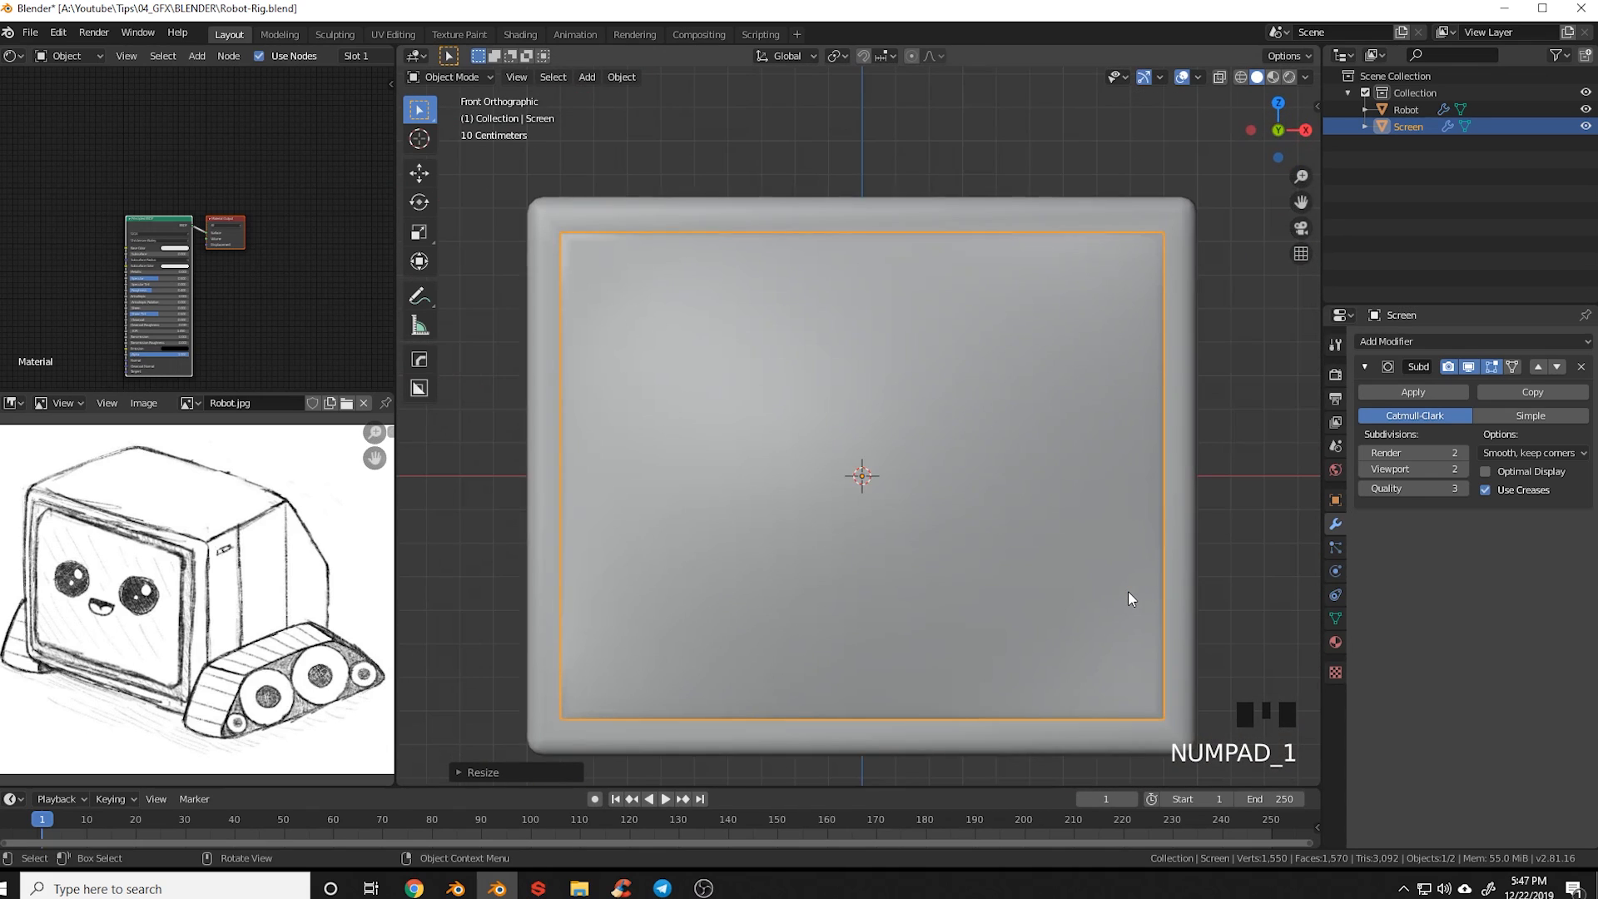
key("s")
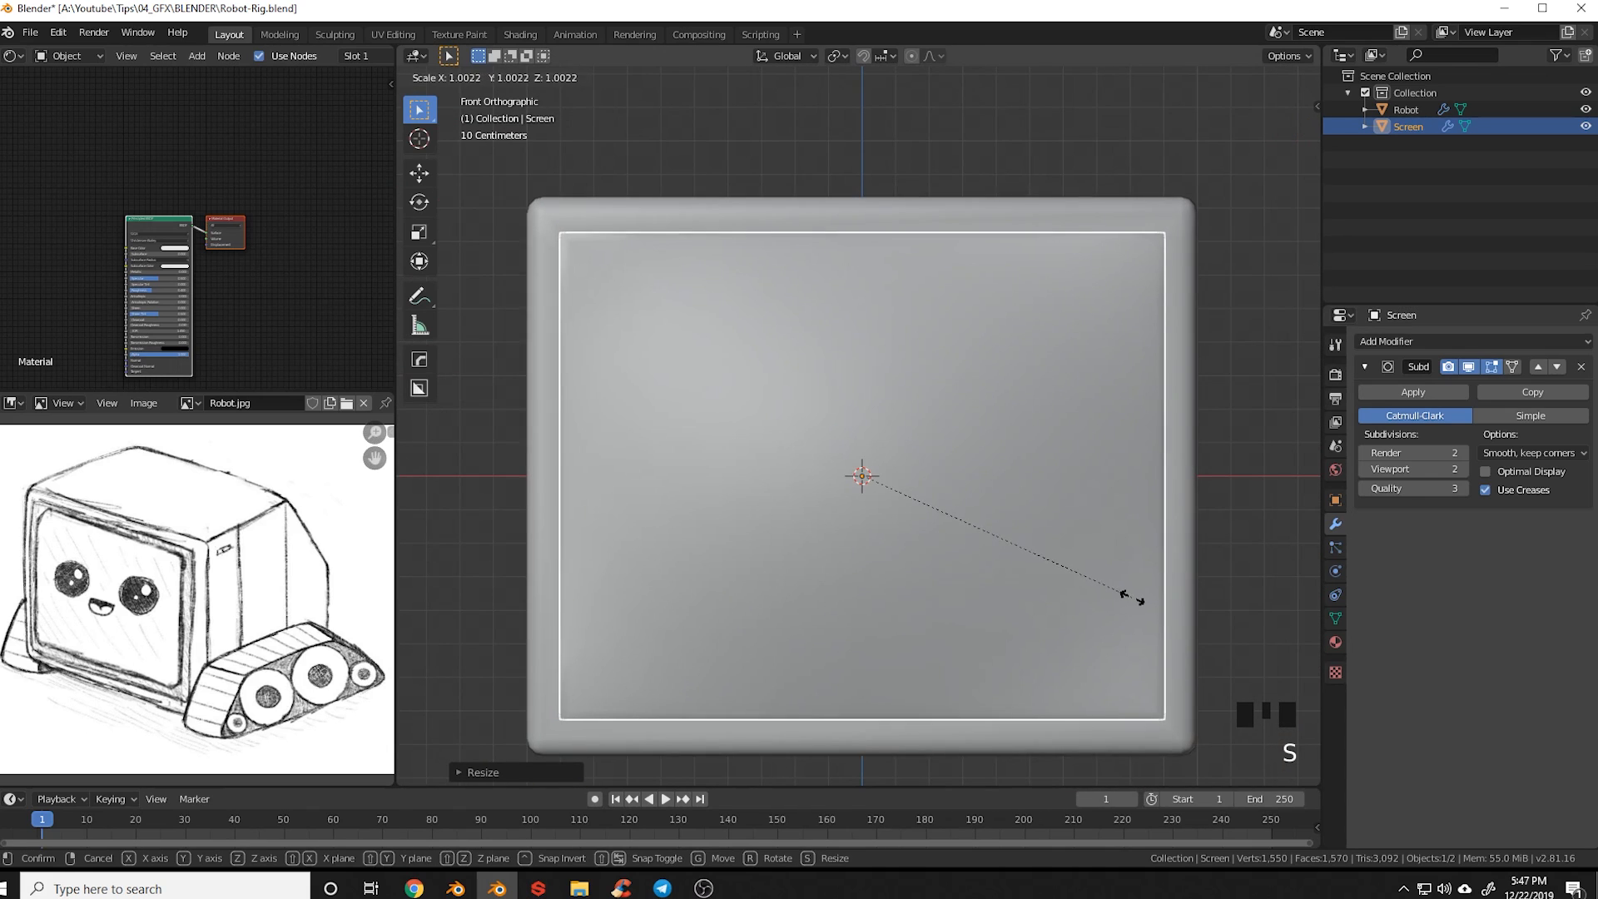
left_click(1142, 606)
Move the Screen object about 0.022 m along Y into the body's frame, and deselect it
middle_click_drag(1194, 586, 1155, 576)
scroll(1113, 580, "up", 2)
key("g")
key("y")
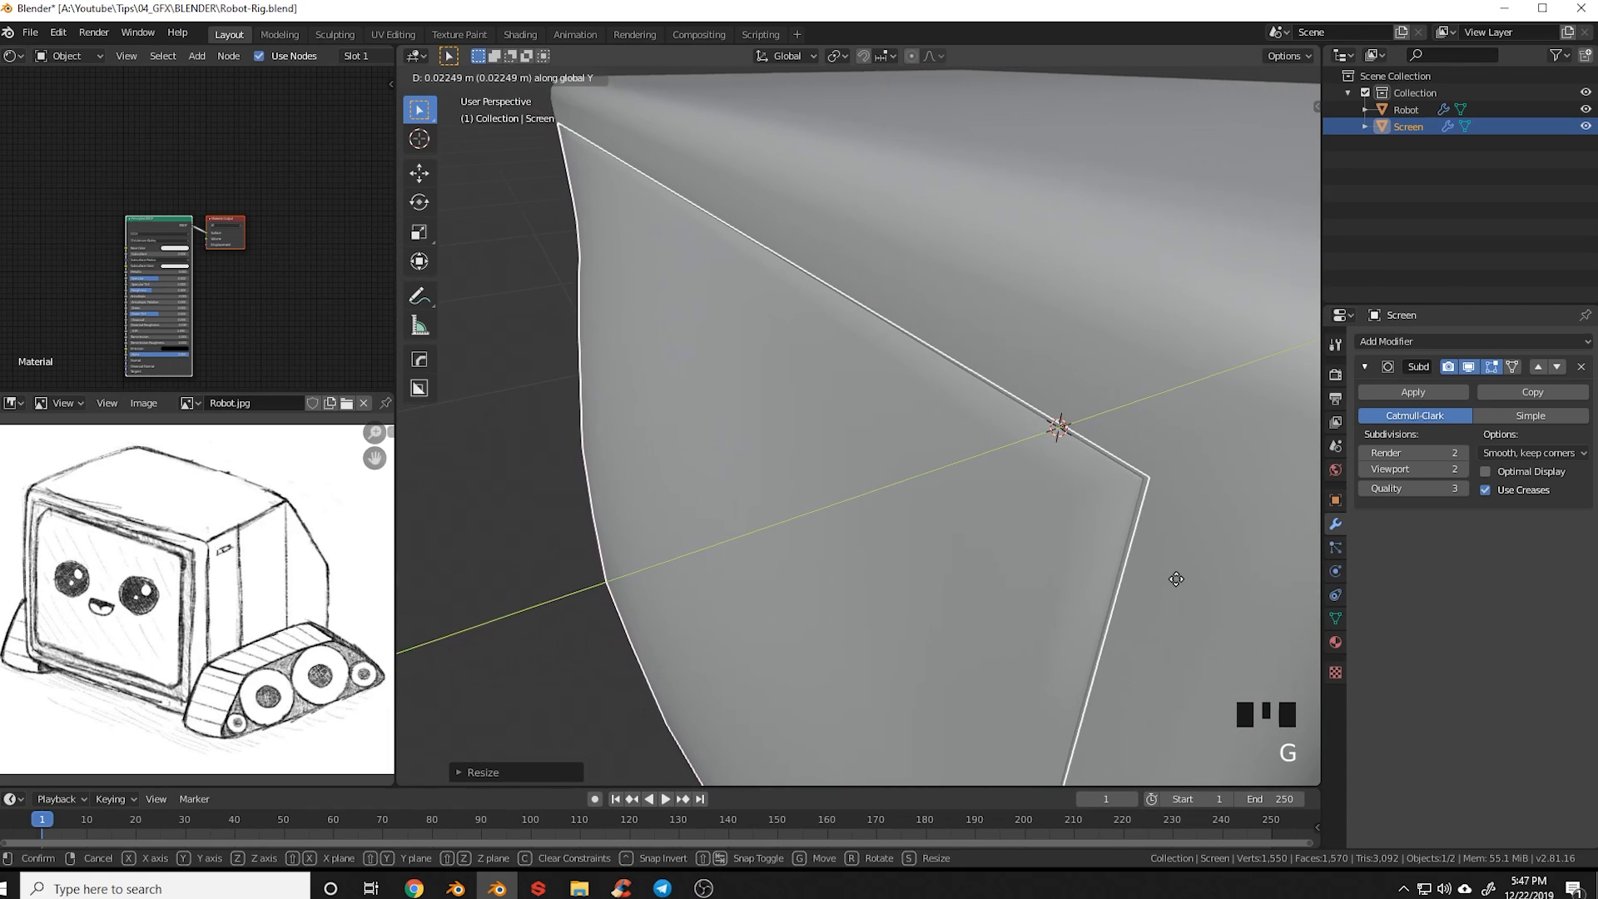
left_click(1176, 578)
key("alt+a")
scroll(1165, 587, "down", 2)
middle_click_drag(1152, 601, 1127, 546)
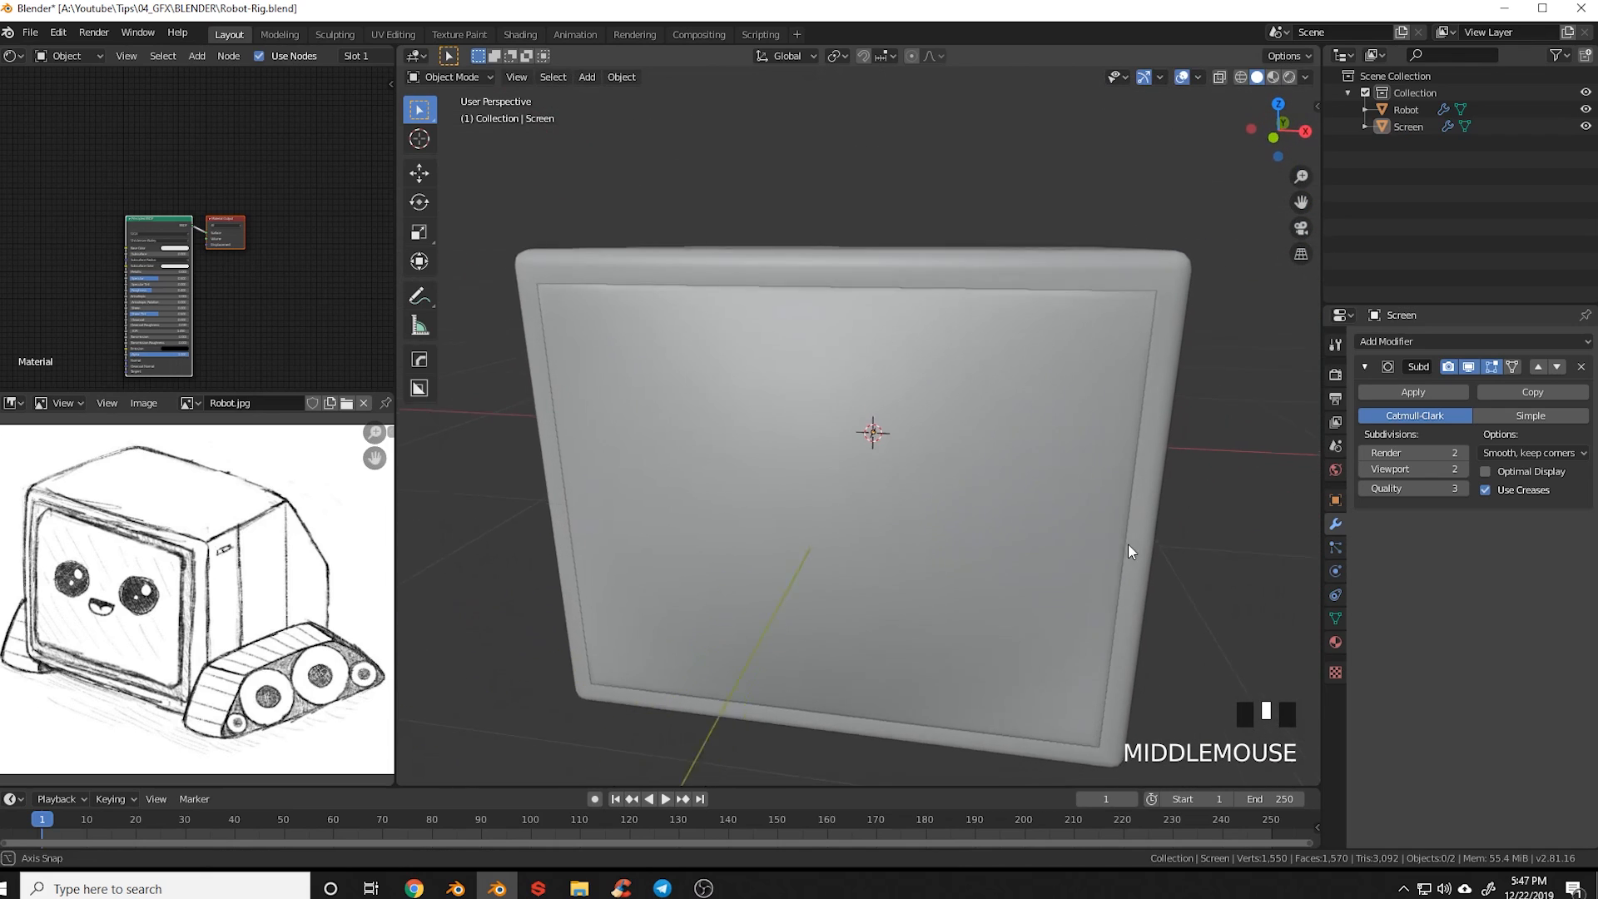
Inspect how the bulged screen sits inside the robot body in wireframe, including from the side, and return to solid shading
mouse_move(1047, 667)
middle_mouse_down("shift")
mouse_move(1026, 628)
mouse_move(1053, 619)
middle_mouse_up("shift")
key("z")
left_click(1012, 609)
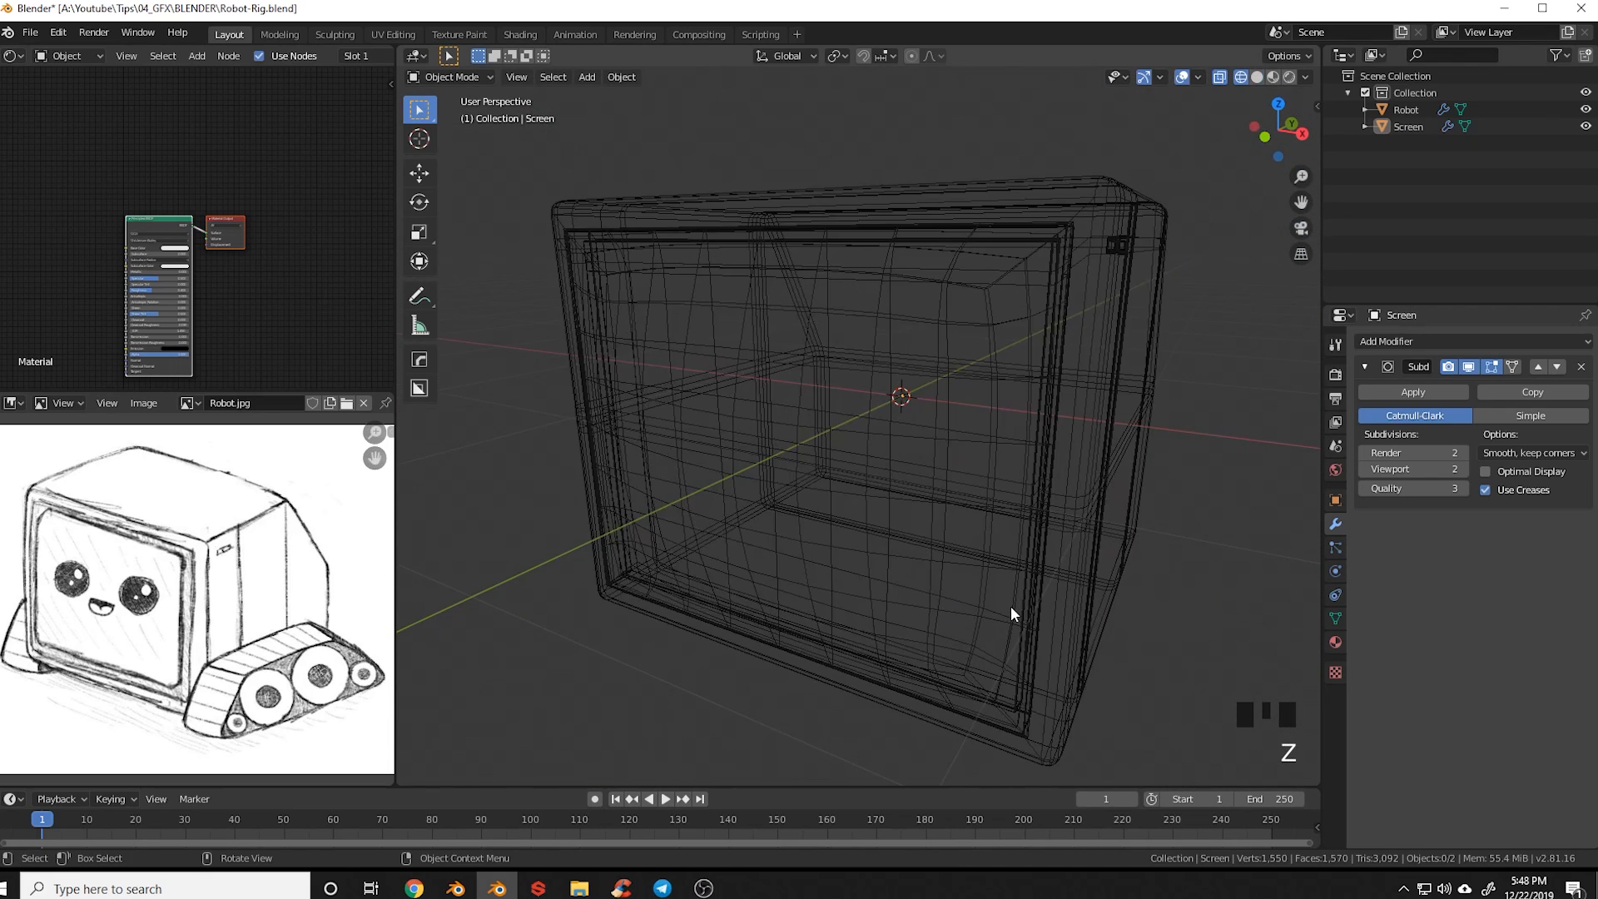
key("KP_3")
scroll(600, 408, "up", 6)
middle_click_drag(653, 430, 849, 421, "shift")
scroll(849, 426, "down", 4)
scroll(848, 418, "down", 3)
key("z")
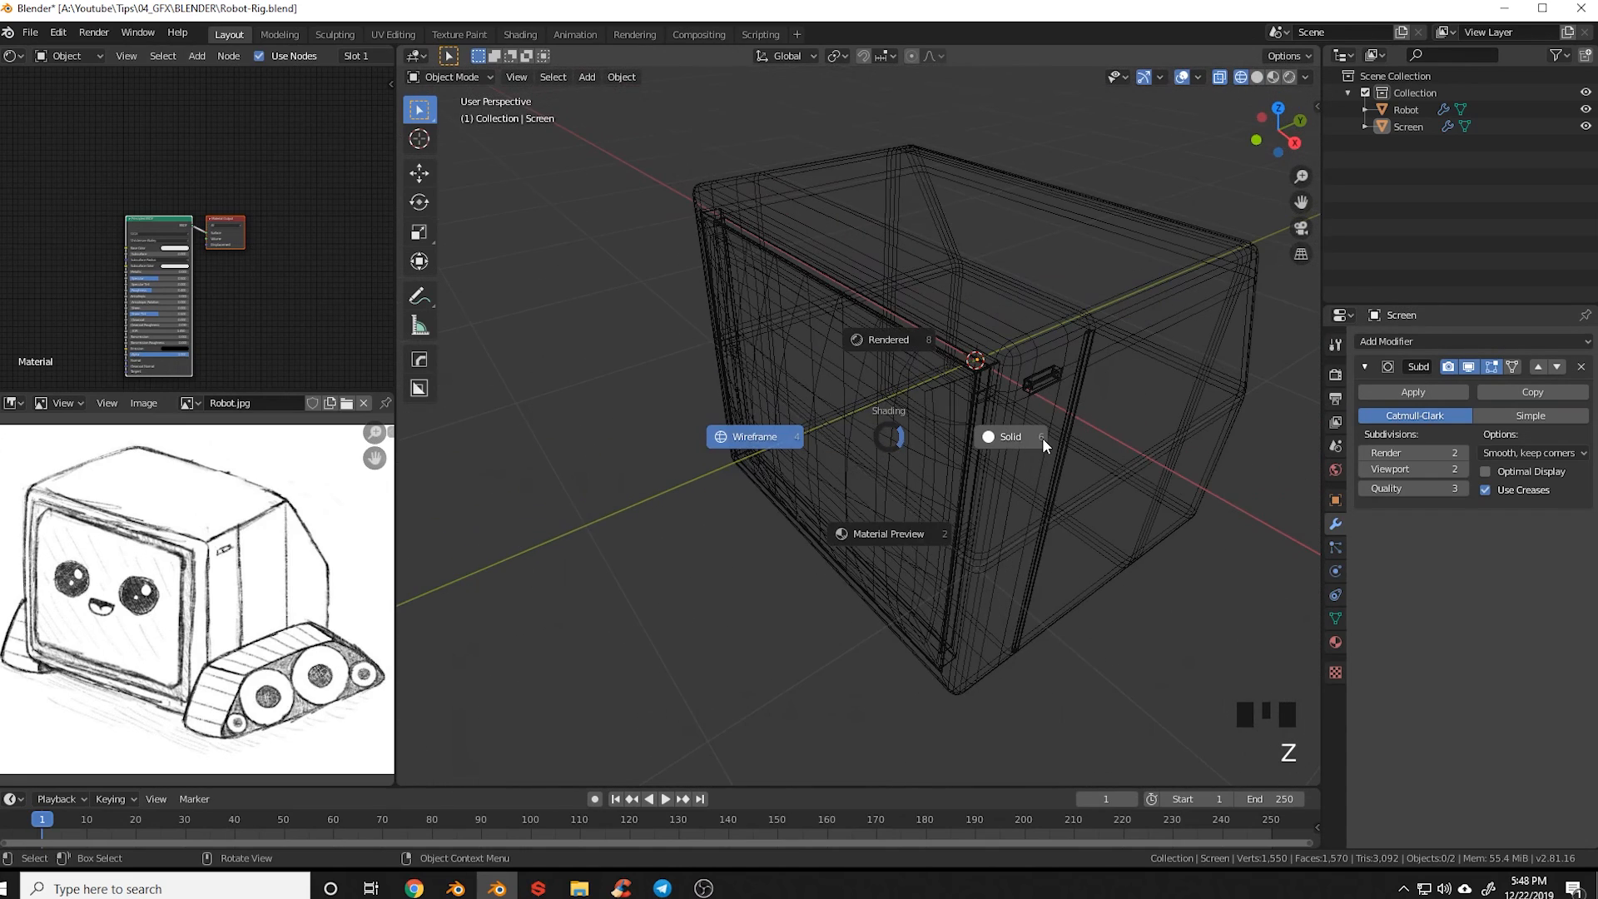
left_click(1042, 437)
middle_click_drag(959, 519, 892, 508, "shift")
middle_click_drag(893, 510, 889, 506, "shift")
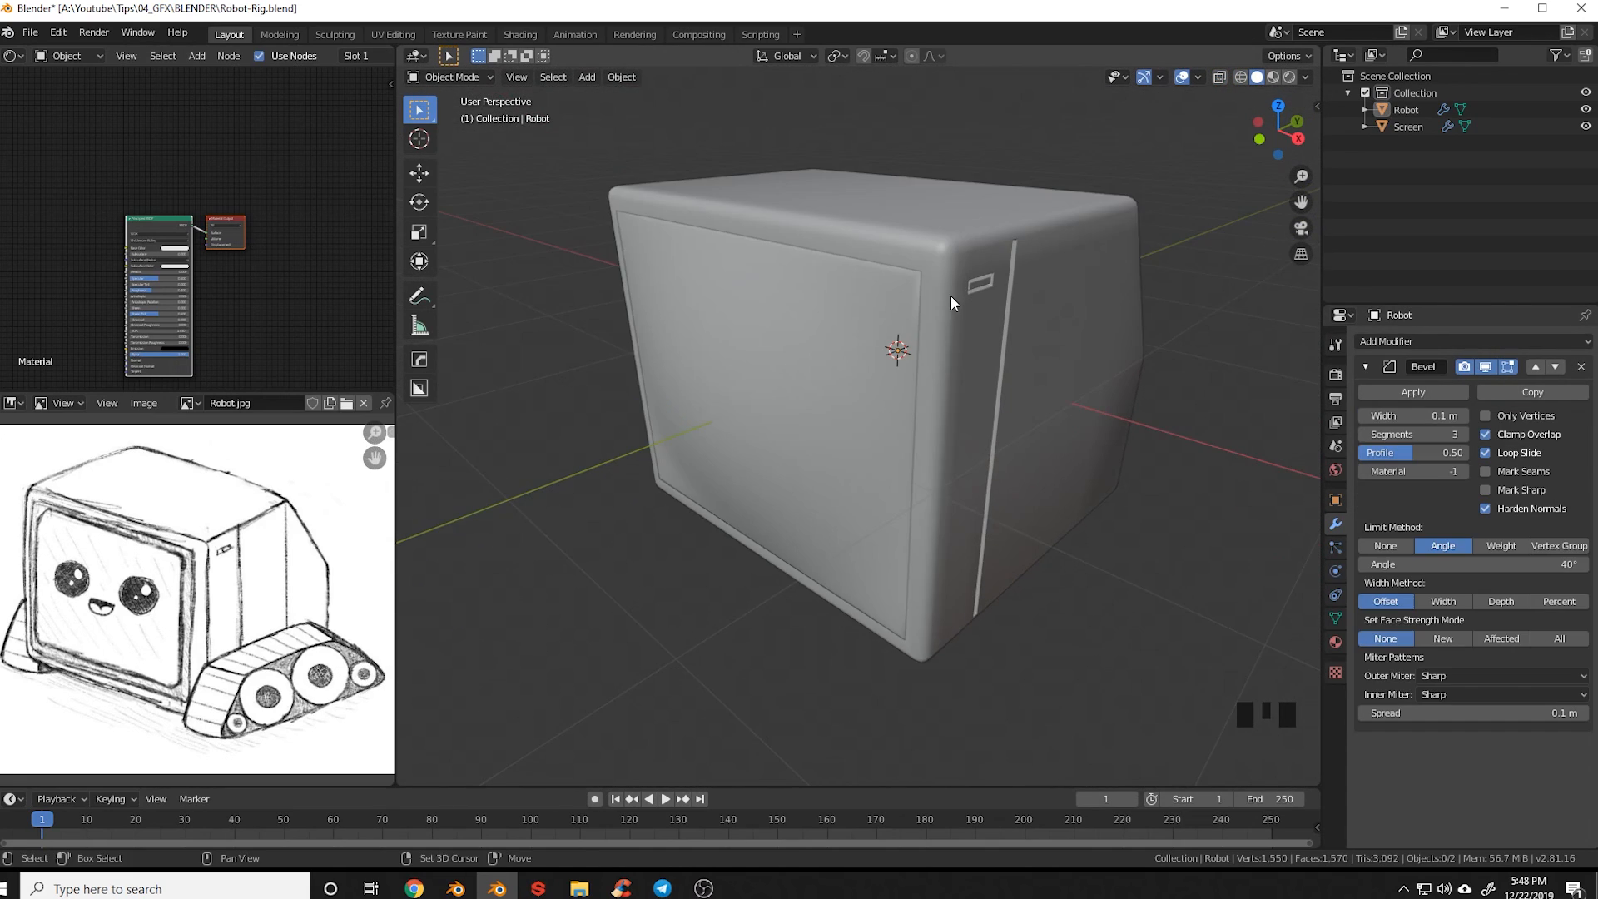
Apply the Robot body's Bevel modifier and the Screen's Subdivision modifier
middle_click_drag(952, 297, 928, 337, "shift")
left_click(921, 302)
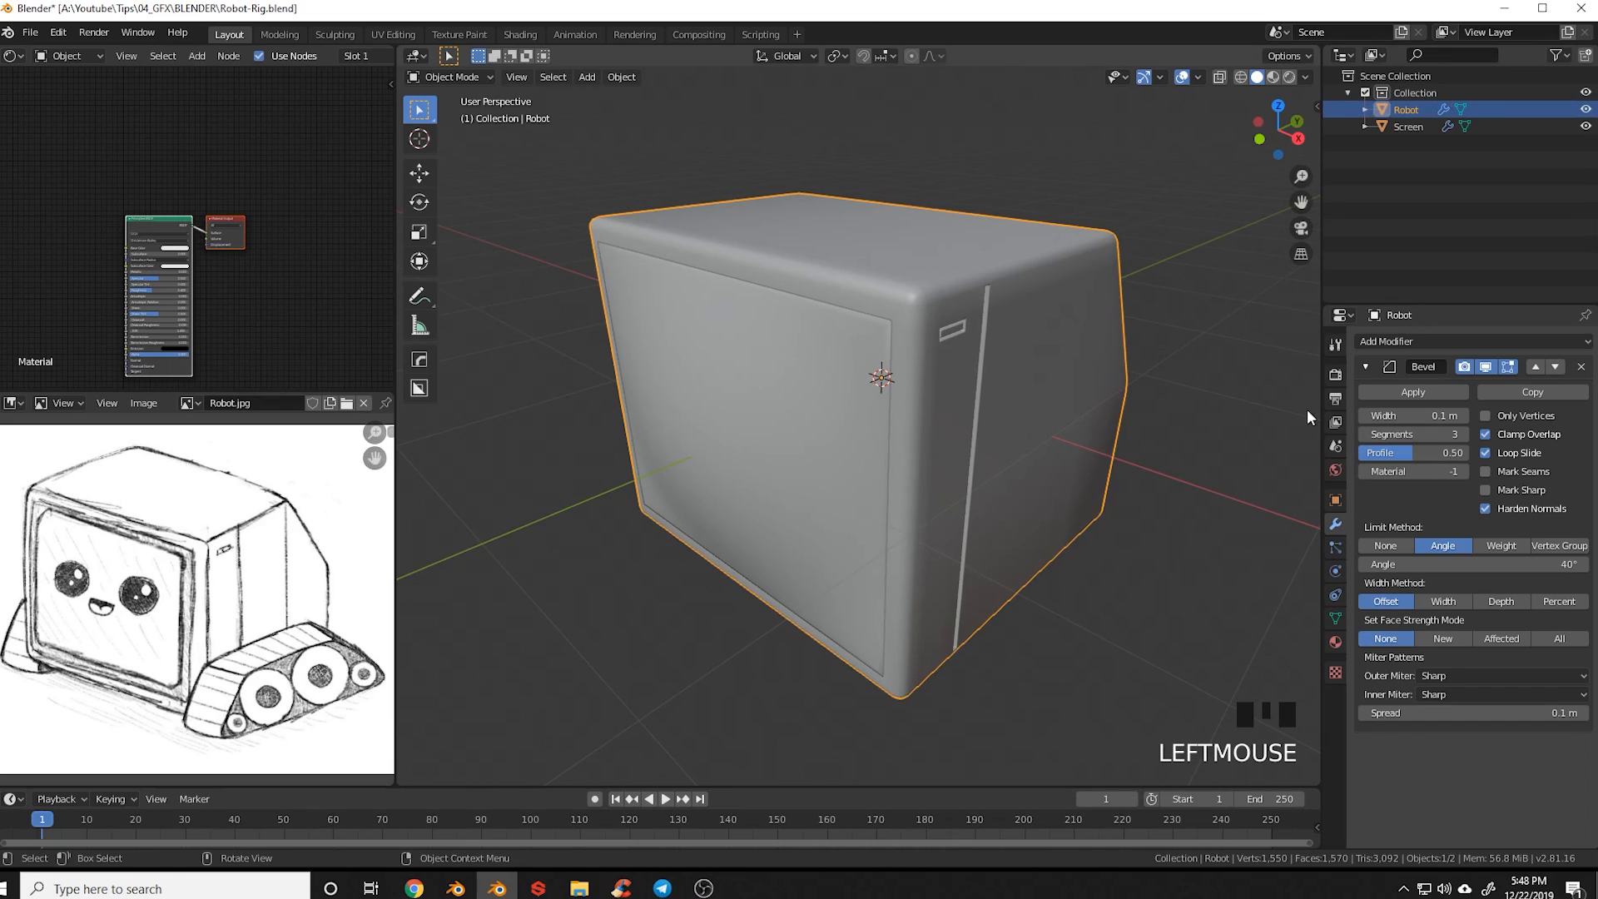
left_click(1385, 392)
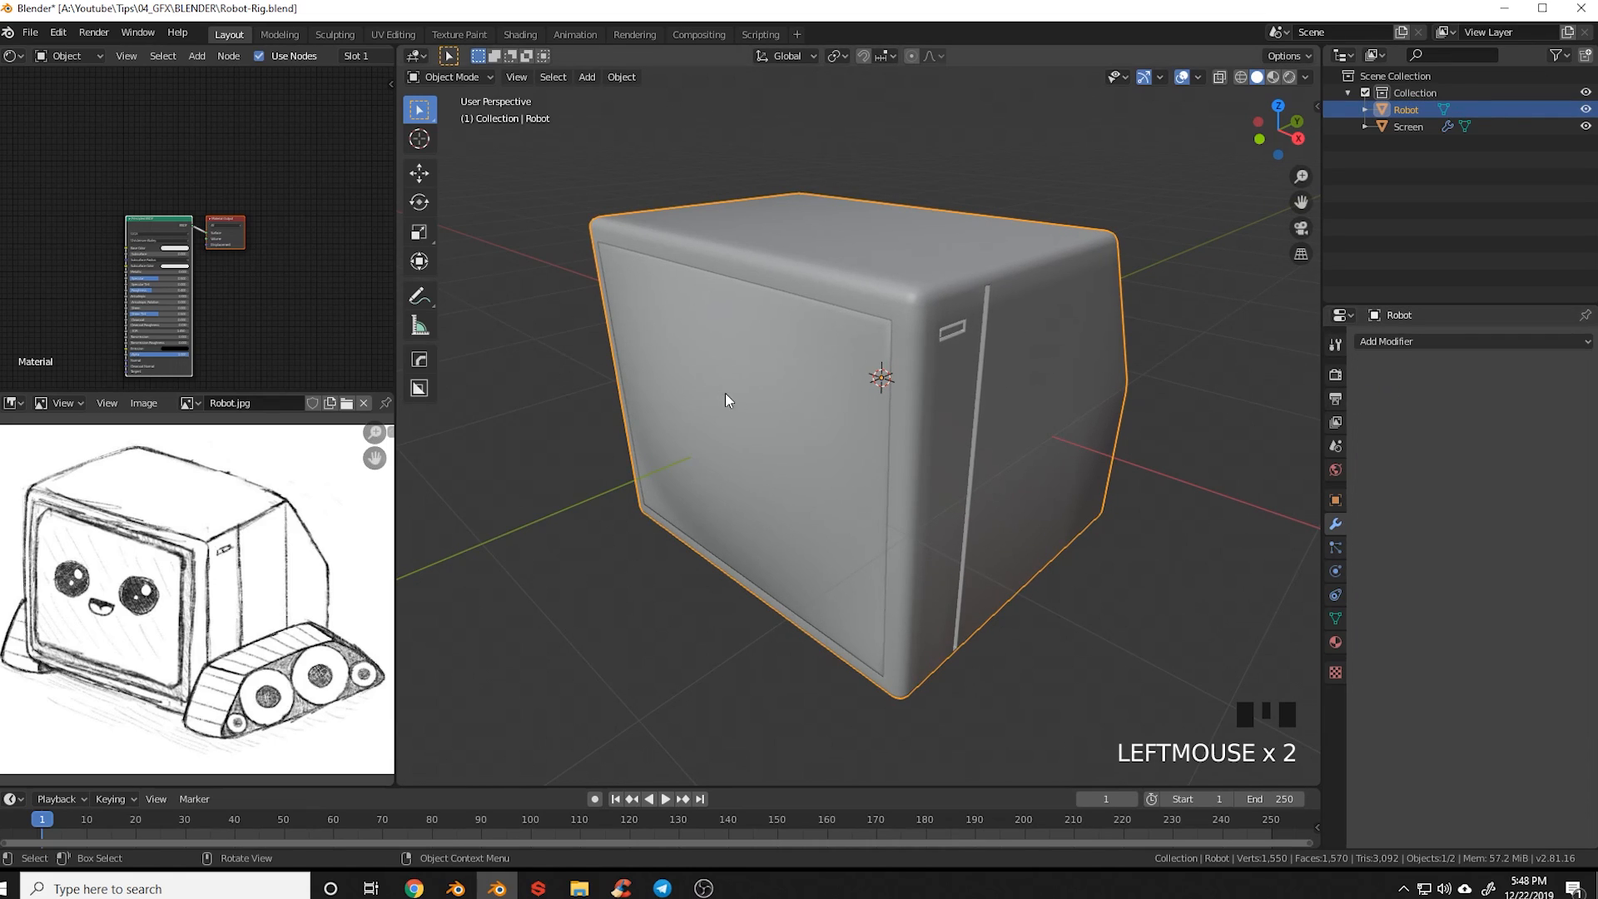
left_click(713, 391)
left_click(1413, 392)
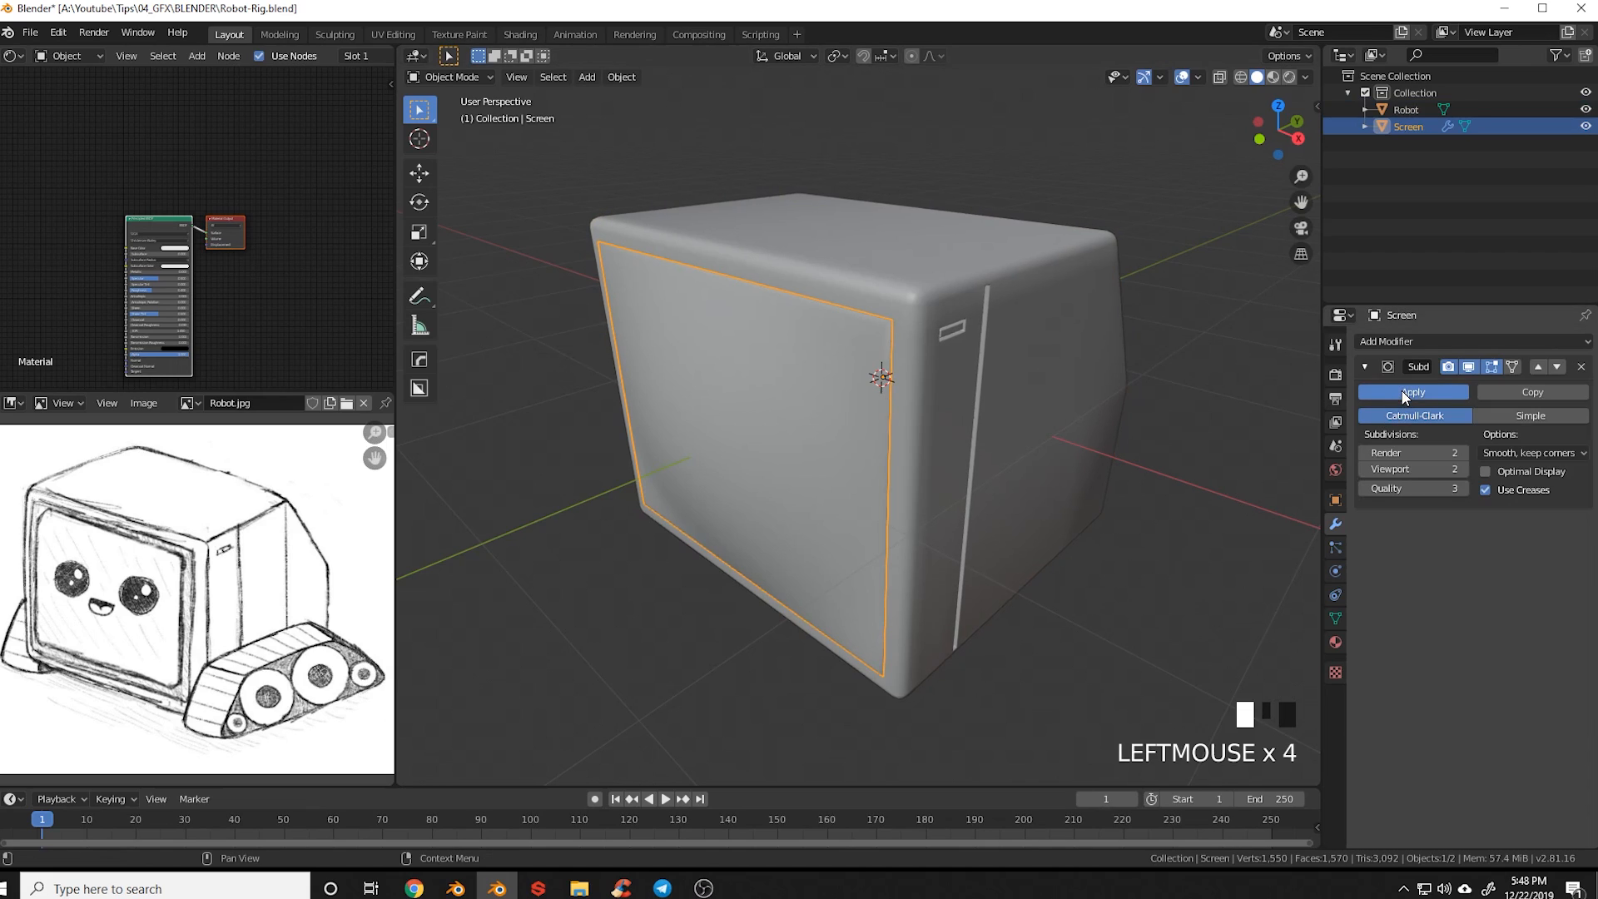
Join the Screen into the Robot object, then deselect it and check the combined body
left_click(916, 274, "shift")
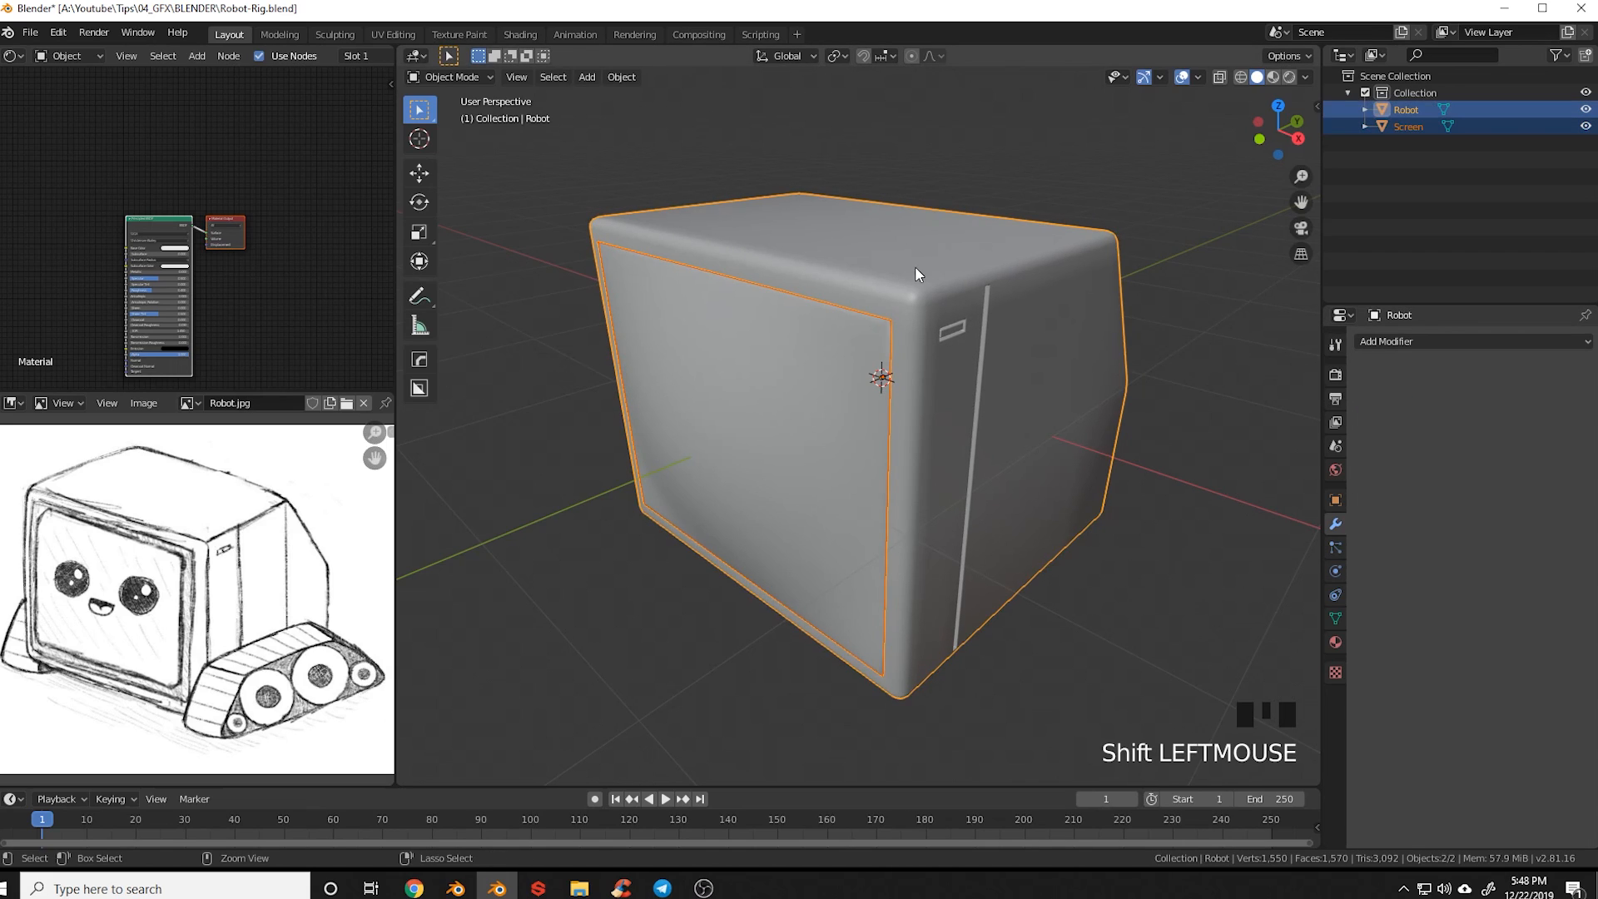
key("ctrl+j")
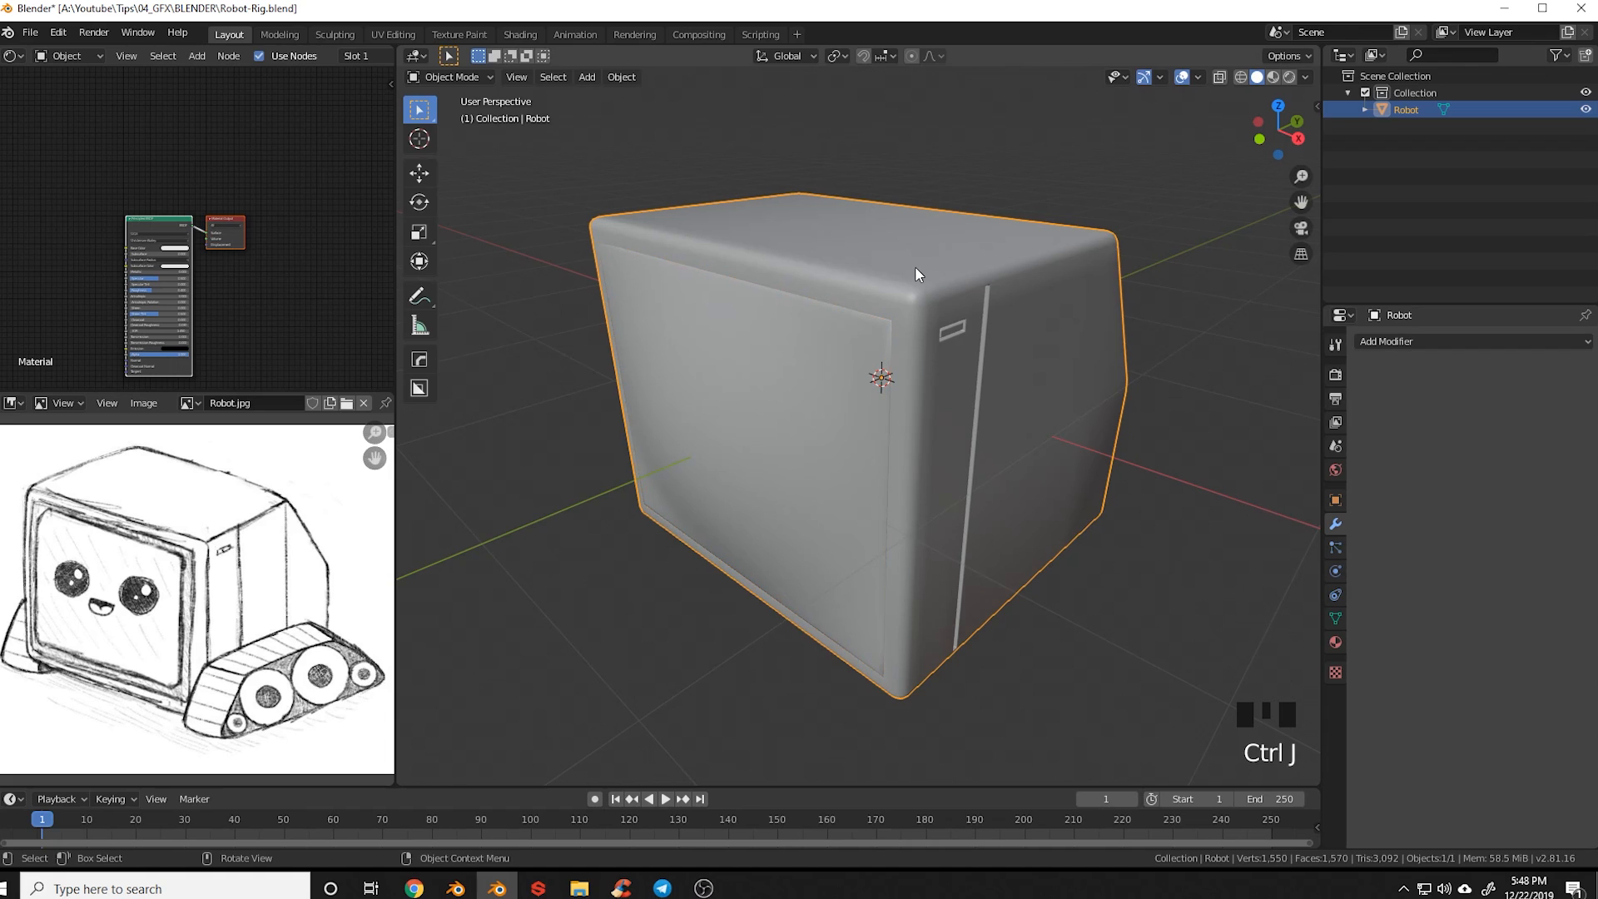
key("a")
middle_click_drag(804, 371, 871, 495)
scroll(887, 460, "down", 2)
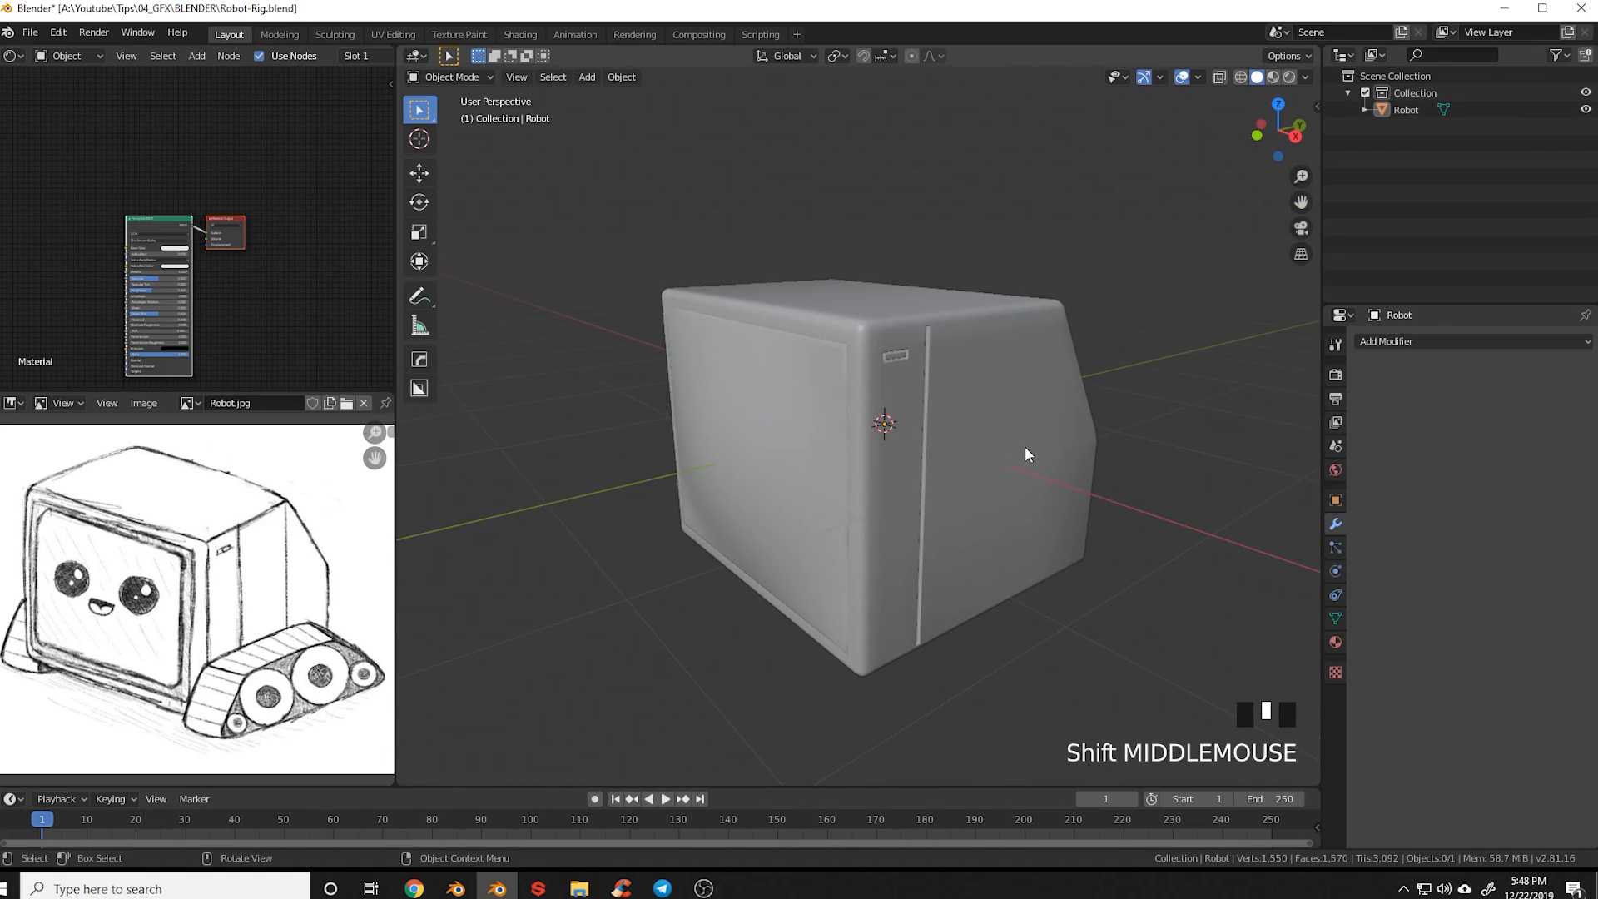
middle_click_drag(894, 415, 899, 426)
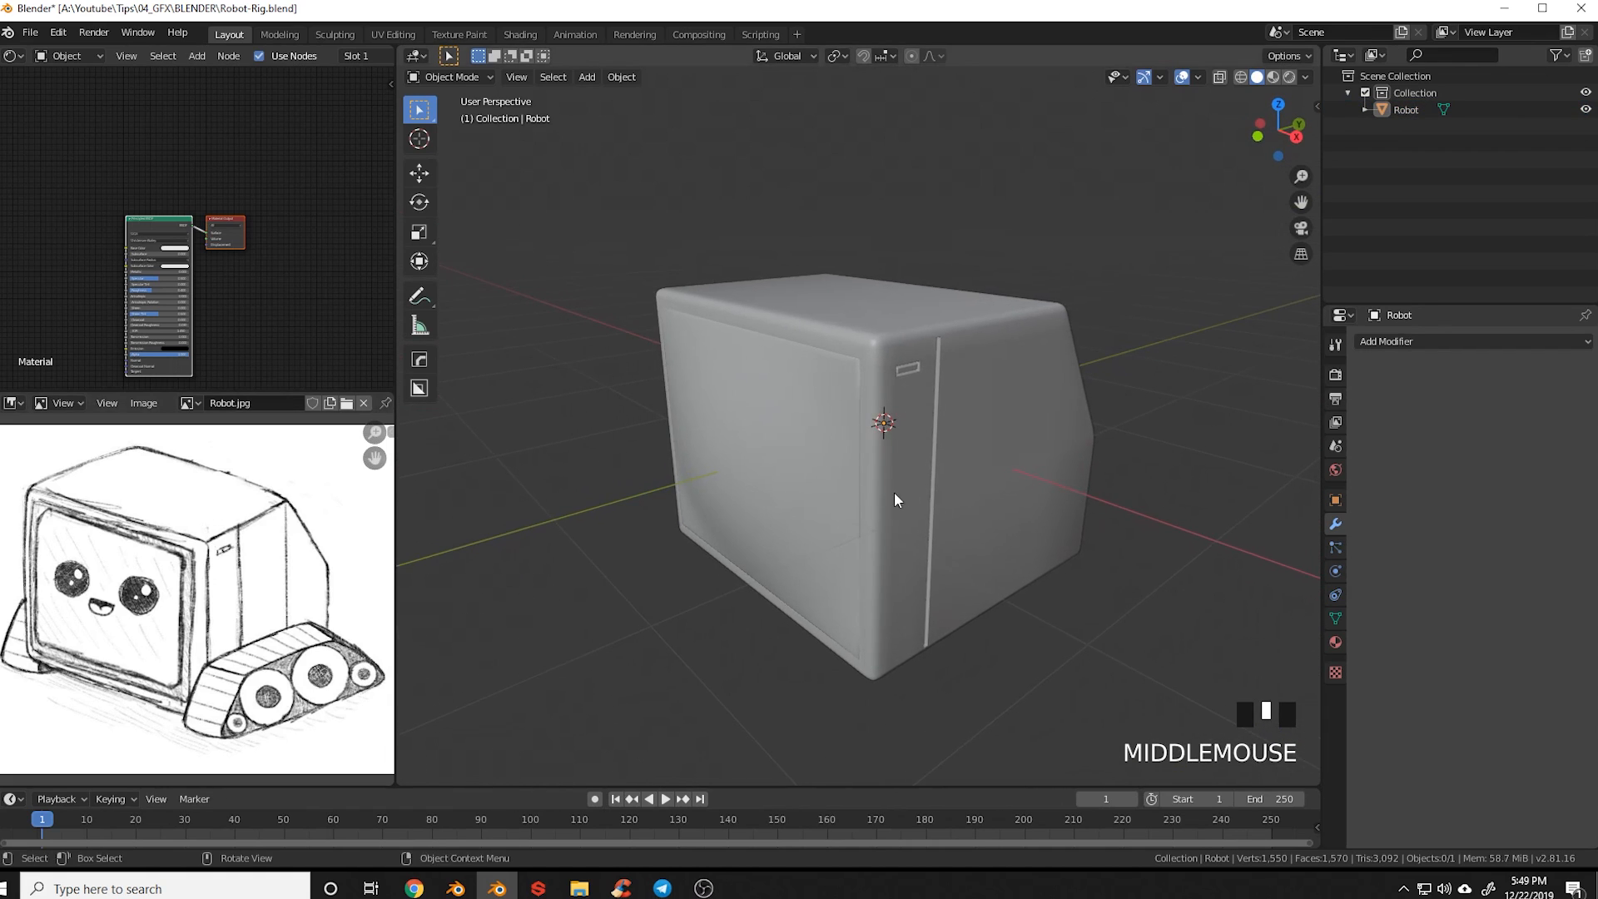
middle_click_drag(894, 492, 914, 492)
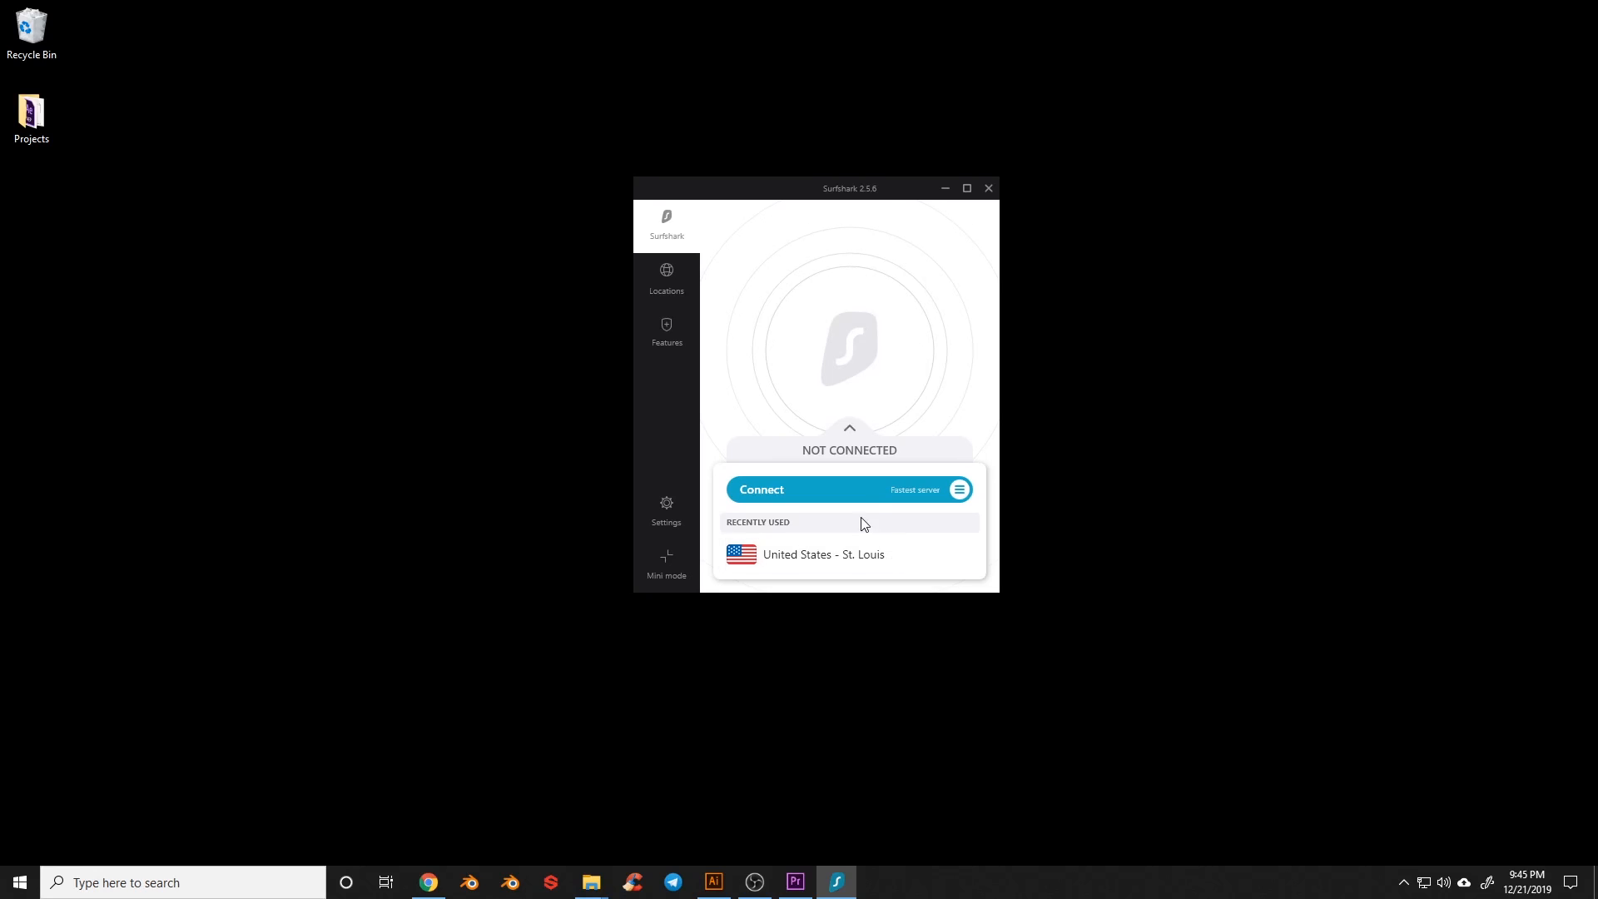
In the Surfshark desktop app, connect to the fastest server and browse the list of server locations
left_click(856, 495)
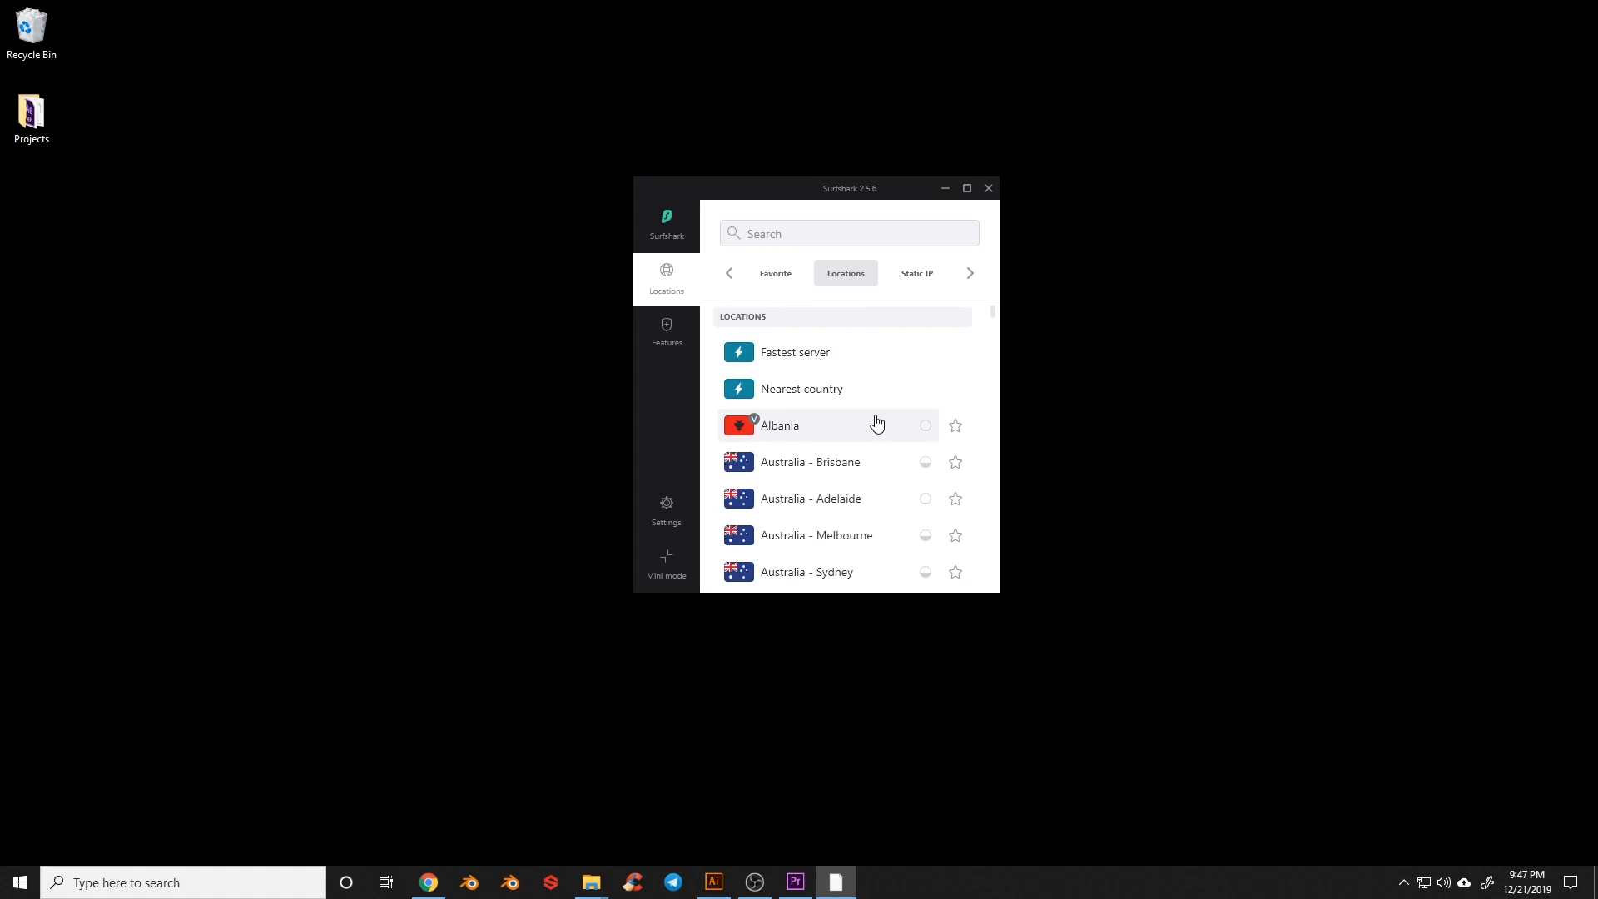
scroll(876, 424, "down", 3)
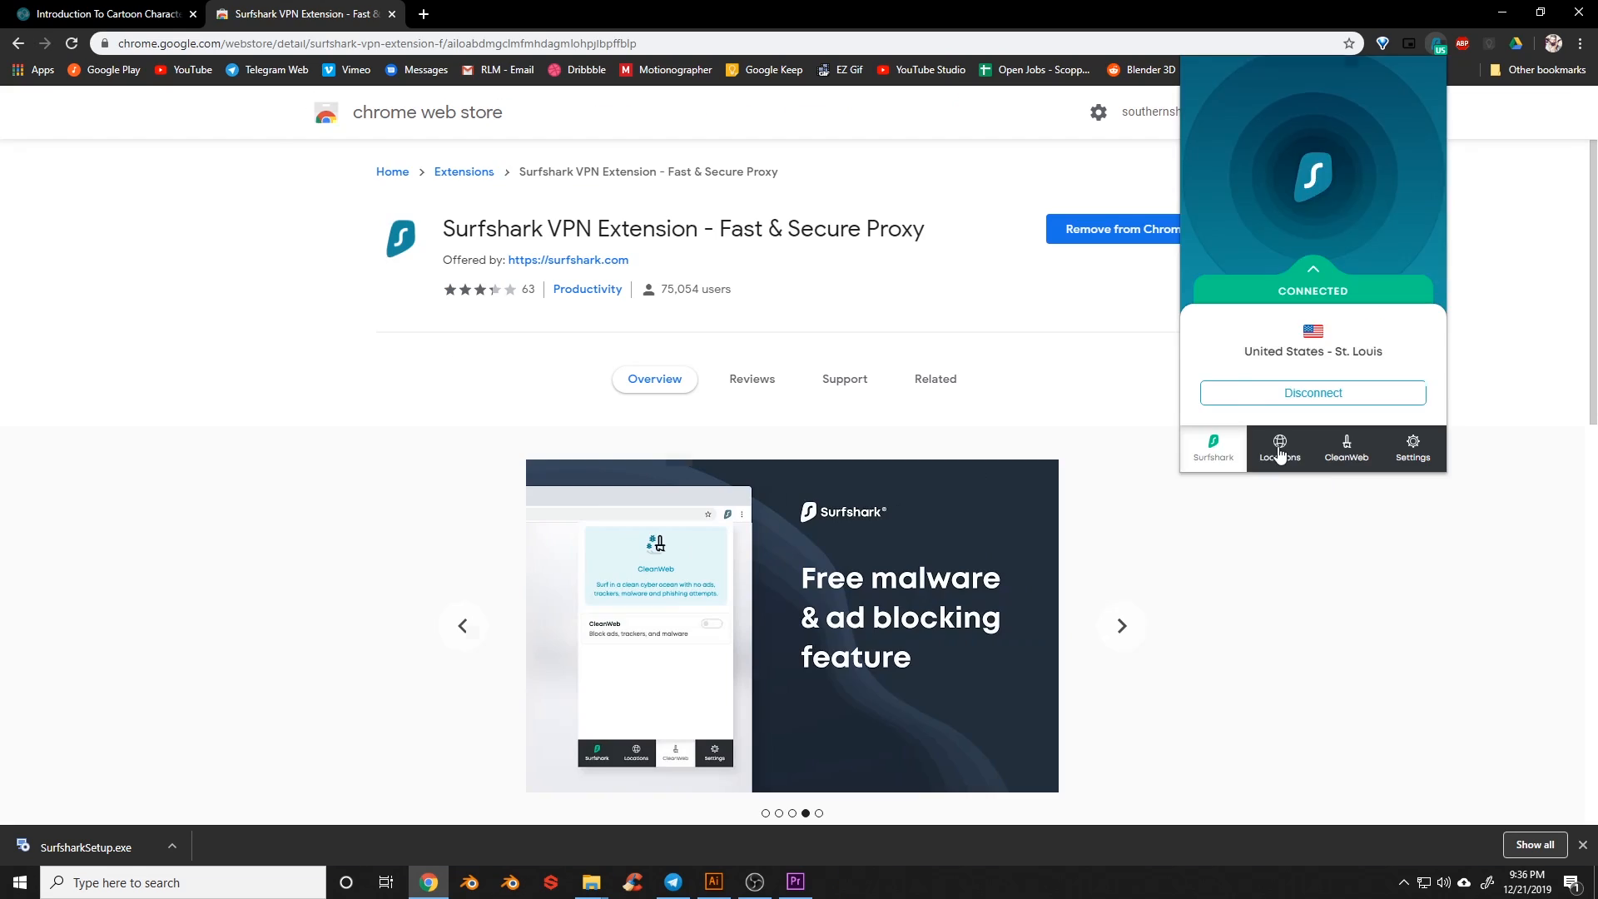
In Chrome's Surfshark extension, browse the server locations and switch on CleanWeb blocking
left_click(1282, 450)
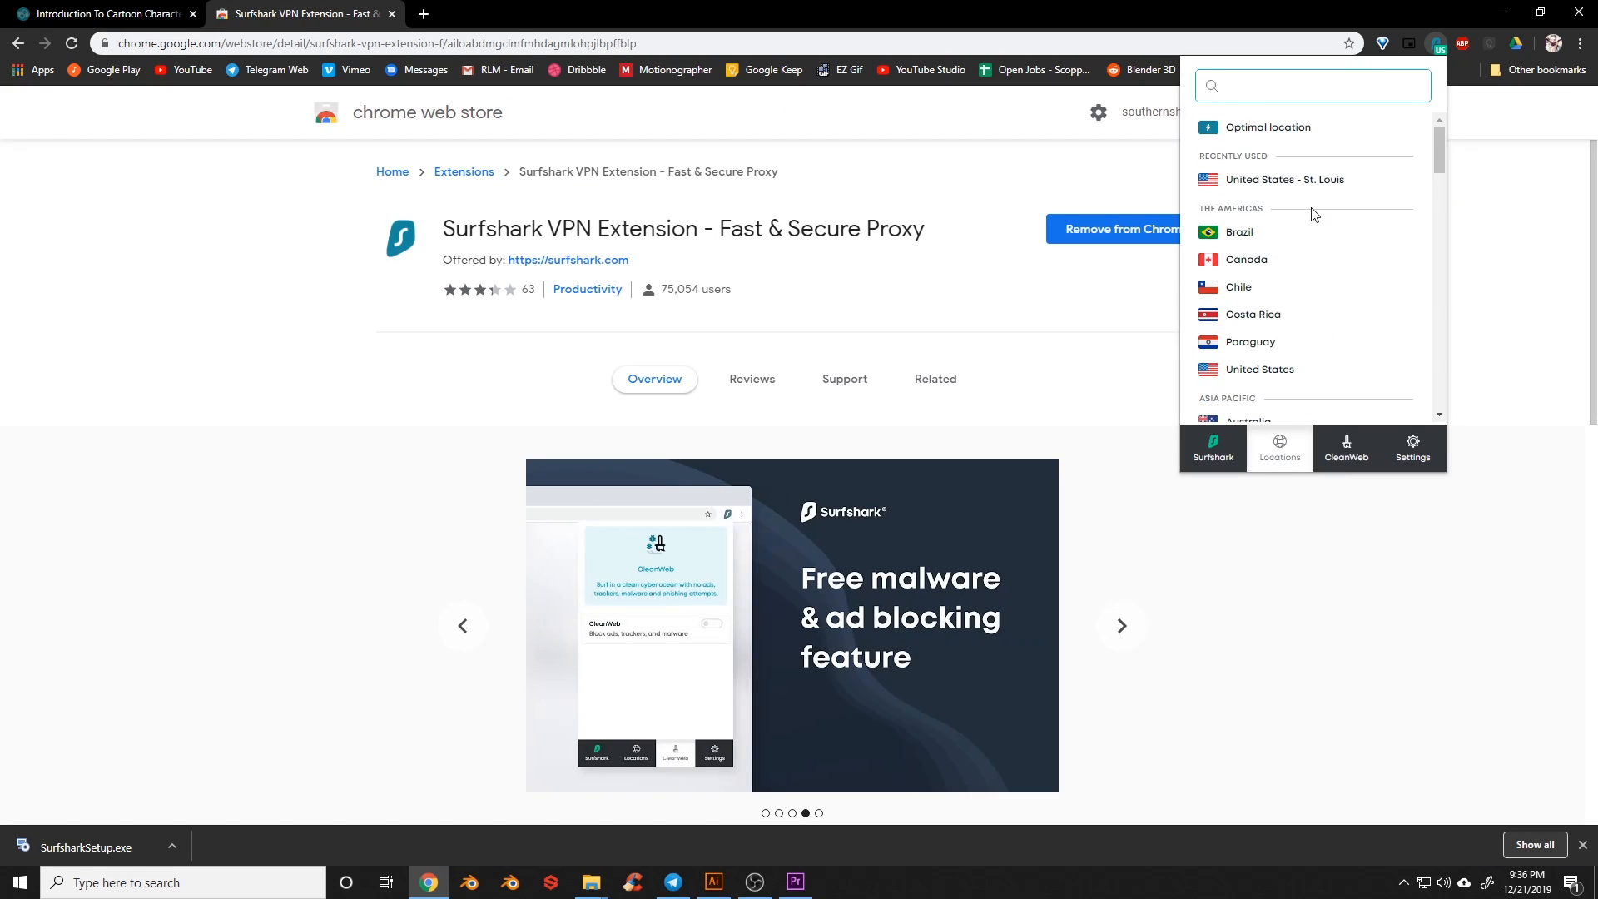
scroll(1313, 215, "down", 9)
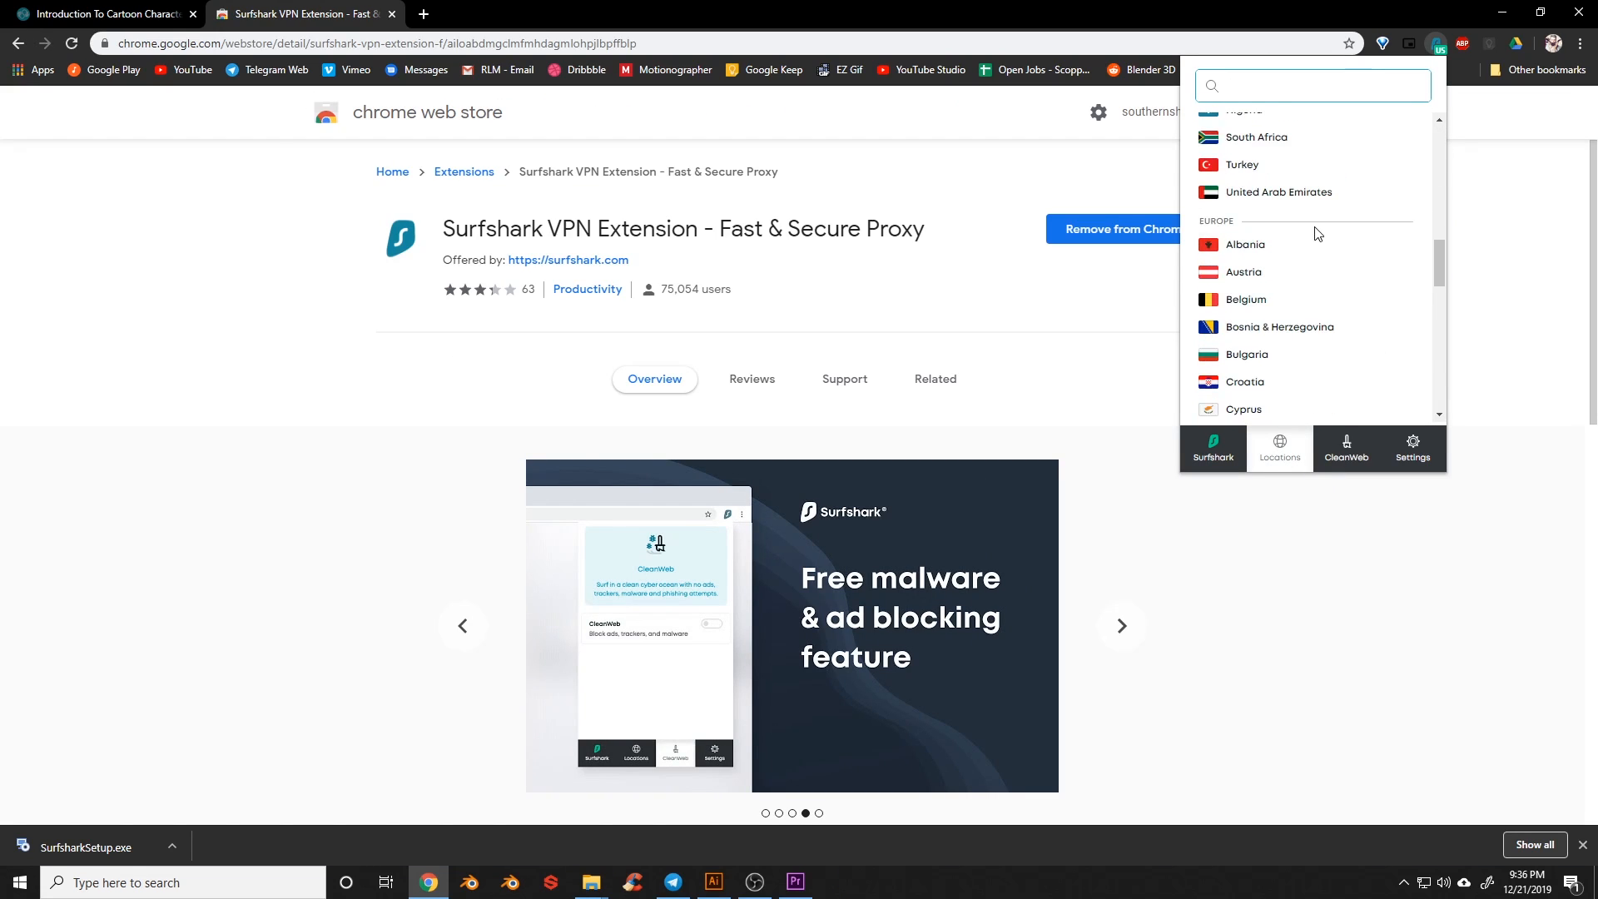
left_click(1357, 448)
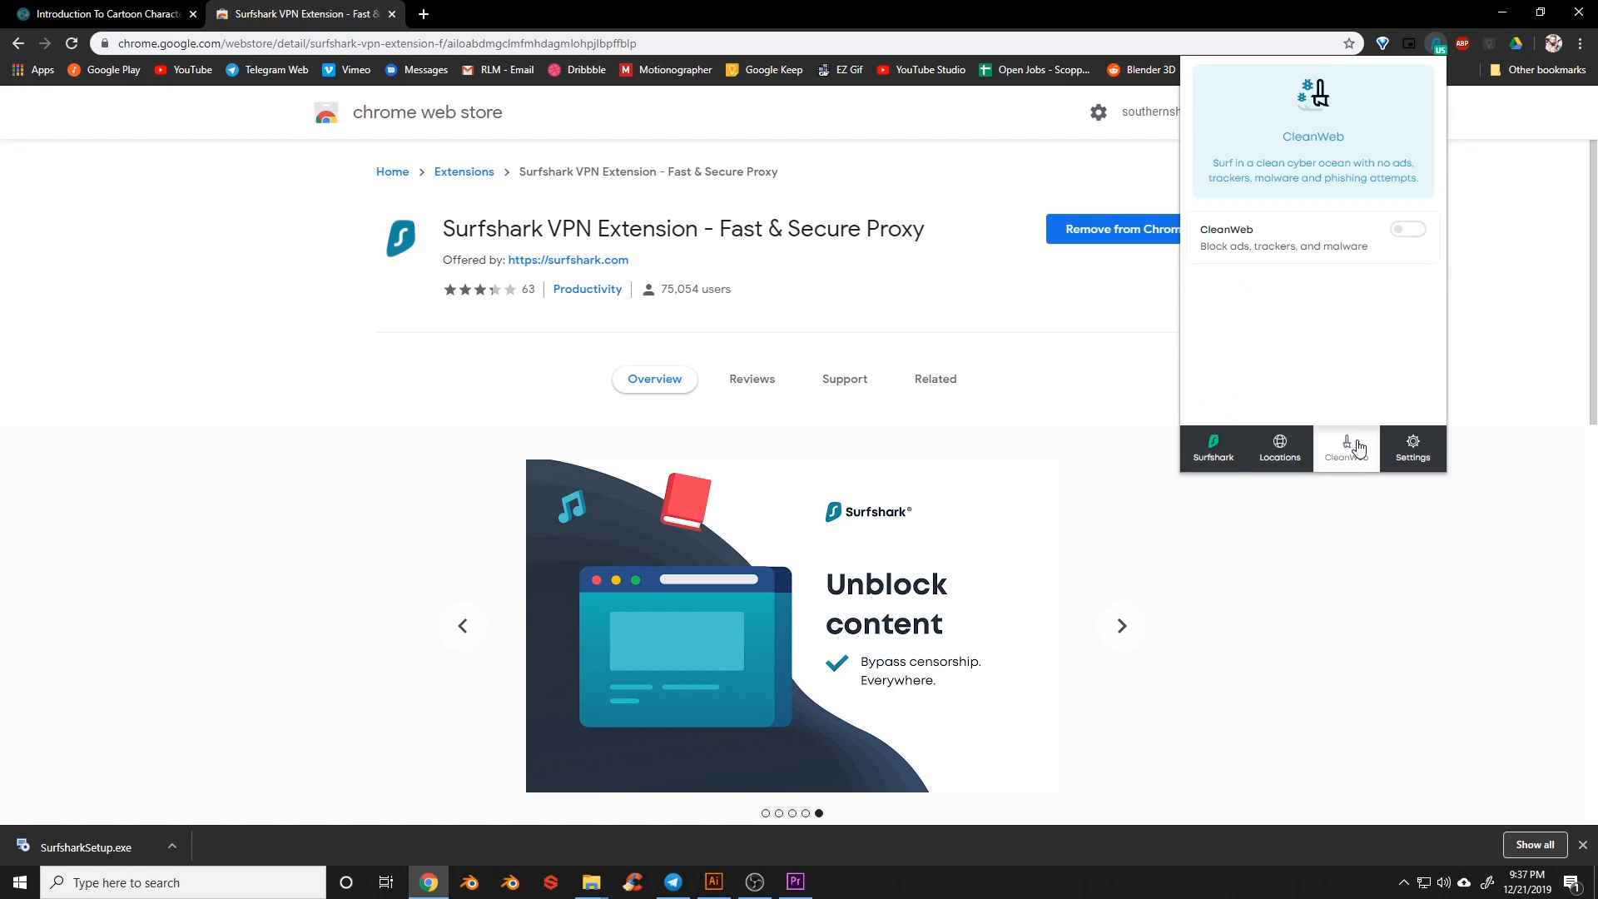
left_click(1407, 233)
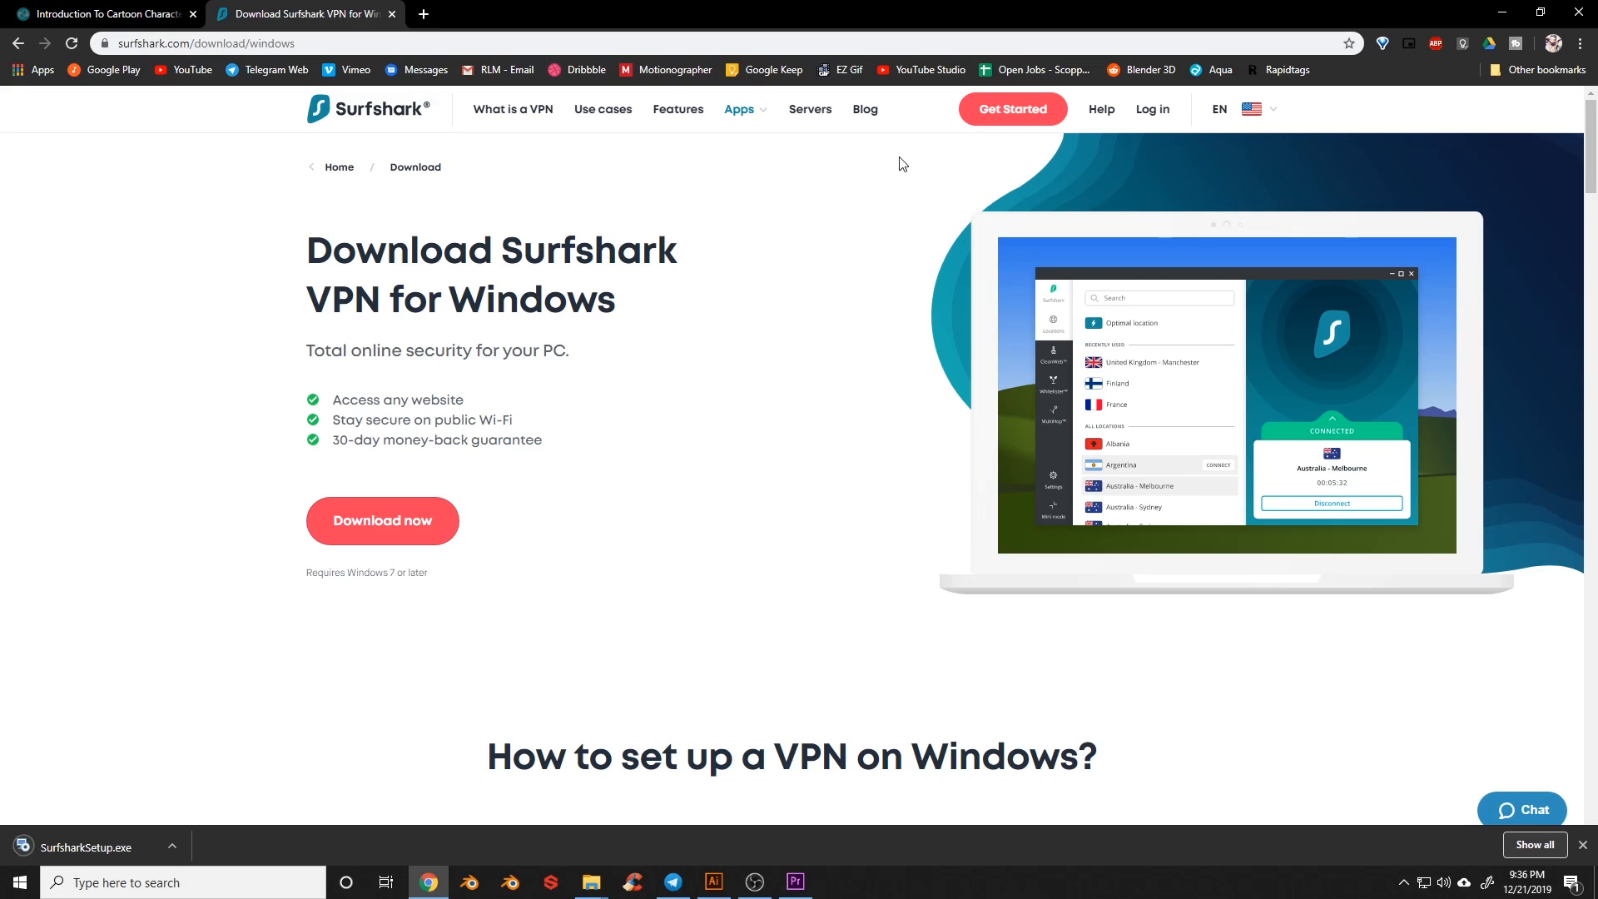
Open the app list on the Surfshark website, quick-connect the Chrome extension, and read the Surfshark email in Gmail
left_click(754, 119)
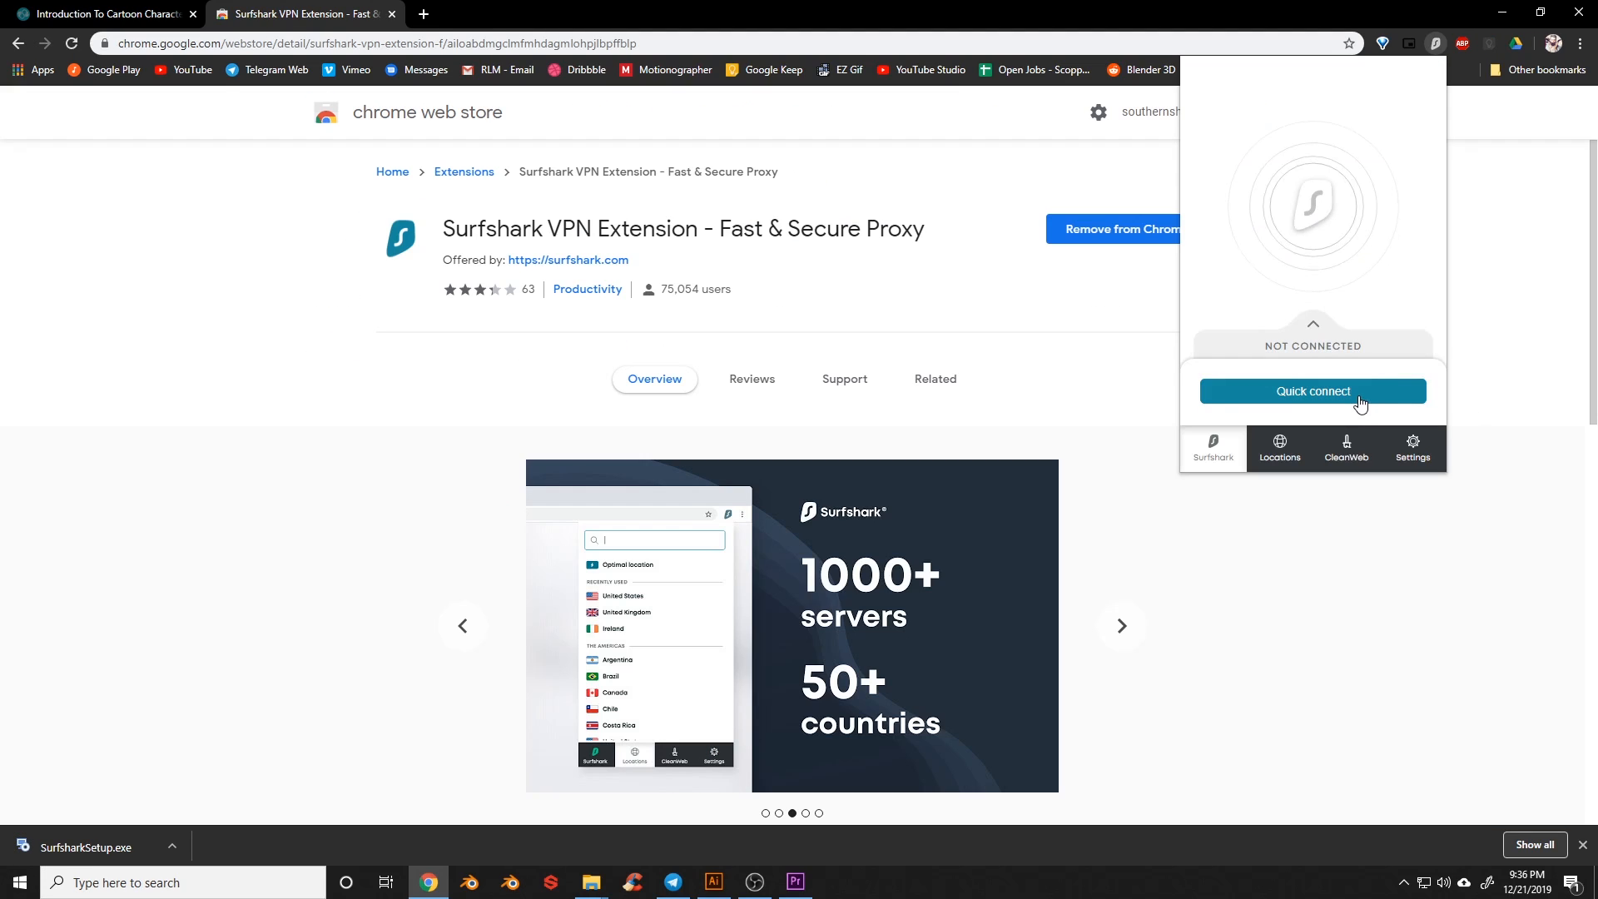
left_click(1359, 403)
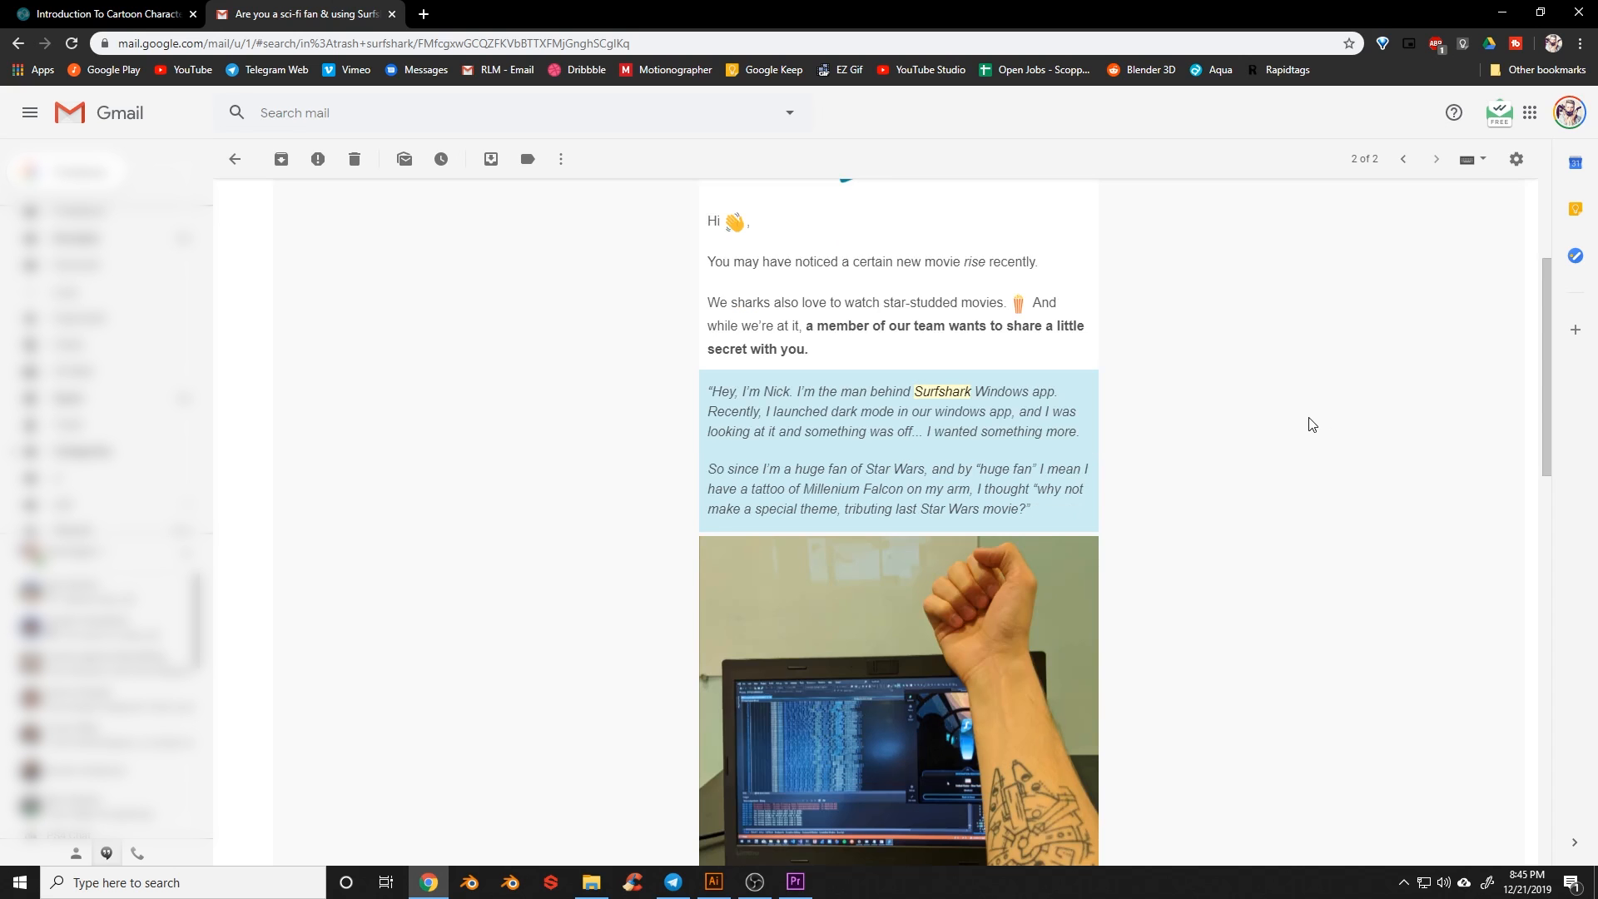
scroll(1310, 422, "down", 4)
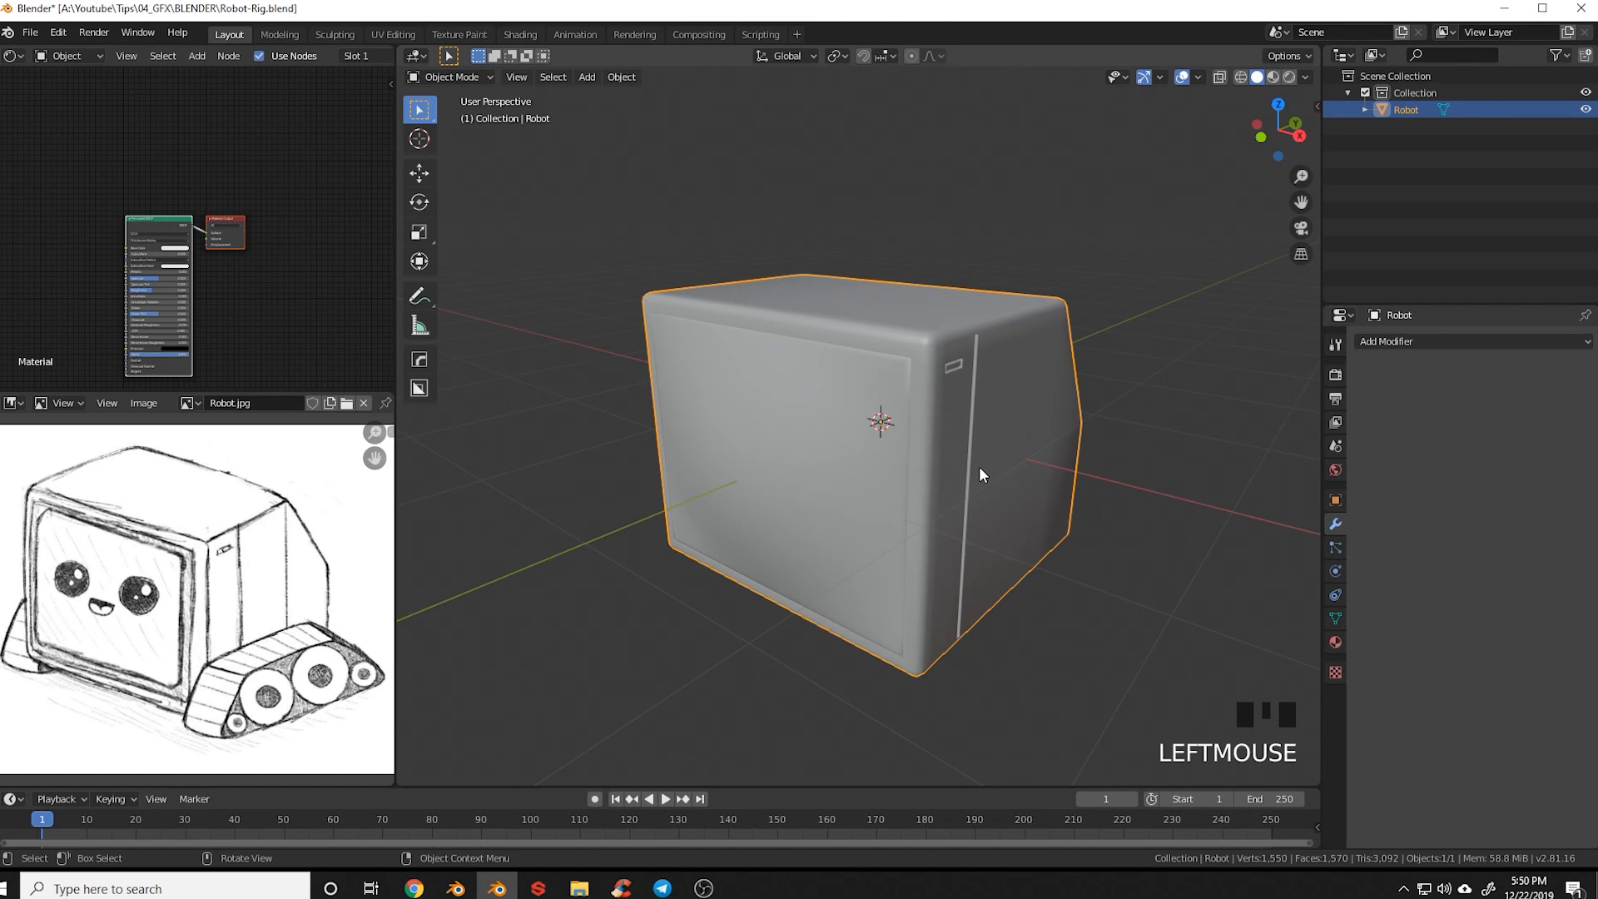
Back in Blender, hide the Robot object and switch to top orthographic view
key("h")
mouse_move(899, 488)
middle_mouse_down("shift")
mouse_move(915, 524)
mouse_move(917, 476)
mouse_move(915, 500)
middle_mouse_up("shift")
key("KP_7")
scroll(916, 523, "up", 4)
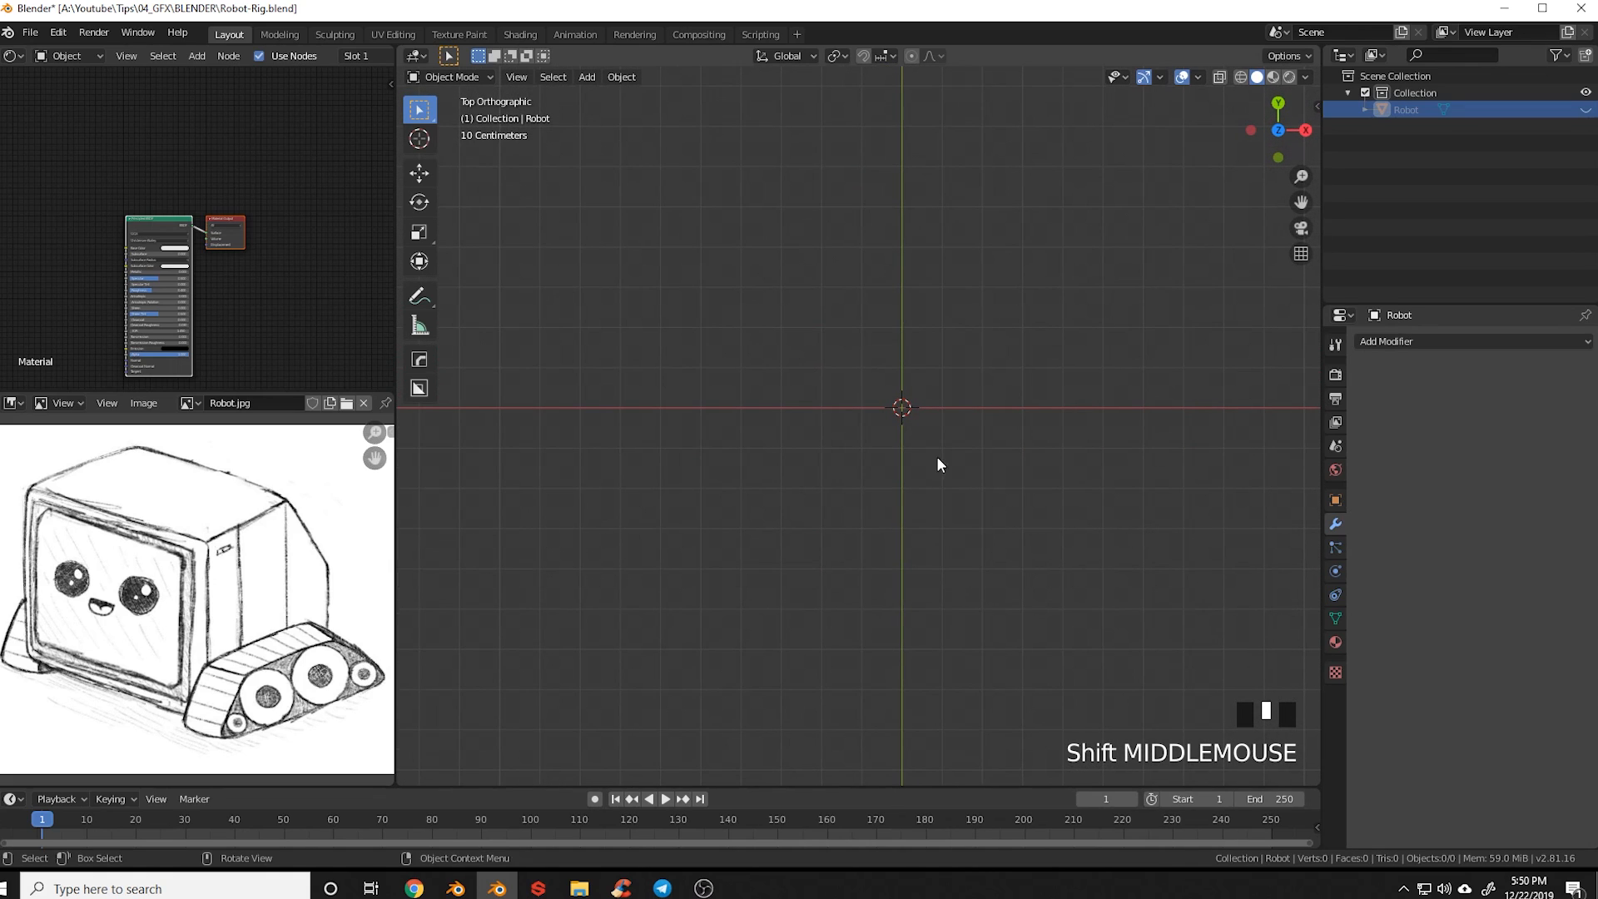
key("shift+a")
left_click(1023, 464)
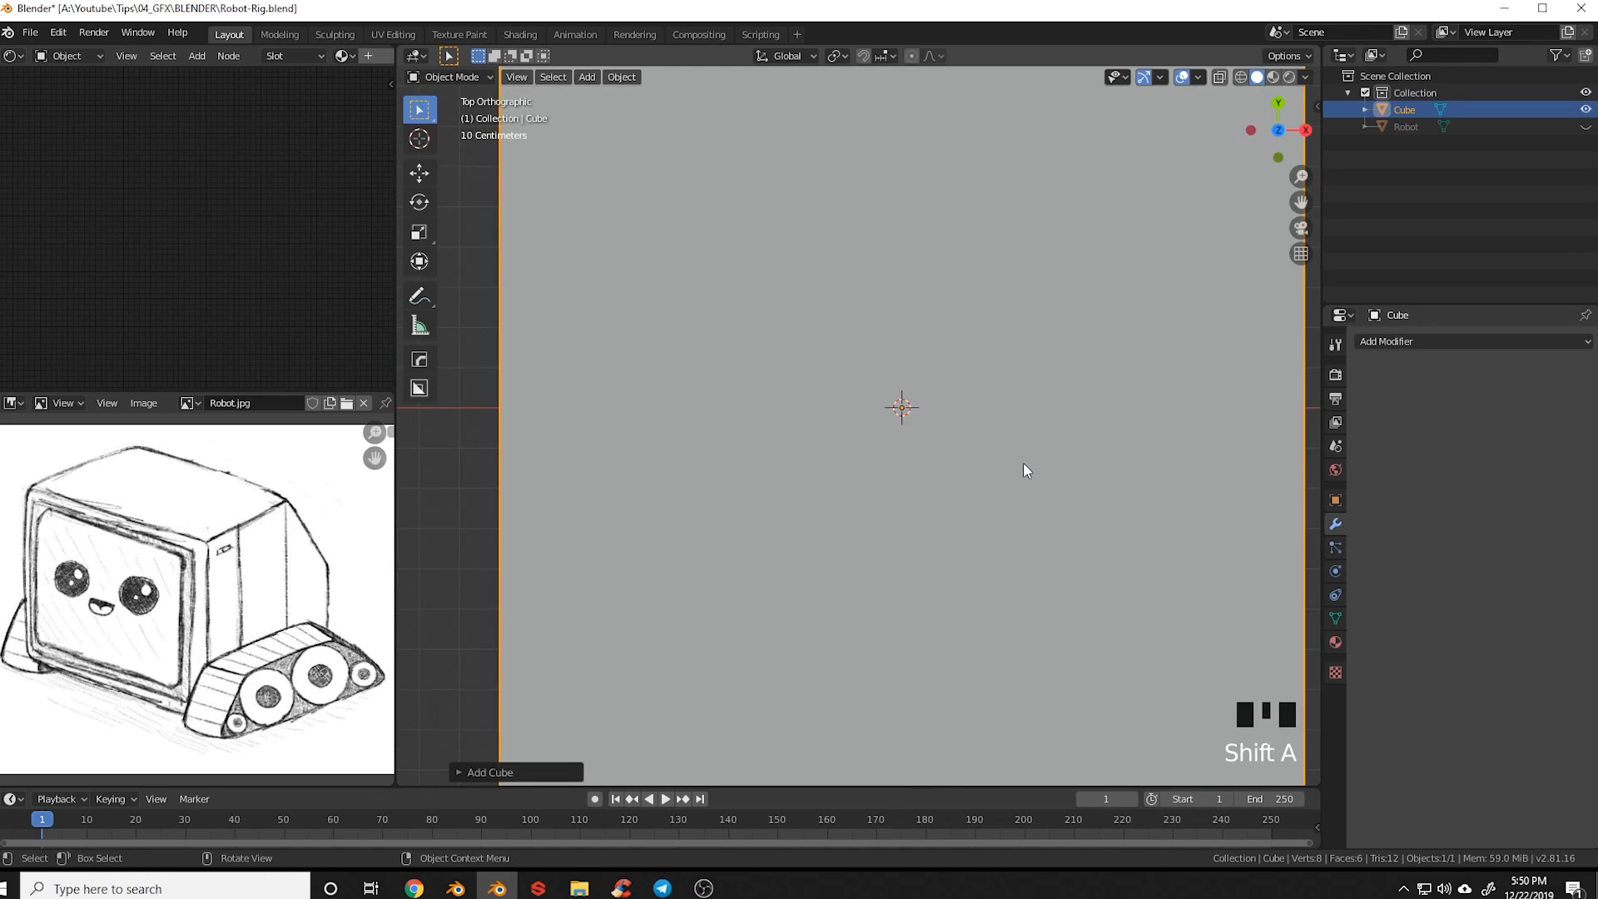
scroll(1024, 464, "down", 3)
key("shift+a")
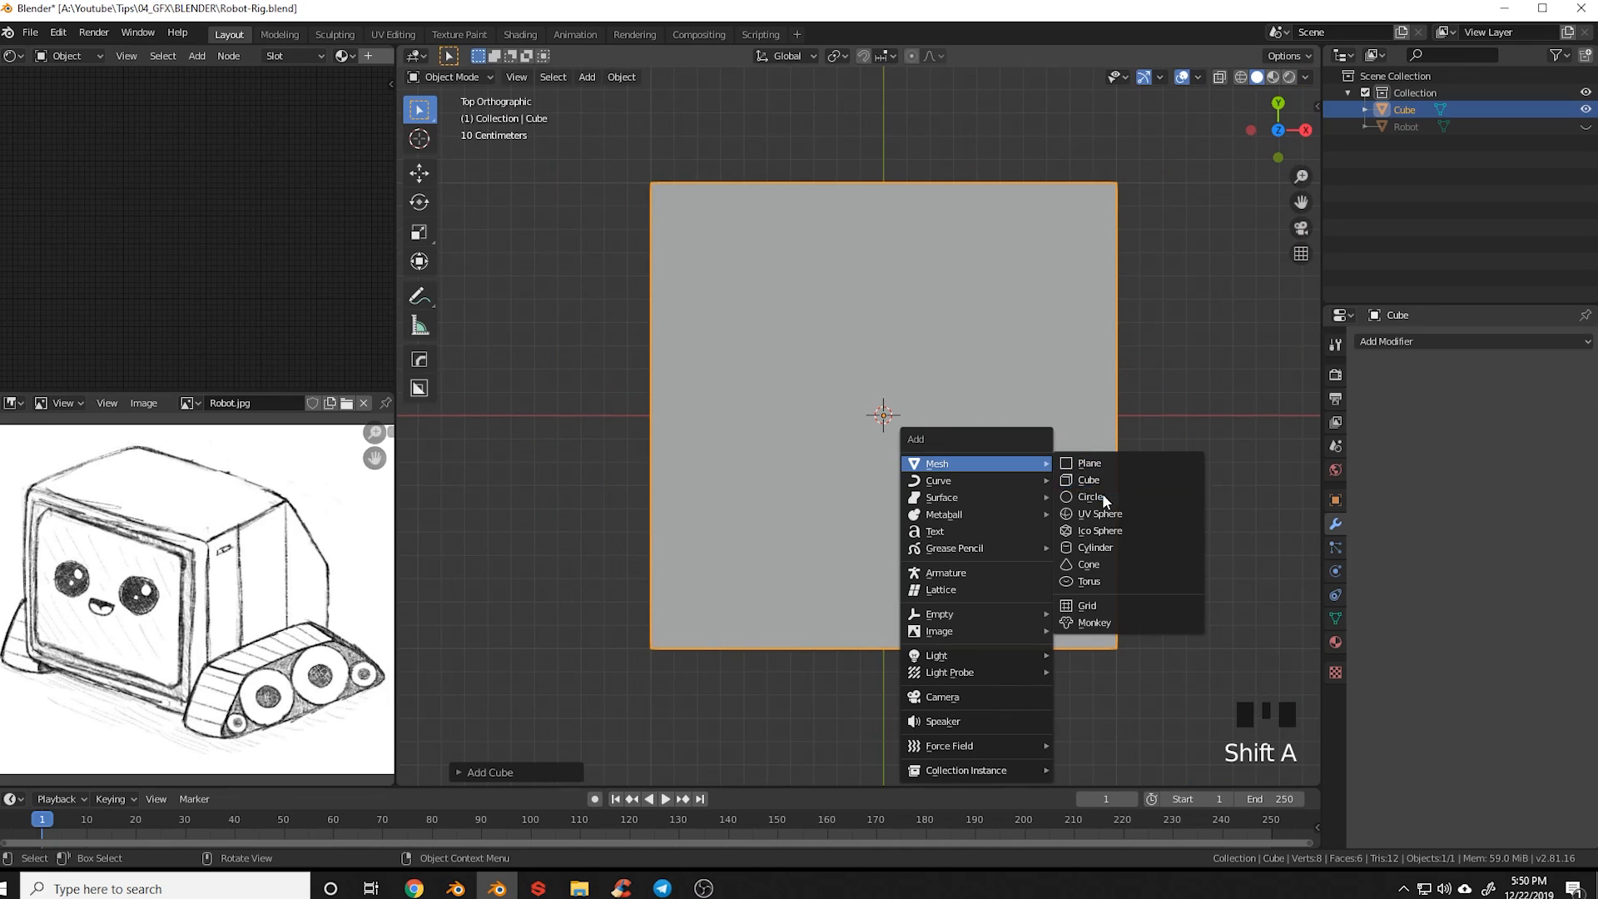
mouse_move(1016, 481)
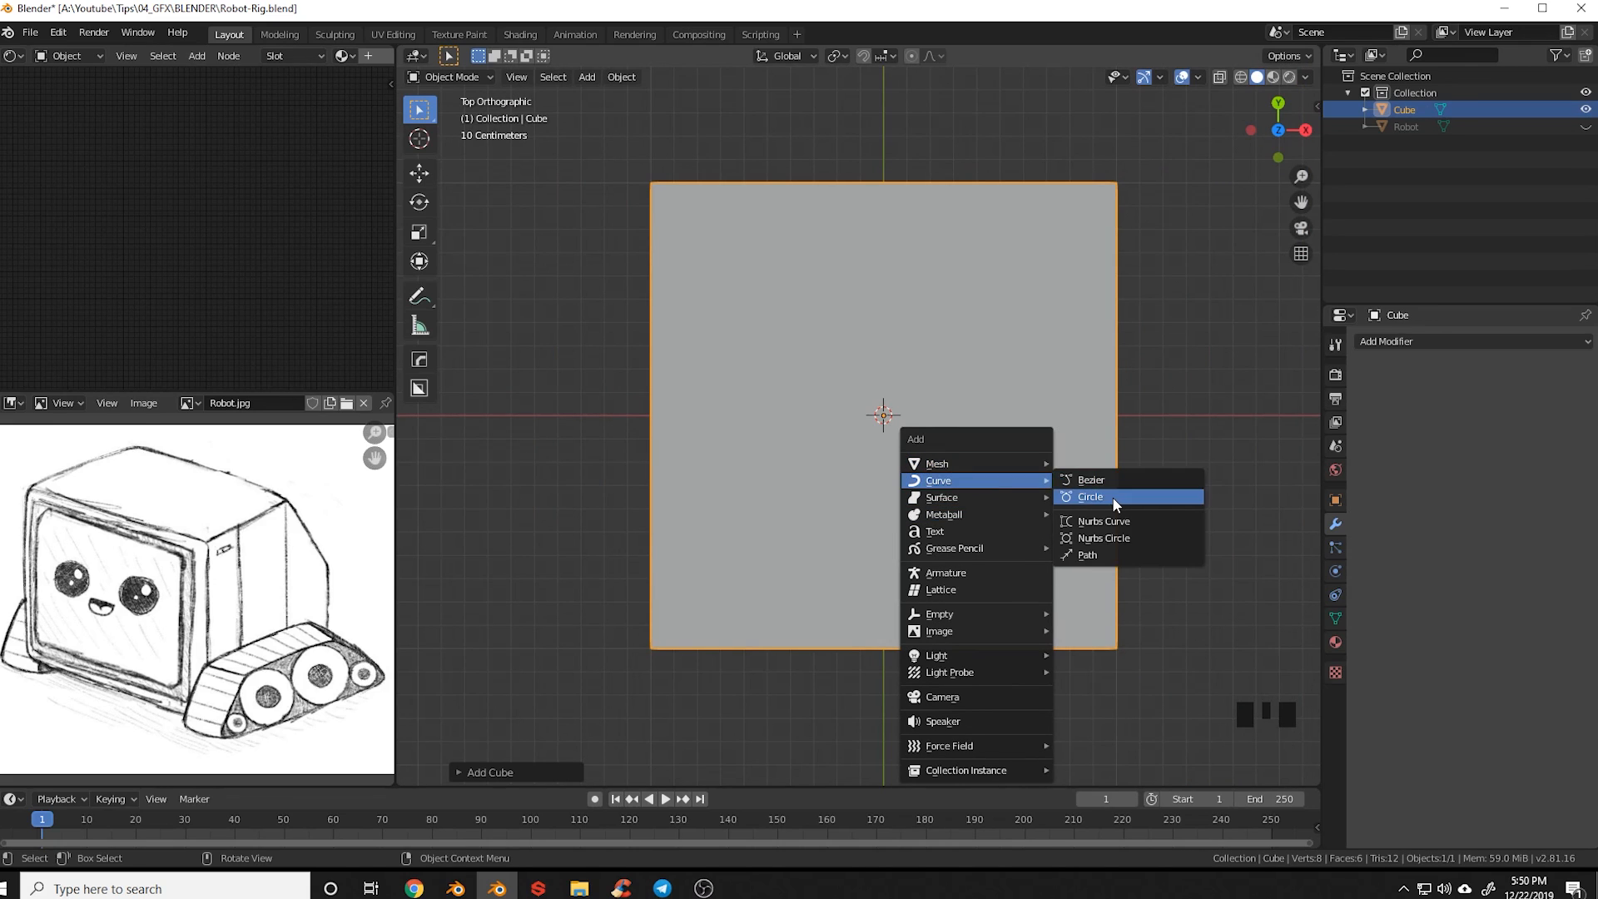
left_click(1112, 496)
left_click(1116, 549)
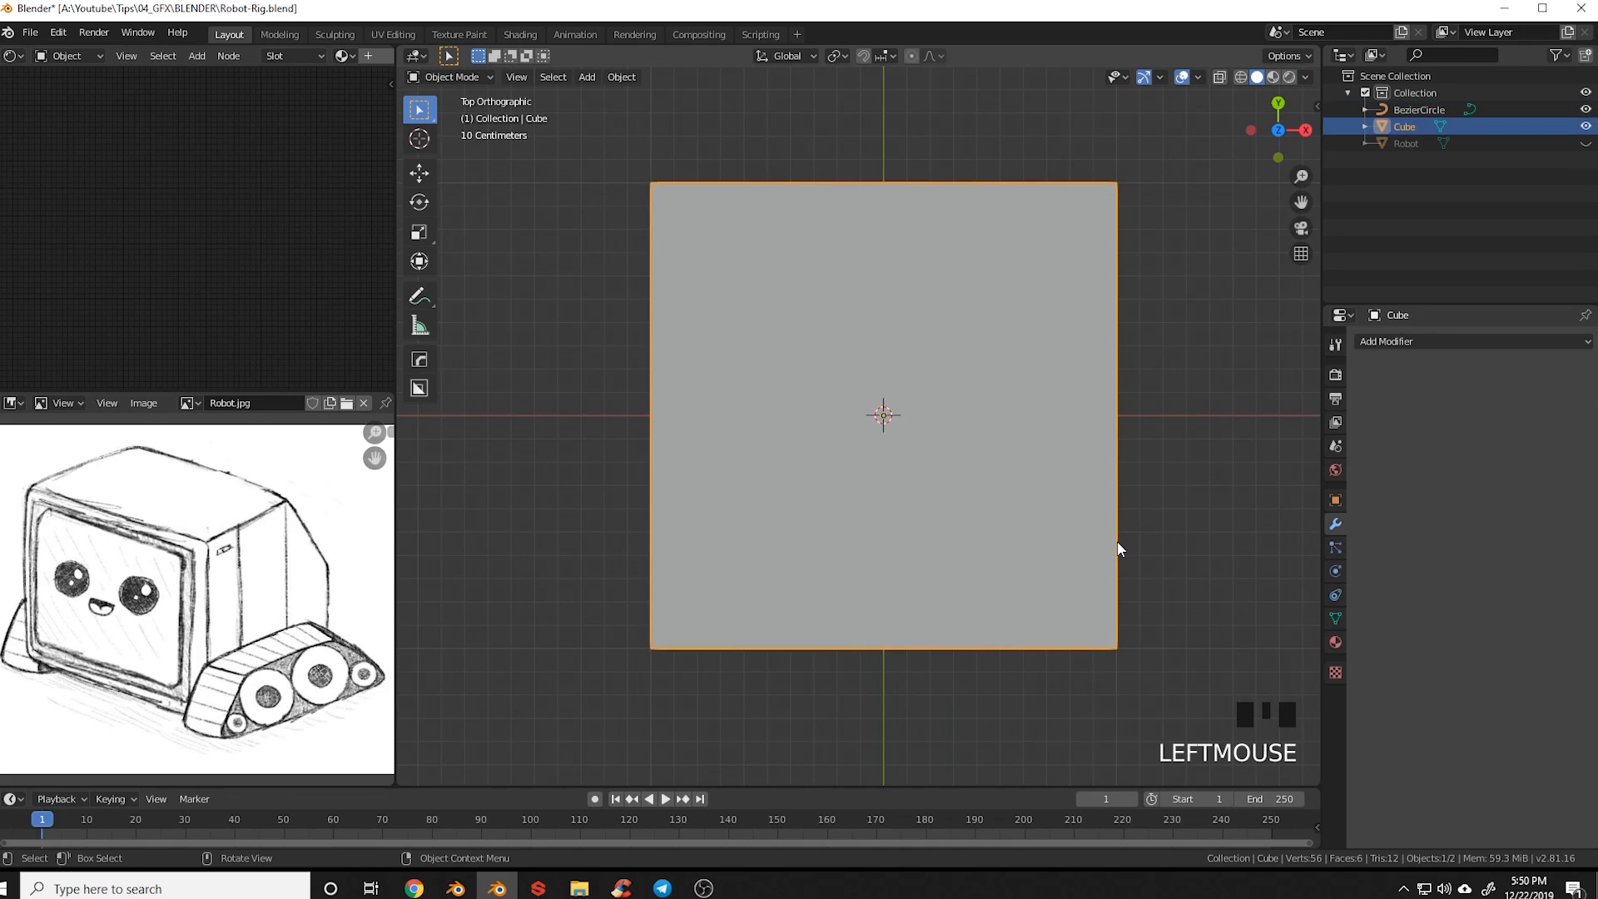
key("Tab")
key("a")
key("a")
key("a")
key("s")
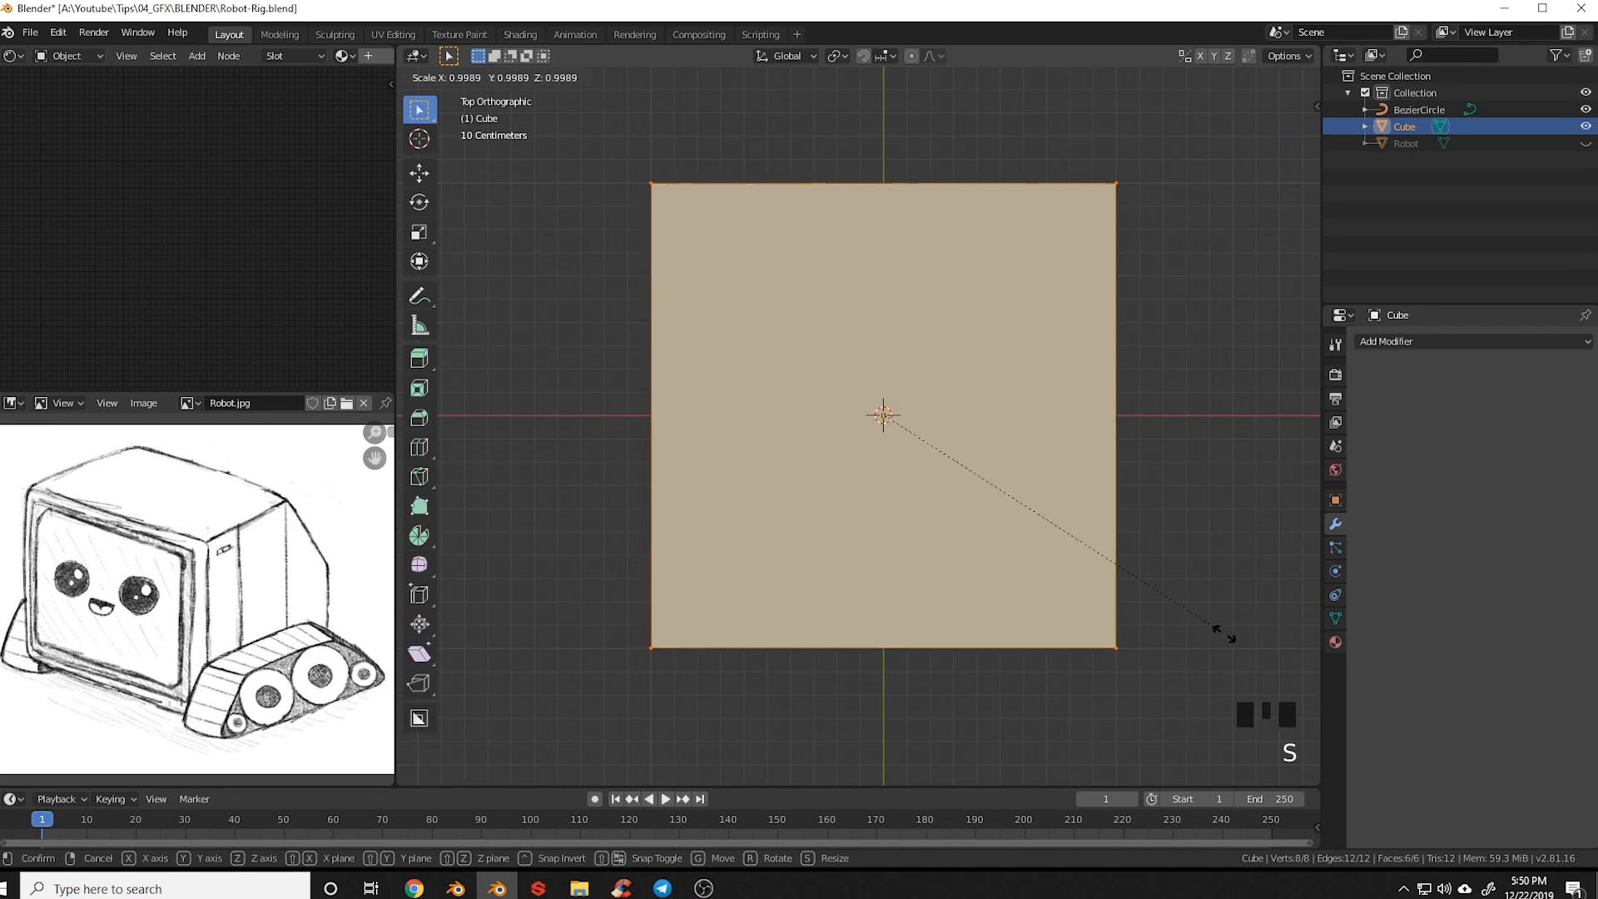
left_click(910, 446)
key("Tab")
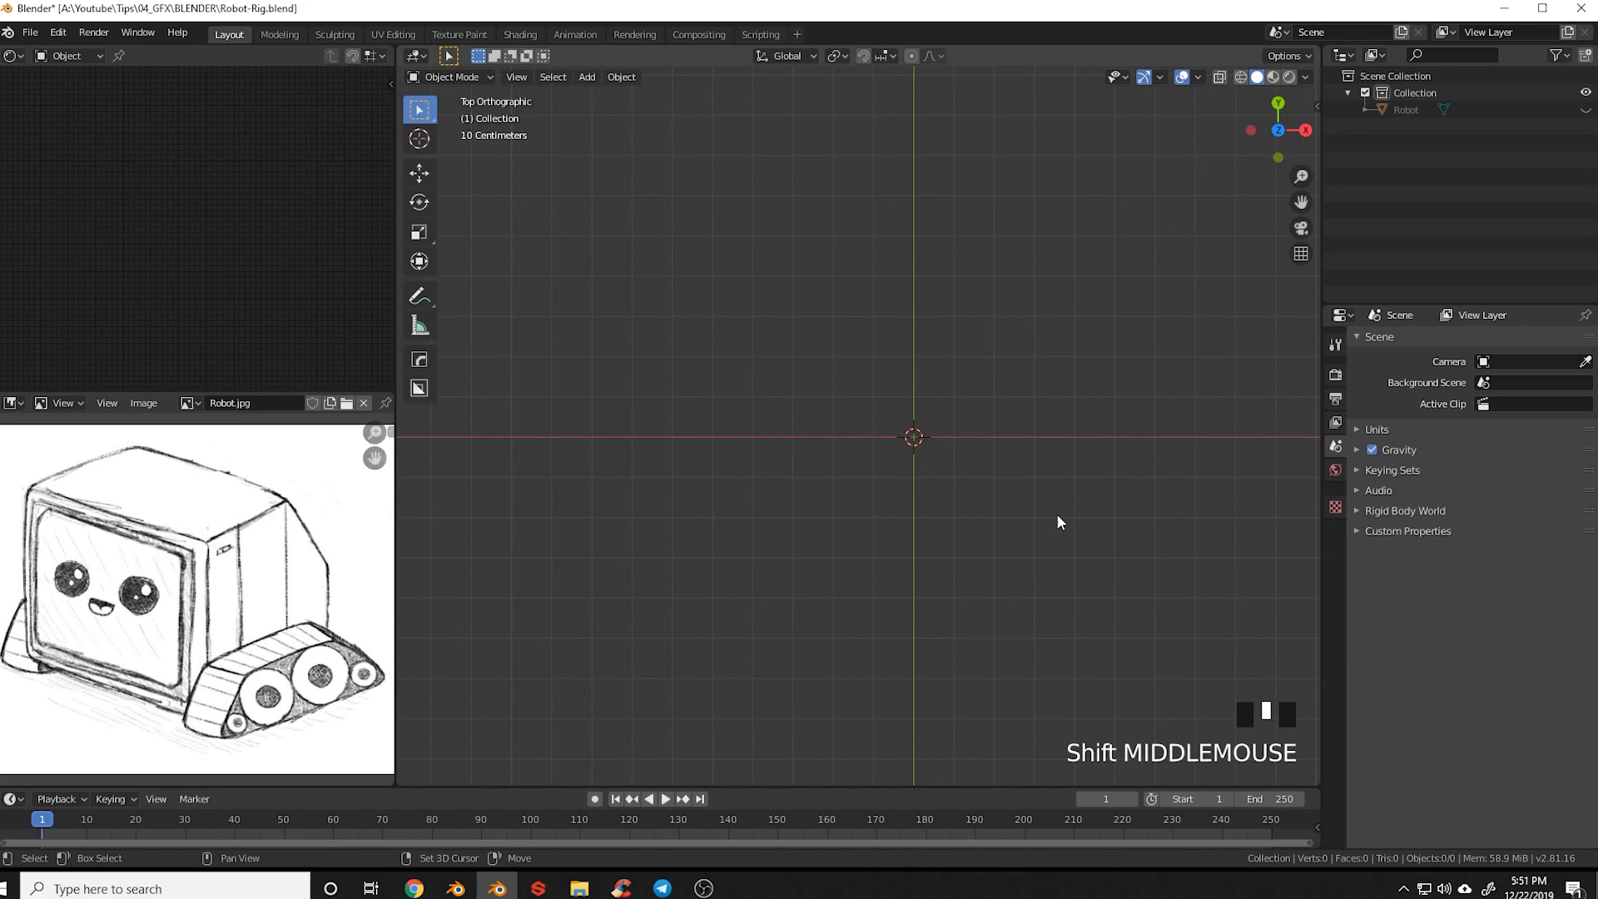
Add a Bezier circle curve and a mesh cube at the world origin
key("shift+a")
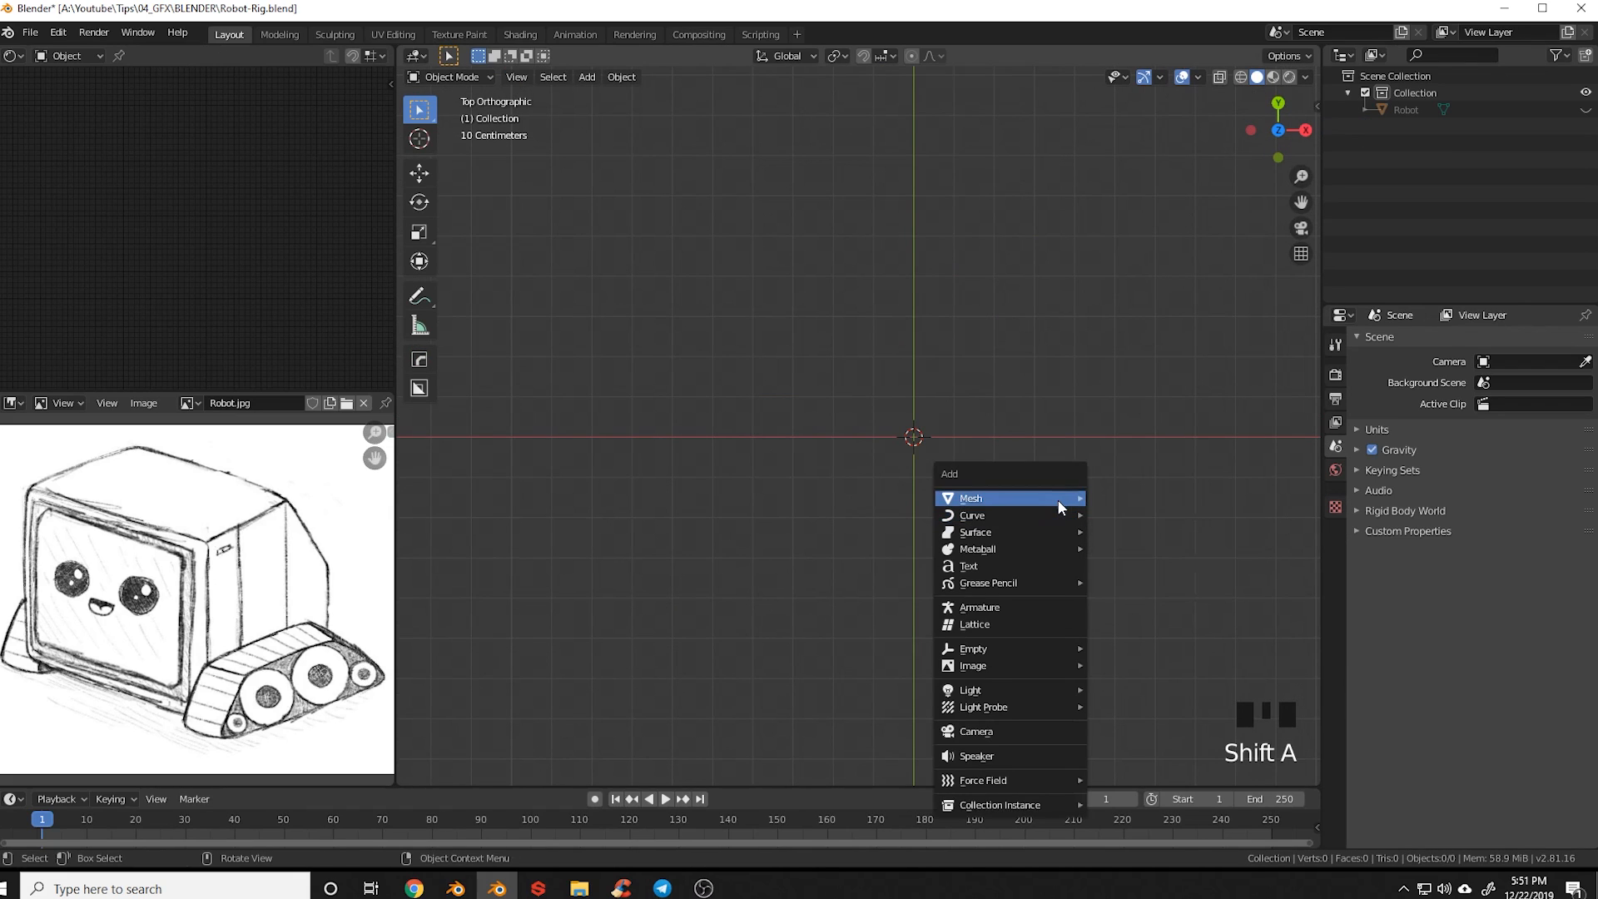
mouse_move(1059, 503)
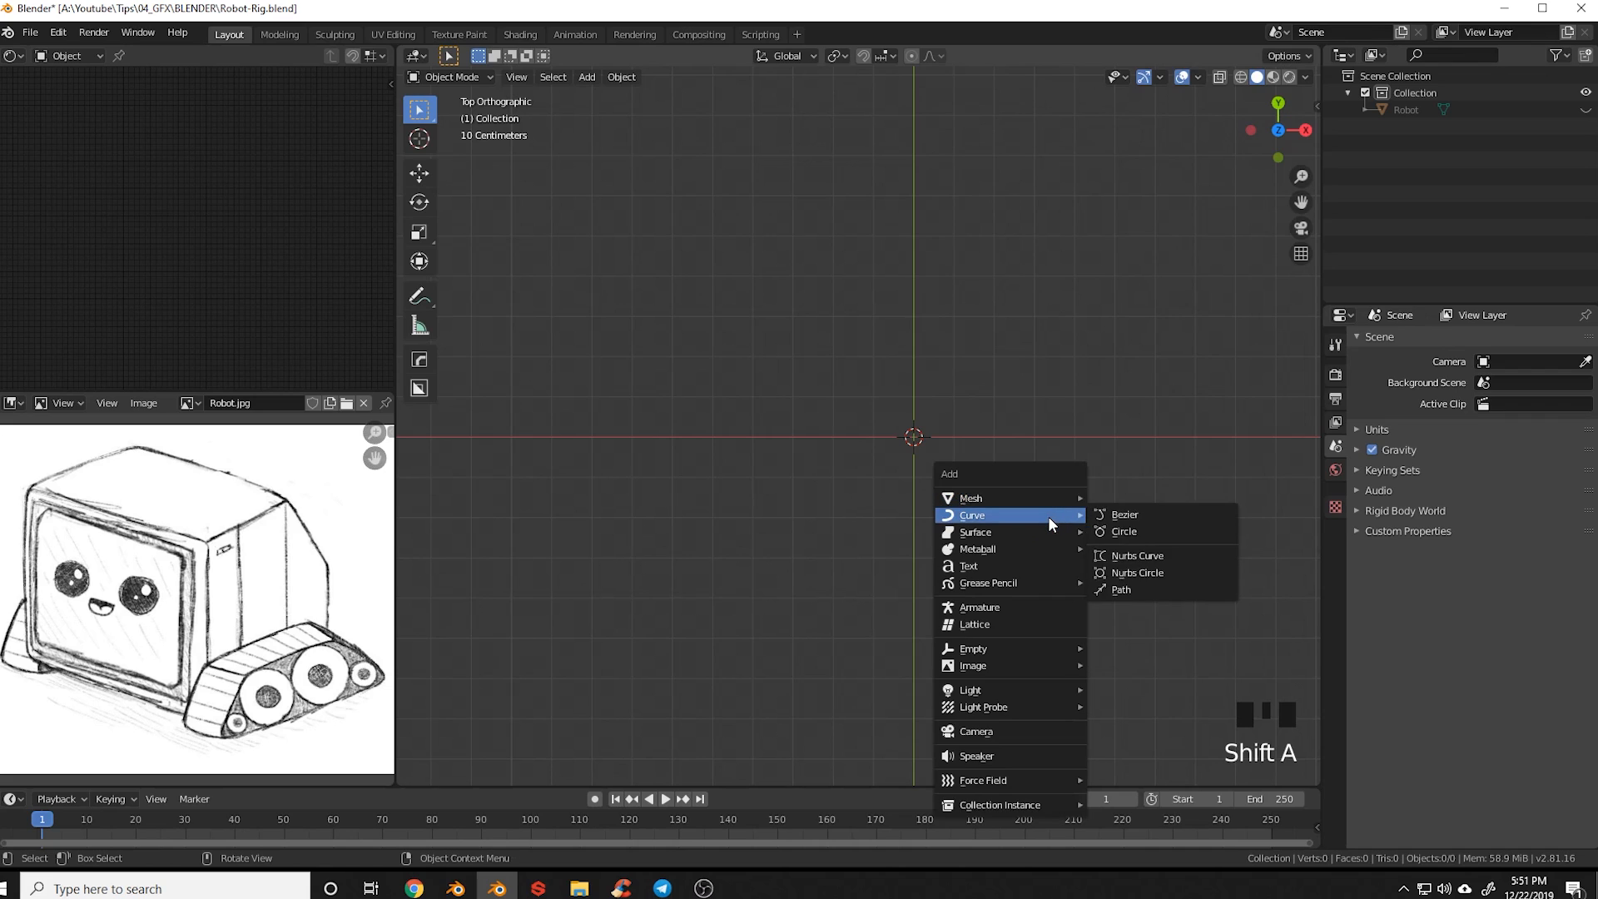
left_click(1162, 522)
key("shift+a")
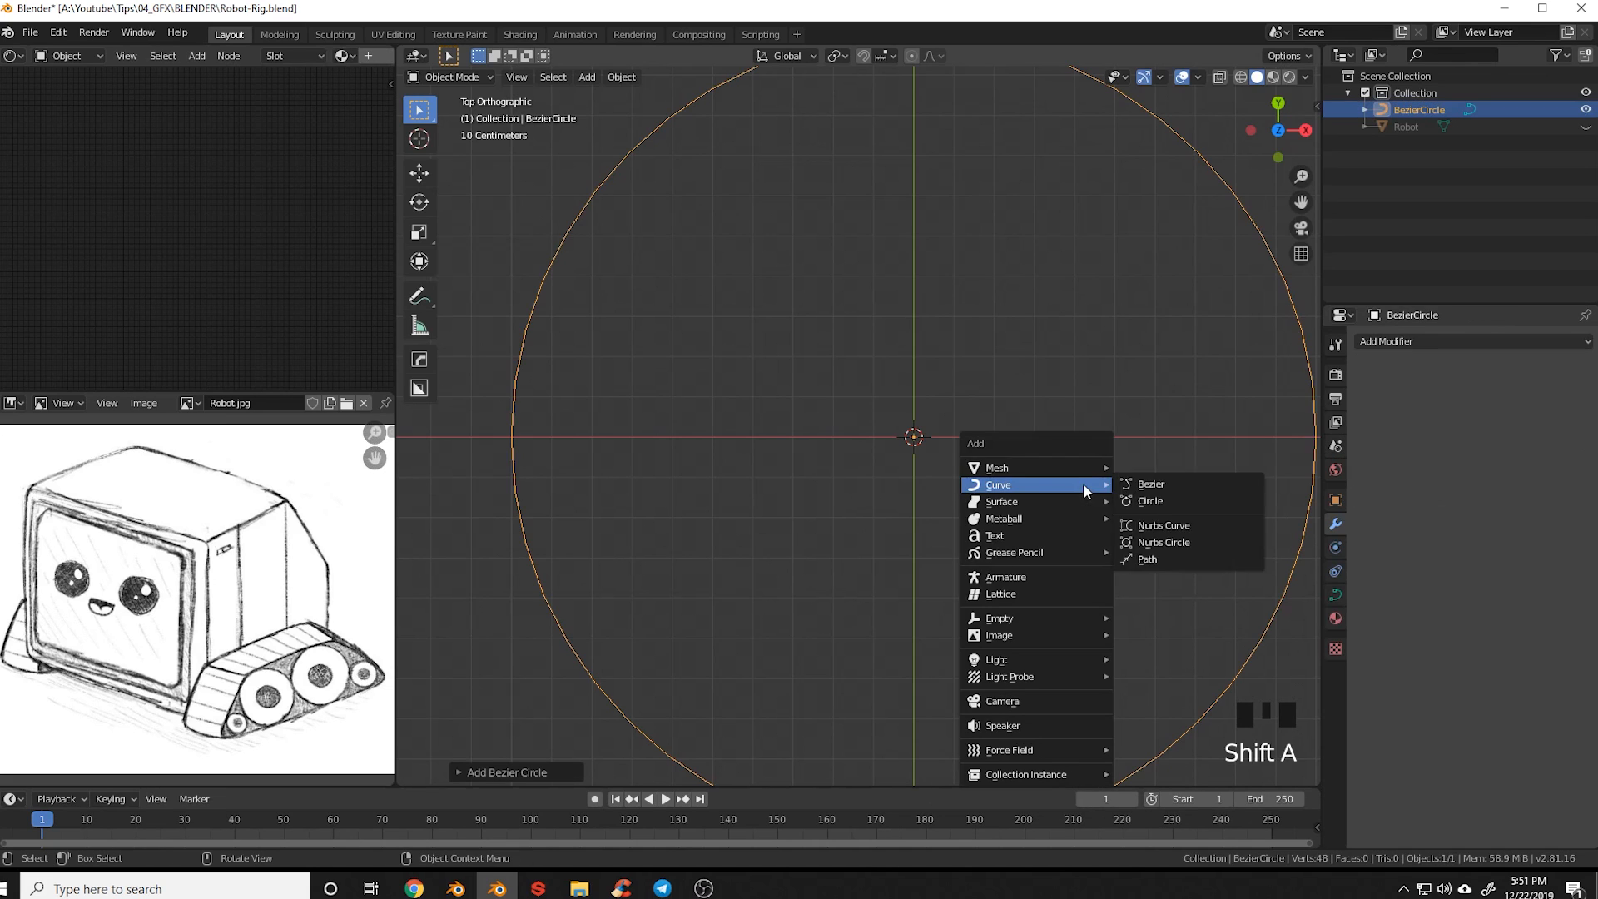
mouse_move(1084, 467)
left_click(1182, 488)
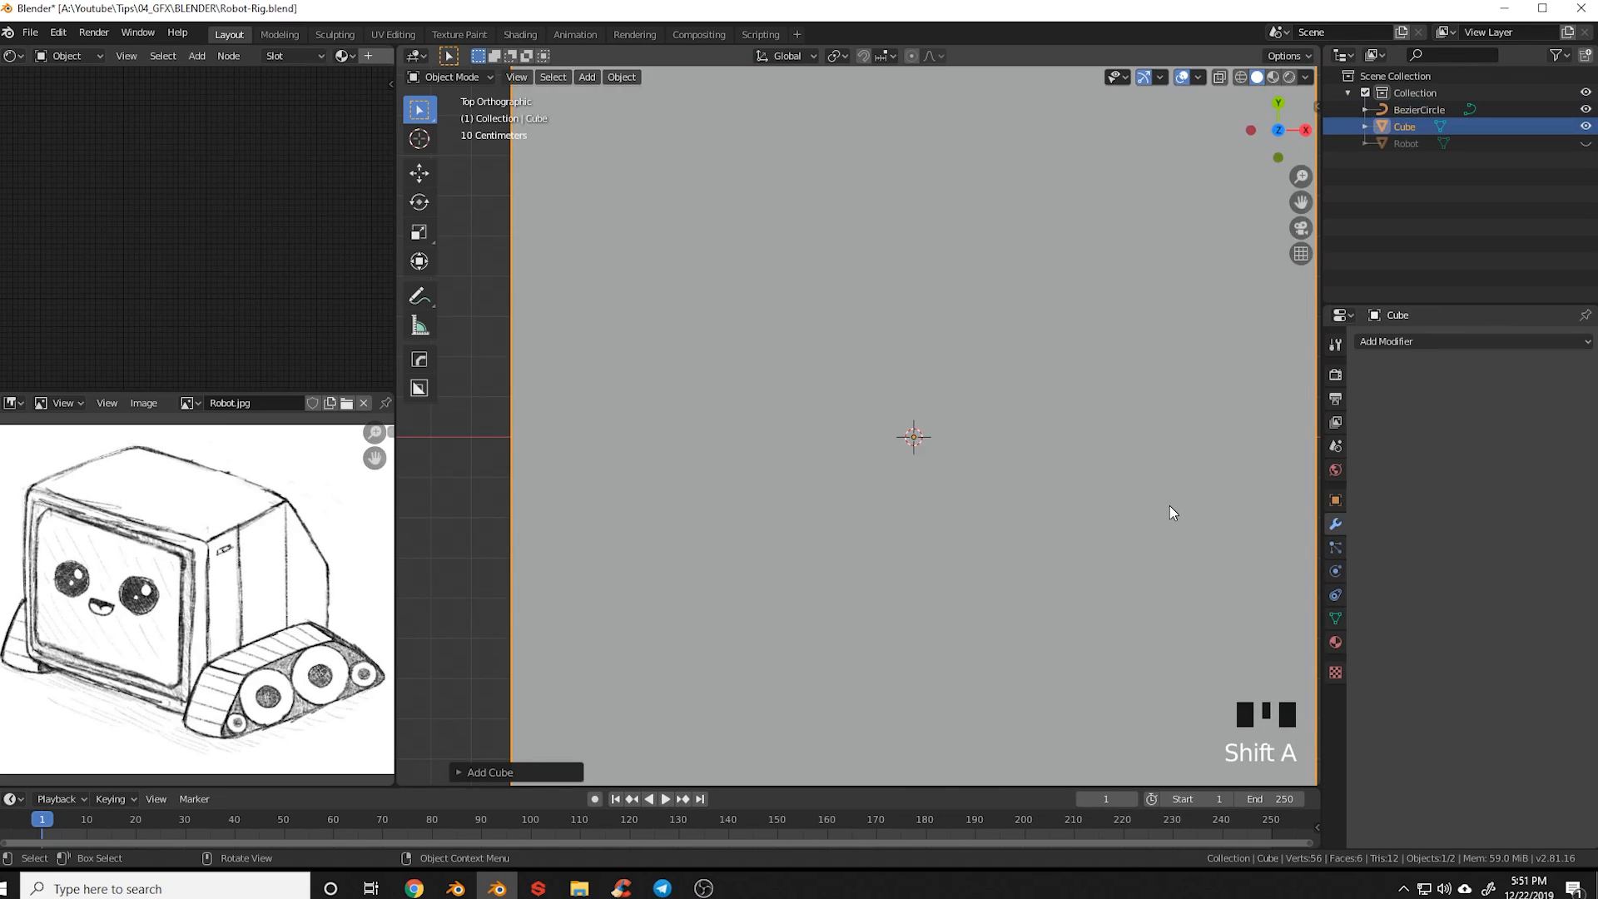
Scale the cube down to roughly an eighth of its size at the circle's center and apply its object transform
scroll(1170, 510, "down", 4)
key("s")
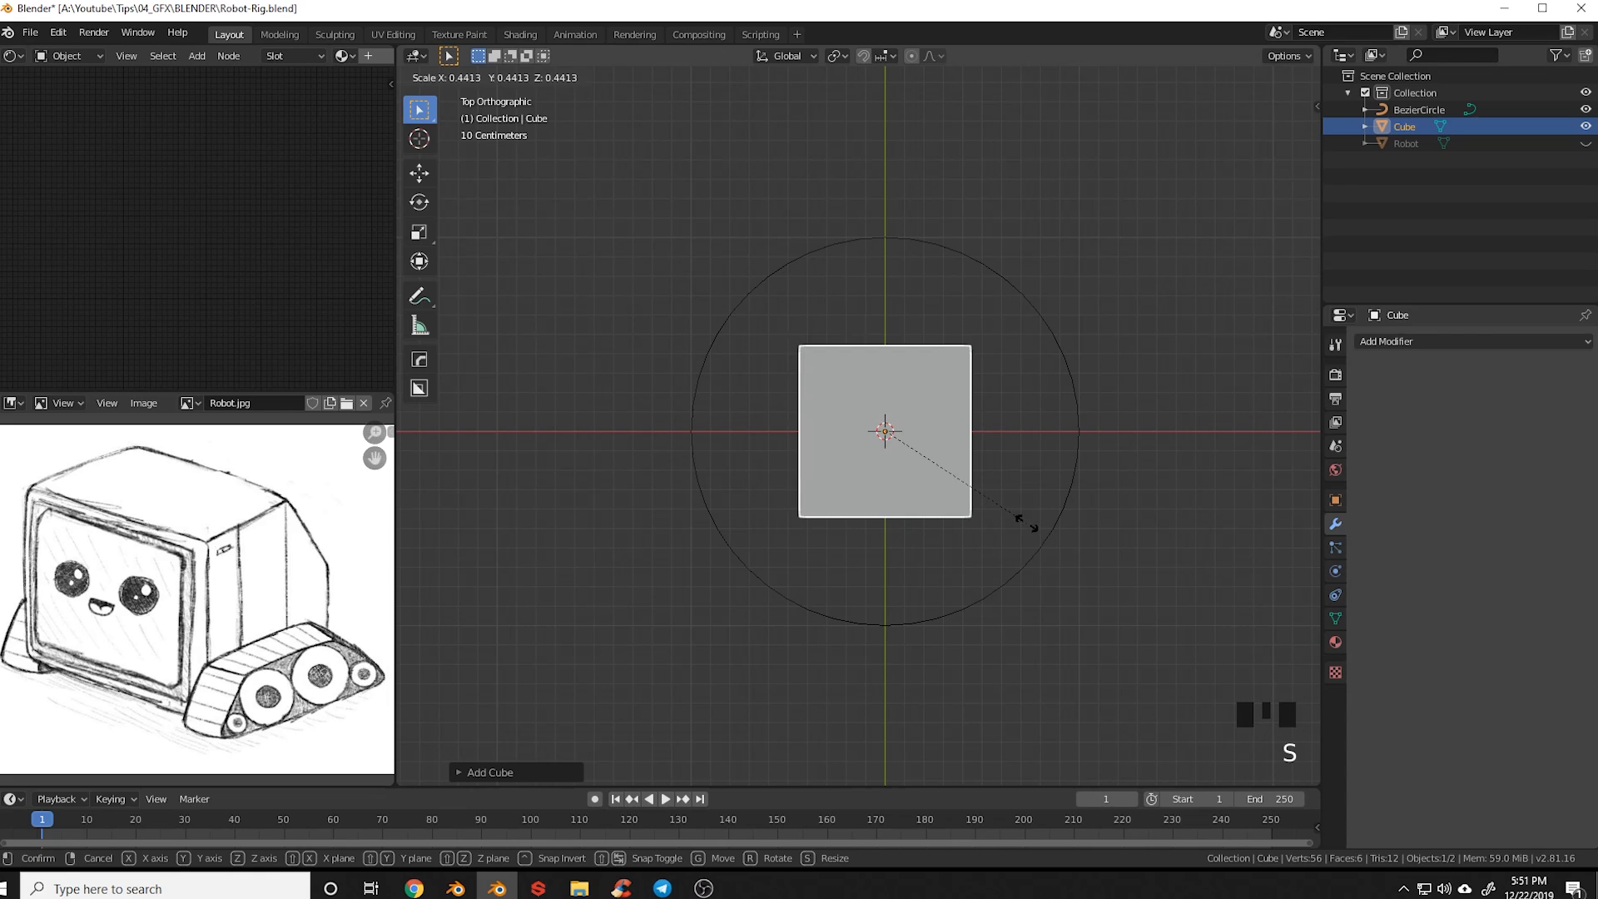
left_click(922, 465)
key("ctrl+a")
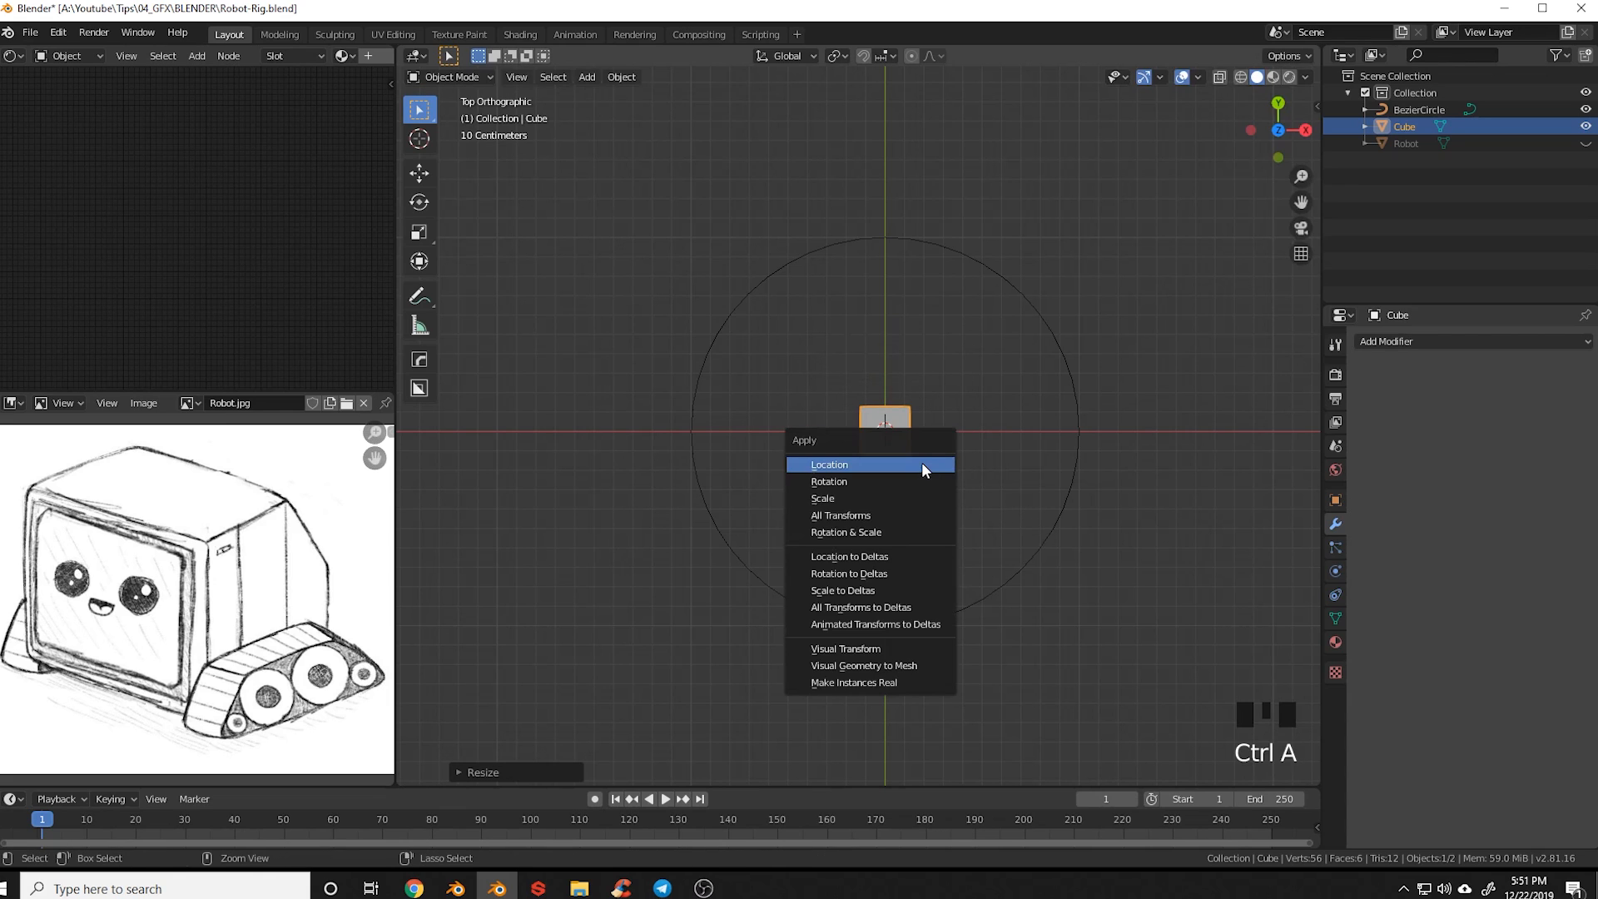
left_click(921, 464)
scroll(918, 498, "up", 4)
scroll(992, 517, "up", 1)
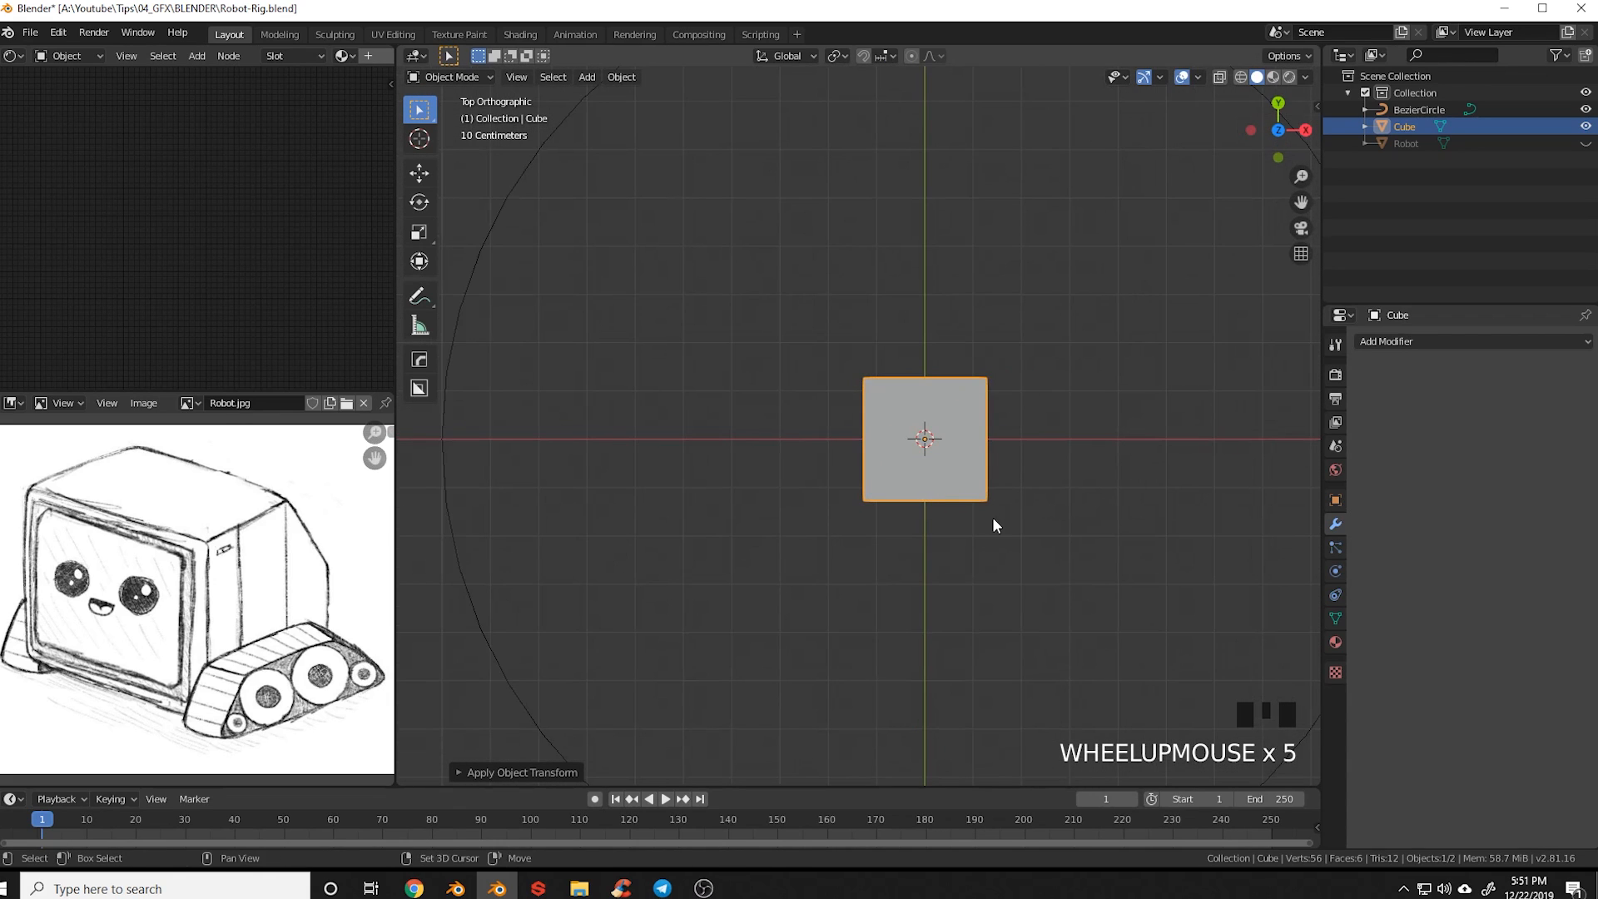
middle_click_drag(993, 517, 959, 553, "shift")
scroll(907, 523, "down", 3)
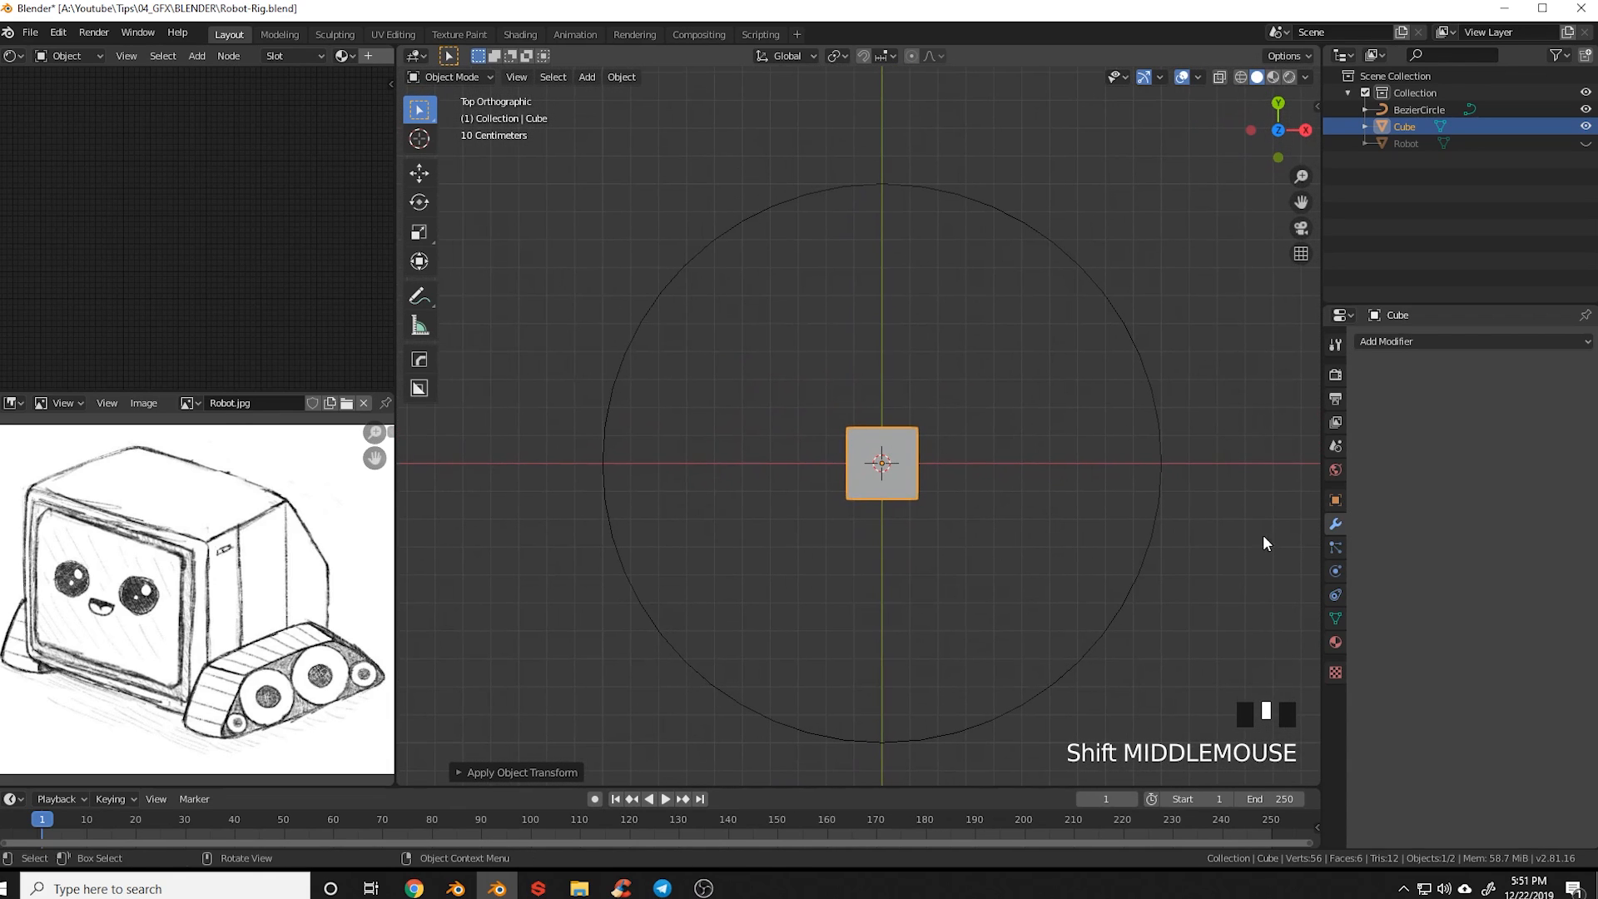
Add an Array modifier and a Curve modifier to the cube, with the BezierCircle as the curve object
left_click(1413, 340)
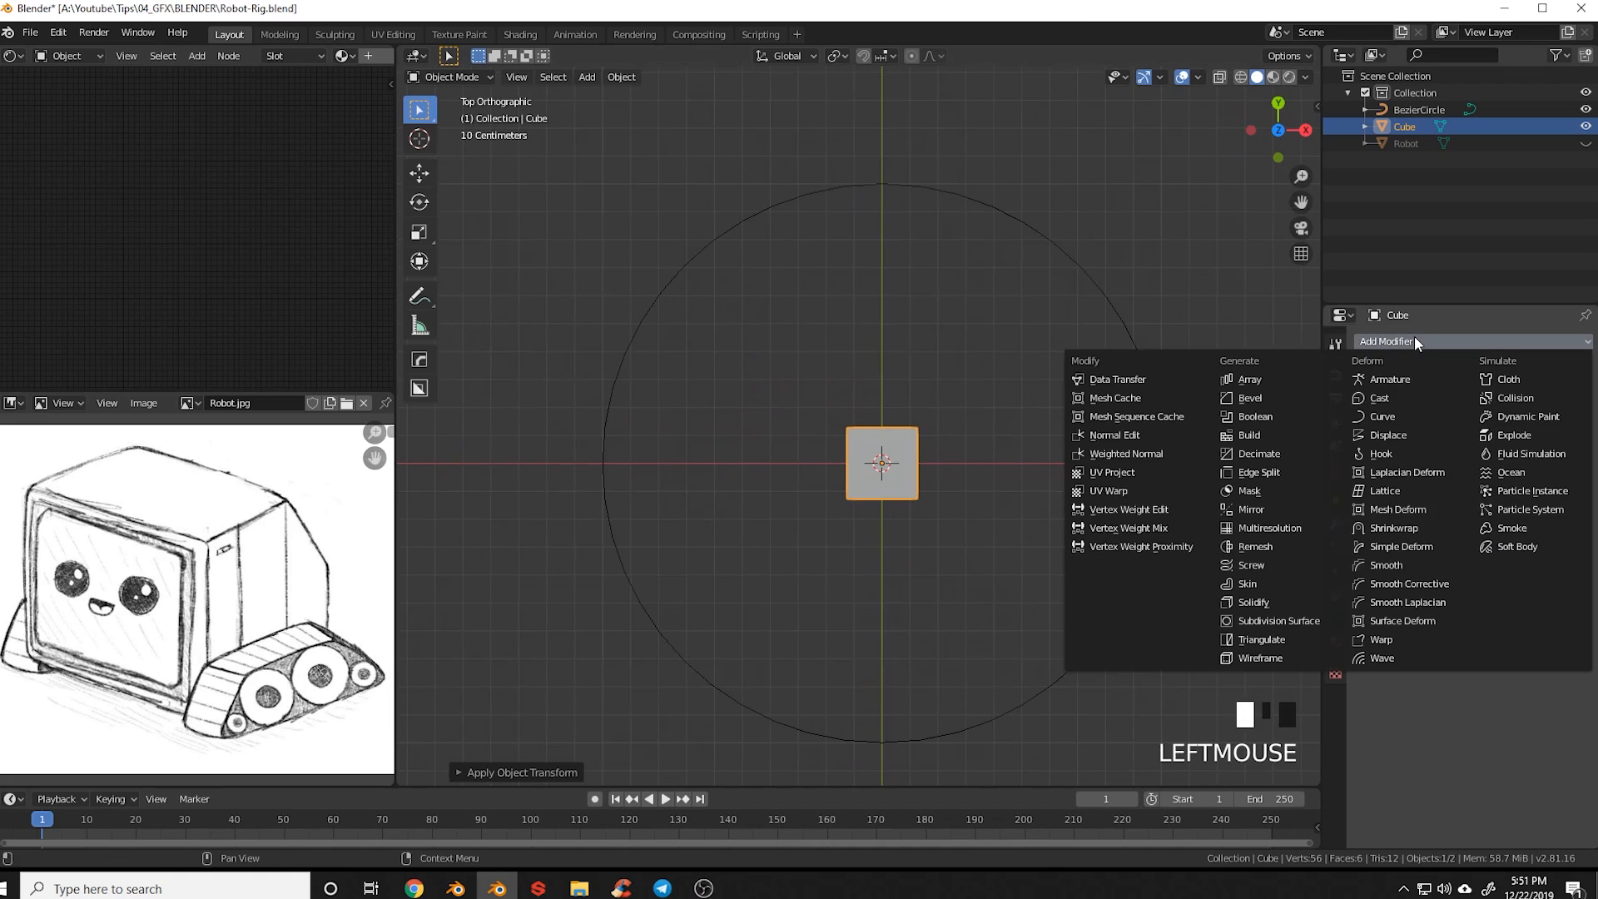
left_click(1295, 378)
left_click(1467, 339)
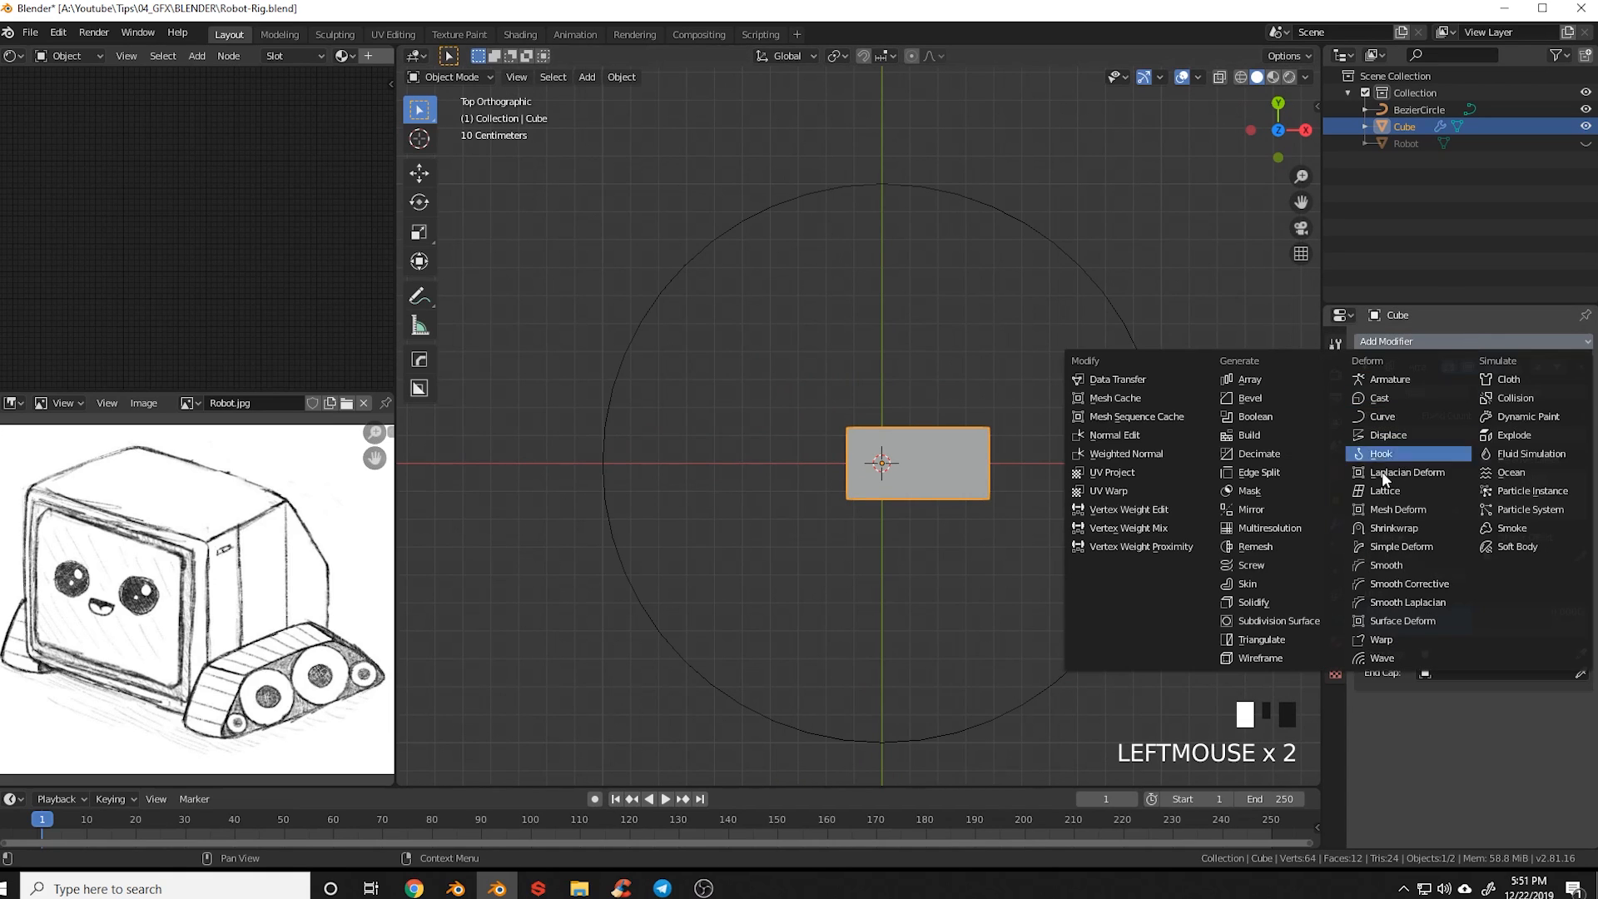
left_click(1392, 414)
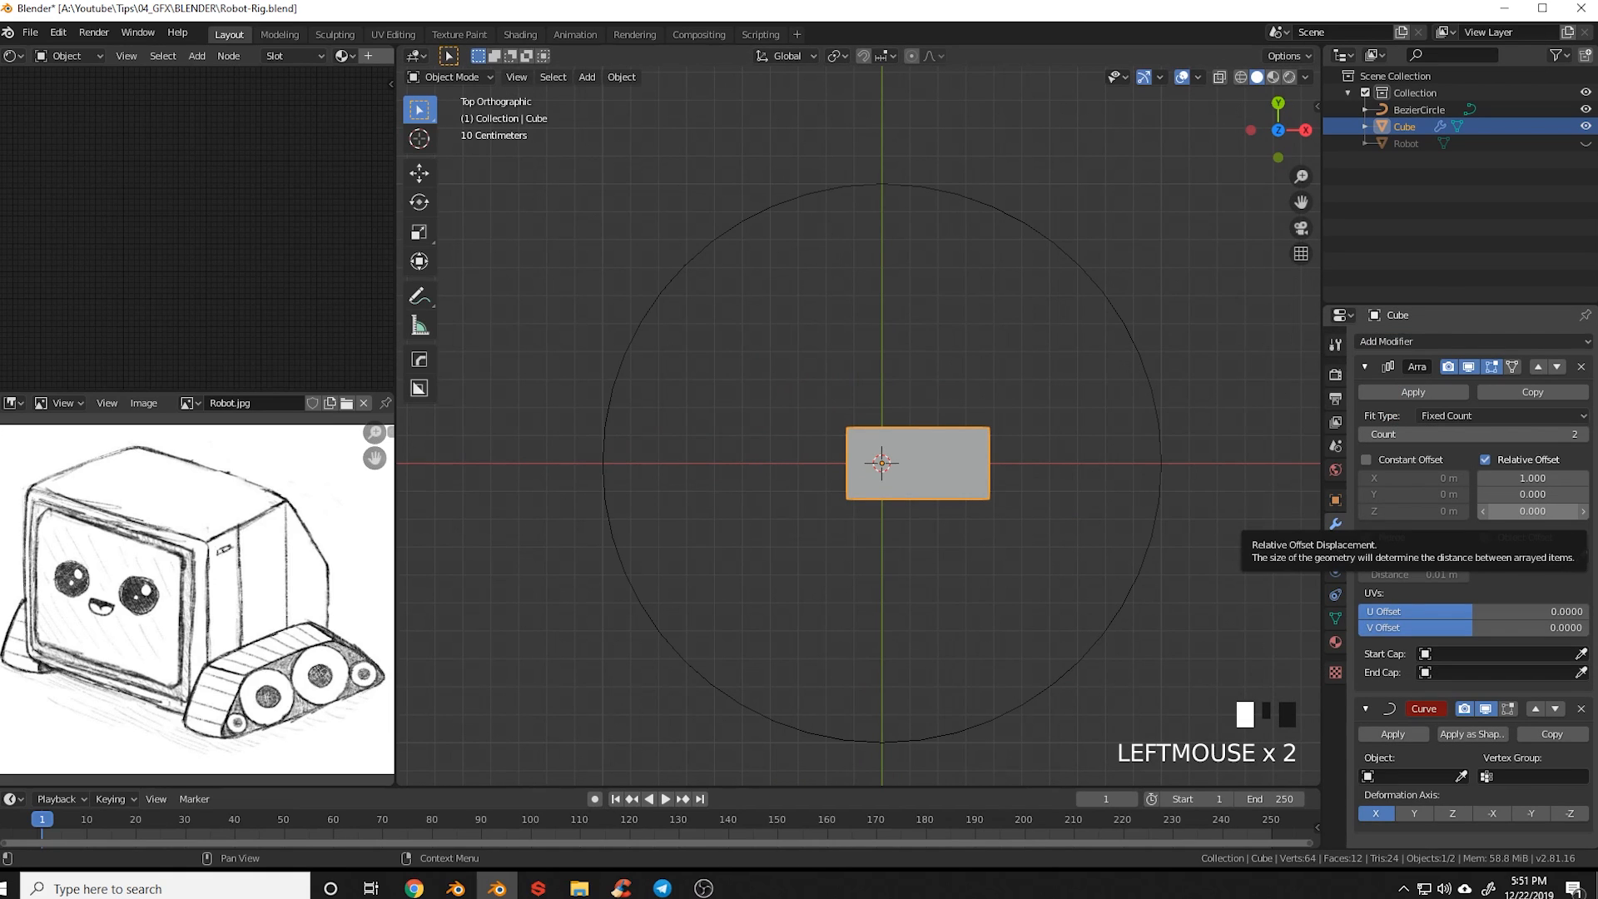
left_click(1462, 776)
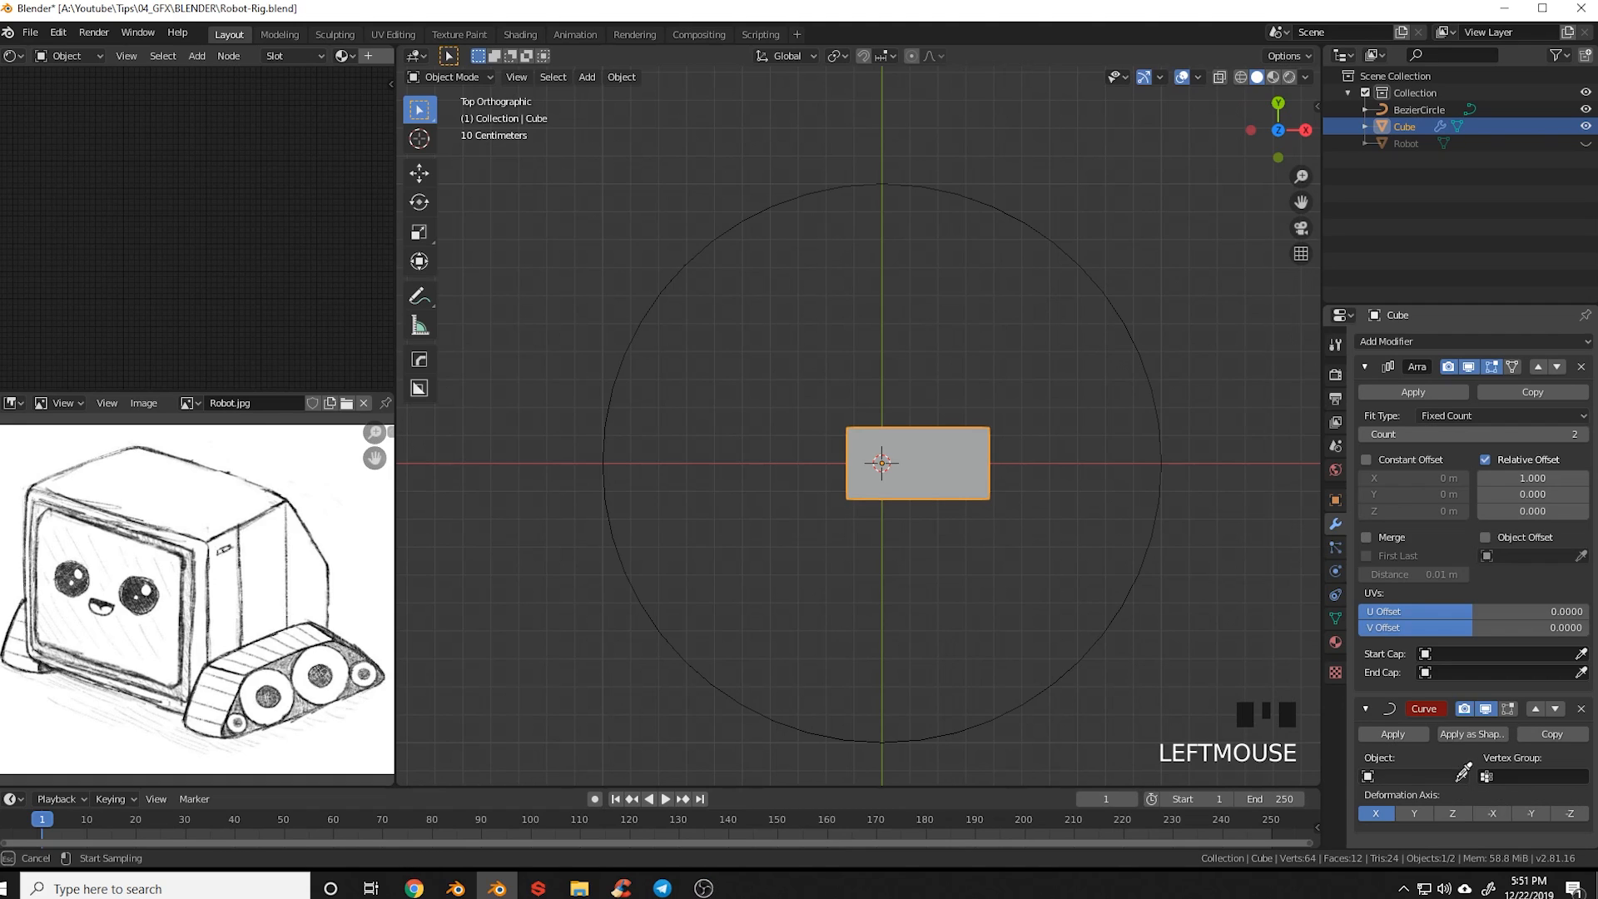
left_click(1129, 591)
middle_click_drag(981, 631, 1025, 555, "shift")
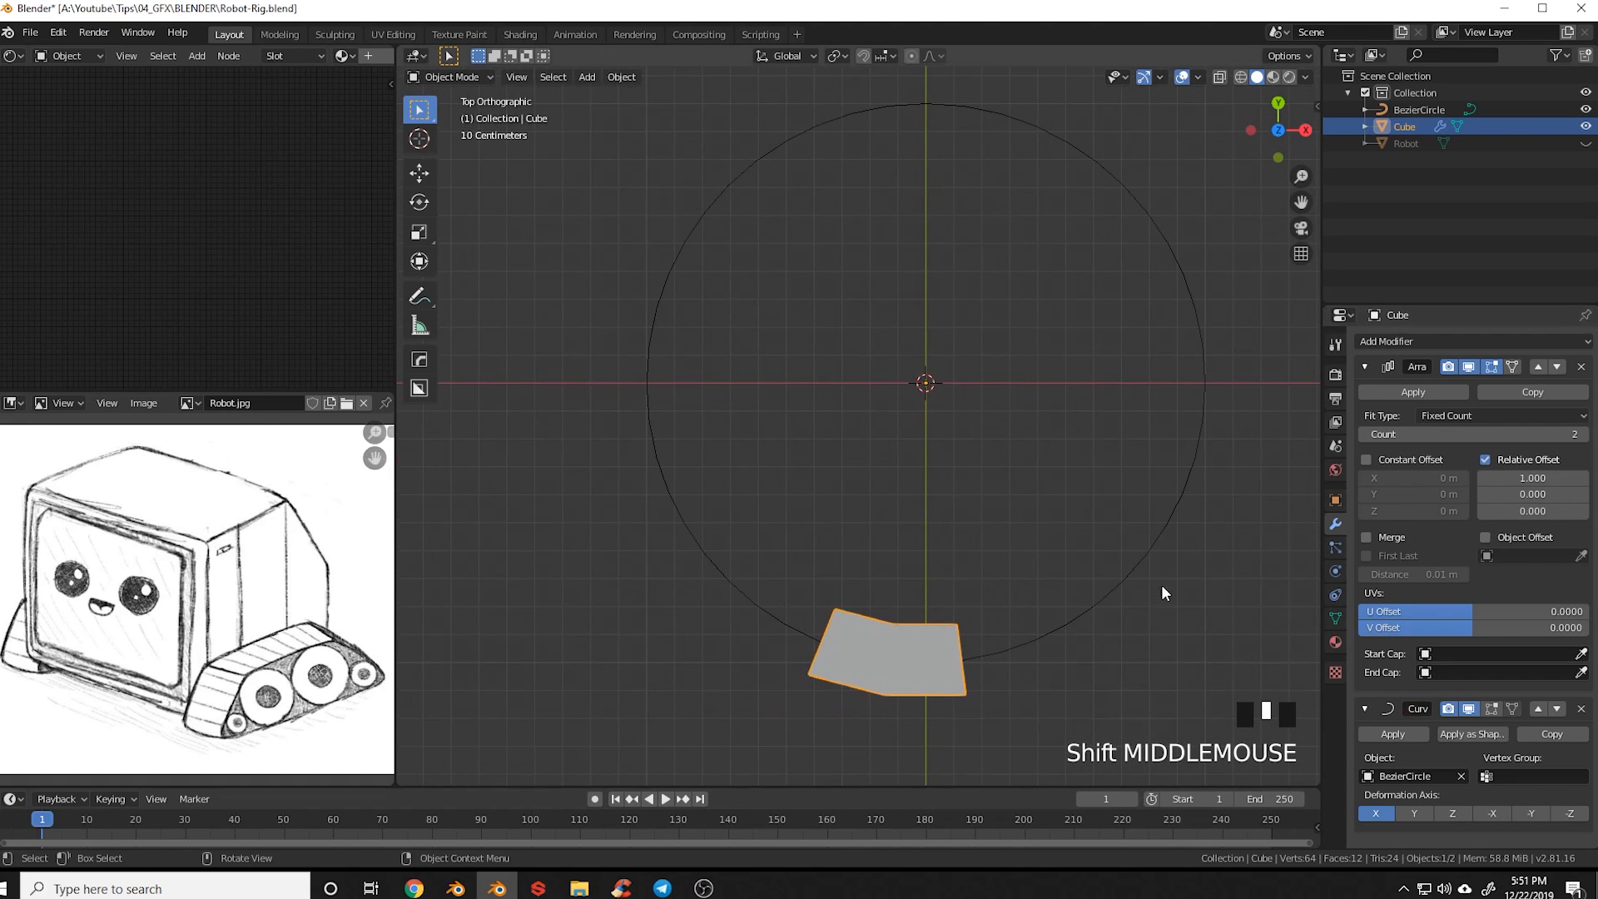
Rename the BezierCircle object as Tank-Track-1
triple_click(1417, 111)
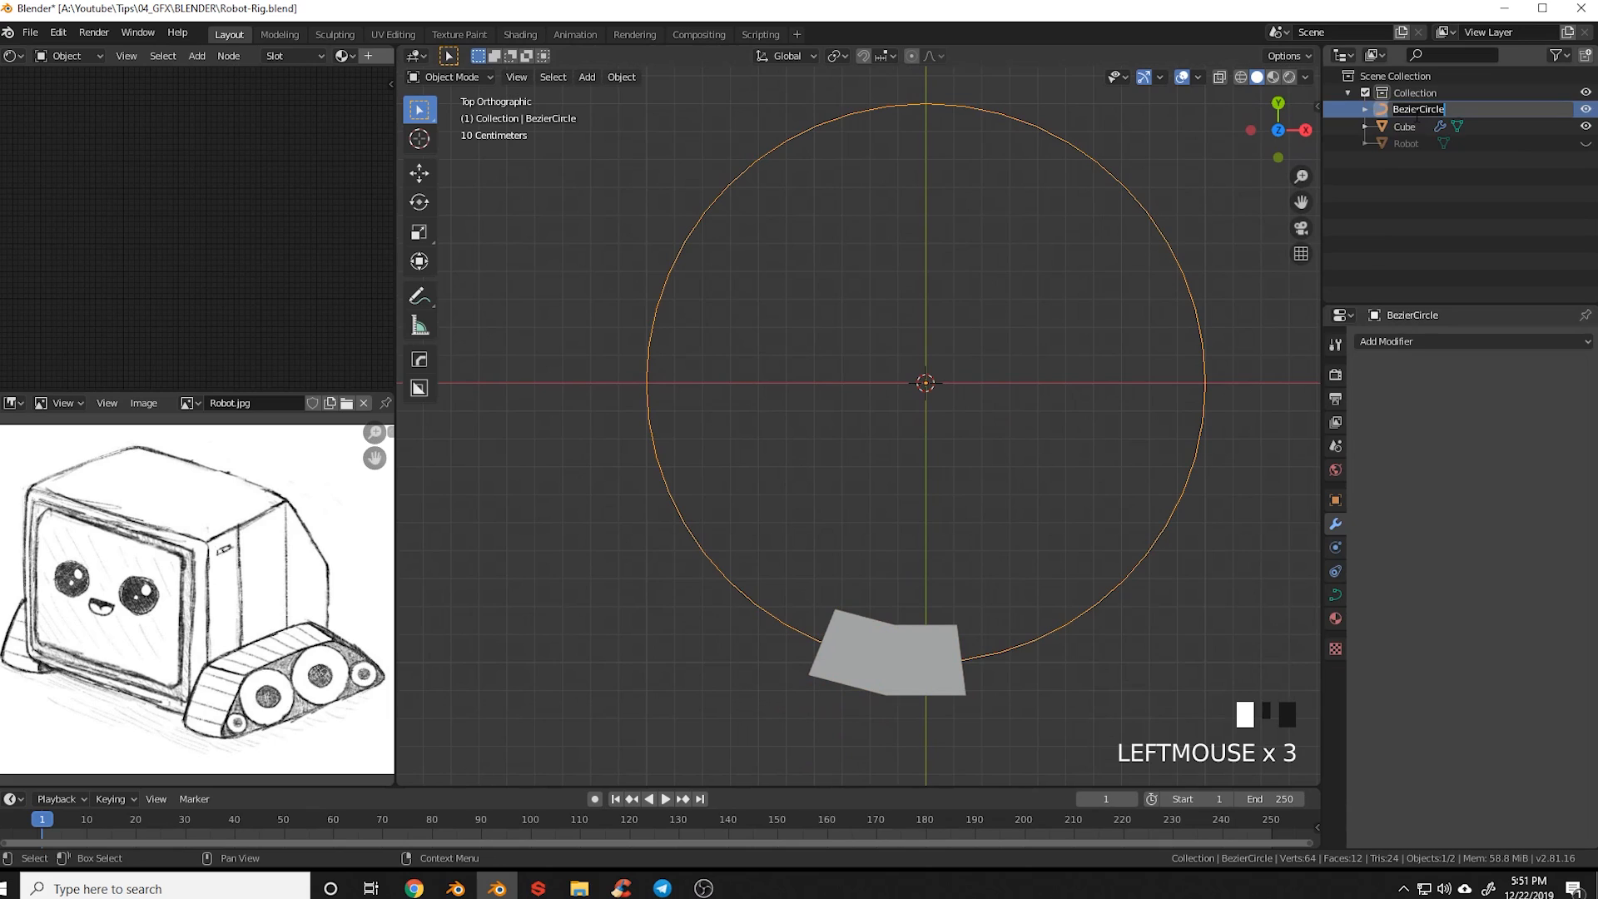
type("Tan")
type("k- Track 1")
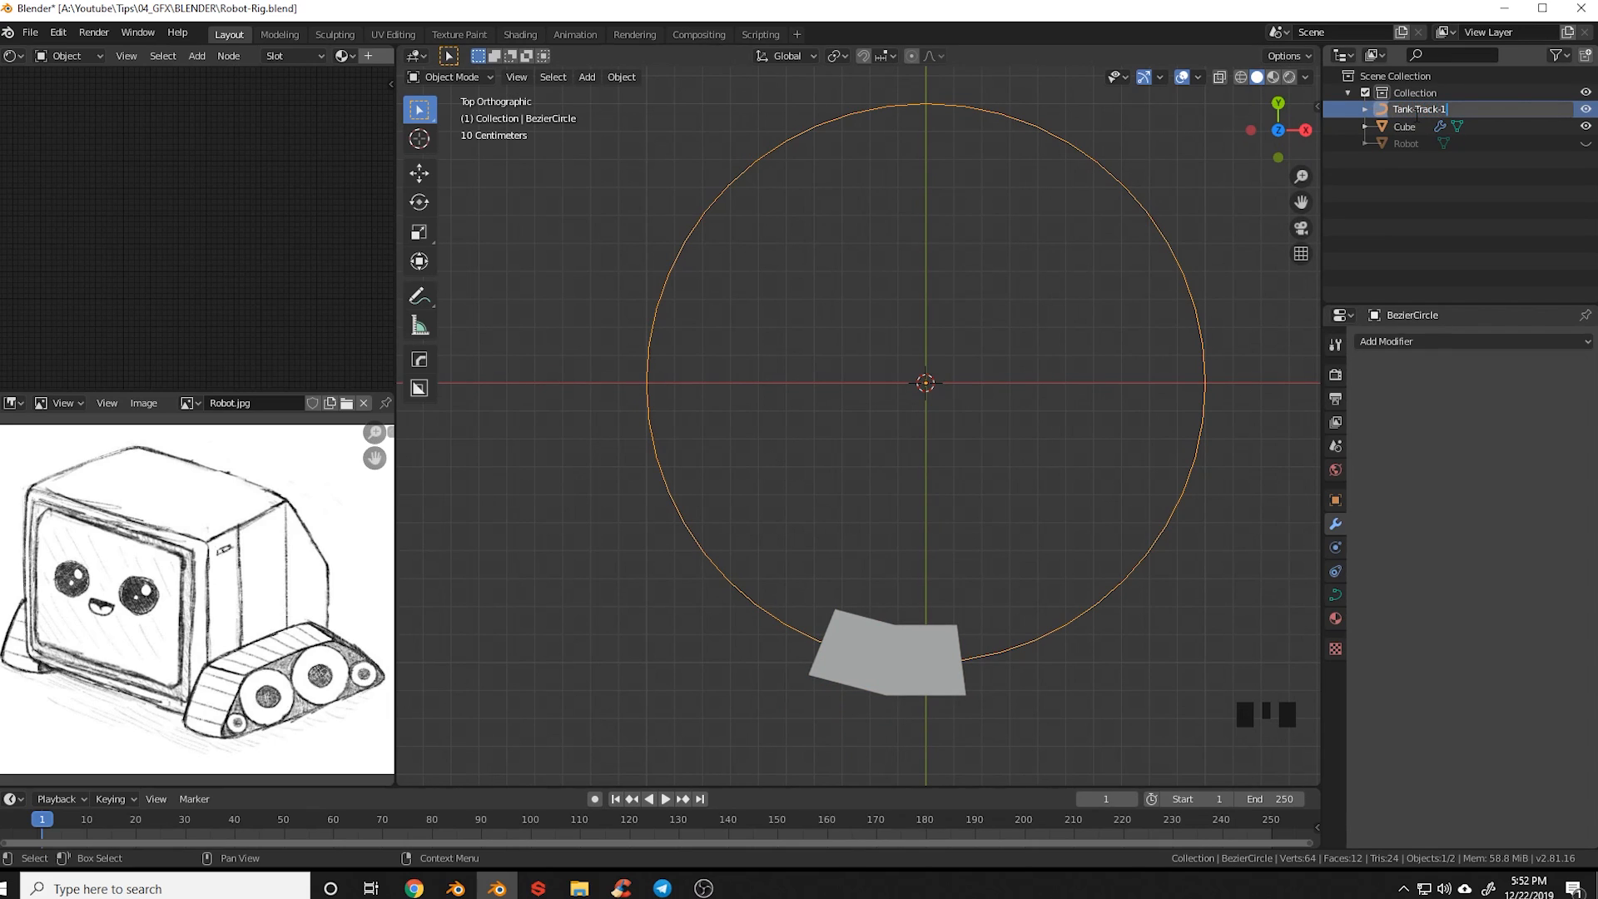
key("Return")
Rename the Cube object as Tread
left_click(842, 616)
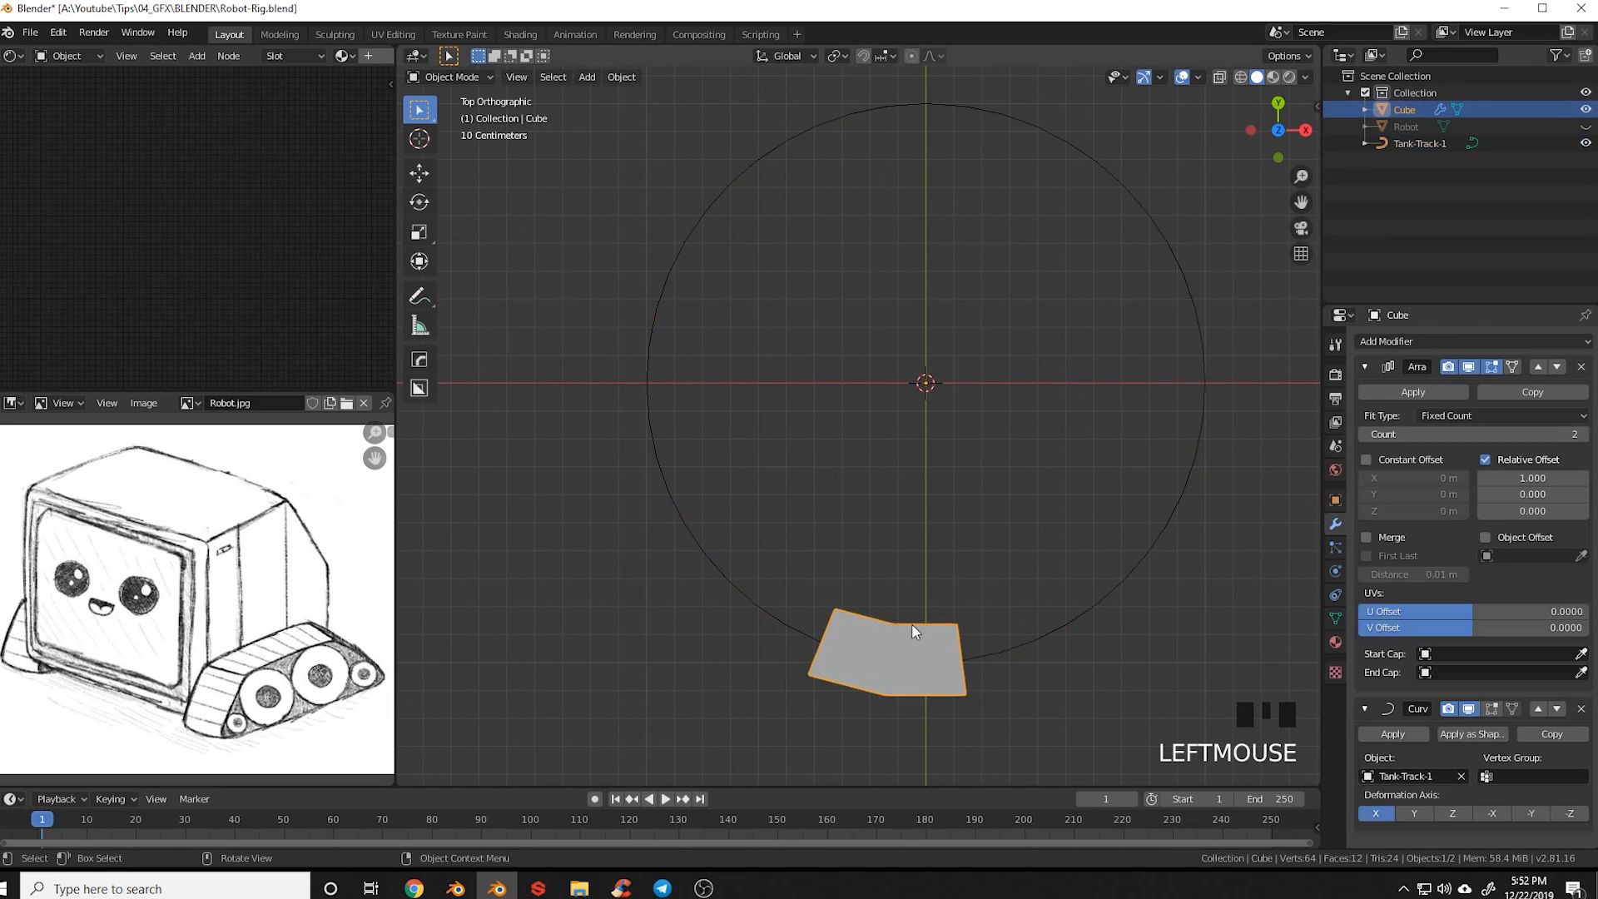
left_click(1406, 113)
double_click(1407, 111)
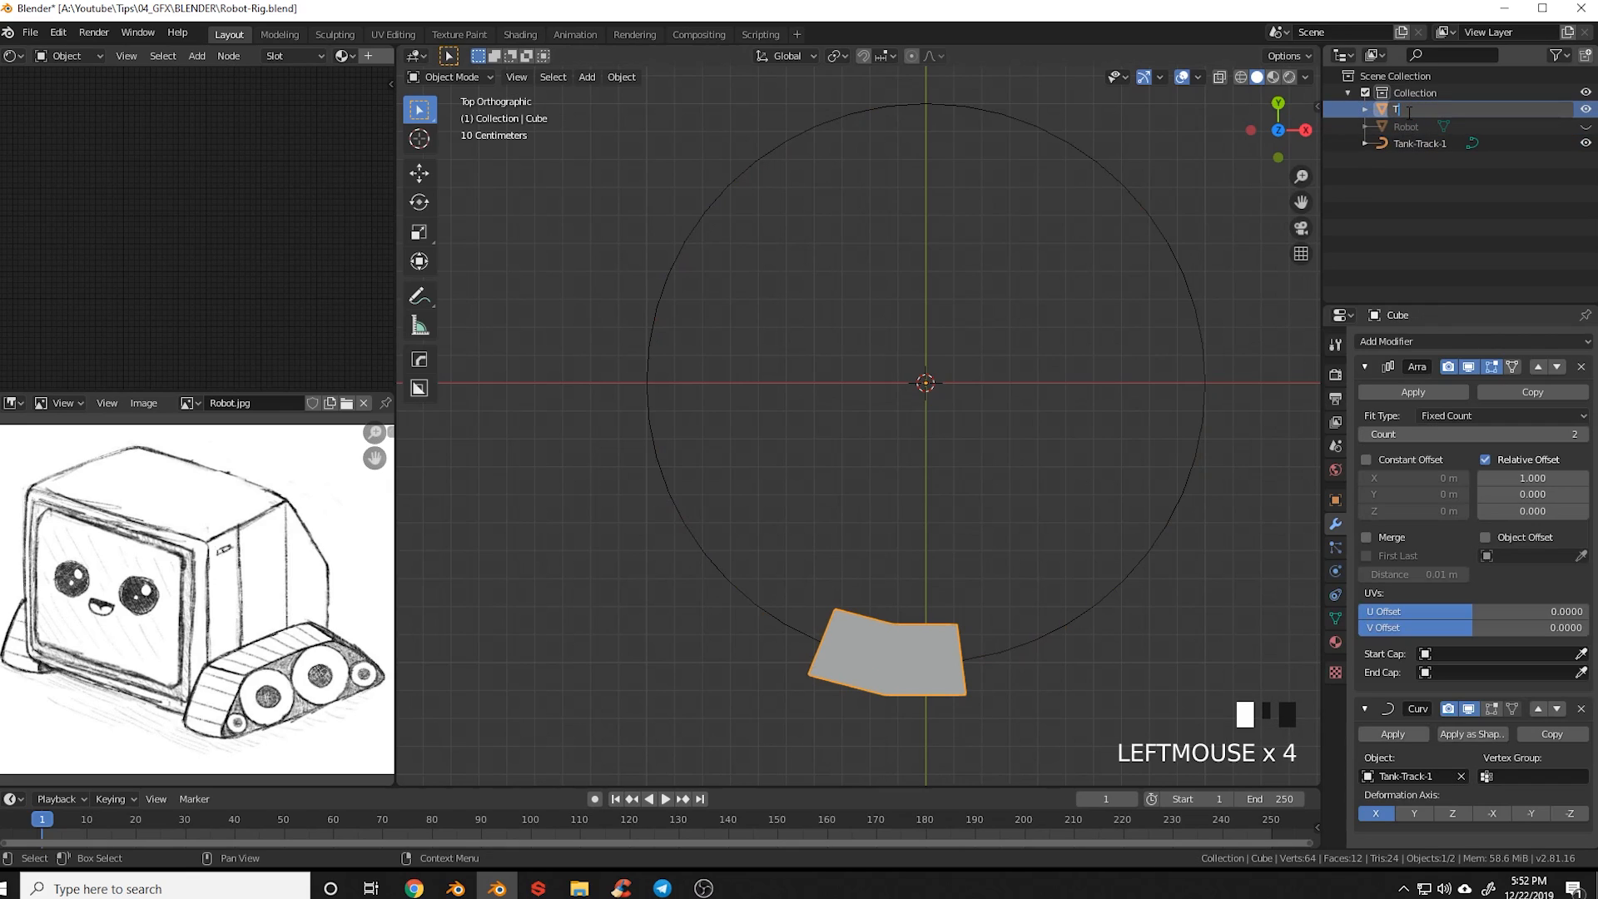
type("Tread")
key("Return")
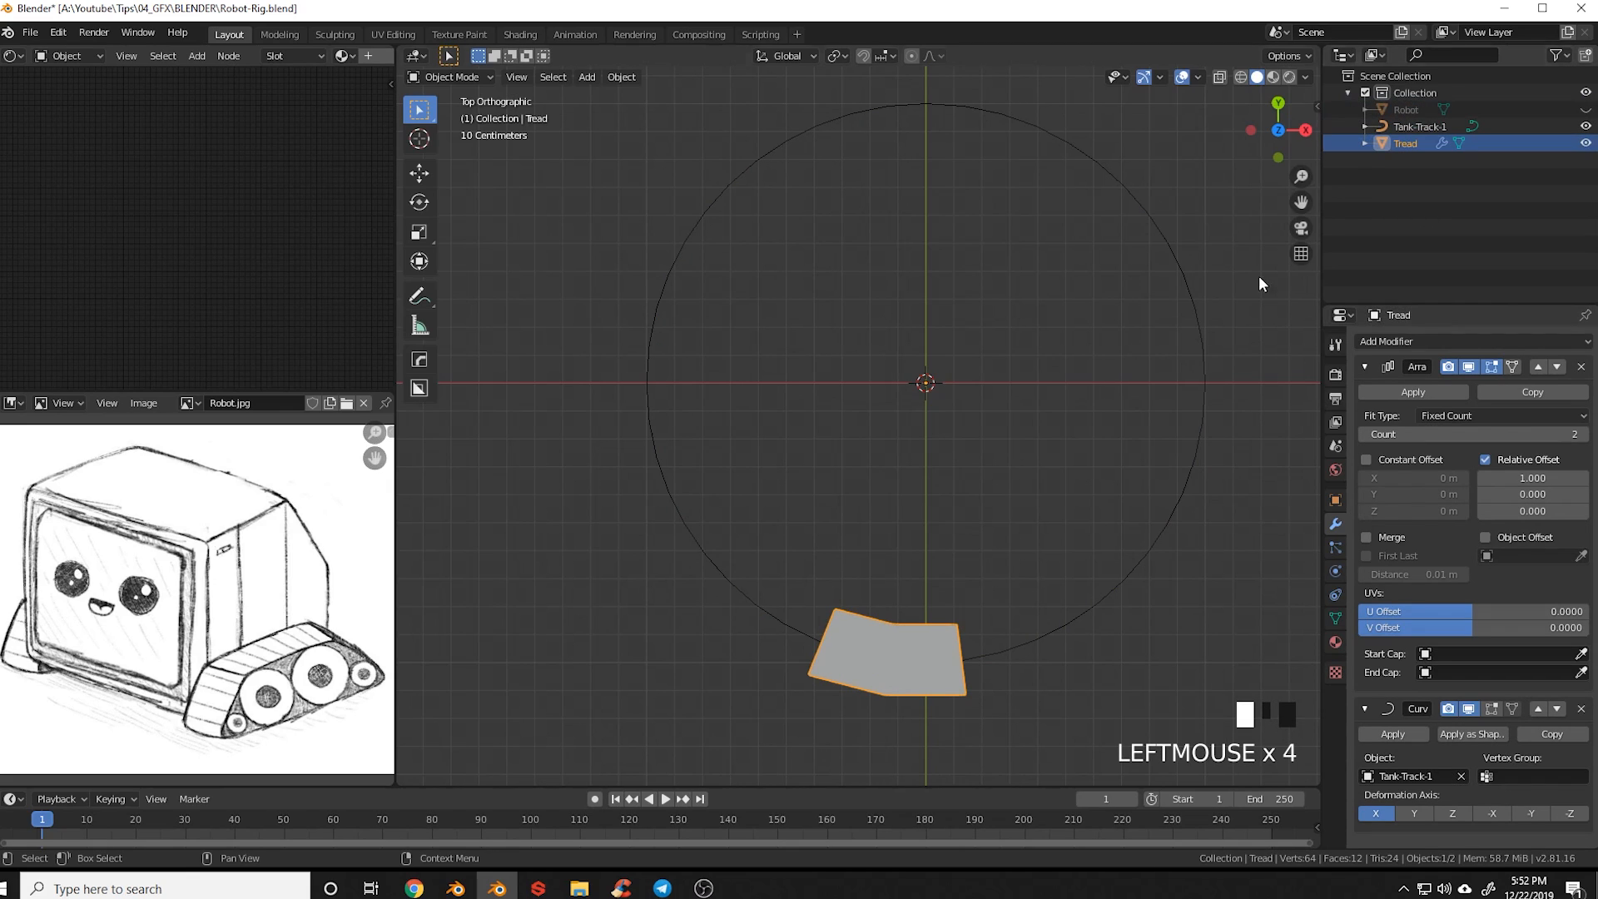
Raise the Tread's Array modifier count to 8 along the circle
left_click(921, 641)
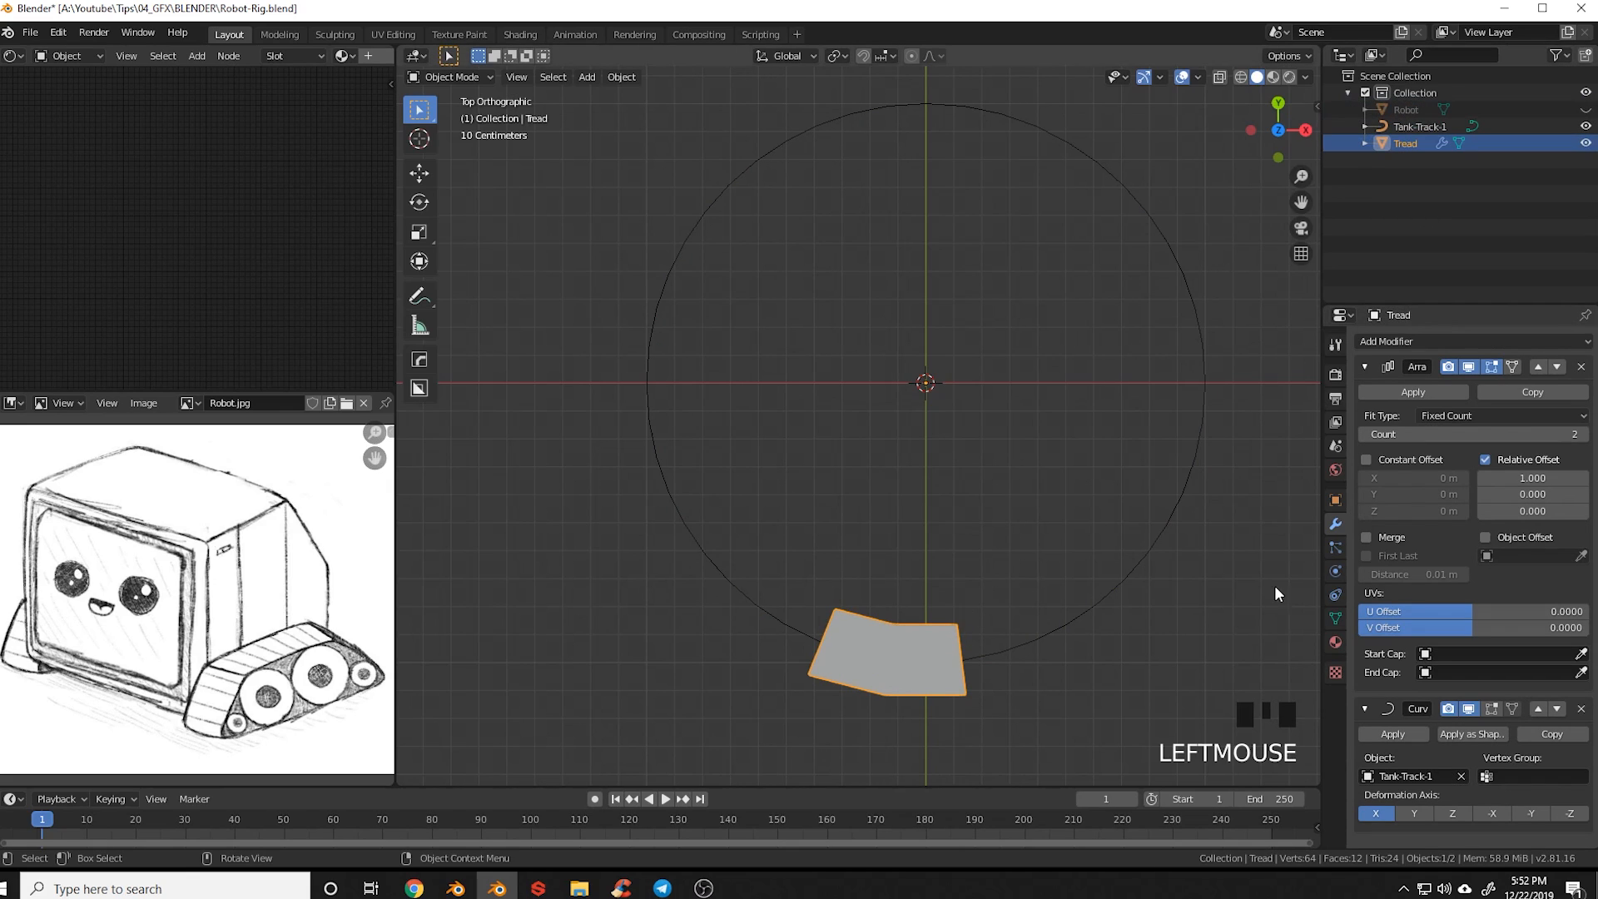
left_click(1584, 433)
left_click(1583, 434)
left_click(1583, 434)
left_click(1583, 433)
left_click(1584, 434)
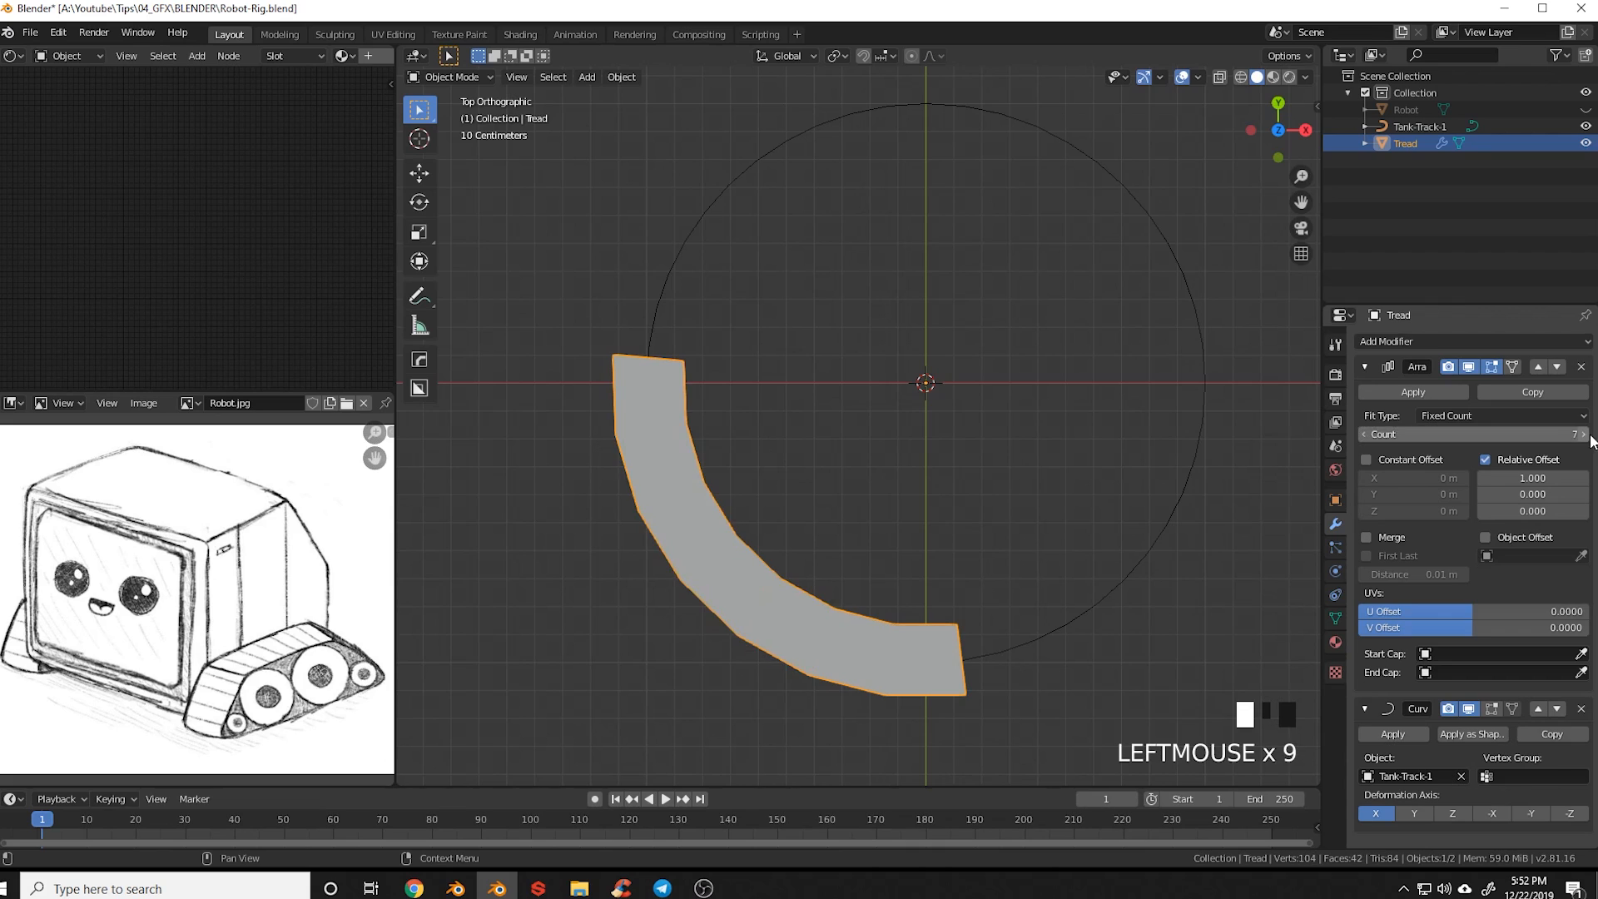
left_click(1583, 434)
middle_click_drag(1187, 476, 1025, 512, "shift")
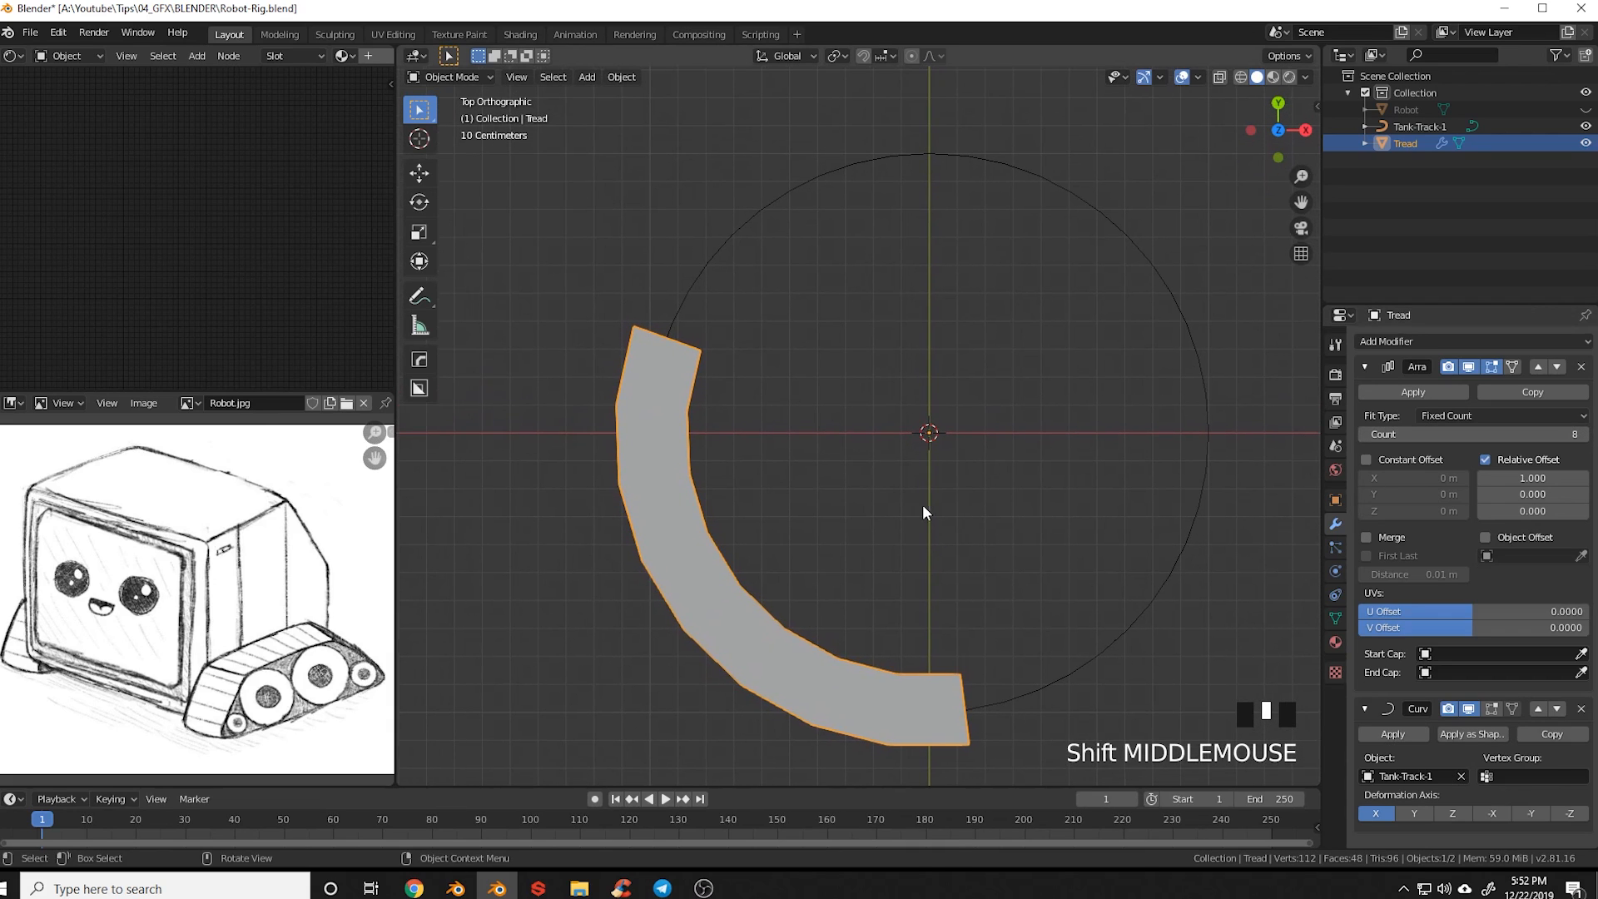
Subdivide the whole Tread mesh in Edit Mode with 2 cuts, giving a three-by-three grid on each side
key("Tab")
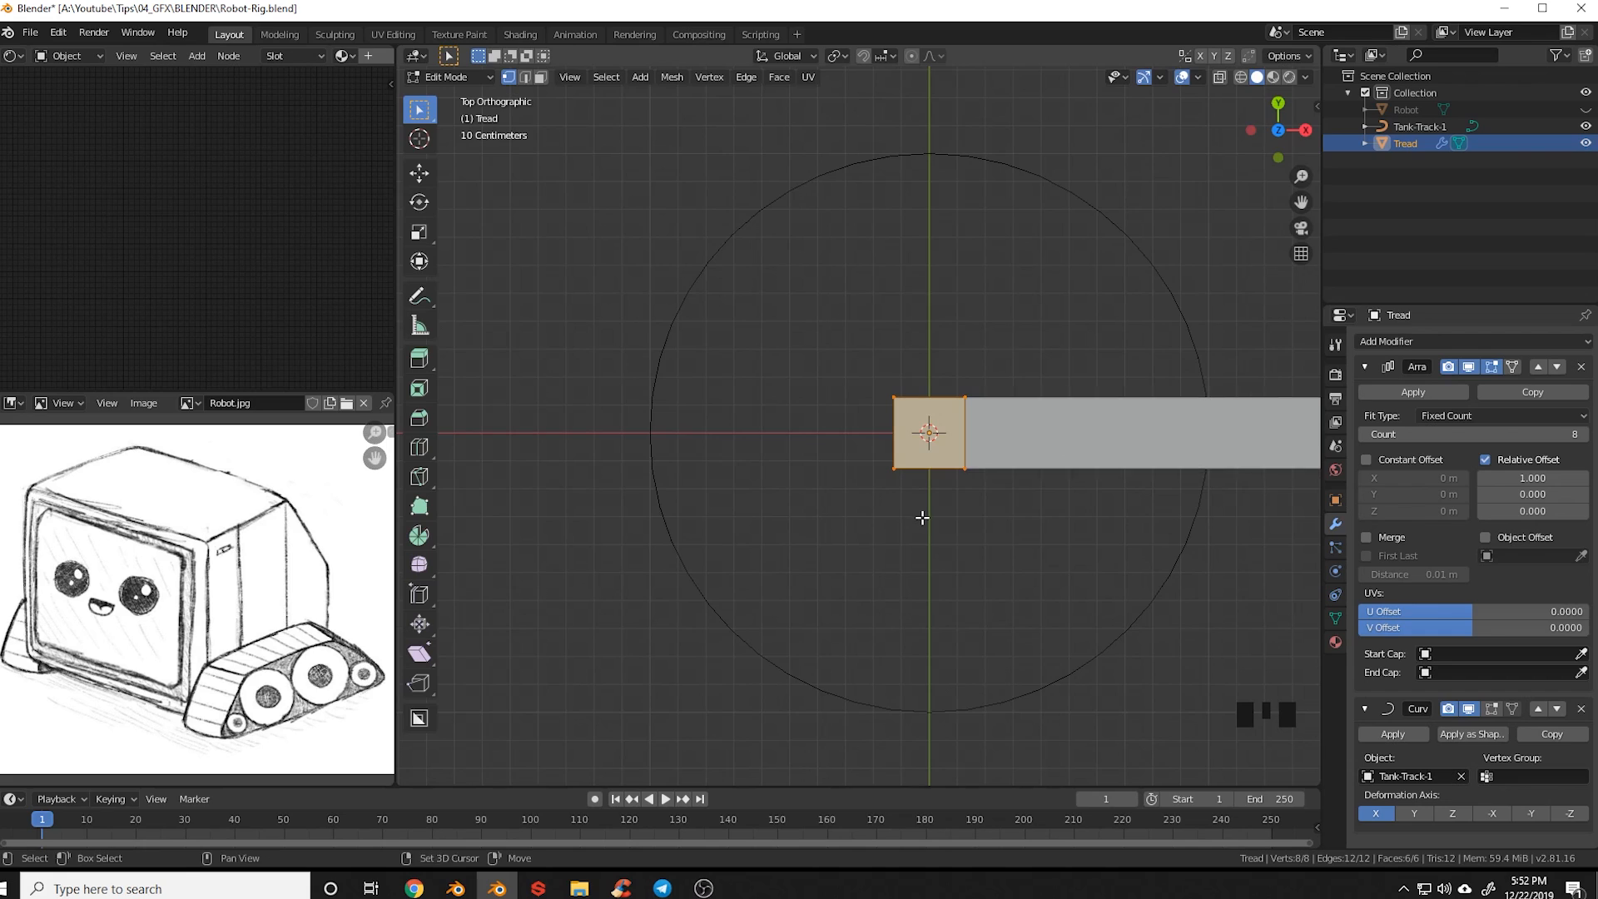
middle_click_drag(929, 535, 935, 578, "shift")
scroll(944, 577, "up", 4)
middle_click_drag(1005, 628, 952, 542, "shift")
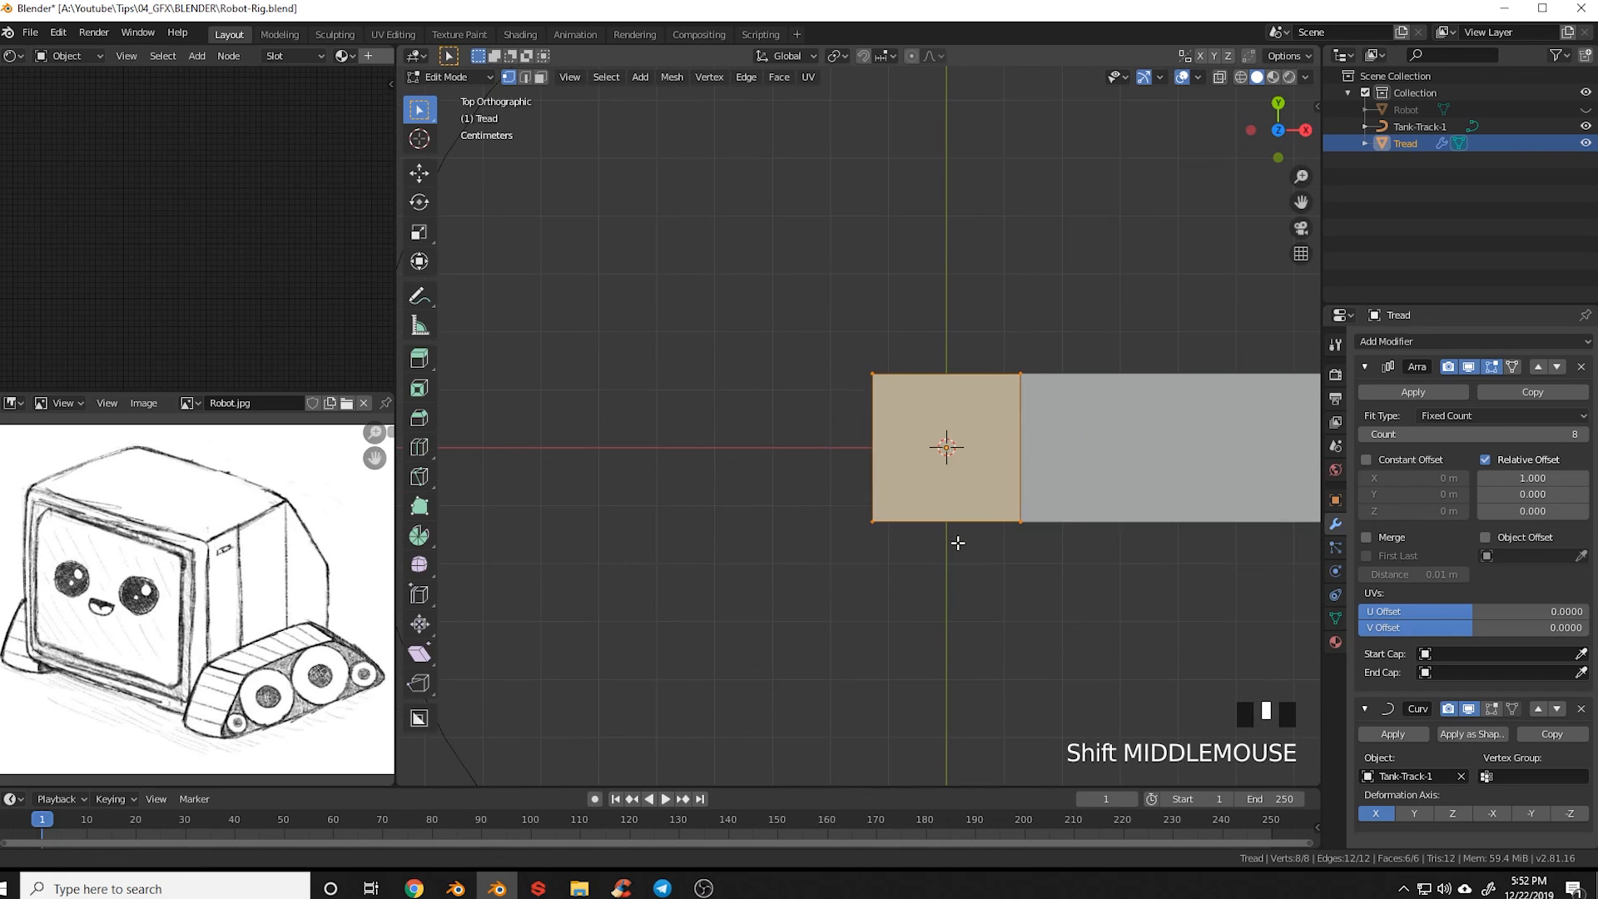
right_click(953, 453)
left_click(952, 451)
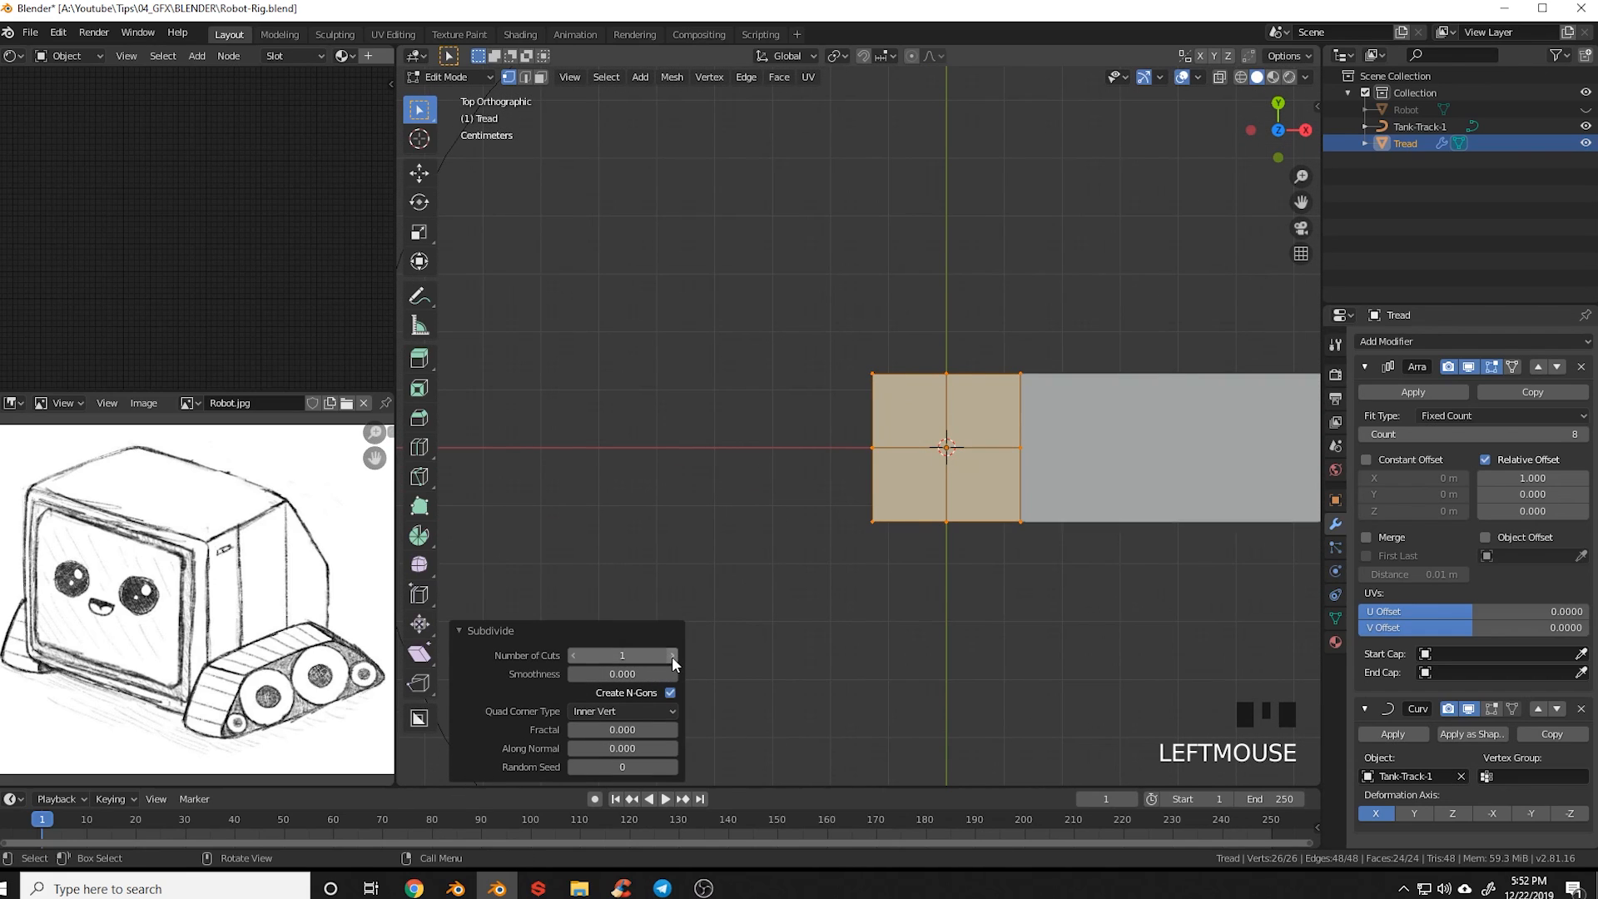
left_click(672, 656)
key("a")
middle_click_drag(1021, 531, 800, 658)
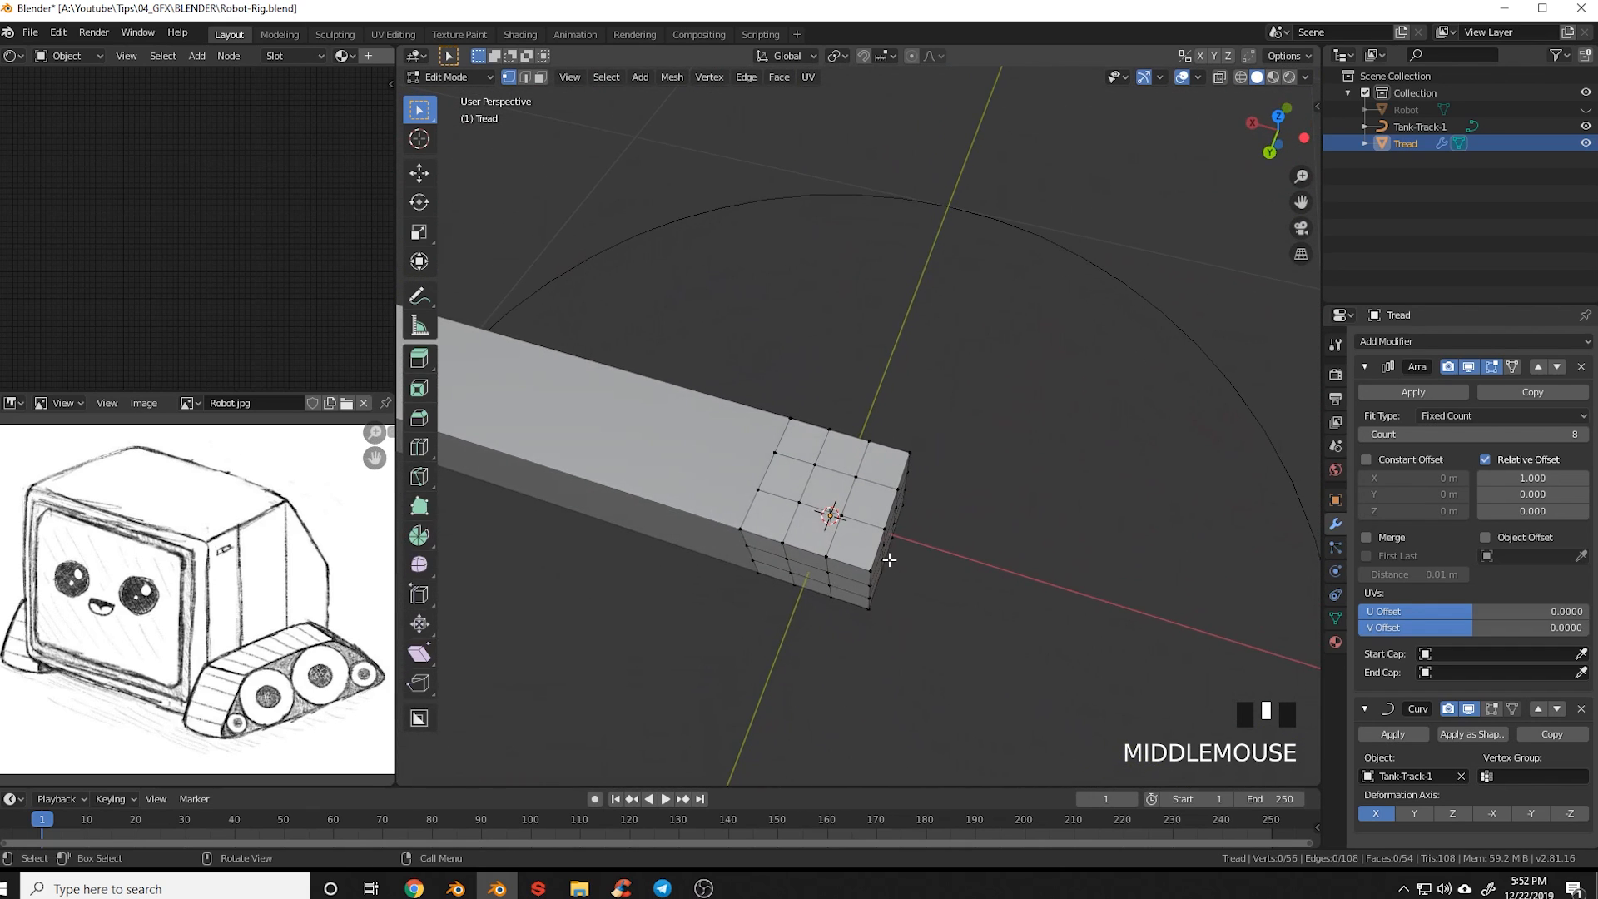
middle_click_drag(889, 561, 907, 598, "shift")
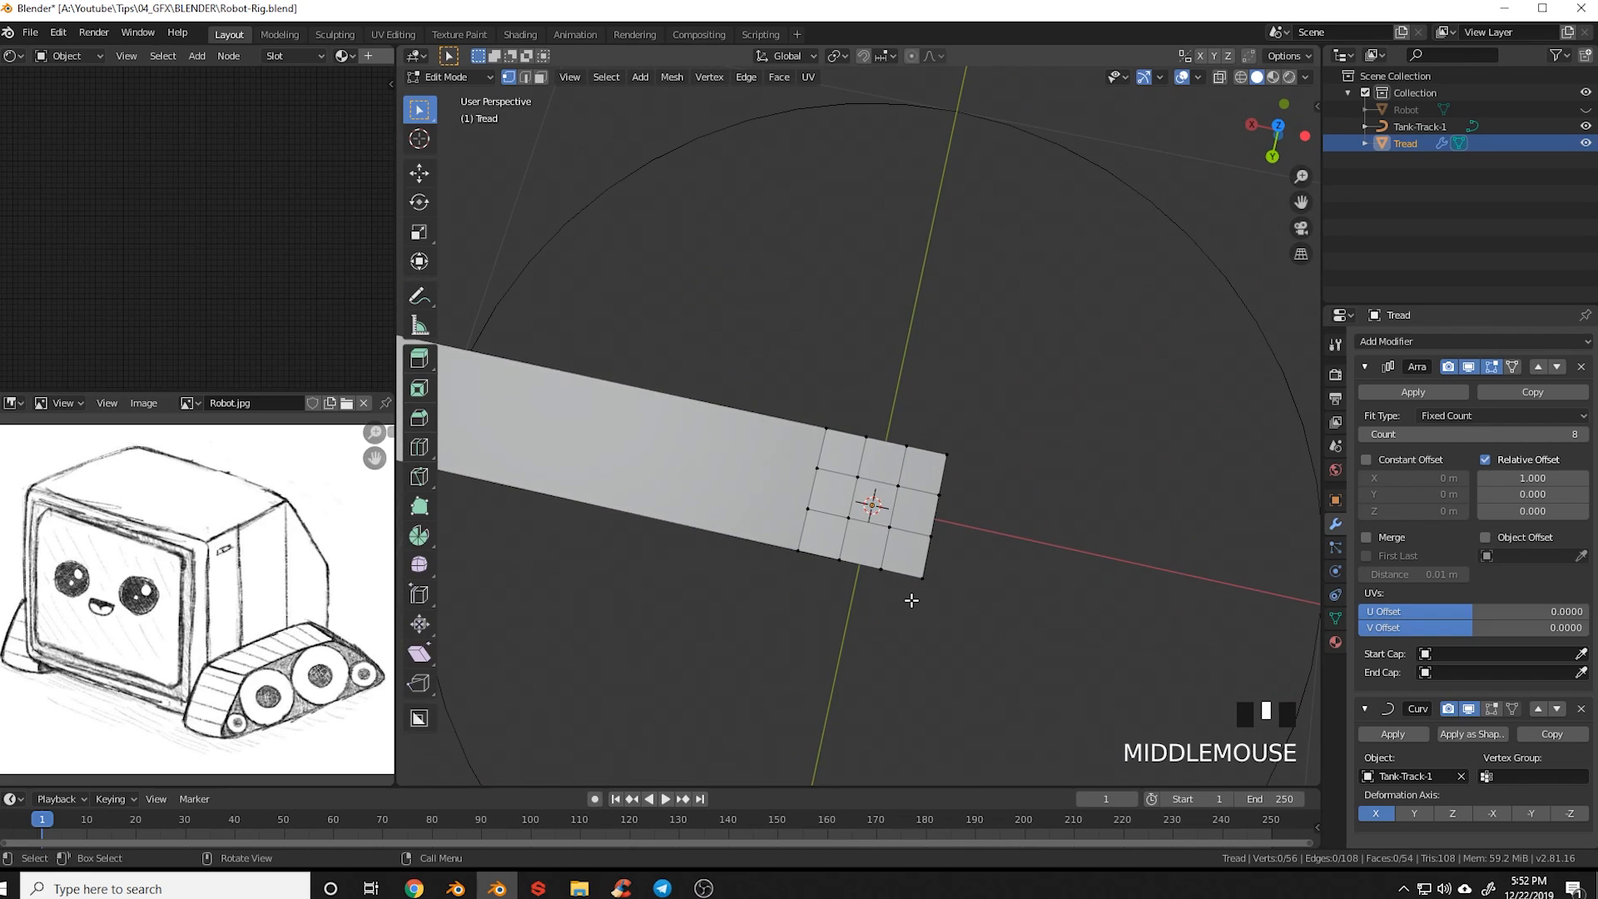
From the top view, scale the whole Tread mesh along global Y to about 0.65 to thin it
key("KP_7")
key("a")
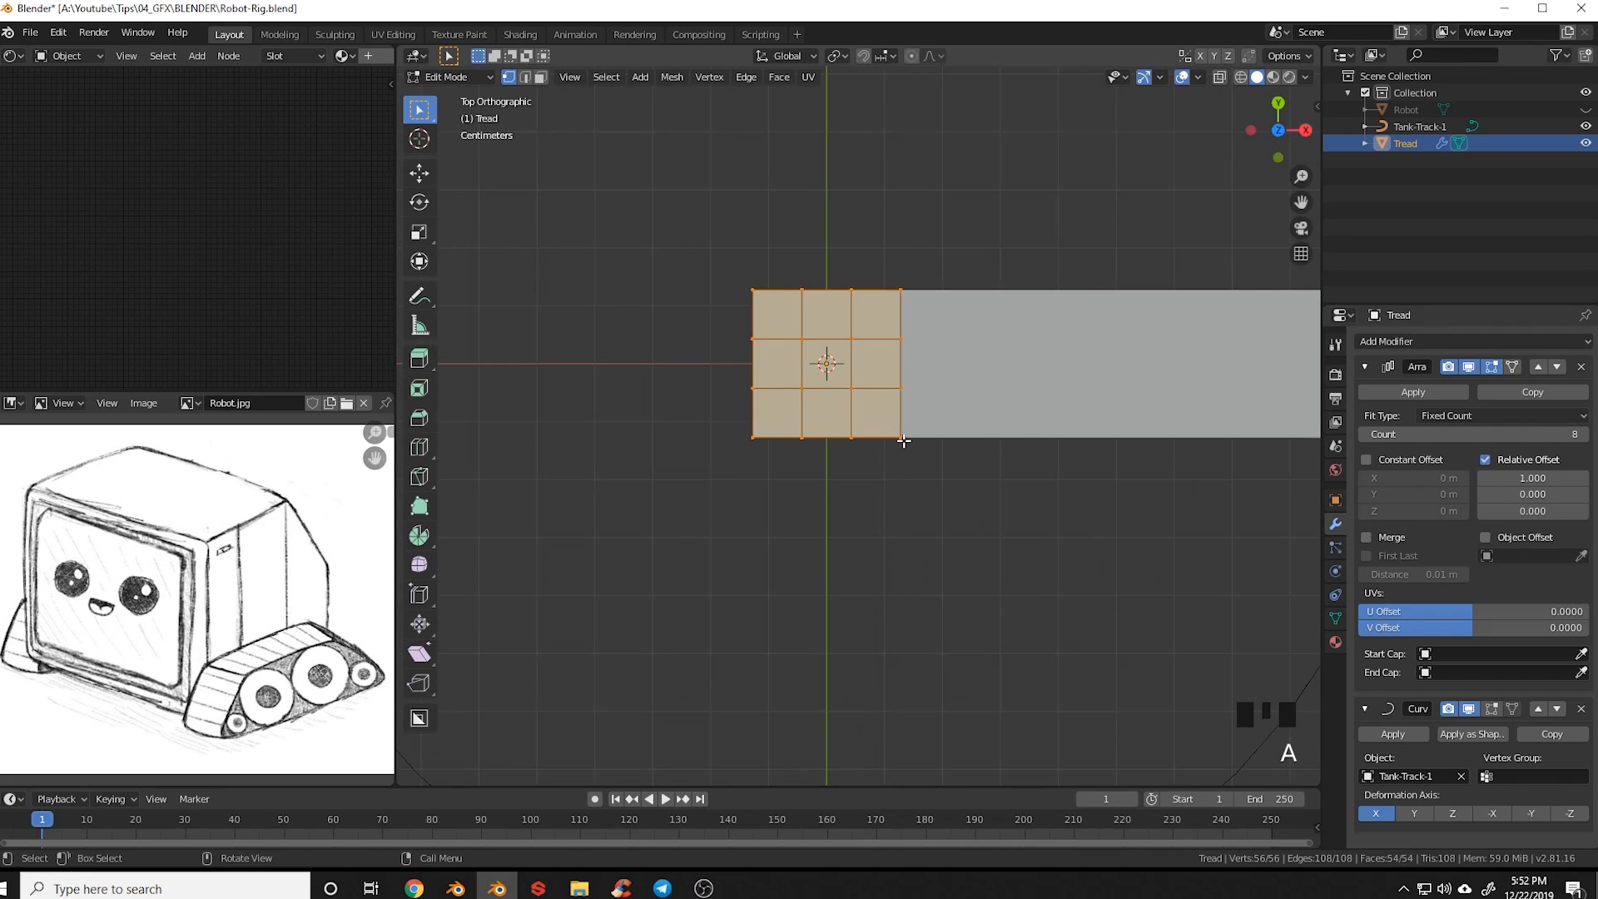
key("s")
key("y")
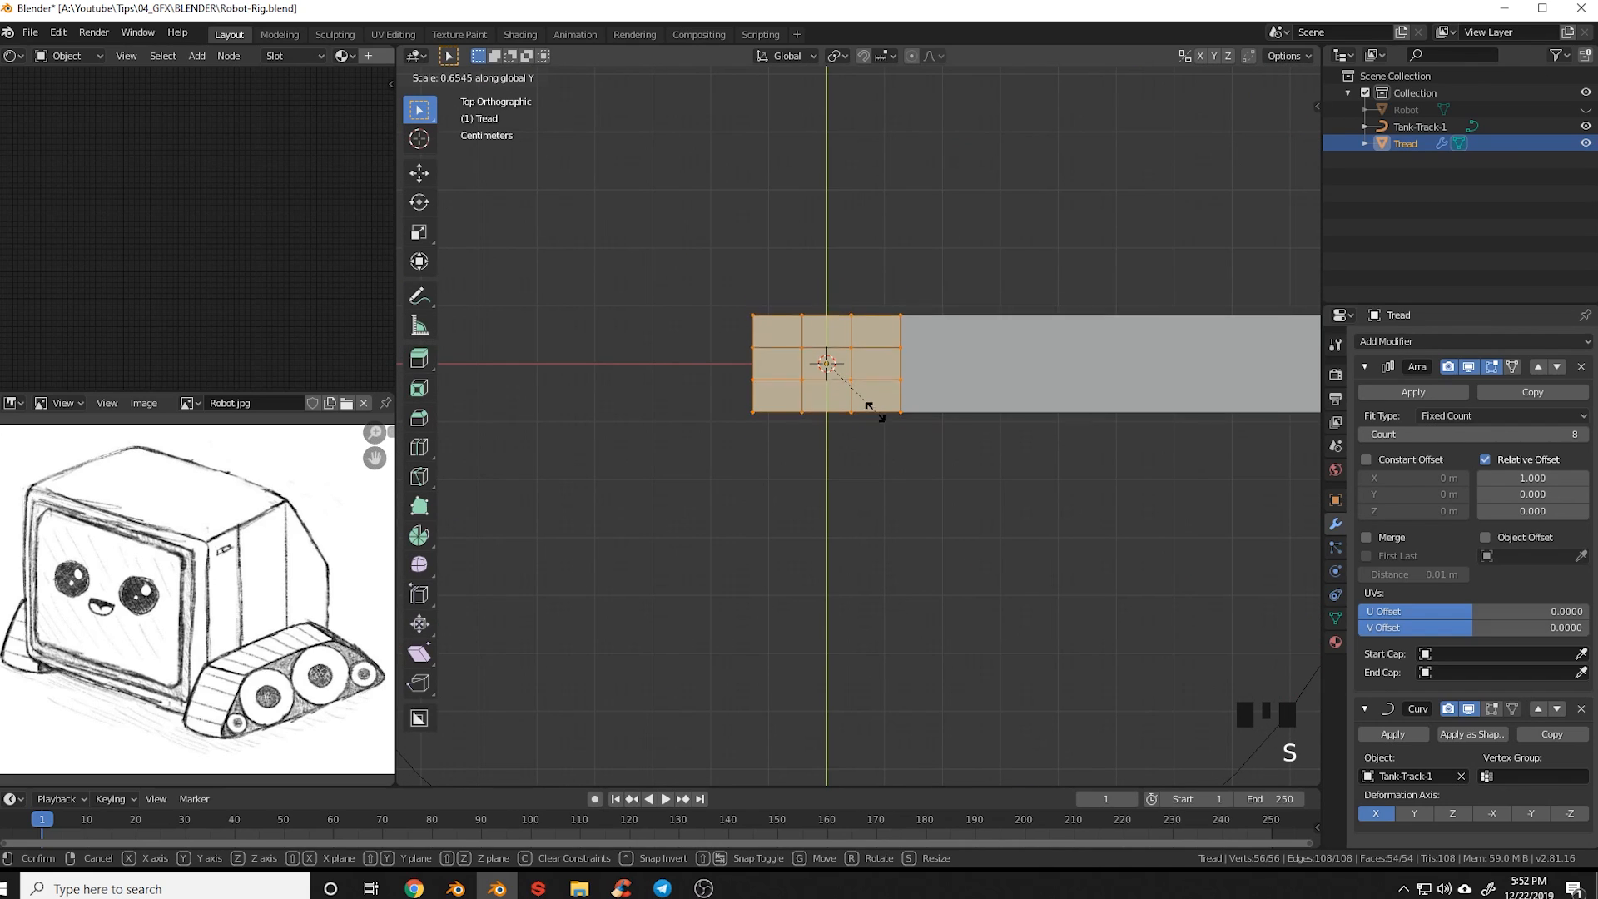
middle_click_drag(975, 581, 857, 566, "shift")
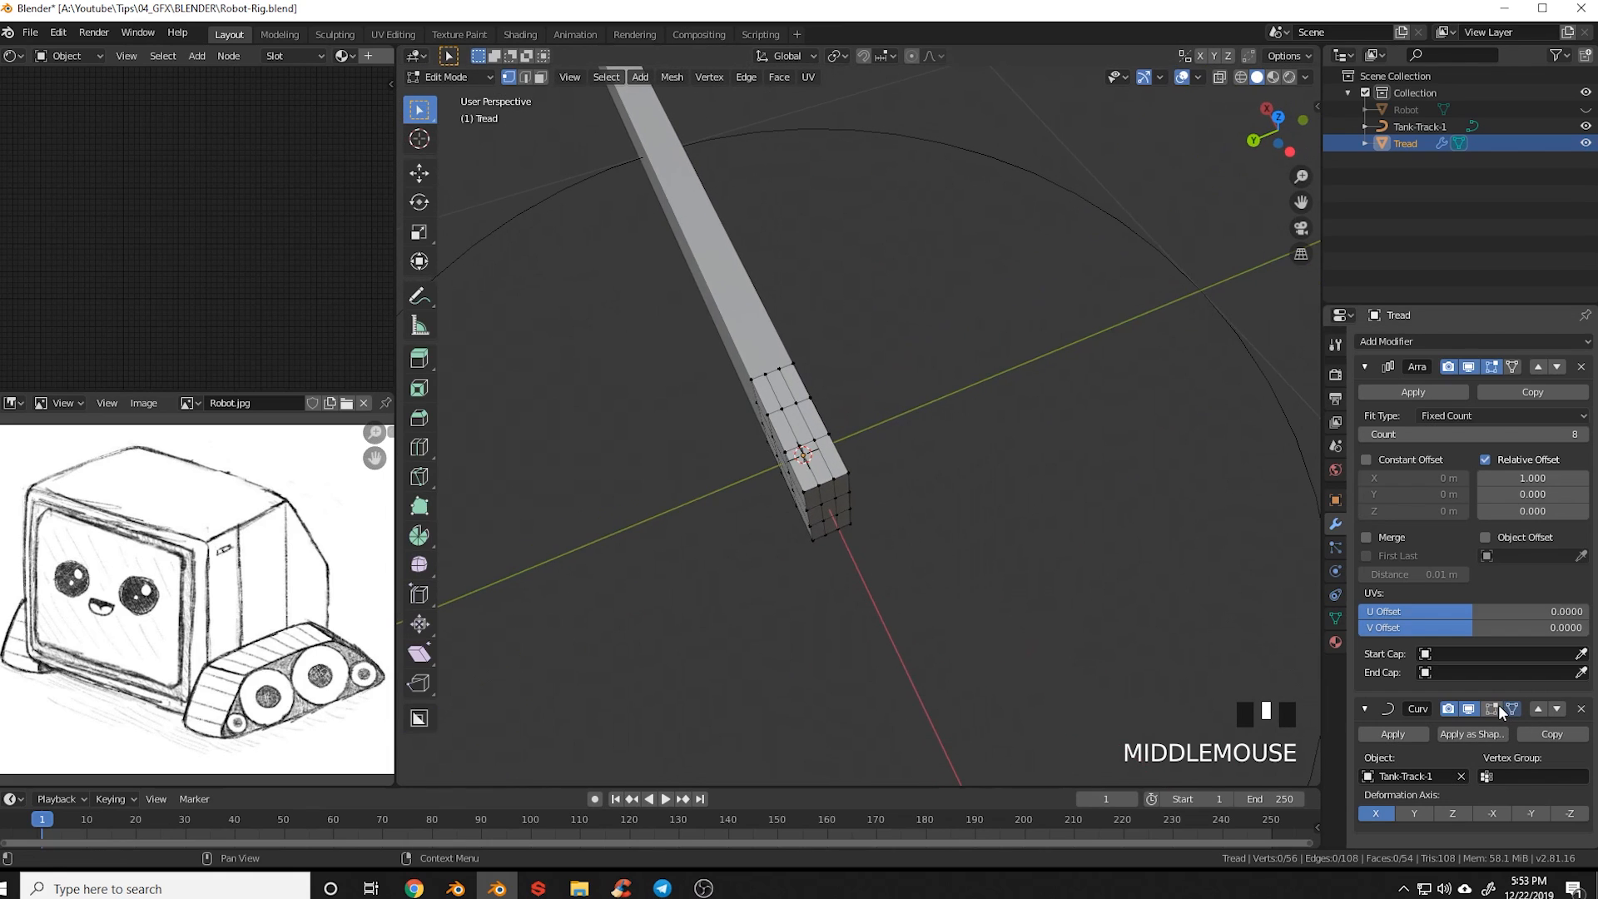
Enable the Curve modifier's display in Edit Mode for the Tread
left_click(1491, 708)
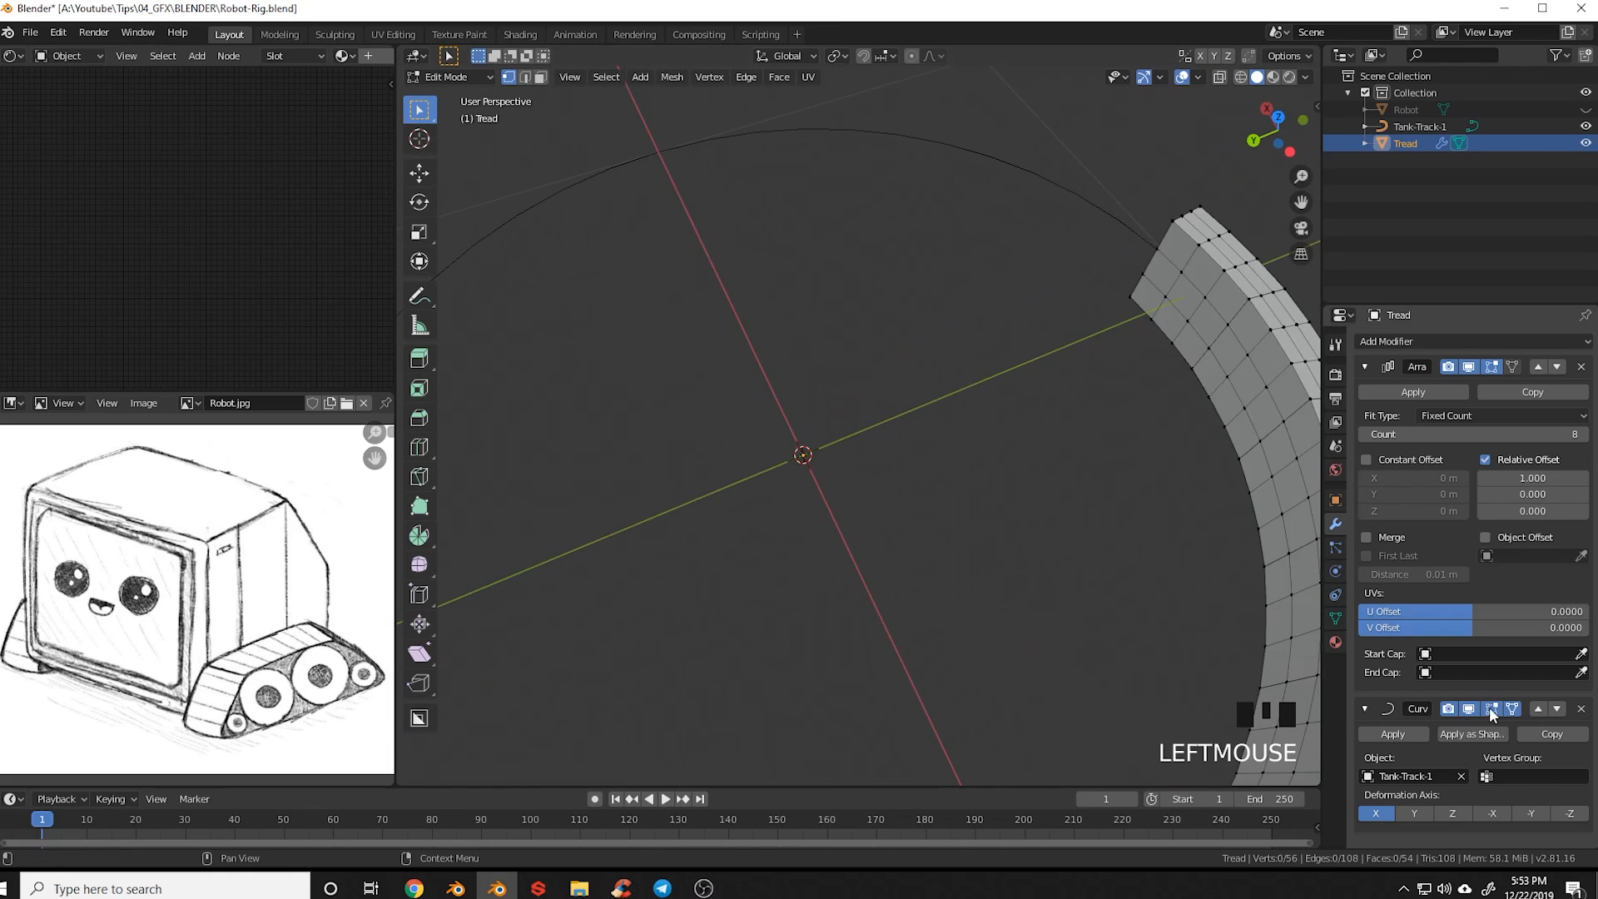
middle_click_drag(1180, 595, 1048, 620, "shift")
left_click(1067, 531)
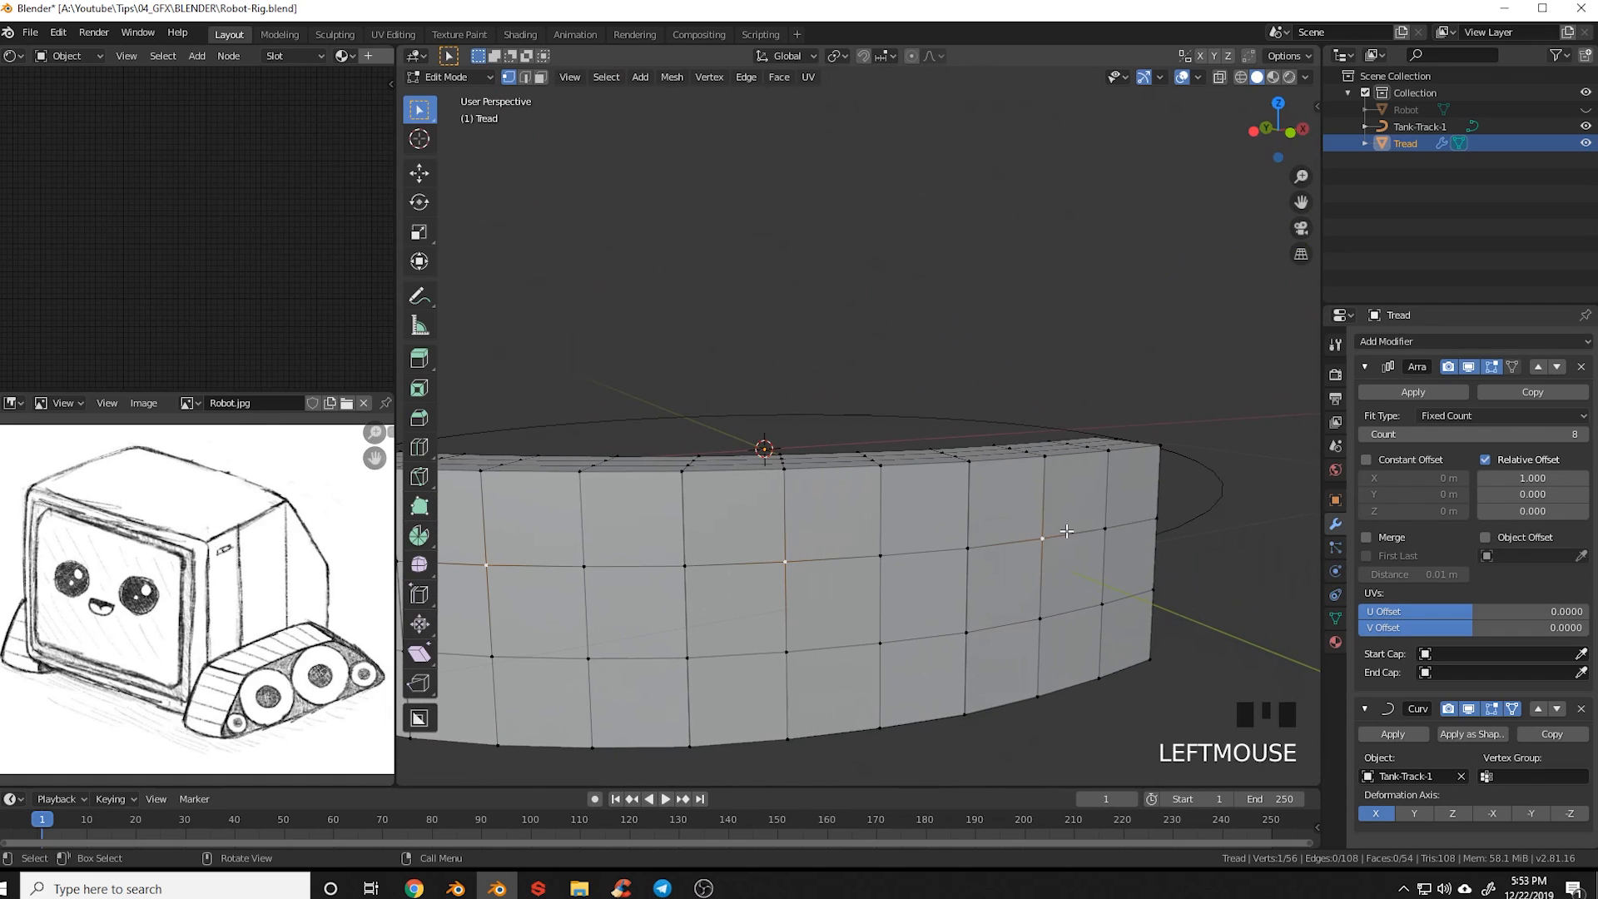
Select the middle column of three faces on the Tread's outer side and extrude it outward by about 0.044 m
key("3")
left_click(1071, 500)
left_click(1073, 582, "shift")
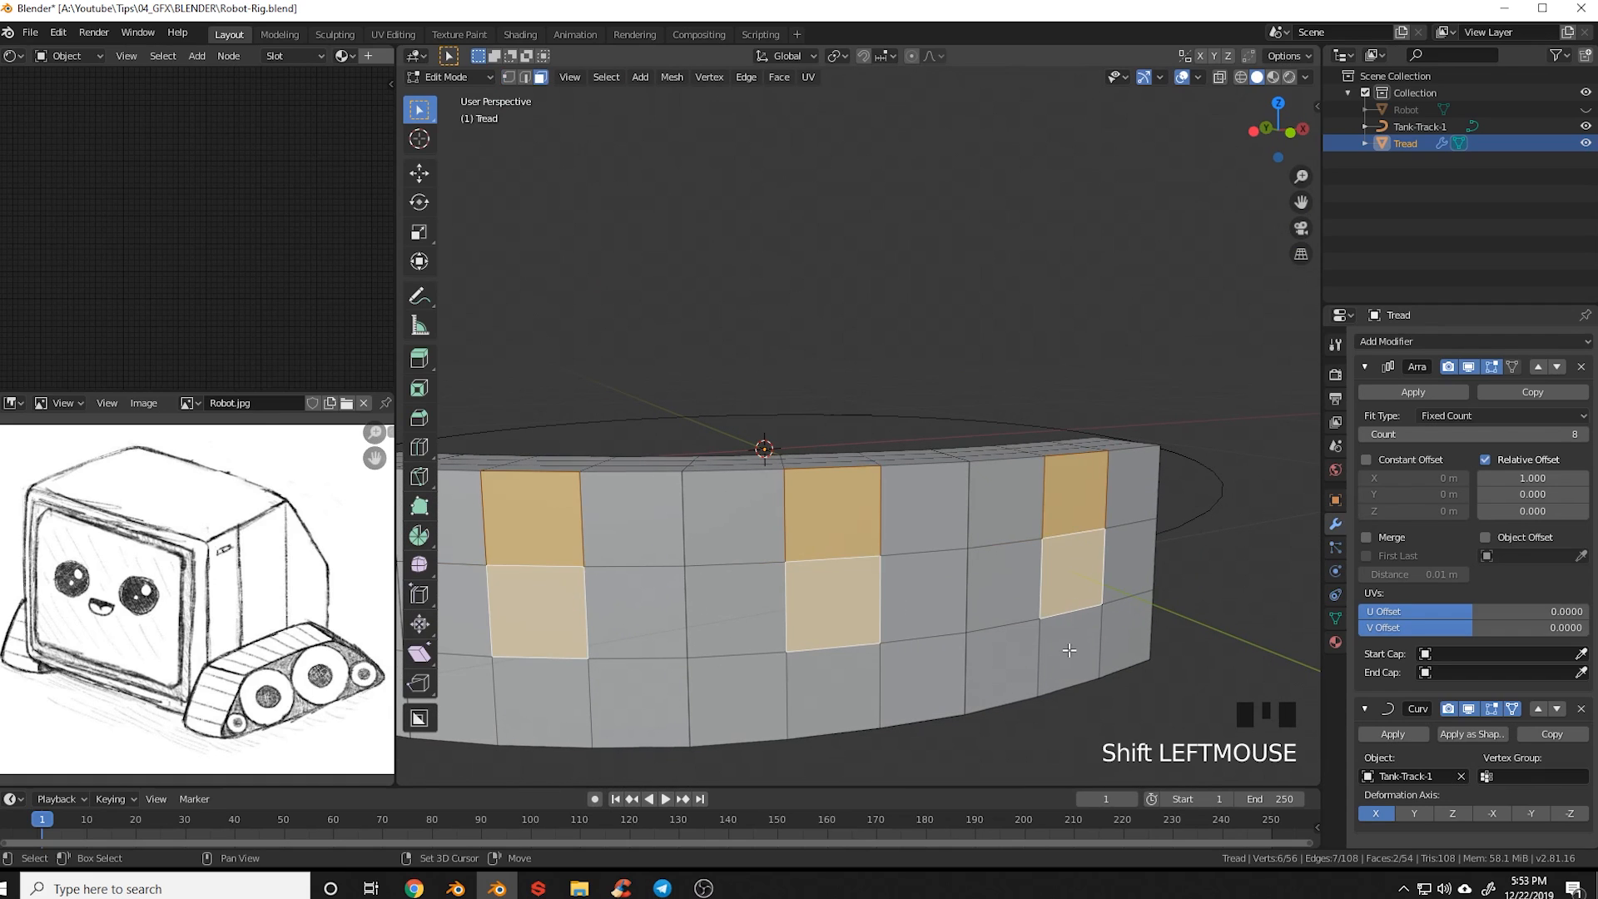
left_click(1069, 659, "shift")
middle_click_drag(1070, 659, 1032, 690)
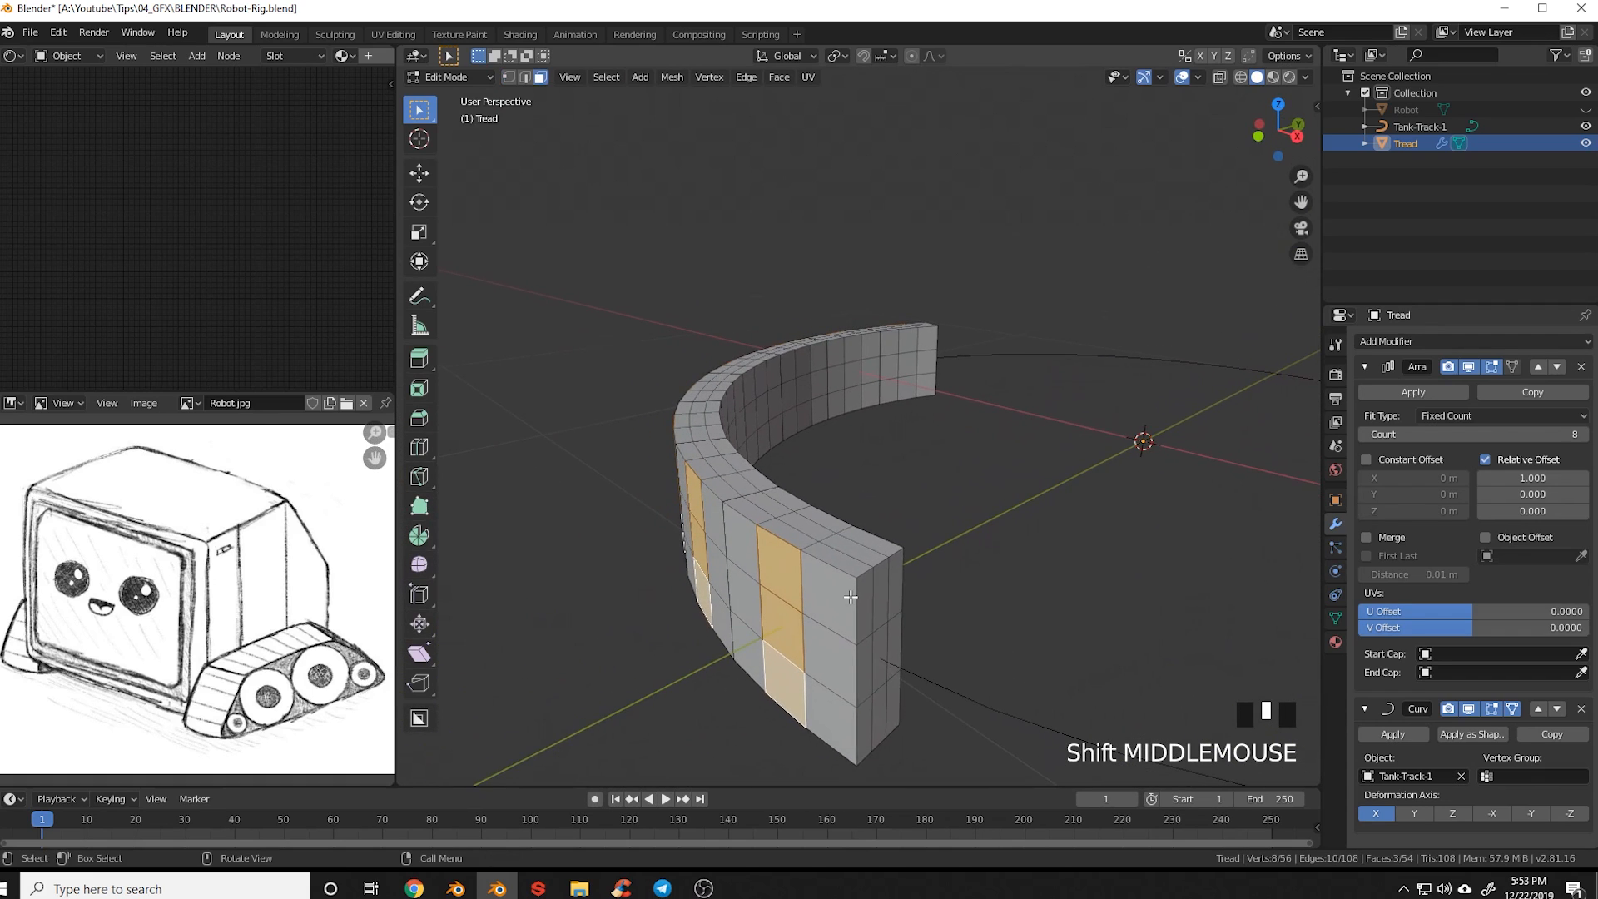
key("e")
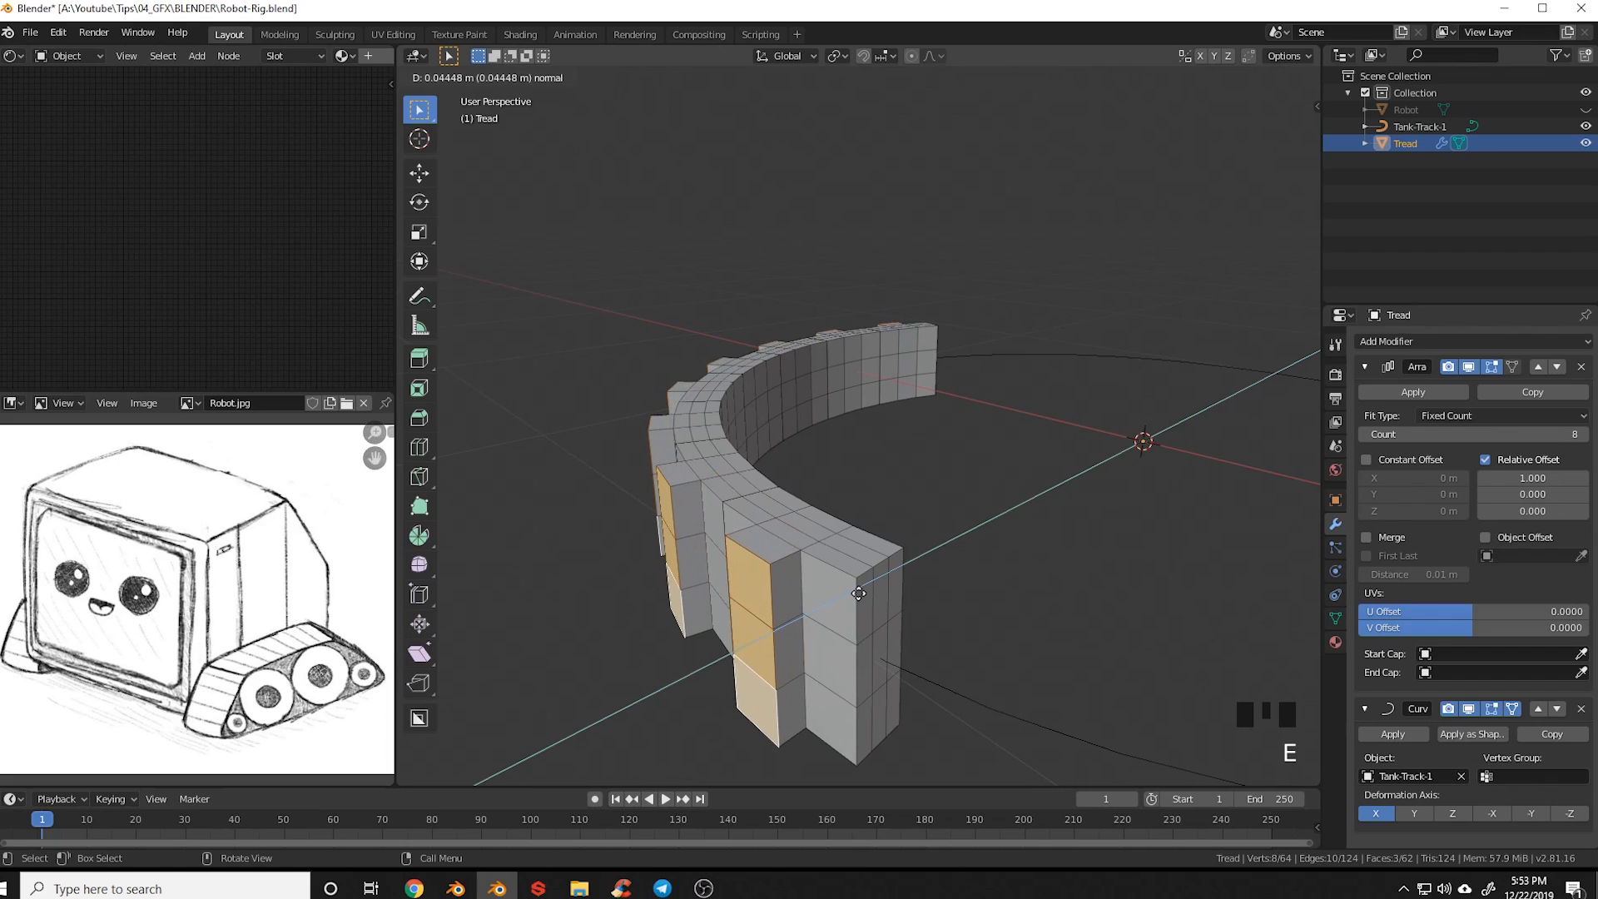
left_click(857, 598)
left_click(857, 688)
scroll(857, 688, "down", 3)
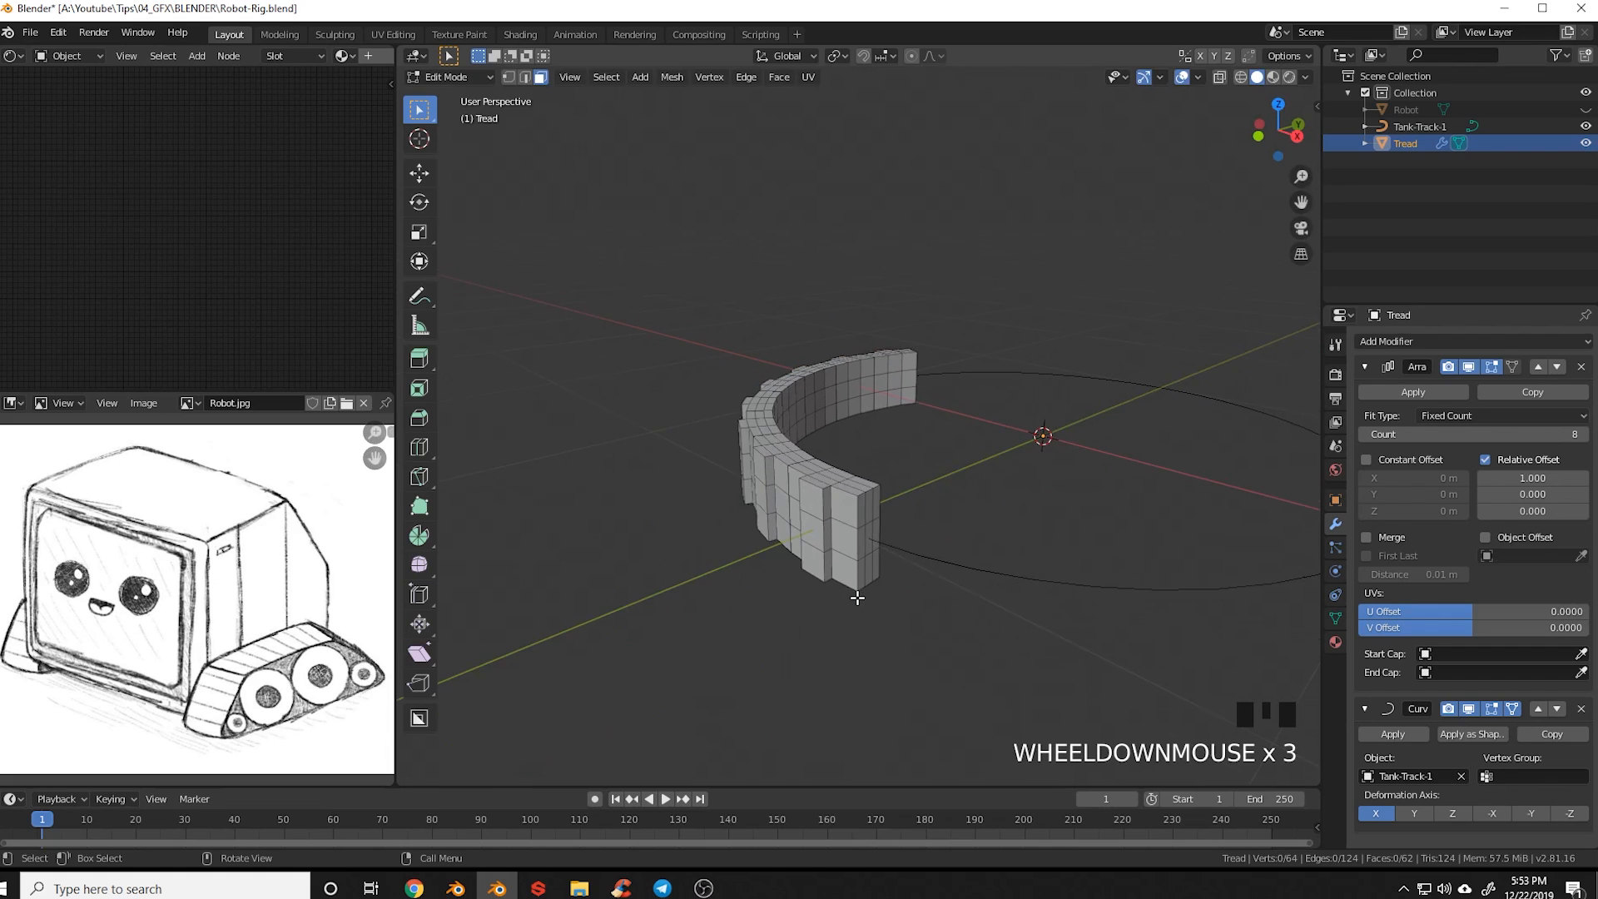
Scale the whole Tread mesh along global Z by about 1.66 to widen the track
middle_click_drag(857, 689, 939, 602)
key("a")
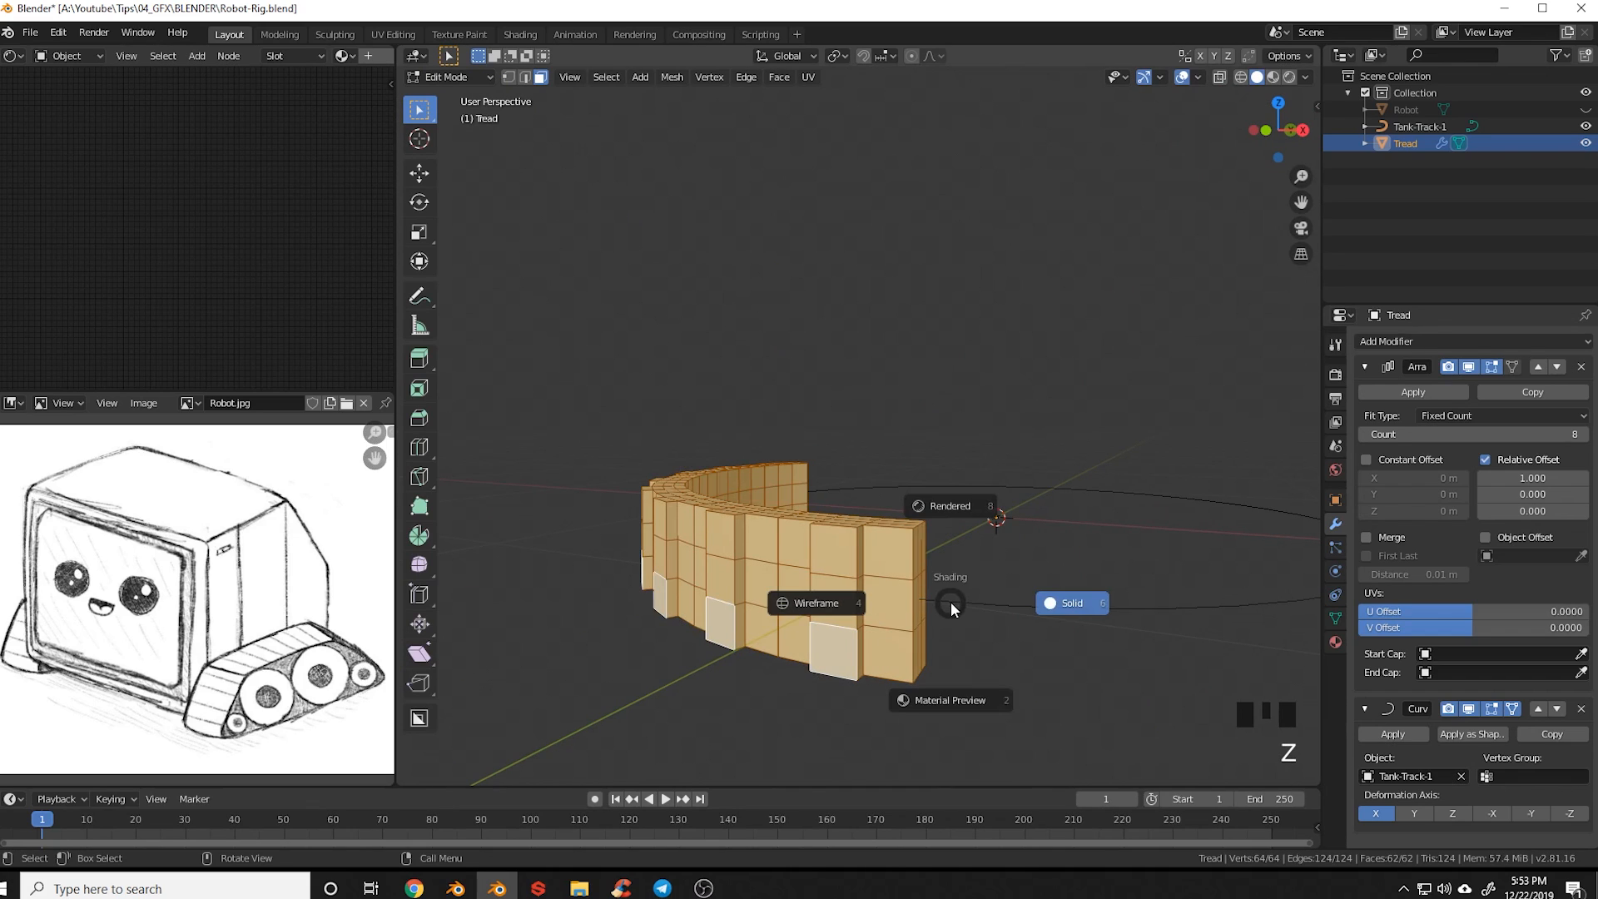
left_click(1071, 604)
key("s")
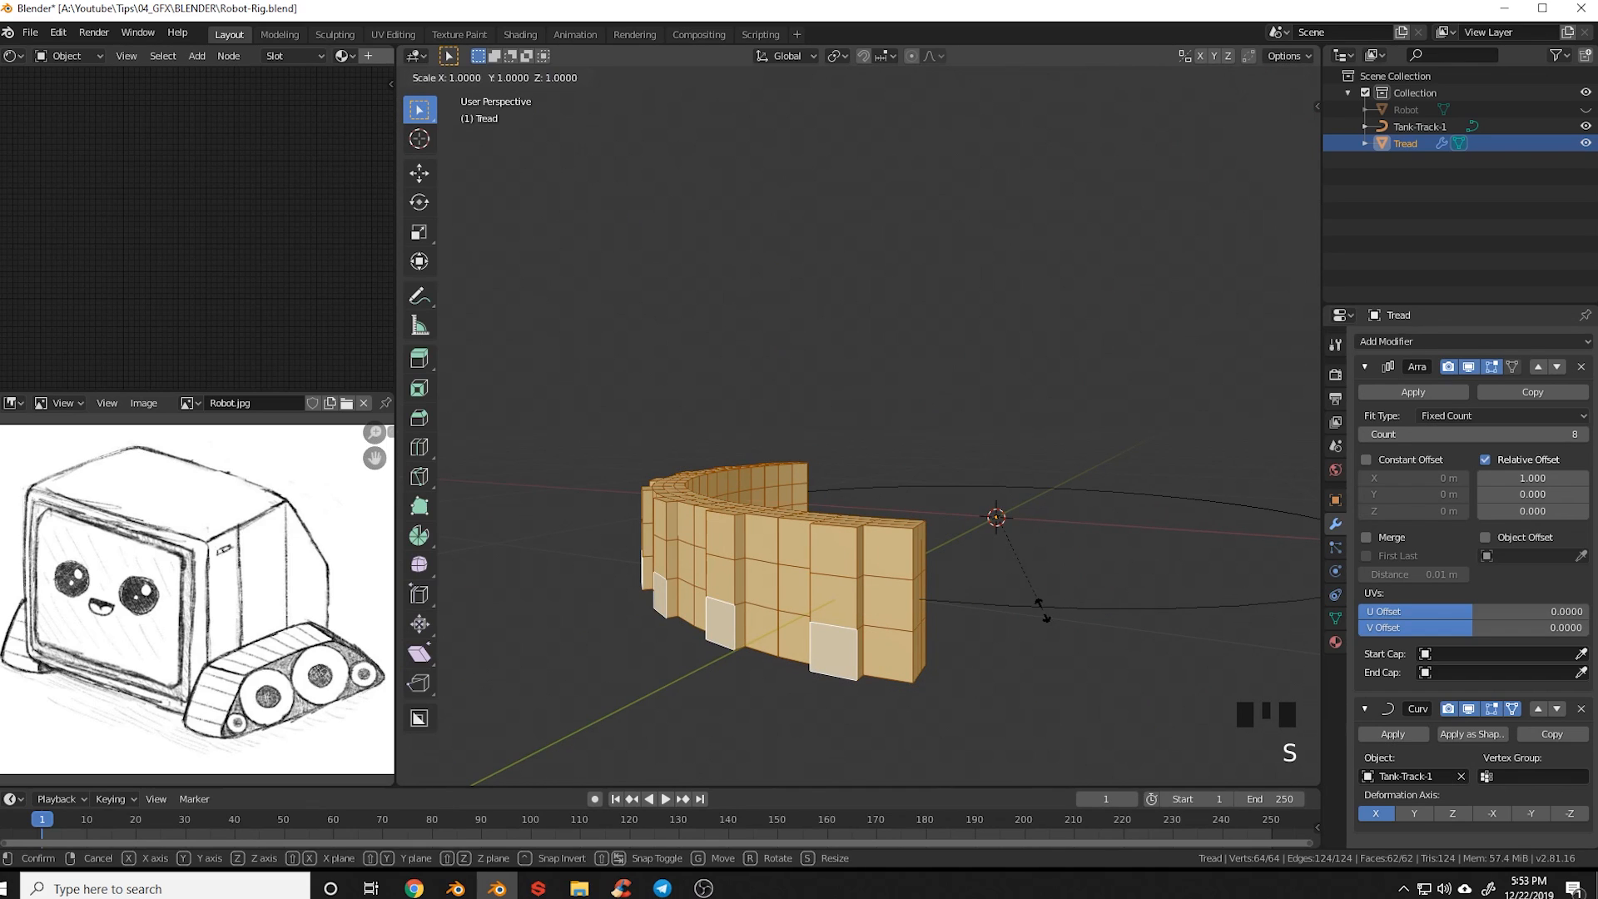
key("z")
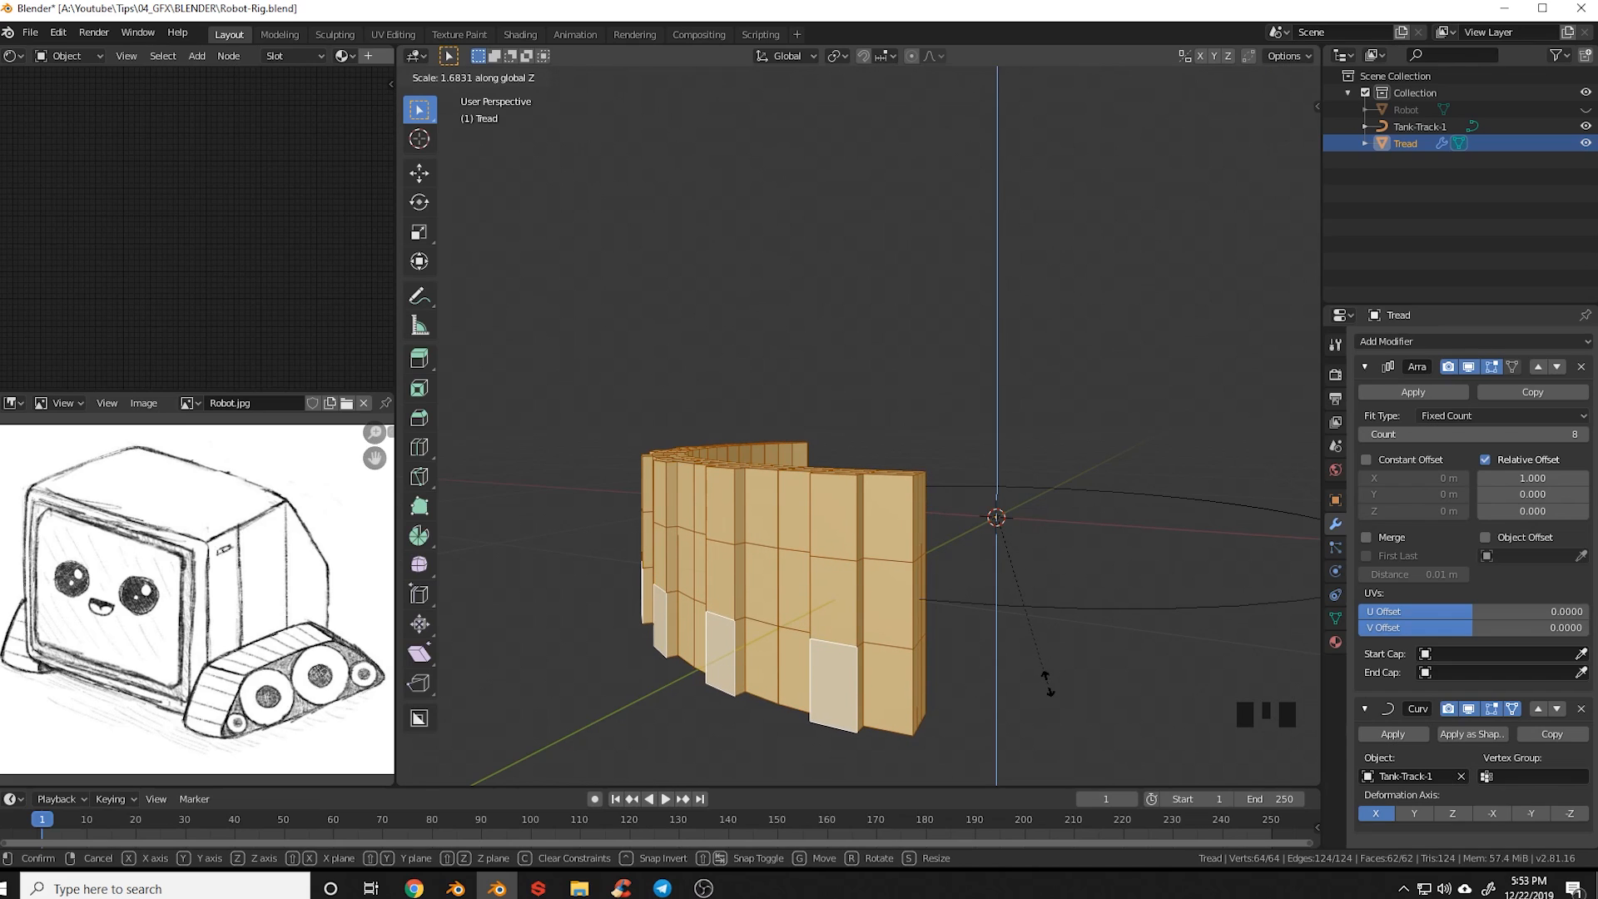
left_click(1044, 679)
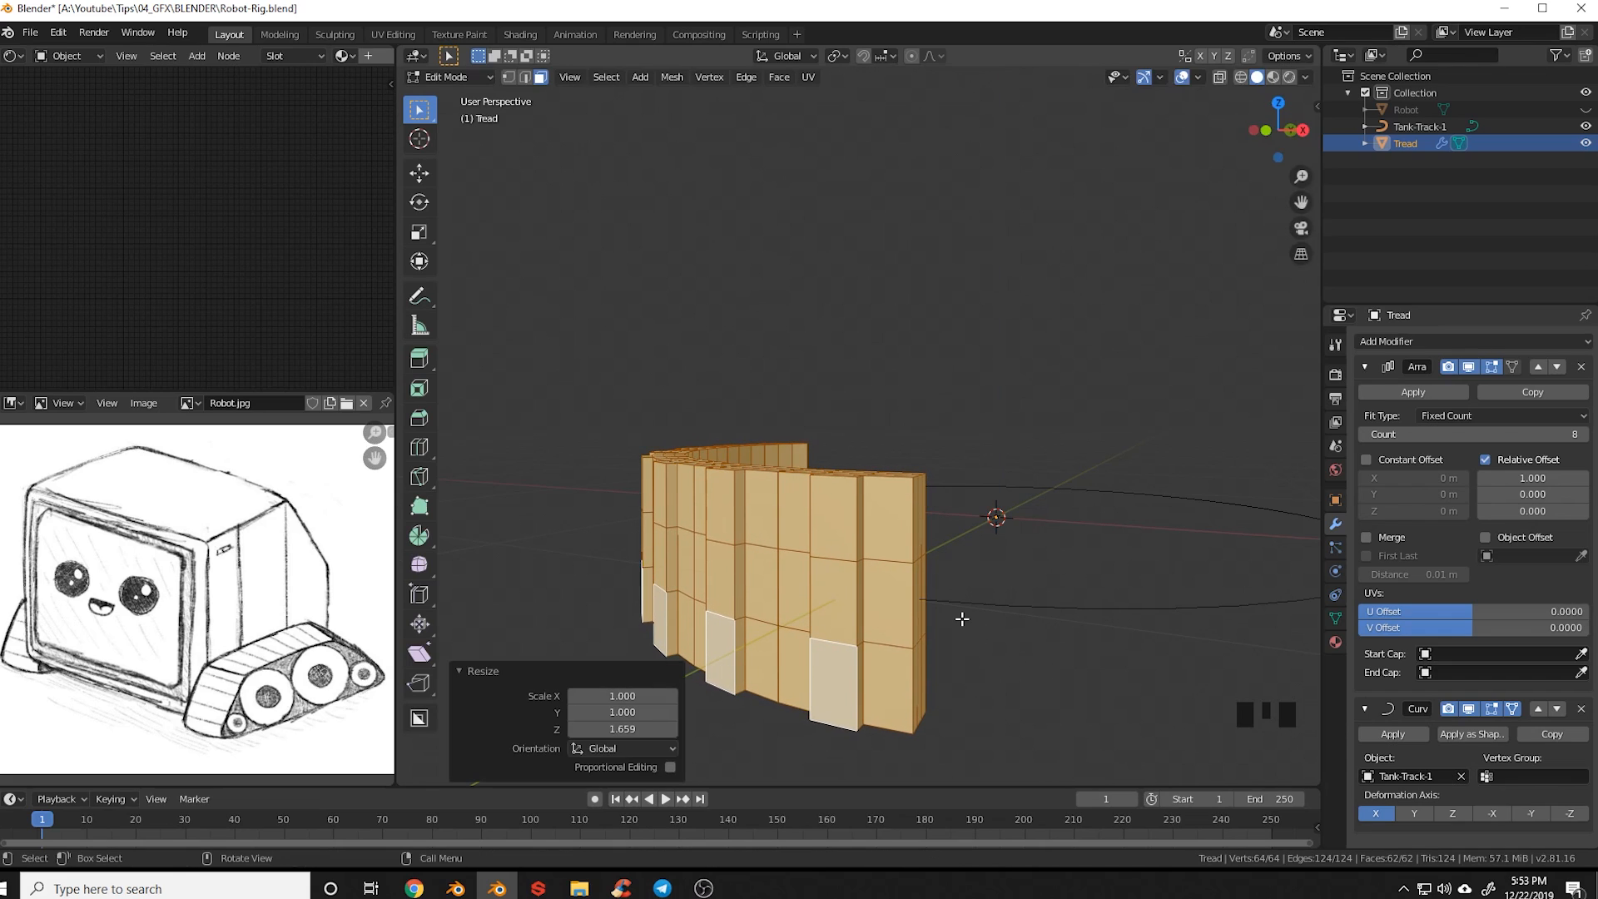
key("a")
key("a")
Dissolve the two edge loops running lengthwise through the Tread's thickness, keeping the surrounding faces
mouse_move(960, 617)
middle_mouse_down()
mouse_move(860, 635)
mouse_move(982, 583)
mouse_move(972, 596)
middle_mouse_up()
key("2")
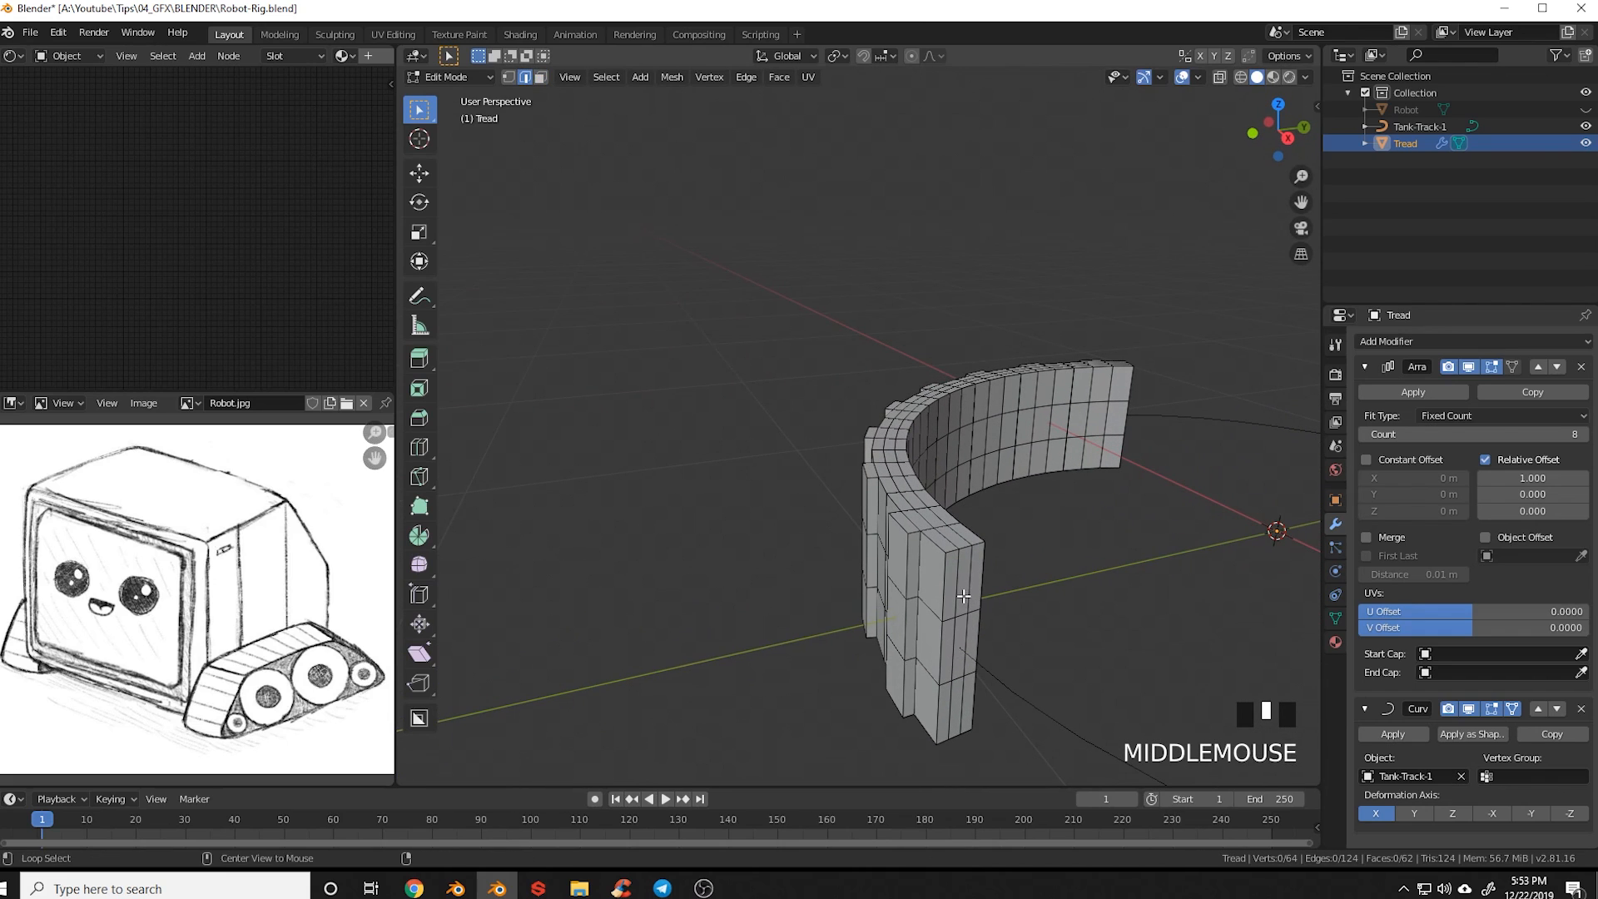
left_click(958, 595, "alt+shift")
left_click(969, 590, "alt+shift")
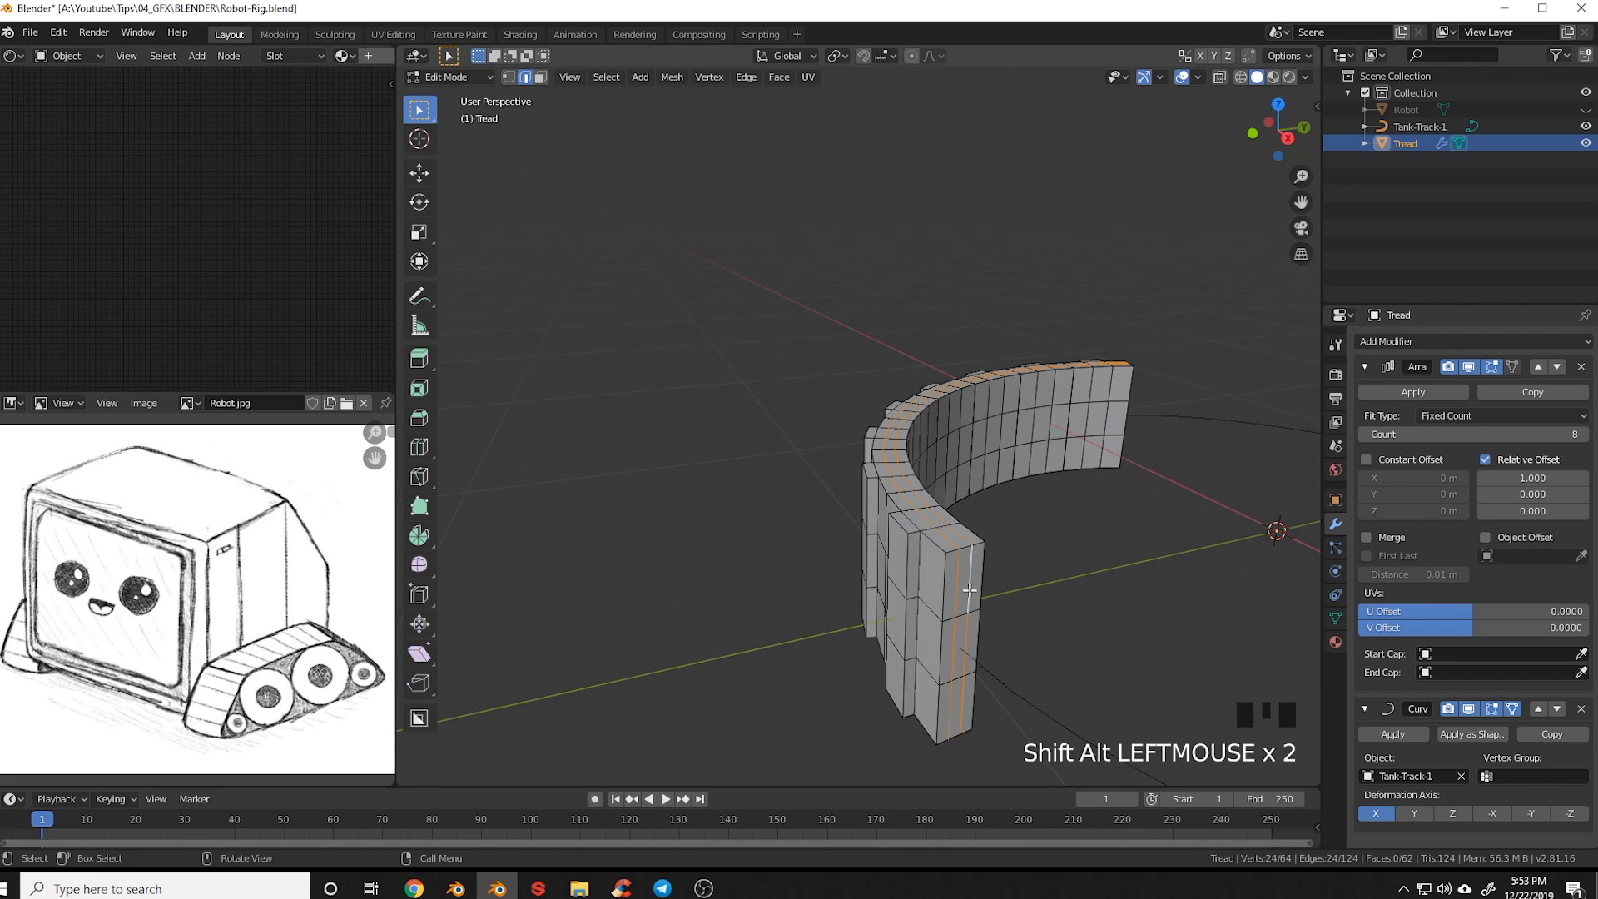
key("x")
left_click(969, 589)
key("a")
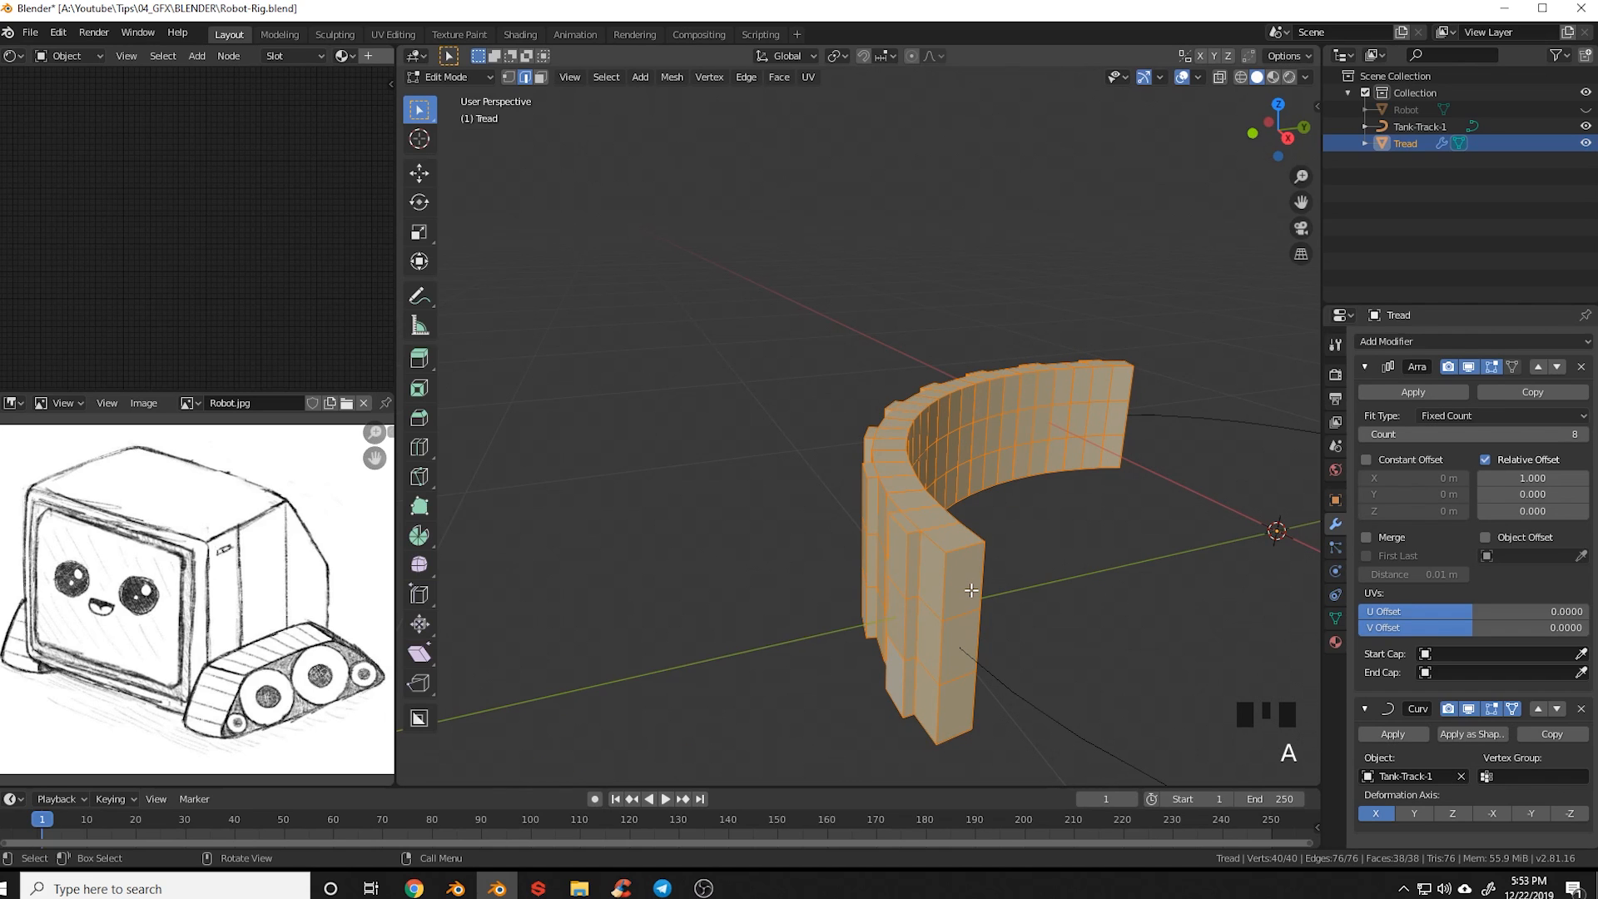
key("a")
middle_click_drag(1044, 604, 804, 570)
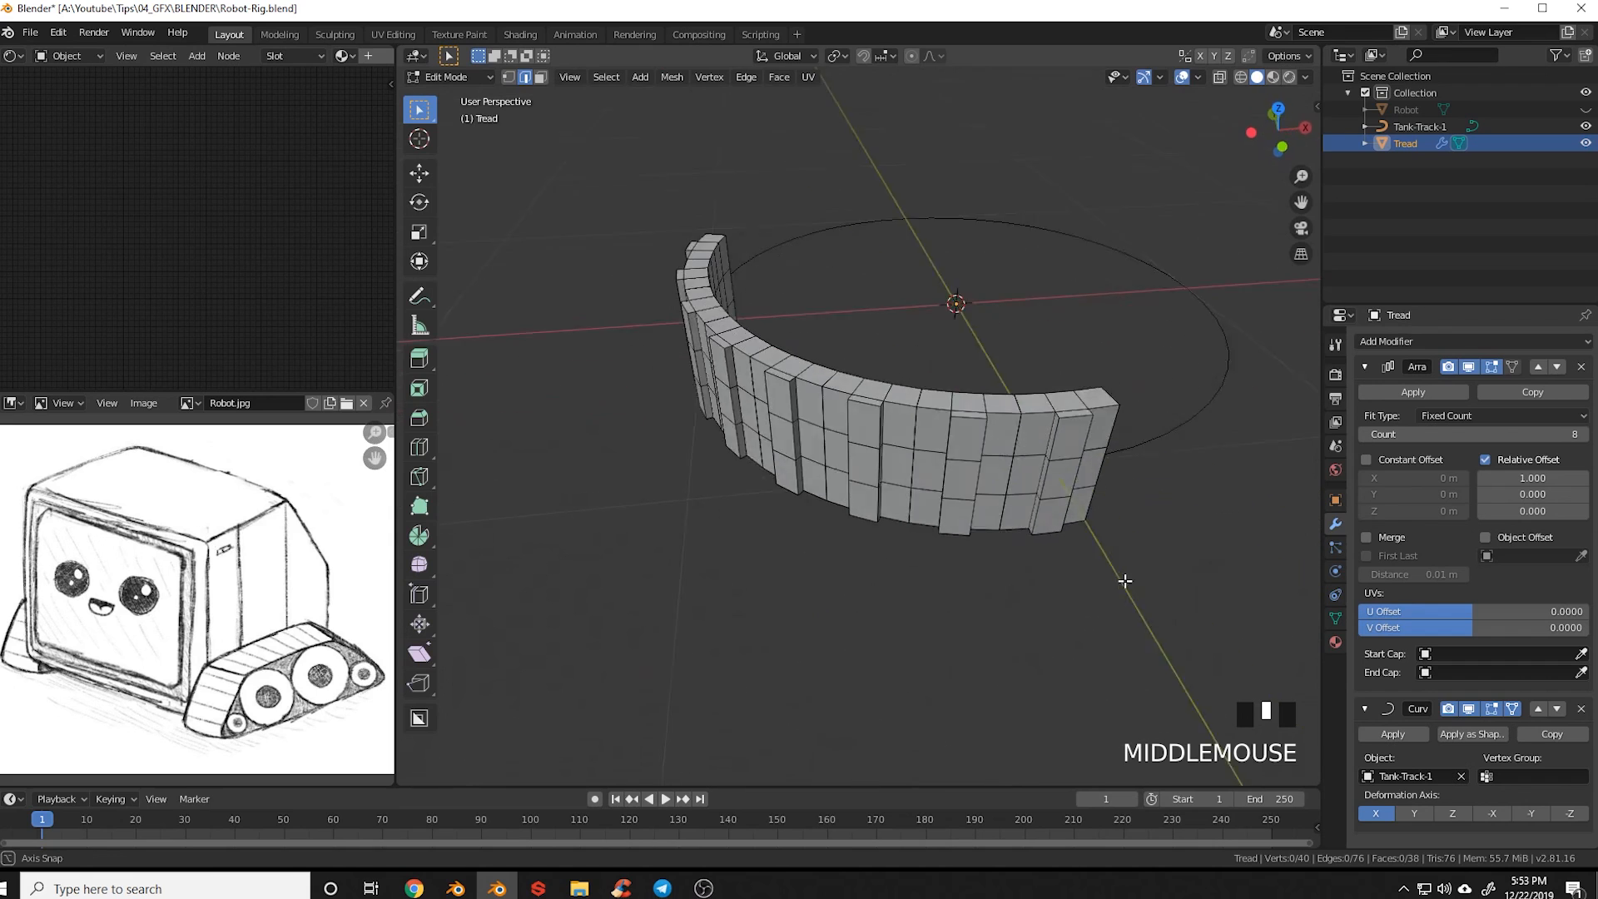
Raise the Array modifier's count on the Tread to 25 so the treads fill the whole circle
scroll(838, 620, "down", 3)
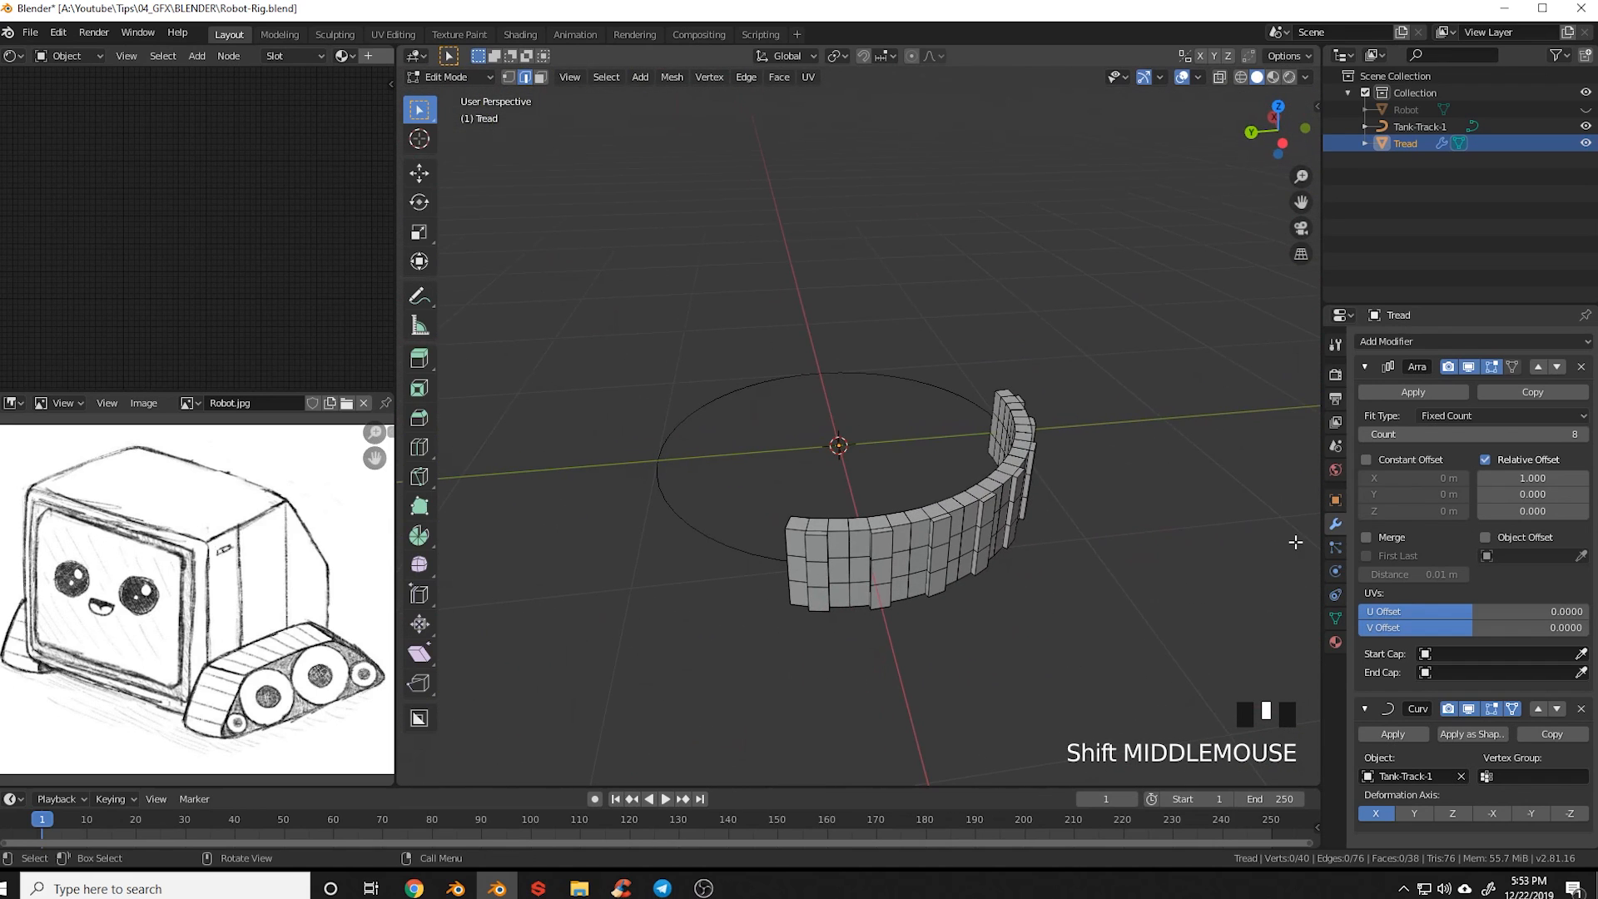
left_click(1584, 435)
left_click(1584, 435)
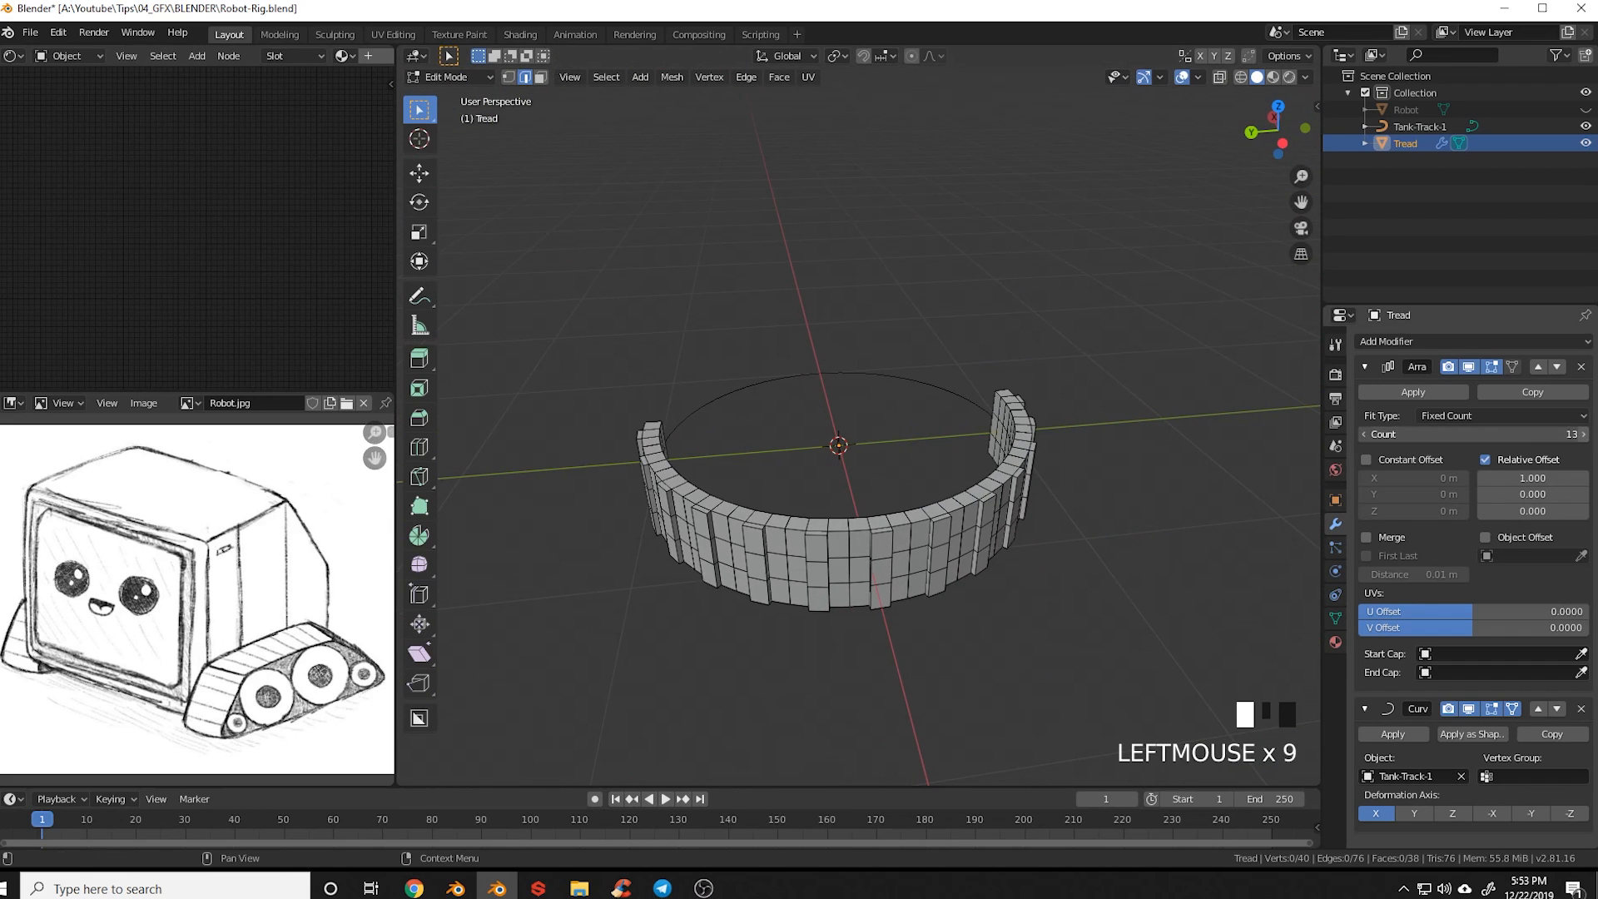
left_click(1584, 435)
left_click(1584, 434)
left_click(1585, 435)
left_click(1584, 435)
left_click(1584, 434)
left_click(1584, 435)
left_click(1584, 435)
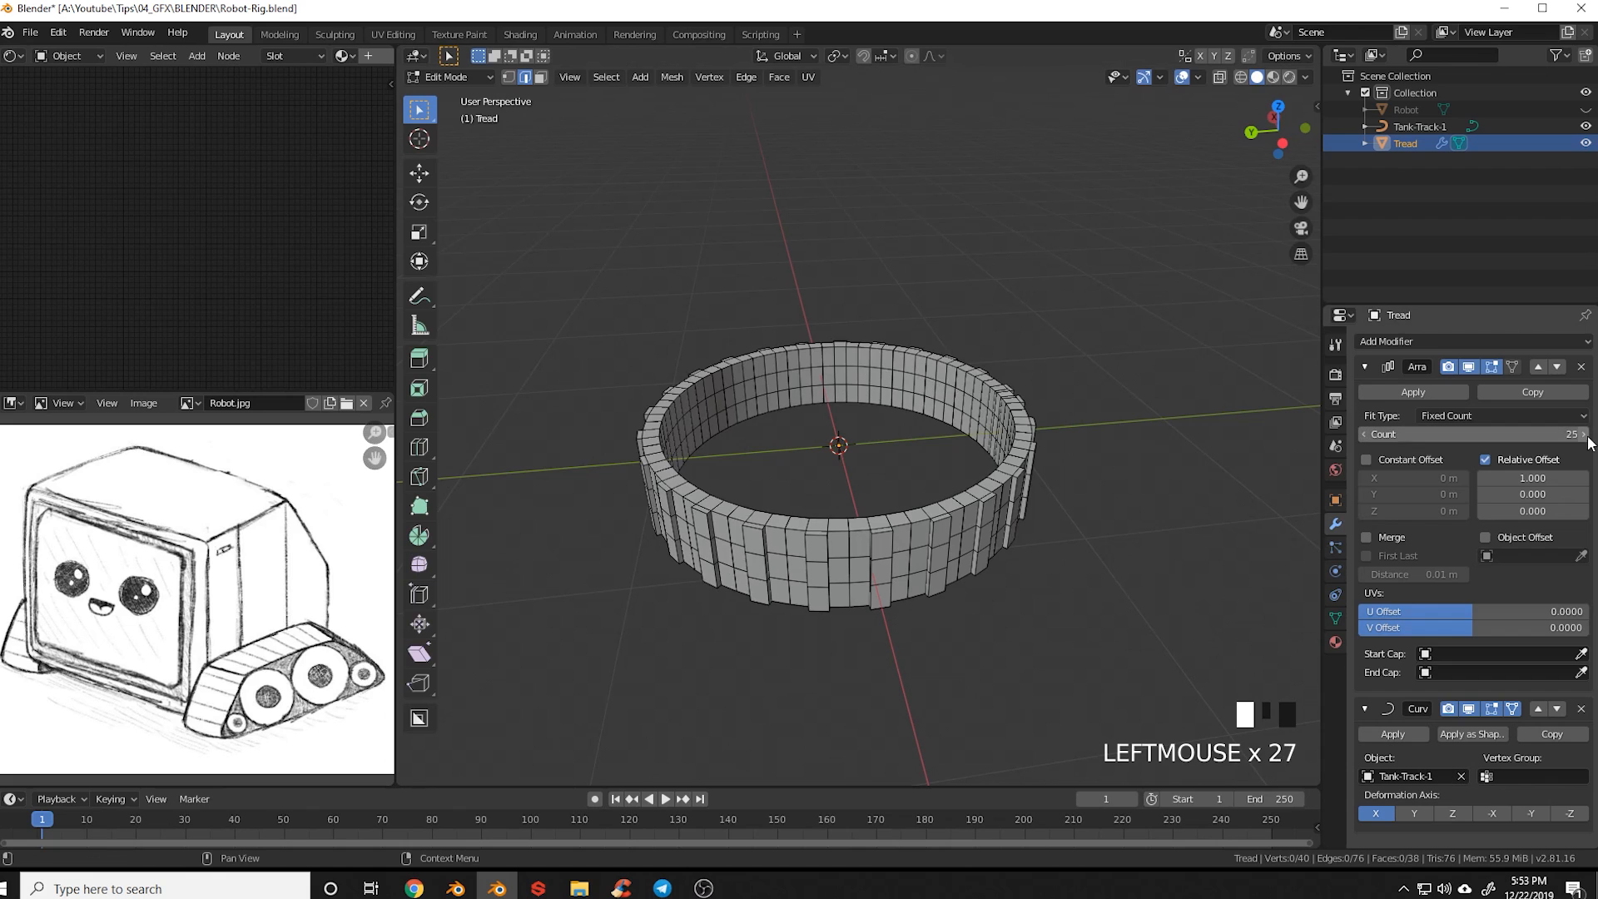
Switch to the top view, return the Tread to Object Mode and open the Tank-Track-1 curve in Edit Mode
middle_click_drag(1096, 446, 932, 549)
key("KP_7")
key("Tab")
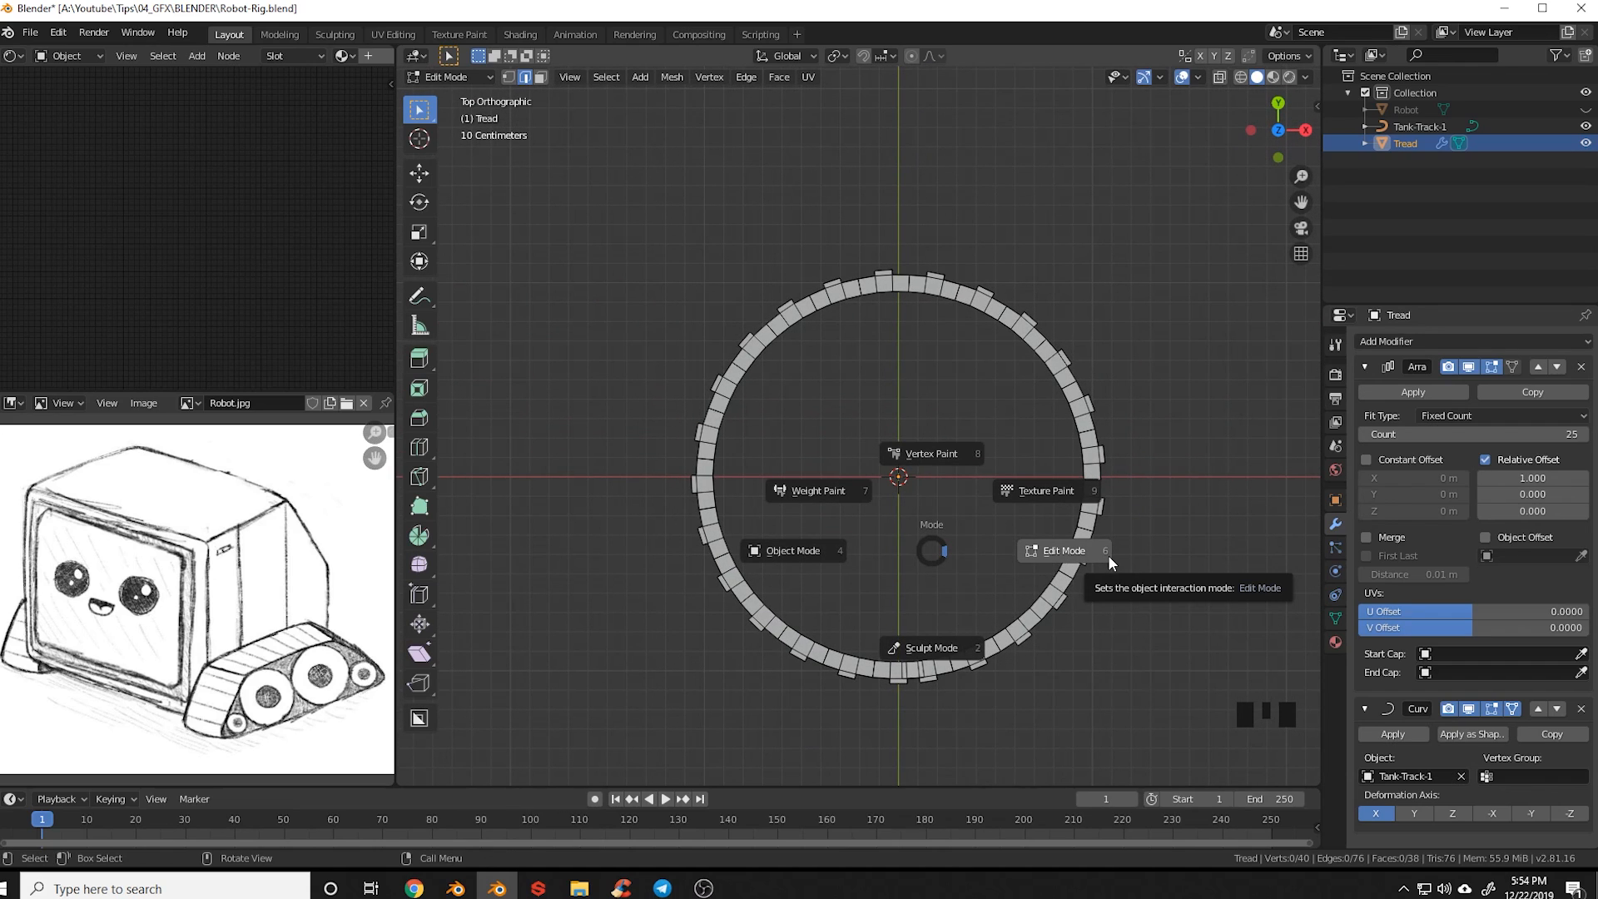
left_click(787, 551)
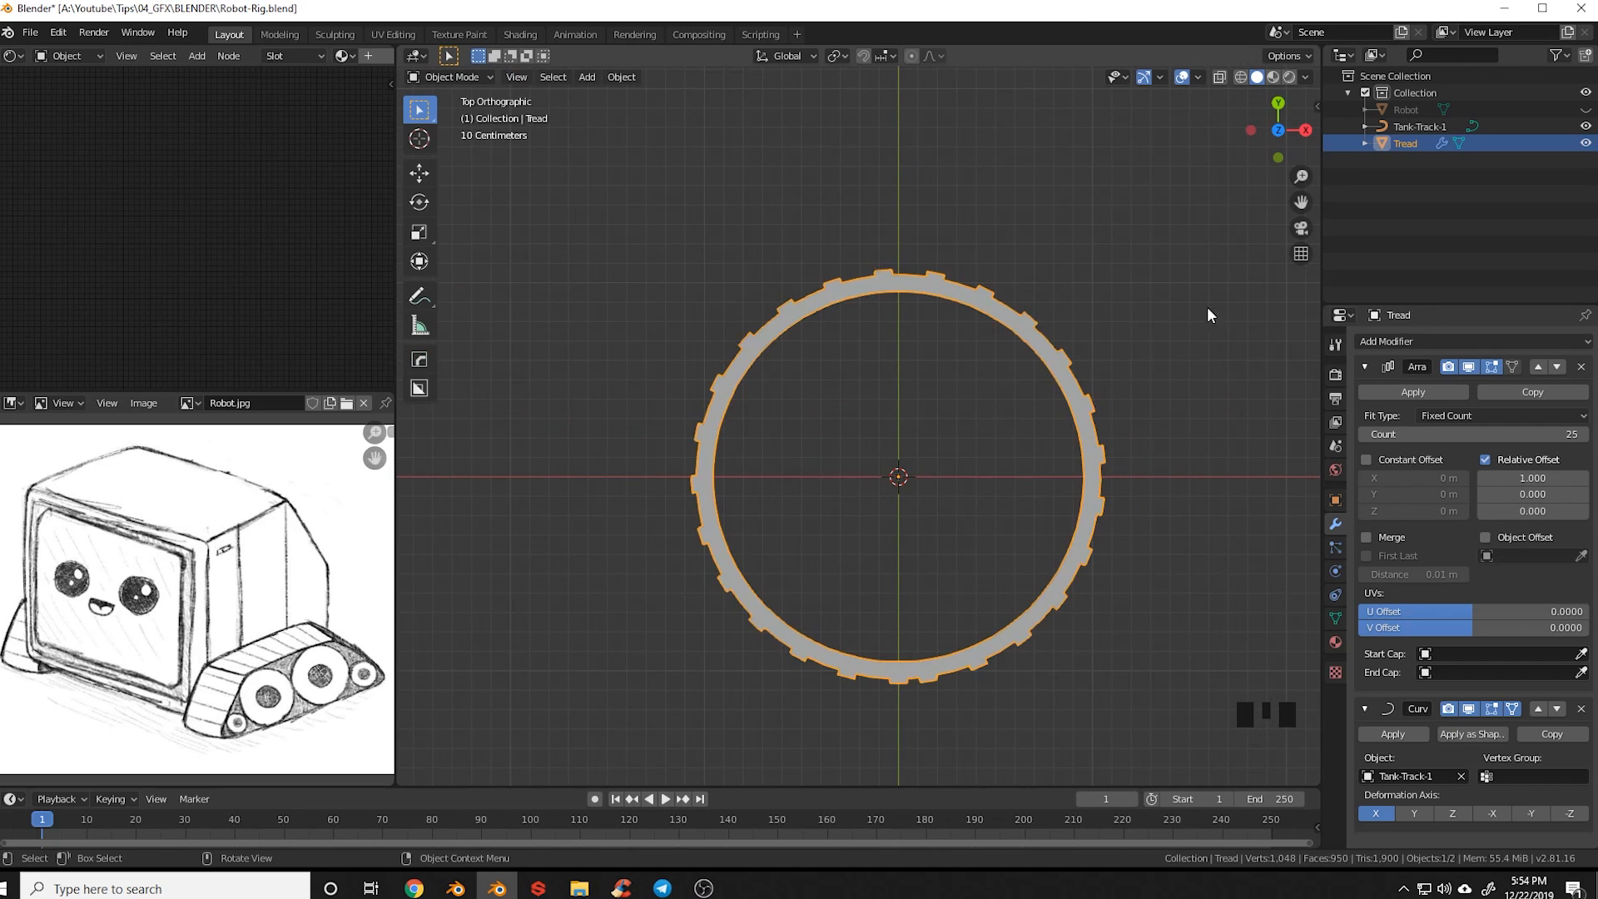
left_click(1419, 128)
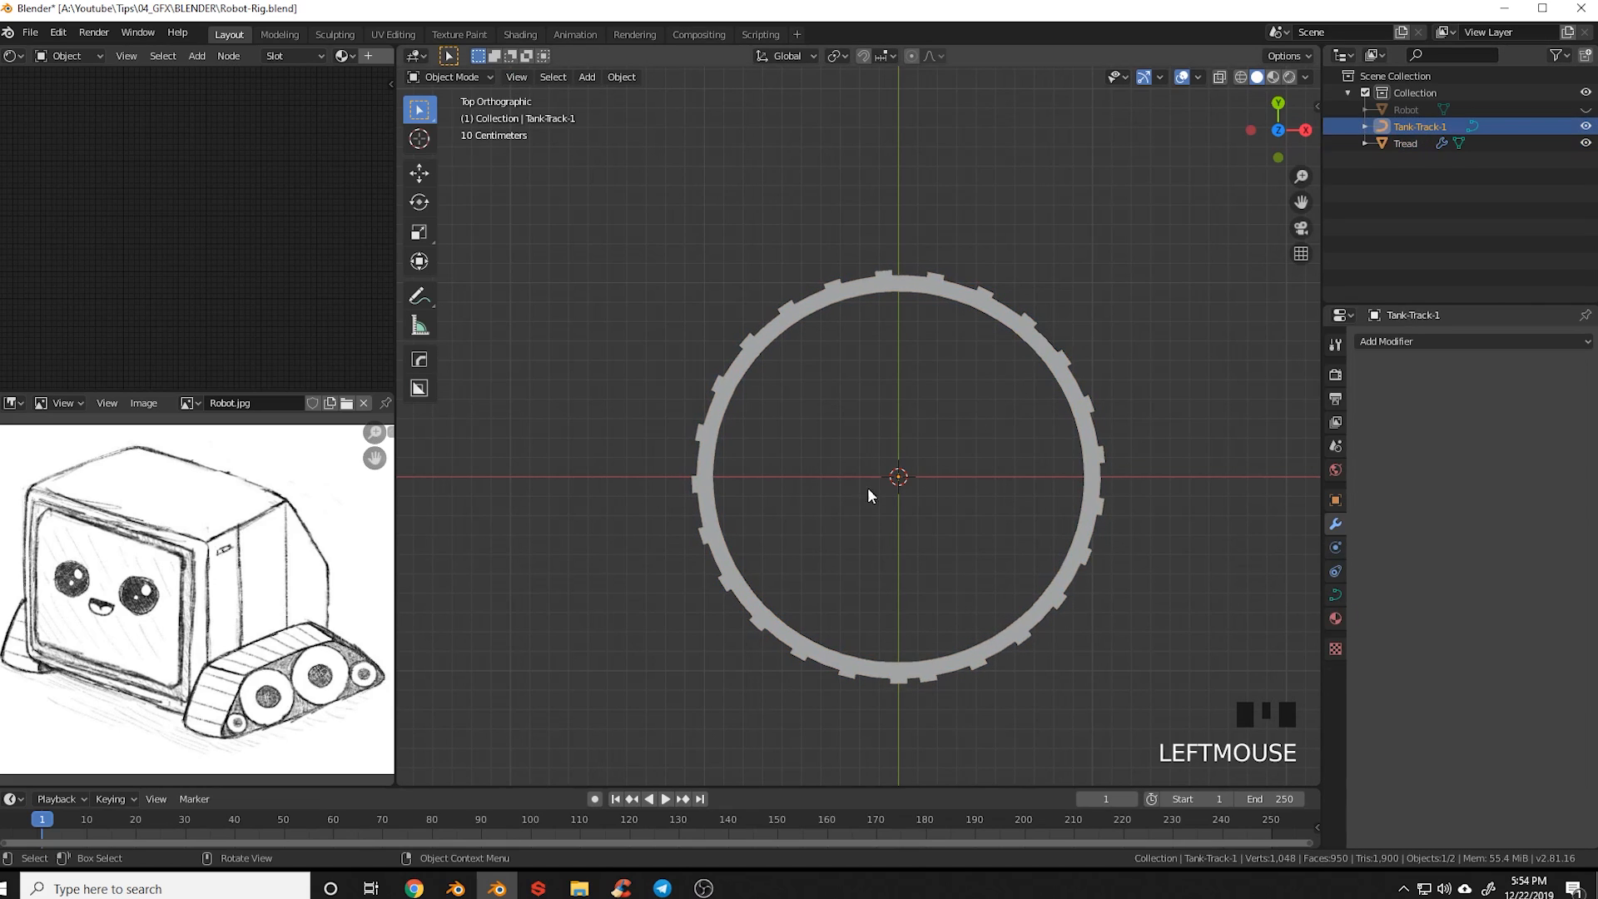
key("Tab")
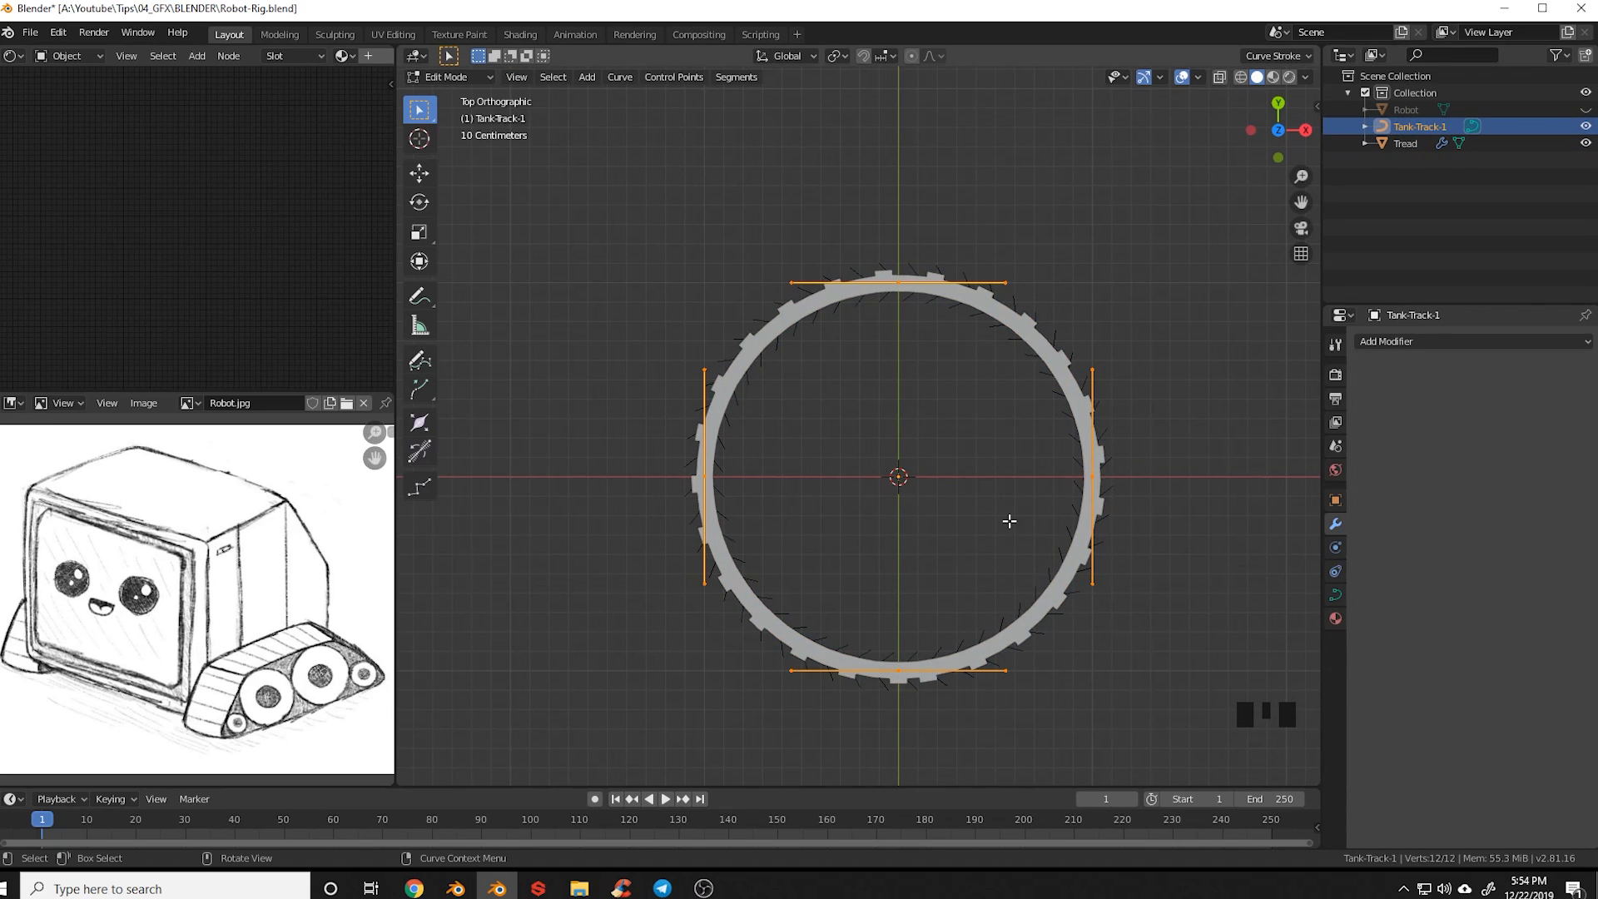
Move the control point on the curve's negative X side inward along global X to flatten that side
middle_click_drag(863, 515, 857, 500, "shift")
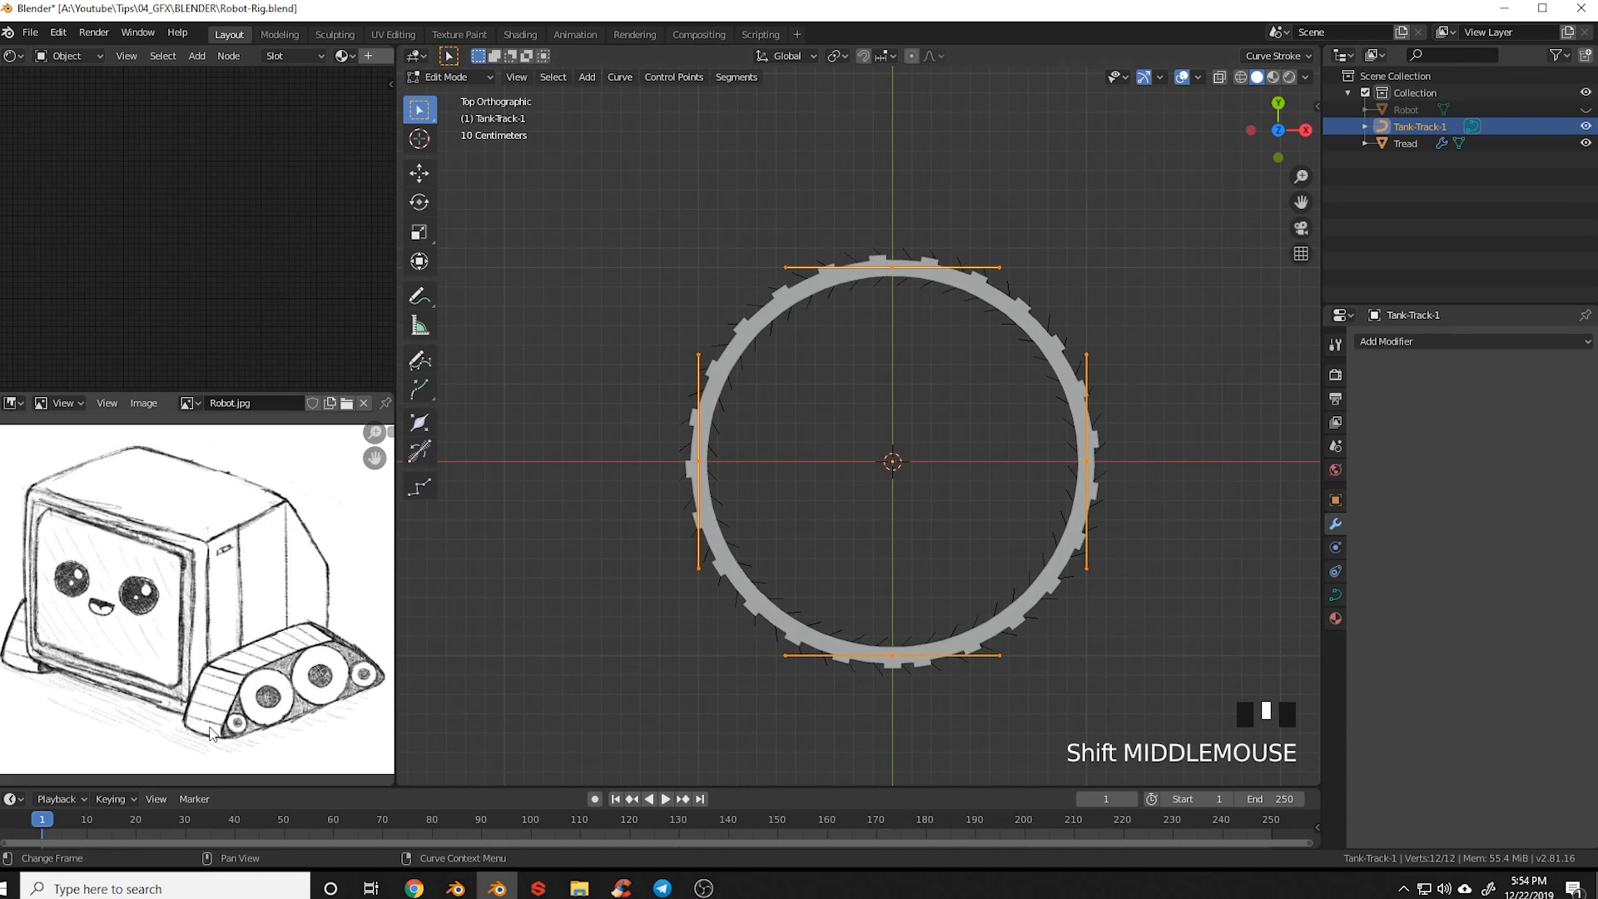
middle_click_drag(902, 464, 914, 464, "shift")
left_click(711, 462)
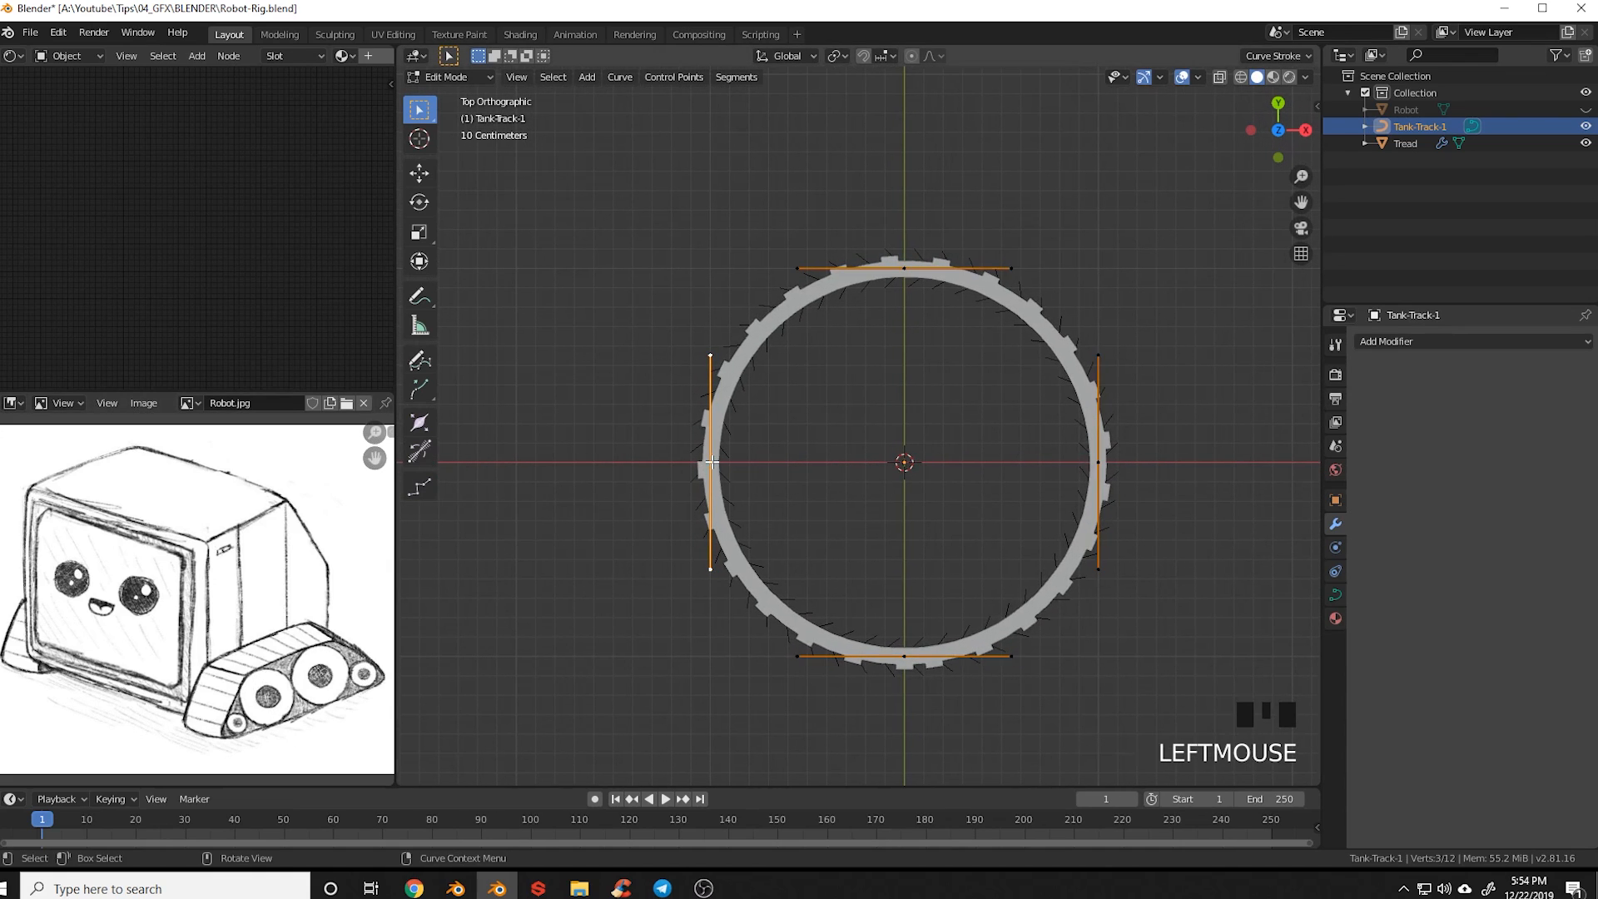
key("g")
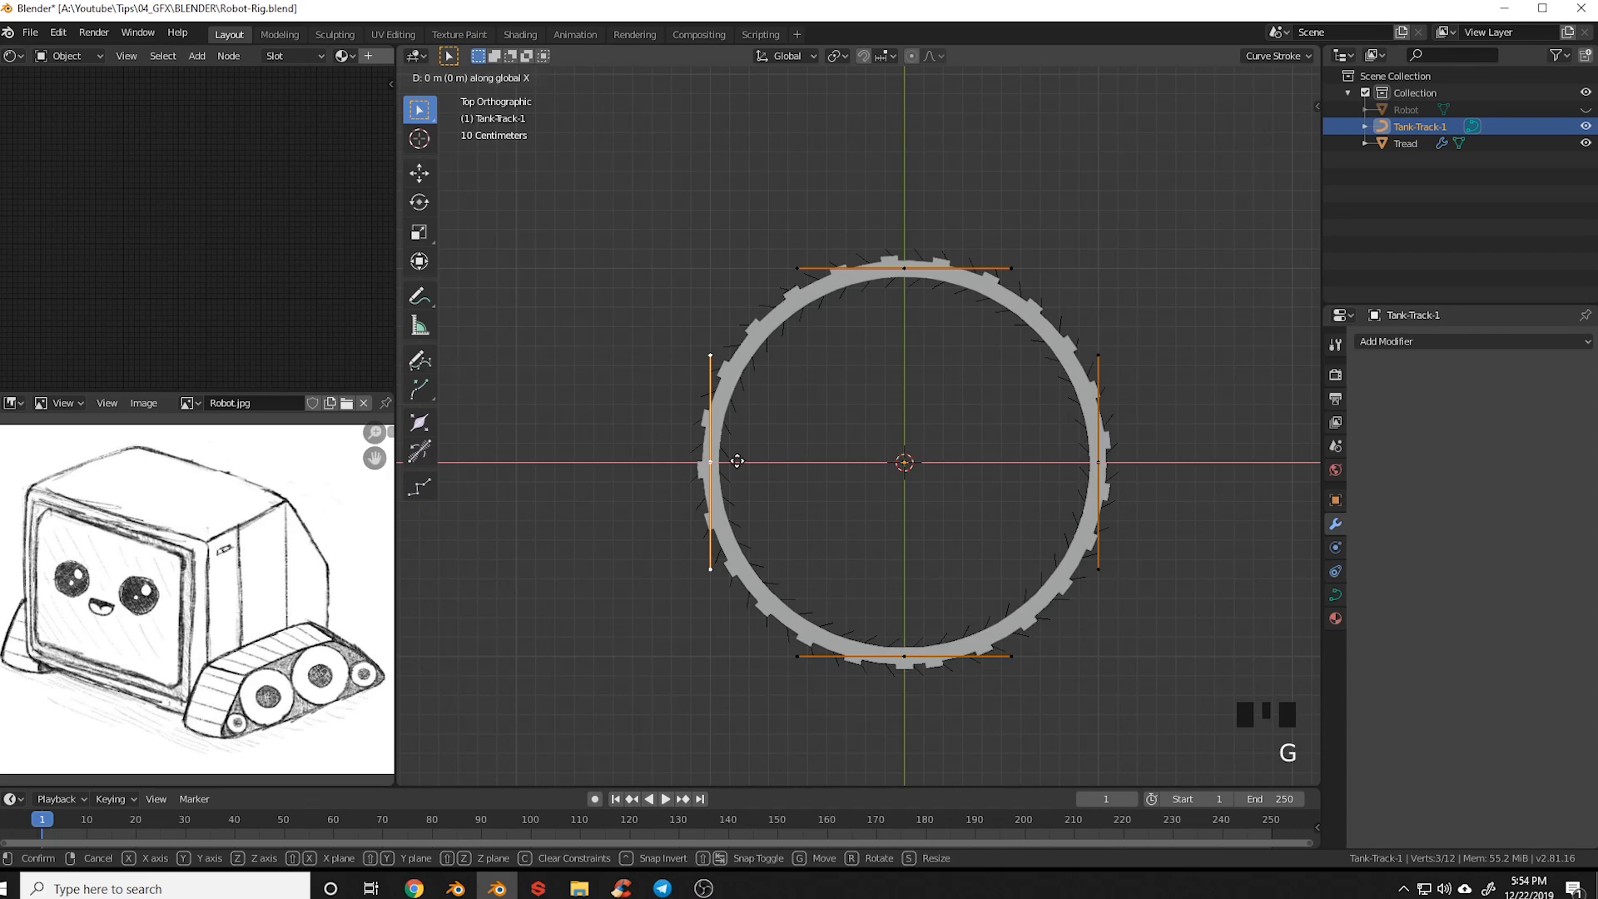
left_click(841, 468)
Move the control point on the curve's positive X side inward along global X by about 0.58 m, forming a narrow oval
key("a")
key("a")
left_click(1097, 465)
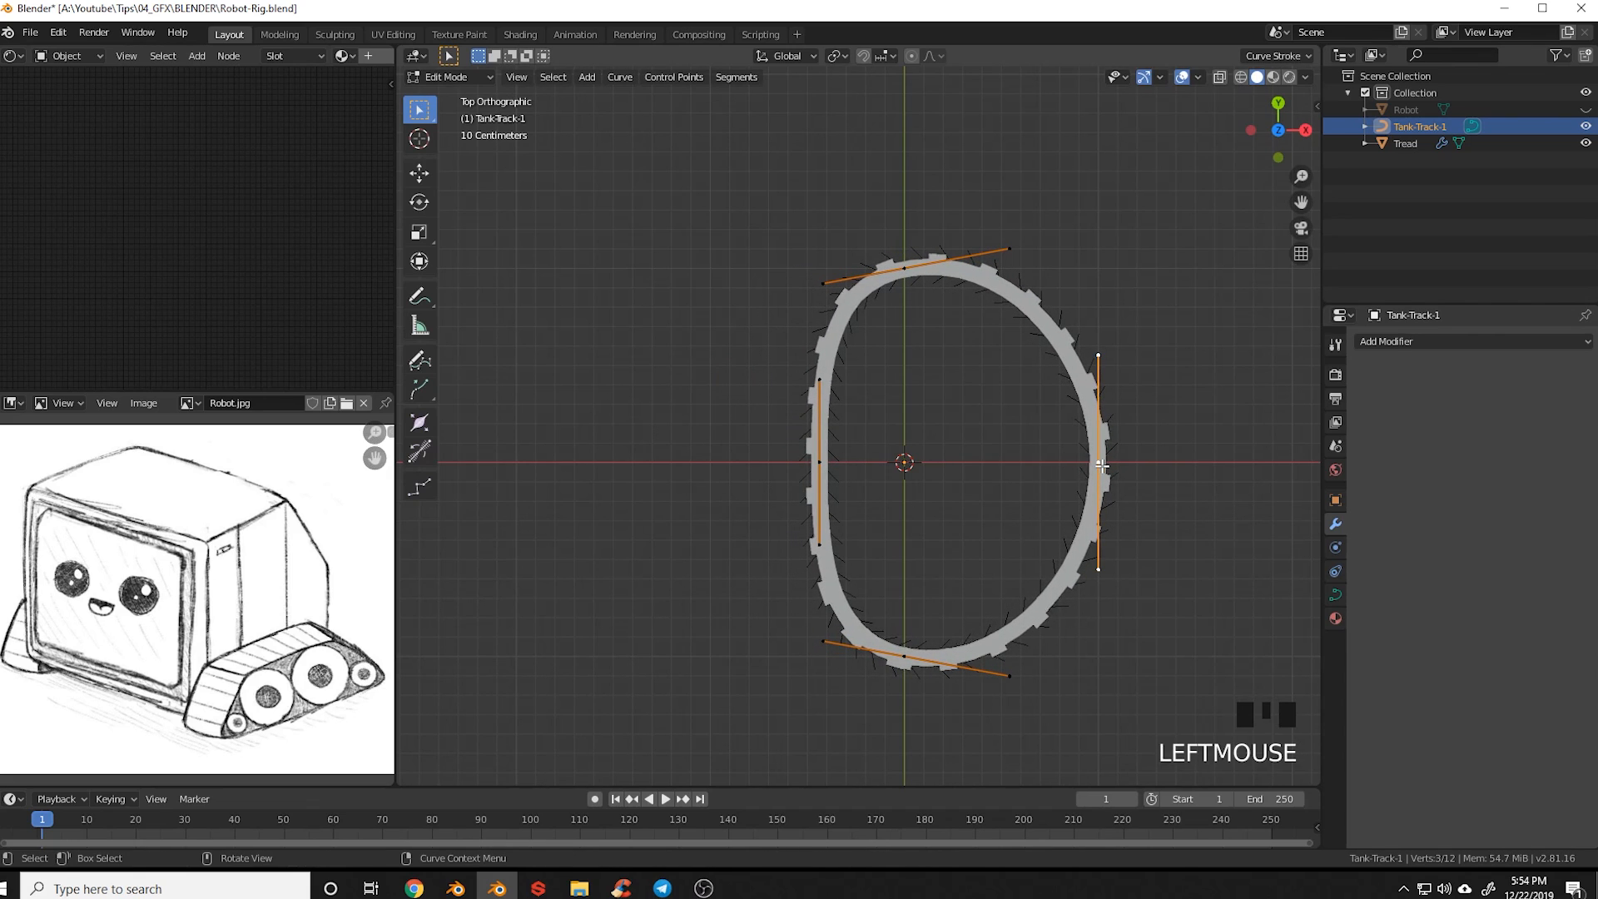
key("g")
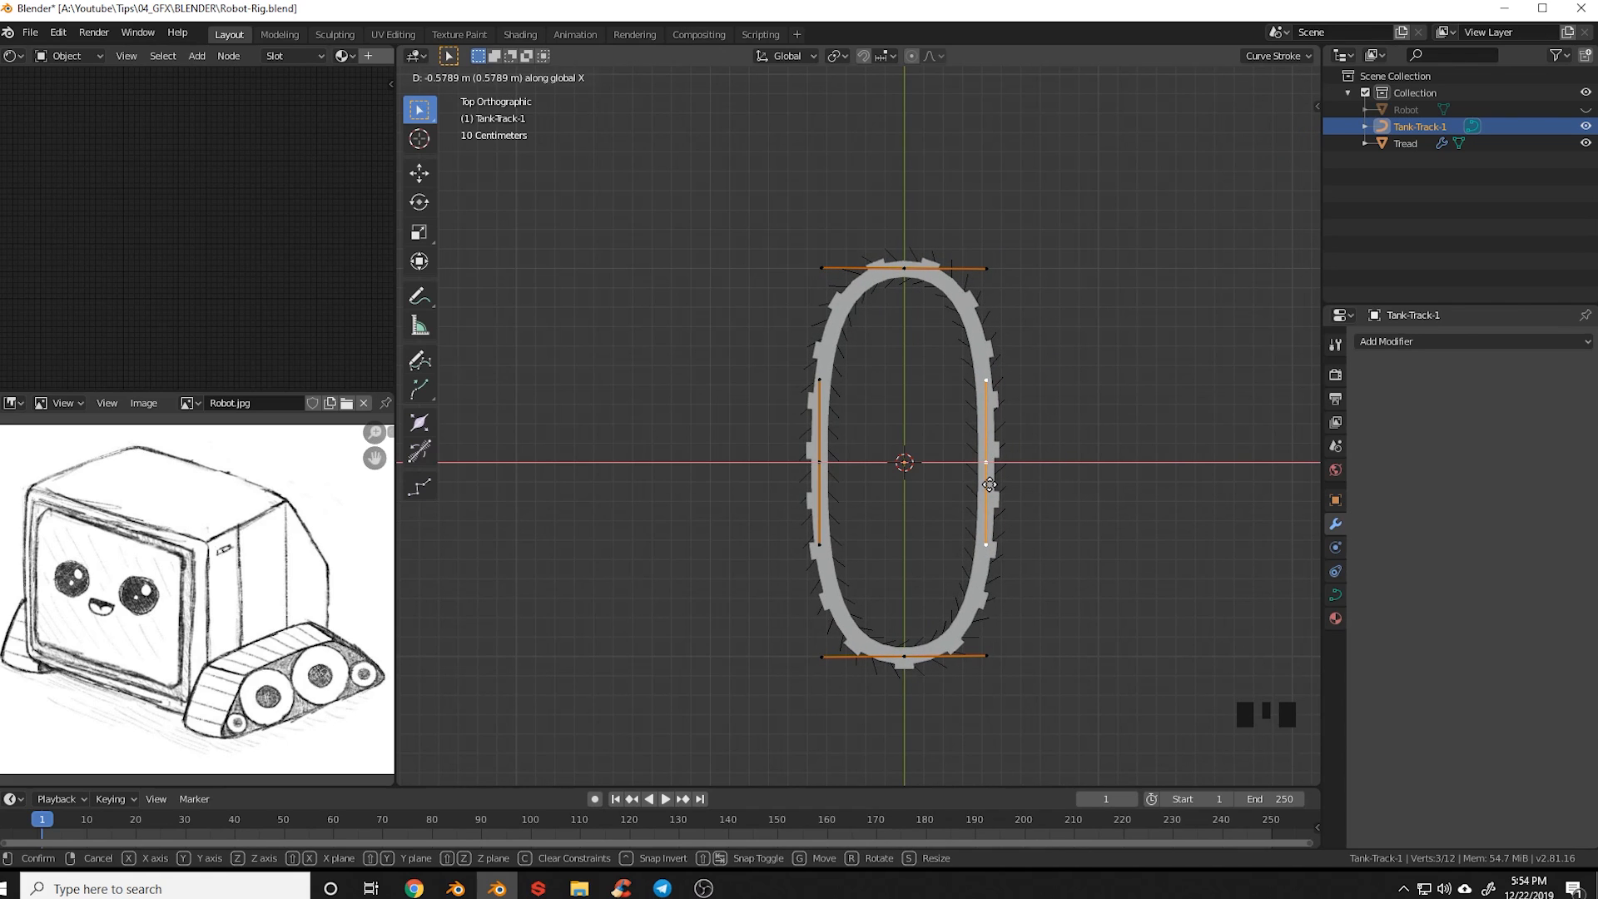
left_click(989, 484)
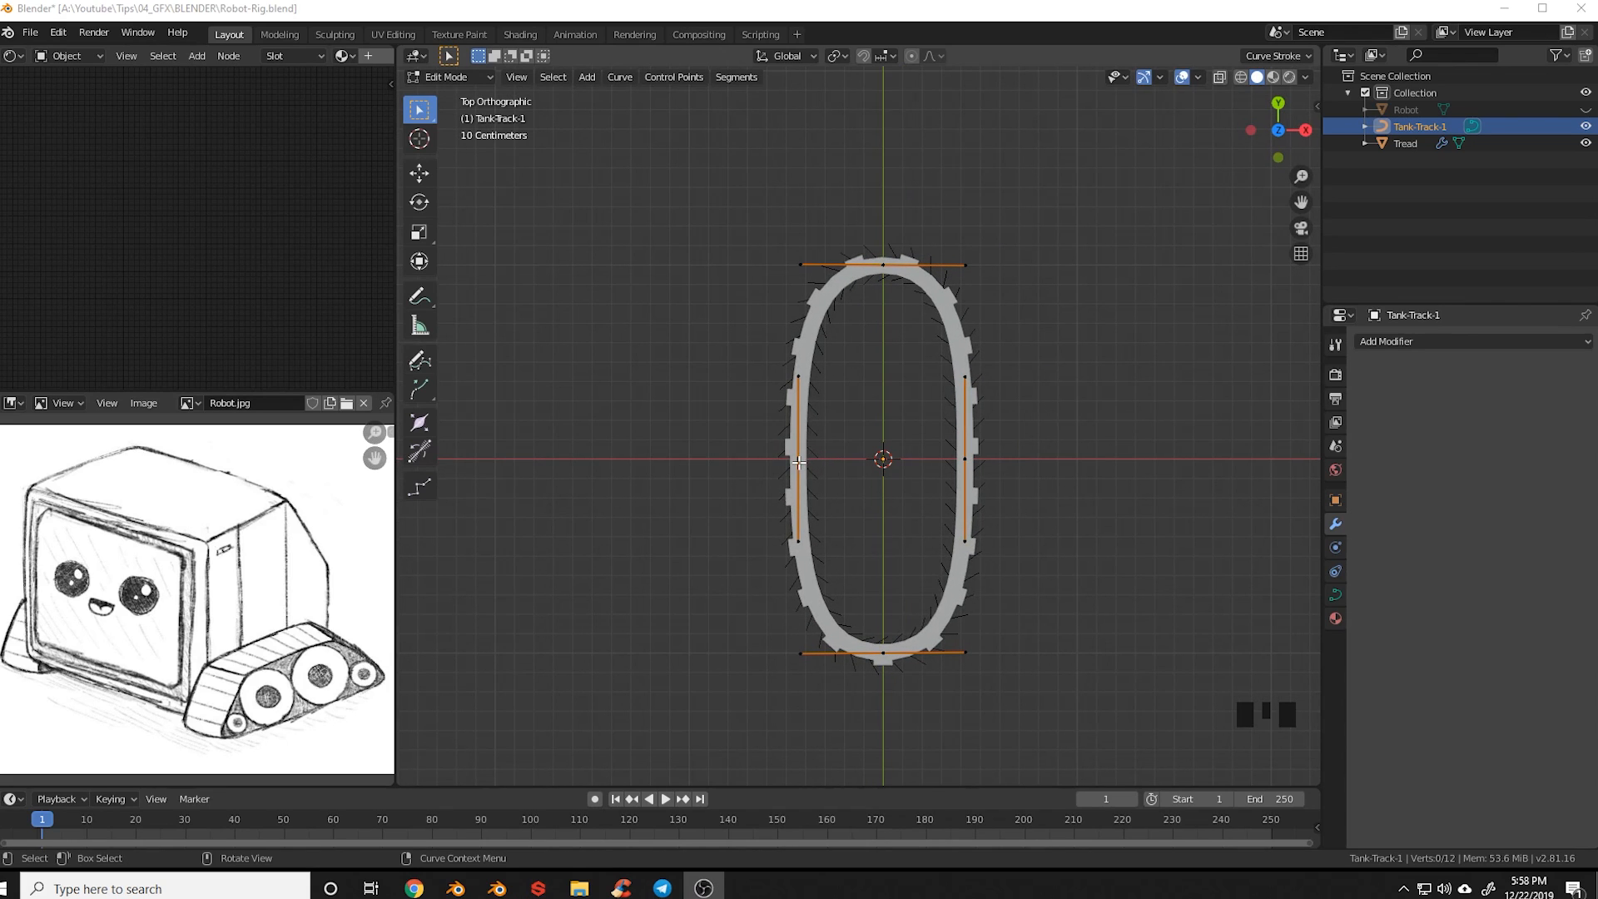
left_click(799, 462)
key("g")
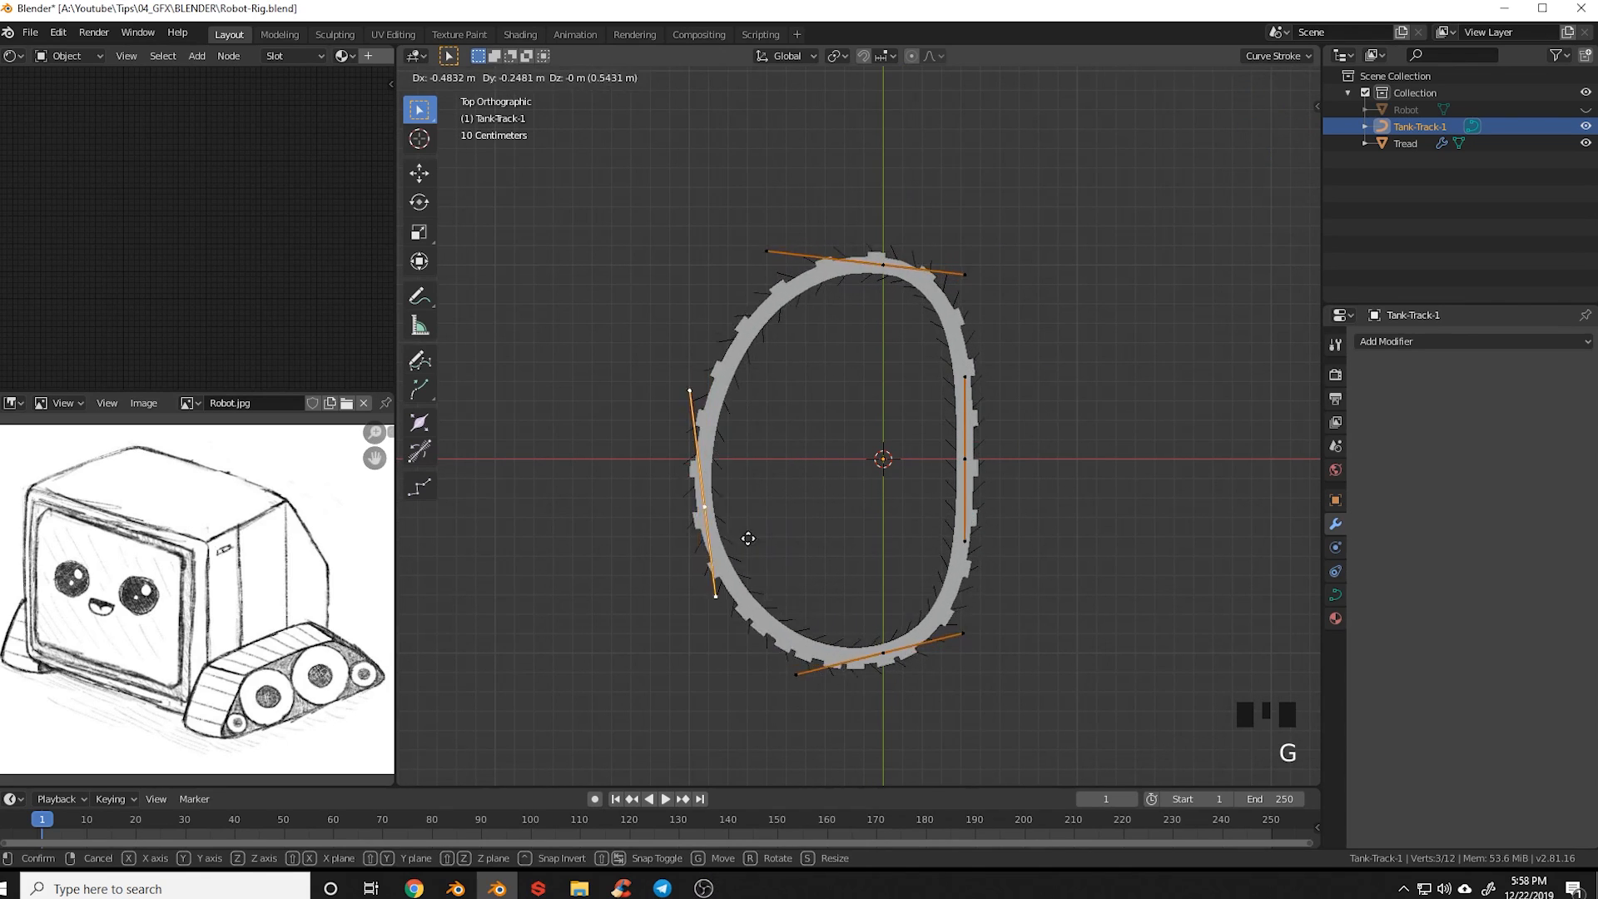
right_click(820, 489)
Try subdividing all of the Tank-Track-1 curve's segments with one cut, and undo the subdivision
key("a")
key("a")
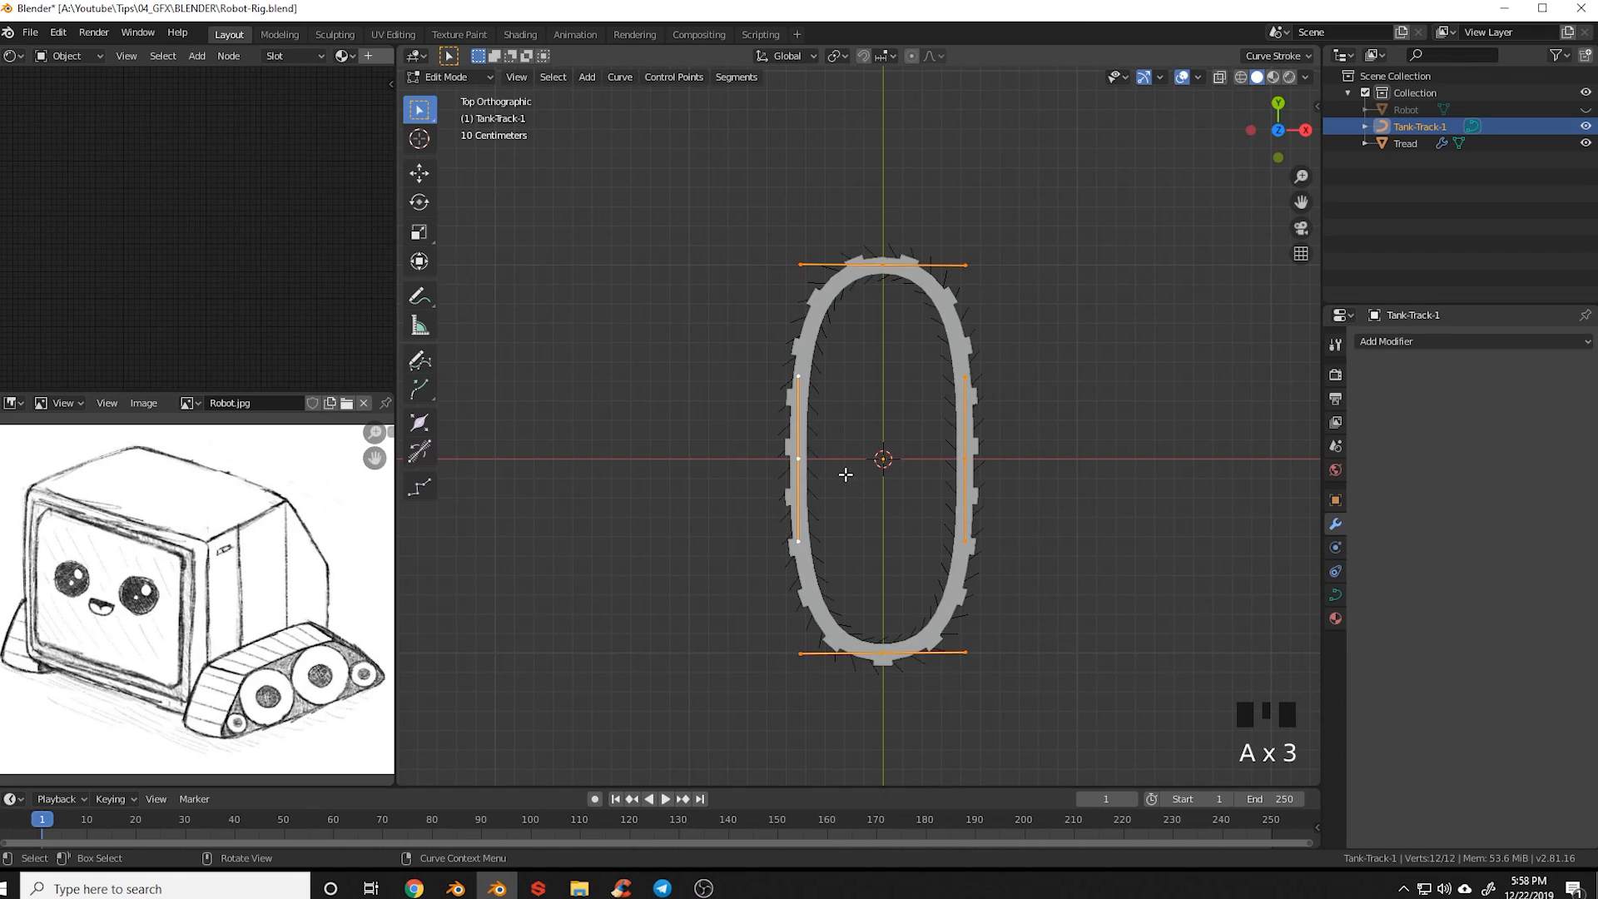
right_click(816, 460)
left_click(786, 423)
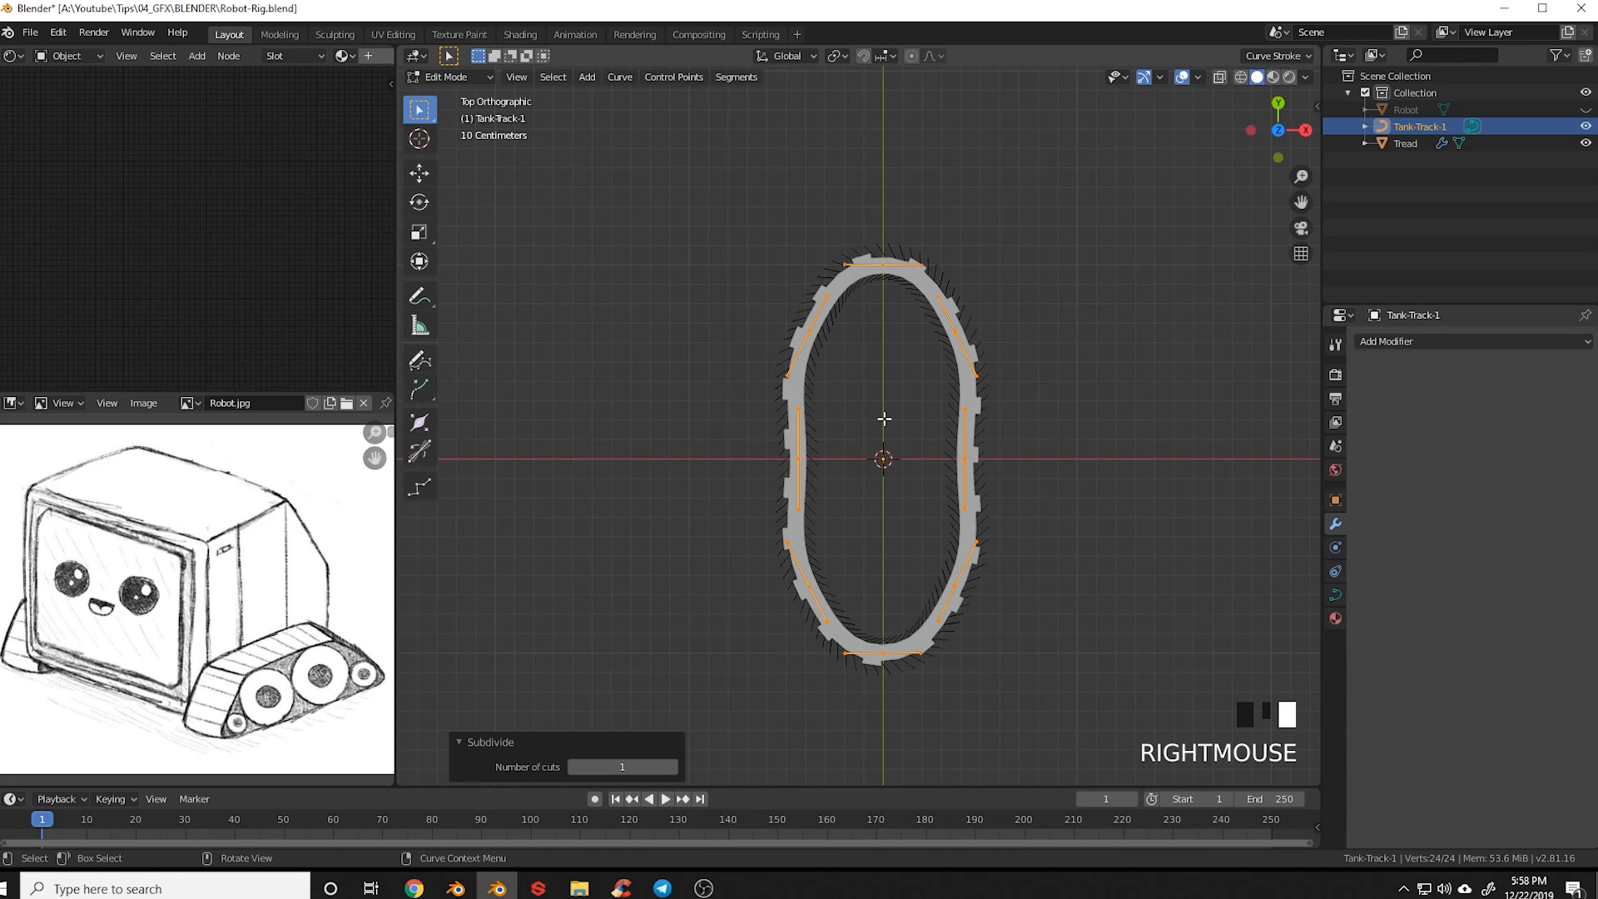
key("ctrl+z")
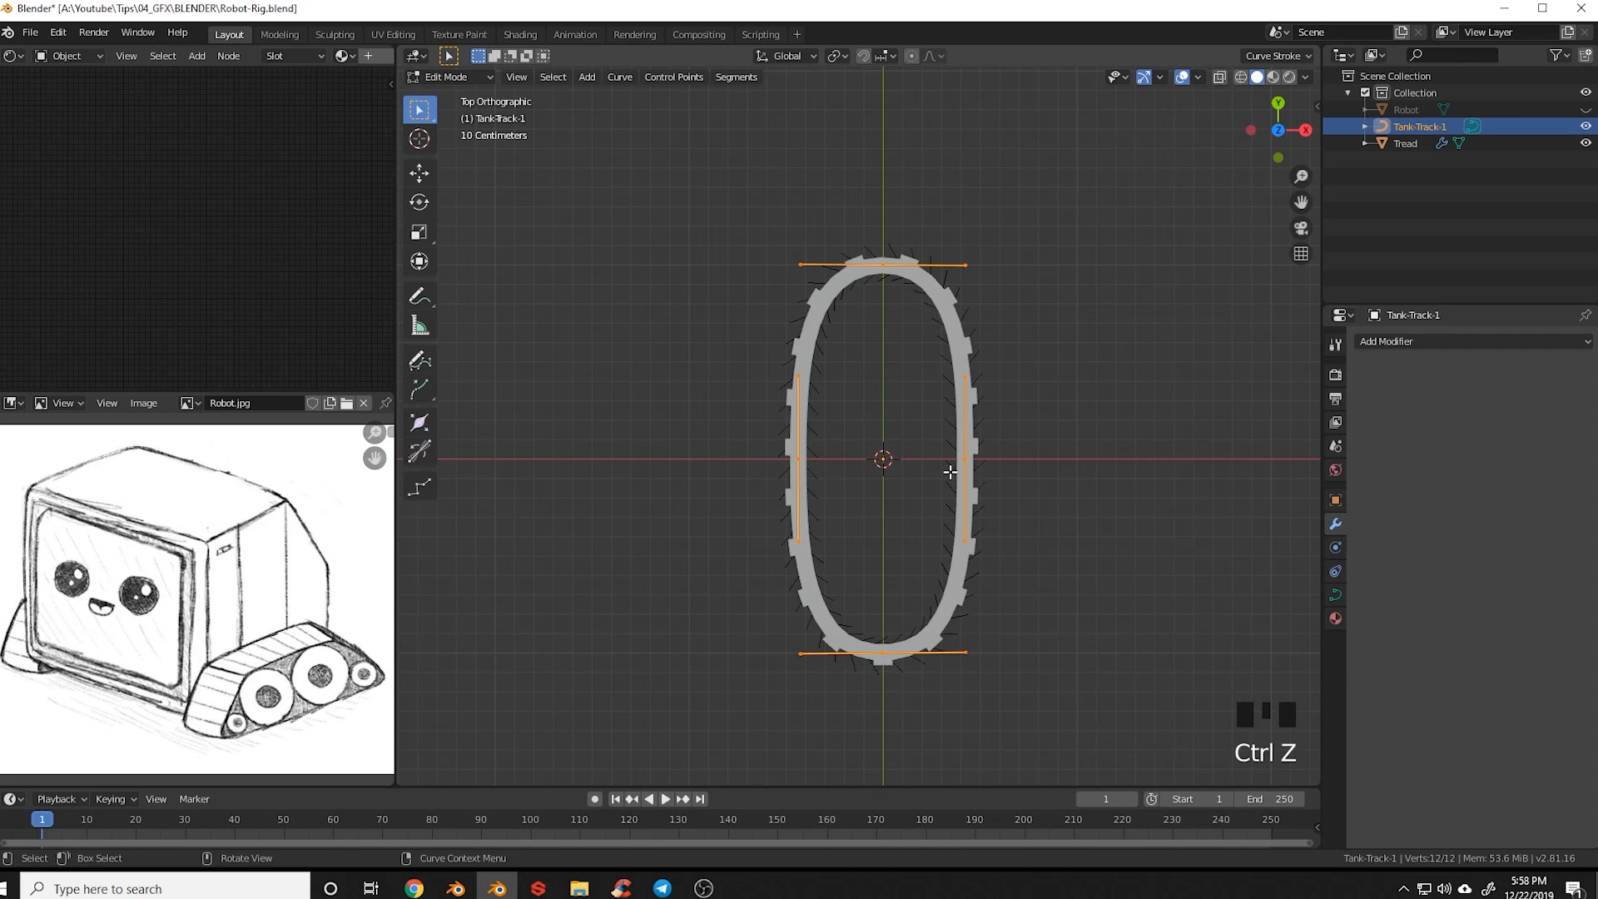
Leave the curve's Edit Mode, select the Tread and reset its Array count to 1
key("Tab")
left_click(857, 471)
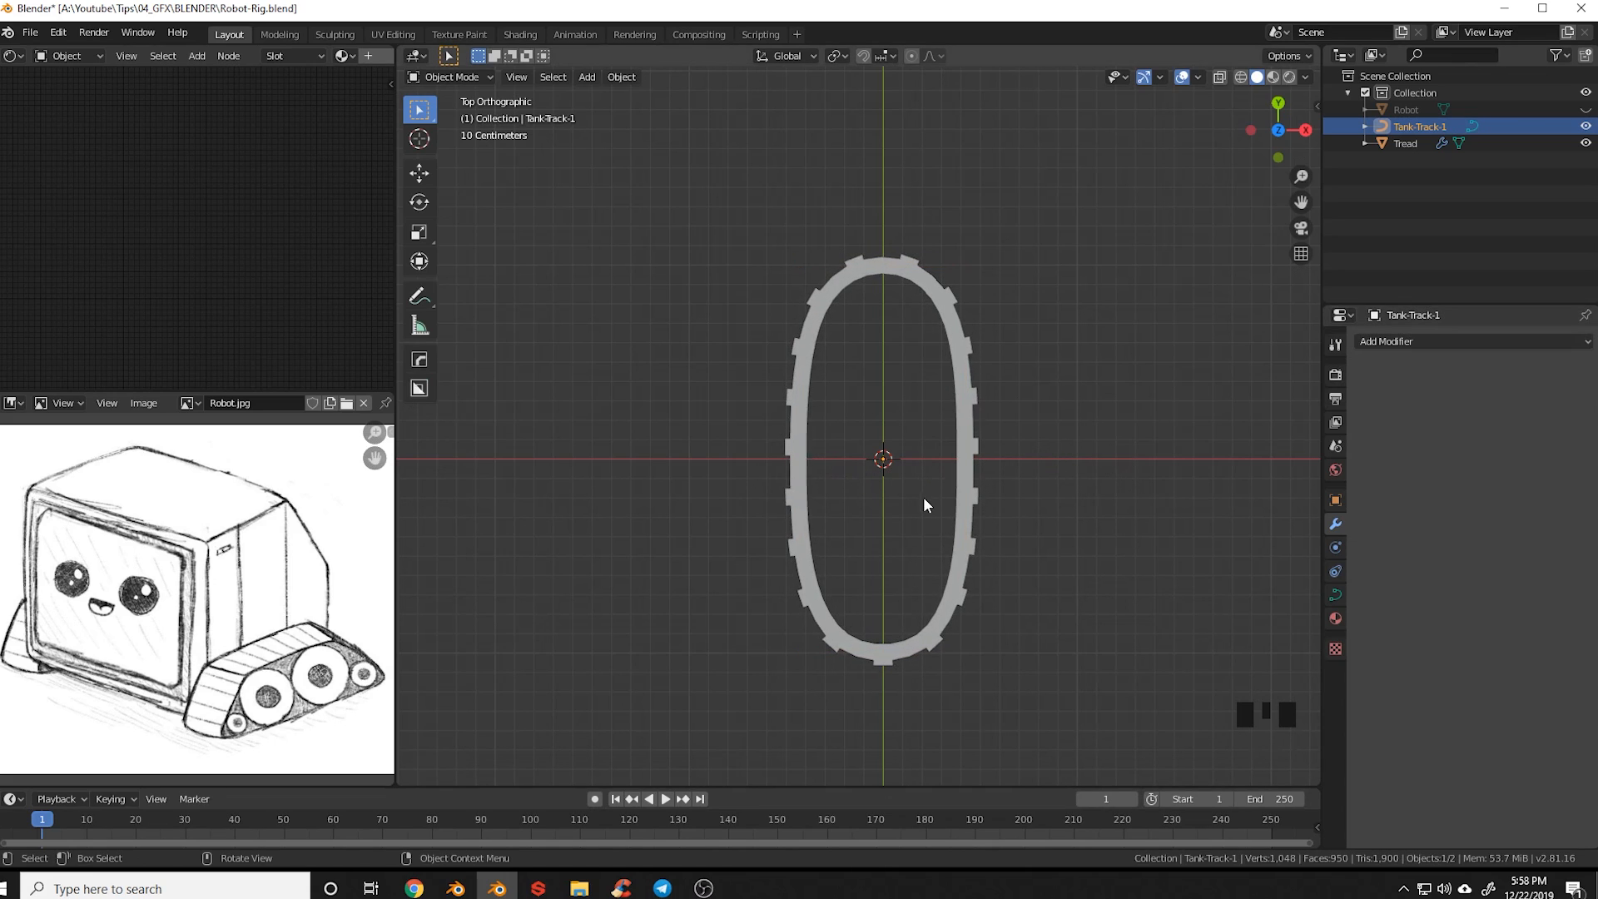
left_click(956, 452)
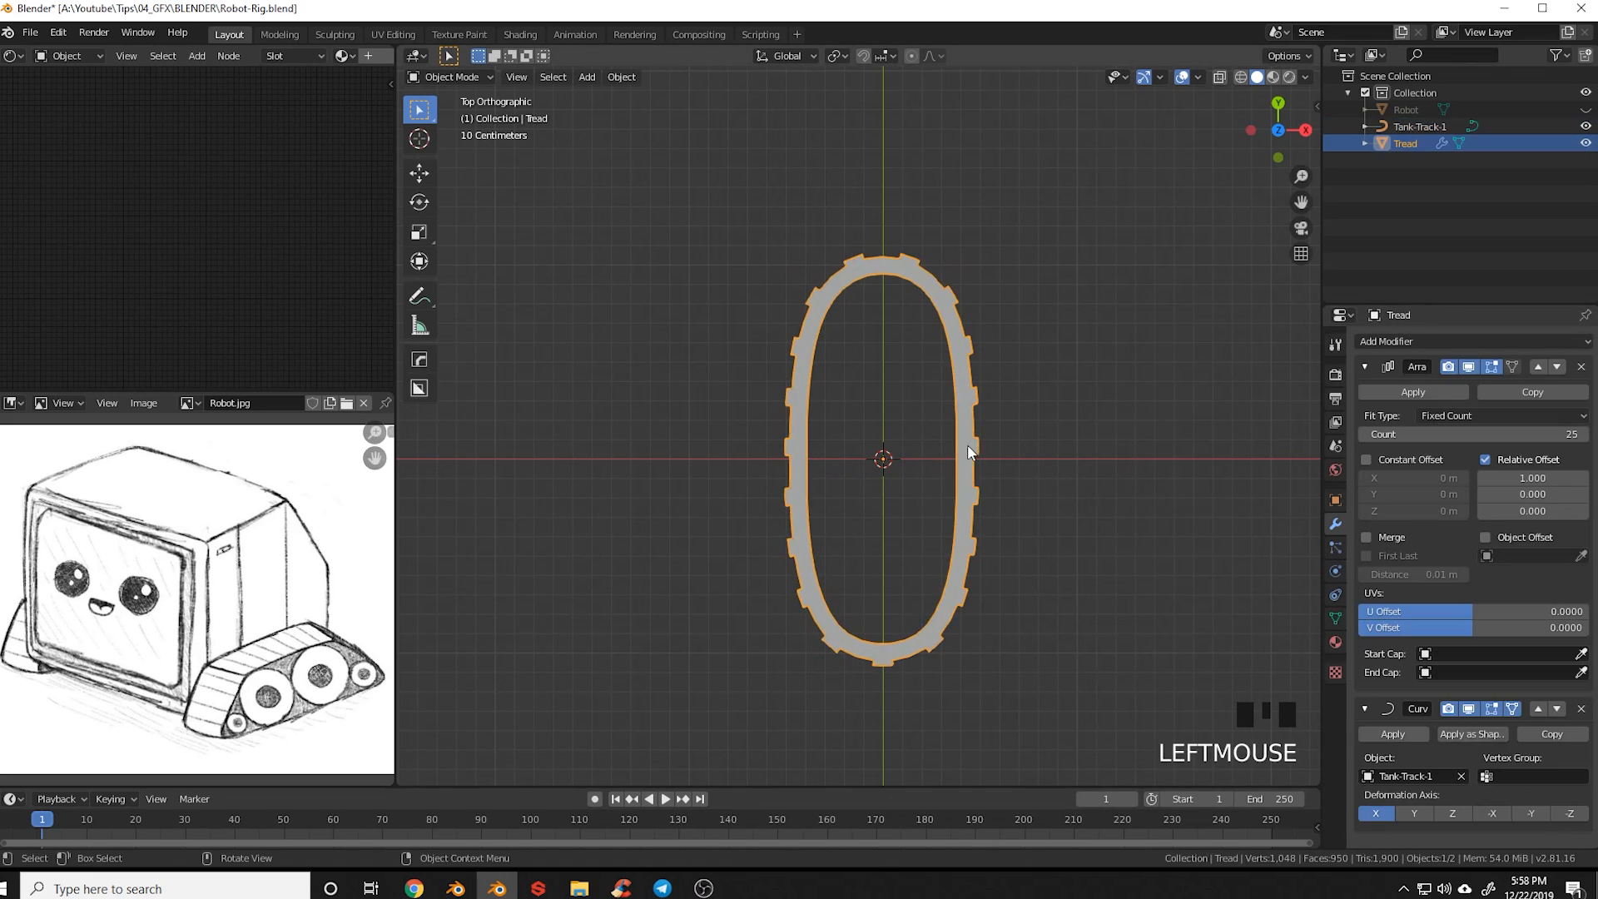
double_click(1544, 434)
type("1")
key("Return")
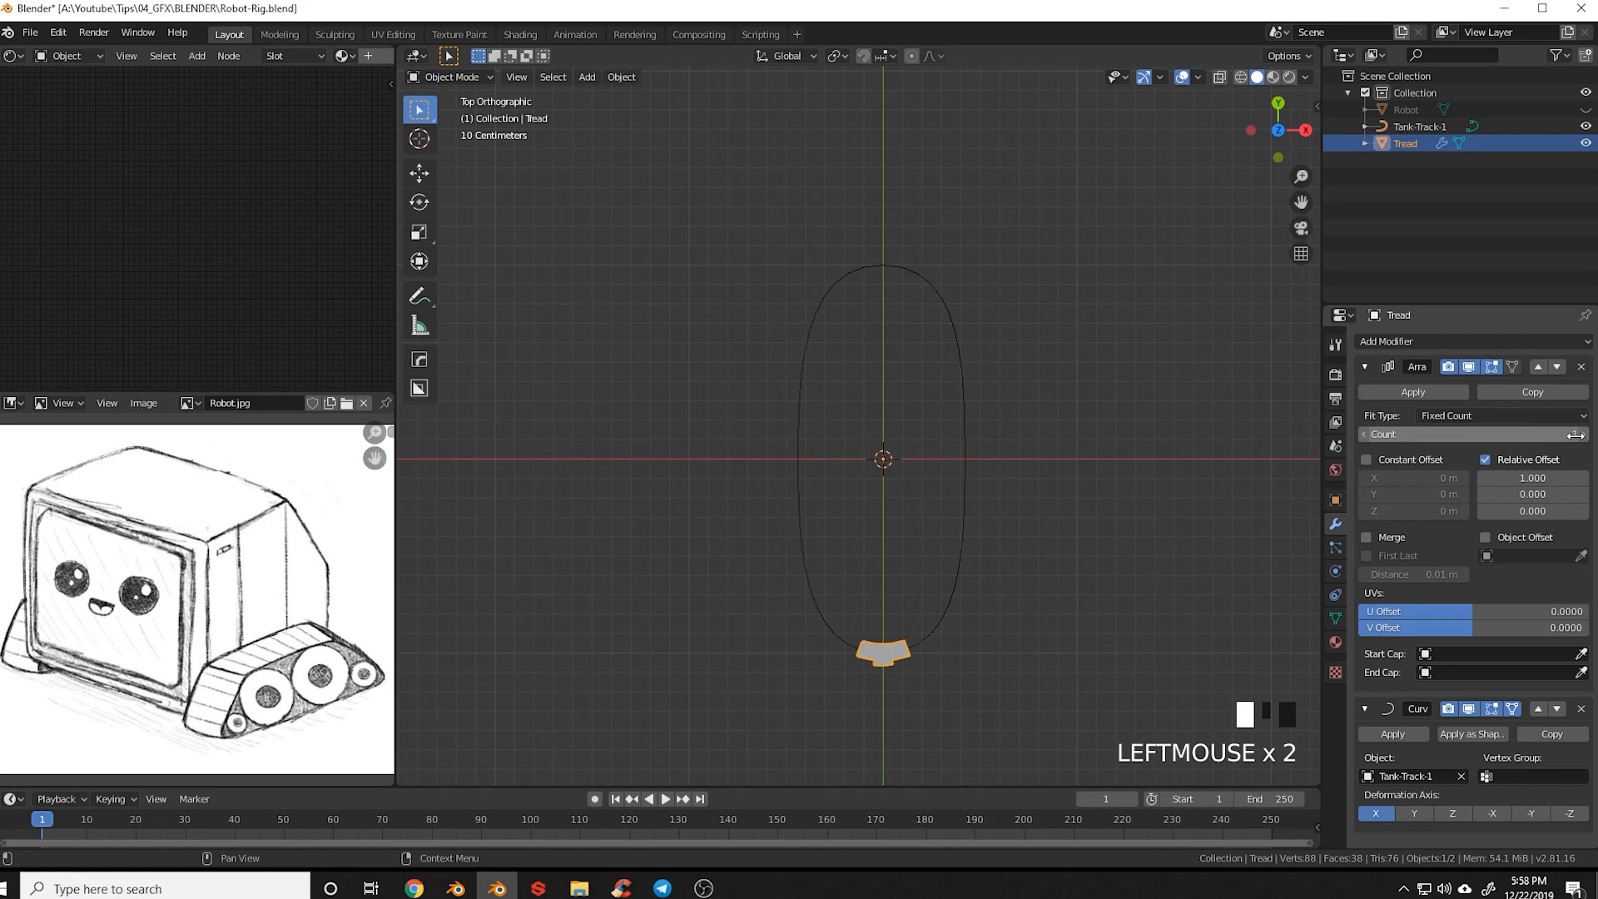
Raise the Tread's Array count to 19 so the treads close the oval loop exactly once
left_click(1583, 435)
left_click(1583, 435)
left_click(1584, 434)
left_click(1583, 435)
left_click(1584, 435)
left_click(1583, 434)
left_click(1583, 435)
left_click(1584, 435)
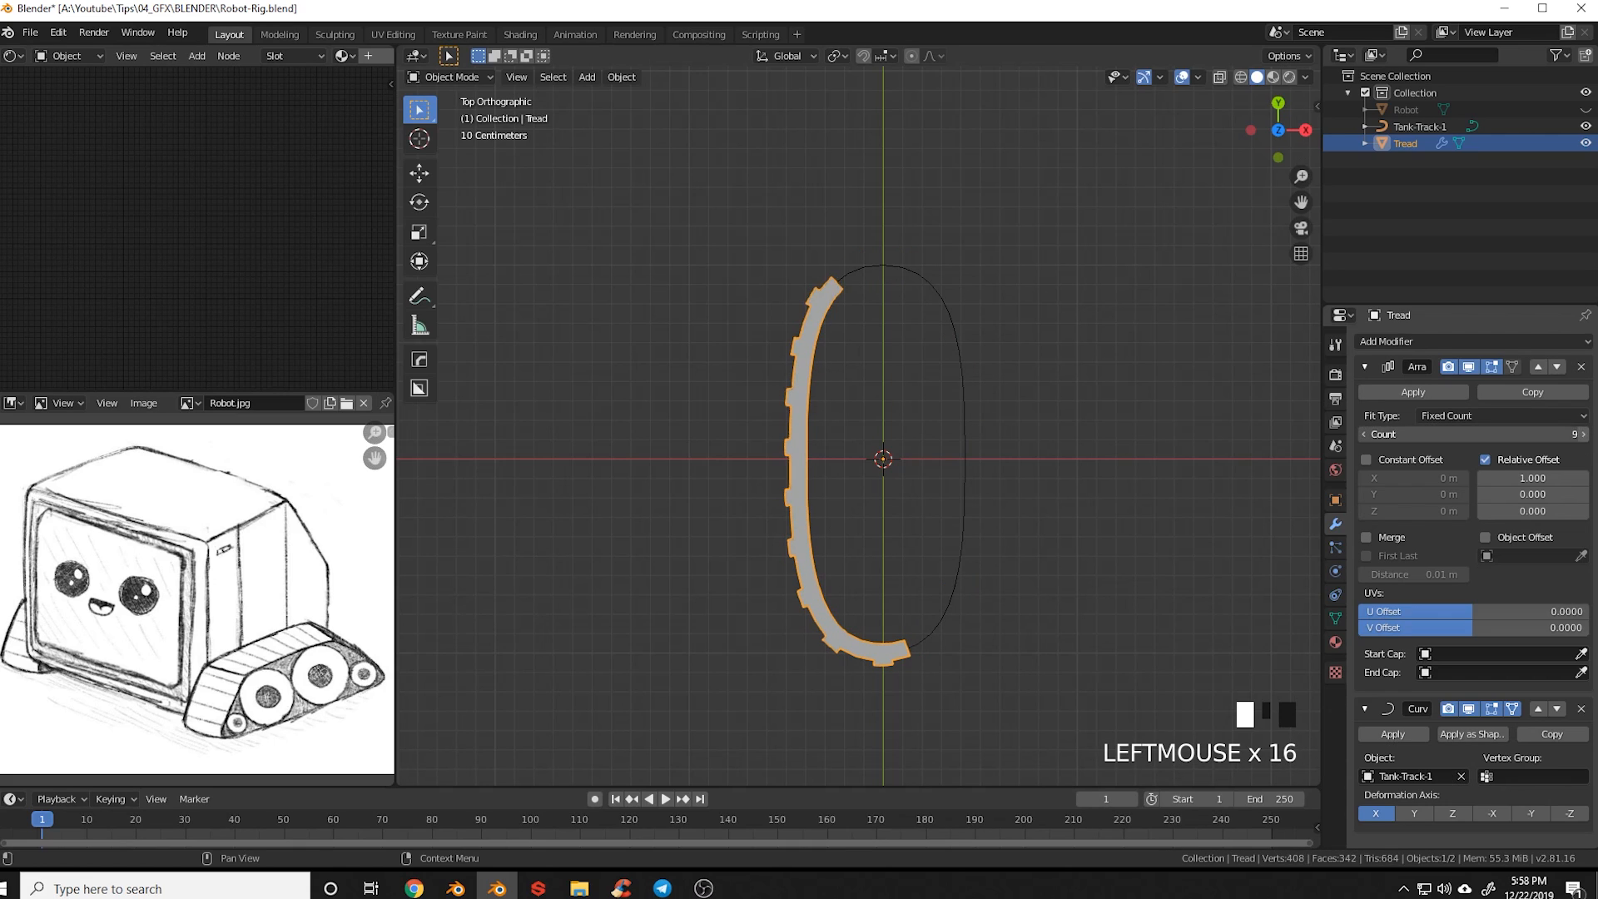
left_click(1583, 435)
left_click(1583, 435)
left_click(1583, 435)
left_click(1583, 434)
left_click(1584, 434)
left_click(1585, 434)
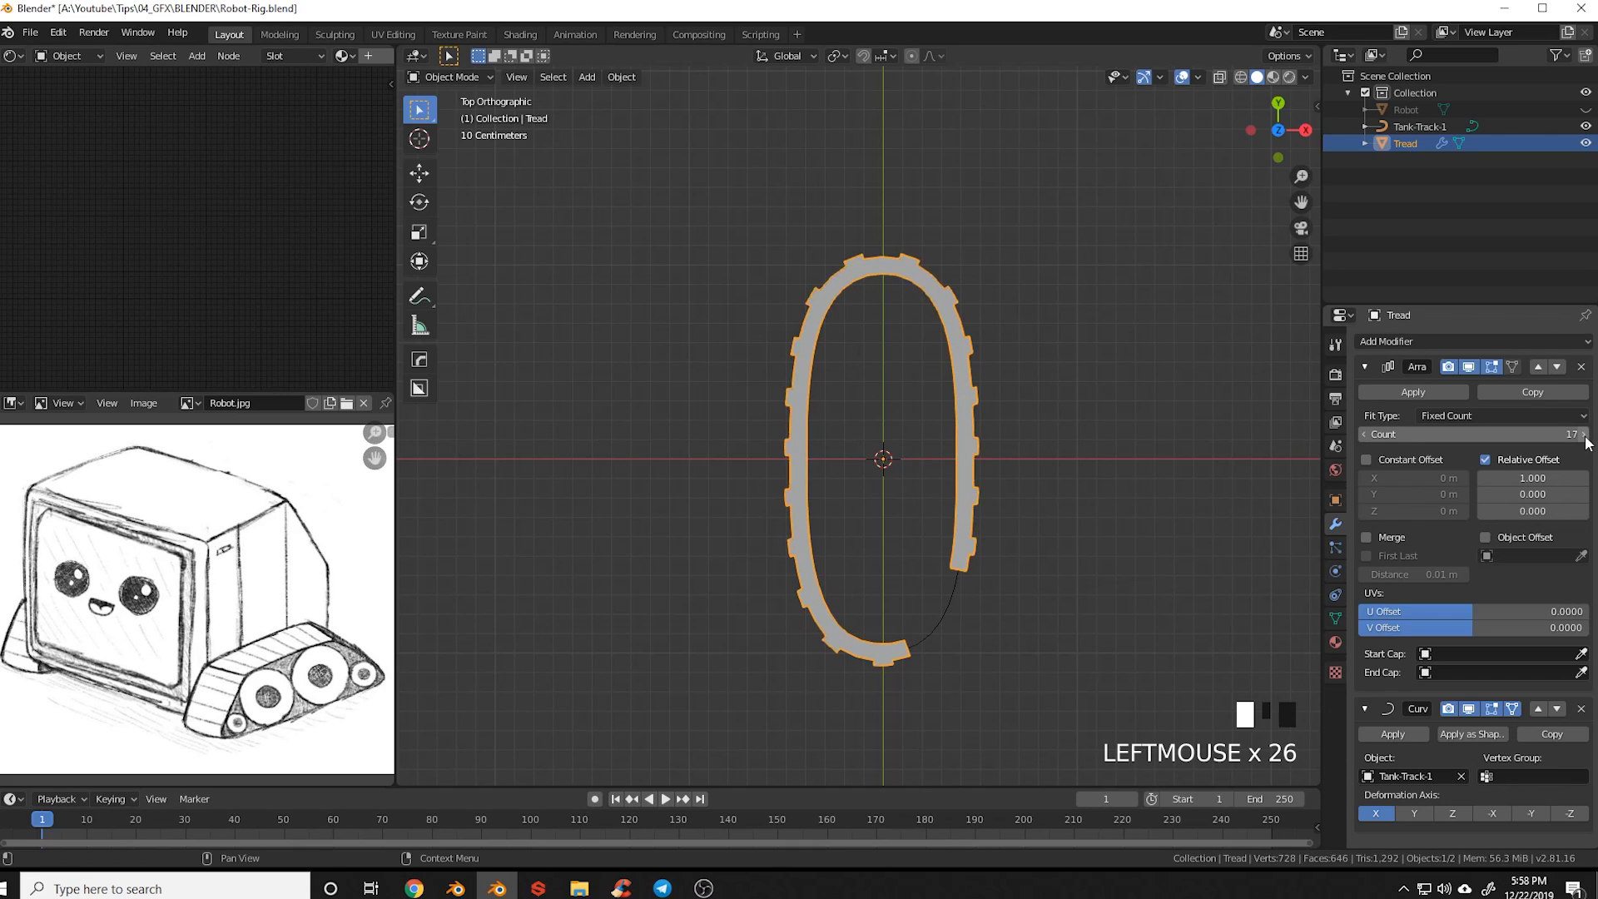
left_click(1584, 435)
left_click(1584, 434)
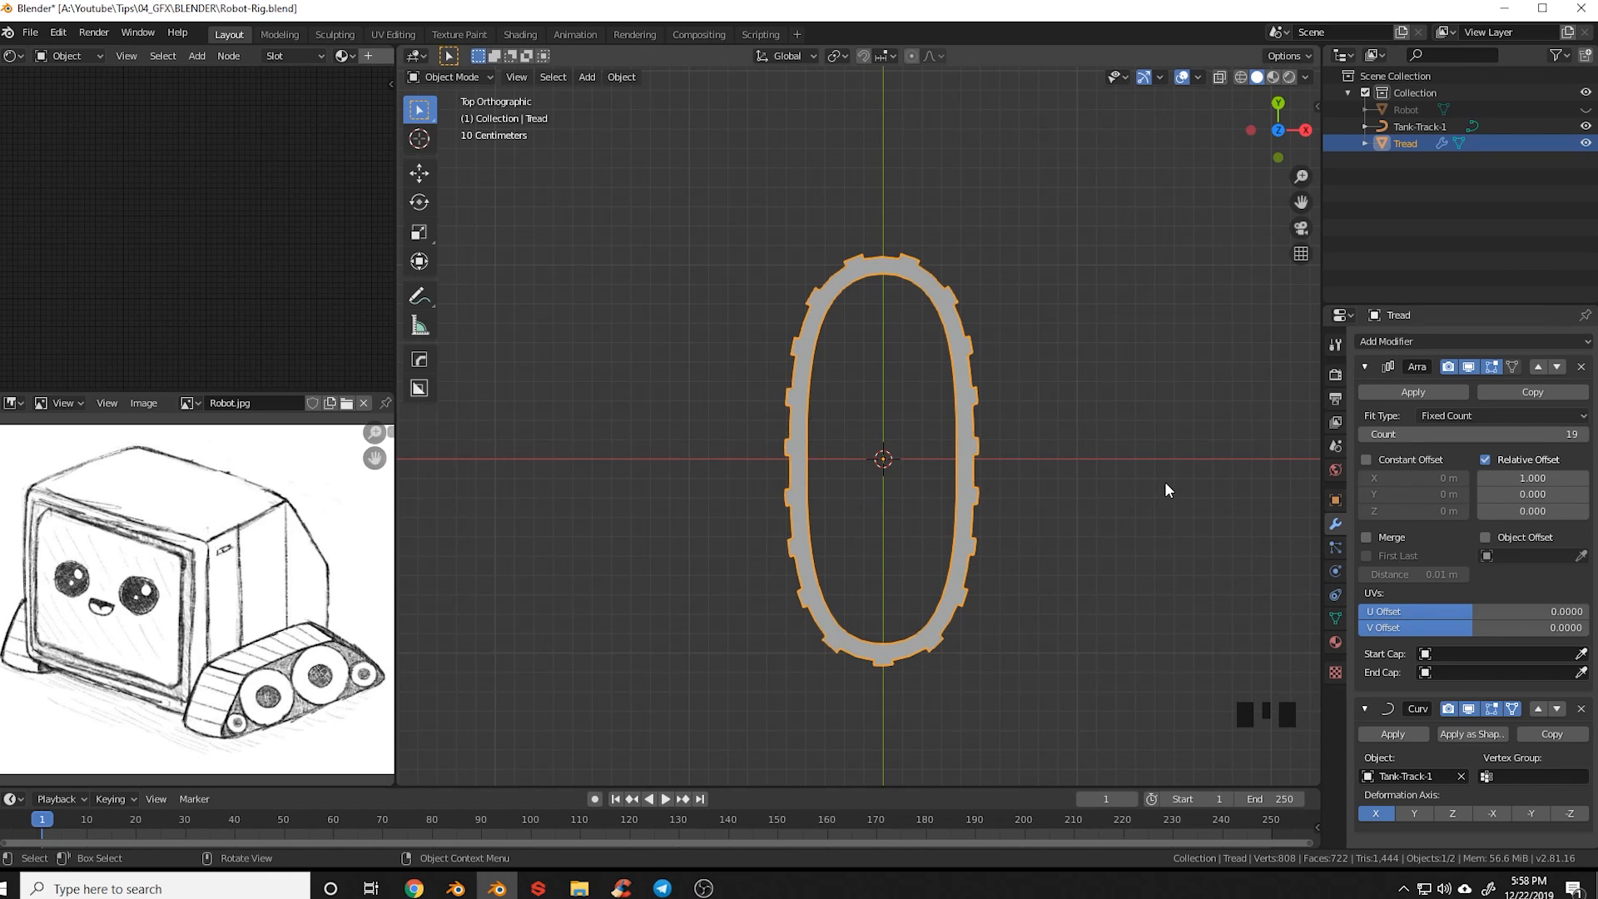
Save the file and apply the Tread's Array modifier, keeping the Curve modifier live
key("ctrl+s")
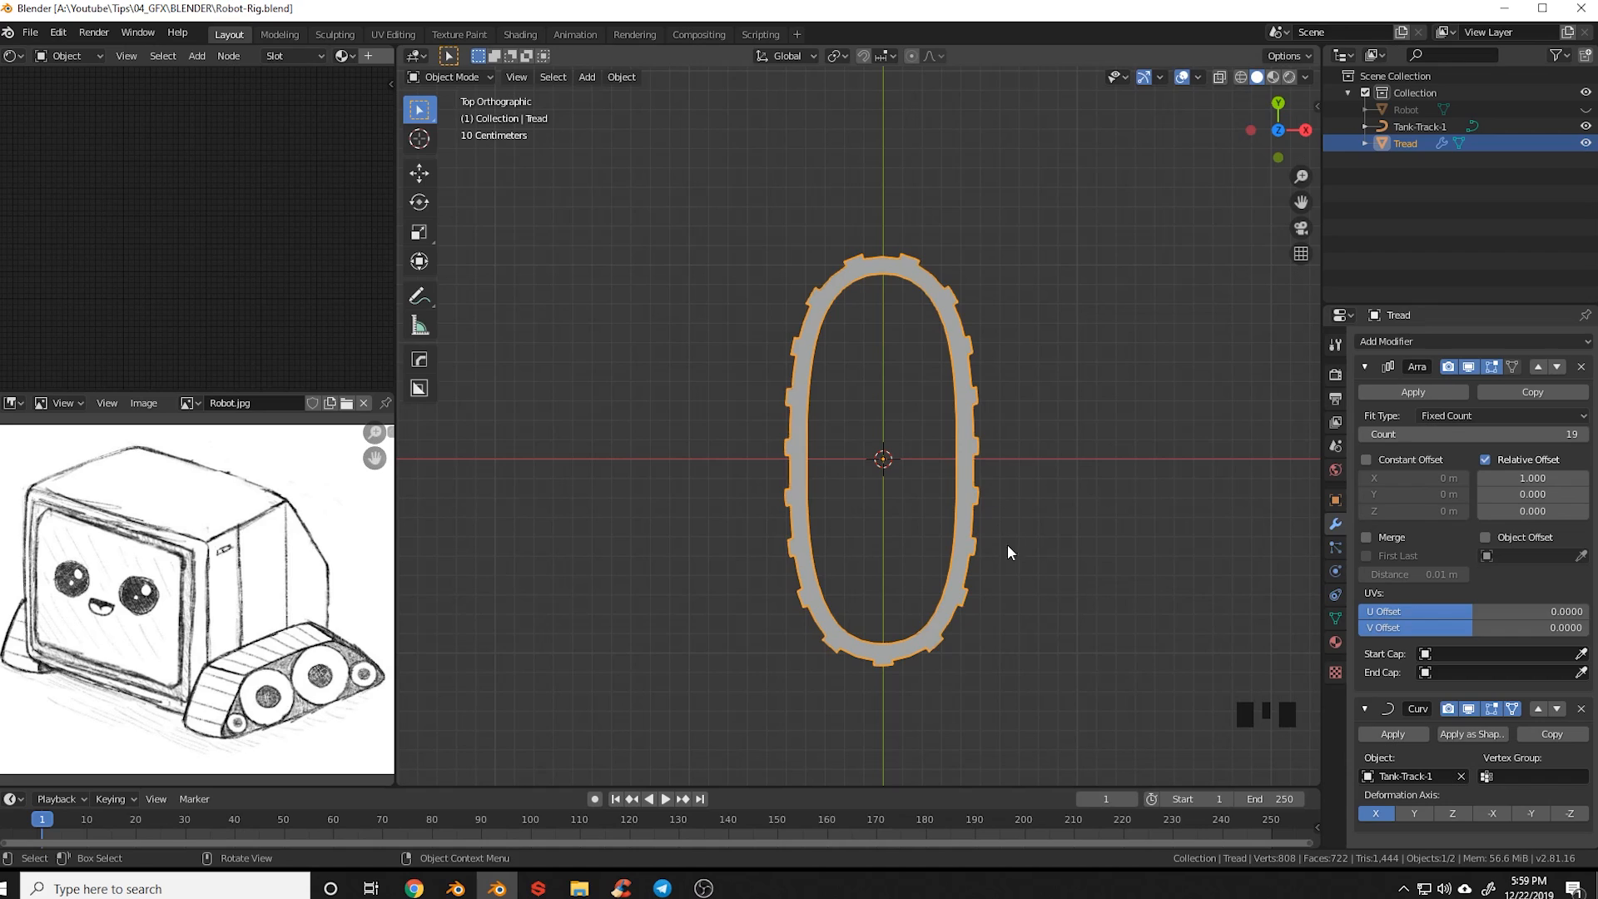
left_click(1364, 708)
left_click(1366, 366)
left_click(1366, 366)
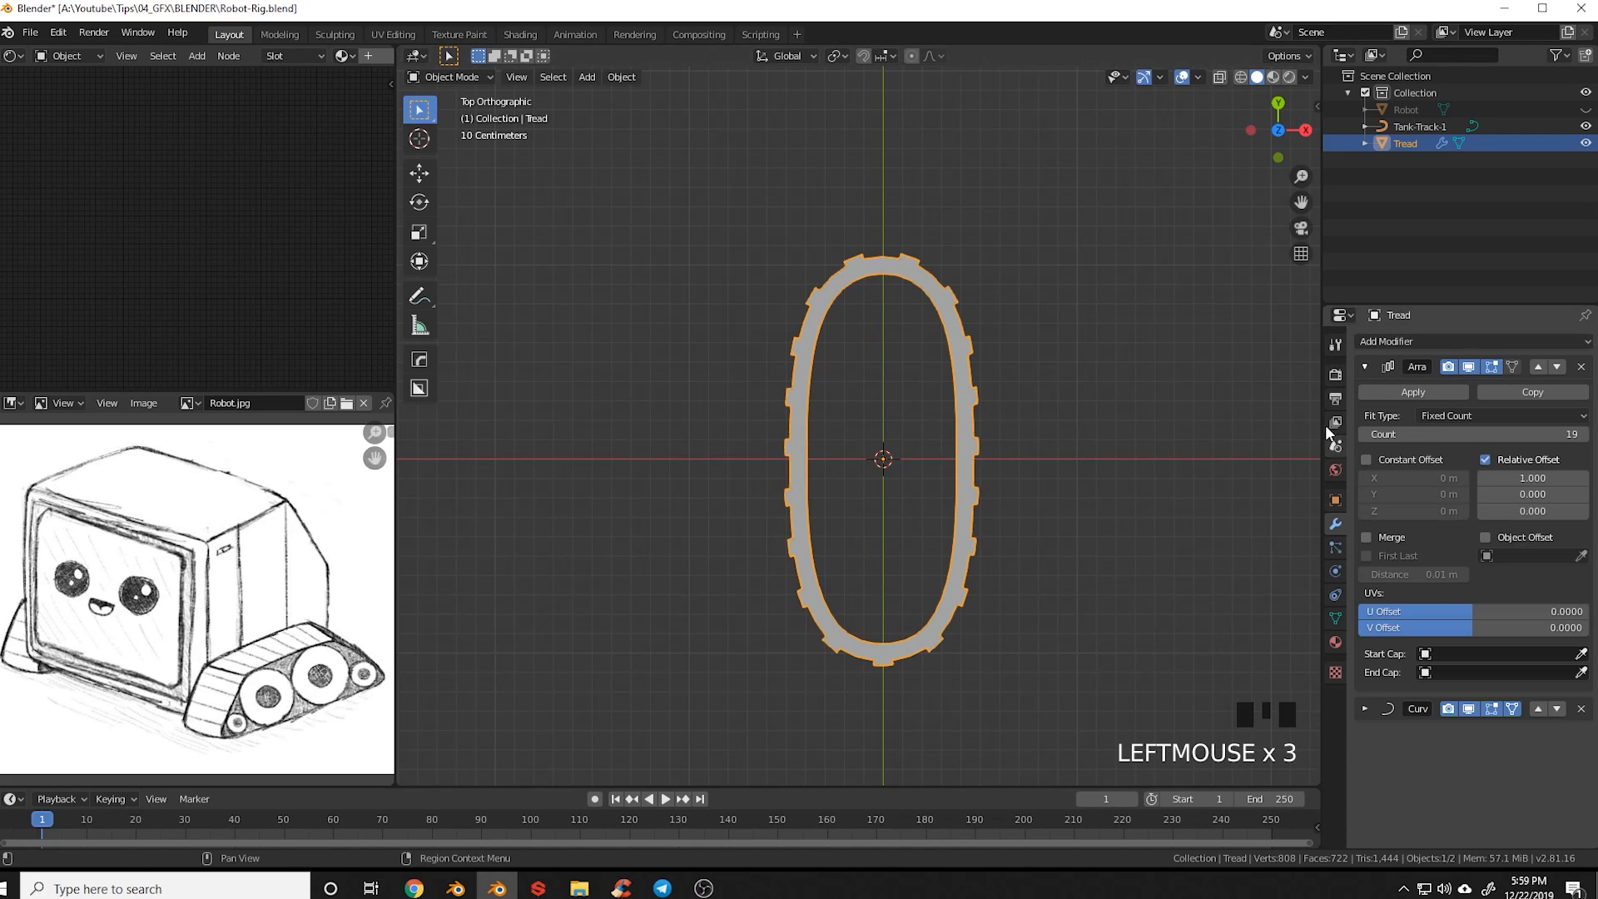
left_click(1407, 388)
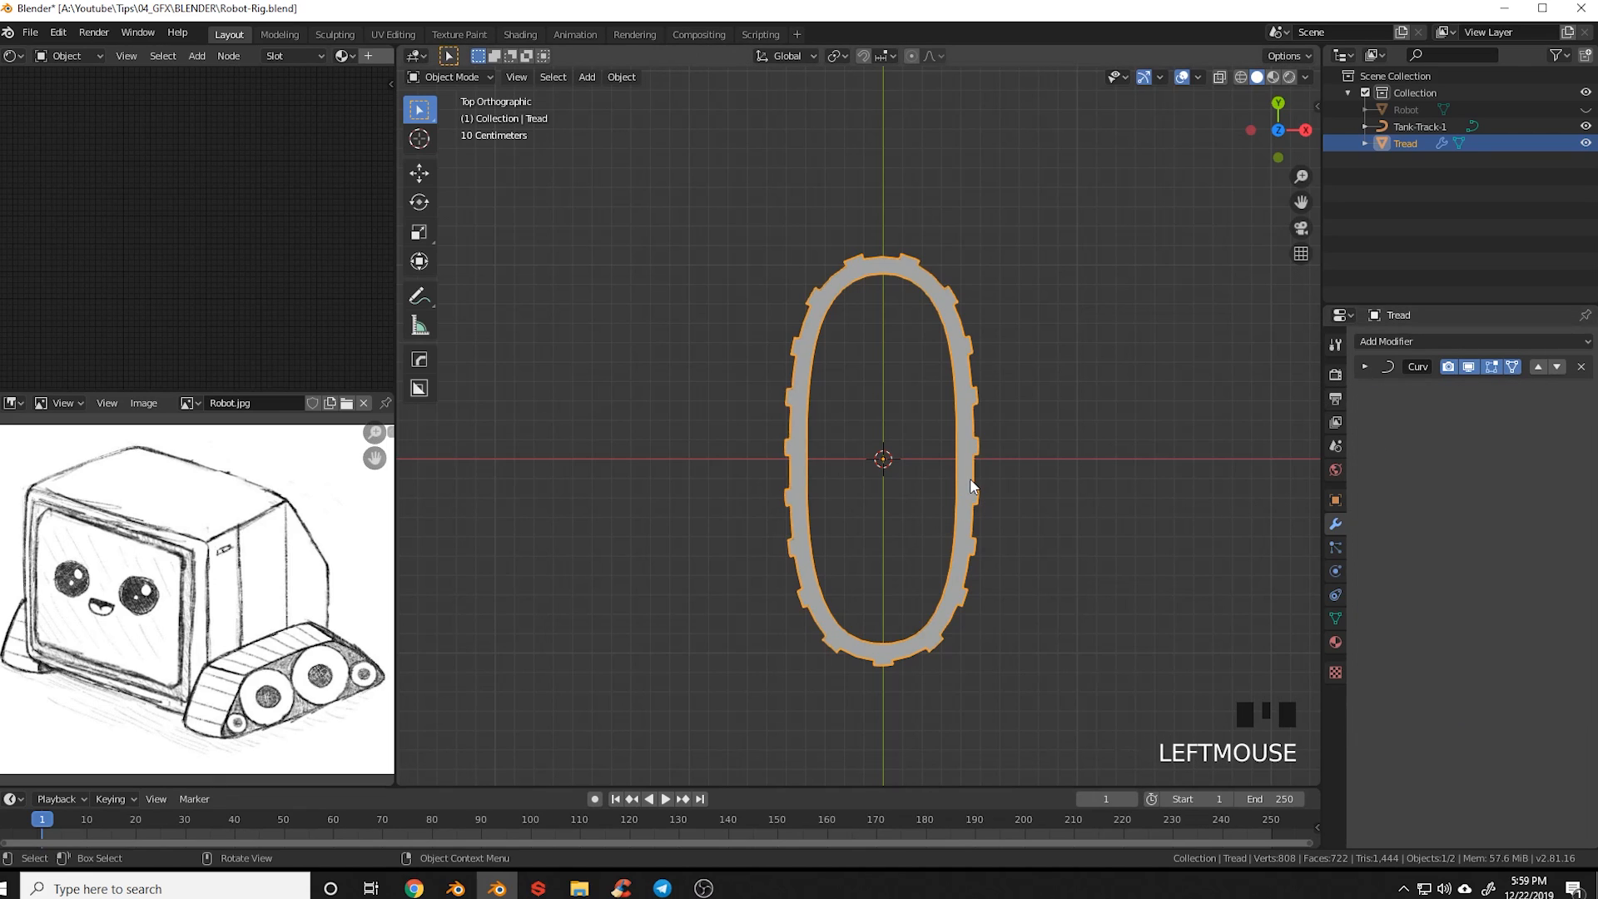
Show the scene in wireframe and parent the Tread to the Tank-Track-1 curve as Object (Keep Transform)
middle_click_drag(970, 481, 978, 502, "shift")
key("z")
scroll(895, 508, "up", 2)
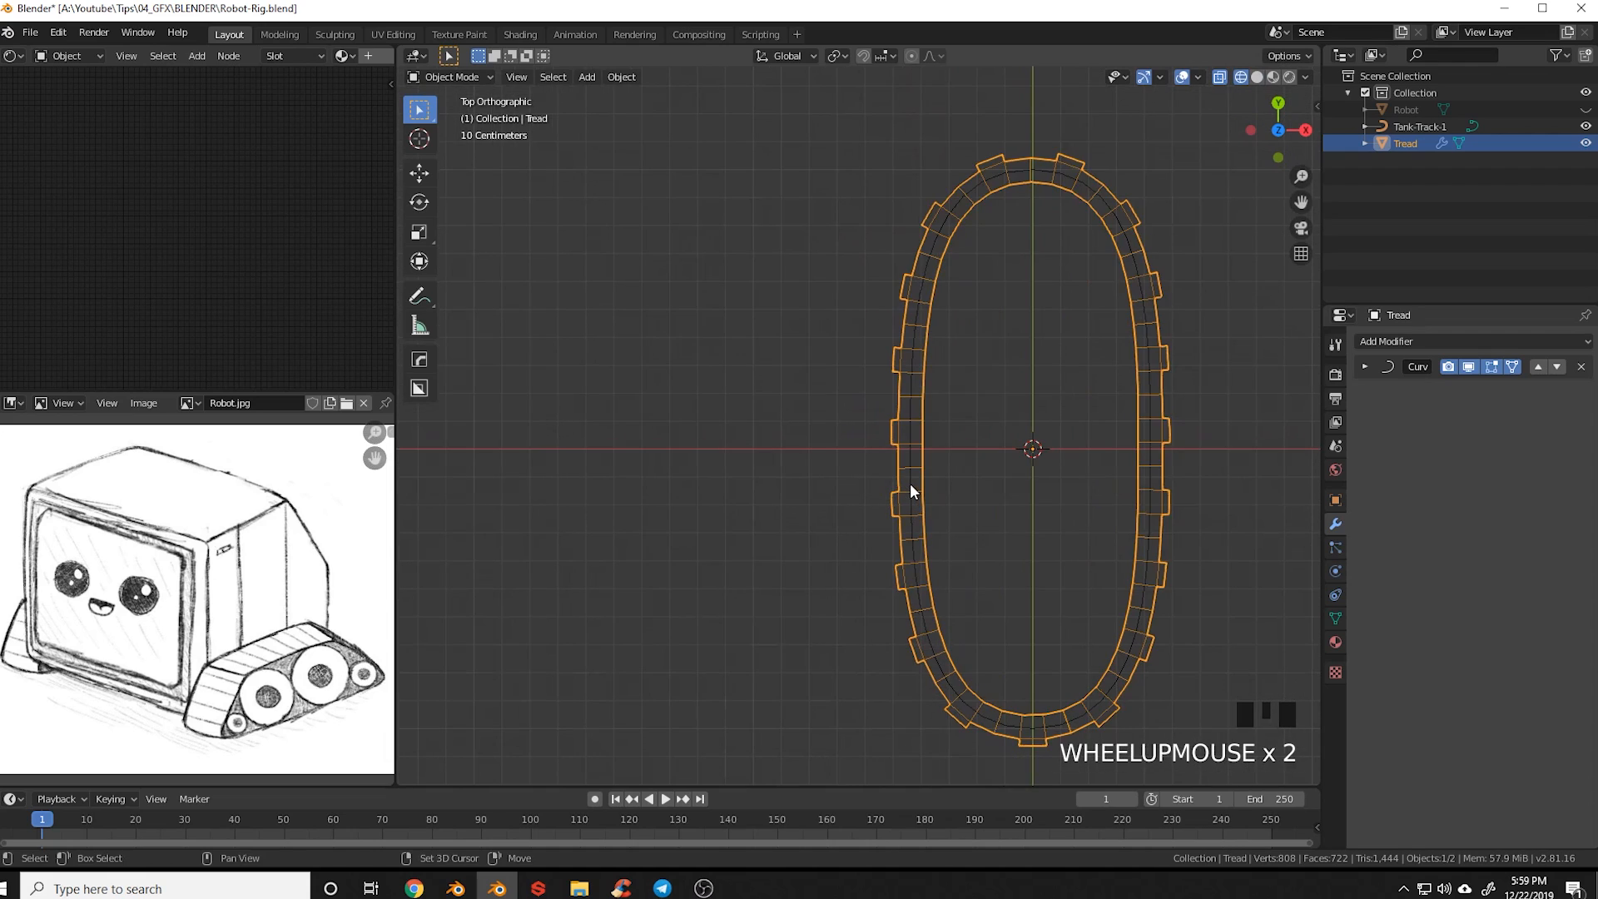
left_click(910, 483, "shift")
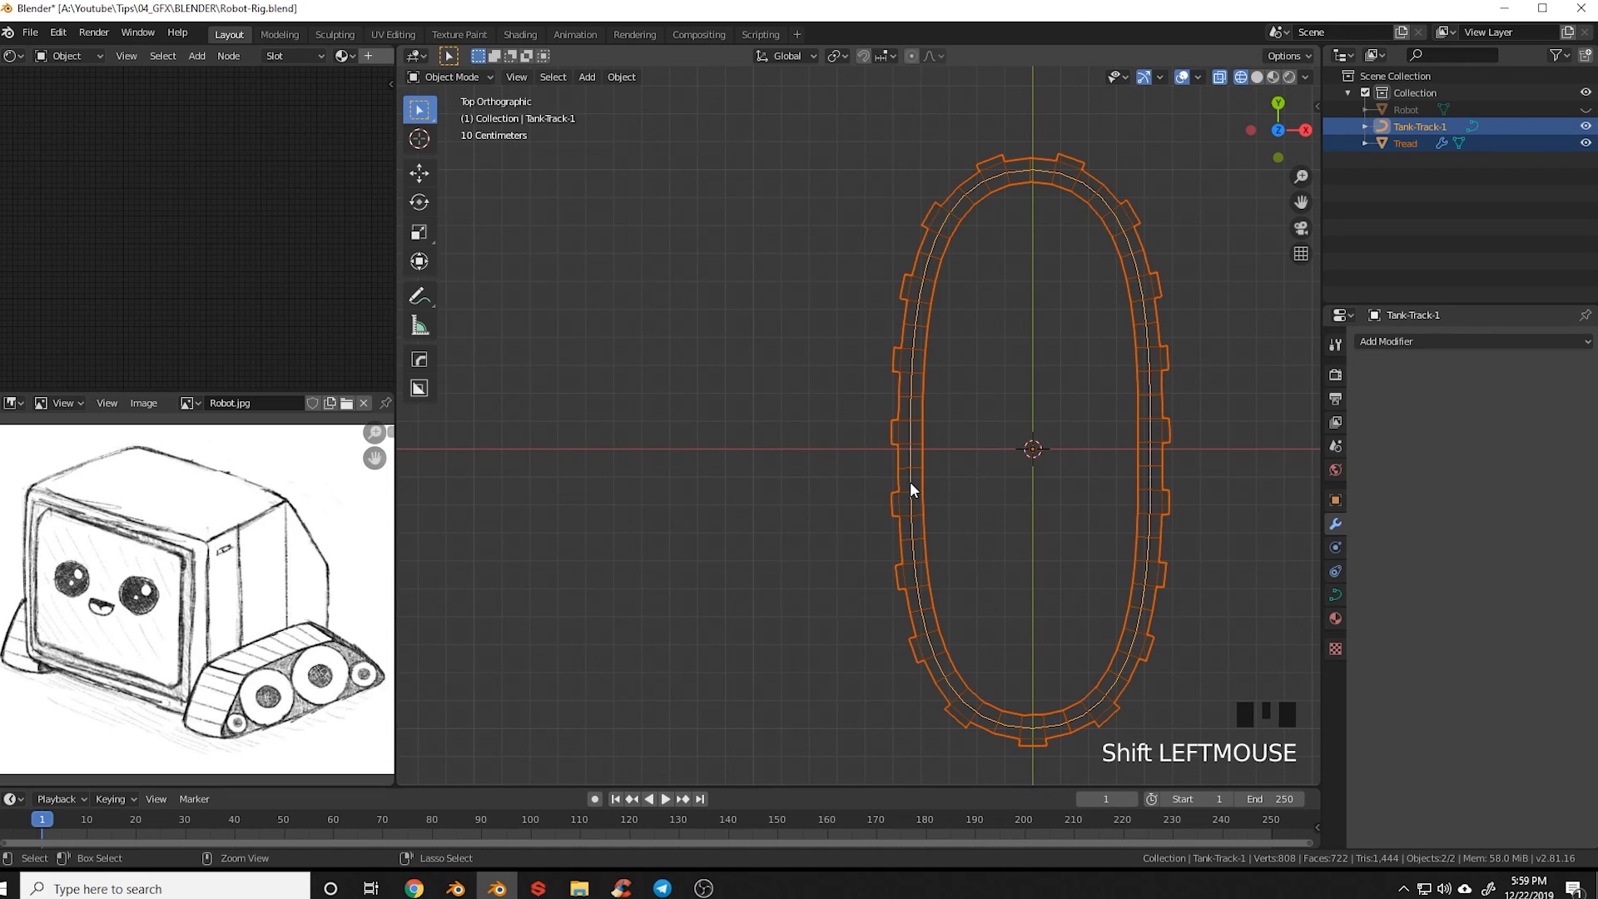
key("ctrl+p")
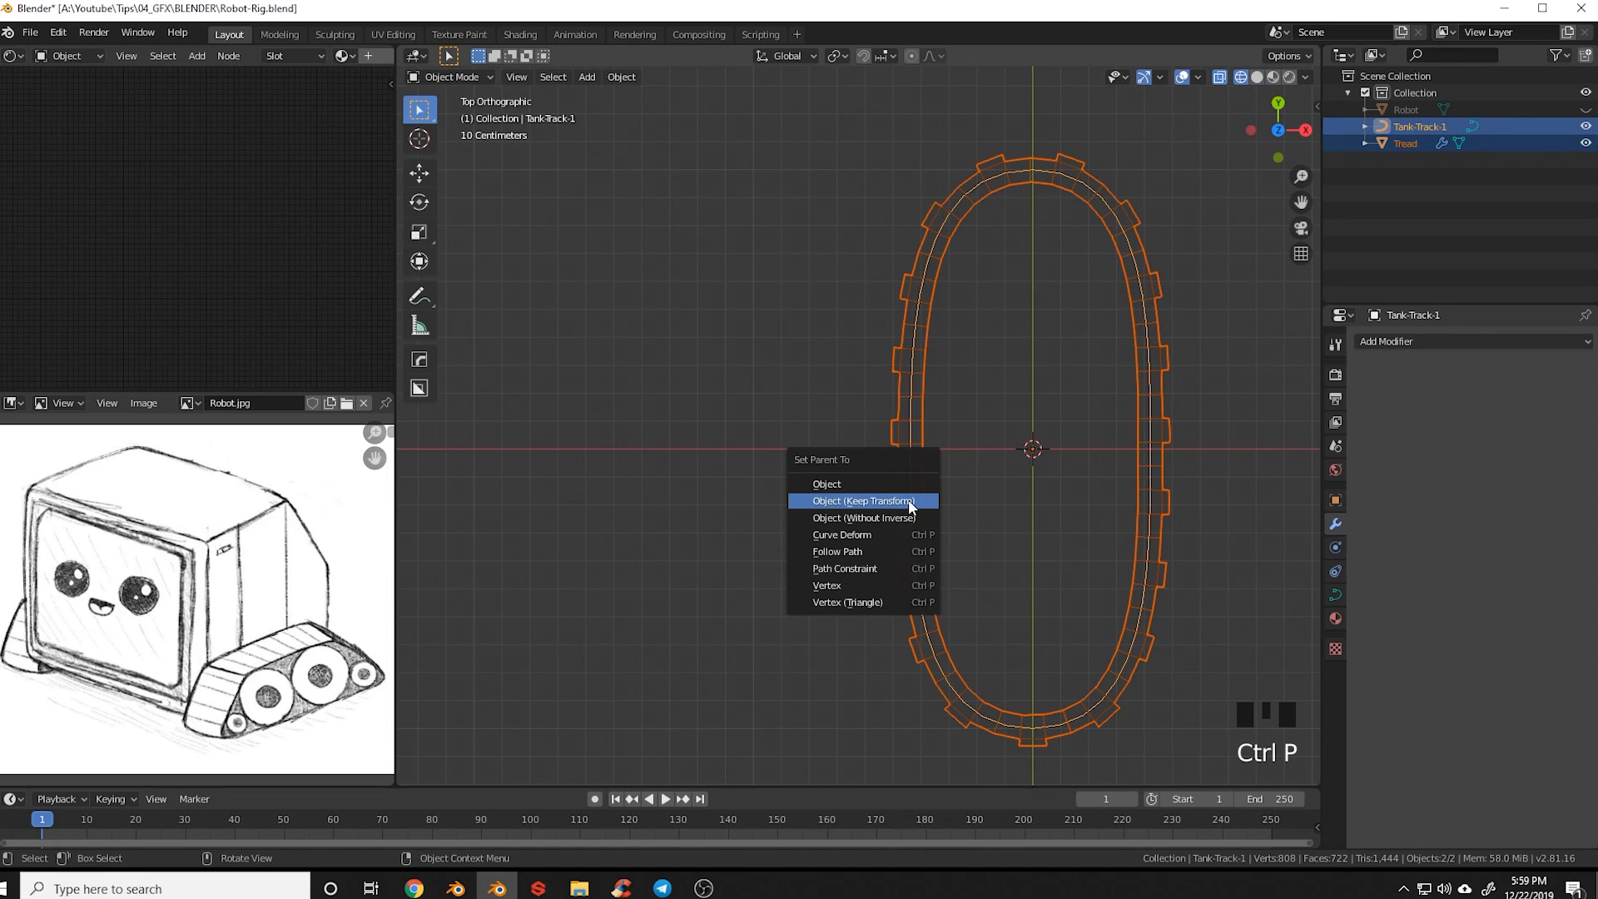
left_click(909, 502)
scroll(956, 506, "down", 2)
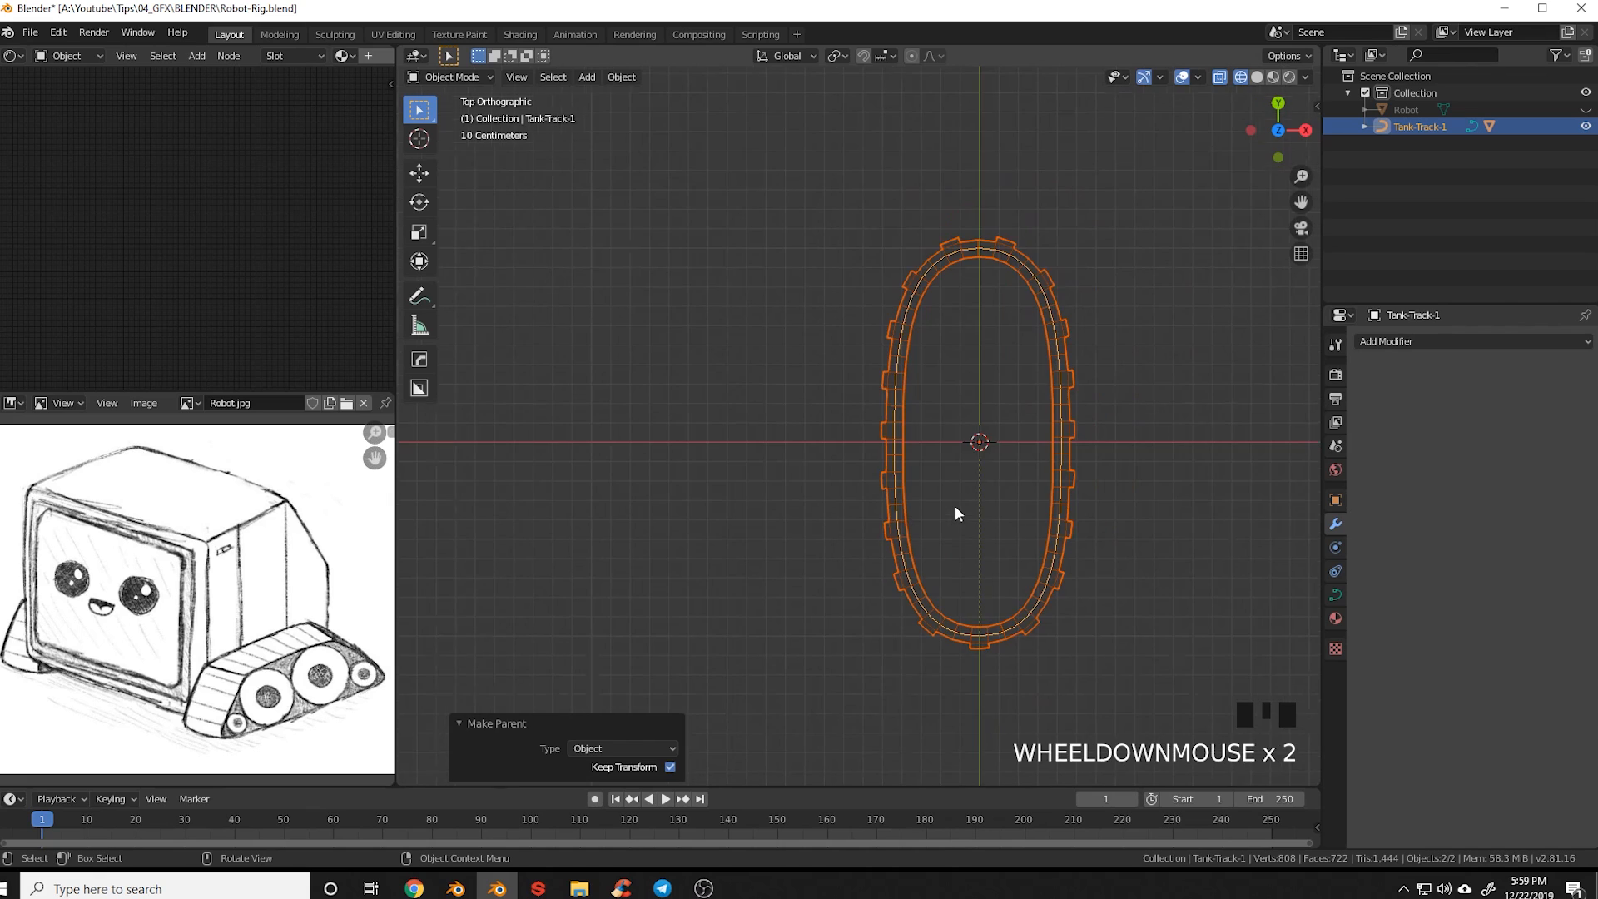
Select only the Tank-Track-1 curve and rotate it 90° around the global Y axis to stand the track upright
left_click(897, 520)
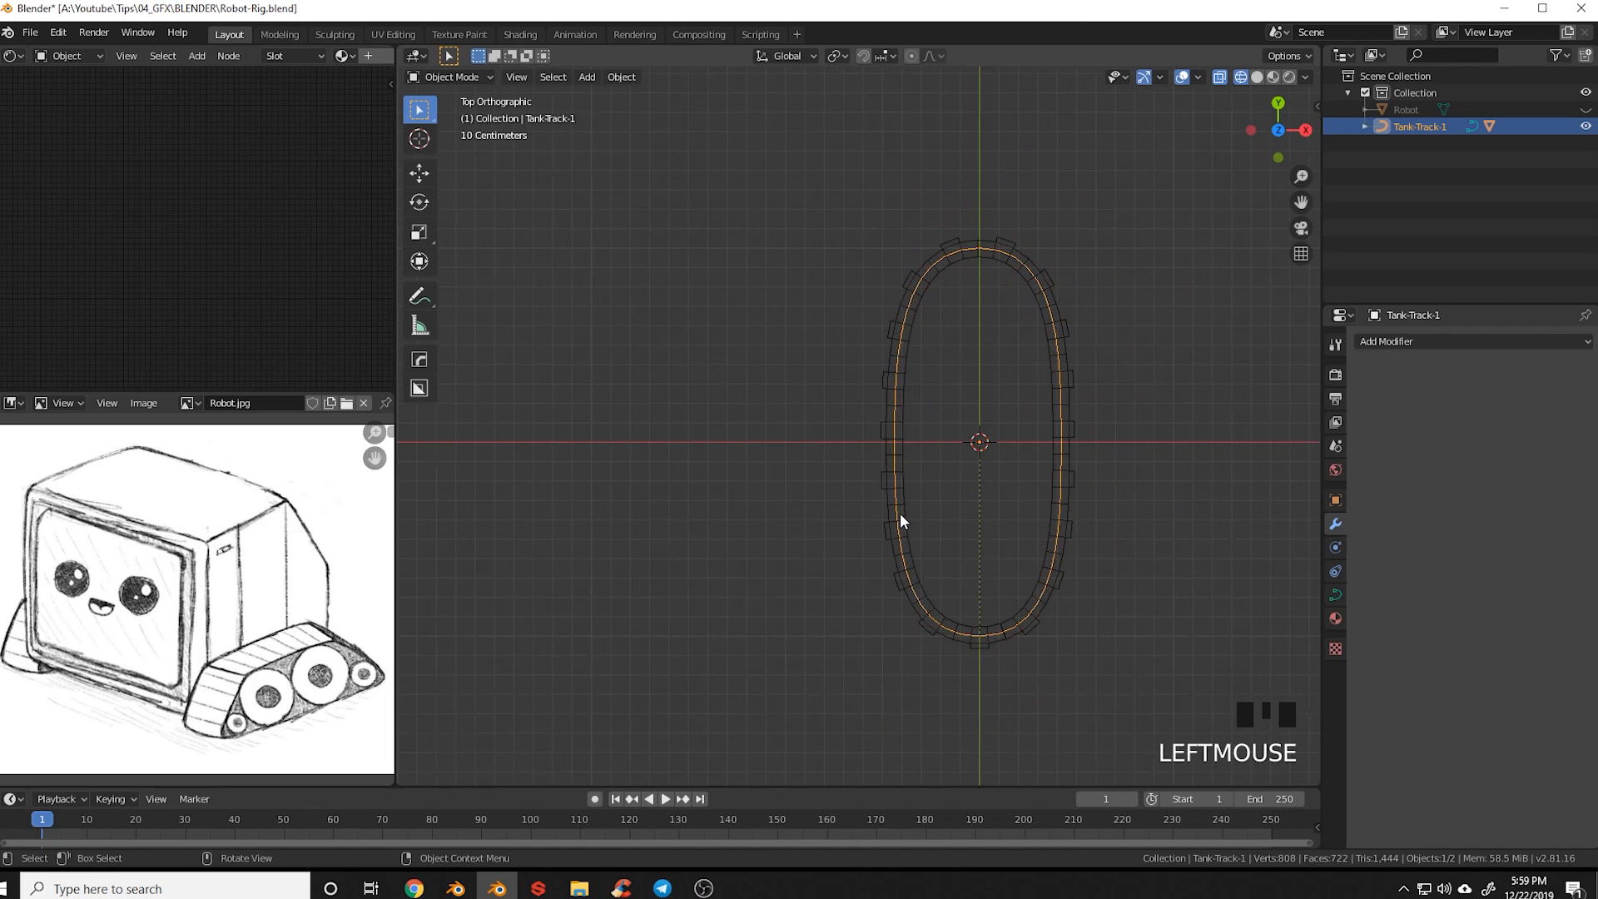
key("g")
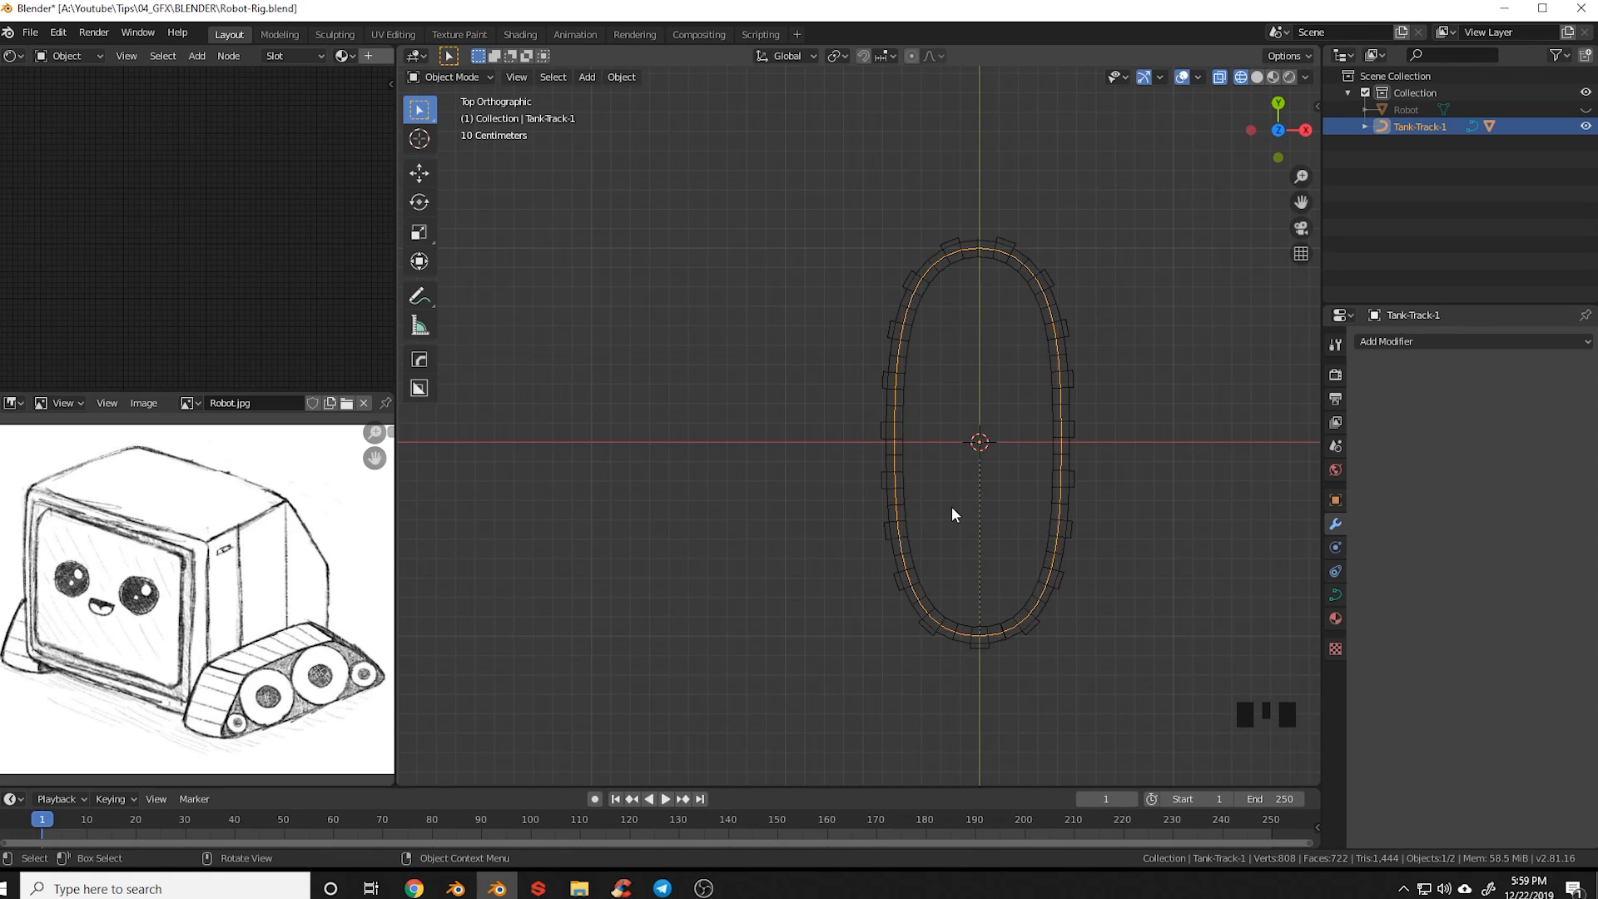
type("r90")
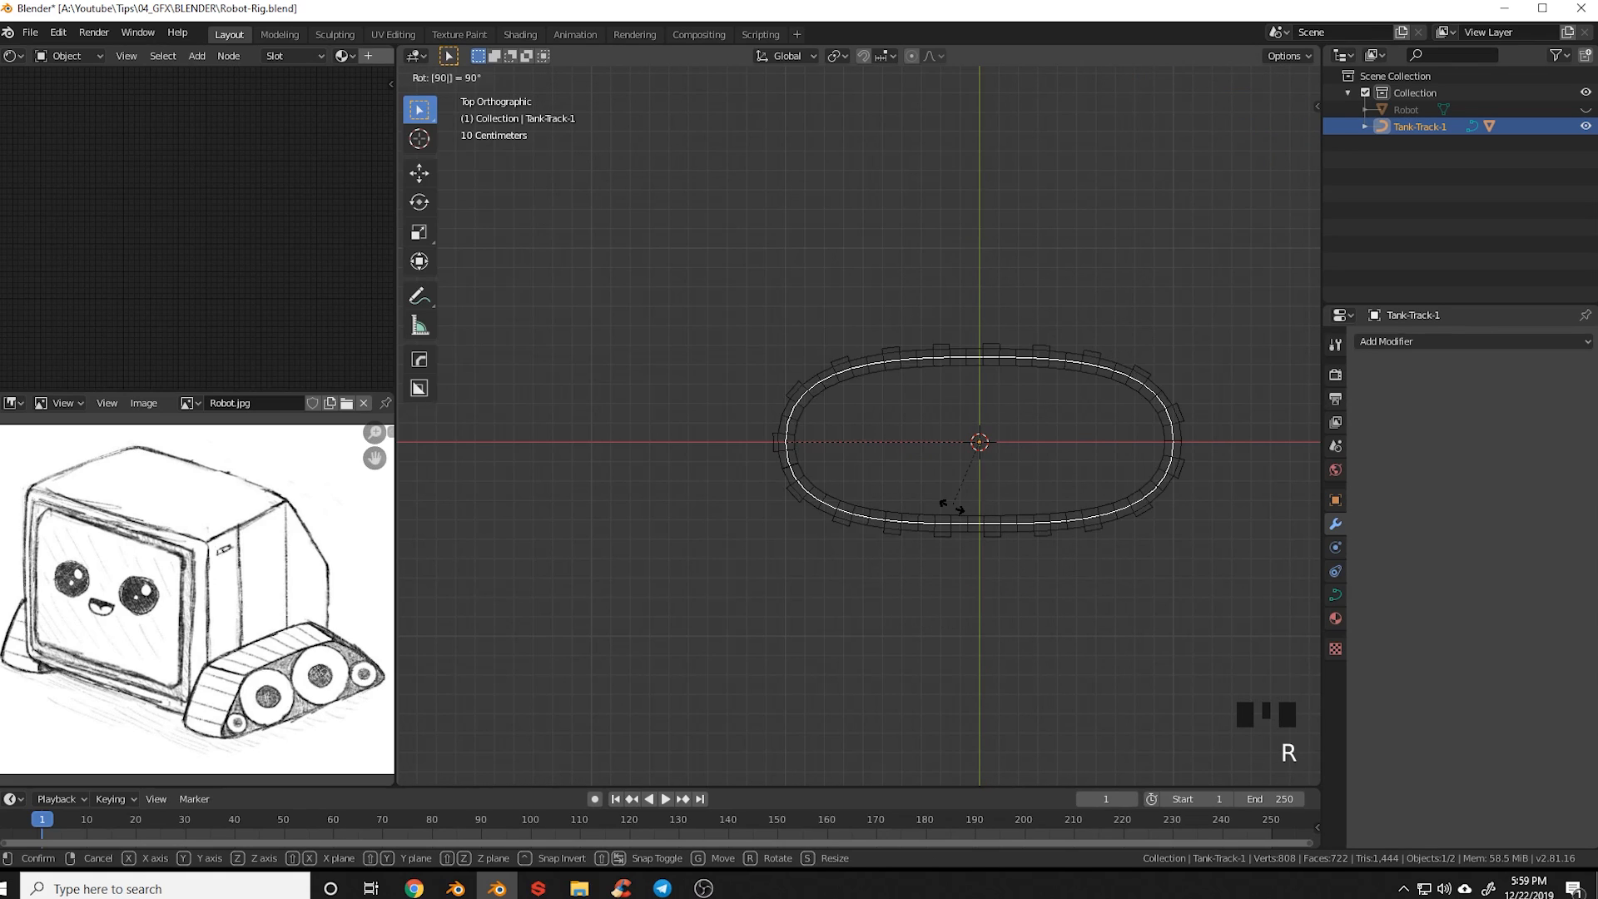
type("y")
key("Return")
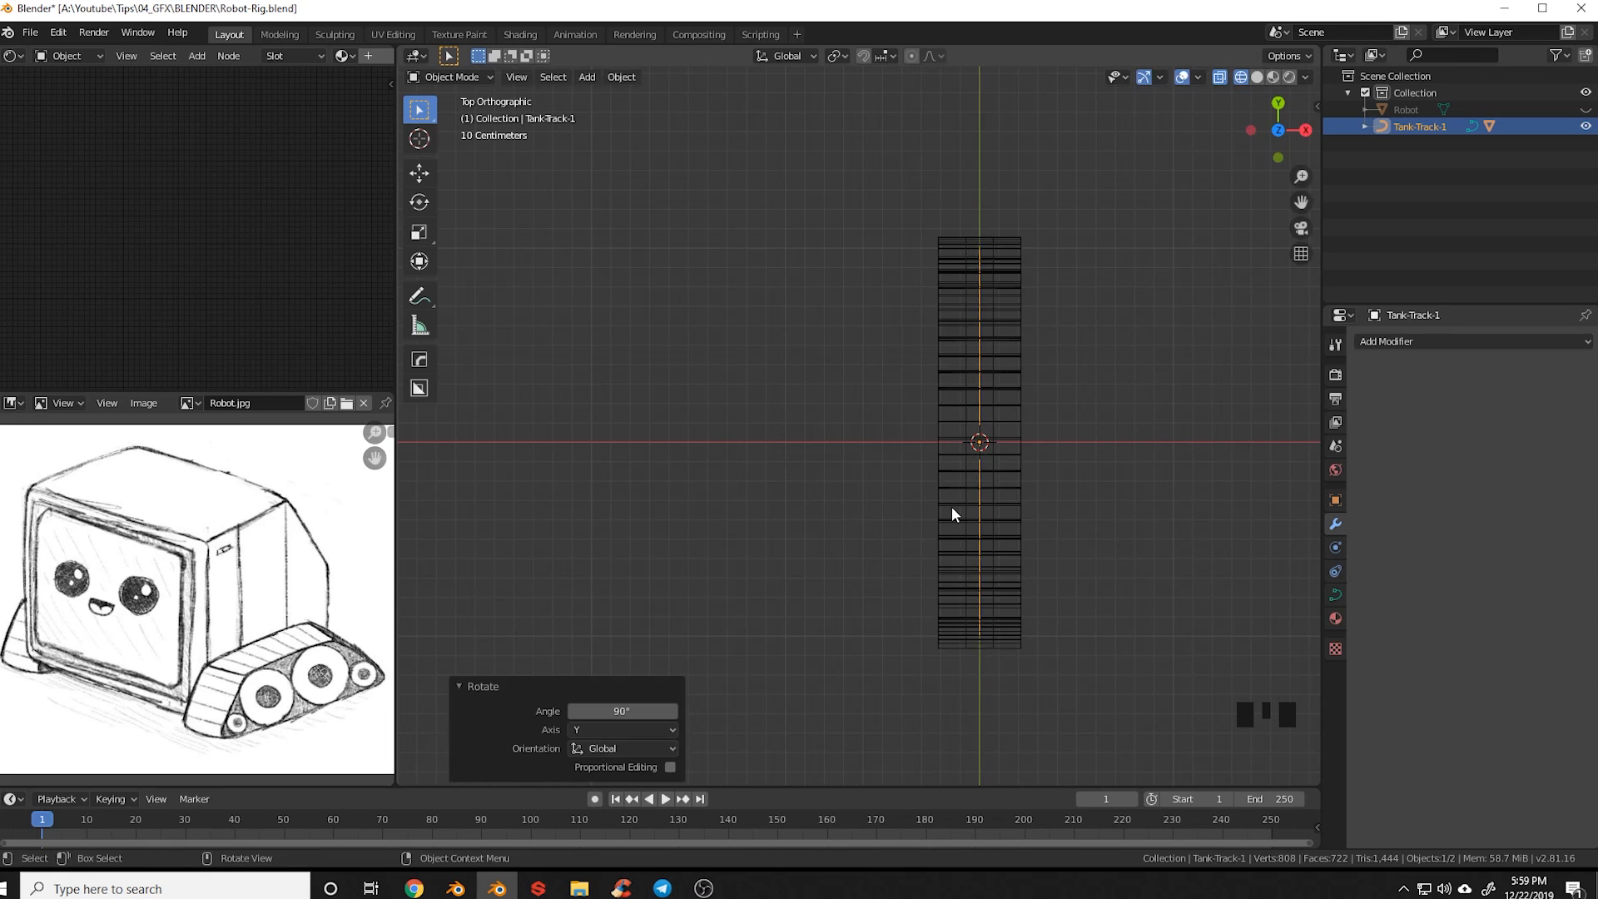
Unhide the Robot object and view it together with the track in perspective
left_click(1585, 109)
middle_click_drag(1238, 416, 1165, 371)
scroll(1047, 508, "down", 4)
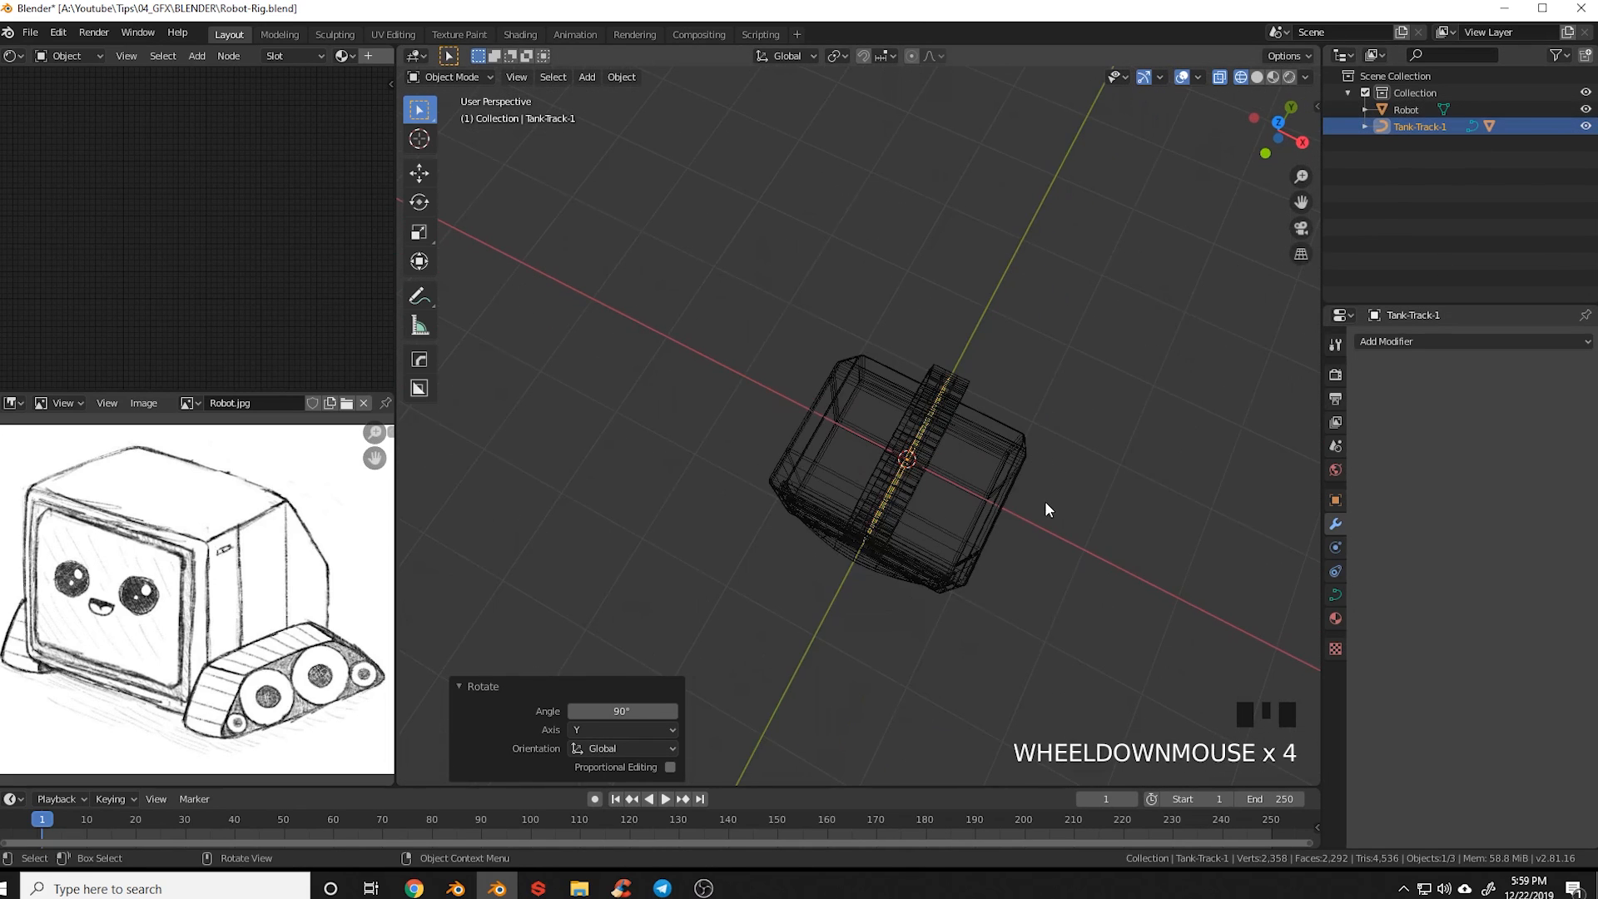
Move the Tank-Track-1 curve about 1.15 m along the global X axis to the robot's side and show the scene in solid shading
key("g")
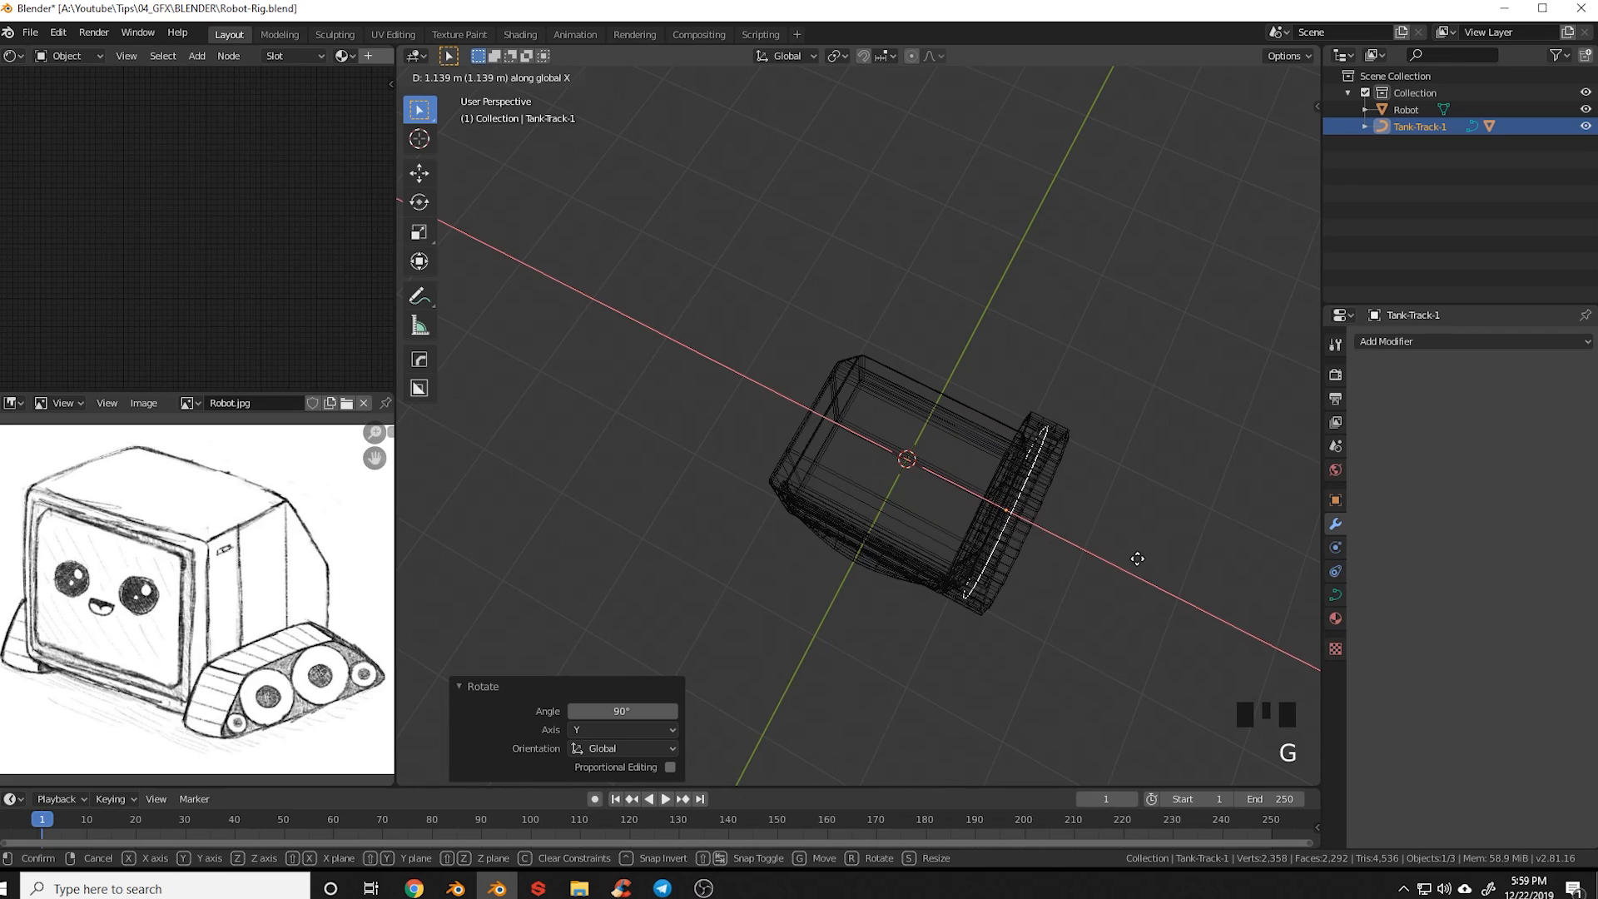
left_click(1139, 566)
middle_click_drag(1139, 566, 969, 495)
key("z")
left_click(1080, 473)
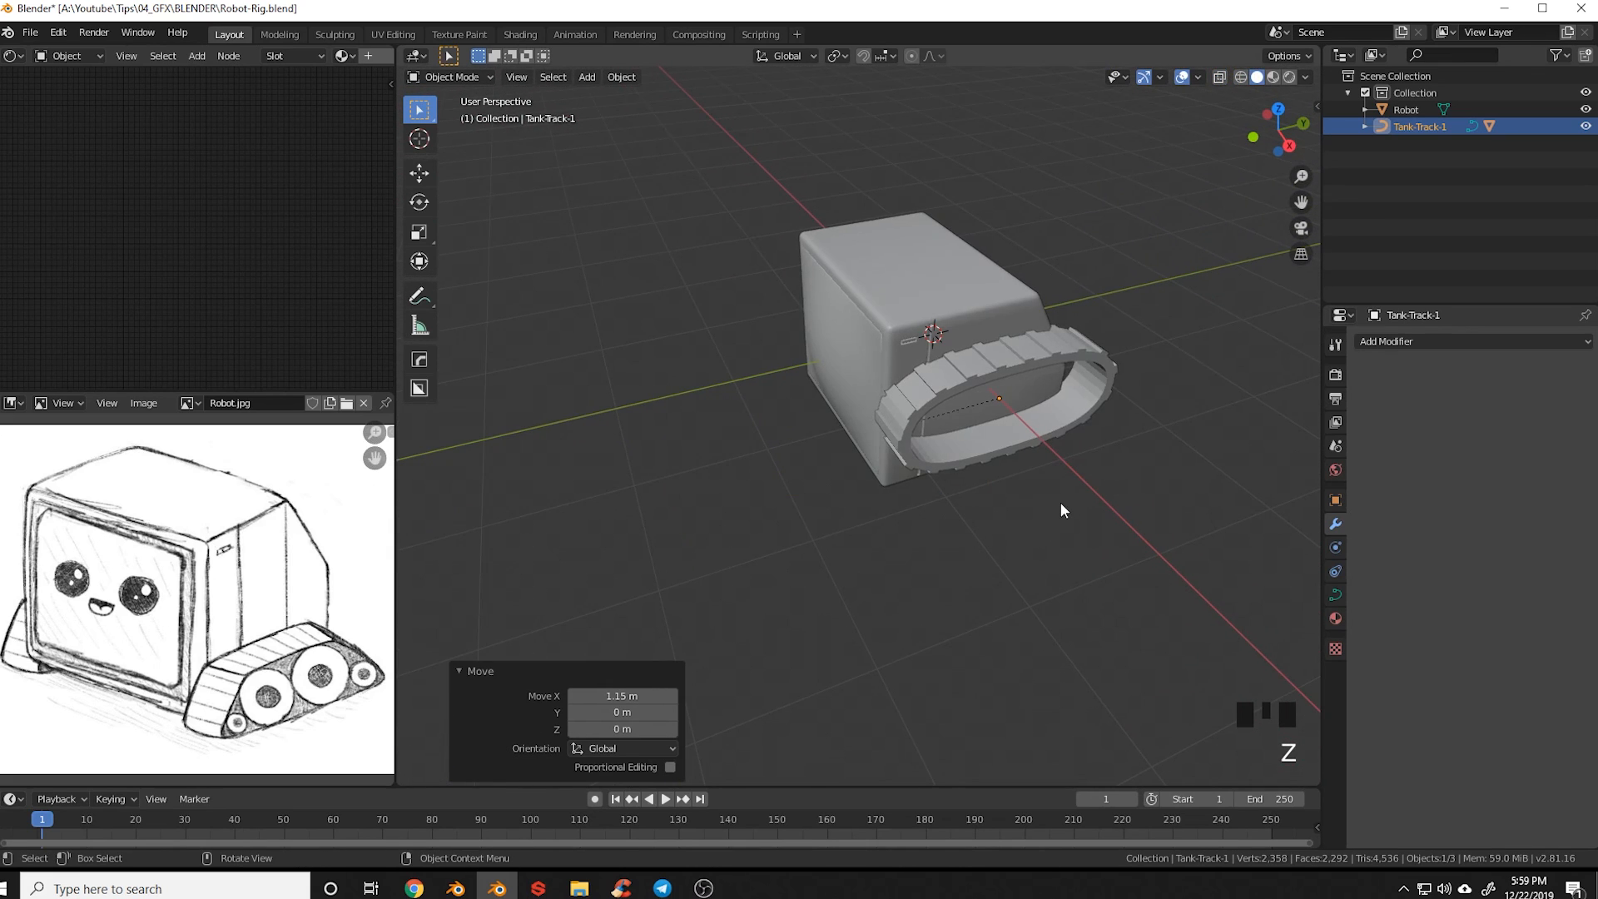
In the right side view, move the track about -0.116 m in Y and -0.62 m in Z to the body's lower edge
key("KP_3")
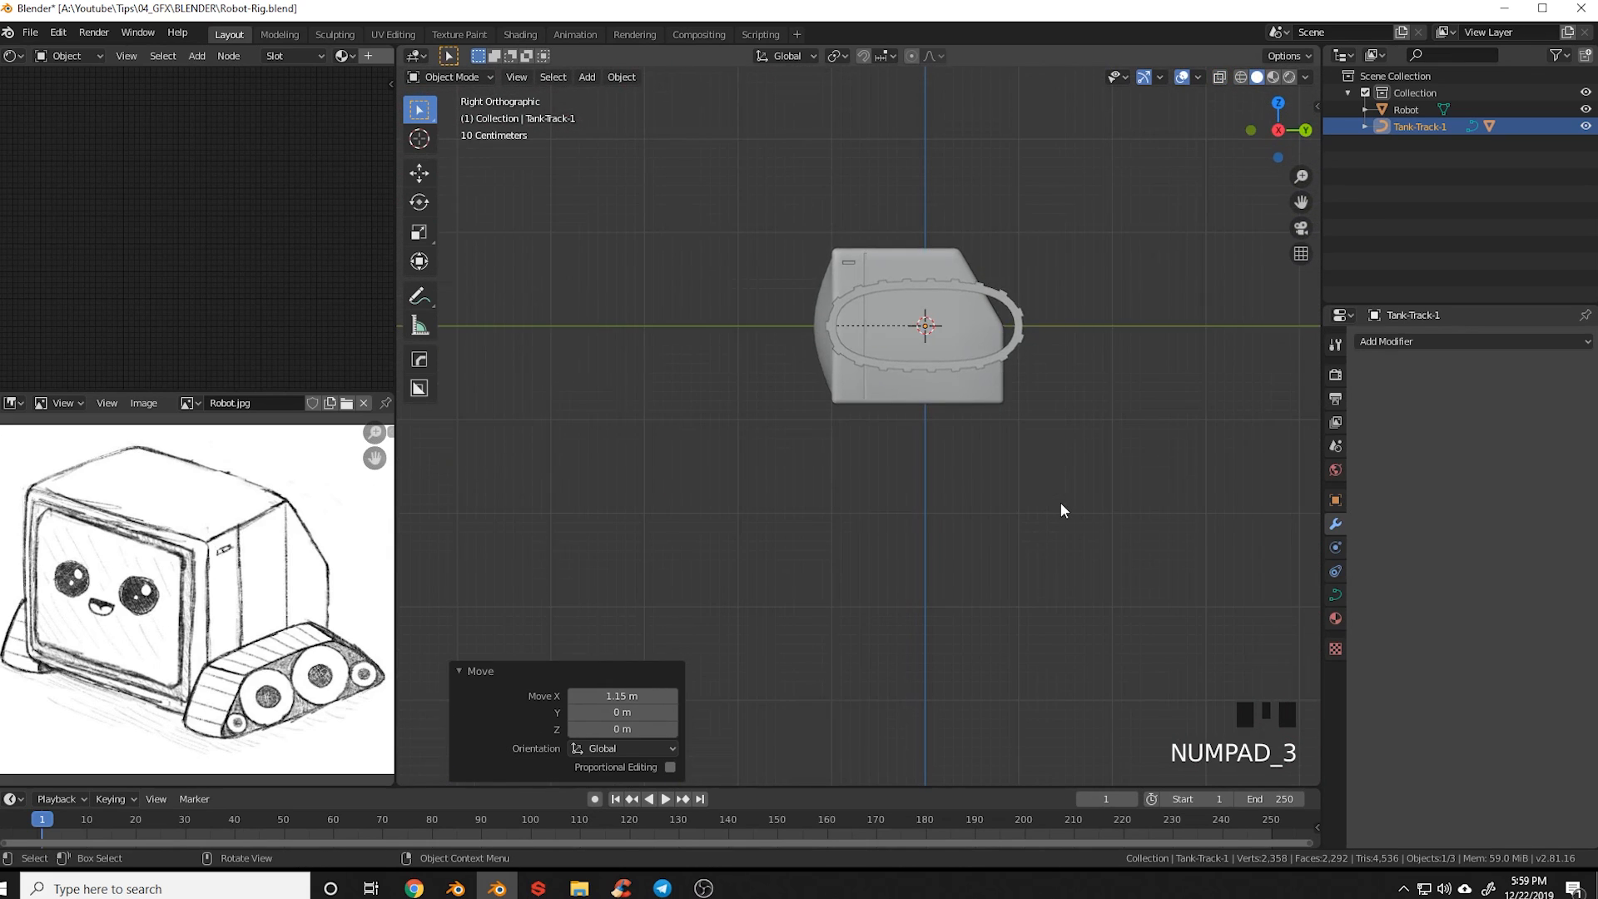
scroll(1063, 500, "up", 5)
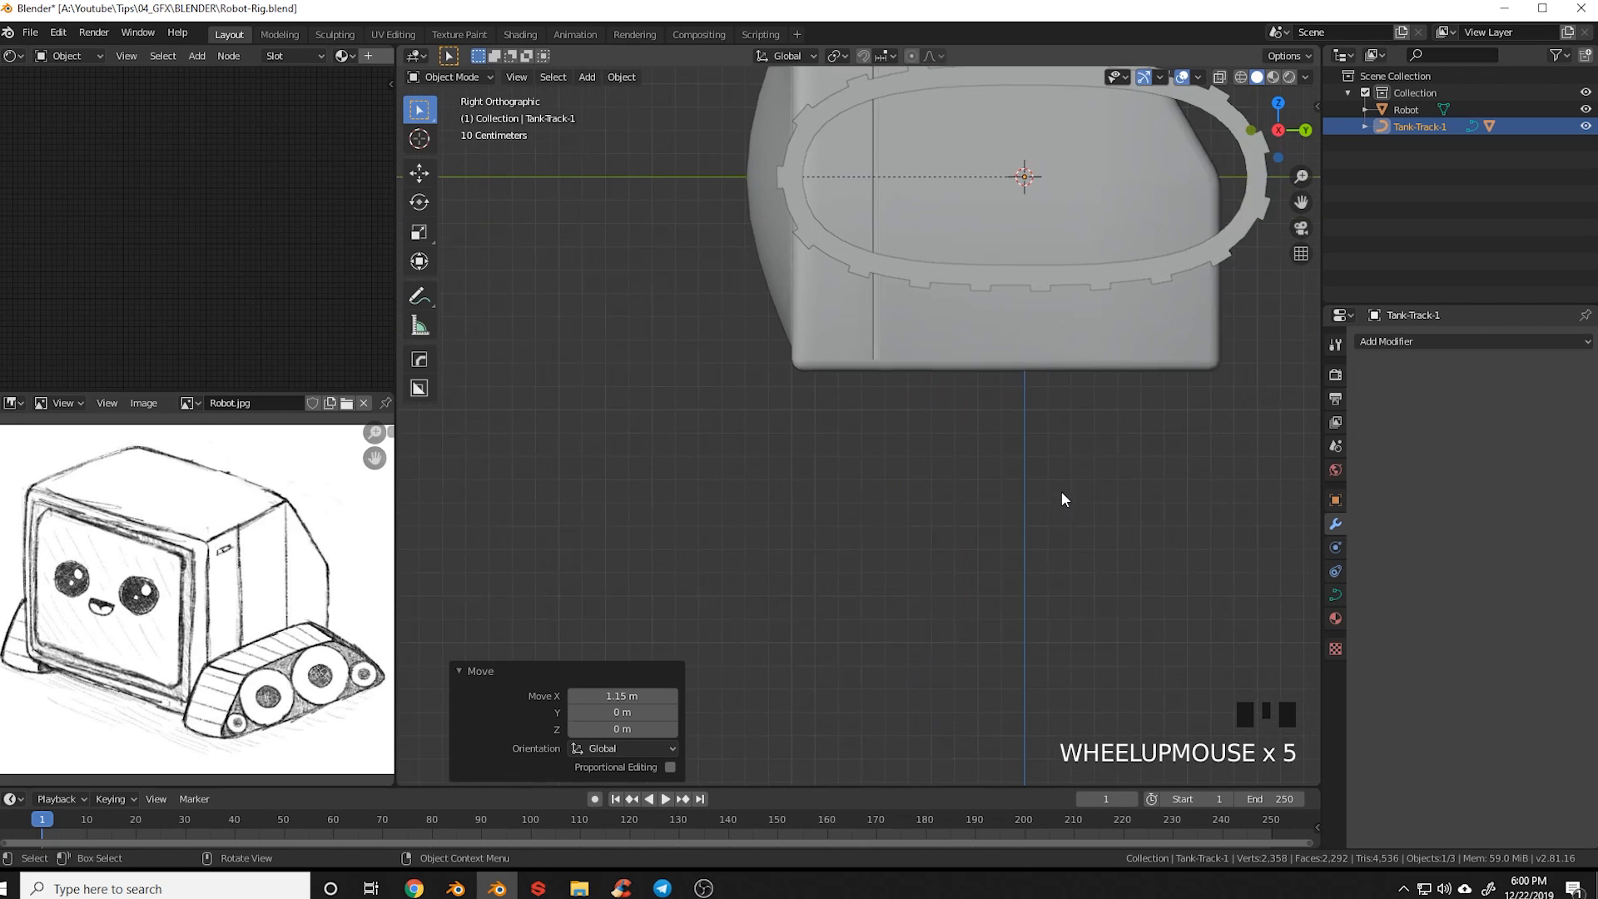
middle_click_drag(1063, 499, 1017, 464, "shift")
key("g")
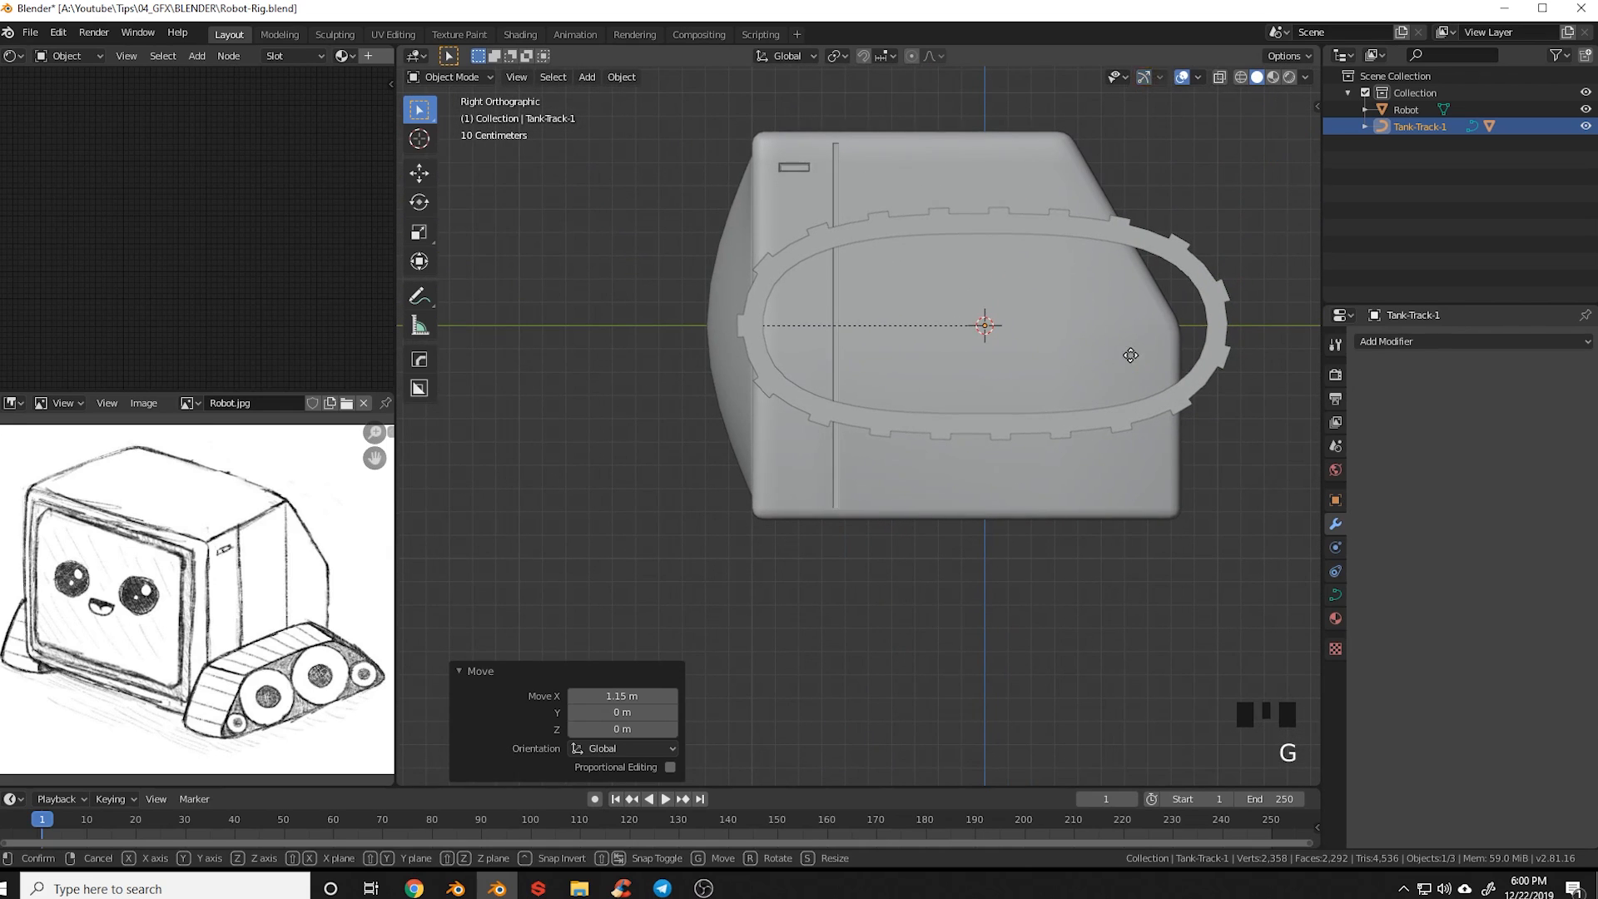
left_click(1103, 502)
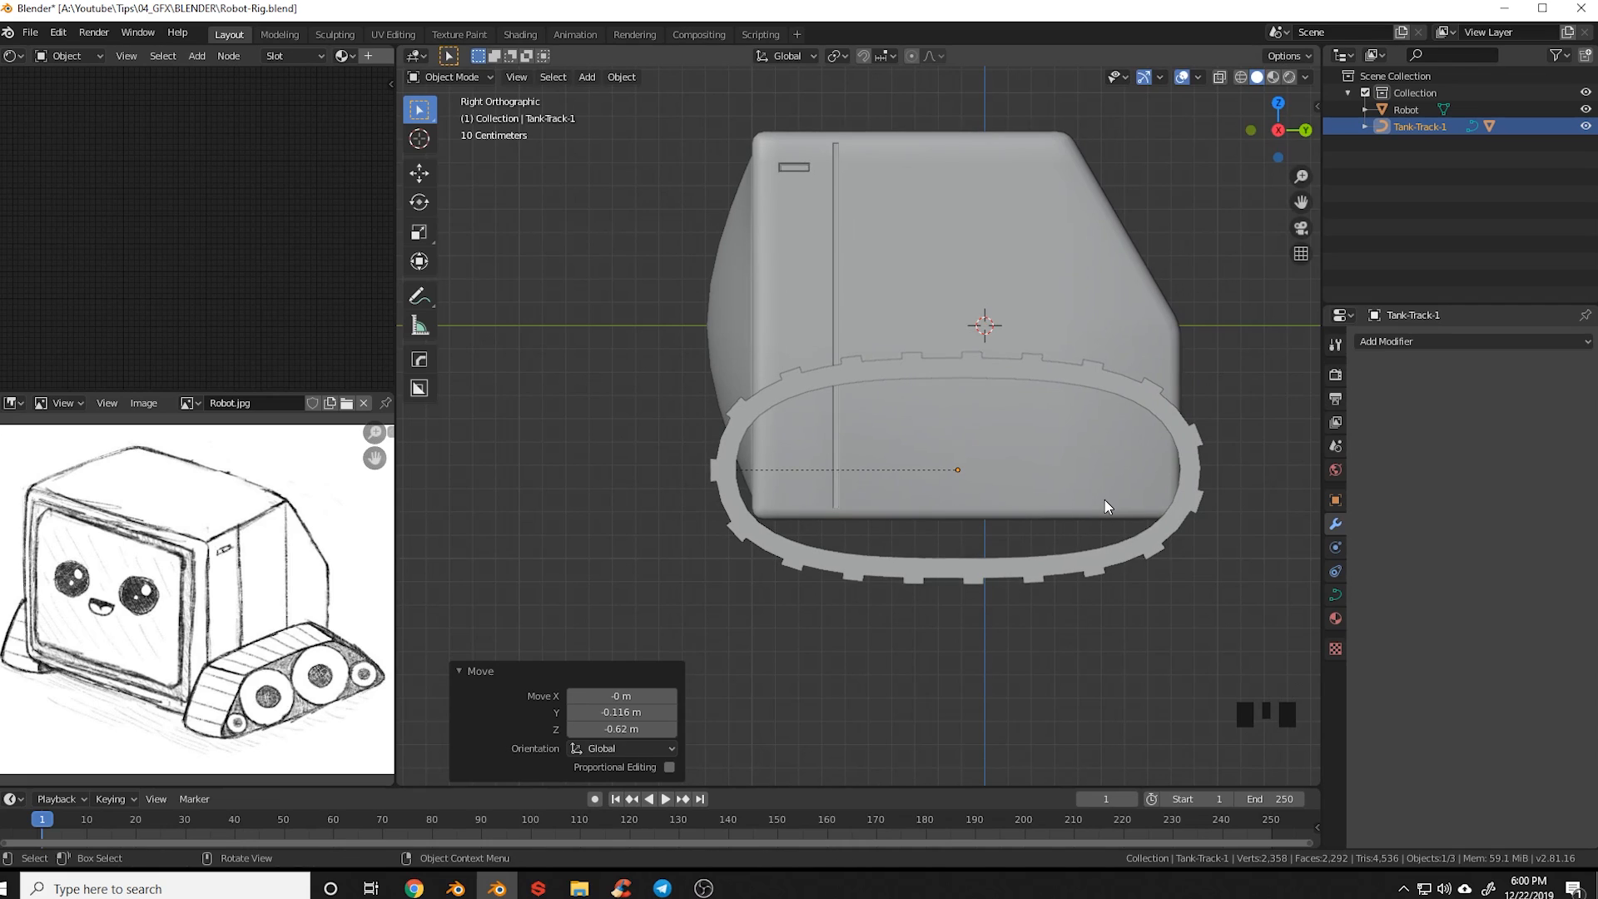
Enter Edit Mode on the track curve and scale all its control points along Z to about 0.627
middle_click_drag(1027, 487, 1005, 496, "shift")
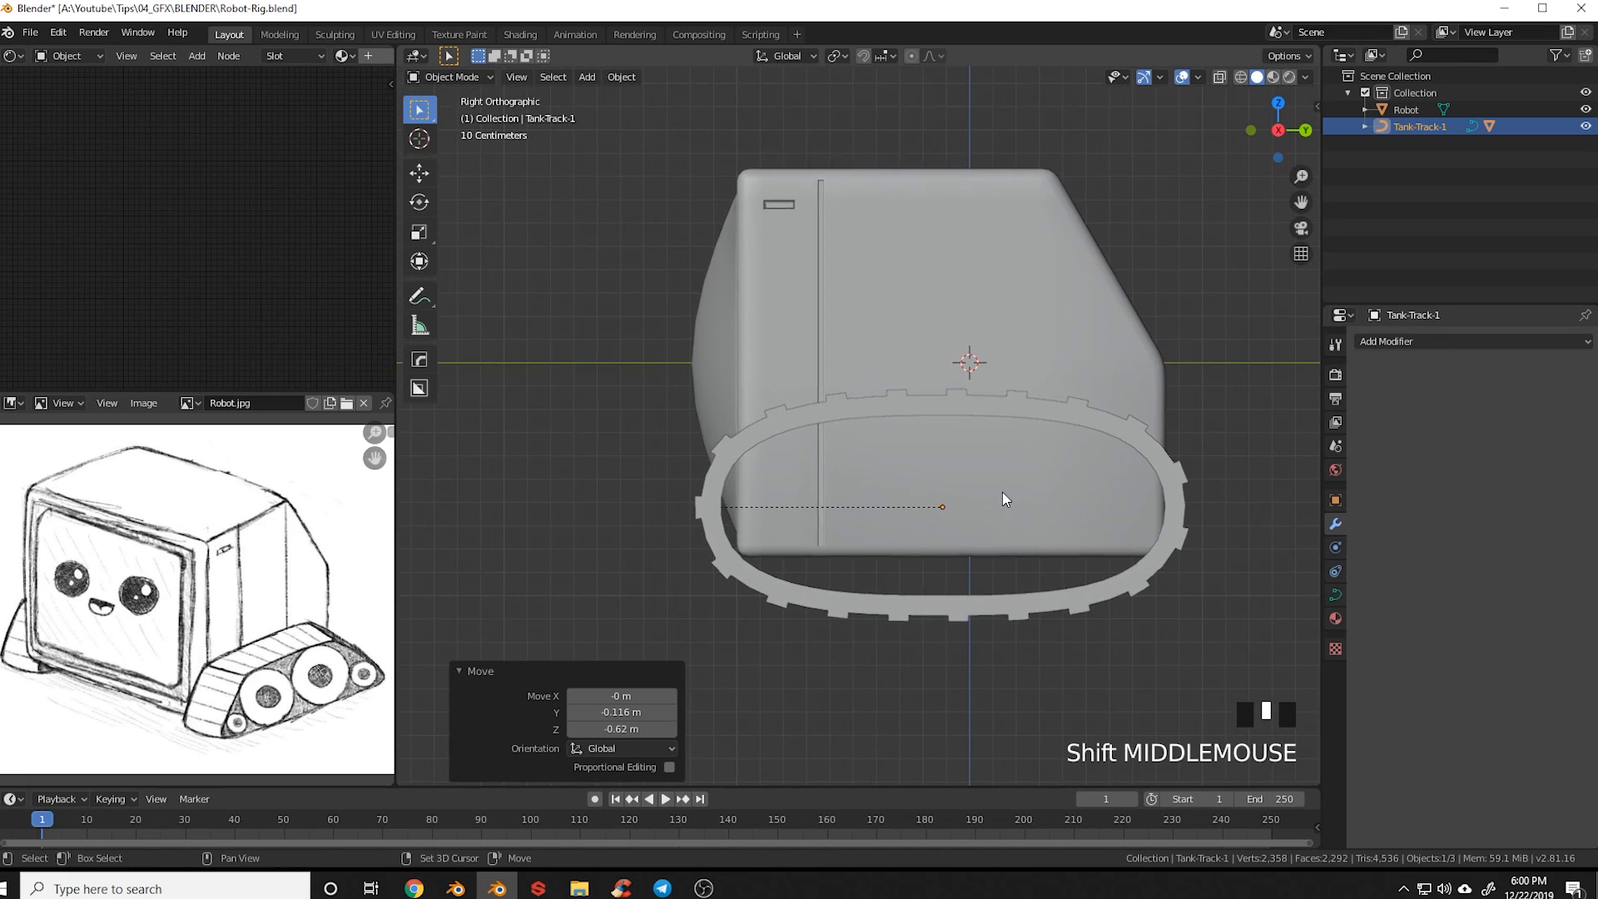
key("Tab")
left_click(1111, 510)
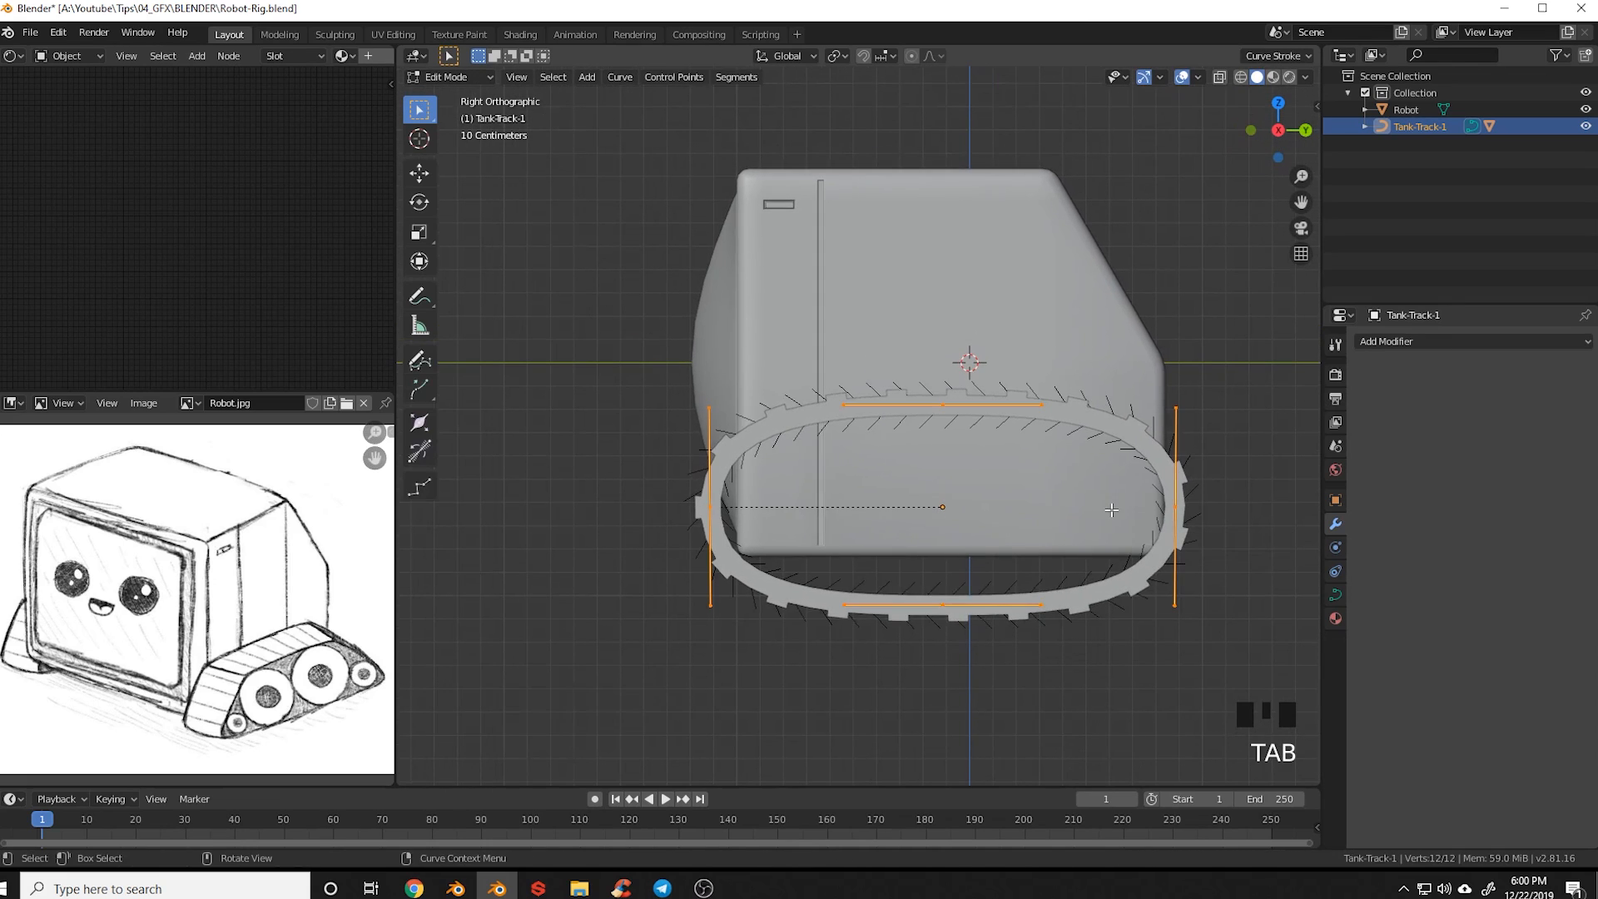
key("a")
key("a")
key("a")
key("s")
key("z")
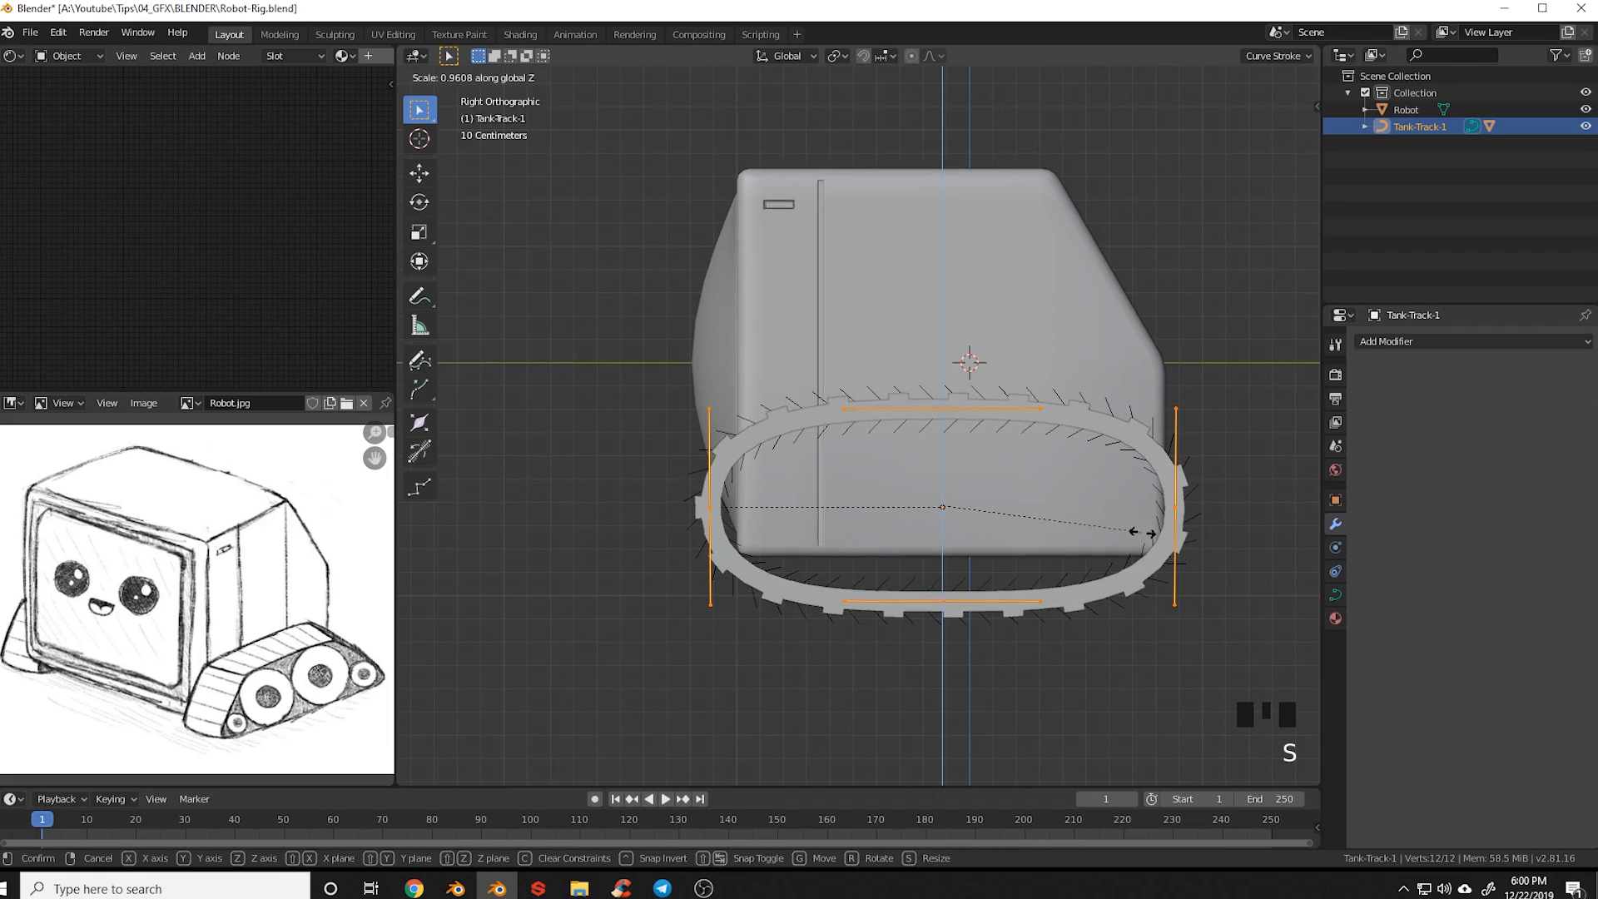
left_click(1074, 507)
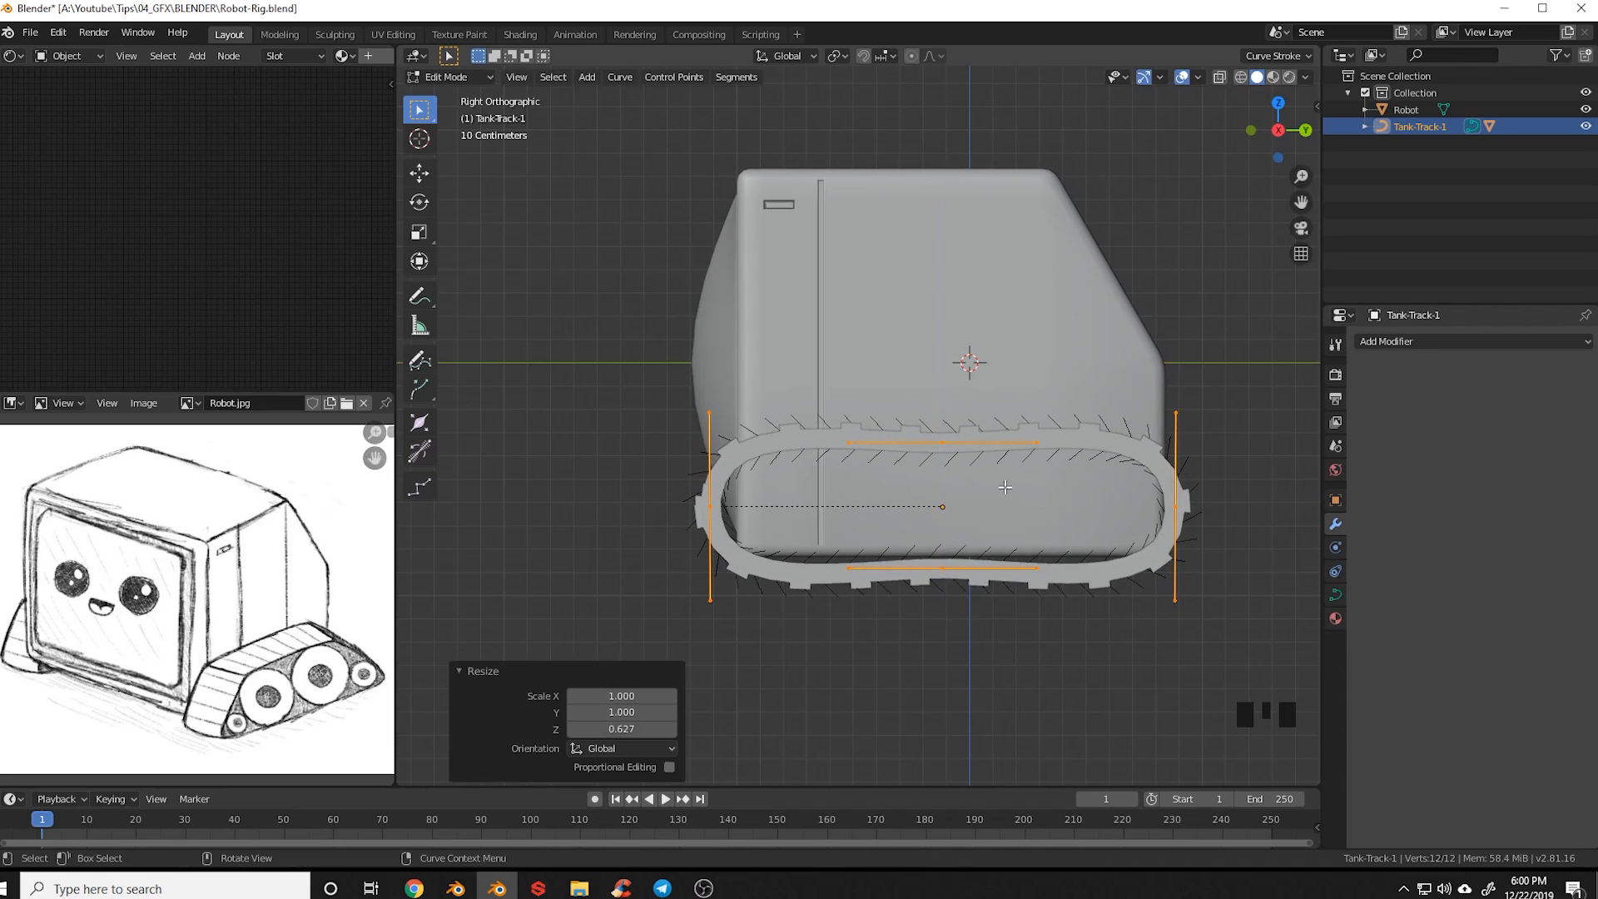
Lower the upper handle of the track curve's front control point by about 0.076 m to tighten that end
left_click(714, 435)
key("h")
right_click(714, 435)
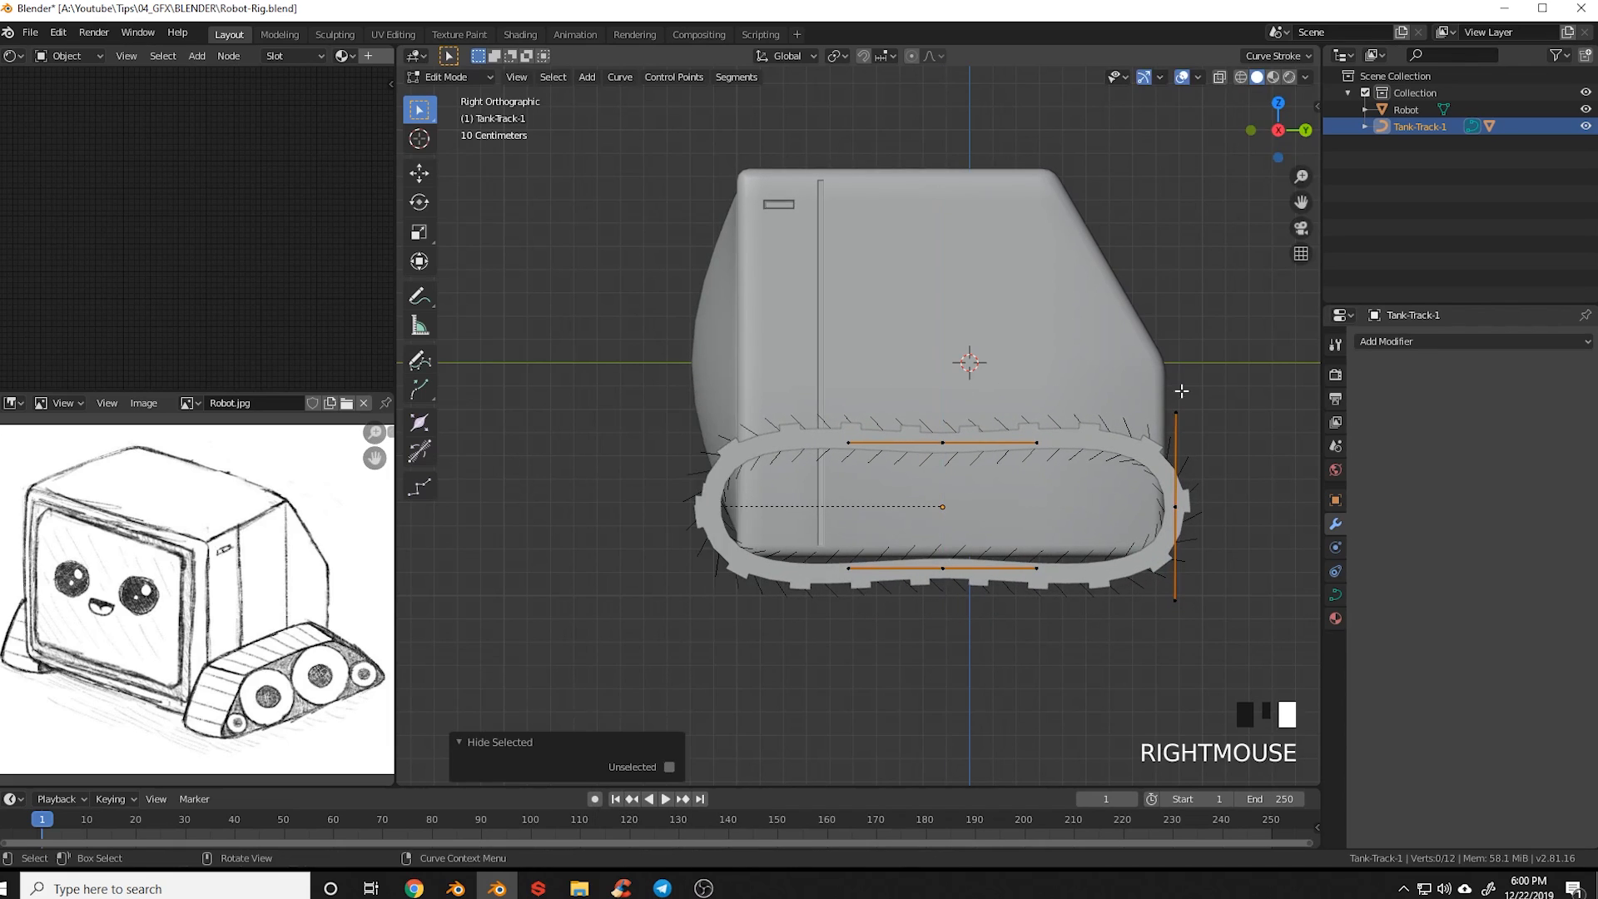
key("ctrl+z")
key("g")
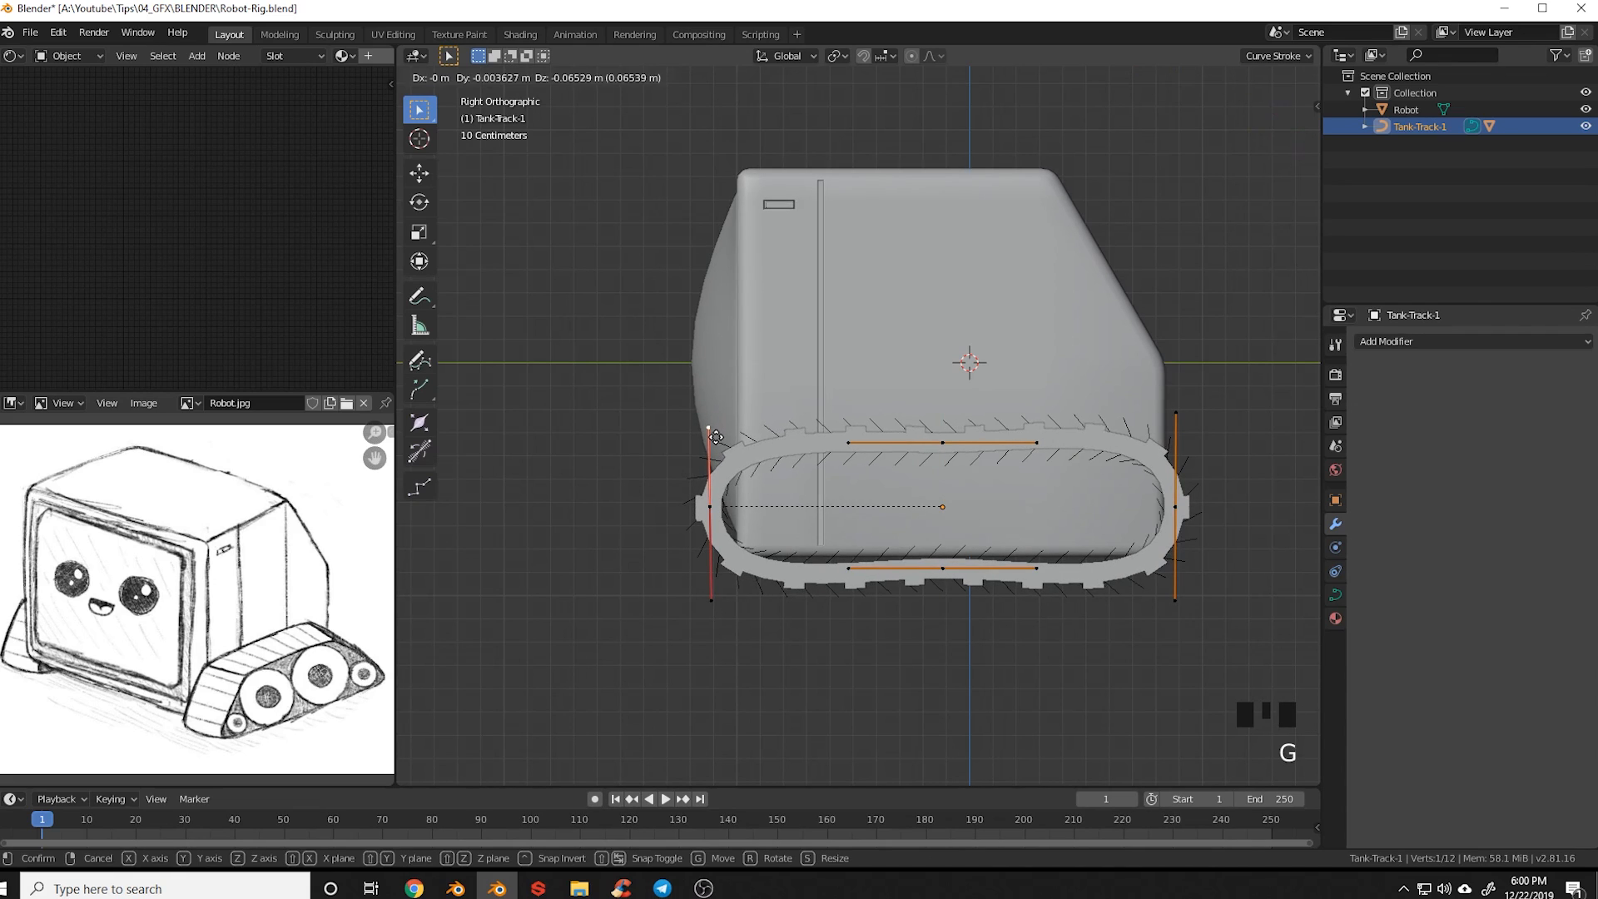
left_click(755, 459)
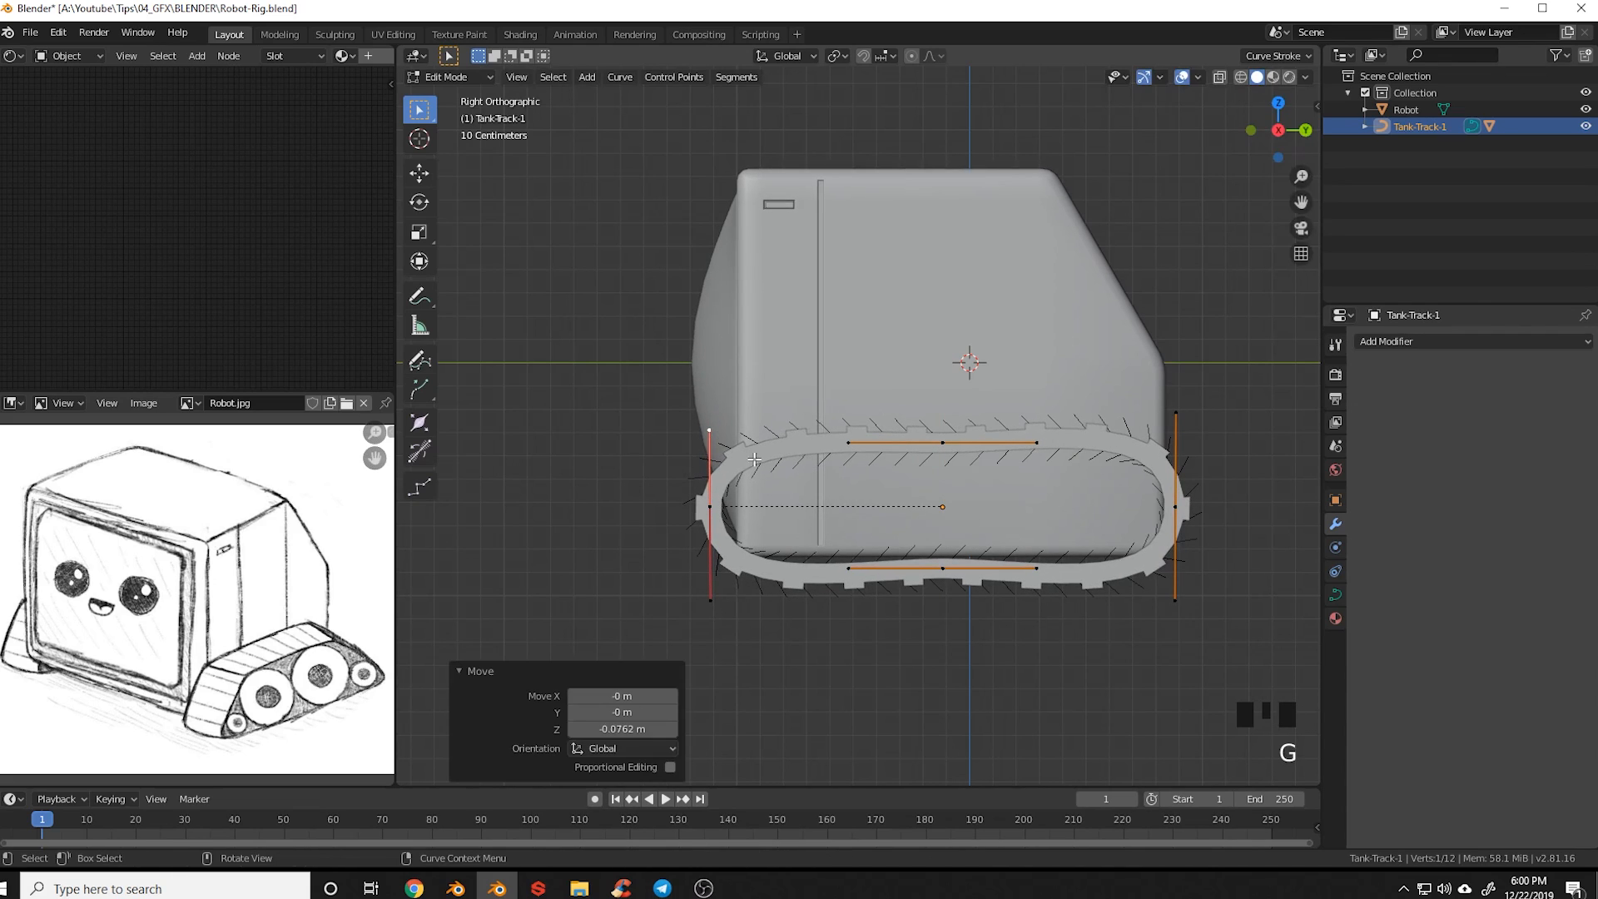
Lower the upper handle of the track curve's rear control point to match the front one
left_click(943, 442)
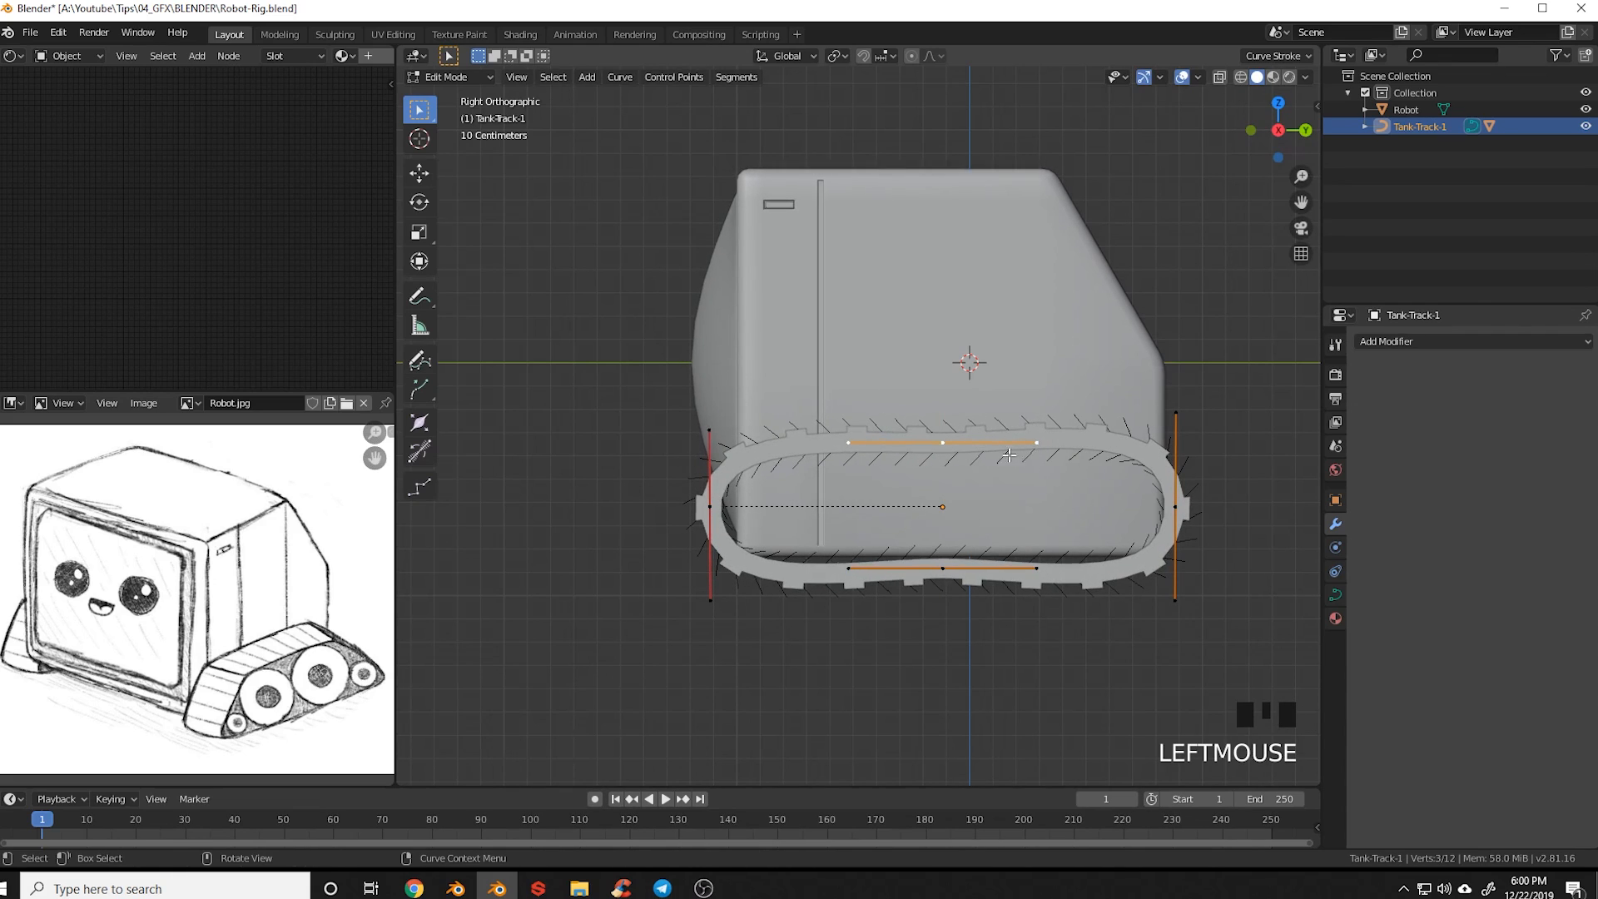
left_click(1174, 431)
key("g")
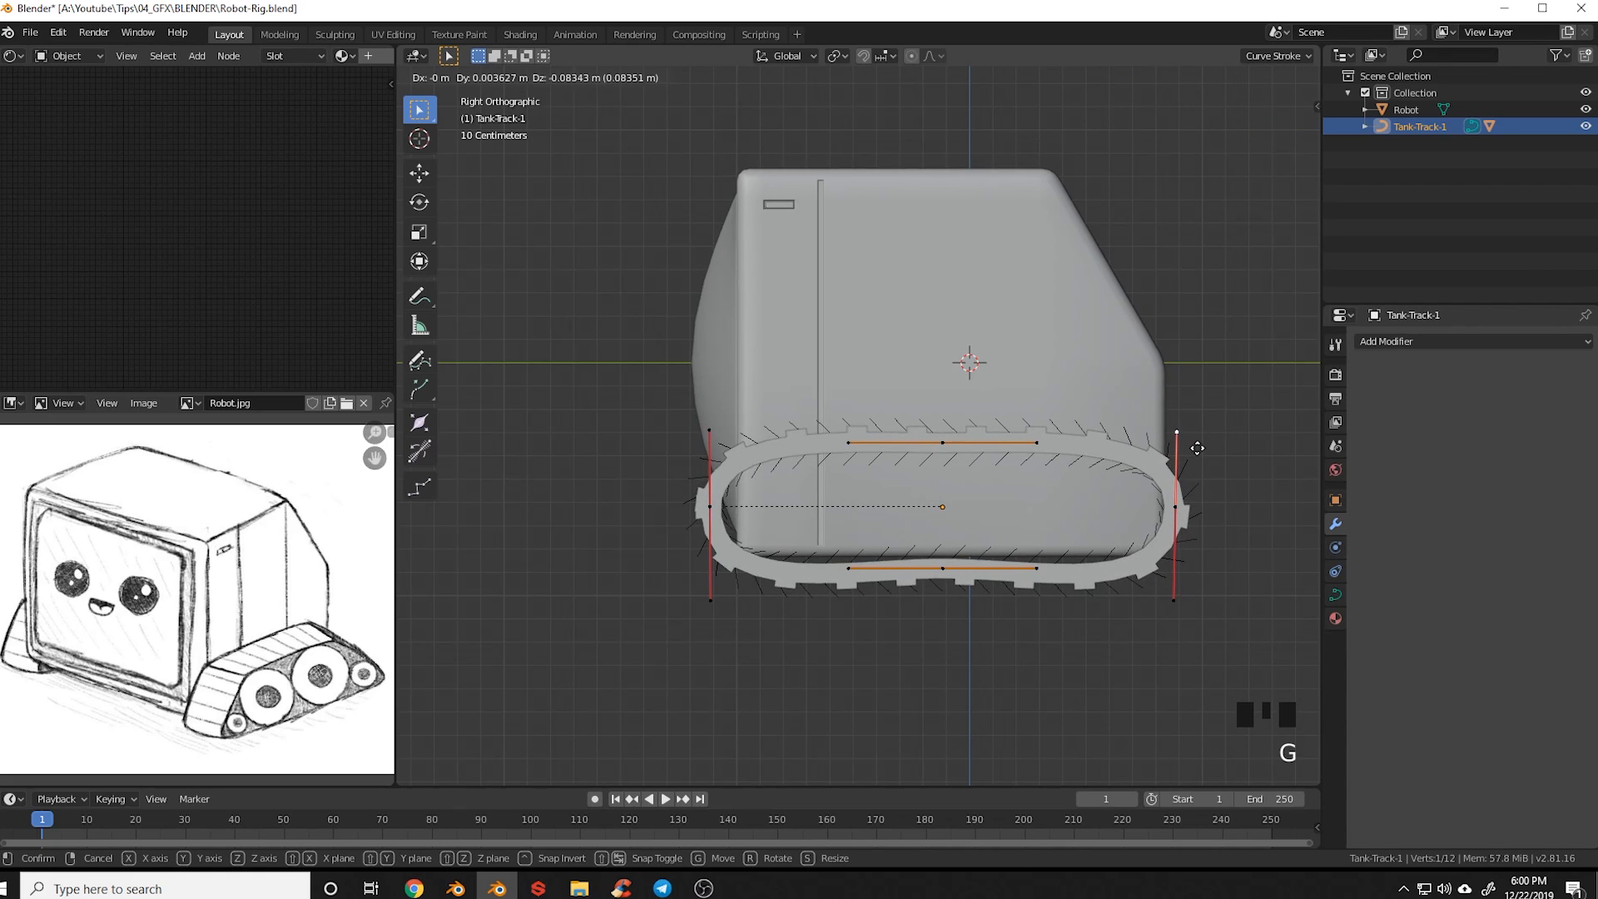
left_click(1197, 447)
Raise the lower handles of the track curve's front and rear control points, the rear one by about 0.08 m
key("g")
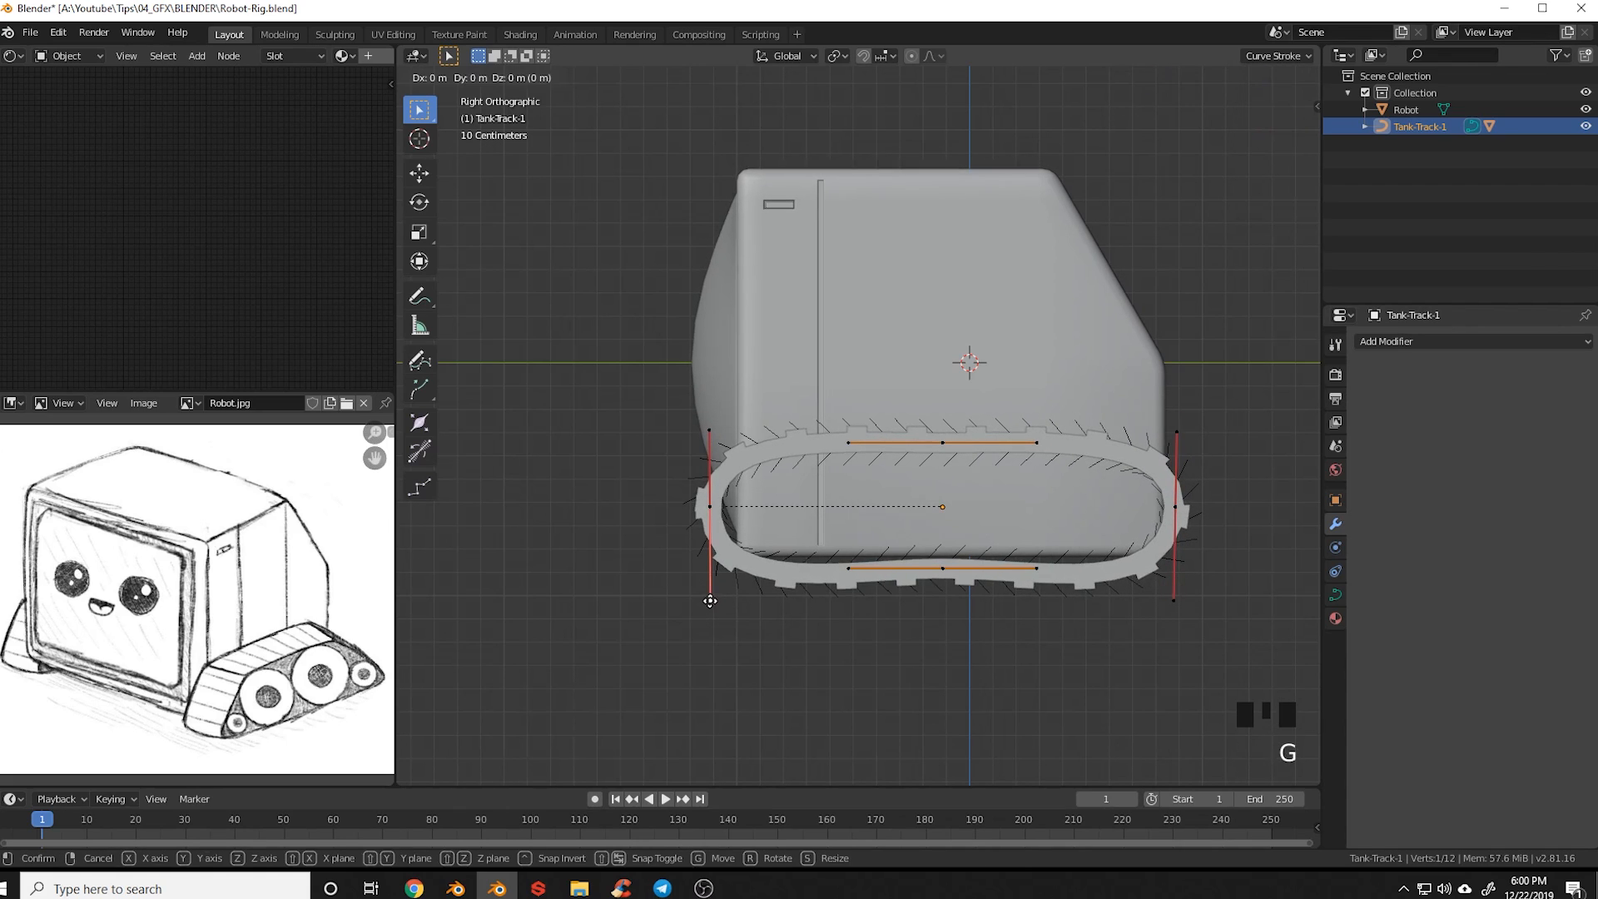
left_click(724, 586)
left_click(1175, 598)
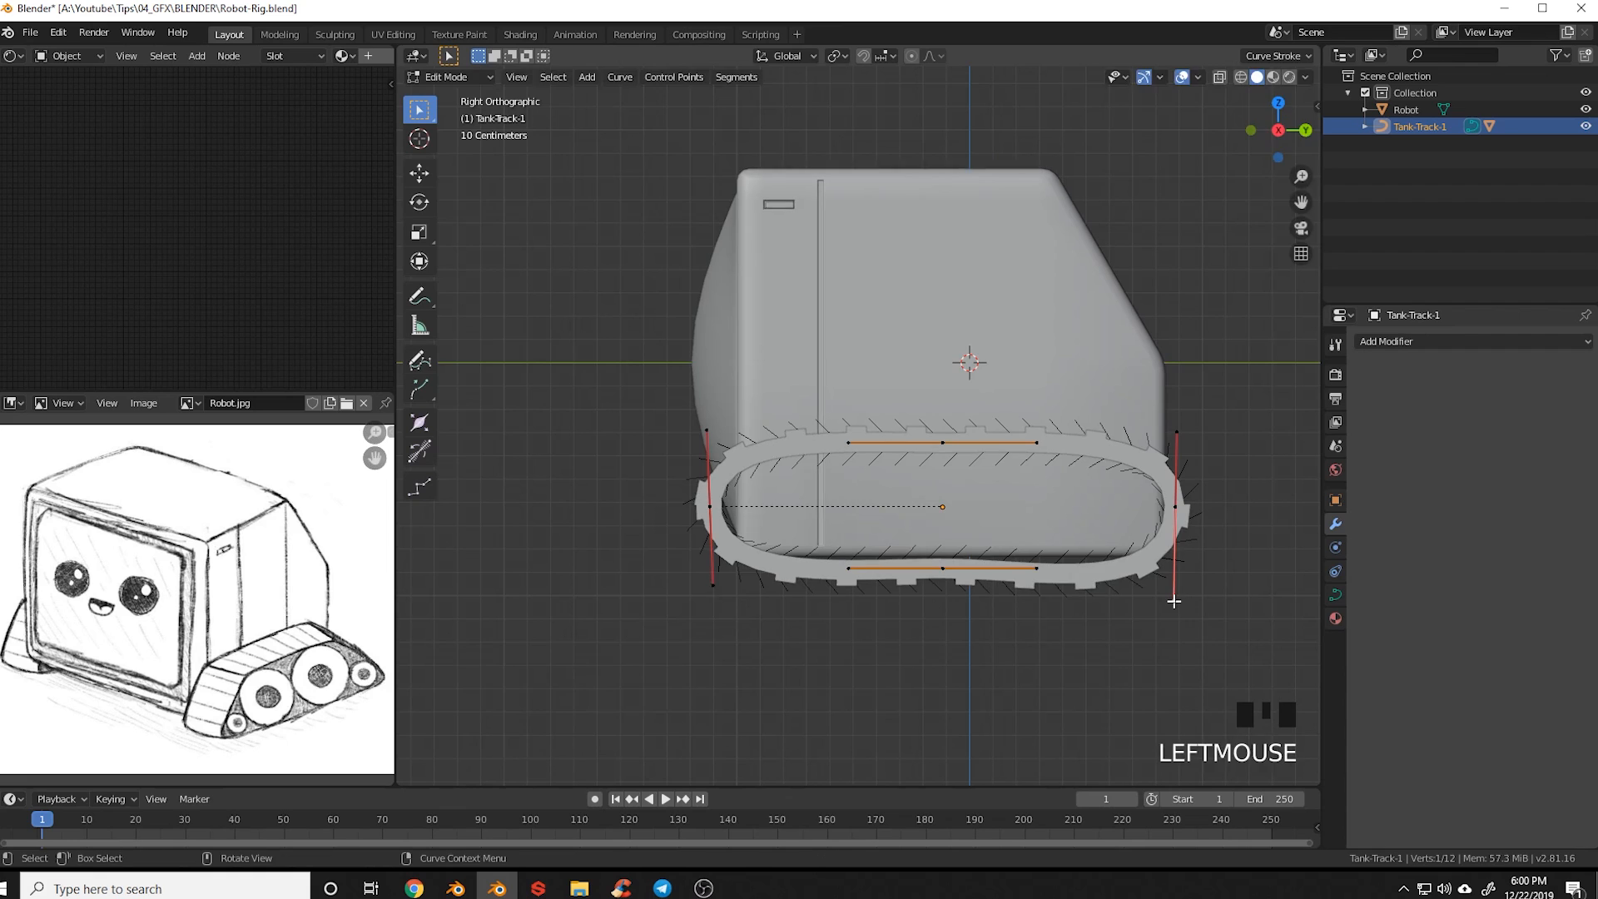
key("g")
left_click(1175, 583)
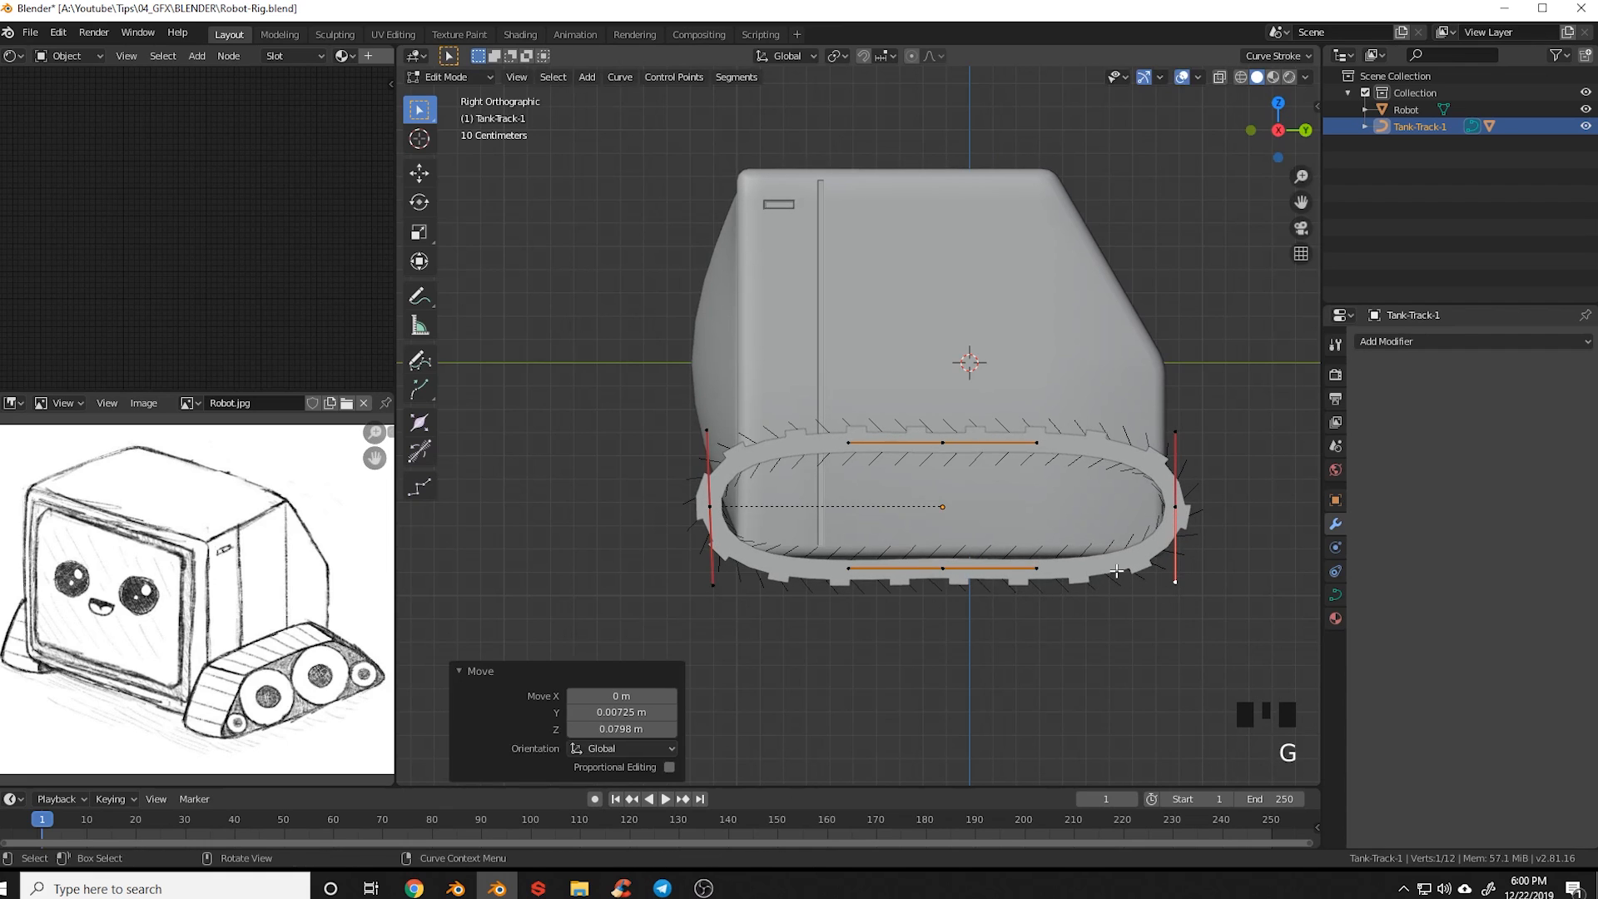
Return to Object Mode and shift the Tank-Track-1 curve slightly outward along X so it clears the robot's side
key("Tab")
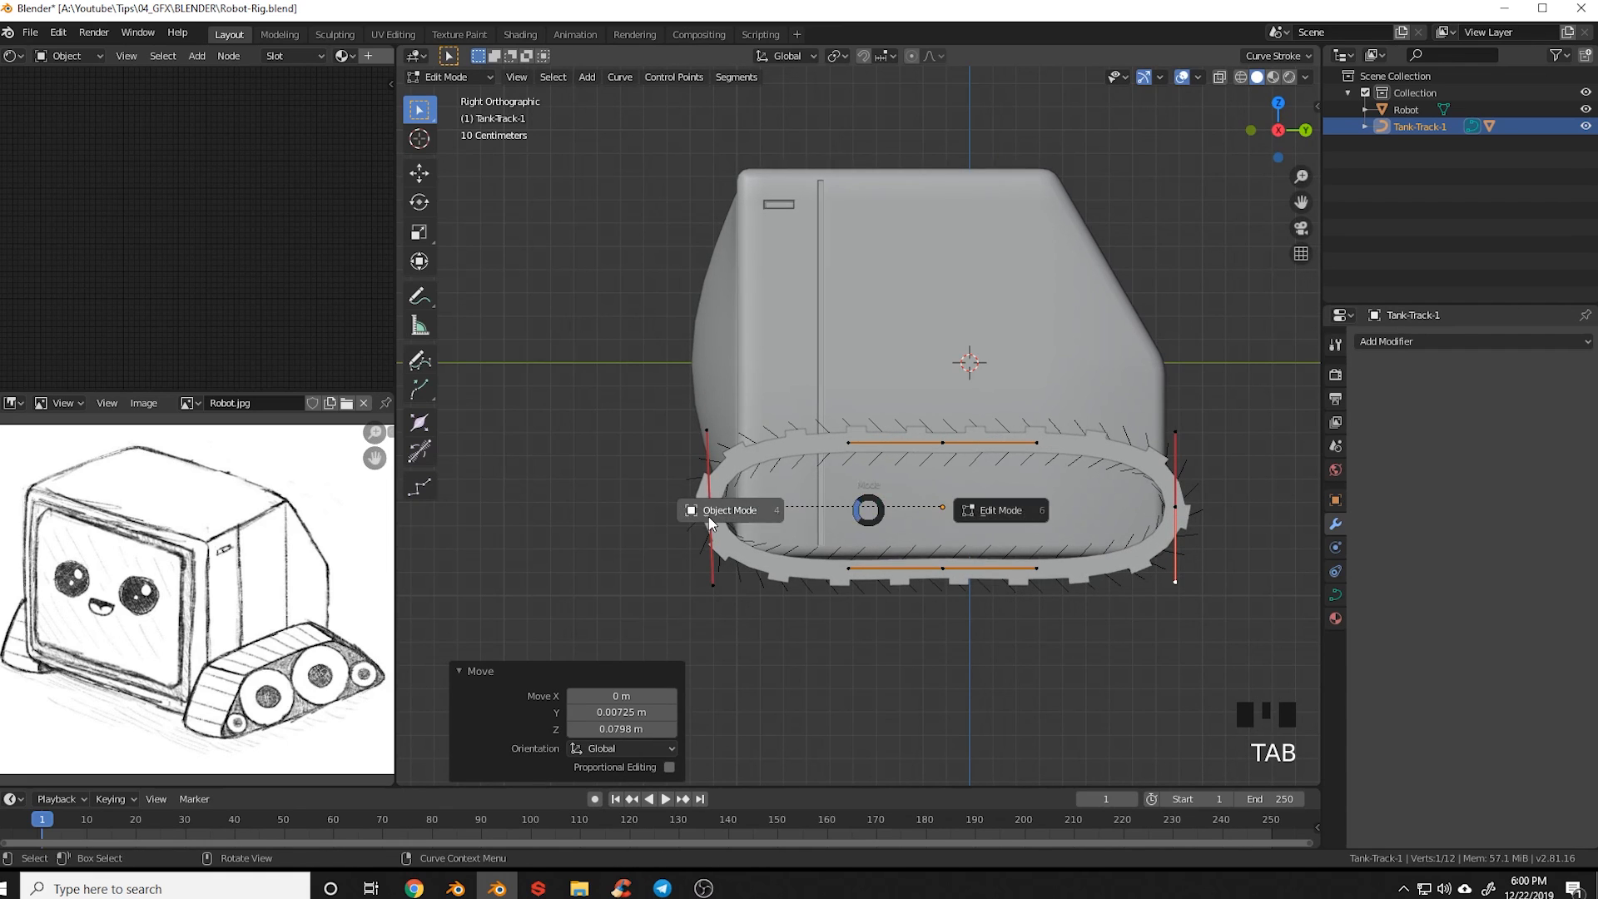
left_click(709, 511)
middle_click_drag(714, 506, 972, 550)
scroll(1023, 562, "down", 3)
middle_click_drag(1076, 567, 1128, 486, "shift")
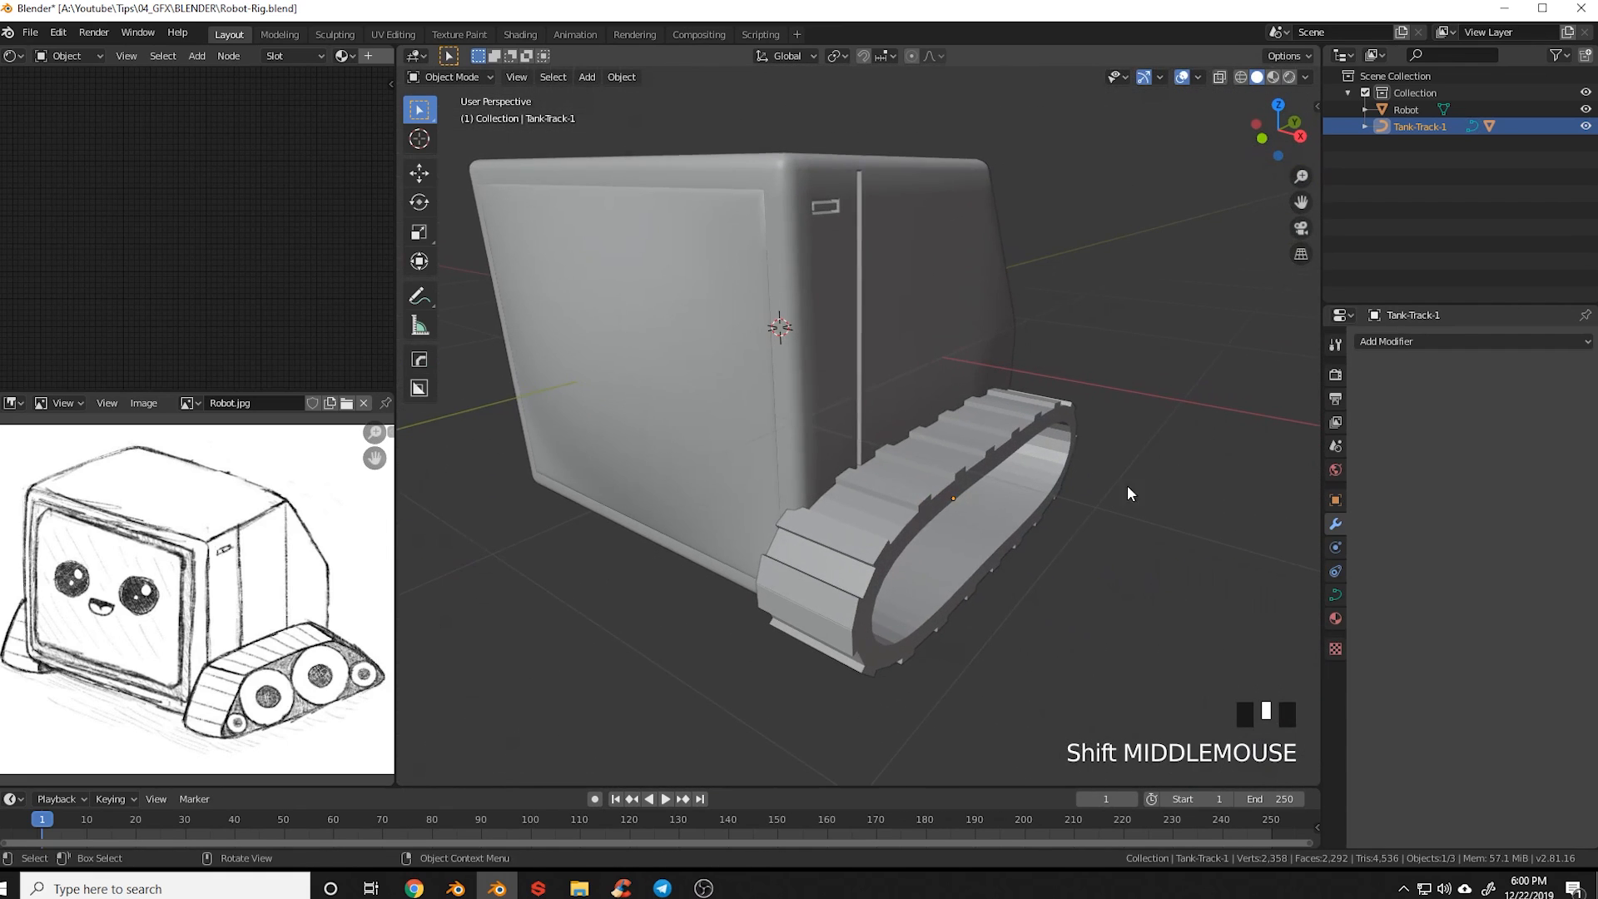
left_click(1415, 126)
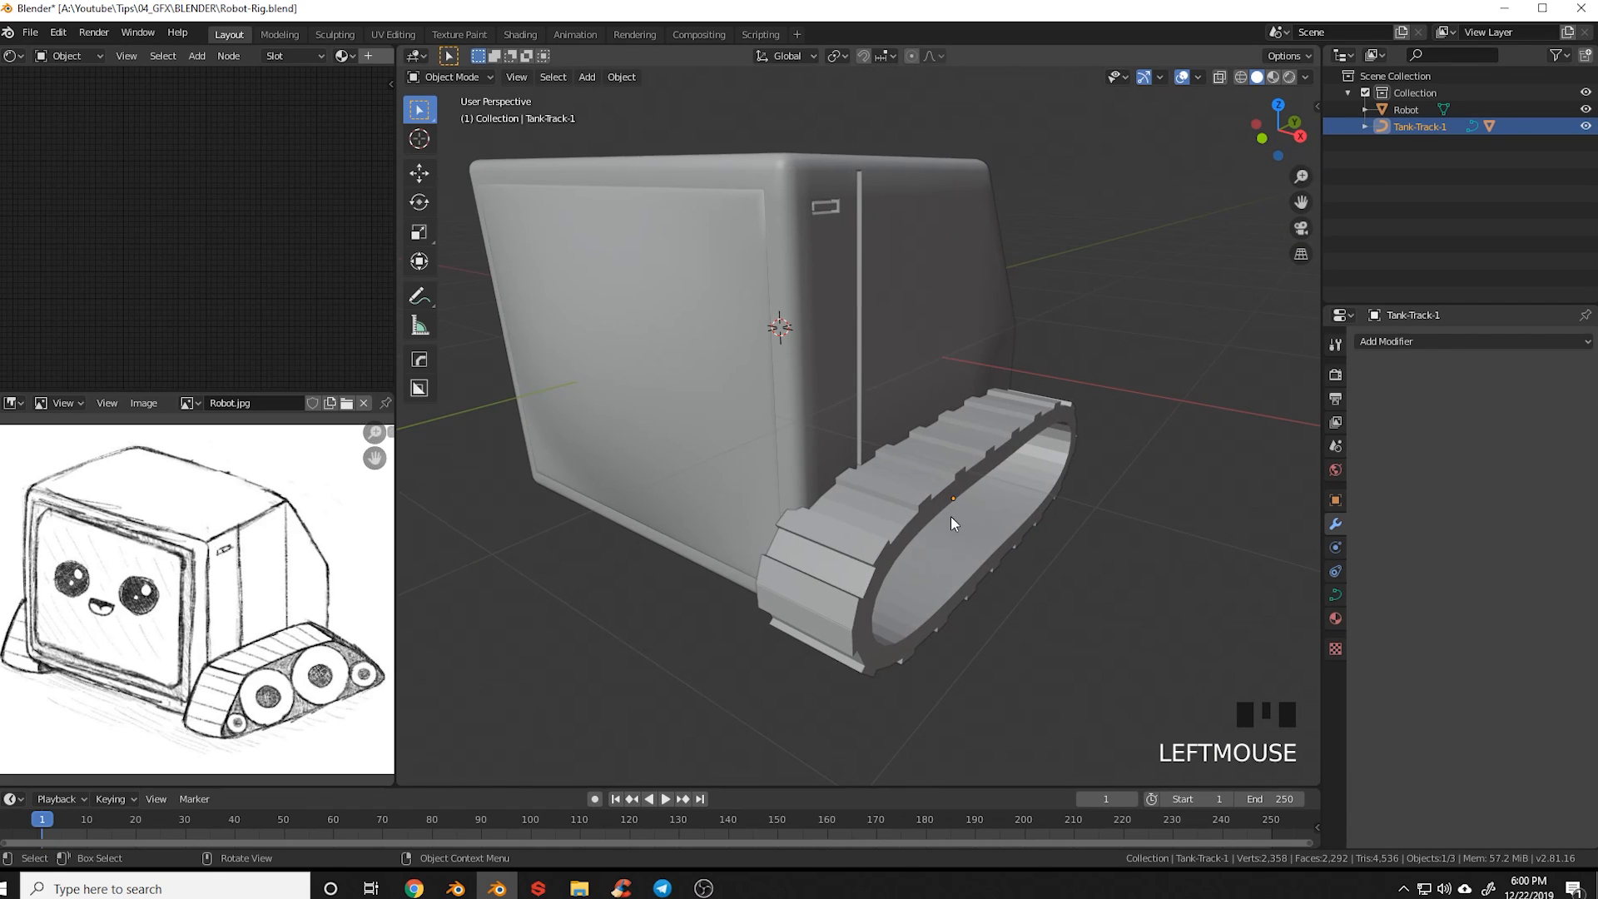
key("g")
key("x")
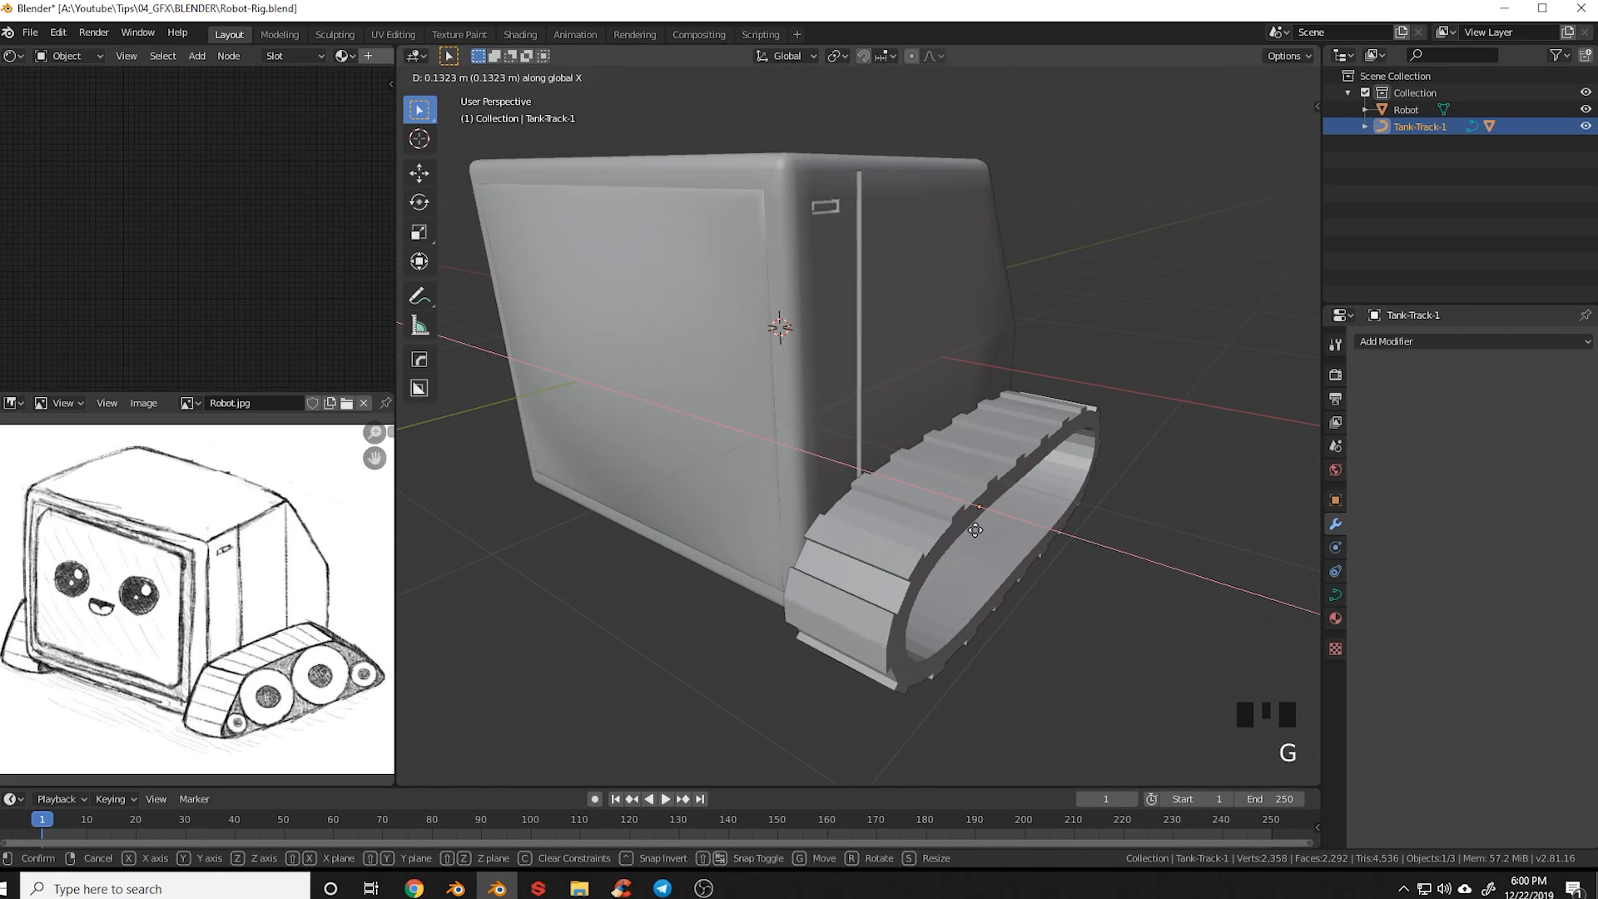
left_click(905, 545)
mouse_move(906, 545)
middle_mouse_down()
mouse_move(933, 561)
mouse_move(965, 532)
mouse_move(904, 546)
middle_mouse_up()
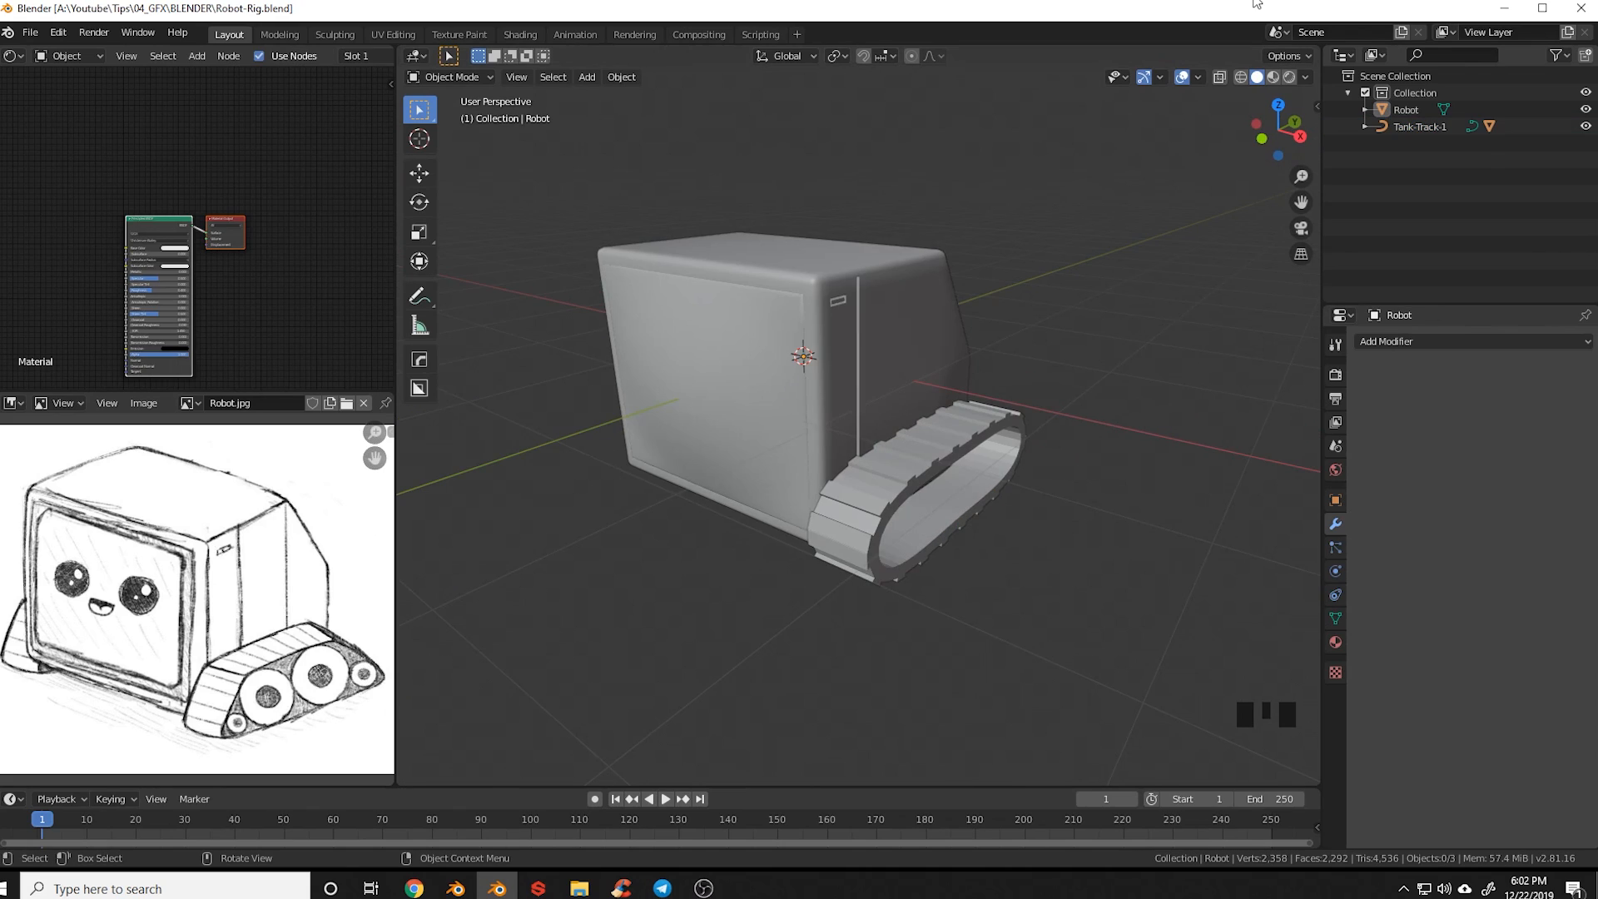
Add an armature at the world origin in front view and show the scene in wireframe
key("KP_1")
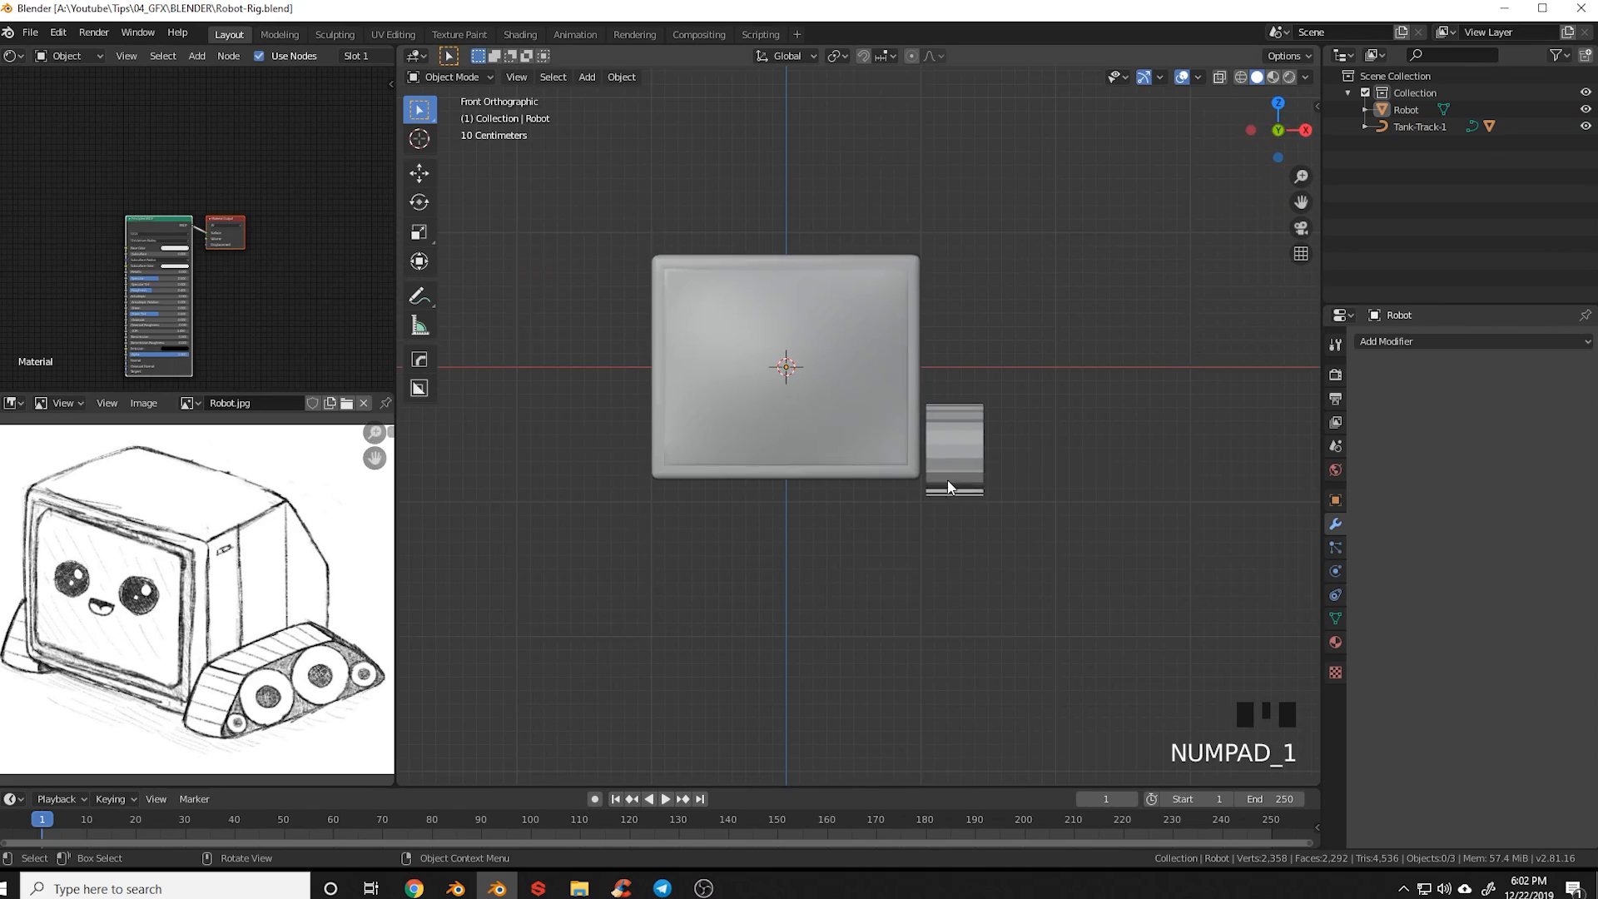
scroll(806, 431, "up", 2)
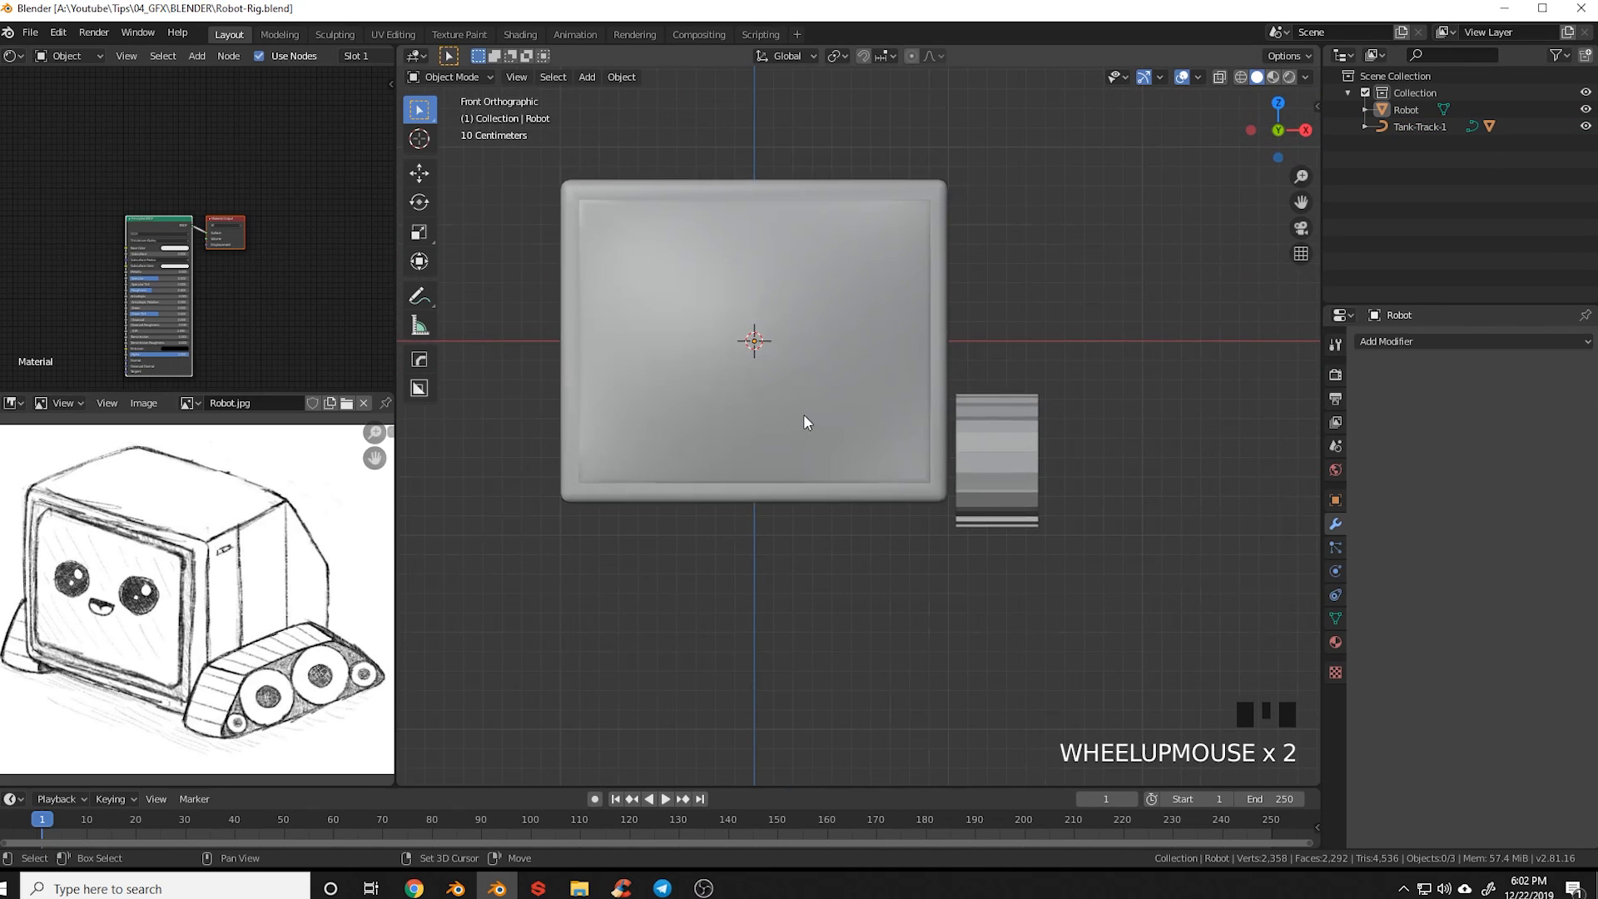
key("shift+a")
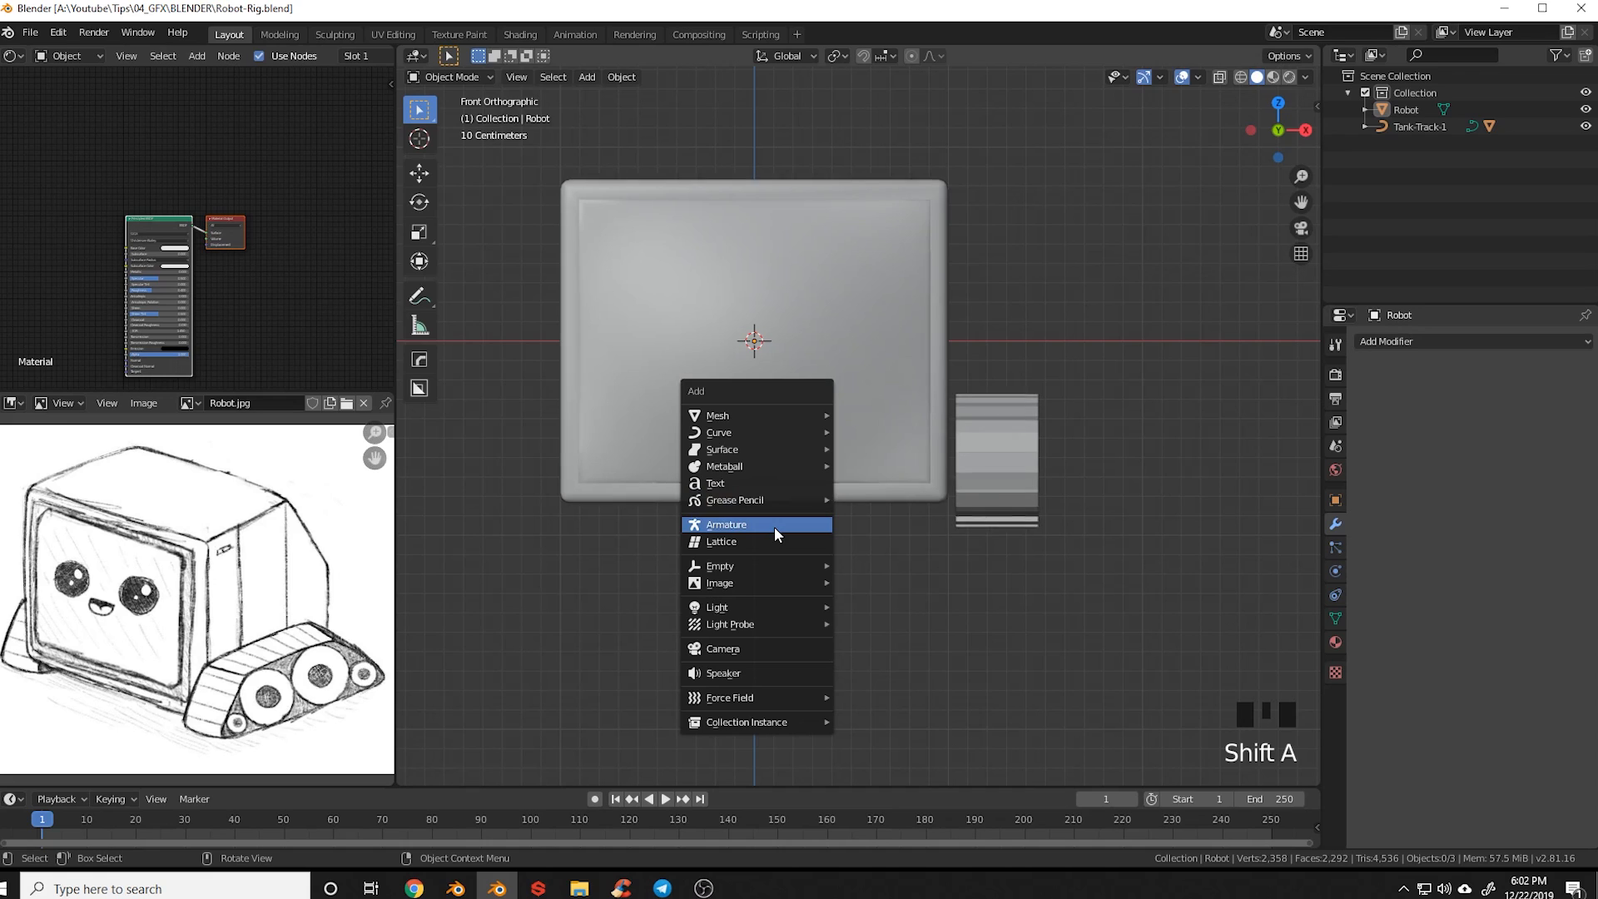
left_click(774, 527)
key("z")
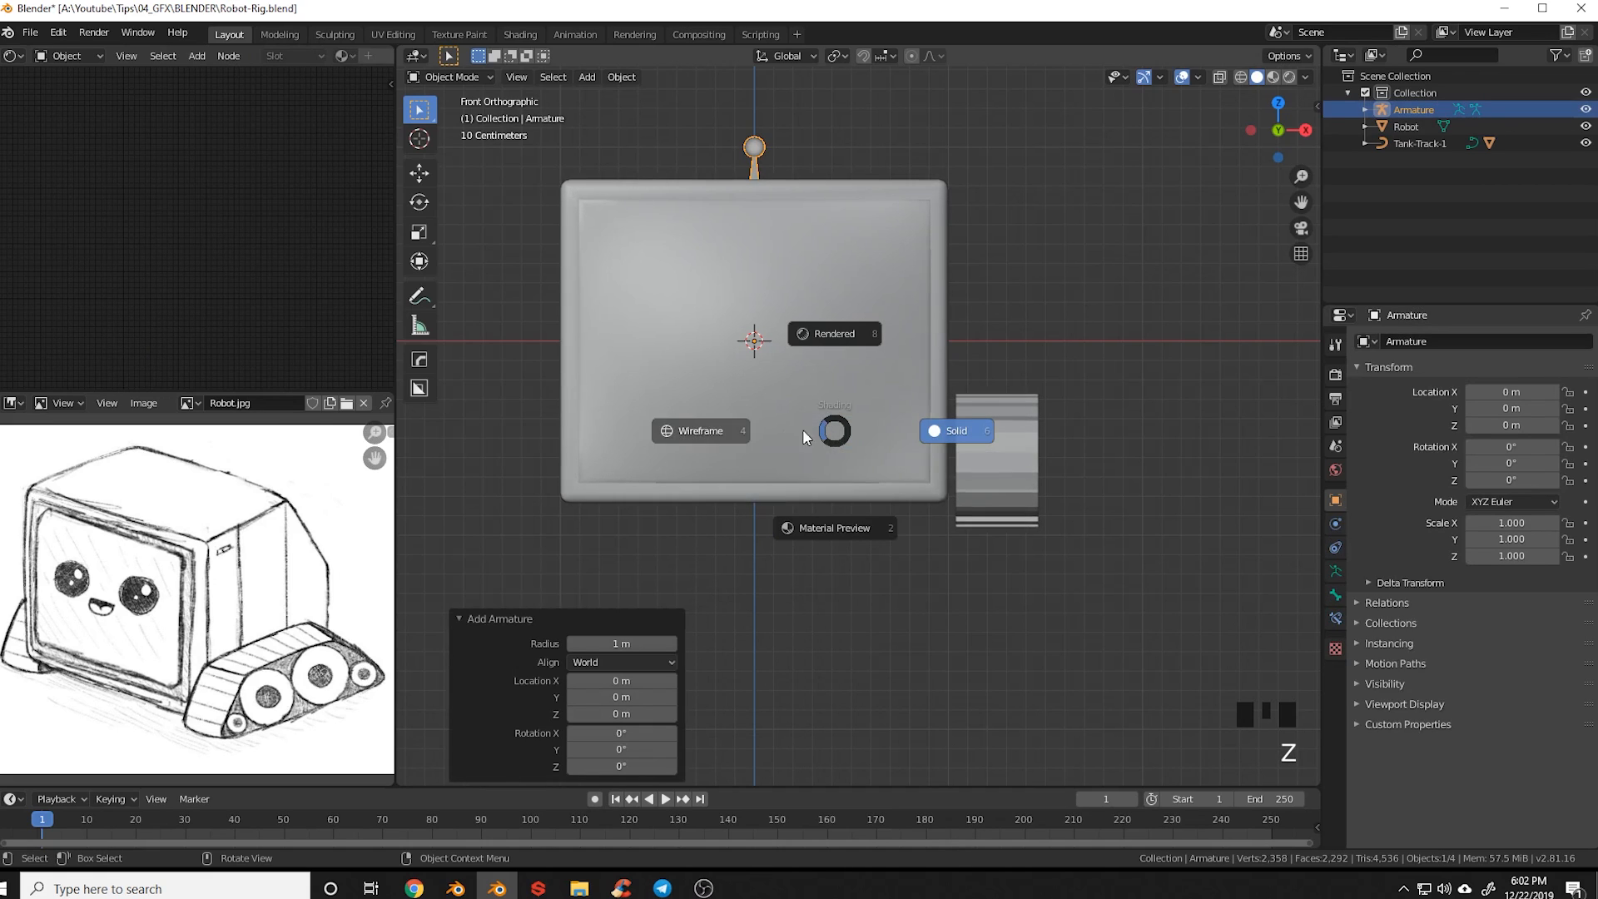
middle_click_drag(790, 399, 889, 419, "shift")
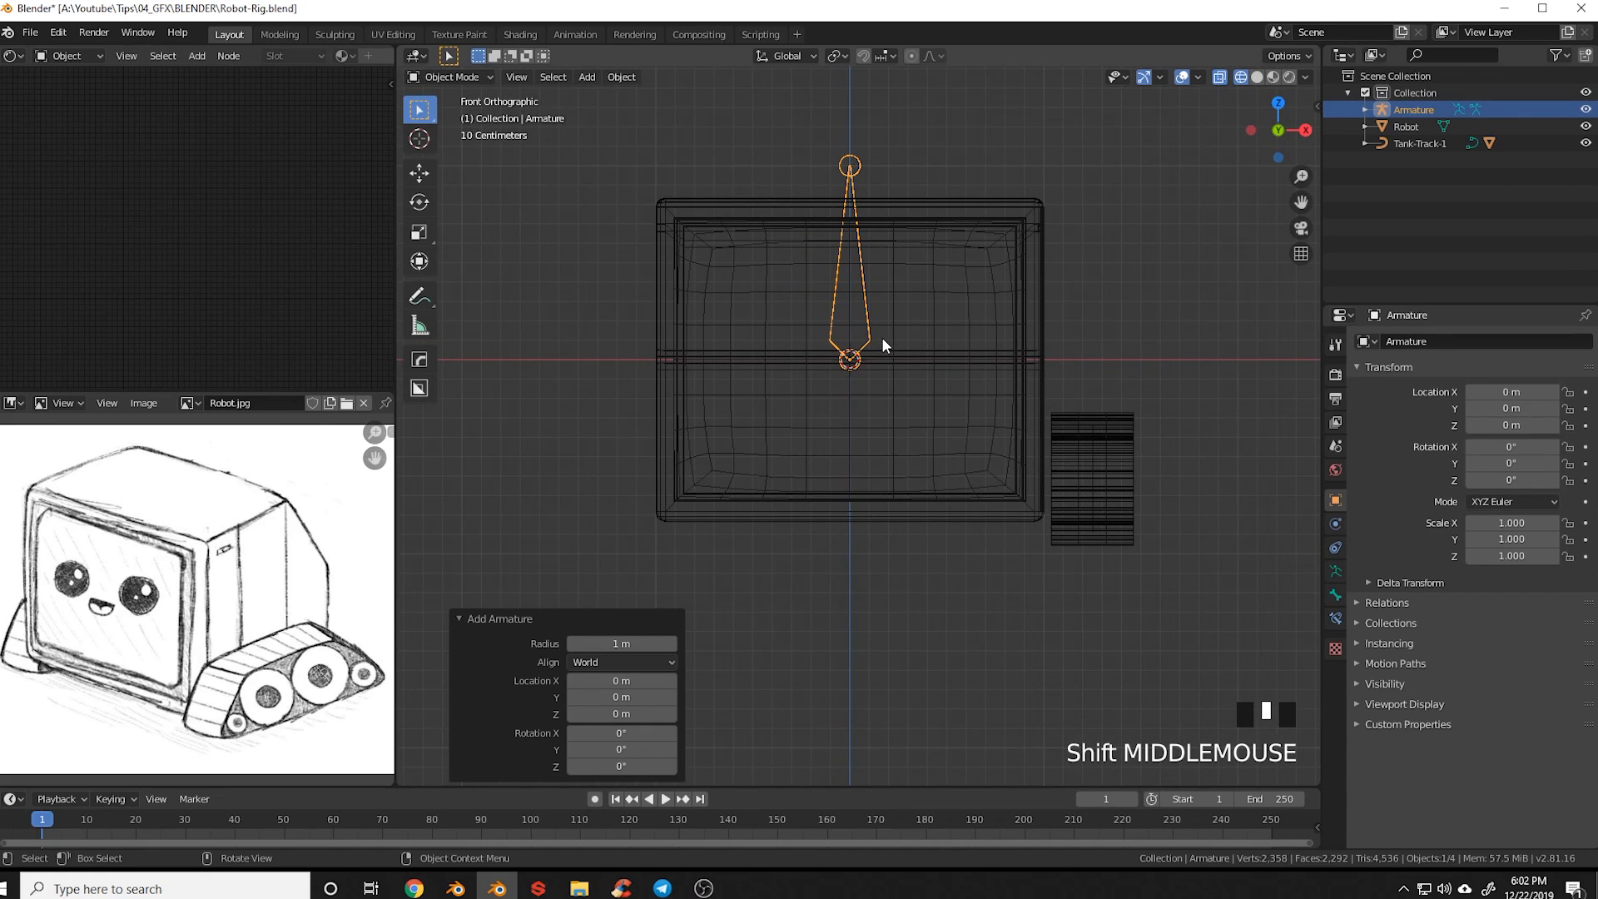
Enter Edit Mode on the armature and move its whole bone about -0.962 m along Z, placing its base below the robot
key("Tab")
key("a")
key("a")
key("a")
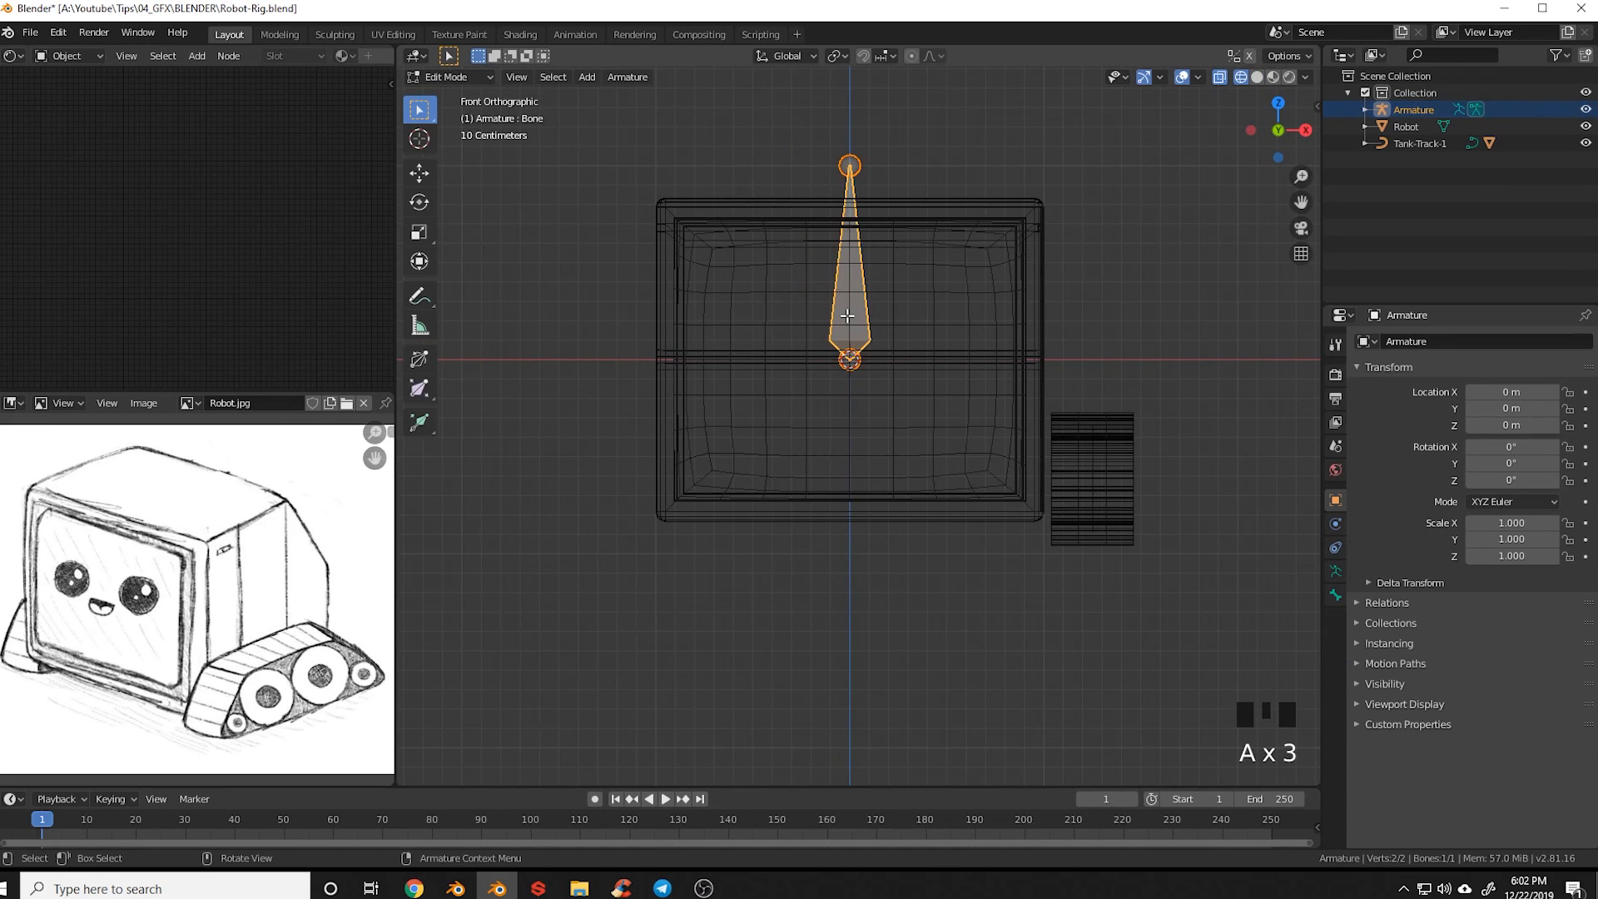
key("g")
key("z")
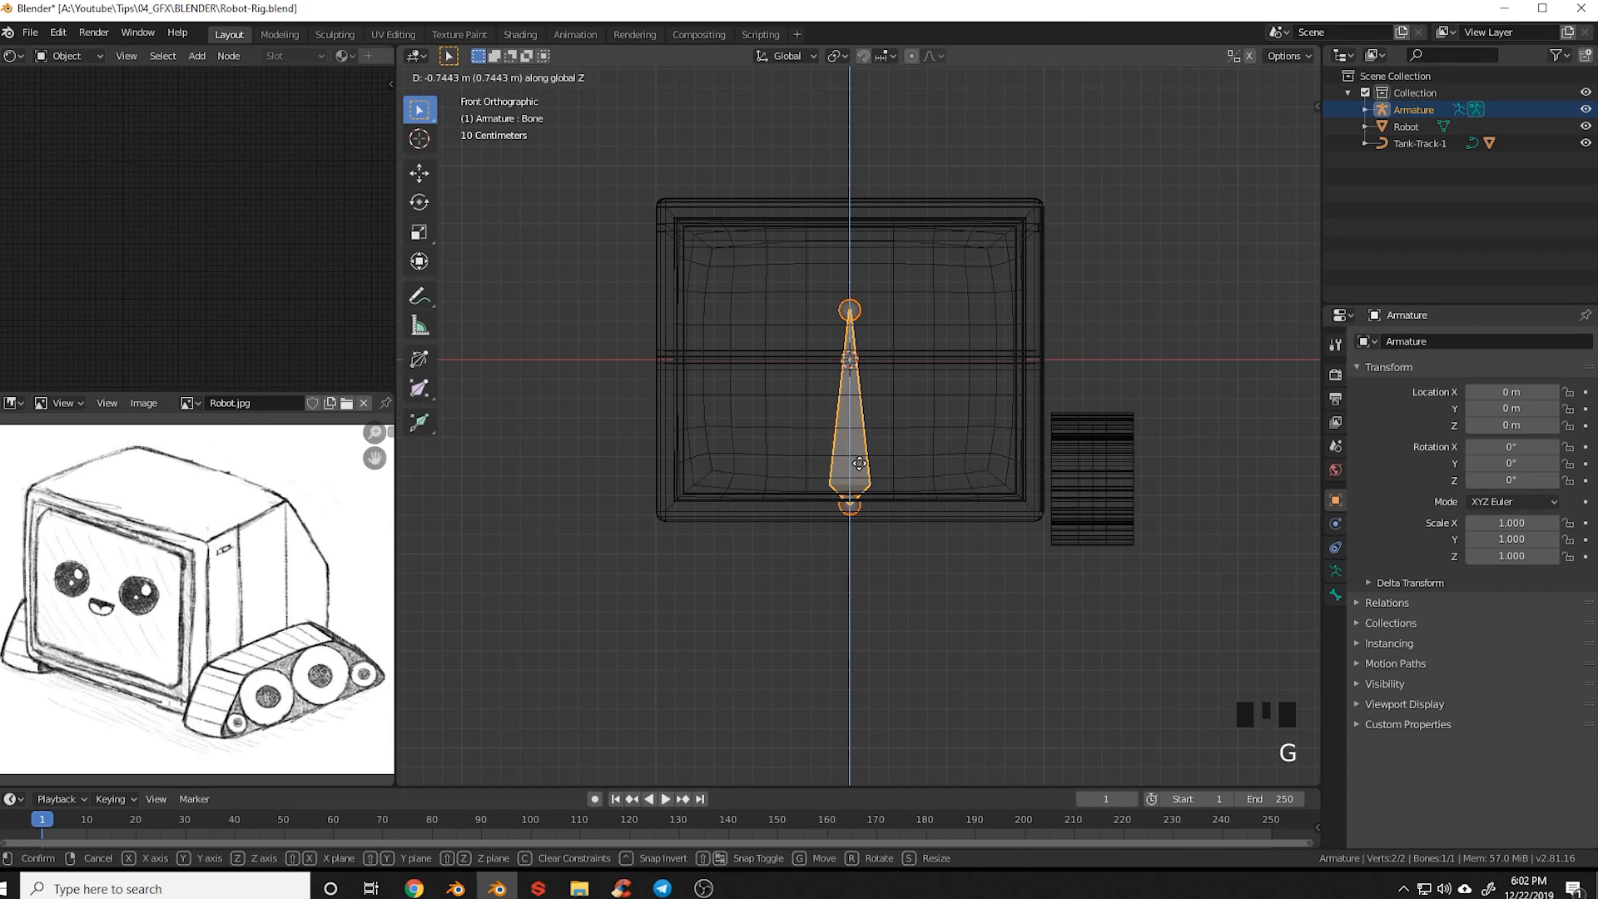
left_click(861, 351)
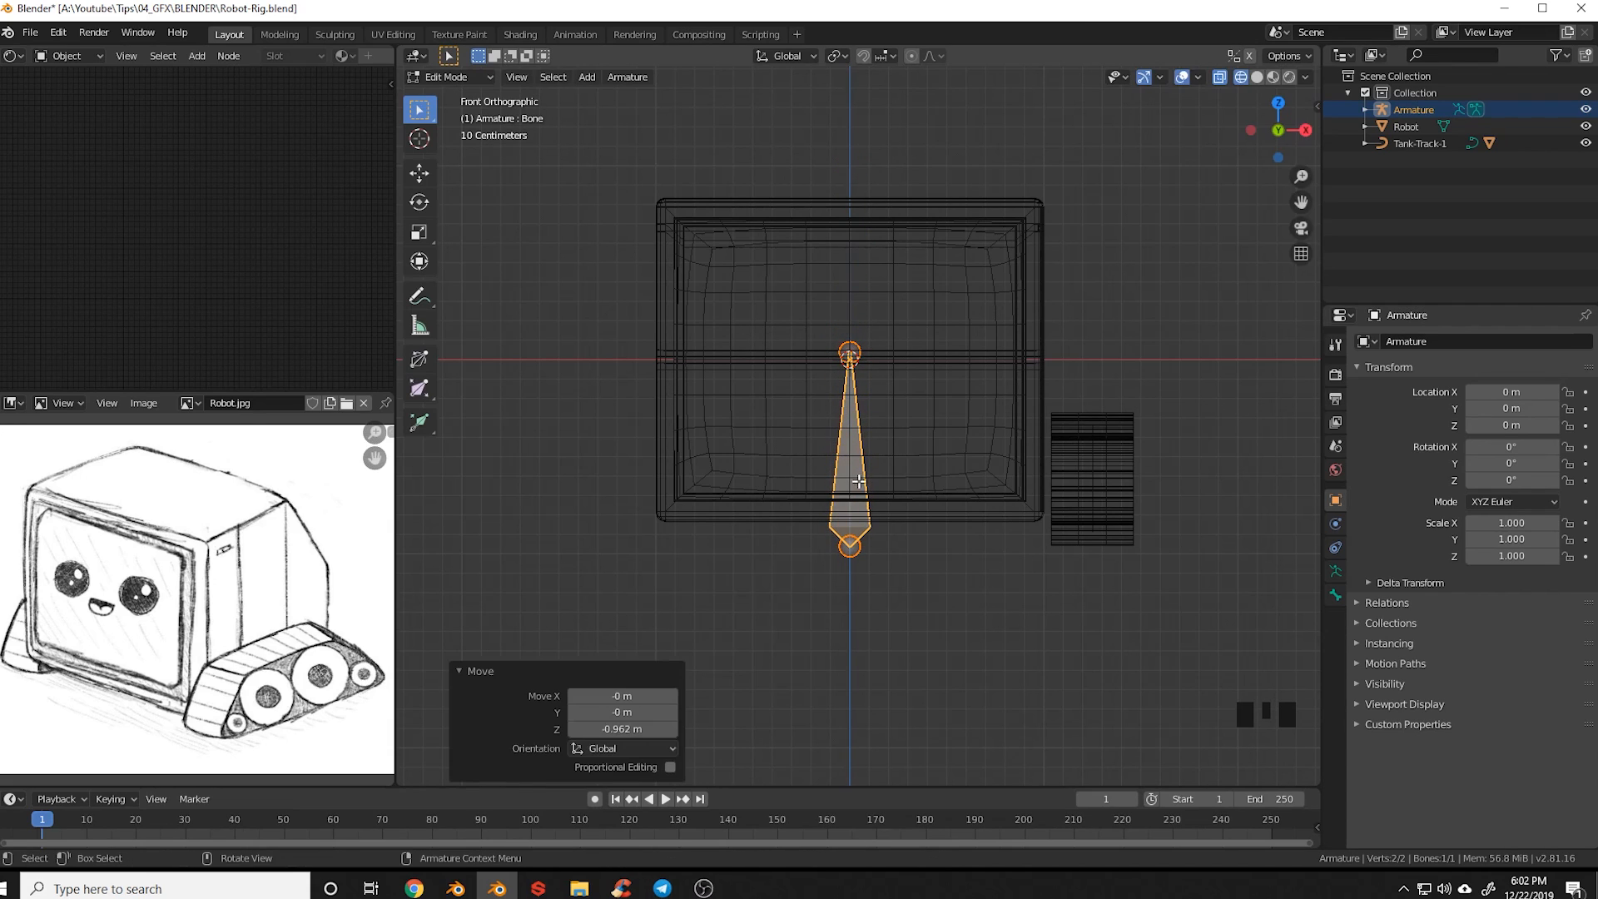
Lower the bone's tip about 0.875 m along Z and extrude a second bone about 1.67 m upward to the robot's top
left_click(861, 351)
key("g")
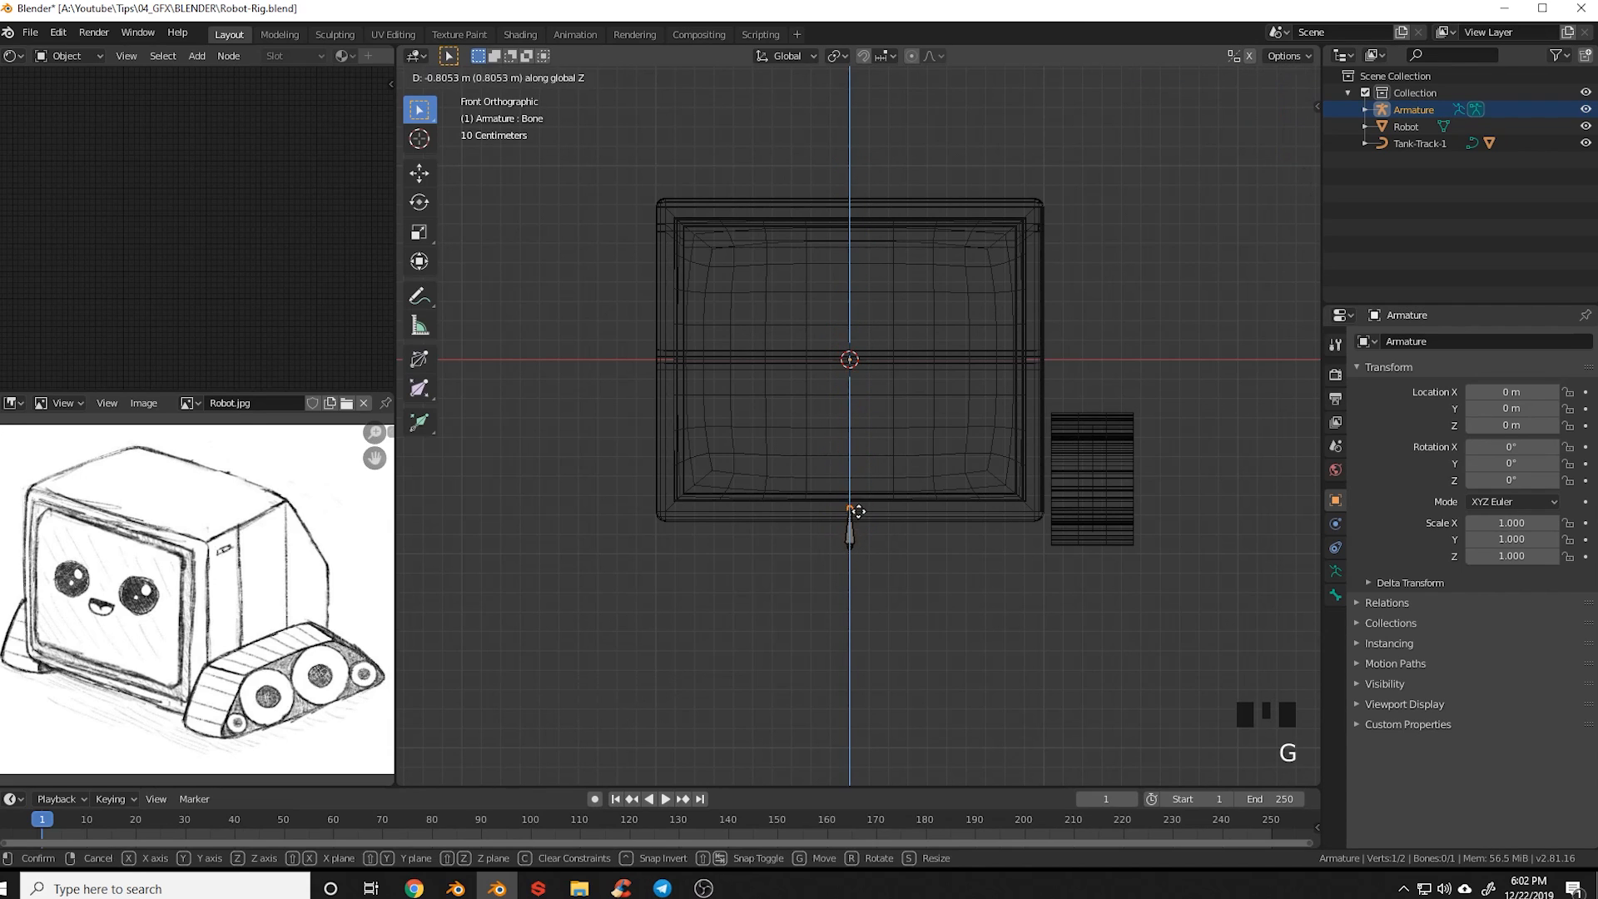
left_click(860, 520)
key("e")
key("z")
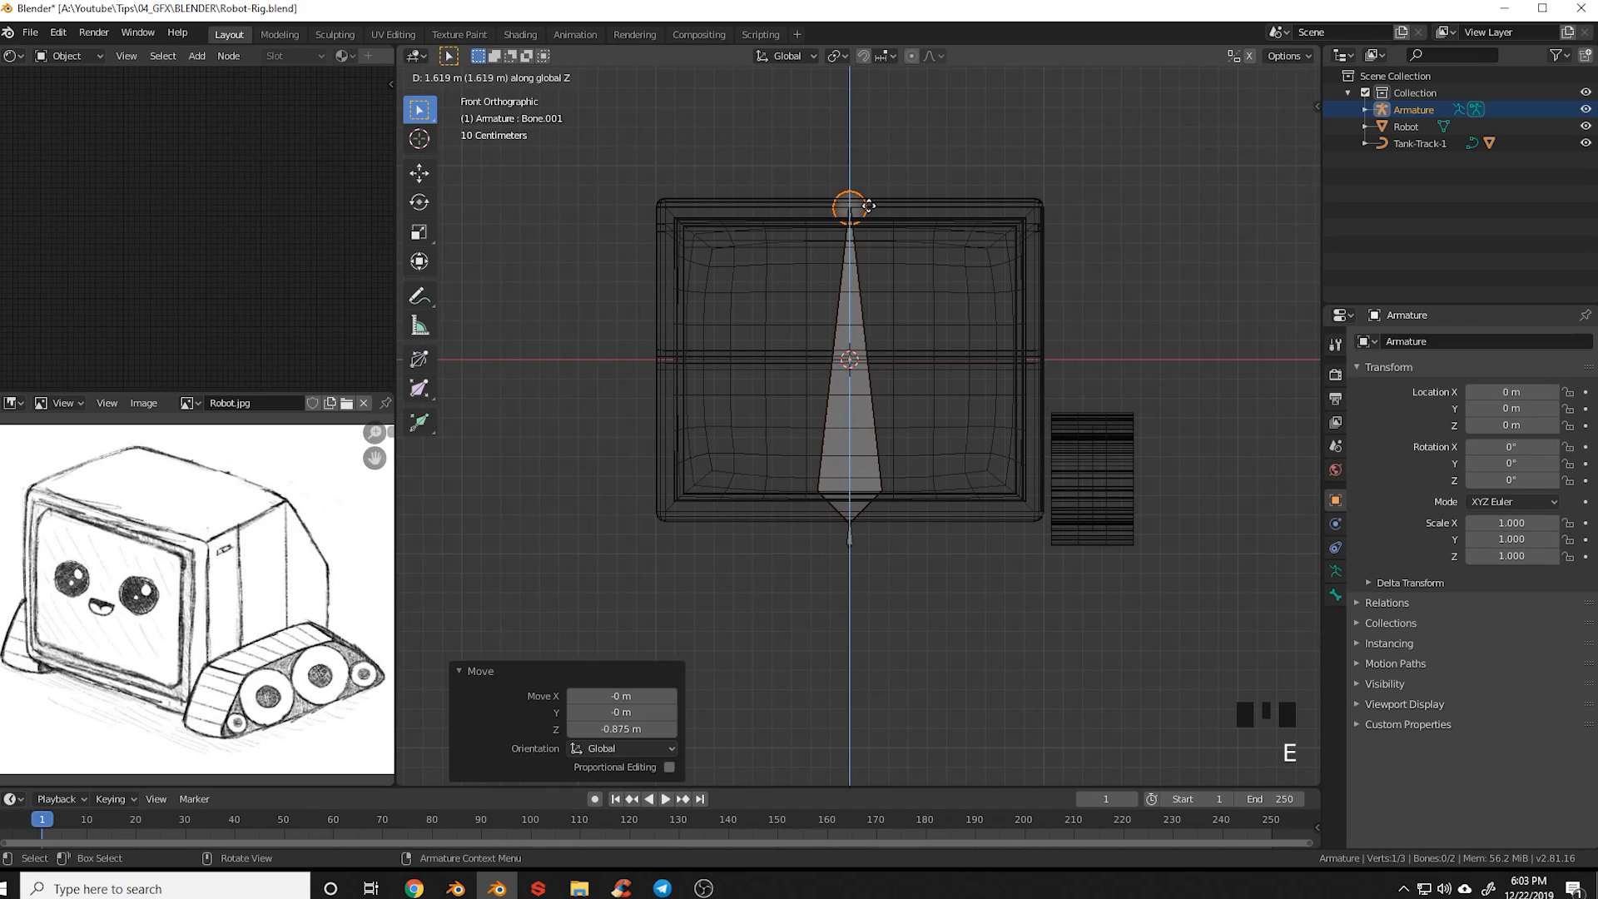
left_click(872, 196)
Select the small lower bone beneath the robot and rename it Root
left_click(849, 543)
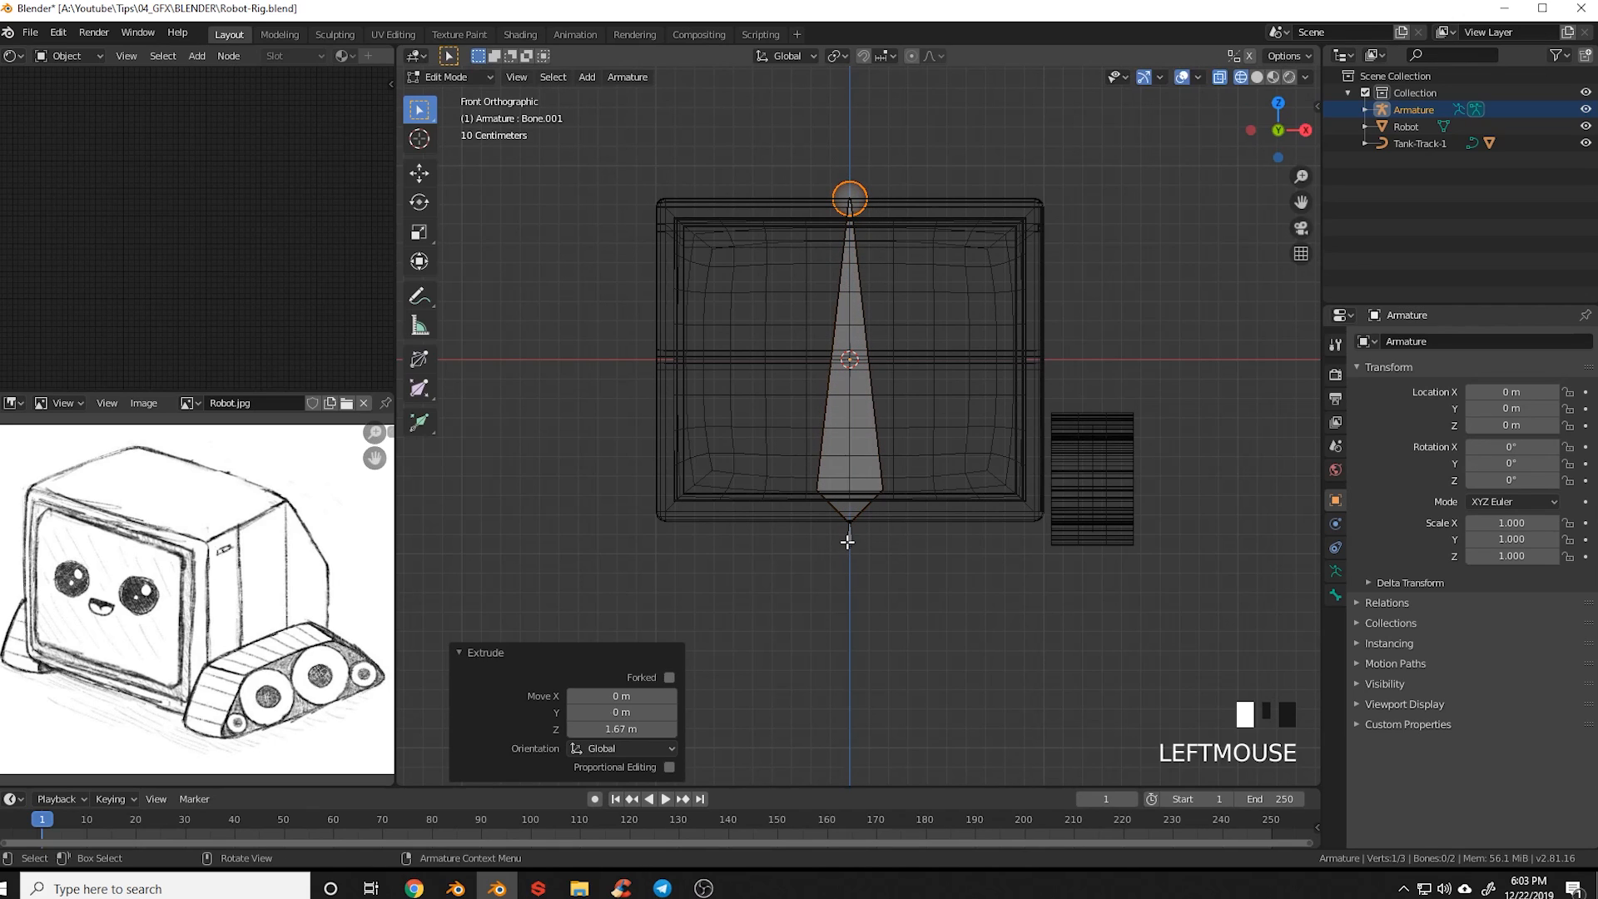
left_click(849, 536)
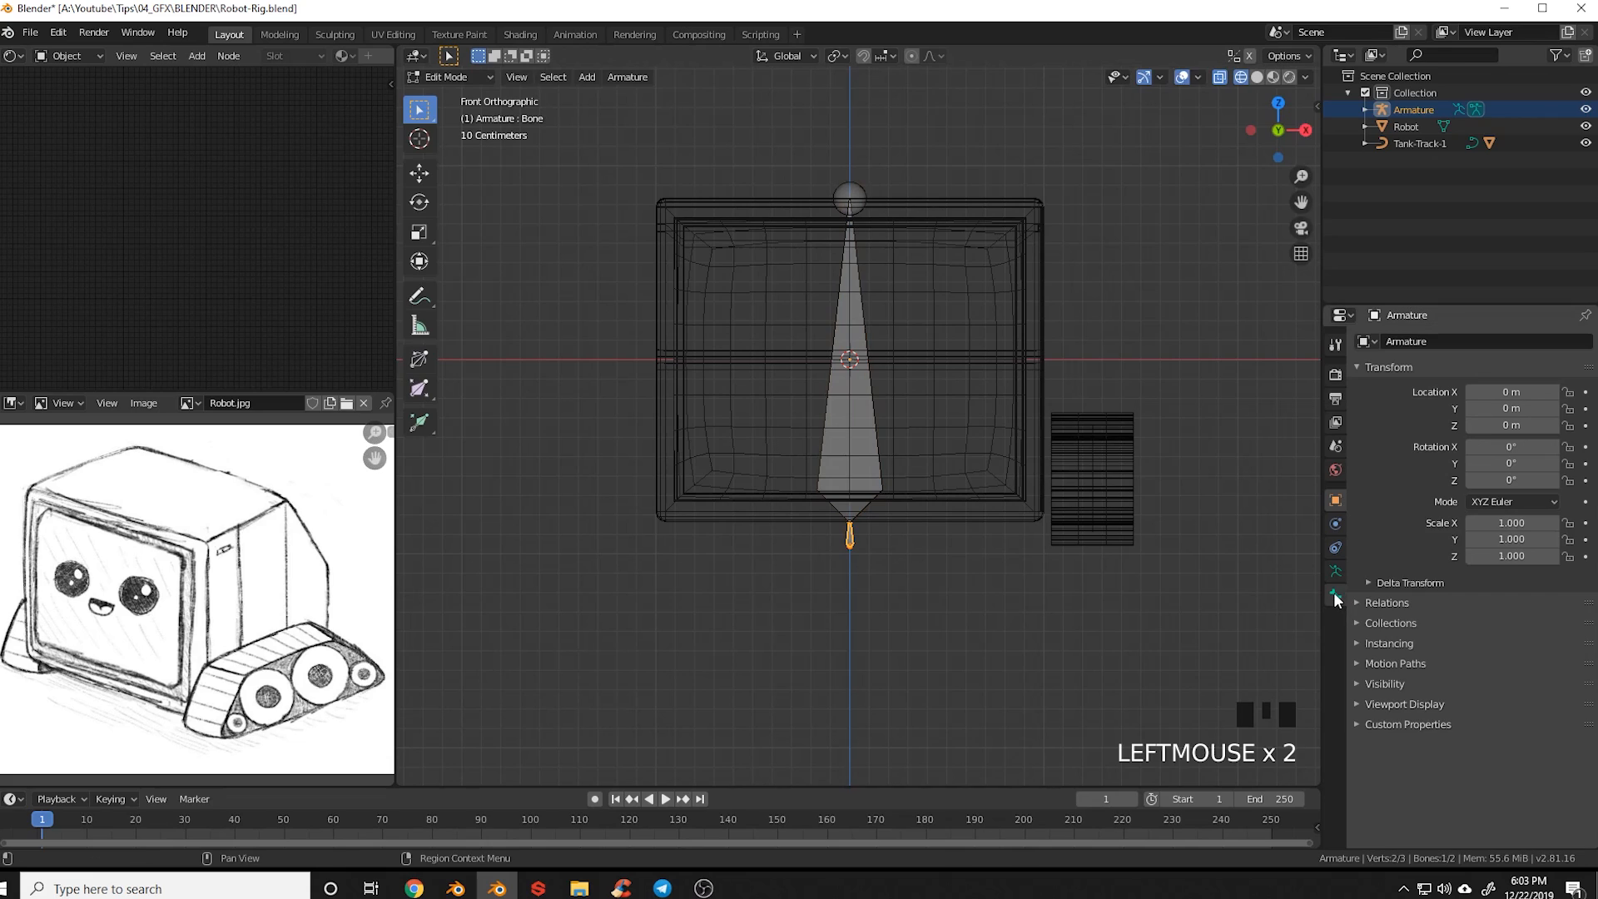
left_click(1335, 595)
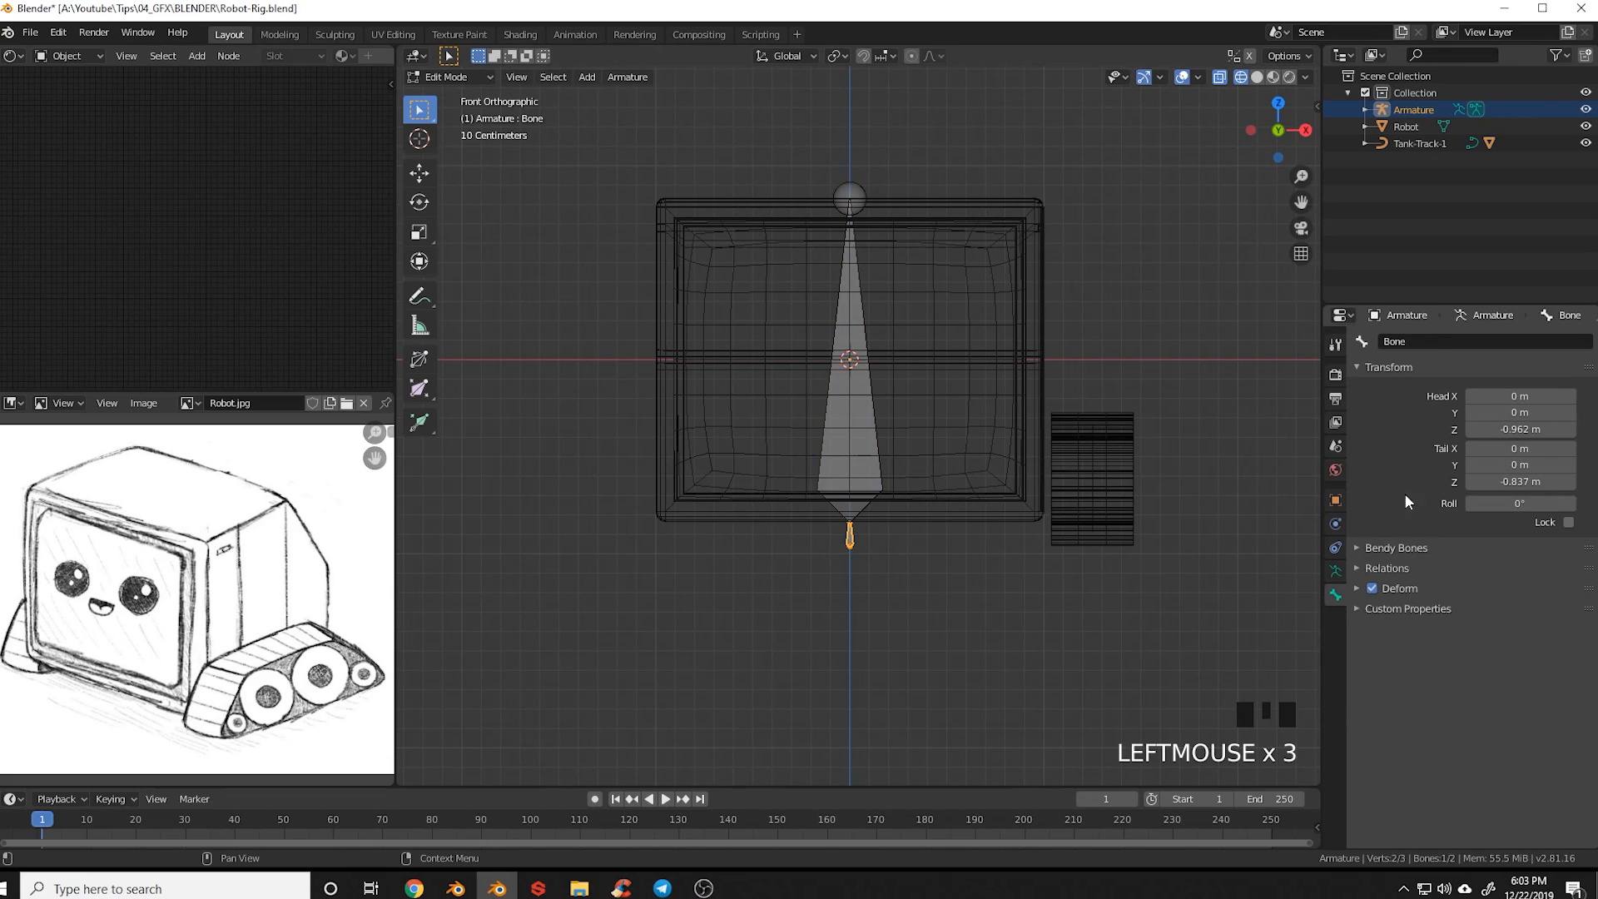
left_click(1417, 343)
type("rOOT")
key("Return")
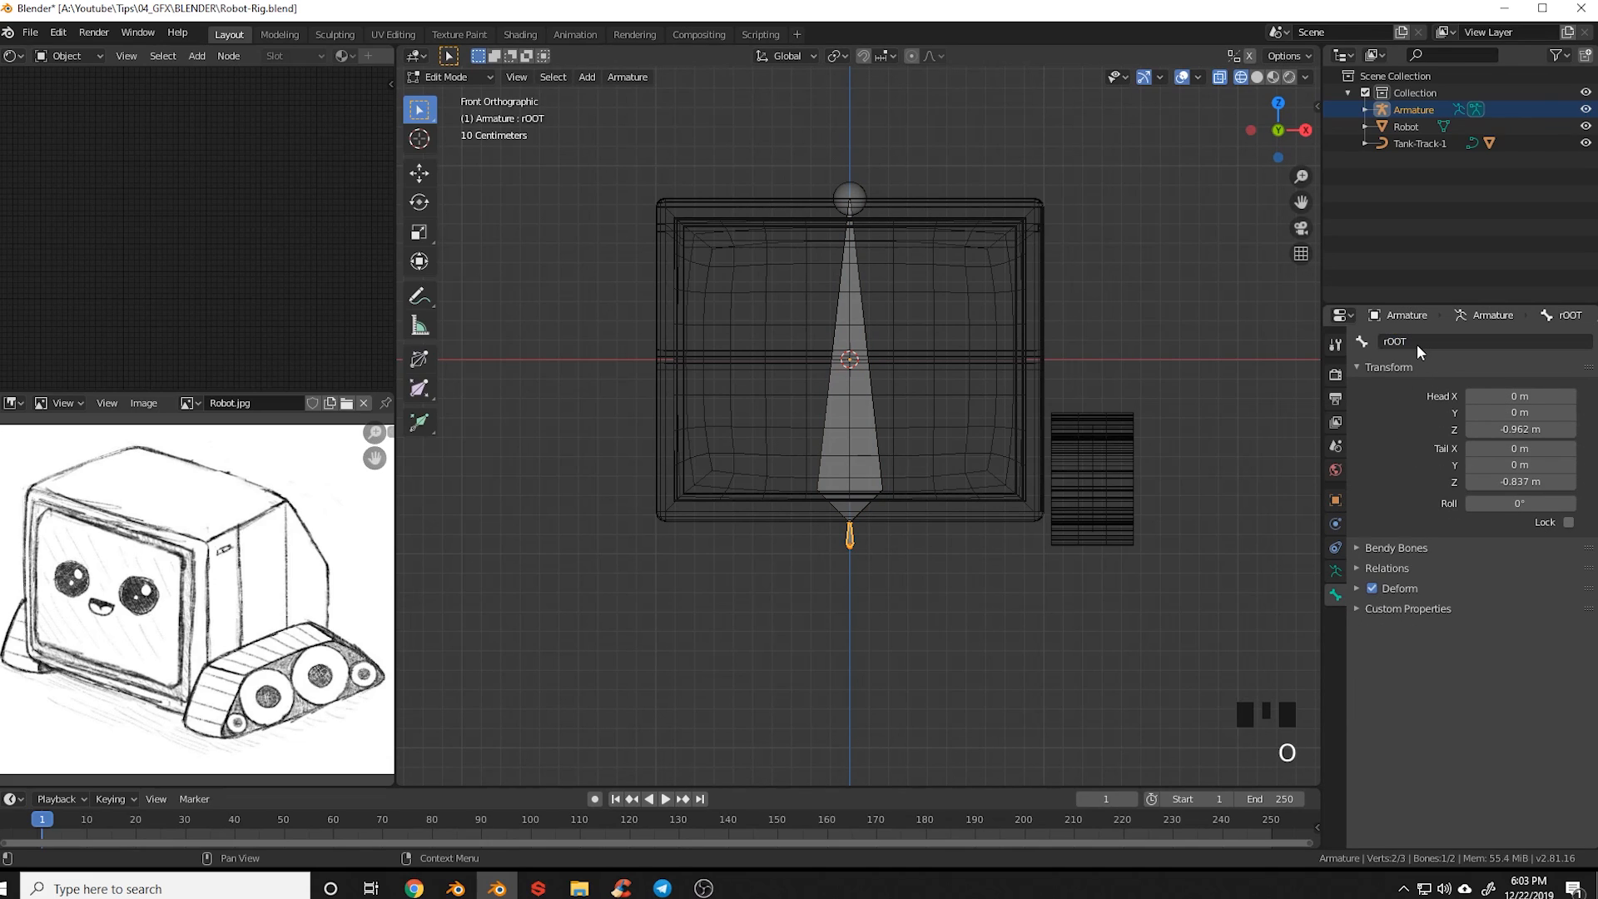
left_click(1417, 343)
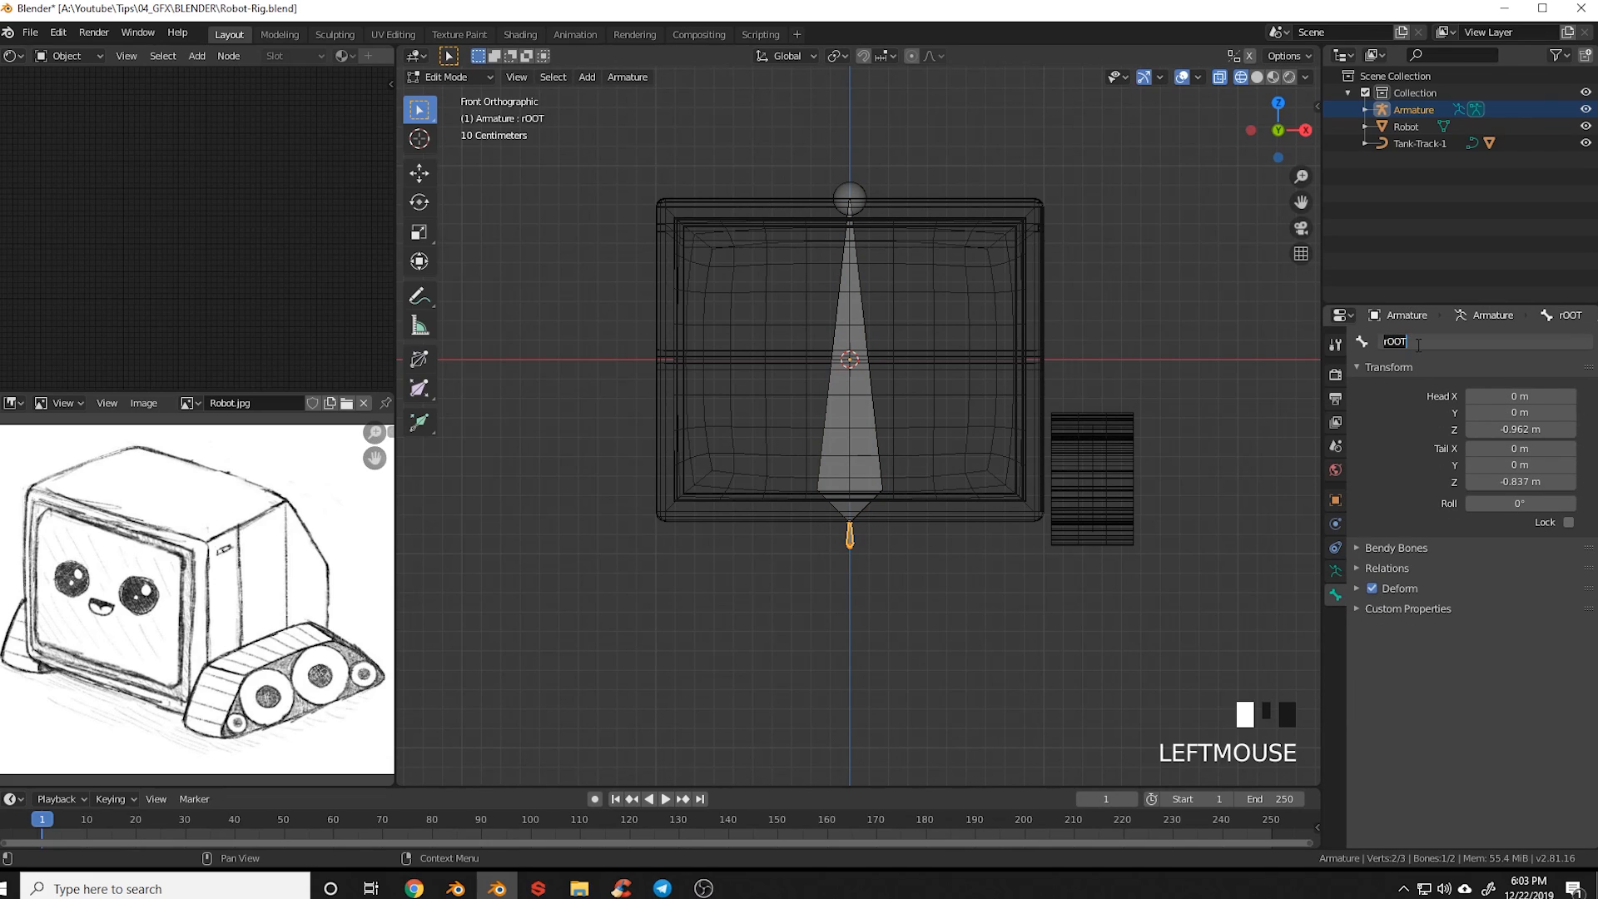
type("Root")
key("Return")
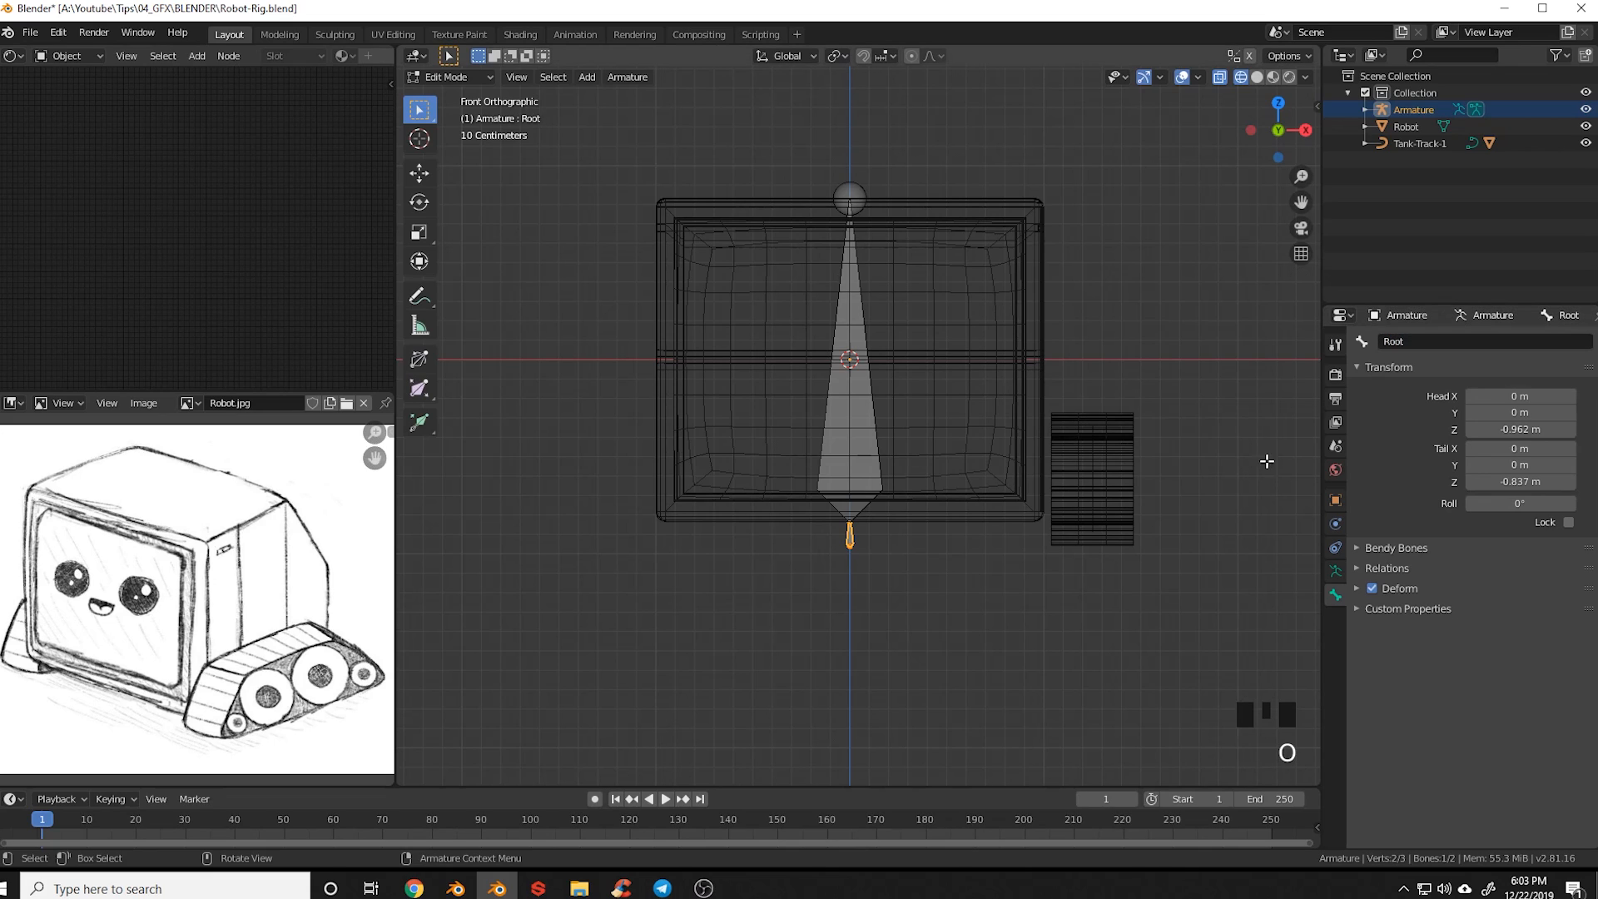
Select the tall bone running through the robot and rename it Body
left_click(1029, 442)
left_click(864, 407)
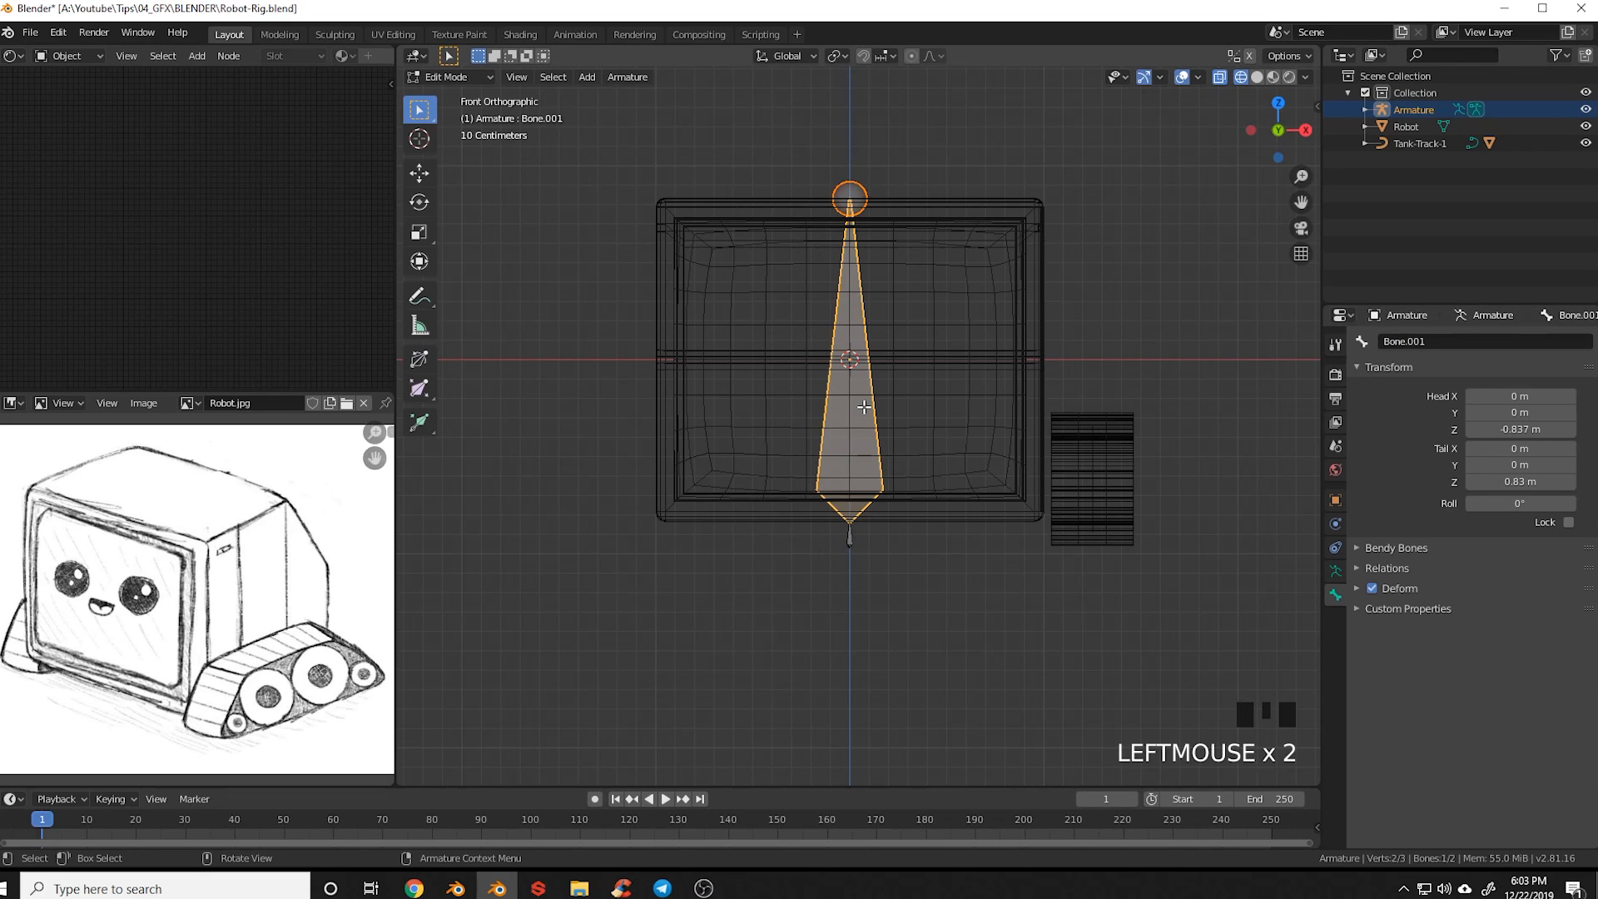
left_click(1462, 342)
type("B")
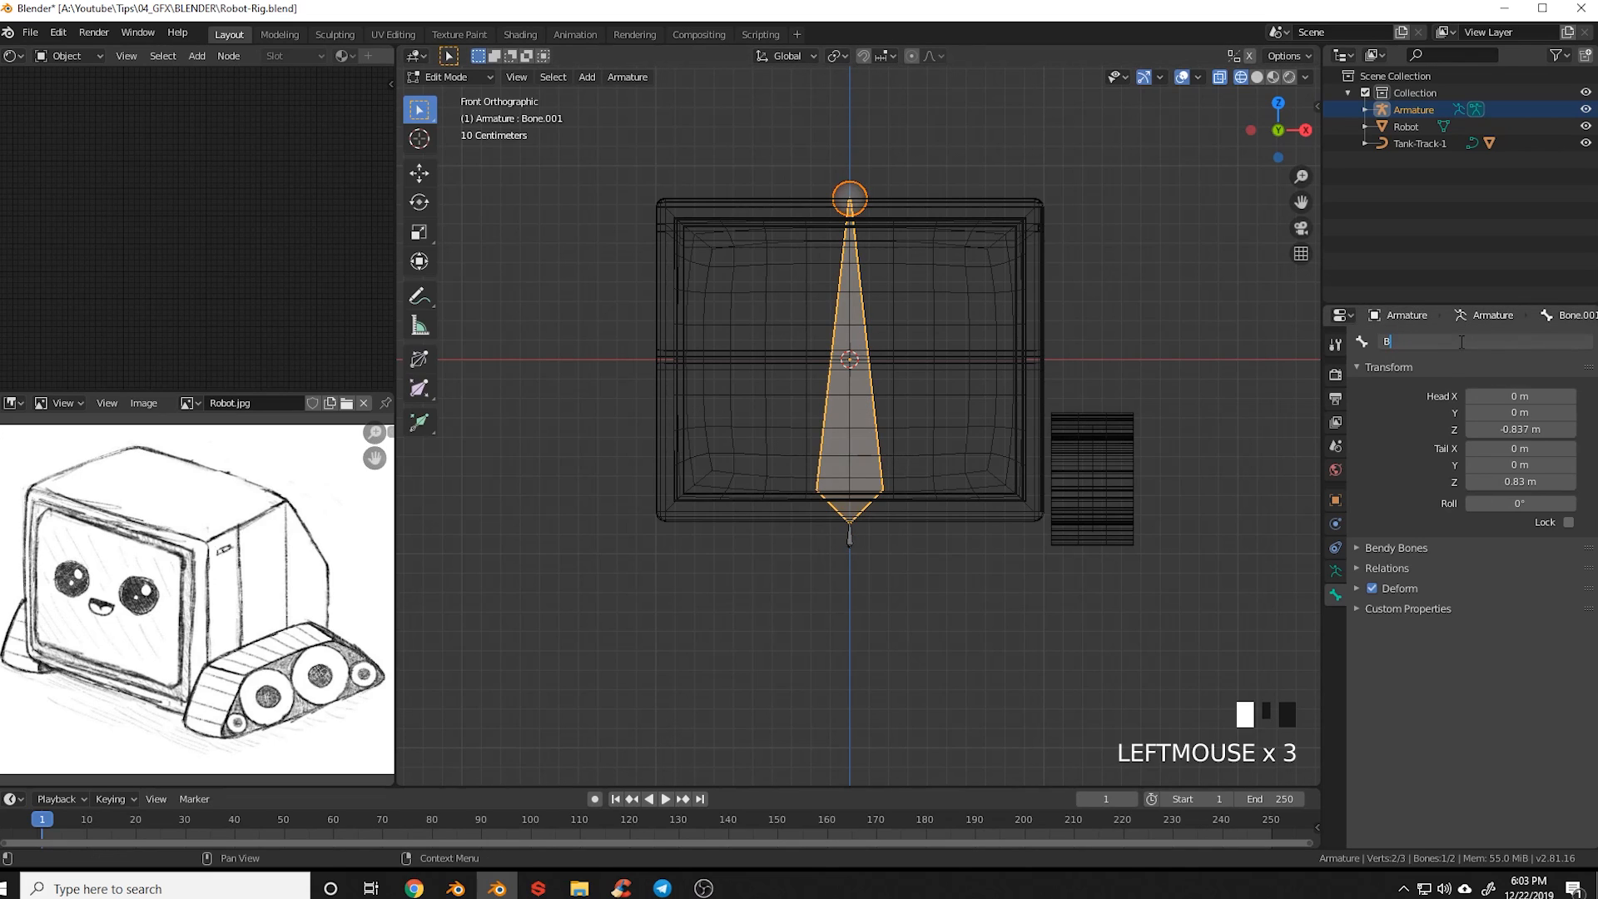
type("ody")
key("Return")
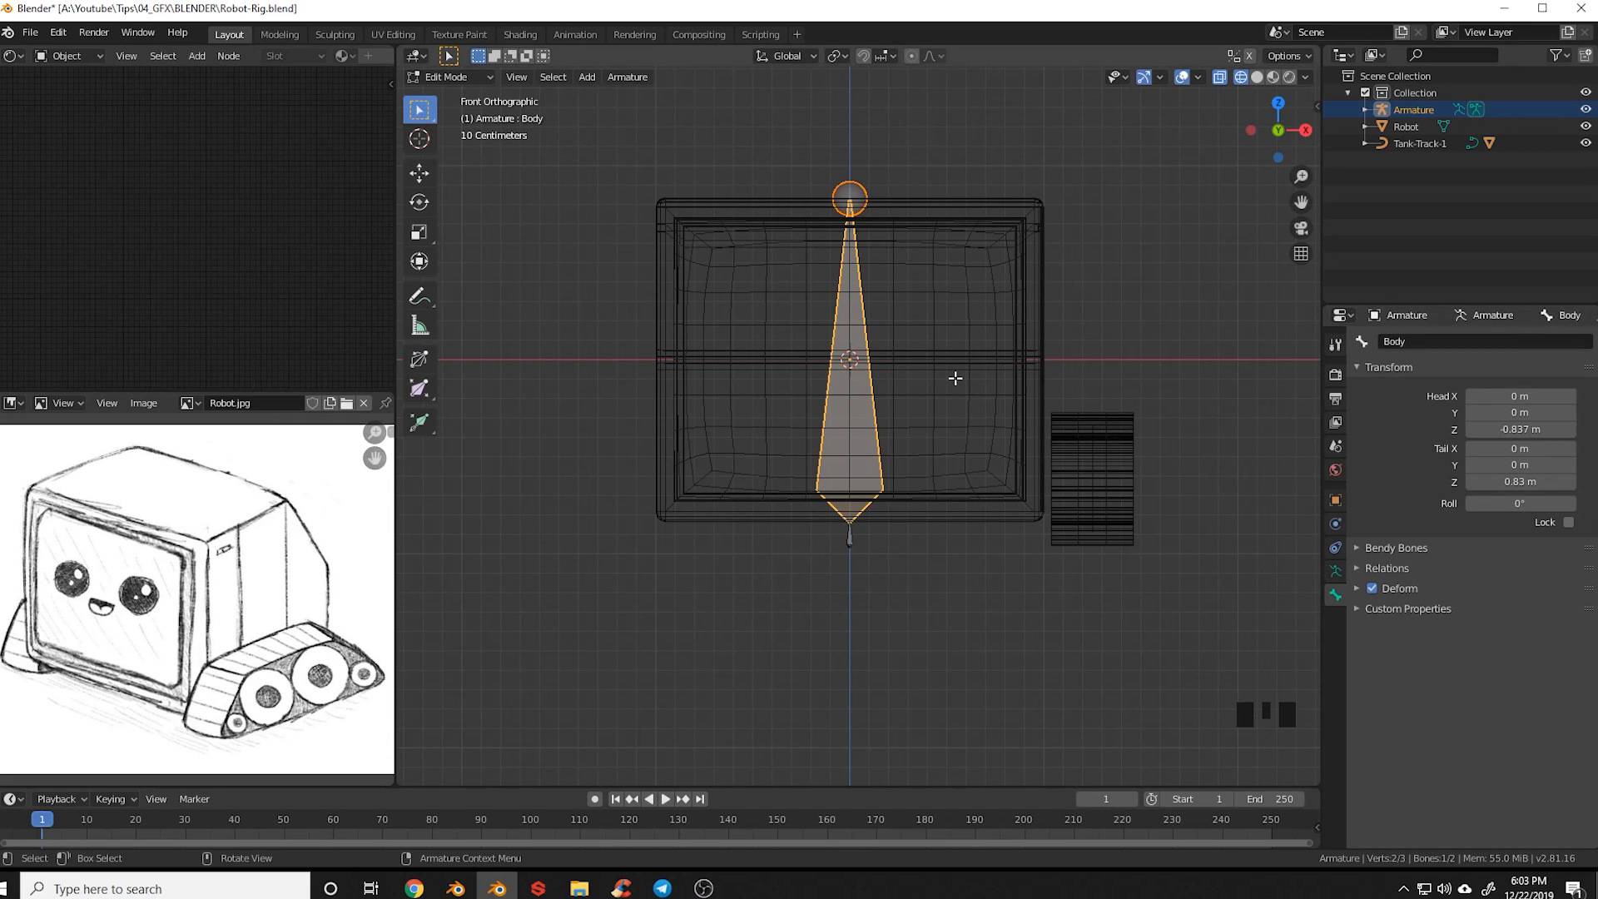
In Object Mode, move the armature about -0.183 m along Y in side view, deselect everything and save the file
key("Tab")
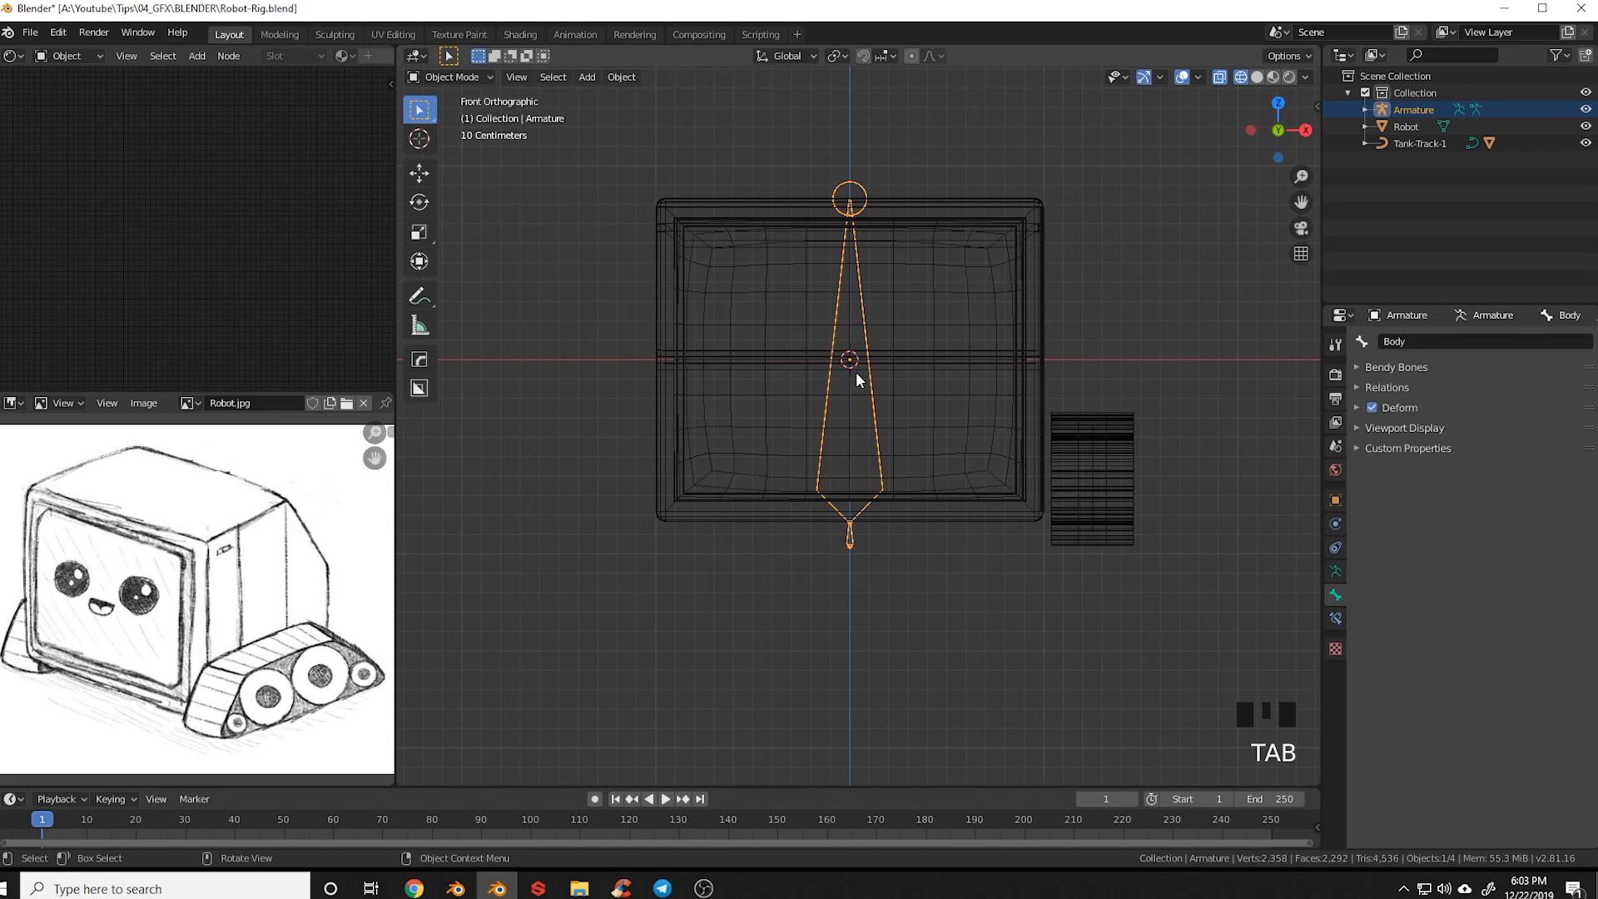
key("KP_3")
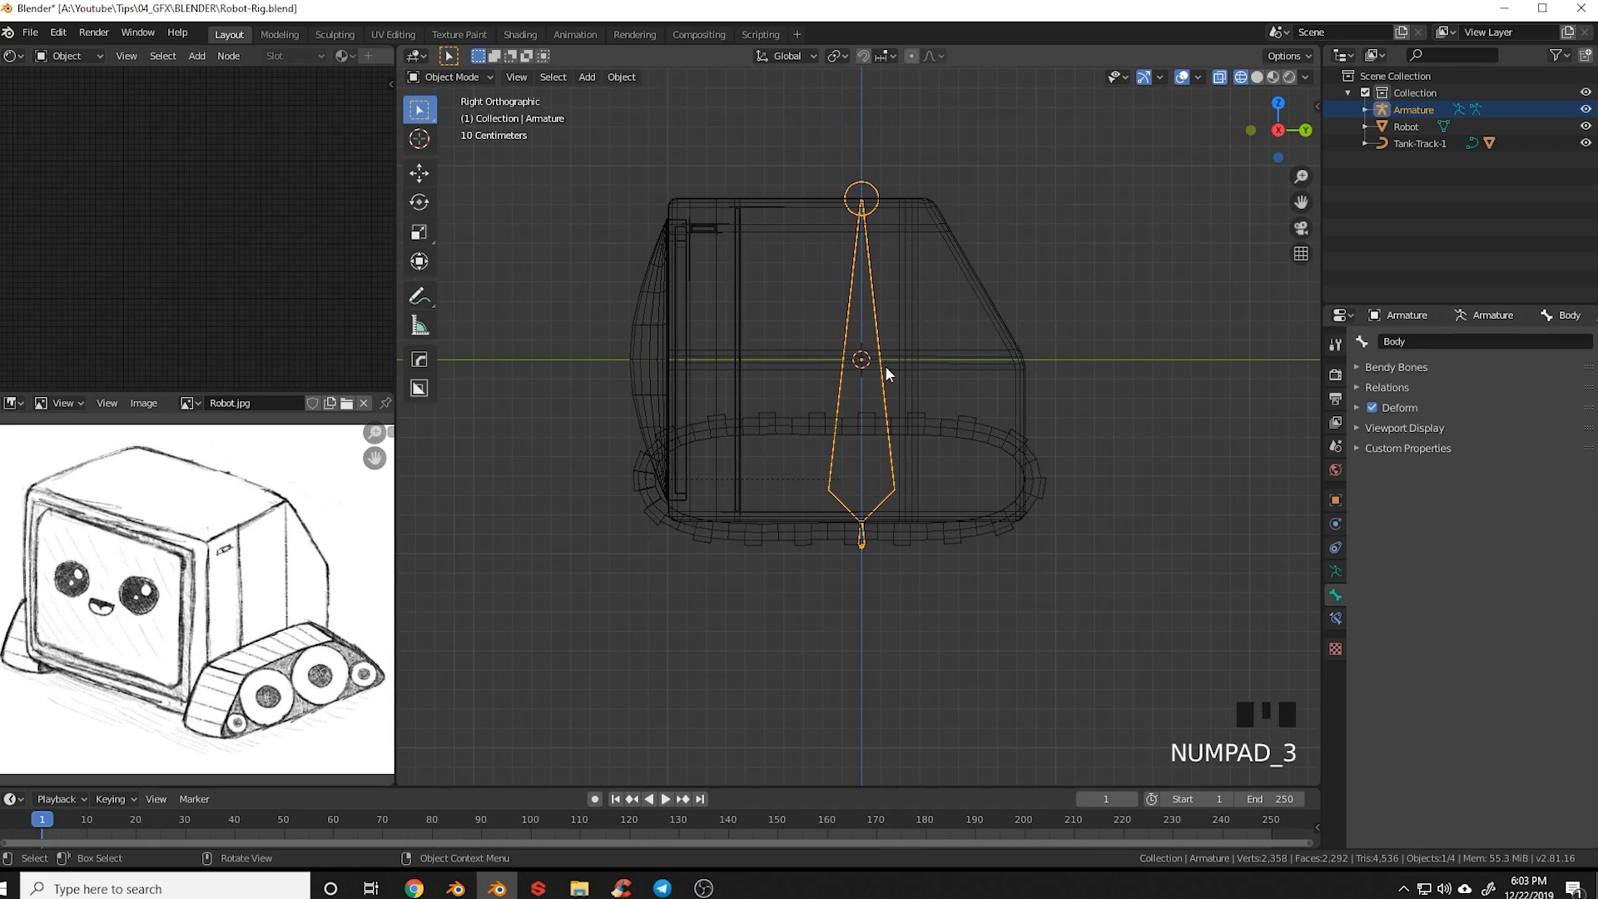
key("g")
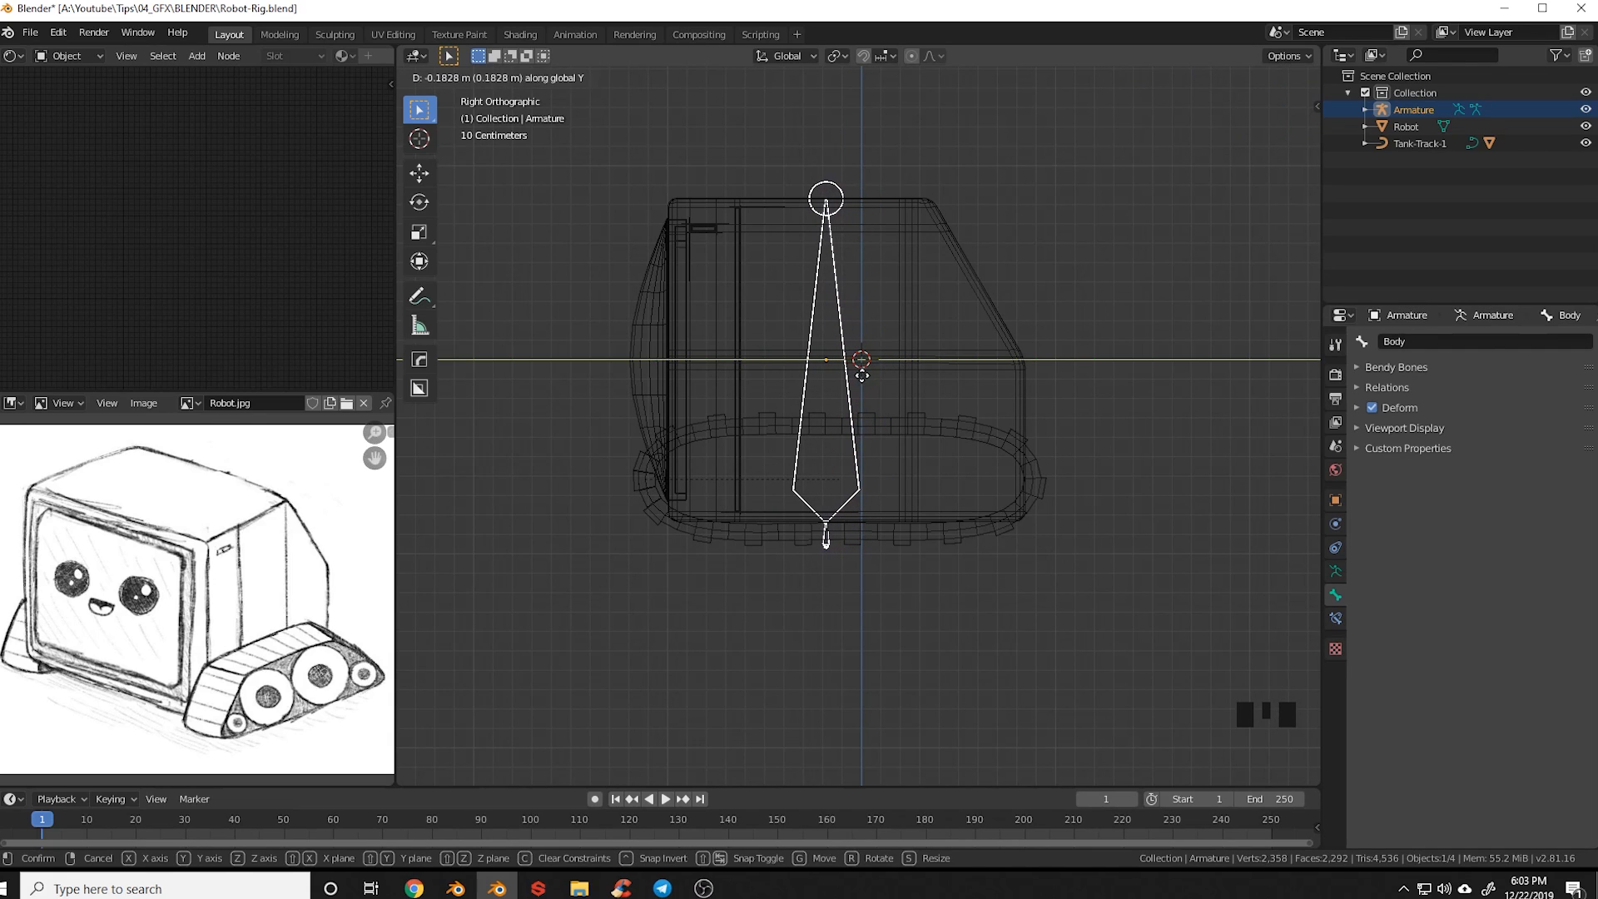
left_click(862, 375)
key("alt+a")
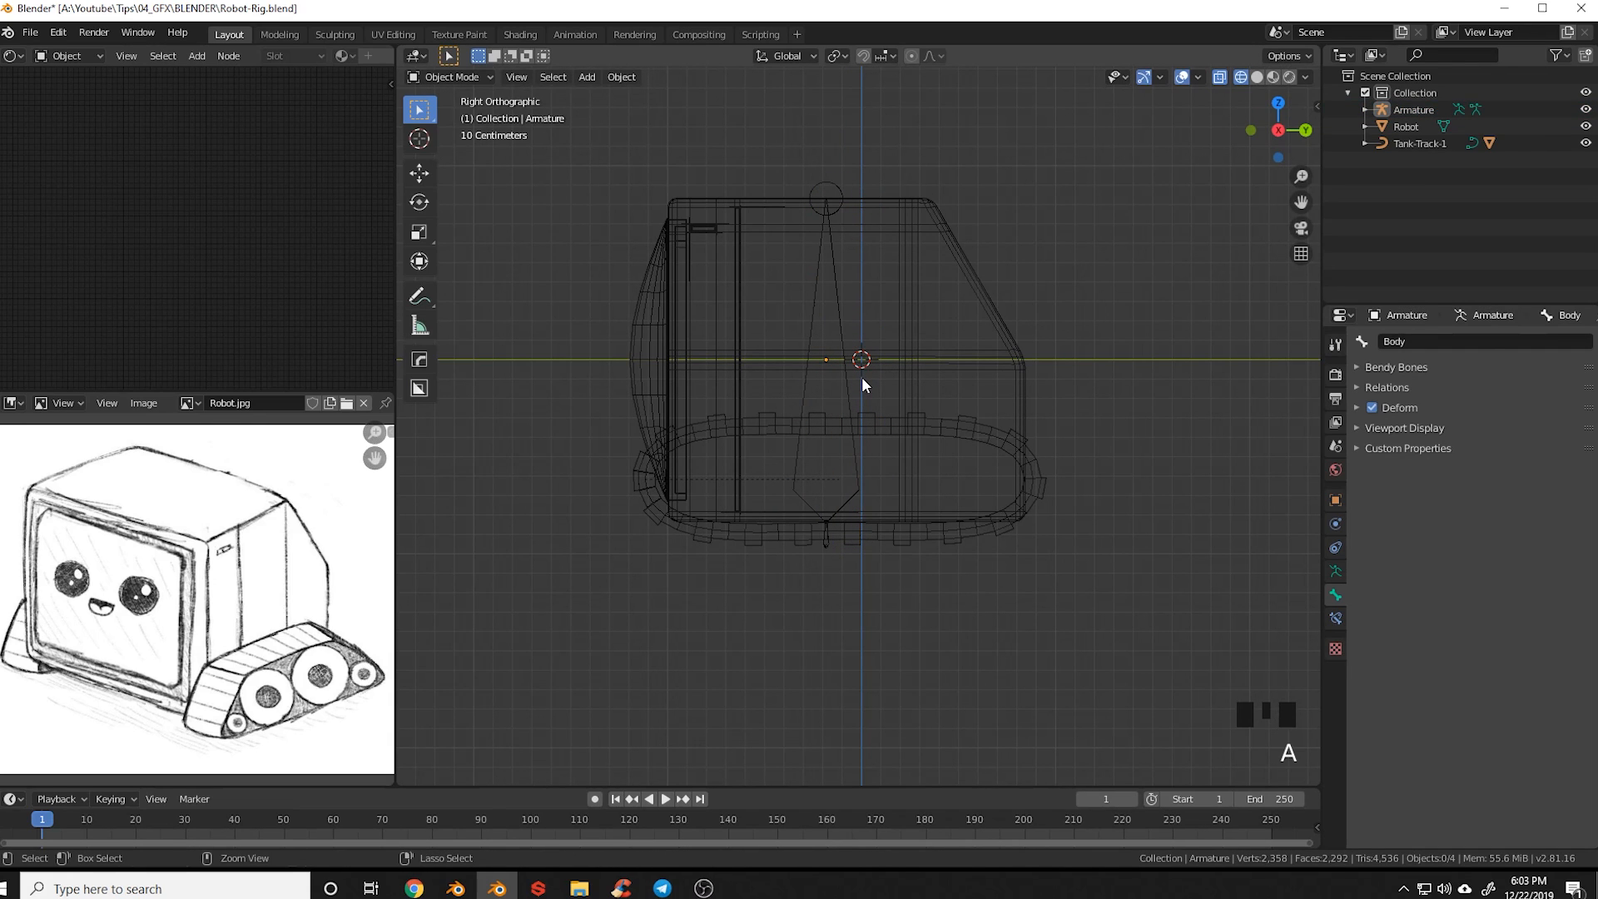
key("ctrl+s")
key("KP_7")
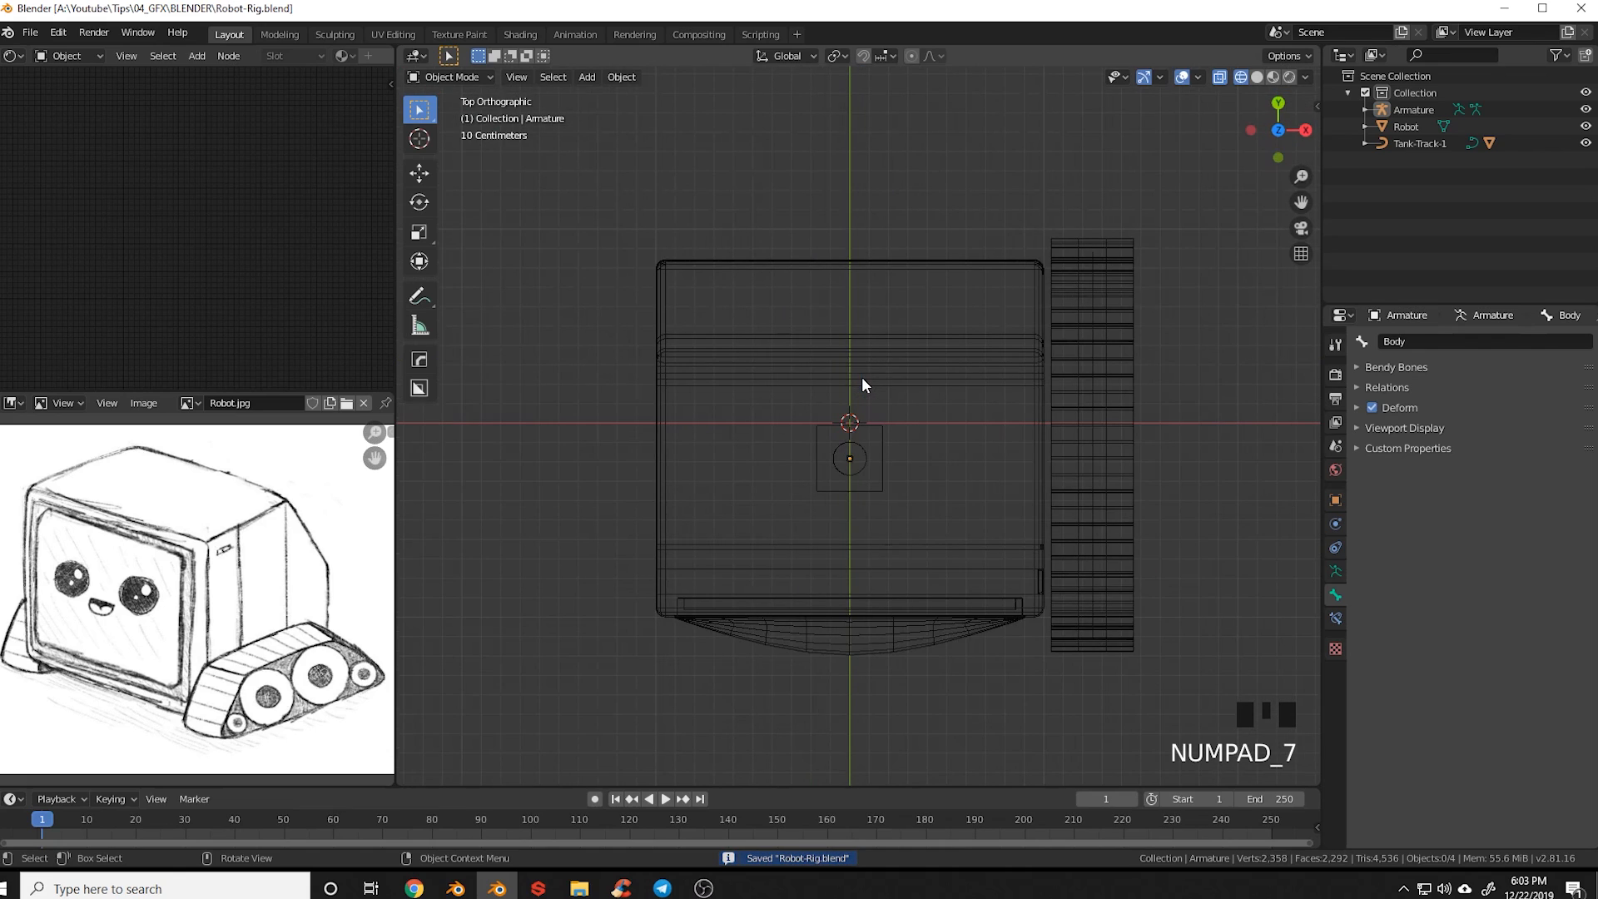
Add a mesh circle at the scene centre and scale it to about 1.644 so it surrounds the robot
key("shift+a")
mouse_move(851, 265)
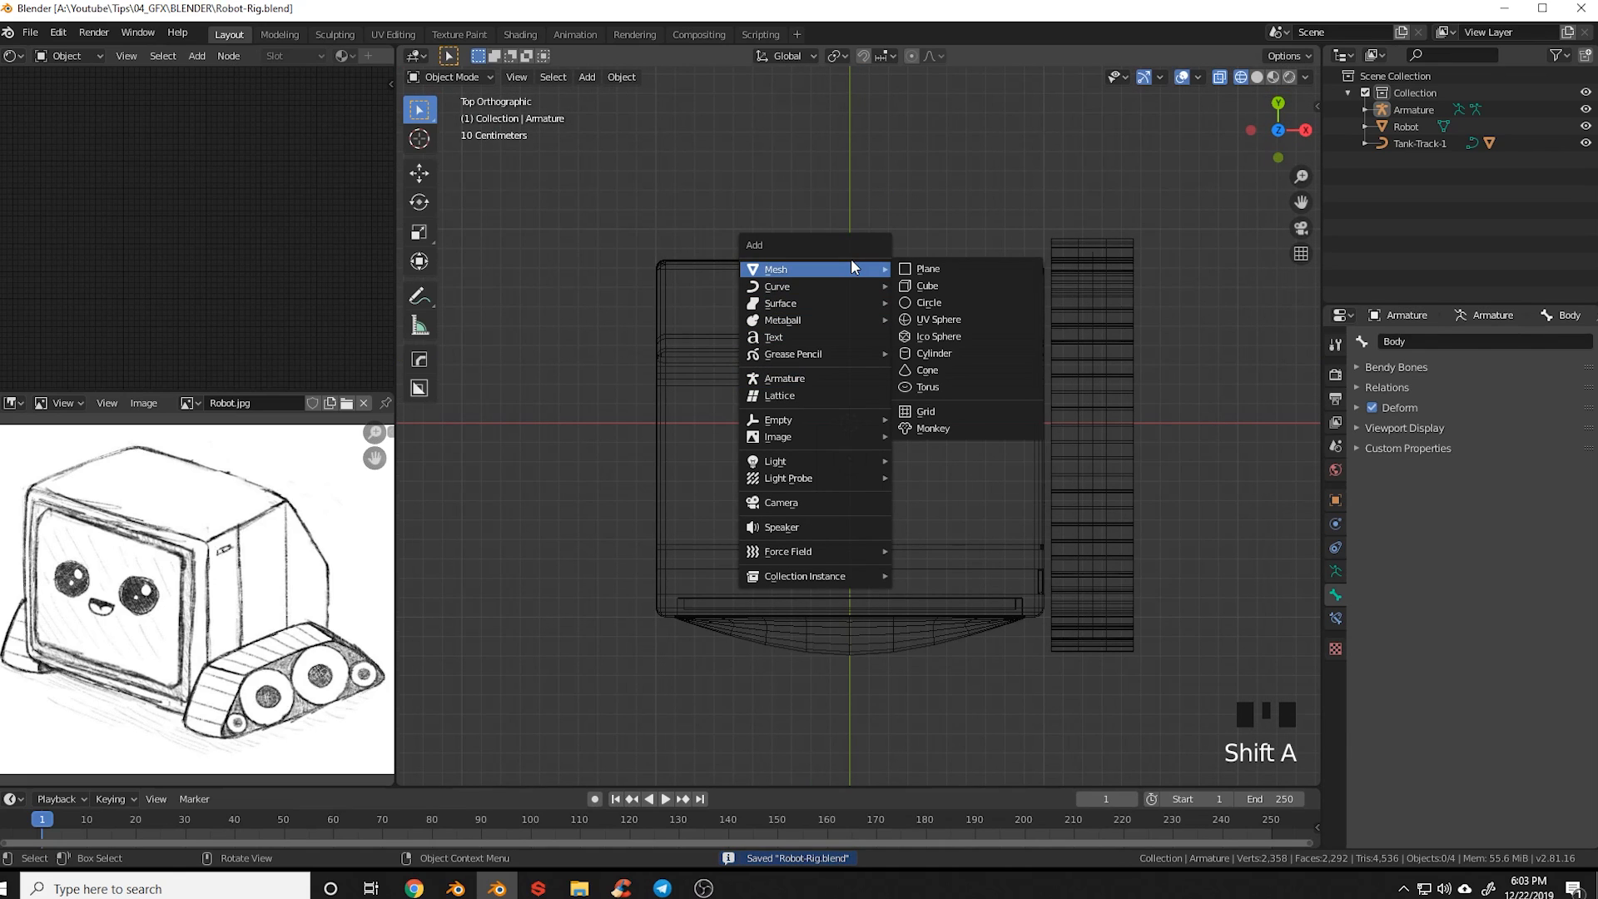
left_click(930, 303)
key("s")
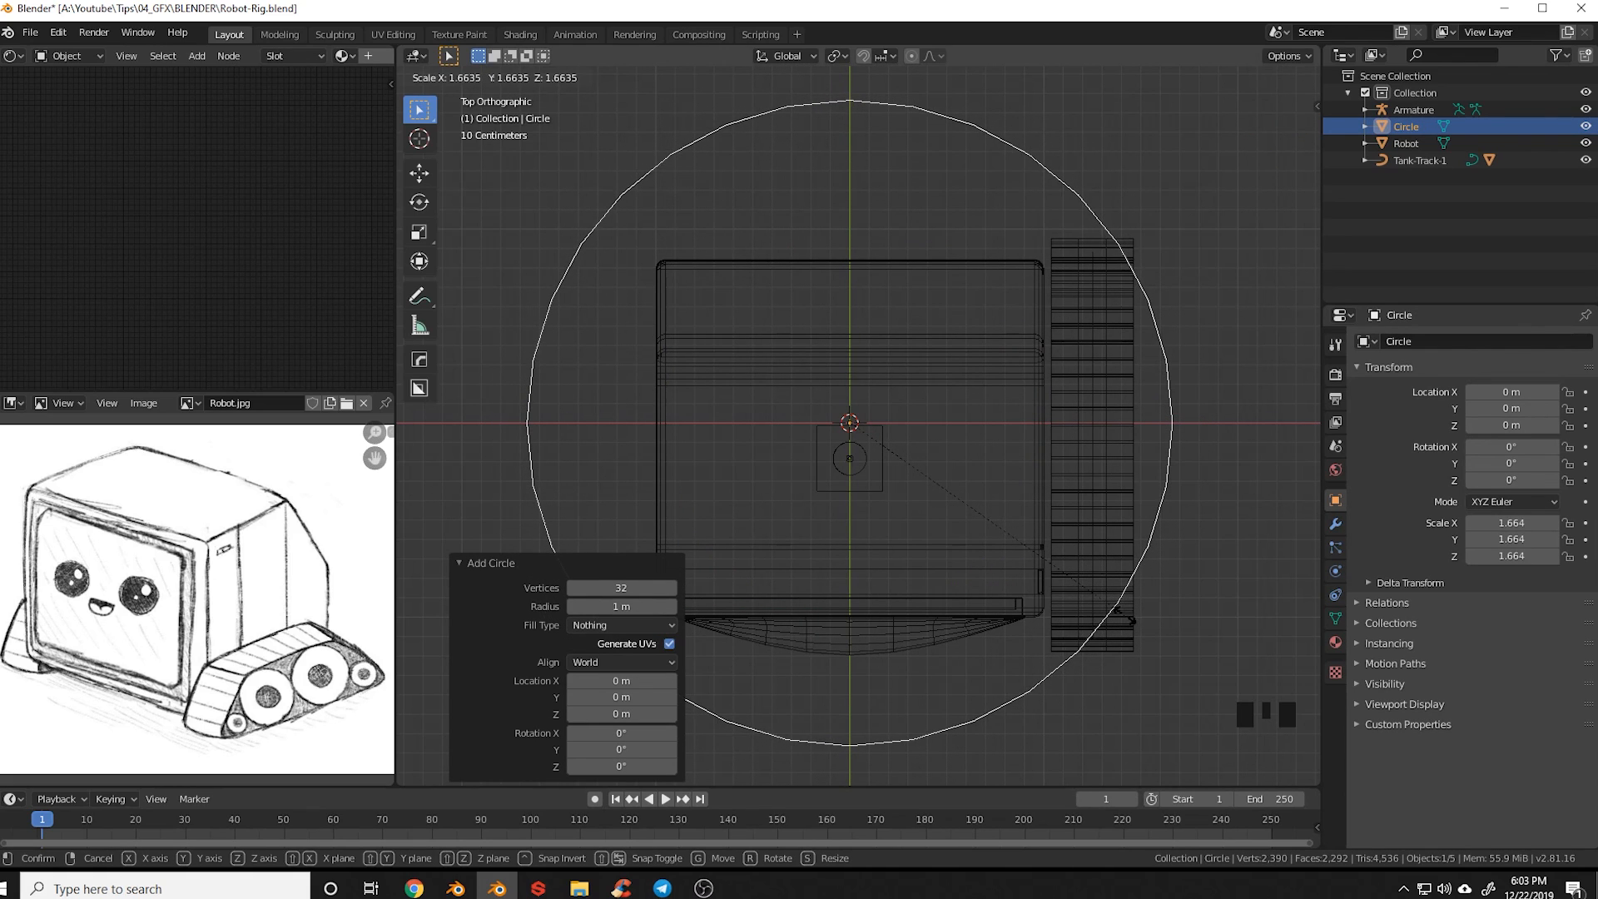
left_click(1120, 621)
Move the circle about 0.966 m down along Z to the base of the tank track and save the file
key("KP_1")
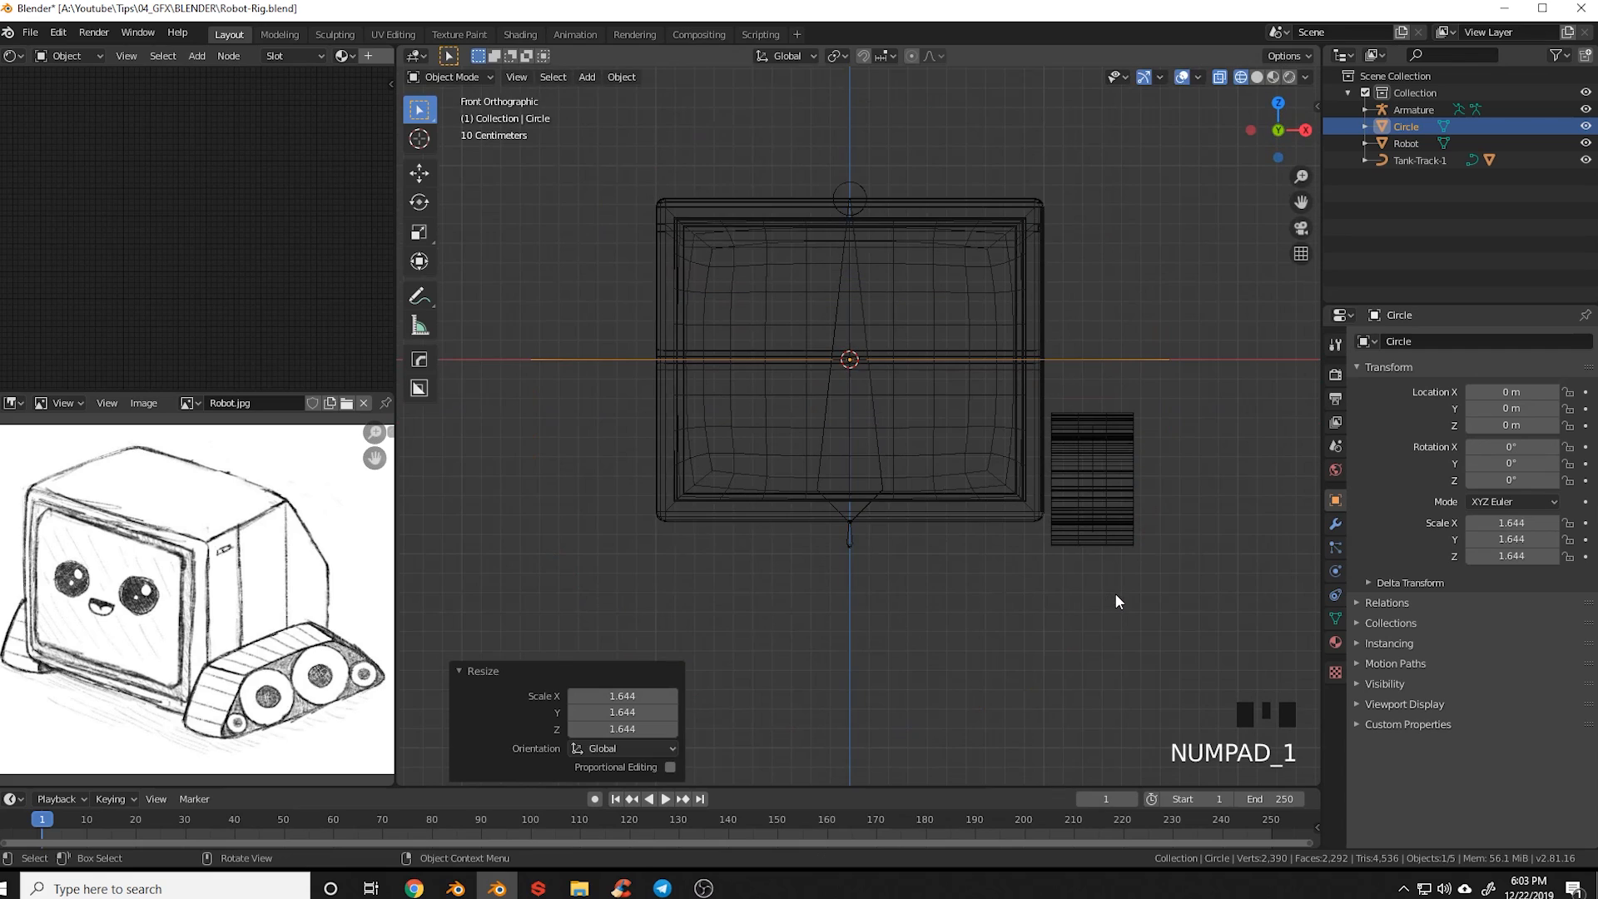
key("g")
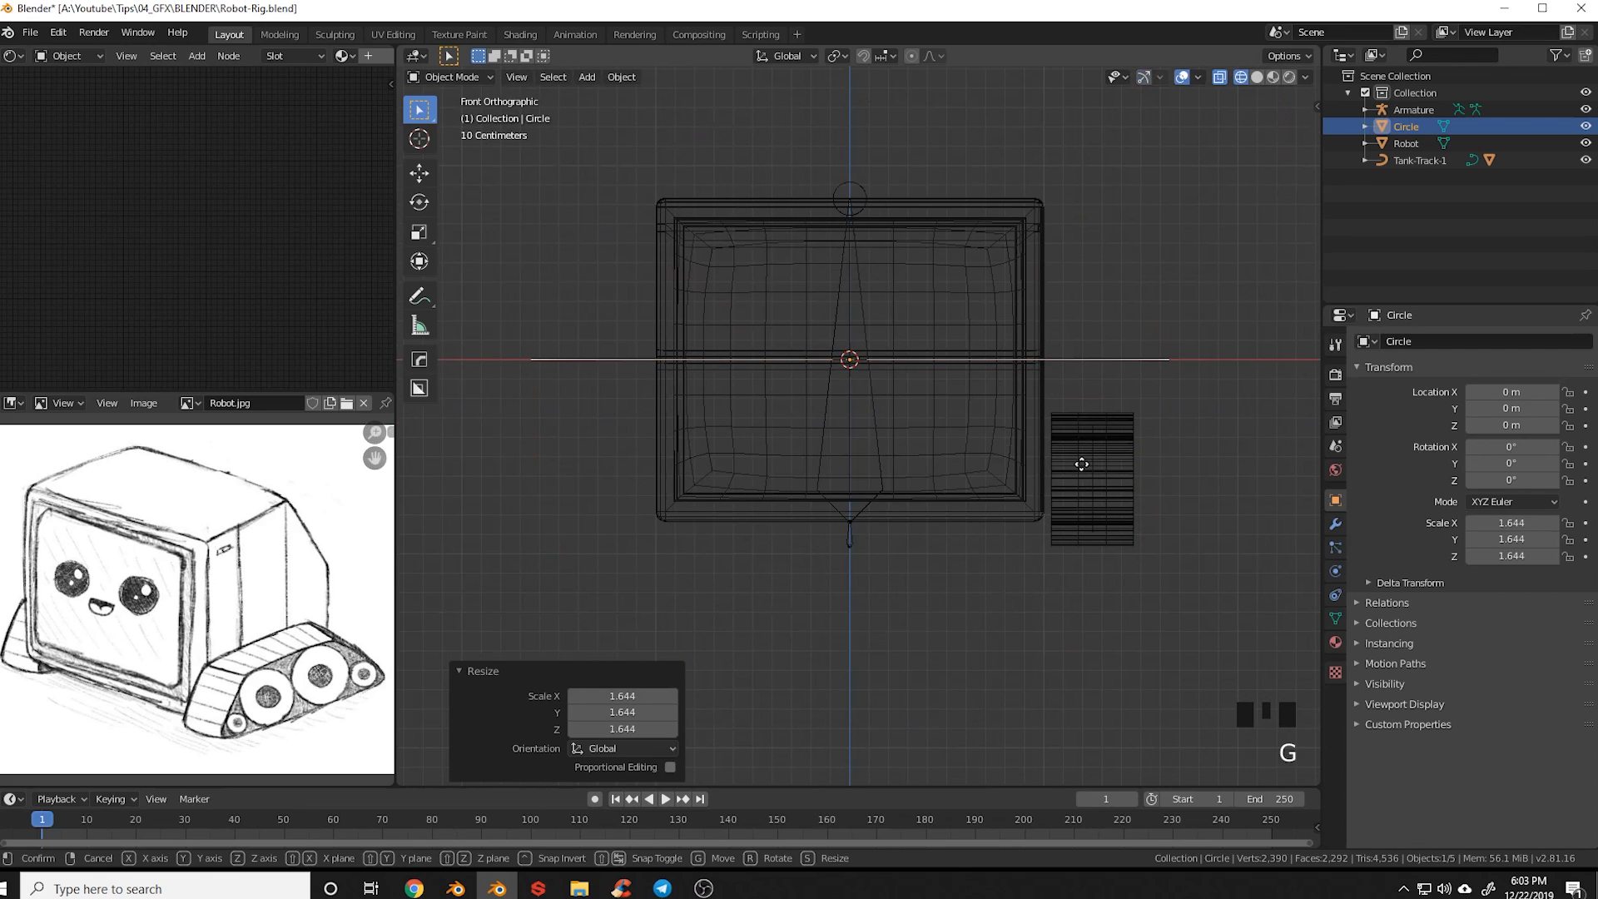
key("z")
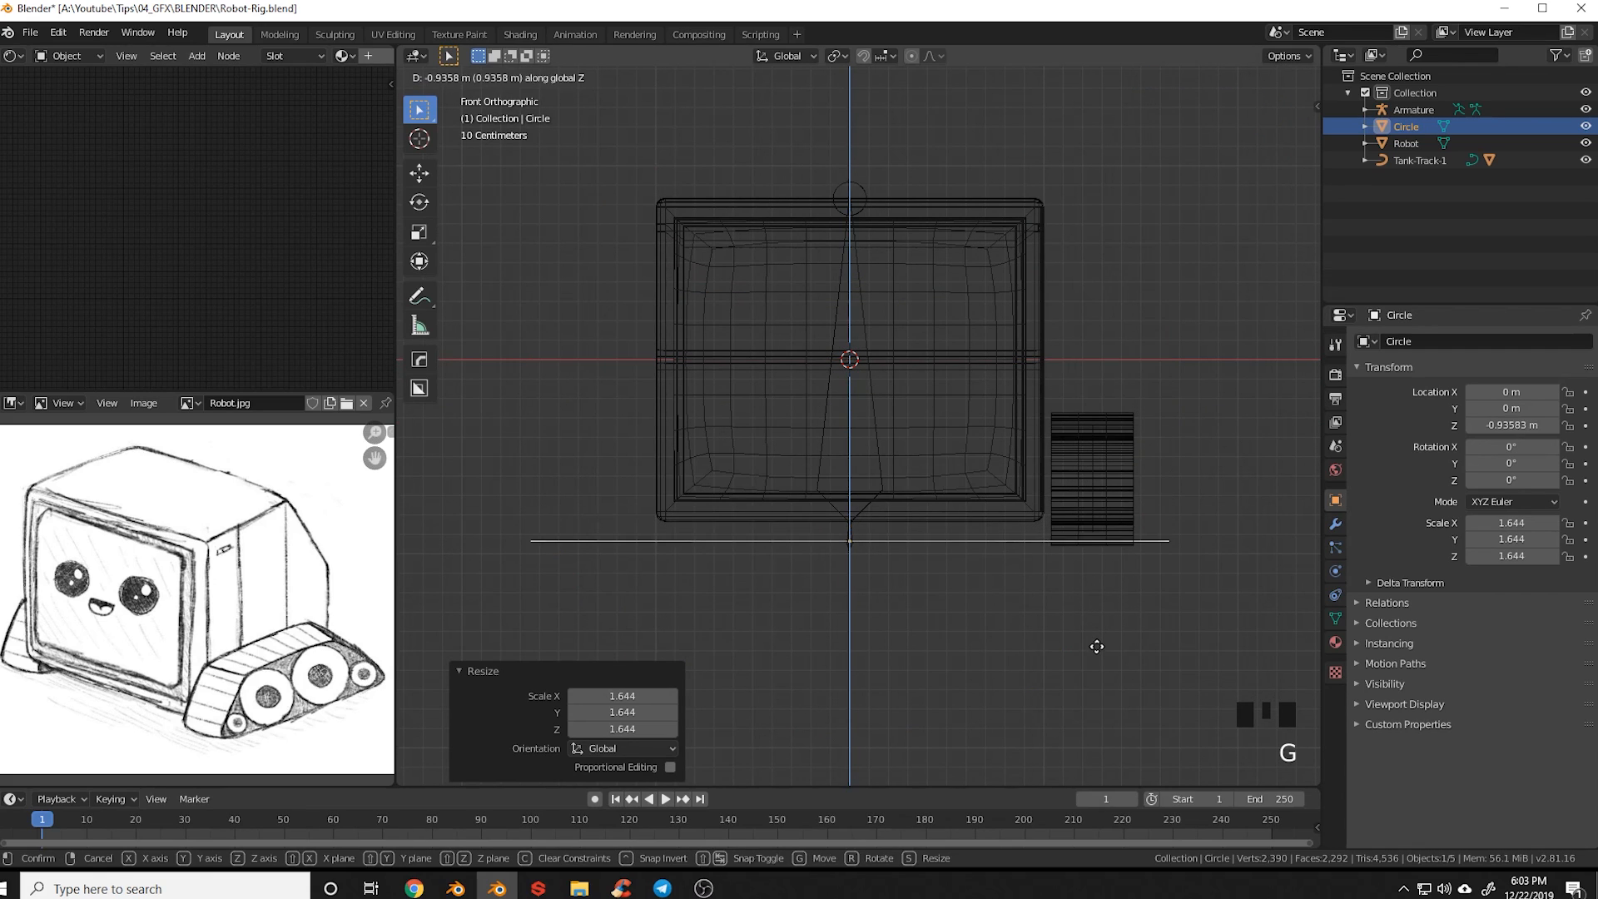
left_click(1098, 657)
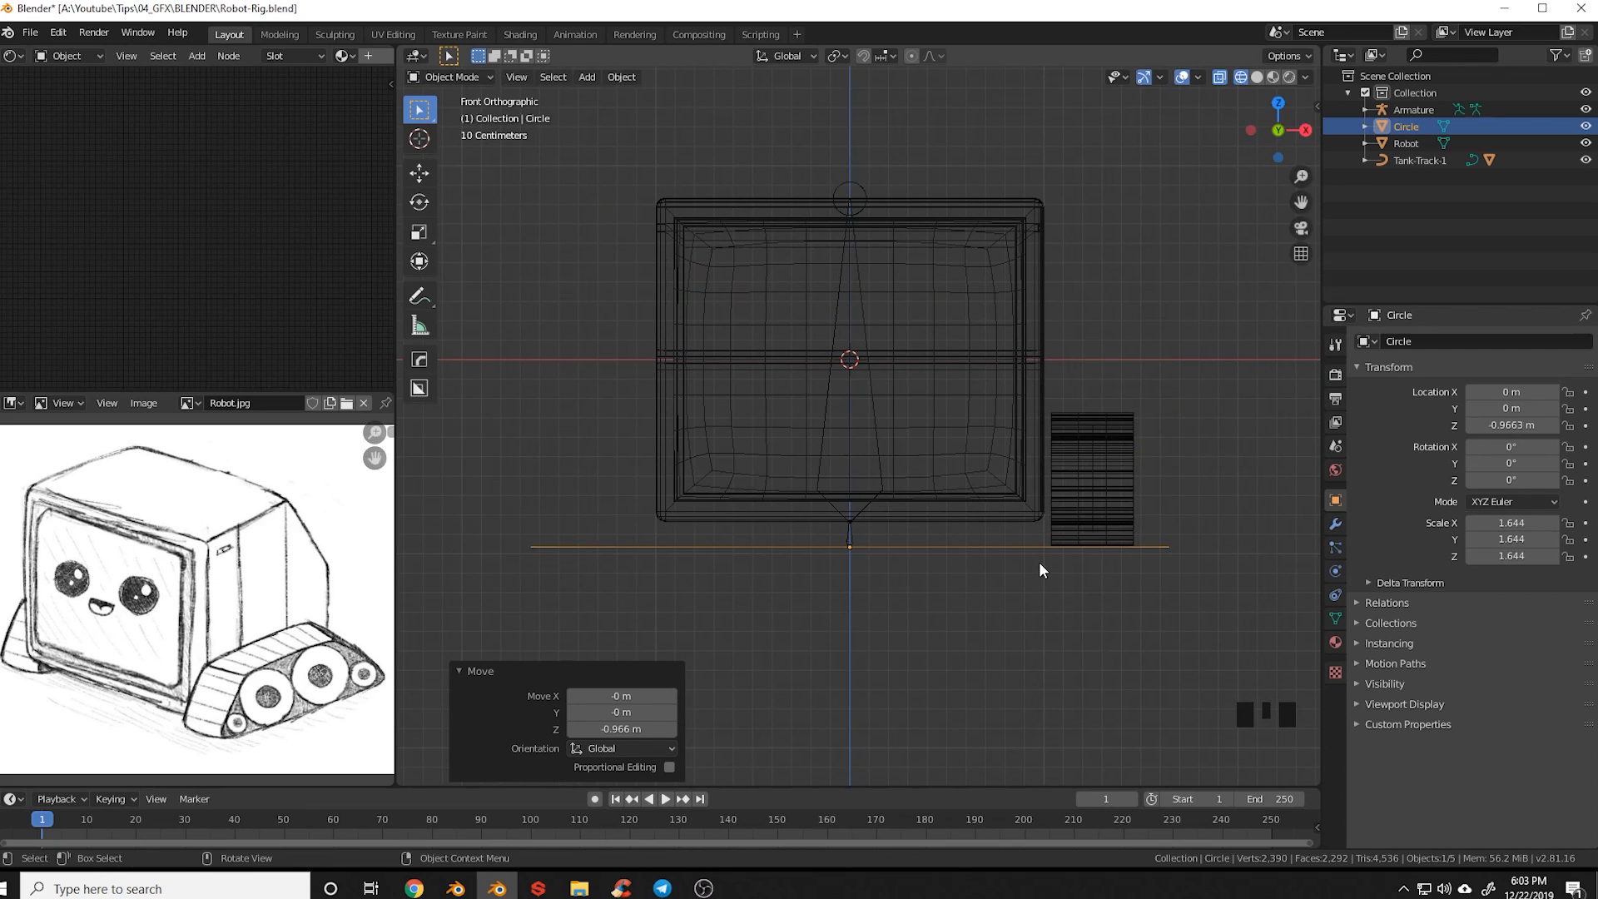
key("ctrl+s")
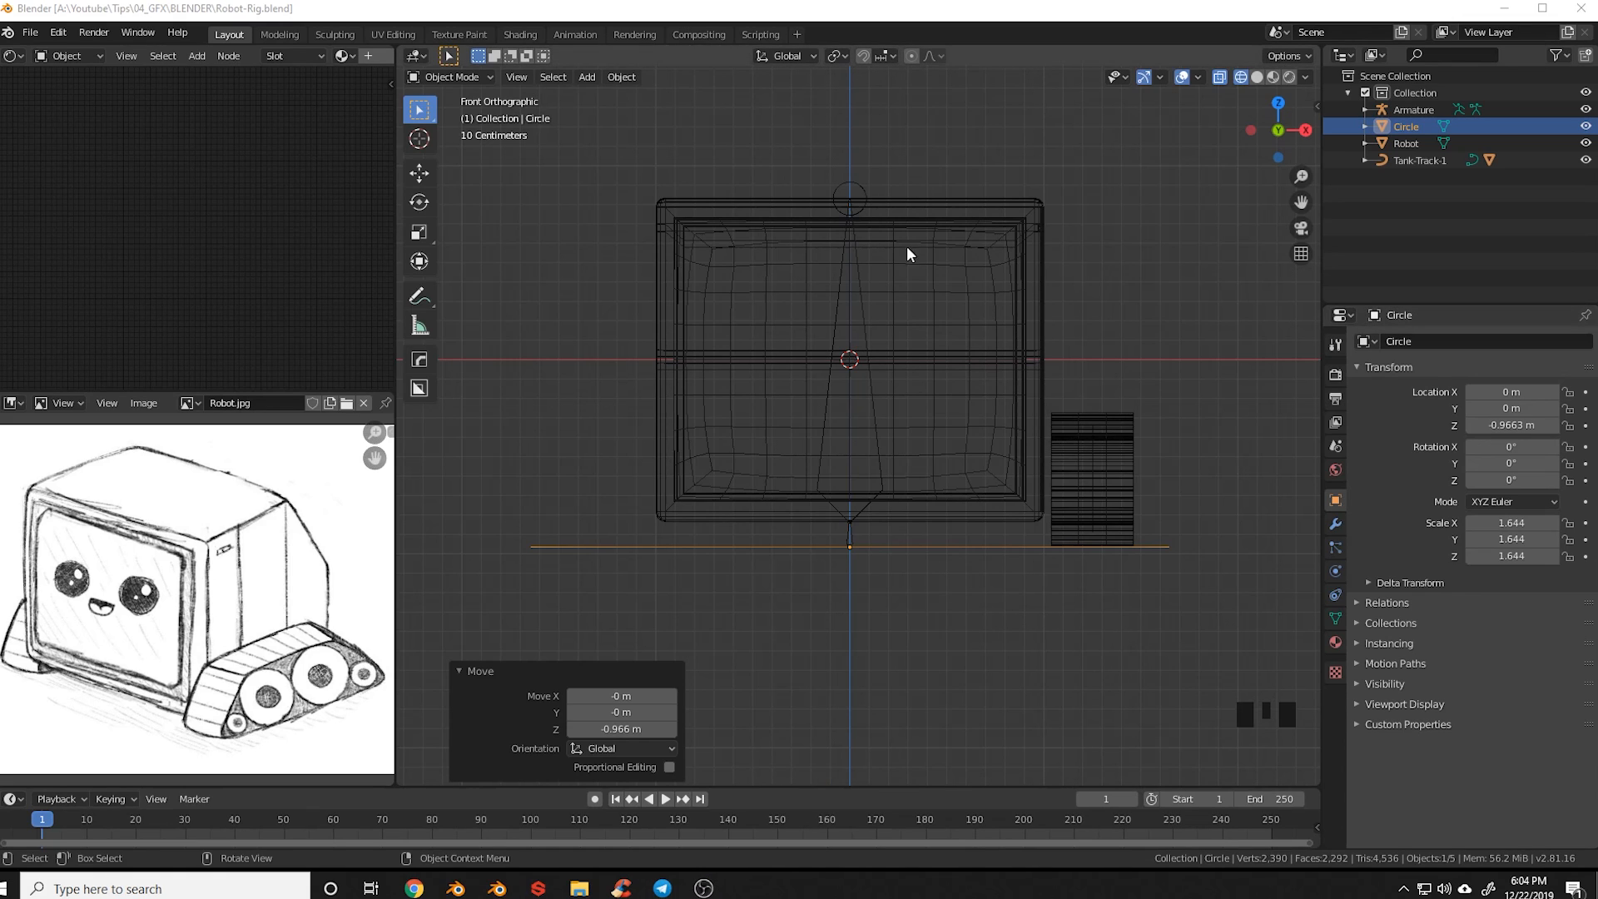
Make Root the armature's active bone in Pose Mode, and parent the armature to the circle in Object Mode with Object (Keep Transform)
left_click(869, 505)
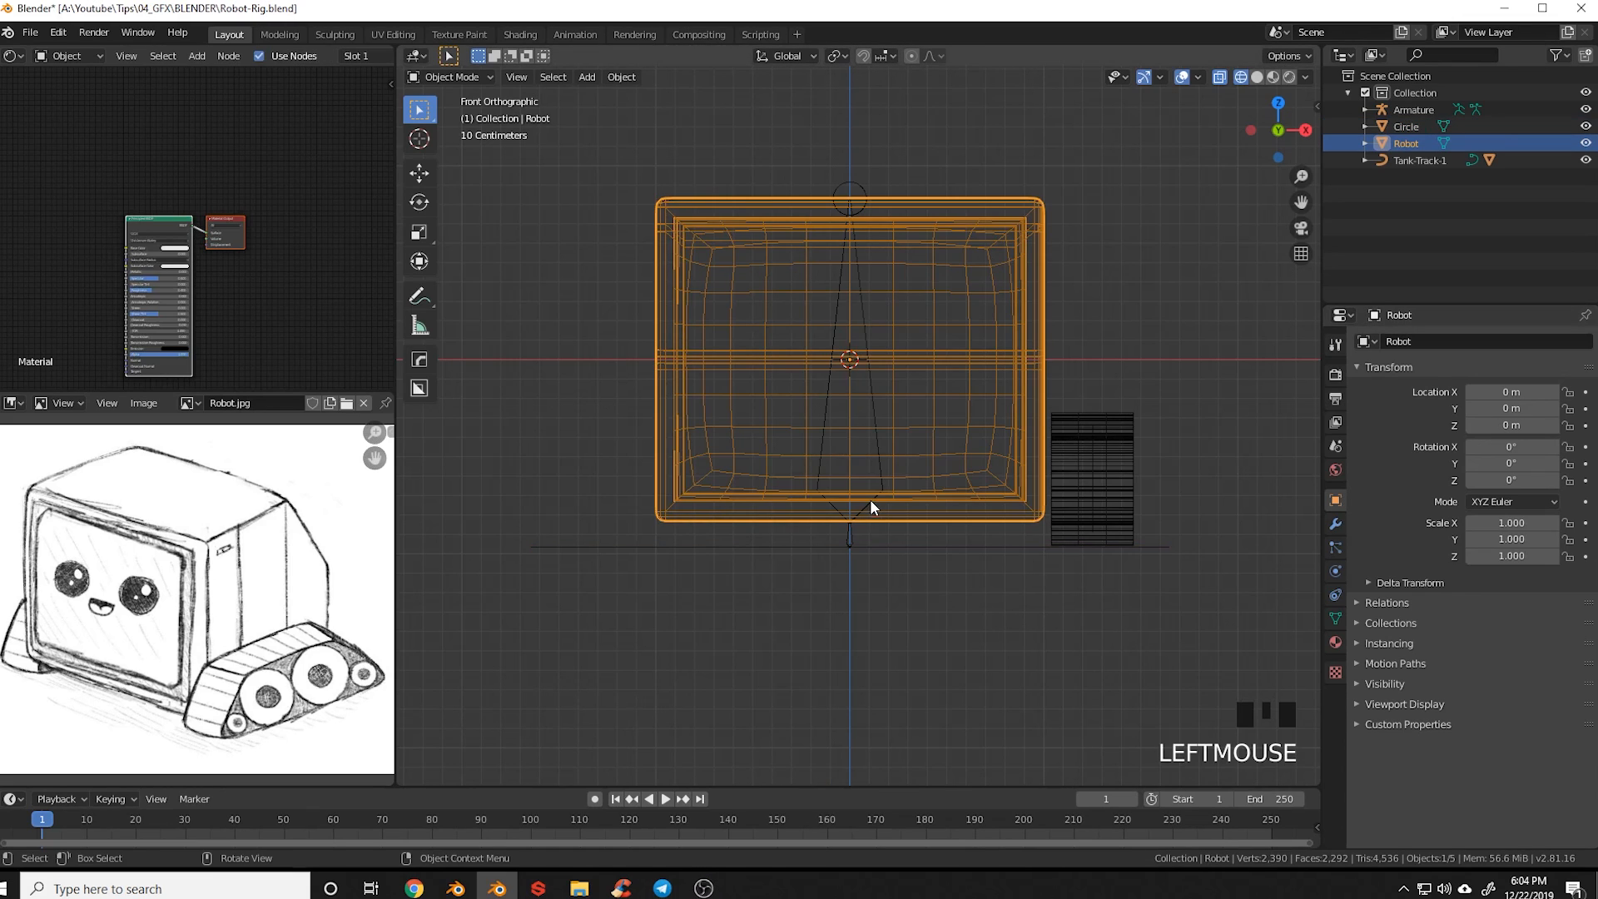
left_click(871, 499)
key("Tab")
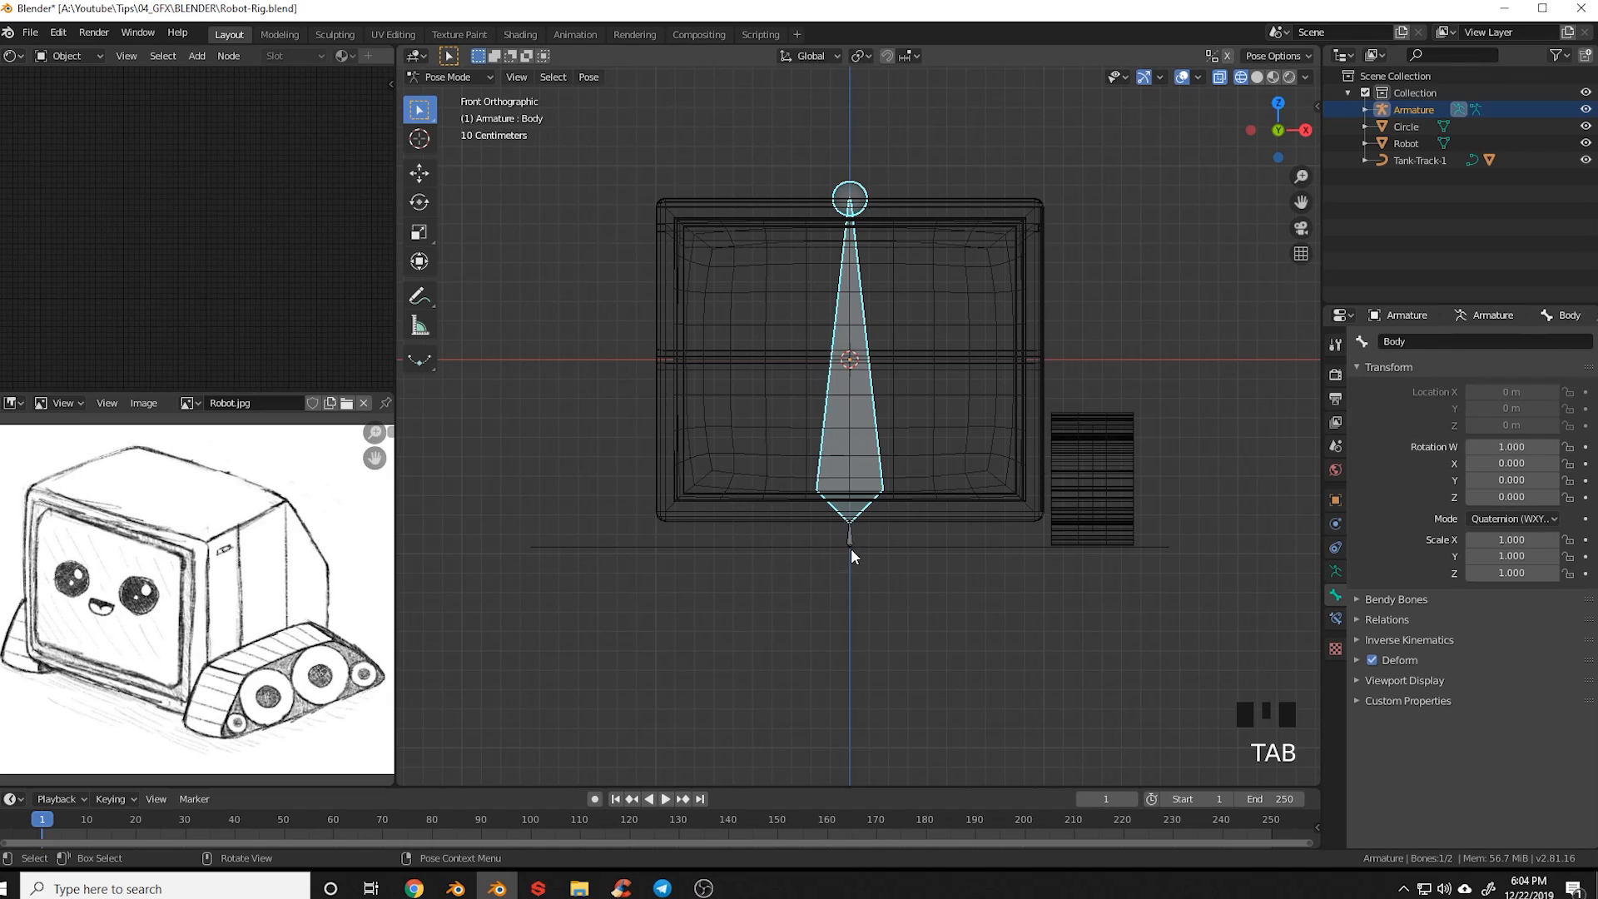
left_click(849, 535)
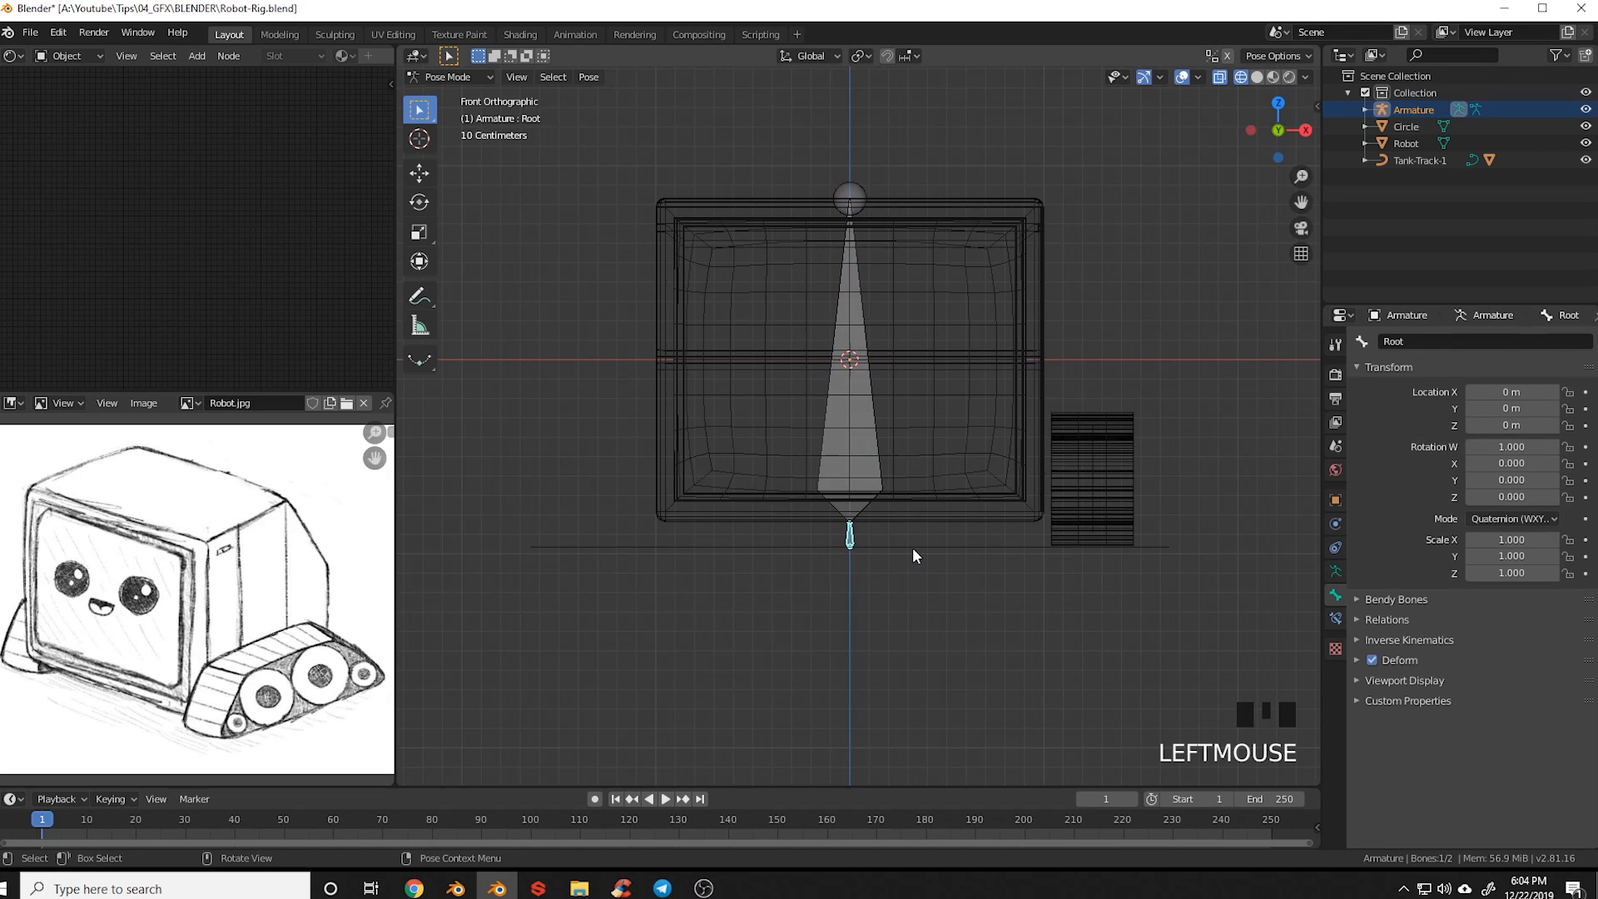
key("Tab")
left_click(797, 549)
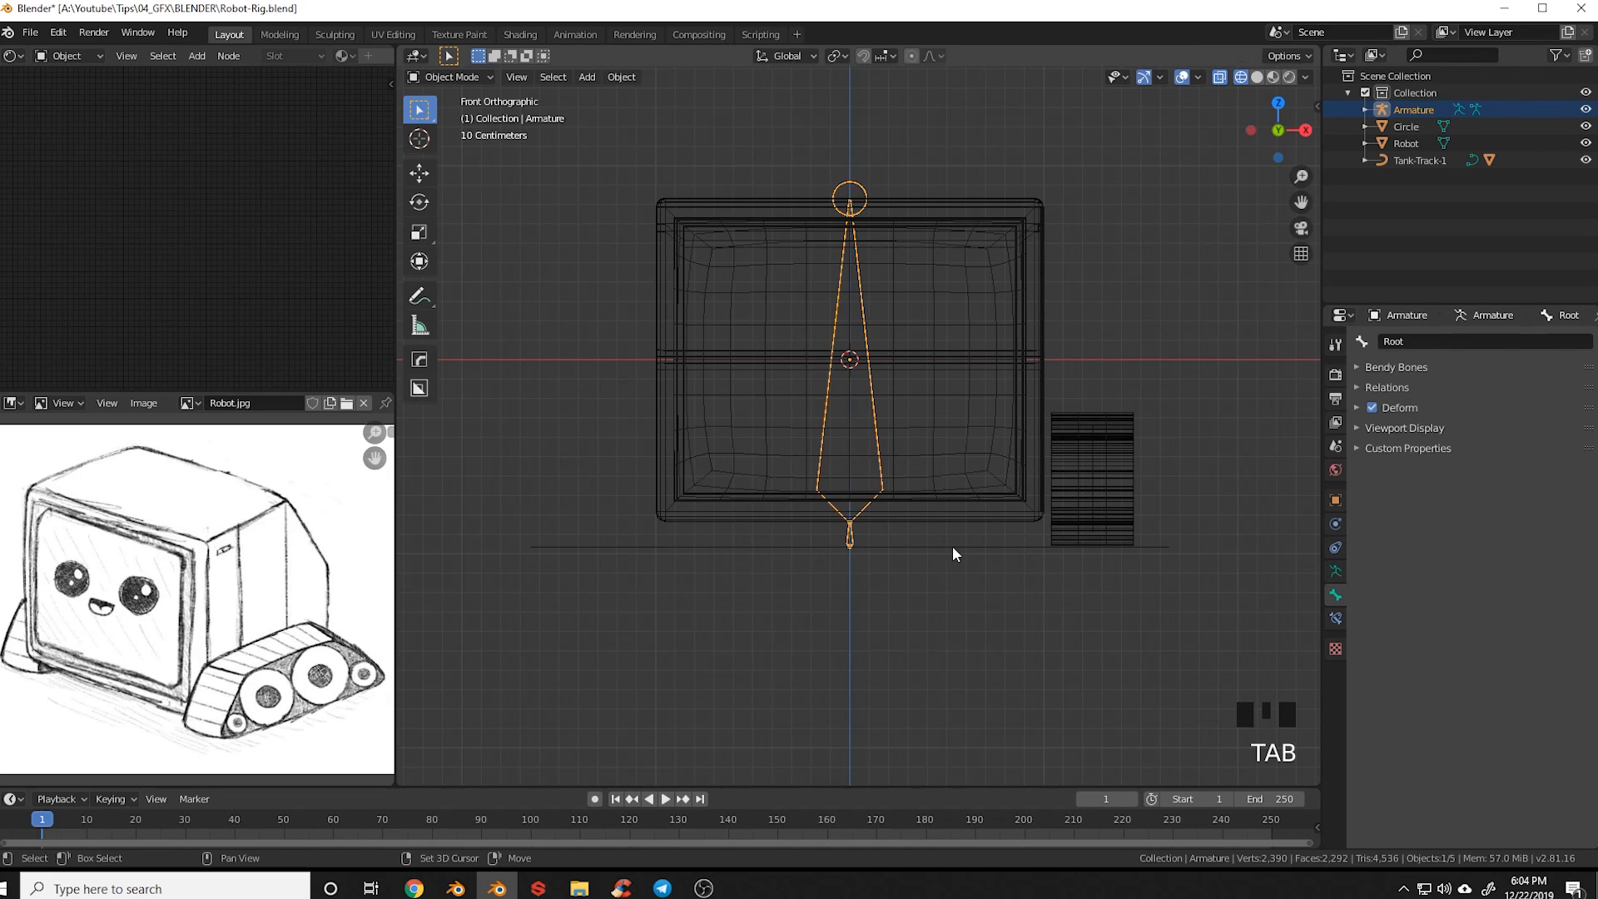
left_click(958, 546, "shift")
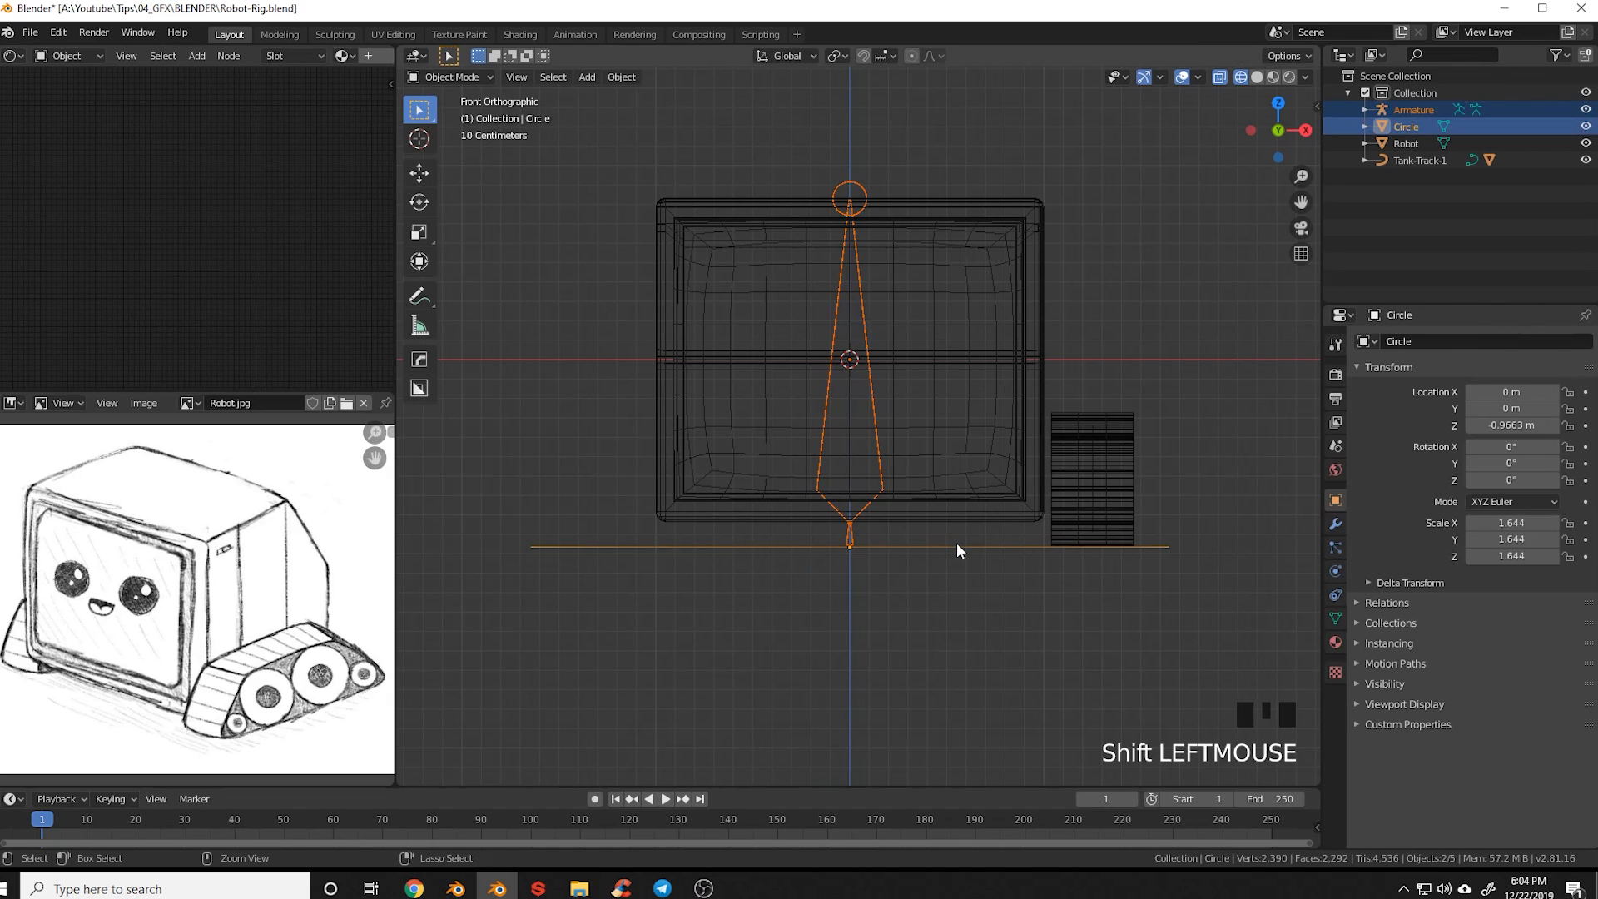
key("ctrl+p")
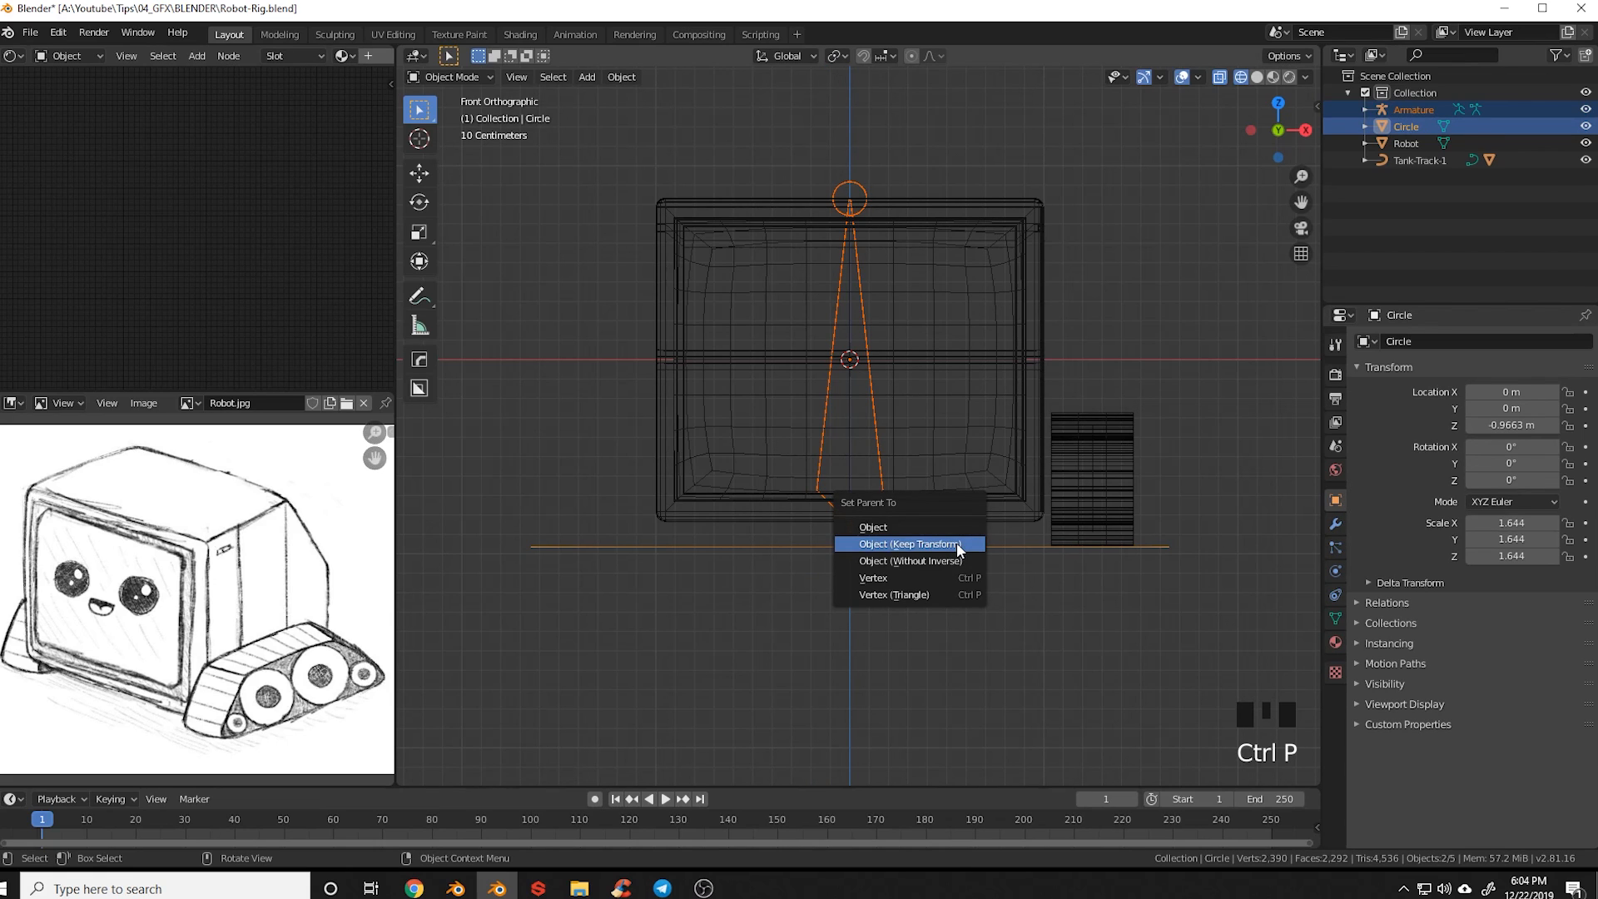
left_click(957, 542)
key("a")
key("a")
Test the parenting by temporarily moving the circle, and cancel the move
left_click(967, 551)
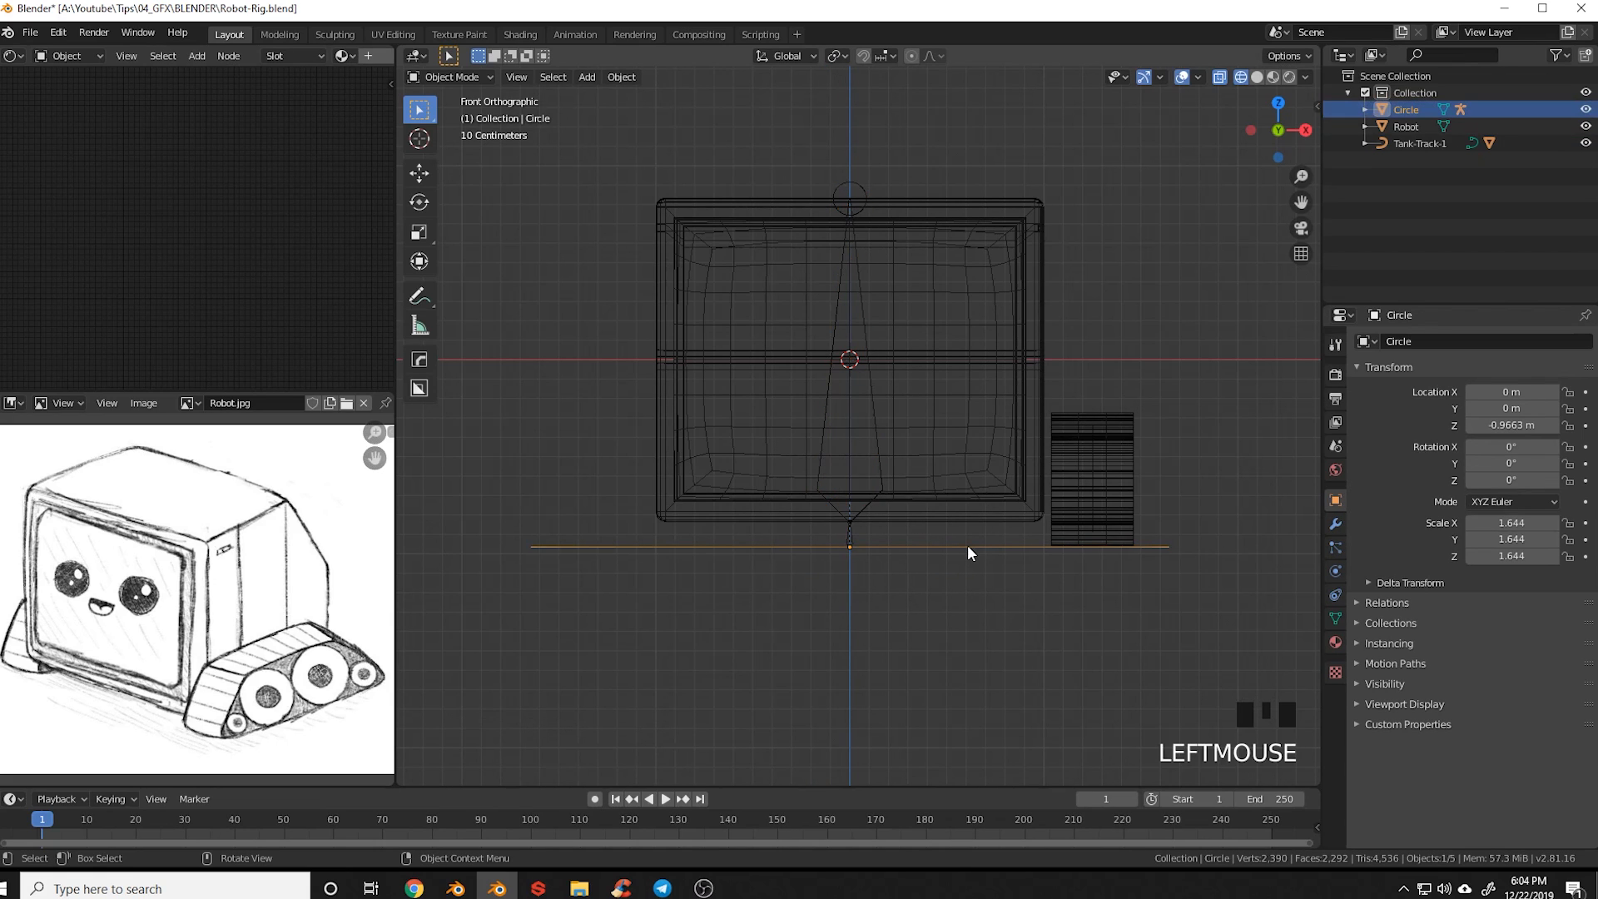
key("g")
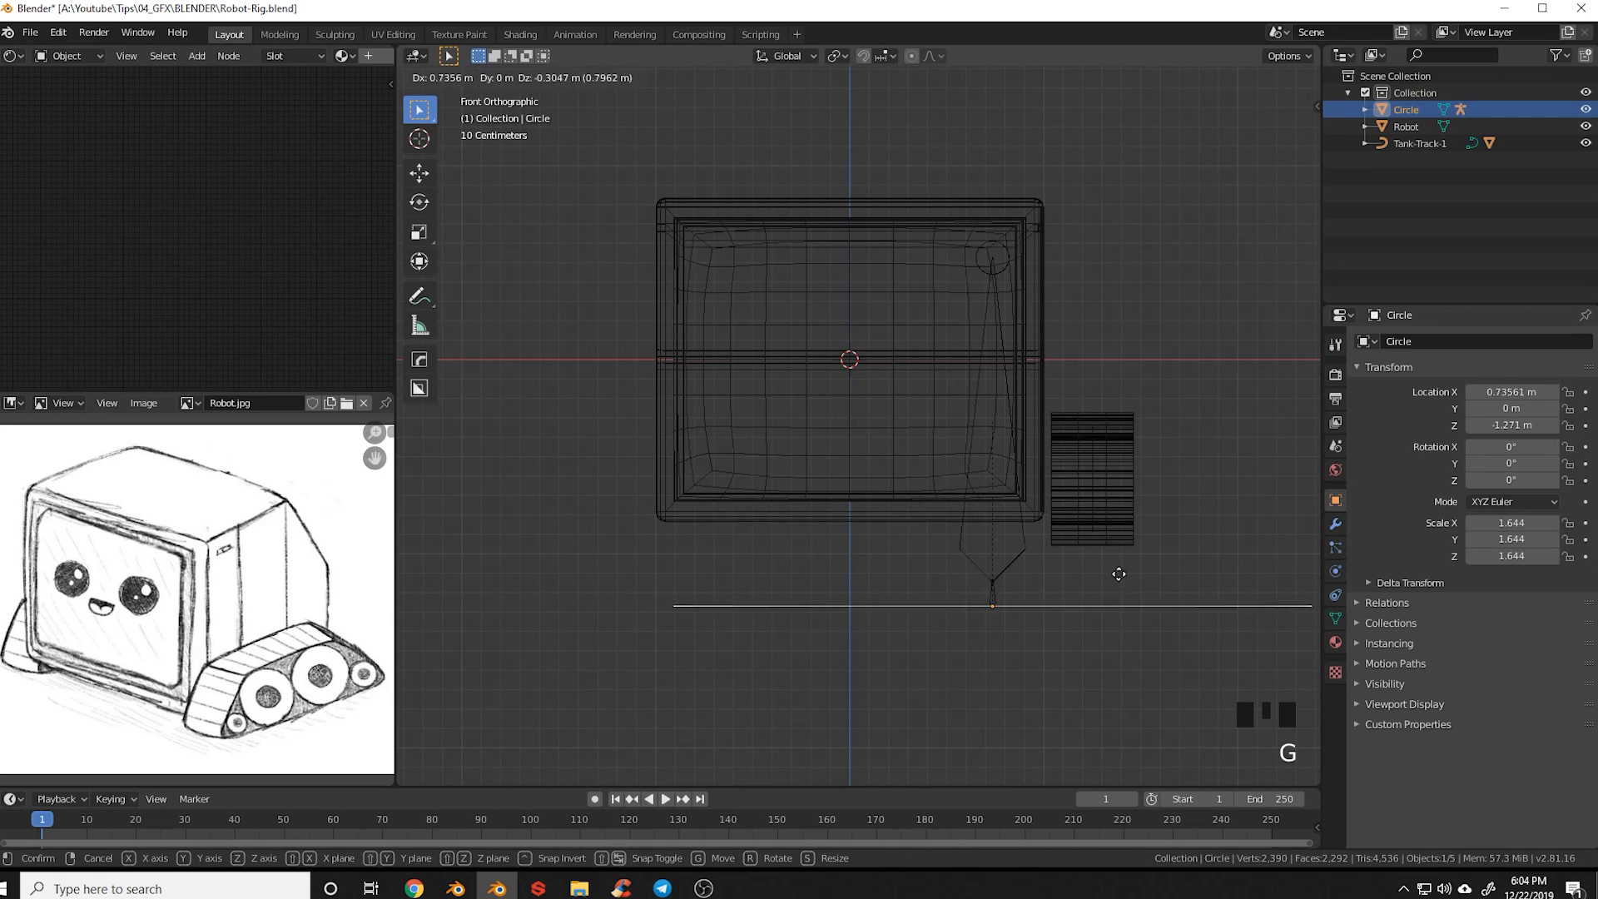
left_click(992, 580)
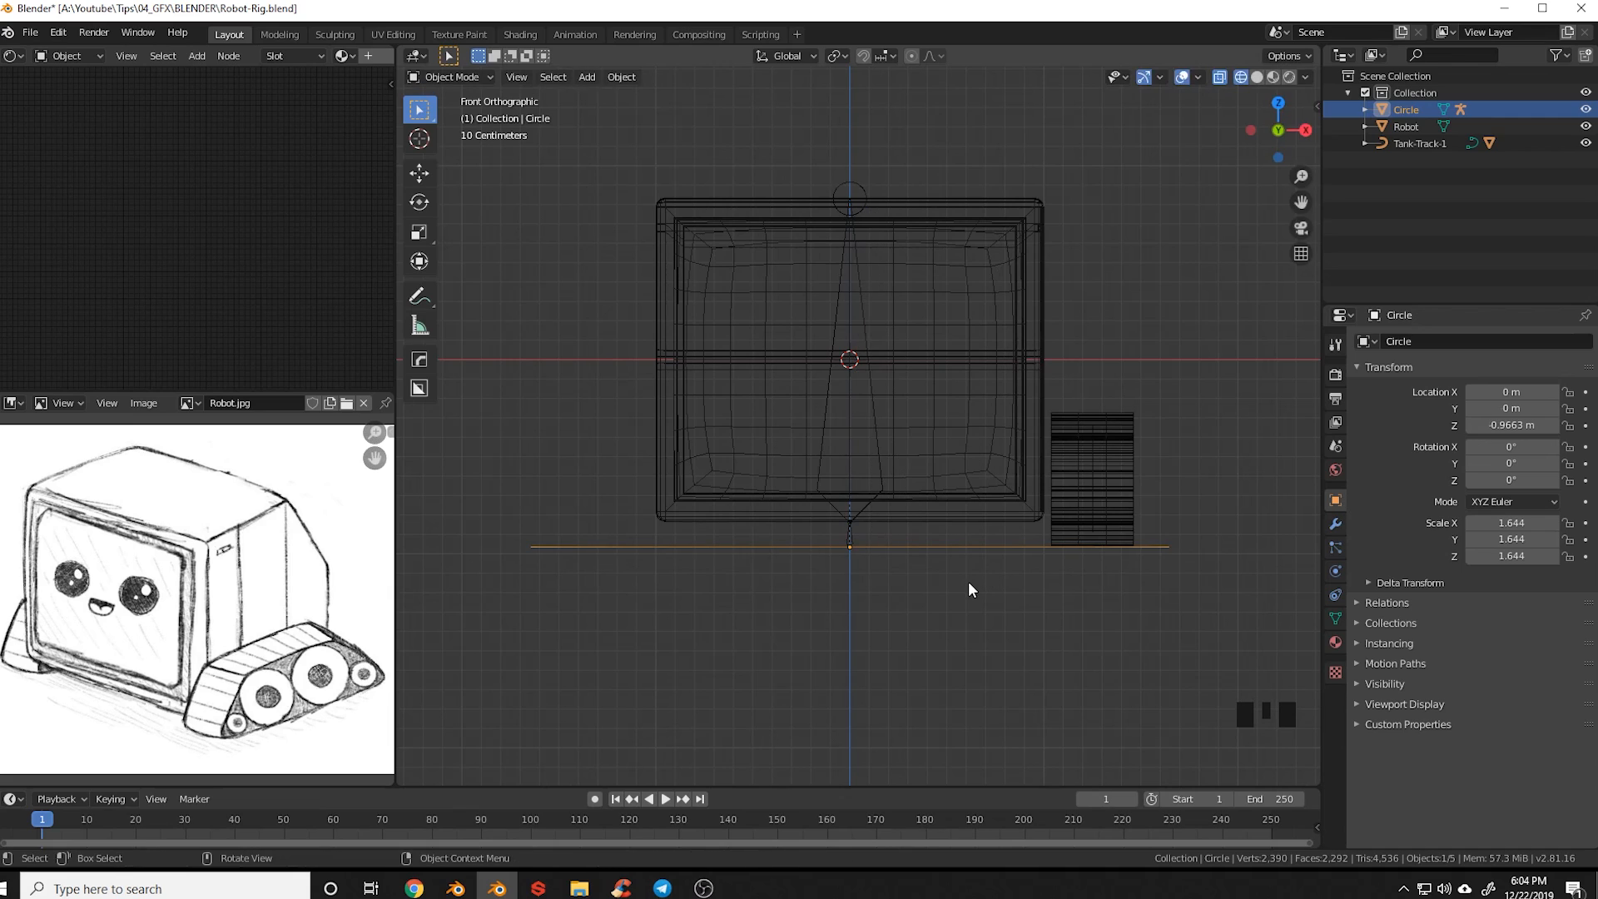
Parent the robot body mesh to the armature using Armature Deform With Empty Groups
left_click(901, 457)
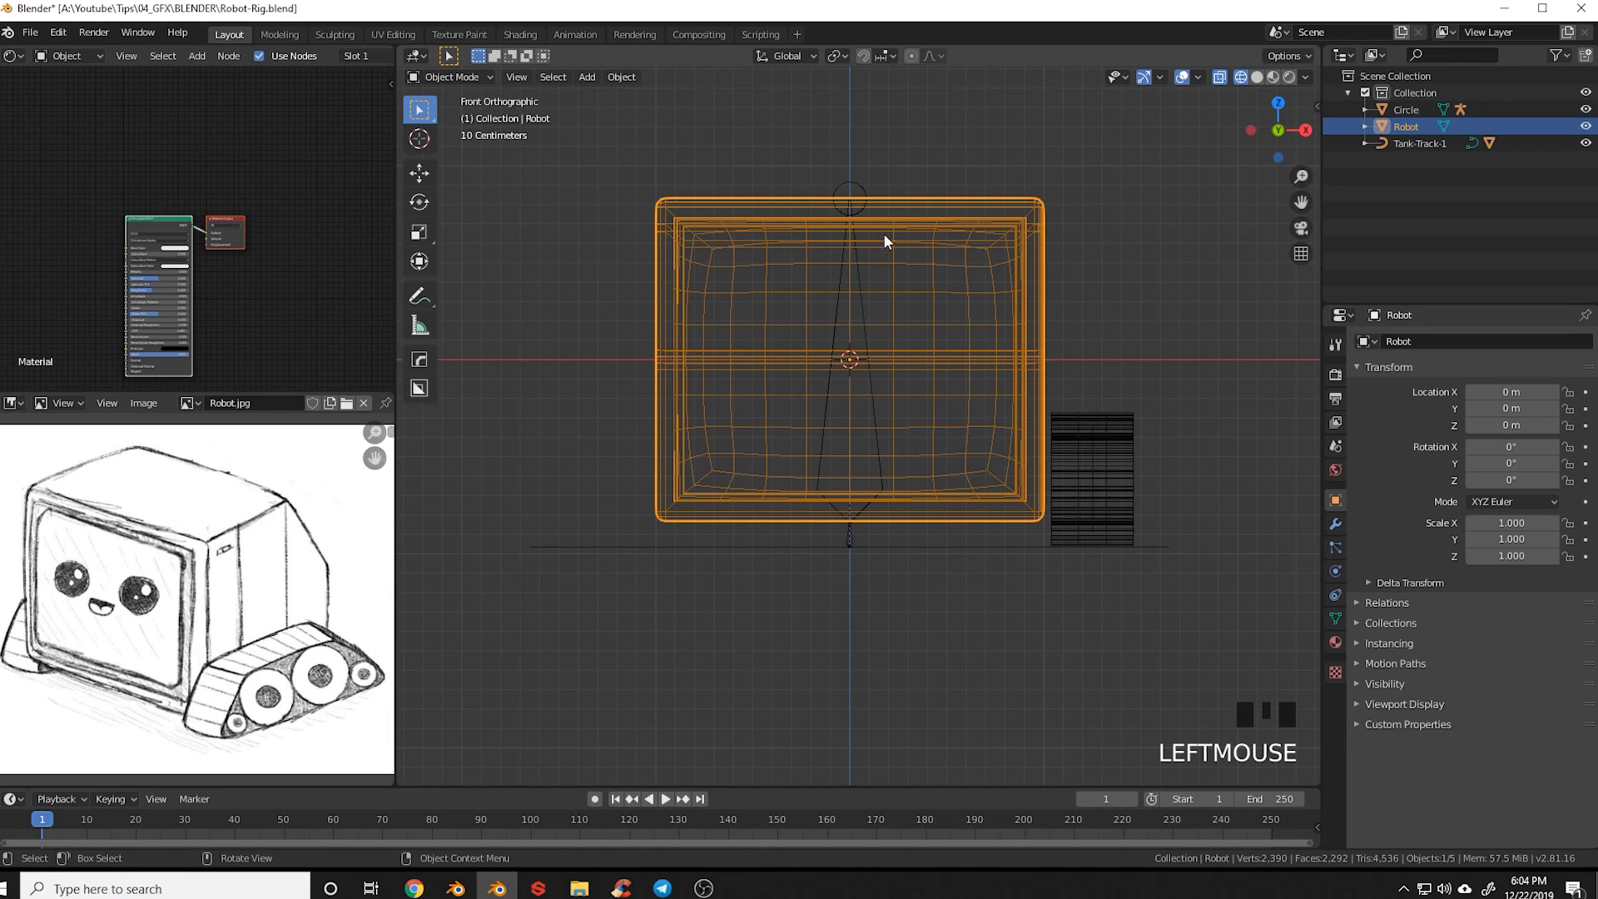
left_click(858, 184, "shift")
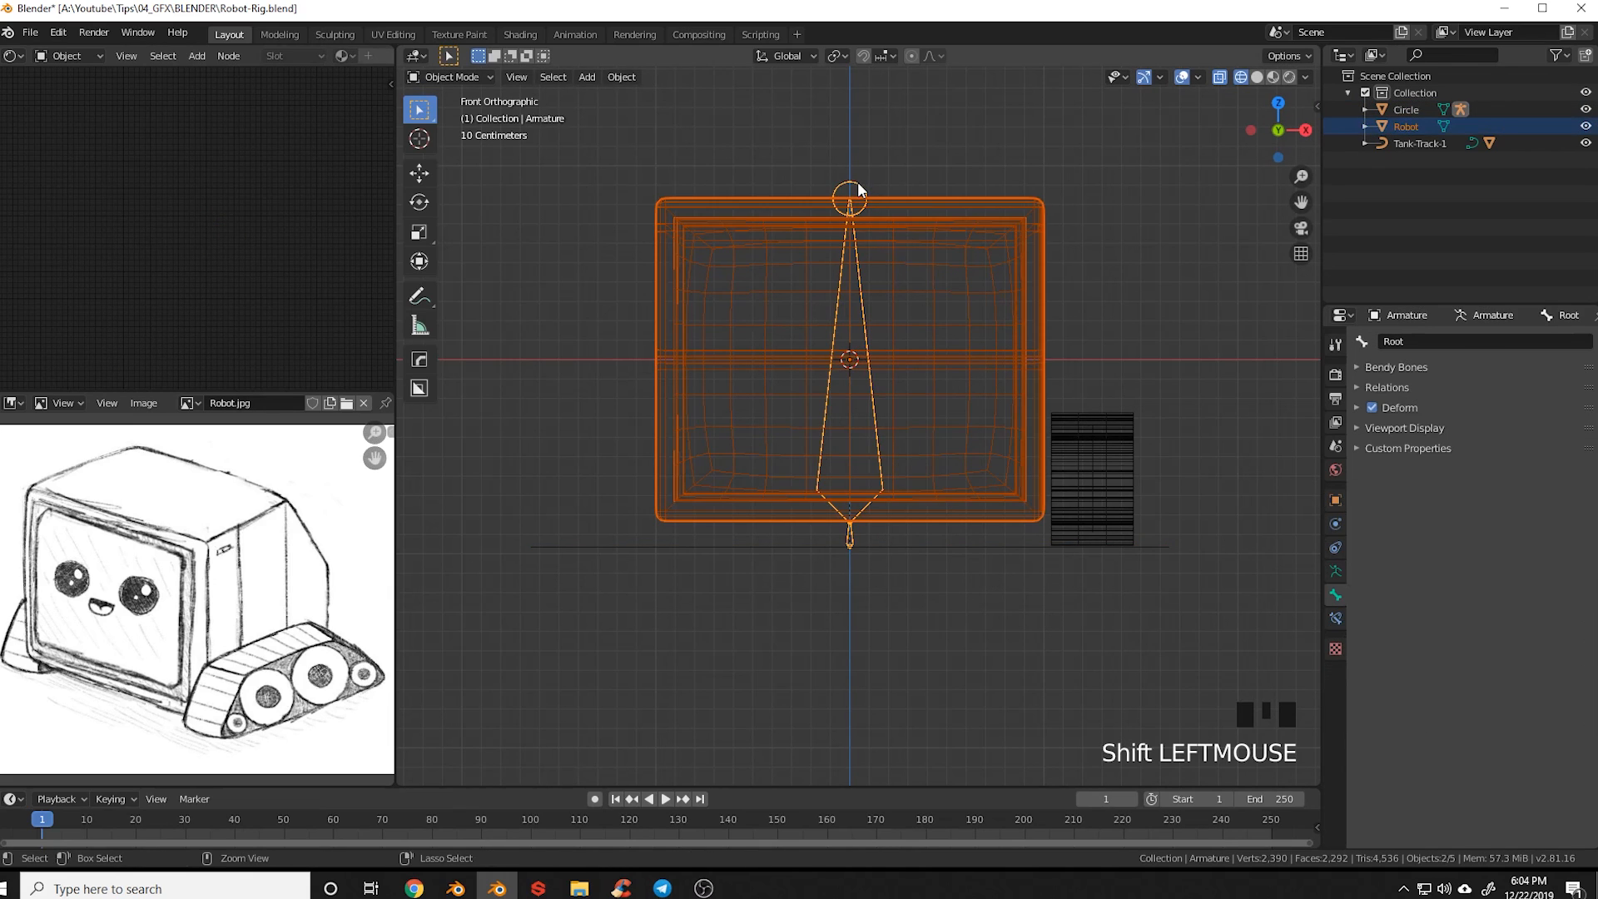
key("ctrl+p")
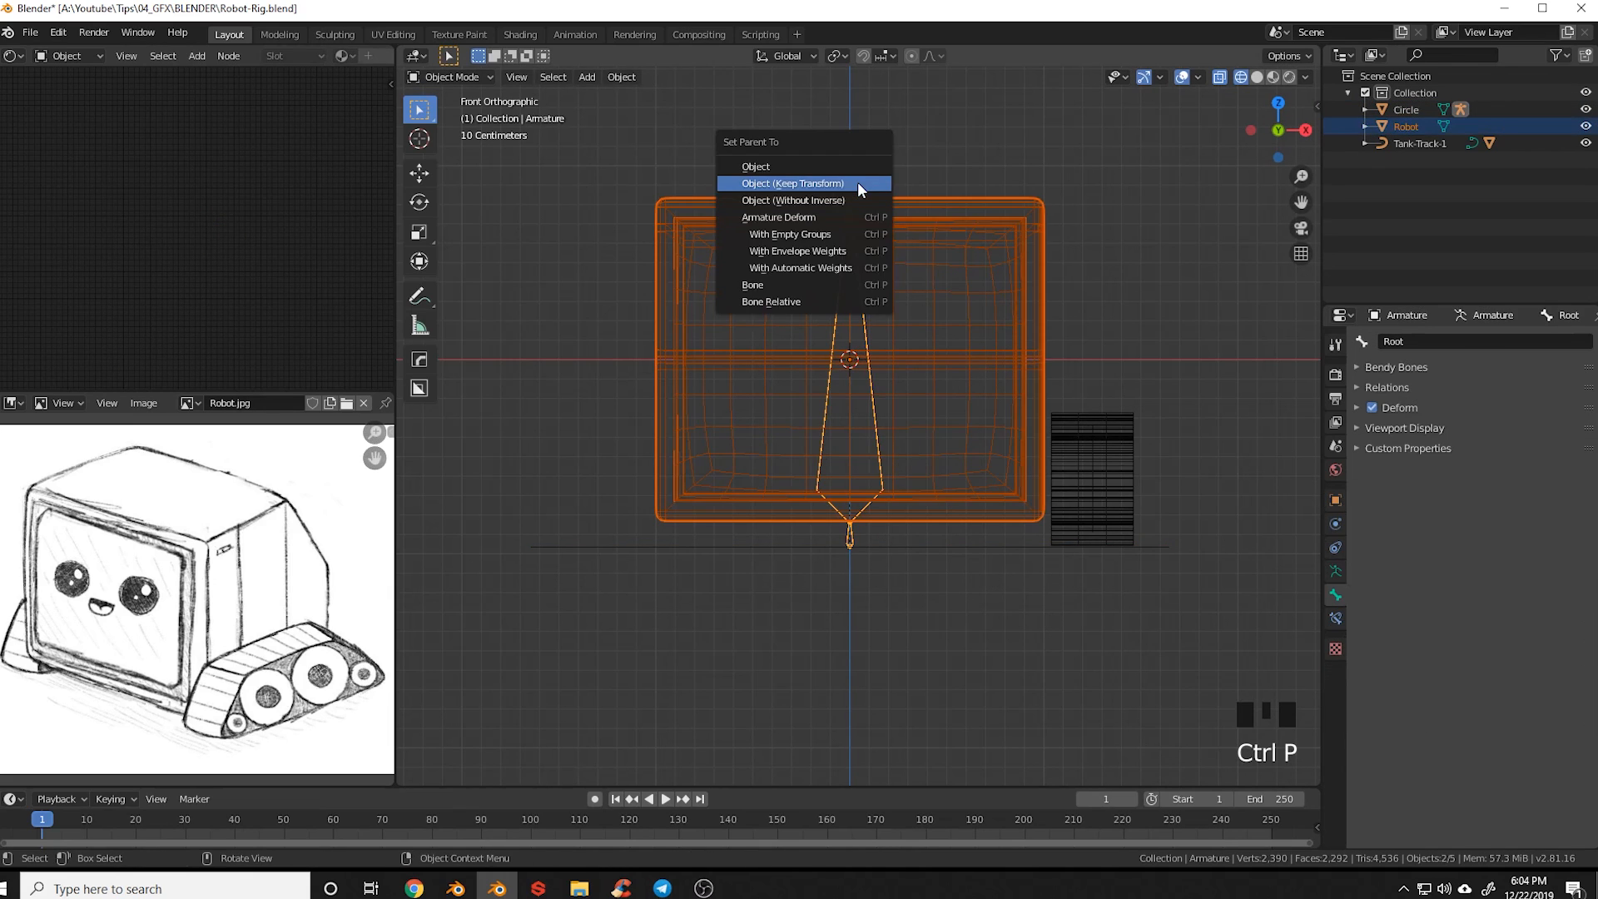
left_click(825, 238)
key("a")
key("a")
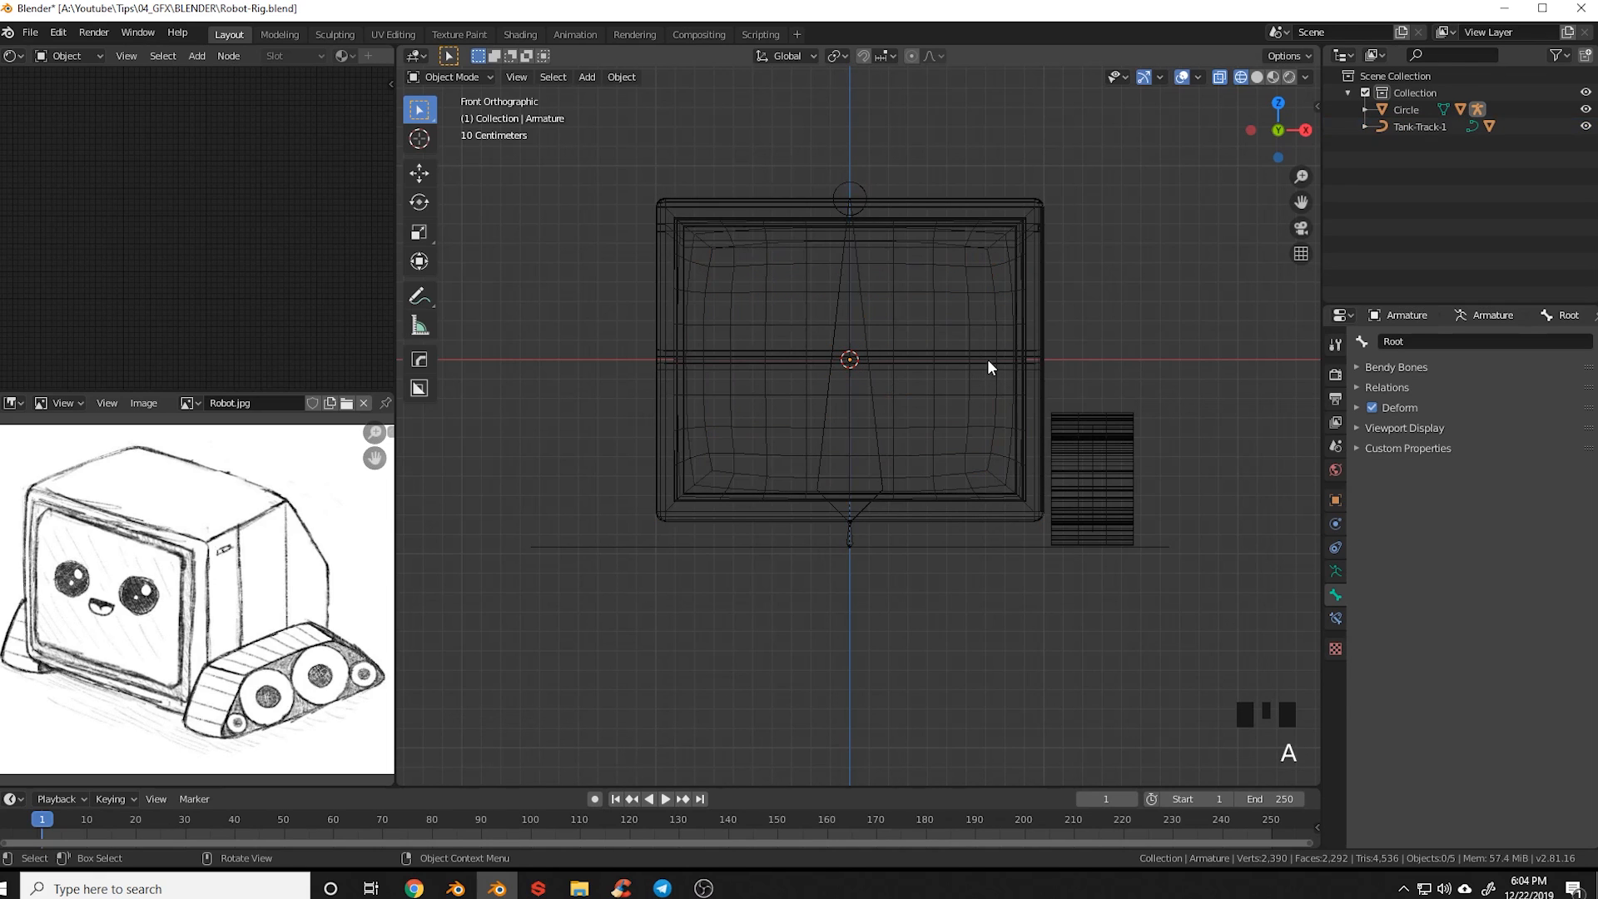
Assign all of the robot mesh's vertices to the Body vertex group at weight 1.000 and return to Object Mode
left_click(988, 360)
key("Tab")
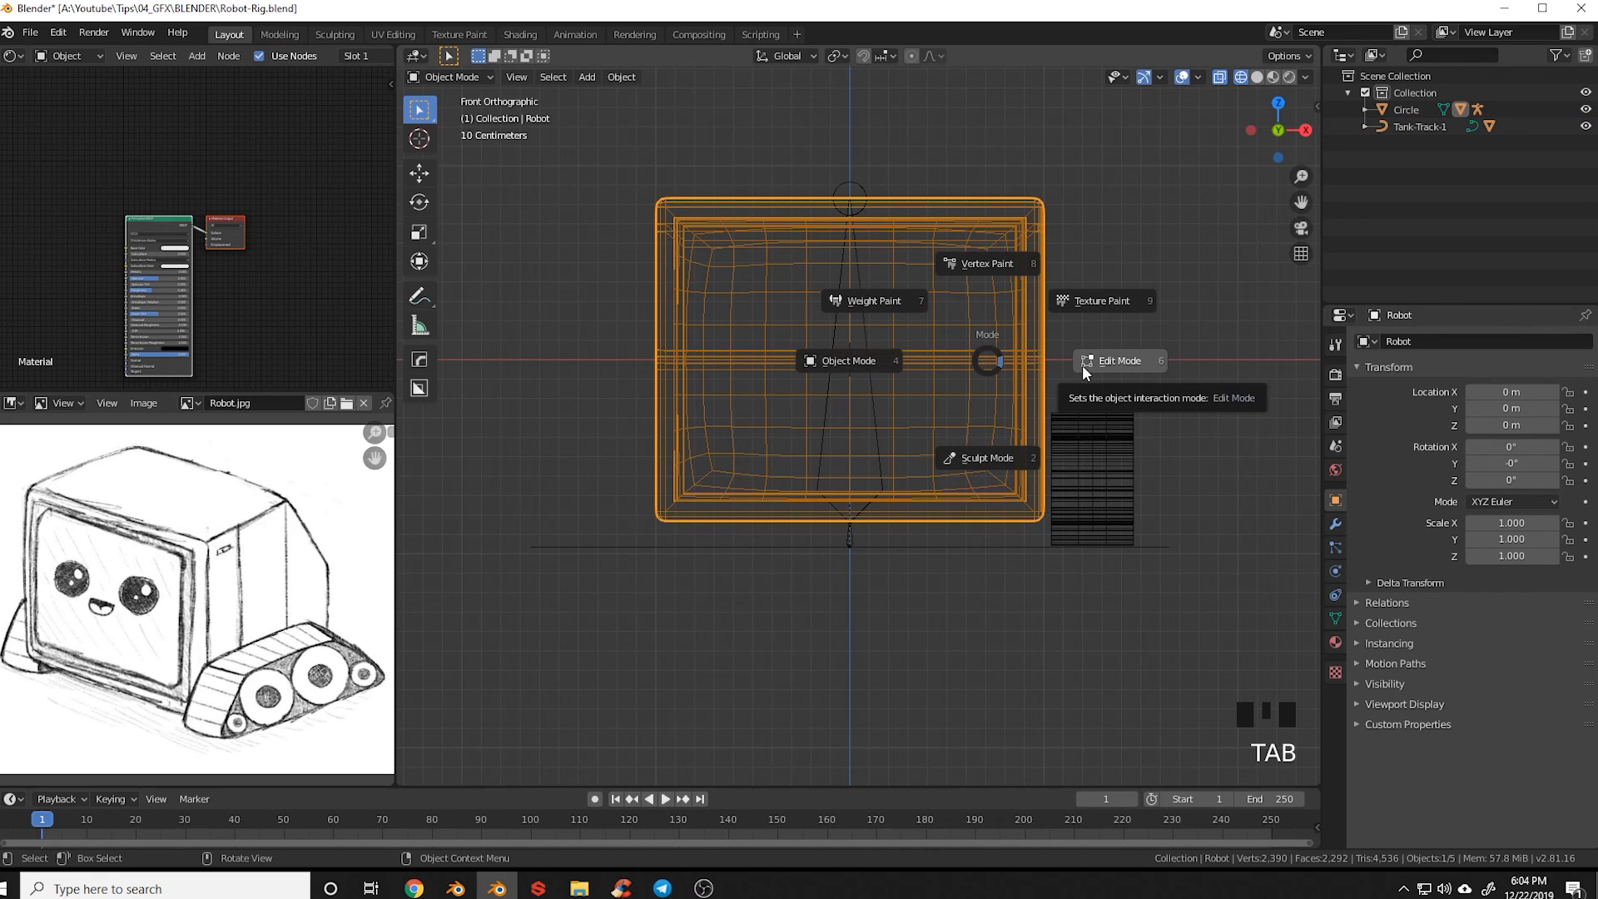
left_click(1082, 364)
middle_click_drag(1105, 418, 1058, 456)
key("a")
key("a")
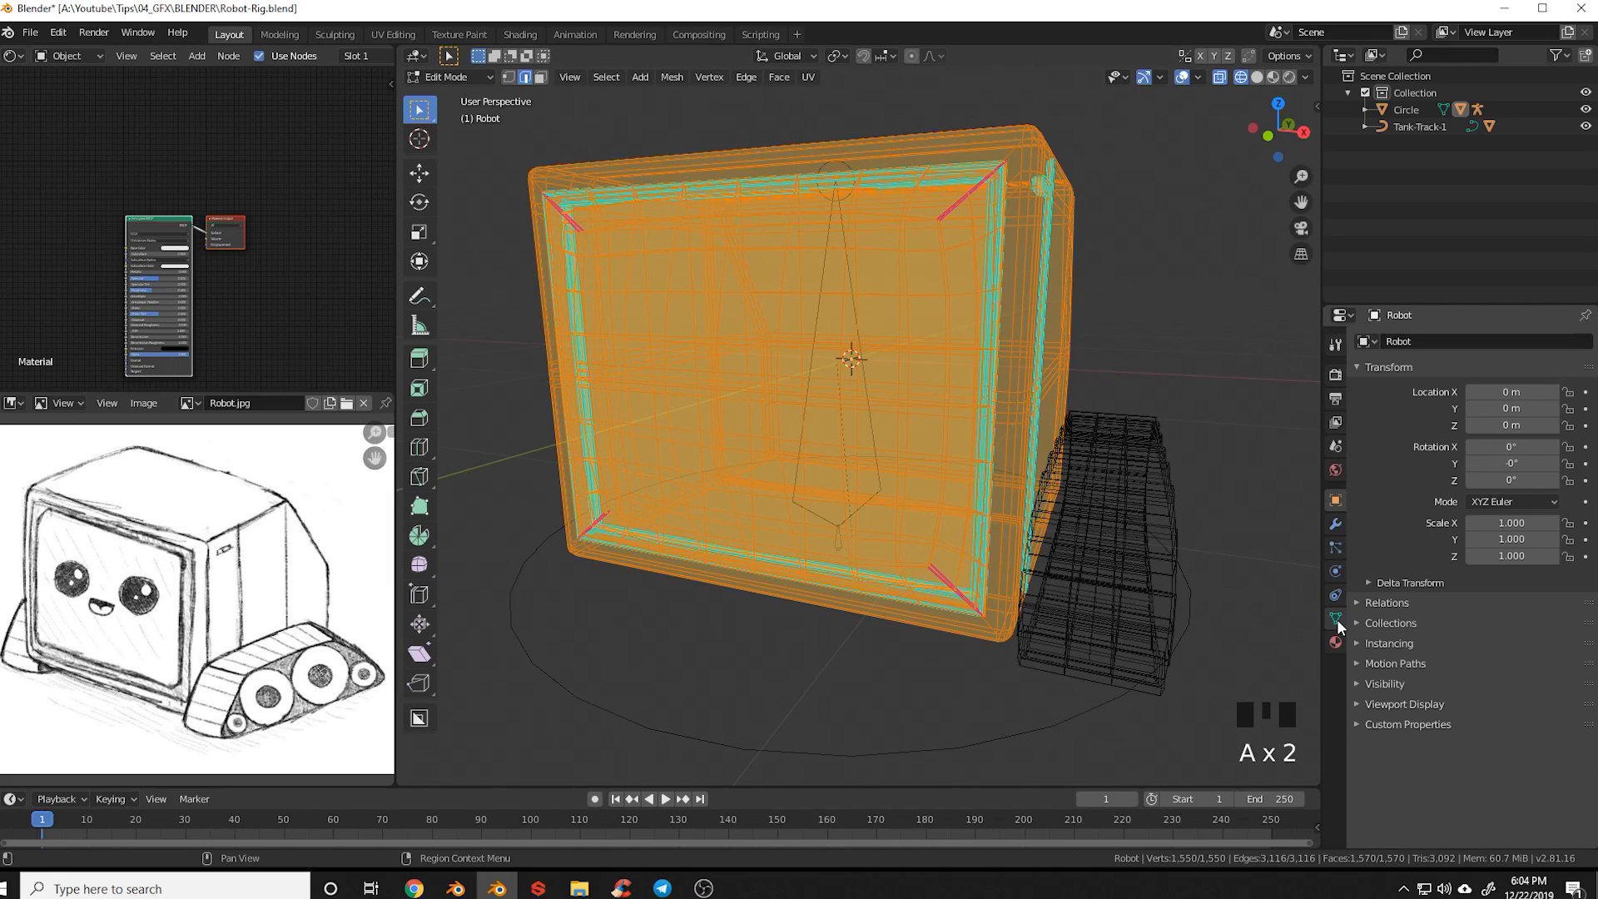
left_click(1336, 619)
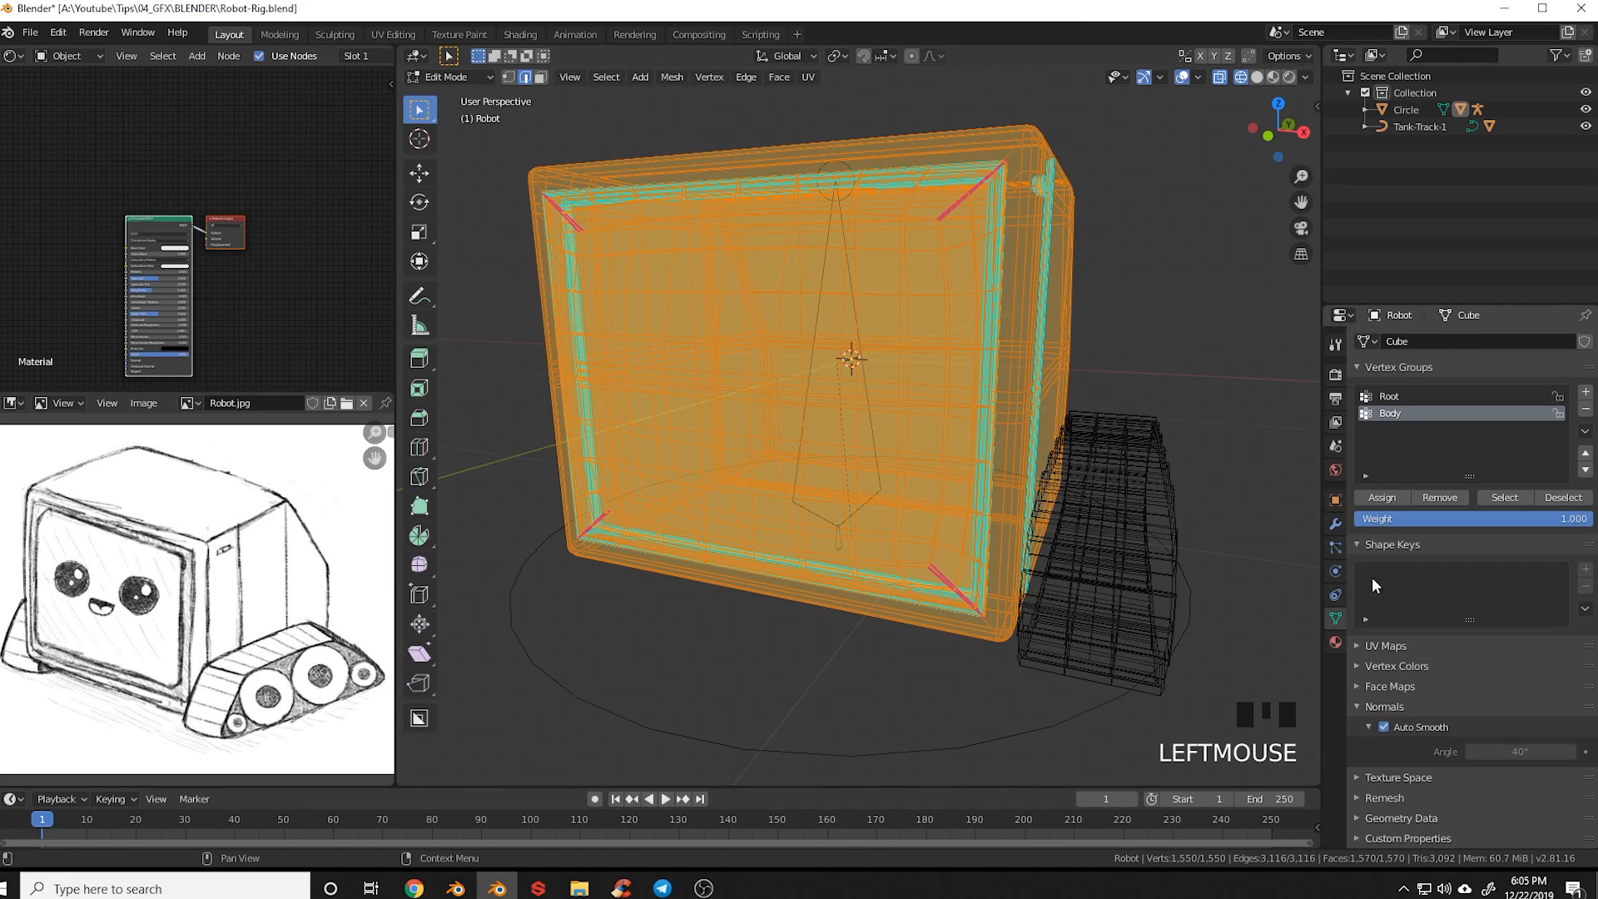
left_click(1393, 497)
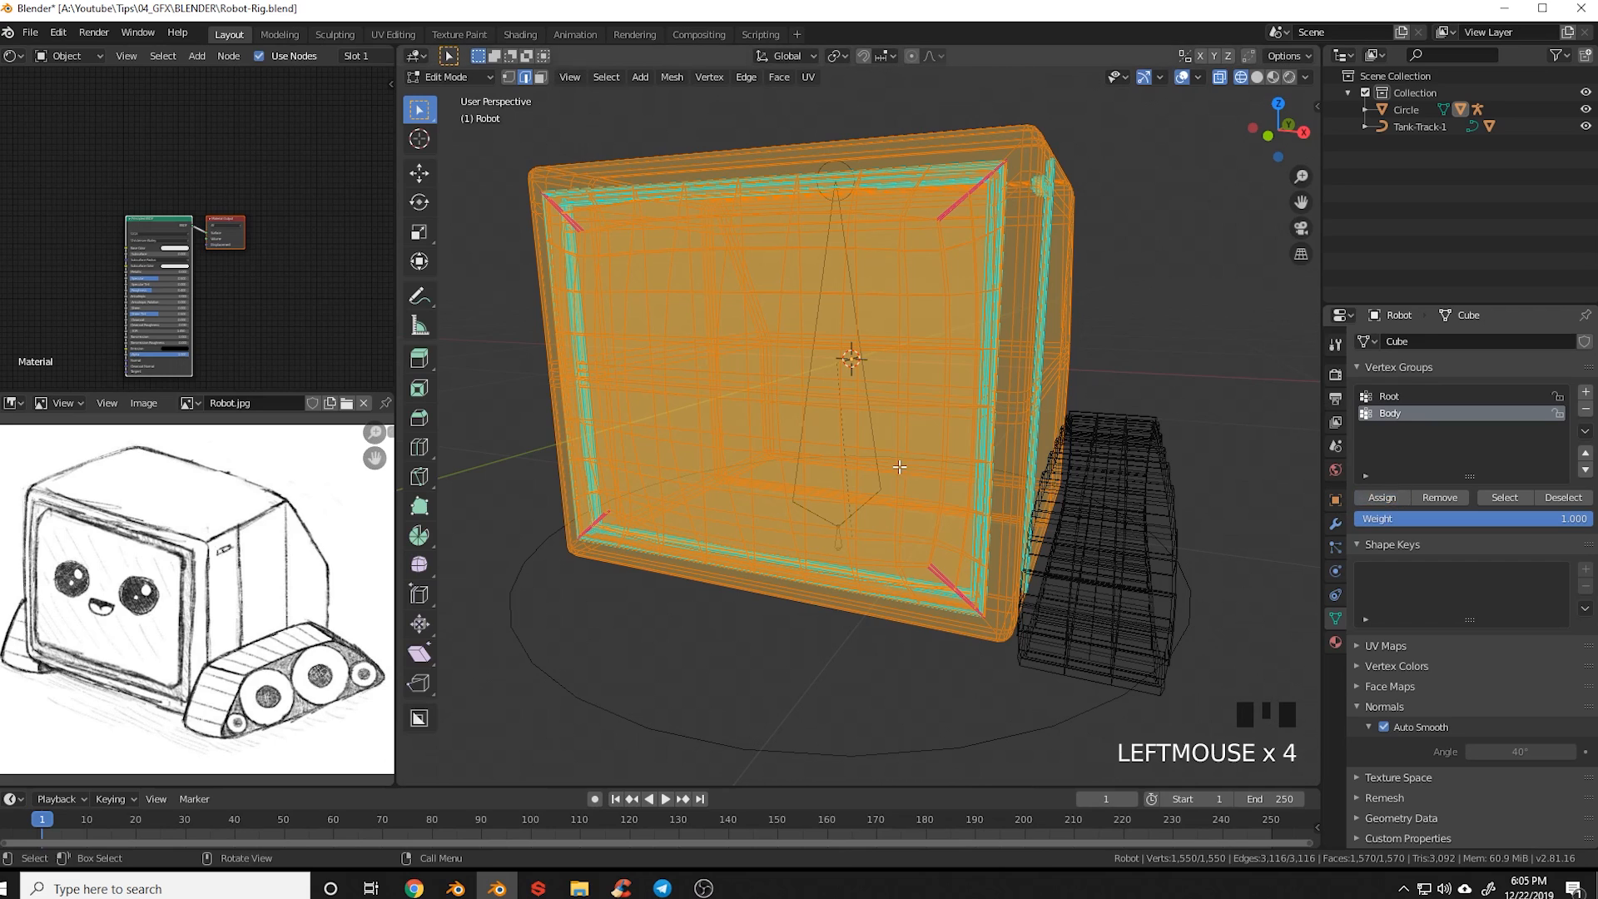
key("Tab")
left_click(824, 467)
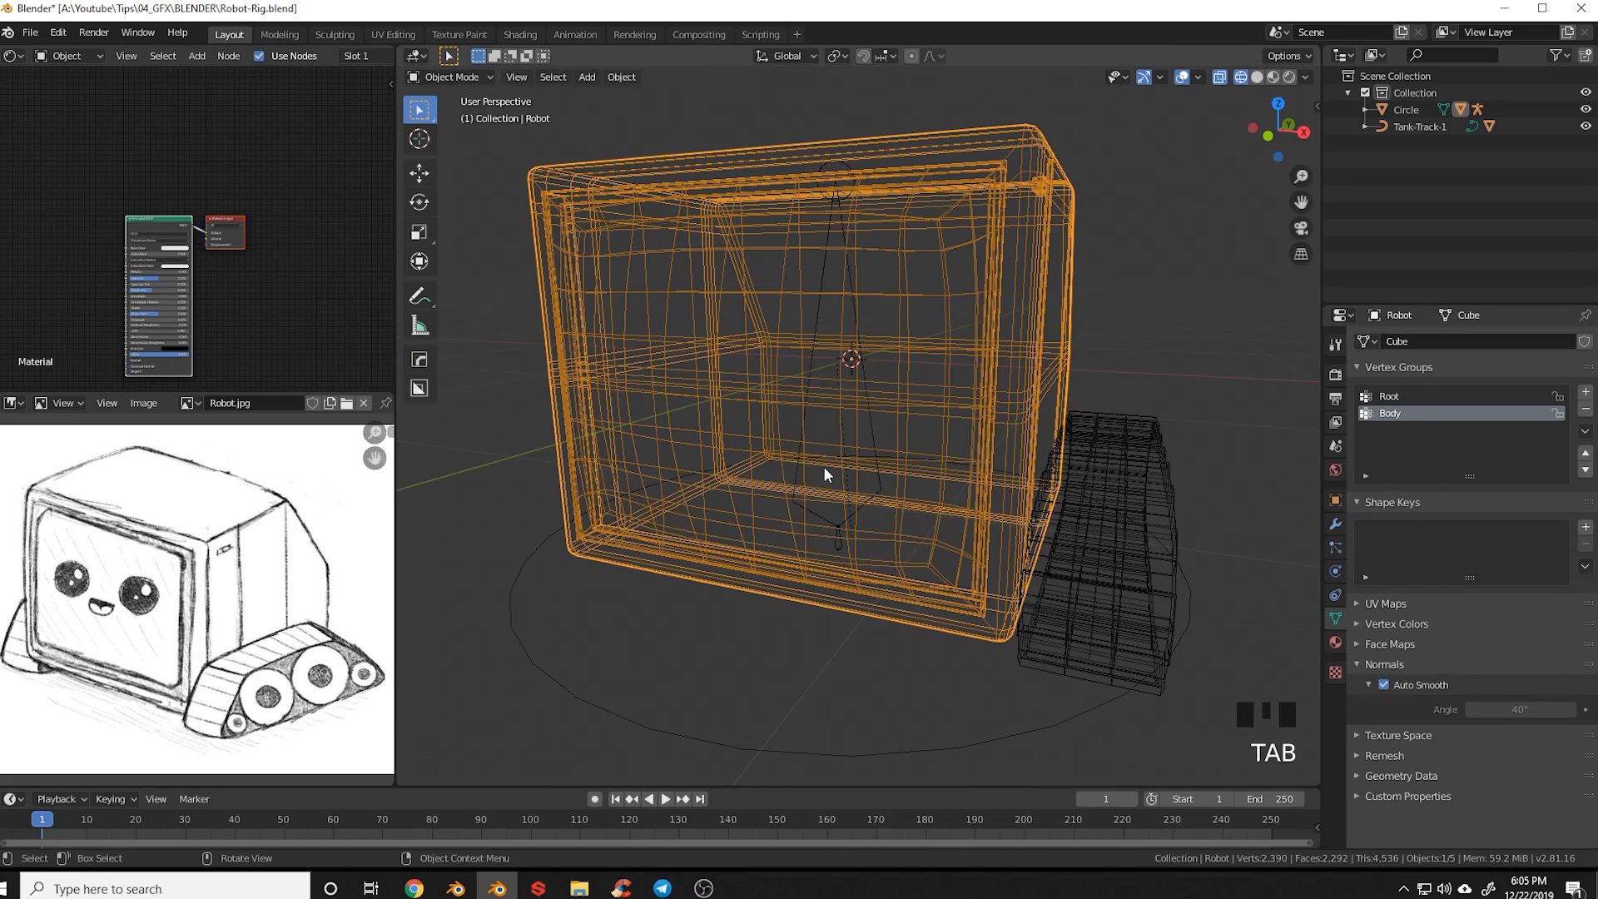
Switch the viewport to solid shading and set the armature to display In Front
key("z")
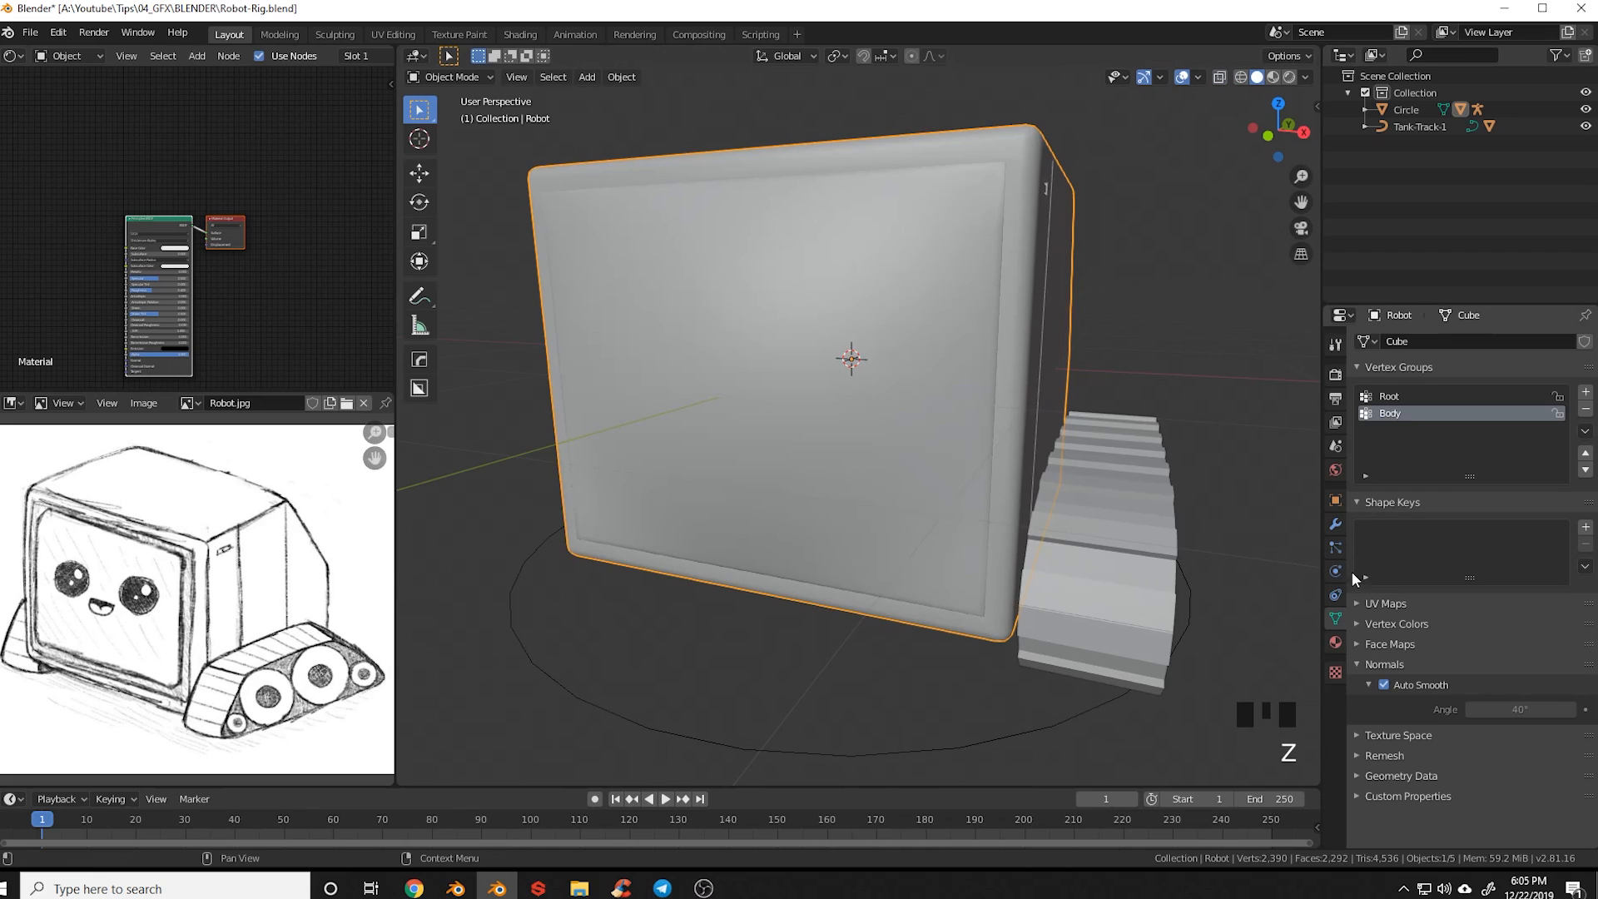
left_click(1363, 110)
left_click(1422, 143)
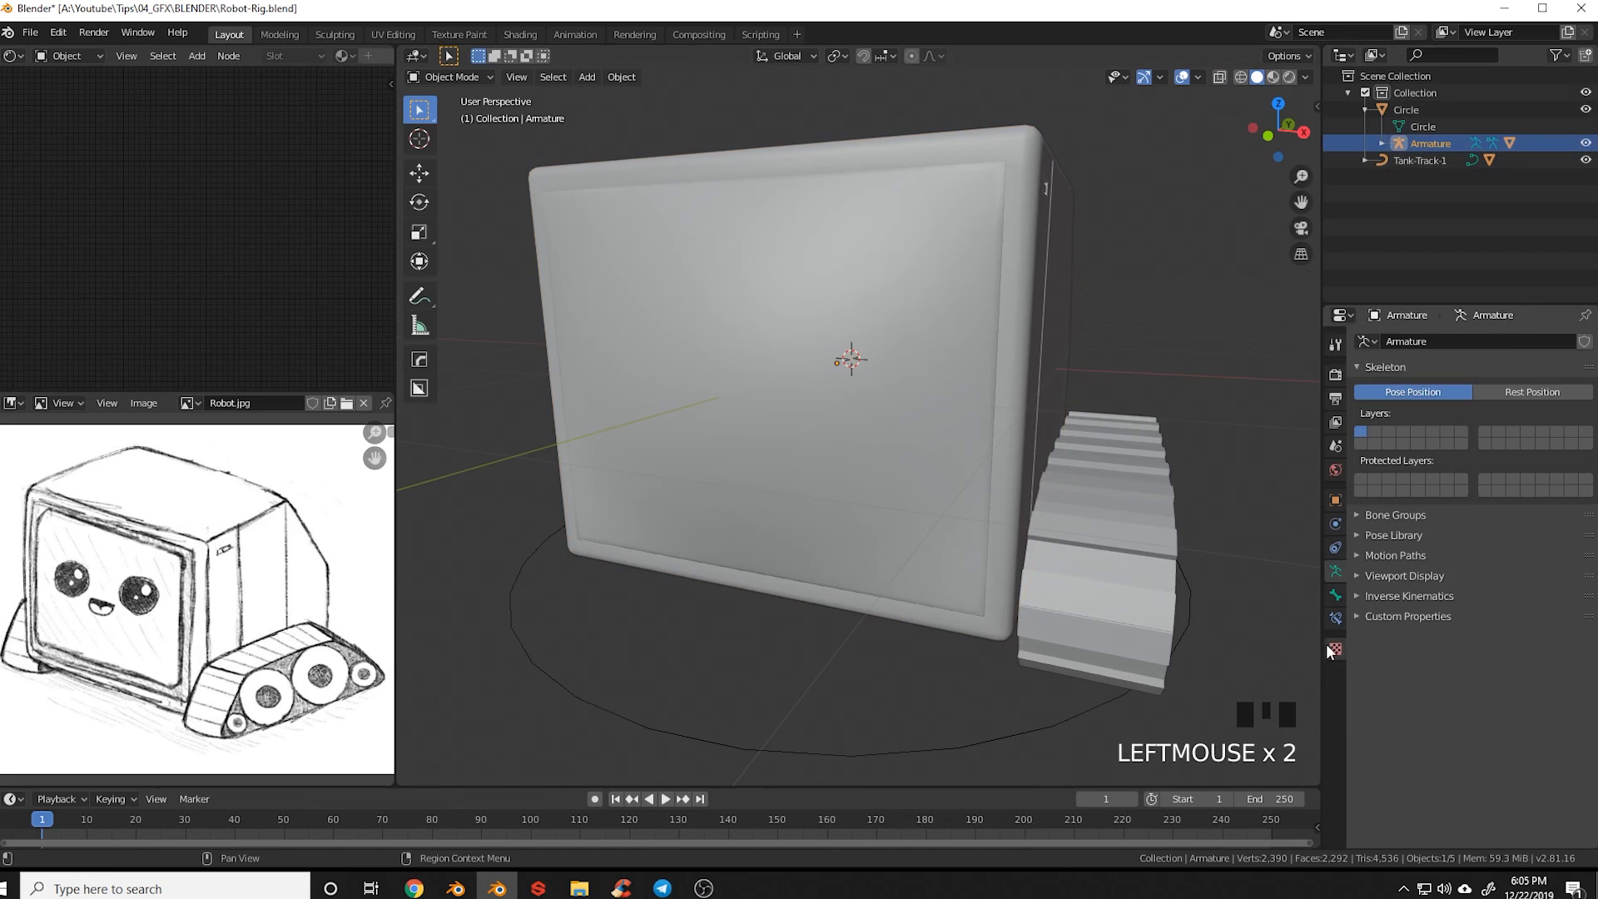
left_click(1384, 576)
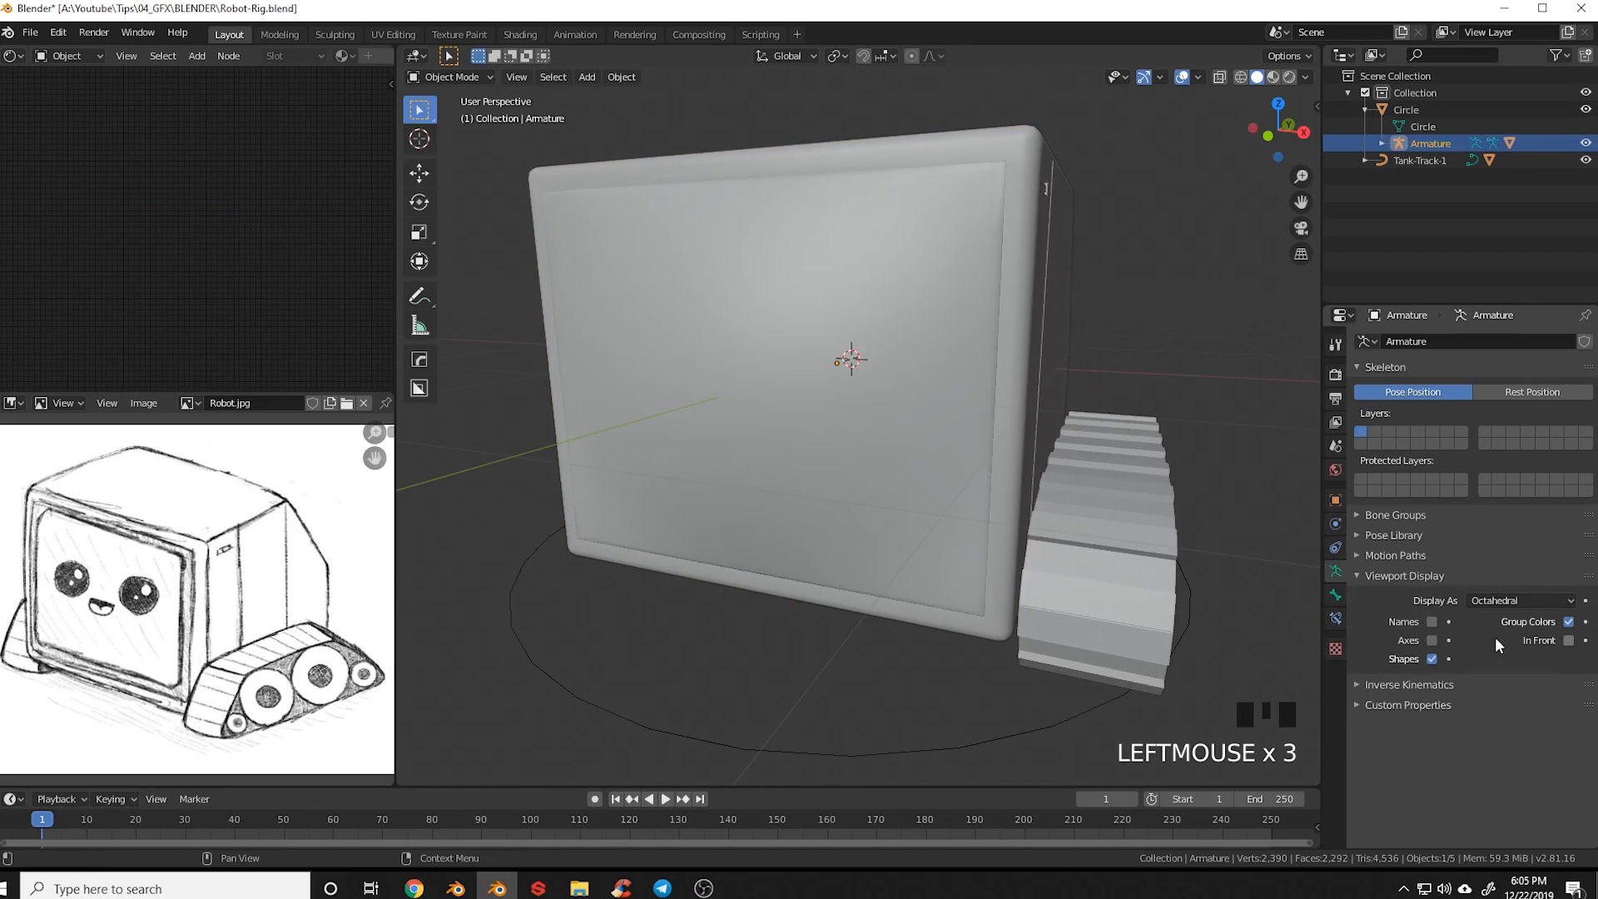
left_click(1569, 640)
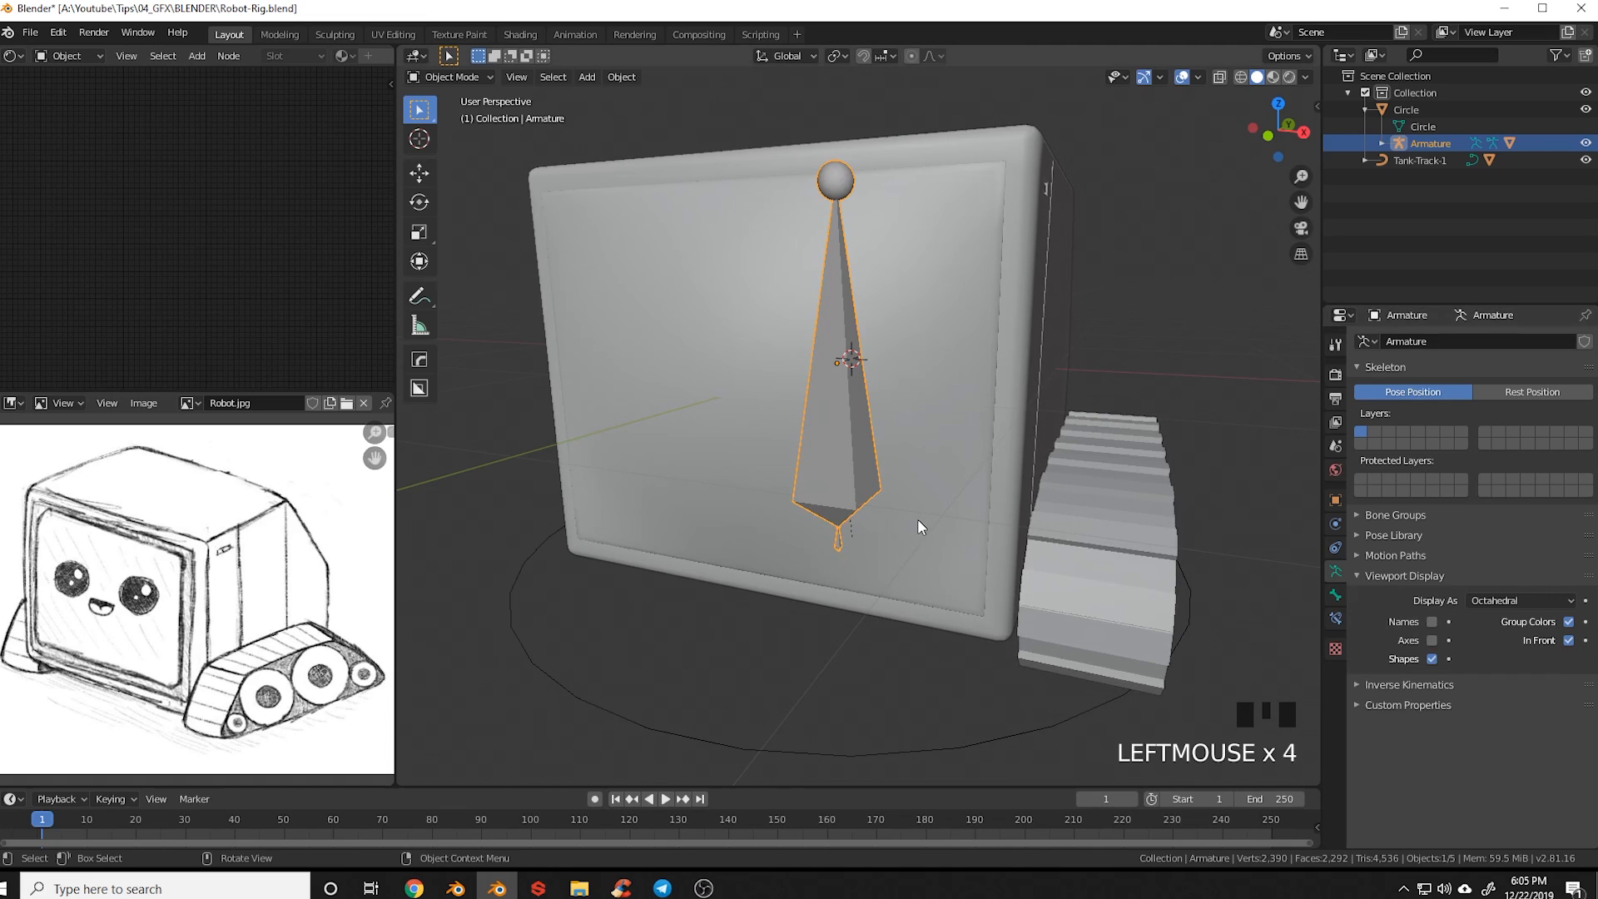
Test the rig by temporarily rotating the Body bone in Pose Mode, cancel the rotation and return to Object Mode
mouse_move(917, 518)
middle_mouse_down()
mouse_move(887, 571)
mouse_move(920, 553)
mouse_move(899, 535)
middle_mouse_up()
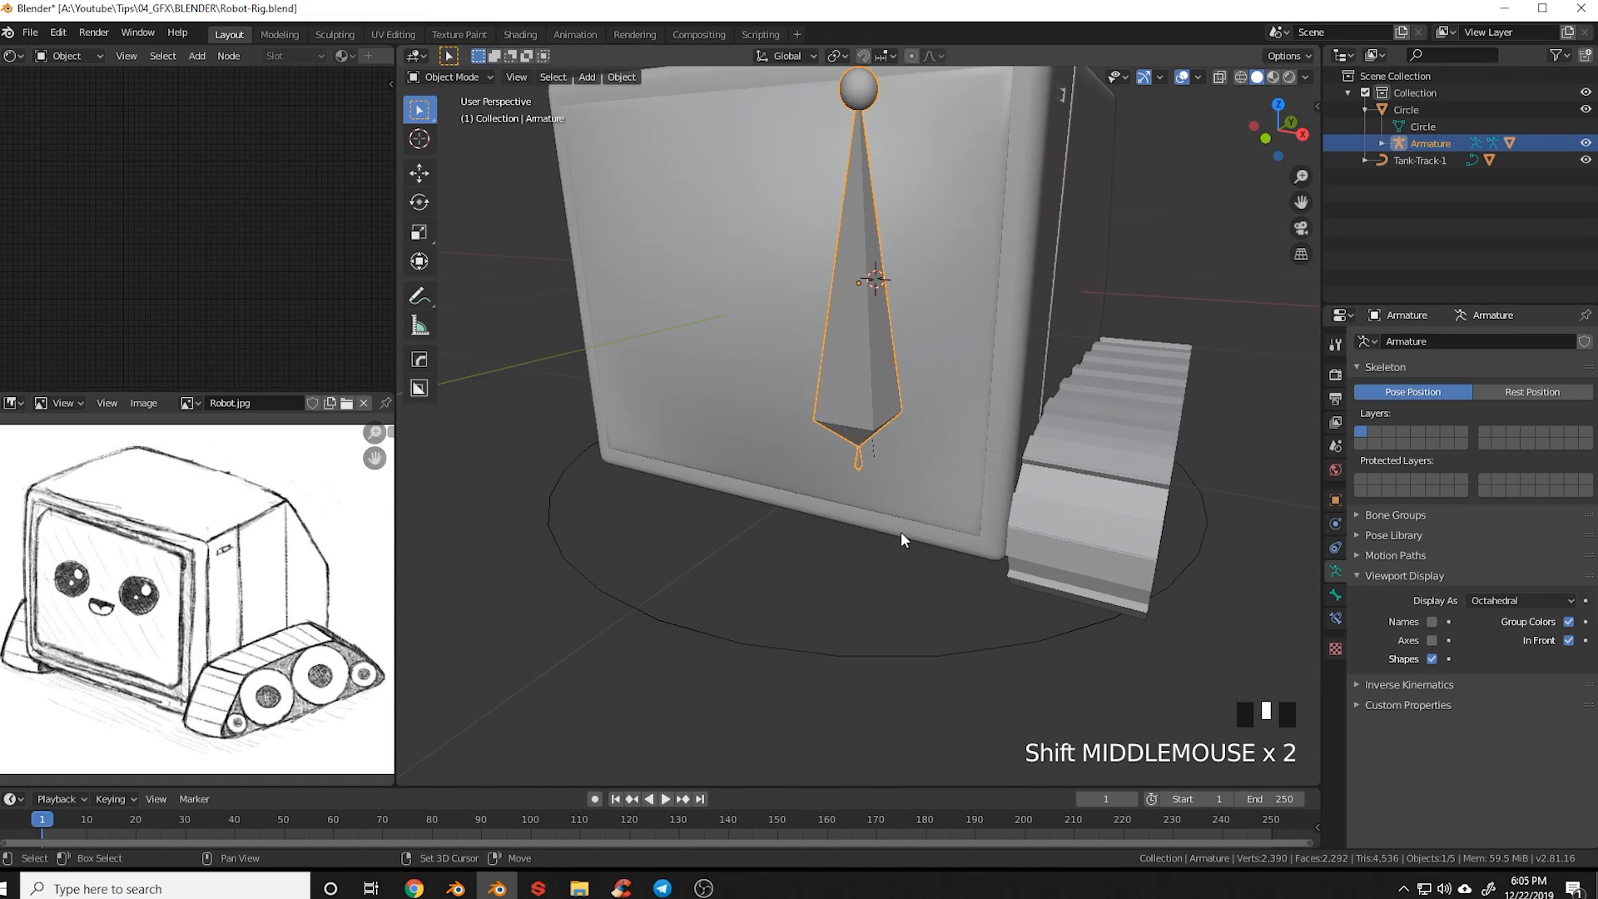
key("Tab")
left_click(876, 393)
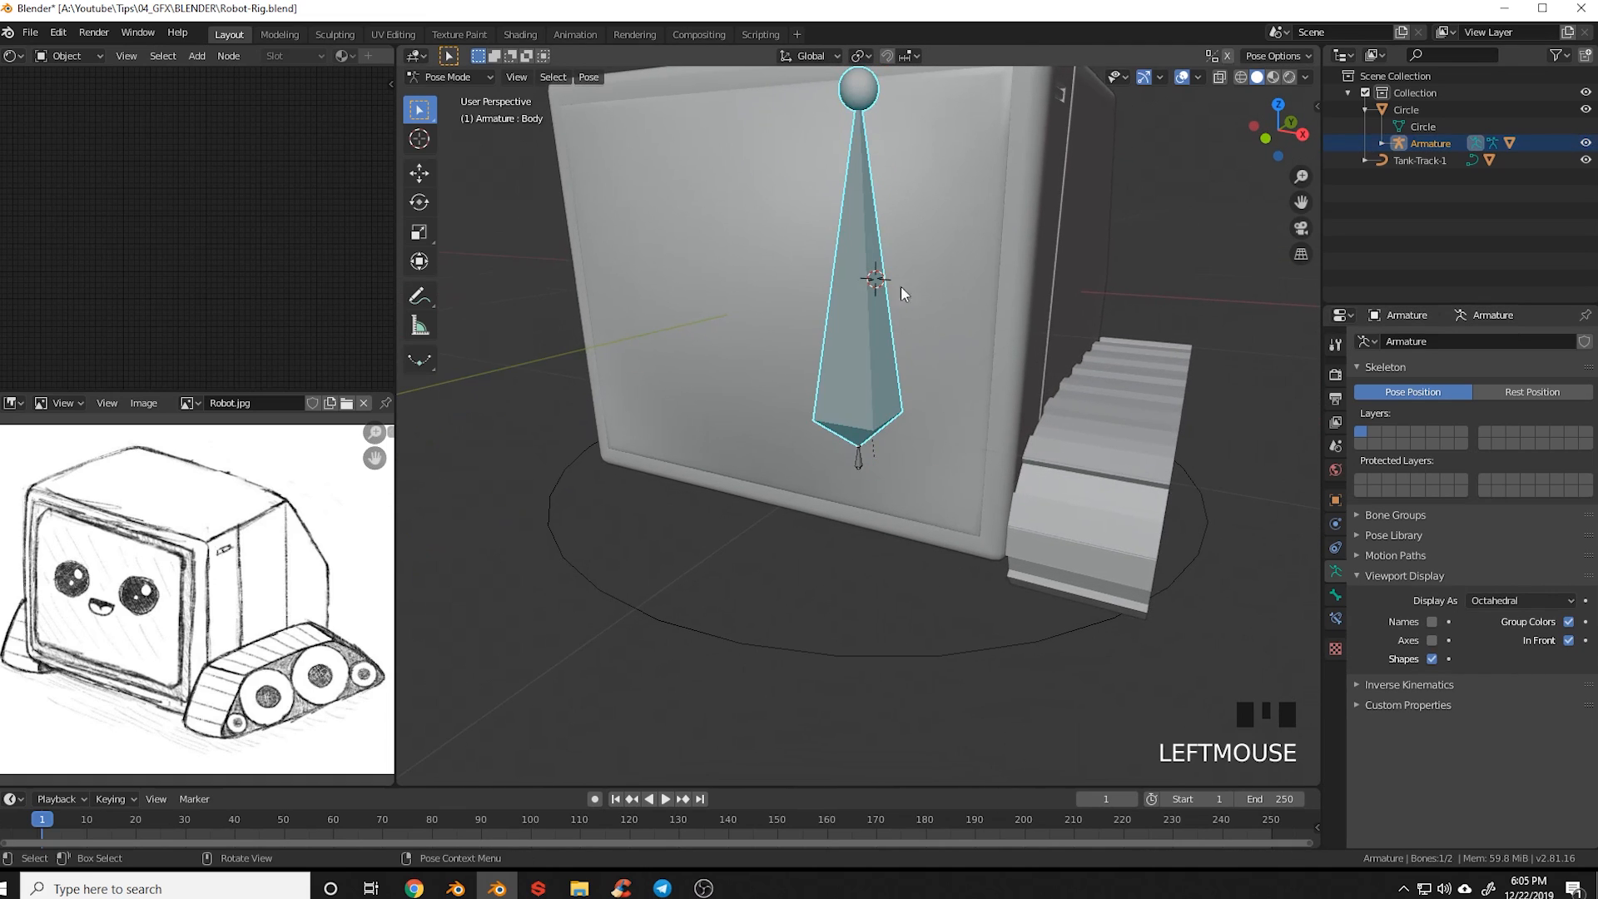
key("r")
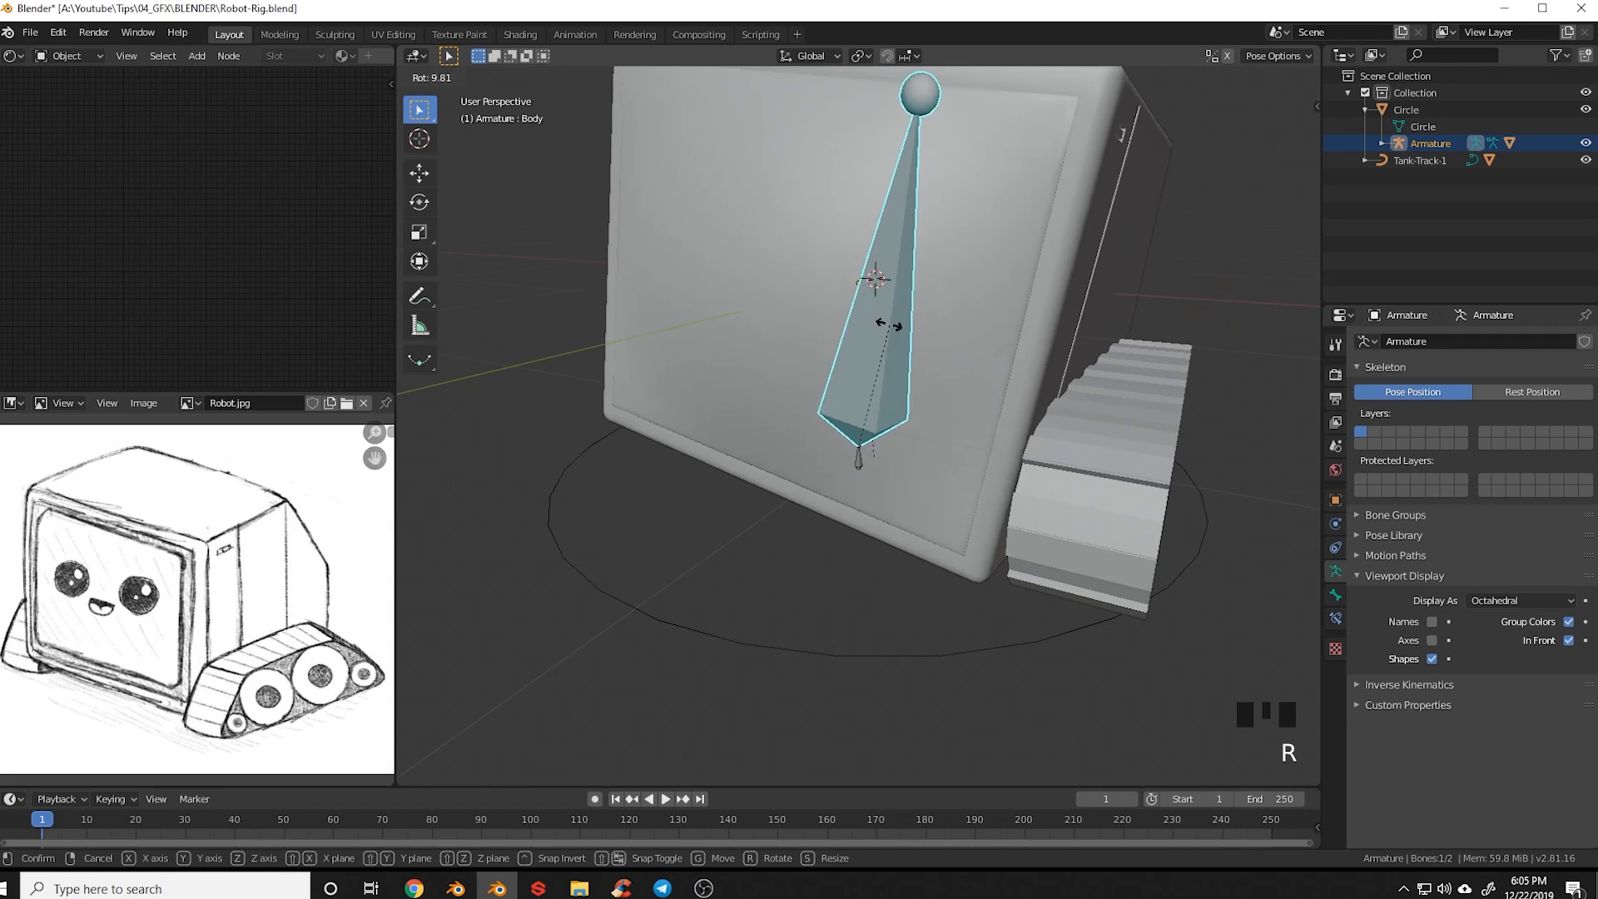
right_click(852, 342)
key("Tab")
left_click(769, 444)
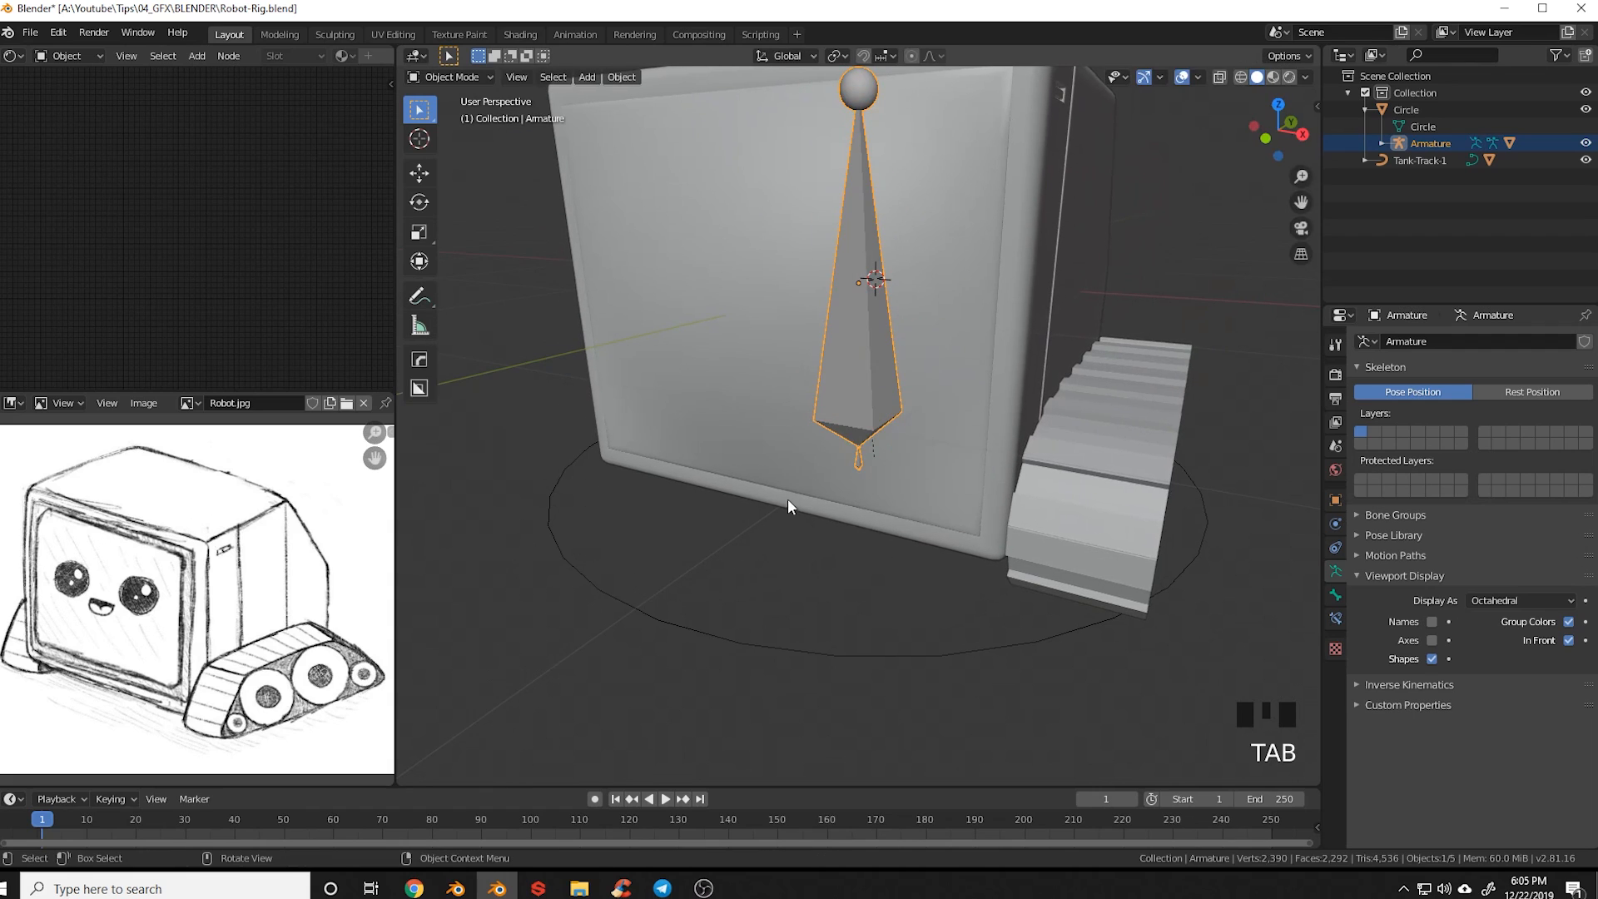
middle_click_drag(787, 498, 1020, 592)
middle_click_drag(1176, 523, 1088, 568)
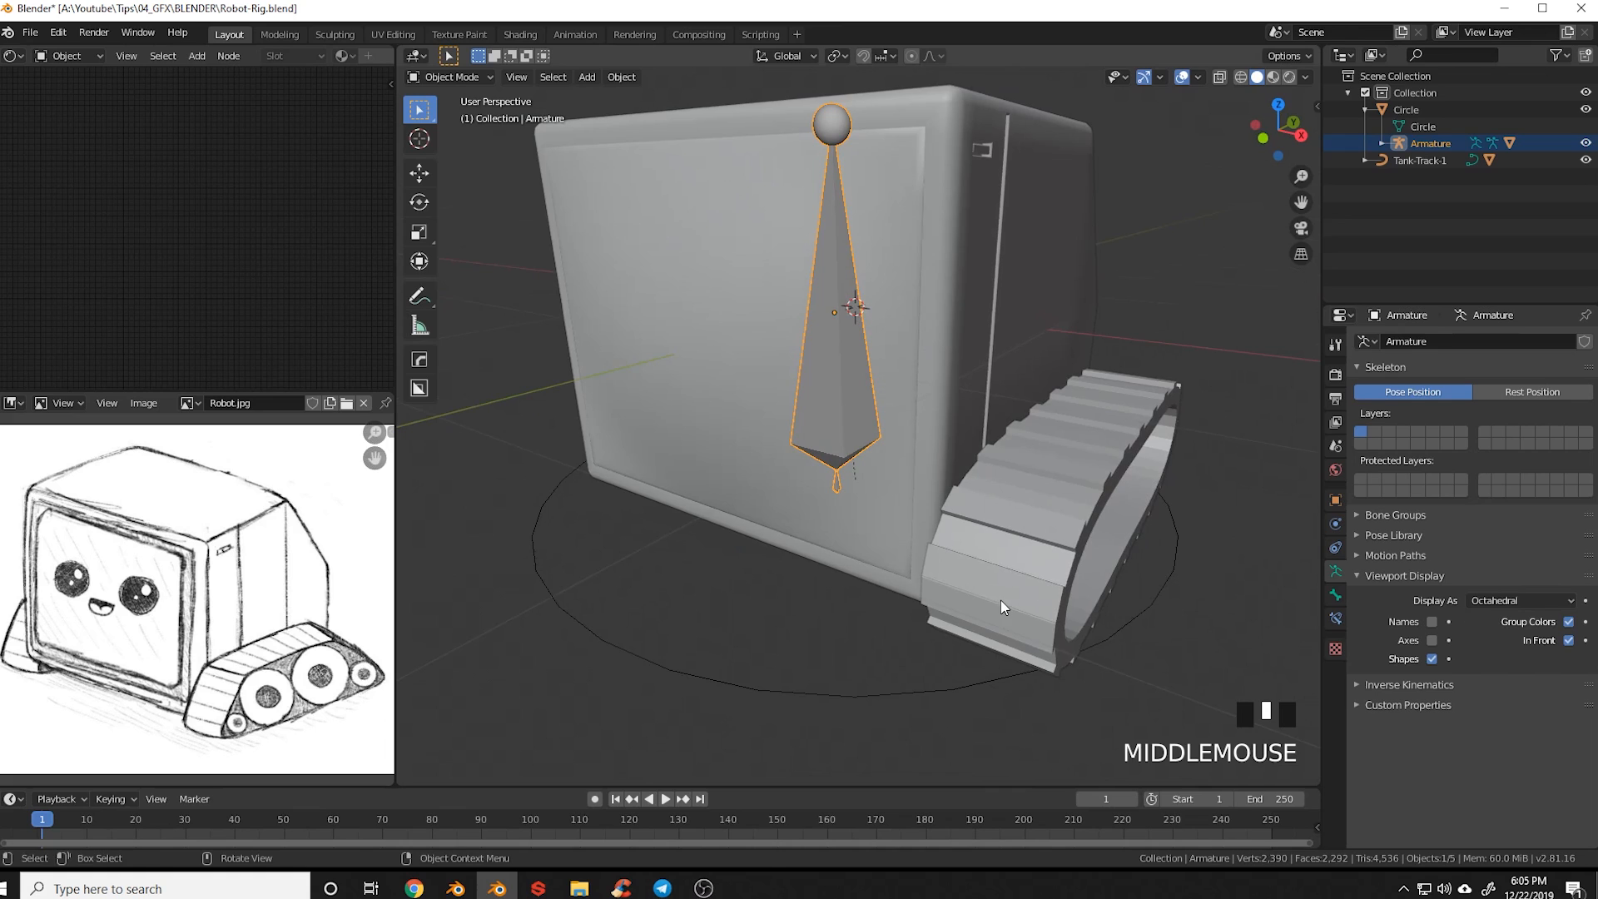
middle_click_drag(1003, 601, 1093, 599)
middle_click_drag(1166, 560, 1127, 559)
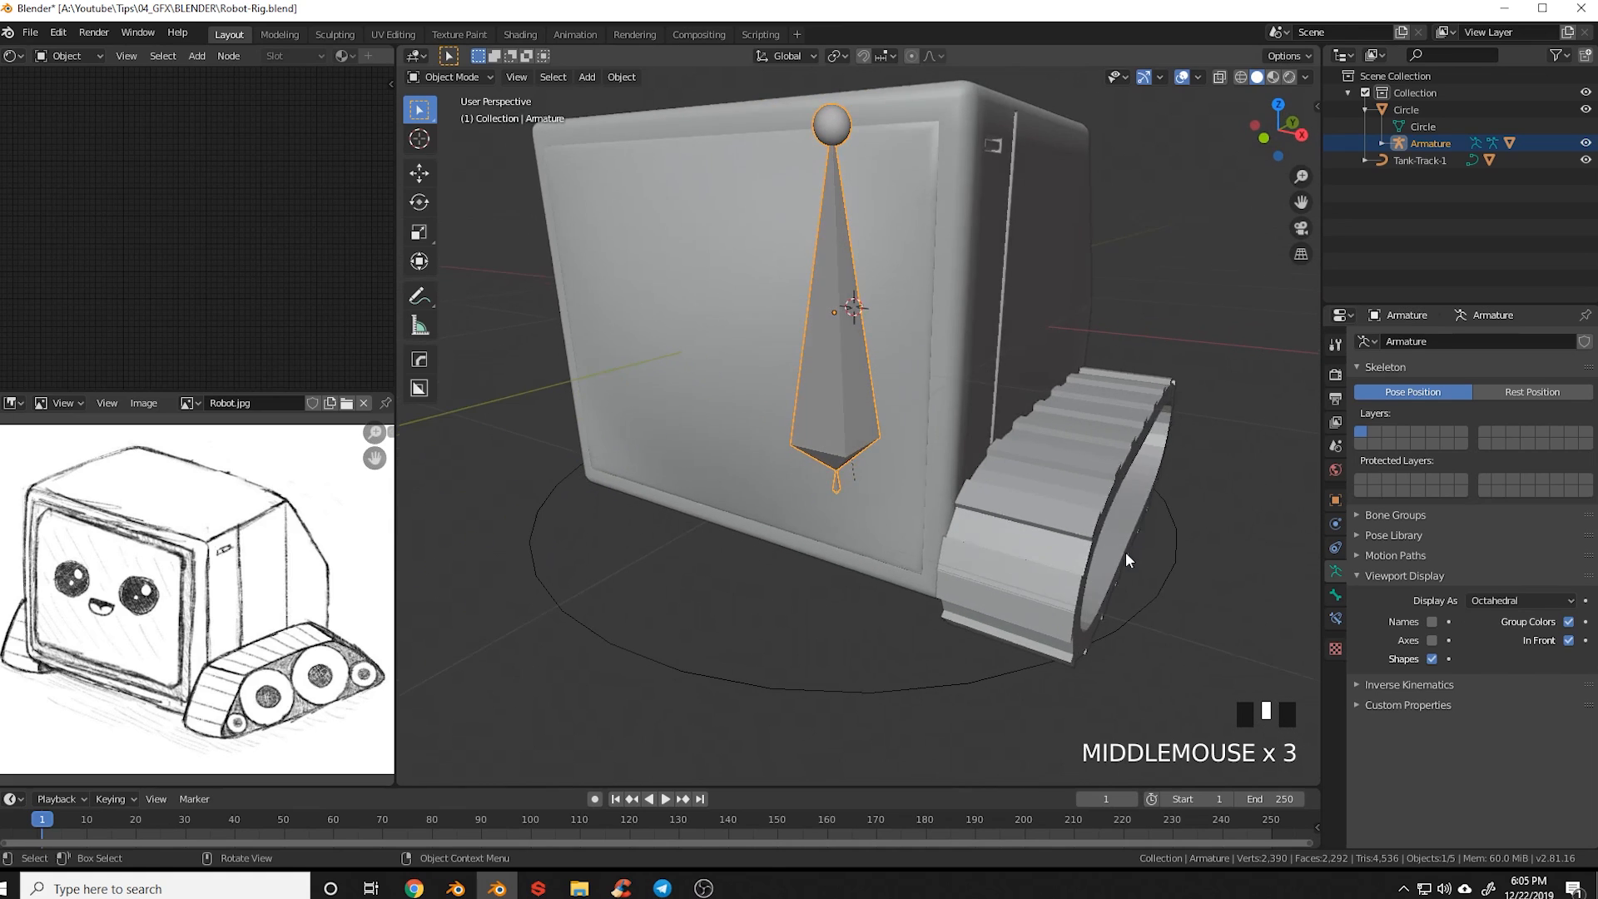
Parent the Tank-Track-1 curve to the base circle with Object (Keep Transform), using wireframe shading to select the curve inside the tread
key("z")
left_click(1054, 477)
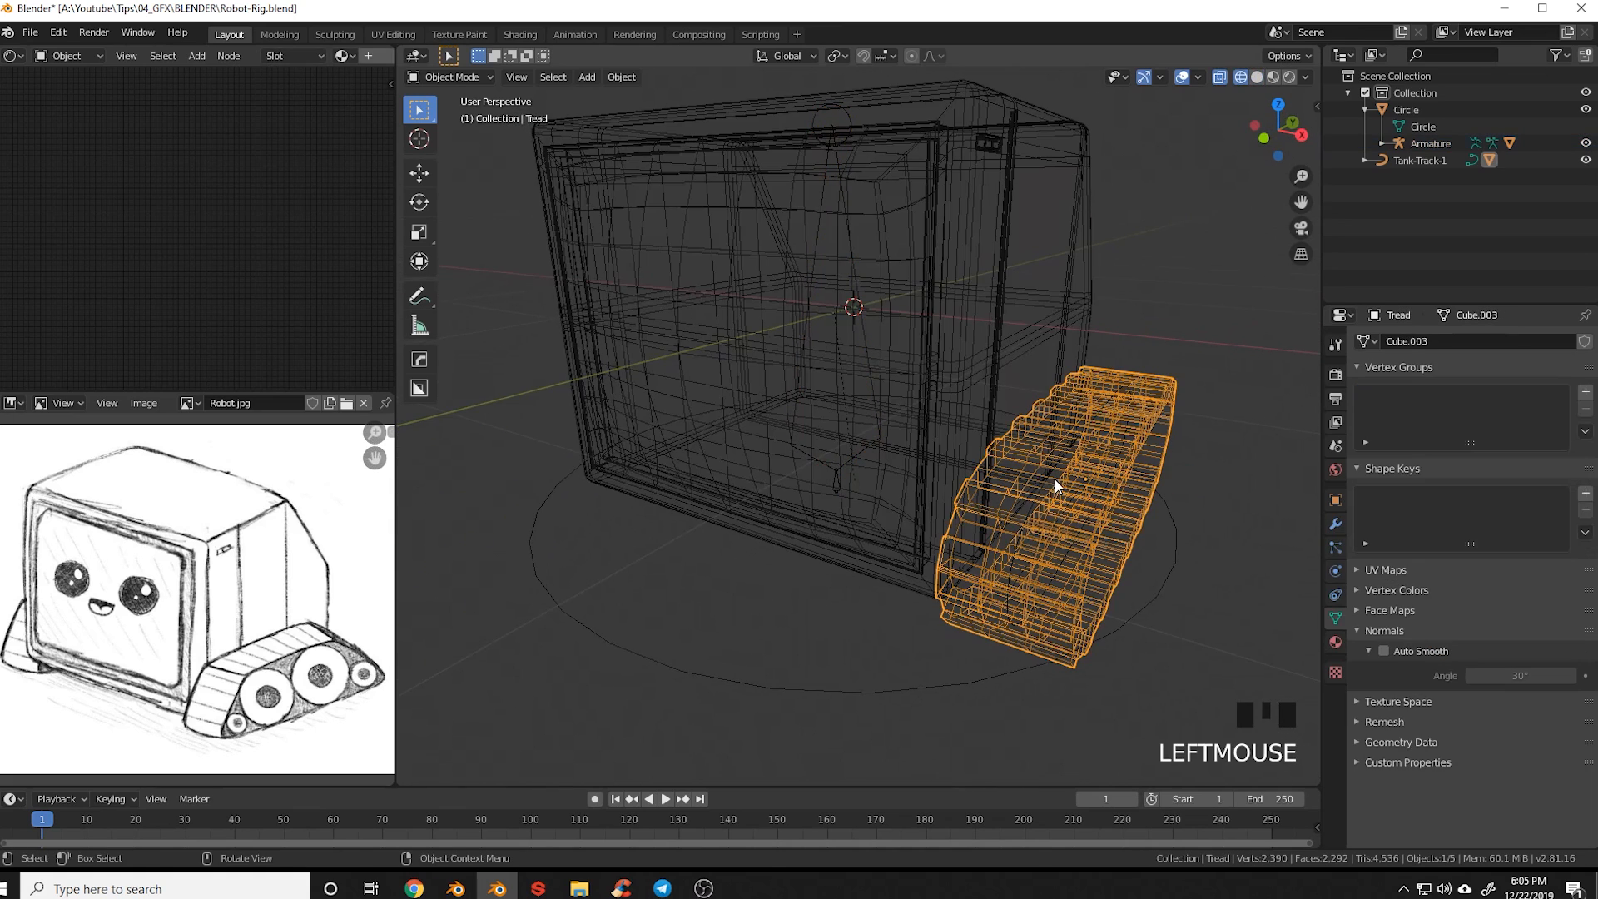
left_click(1062, 499)
left_click(1042, 487)
left_click(1042, 494)
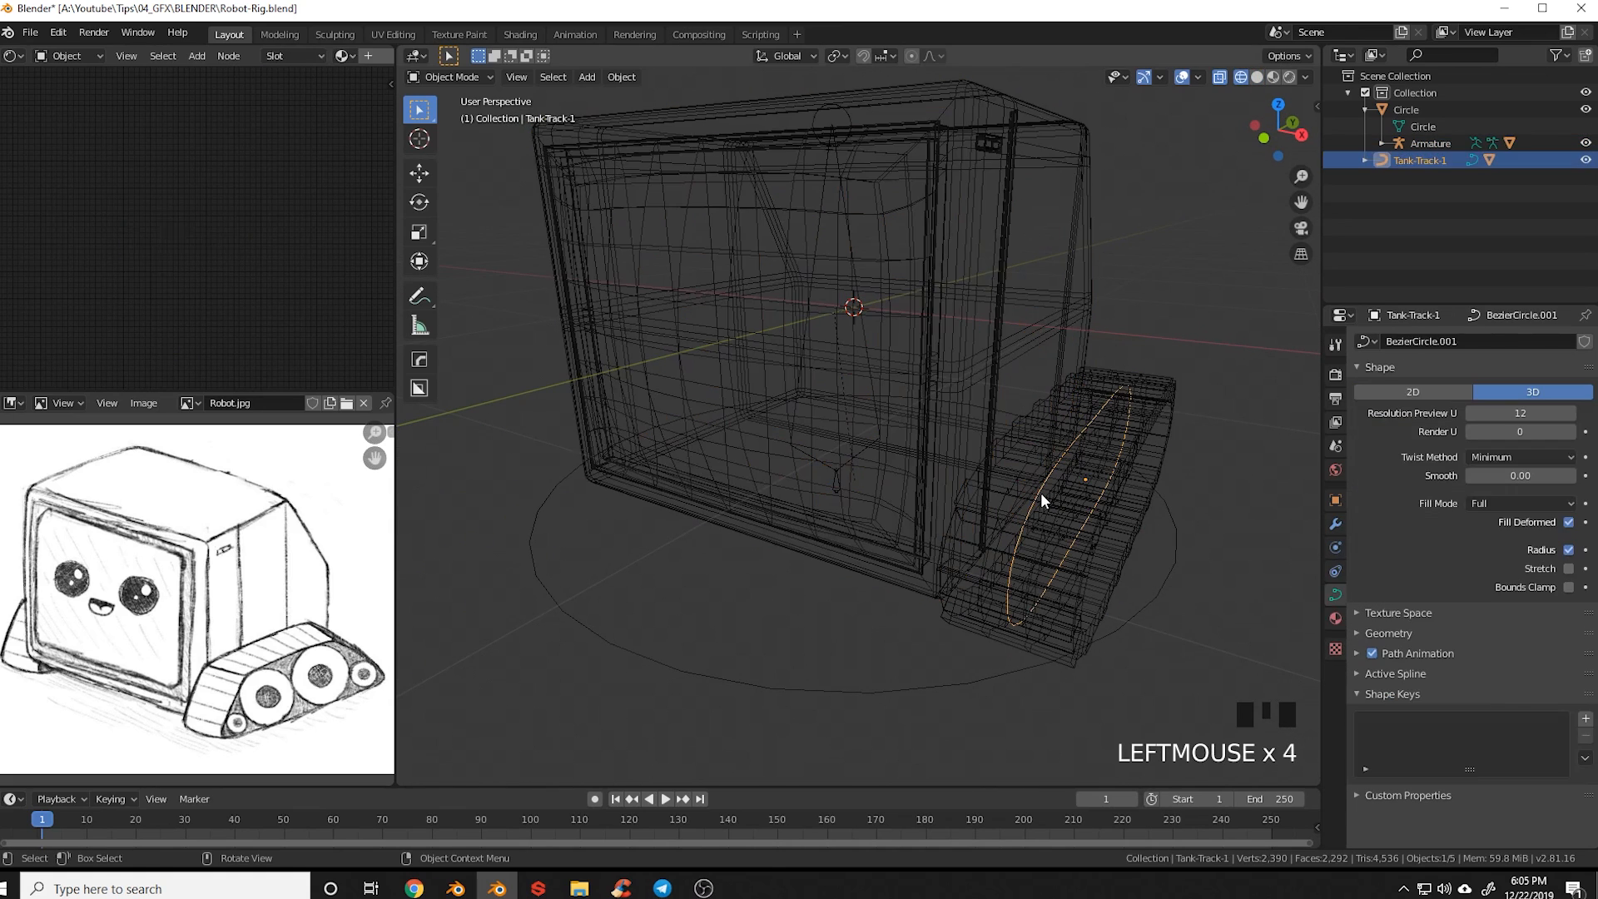
left_click(754, 683, "shift")
key("ctrl+p")
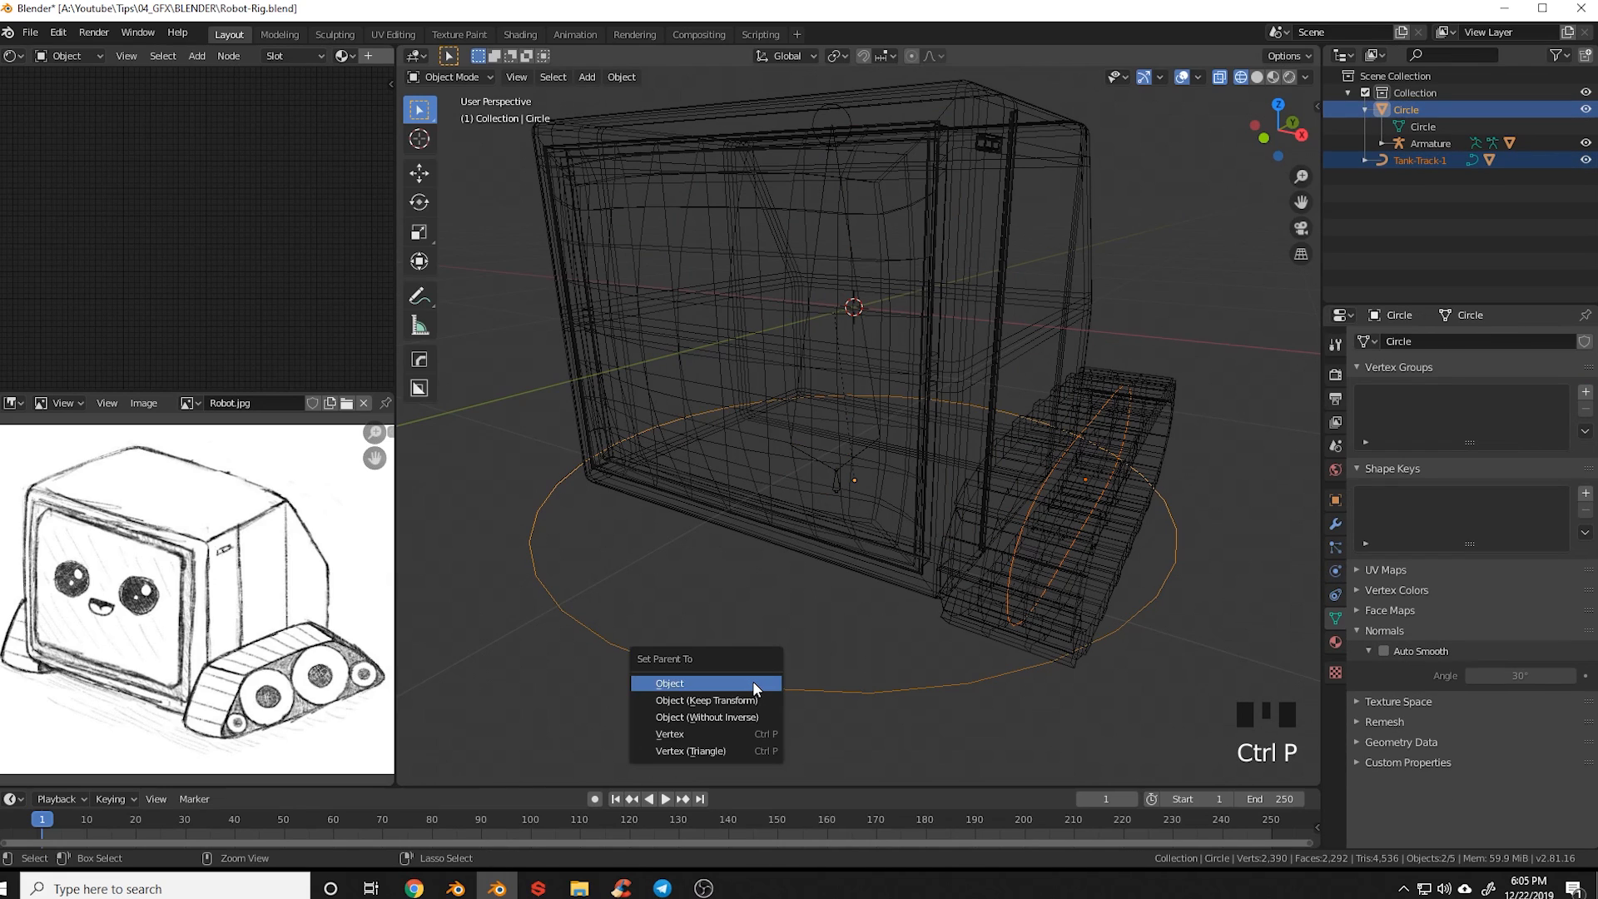
left_click(746, 700)
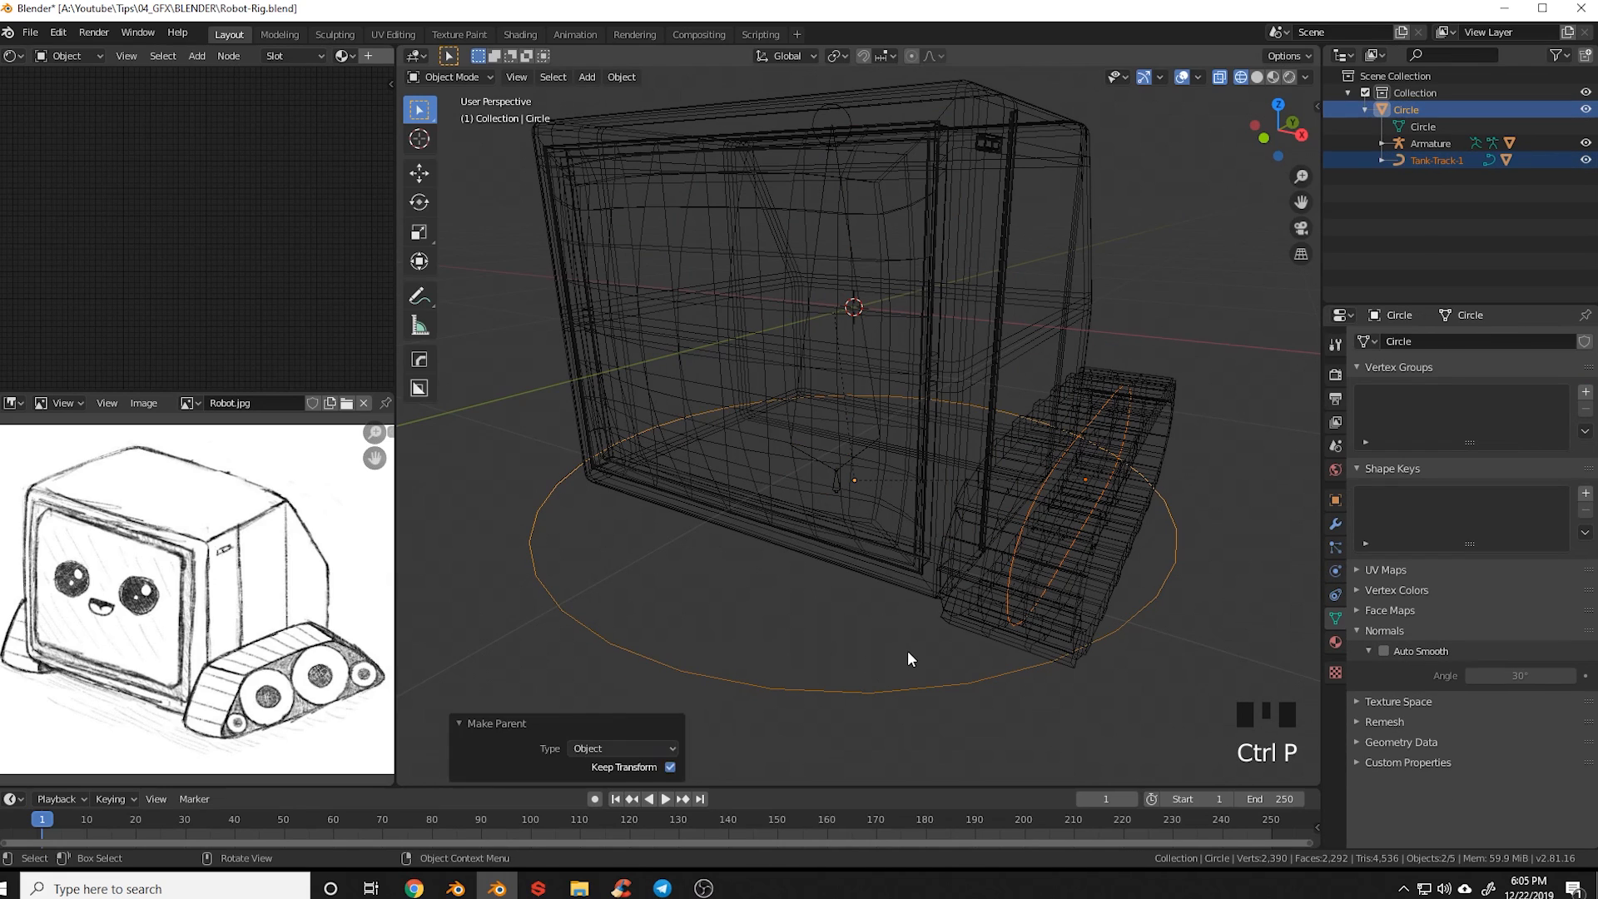
Return to solid shading and test the base circle by temporarily moving it, cancelling the move
key("Tab")
key("Tab")
left_click(820, 693)
key("z")
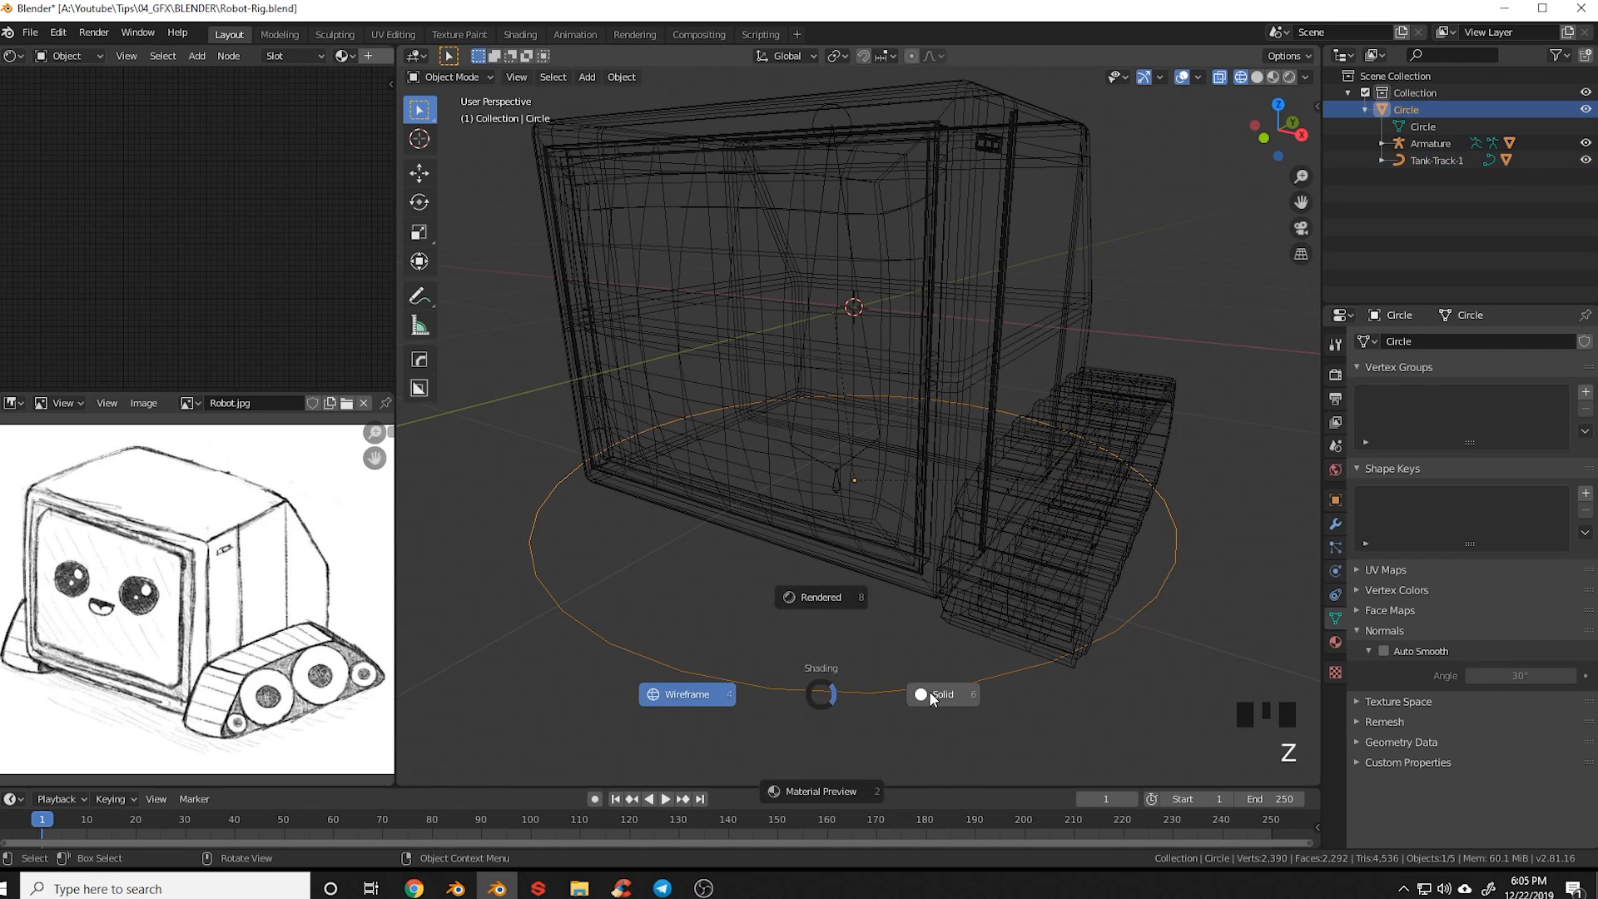
left_click(928, 692)
scroll(892, 691, "up", 5)
key("g")
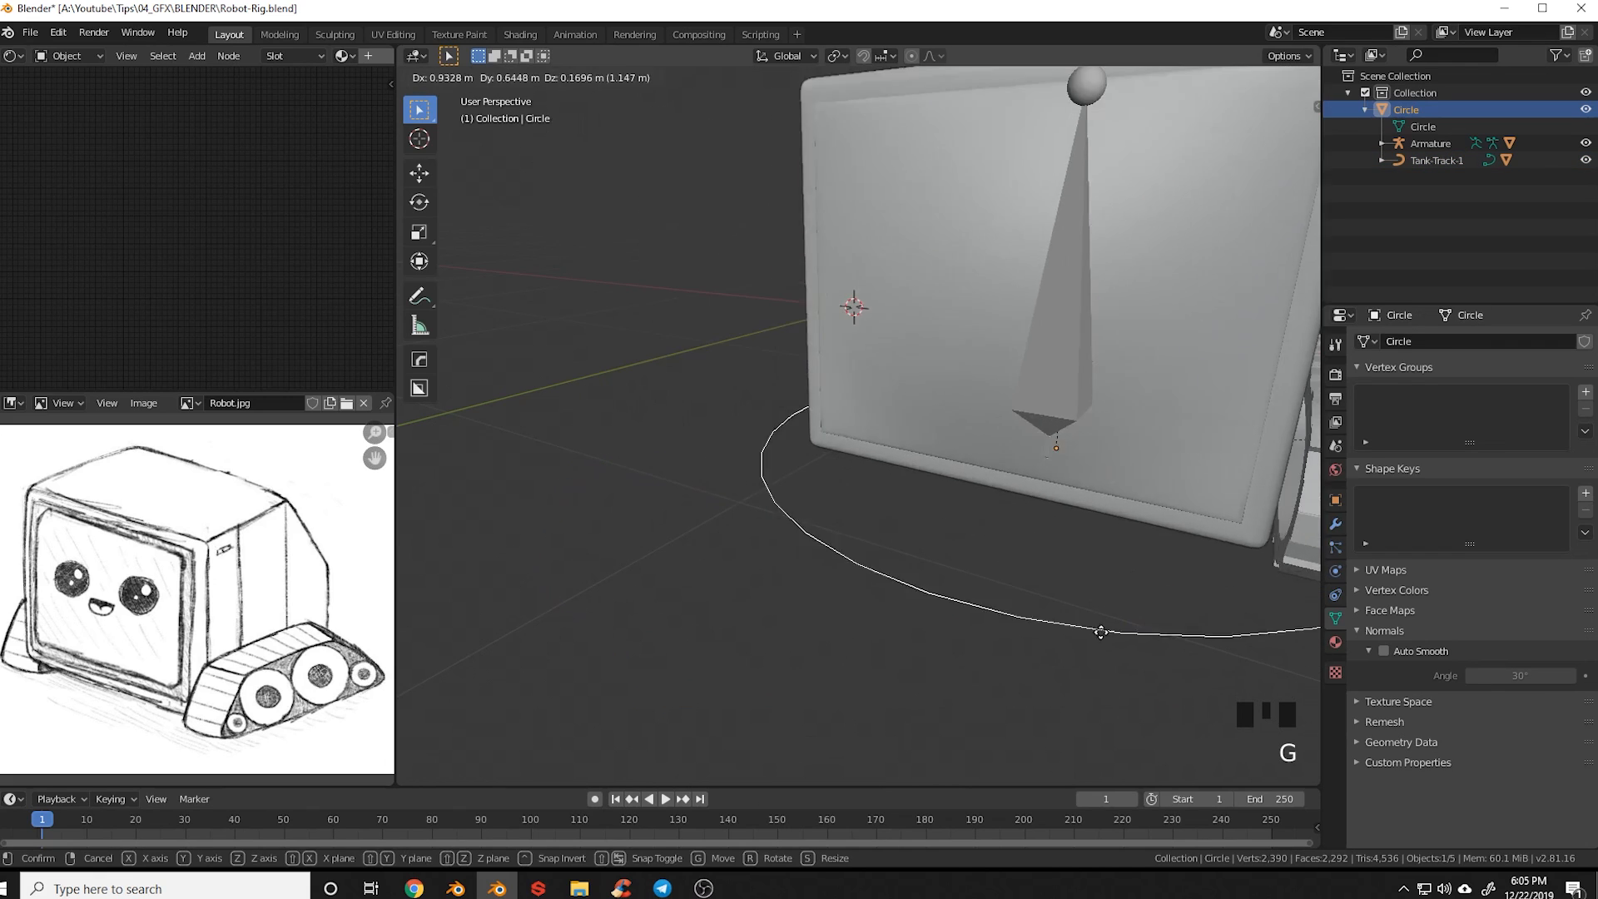
right_click(1101, 632)
scroll(916, 632, "down", 6)
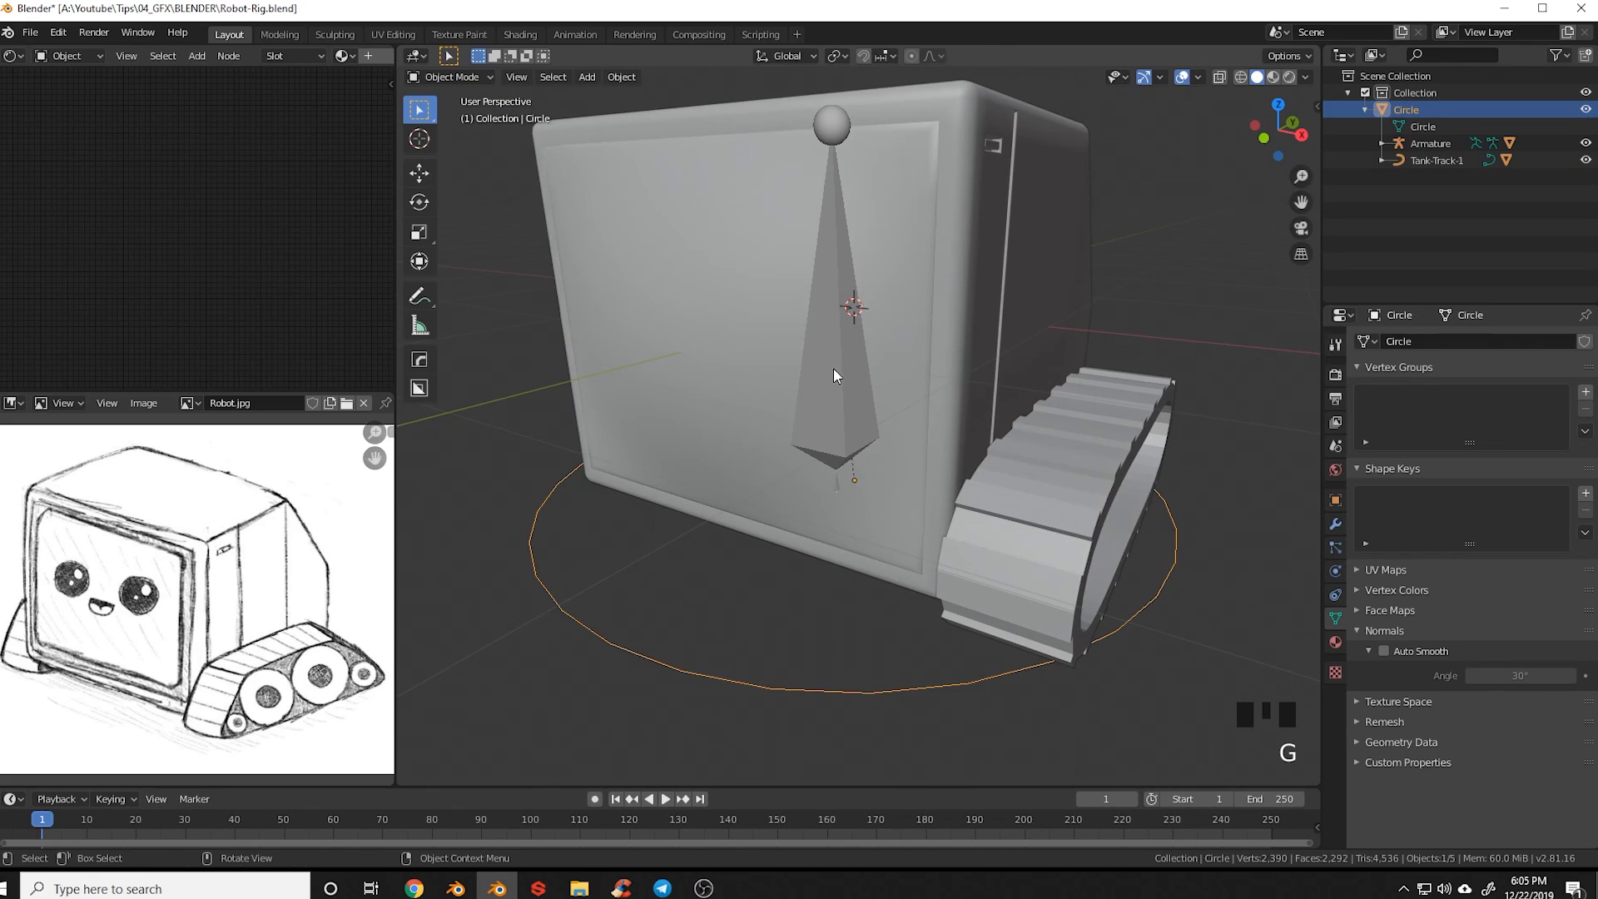
Test the Body bone by temporarily rotating it in Pose Mode, cancel the rotation and return to Object Mode
left_click(835, 375)
key("Tab")
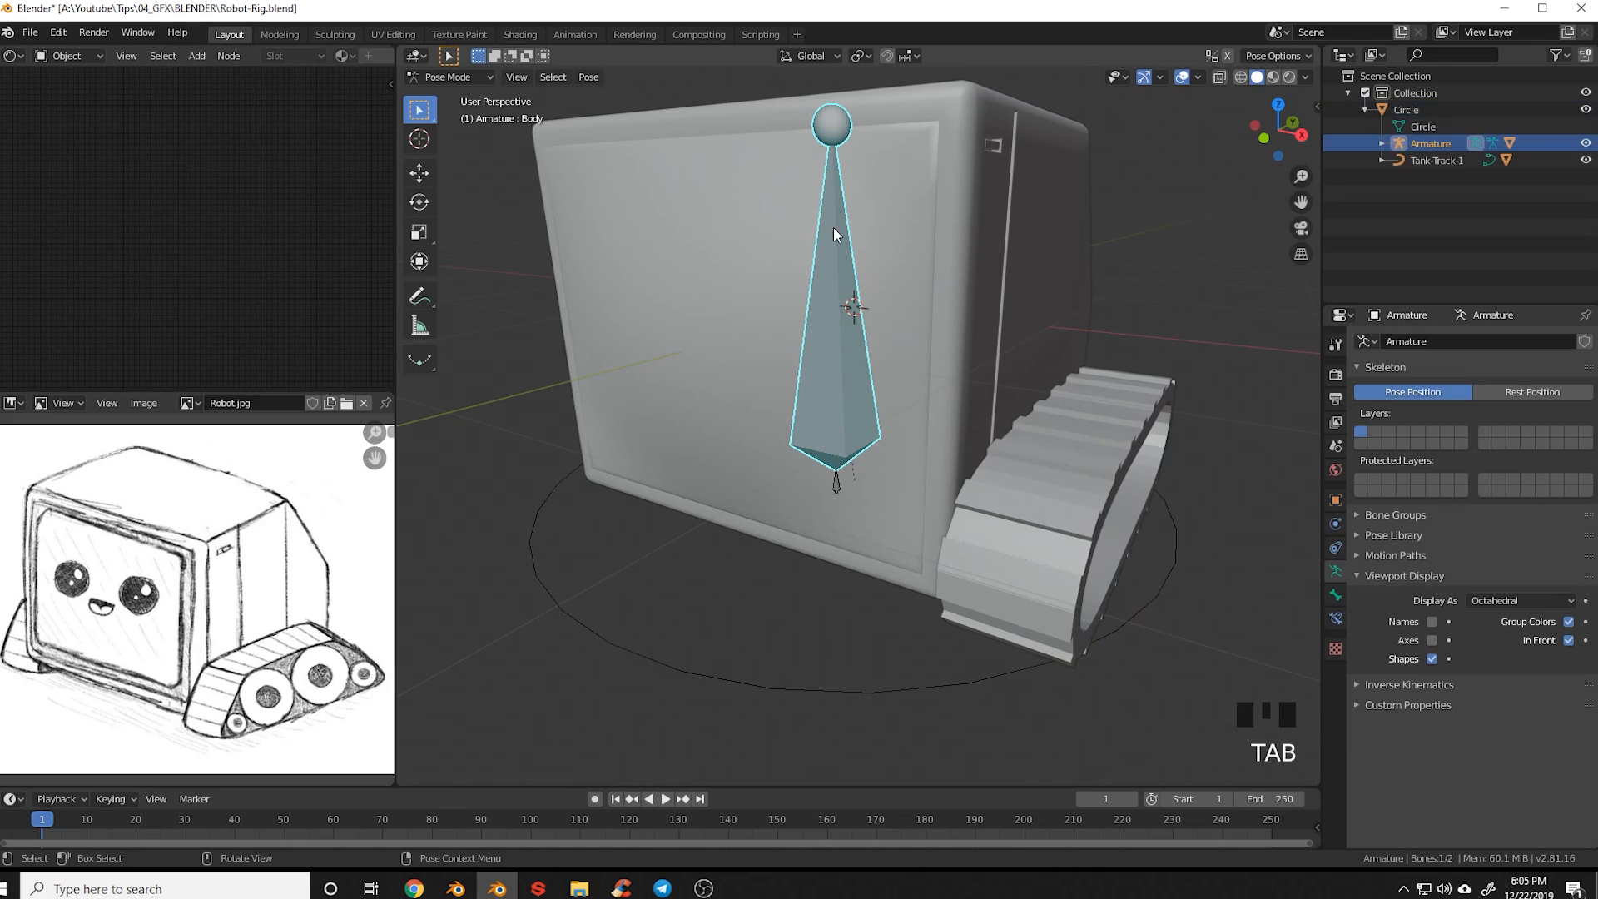
key("r")
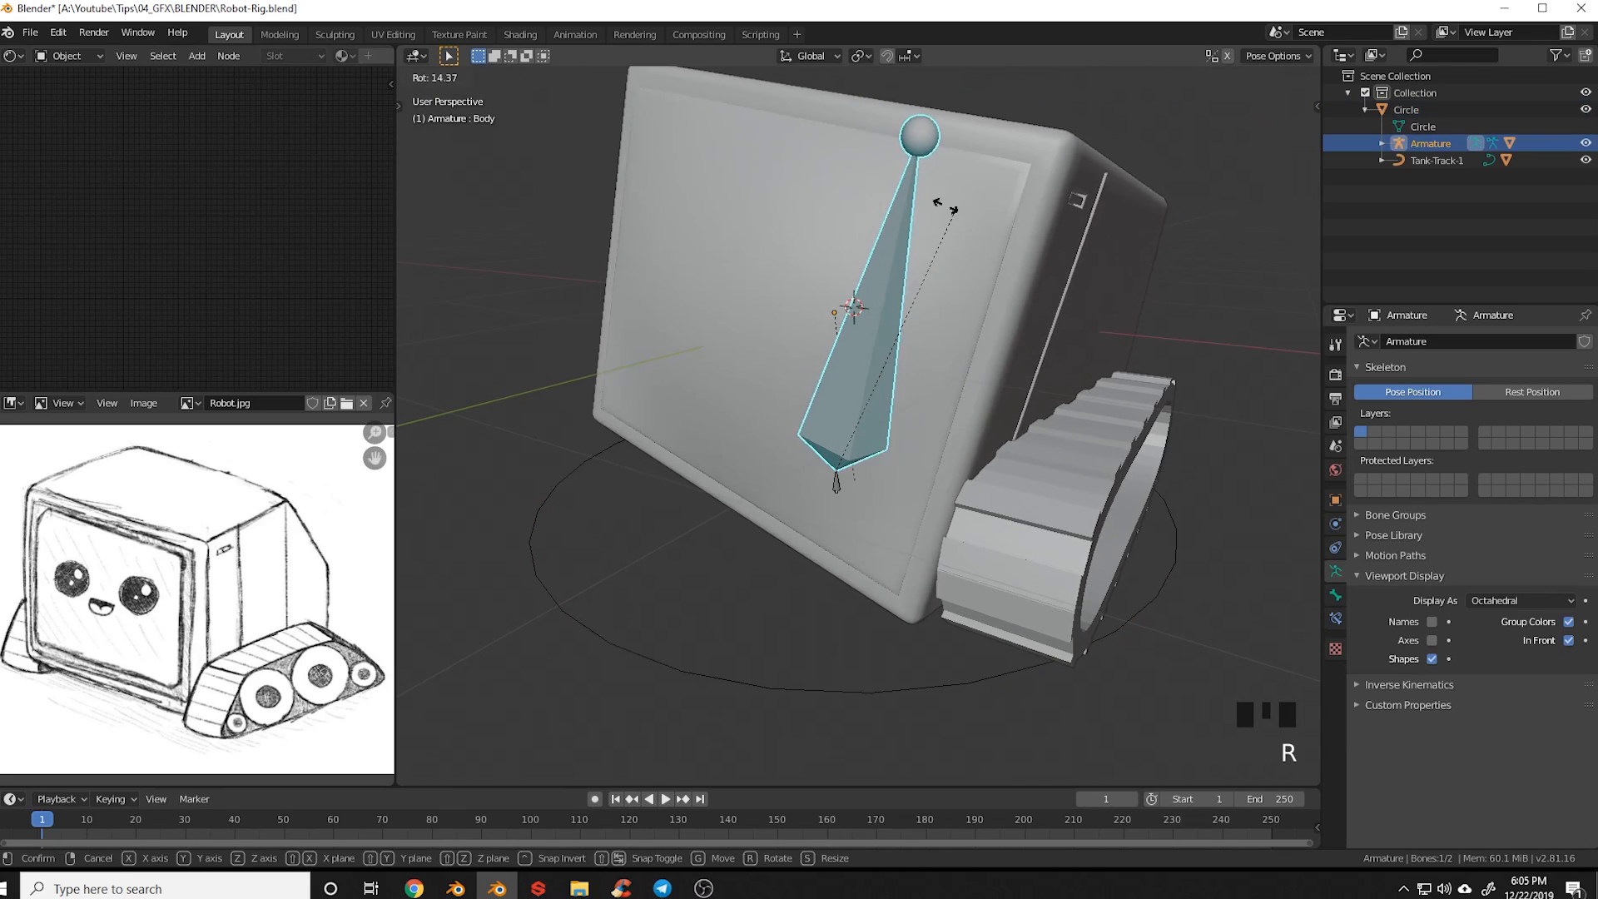
right_click(929, 239)
middle_click_drag(928, 239, 1041, 457)
middle_click_drag(1067, 527, 967, 501, "shift")
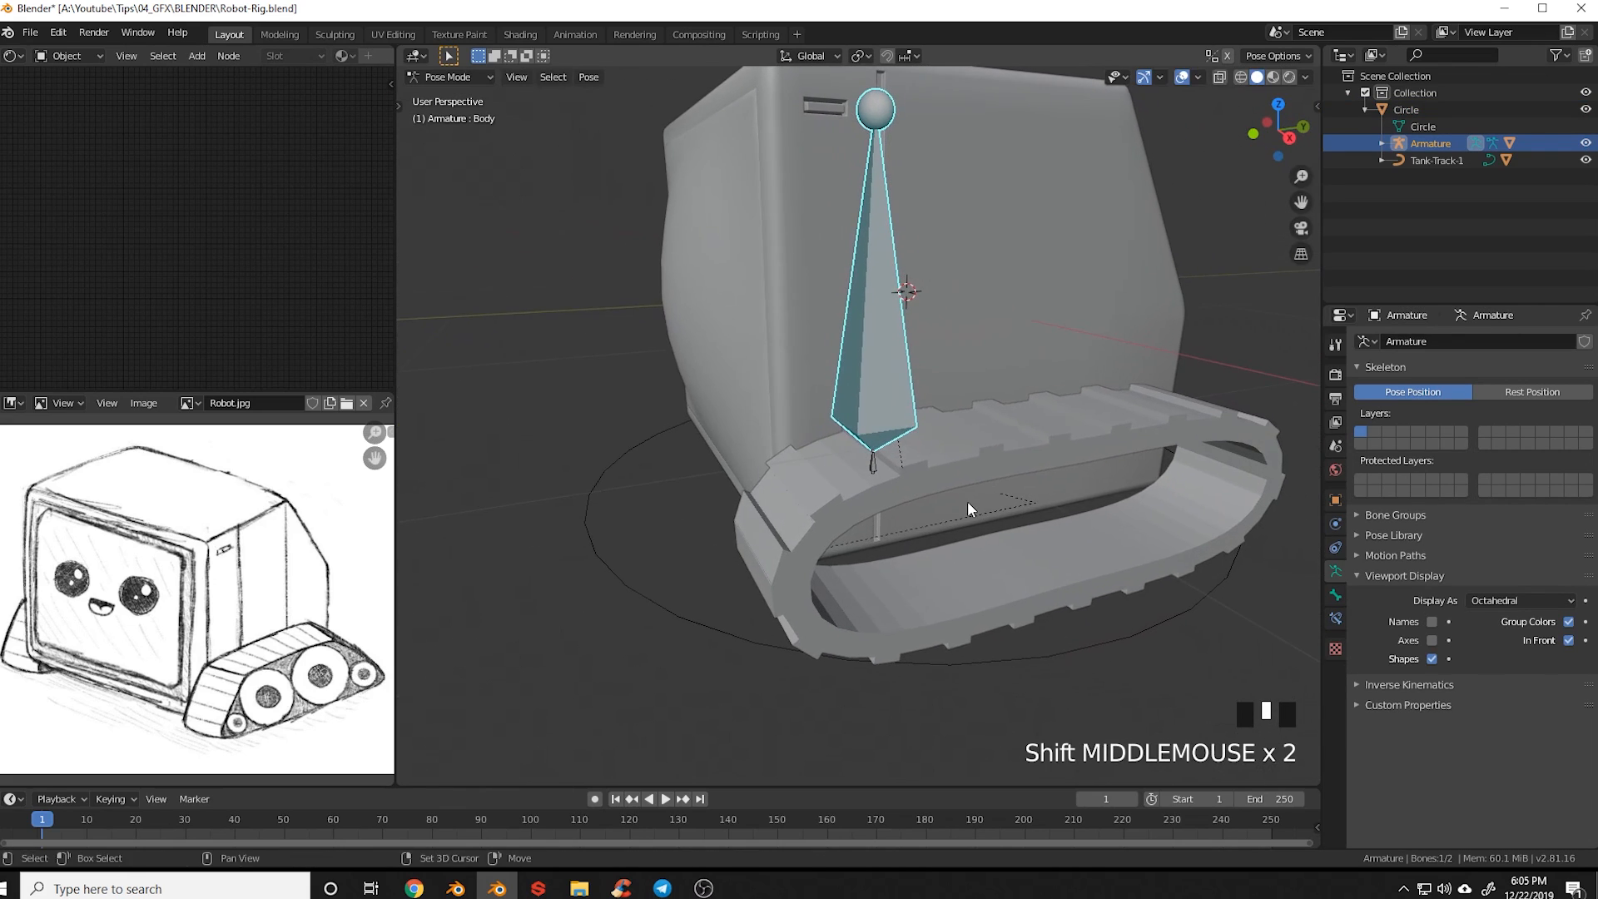
key("Tab")
left_click(855, 519)
middle_click_drag(816, 534, 932, 536)
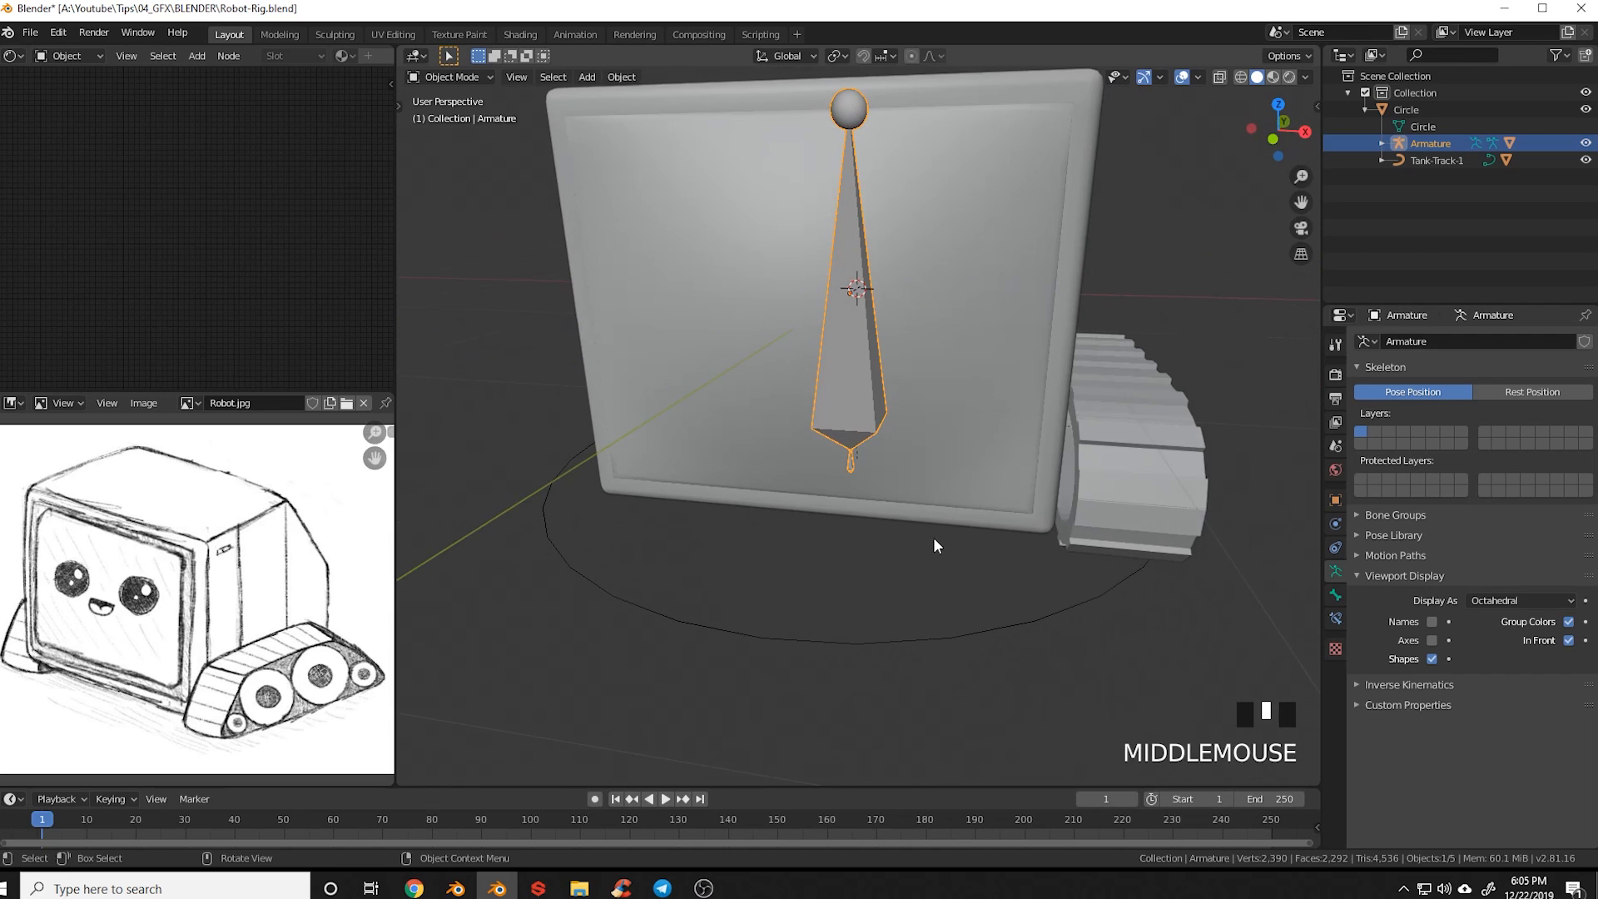
middle_click_drag(1095, 530, 946, 577, "shift")
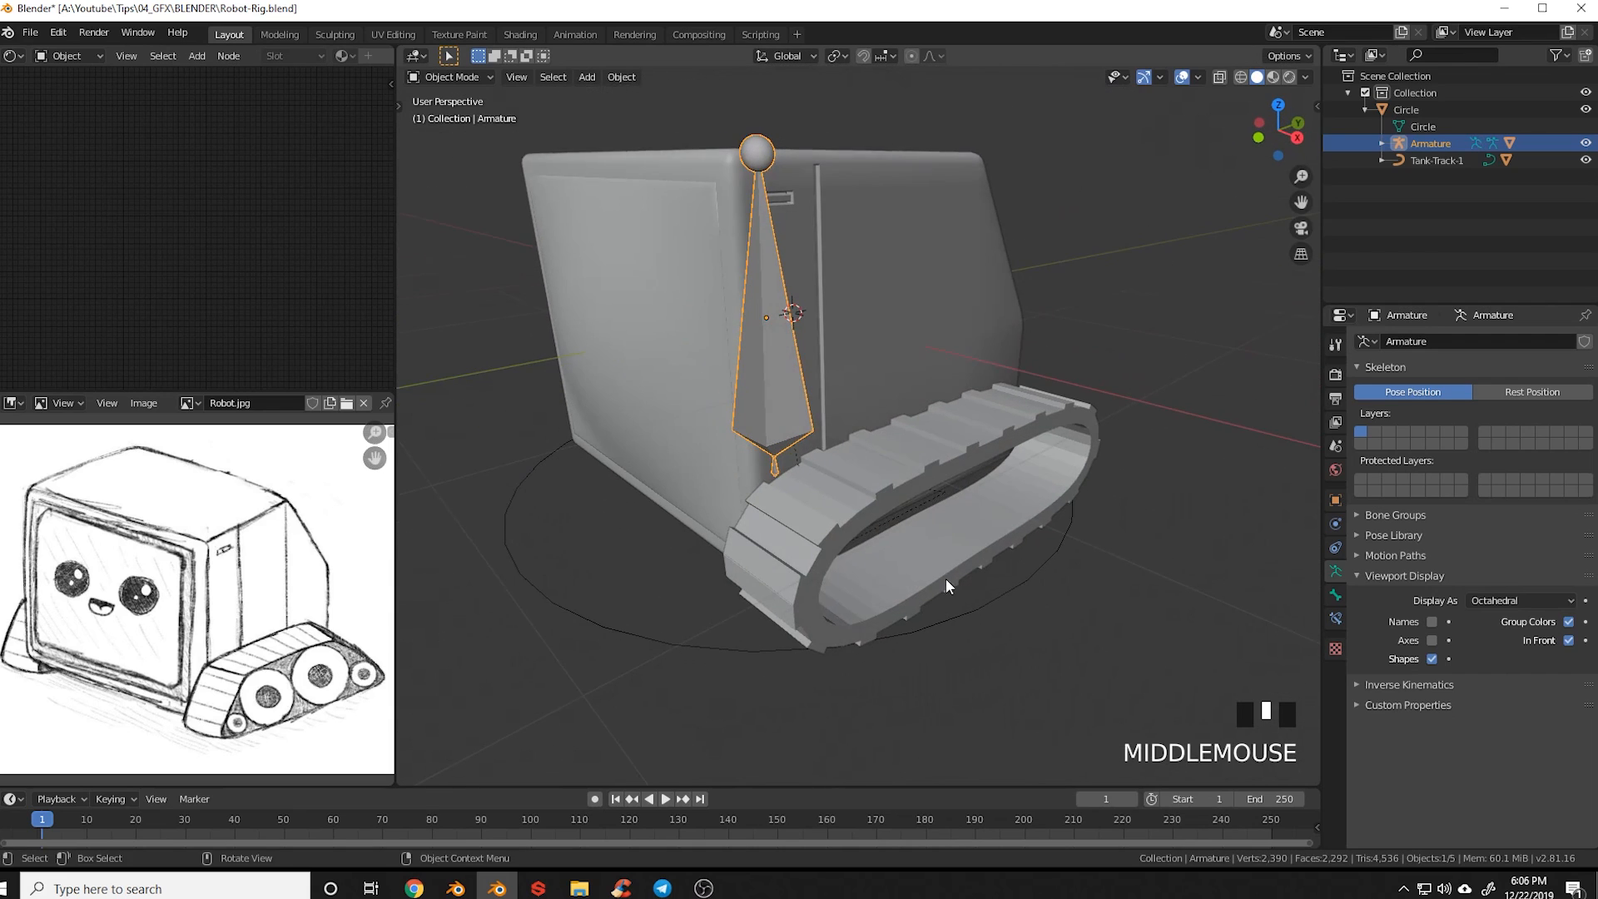
Duplicate the Tank-Track-1 curve together with its Tread and place the copy -2.5 m along X on the body's other side
left_click(918, 465)
key("z")
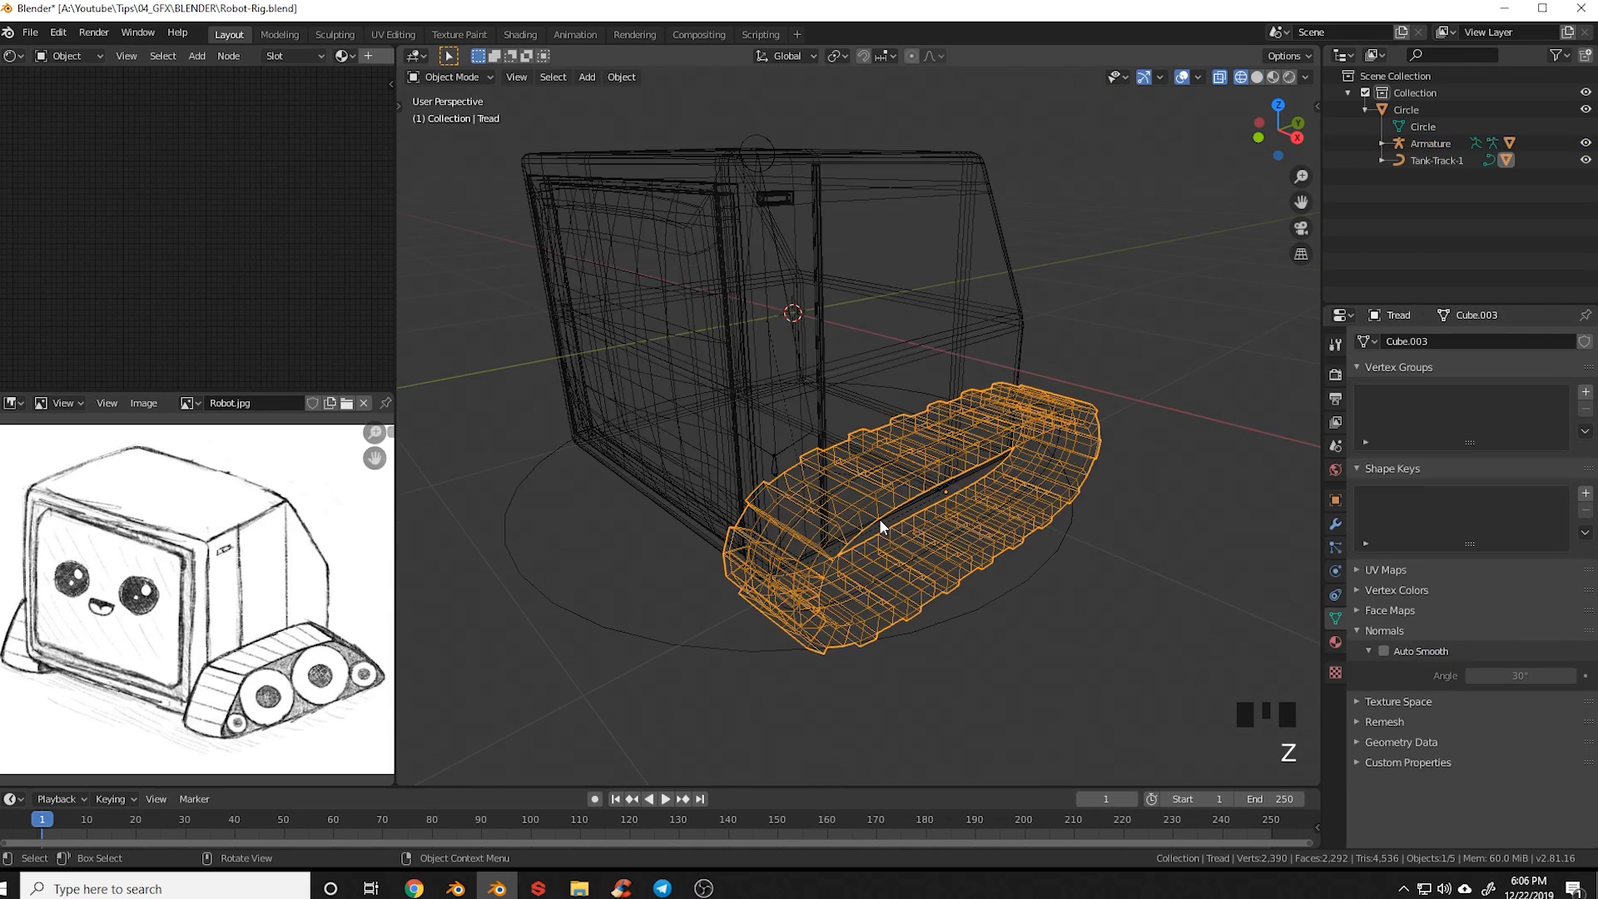
left_click(1382, 160)
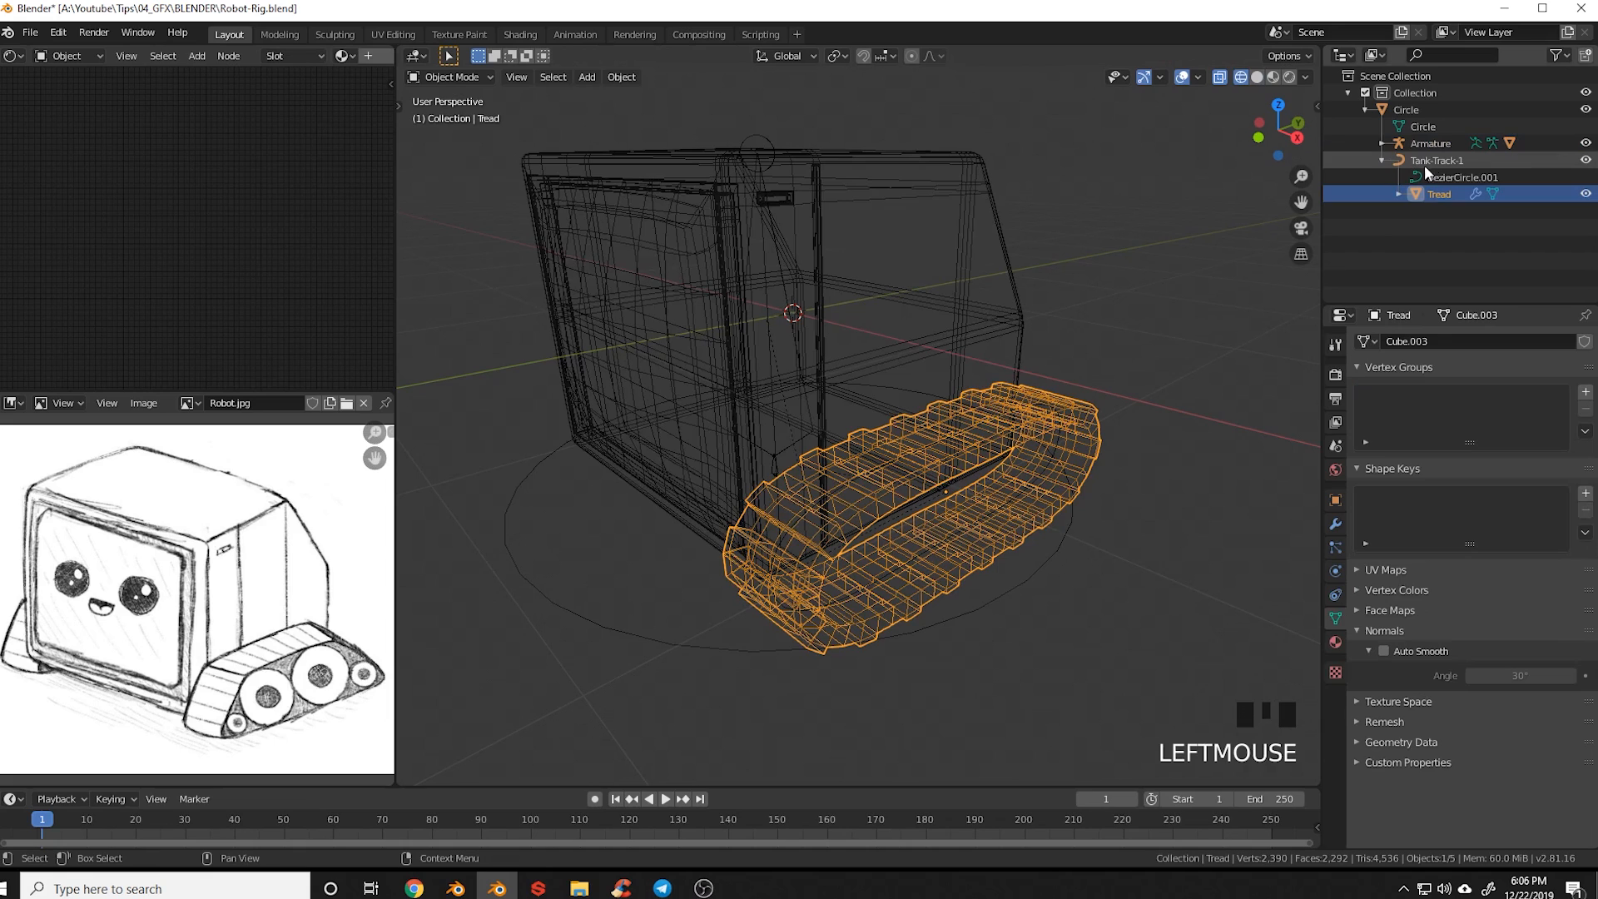
left_click(1437, 160, "shift")
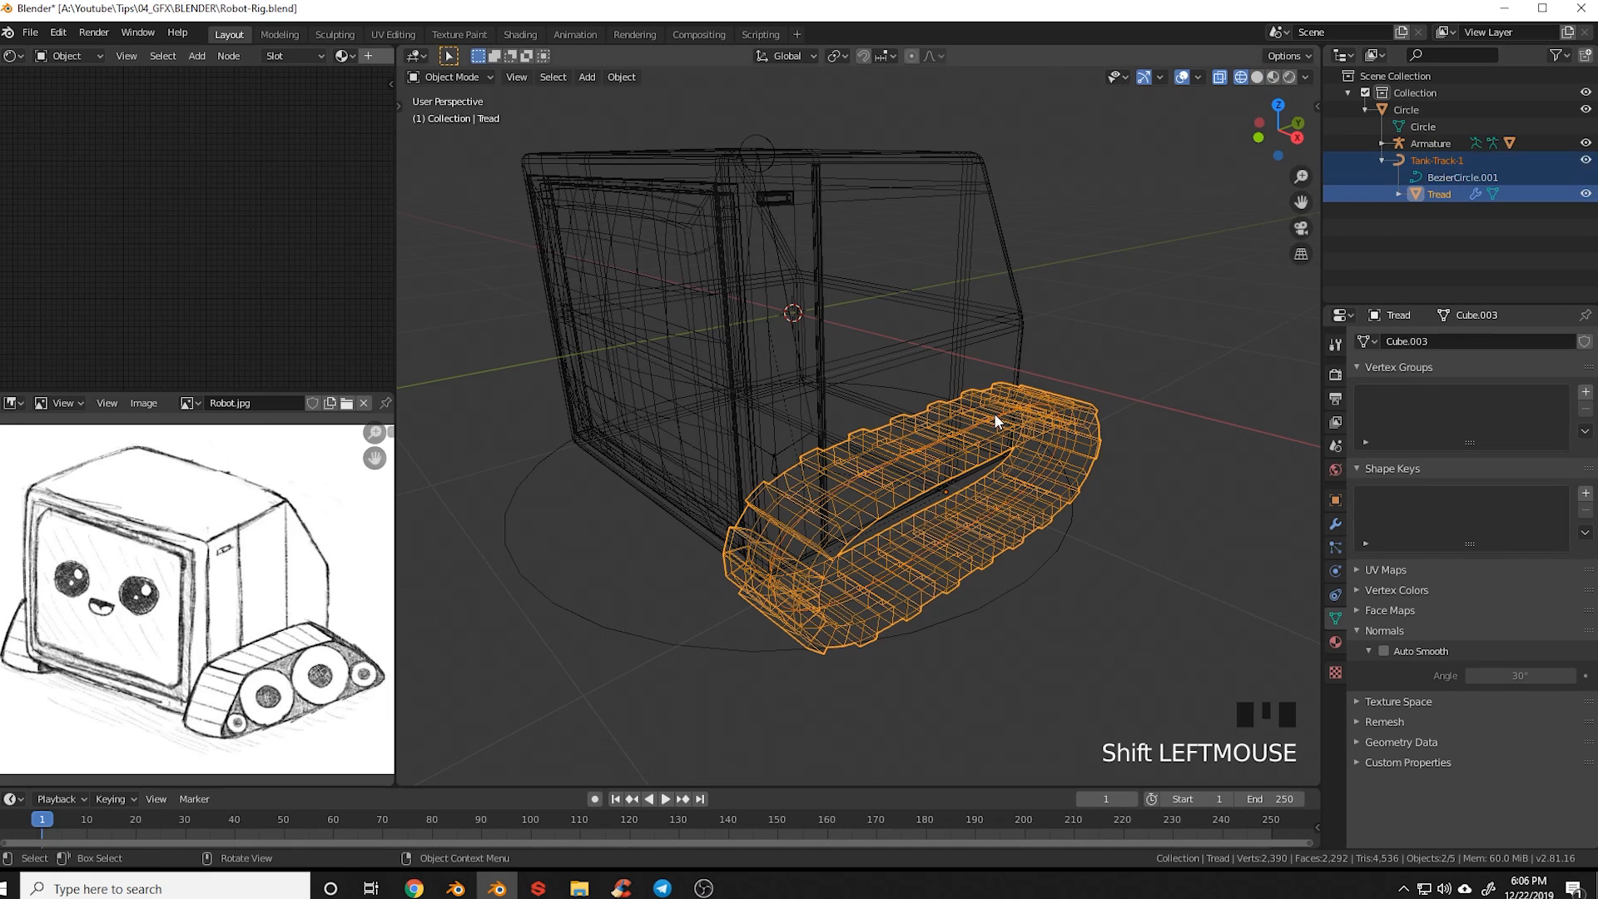
key("KP_1")
middle_click_drag(995, 414, 1190, 451, "shift")
key("shift+d")
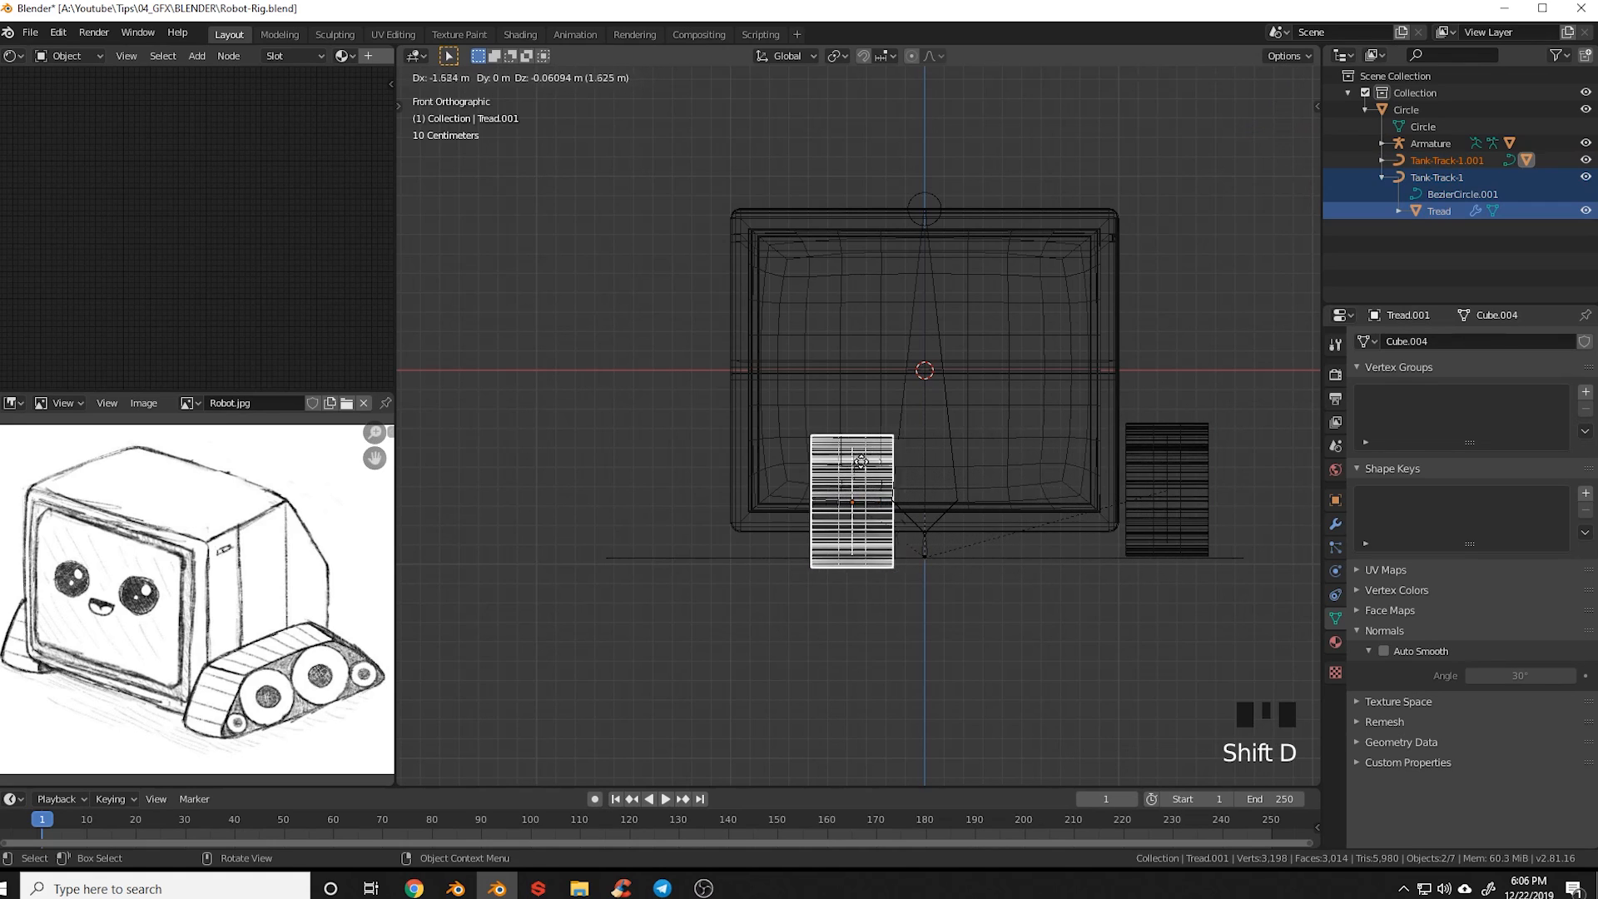
key("x")
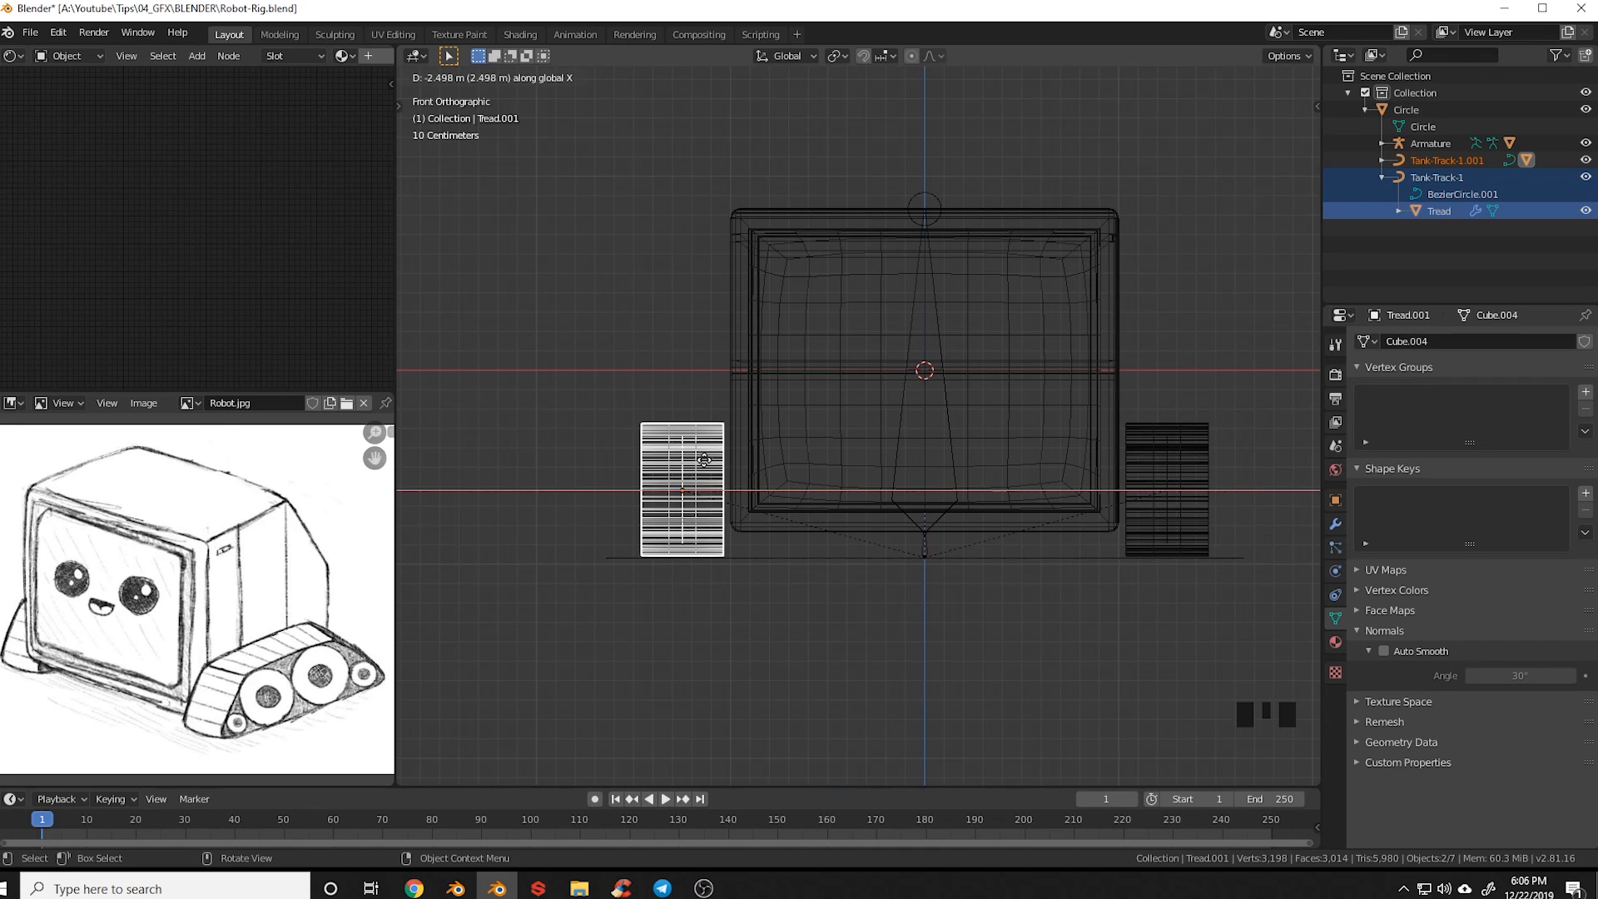
left_click(704, 459)
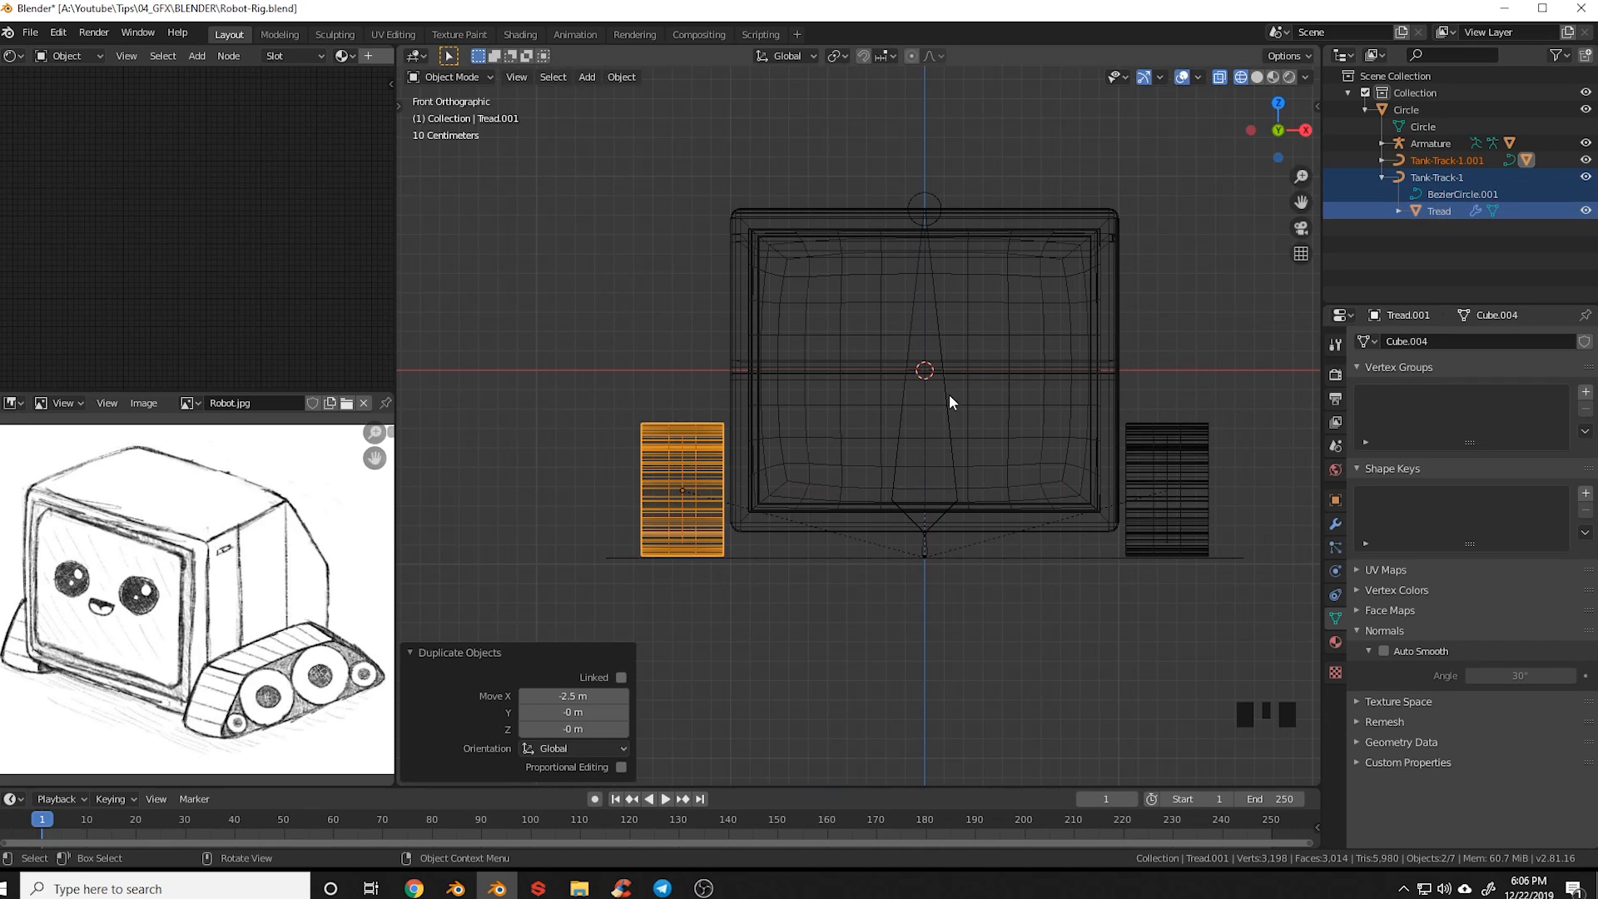
Deselect everything and return the viewport to solid shading
key("a")
key("a")
left_click(1381, 178)
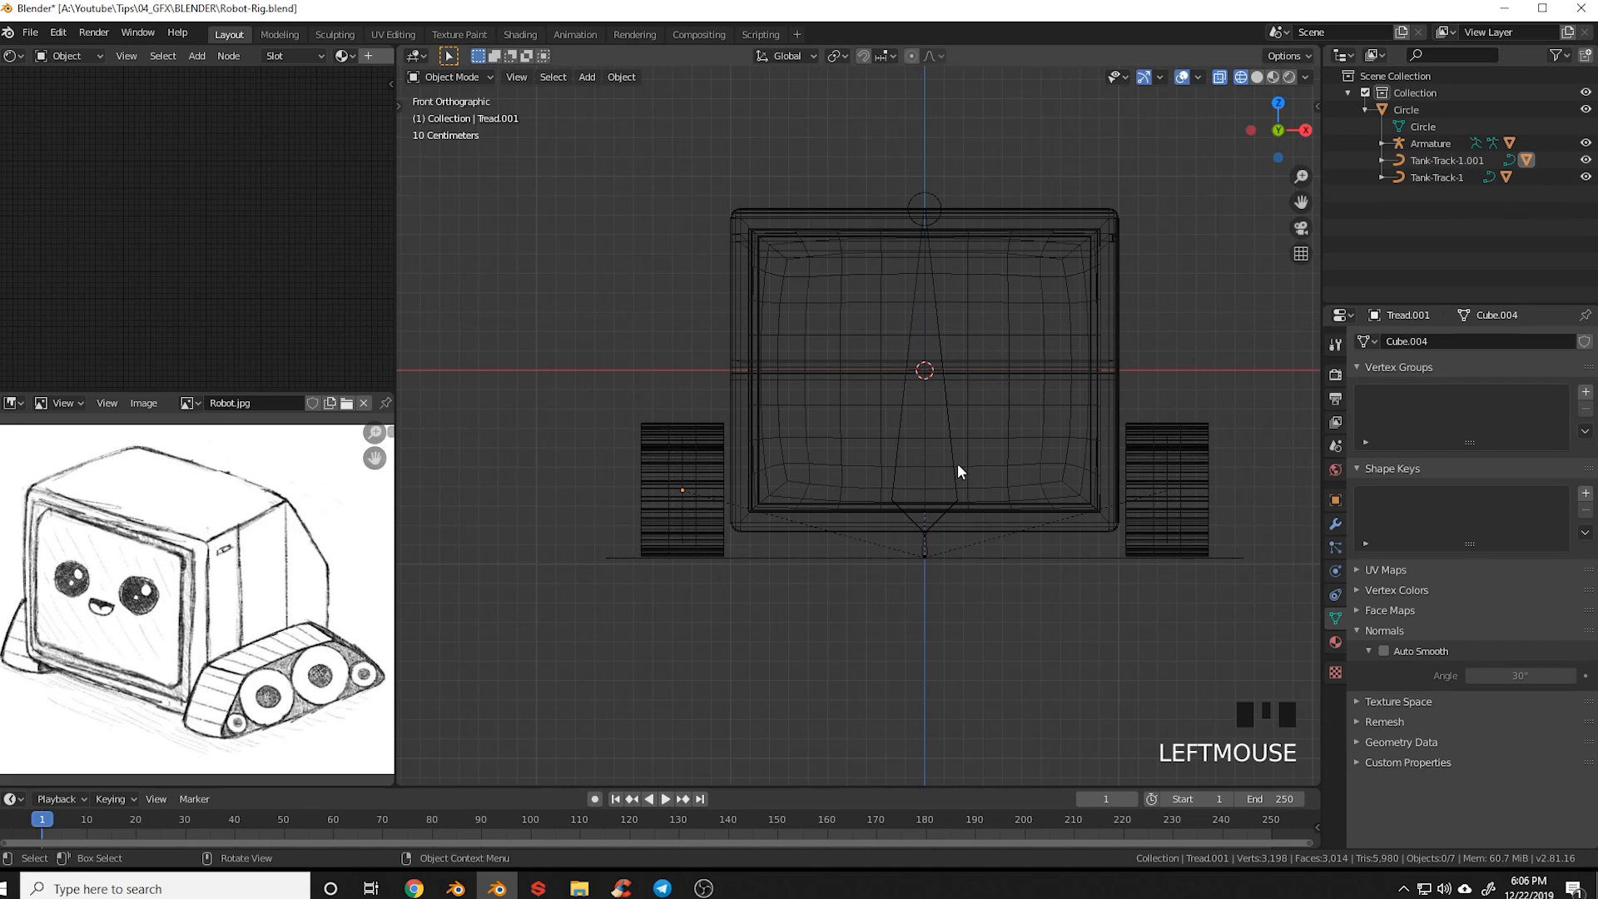
key("z")
mouse_move(1051, 466)
middle_mouse_down()
mouse_move(1043, 511)
mouse_move(1017, 527)
middle_mouse_up()
scroll(1017, 526, "down", 3)
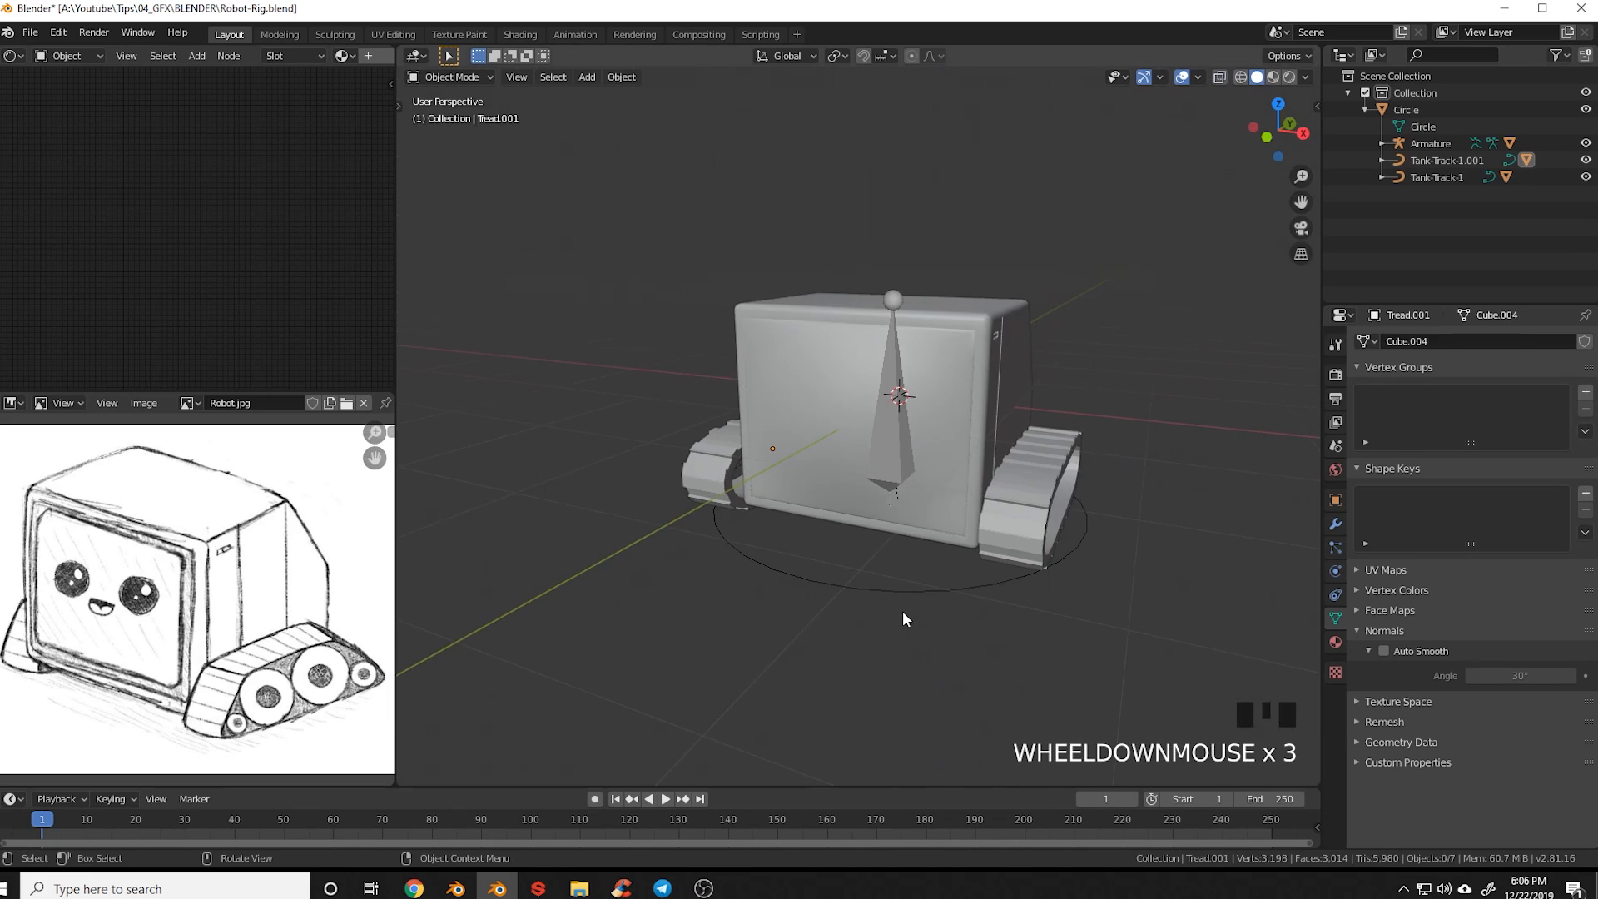
Test the base circle with both tracks attached by temporarily moving it twice, cancelling each move
left_click(911, 585)
key("g")
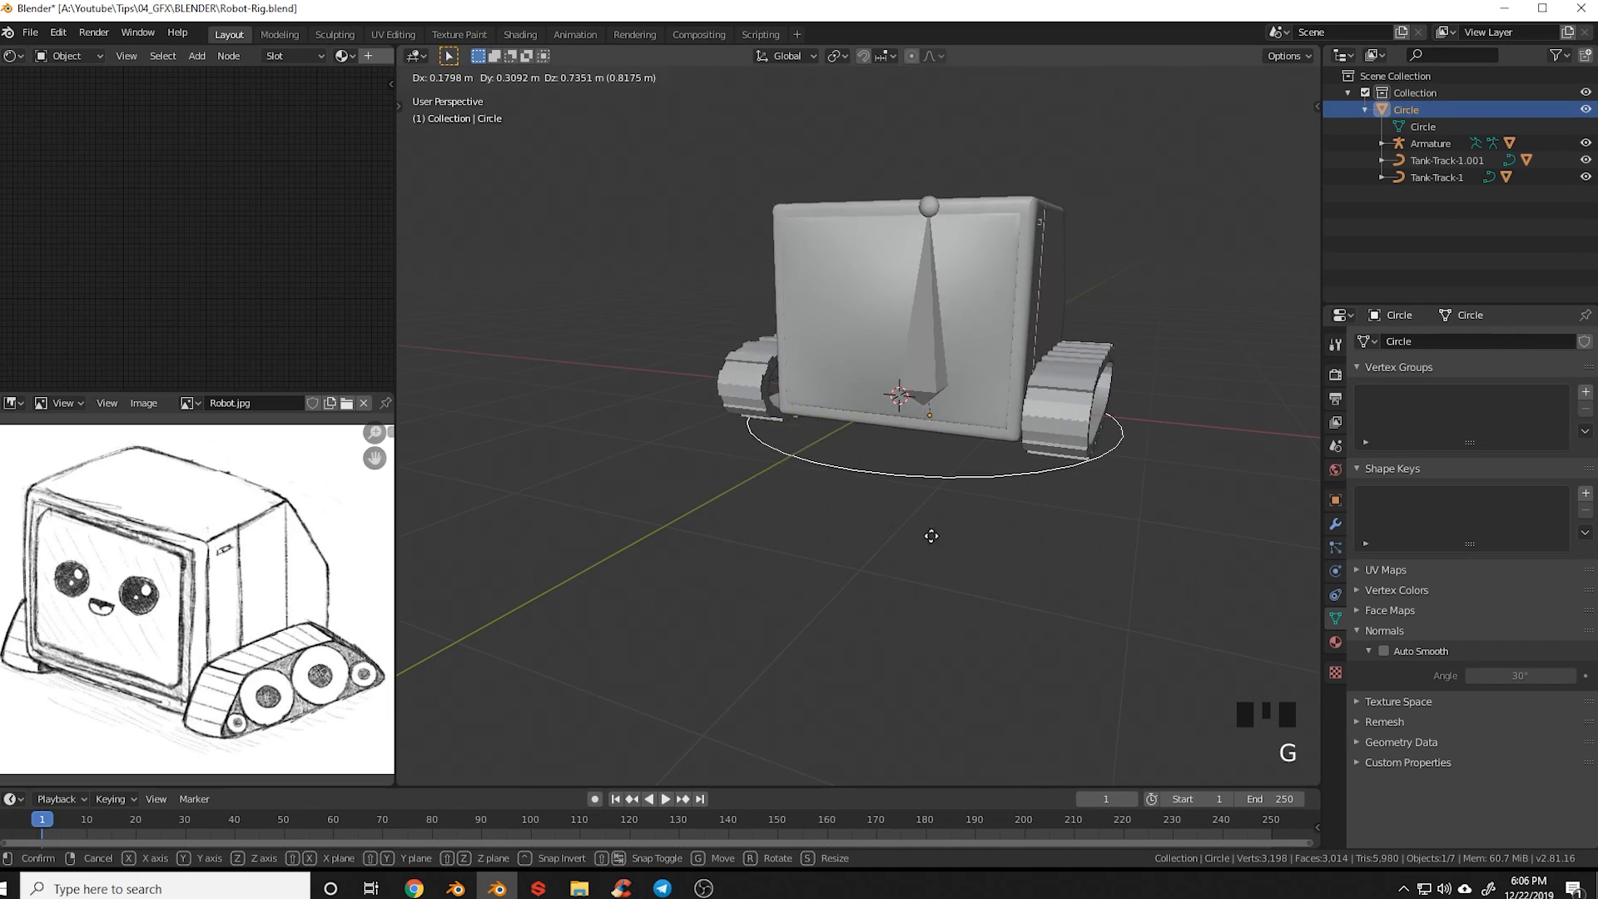
key("Escape")
middle_click_drag(1012, 548, 832, 498)
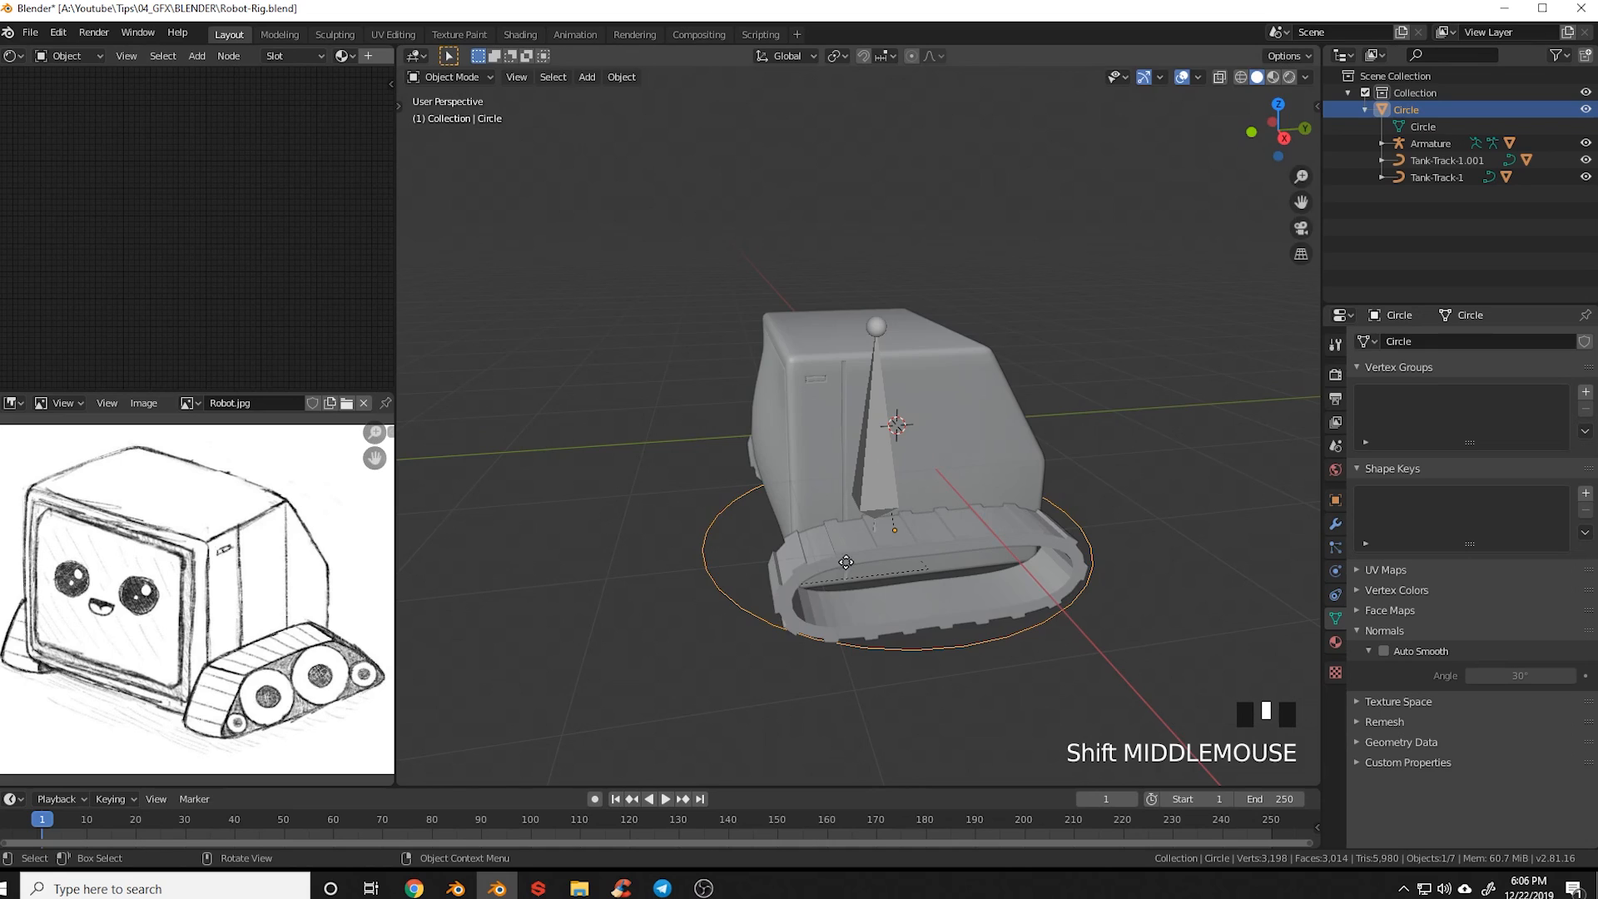
key("g")
right_click(992, 500)
left_click(873, 369)
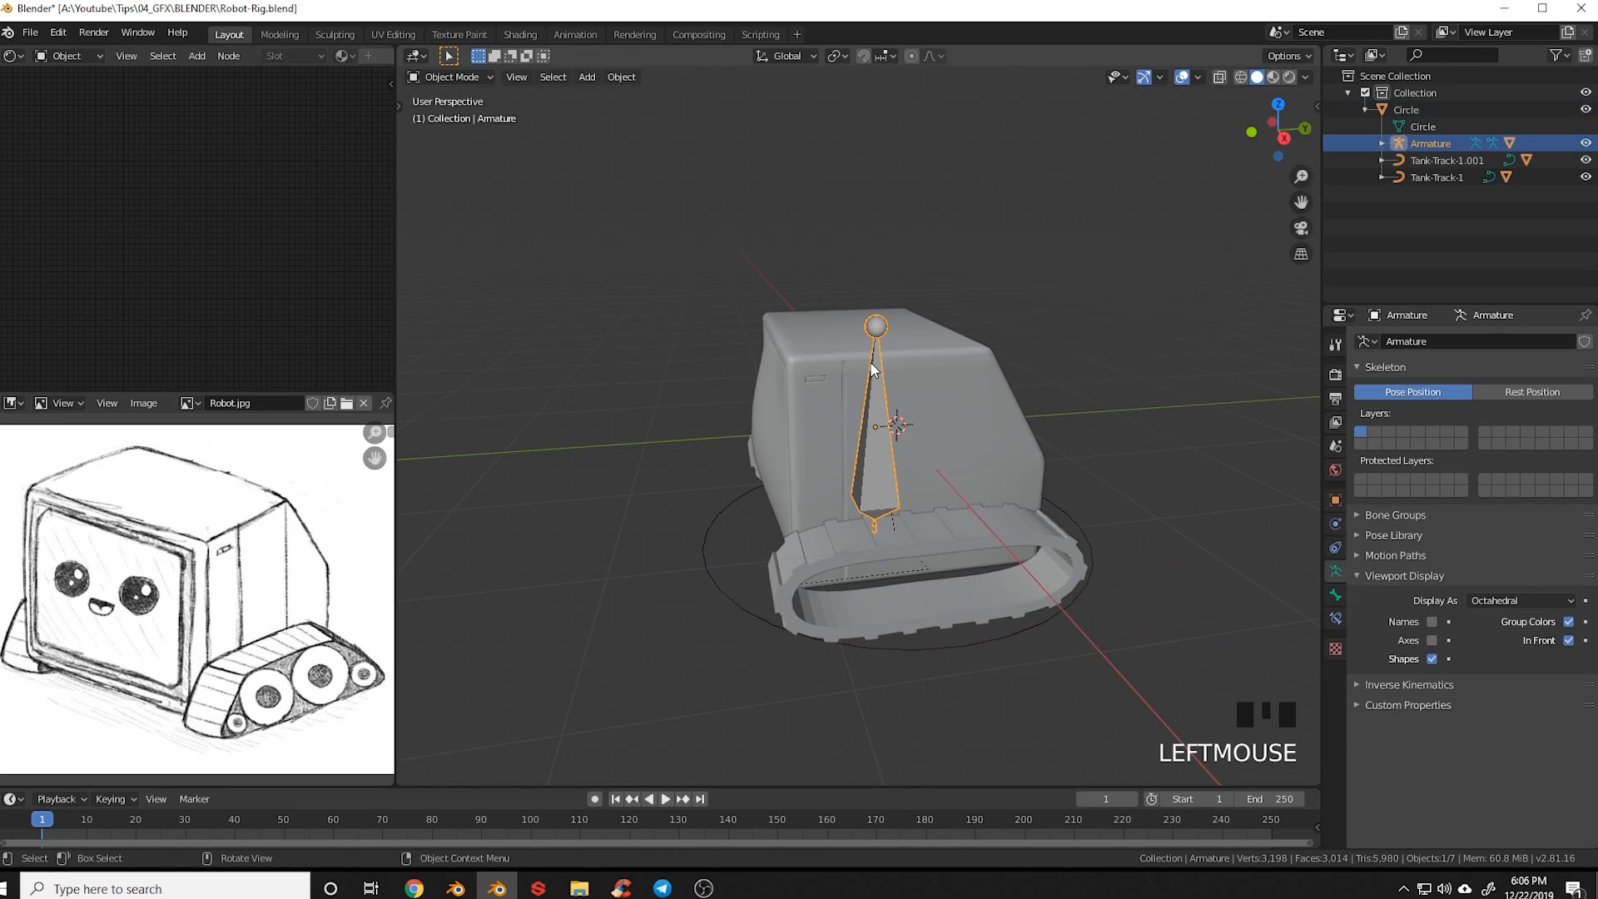
middle_click_drag(965, 353, 894, 477, "shift")
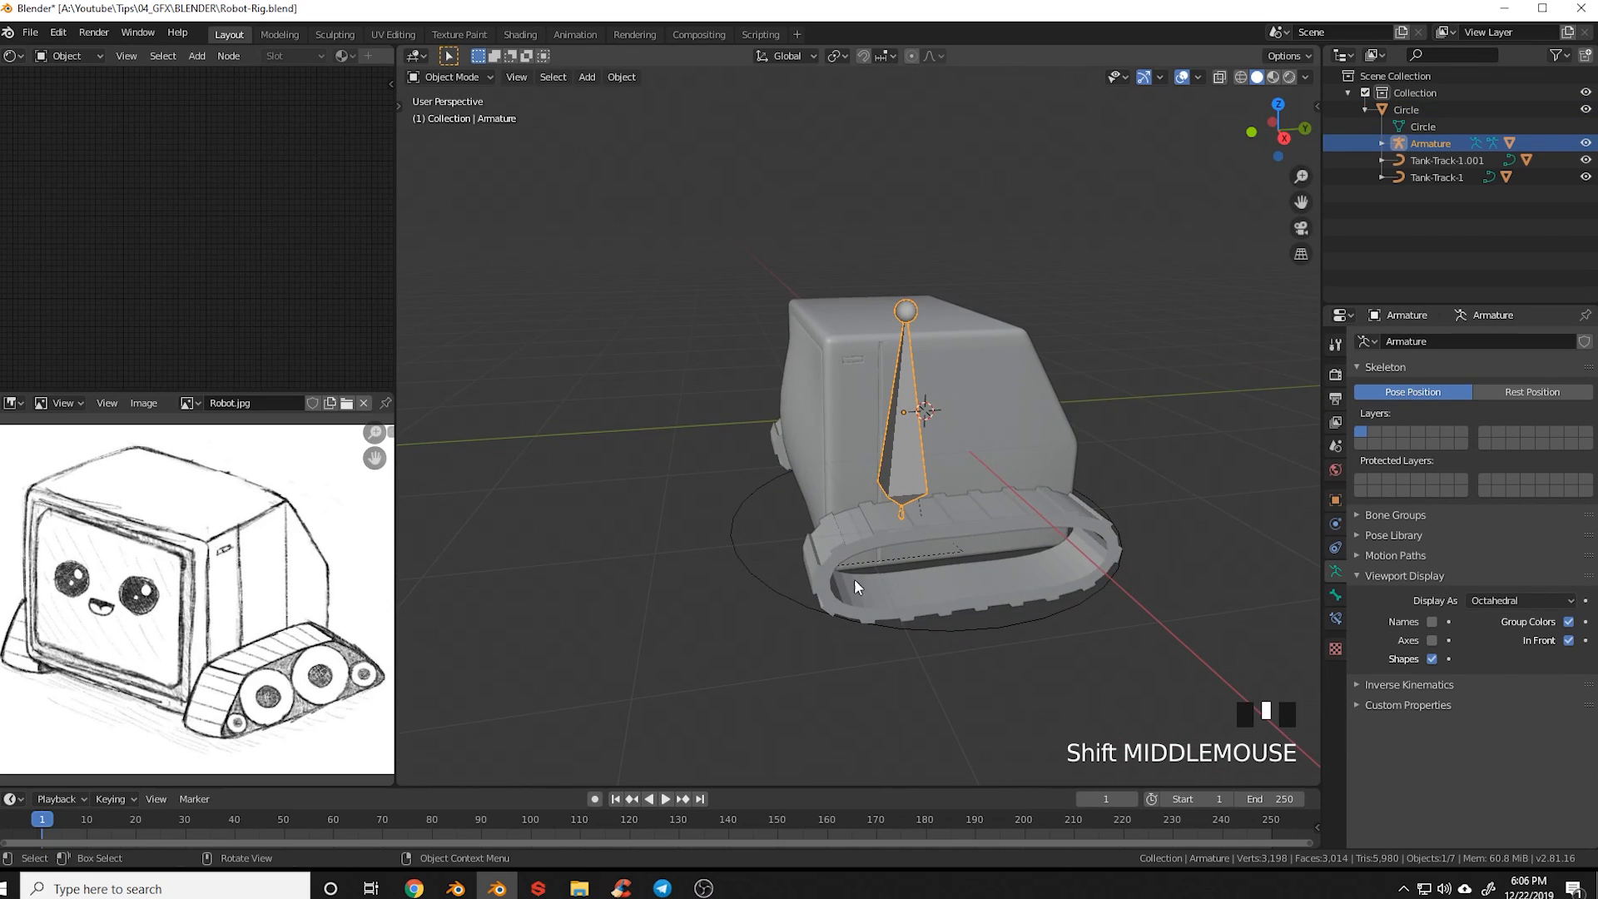
middle_click_drag(885, 571, 947, 552, "shift")
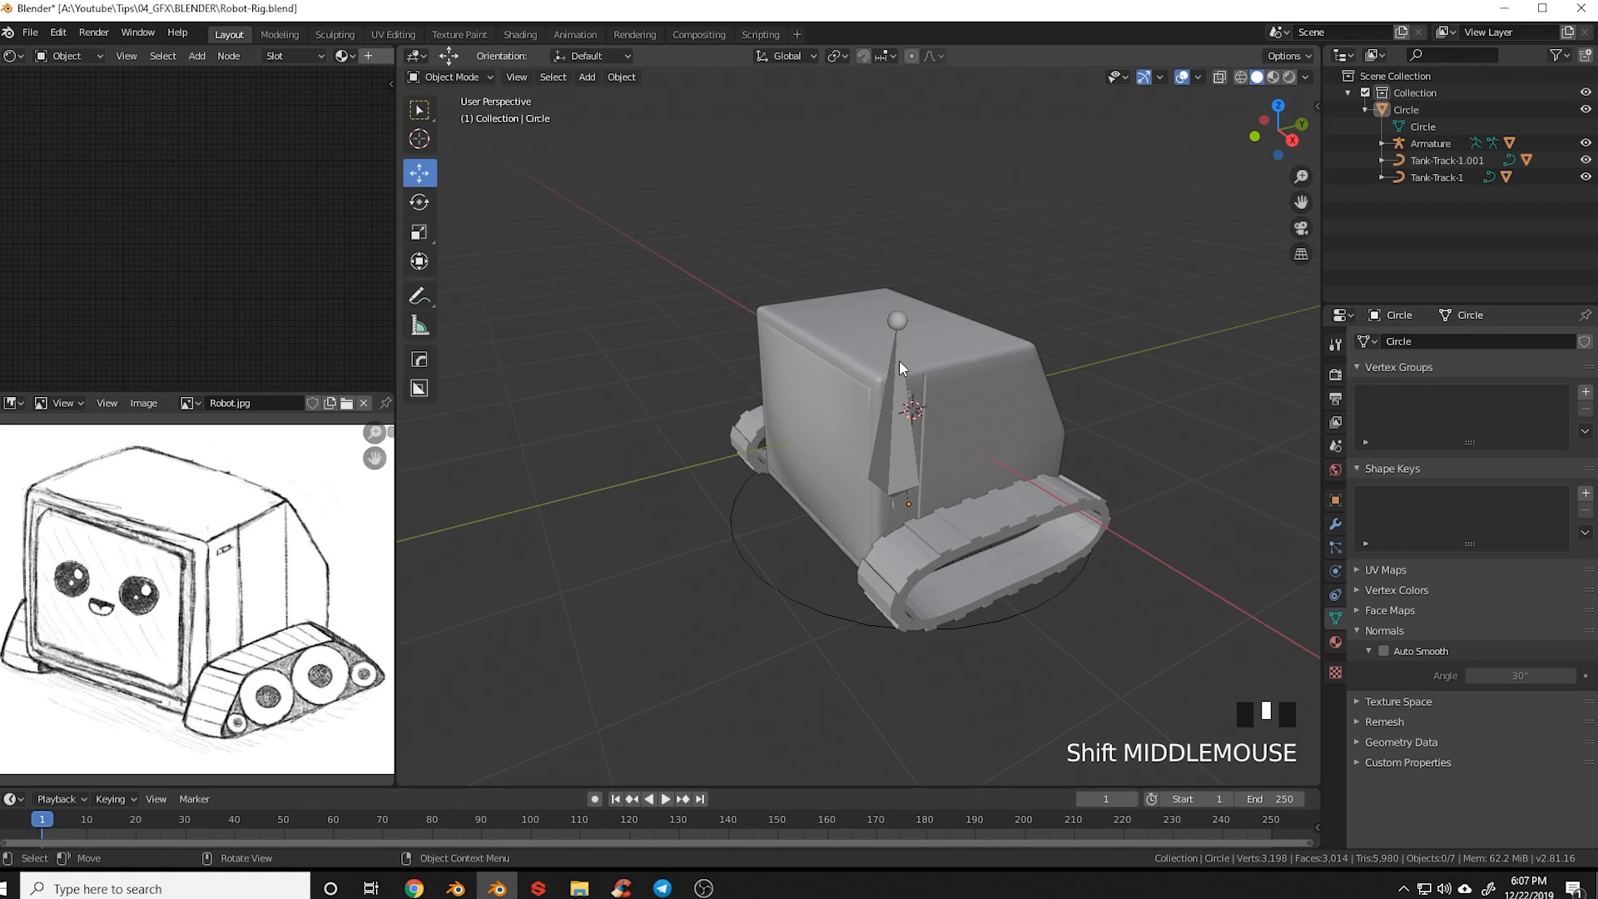
middle_click_drag(950, 376, 881, 347, "shift")
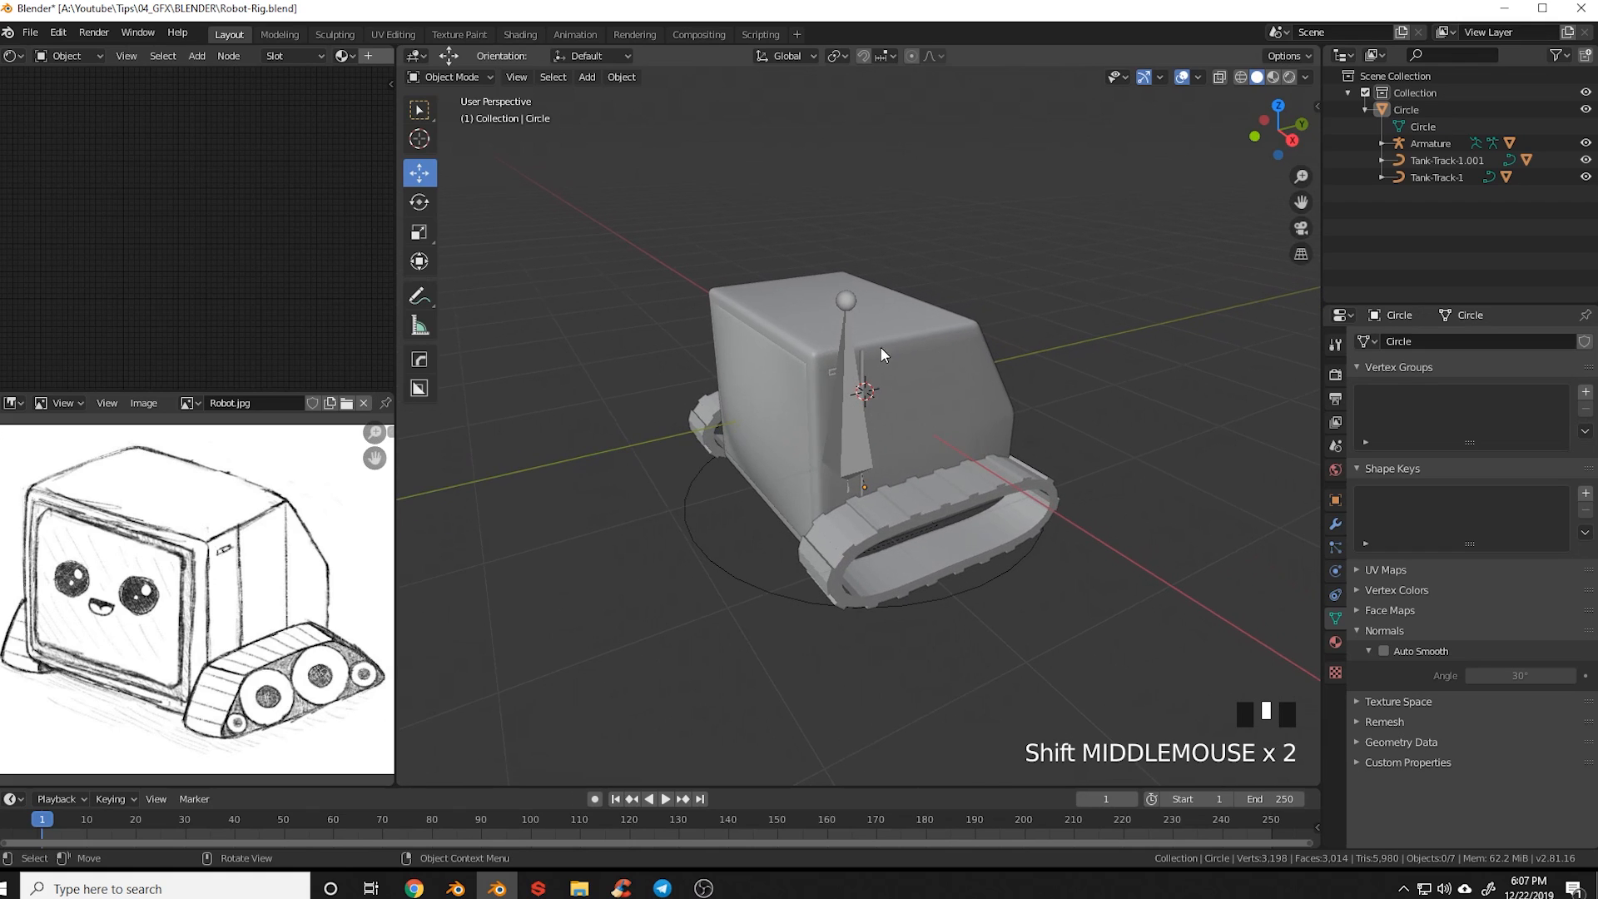
Select the base circle, start moving it and cancel the move
left_click(752, 586)
left_click(755, 589)
key("g")
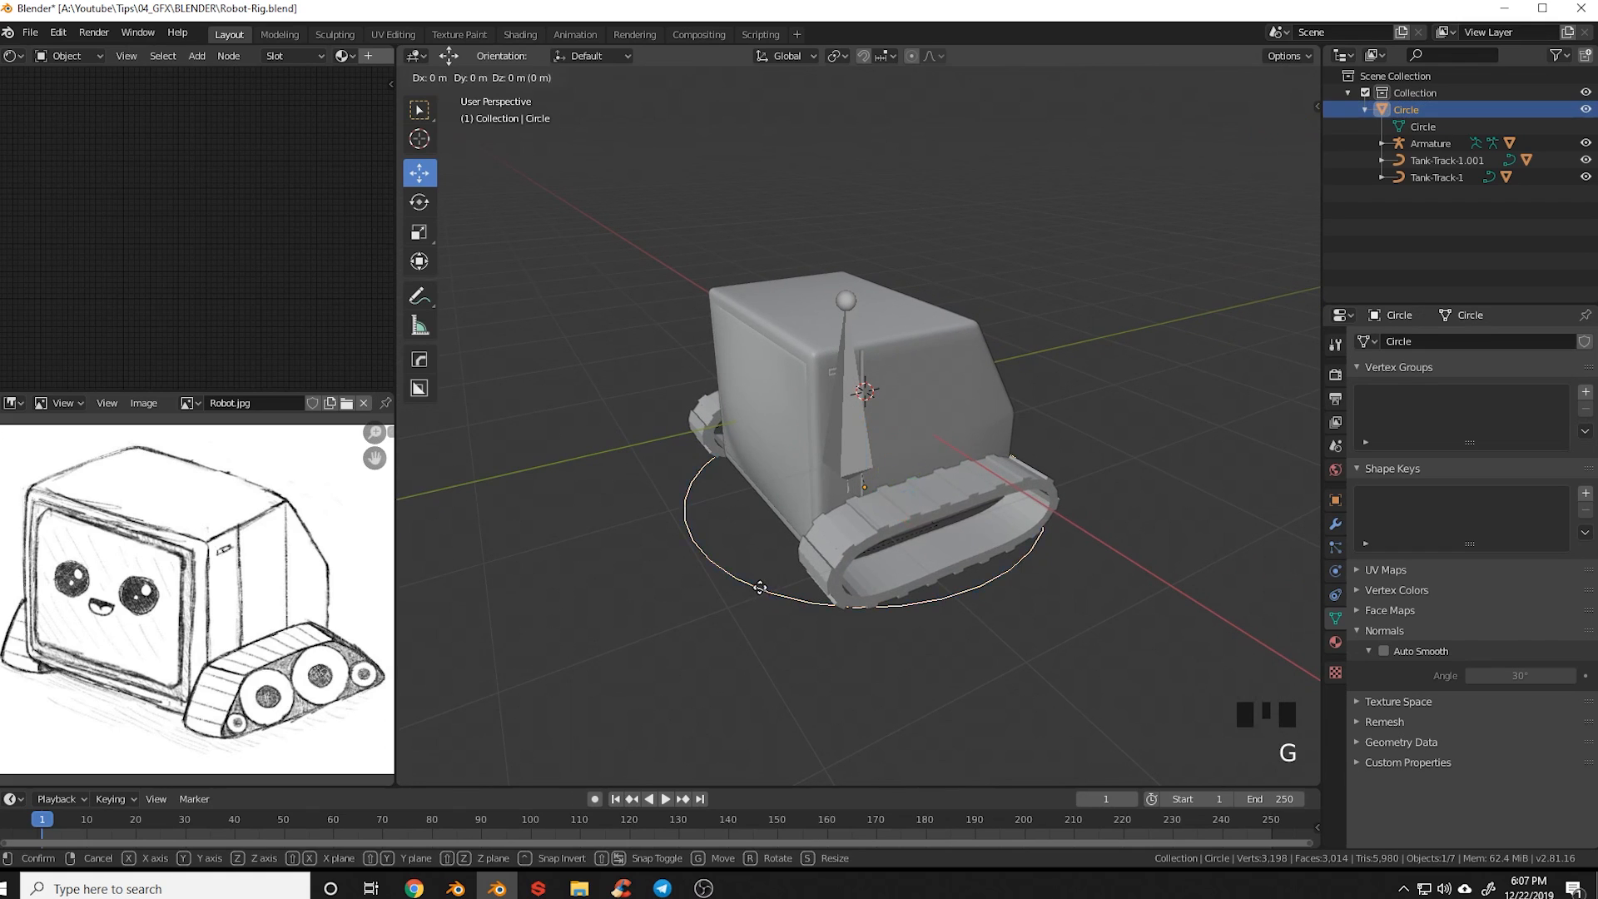
key("Escape")
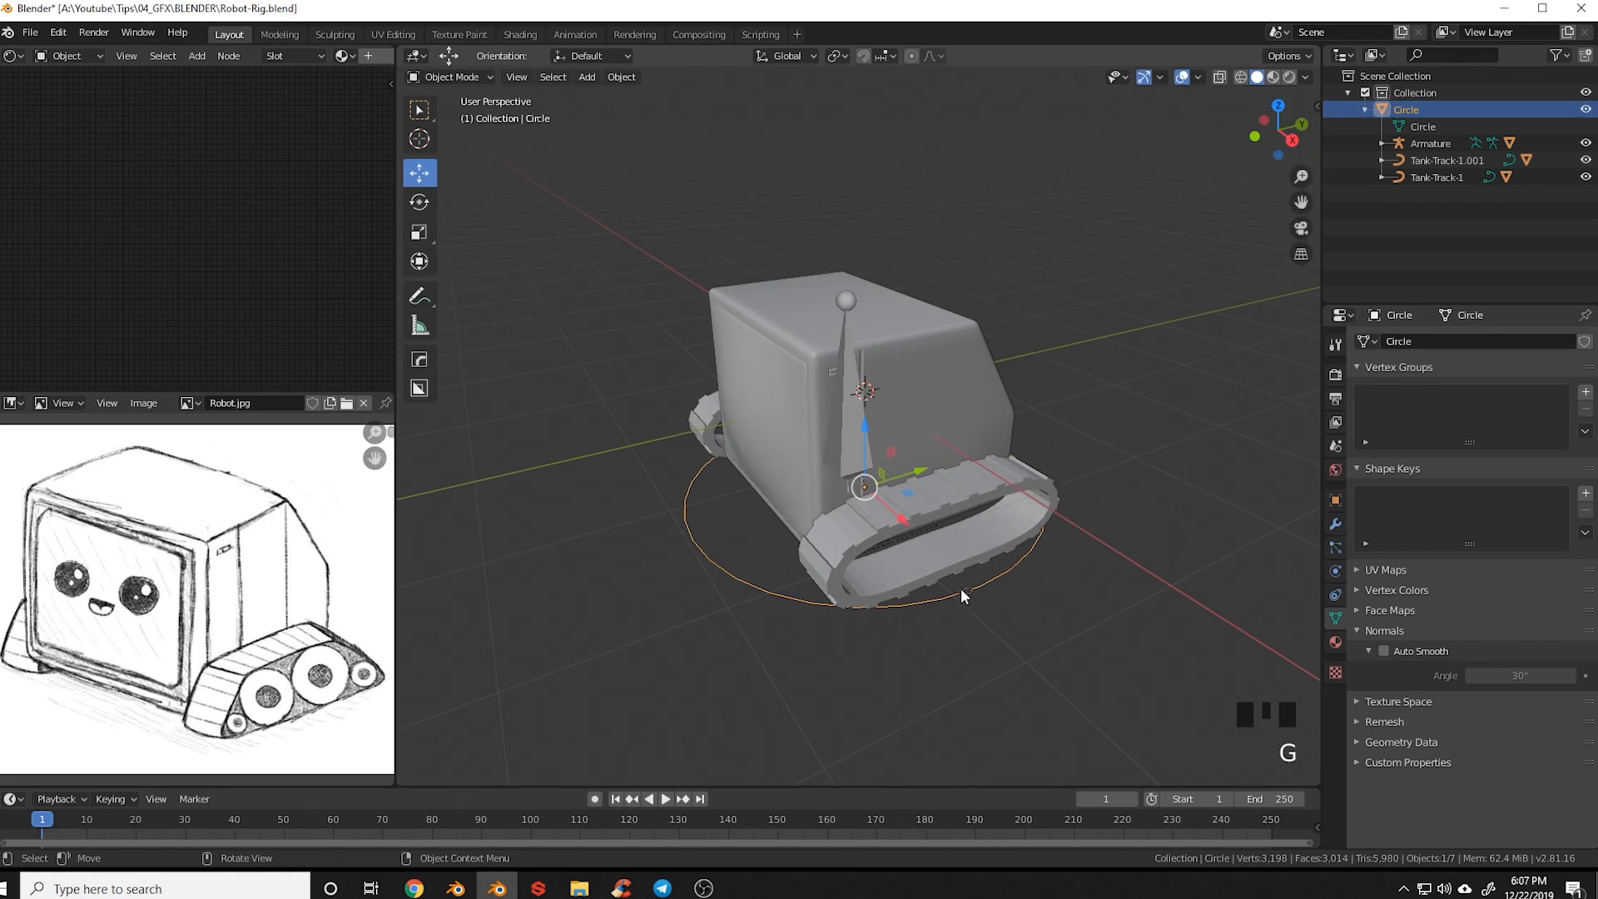
Try moving the original Tread vertically on its own and undo the move
middle_click_drag(962, 591, 1050, 493, "shift")
left_click(1047, 475)
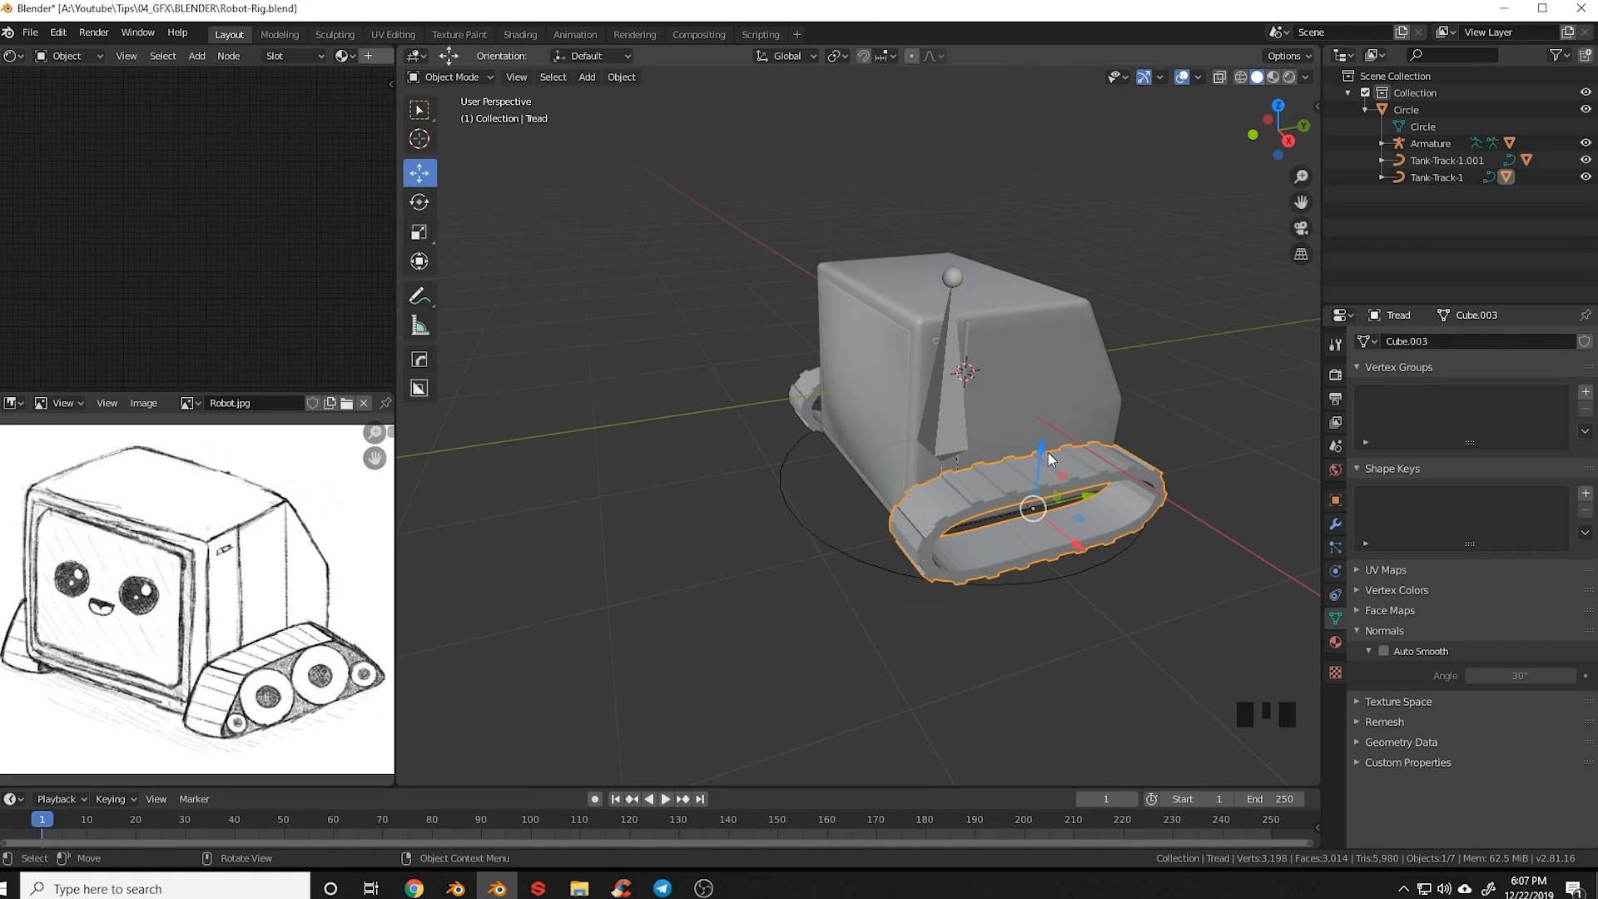
left_click_drag(1043, 452, 1125, 521)
key("ctrl+z")
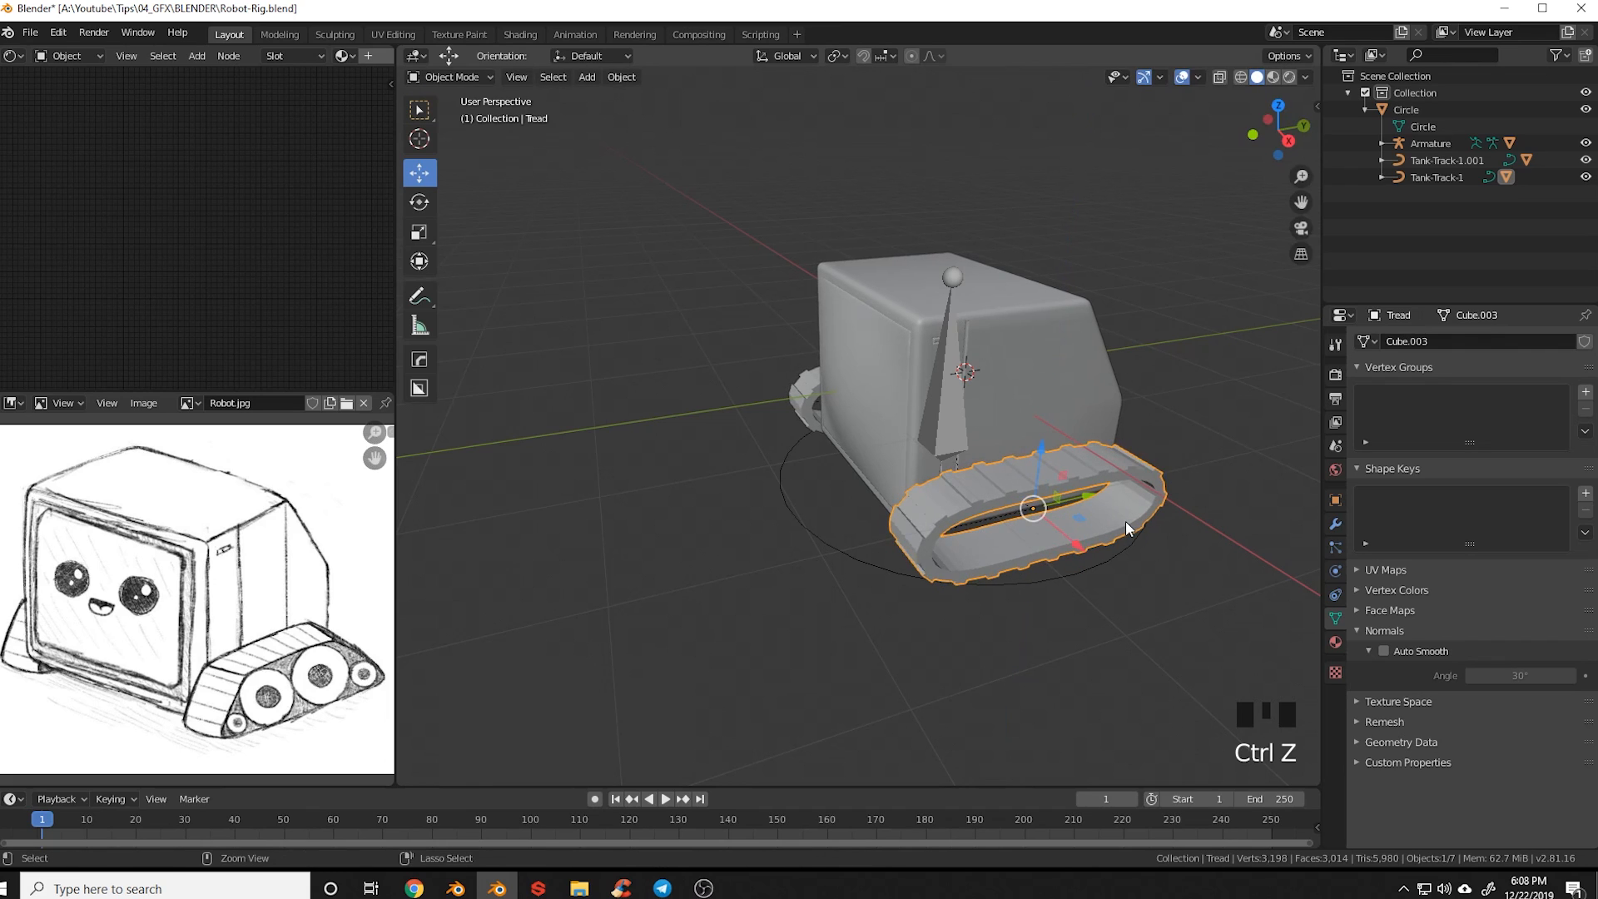
Add a Copy Location constraint to the duplicated tread, Tread.001, on the opposite side of the robot
middle_click_drag(773, 466, 912, 516)
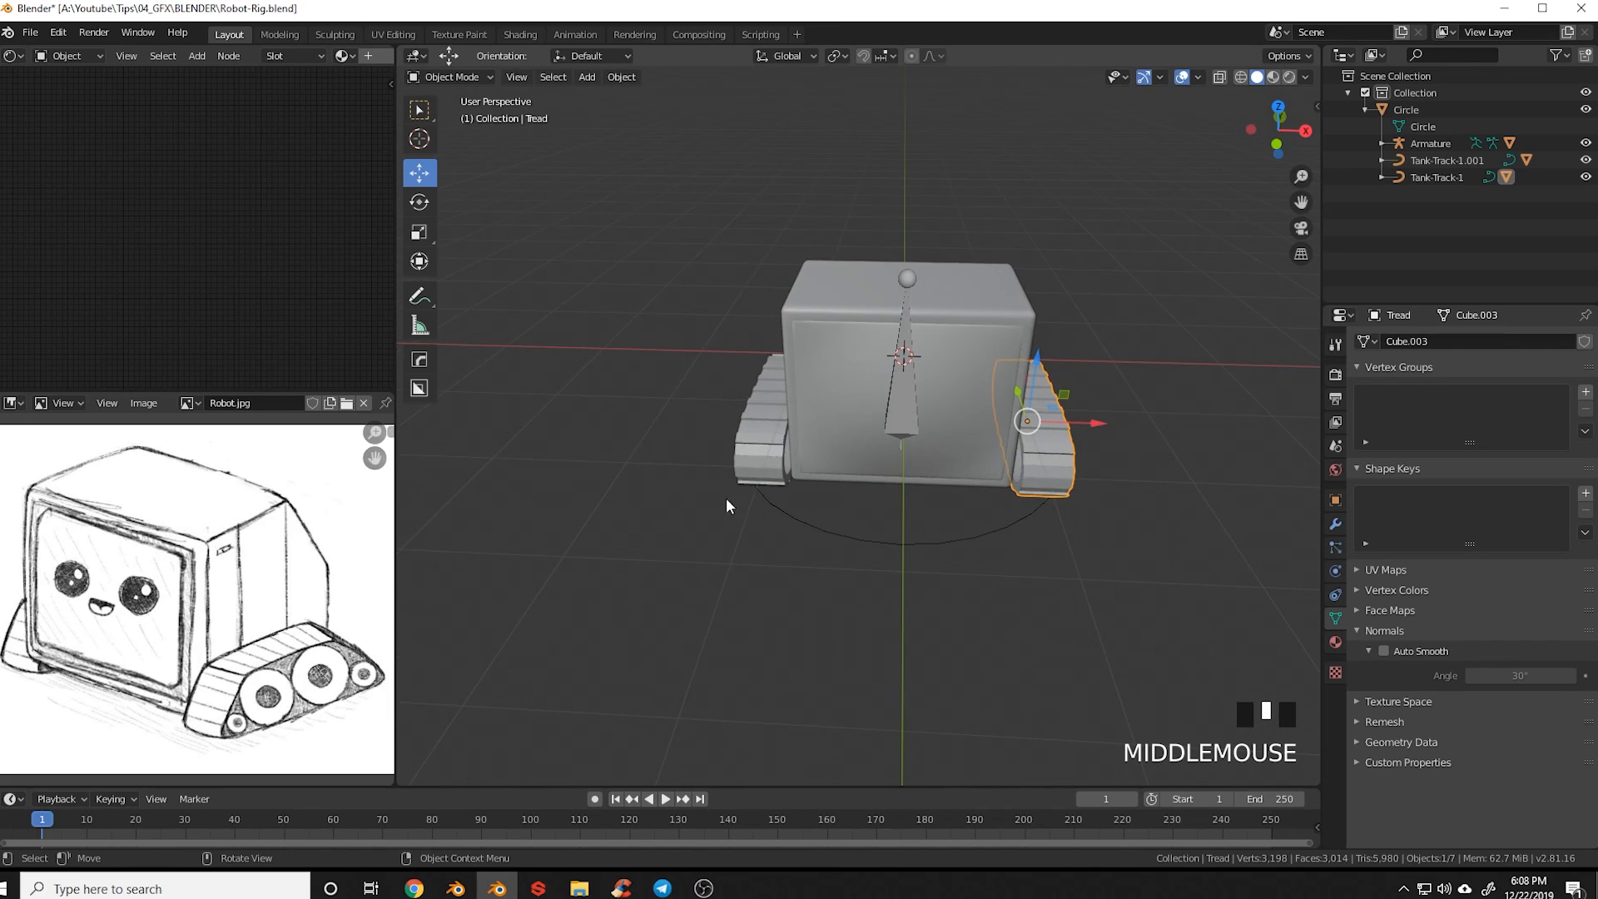
middle_click_drag(738, 487, 825, 500, "shift")
left_click(807, 471)
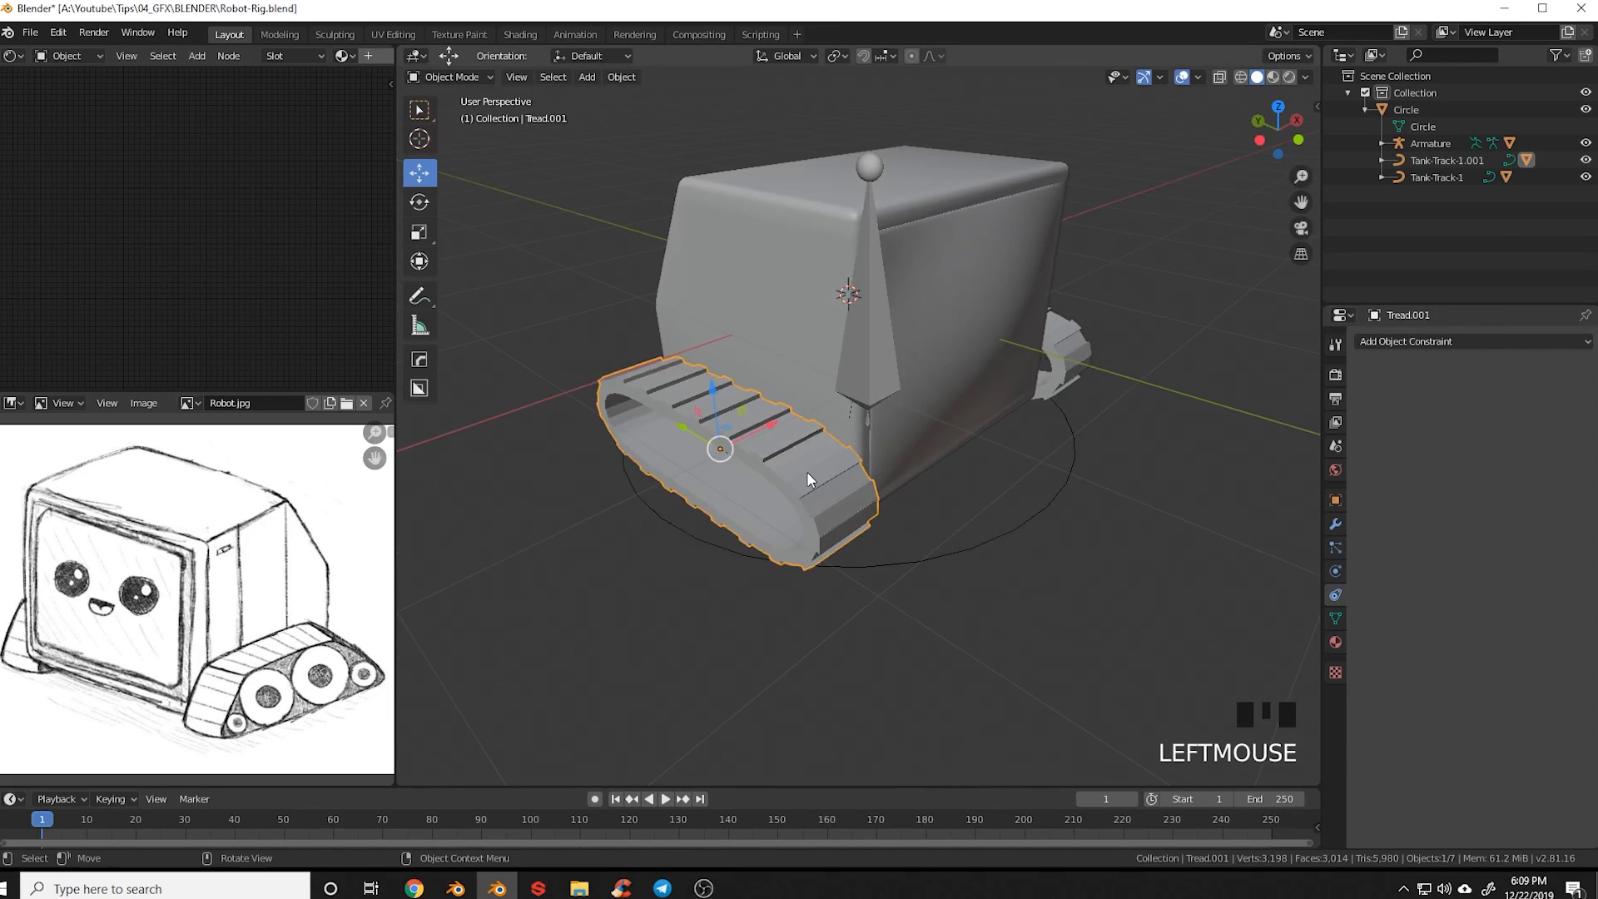
middle_click_drag(976, 526, 992, 528)
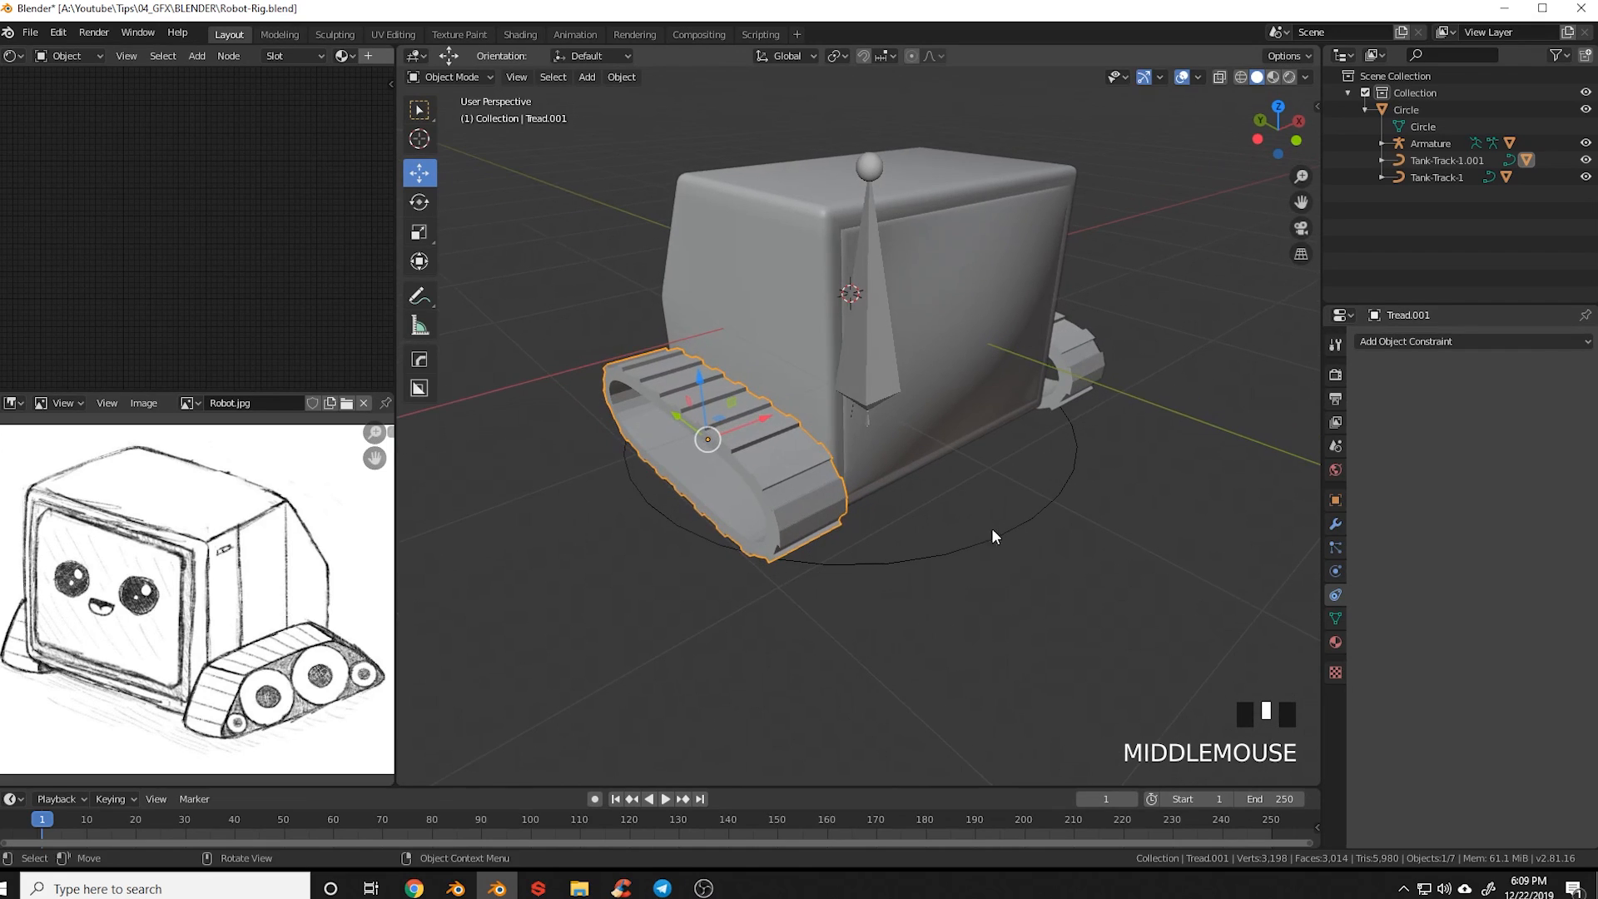
left_click(1404, 341)
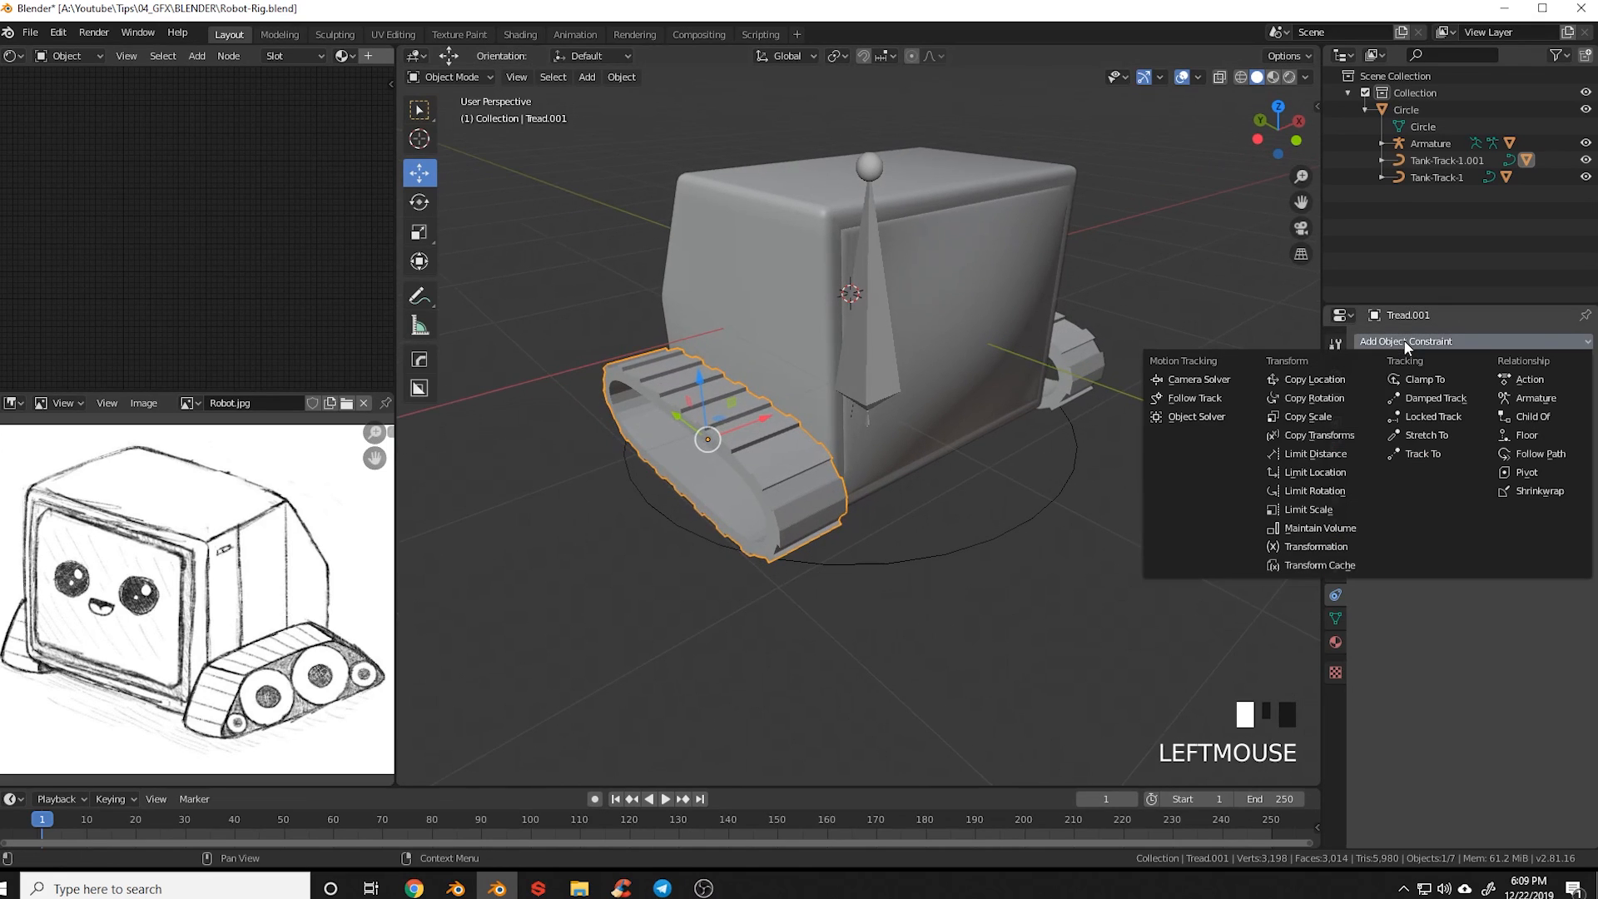
left_click(1320, 379)
Target the Copy Location constraint to the original Tread and disable its X and Y axes
middle_click_drag(1321, 459, 987, 466)
left_click(1581, 398)
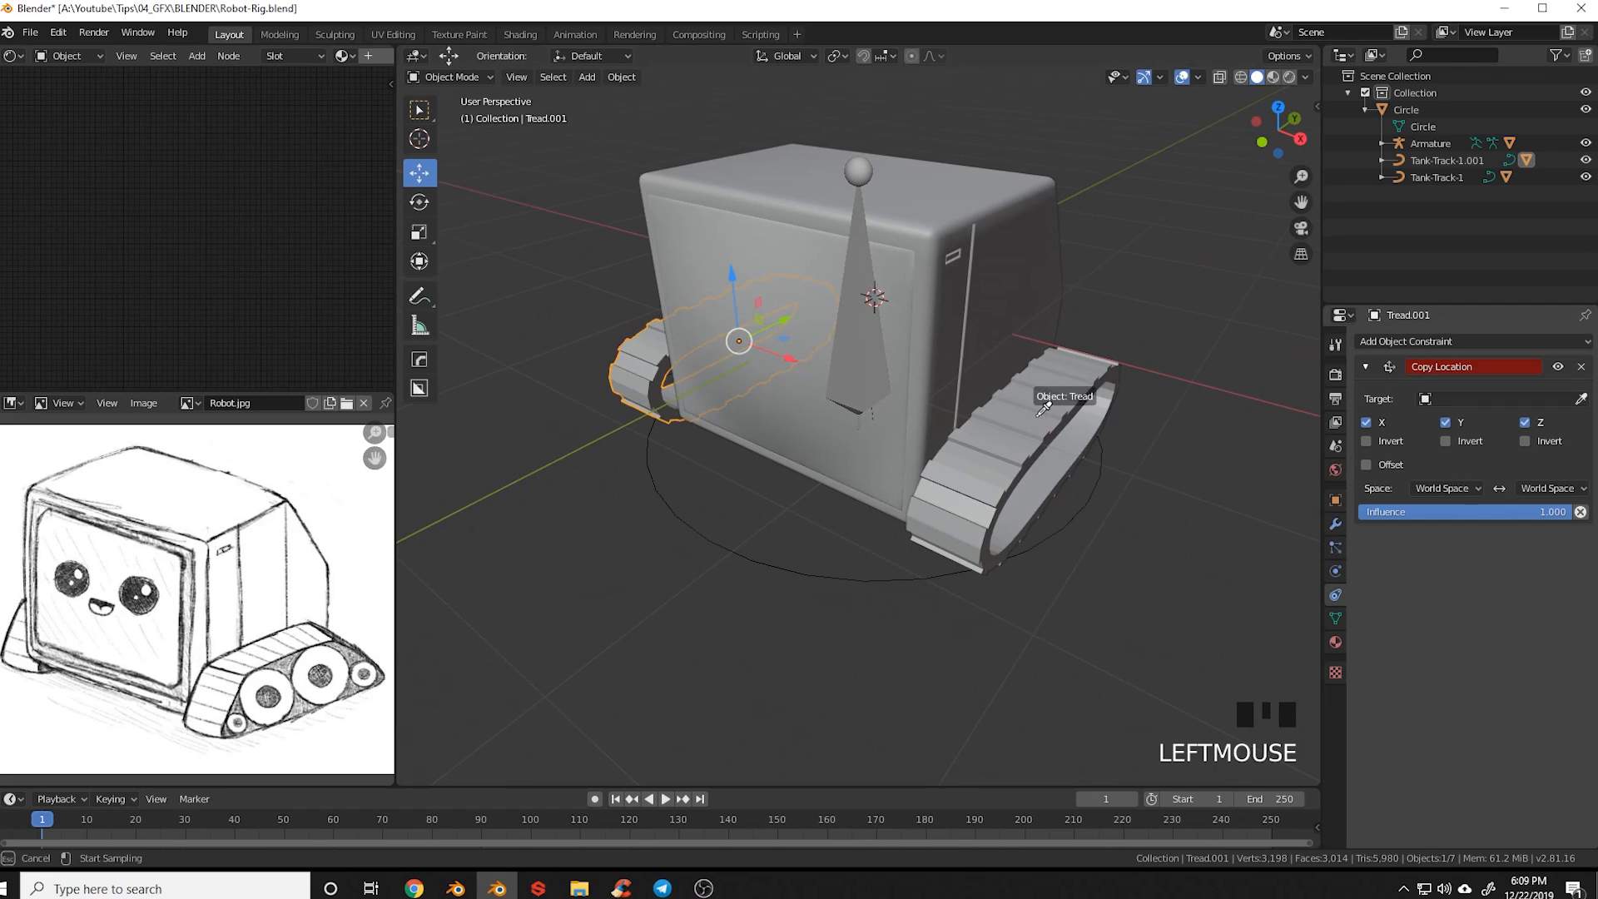
left_click(1074, 392)
left_click(1366, 445)
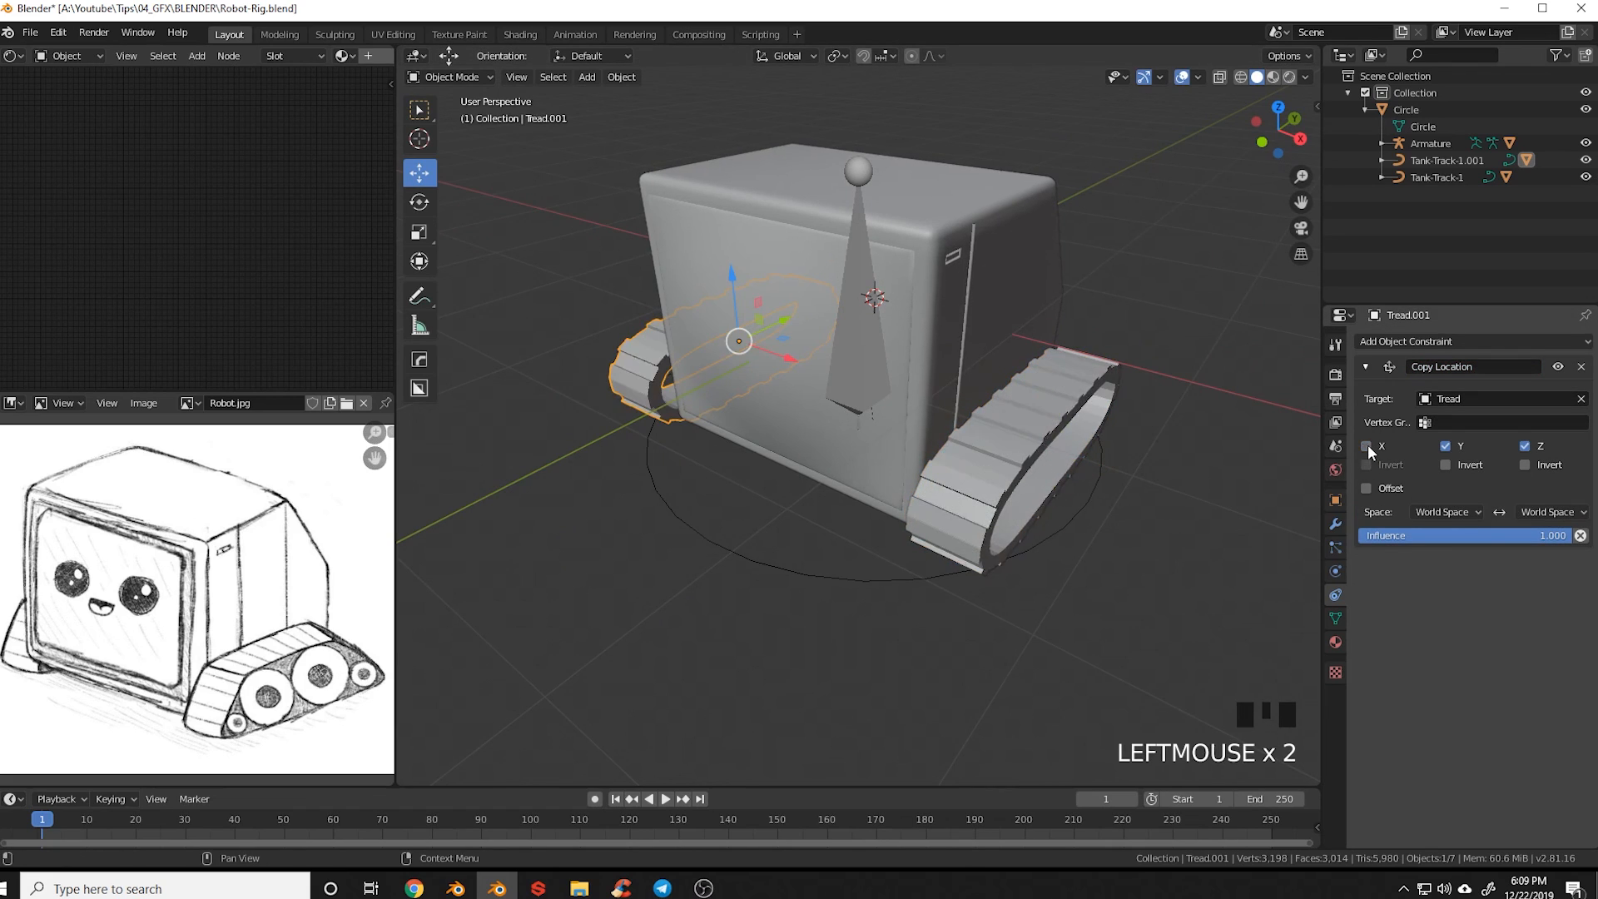
middle_click_drag(1049, 611, 963, 654, "shift")
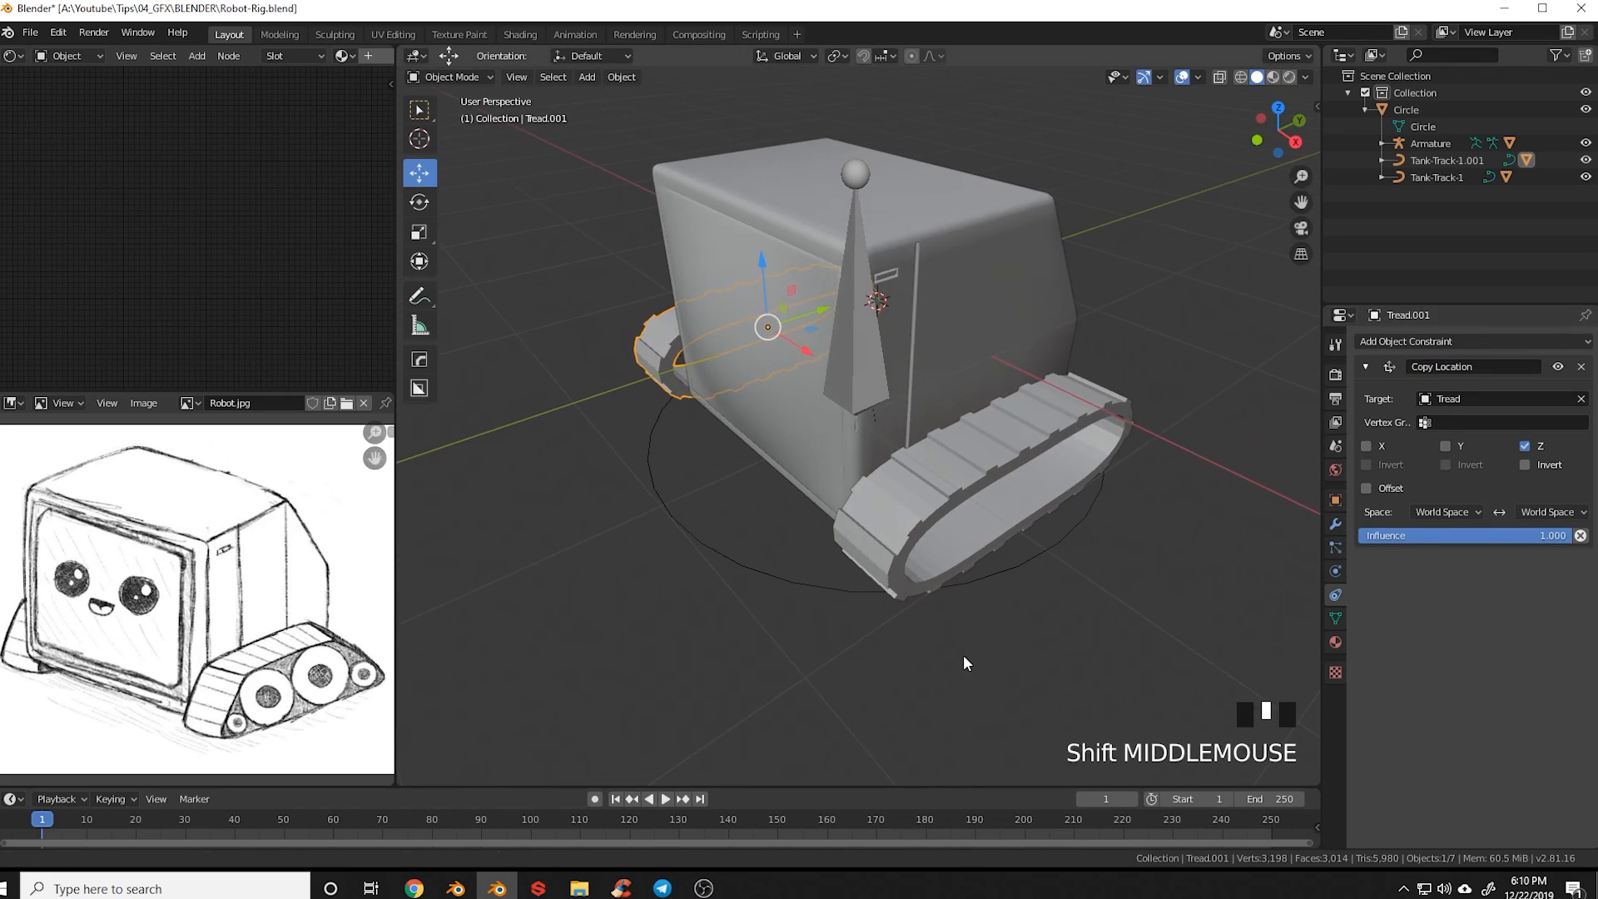
Test the constraint by moving the original Tread along Z, cancel the move and deselect it
left_click(968, 453)
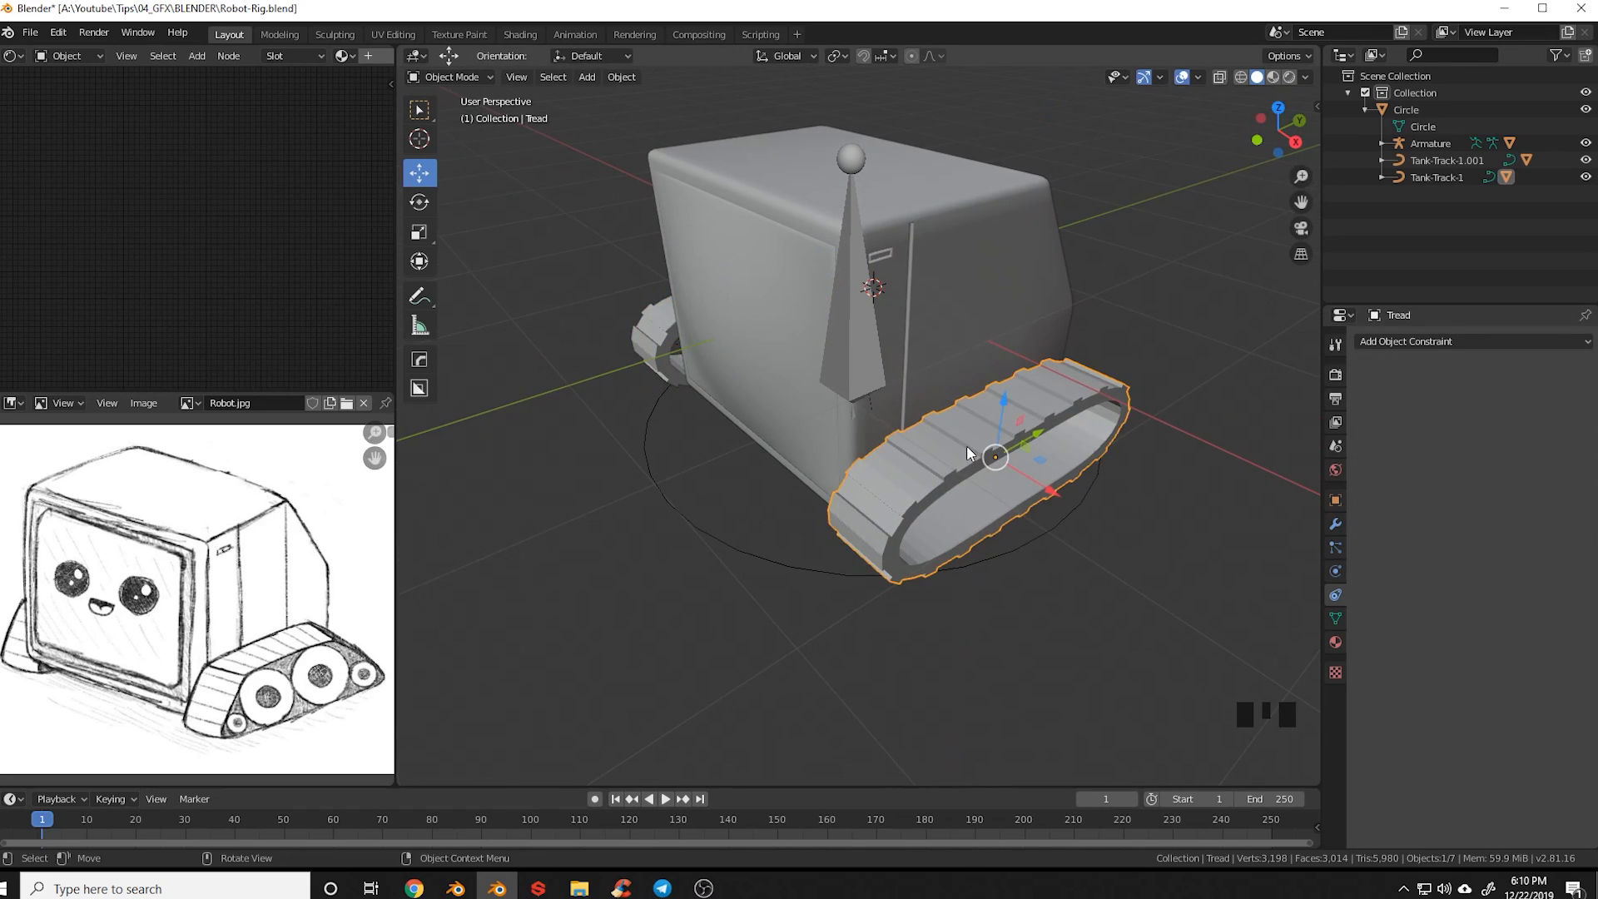
key("g")
key("z")
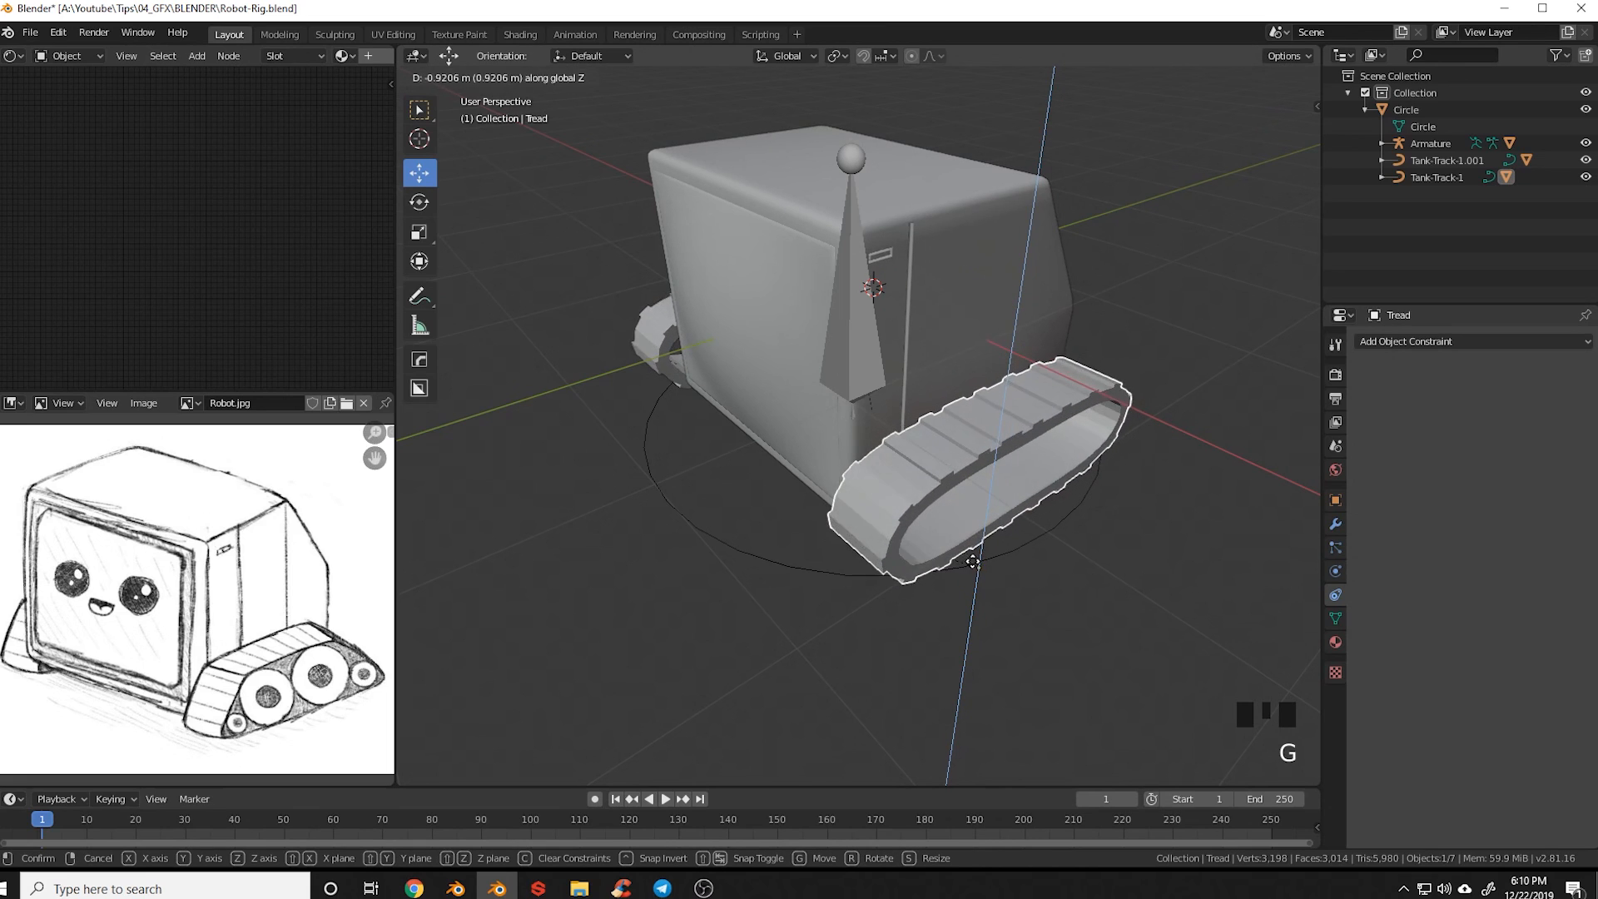
right_click(969, 508)
left_click(692, 504)
In the right side view, hide the armature and rename it Robot Rig
middle_click_drag(692, 502, 945, 628)
middle_click(1015, 626, "shift")
key("KP_3")
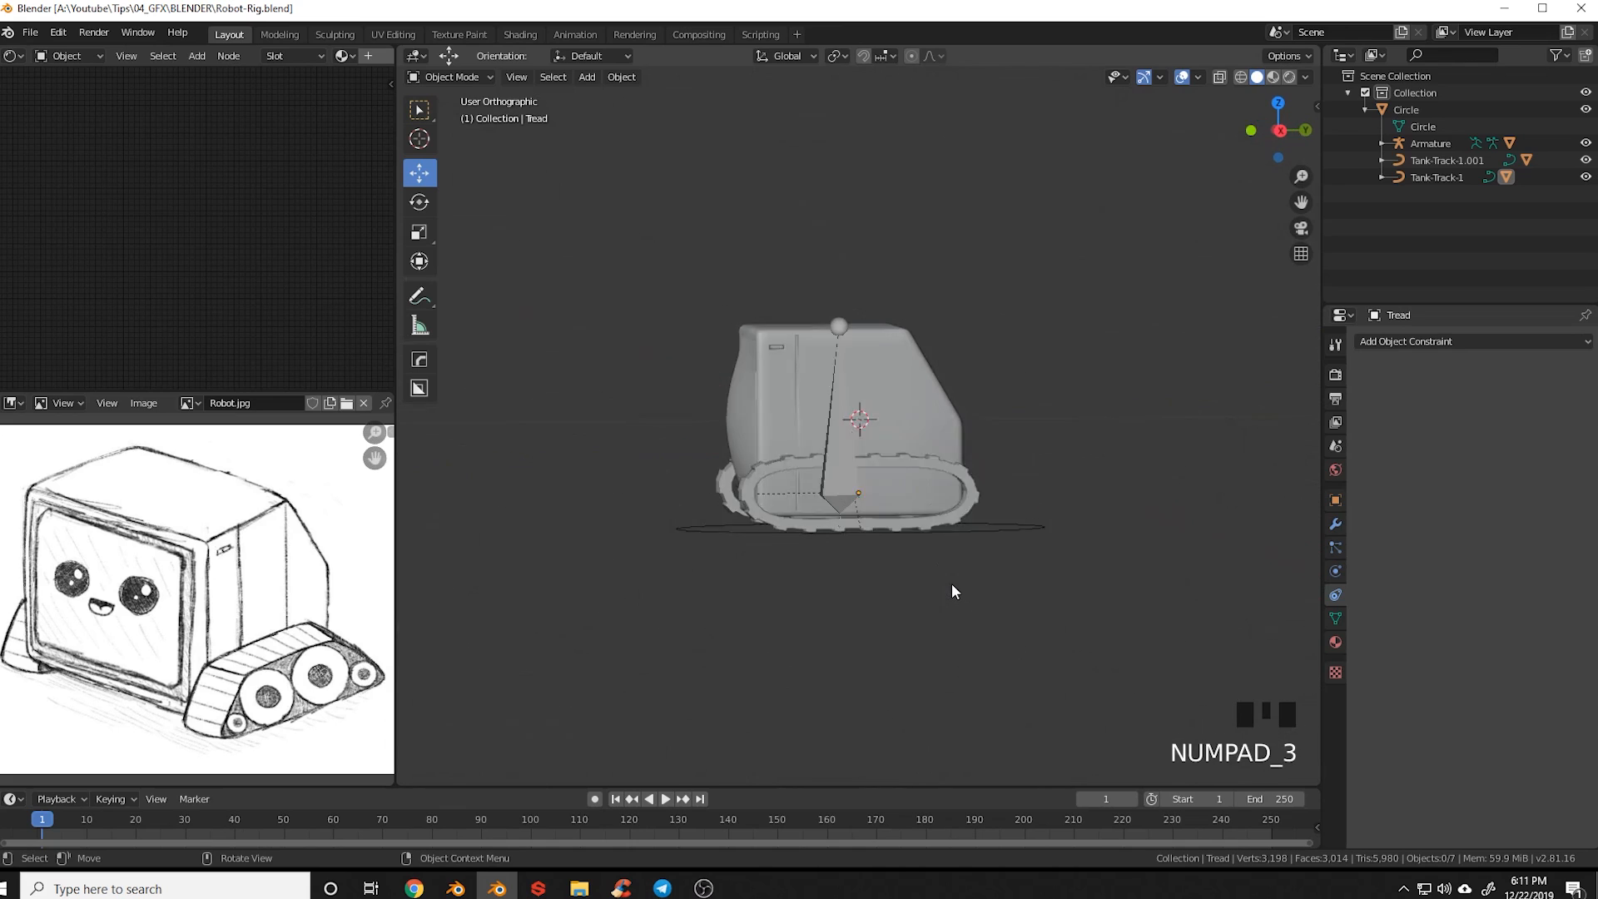
scroll(885, 571, "up", 4)
middle_click_drag(871, 586, 963, 556, "shift")
scroll(965, 563, "up", 1)
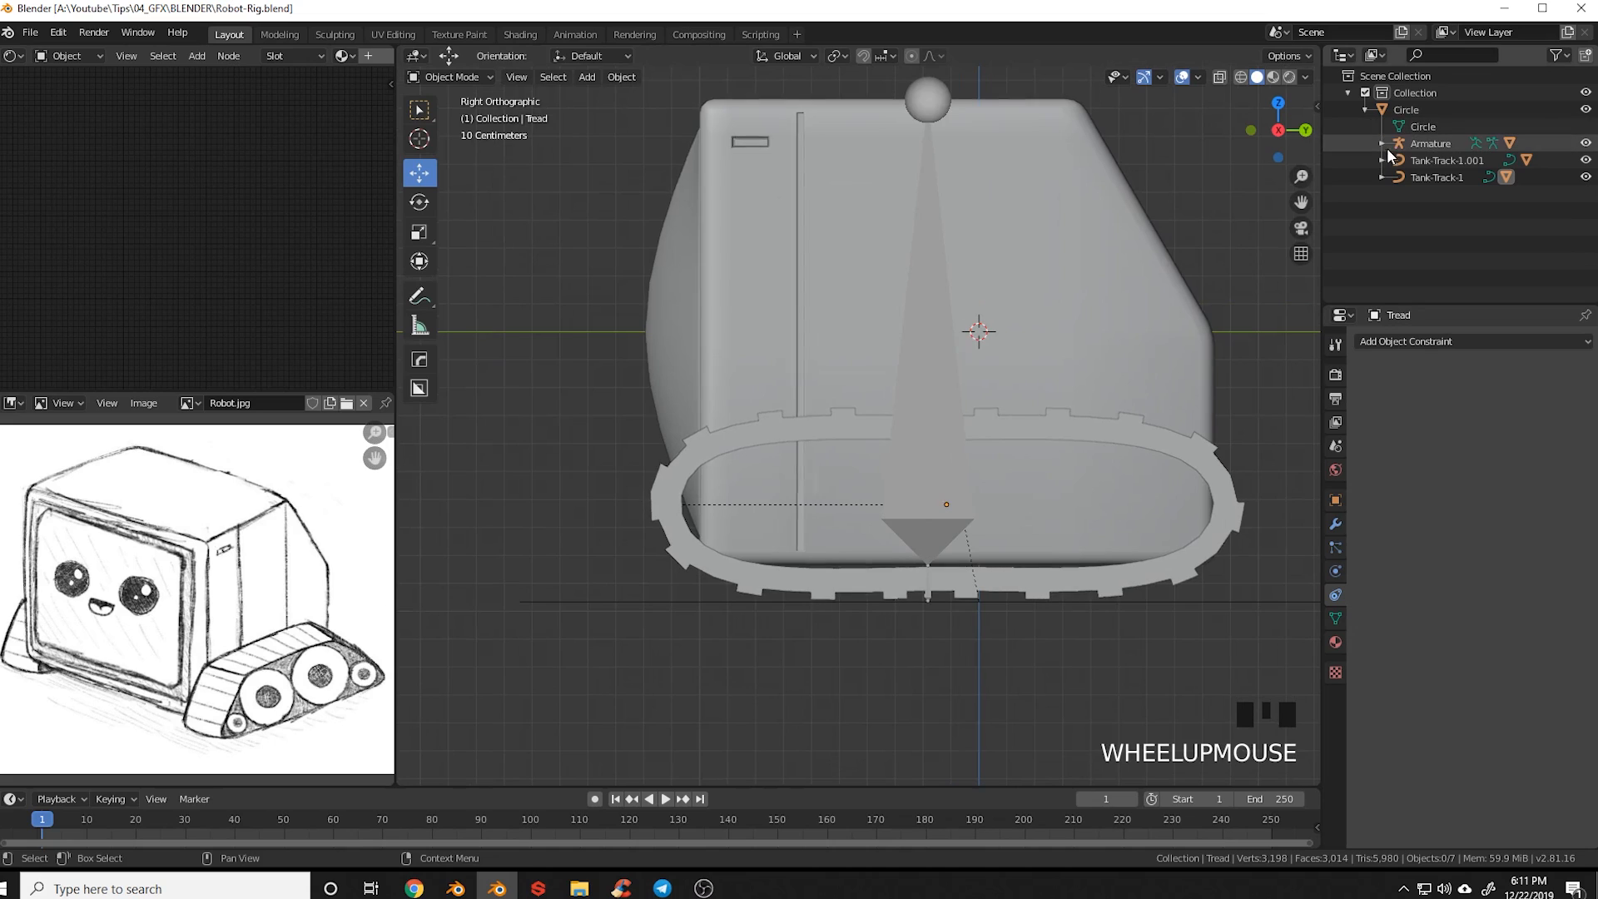
left_click(1585, 143)
double_click(1432, 143)
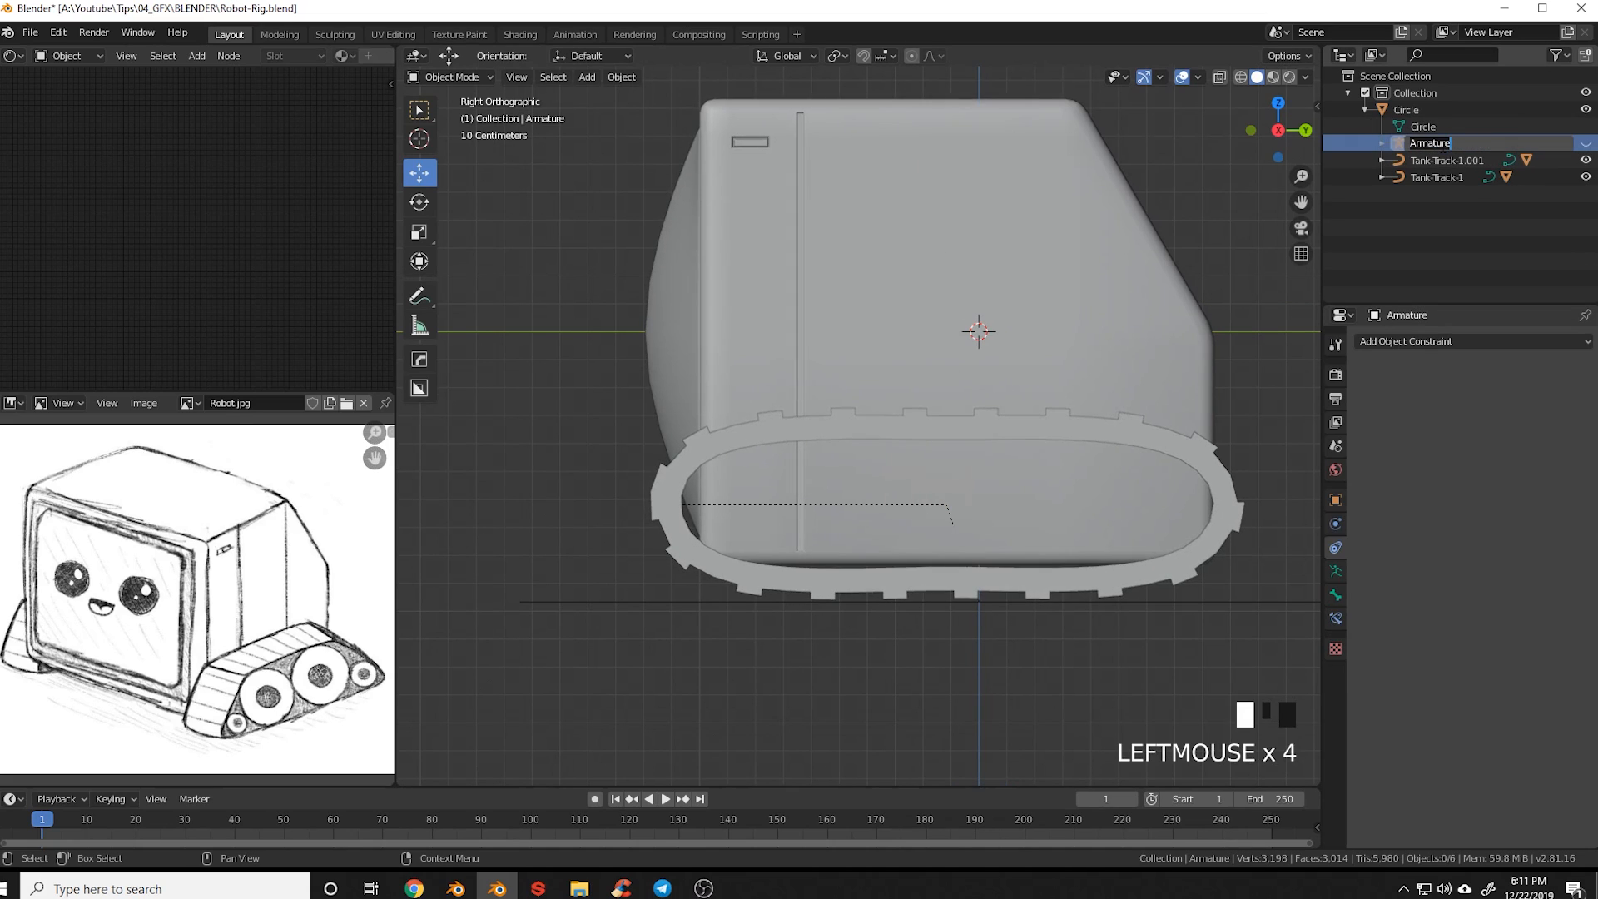
type("Robot Rig")
key("Return")
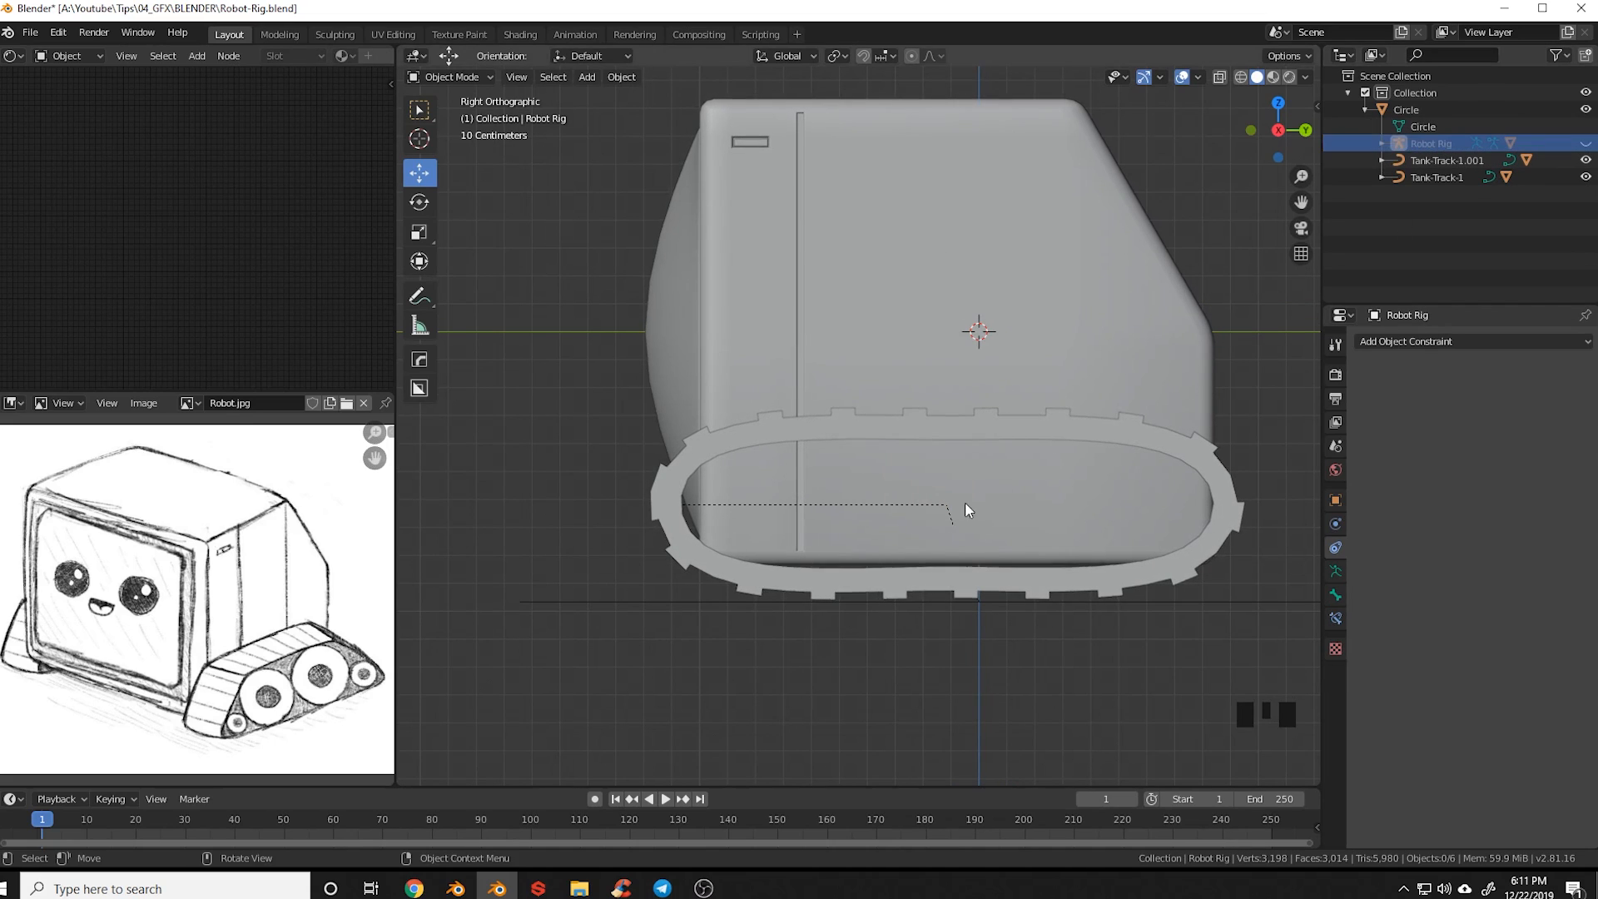
Add a cylinder mesh and rotate it 90° about the Y axis
key("shift+a")
mouse_move(971, 522)
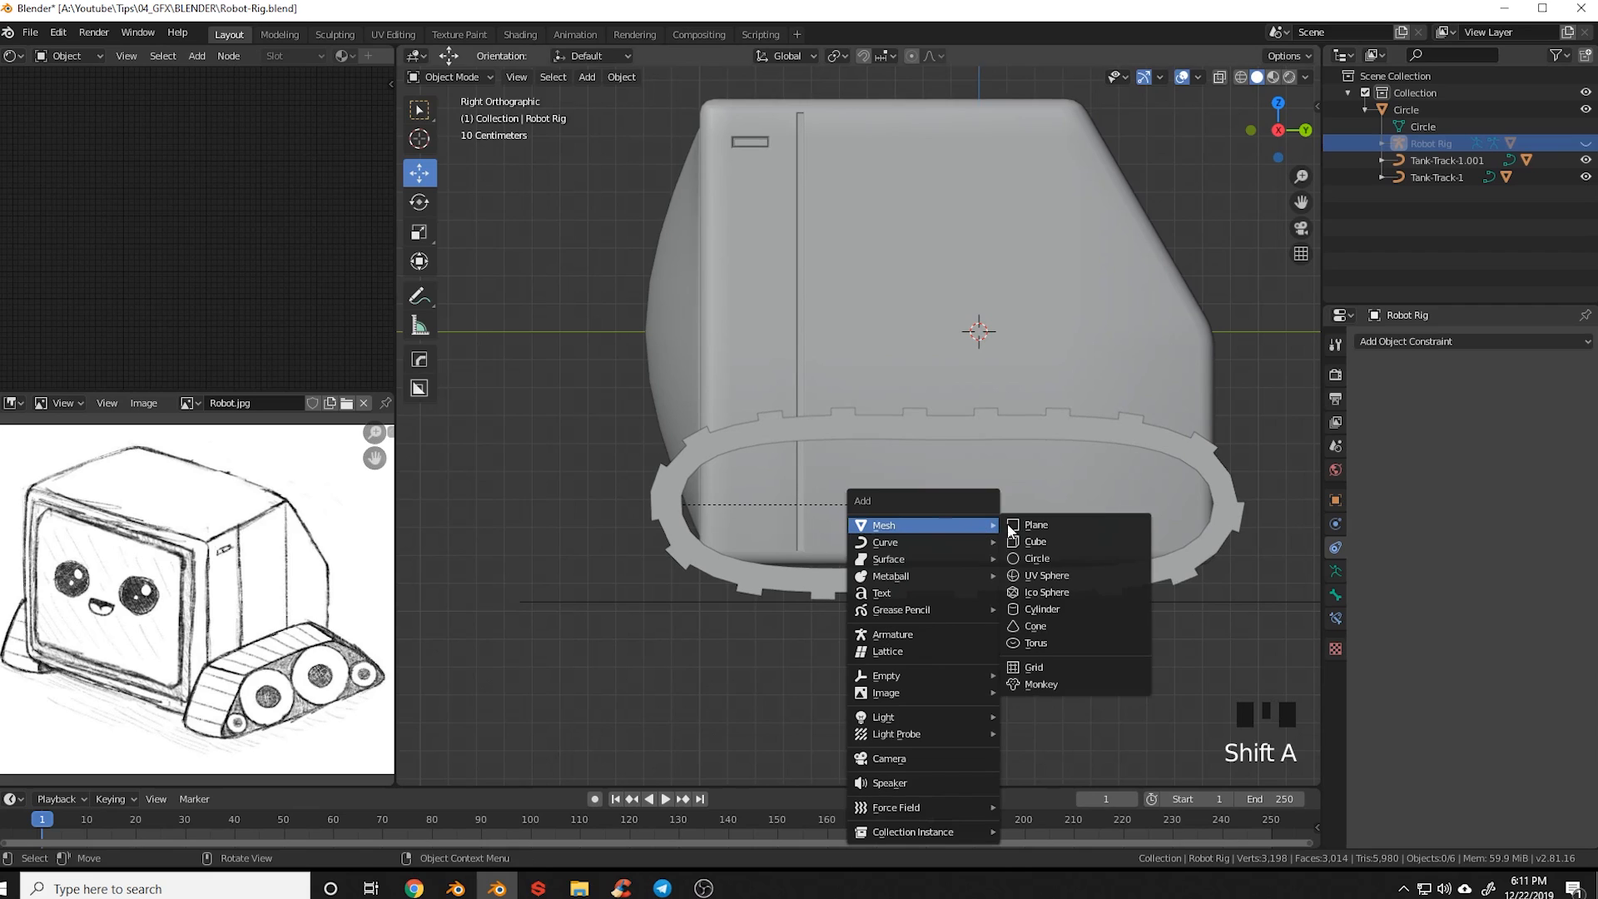
left_click(1042, 610)
scroll(1108, 353, "down", 4)
type("r")
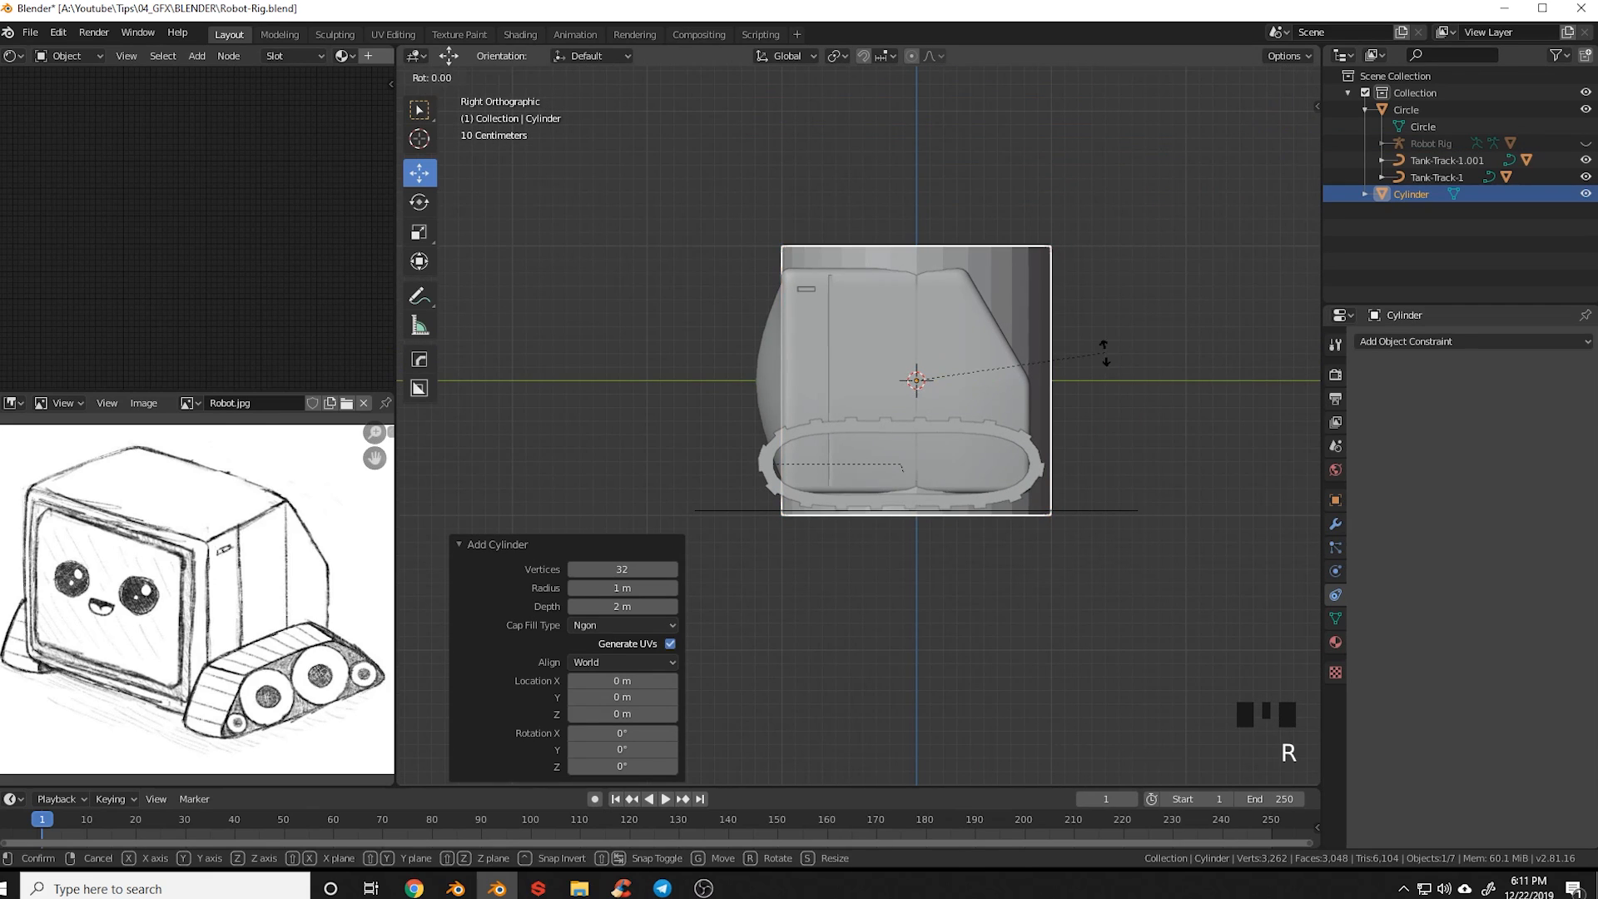
type("x90")
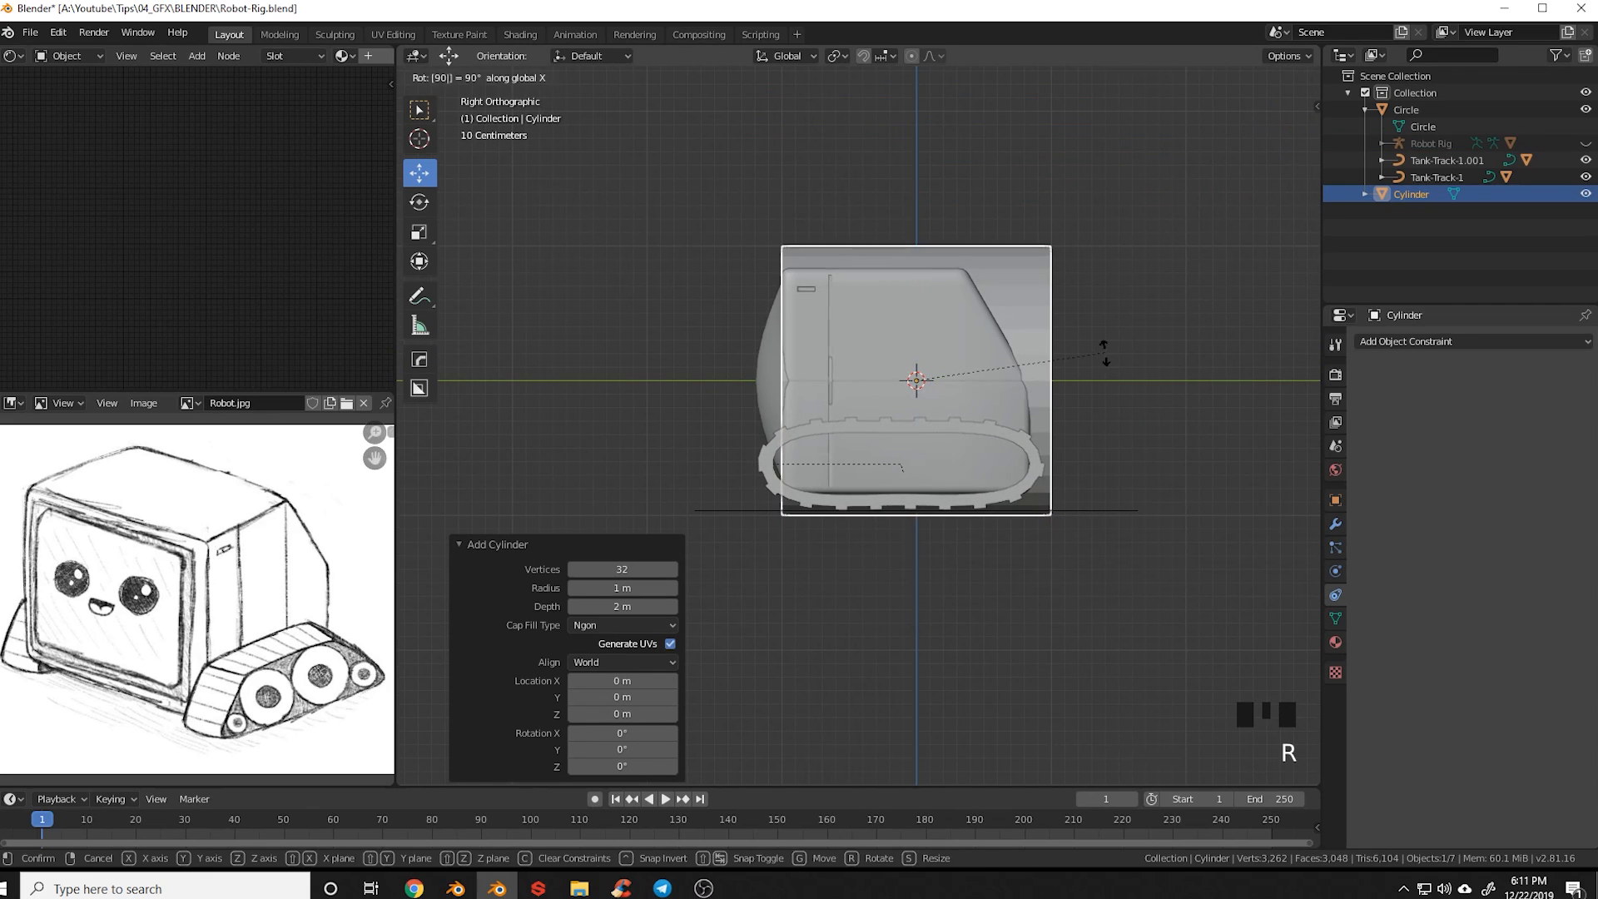
type("y")
key("Return")
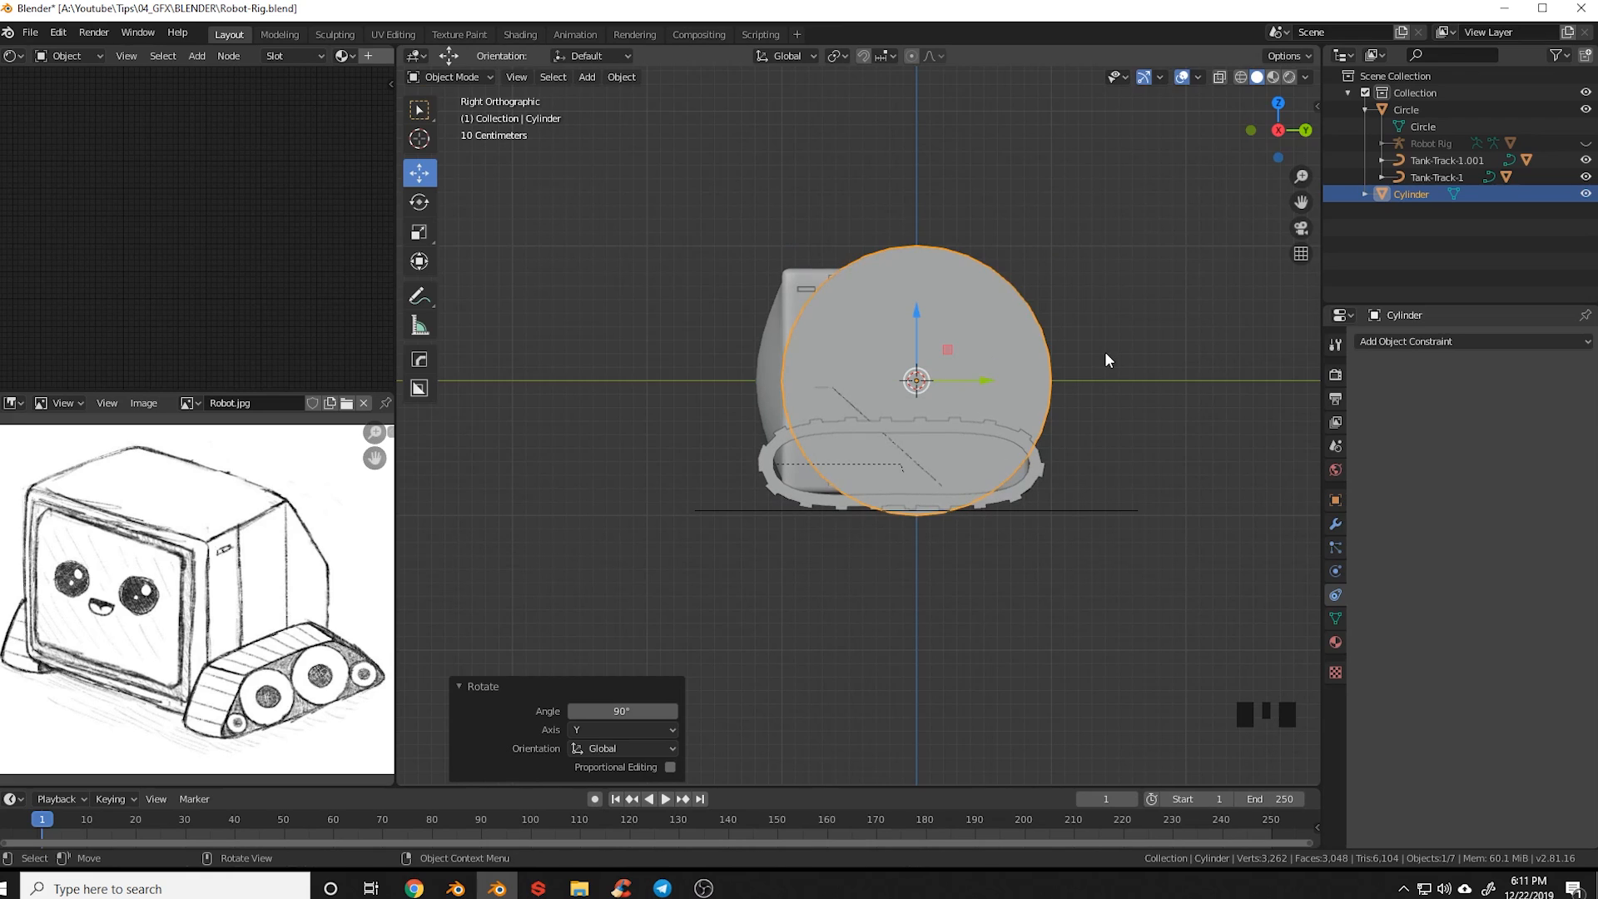
Move the cylinder into the front end of the tread and scale it by about 0.331, and again by 0.629 in wireframe
scroll(1105, 359, "up", 5)
key("g")
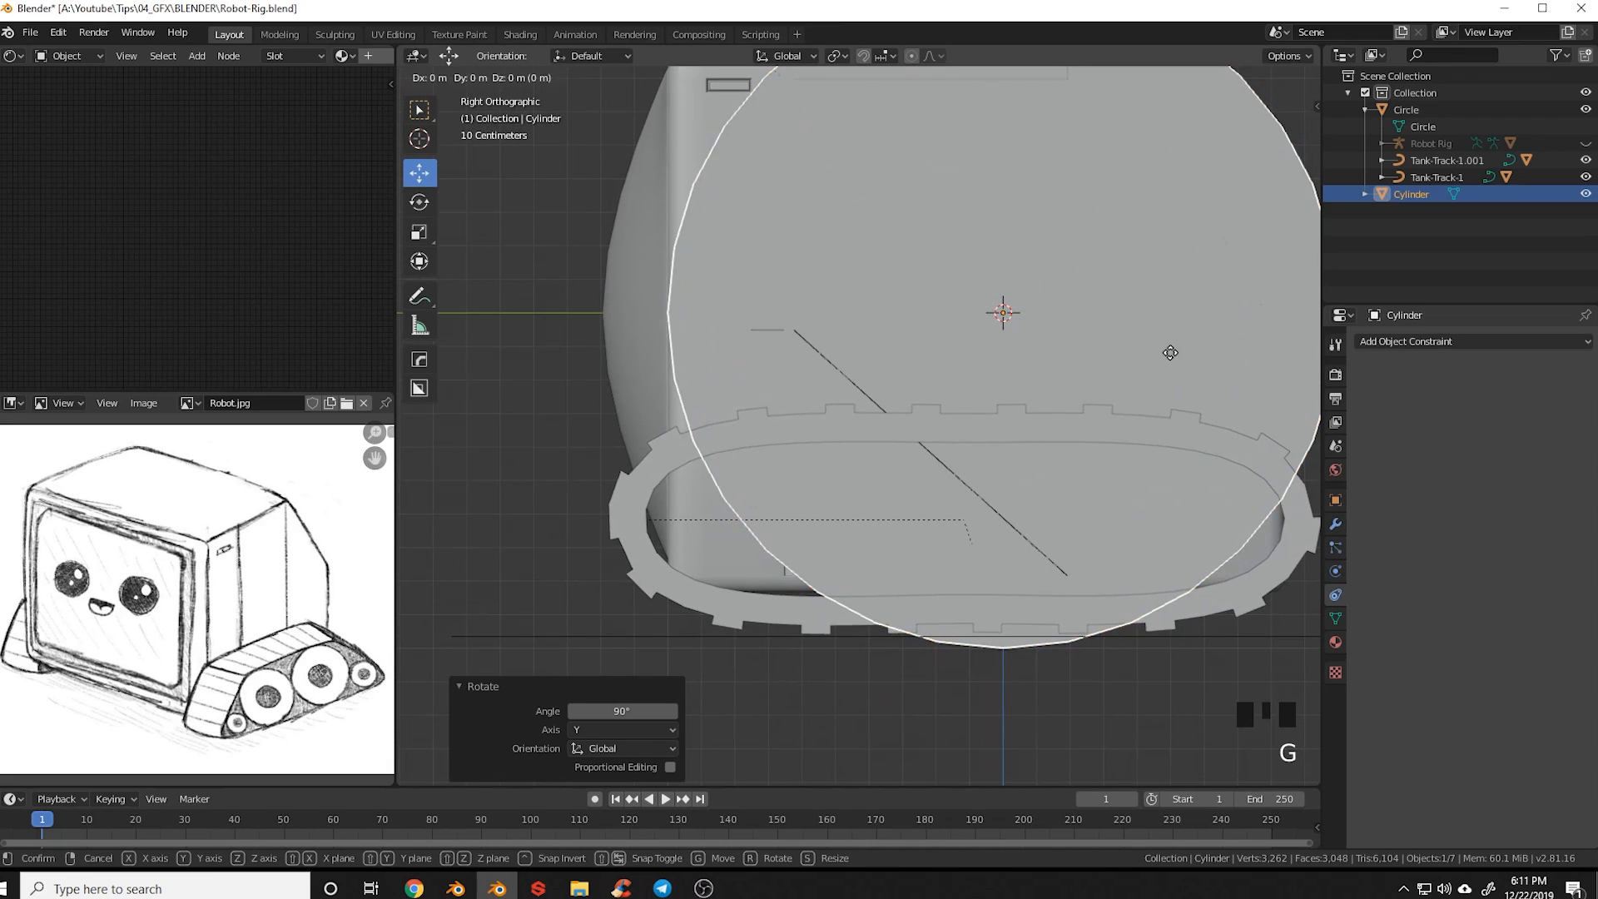
left_click(915, 559)
key("s")
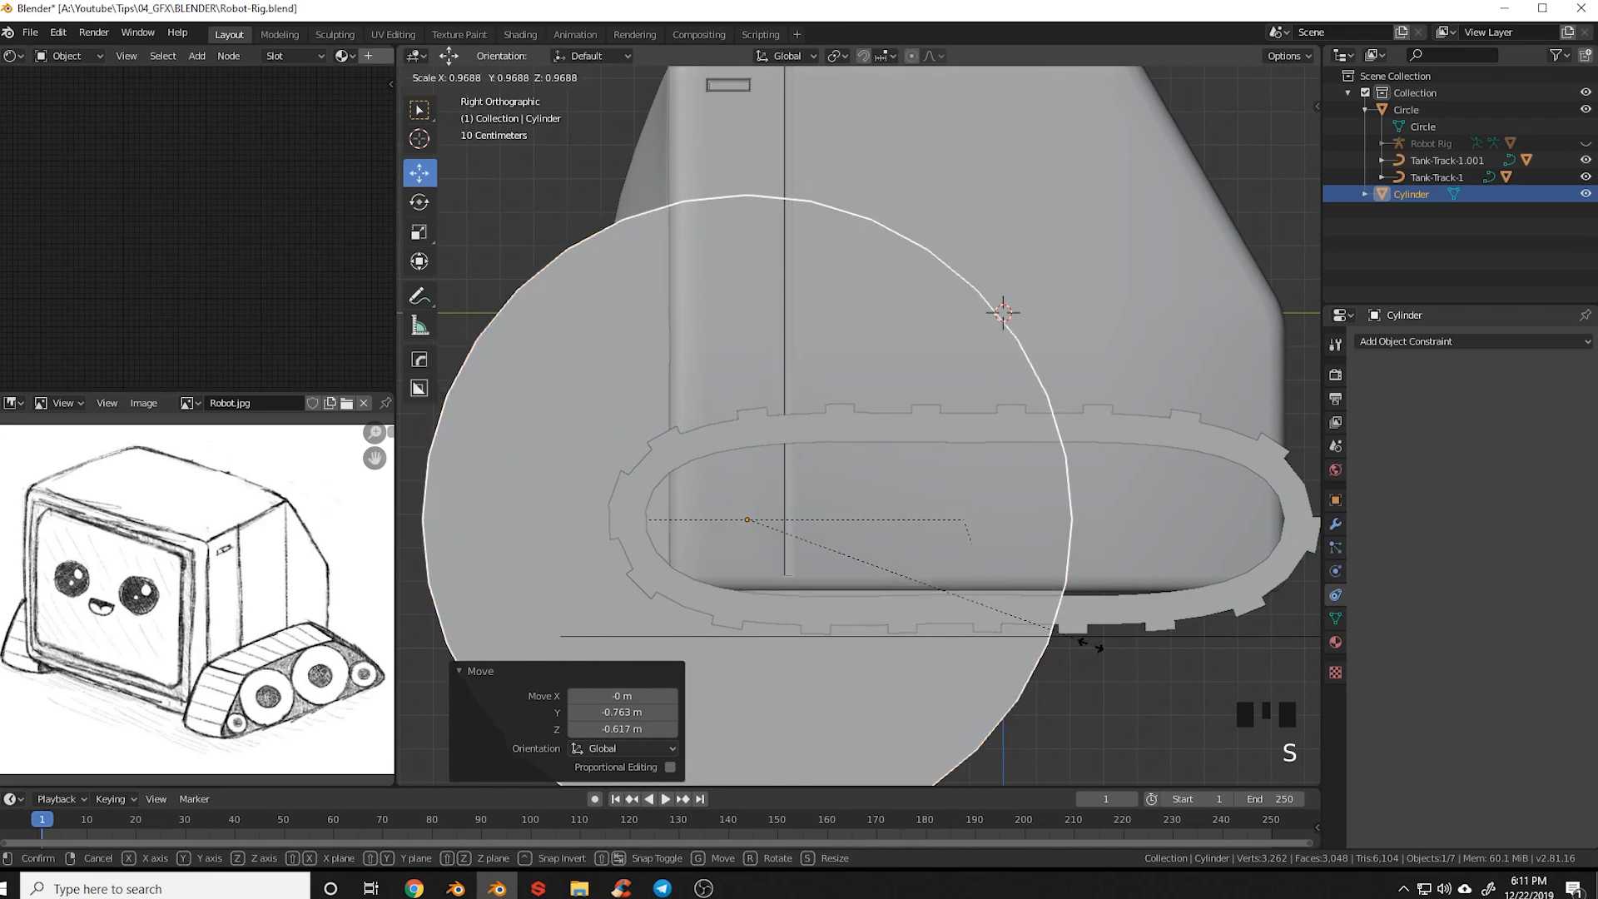
left_click(848, 594)
key("z")
left_click(792, 591)
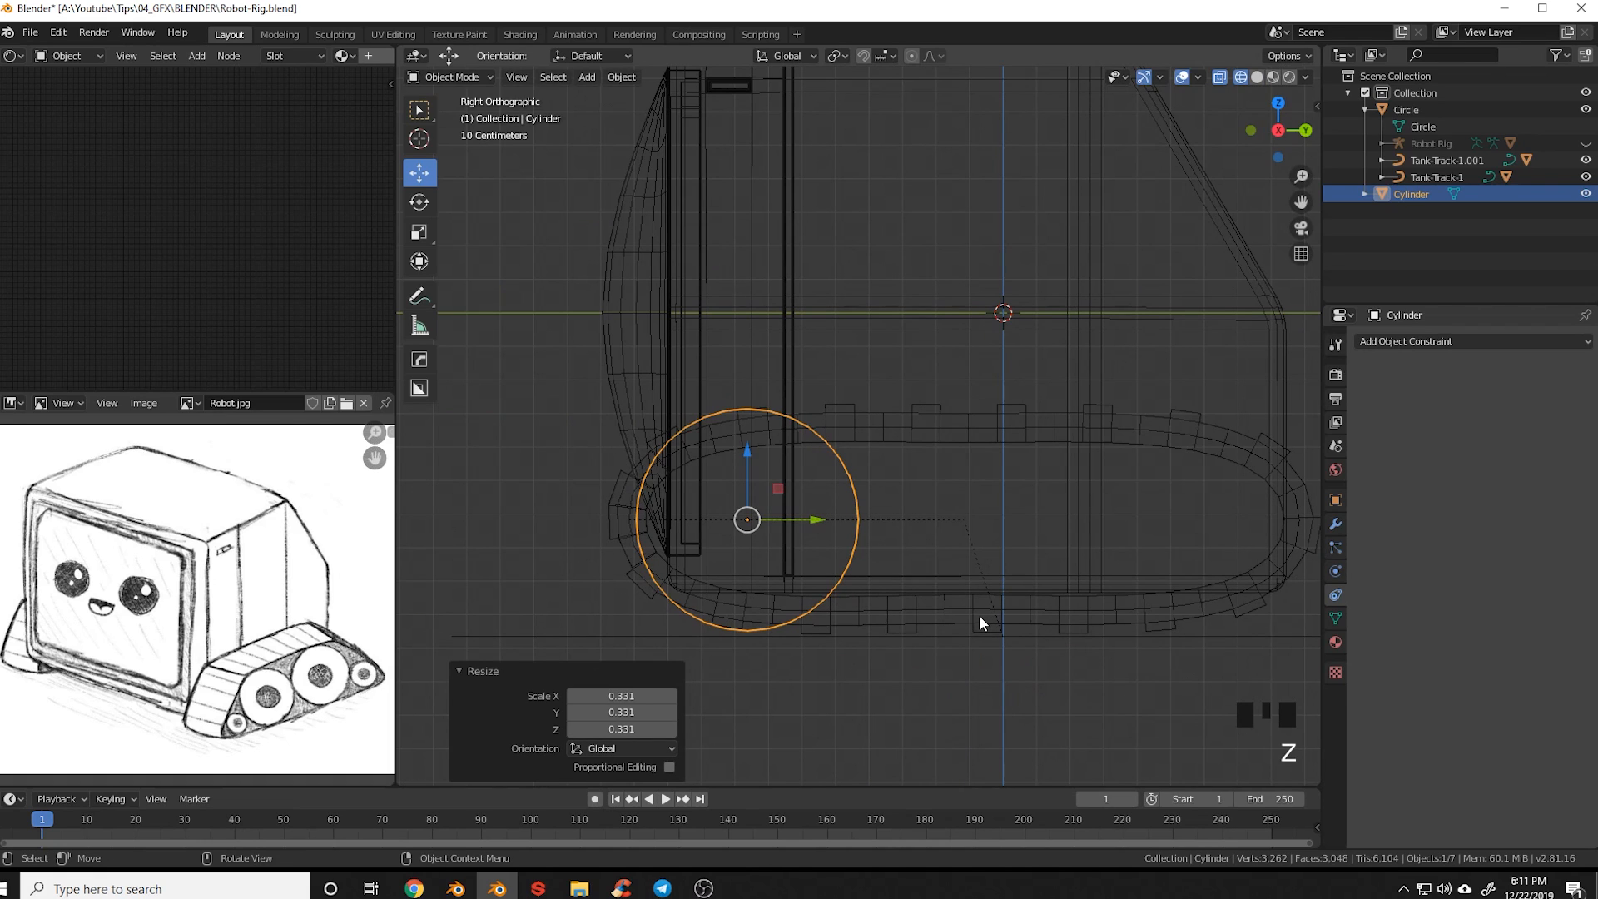
key("s")
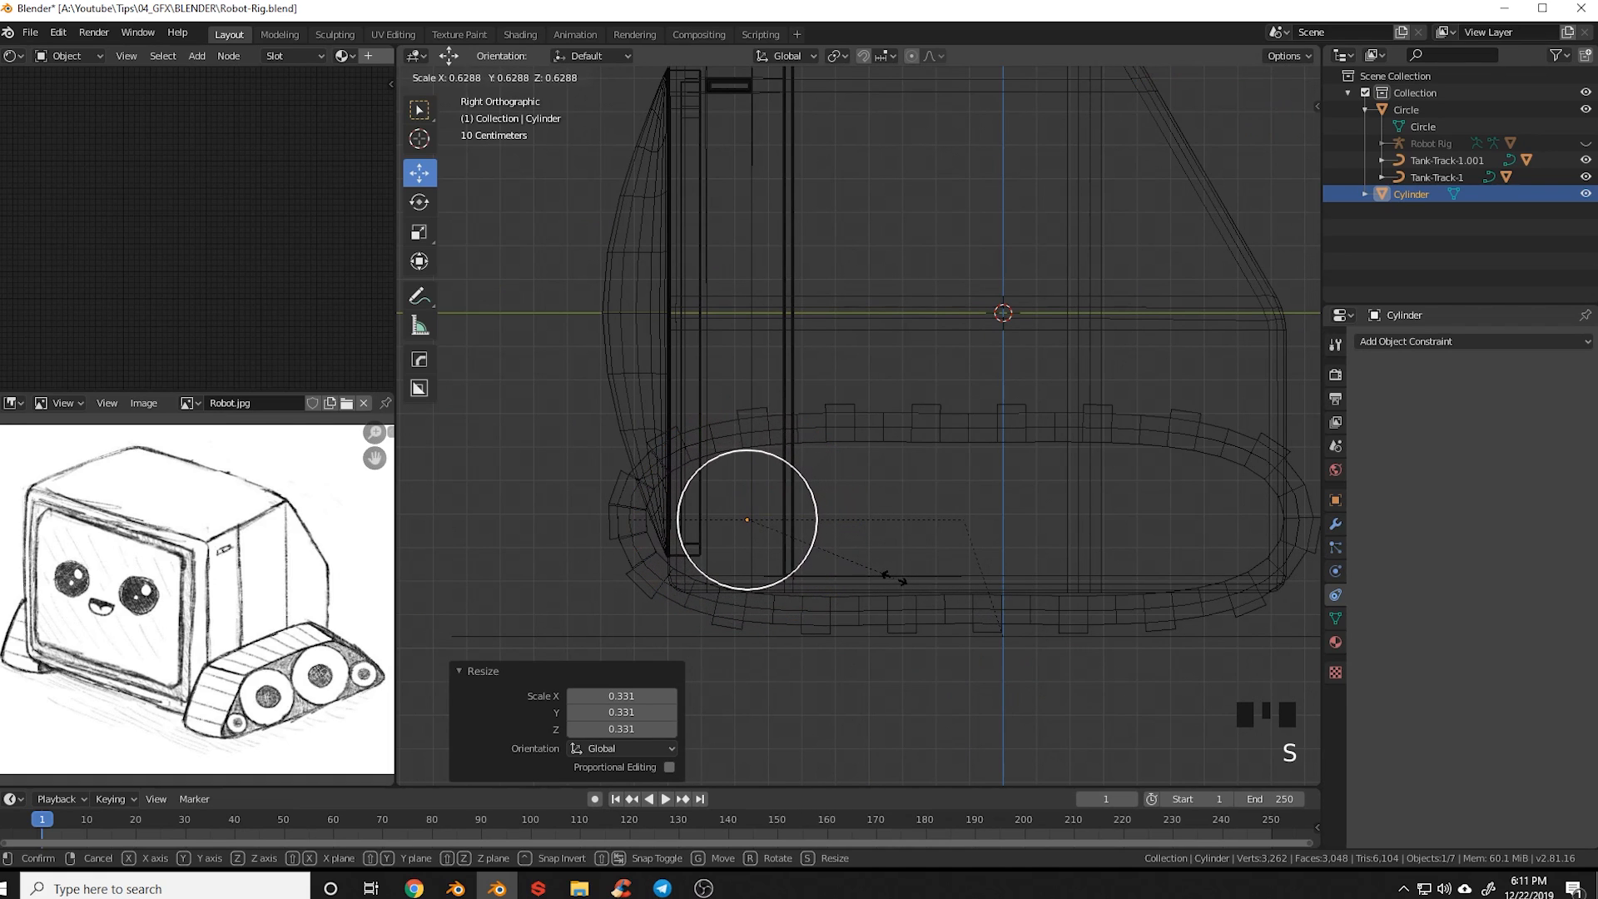
left_click(886, 578)
In front view, move the cylinder about 1.2 m along X into the tread and scale it along X by about 1.2
key("KP_1")
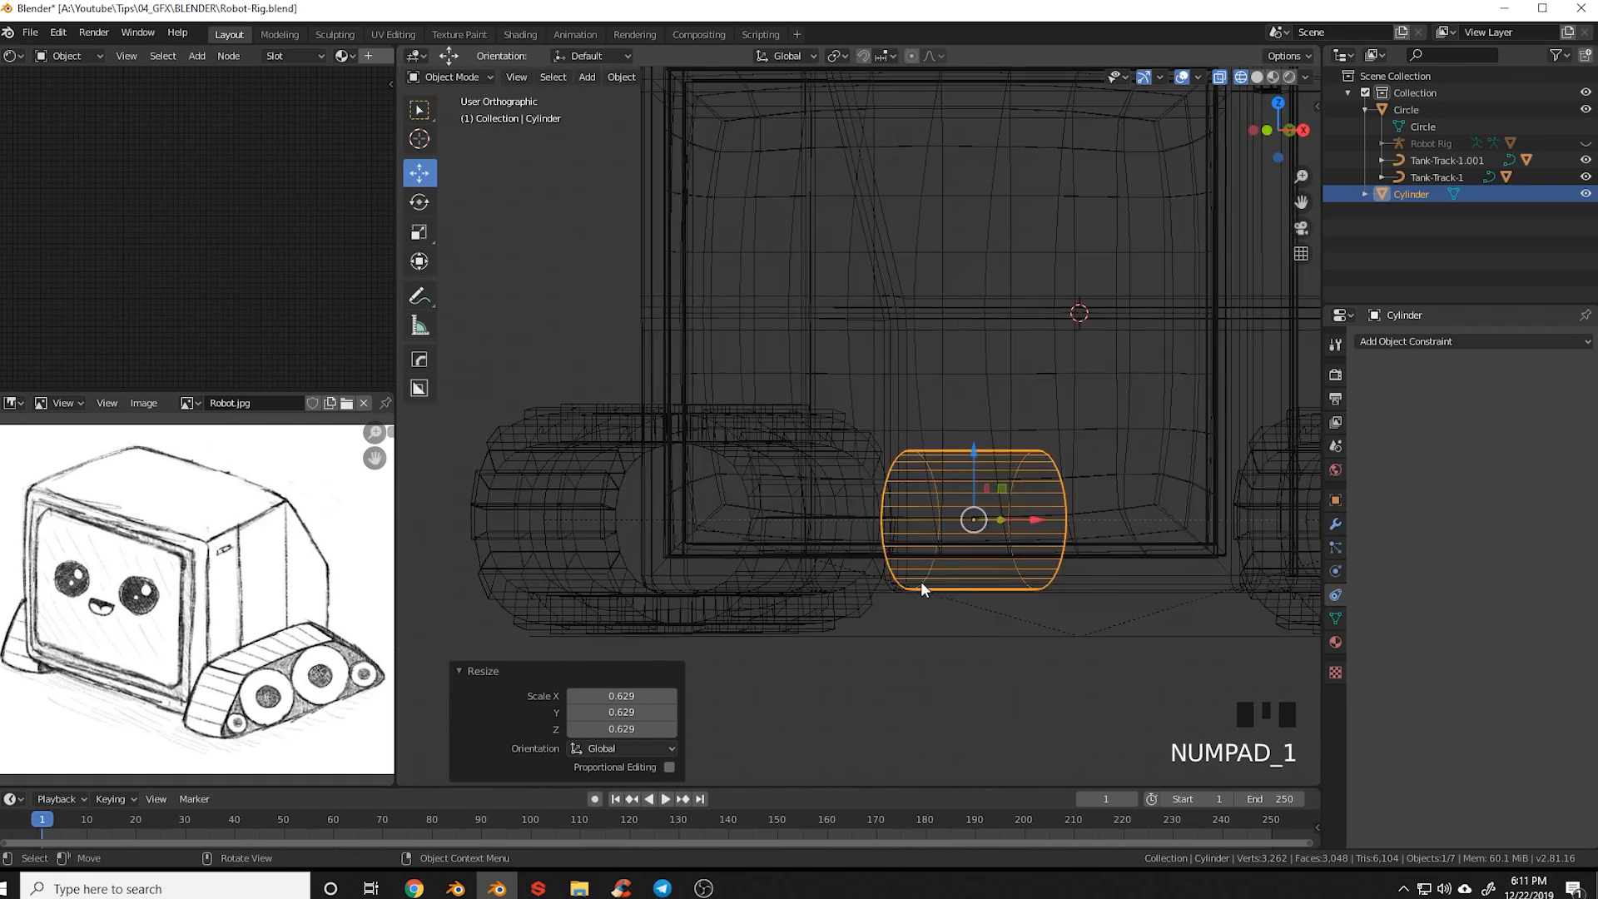
middle_click_drag(1068, 573, 777, 523, "shift")
left_click_drag(777, 523, 1175, 518)
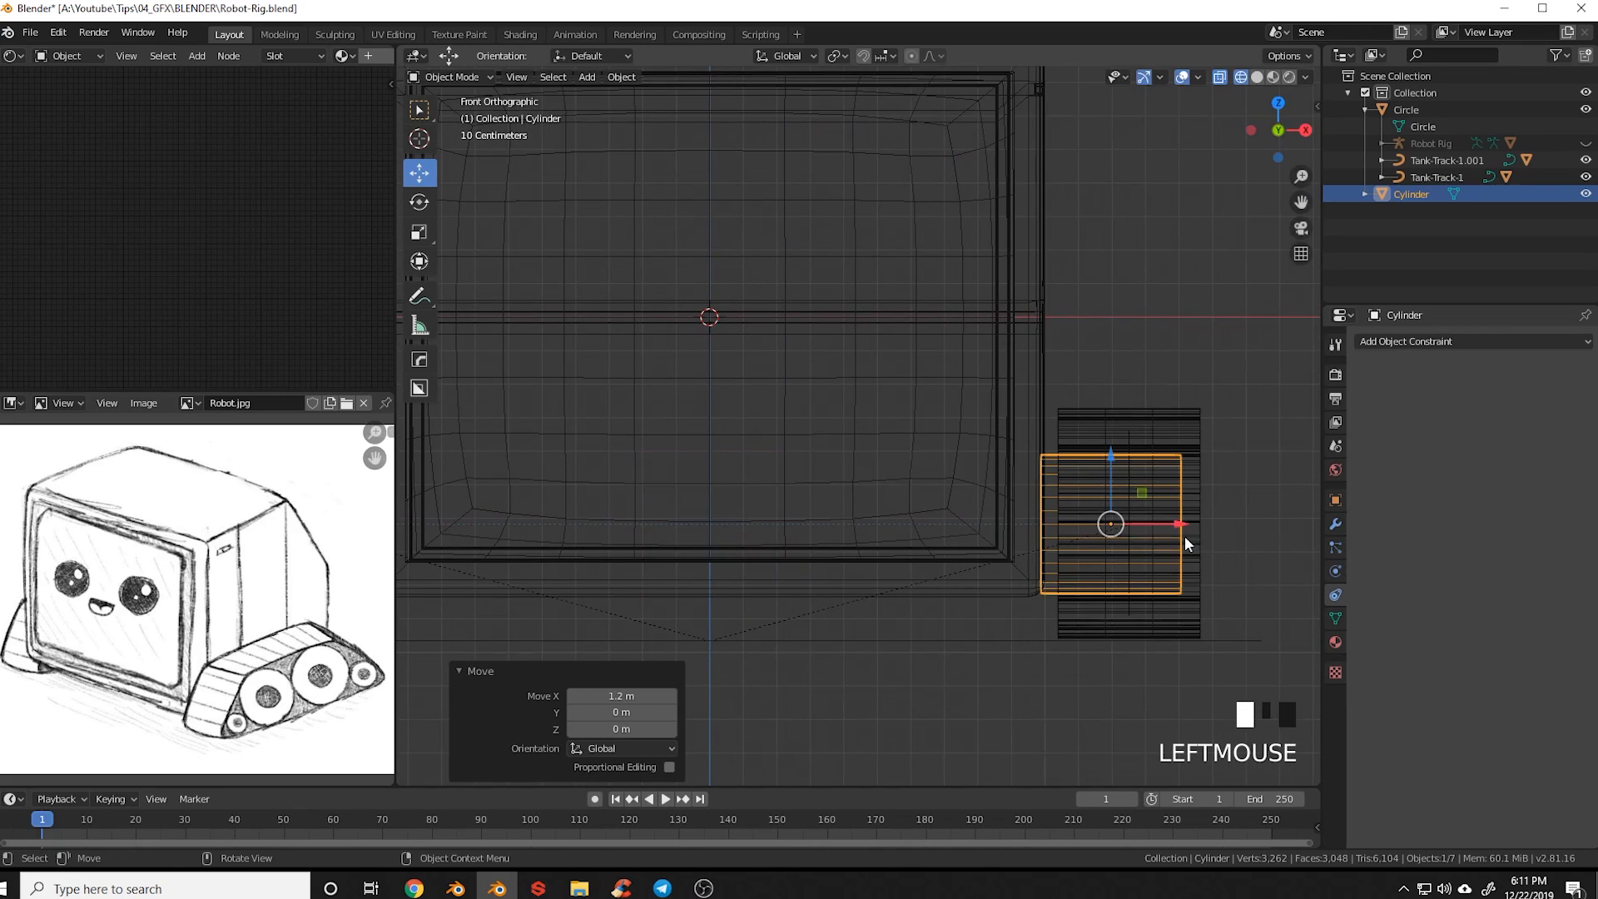
key("s")
key("x")
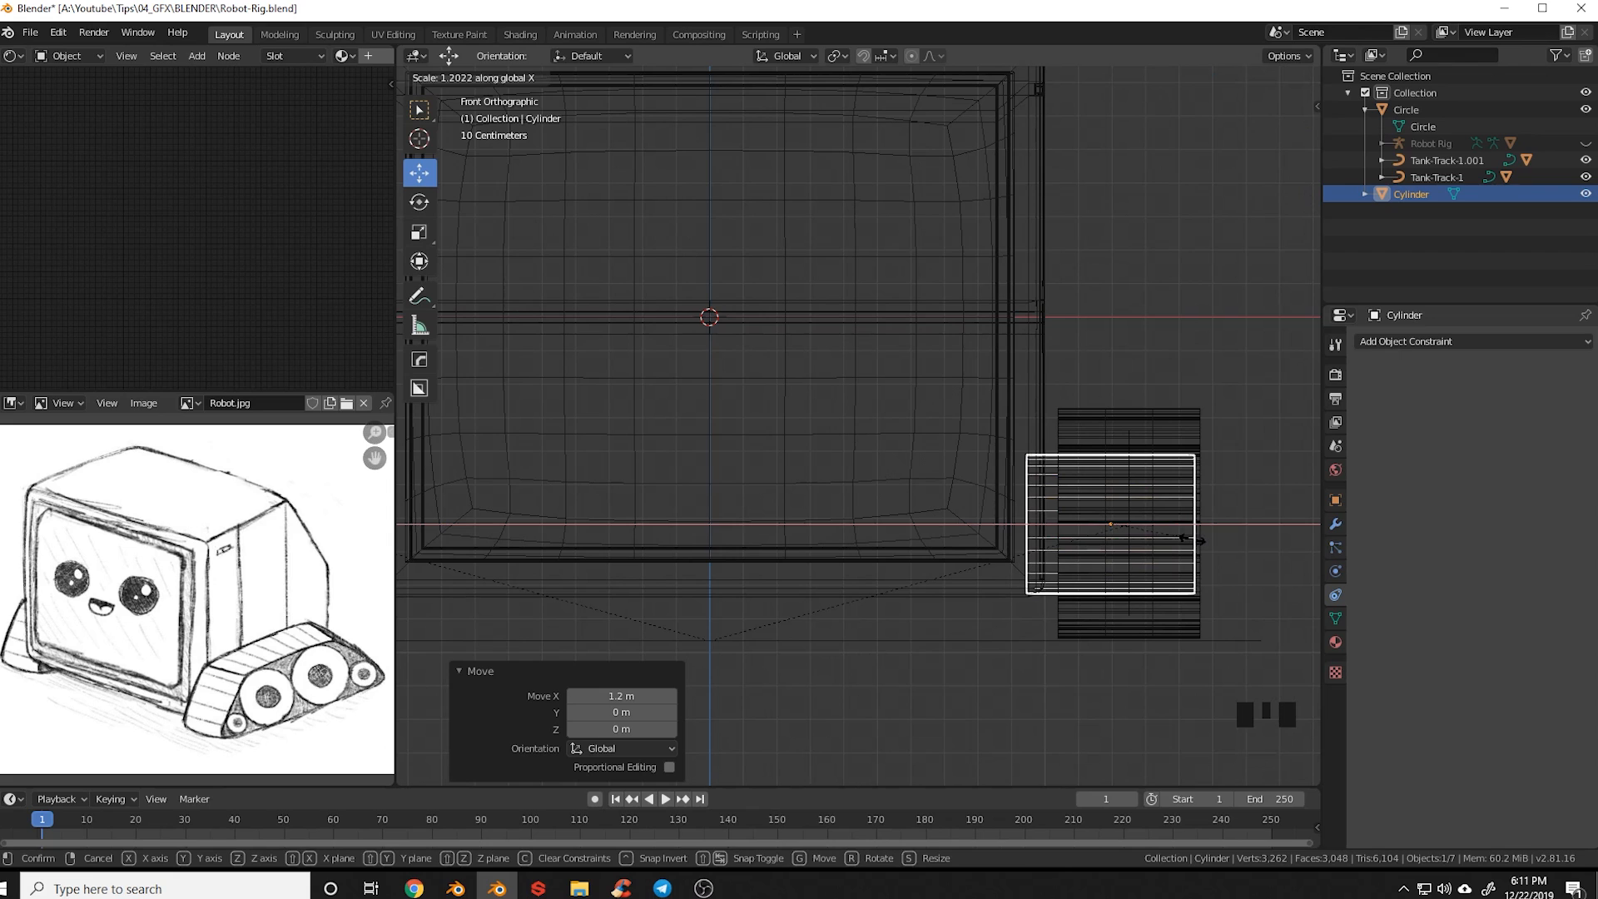
left_click(1192, 540)
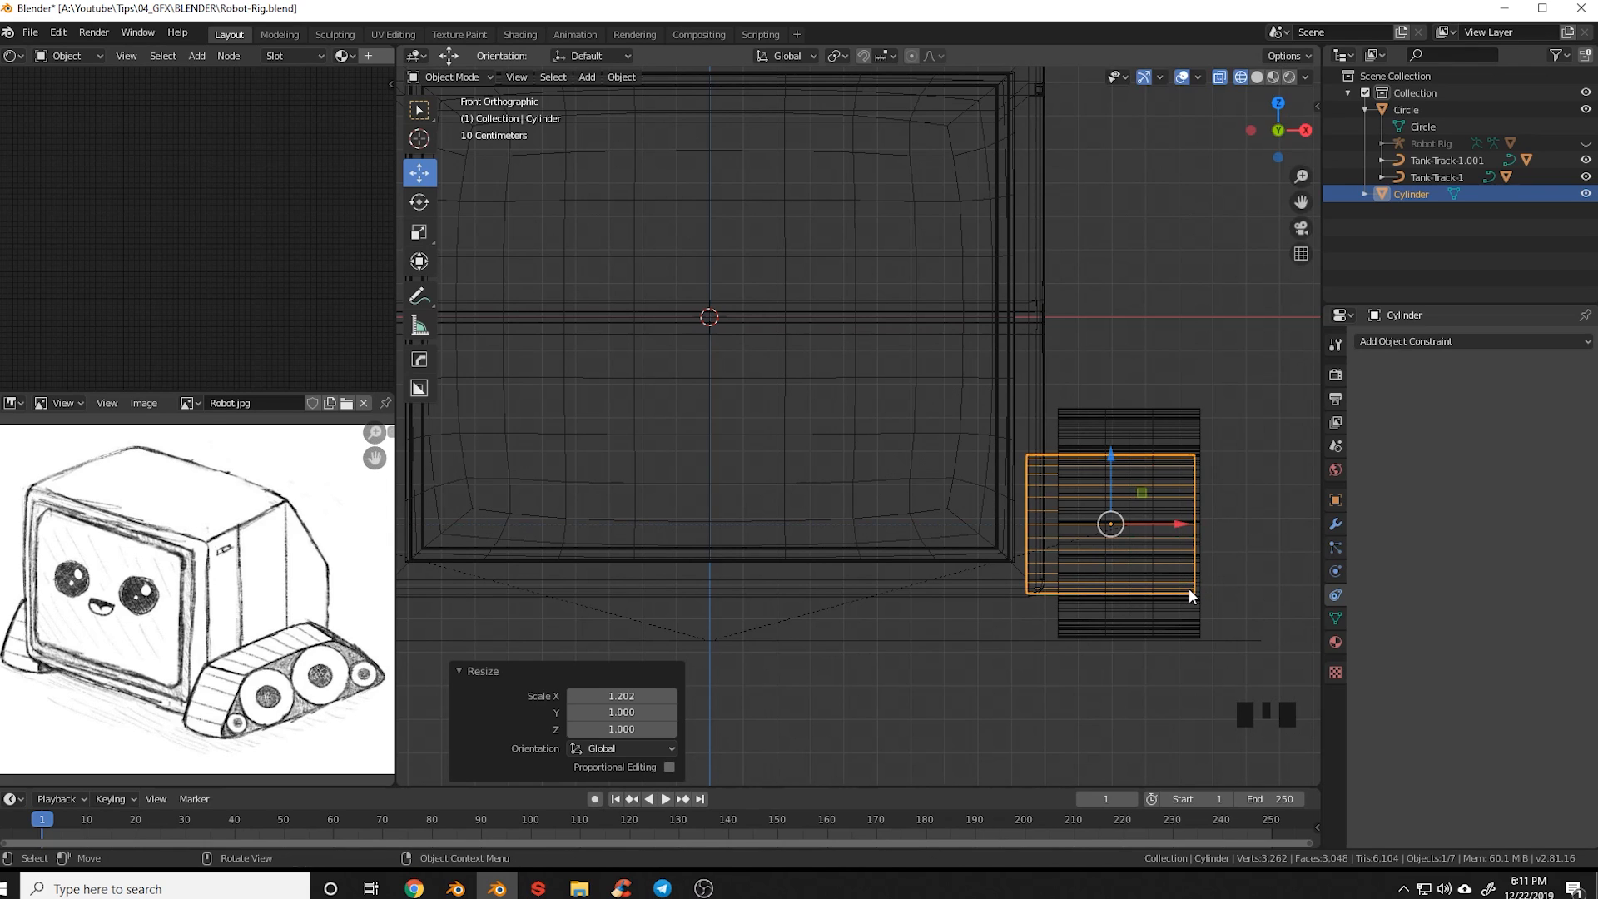
Return to solid shading in the right side view and inset the cylinder's outer cap face by about 0.114 m
key("KP_3")
key("z")
left_click(869, 583)
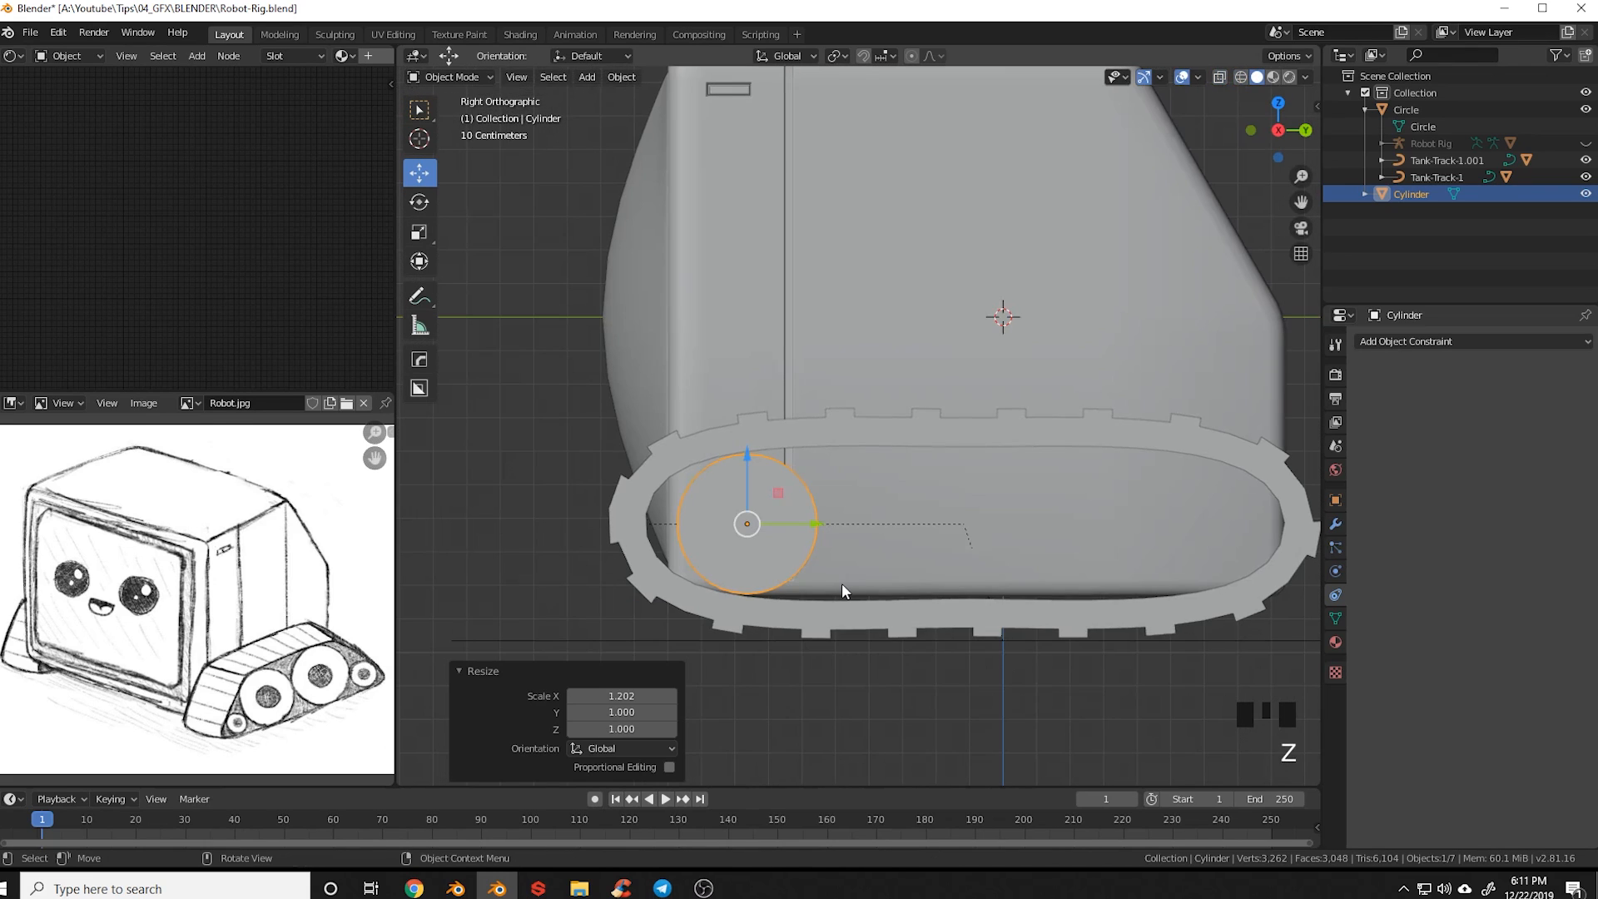
middle_click_drag(841, 583, 906, 566, "shift")
key("Tab")
left_click(907, 561)
scroll(858, 599, "up", 2)
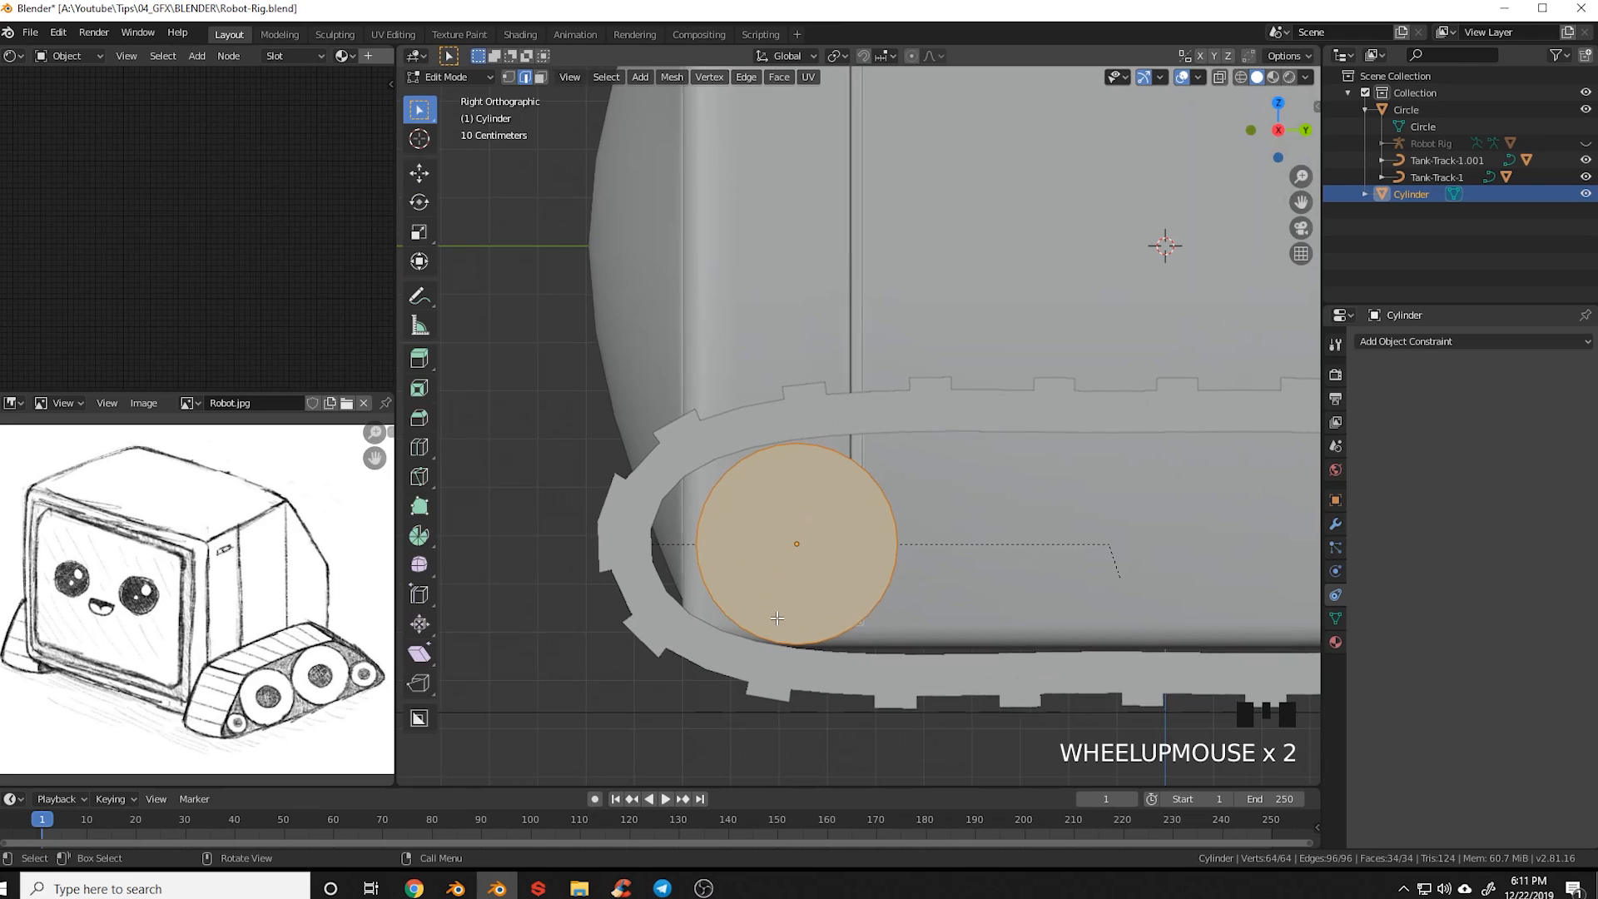
key("3")
left_click(843, 586)
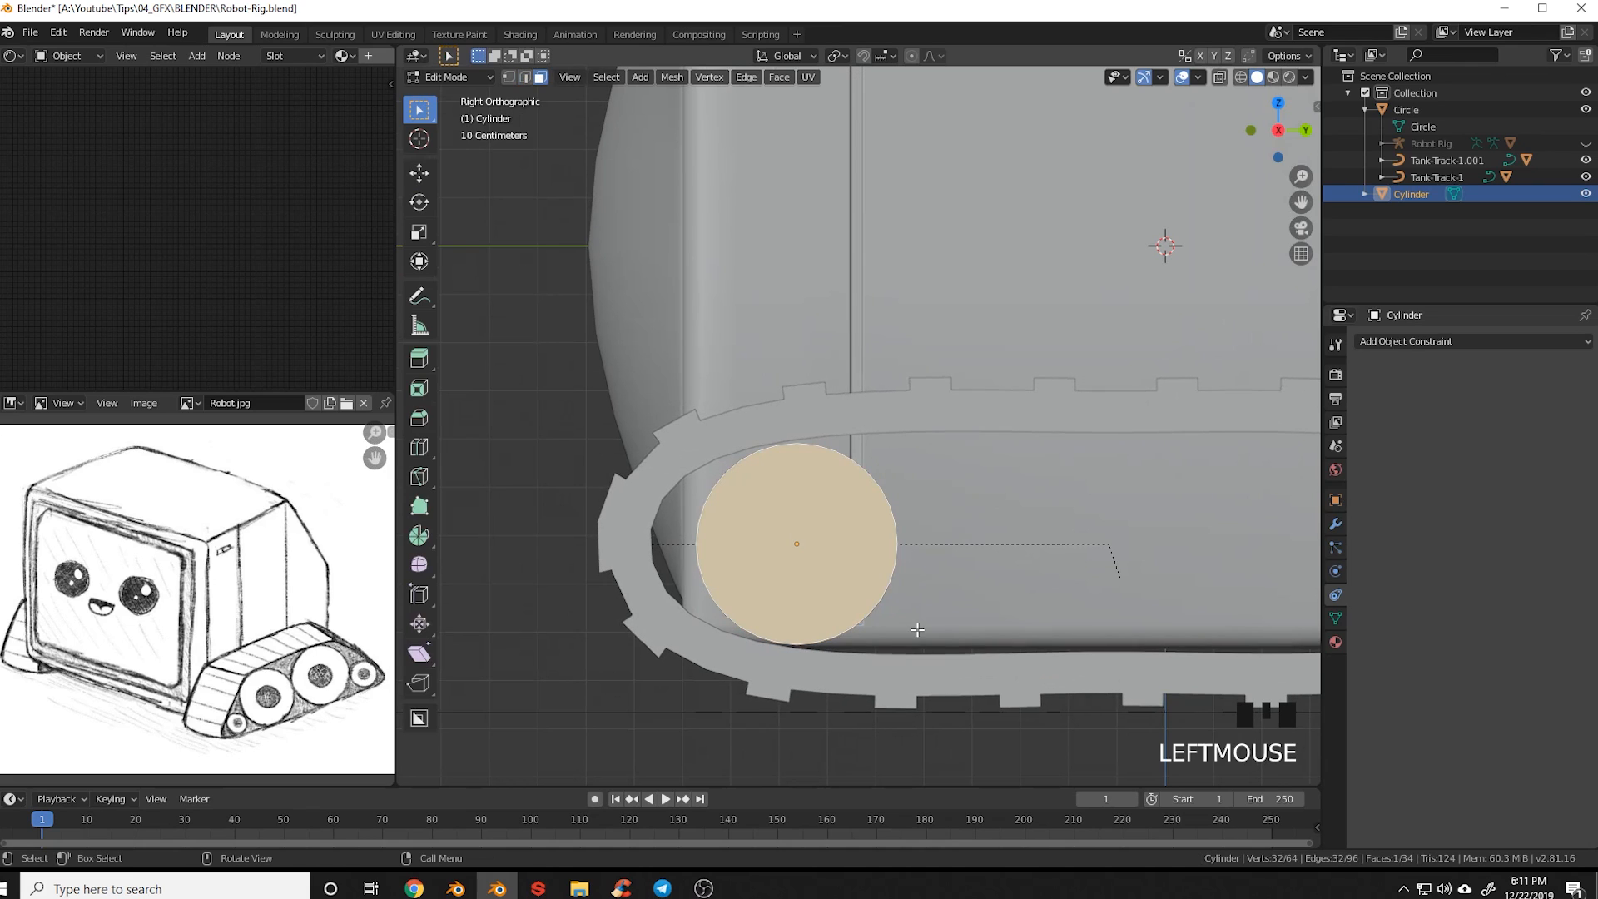
key("i")
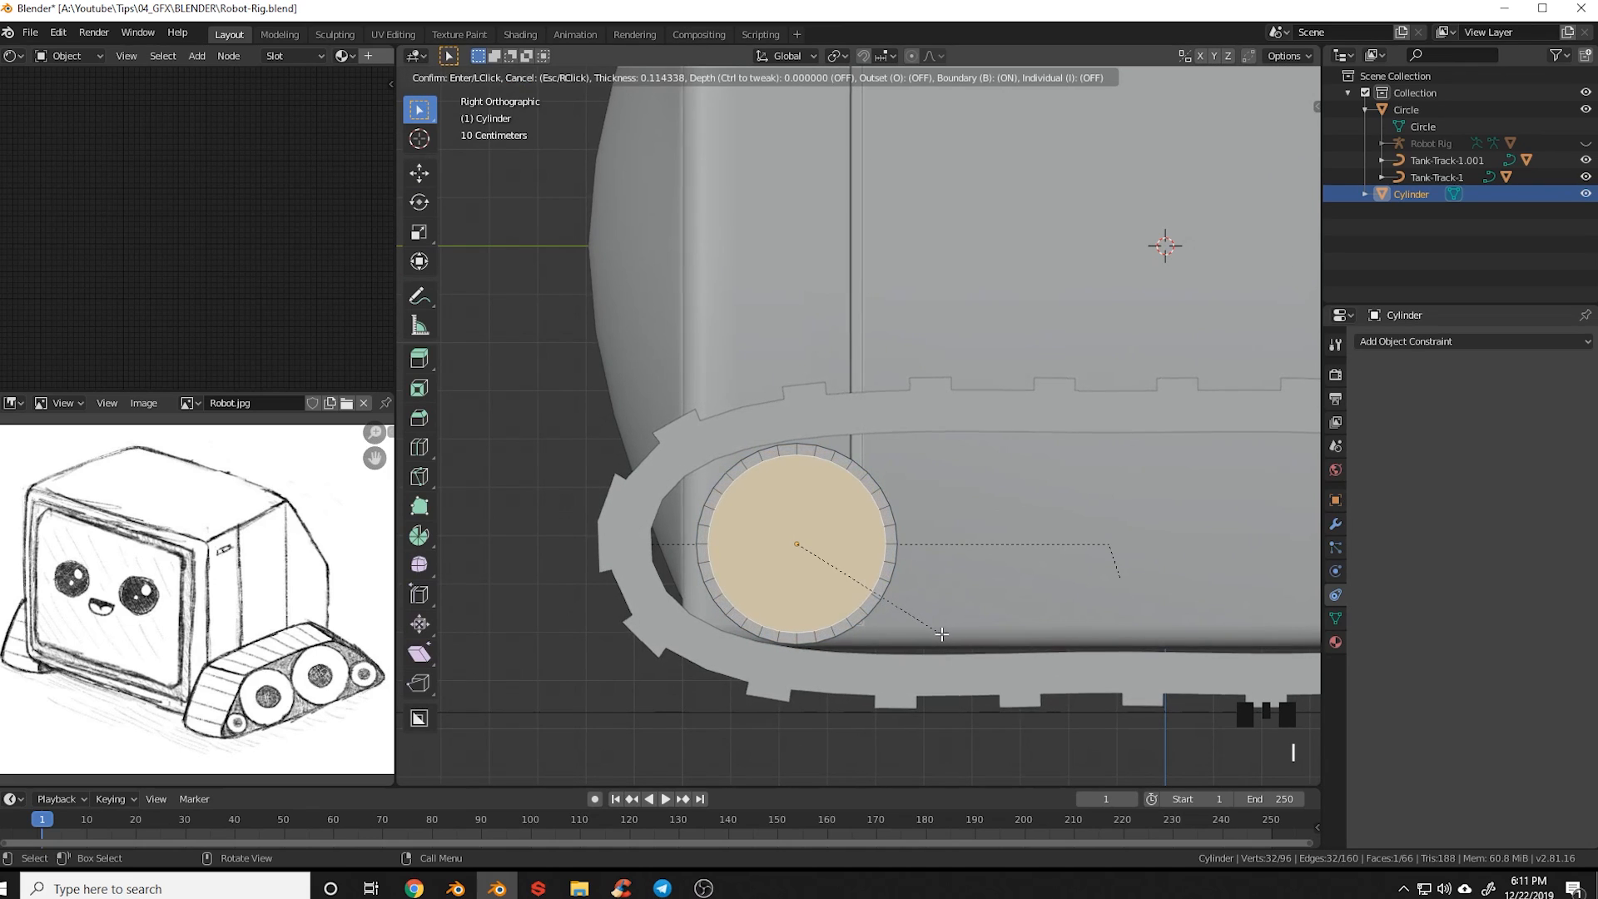
left_click(939, 635)
Extrude the inset face inward by about 0.04 m to recess the wheel inside its rim
middle_click_drag(939, 634, 956, 603)
scroll(955, 603, "down", 3)
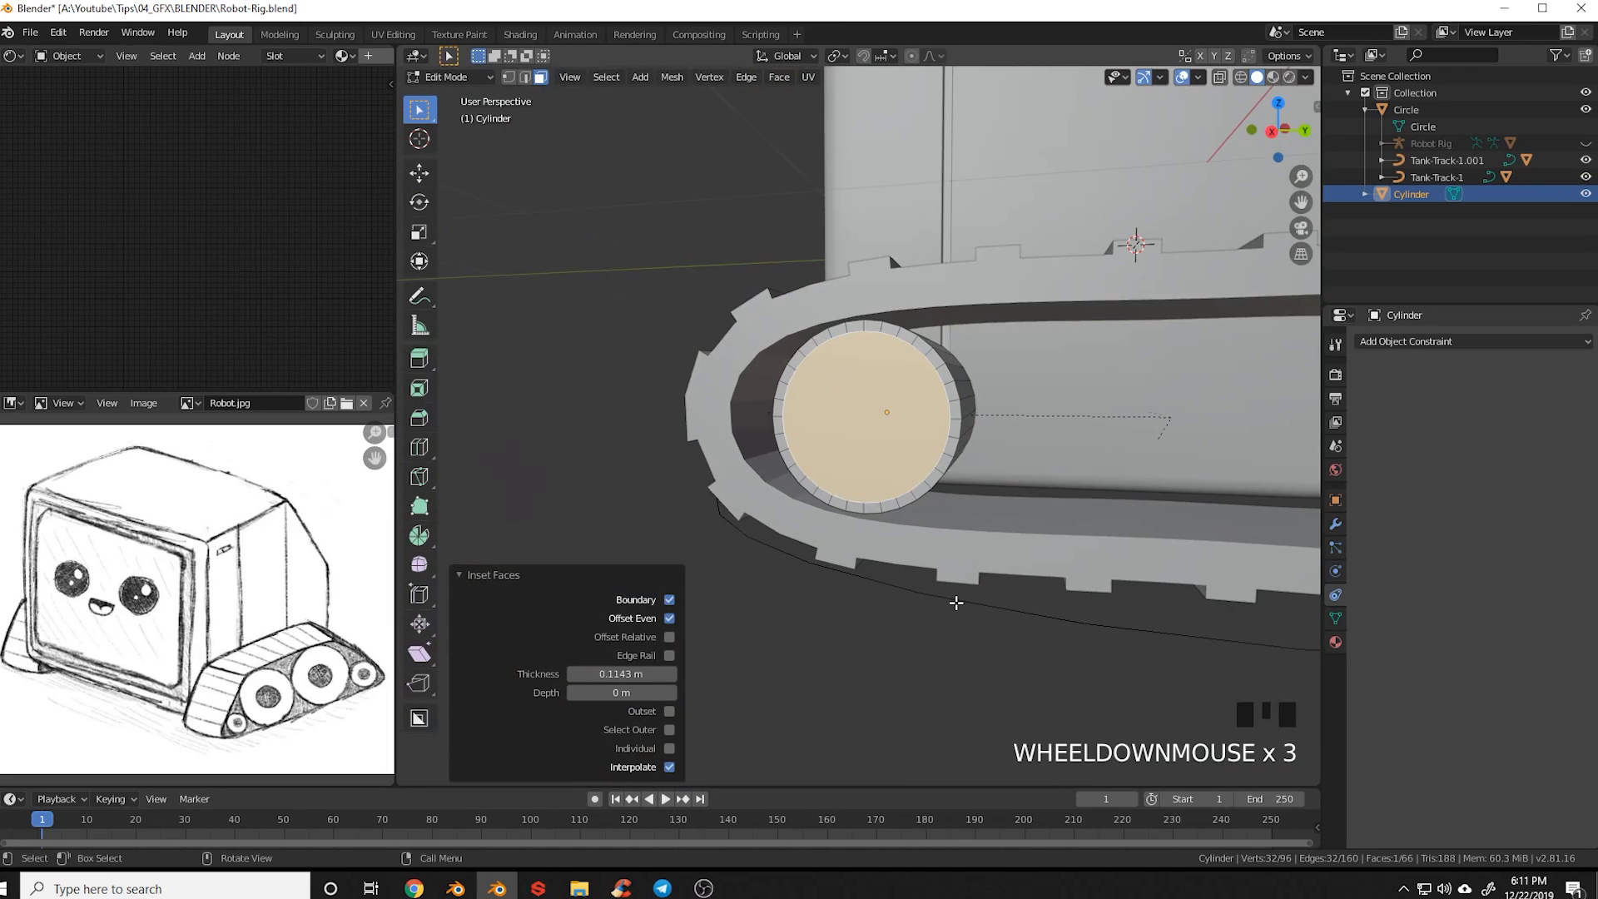
key("KP_Decimal")
middle_click_drag(982, 467, 1015, 429)
scroll(1016, 429, "down", 2)
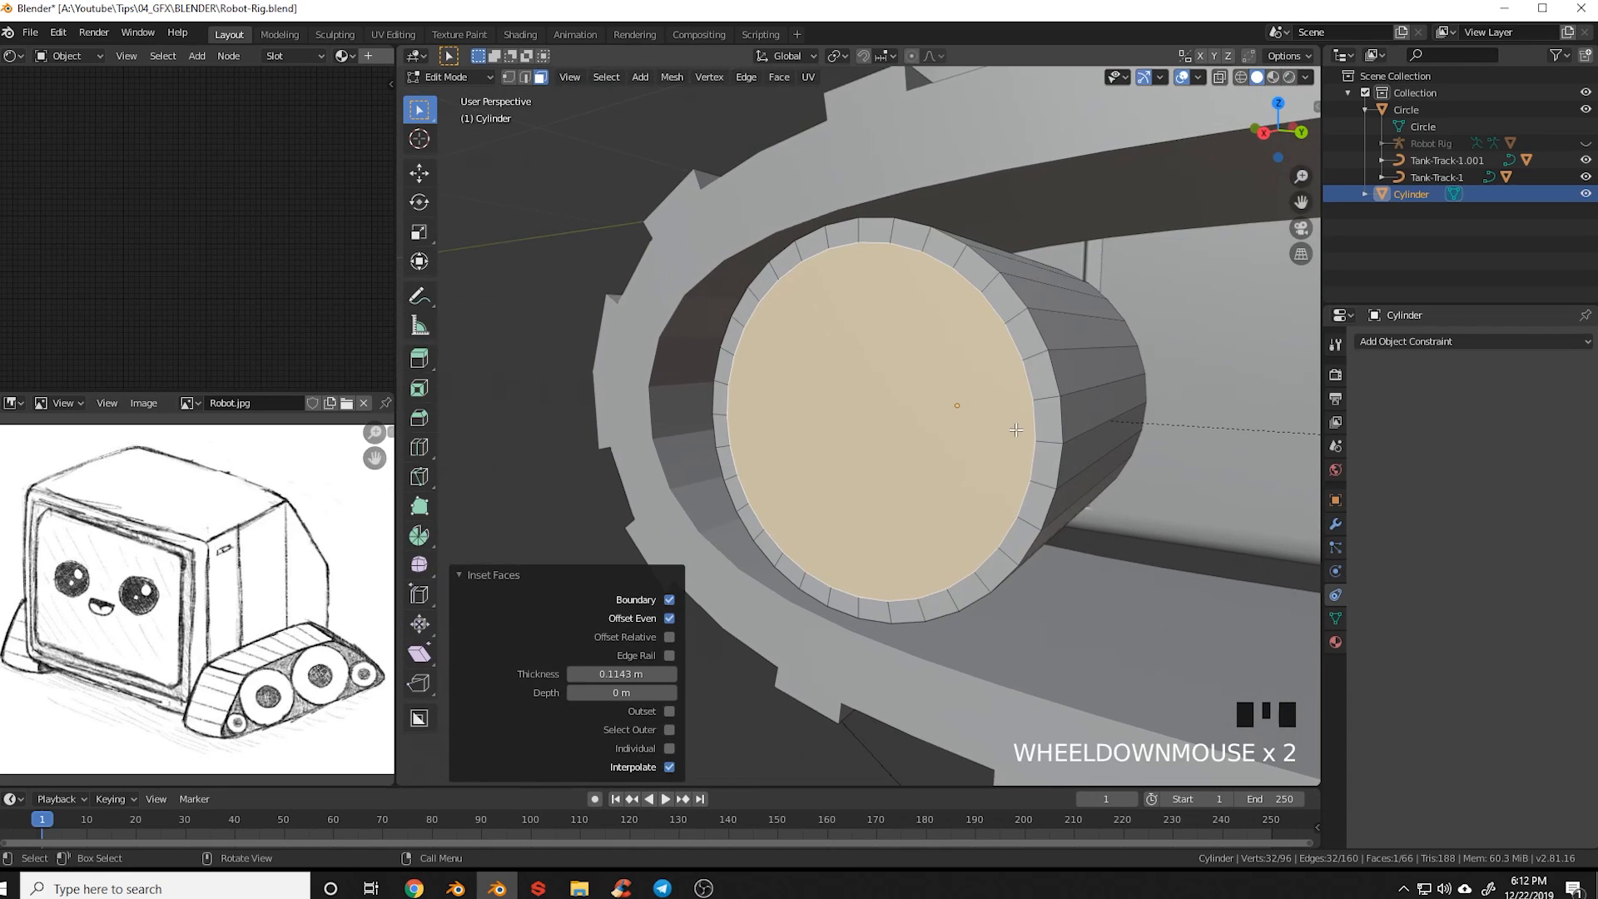
key("e")
left_click(1024, 442)
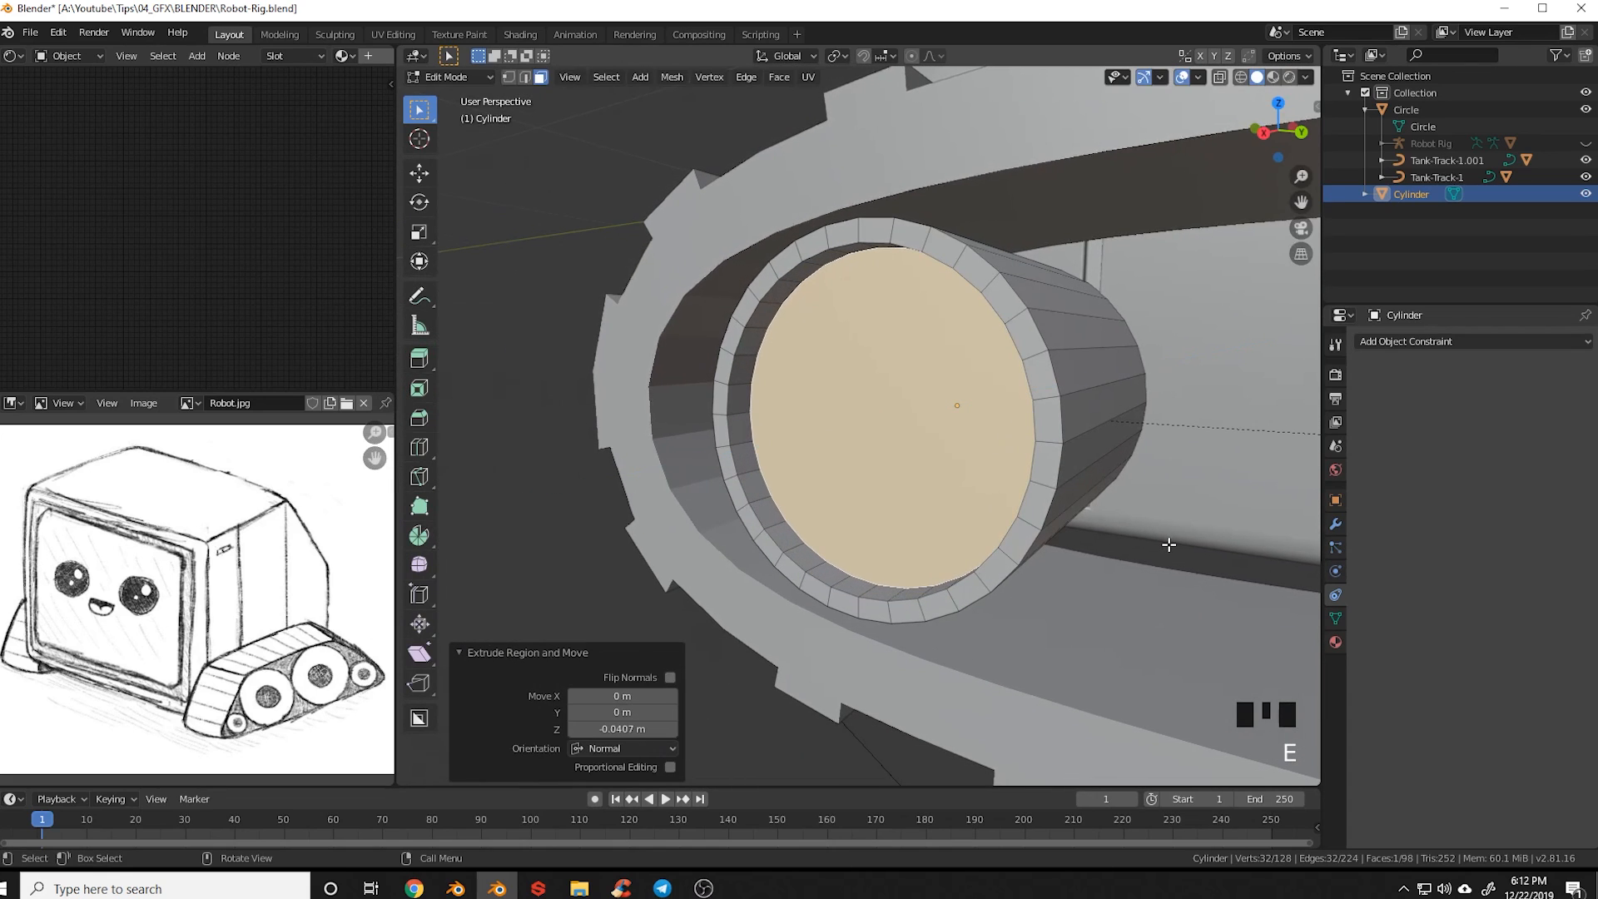
Inset the recessed face by about 0.489 m and extrude the small centre face outward about 0.036 m as a hub
key("i")
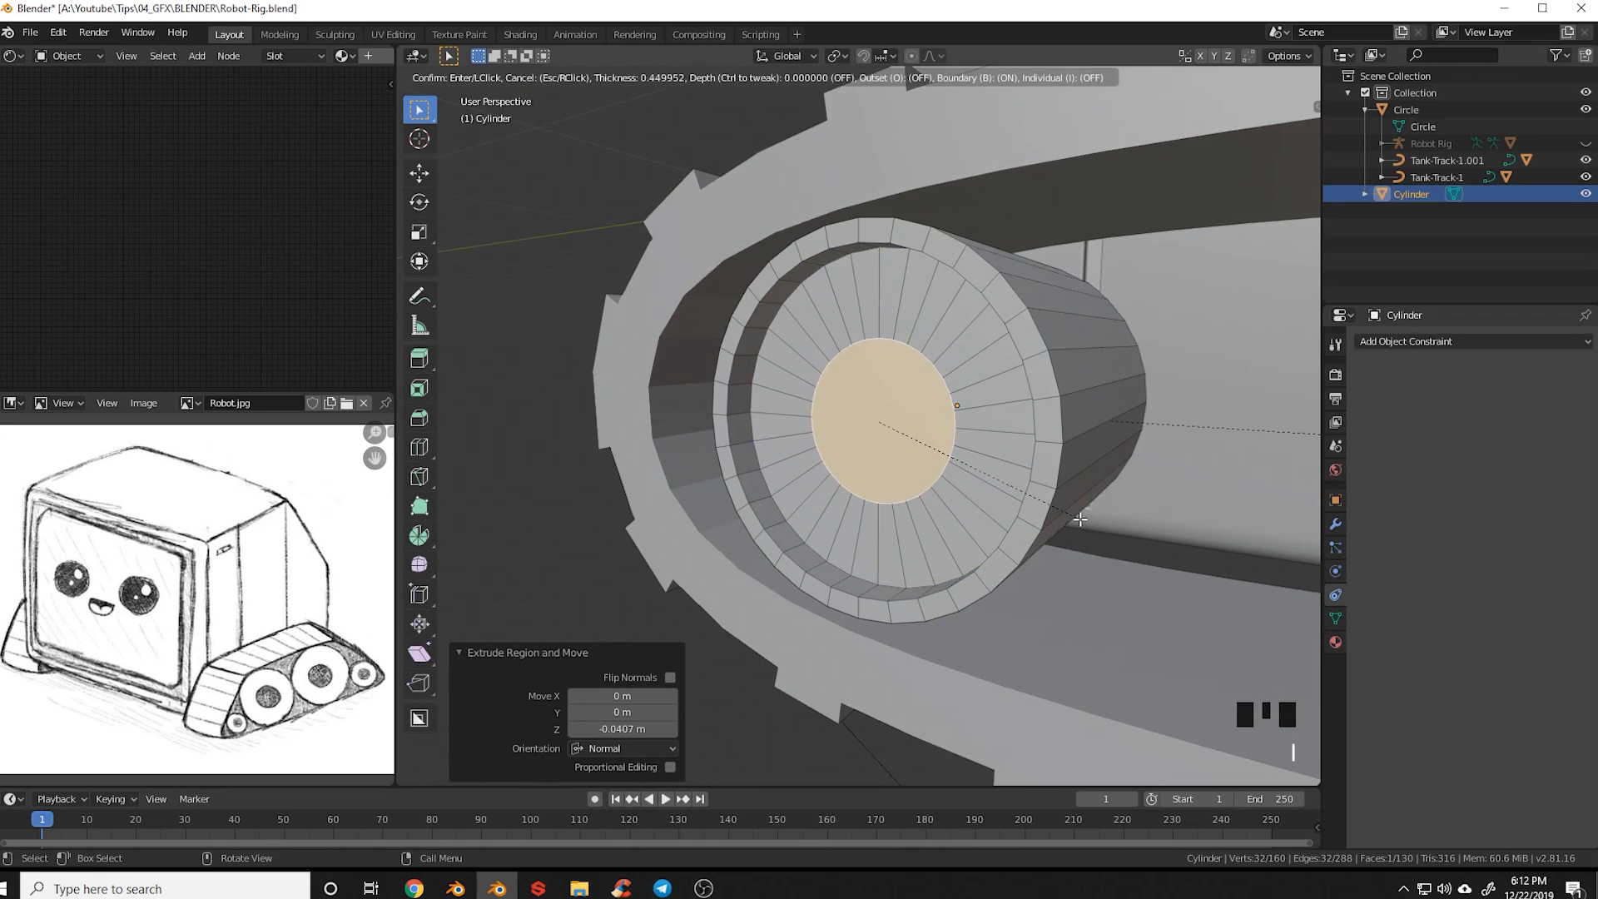
left_click(1071, 518)
key("e")
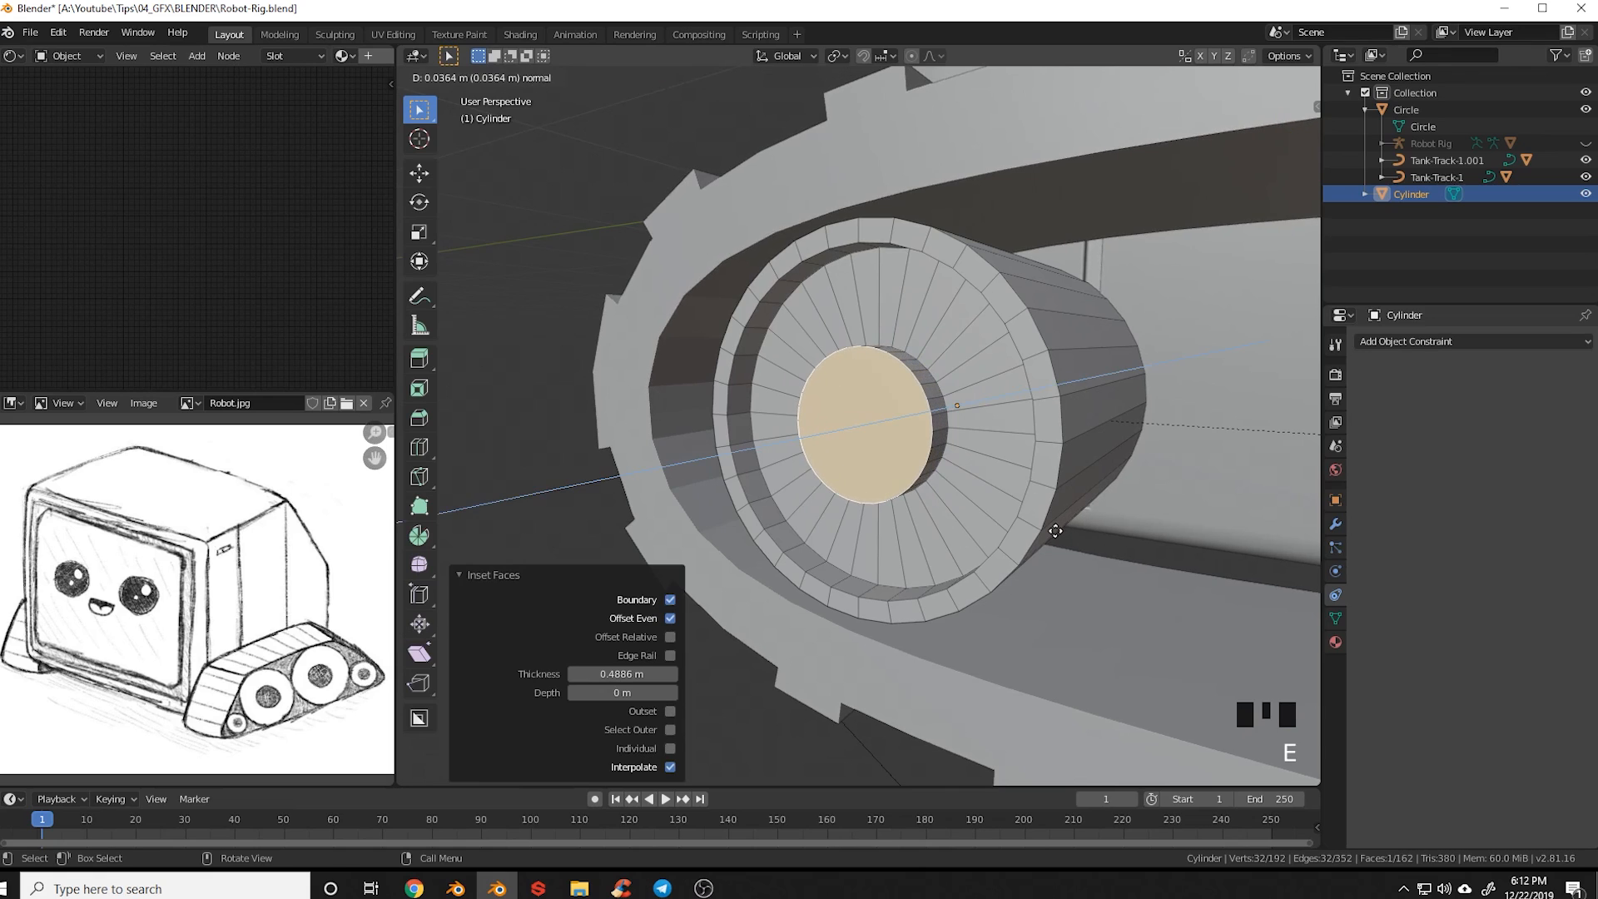
left_click(1053, 533)
Leave mesh editing and shade the wheel smooth with Auto Smooth normals enabled
key("alt+a")
key("Tab")
right_click(924, 388)
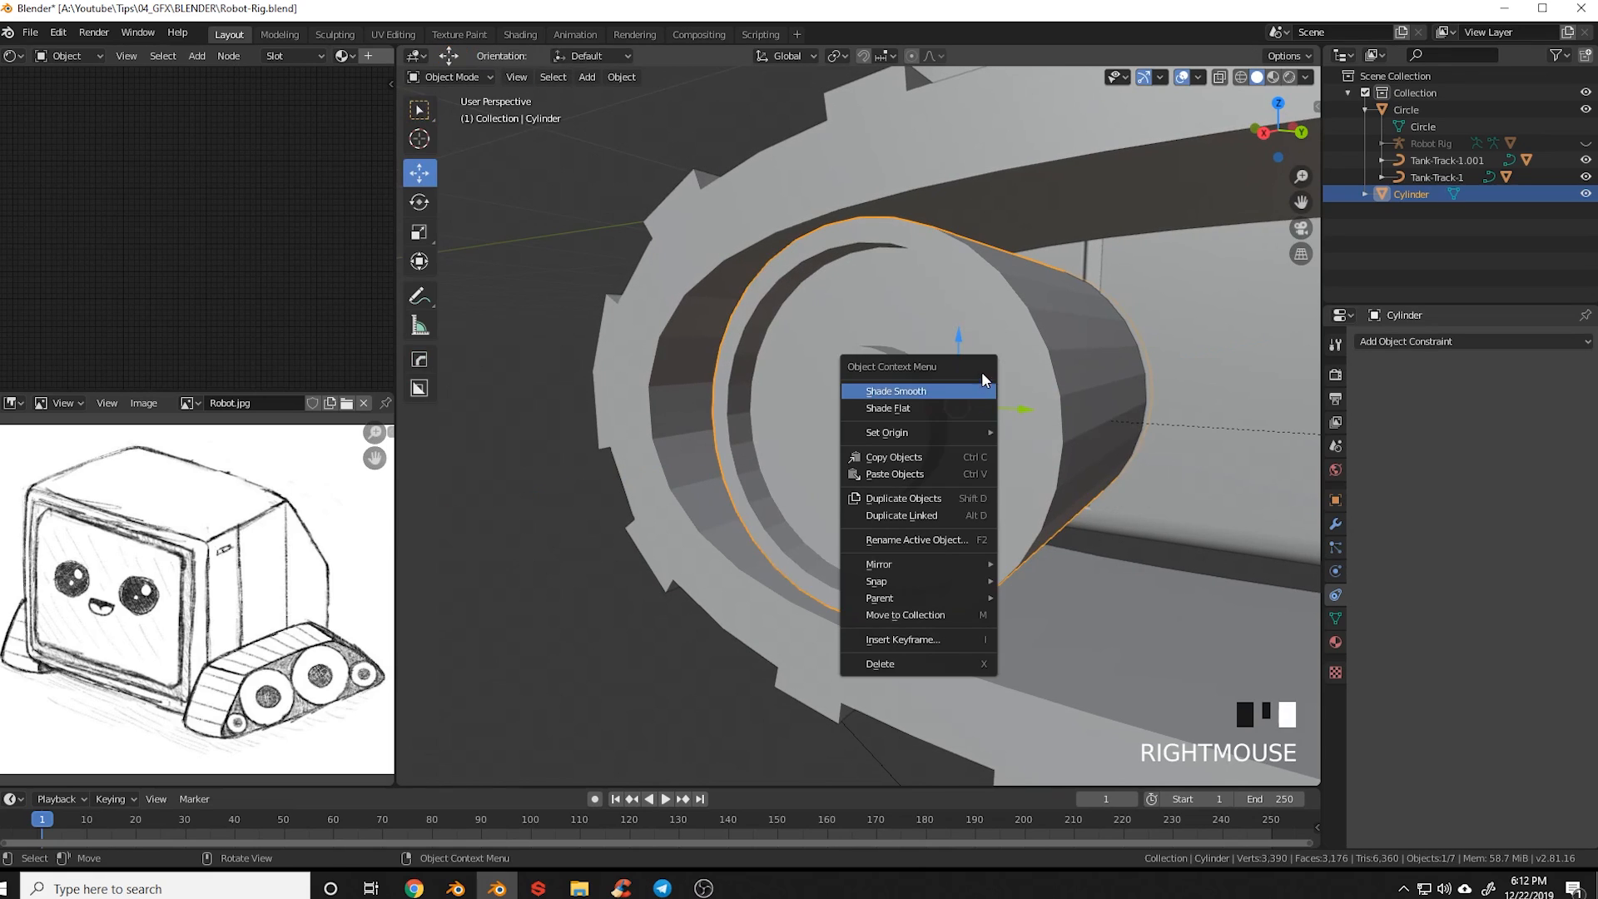
left_click(932, 393)
left_click(1335, 619)
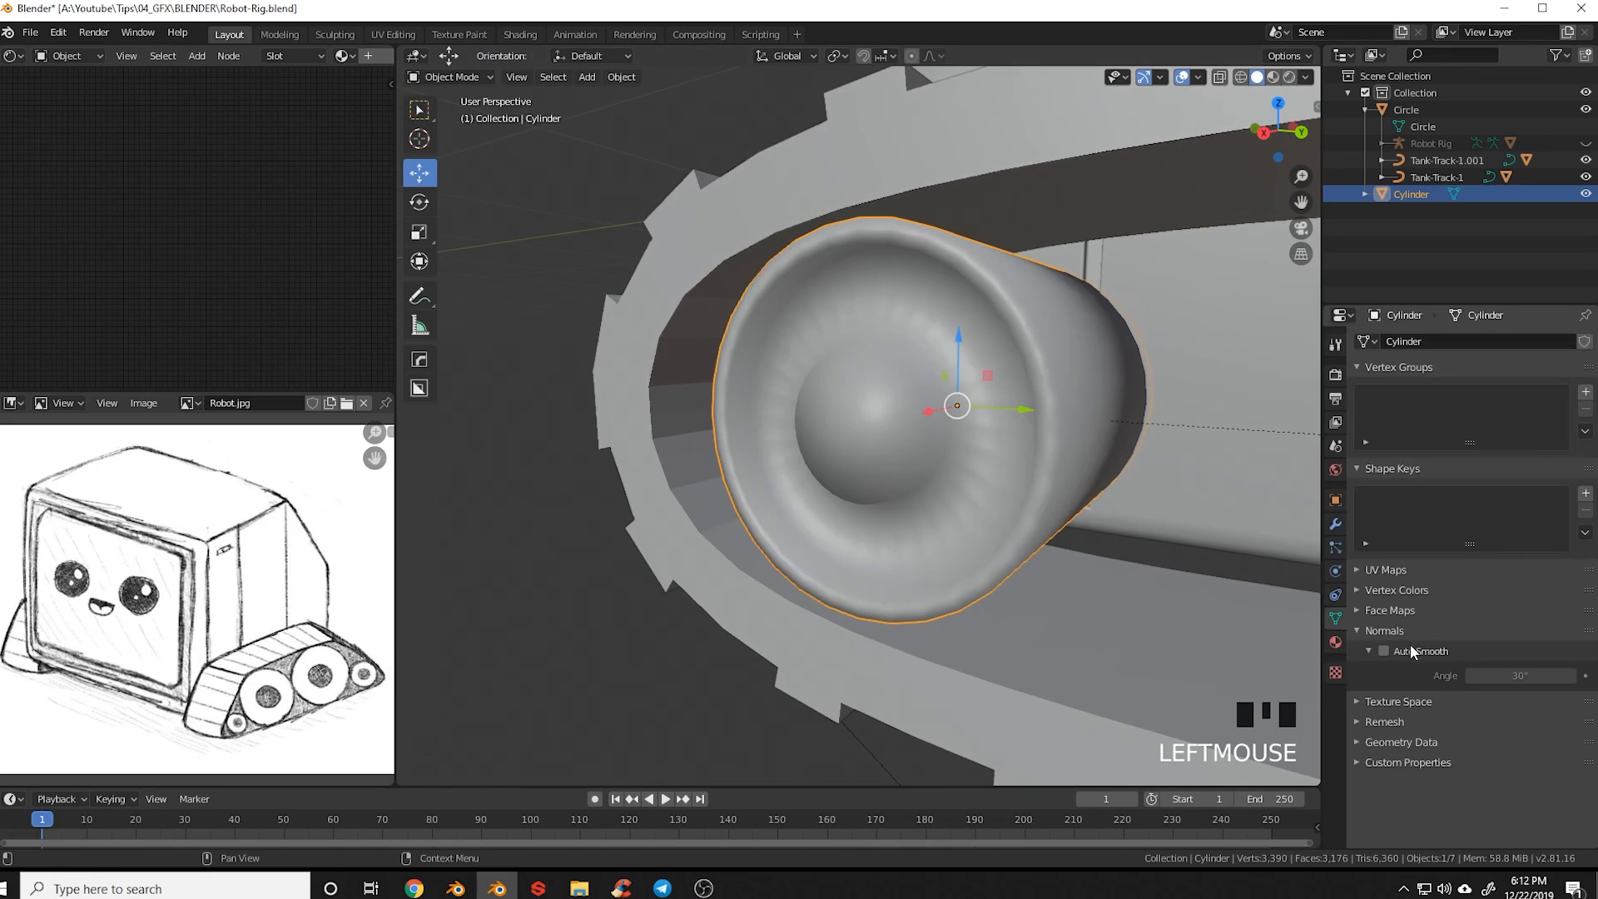
left_click(1382, 649)
scroll(931, 555, "down", 2)
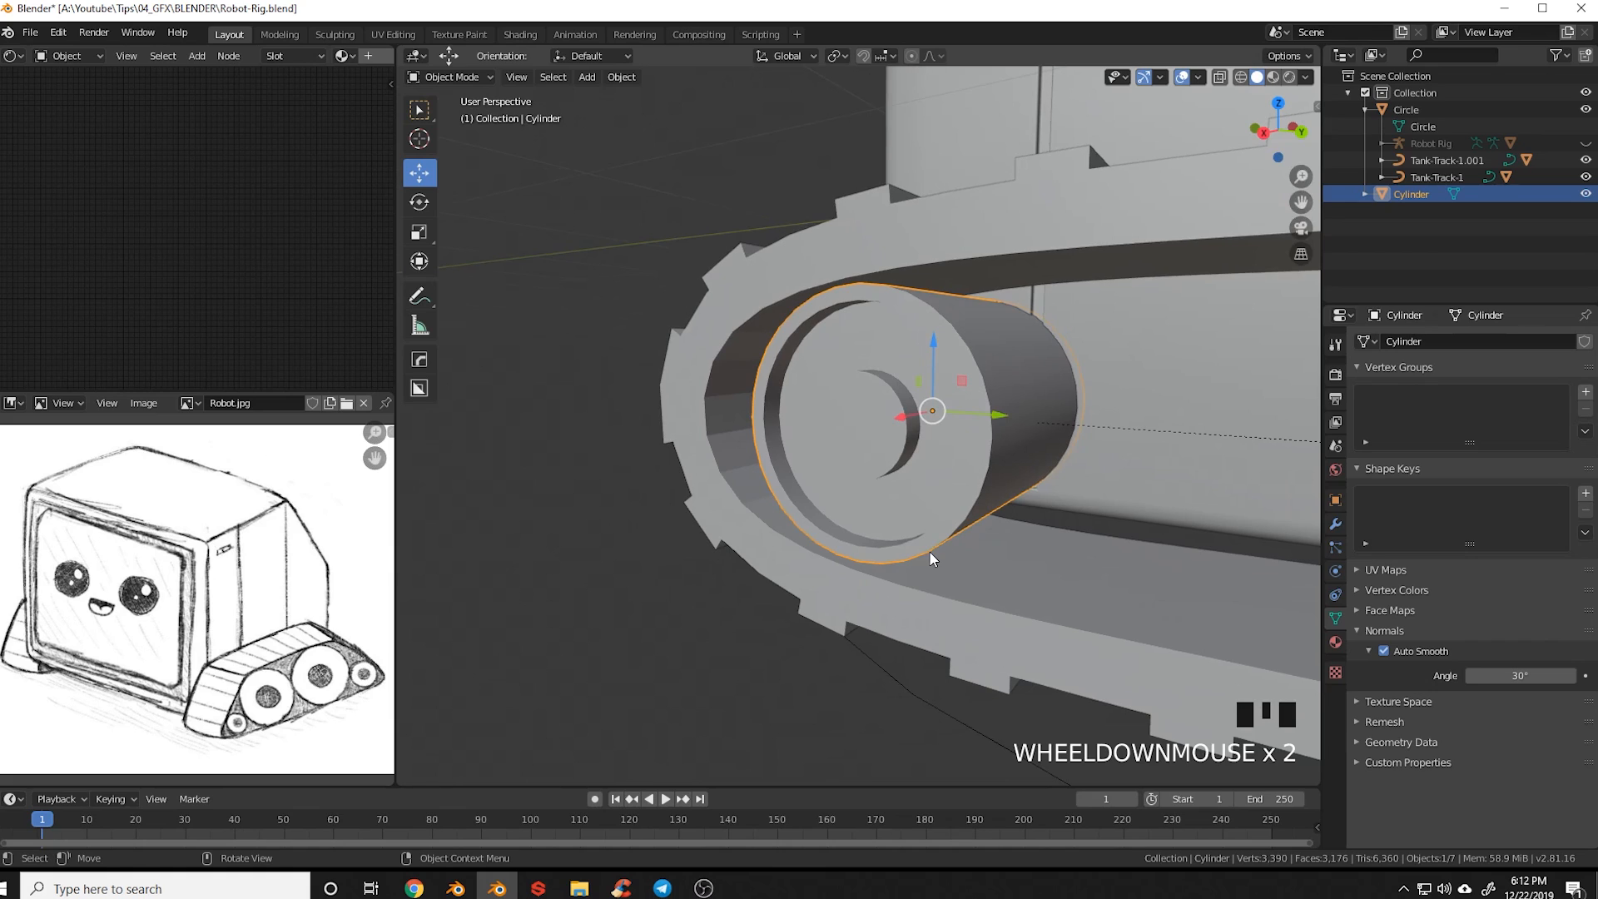
In the right side view, duplicate the wheel and place the copy about 0.472 m along Y inside the tread
key("KP_1")
key("KP_3")
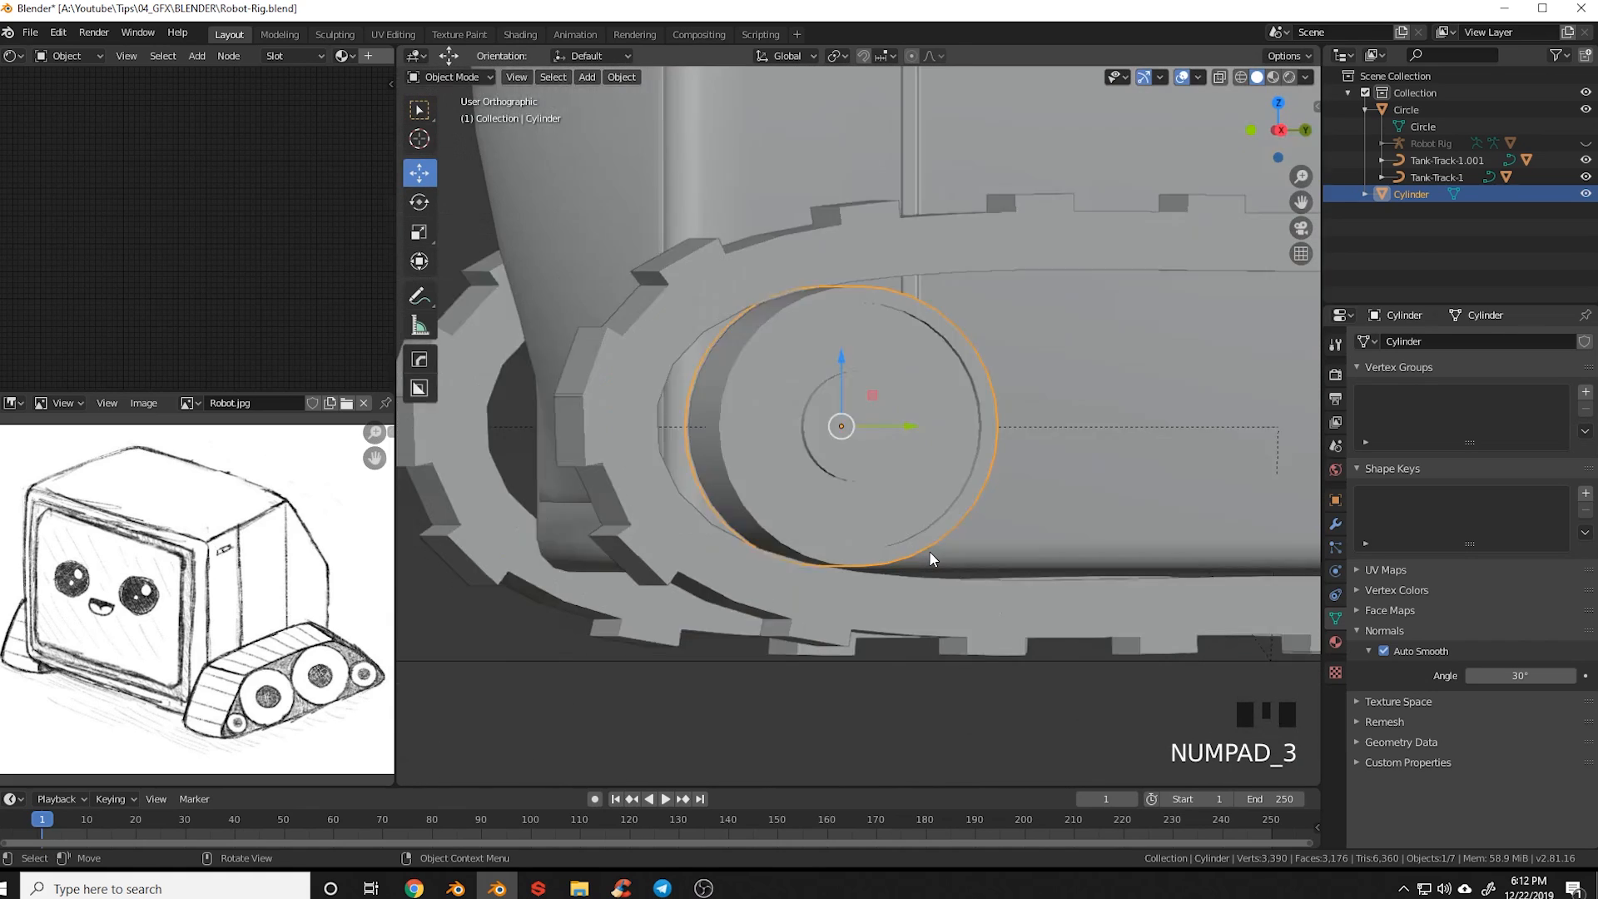
scroll(931, 556, "down", 2)
middle_click_drag(931, 552, 688, 556, "shift")
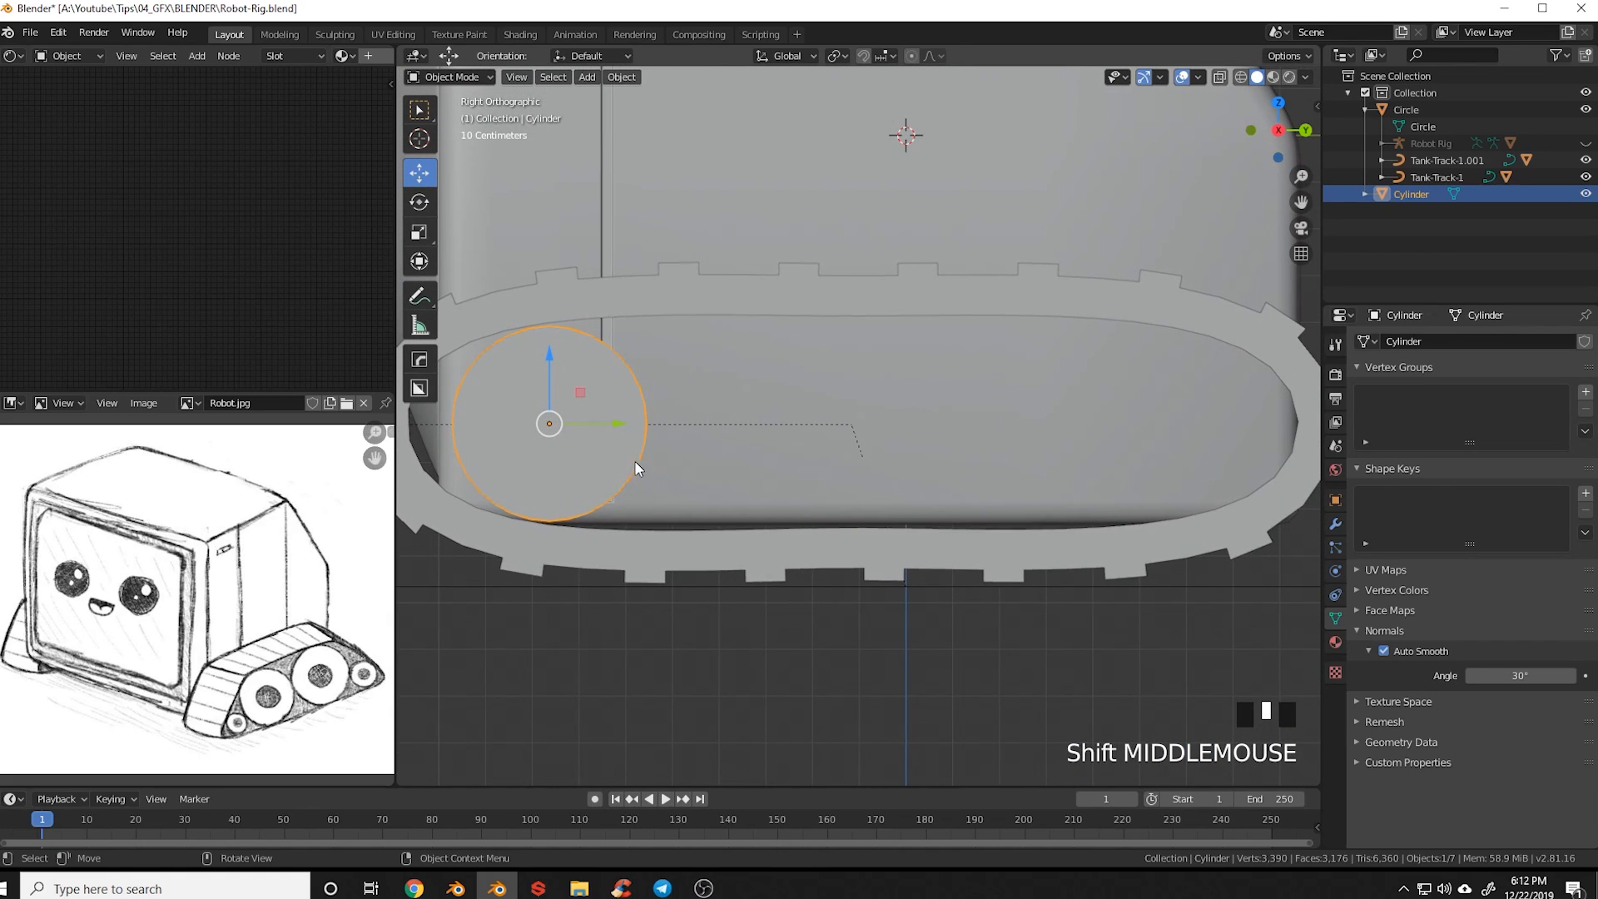
key("shift+d")
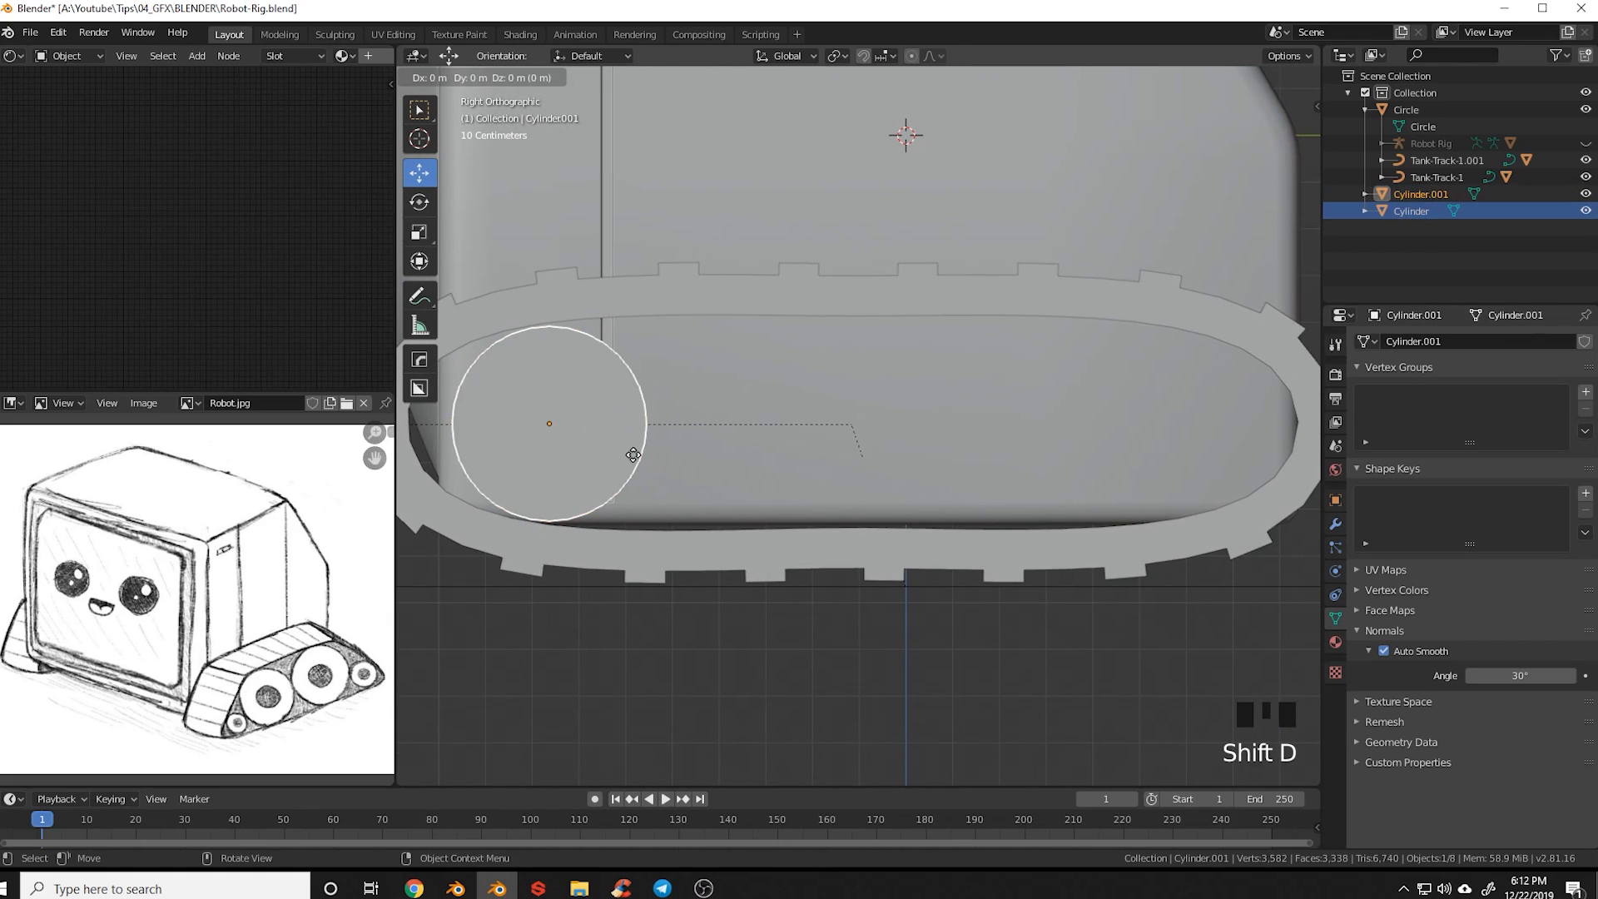
left_click(855, 485)
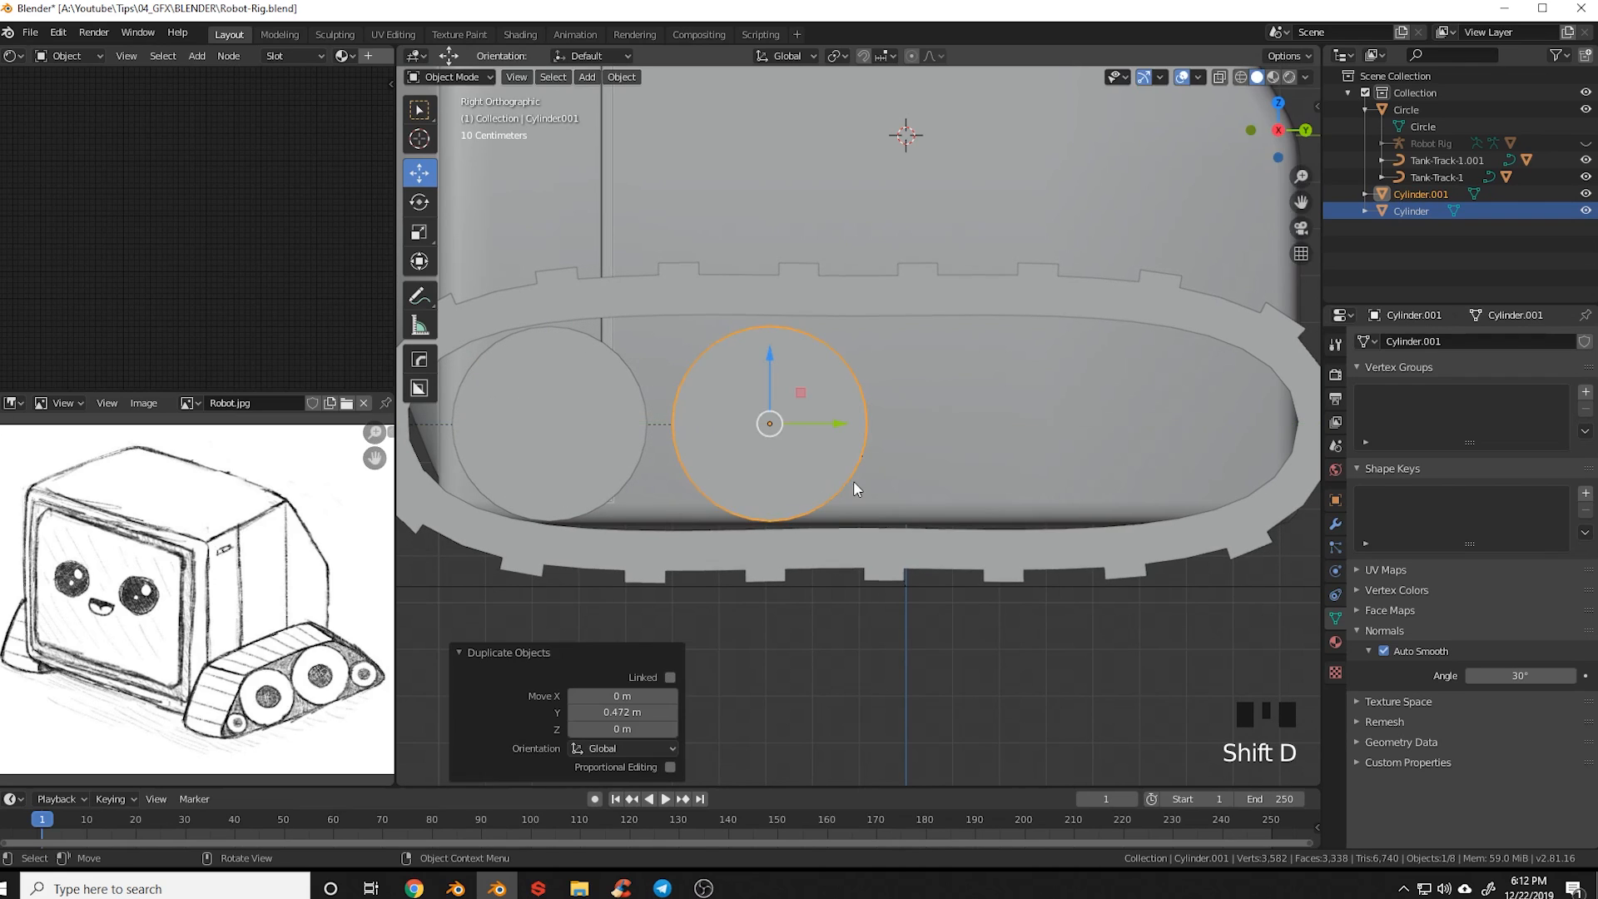
Scale the second wheel up by about 1.052 and again by about 1.02, raise it slightly, and shift it about -0.04 m along Y against the first
key("s")
left_click(866, 526)
key("g")
key("z")
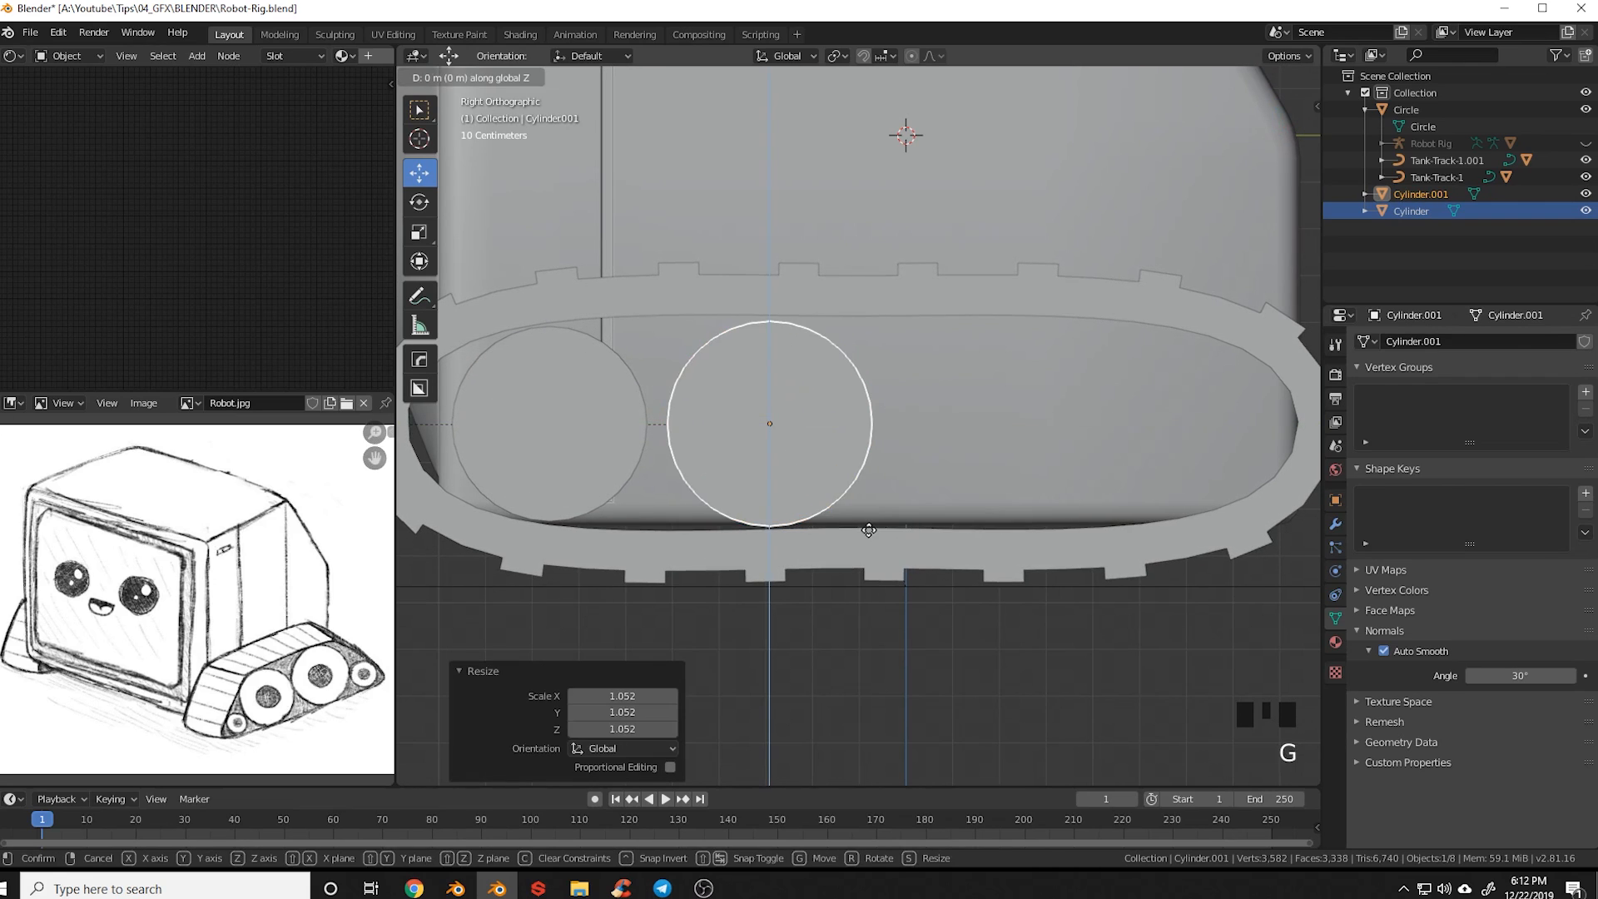
key("s")
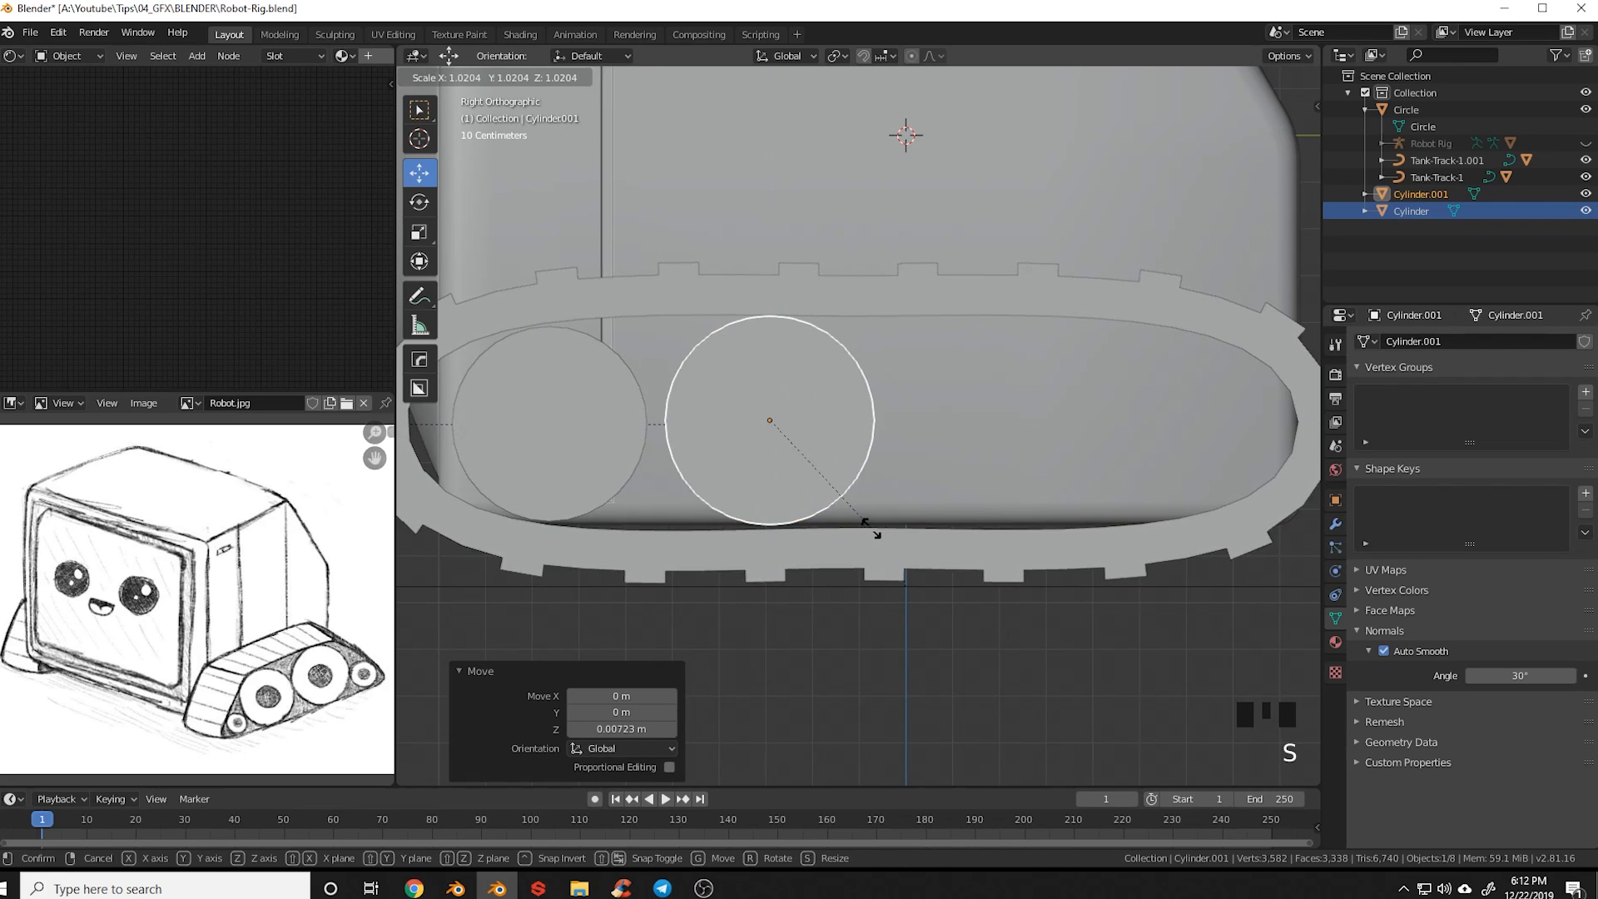
left_click(874, 535)
left_click_drag(831, 420, 812, 424)
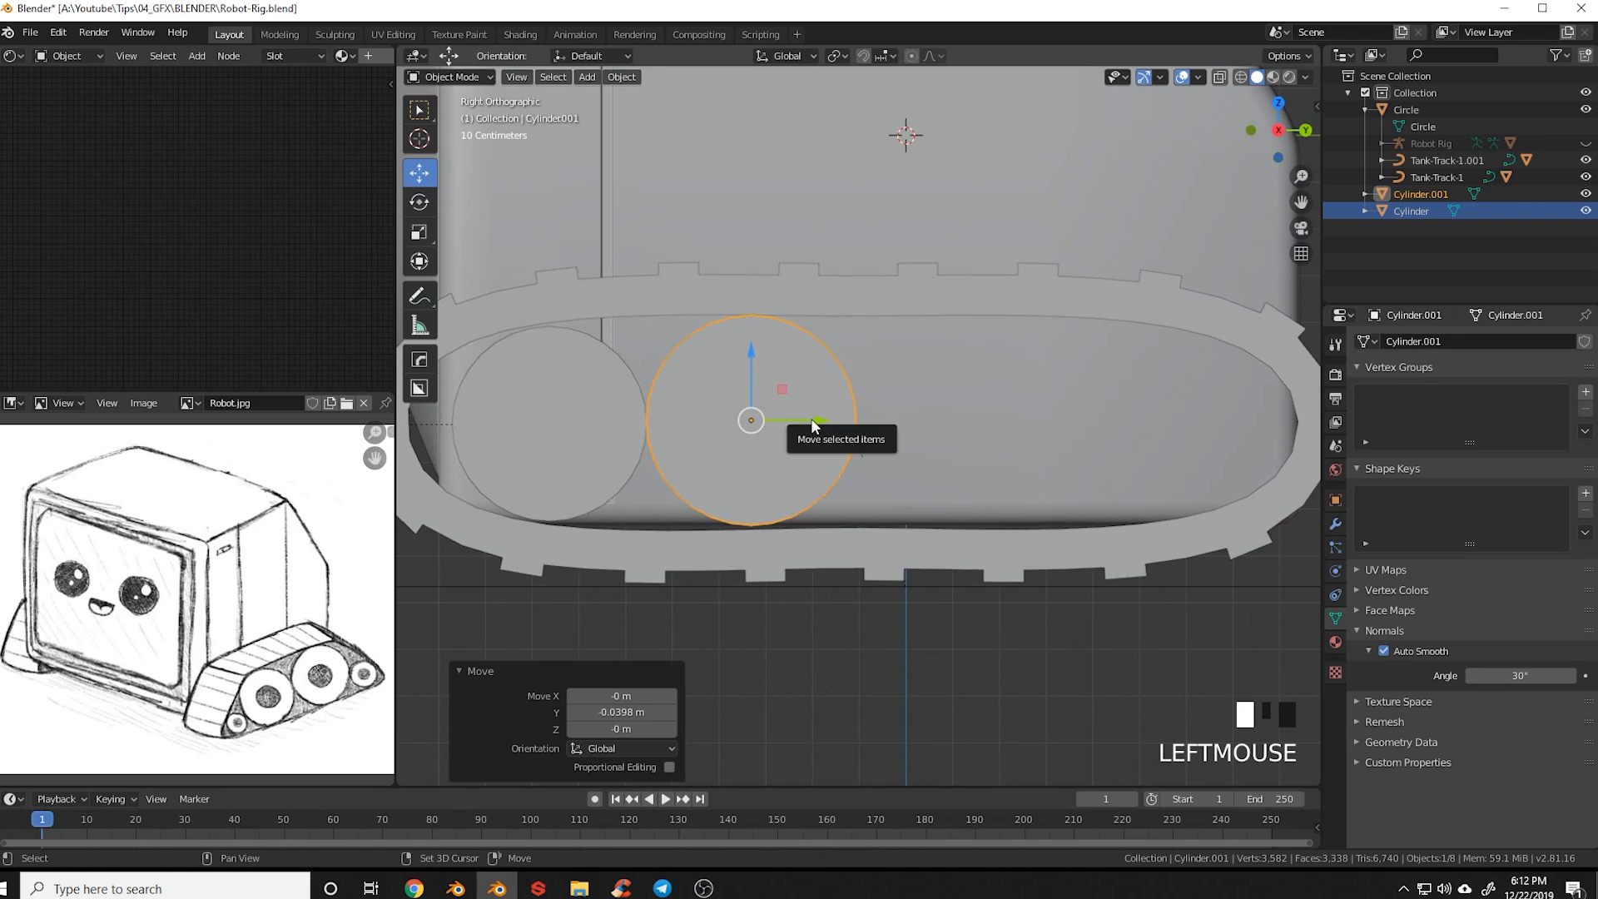
Duplicate the second wheel twice along Y, offsetting the copies by about 0.452 m and 0.448 m to make a row of four
key("shift+d")
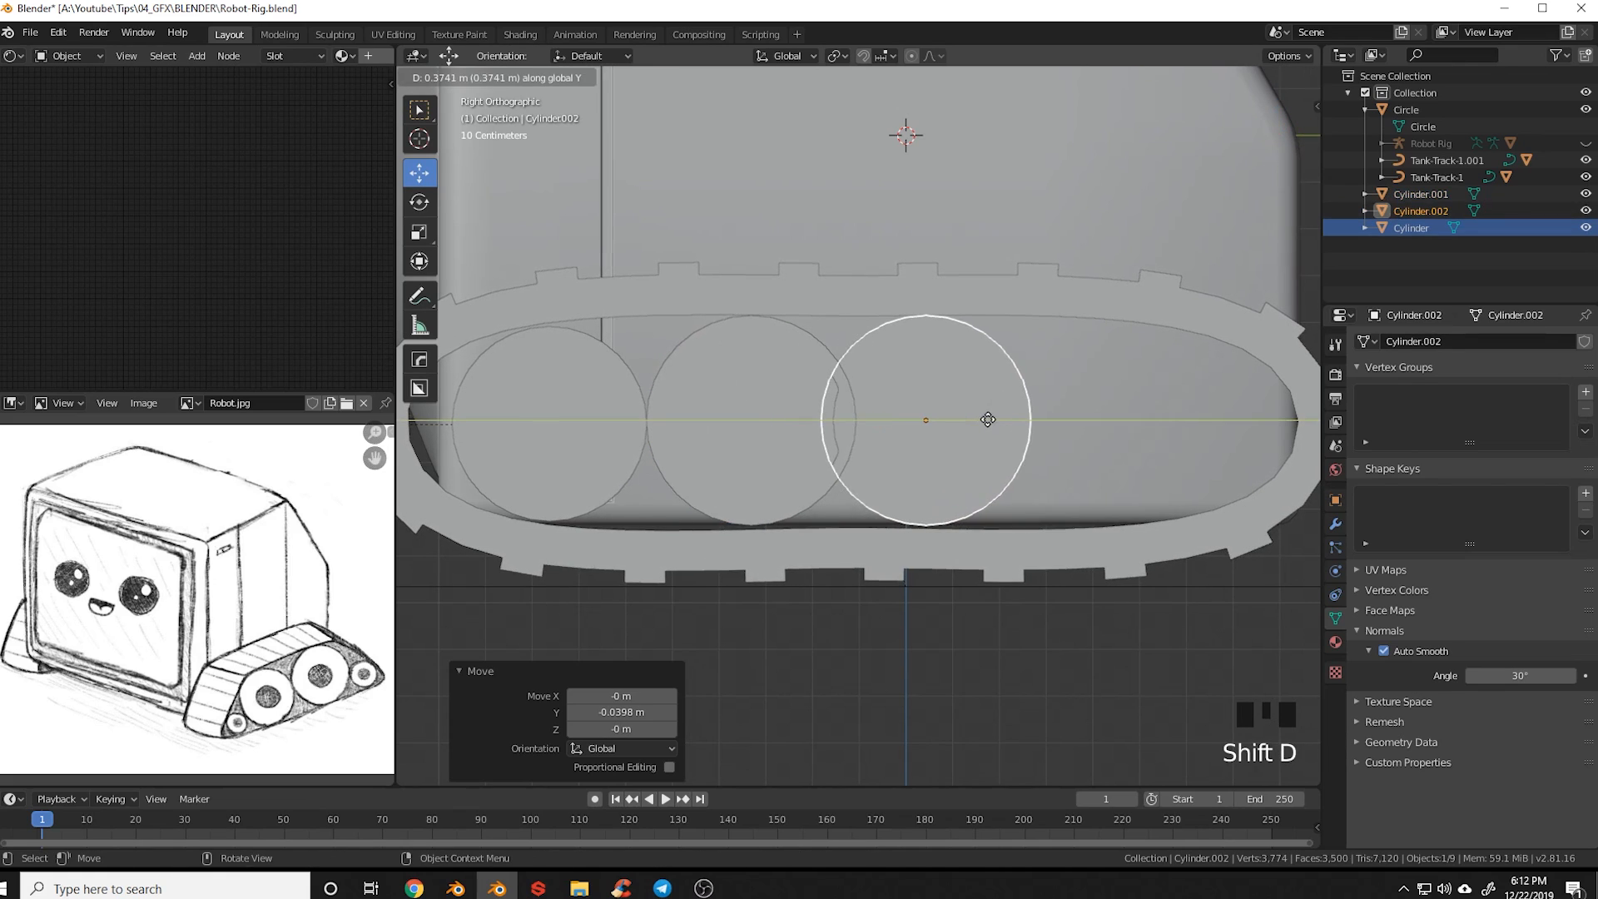
left_click(1022, 429)
key("shift+d")
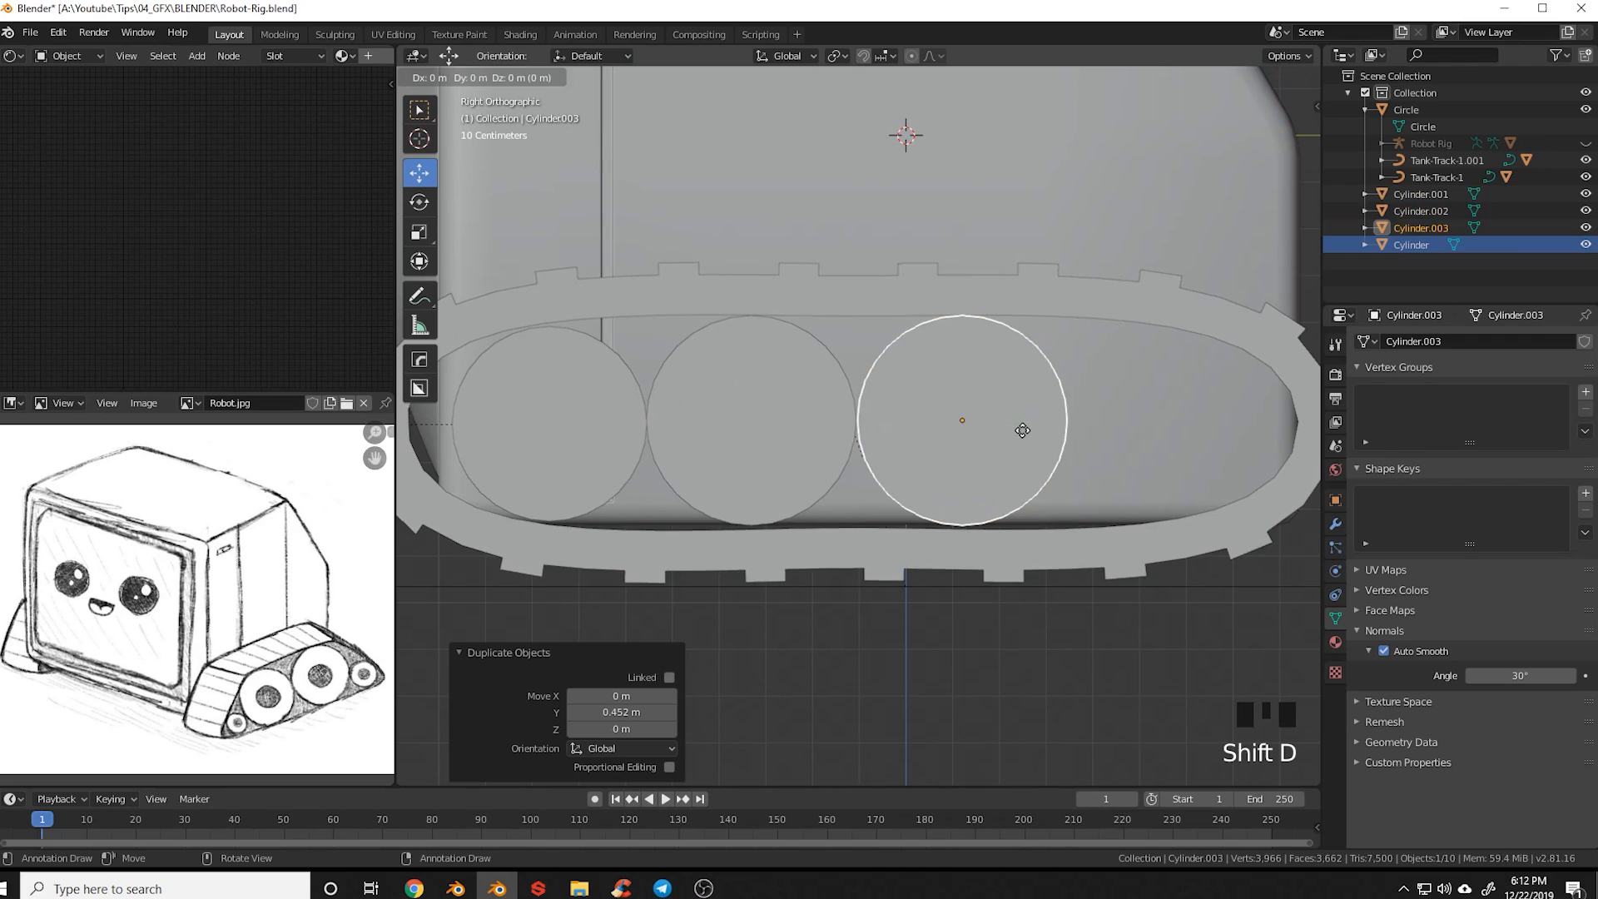
key("y")
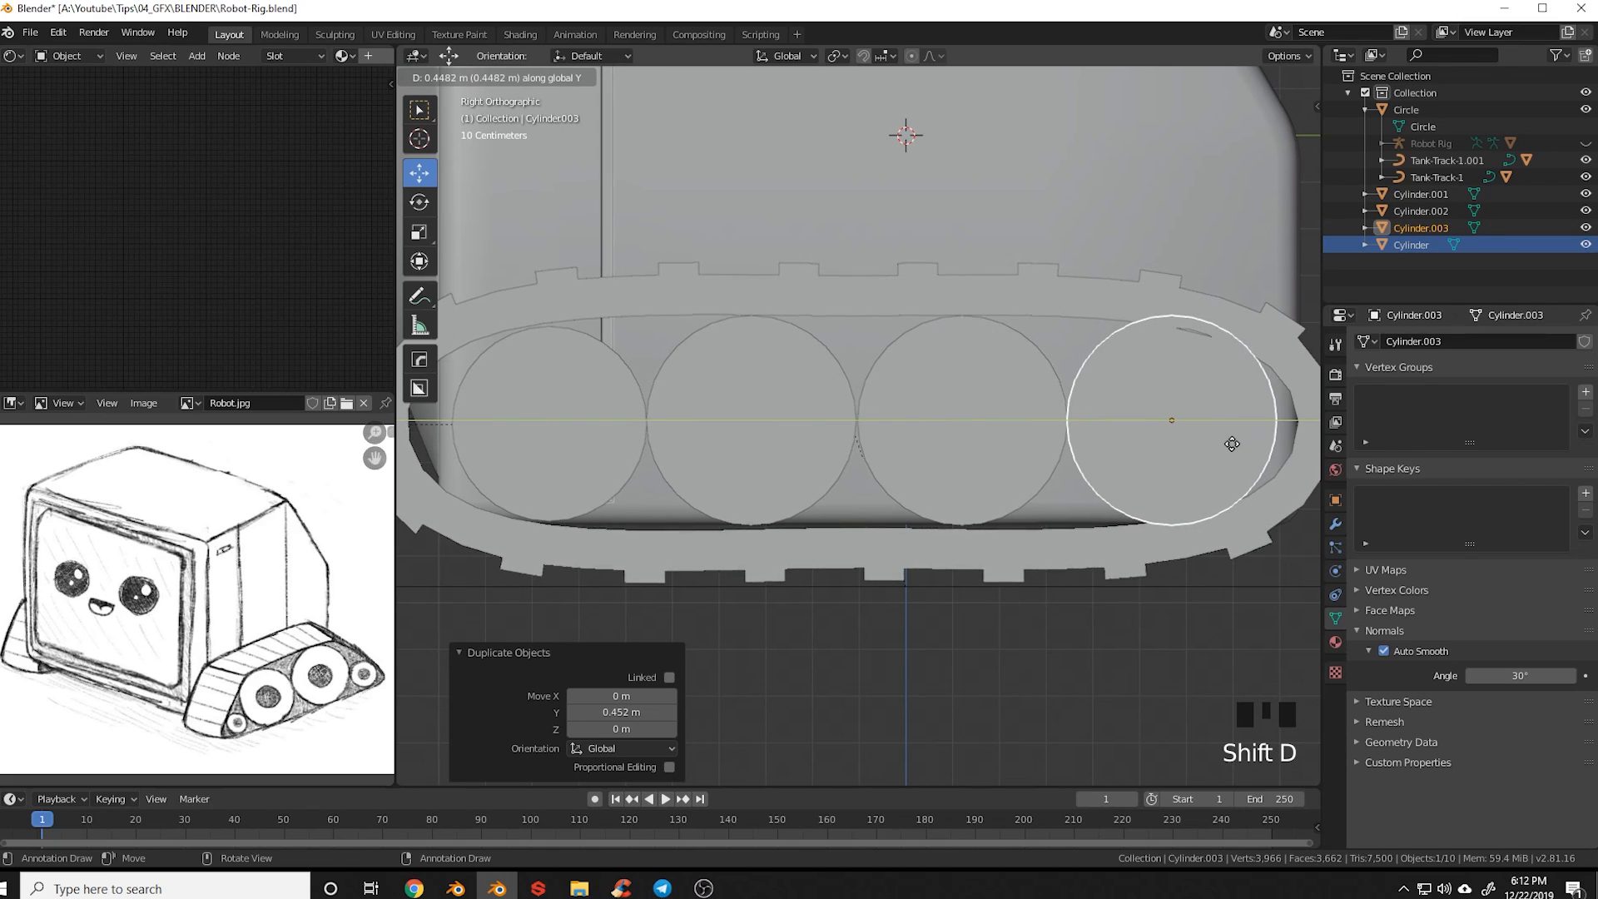
left_click(1232, 444)
Scale the fourth wheel by about 0.896, move it about -0.018 m along Y beside the third, and enlarge it by about 1.012
key("s")
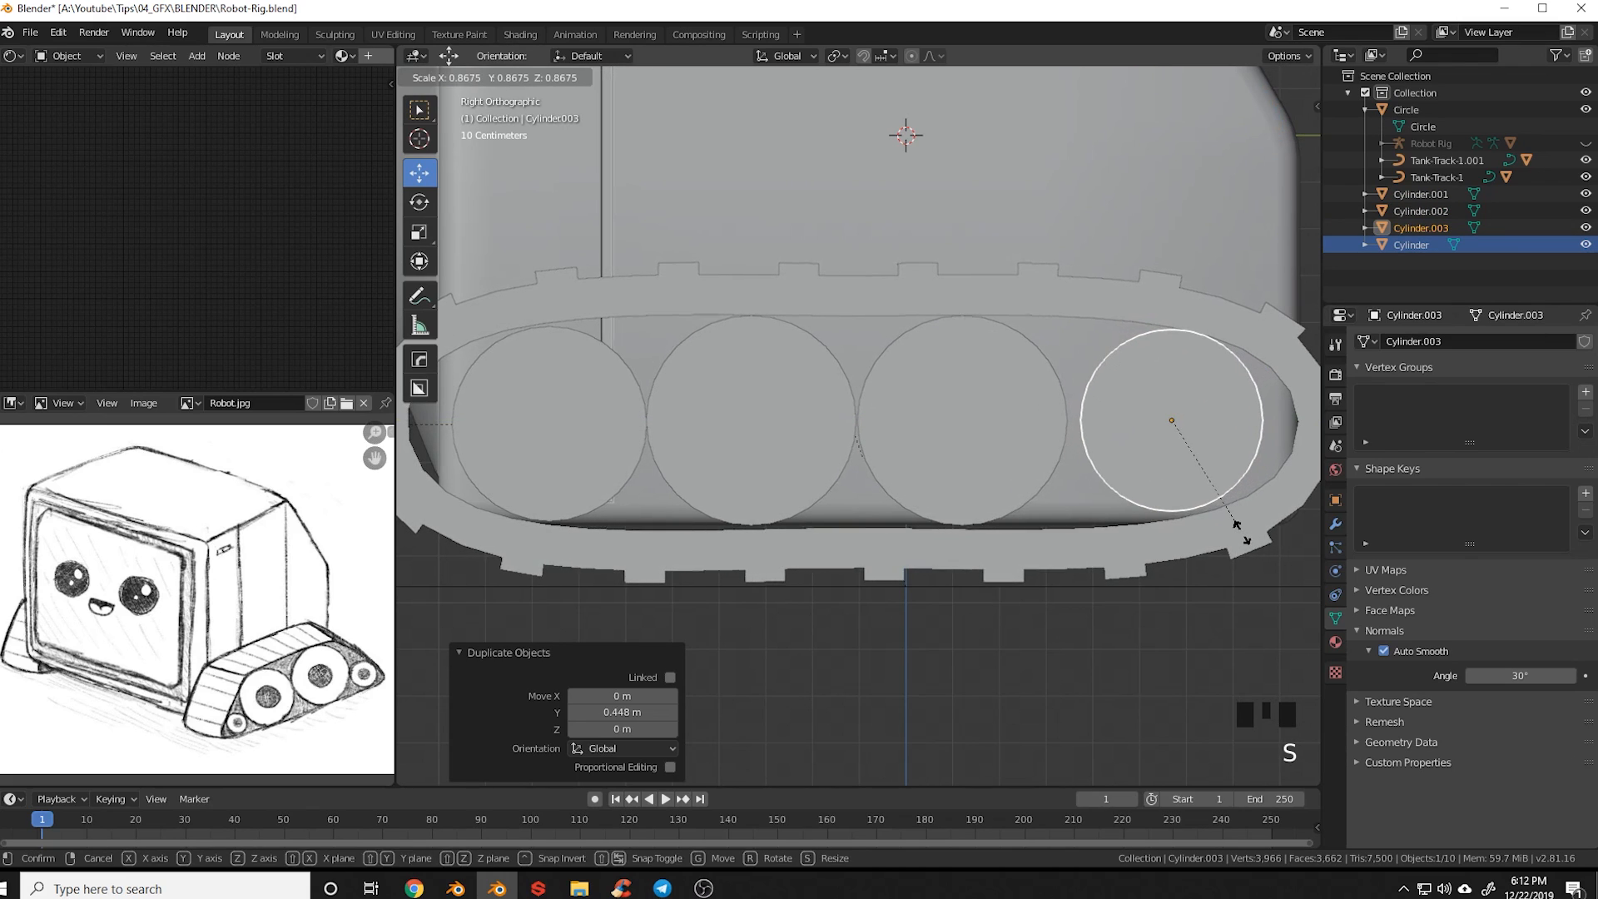
left_click(1238, 533)
key("g")
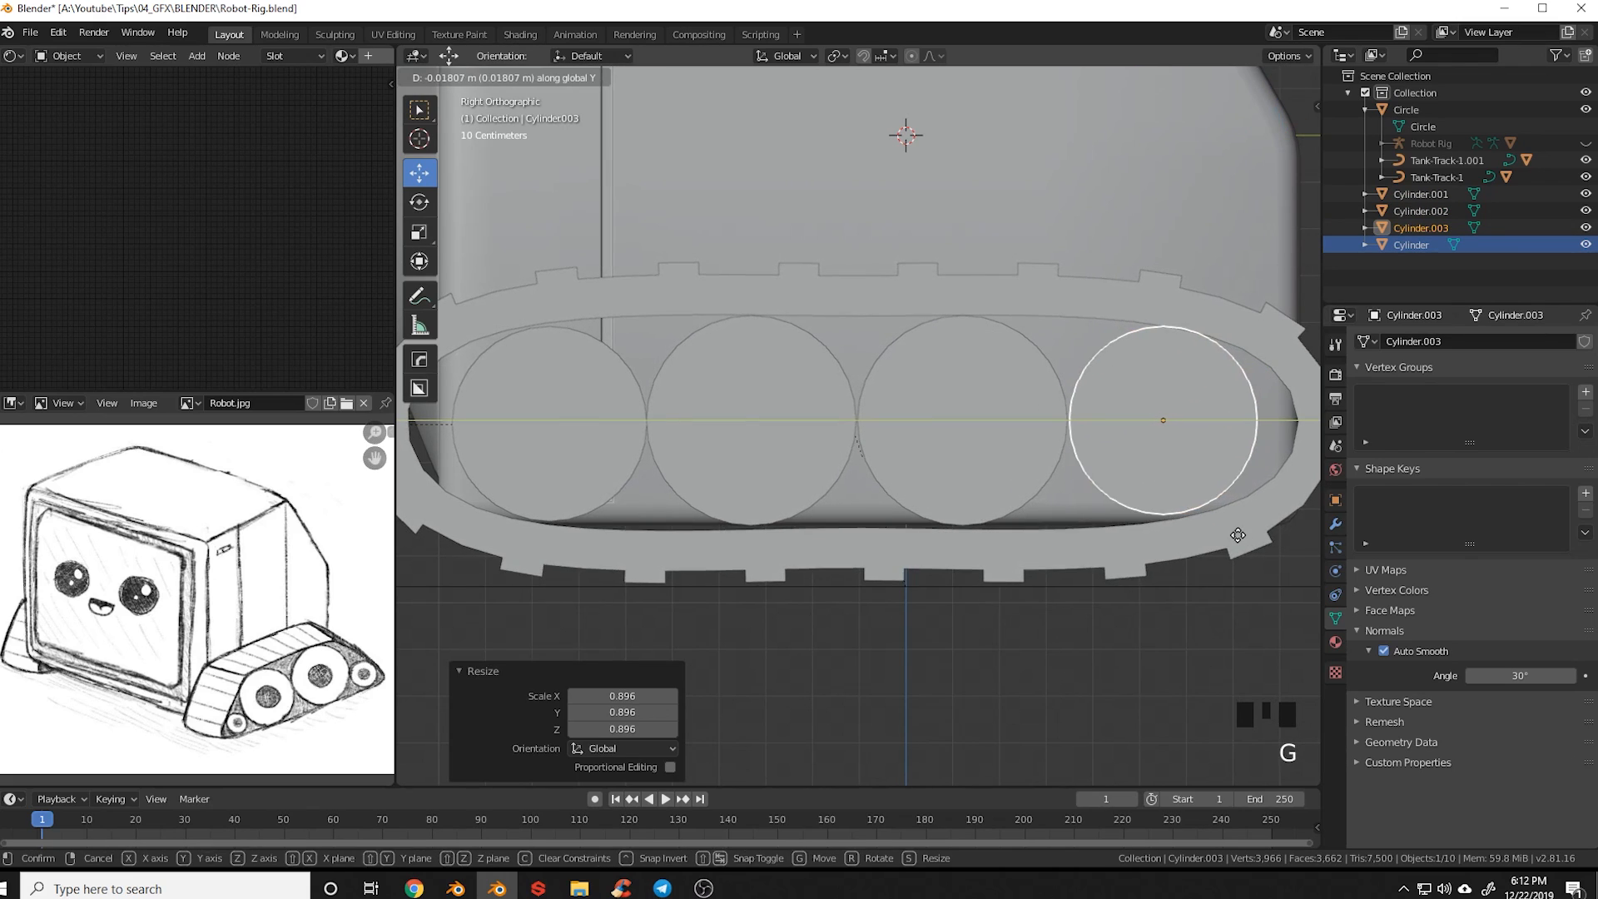
right_click(1237, 534)
key("s")
left_click(1235, 531)
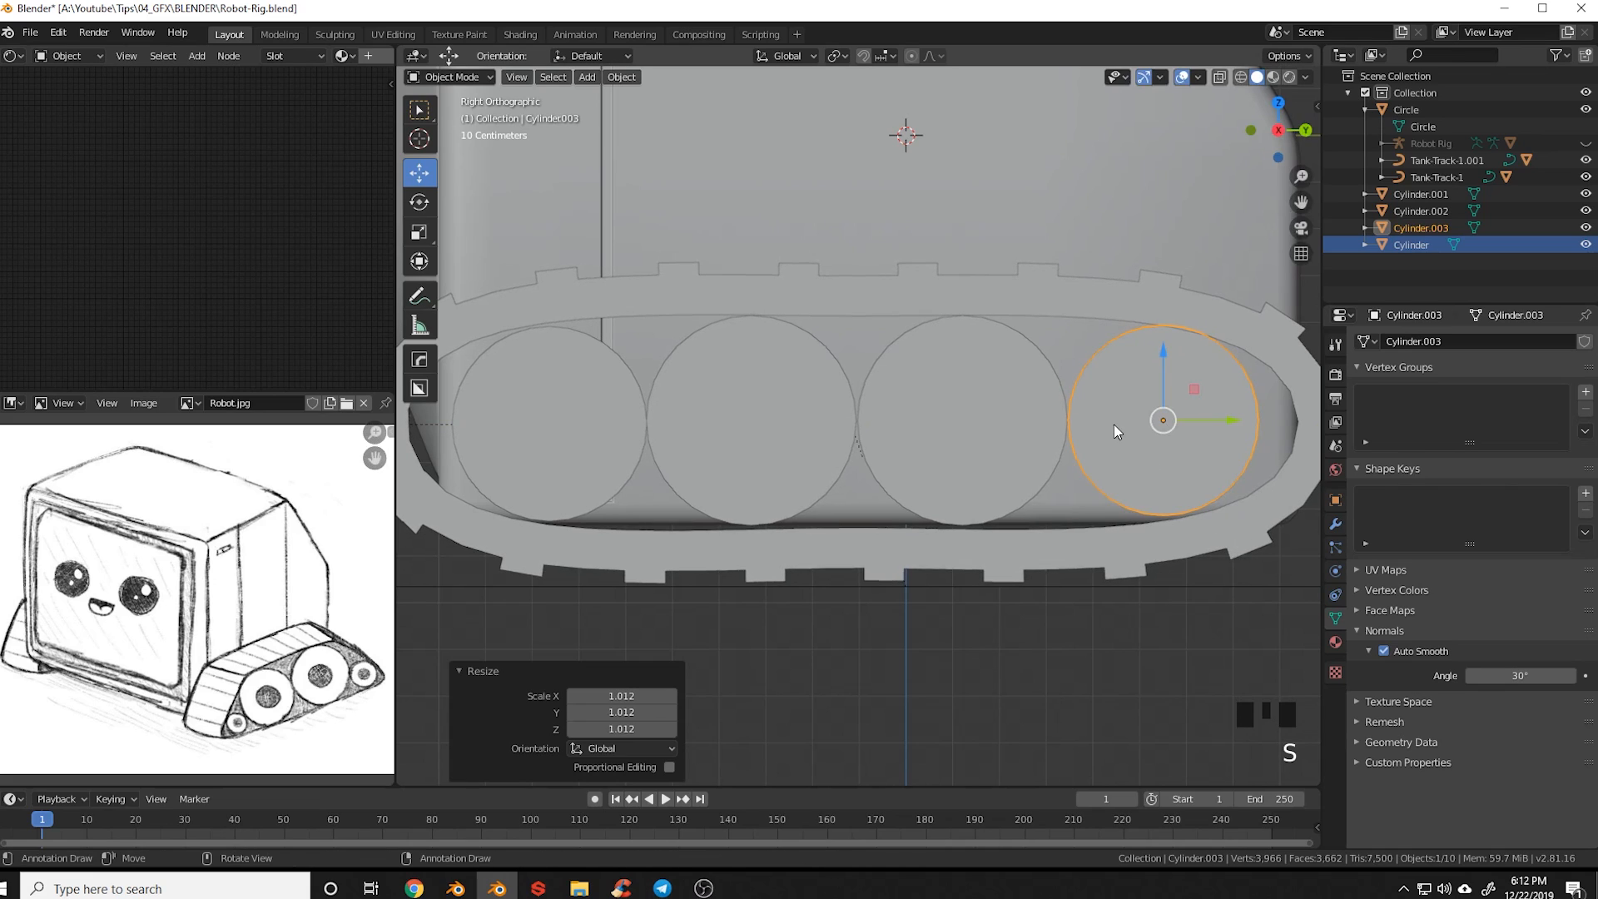
Apply the scale of all four wheels
left_click(899, 444, "shift")
left_click(708, 443, "shift")
left_click(581, 449, "shift")
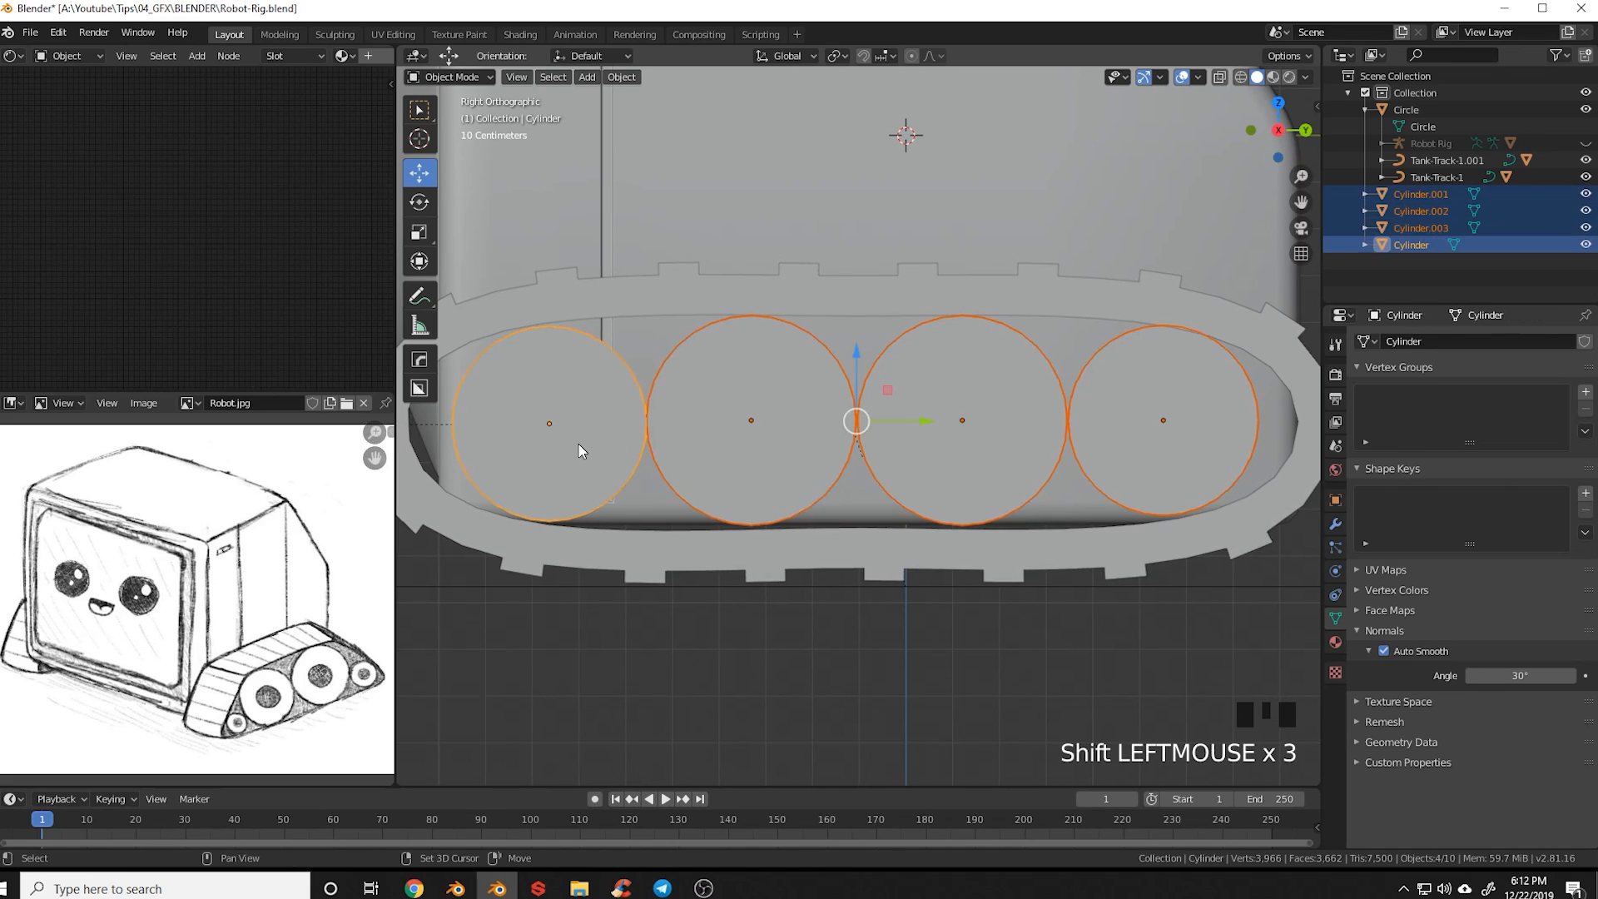
key("ctrl+a")
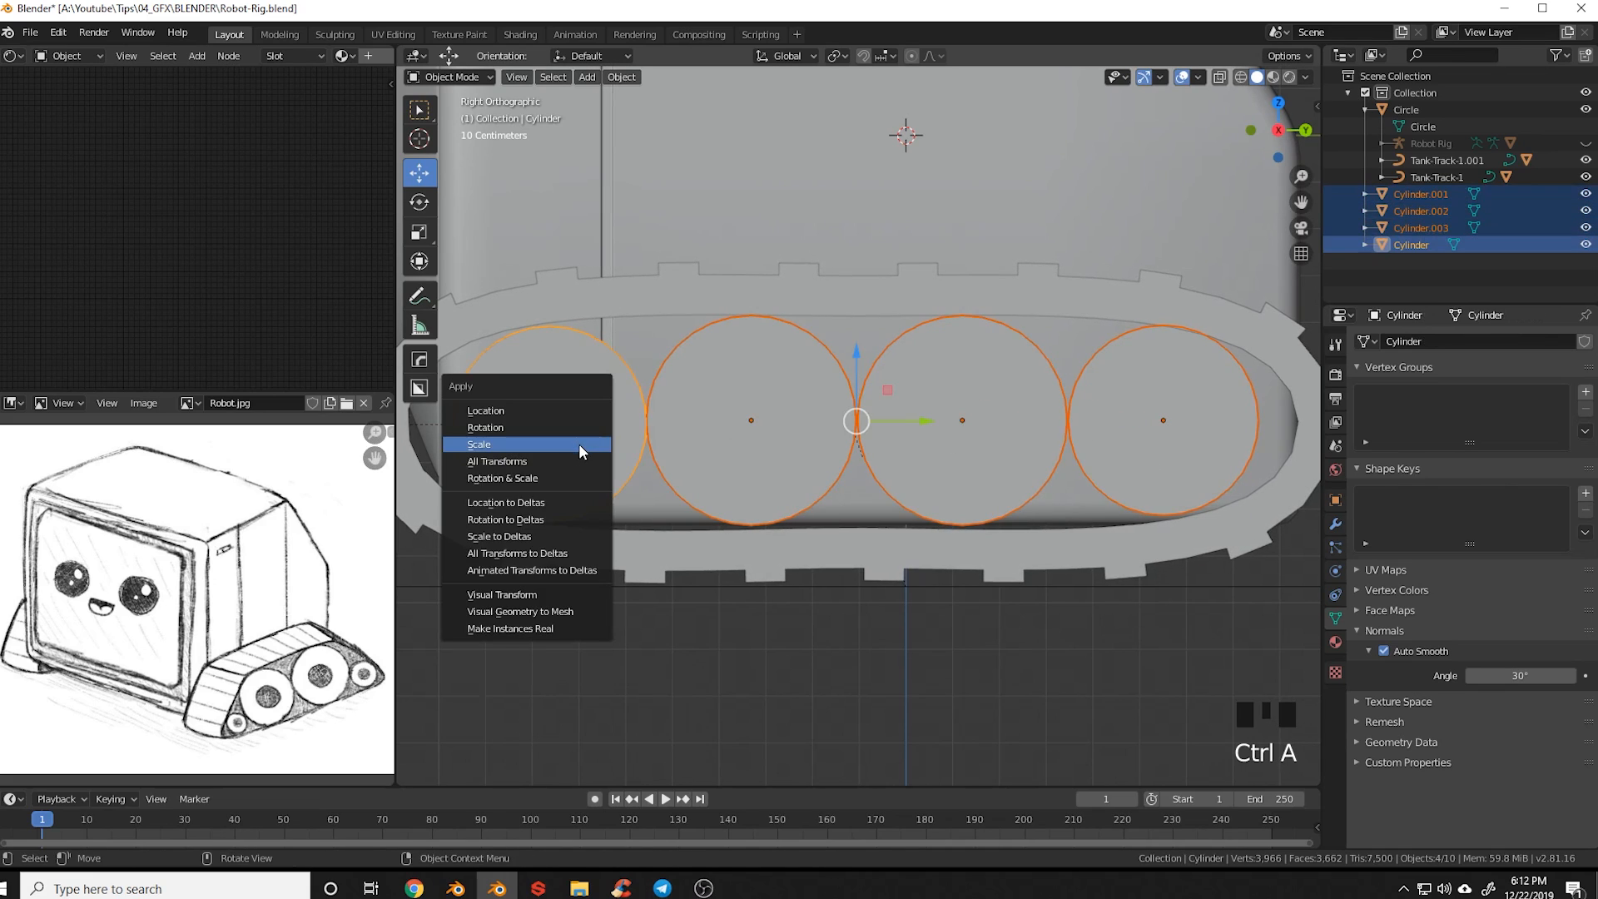
left_click(581, 451)
key("alt+a")
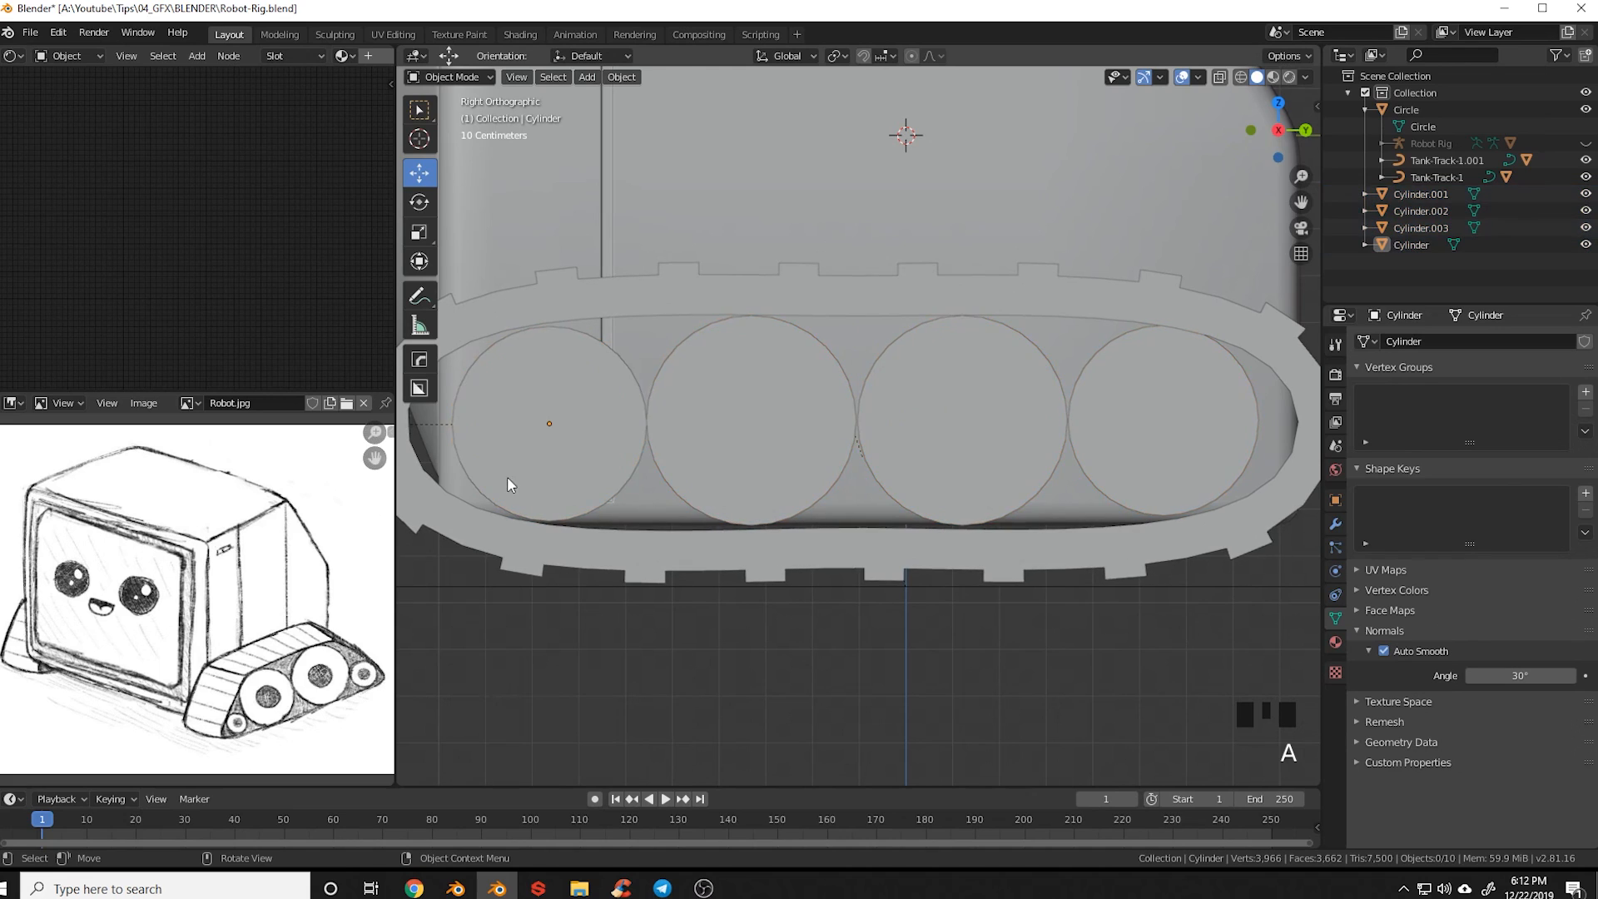
Join the four wheels in the tread into one object
middle_click_drag(507, 476, 777, 536)
scroll(621, 513, "down", 5)
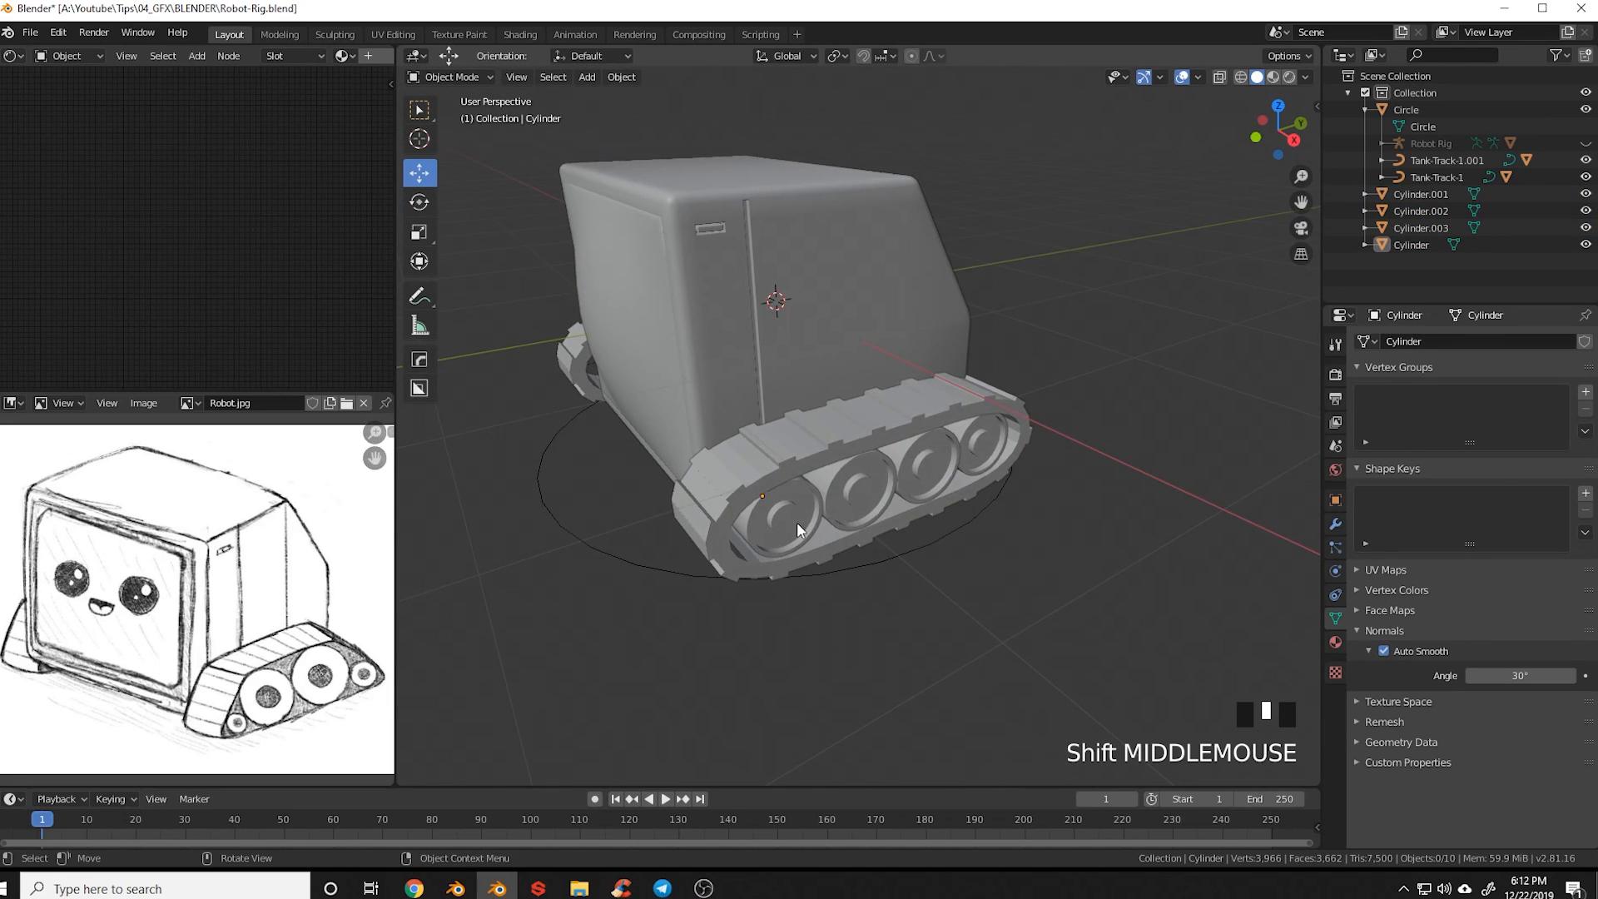
left_click(807, 522)
left_click(811, 516)
left_click(874, 495, "shift")
left_click(921, 477, "shift")
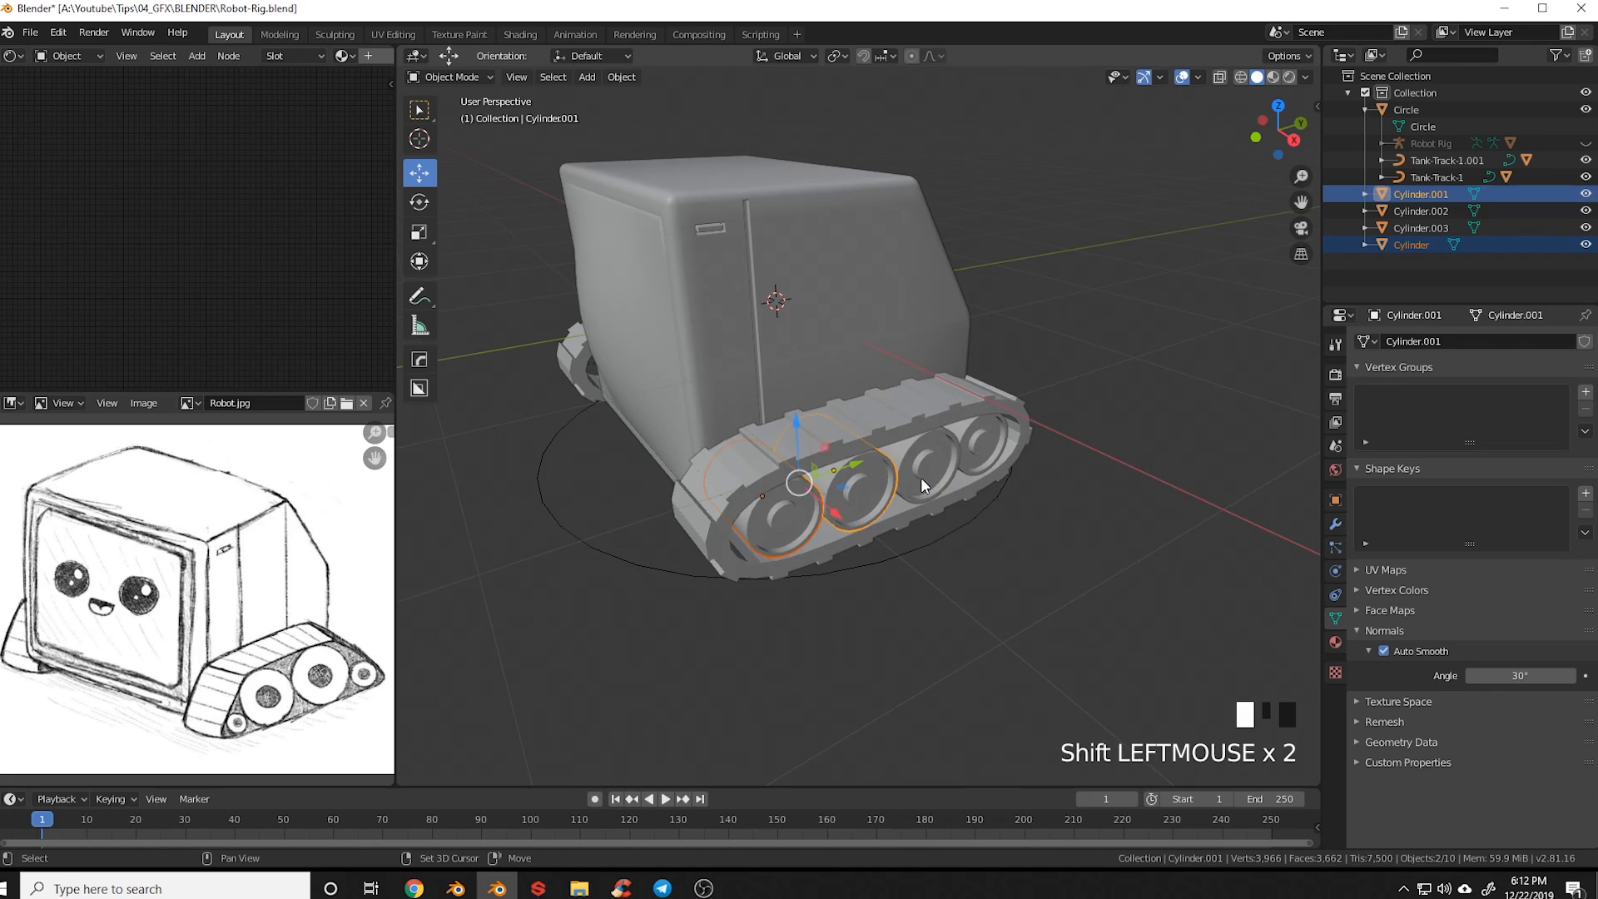
left_click(920, 477, "shift")
left_click(987, 458, "shift")
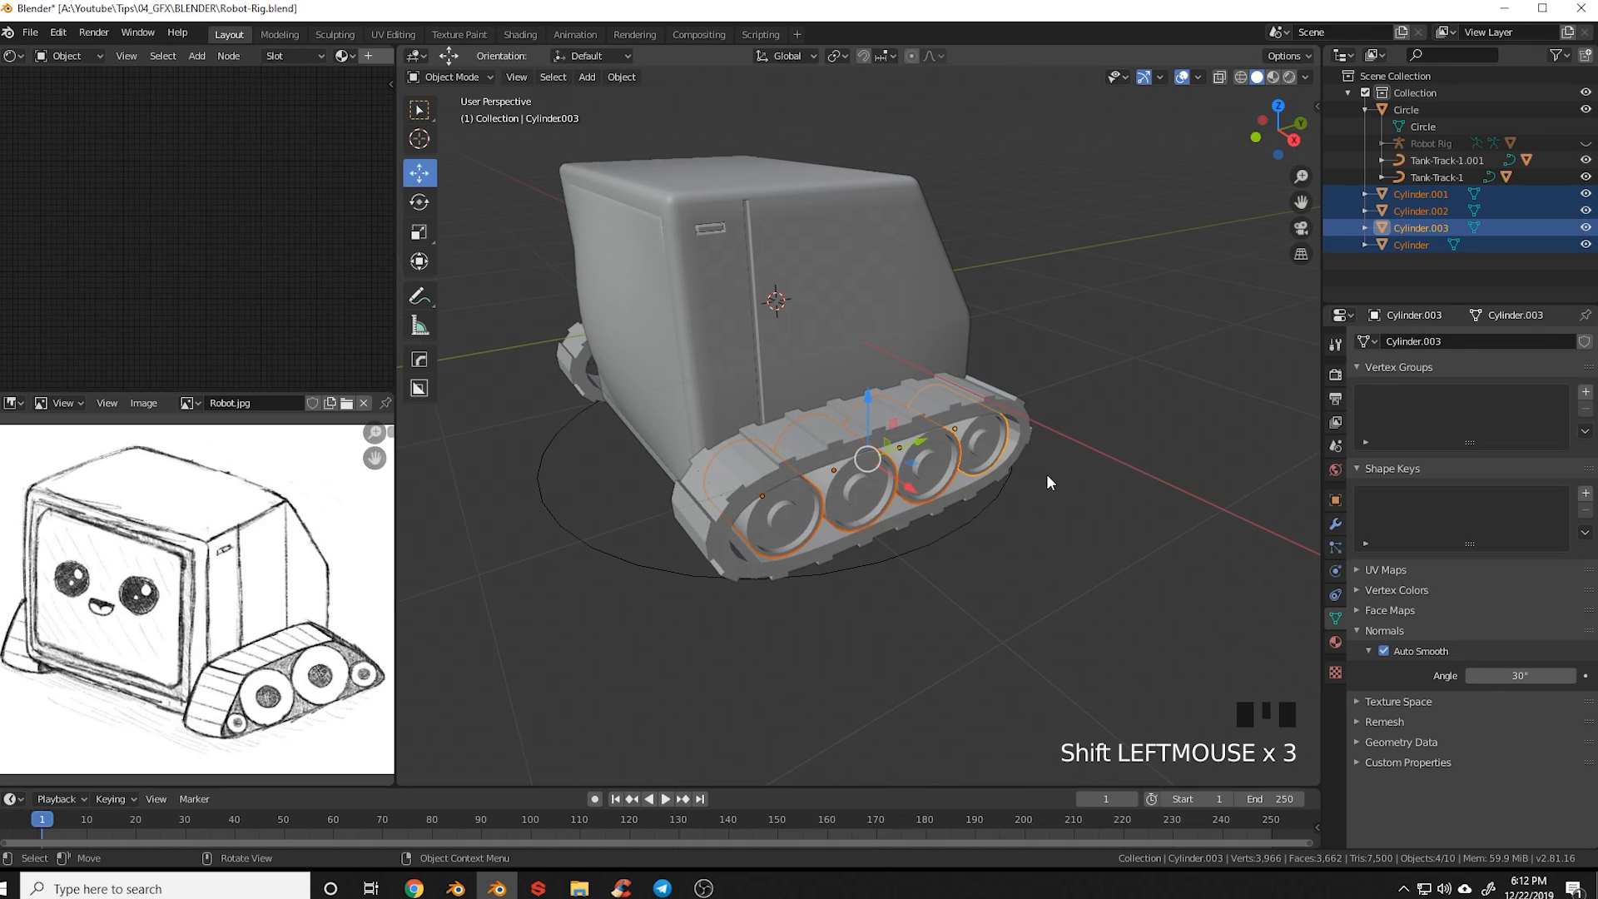
key("ctrl+j")
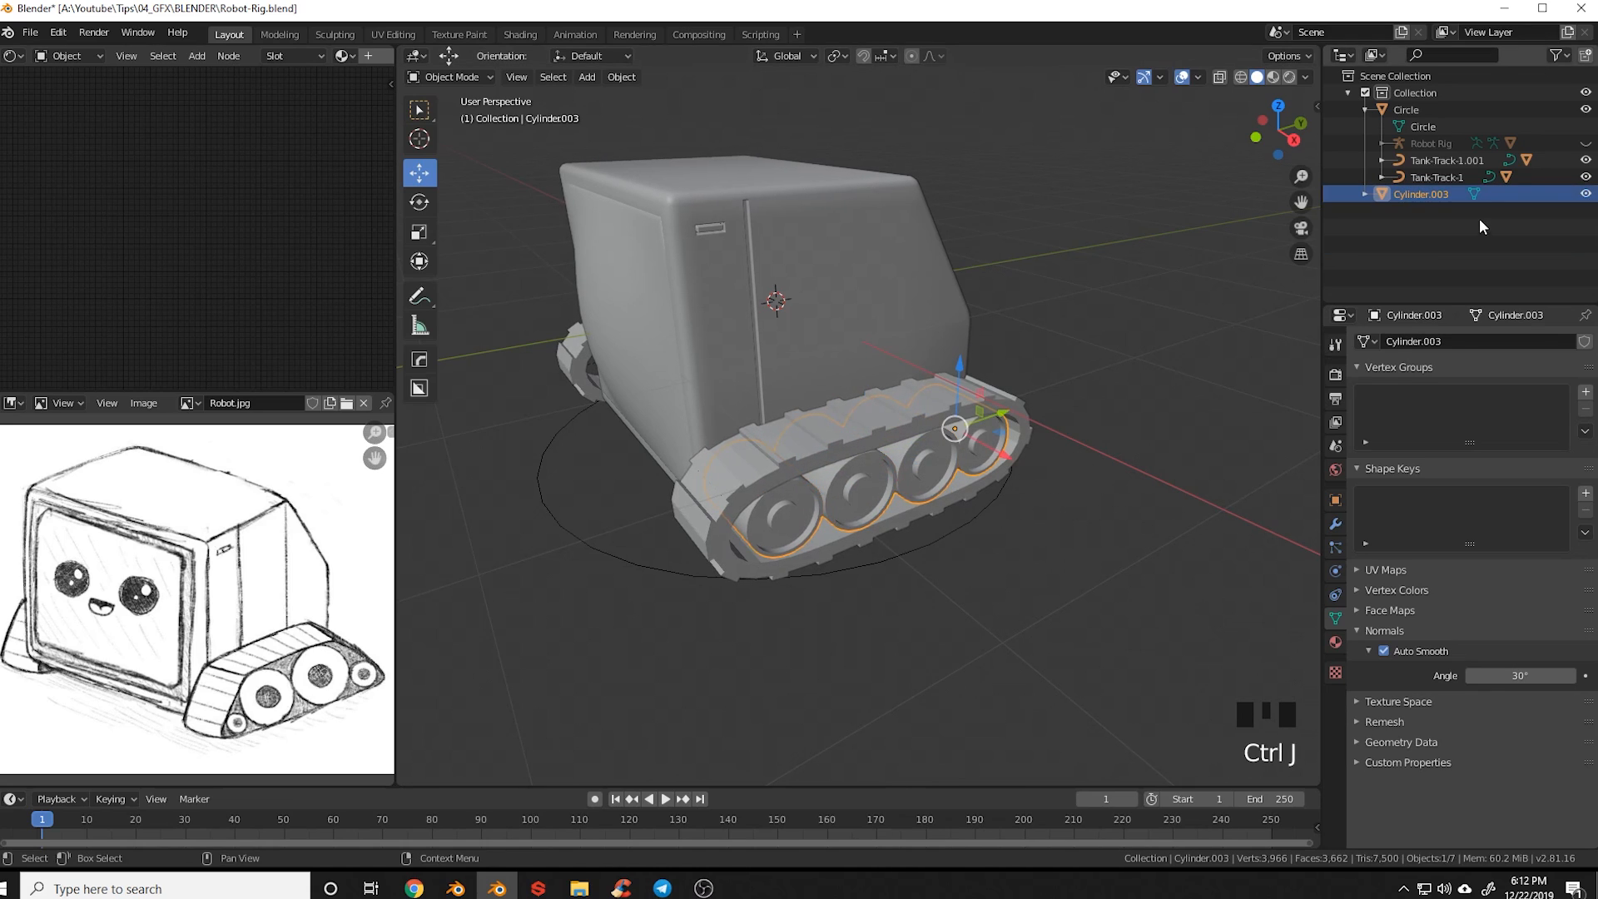
Rename the joined wheel object to Gears
double_click(1427, 195)
type("G")
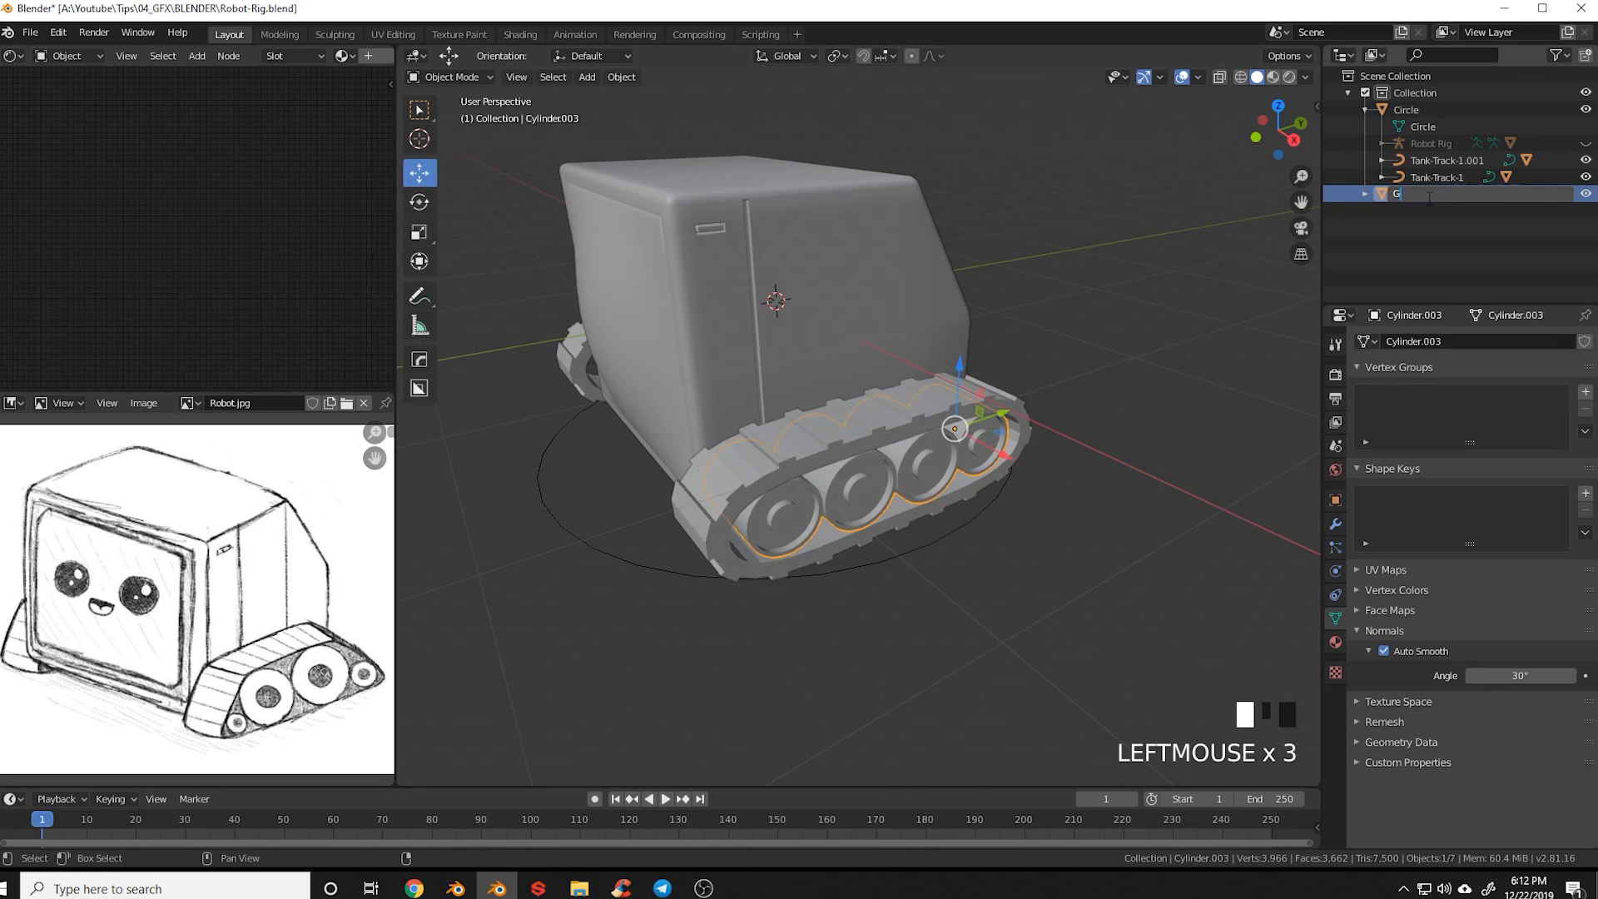
type("ears")
key("Return")
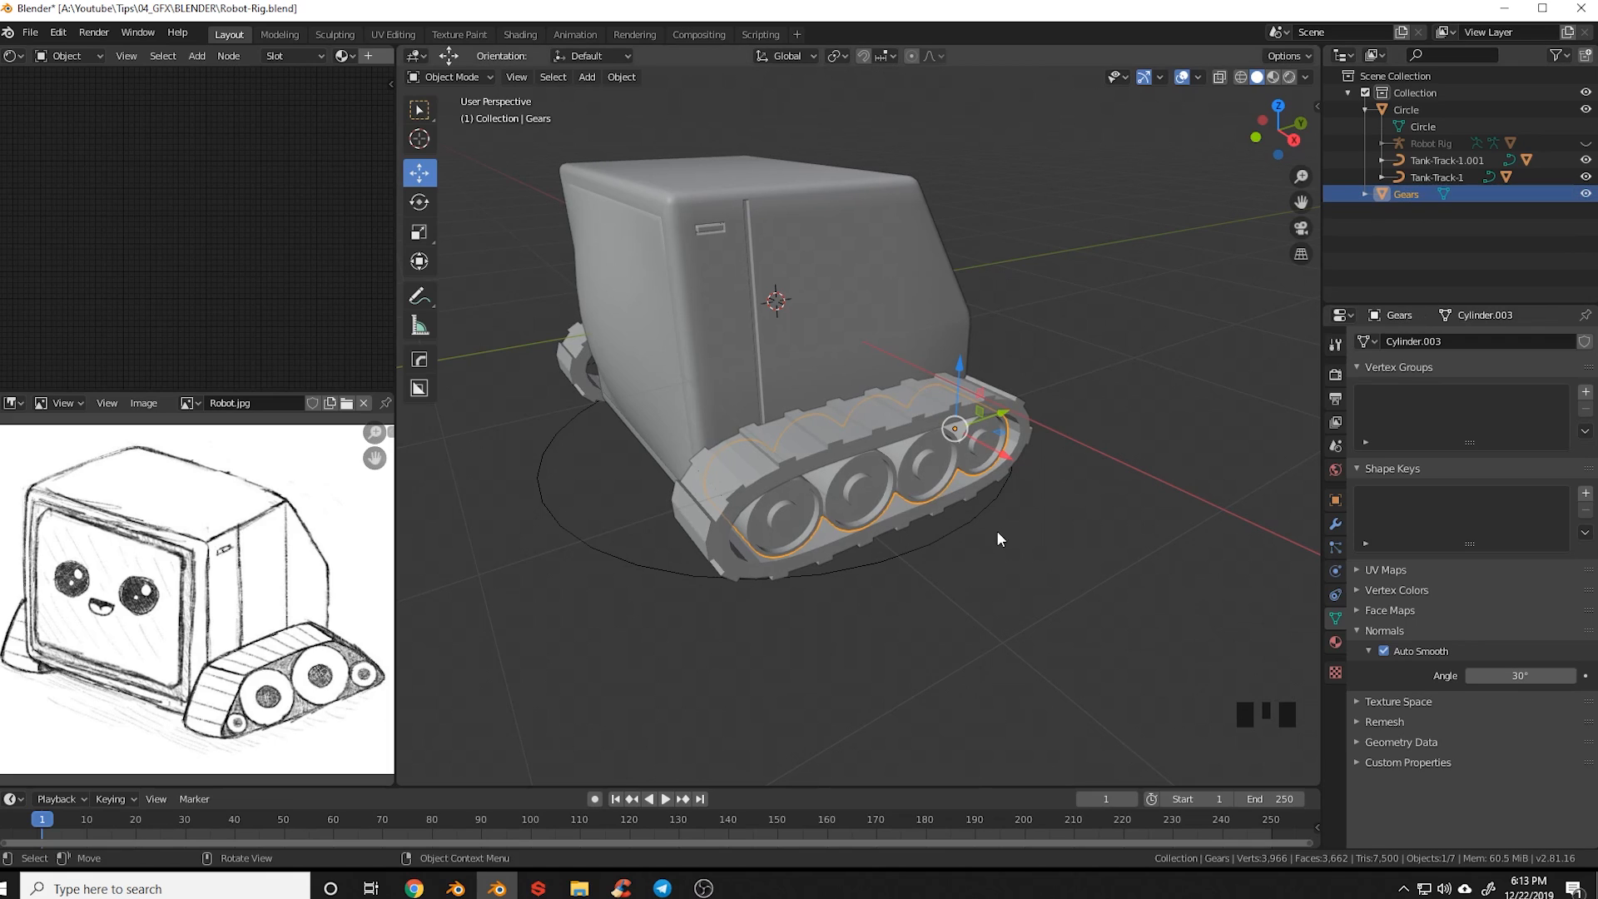
Parent Gears to the base circle with Object (Keep Transform) and rename the circle object Robot Control
left_click(933, 543, "shift")
key("ctrl+p")
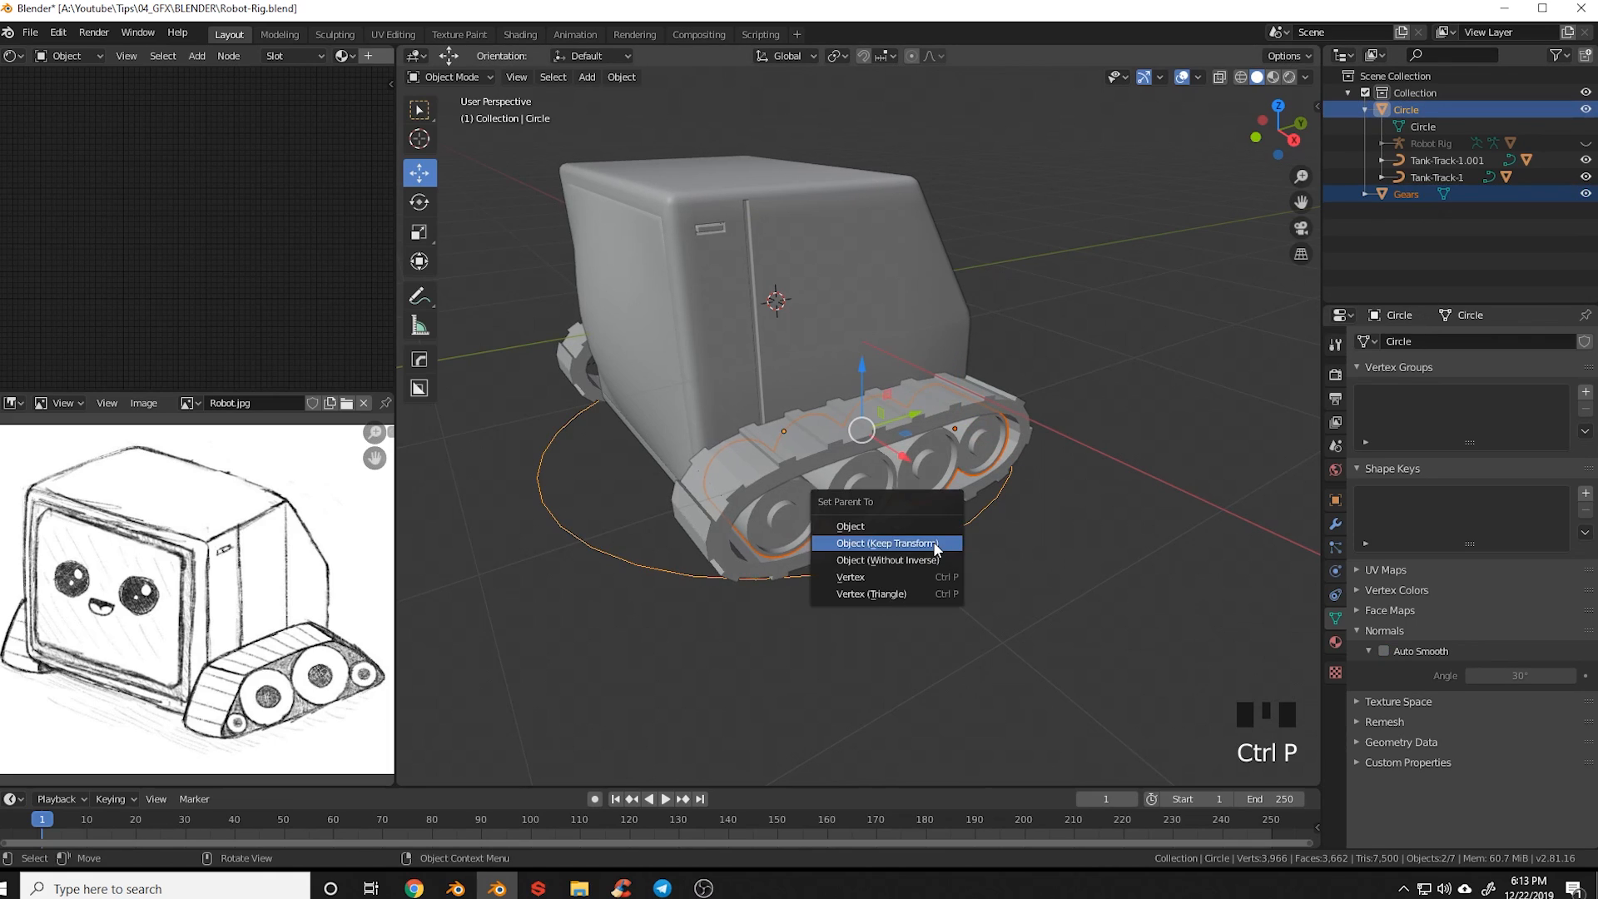
left_click(934, 543)
double_click(1406, 109)
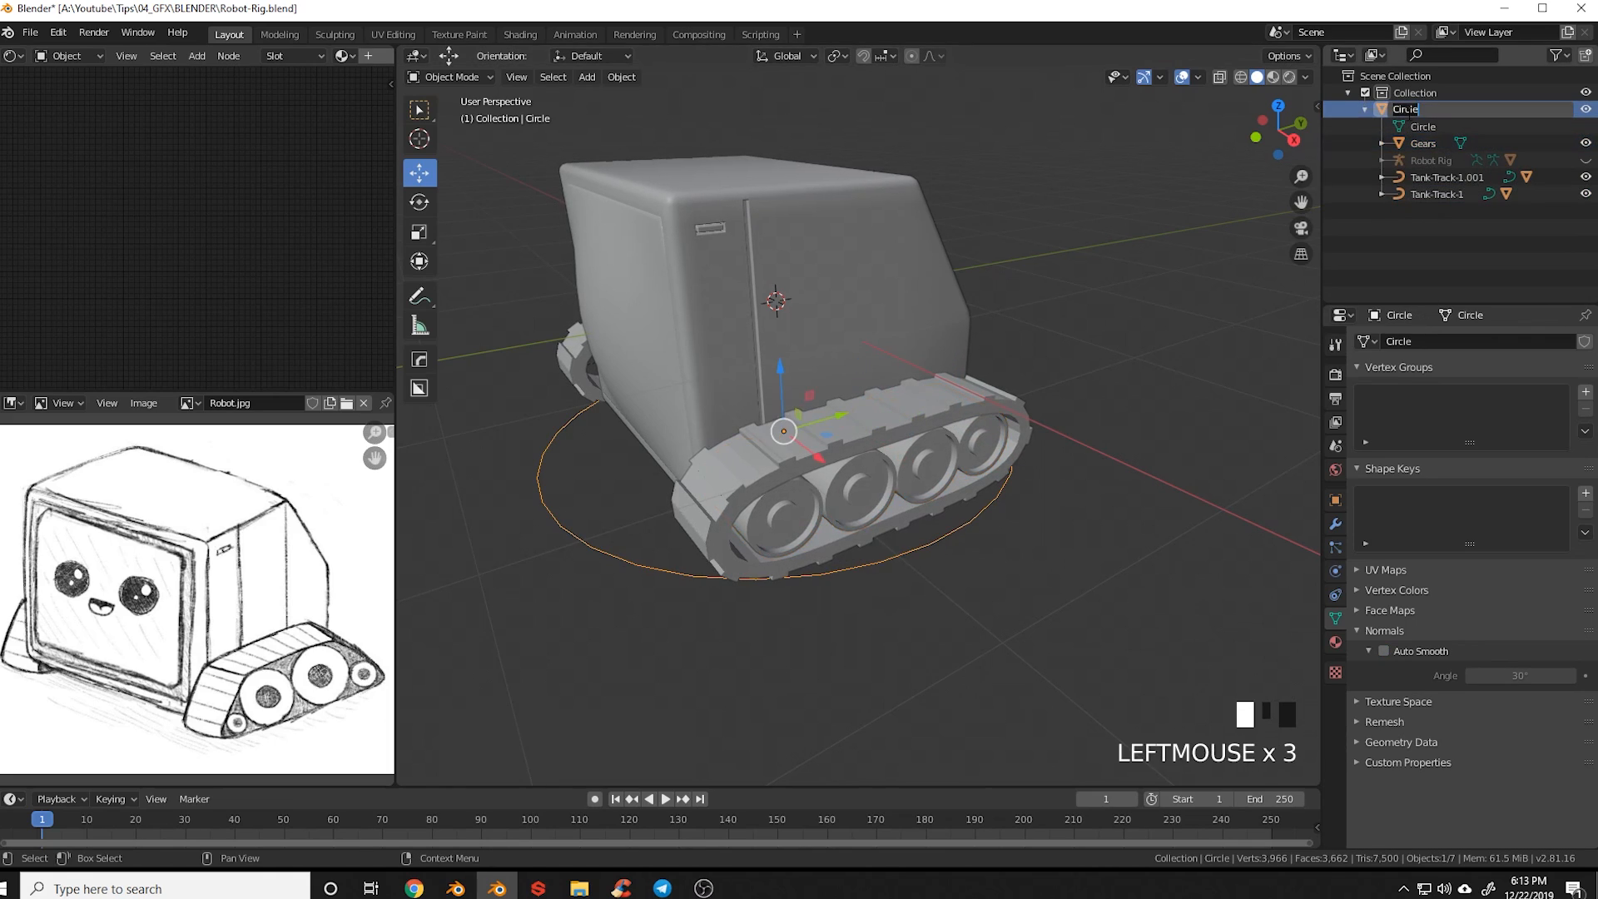
type("Robot Control")
key("Return")
Duplicate the Gears object and rotate the copy 180° about the global Z axis
left_click(991, 558)
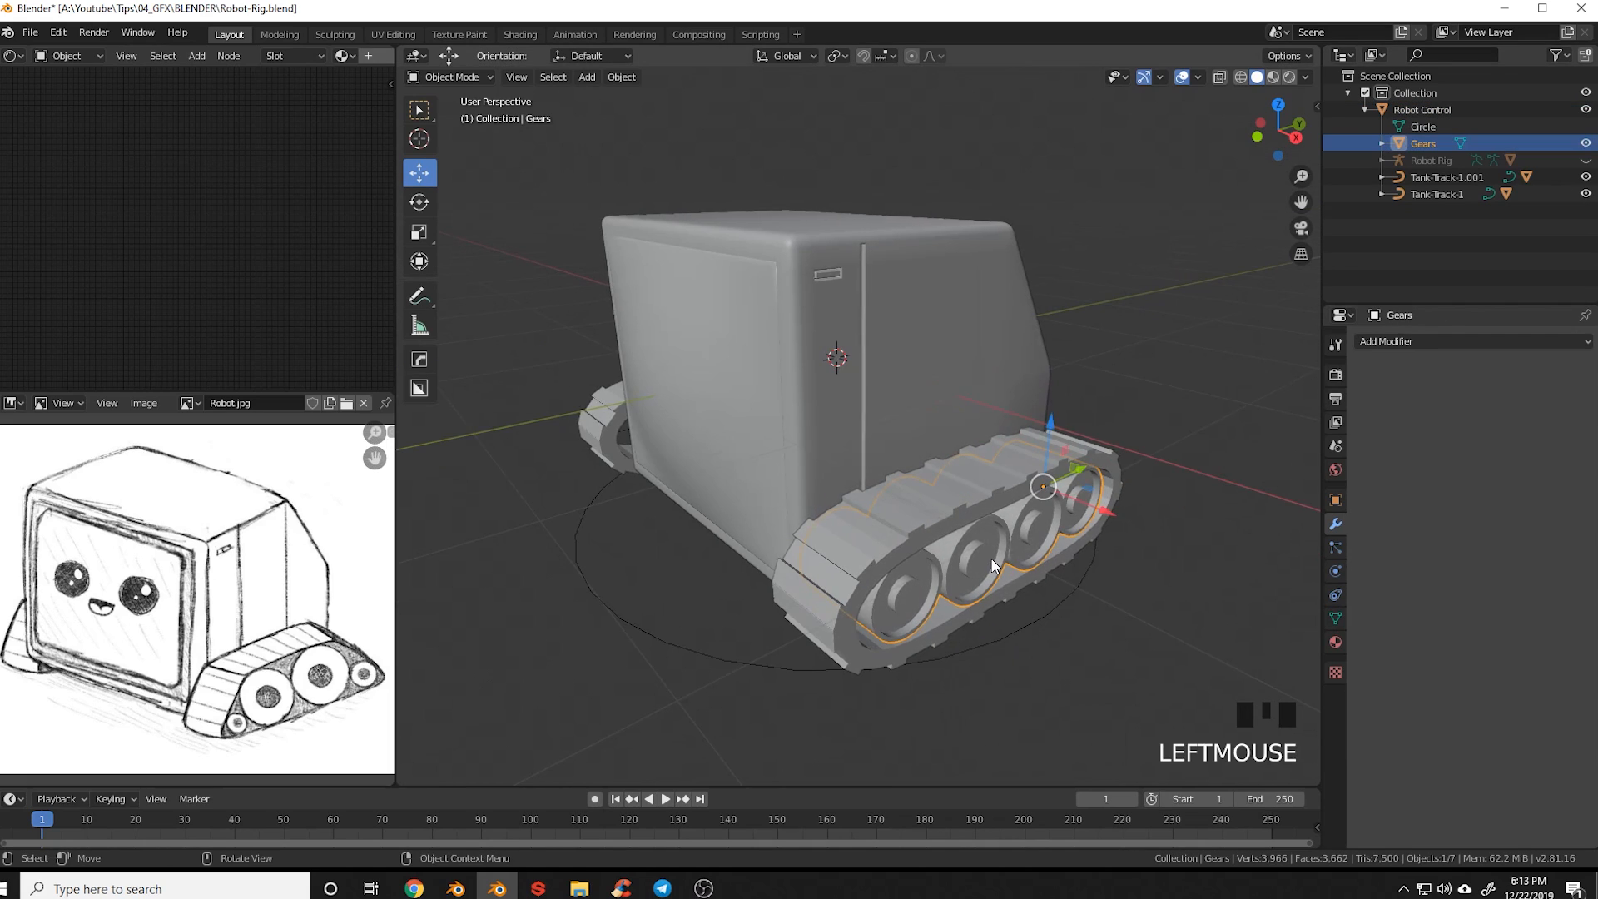
key("shift+d")
type("r")
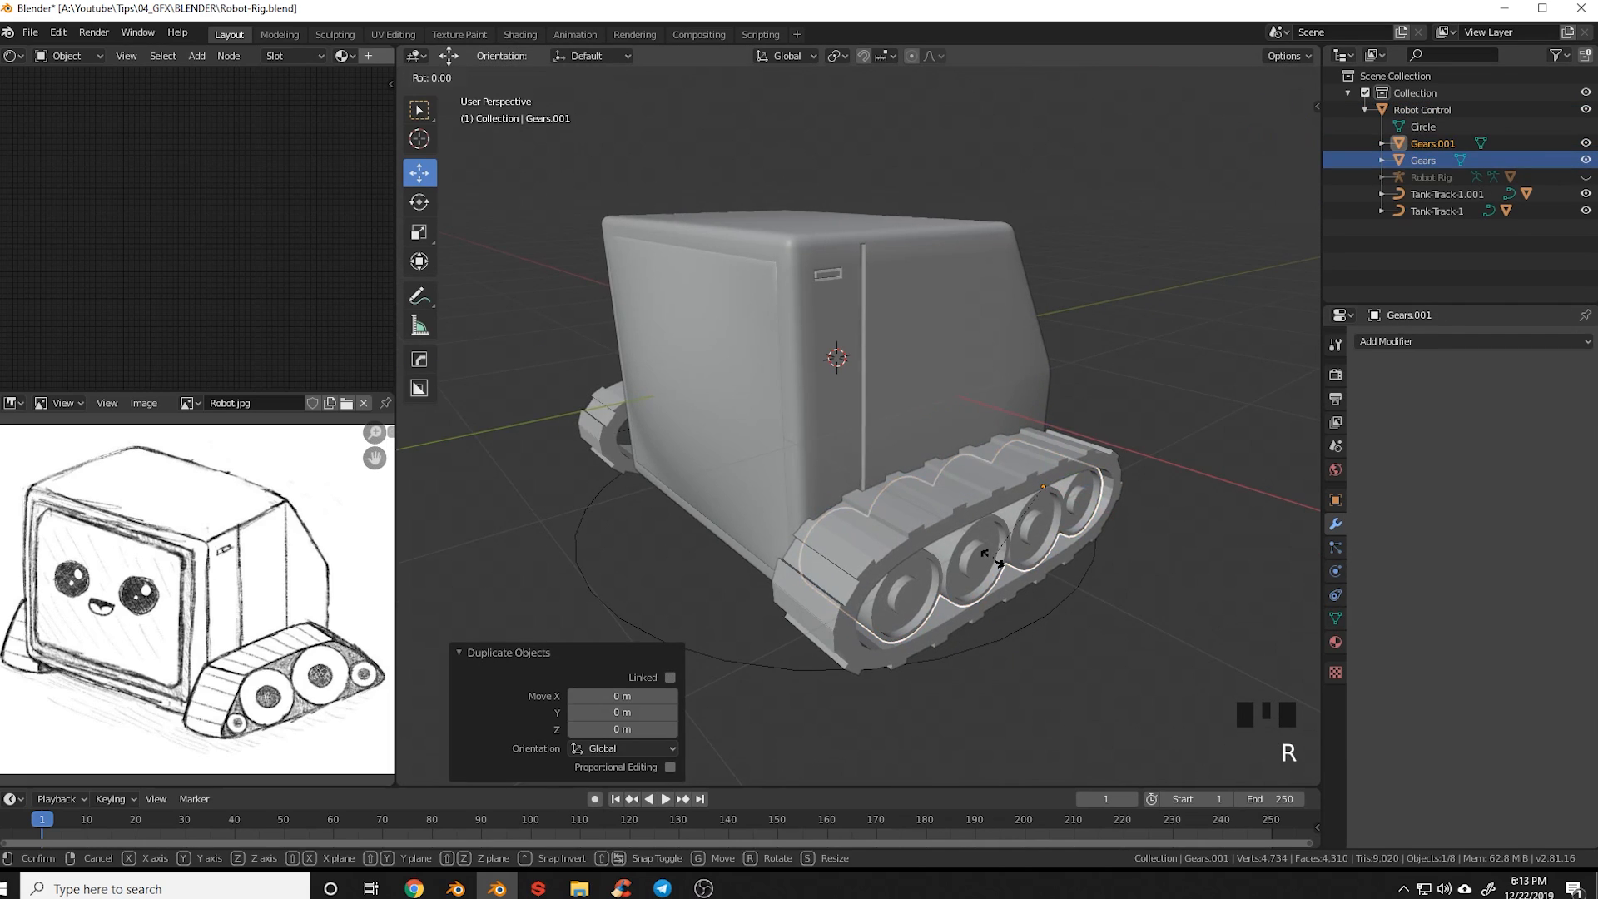
type("z180")
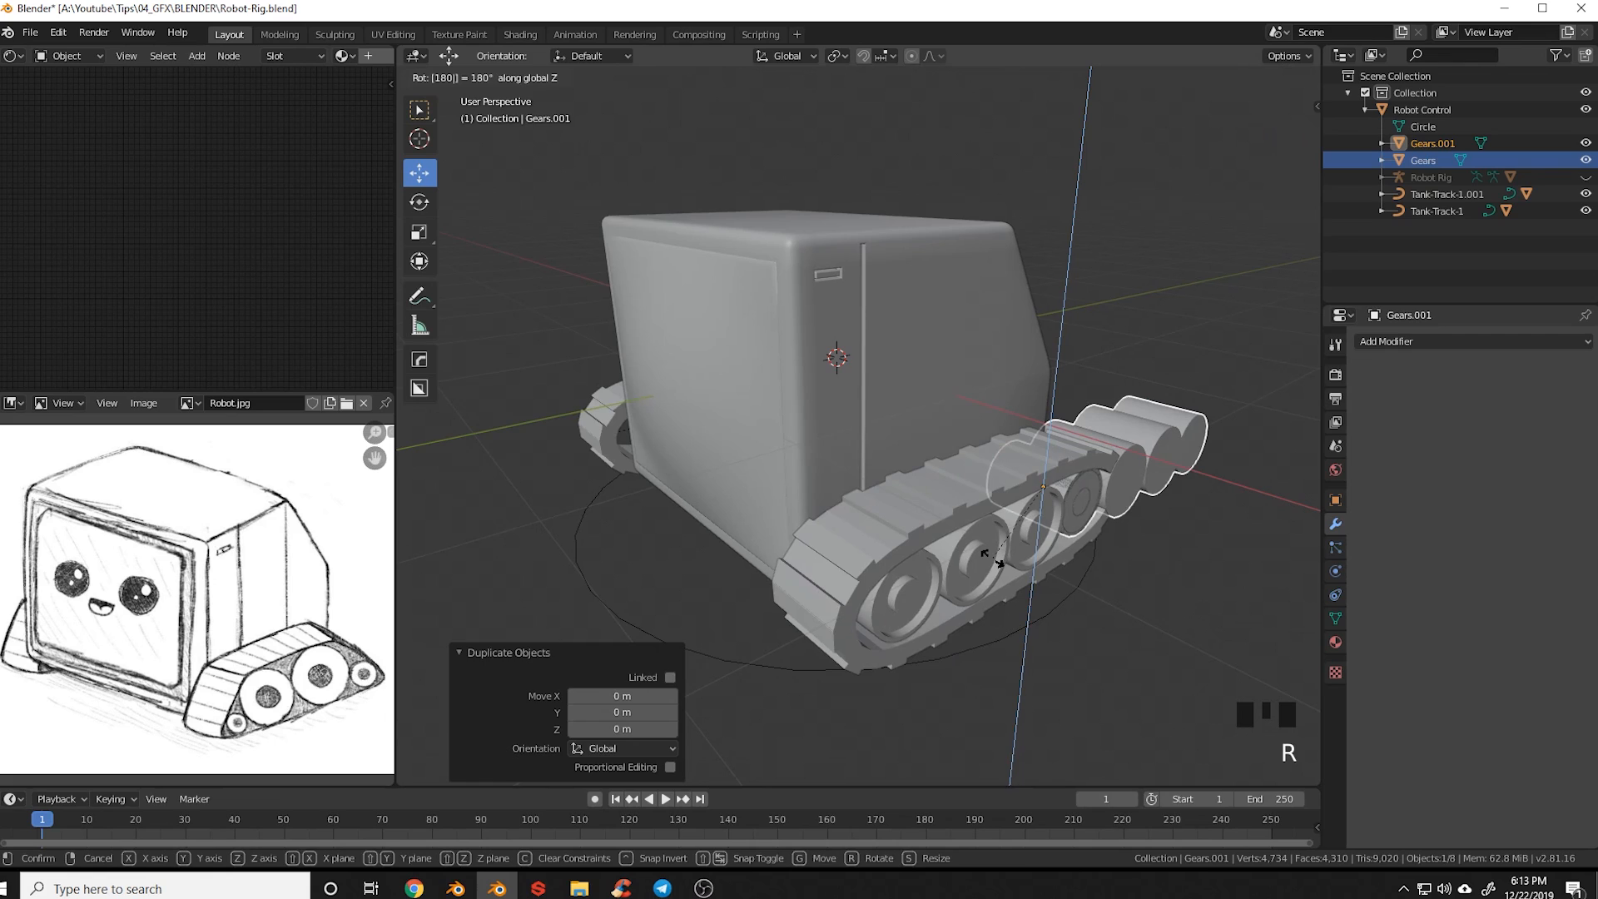
left_click(993, 557)
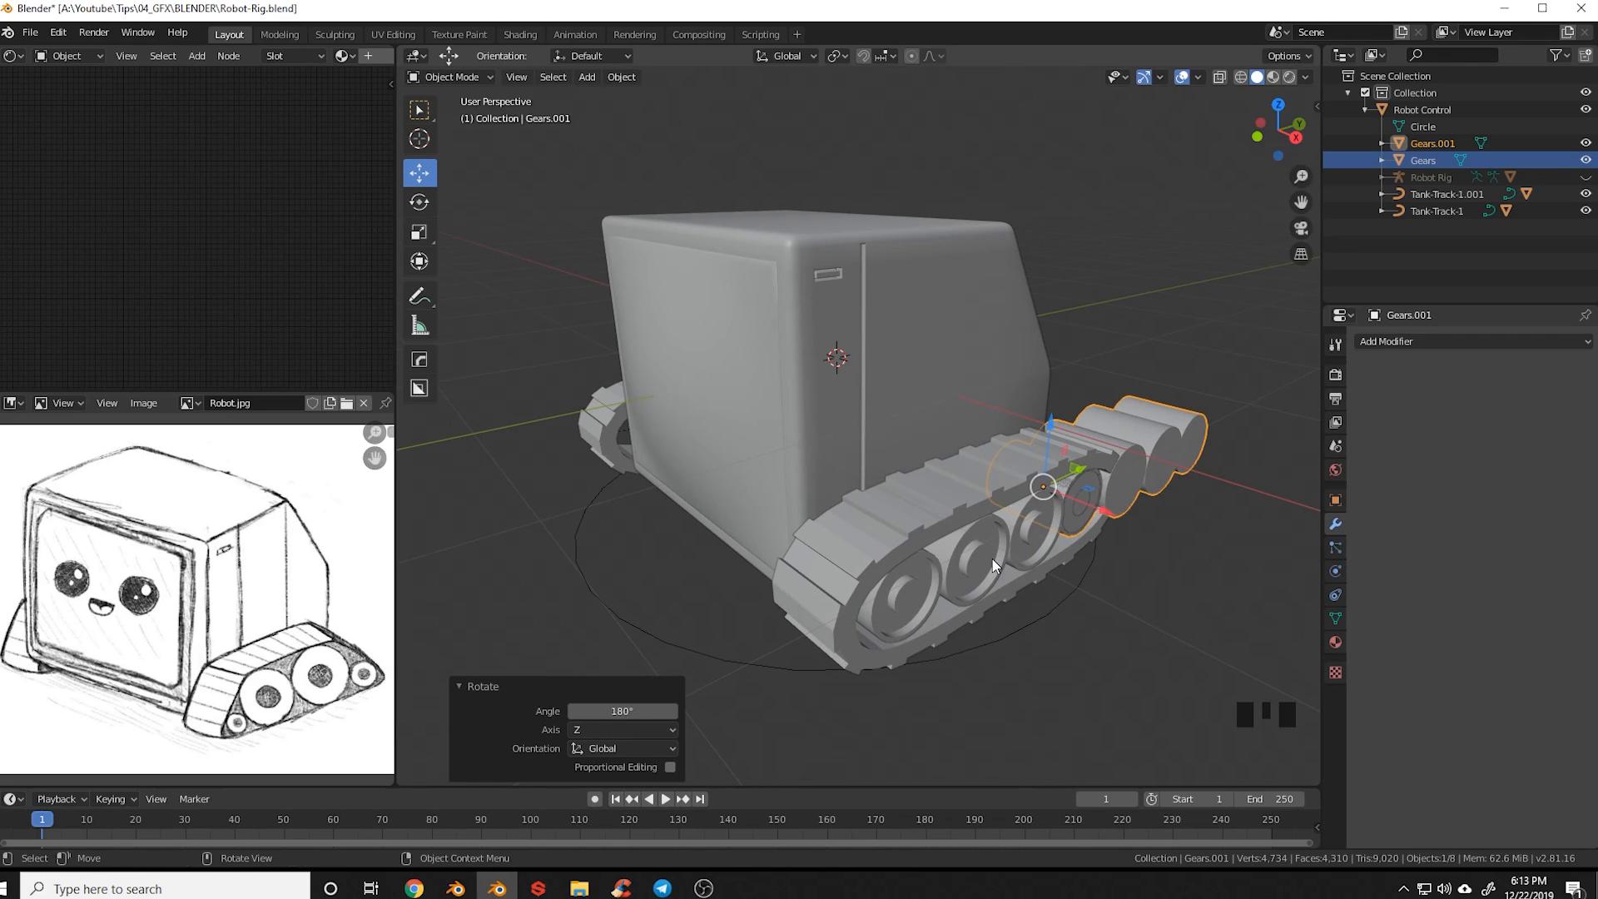
Move the duplicated gears across into the opposite track and about -1.27 m along Y, and check their fit in the left side view
key("KP_7")
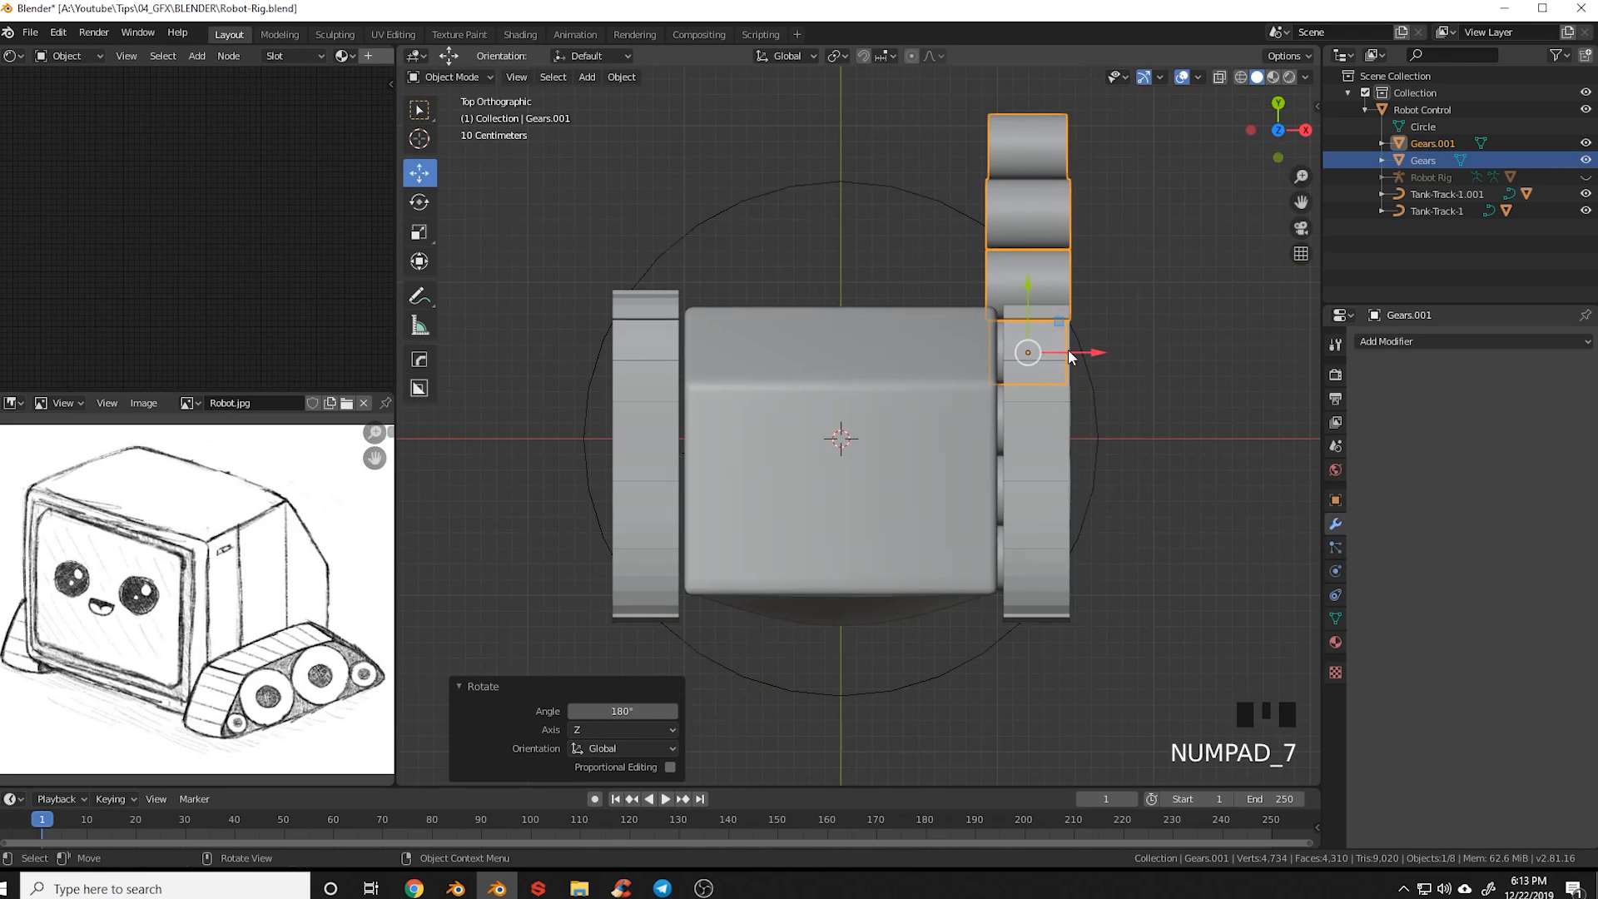
left_click_drag(1069, 350, 648, 491)
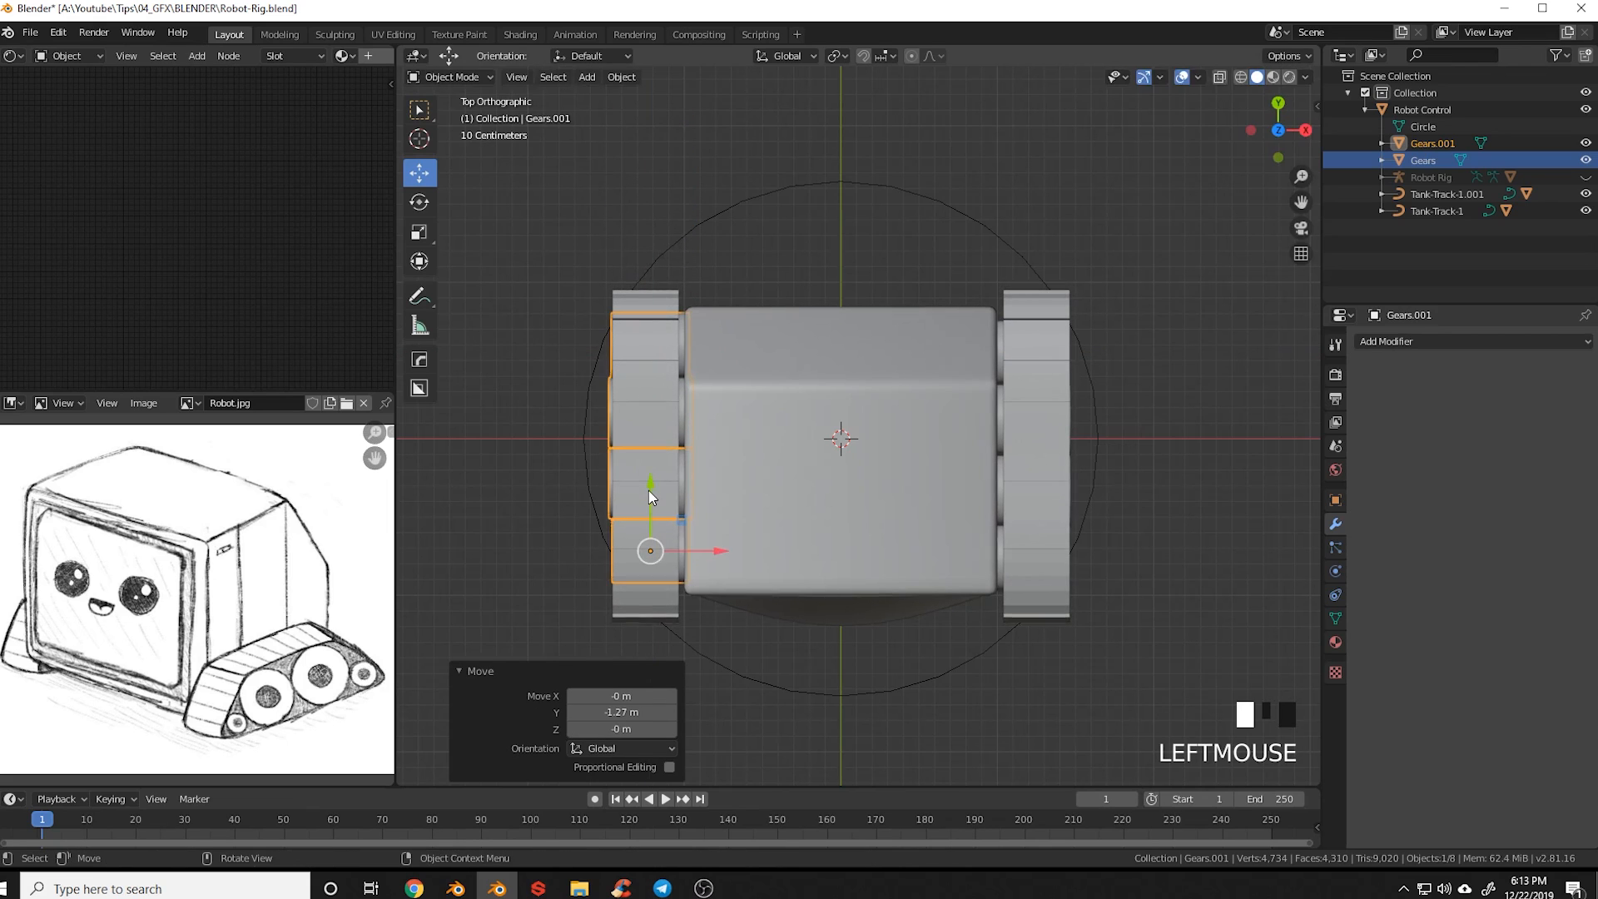
key("KP_1")
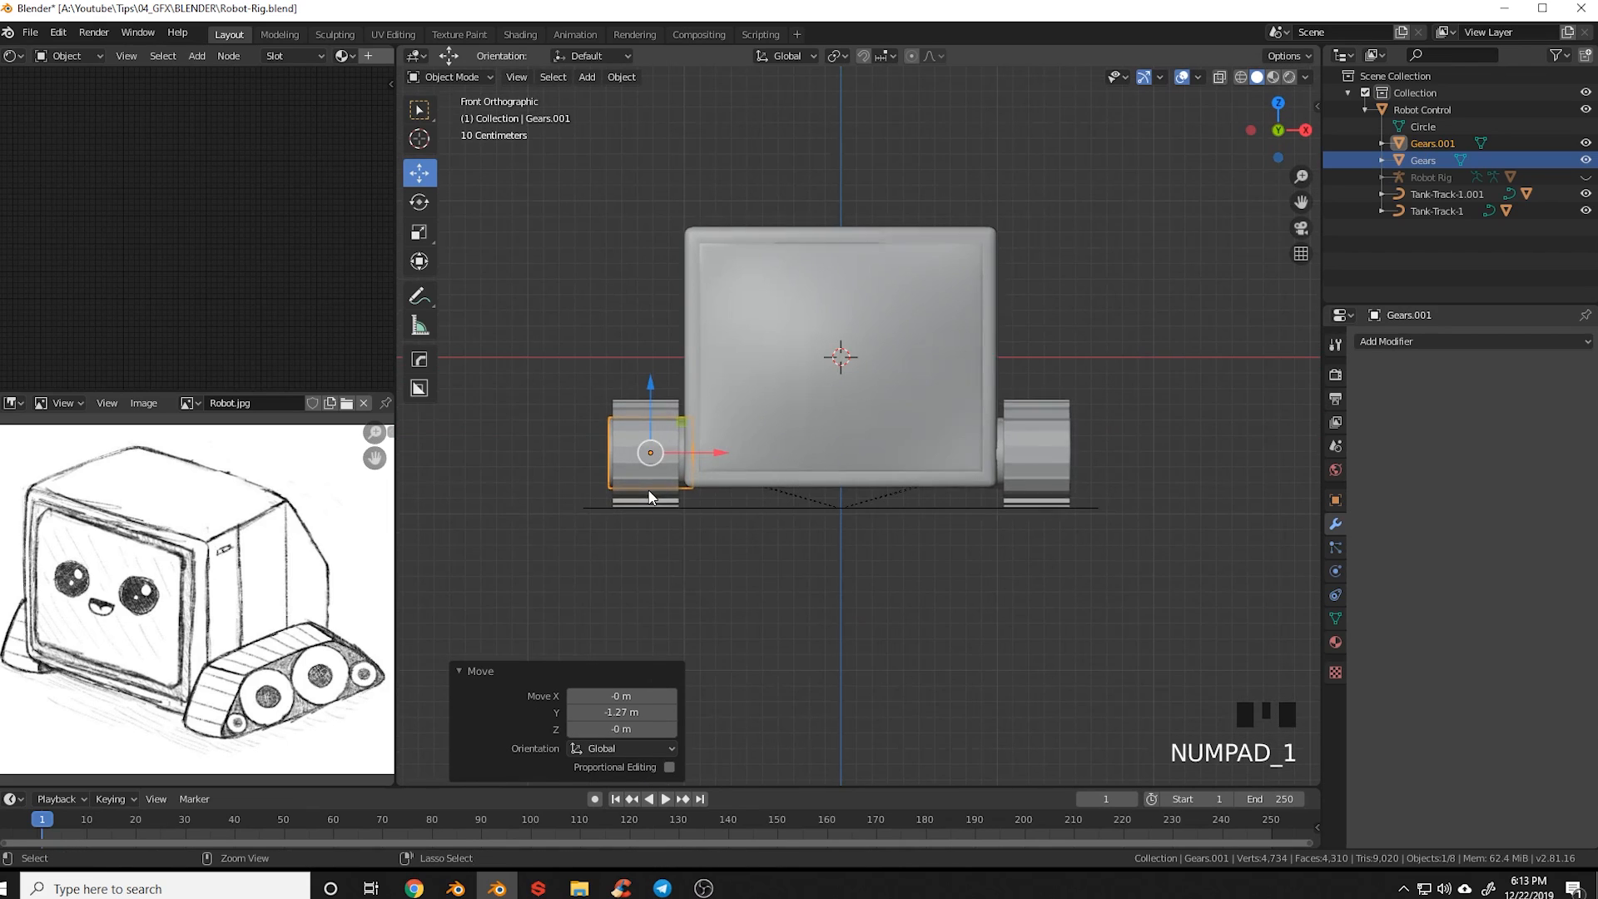
key("ctrl+KP_3")
scroll(1062, 498, "up", 5)
middle_click_drag(1062, 503, 1007, 505, "shift")
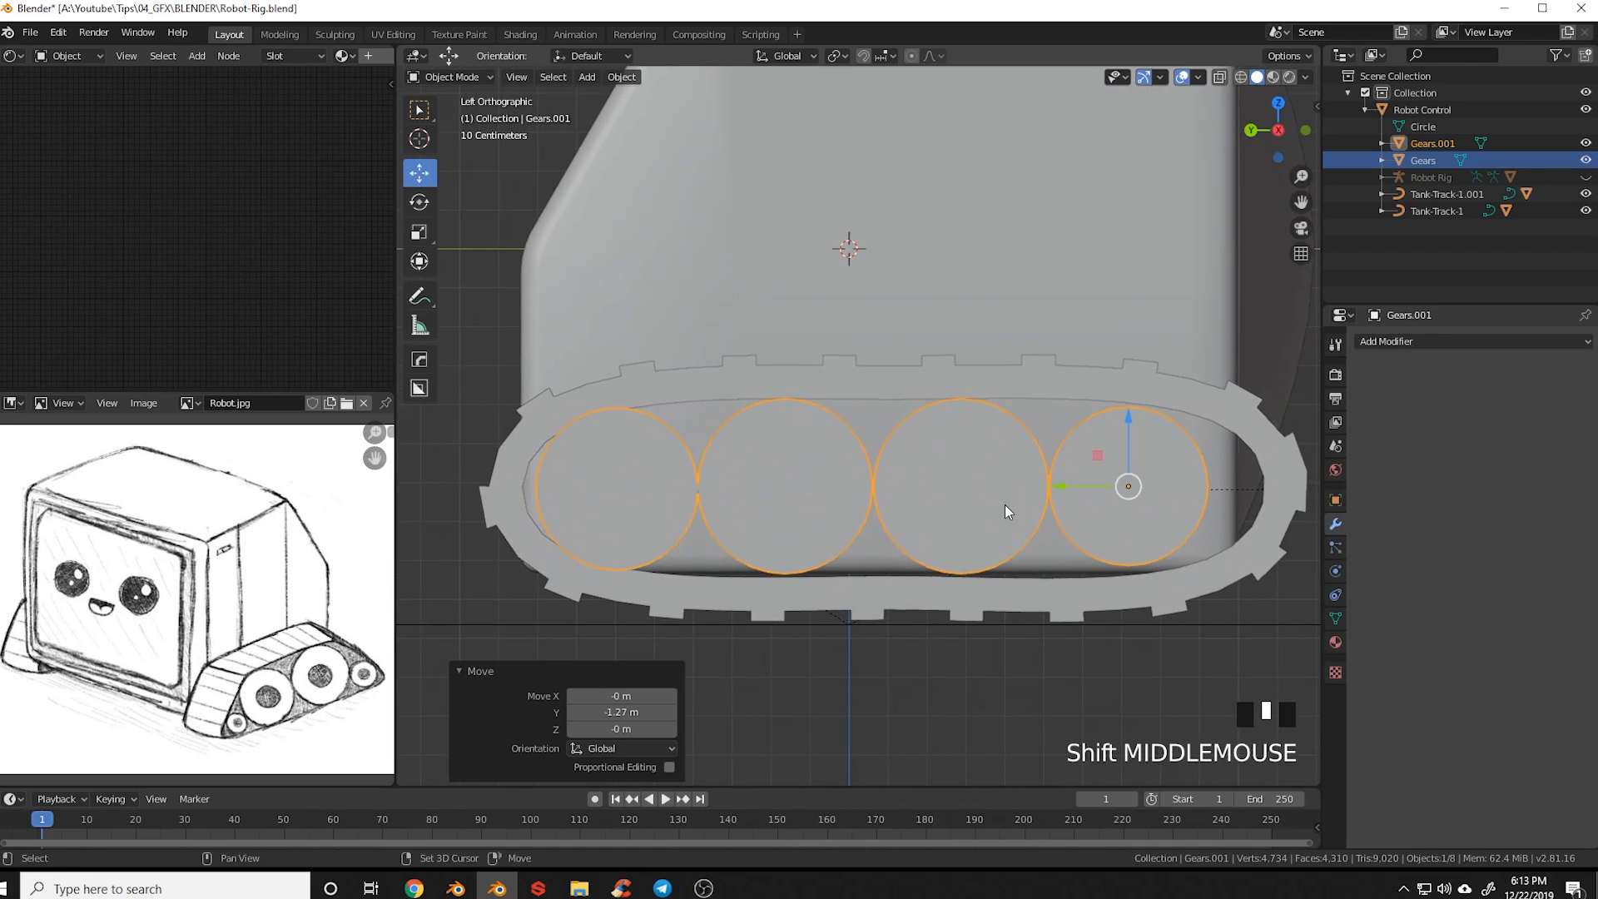
Shift the duplicated gears slightly along Y to centre them inside the track, then save the file
left_click_drag(1053, 488, 1065, 490)
key("alt+a")
key("ctrl+s")
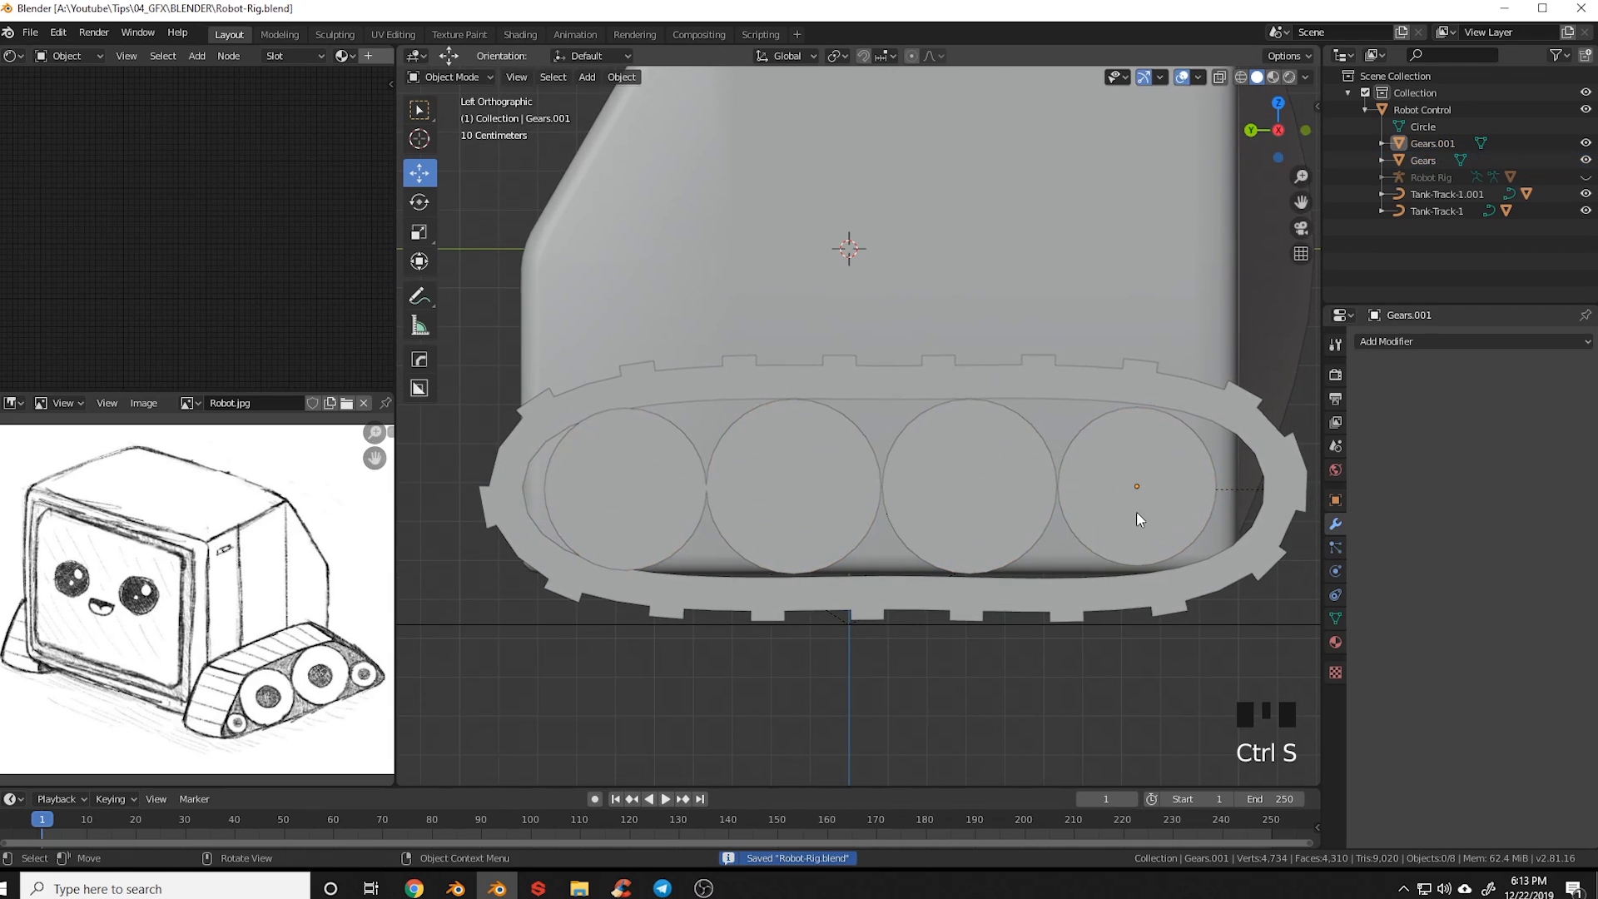
middle_click_drag(1137, 511, 1006, 611)
scroll(1087, 463, "down", 6)
key("a")
key("a")
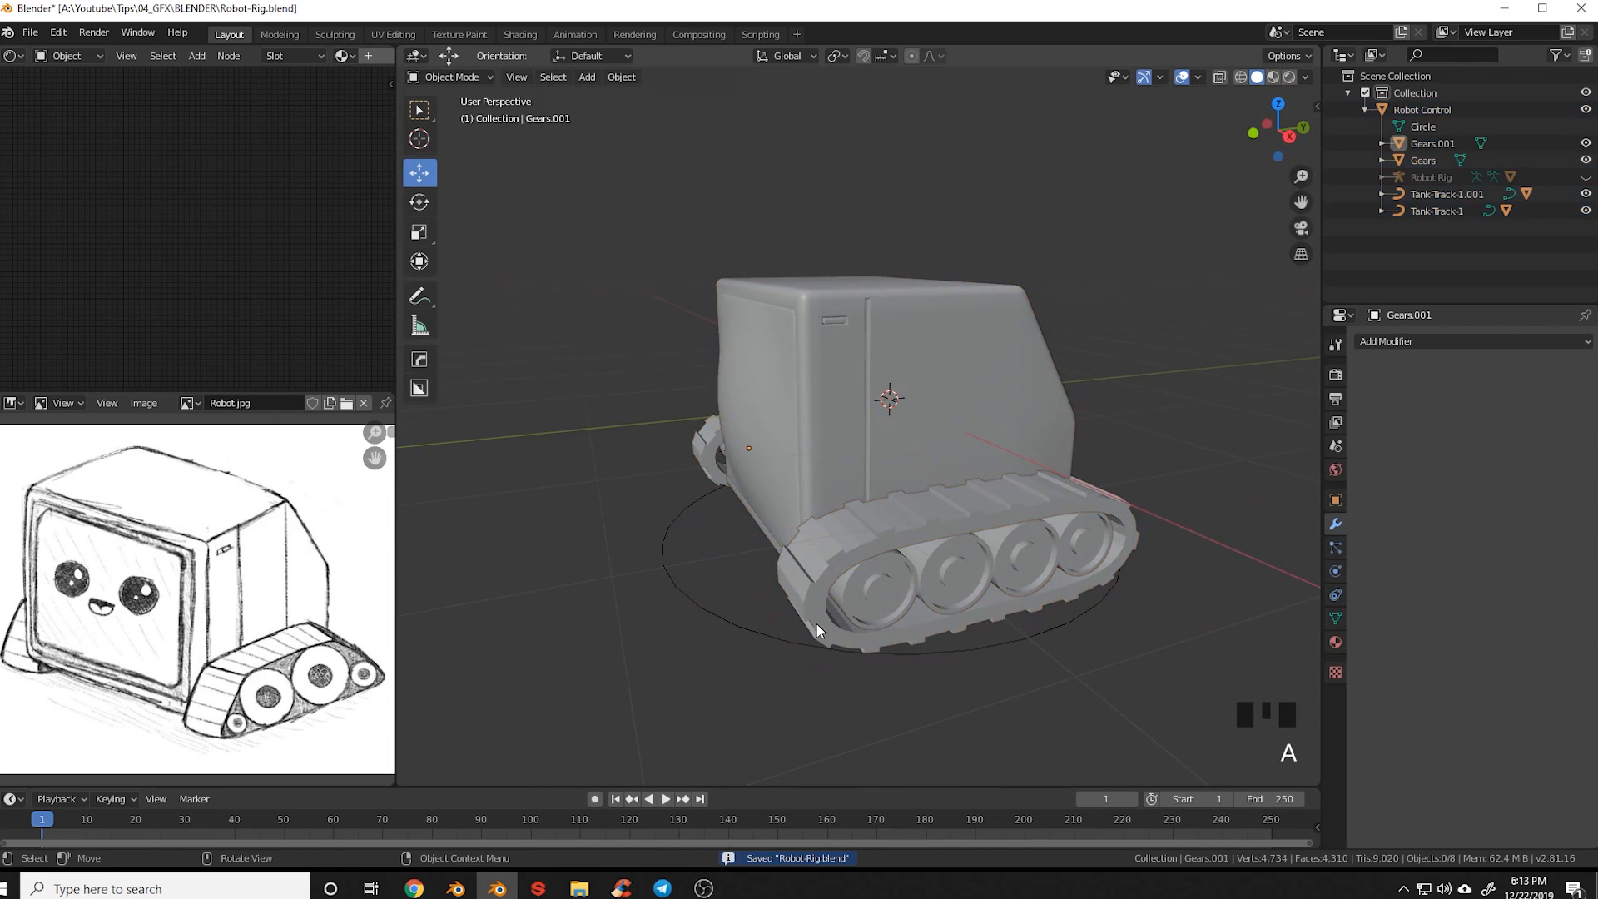
left_click(766, 634)
key("g")
right_click(843, 596)
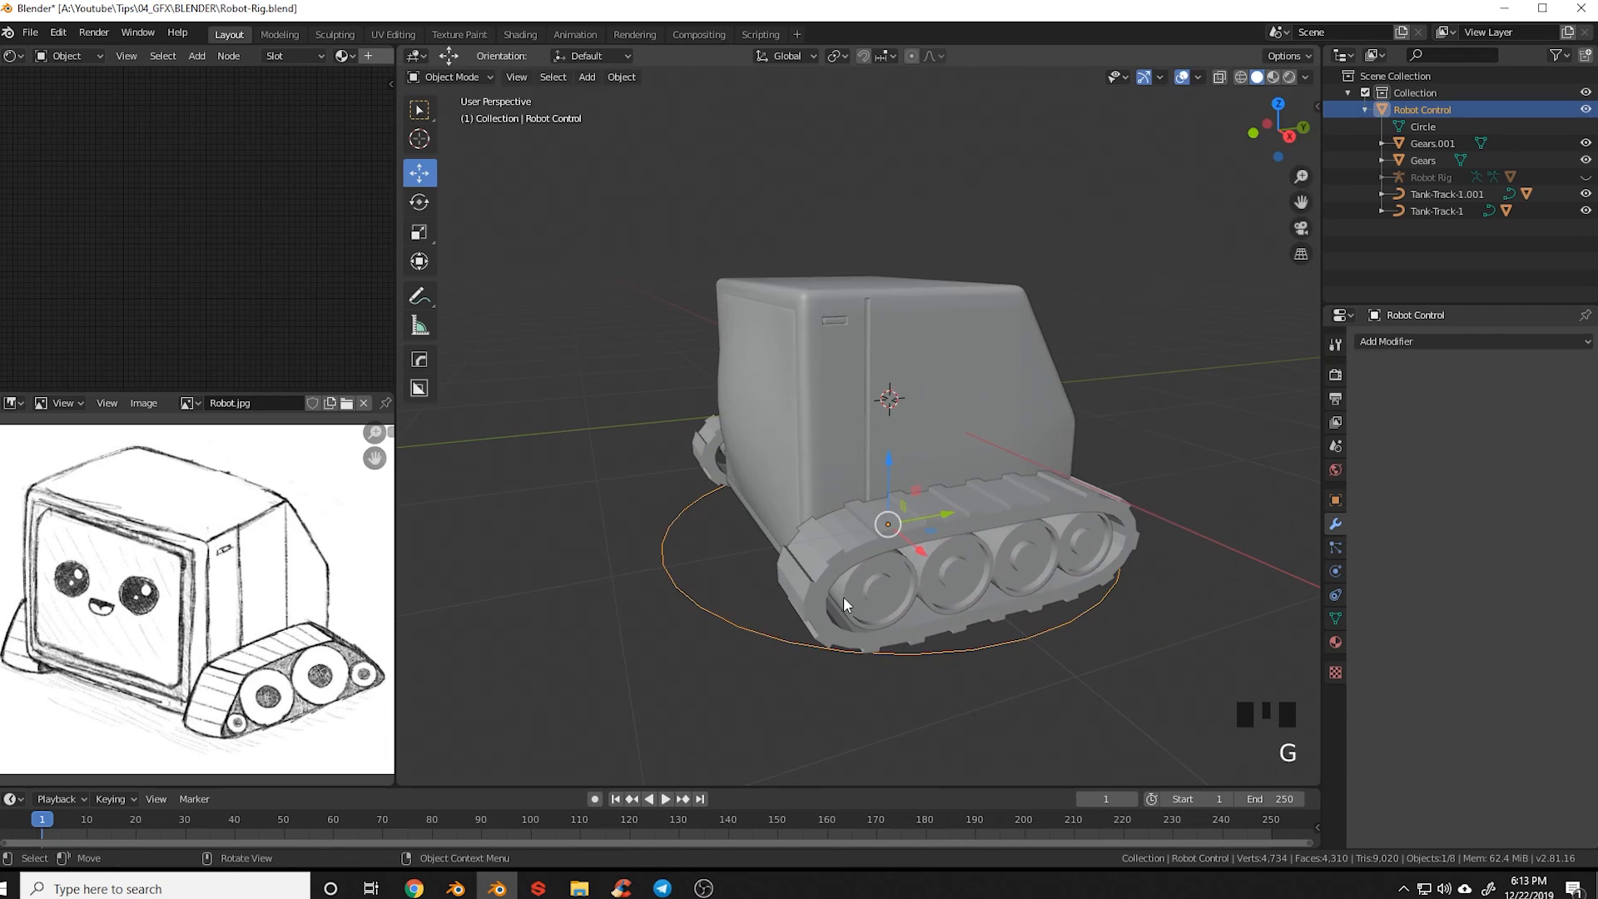
key("a")
middle_click_drag(847, 582, 801, 513)
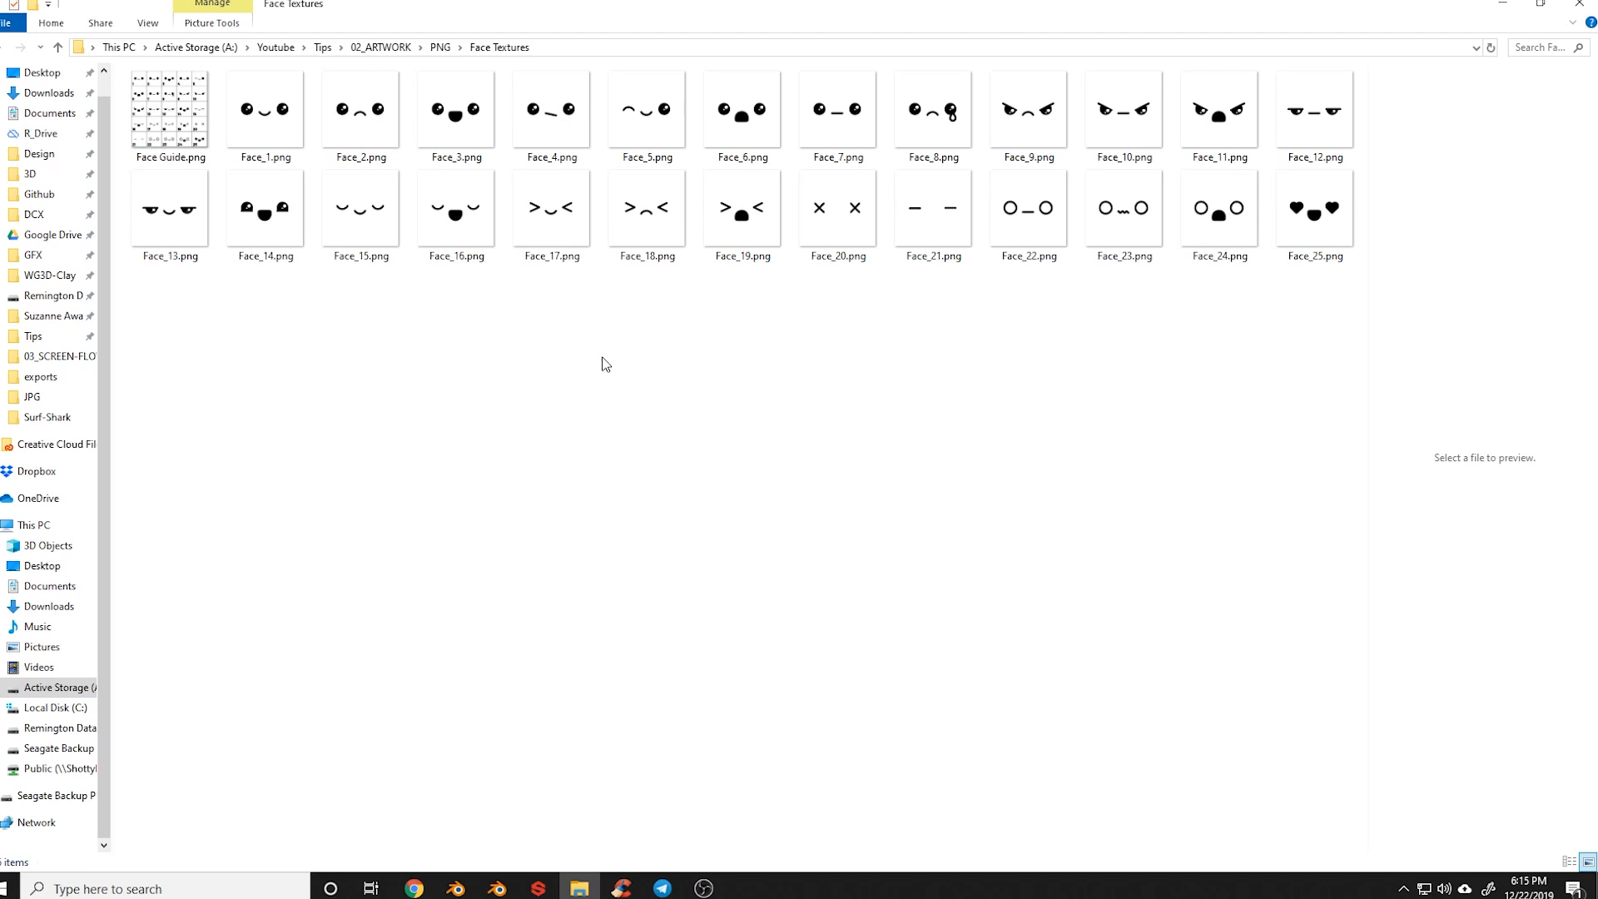
View Face Guide.png from the Face Textures folder, then close the image and the folder window
double_click(171, 125)
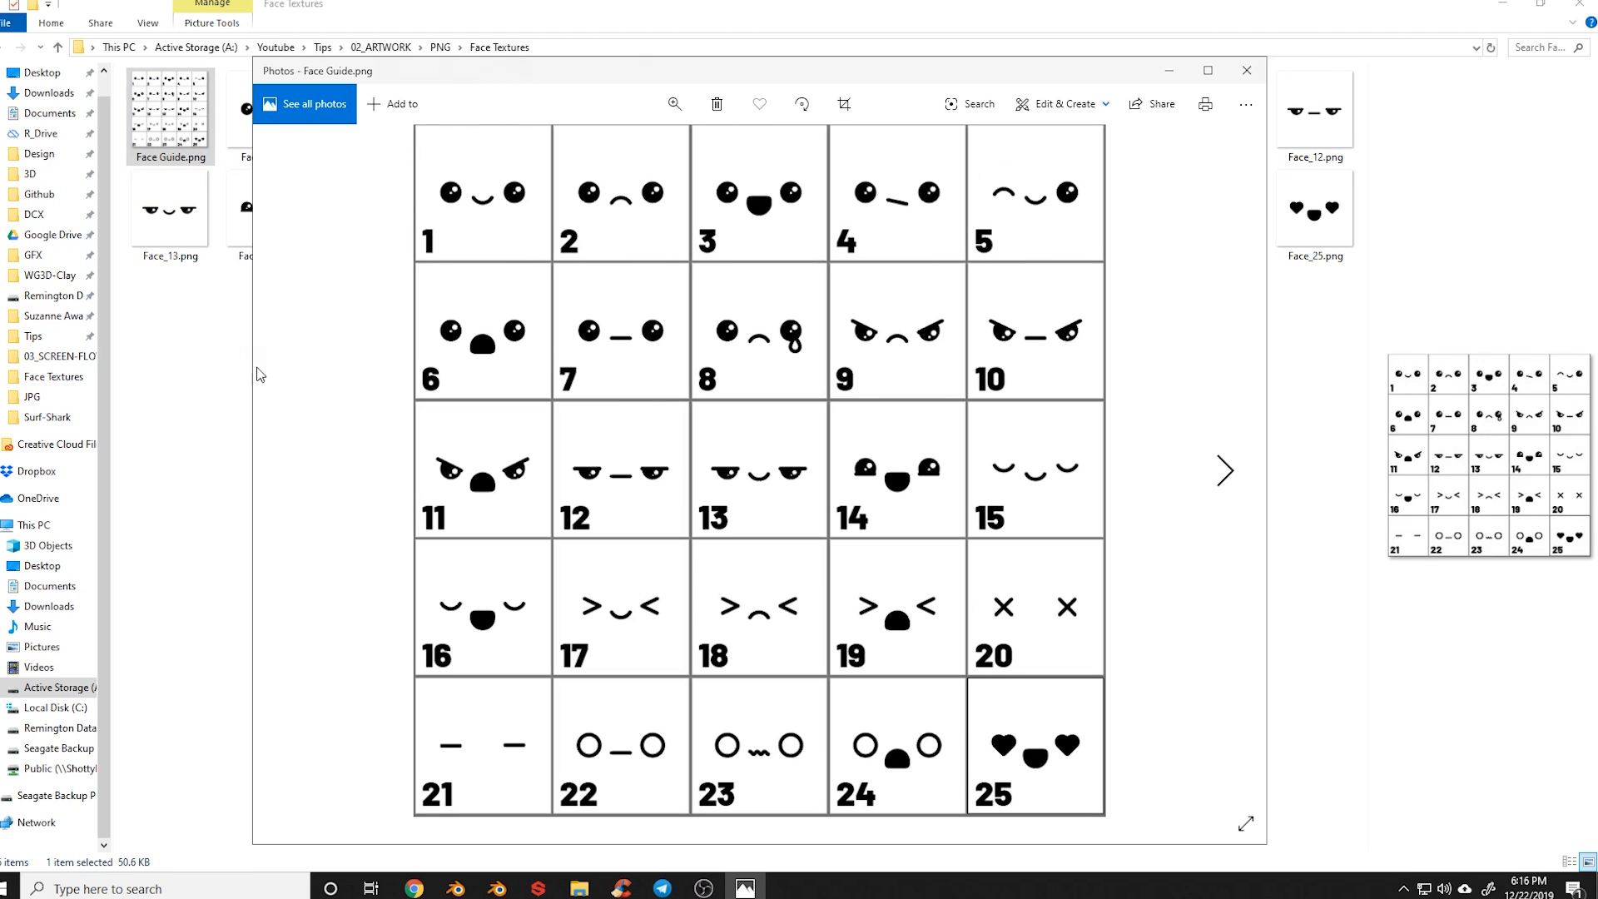
left_click(1246, 70)
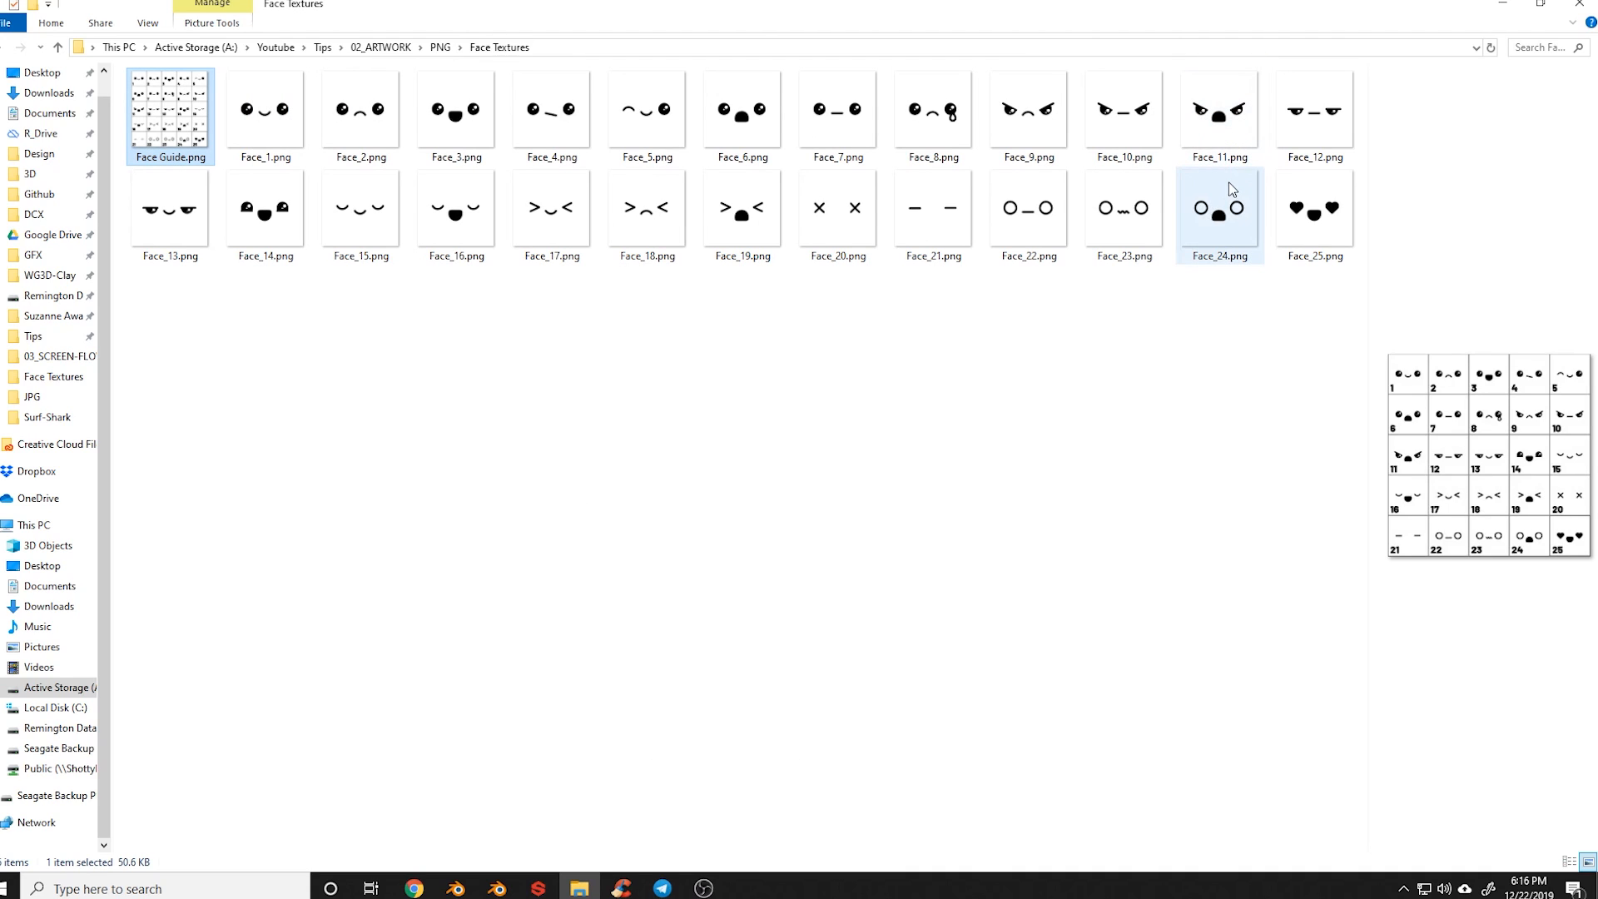
left_click(1587, 7)
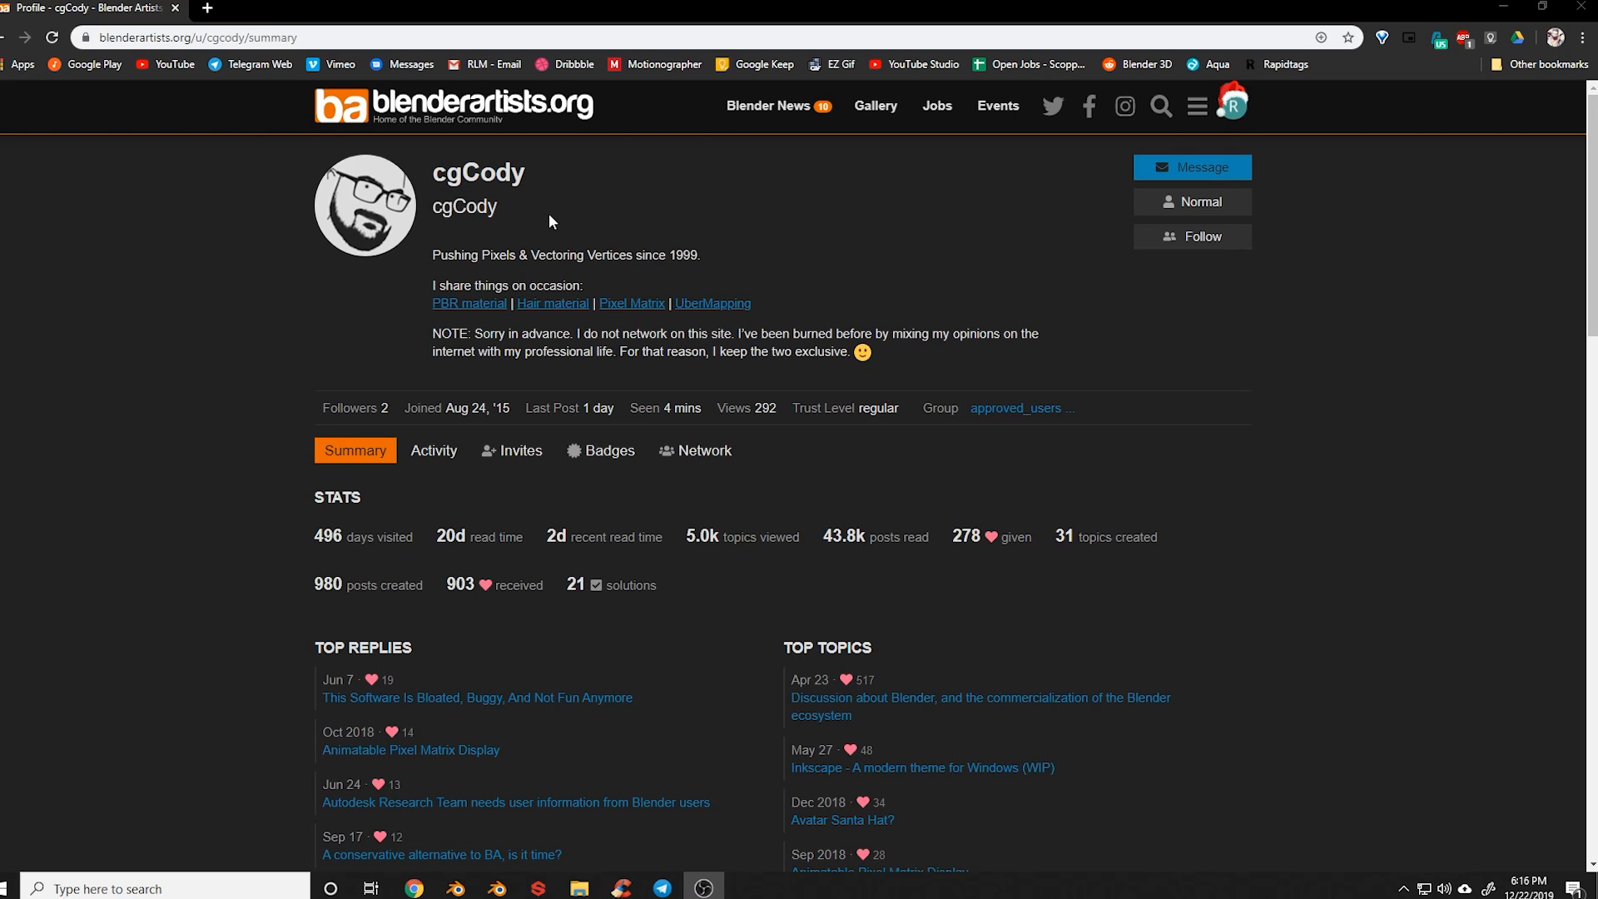
Look over the shader author's Blender Artists profile with its Pixel Matrix link, then return to Blender
scroll(699, 454, "down", 1)
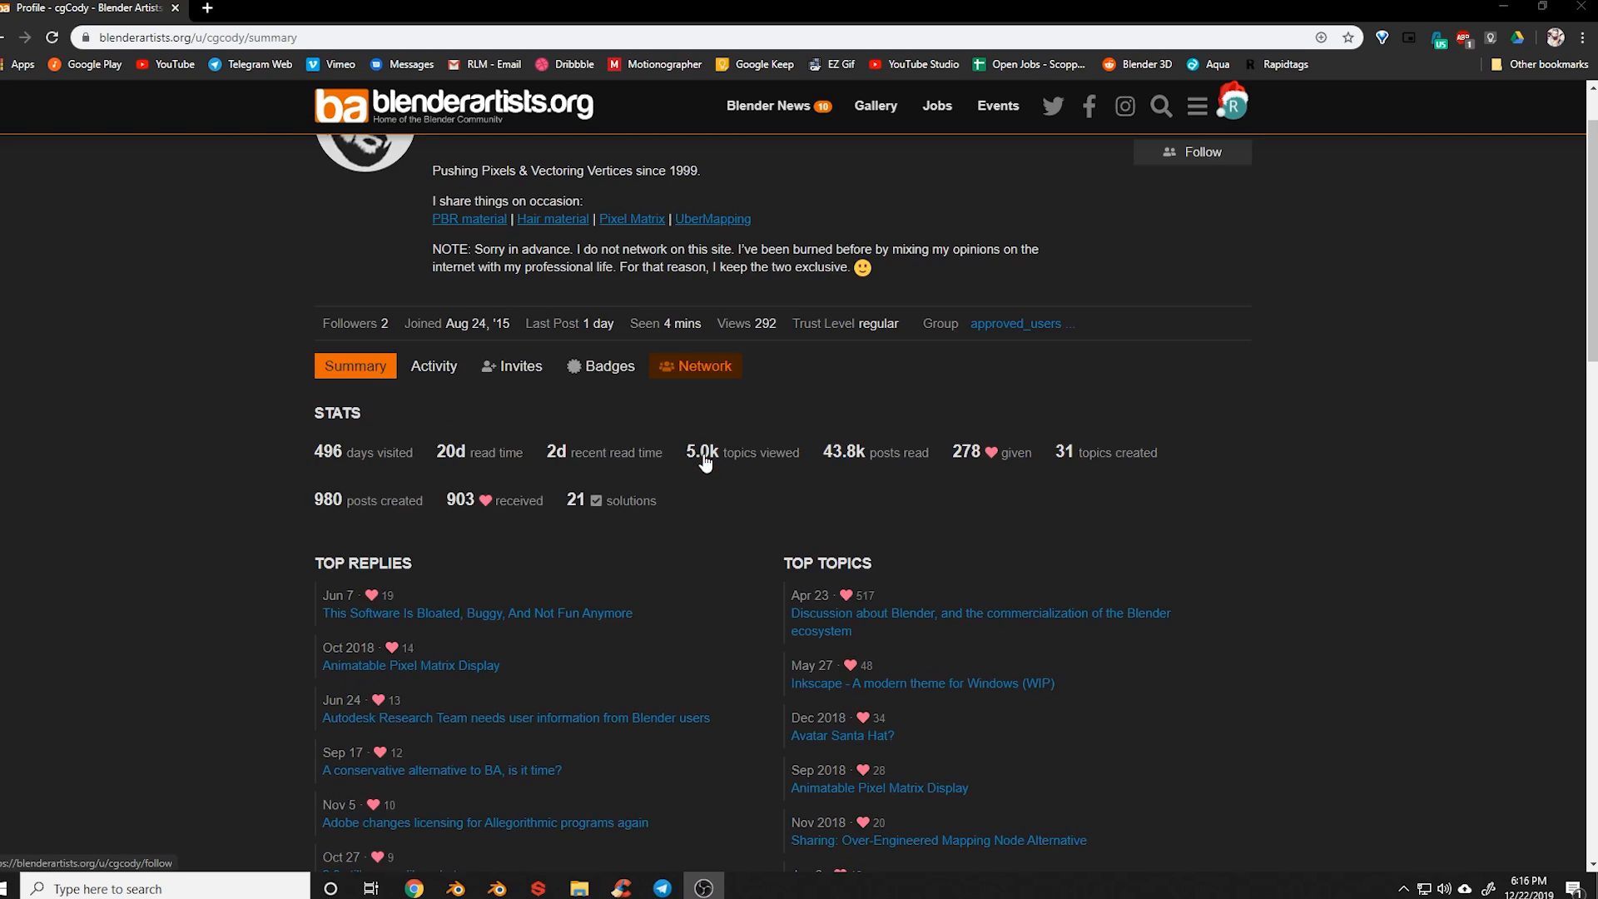
scroll(705, 465, "up", 1)
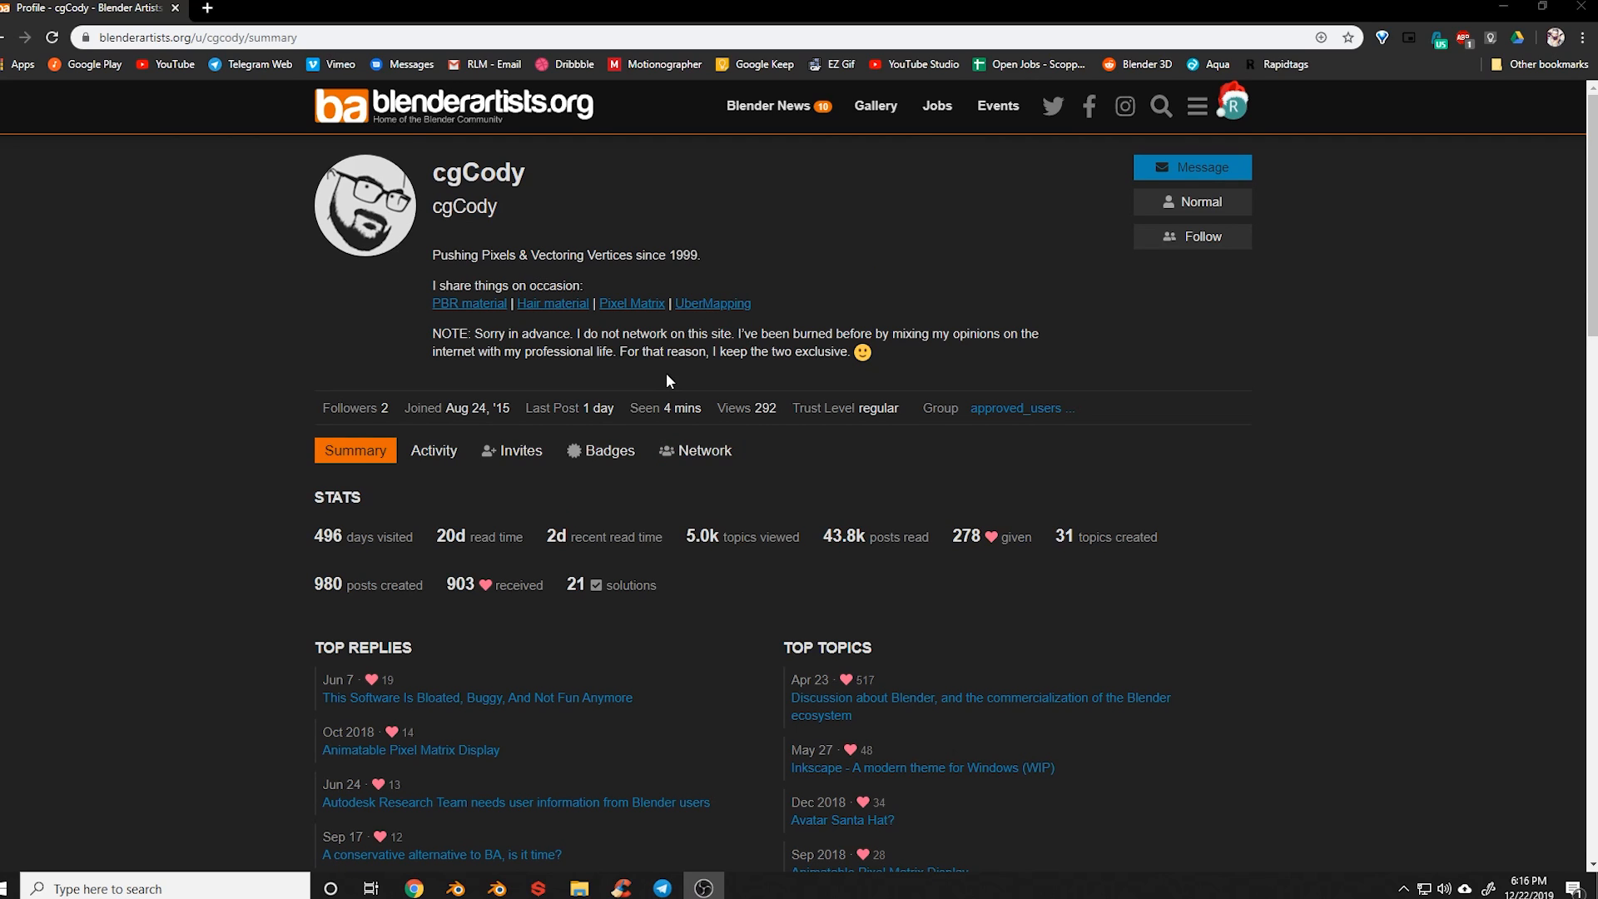
key("alt+Tab")
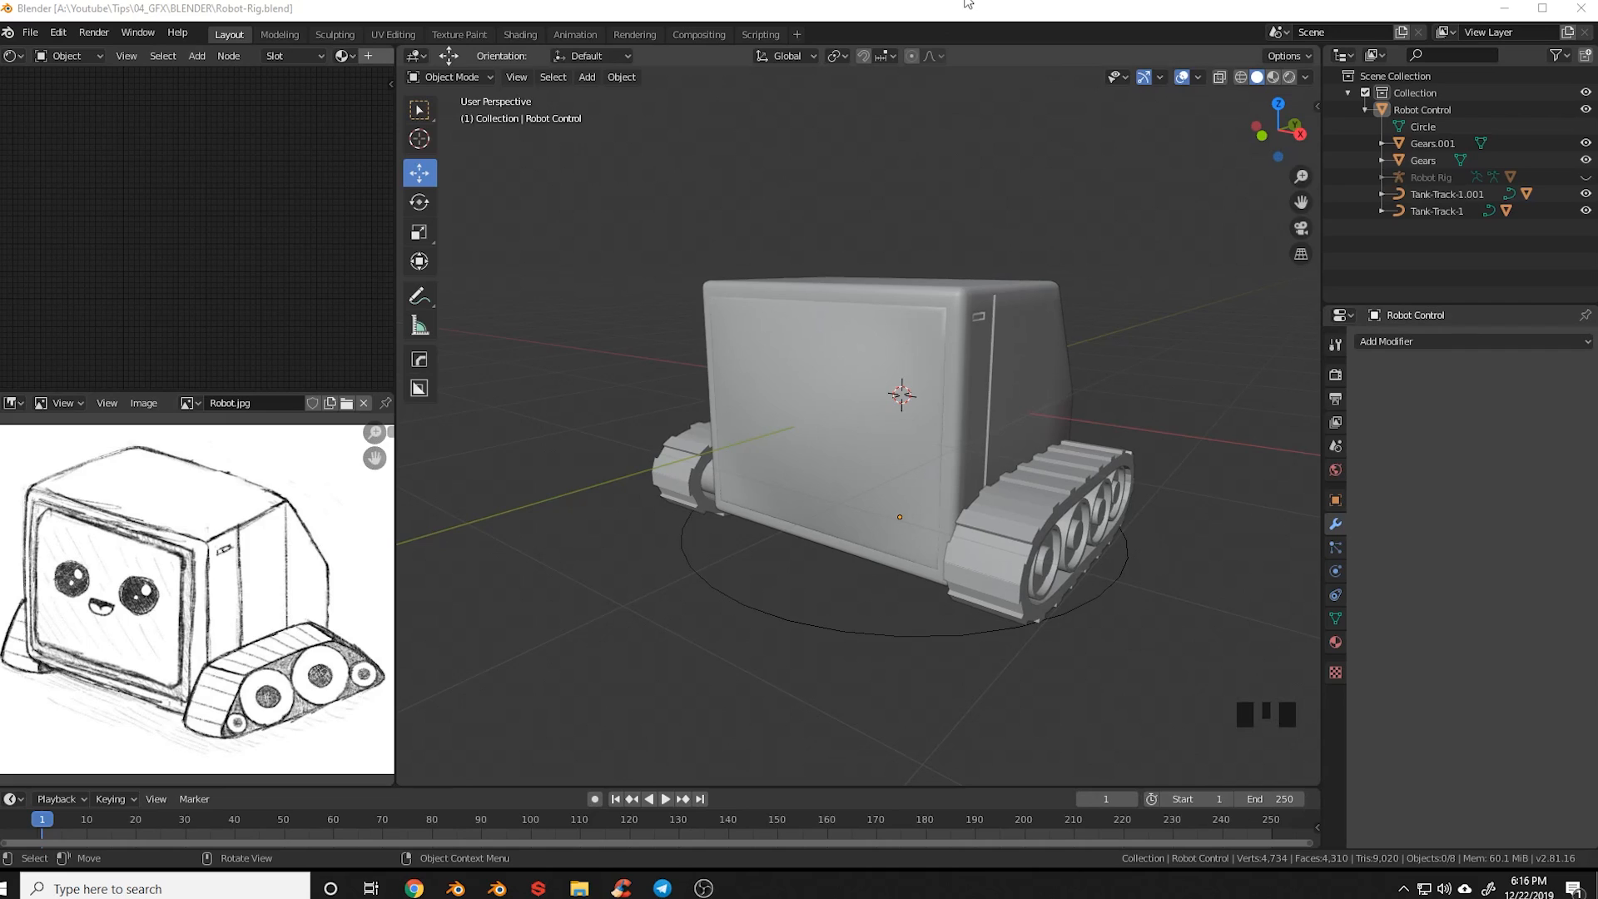
In Edit Mode on the Robot body, select the linked curved screen faces on the front and hide them
key("KP_1")
scroll(941, 458, "up", 3)
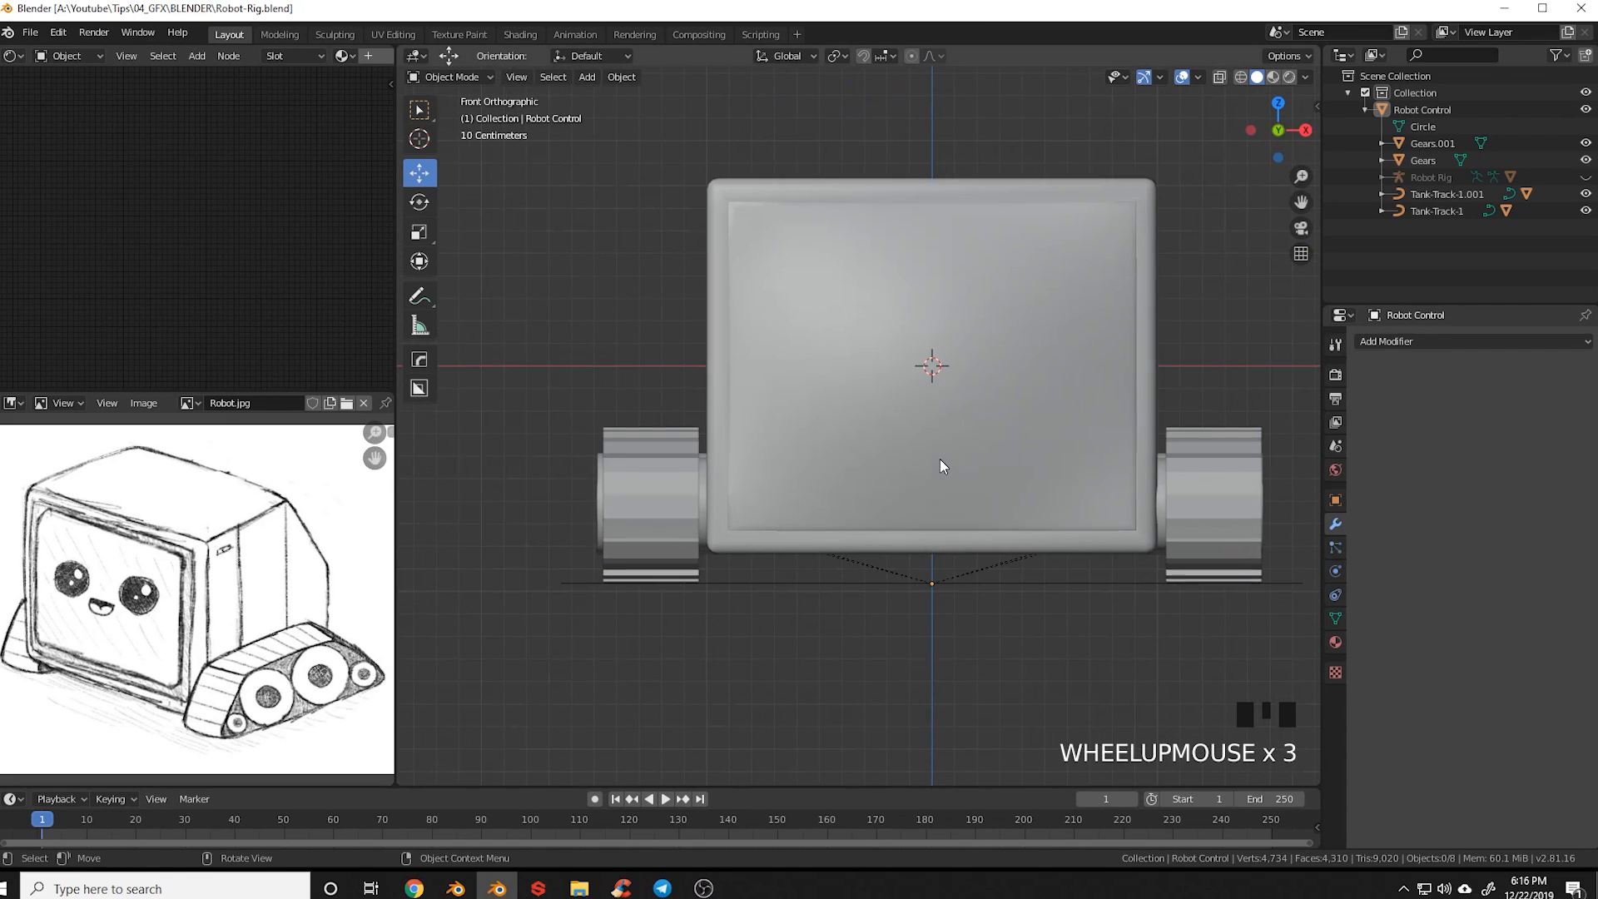
middle_click_drag(941, 464, 869, 473, "shift")
left_click(802, 393)
key("Tab")
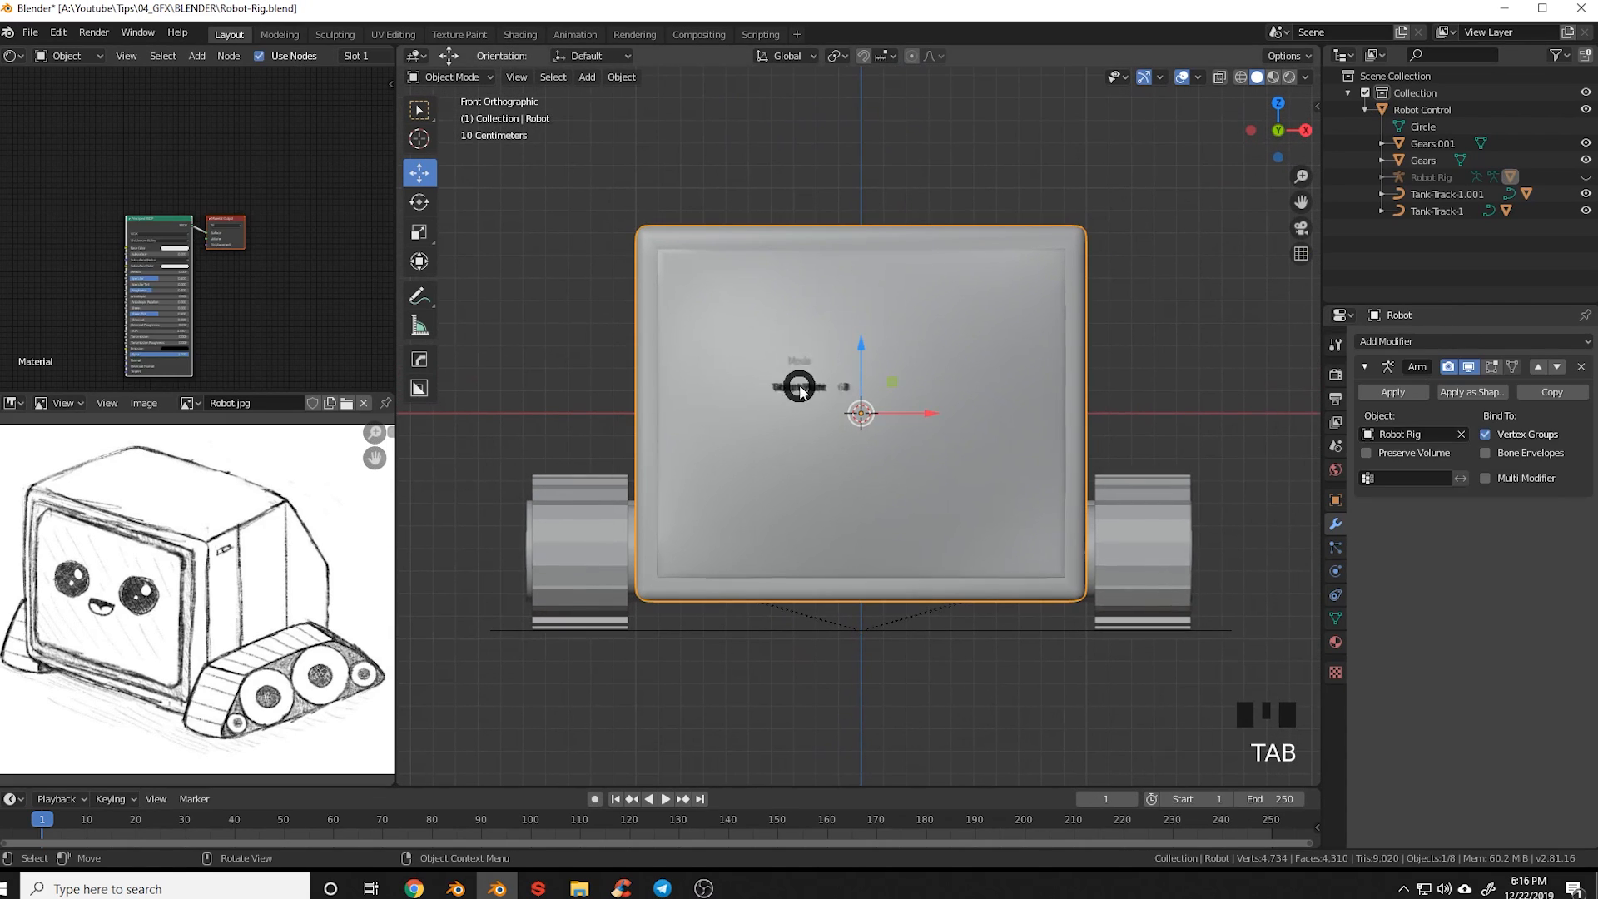
left_click(937, 371)
key("alt+a")
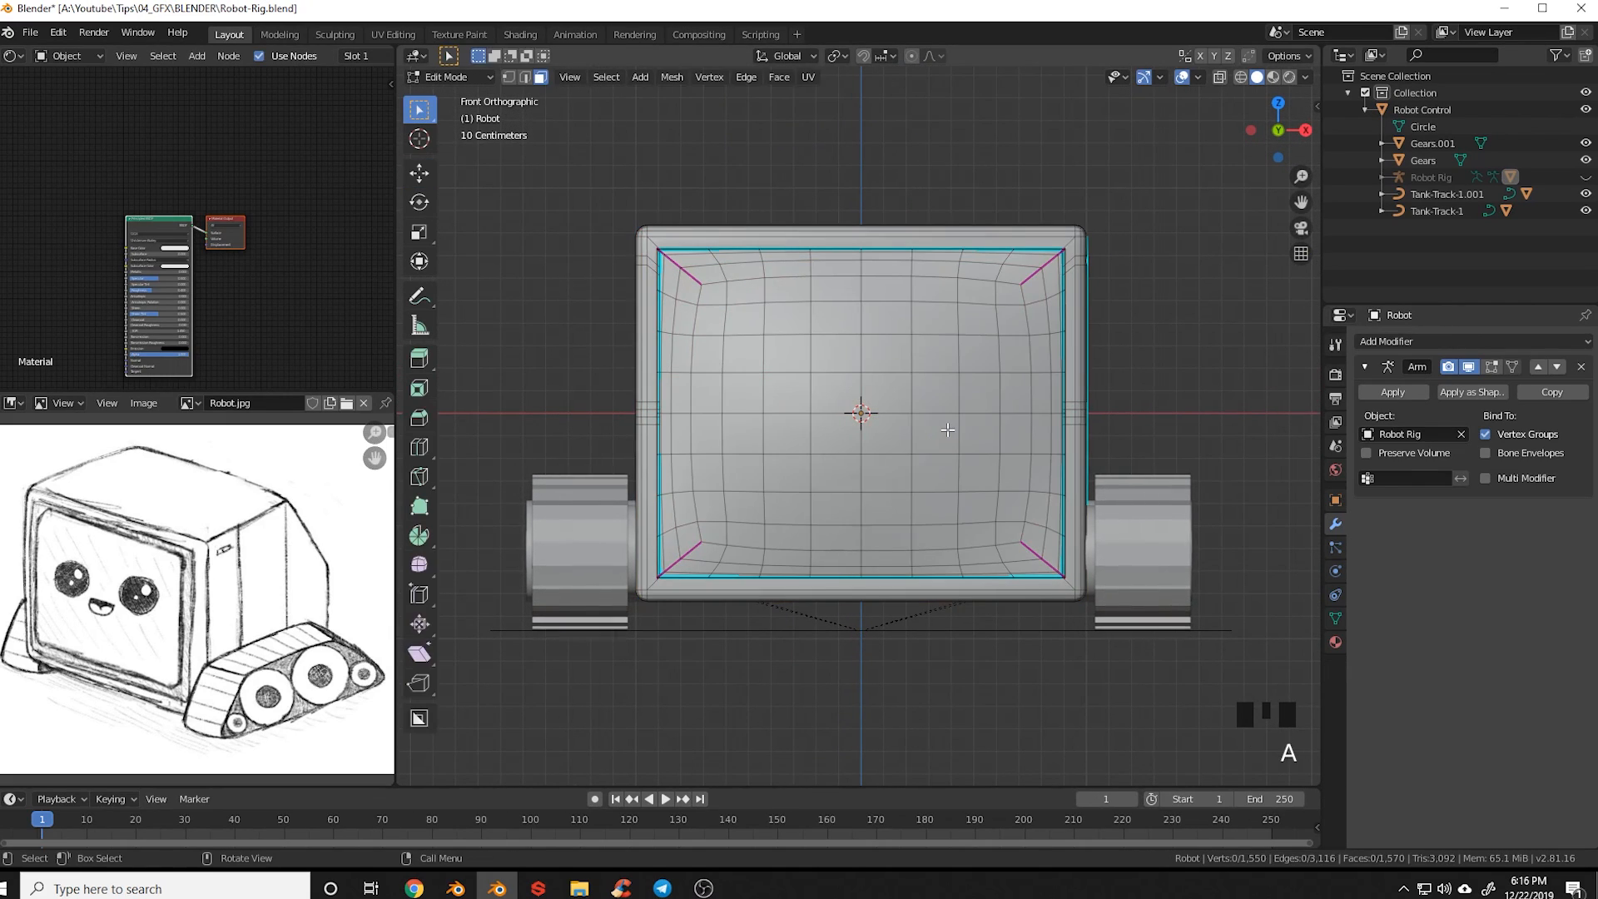
key("l")
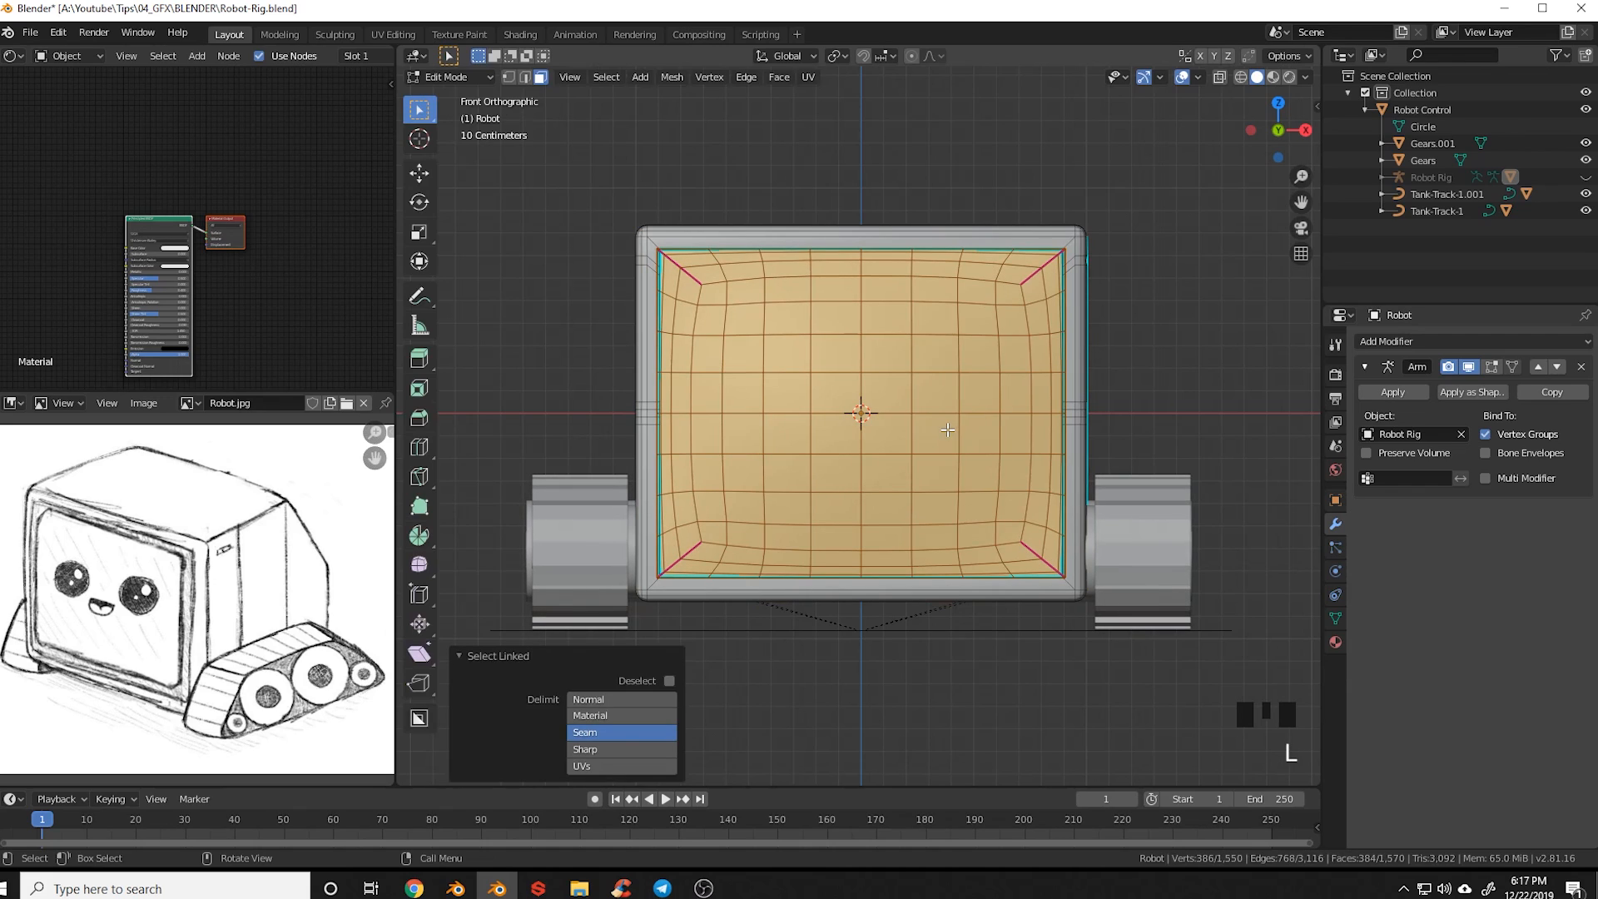
key("h")
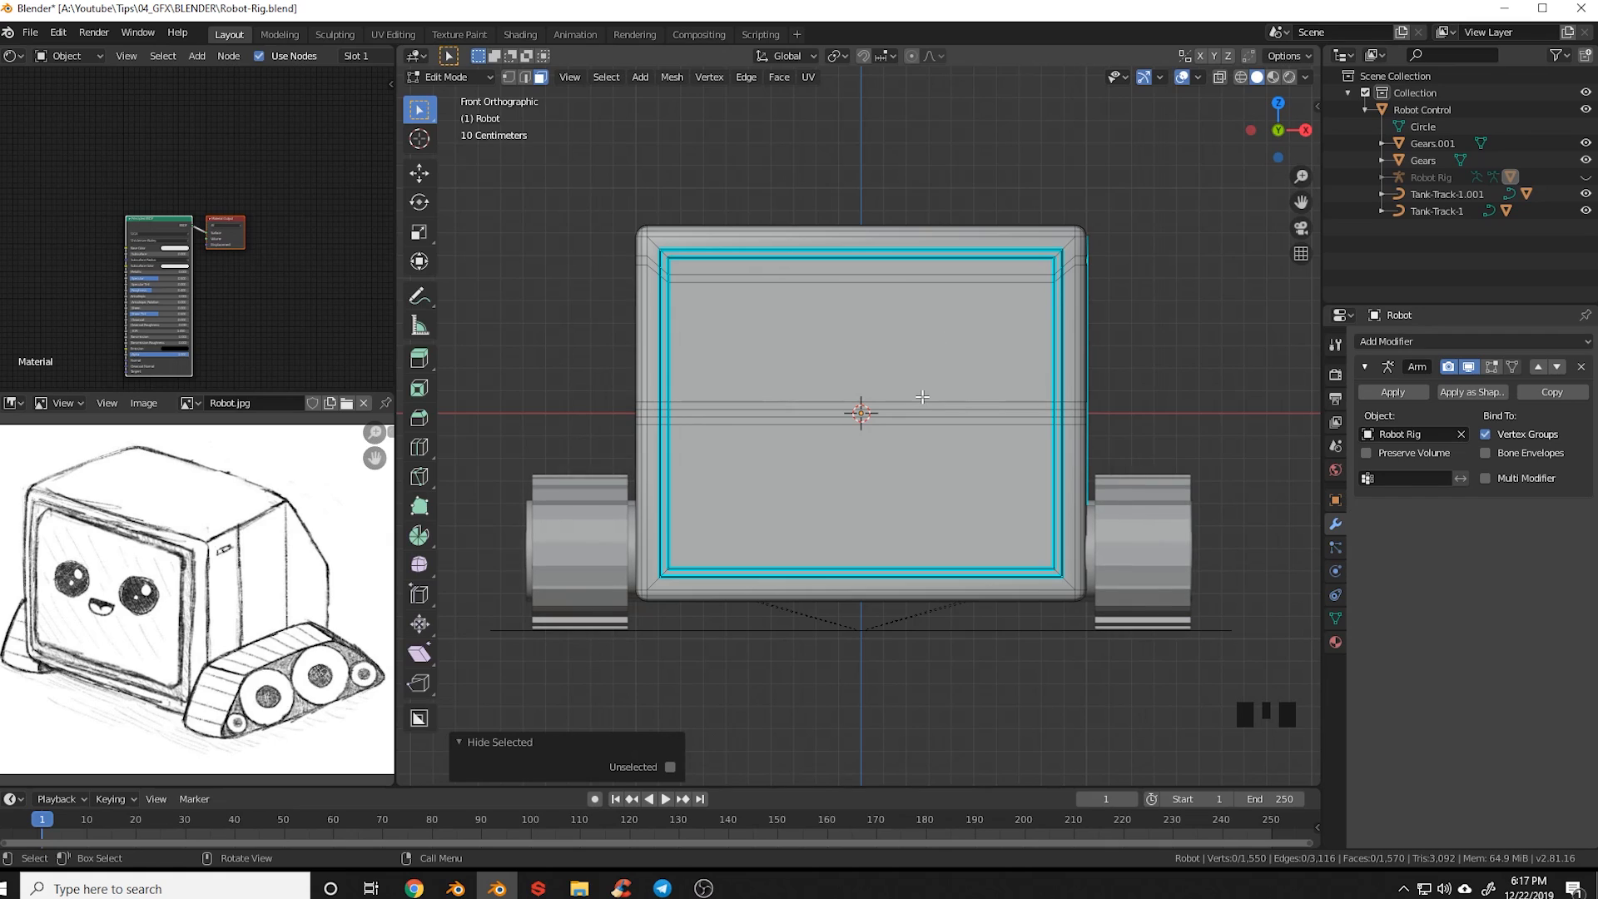
Circle-select the flat recessed faces behind the hidden screen and grow the selection four times to include the inner rim
key("3")
key("c")
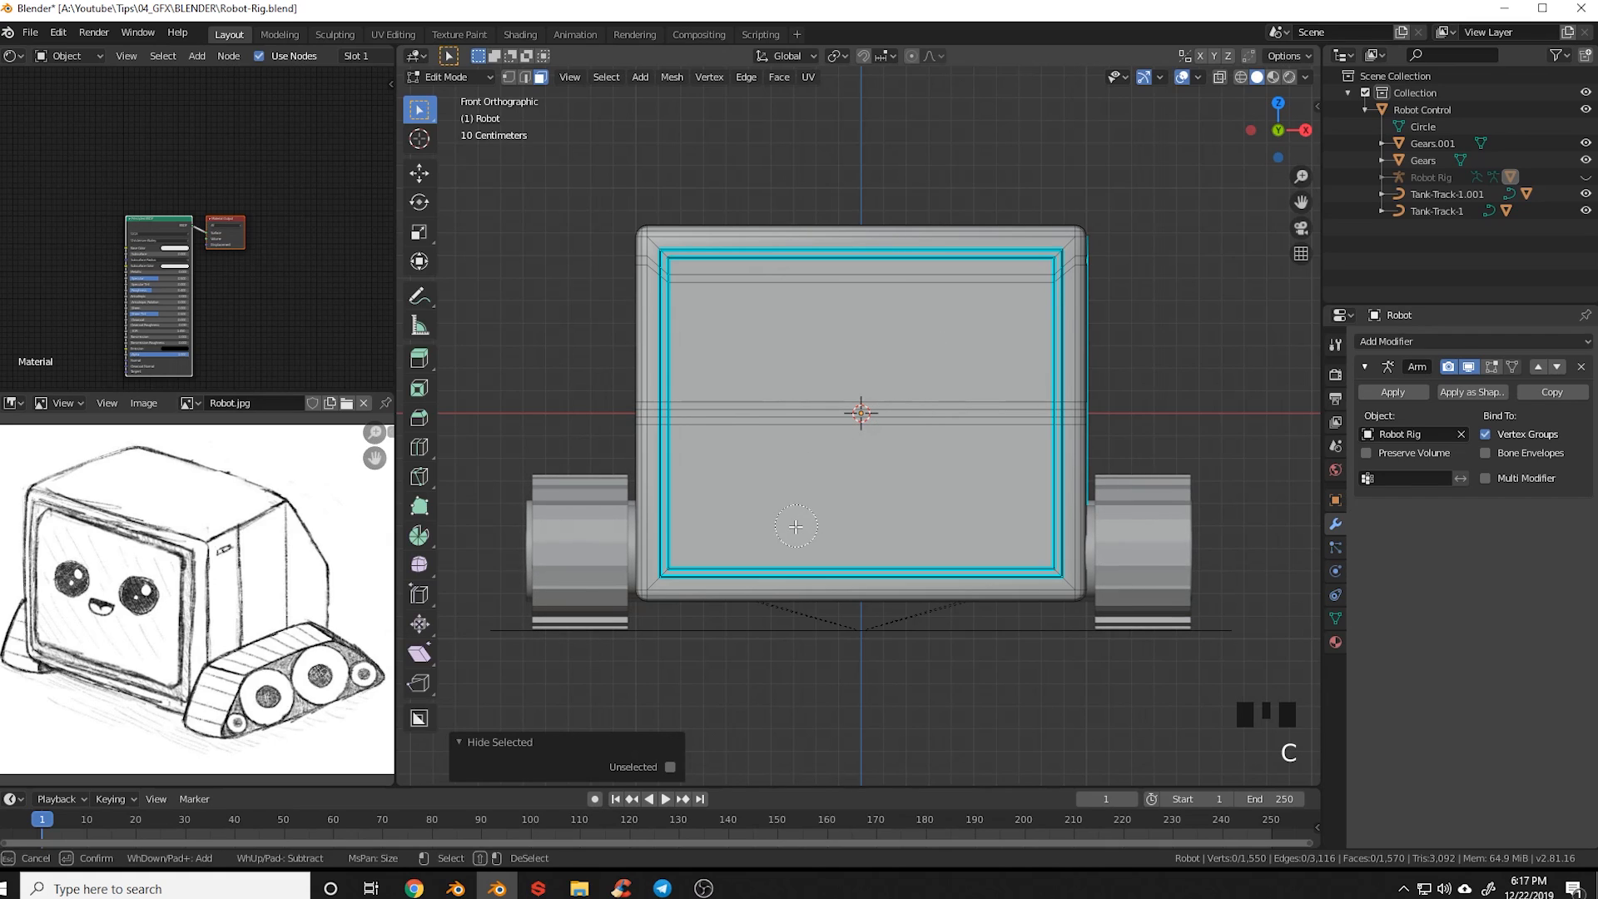
left_click_drag(796, 526, 789, 295)
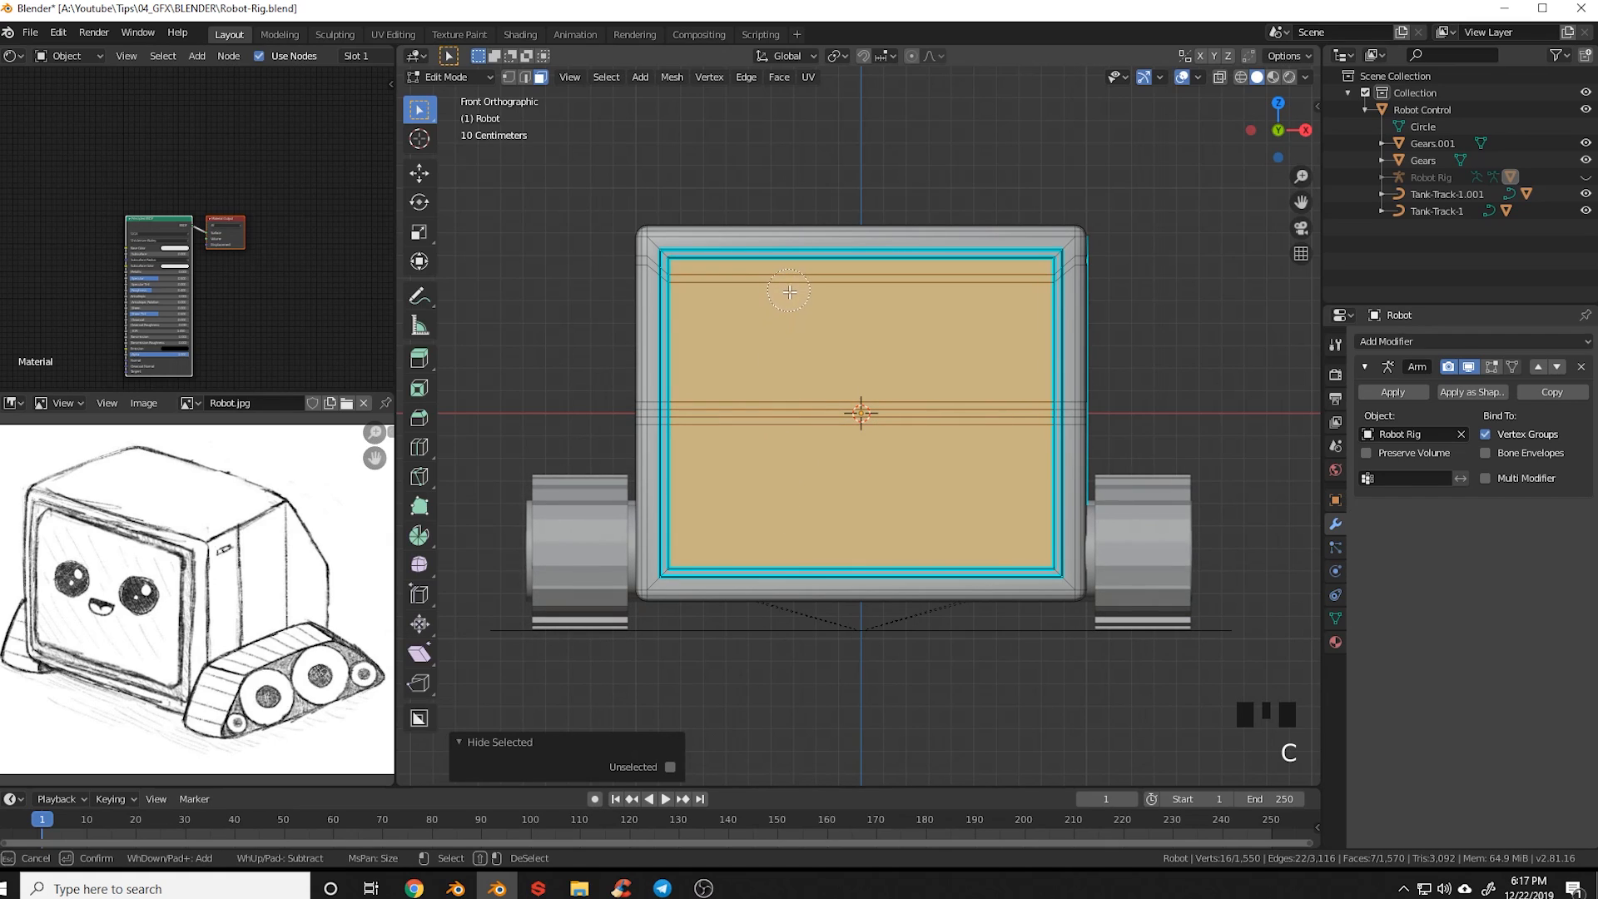
right_click(789, 291)
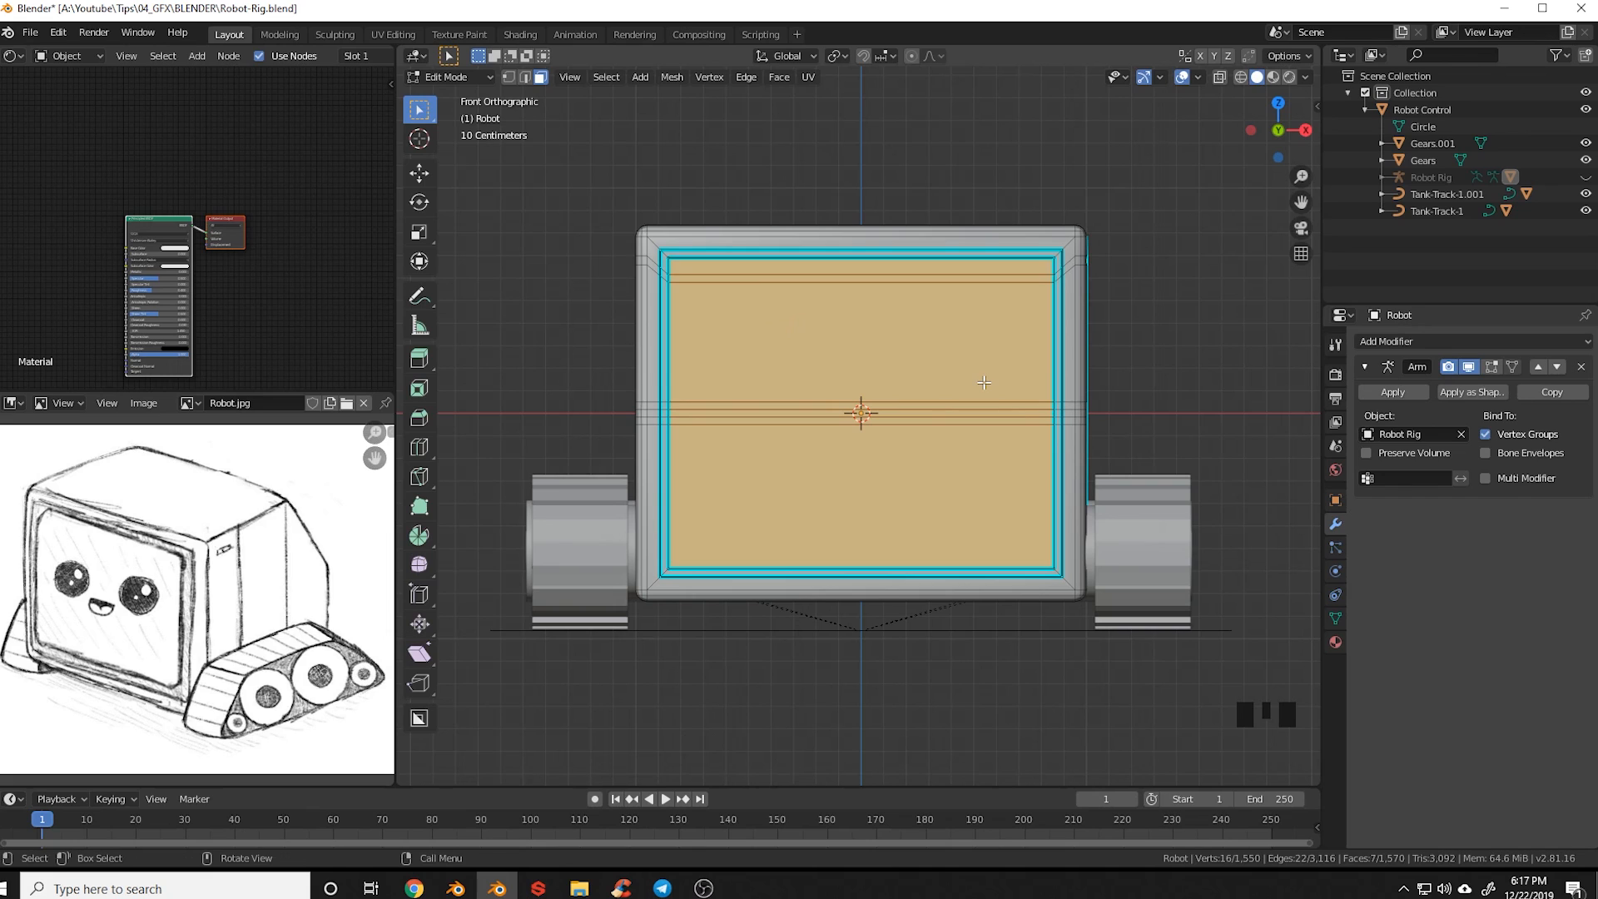
mouse_move(984, 382)
middle_mouse_down()
mouse_move(940, 408)
mouse_move(1008, 376)
middle_mouse_up()
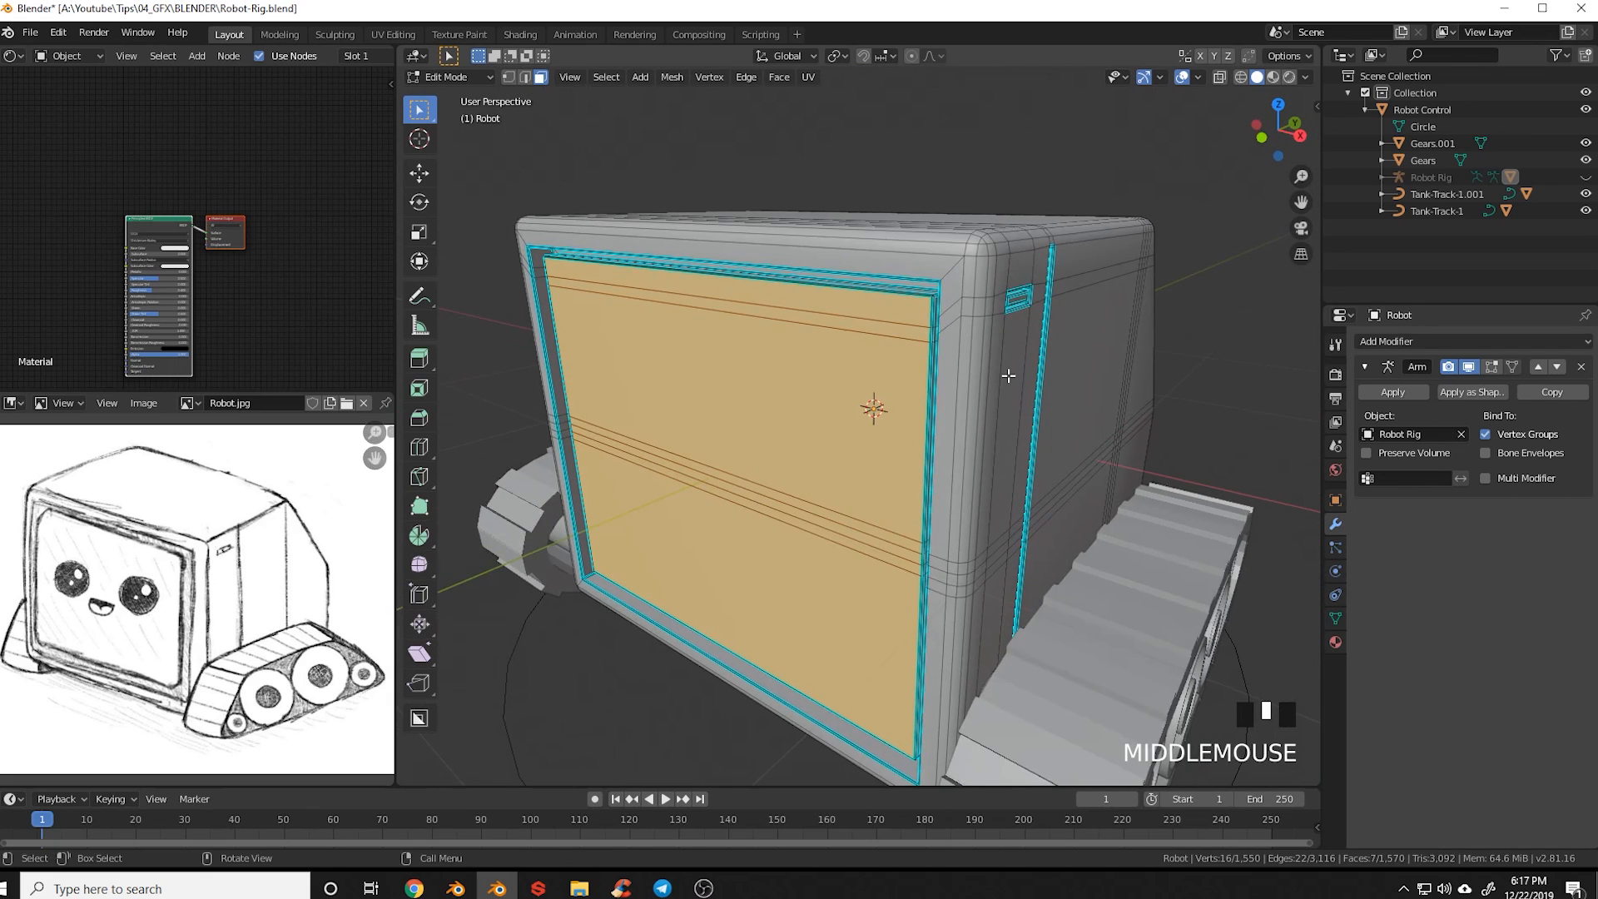
scroll(1008, 376, "up", 2)
key("ctrl+KP_Add")
key("ctrl+KP_Add")
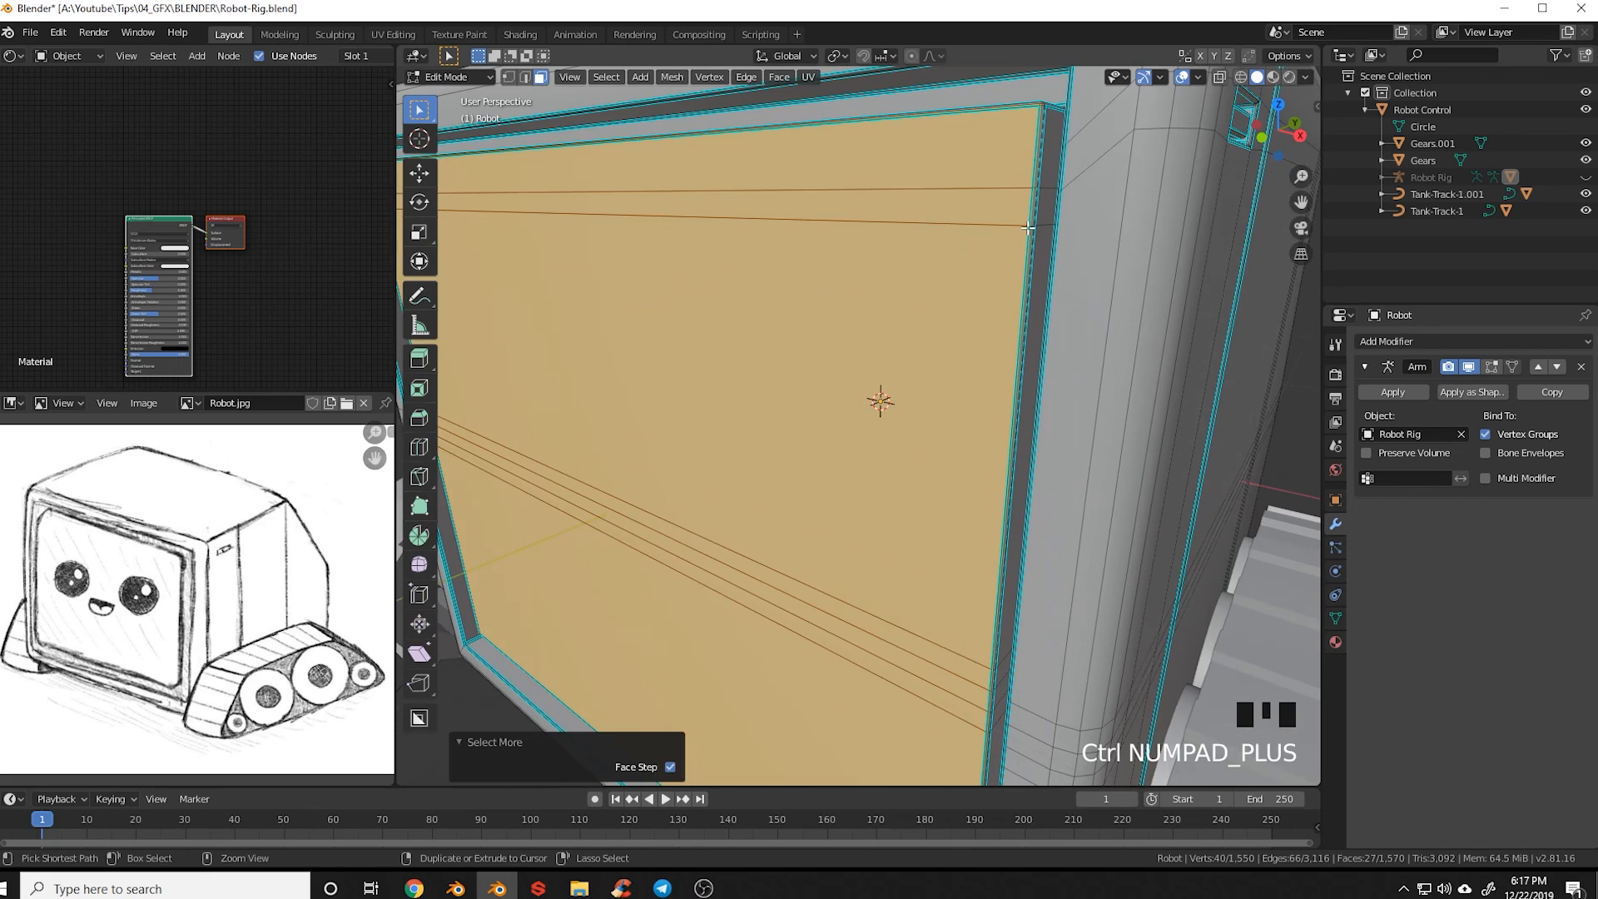
key("ctrl+KP_Add")
key("ctrl+KP_Add")
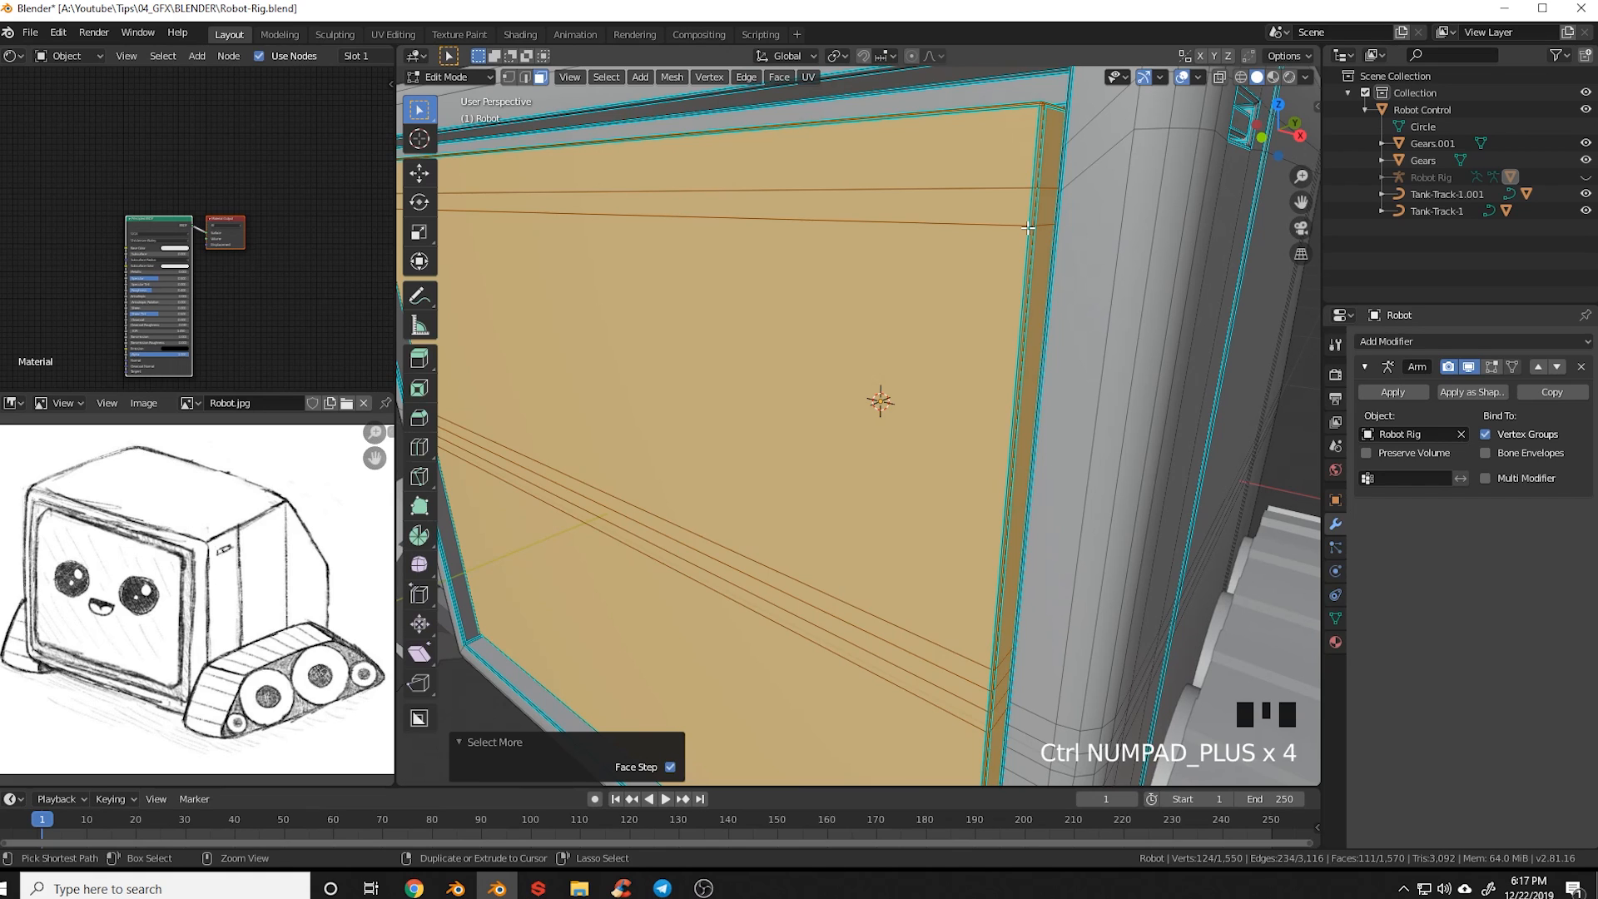
middle_click_drag(1028, 228, 966, 162)
scroll(978, 545, "down", 2)
middle_click_drag(962, 596, 932, 574)
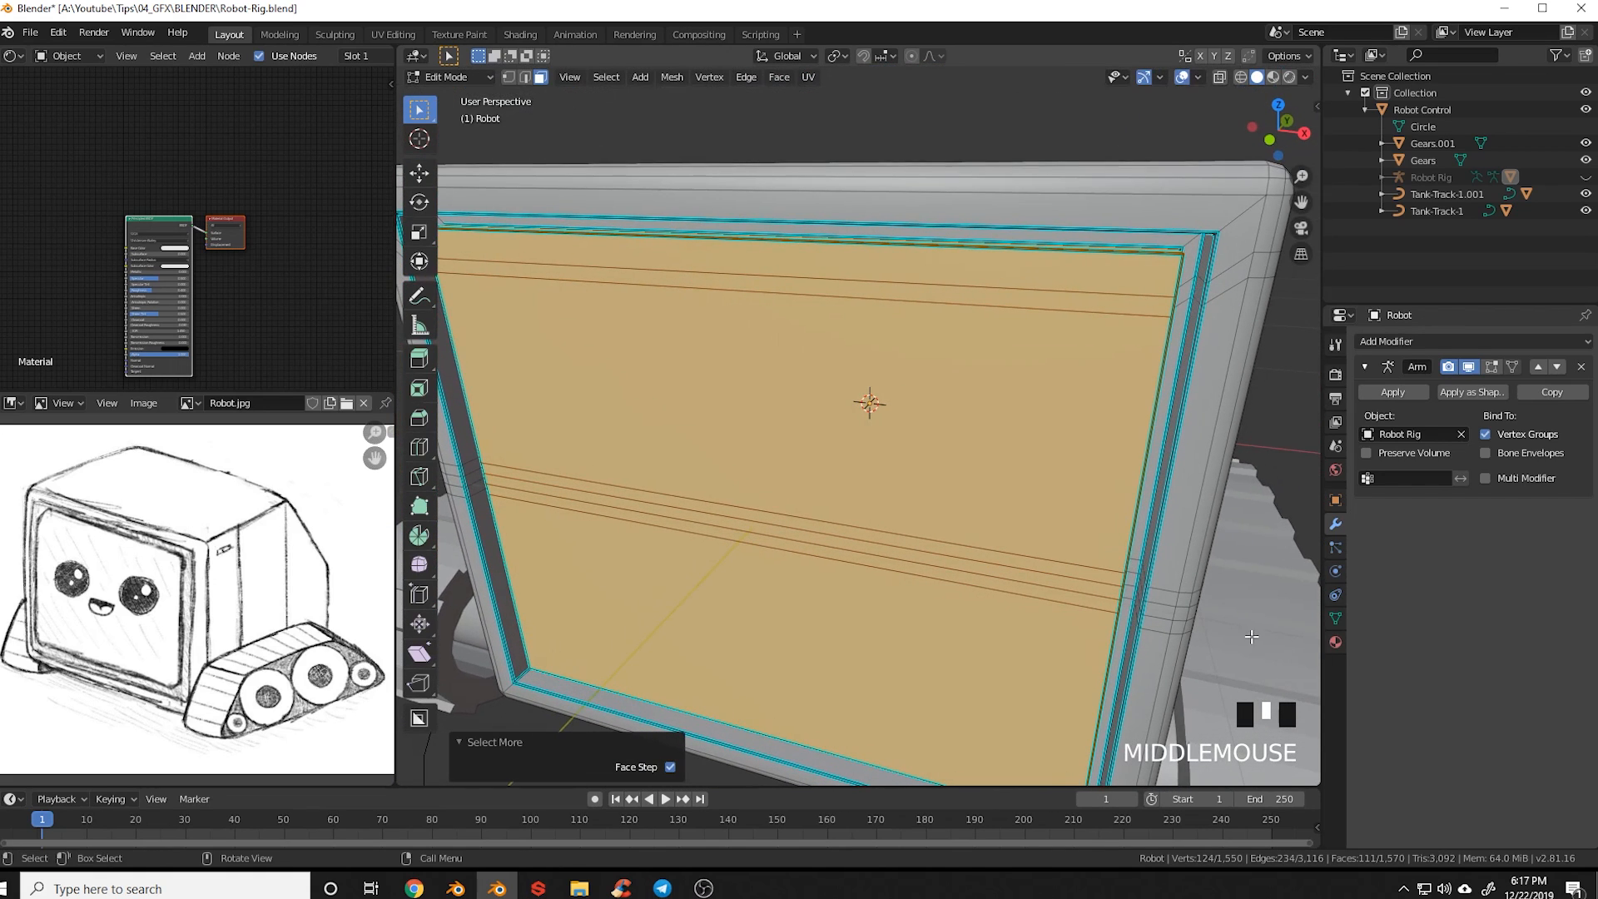
Add a second material slot with a new material, assign it to the selected recess faces and return to Object Mode
left_click(1335, 641)
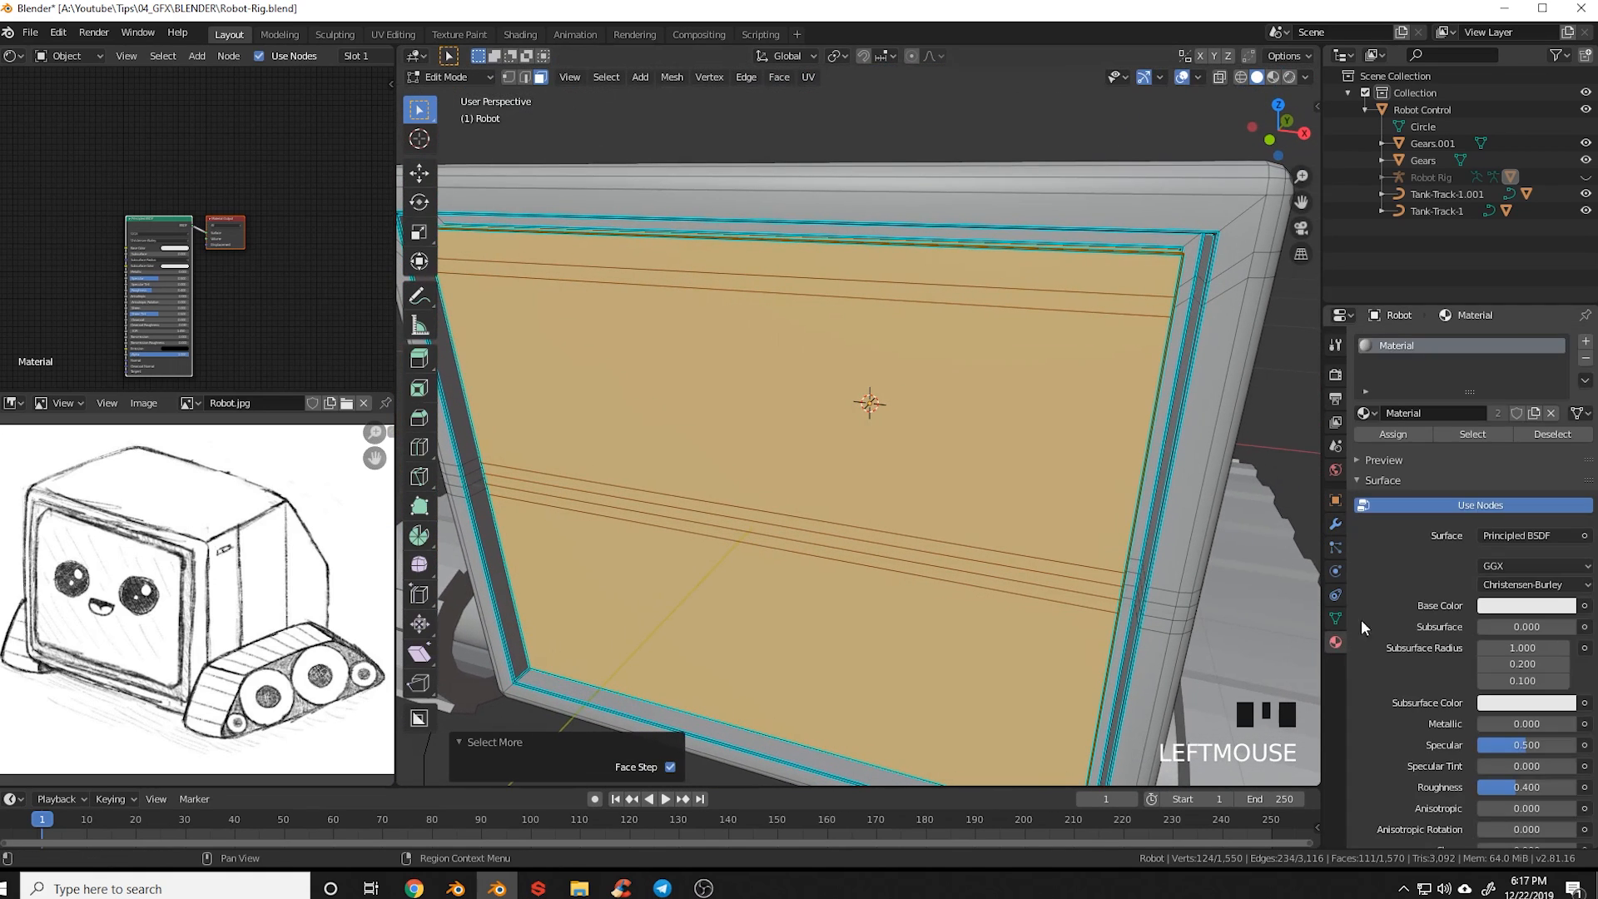
left_click(1586, 341)
left_click(1431, 448)
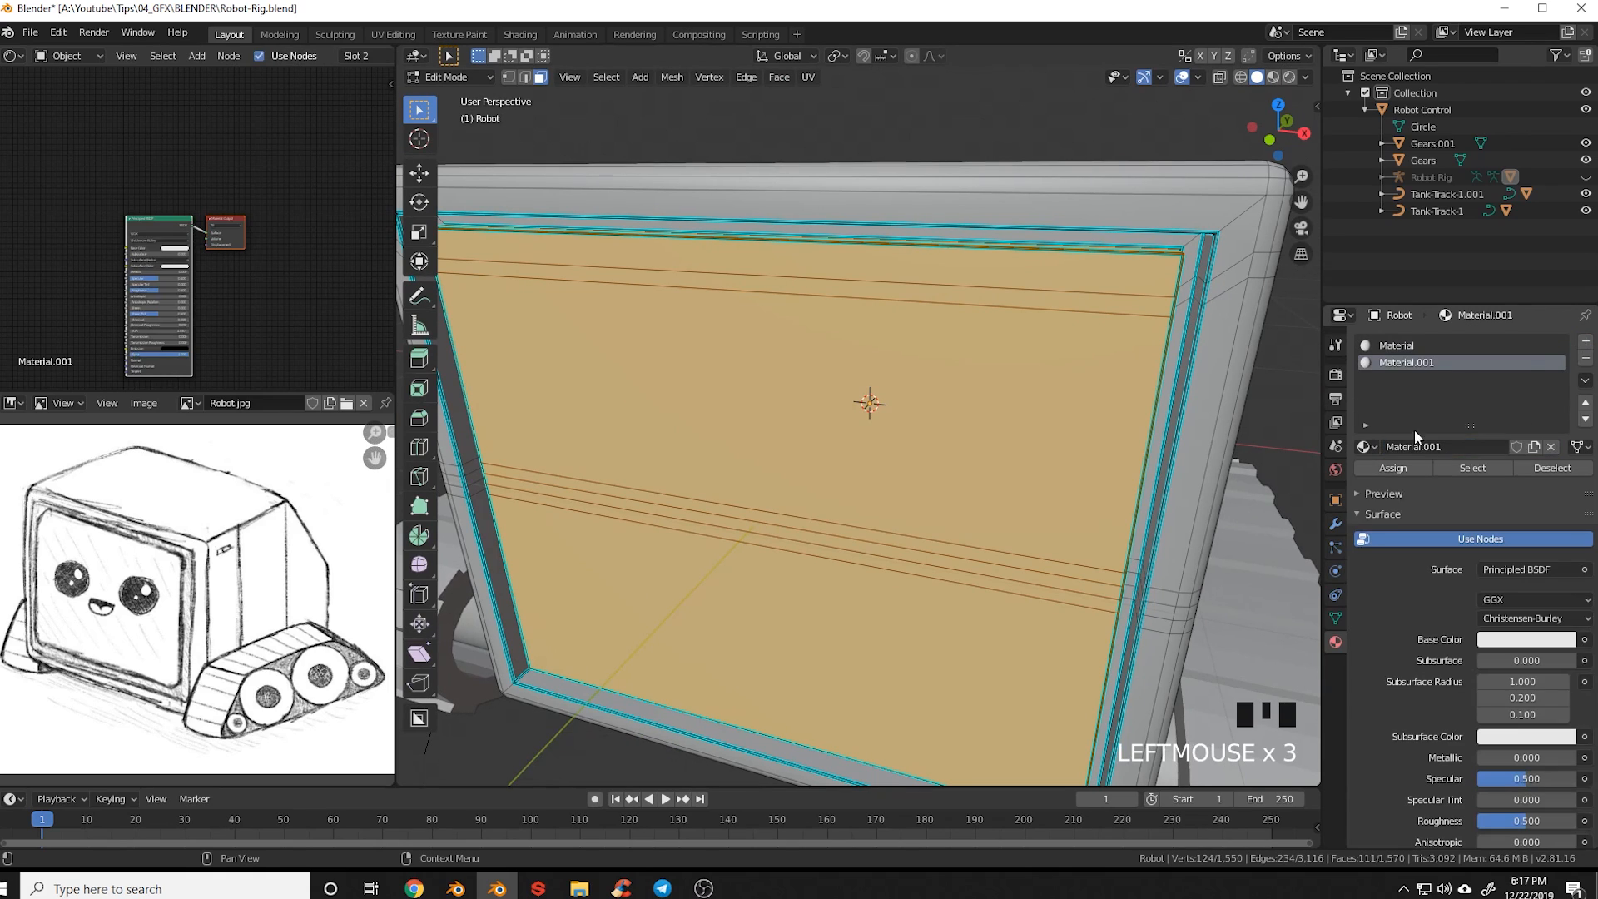
left_click(1402, 467)
double_click(1401, 467)
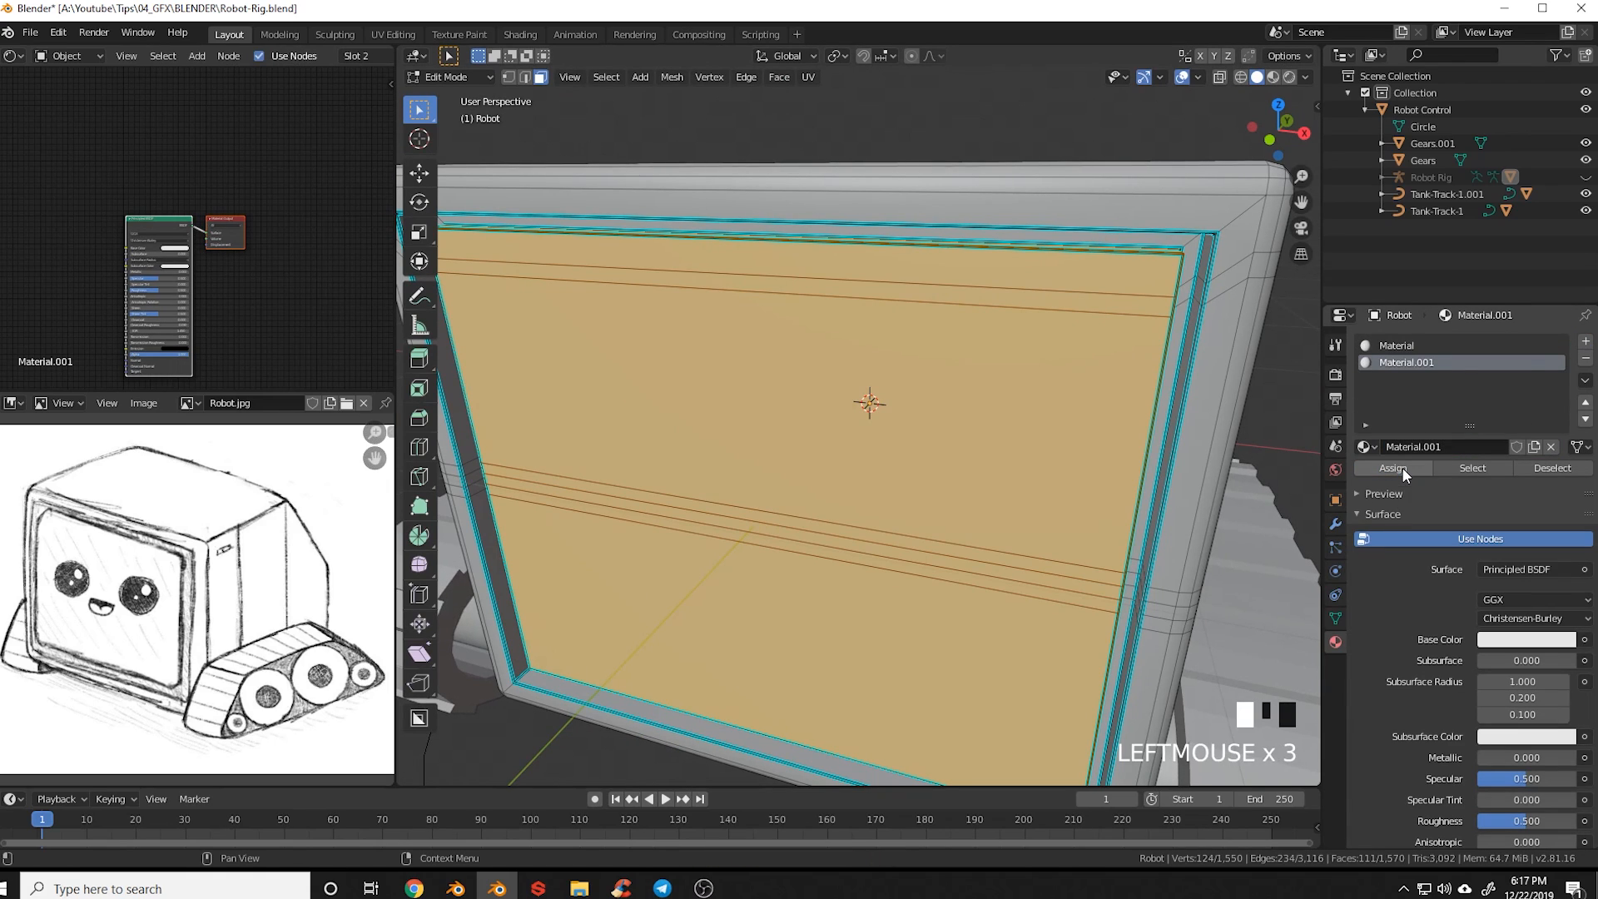
key("Tab")
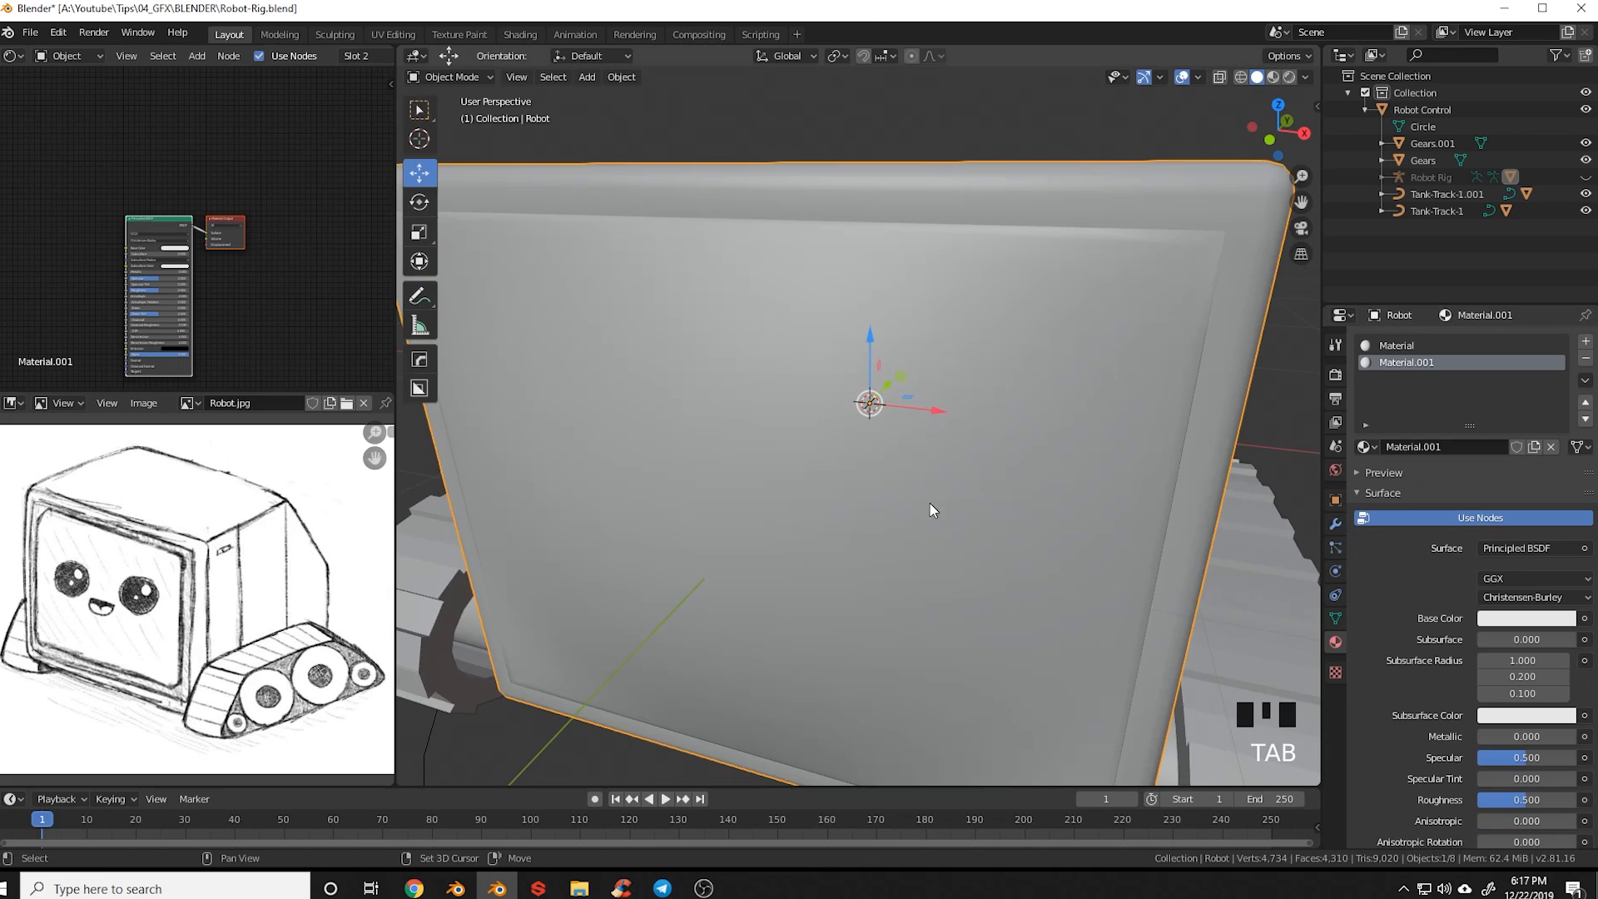
Append the MatrixDisplay material from LCD.blend
middle_click_drag(930, 506, 957, 457, "shift")
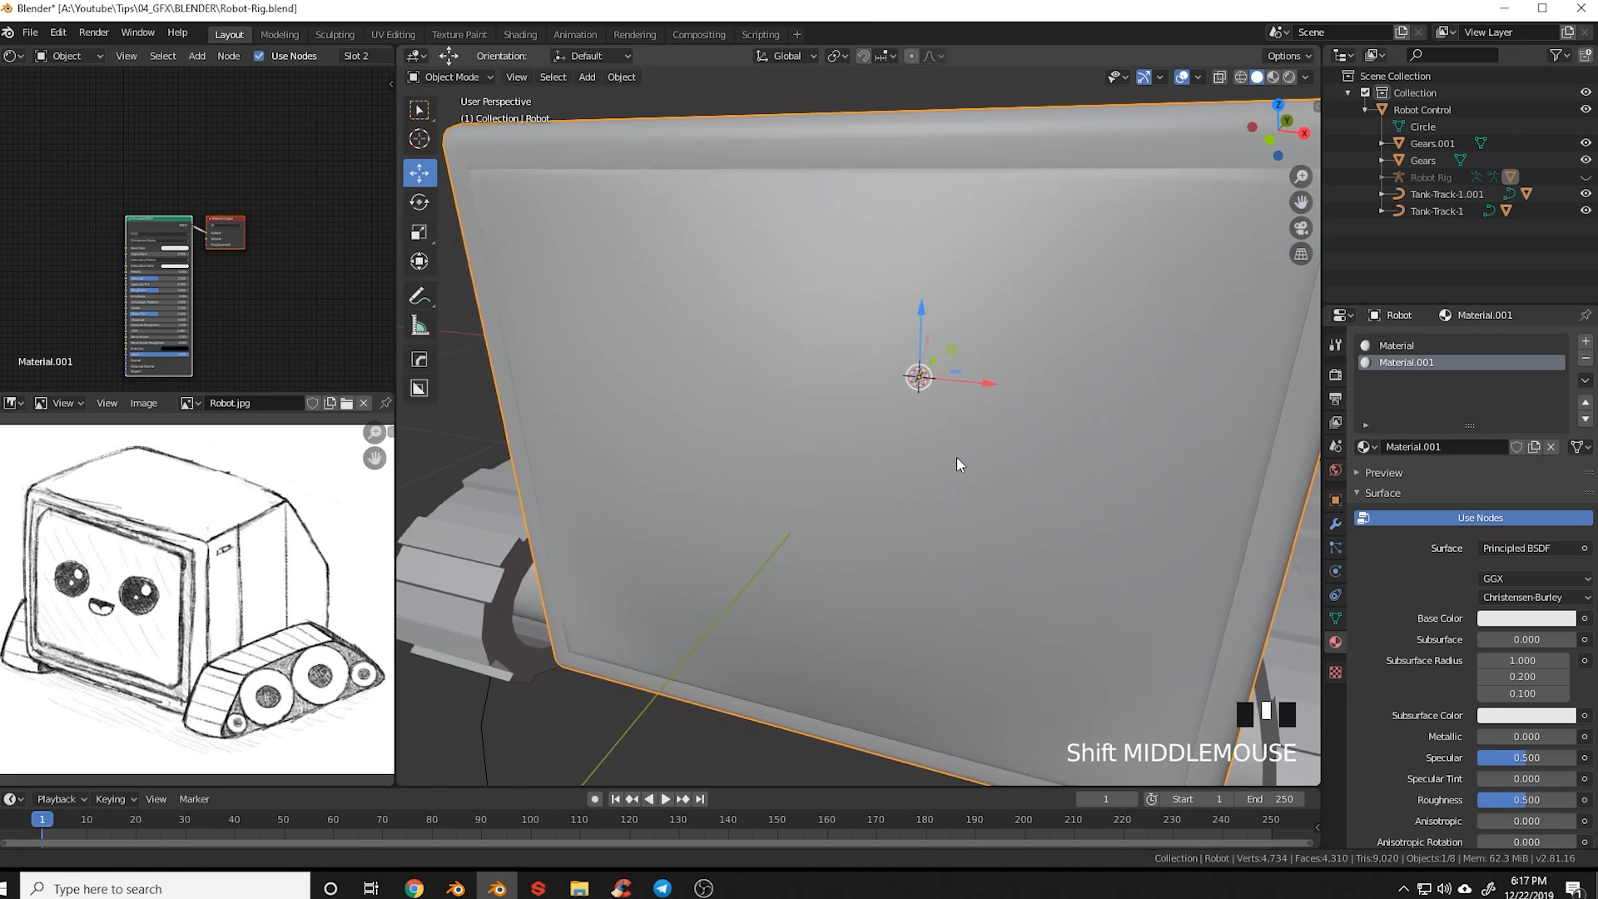
left_click(30, 32)
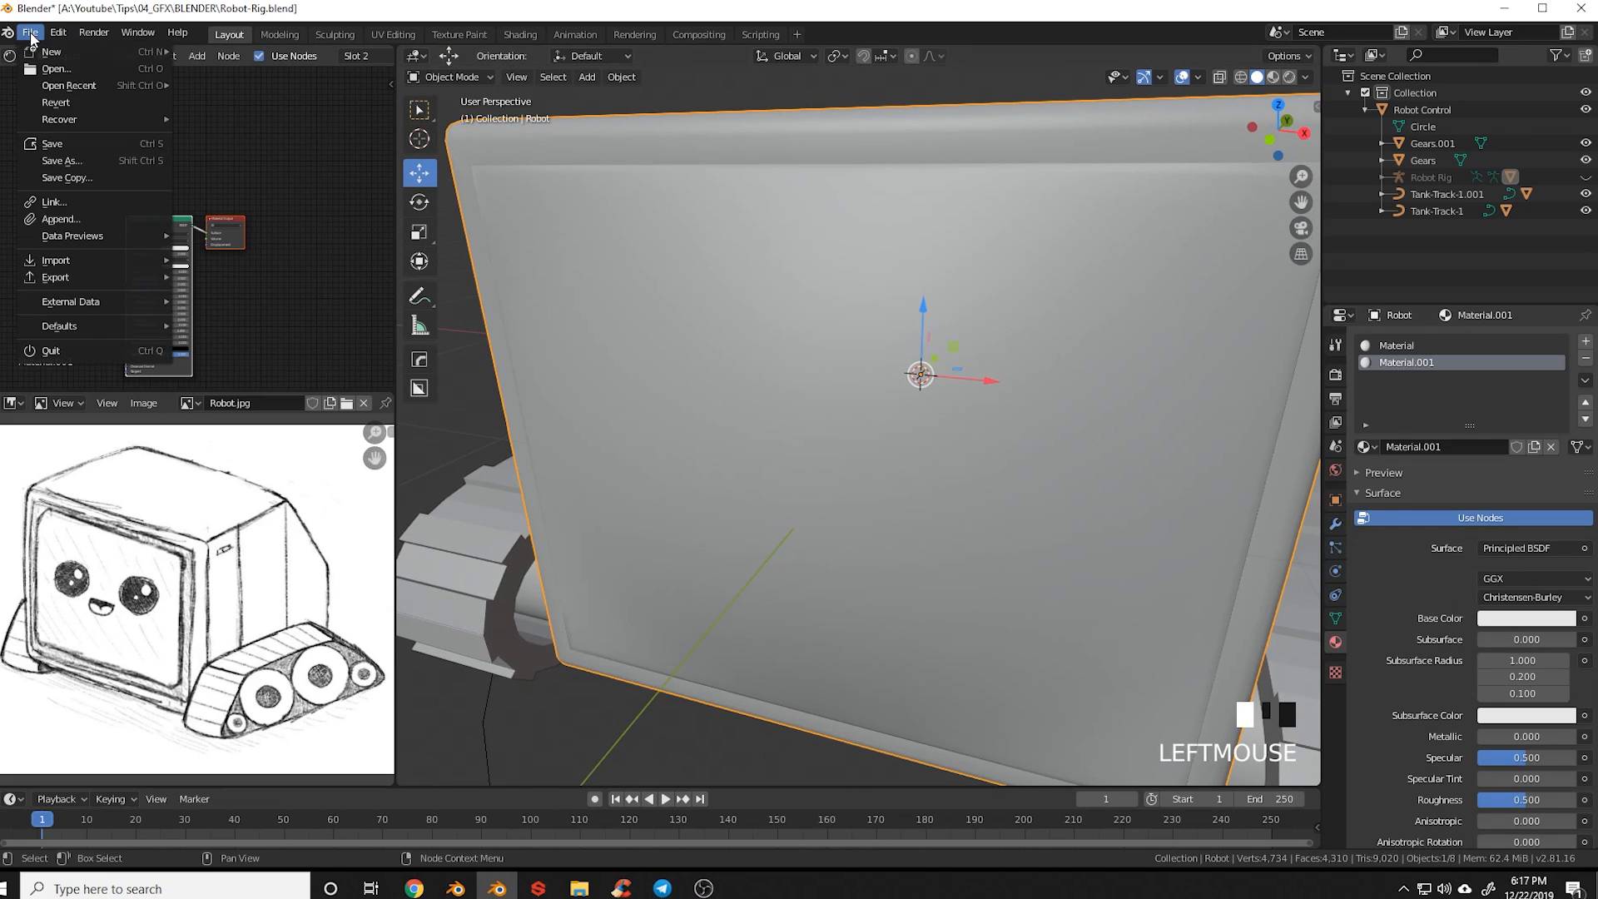
left_click(80, 217)
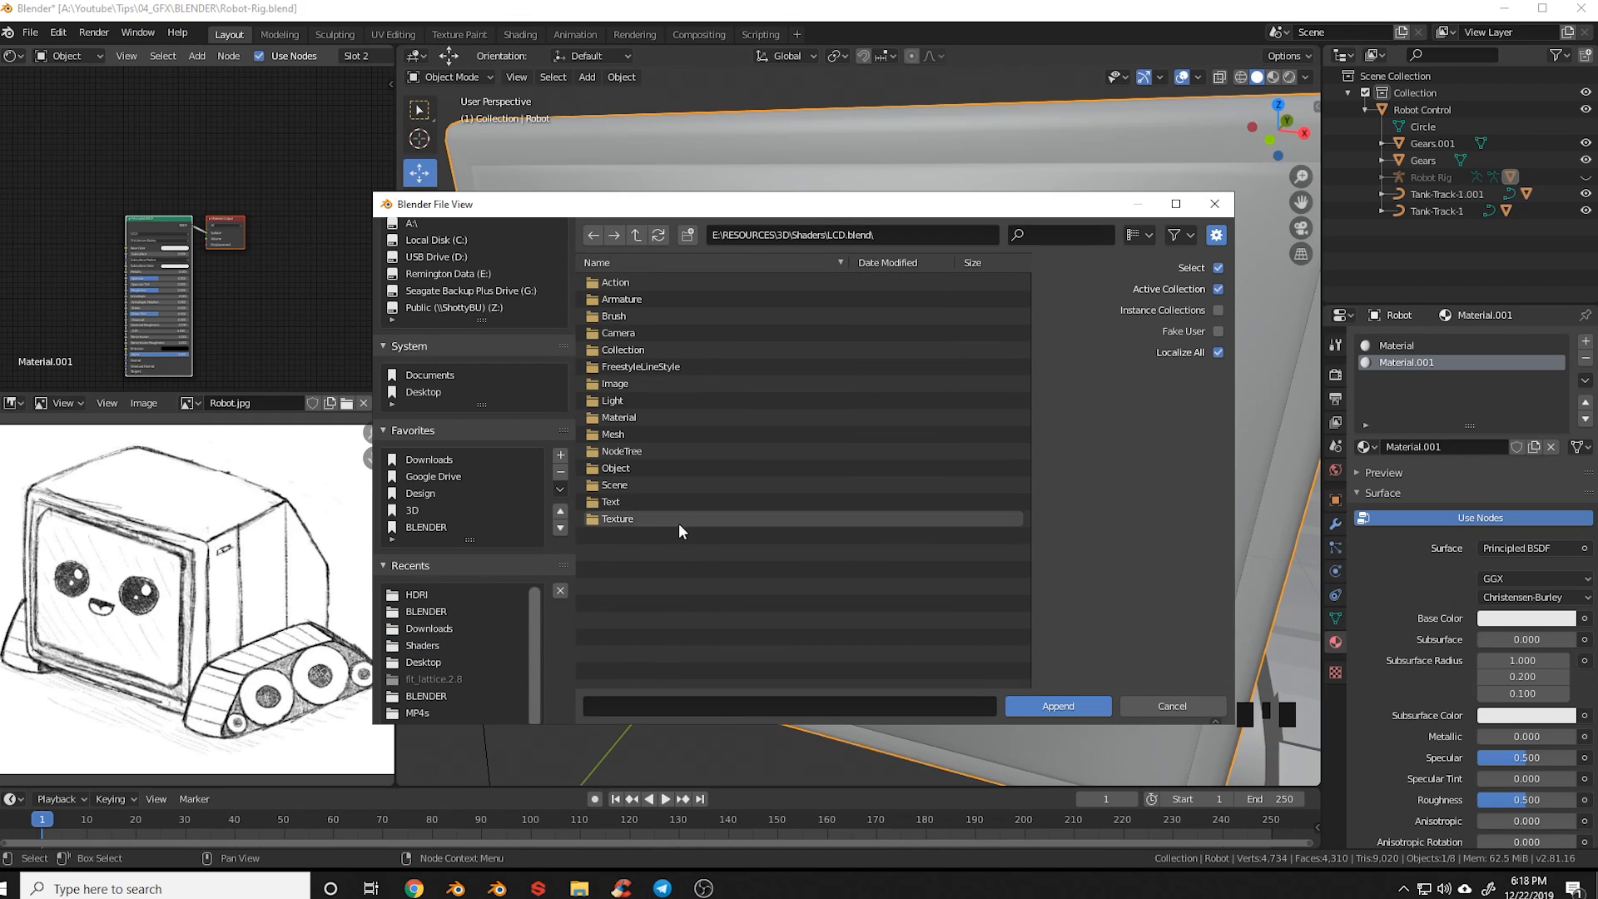
double_click(646, 417)
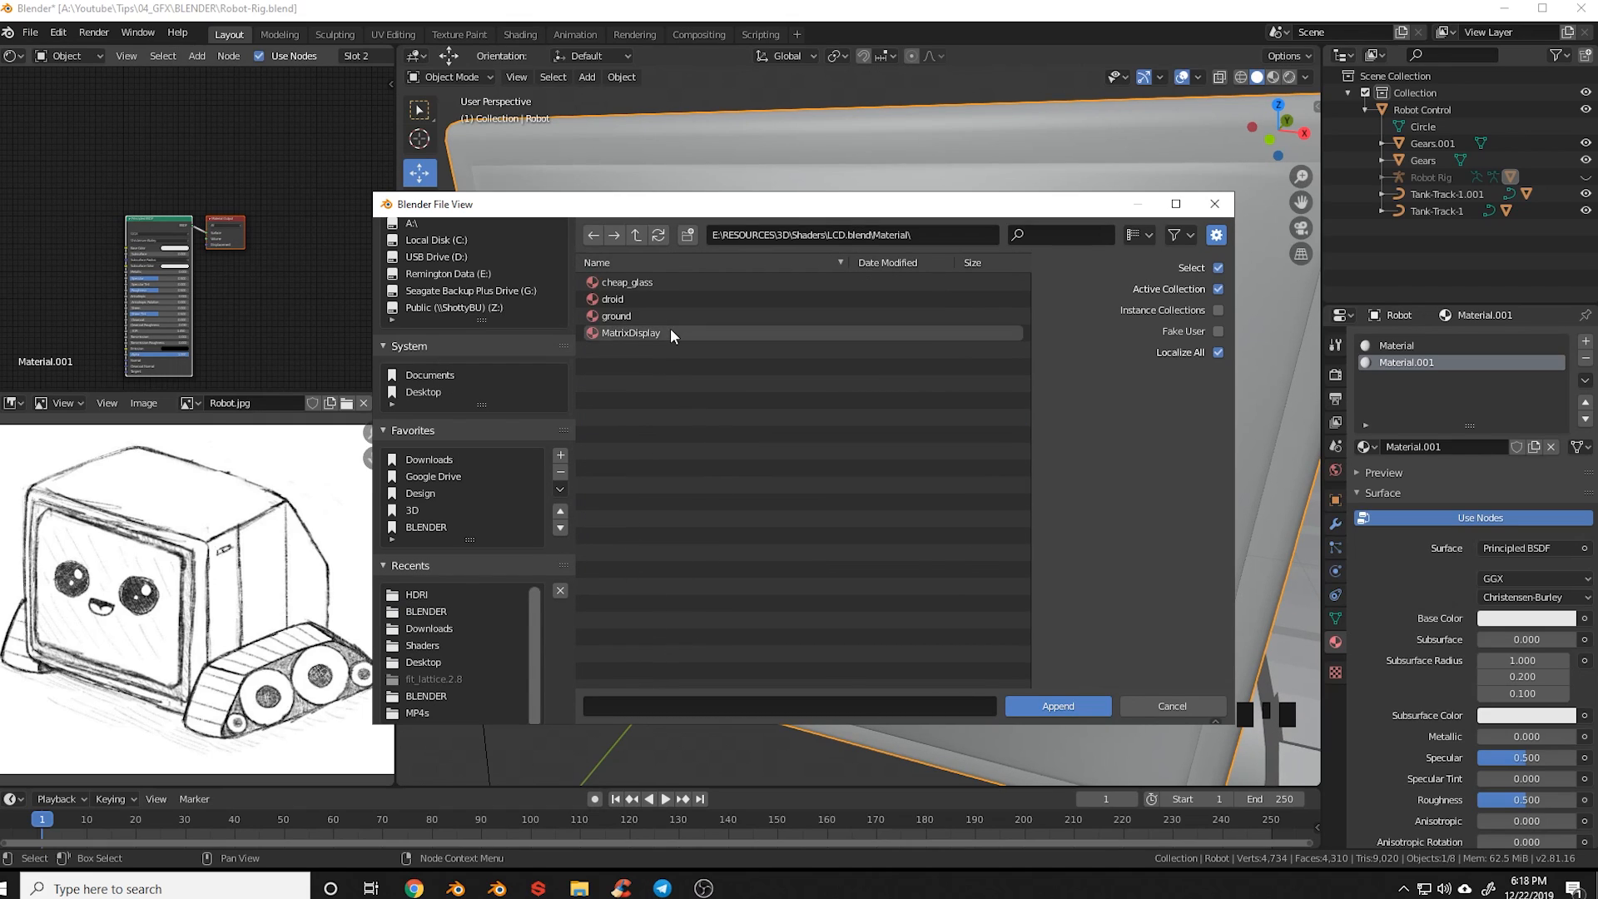
left_click(638, 333)
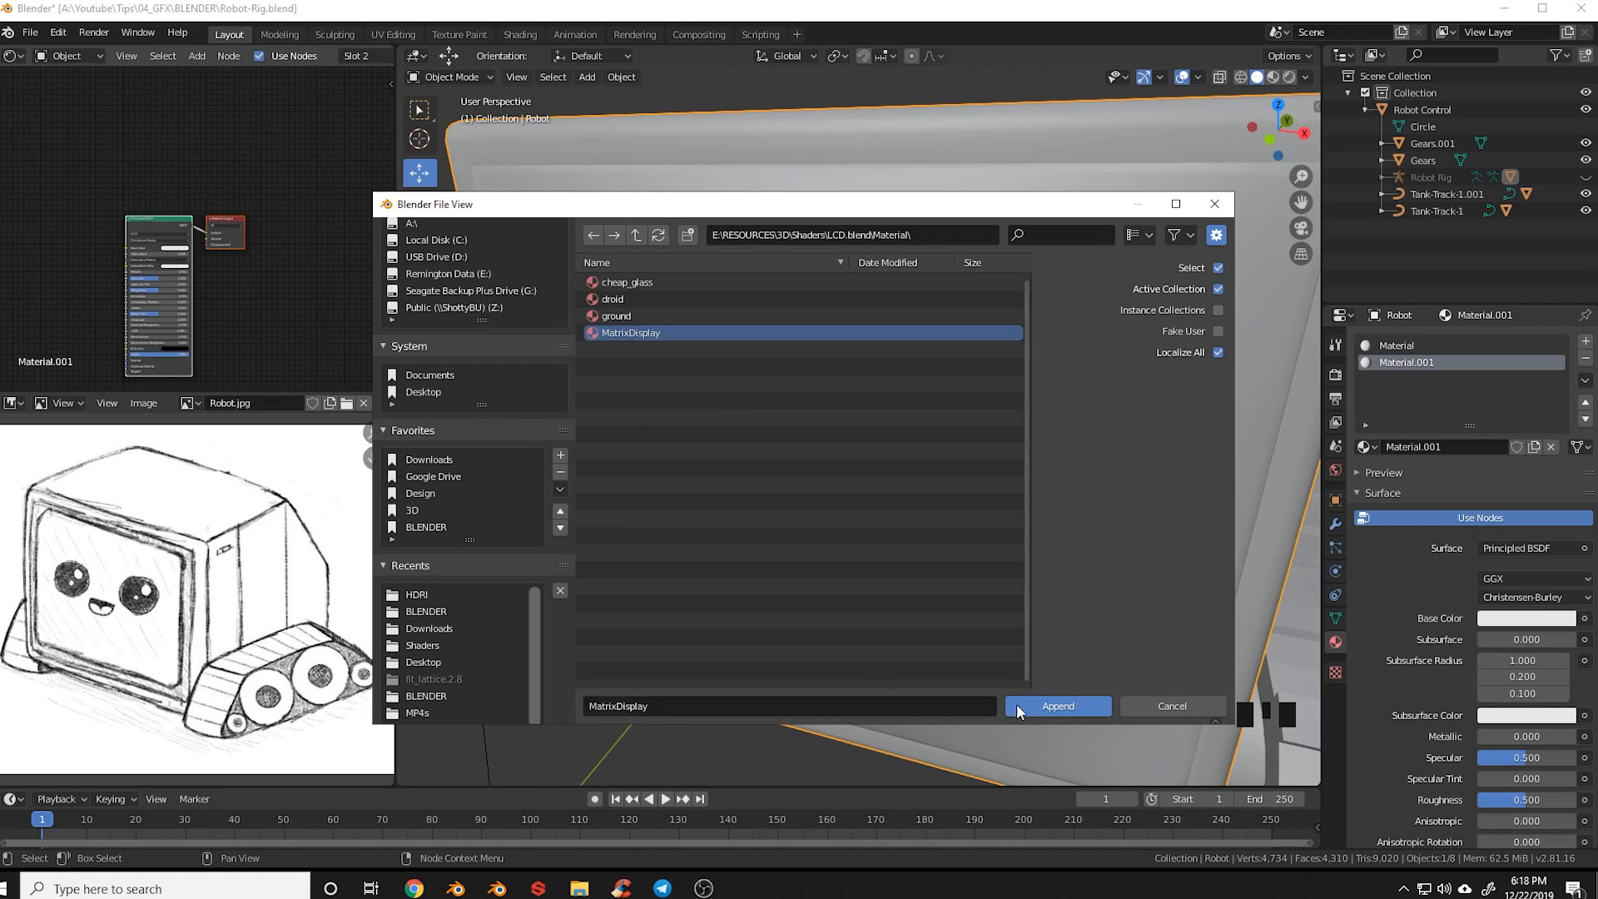
left_click(1042, 707)
Replace the Robot's second slot material with MatrixDisplay
scroll(975, 446, "down", 2)
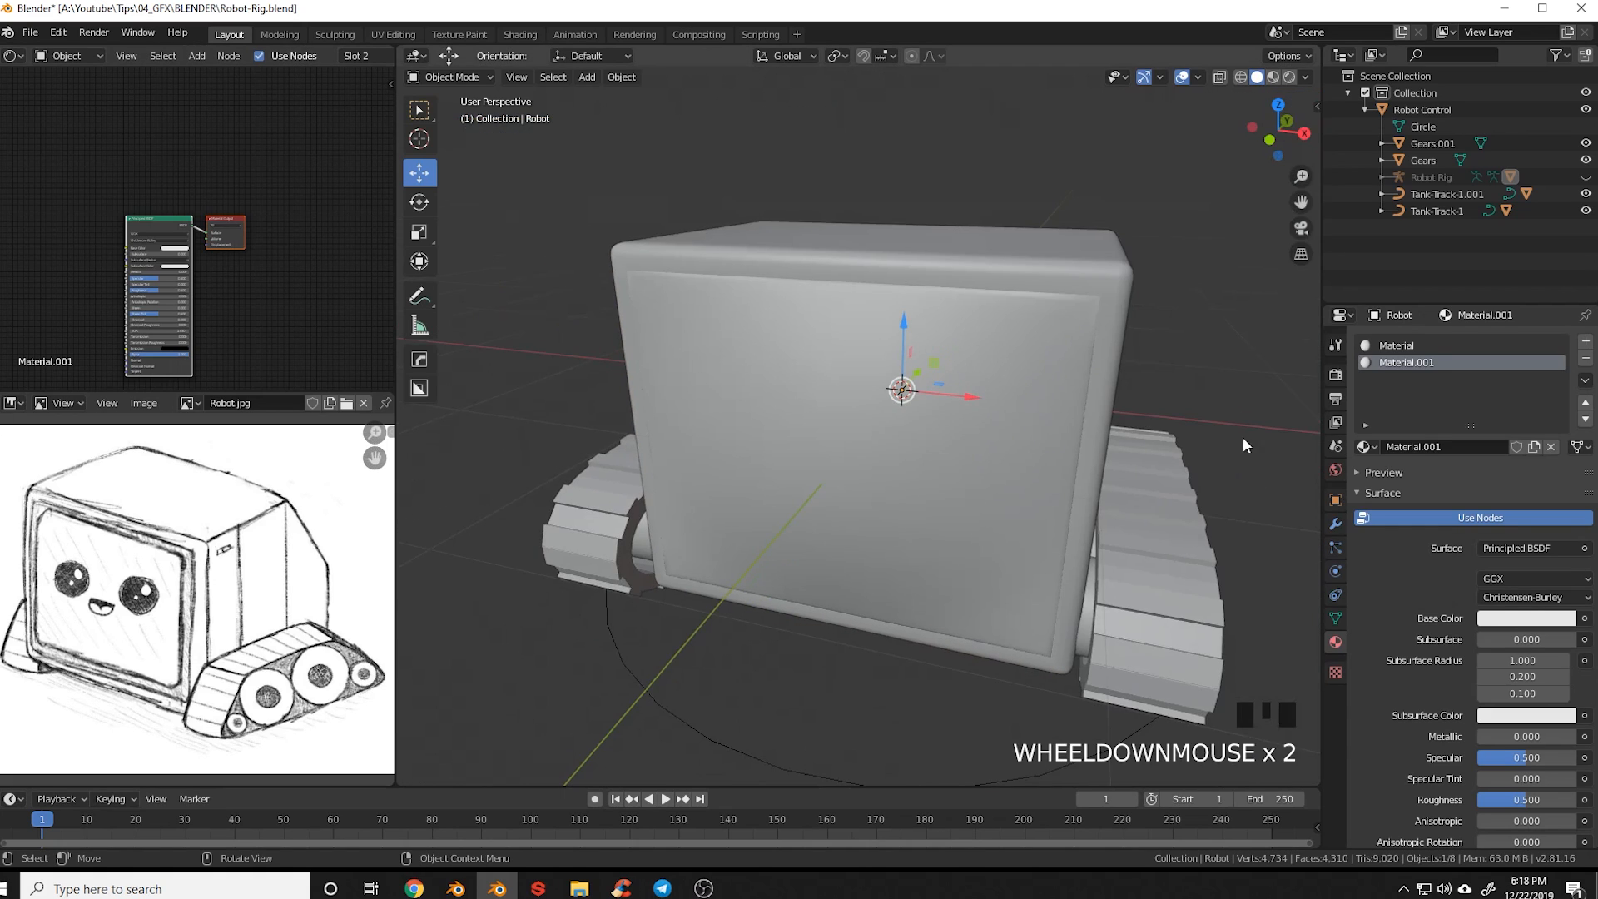
left_click(1366, 447)
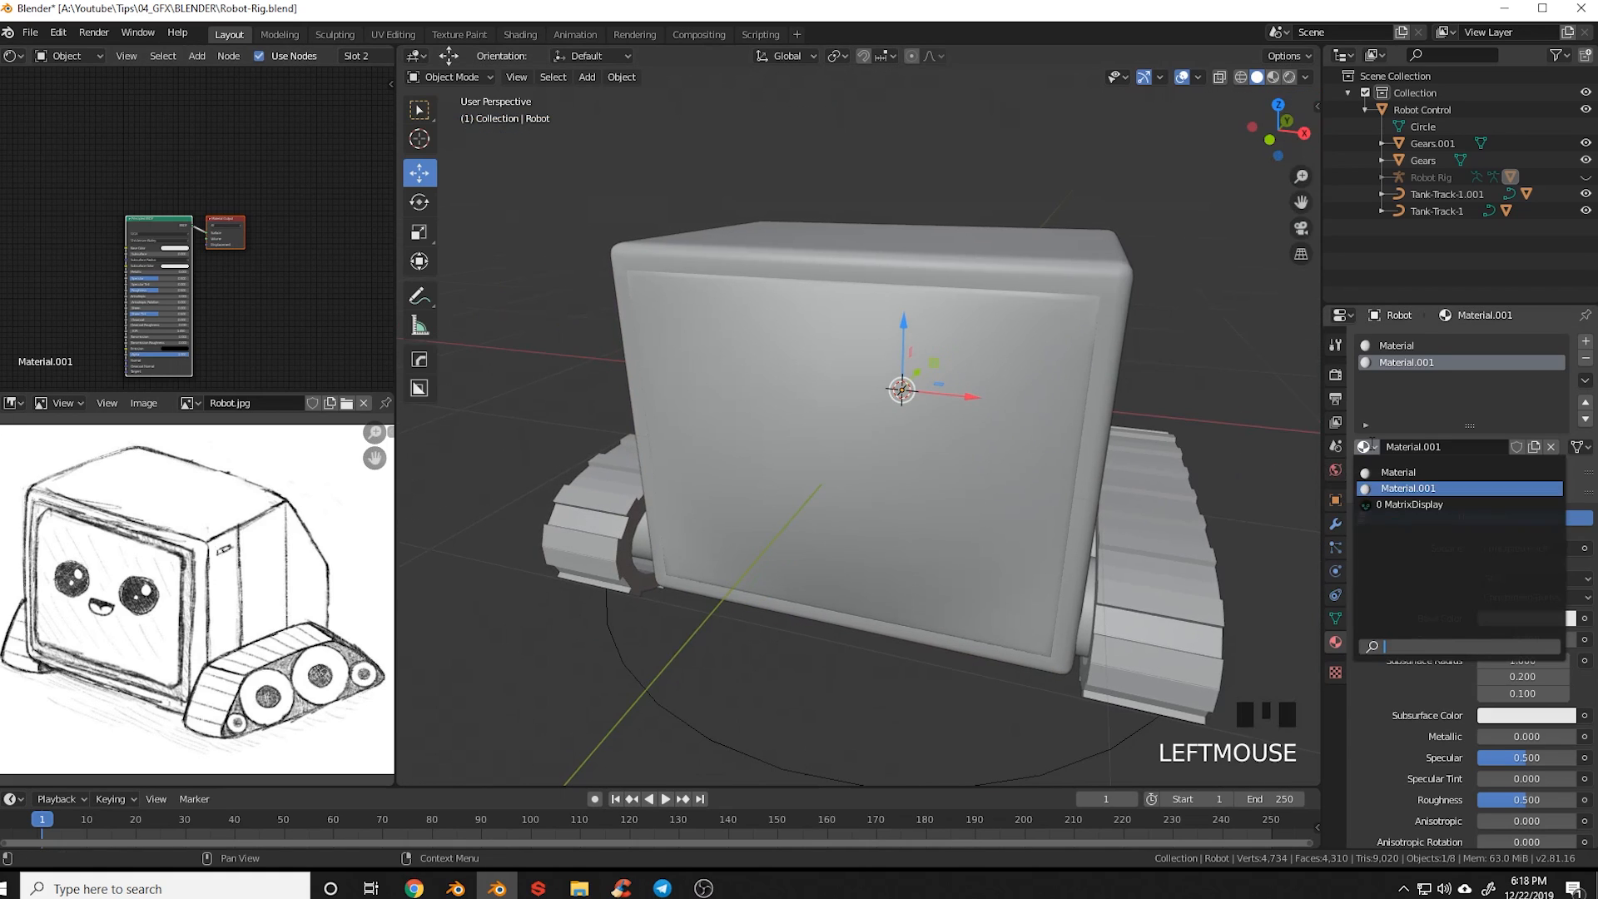
left_click(1437, 503)
middle_click_drag(988, 465, 1032, 479)
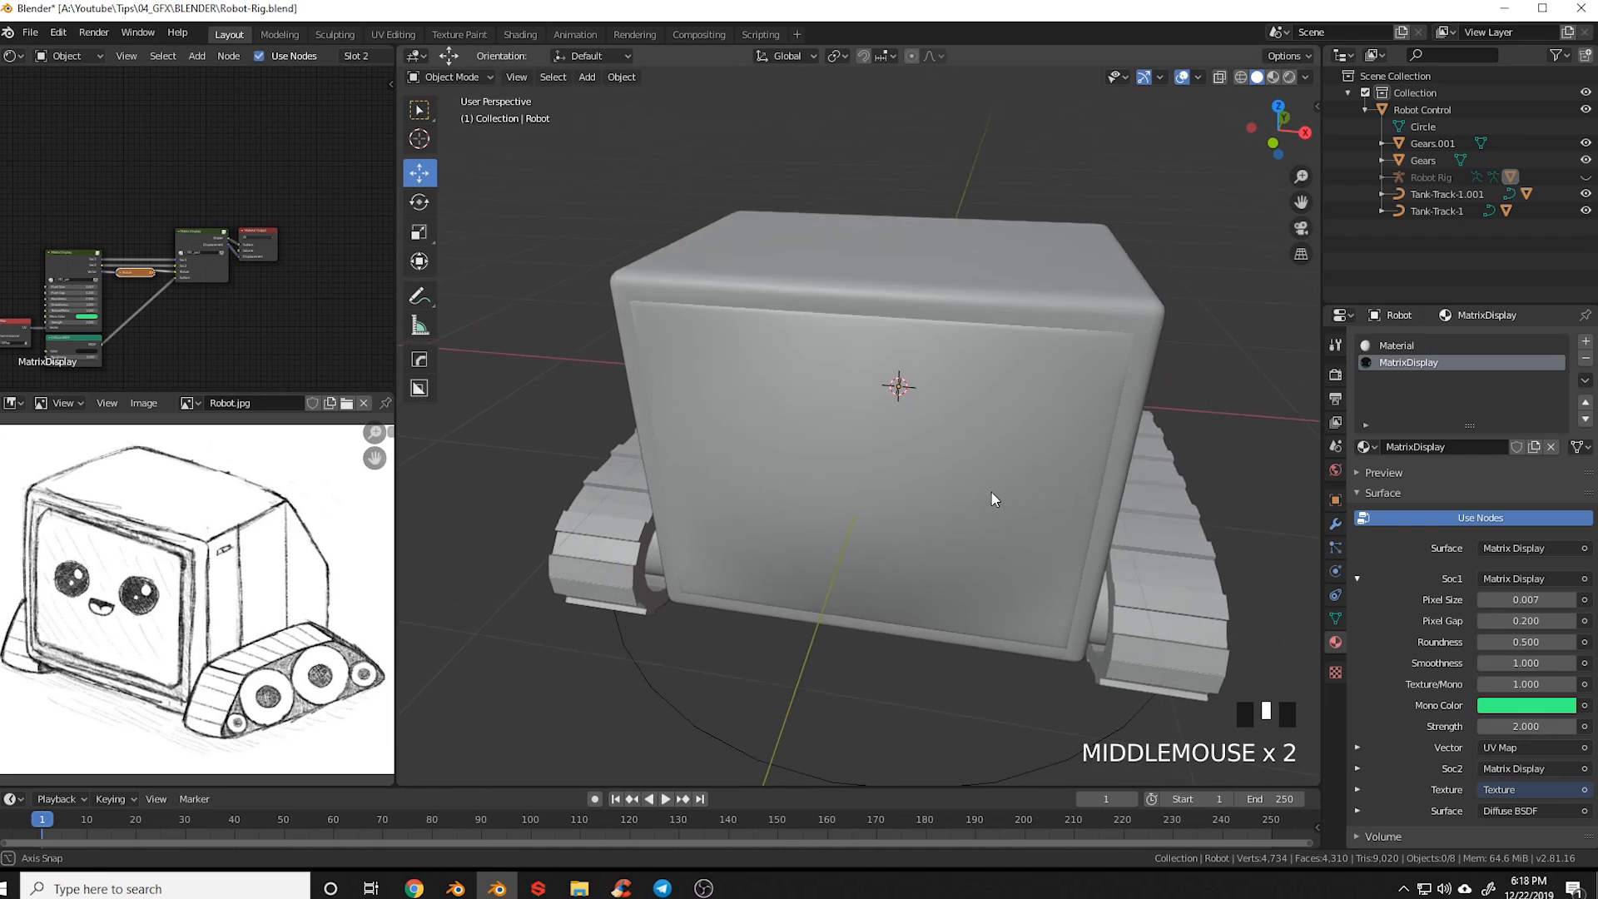
Enter Edit Mode on the Robot, deselect everything and preview its display screen with material shading from the front
key("Tab")
scroll(1061, 489, "up", 2)
key("alt+a")
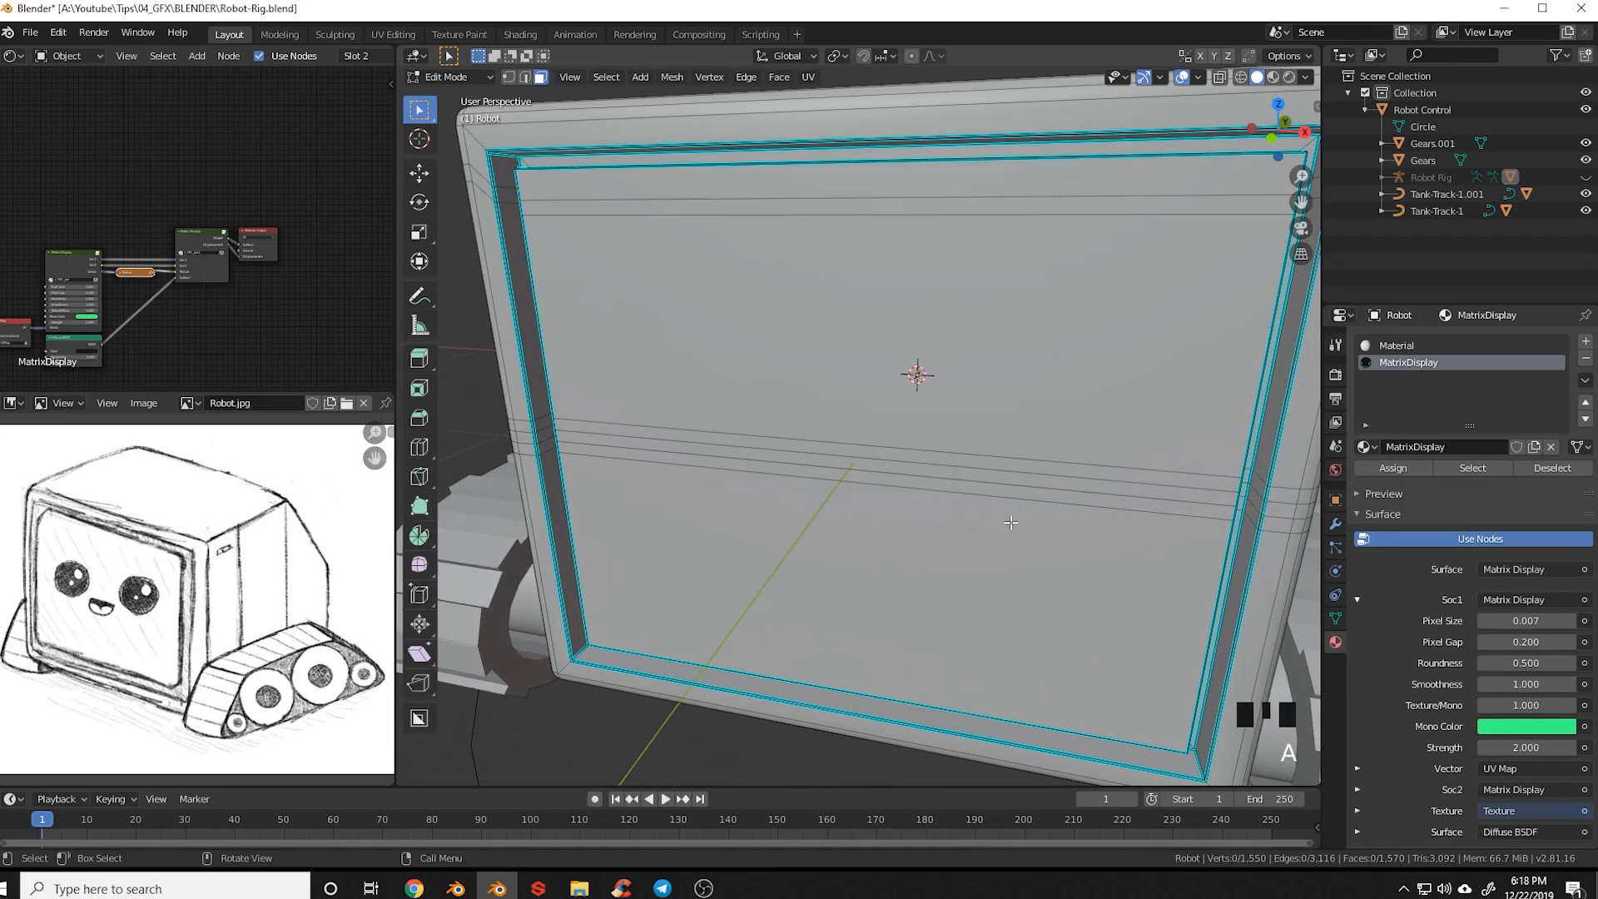
scroll(1068, 341, "down", 2)
left_click(1273, 77)
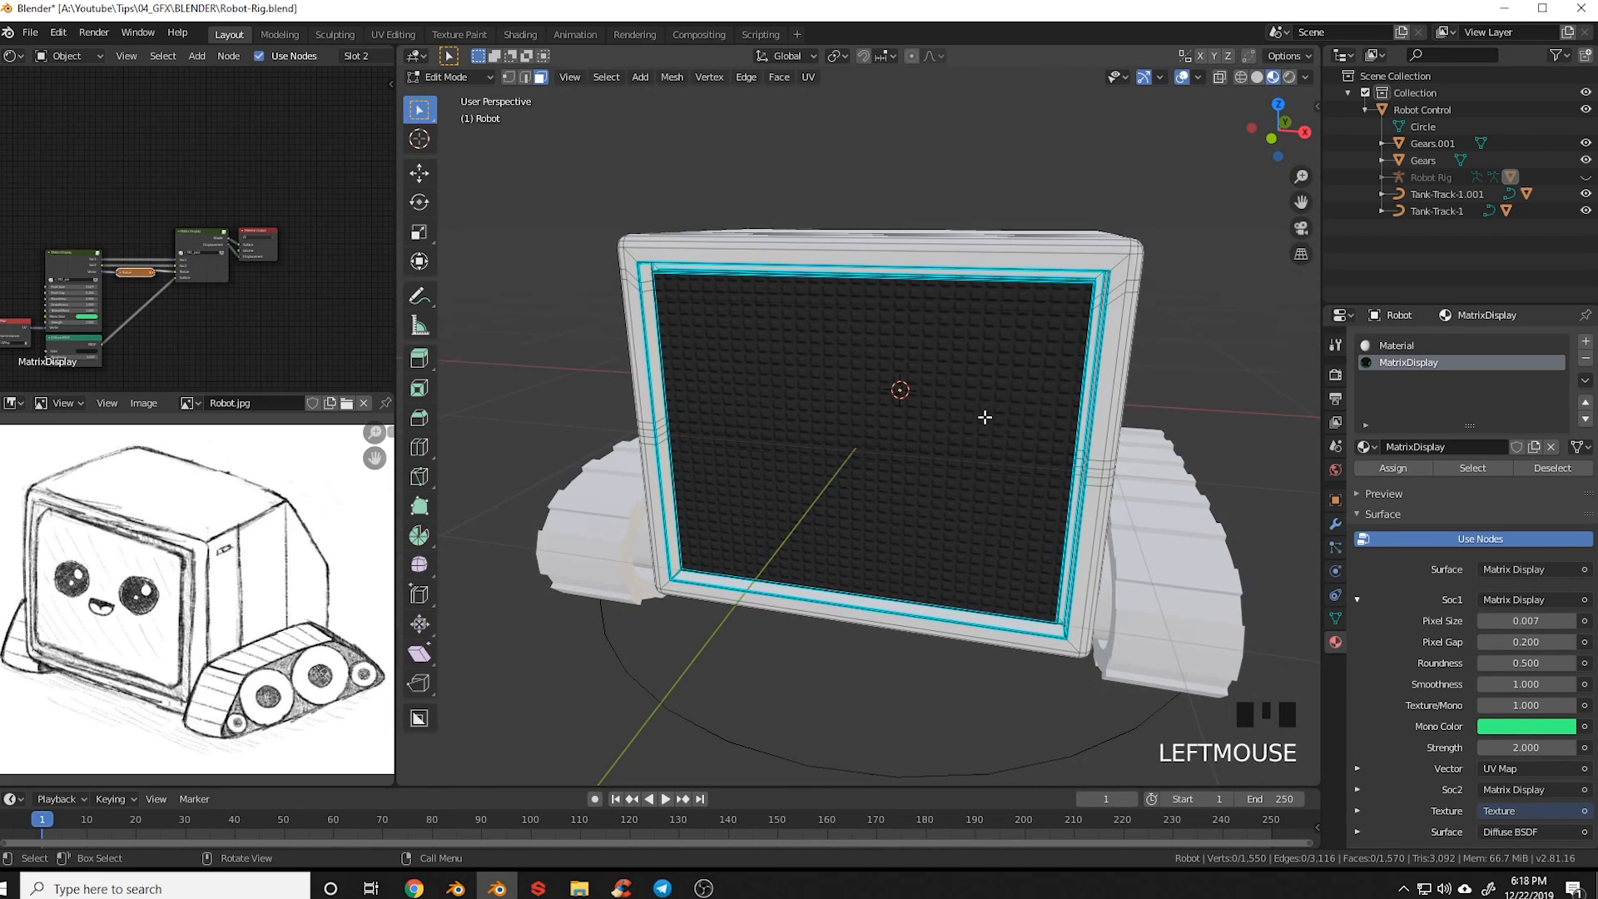
mouse_move(988, 417)
middle_mouse_down("shift")
mouse_move(960, 517)
mouse_move(988, 542)
mouse_move(814, 303)
middle_mouse_up("shift")
middle_click_drag(730, 415, 810, 436)
mouse_move(944, 441)
middle_mouse_down()
mouse_move(891, 442)
mouse_move(916, 428)
middle_mouse_up()
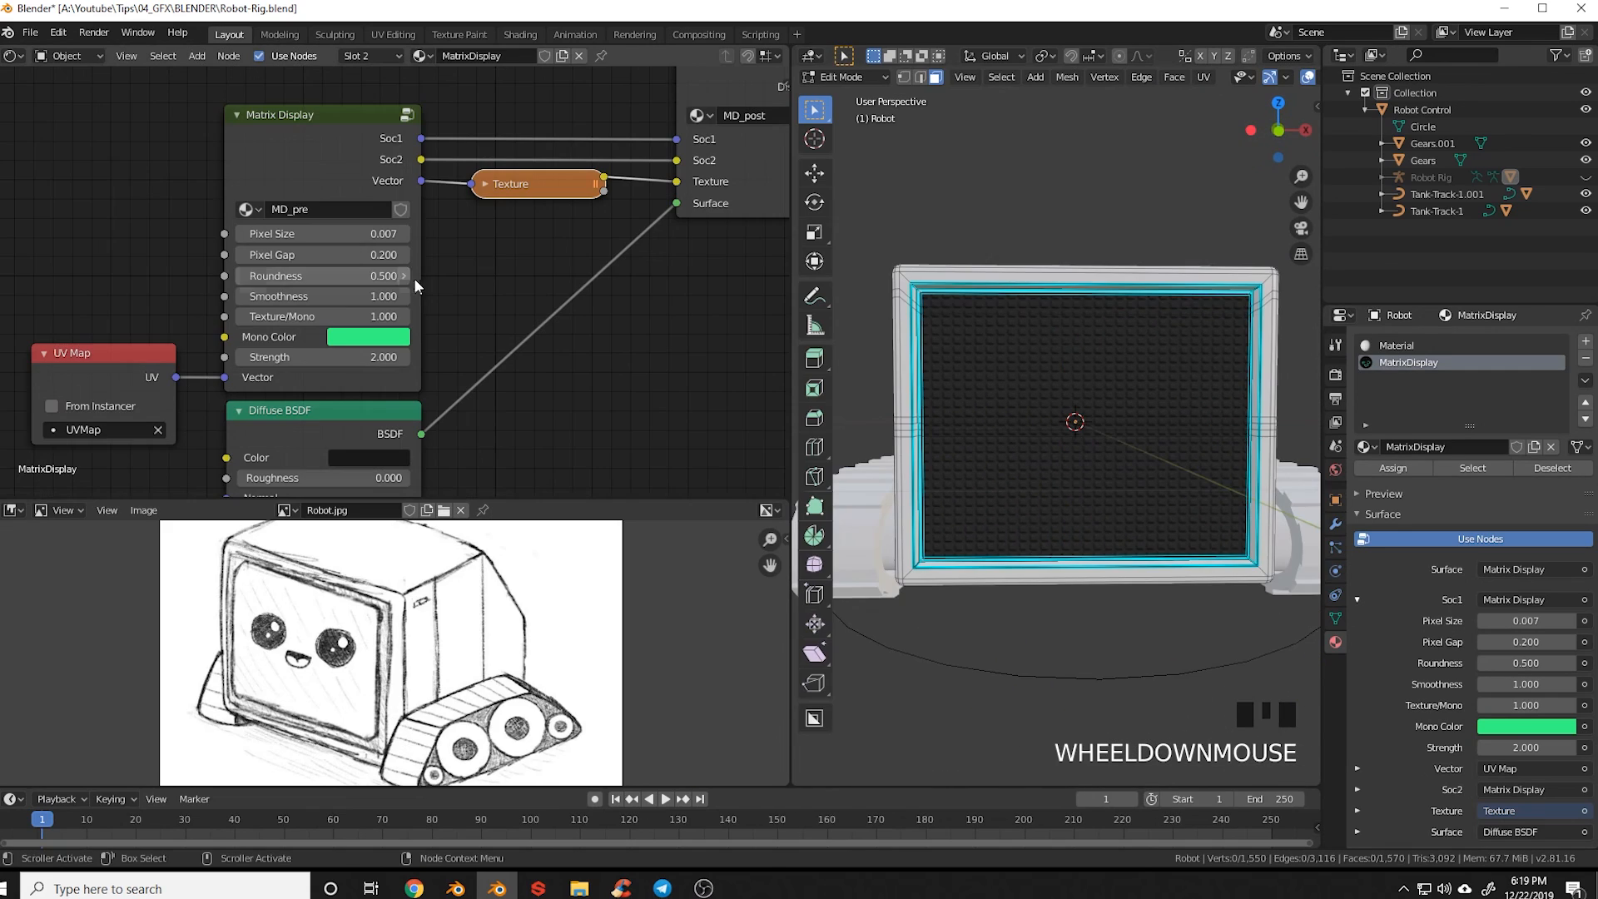
Set the Pixel Size of the MD_pre Matrix Display node to 0.003
scroll(437, 351, "down", 1)
middle_click_drag(437, 351, 475, 375, "shift")
scroll(475, 376, "up", 3)
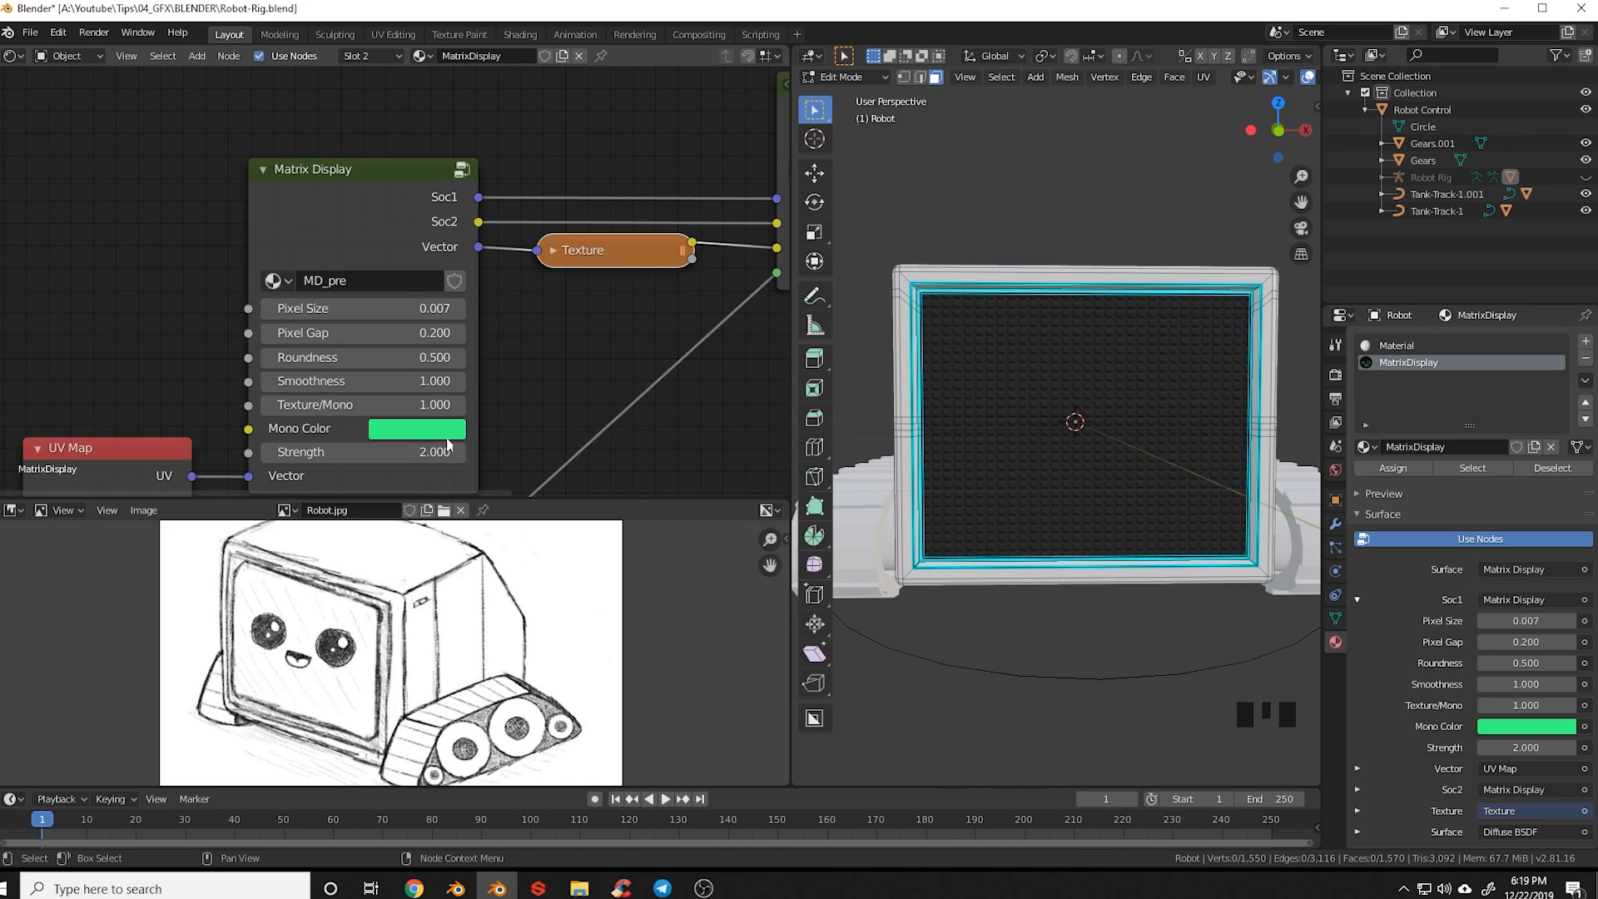
middle_click_drag(447, 444, 428, 433, "shift")
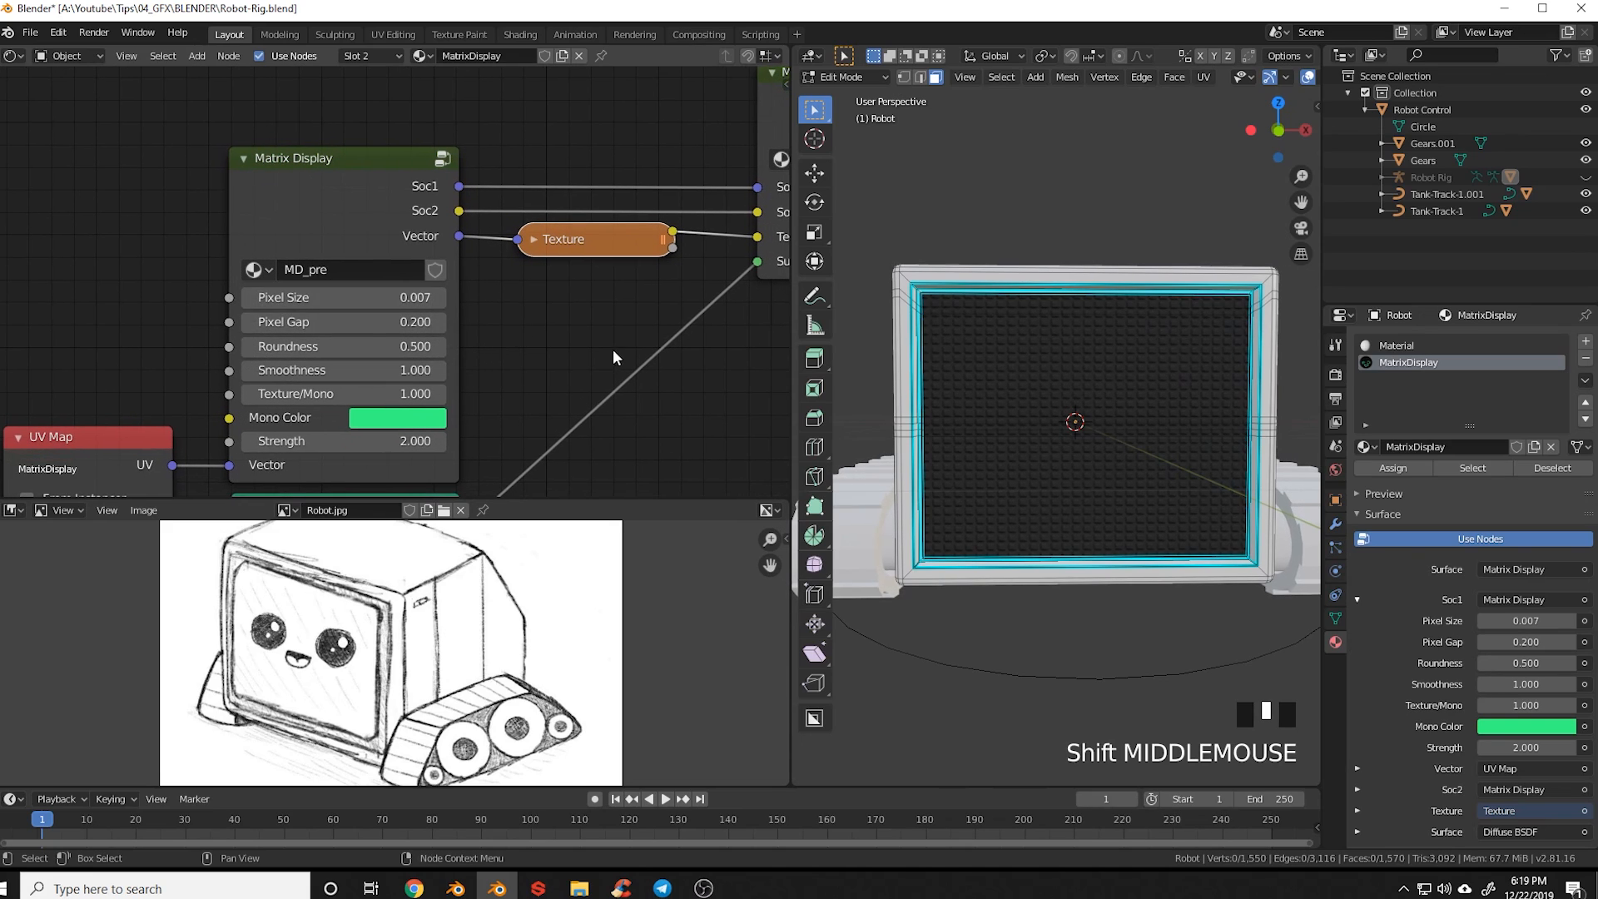
scroll(370, 302, "up", 3)
left_click(367, 309)
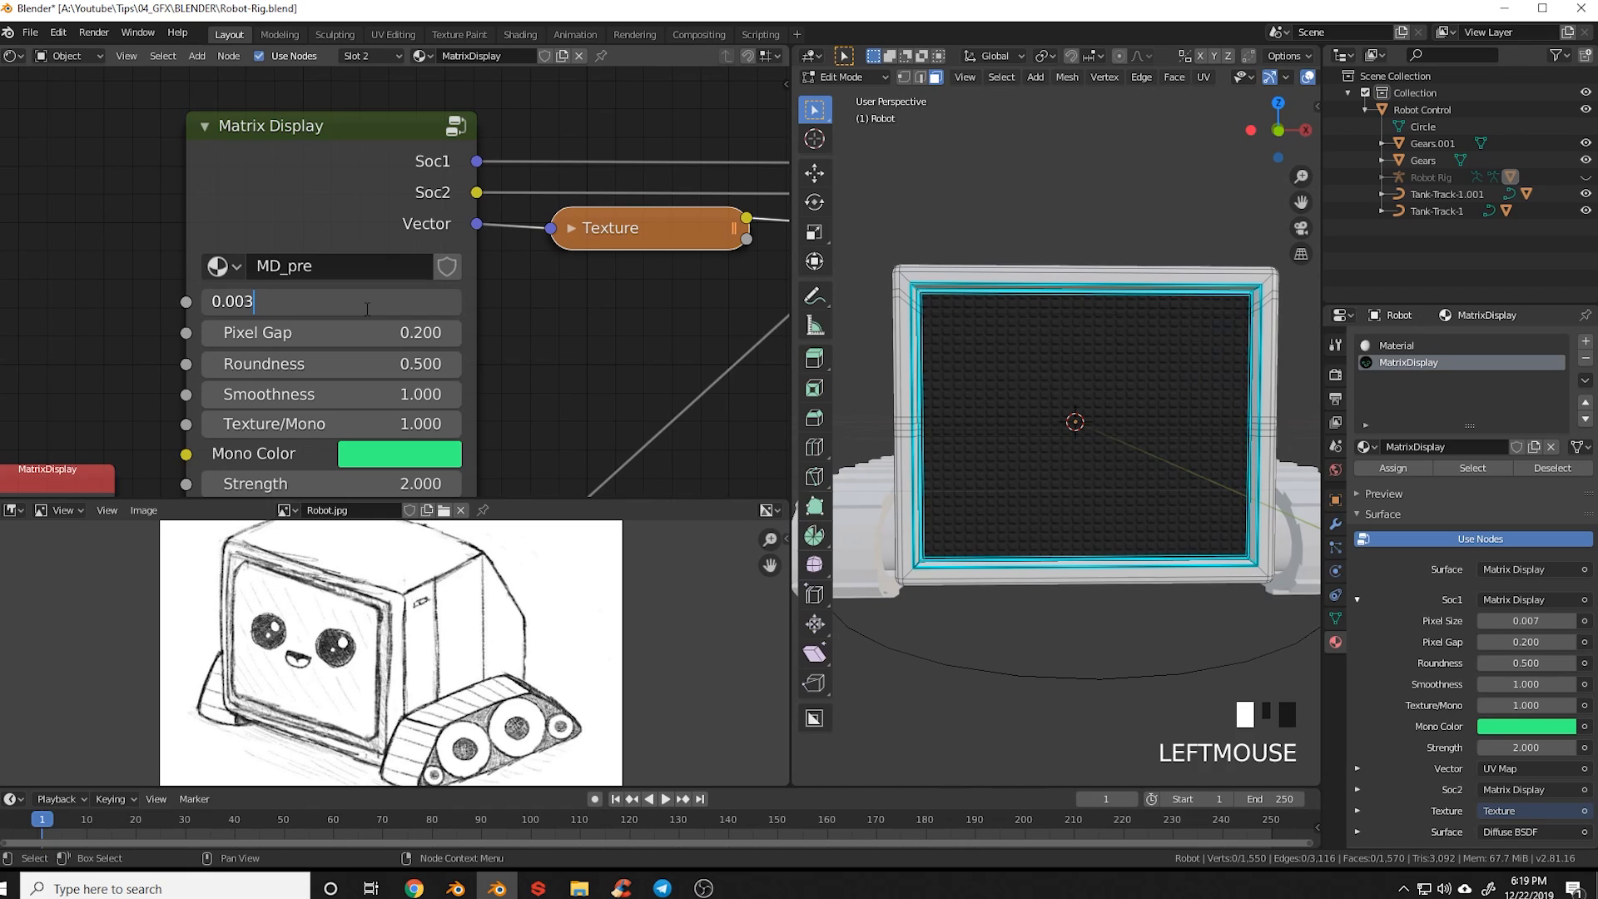
type("0.003")
key("Return")
scroll(495, 383, "down", 5)
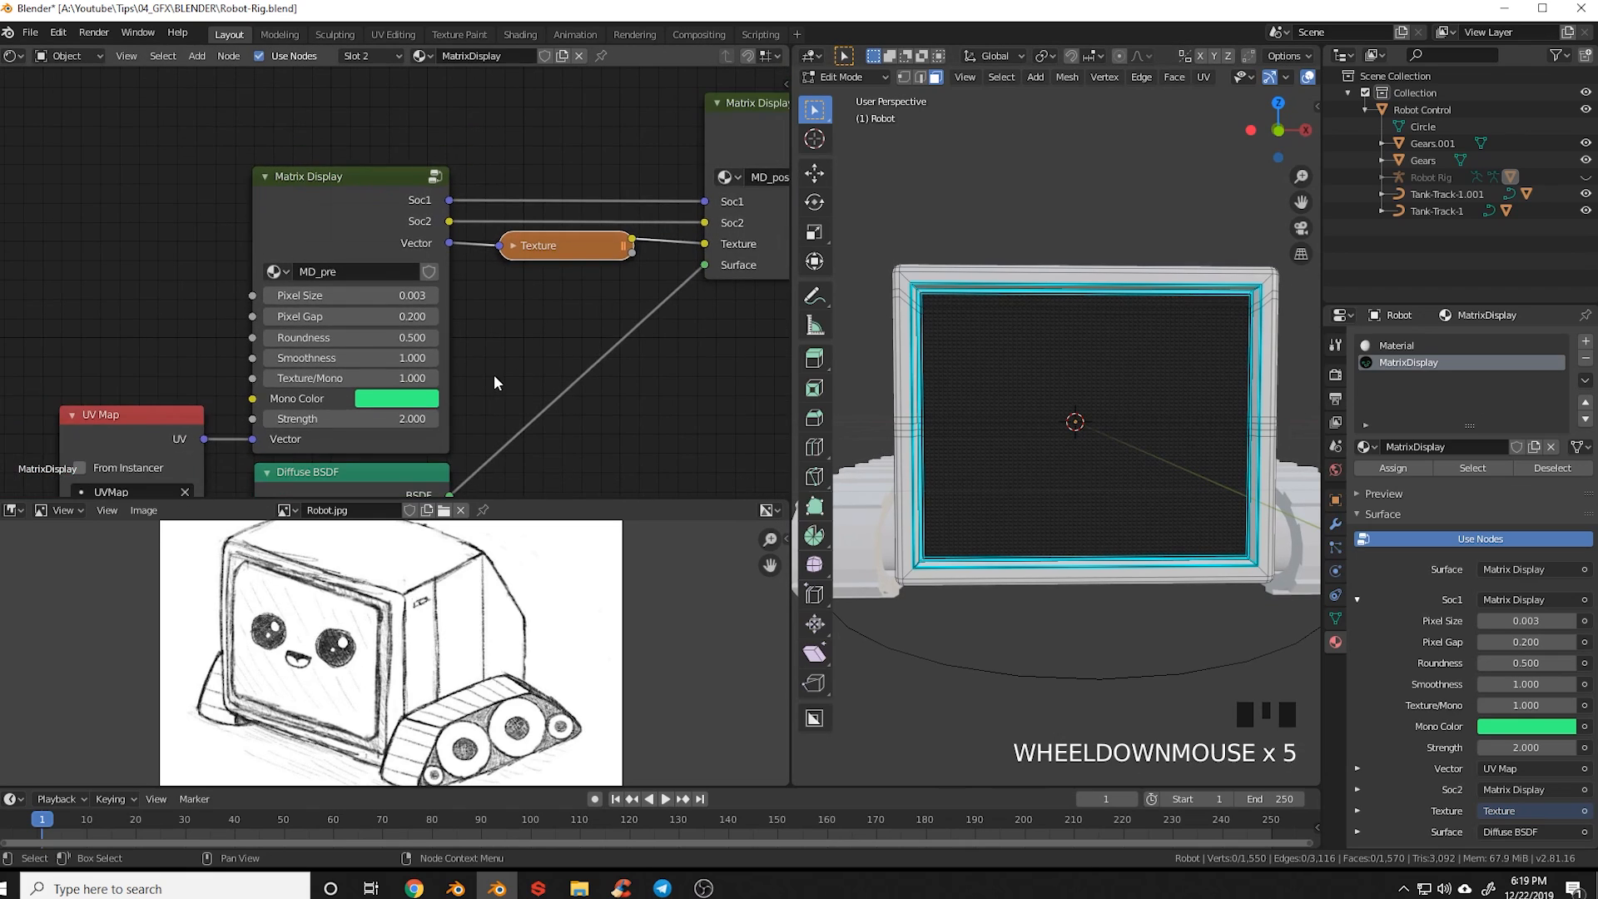
scroll(494, 383, "down", 5)
Expand the collapsed Texture node and space it out between the MD_pre and MD_post Matrix Display nodes
middle_click_drag(517, 349, 307, 302, "shift")
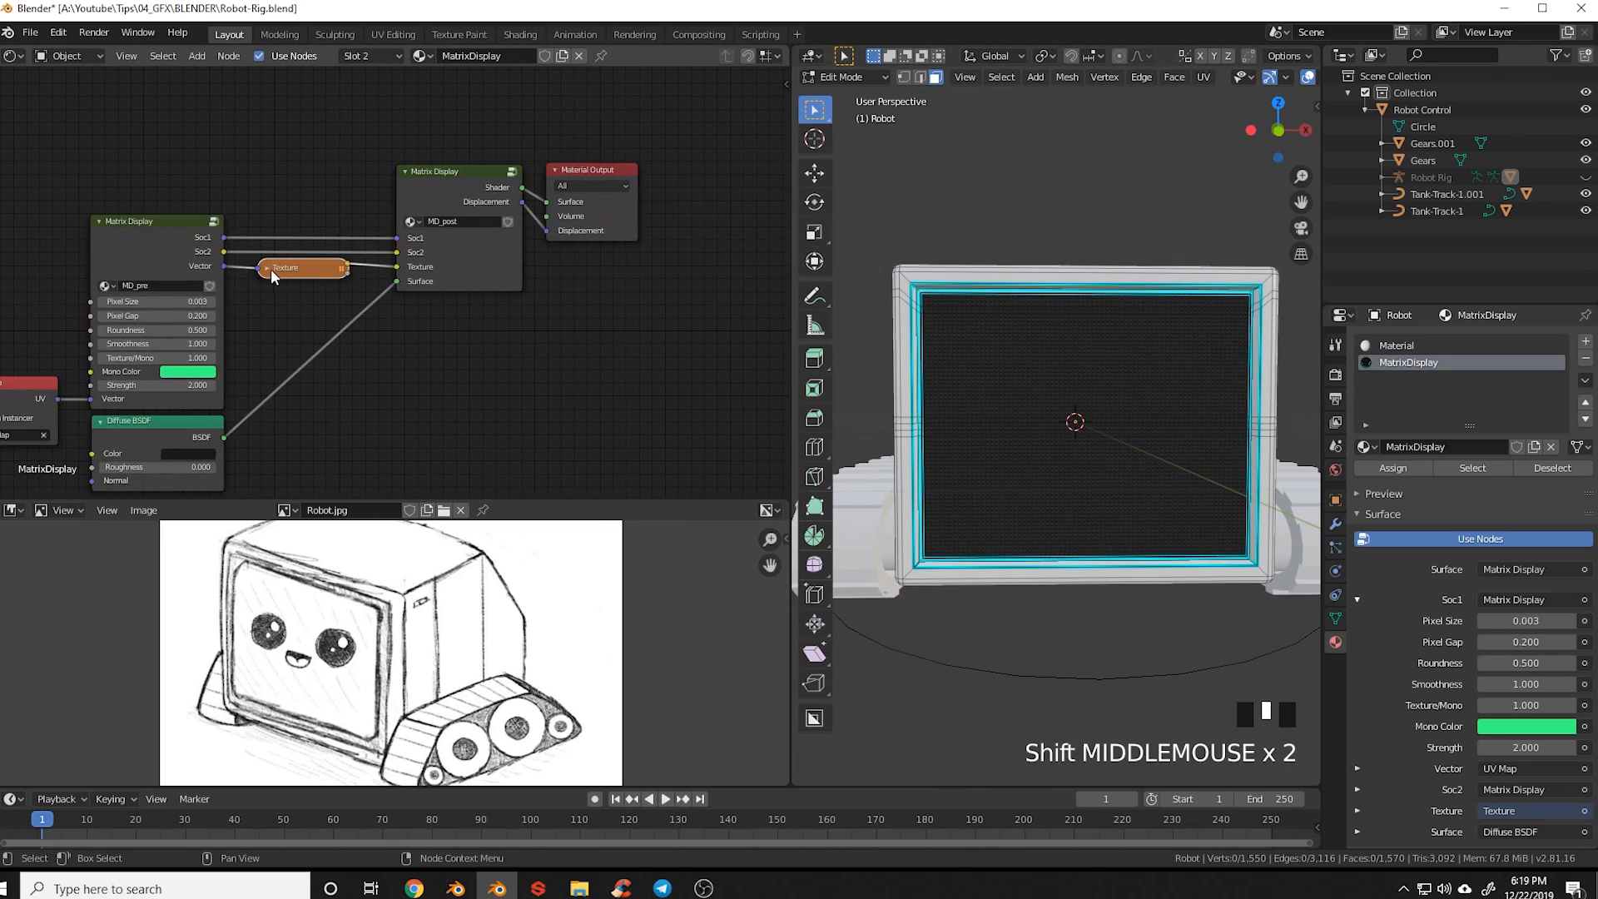
left_click(271, 275)
left_click_drag(463, 178, 642, 187)
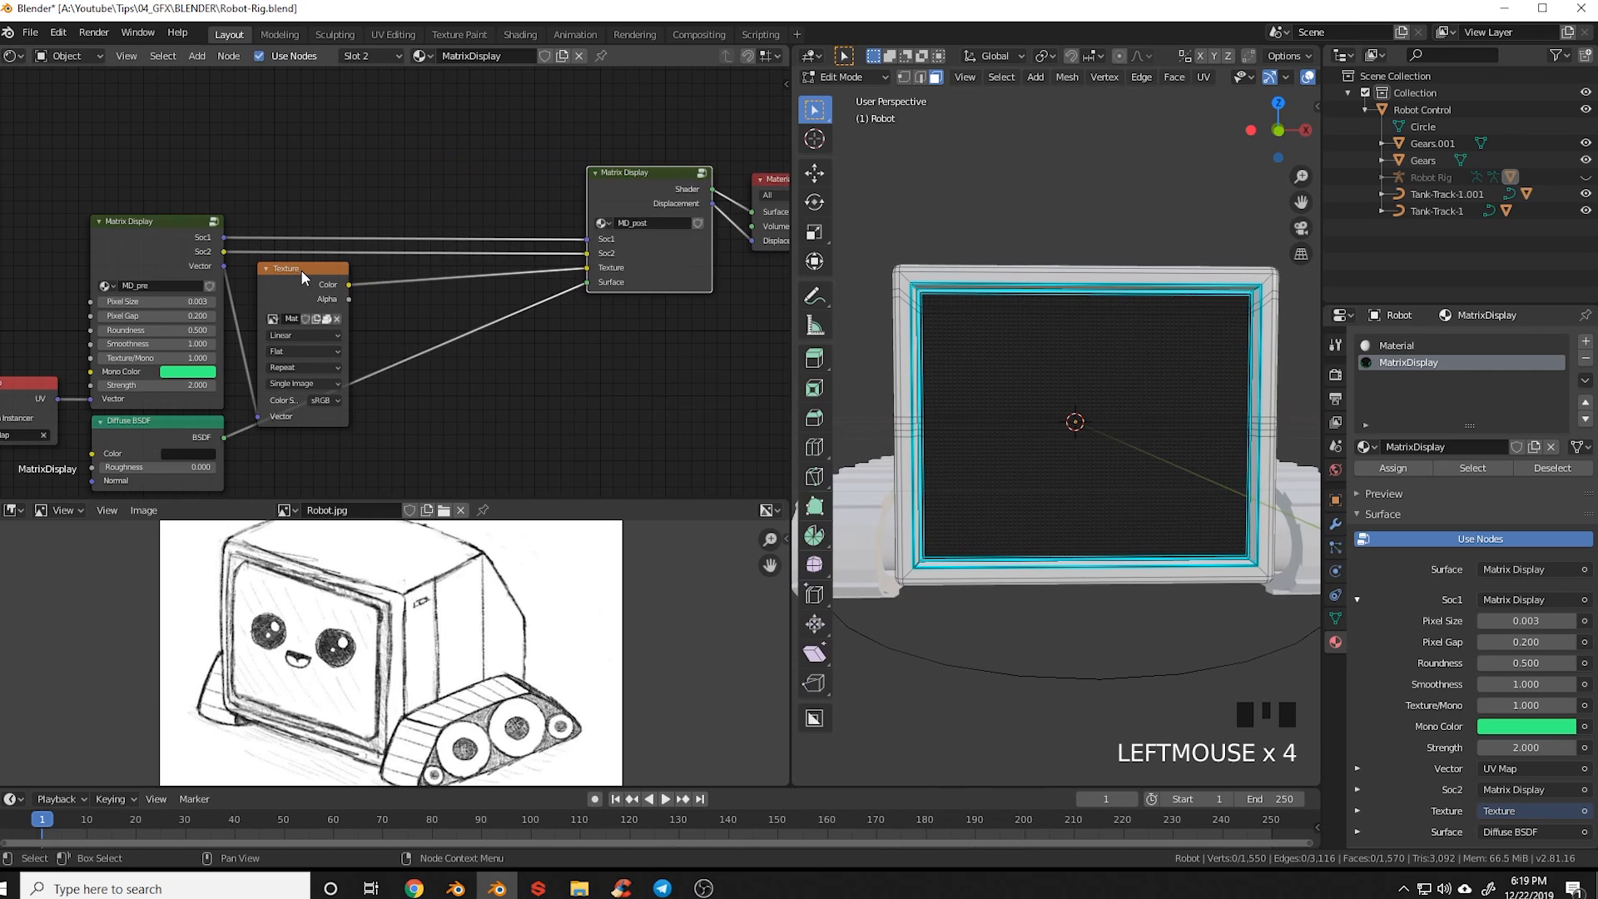
left_click_drag(310, 289, 365, 201)
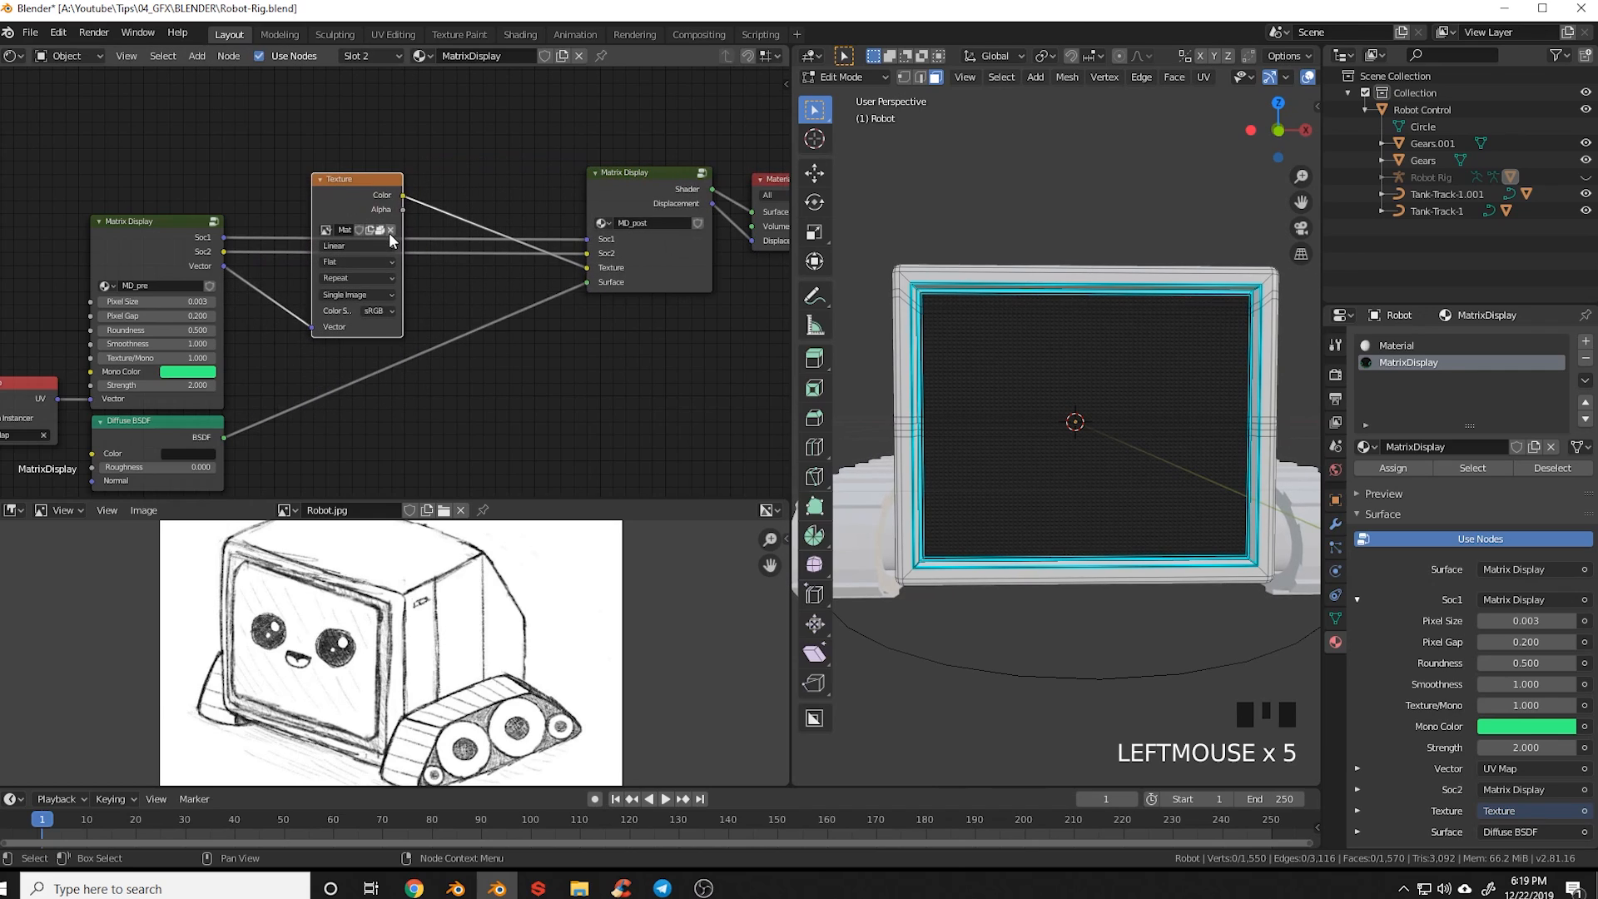
left_click(383, 236)
left_click(431, 265)
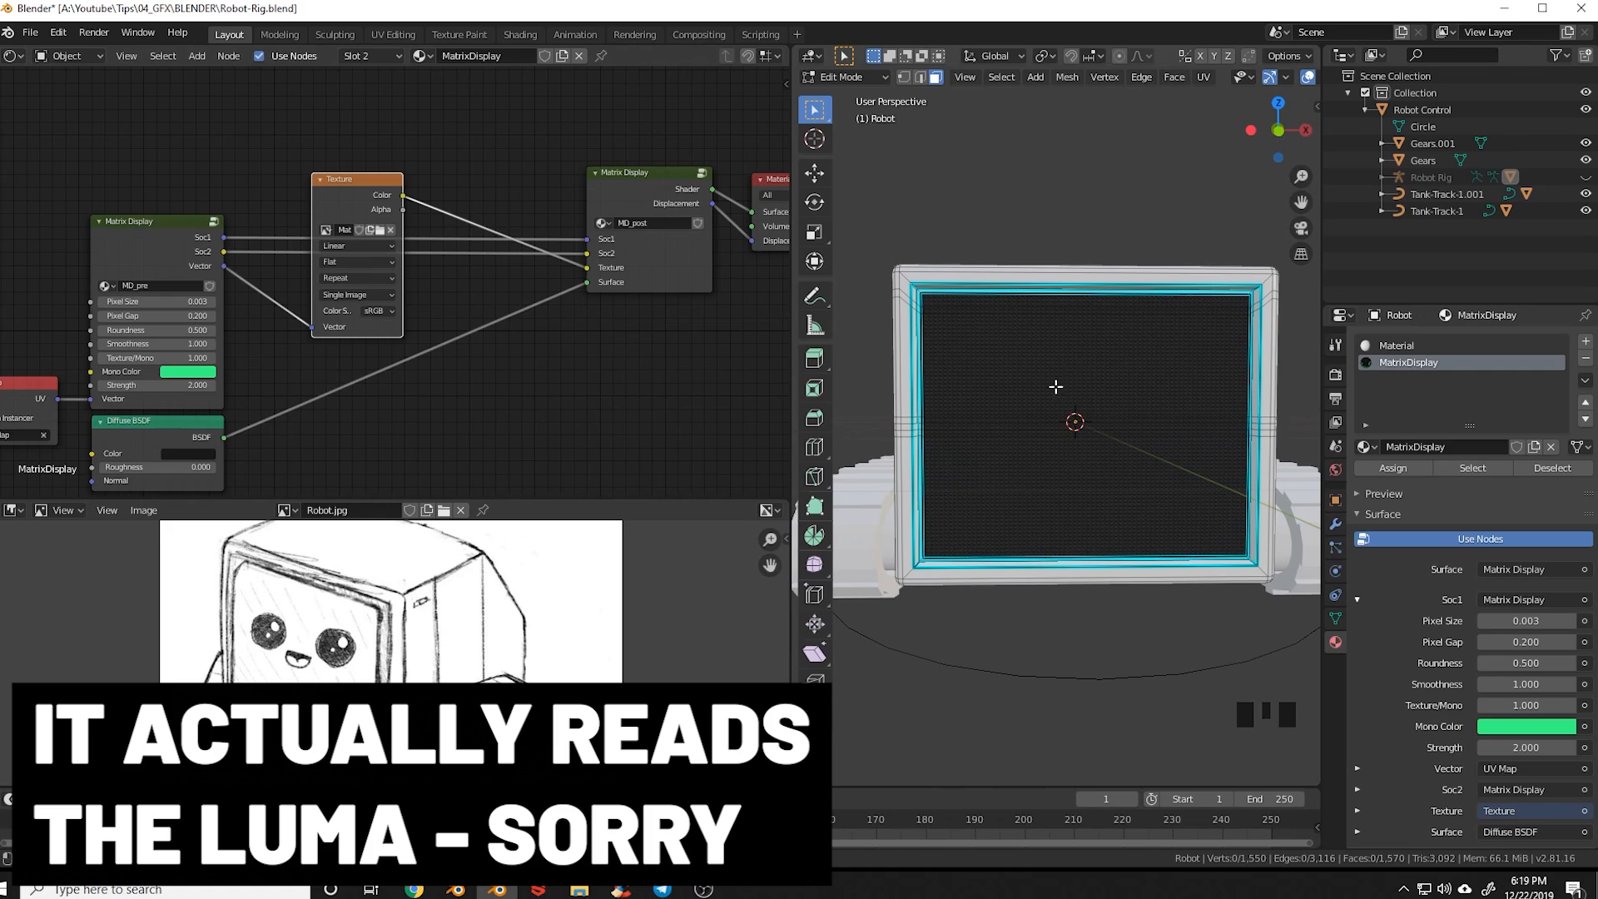
Select the faces assigned to MatrixDisplay and add a second UV map named Face to the mesh
left_click(1450, 362)
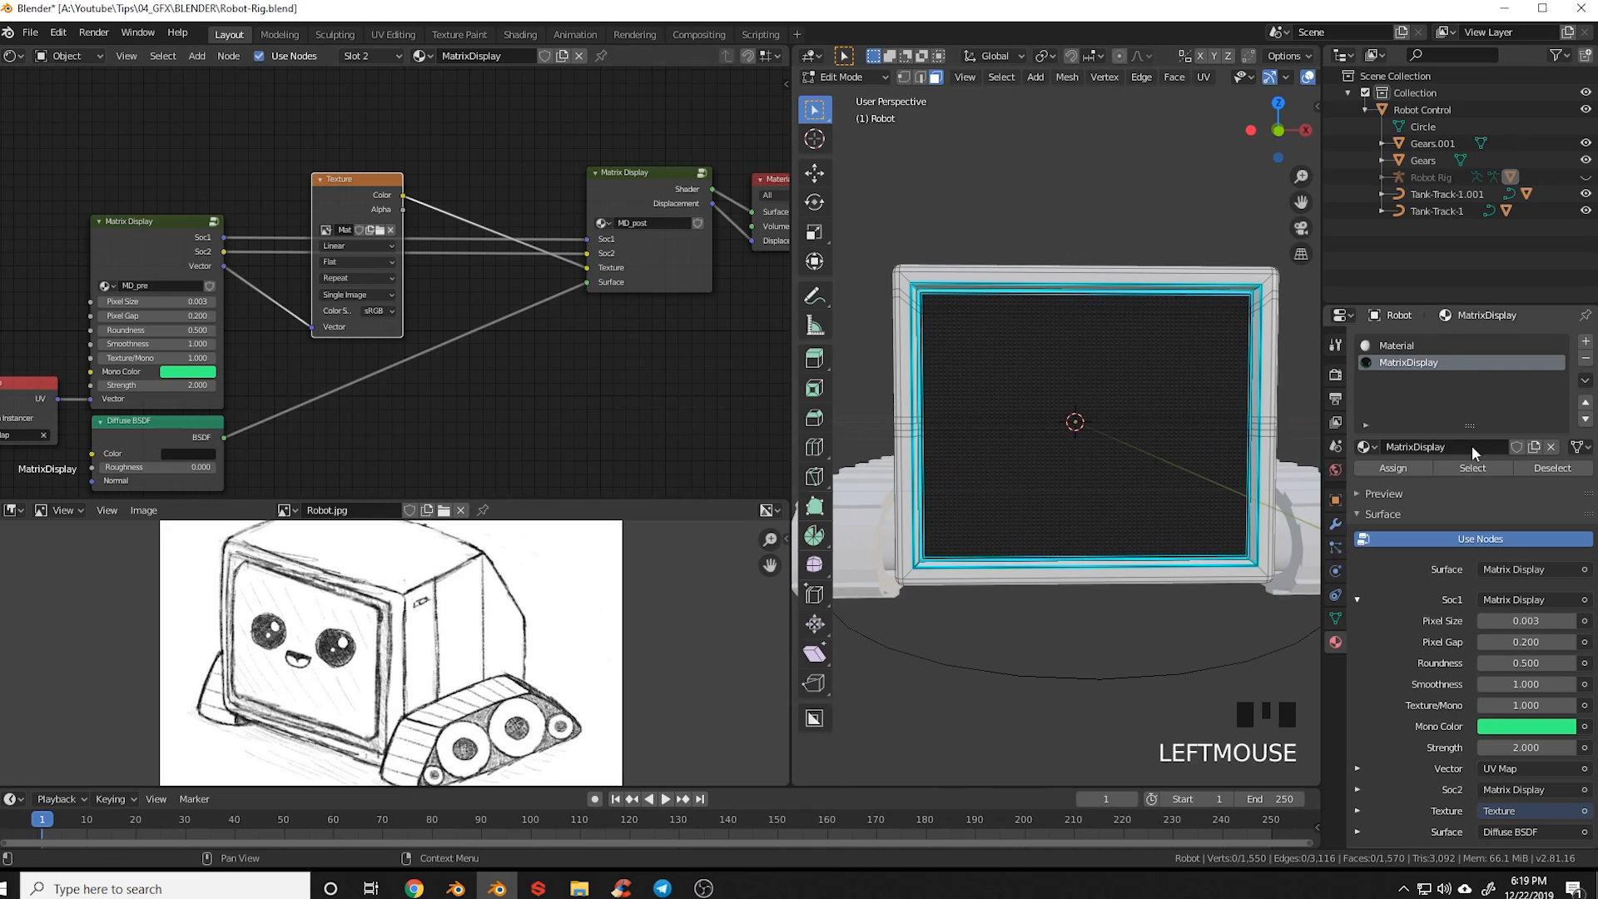
left_click(1477, 470)
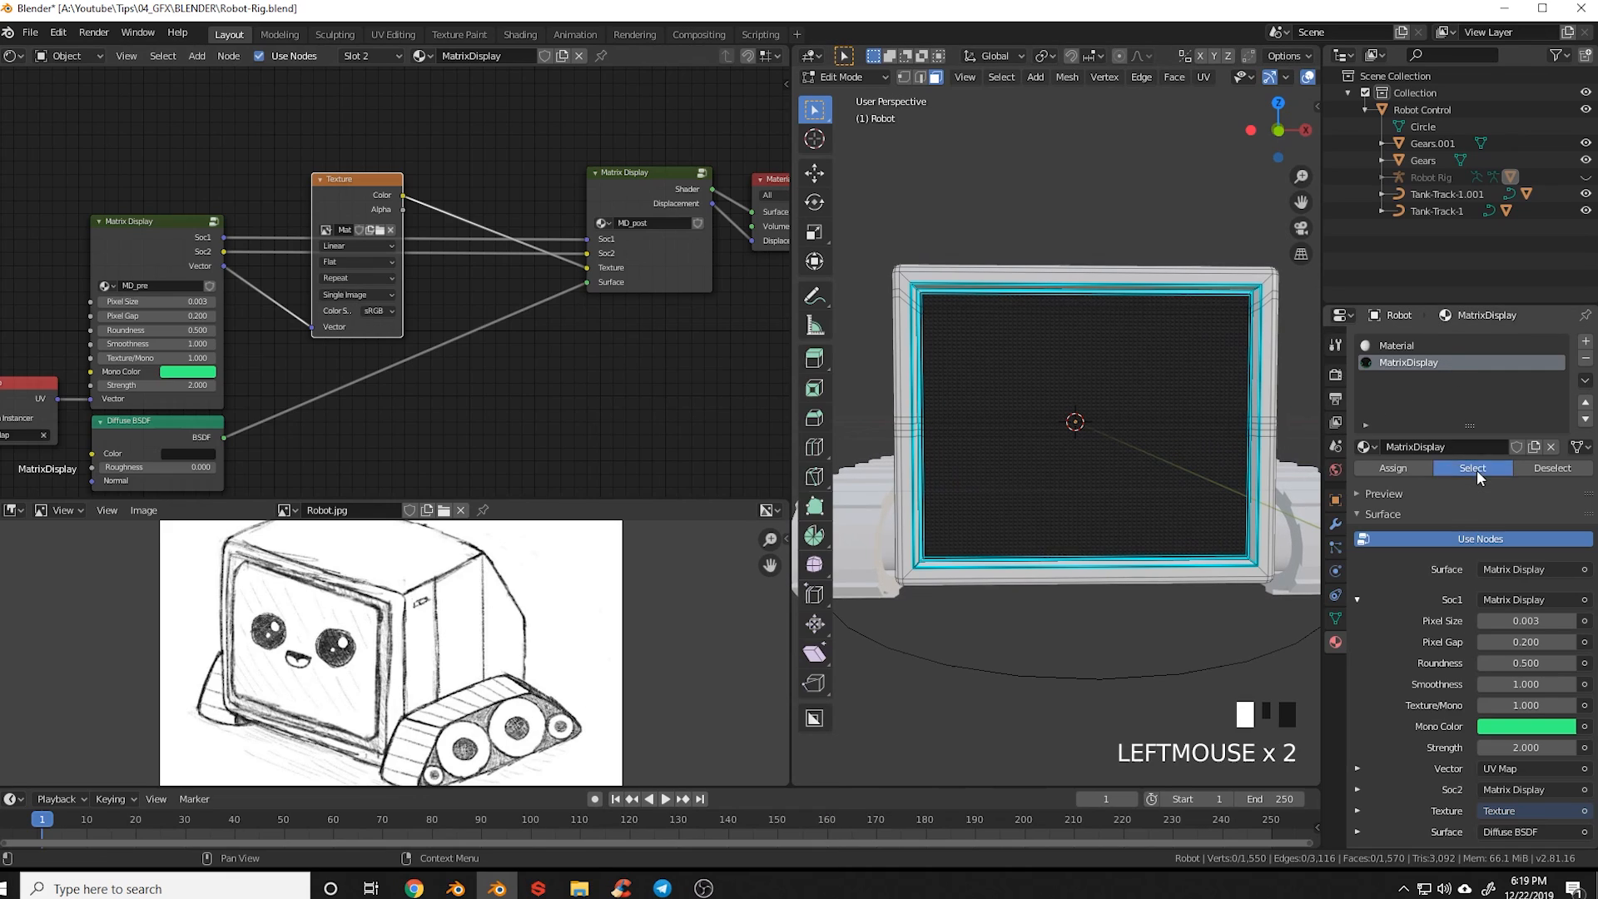
left_click(1336, 620)
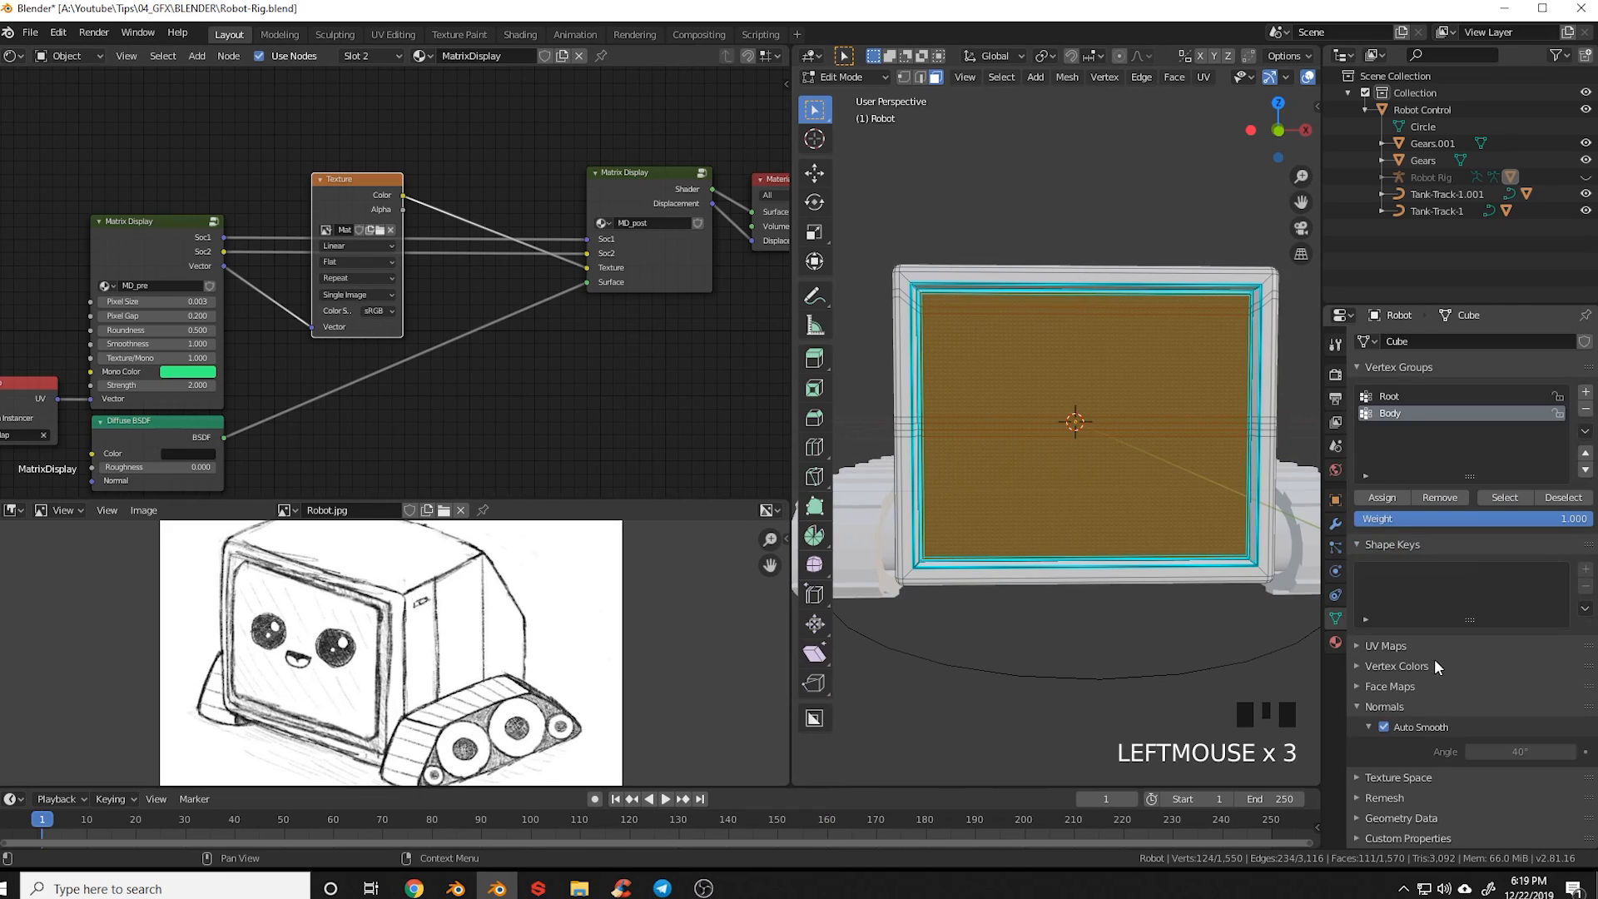
left_click(1357, 708)
left_click(1358, 645)
left_click(1586, 671)
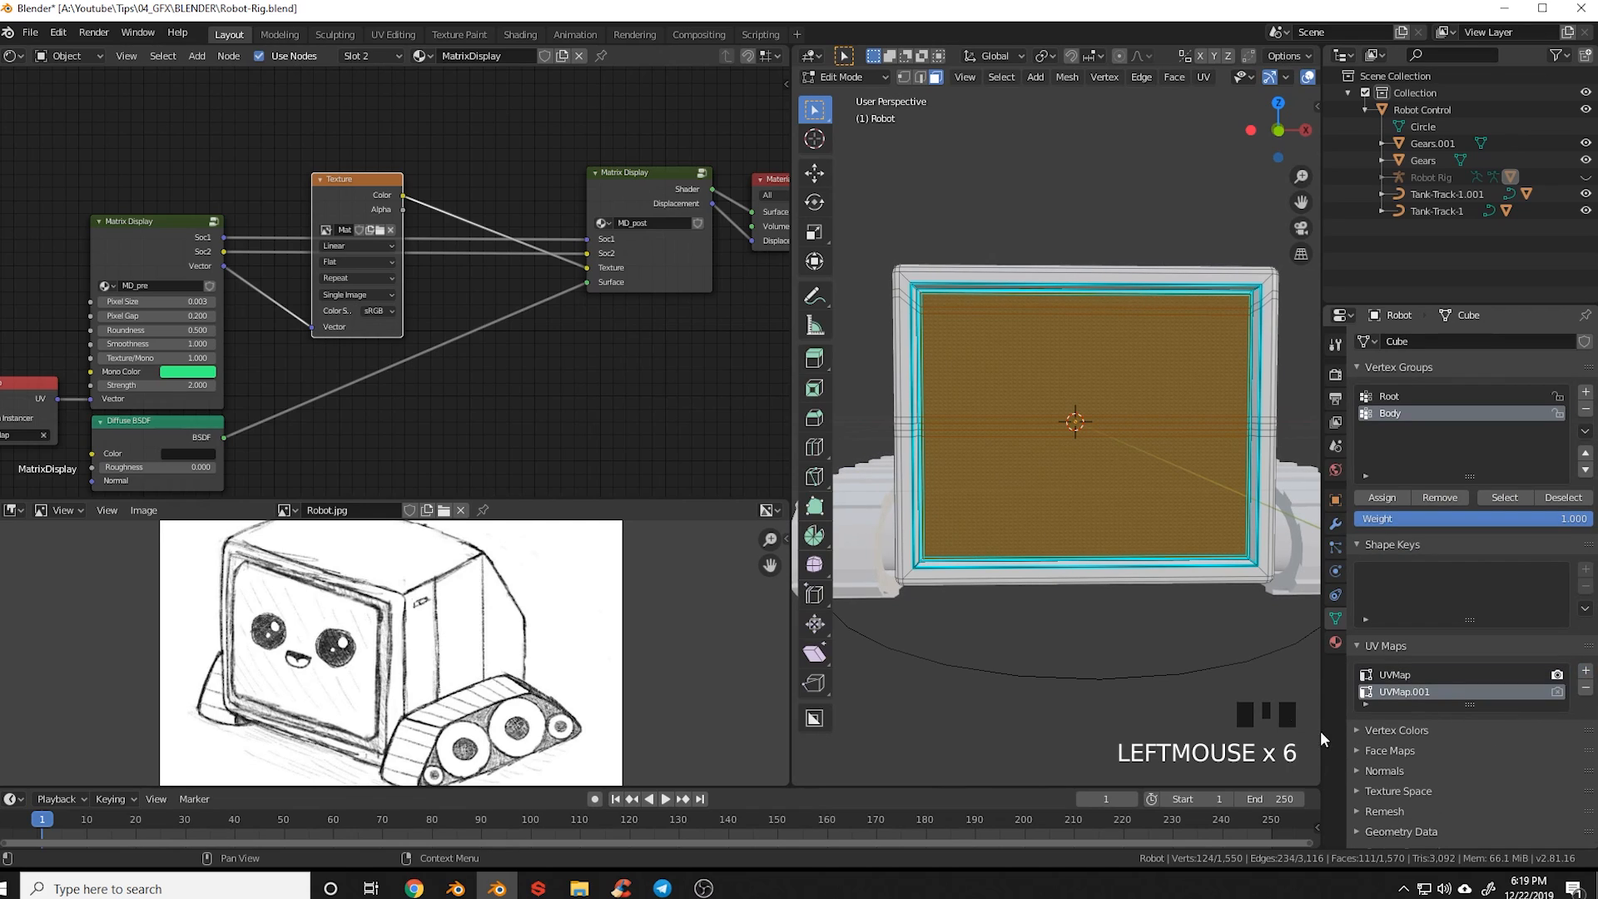
double_click(1426, 691)
type("Face")
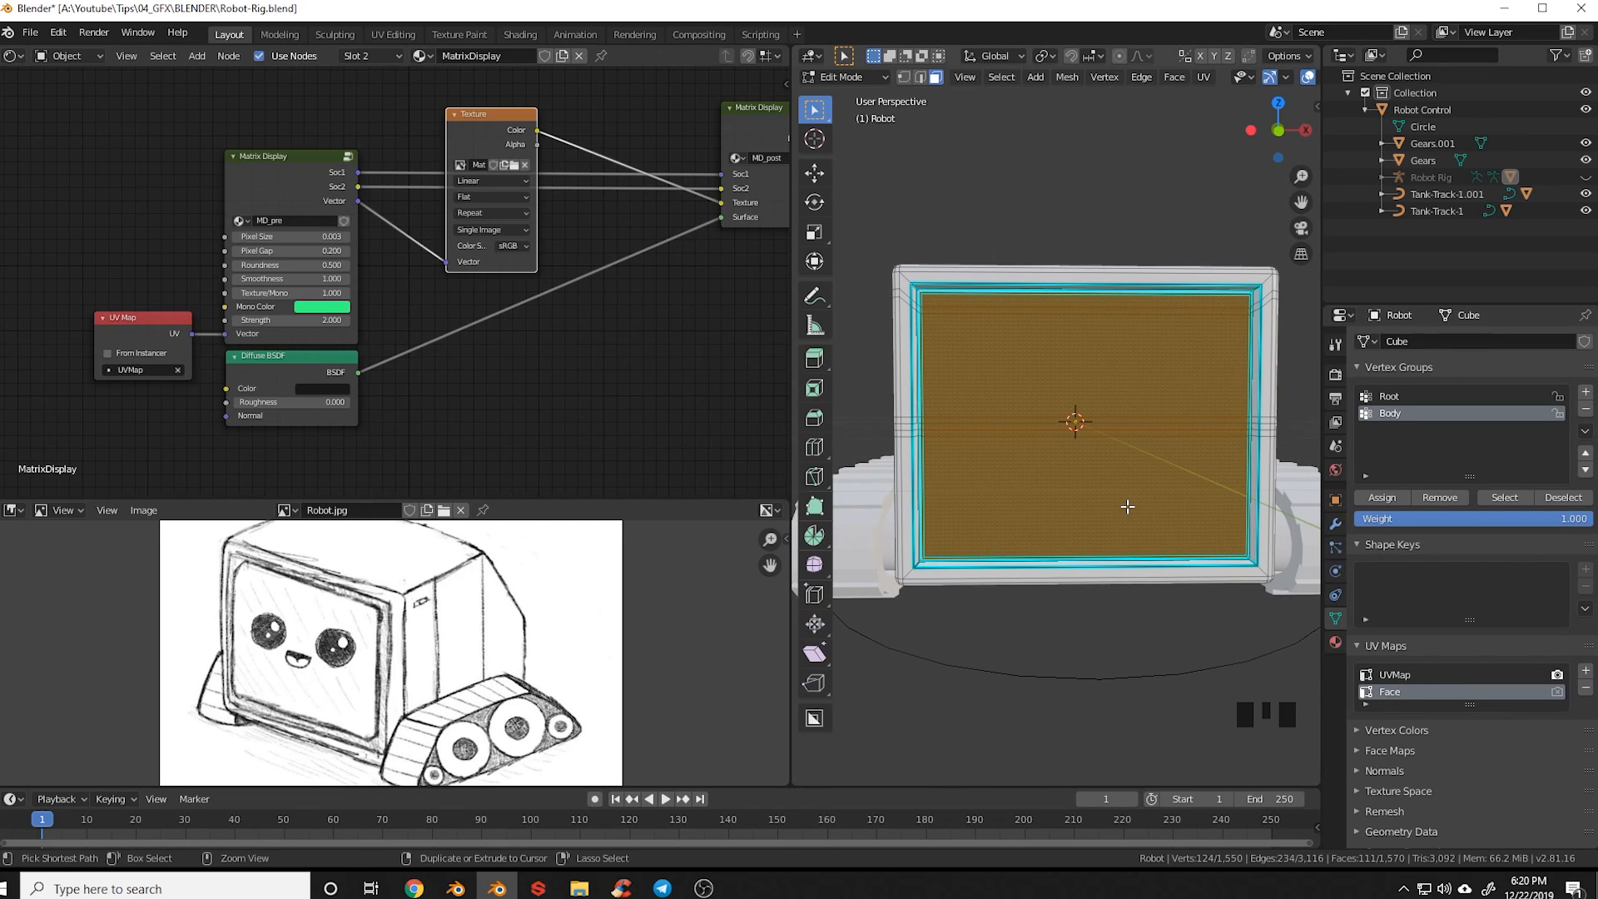
Invert the selection, hide everything except the display faces and switch to edge selection
key("ctrl+i")
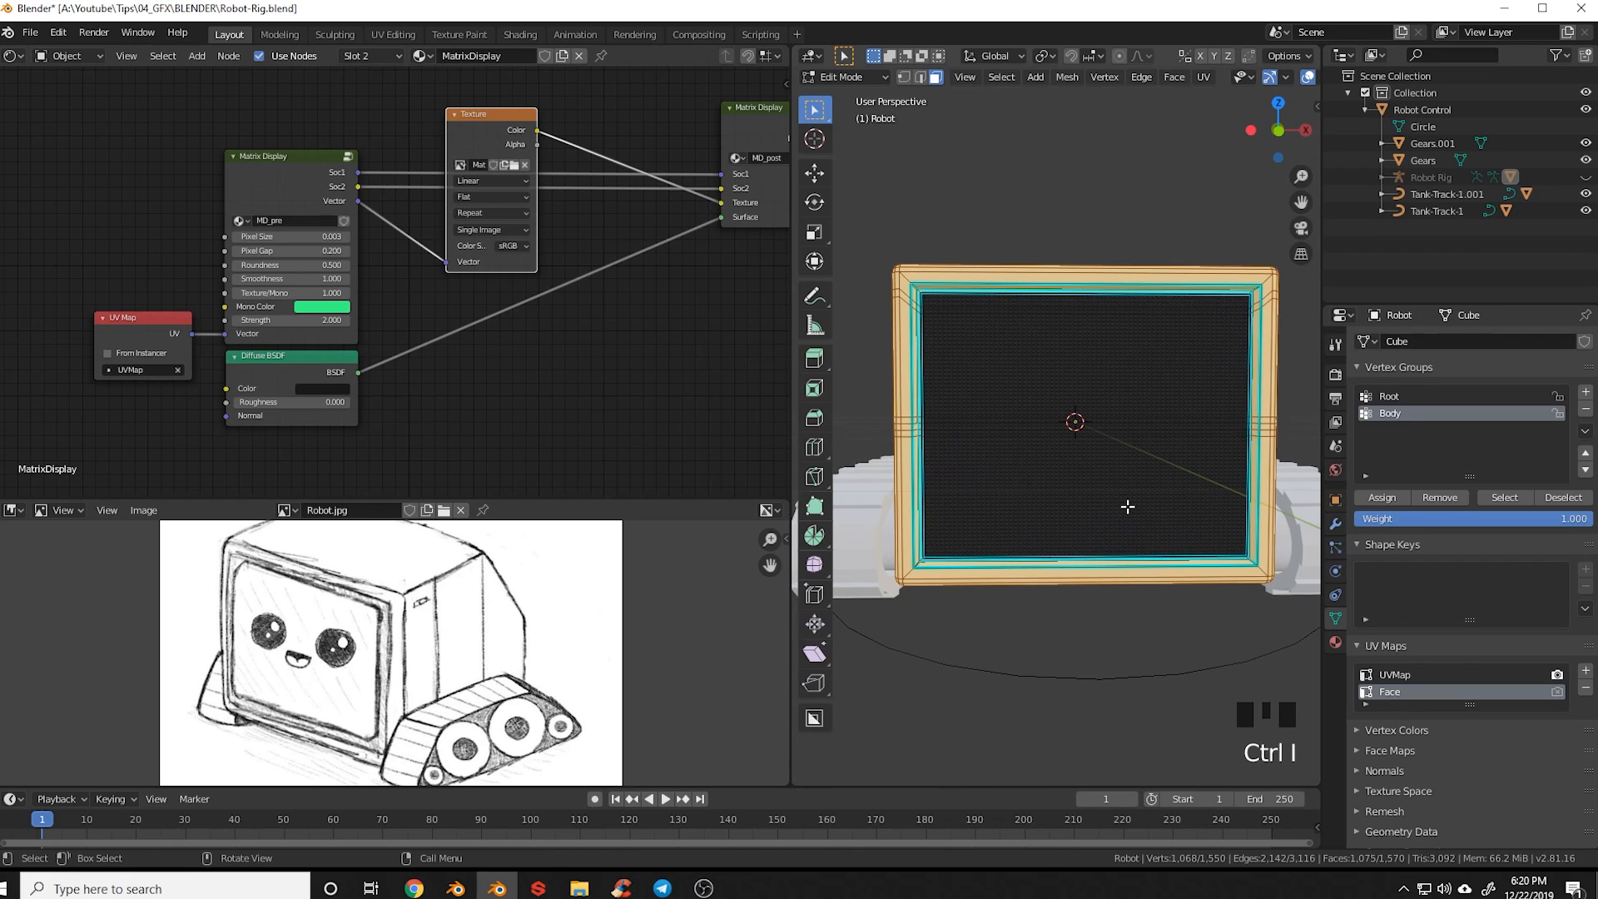
key("h")
middle_click_drag(1160, 290, 1103, 511)
key("2")
scroll(1102, 492, "up", 4)
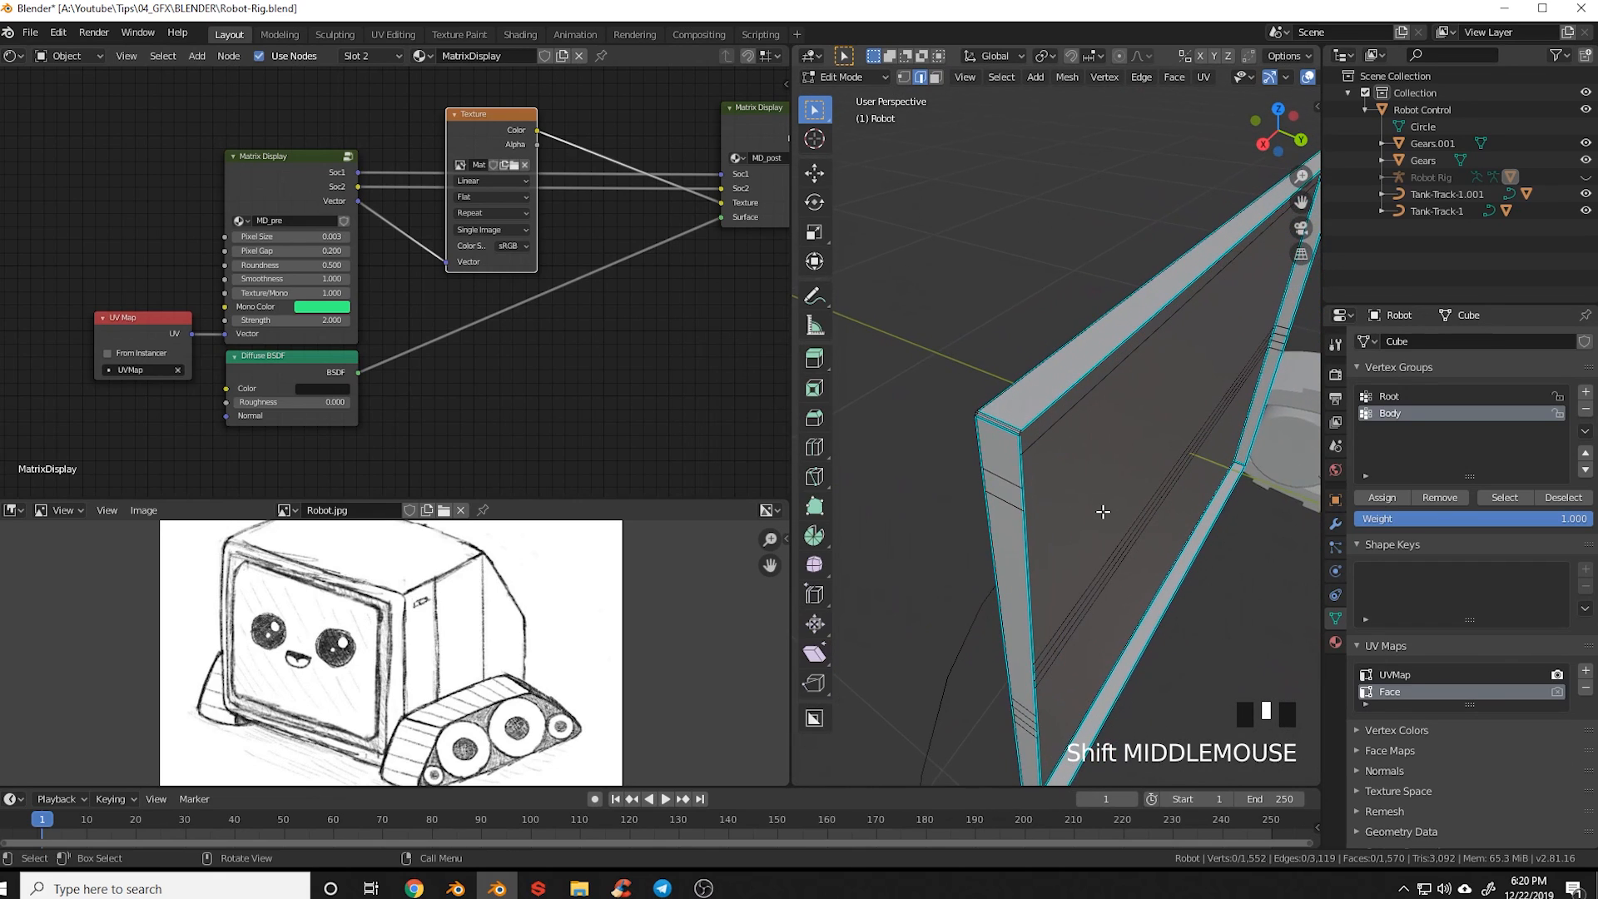
scroll(1103, 510, "up", 3)
Select the edge loop around the rear perimeter of the isolated display piece and mark it as a seam
left_click(975, 440, "alt+shift")
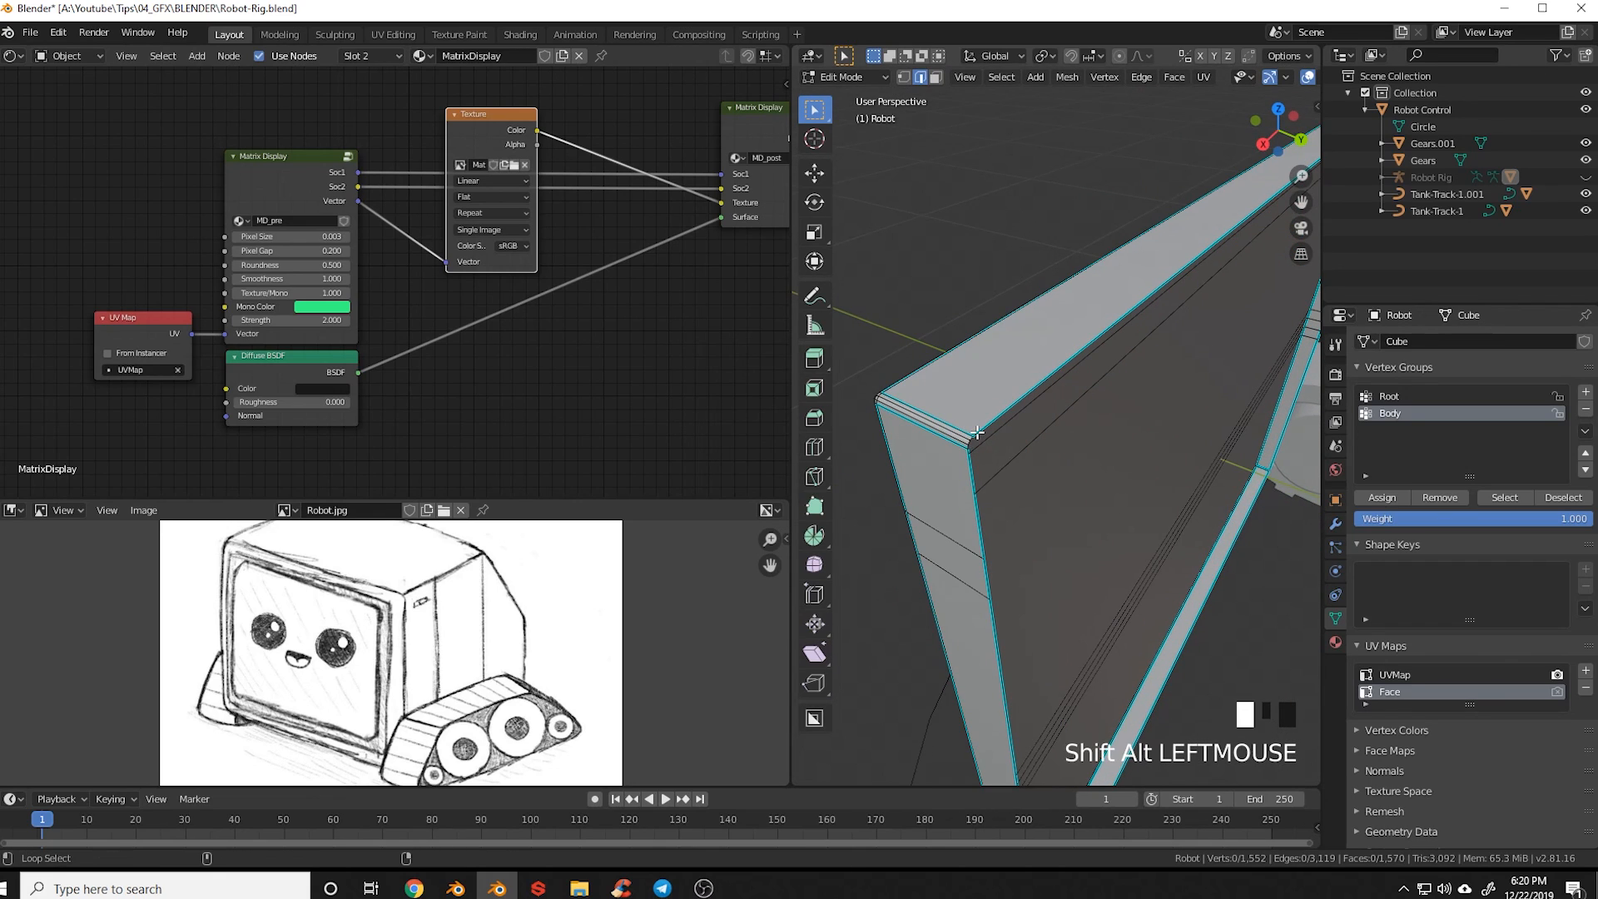
key("alt+a")
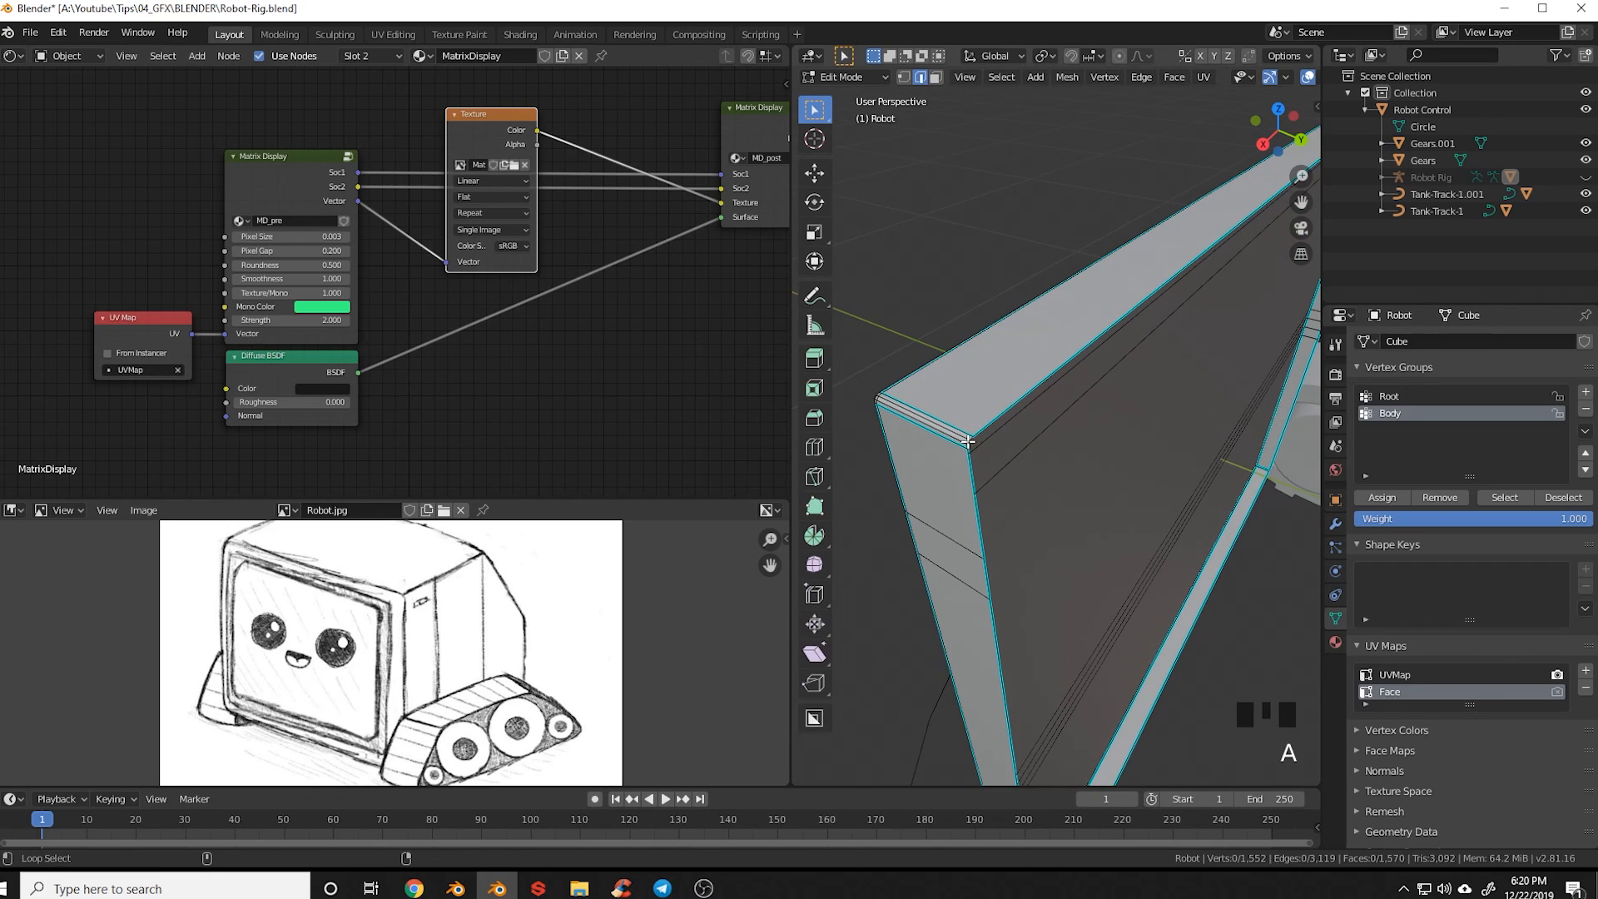
left_click(969, 442, "alt+shift")
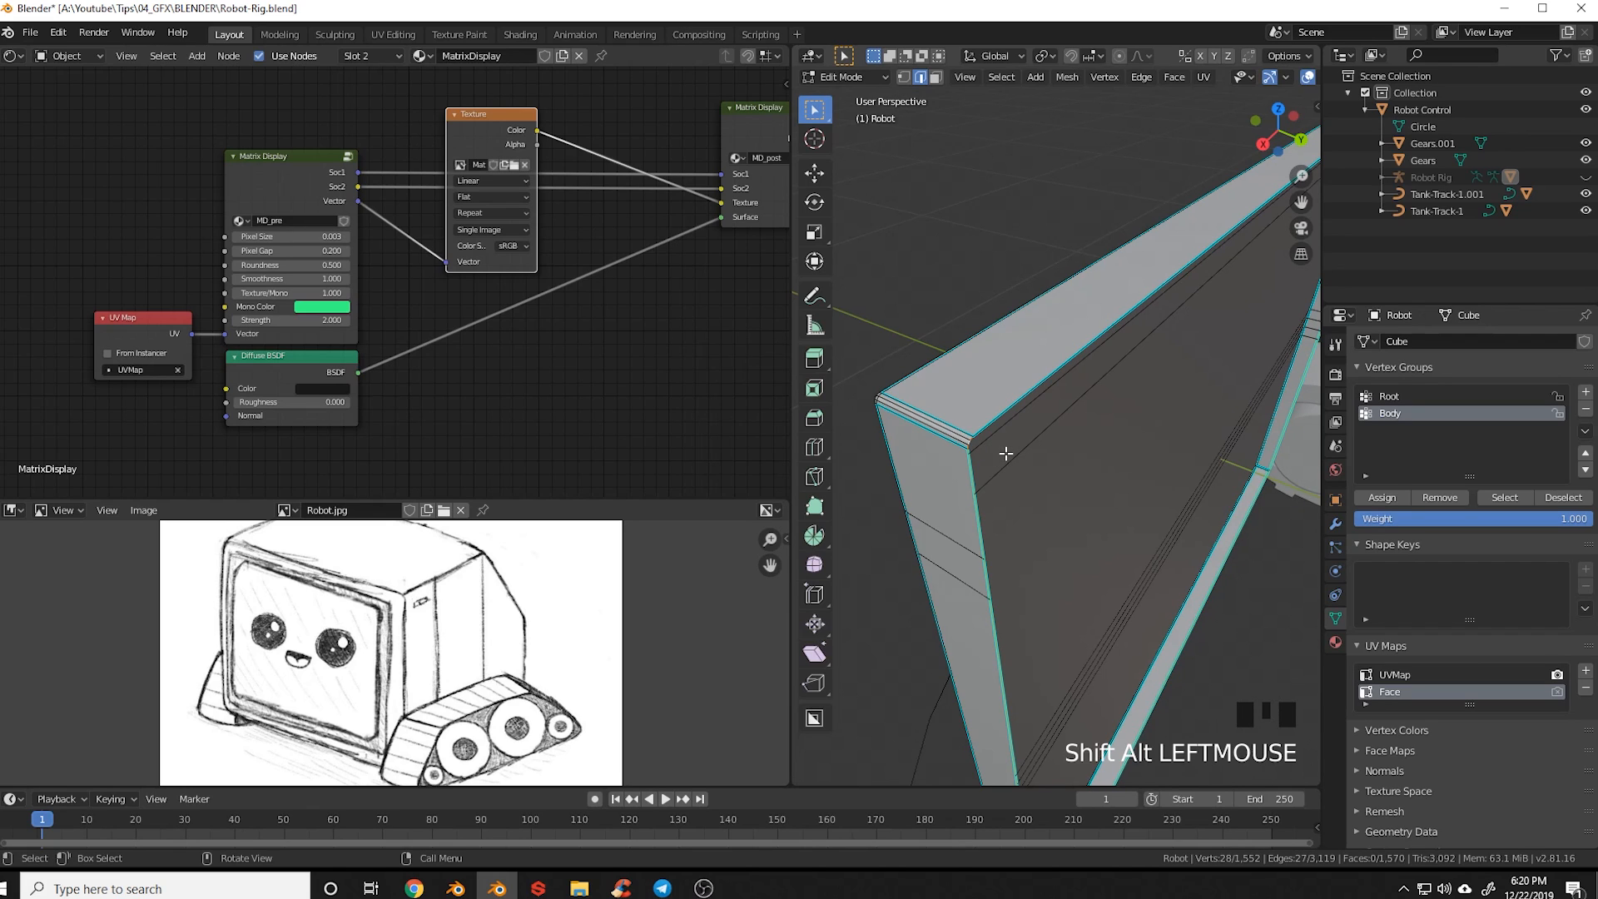
key("g")
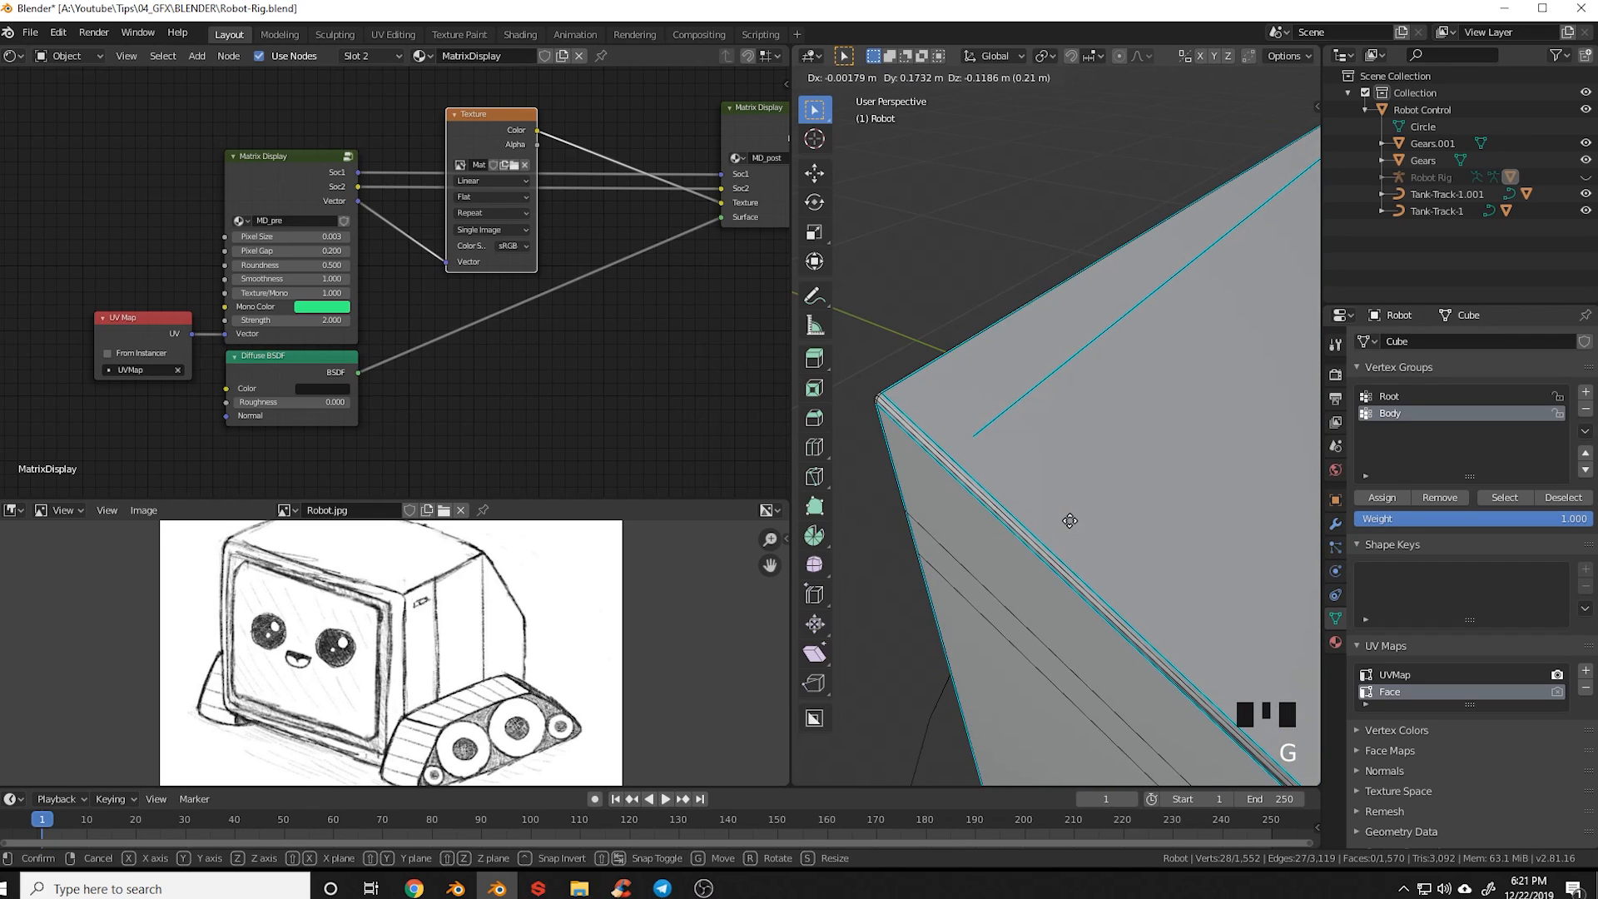
left_click(1069, 521)
scroll(1074, 533, "down", 3)
middle_click_drag(1087, 553, 1140, 541)
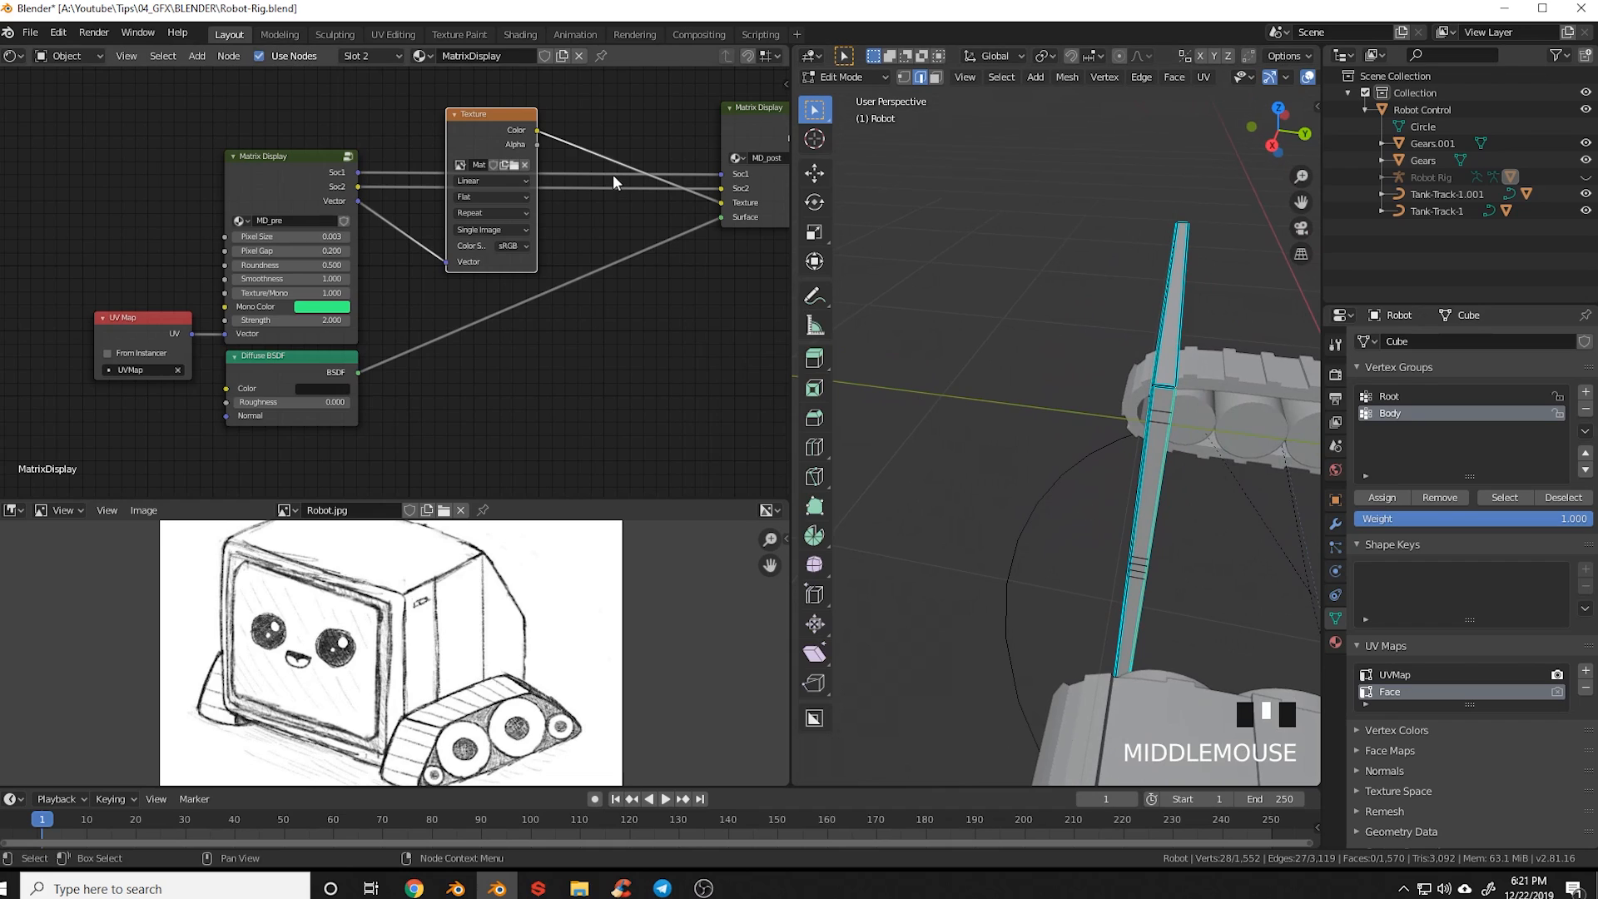
left_click(1141, 77)
left_click(1207, 340)
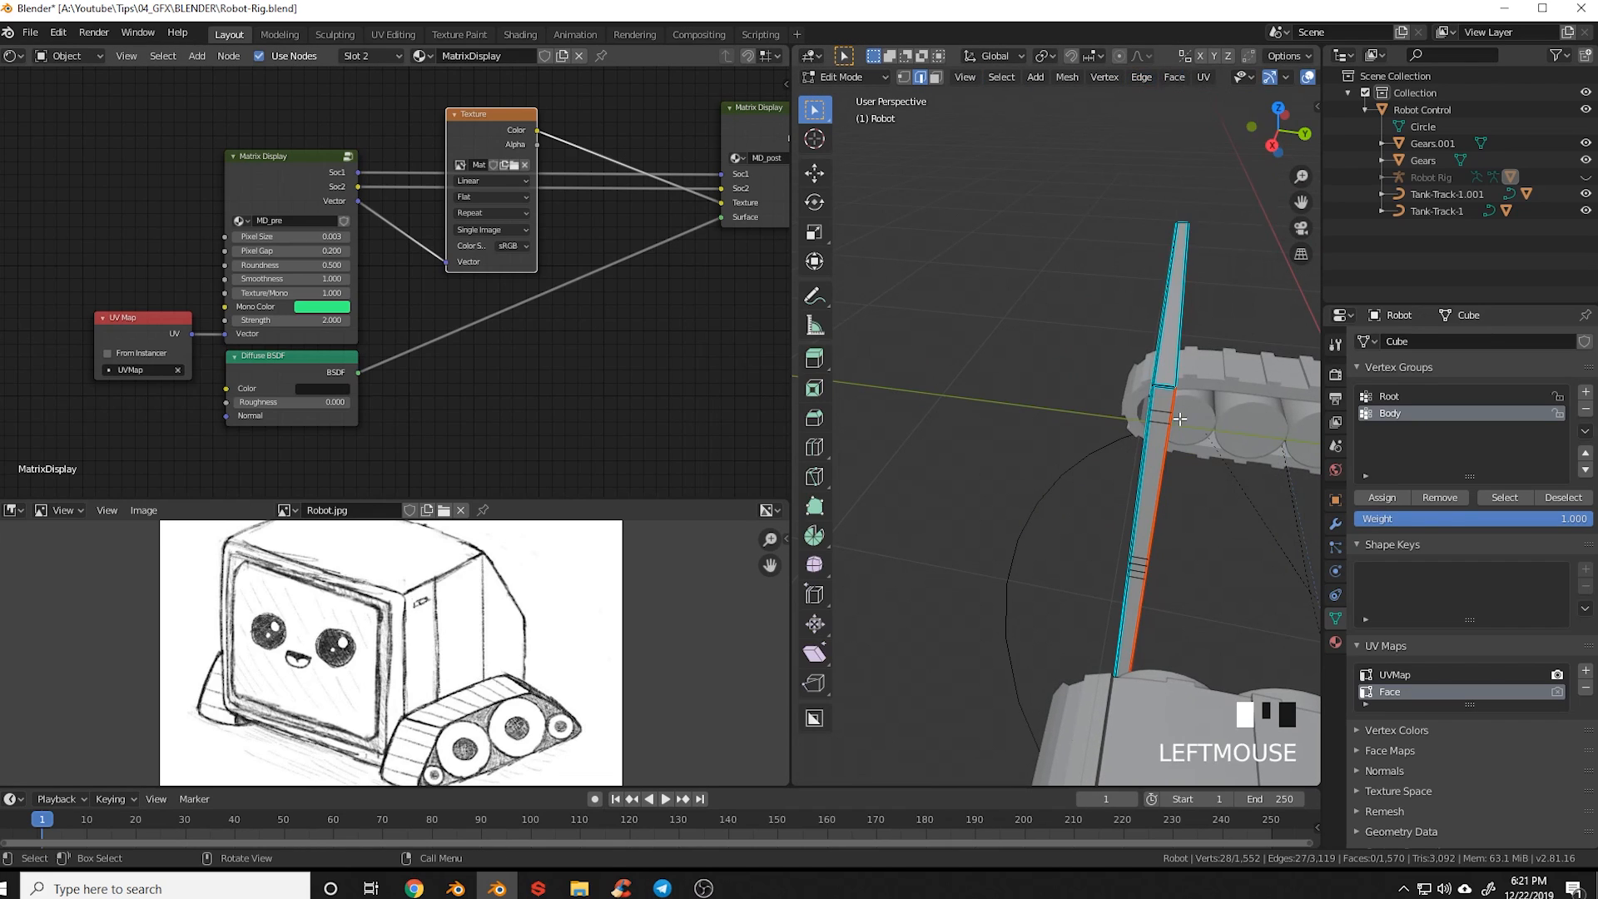
Unwrap all visible display faces into the Face UV map and return to Object Mode
middle_click_drag(1149, 449, 1226, 447)
key("KP_1")
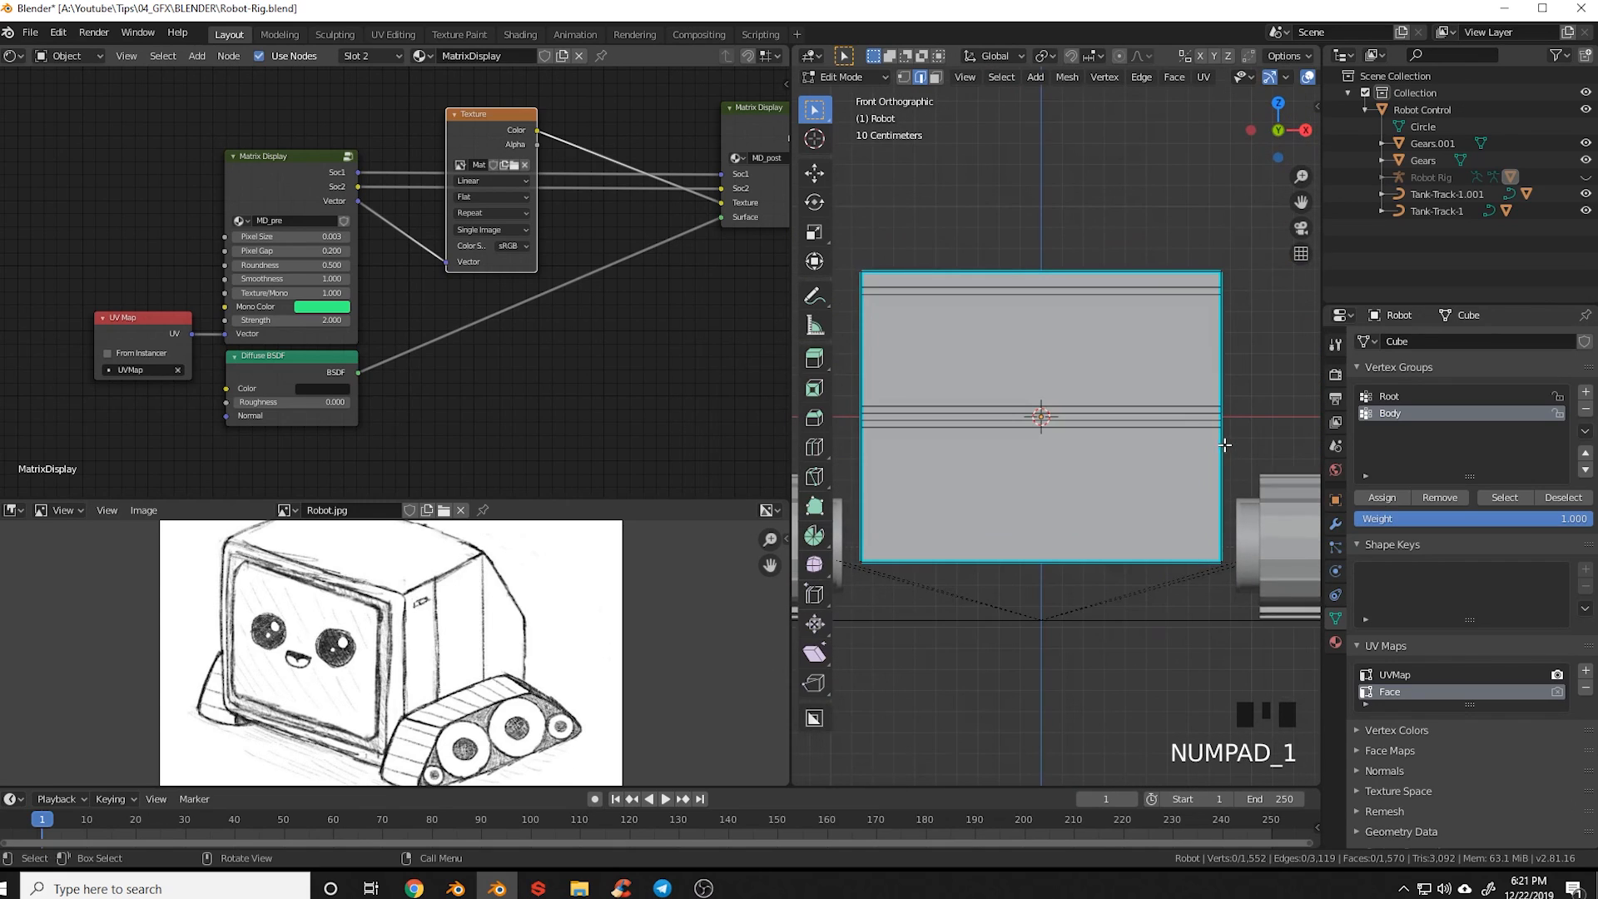
middle_click_drag(1092, 434, 1035, 524)
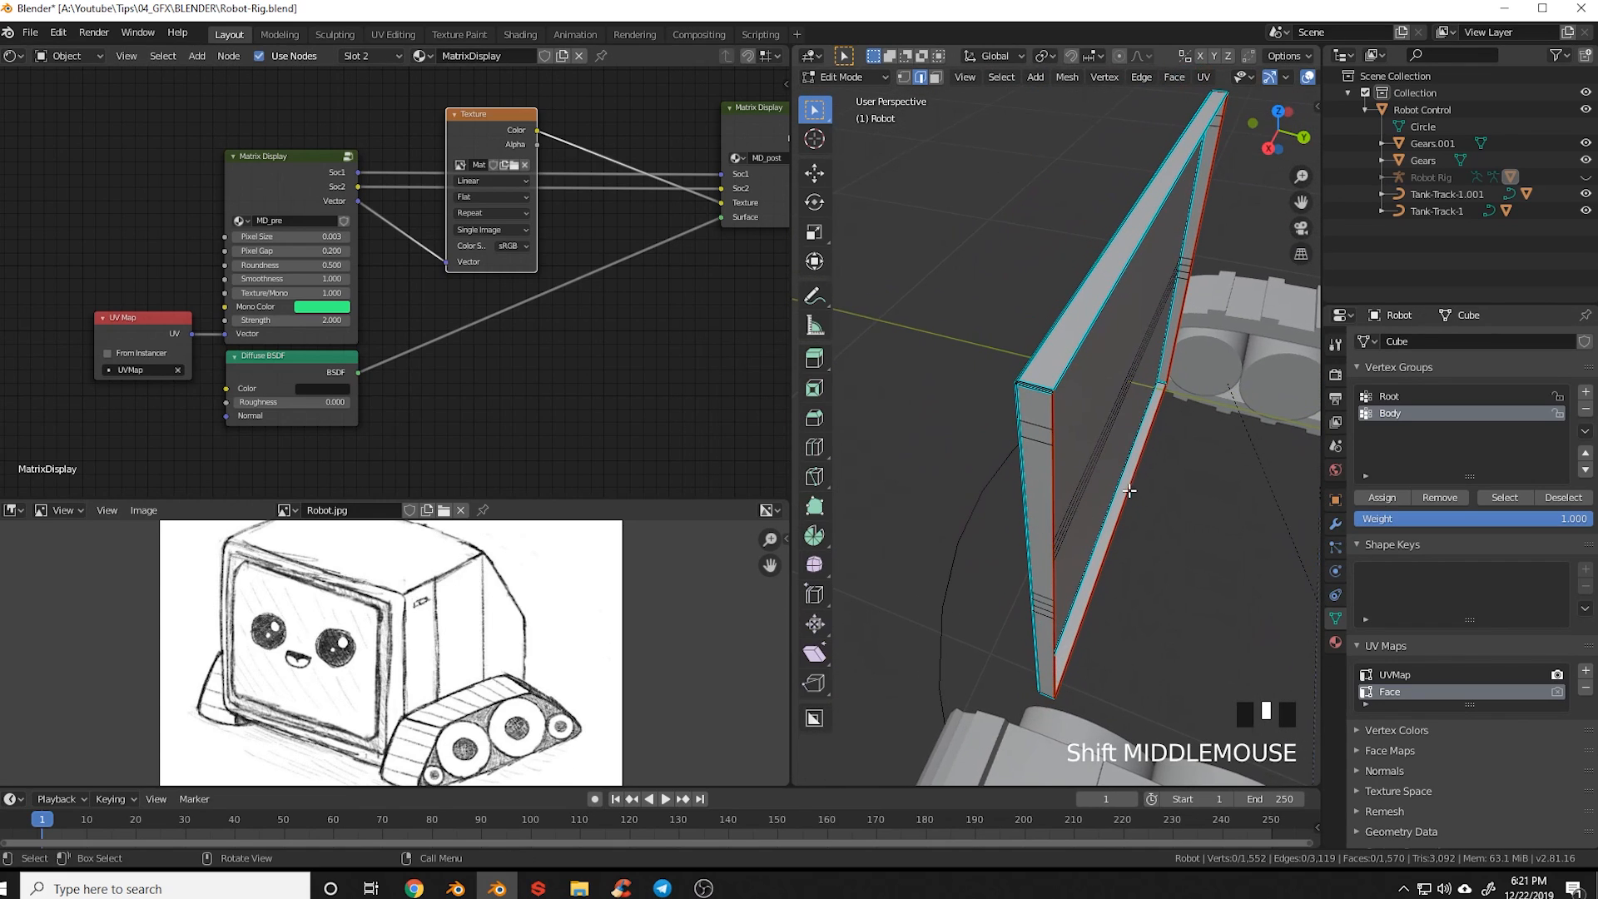
key("a")
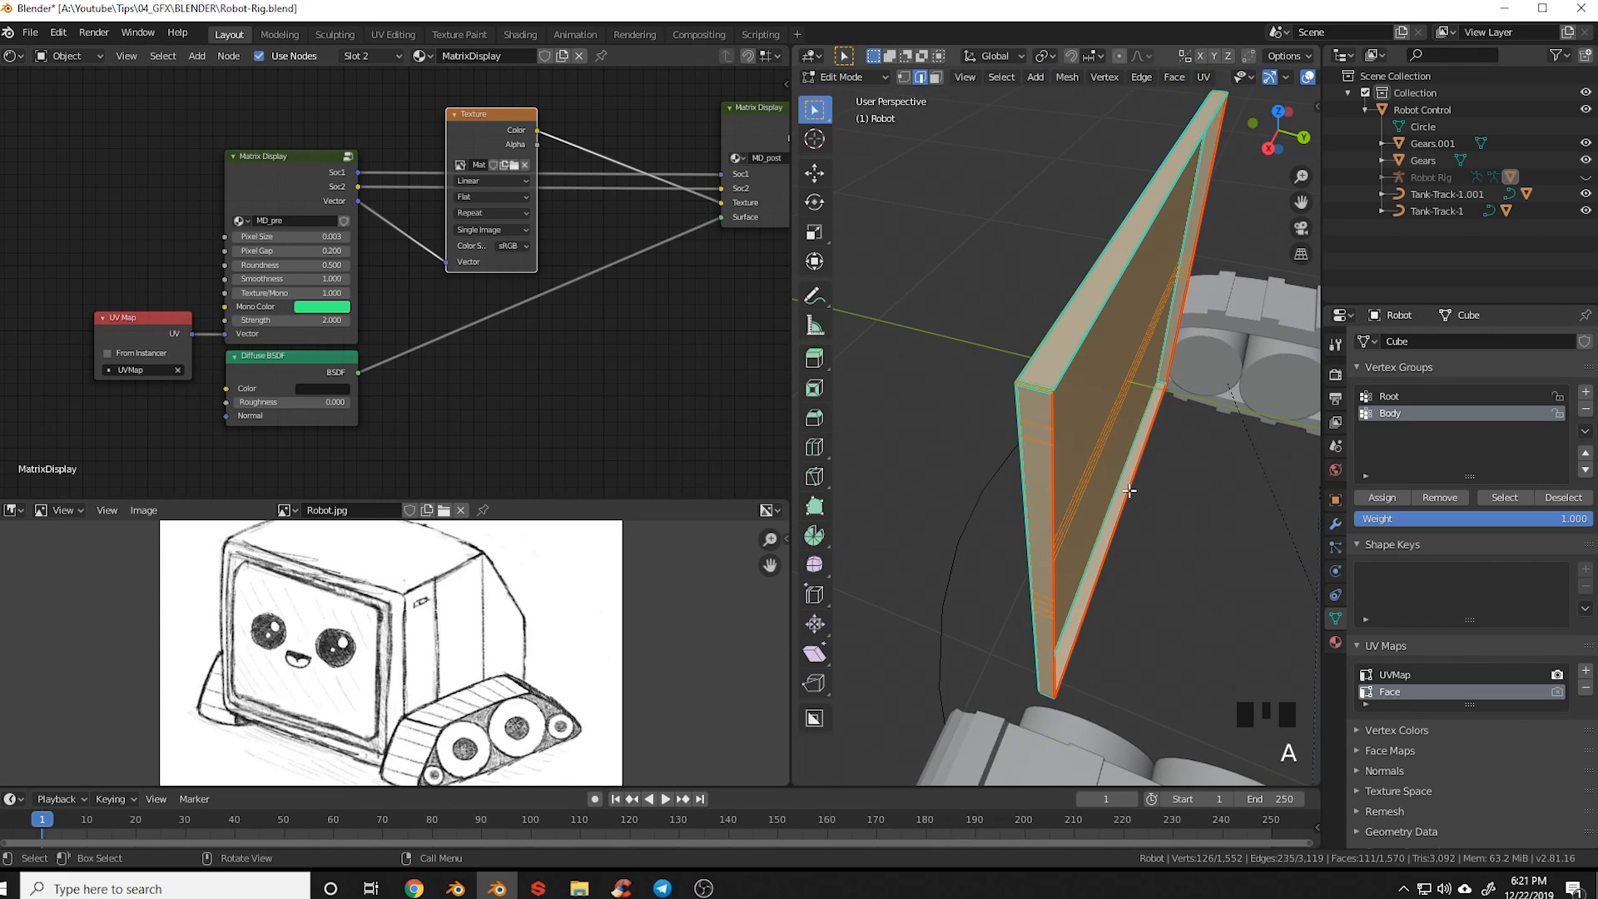
key("u")
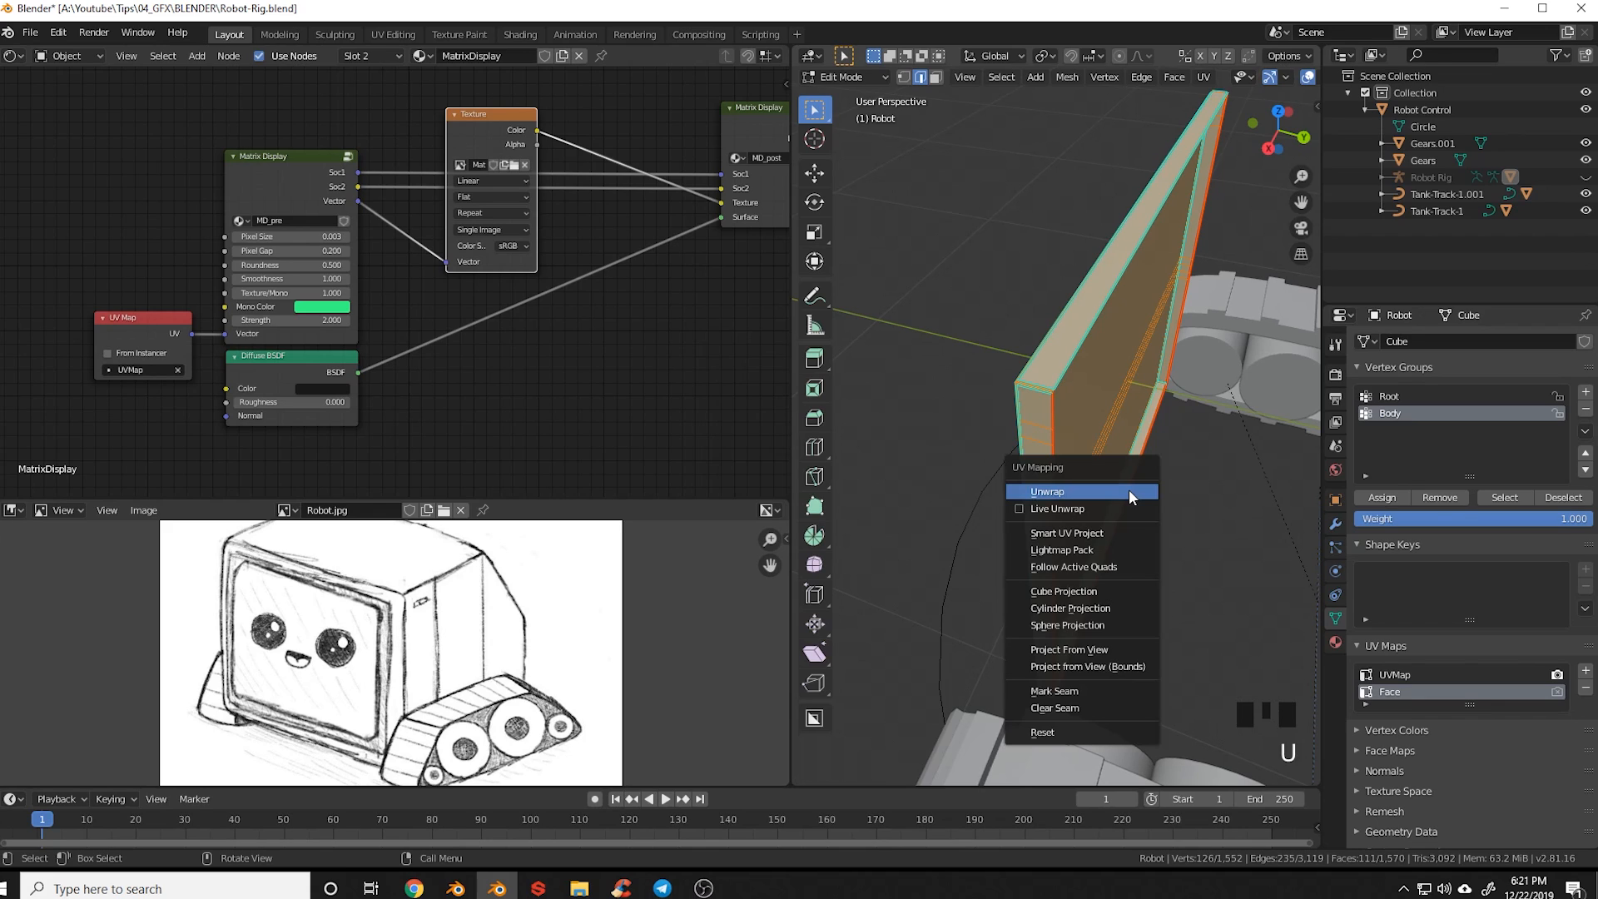
left_click(1129, 491)
key("Tab")
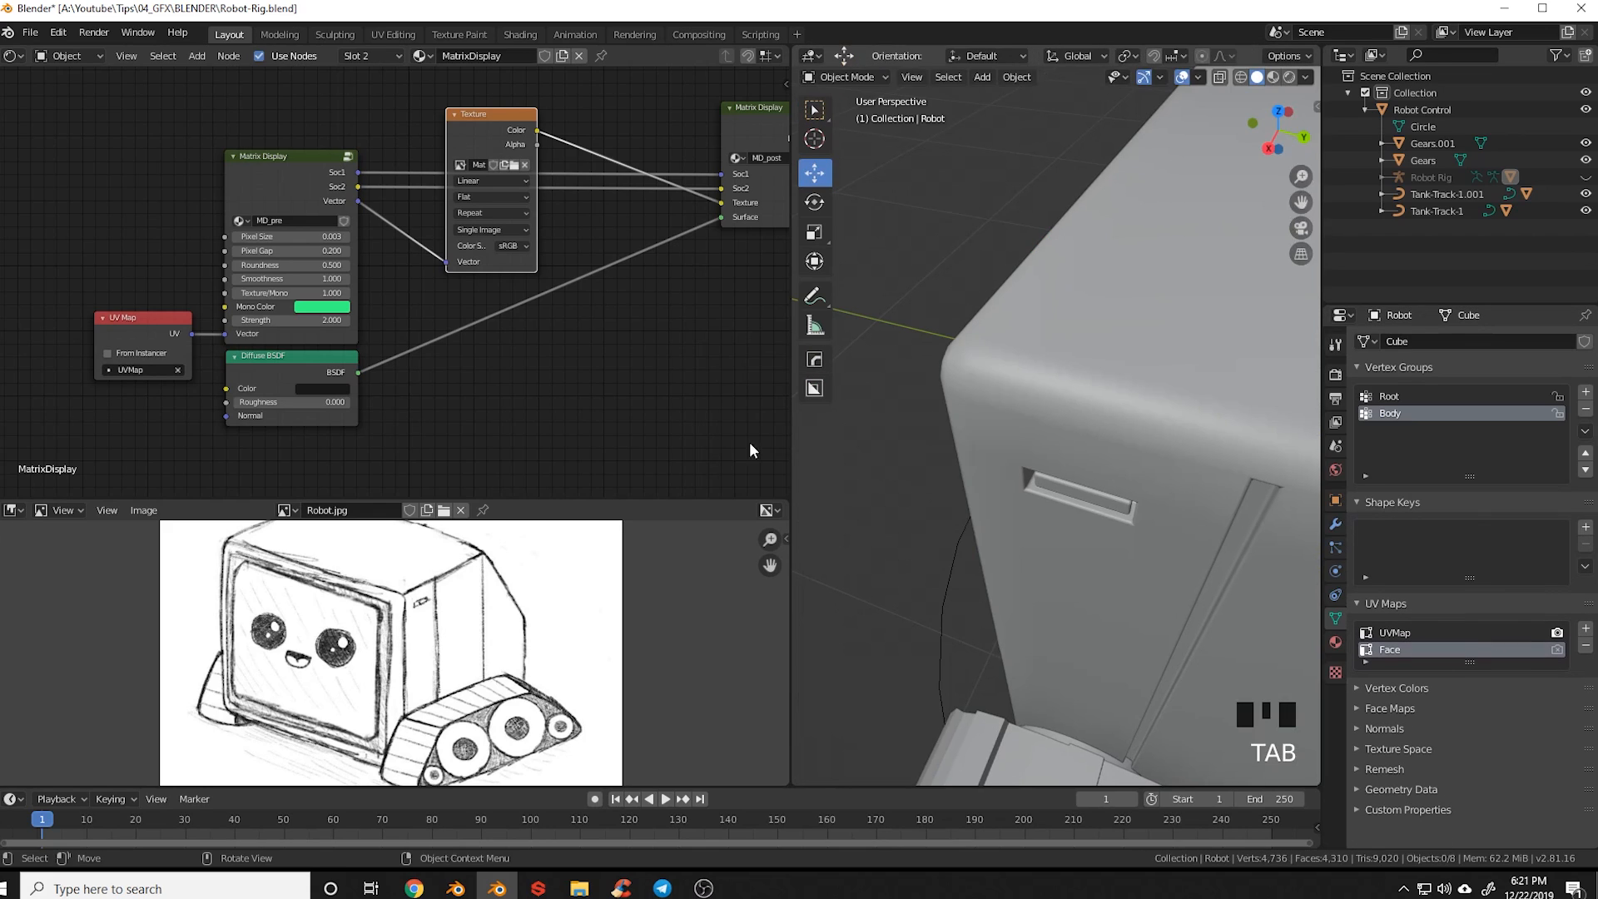
Set the UV Map node of the MatrixDisplay material to use the Face UV map
middle_click_drag(202, 364, 403, 375, "shift")
left_click(348, 381)
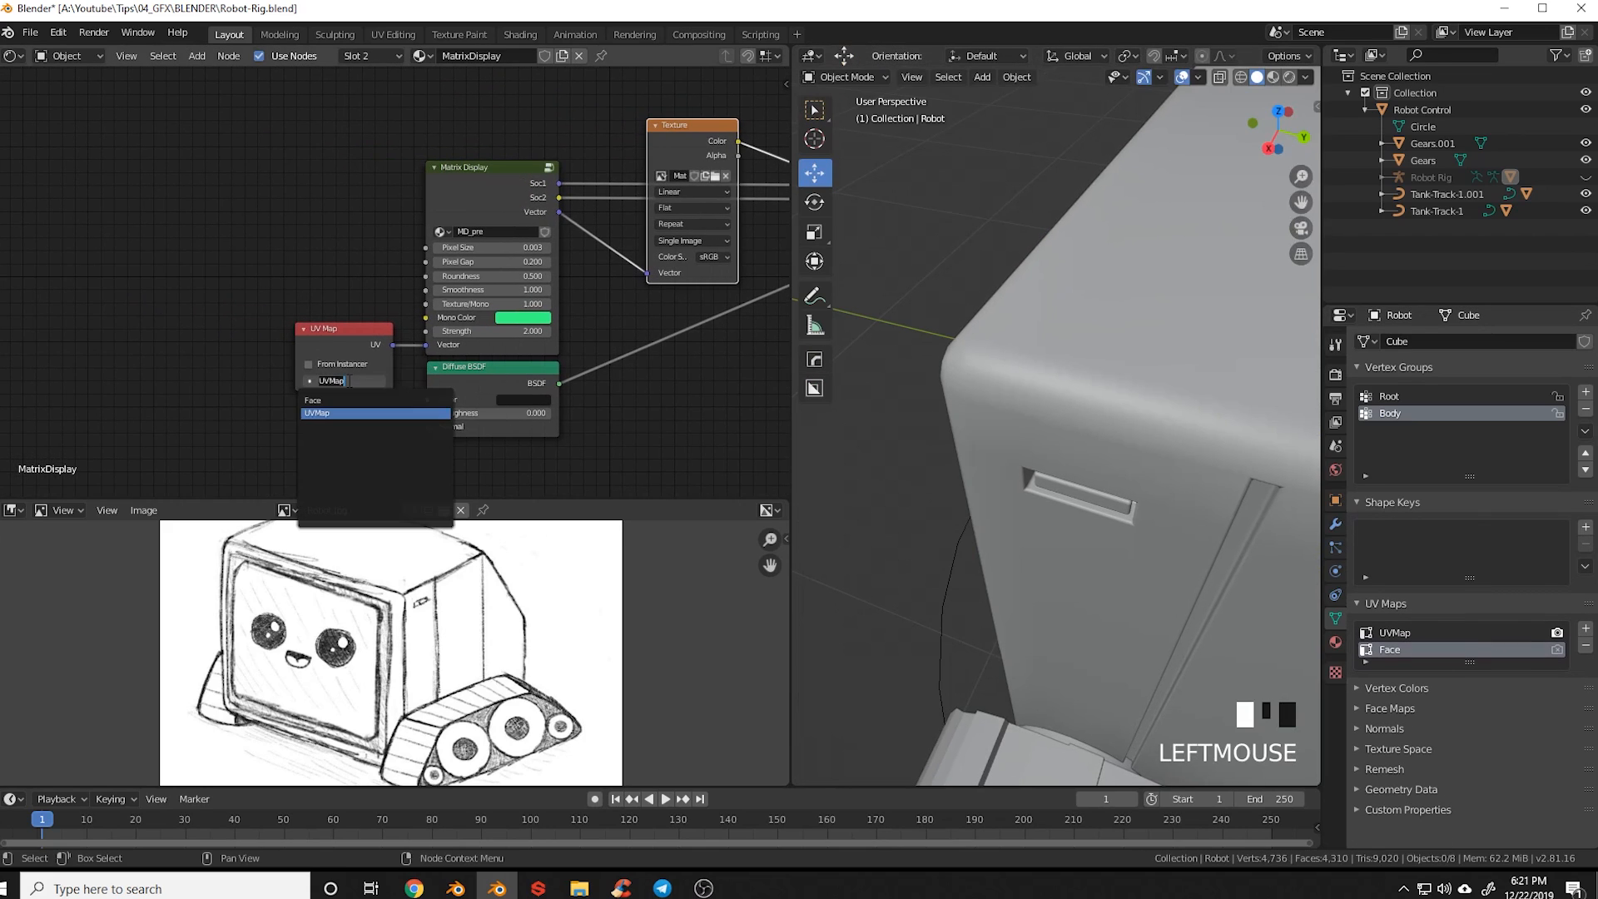
left_click(329, 401)
middle_click_drag(606, 376, 546, 361, "shift")
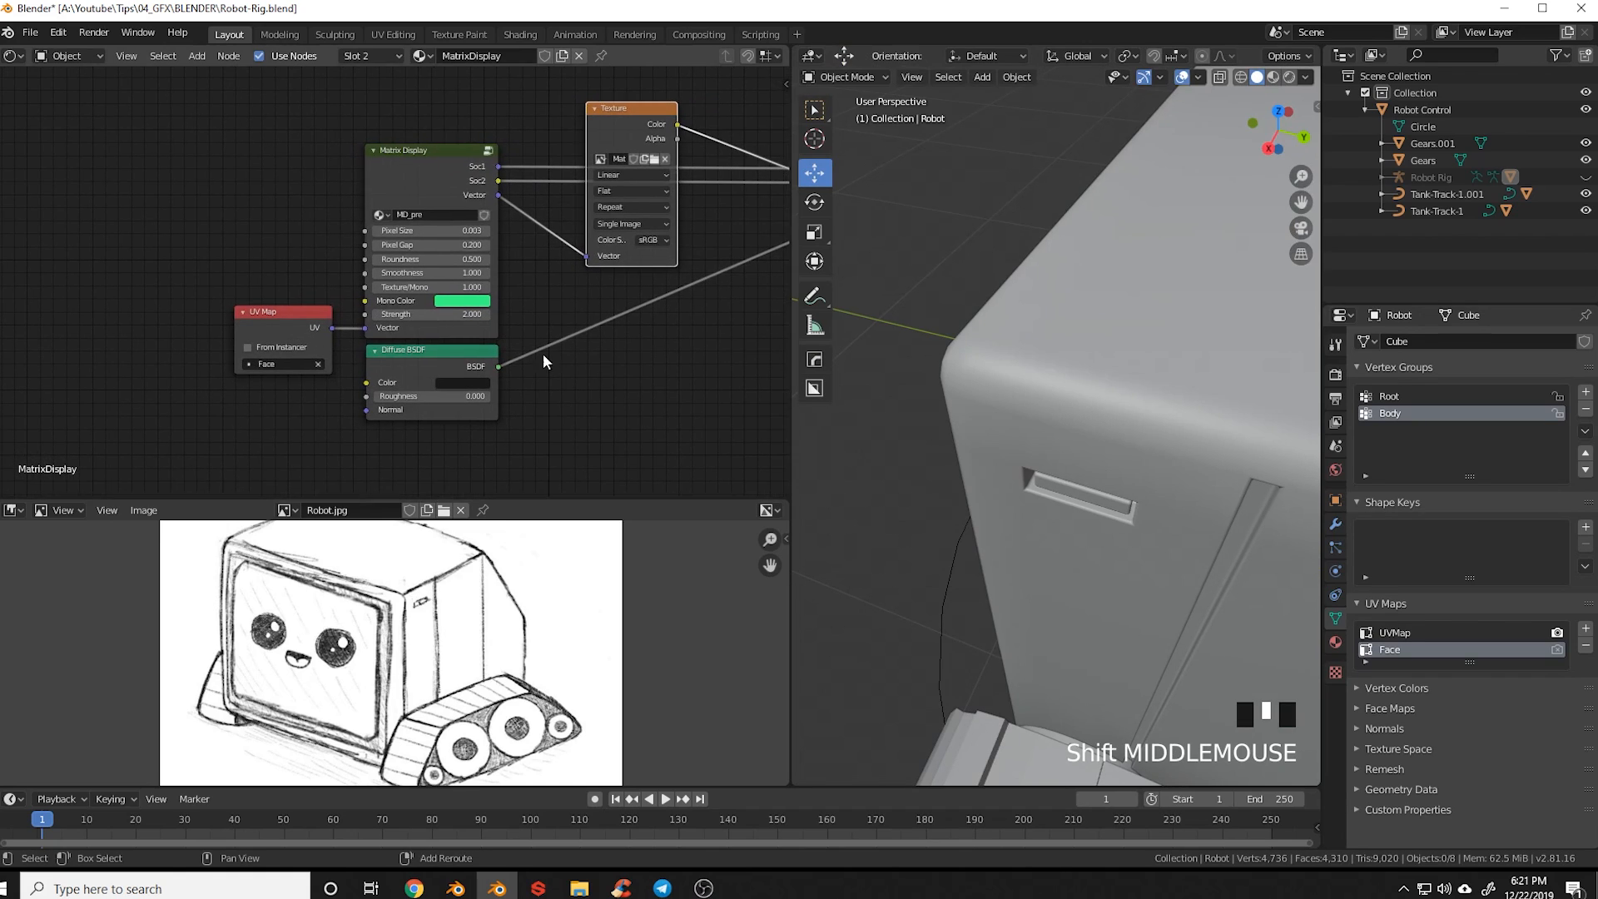
Put the Robot back in Edit Mode in front view and change the reference image area to a UV Editor
key("KP_1")
middle_click_drag(1120, 376, 1111, 414, "shift")
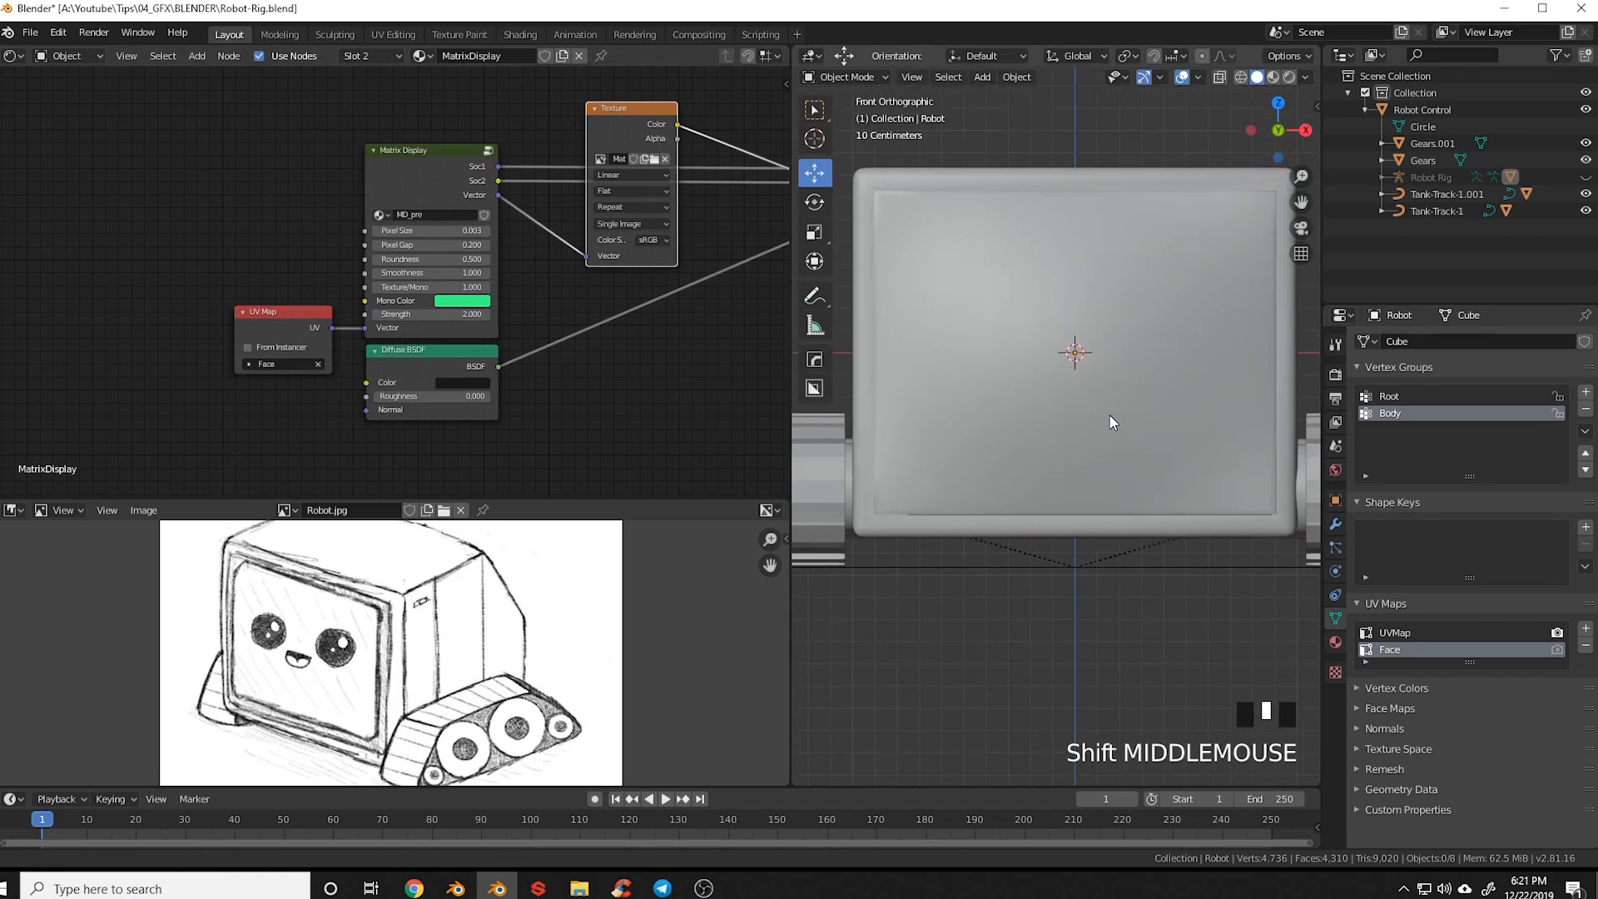
key("Tab")
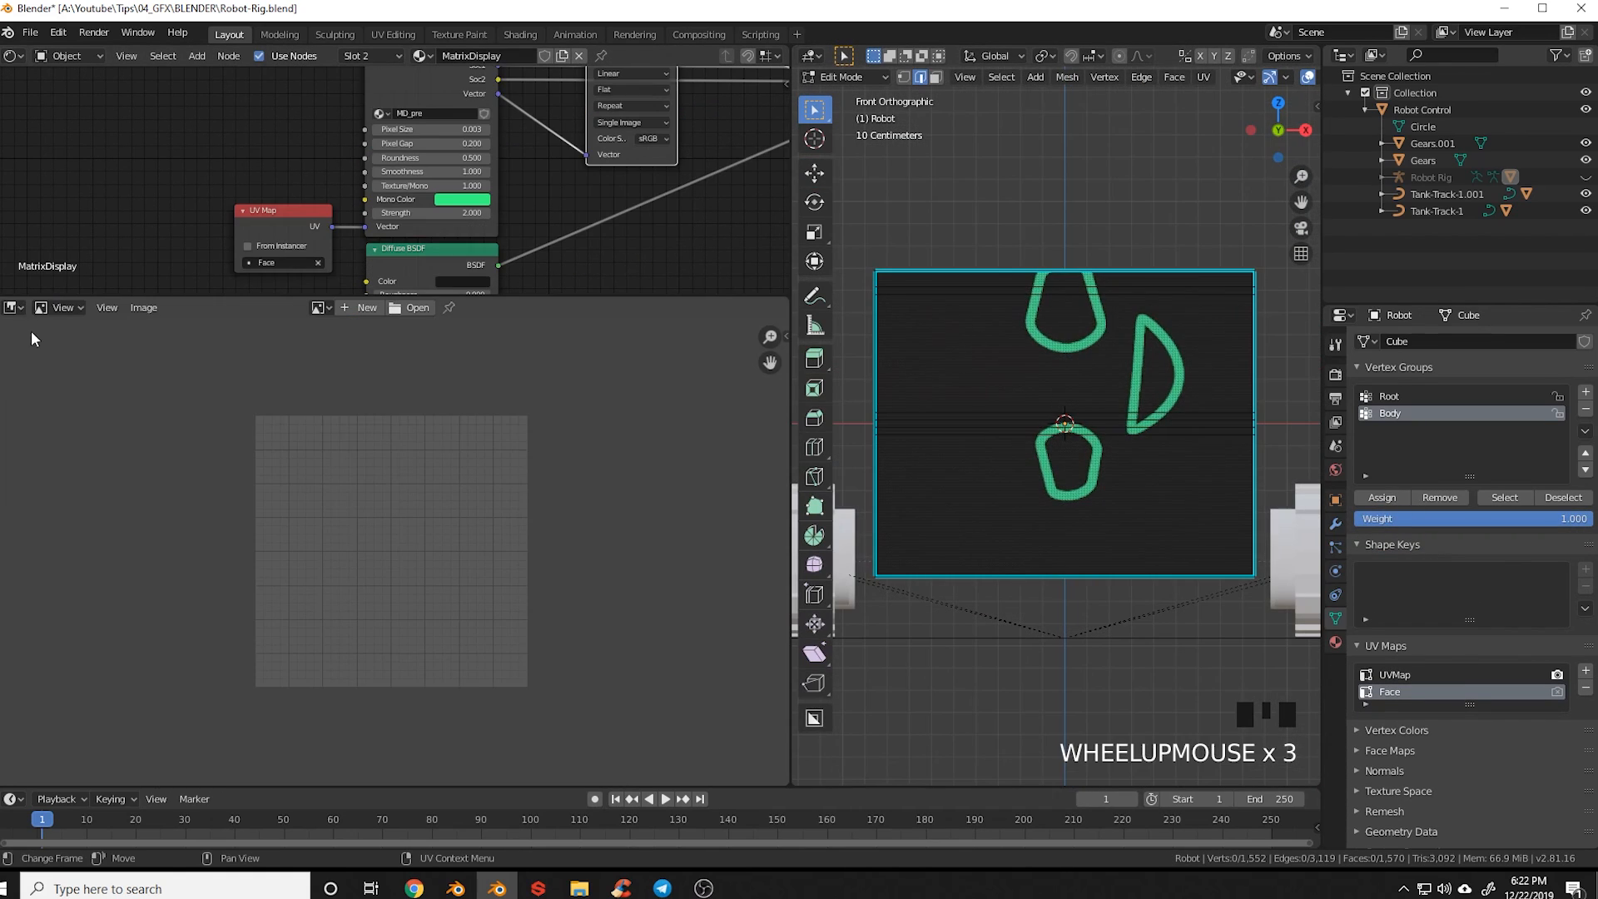
left_click(12, 307)
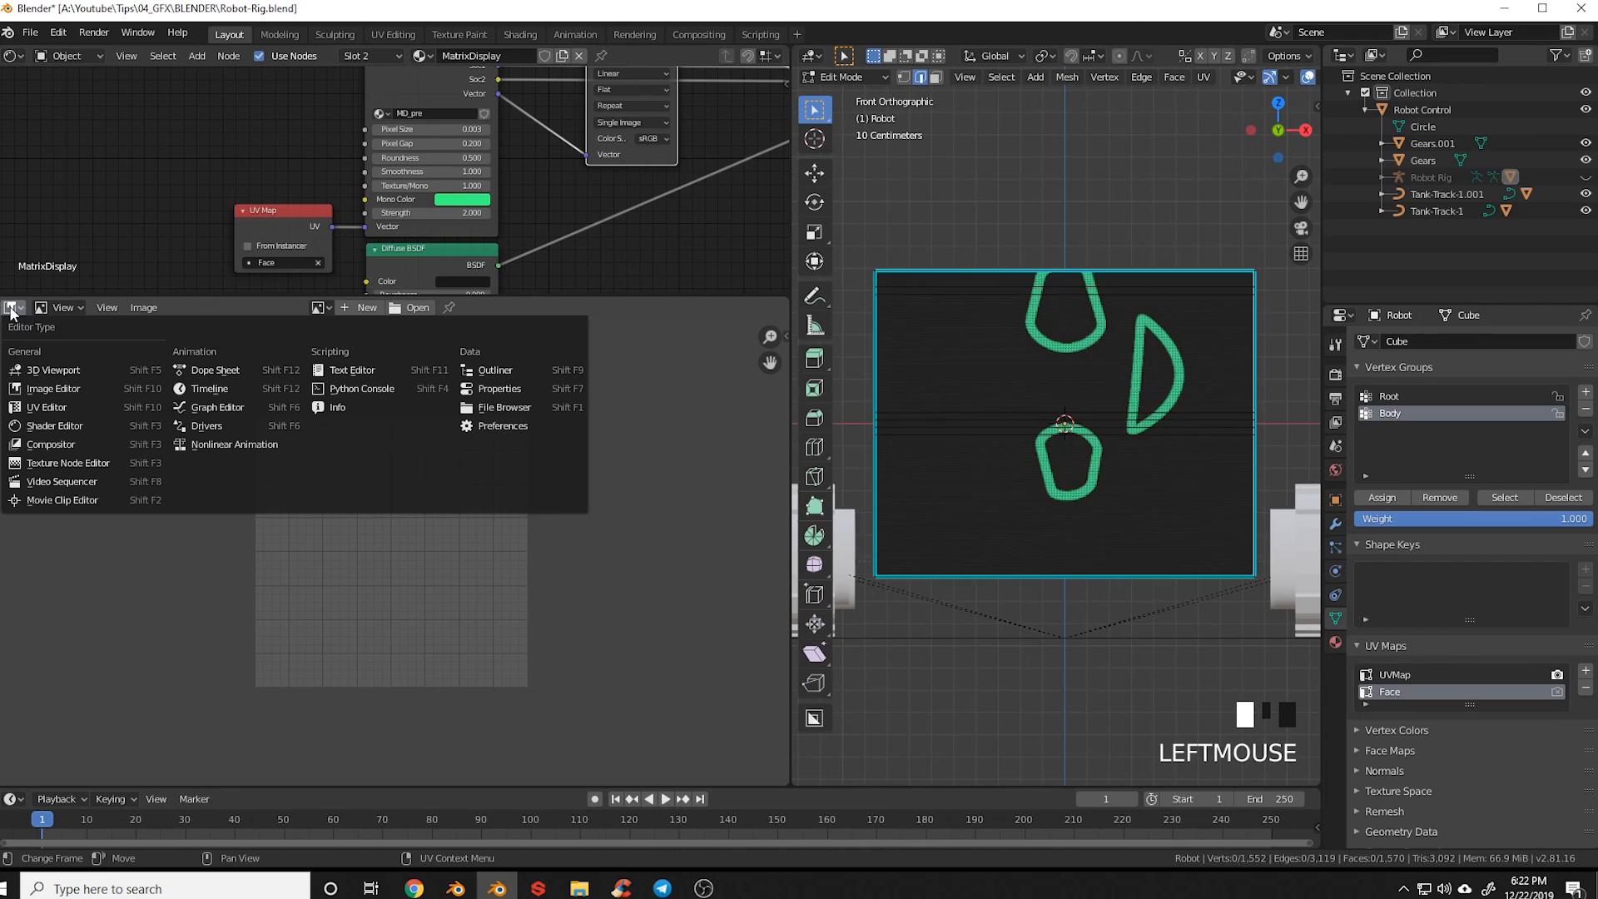
left_click(48, 416)
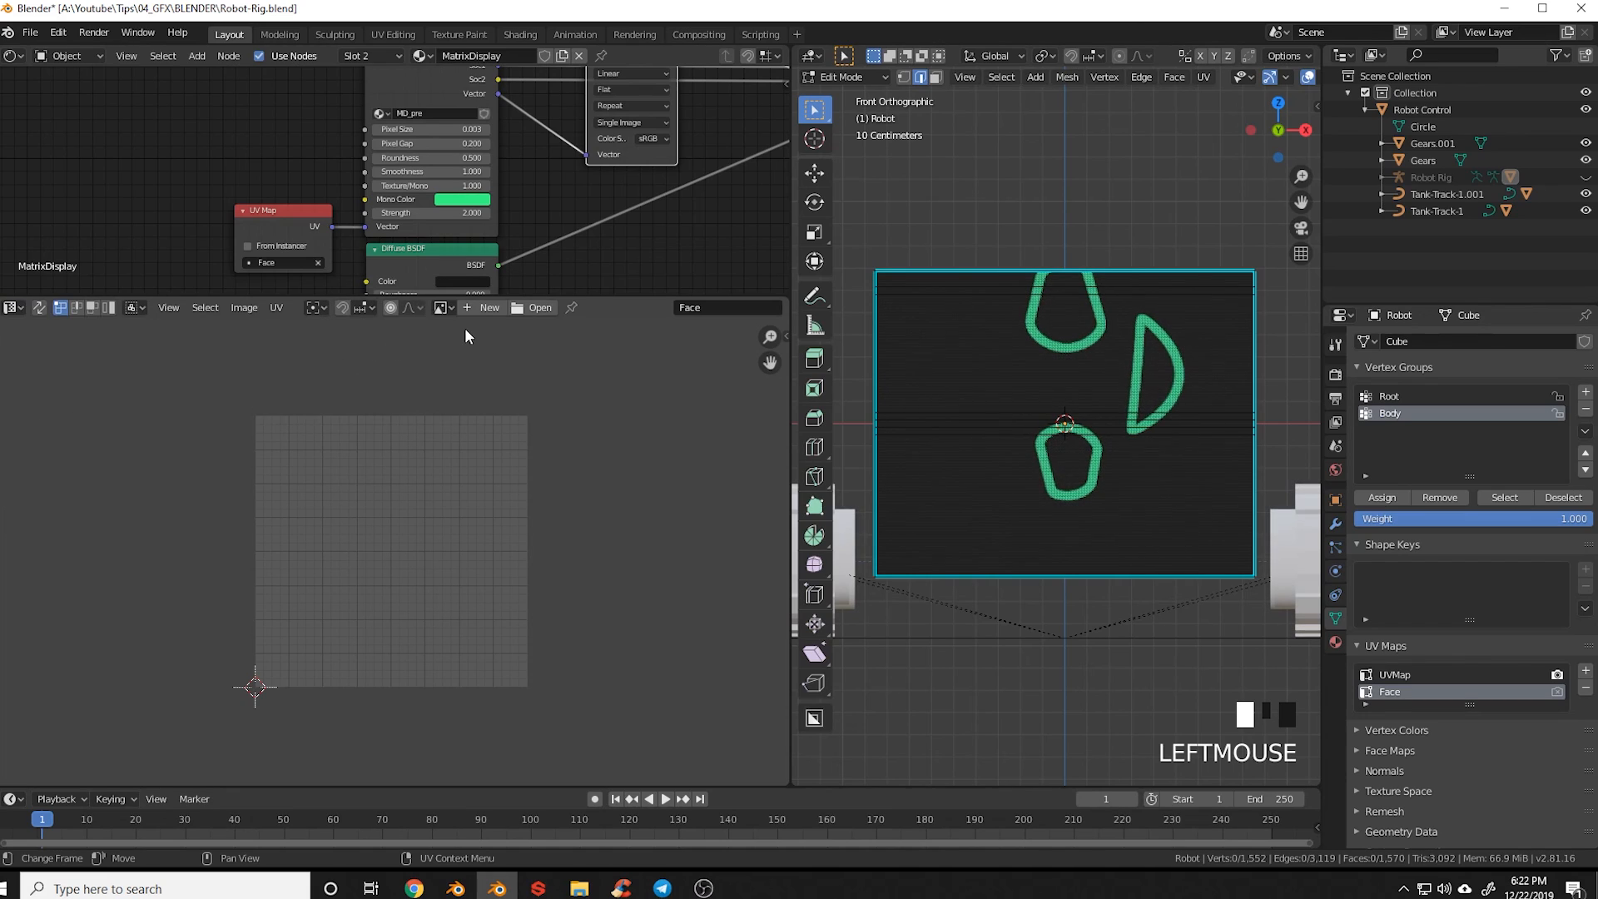
Show the MatrixDisplay0001 image behind the UVs in the UV Editor
left_click(442, 307)
left_click(495, 373)
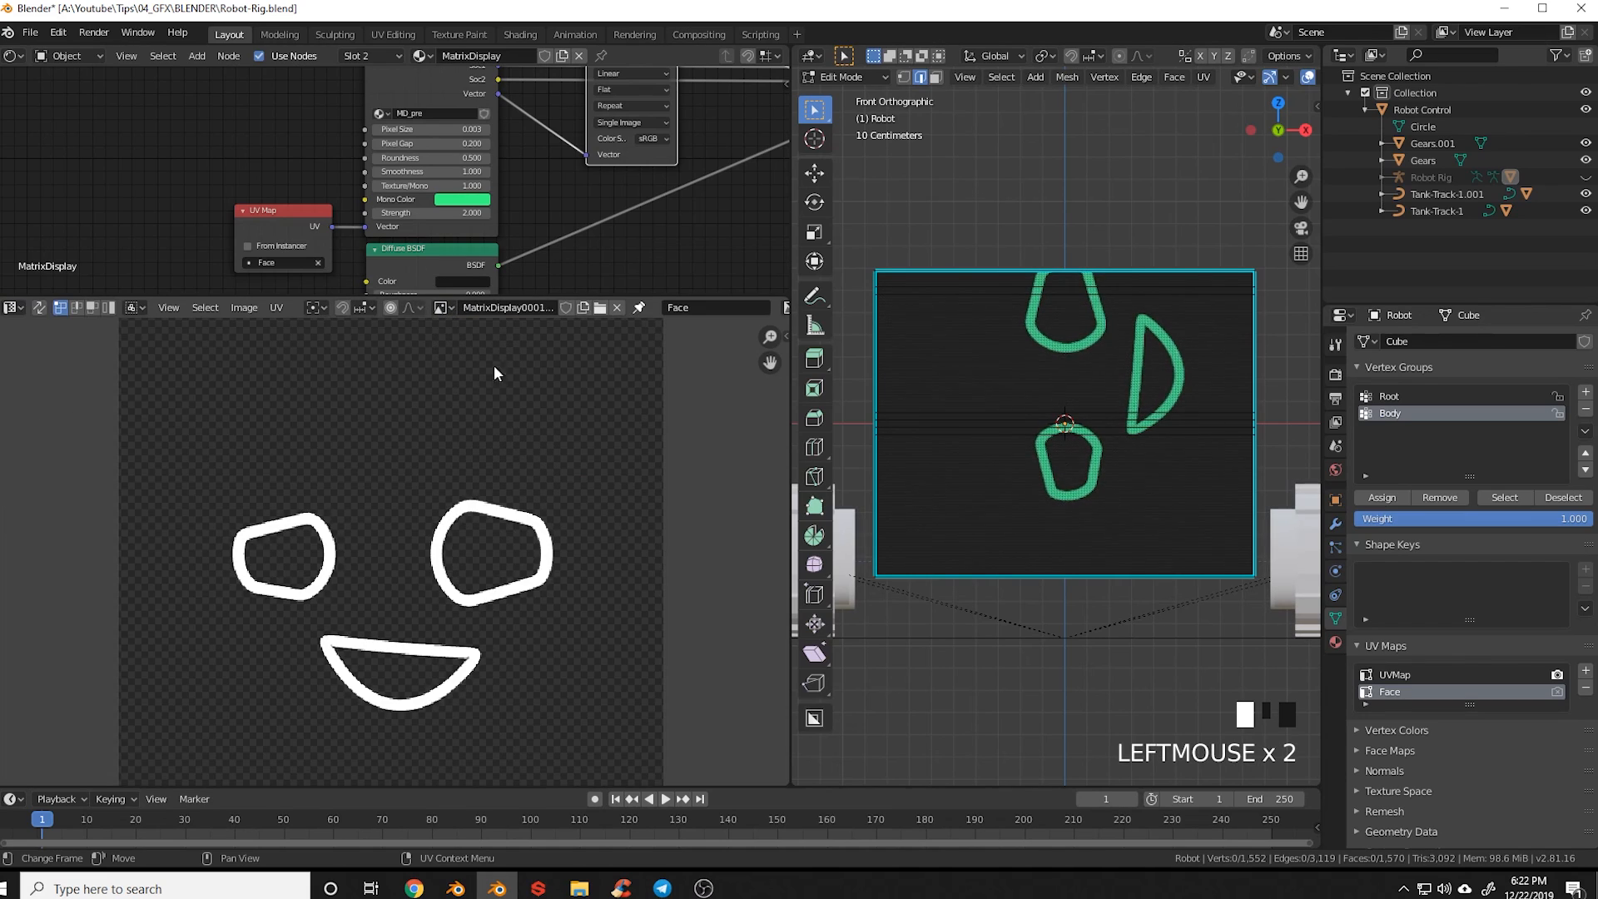
scroll(470, 578, "down", 3)
Rotate all of the display's UVs by 90° so the face is upright, and move them to centre the face on the screen
key("a")
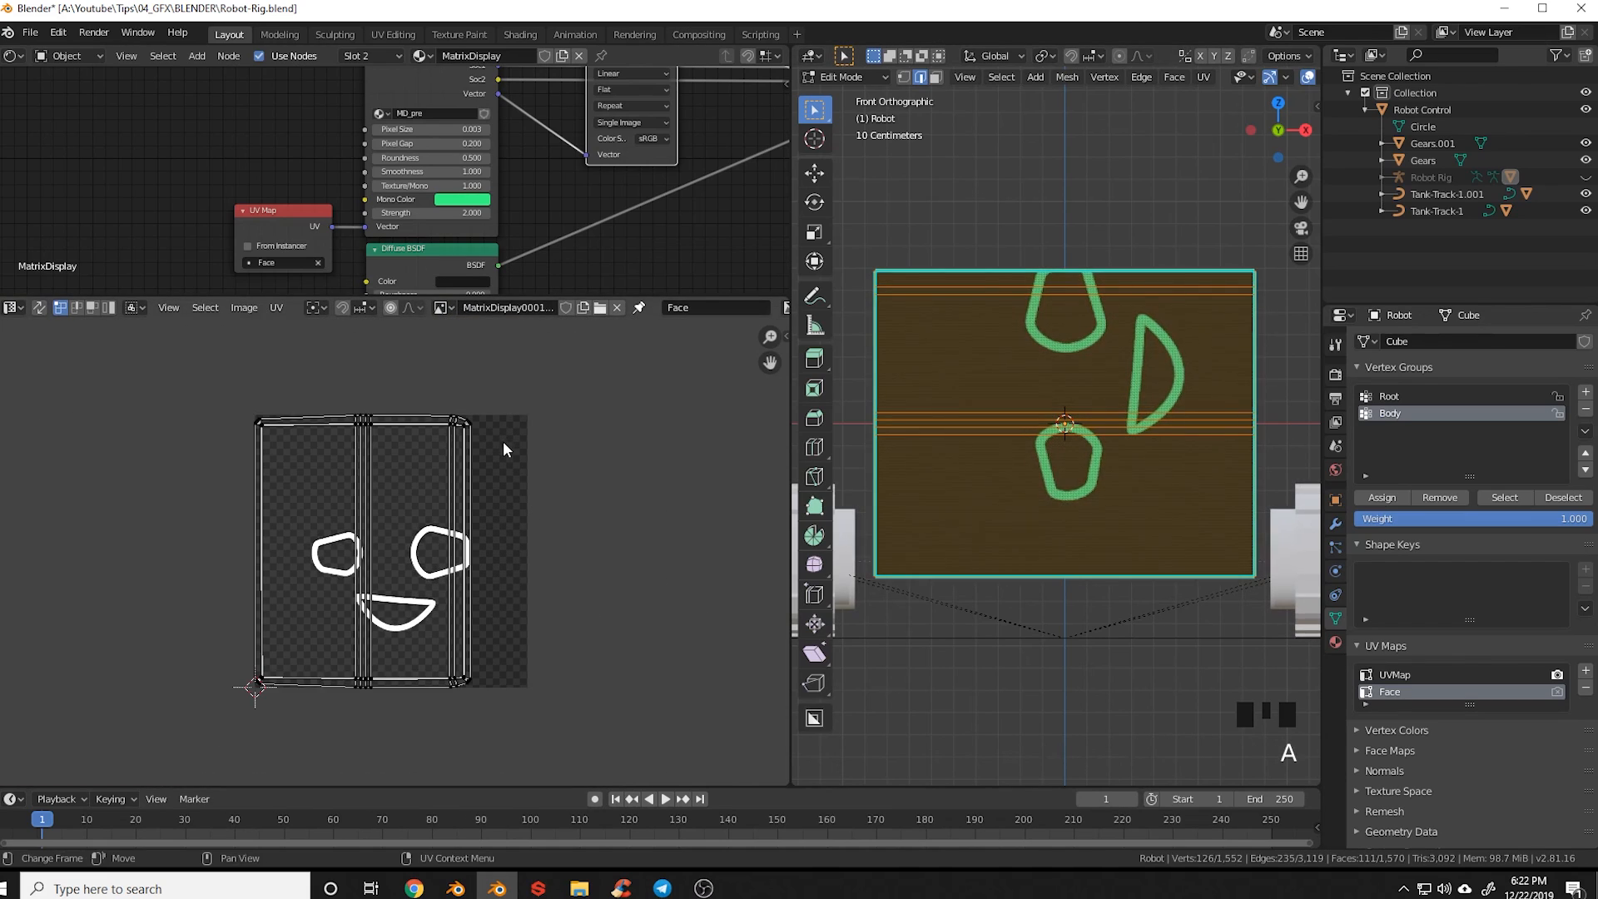
type("ar")
type("90")
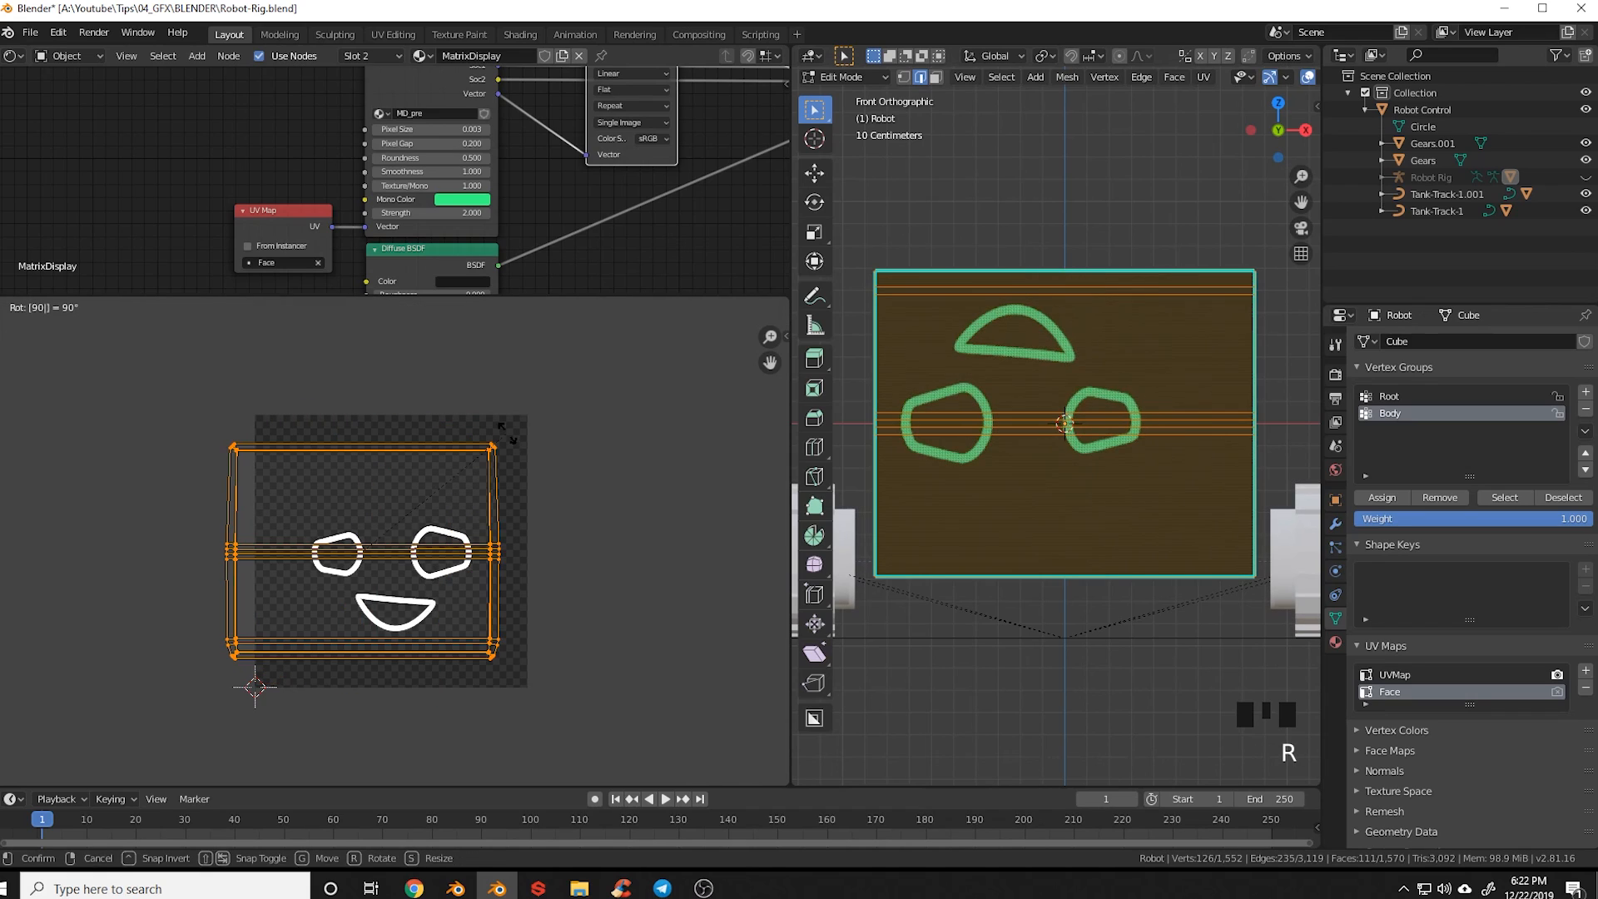
left_click(505, 434)
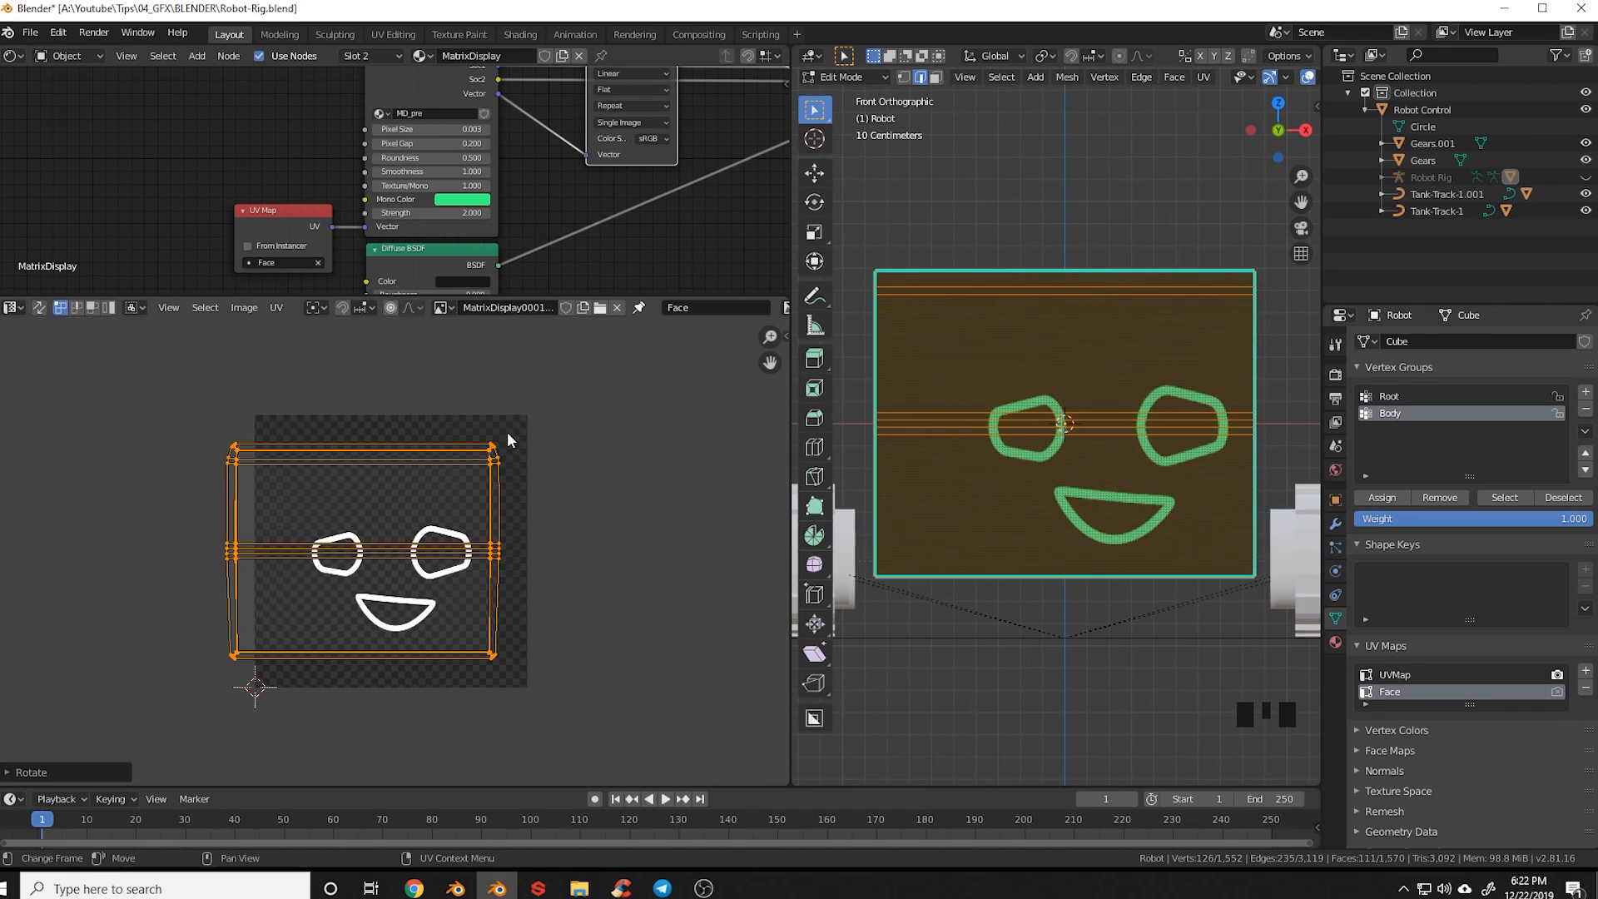
key("g")
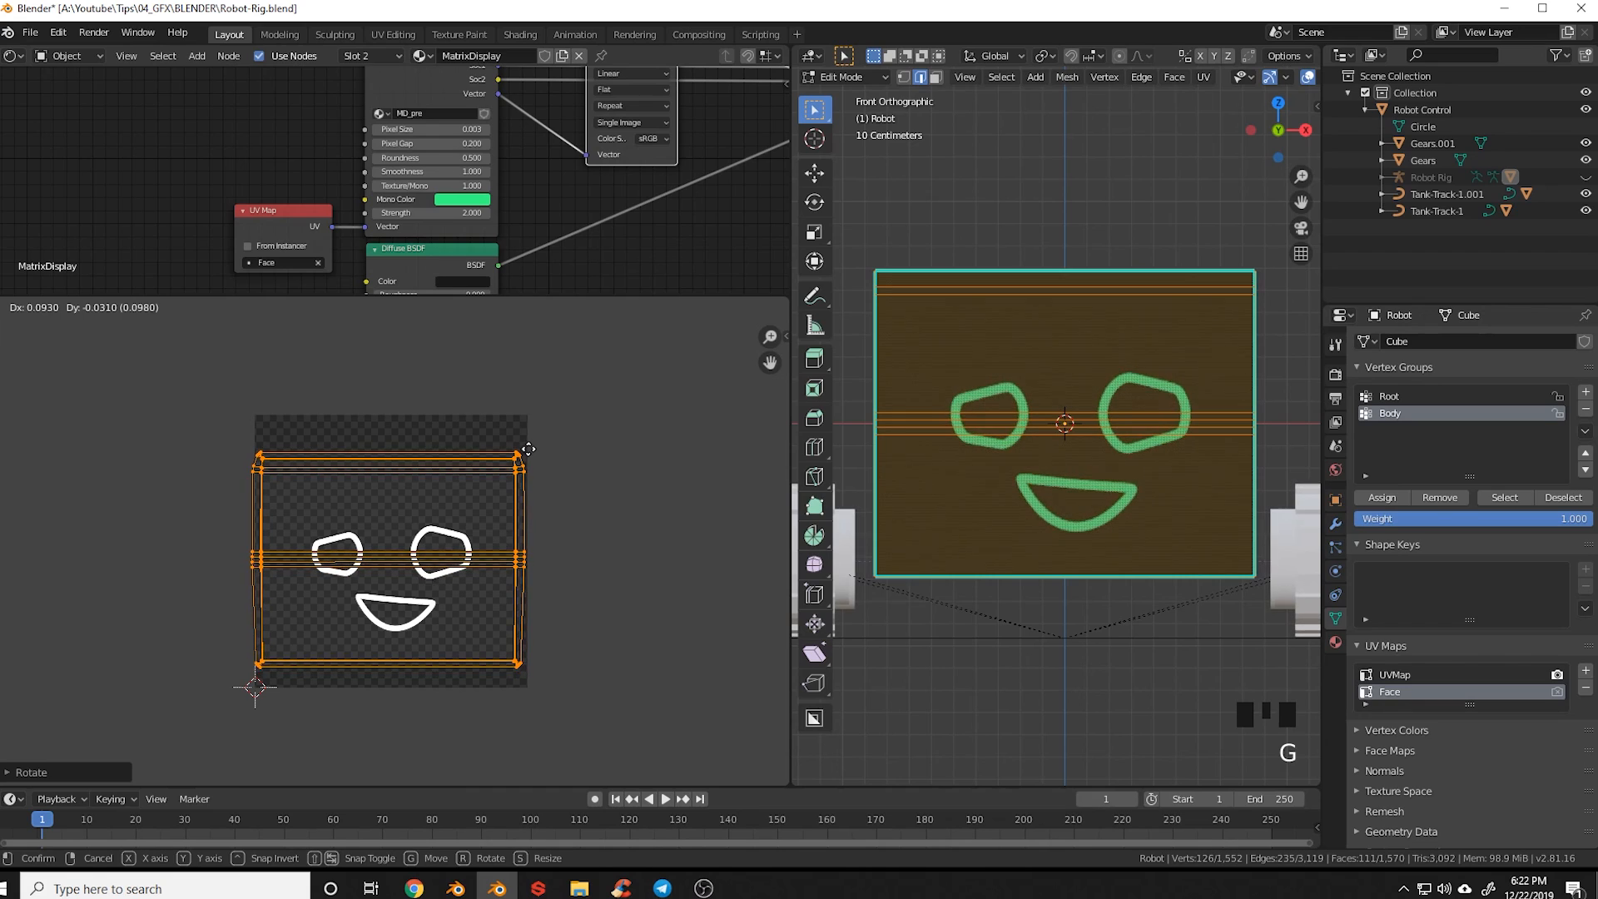
left_click(529, 458)
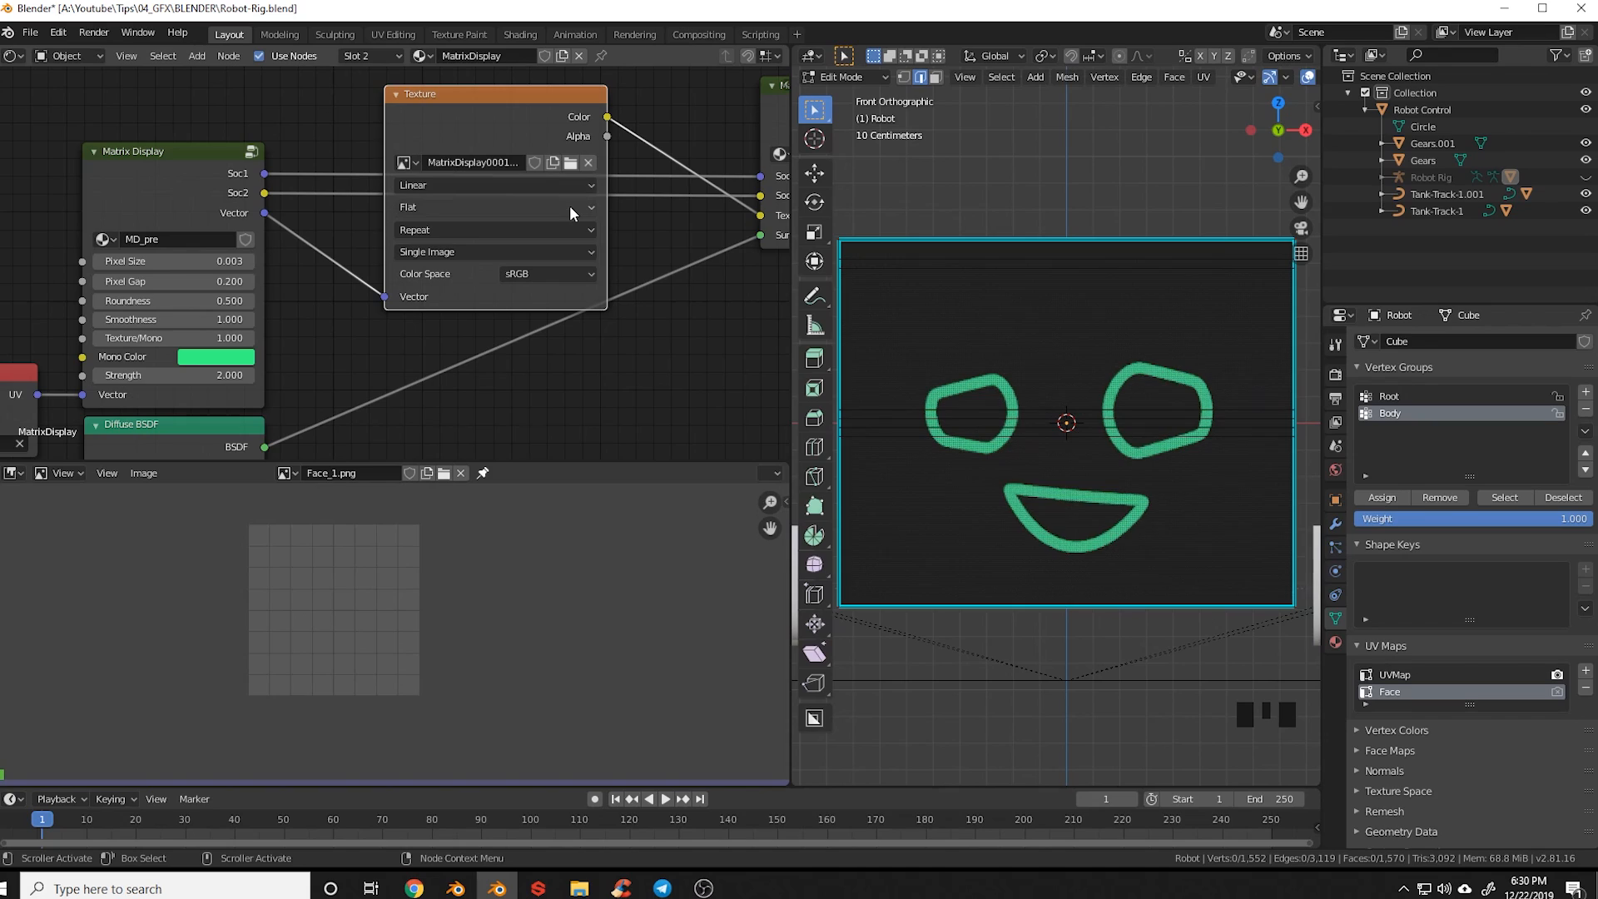
Replace the Texture node's image with the 25-image sequence from the Face Textures folder, starting at Face_1.png
left_click(571, 163)
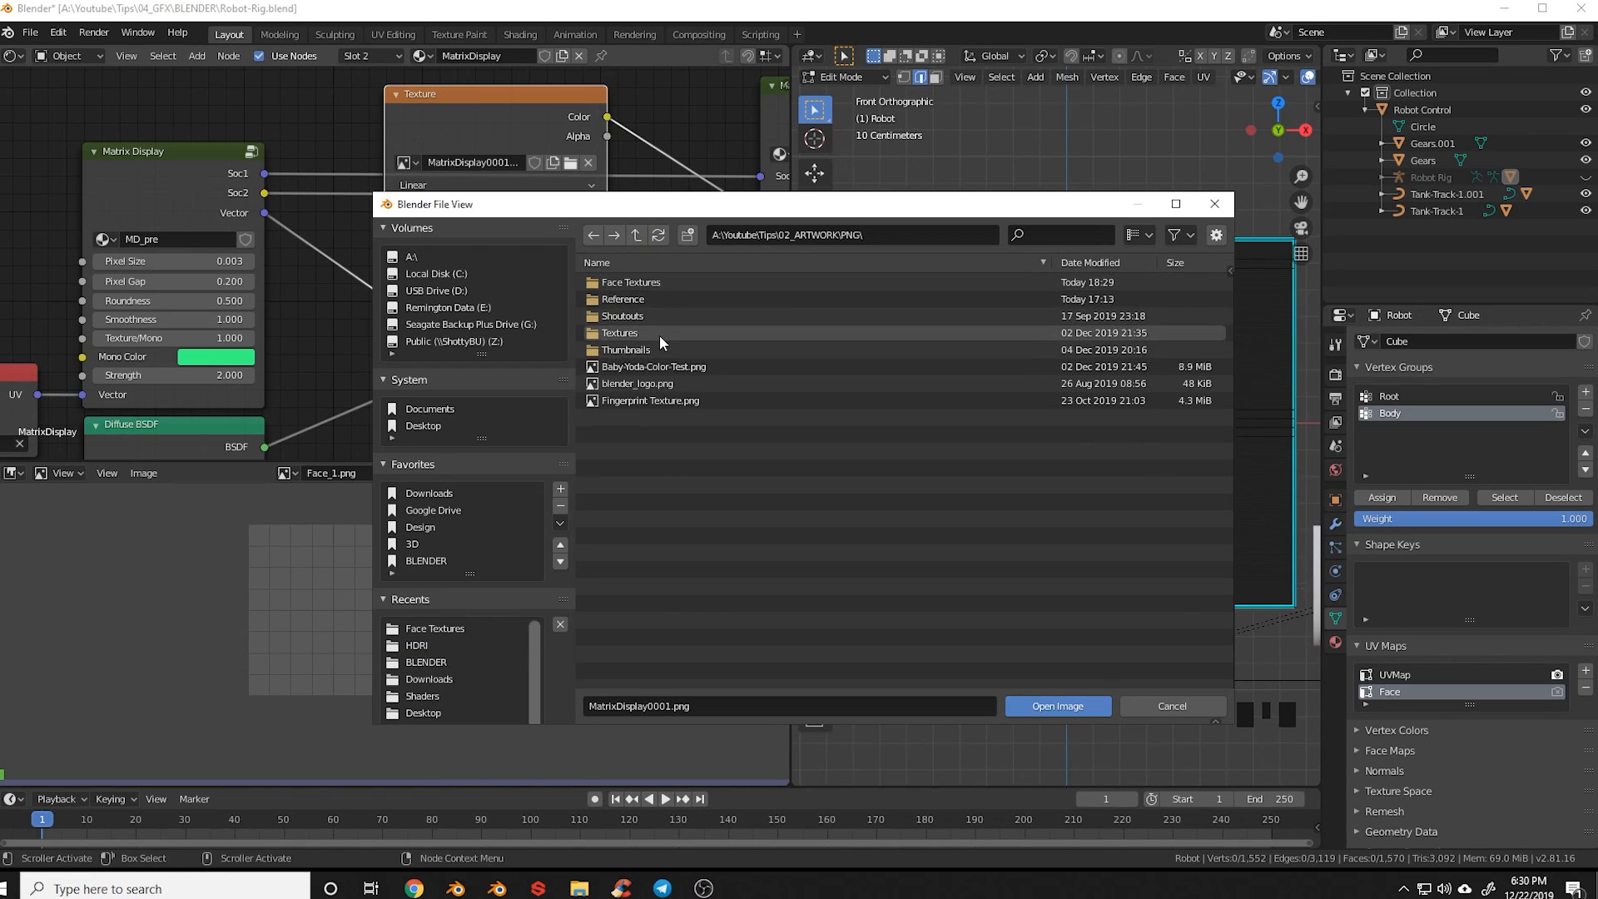
double_click(653, 283)
key("a")
left_click(1057, 706)
Load Face Guide.png from the Face Textures folder into the Image Editor as a reference for the numbered expressions
left_click(443, 474)
double_click(637, 283)
scroll(465, 591, "down", 3)
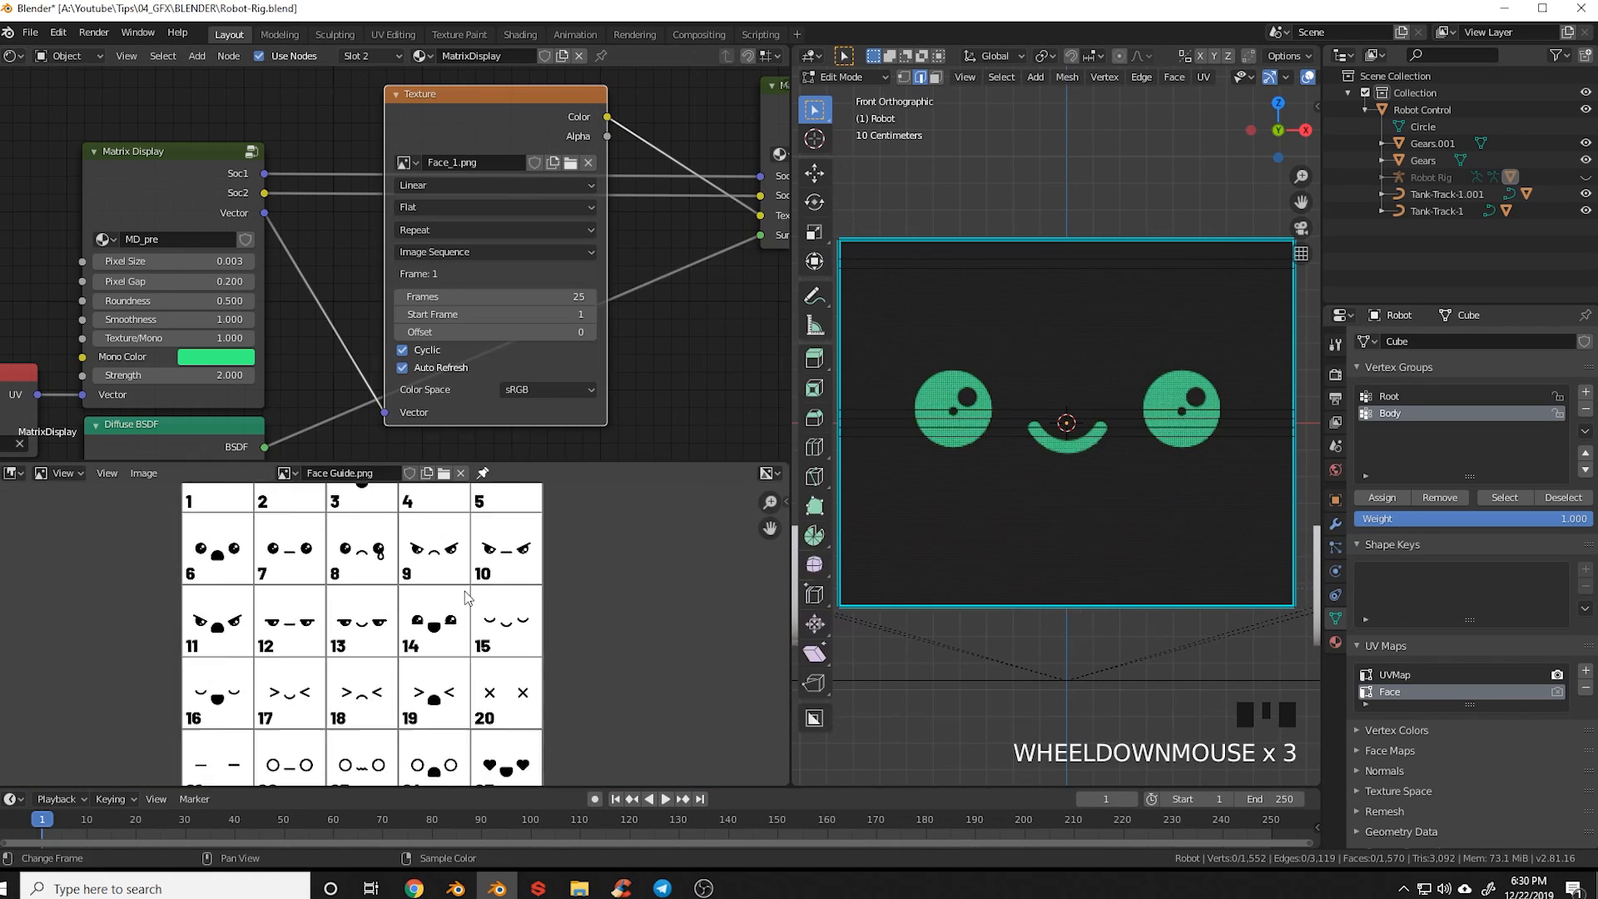
middle_click_drag(465, 591, 389, 601, "shift")
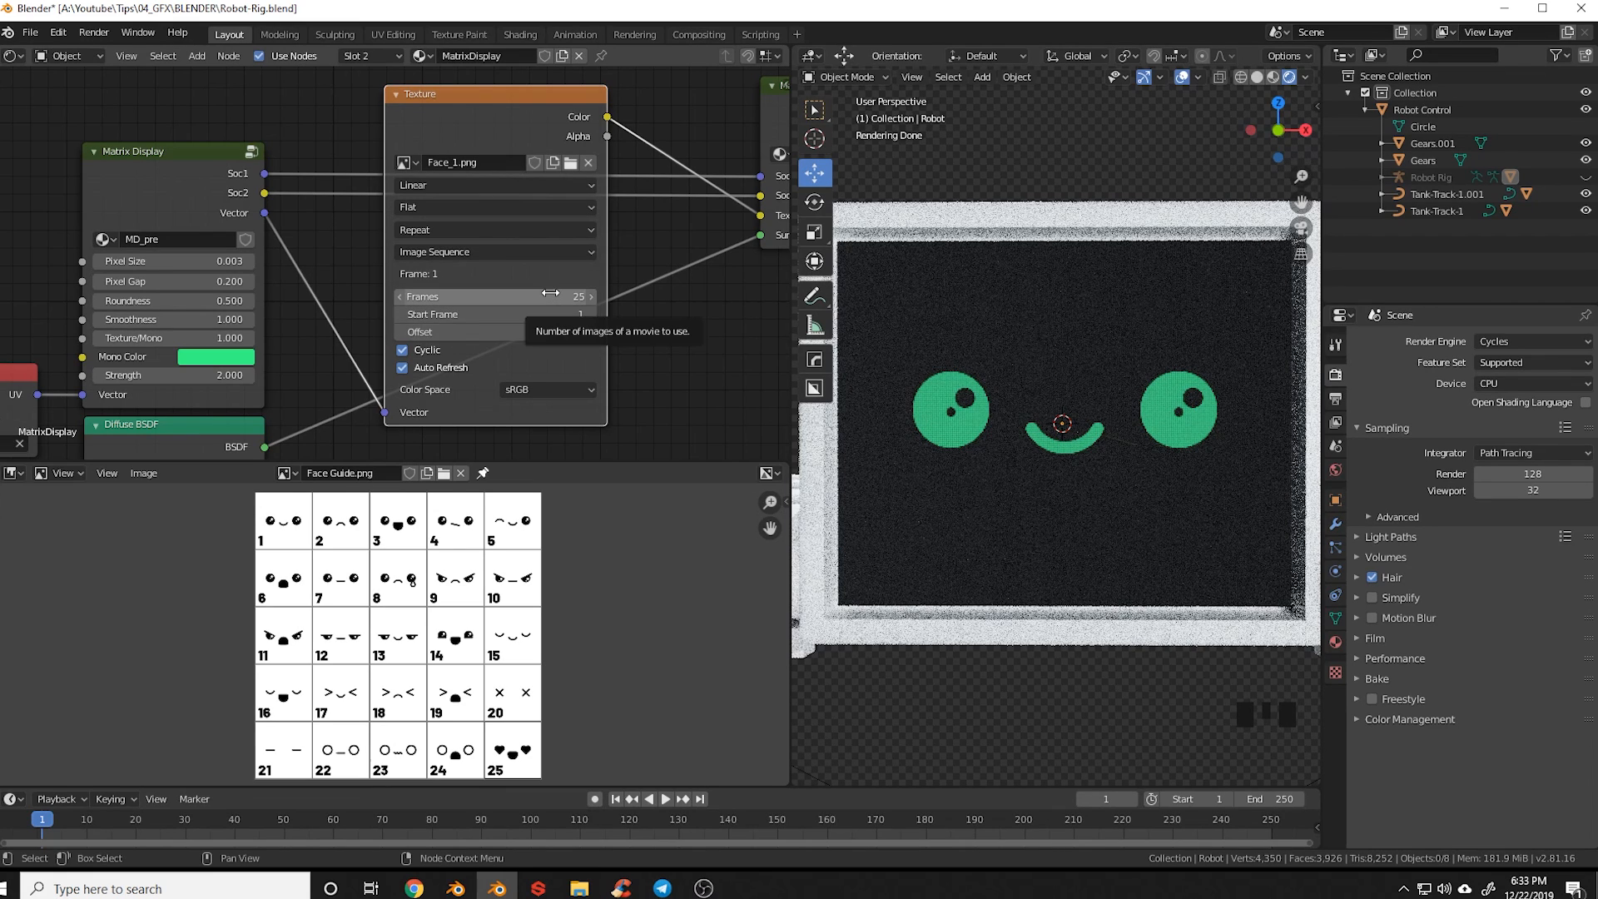
Set the Texture node's image sequence Frames to 1
left_click(565, 296)
type("1")
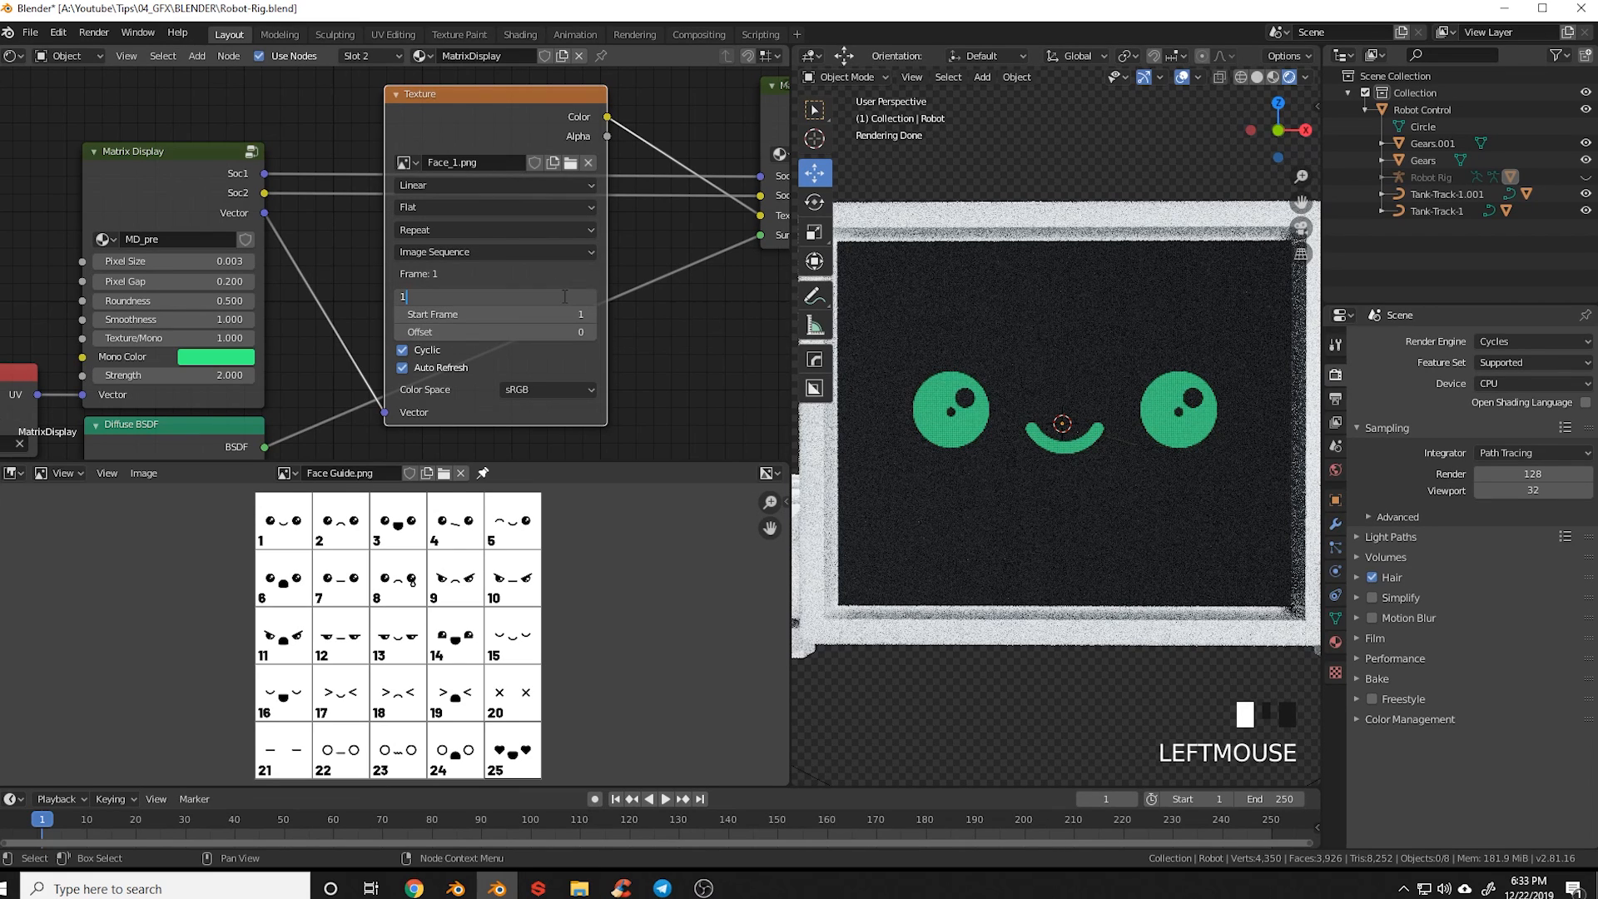
key("Return")
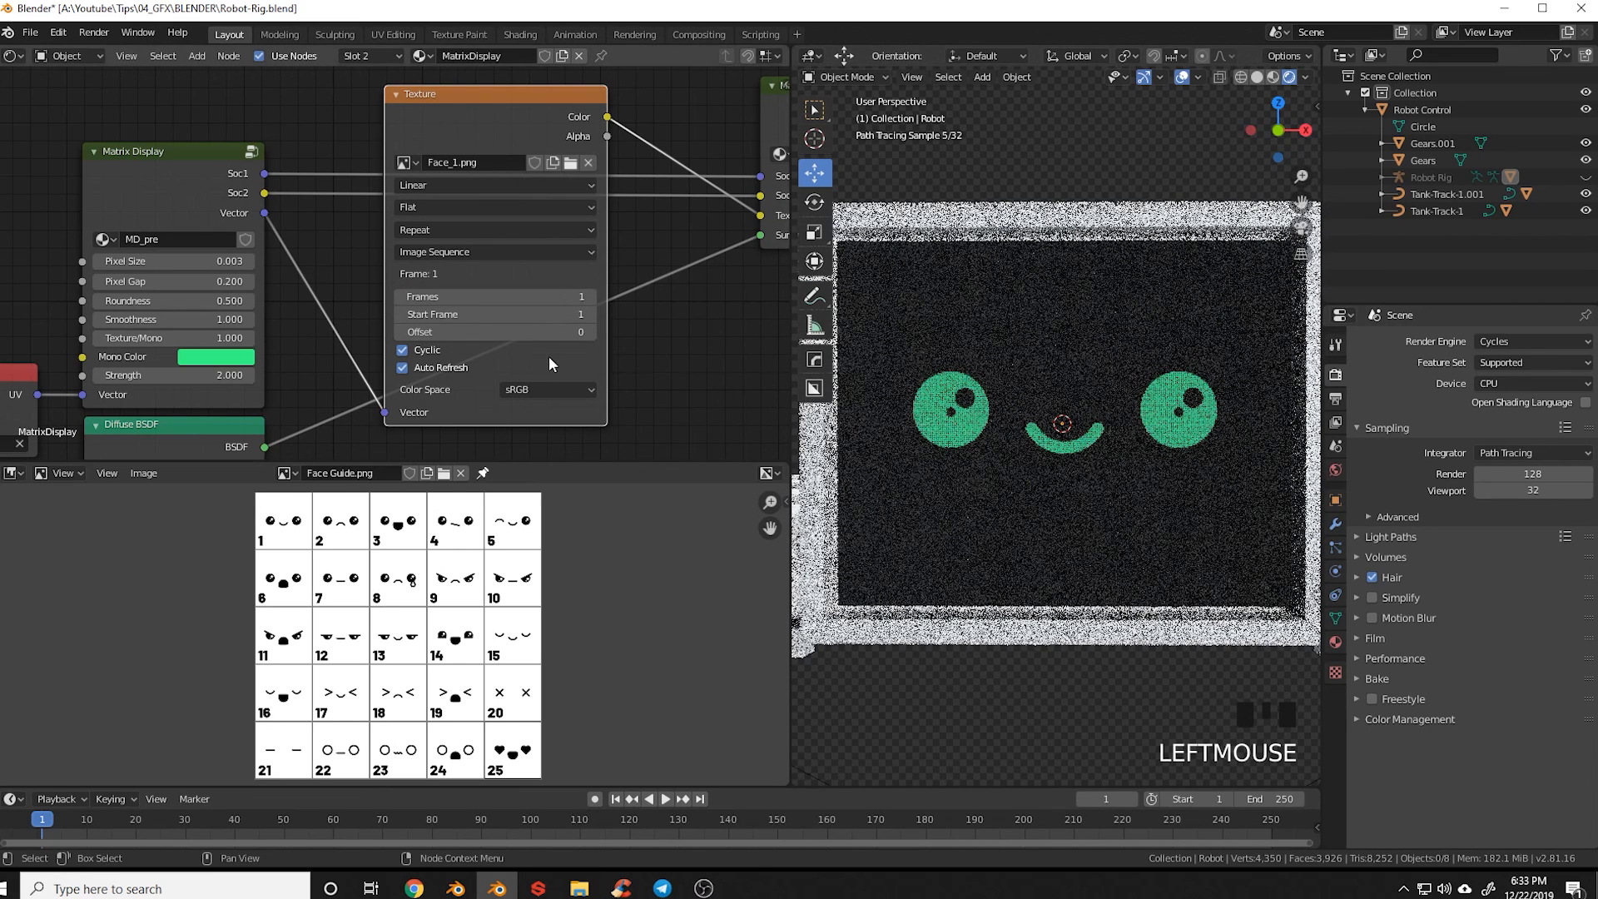
Preview faces by raising the image sequence Offset to 3, bring it back to 1, and keep the viewport in rendered shading
left_click(592, 334)
left_click(592, 337)
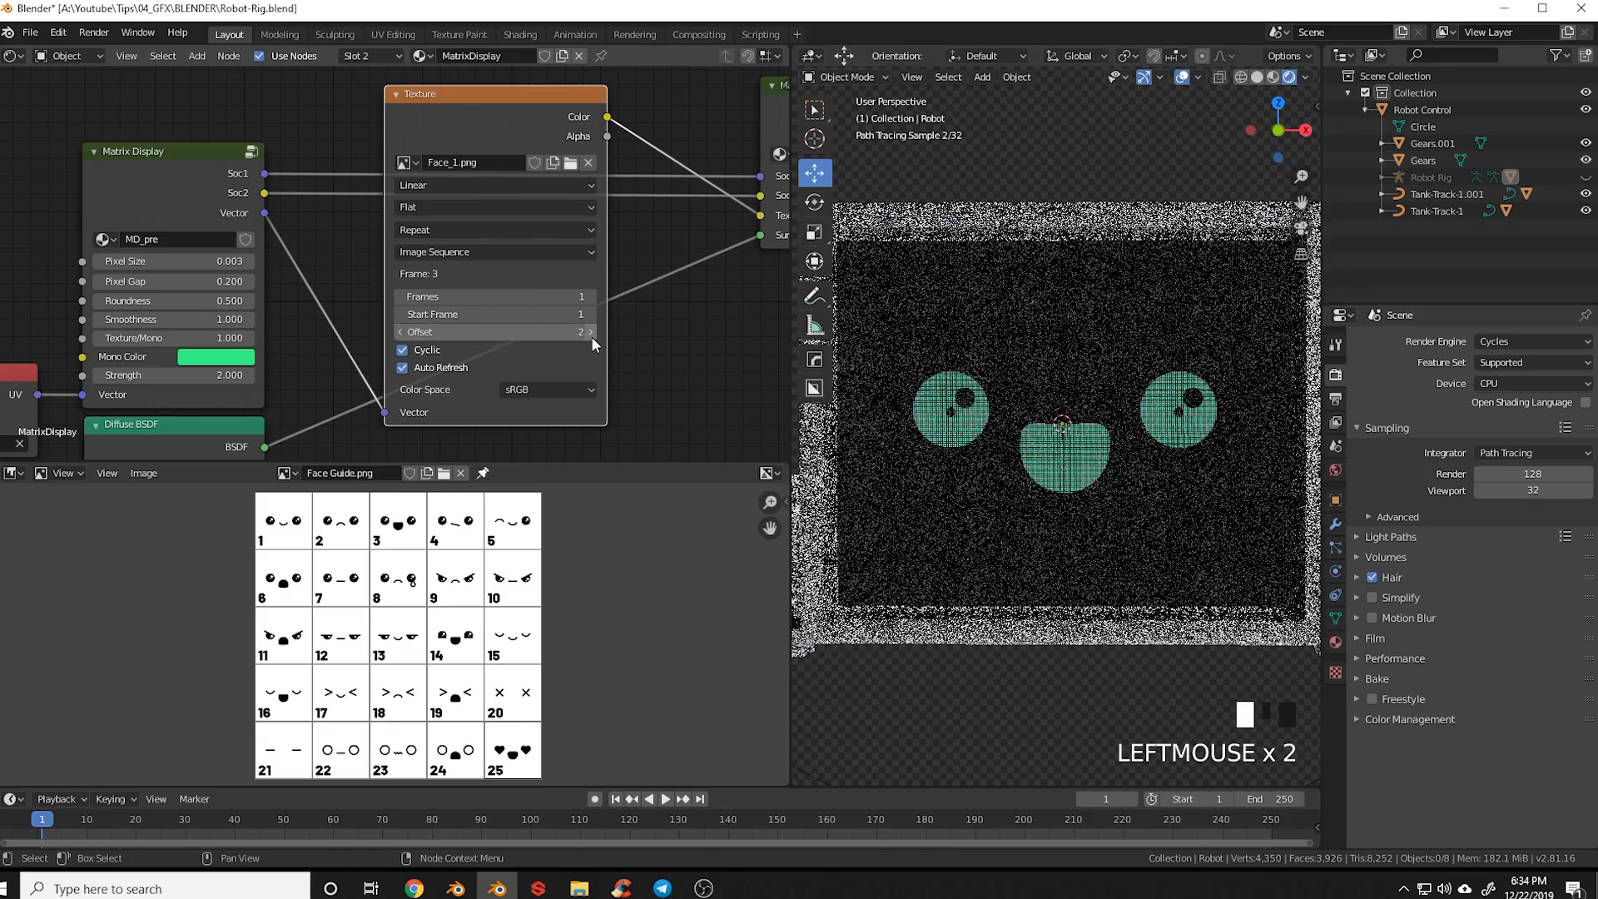
left_click(591, 333)
left_click(401, 333)
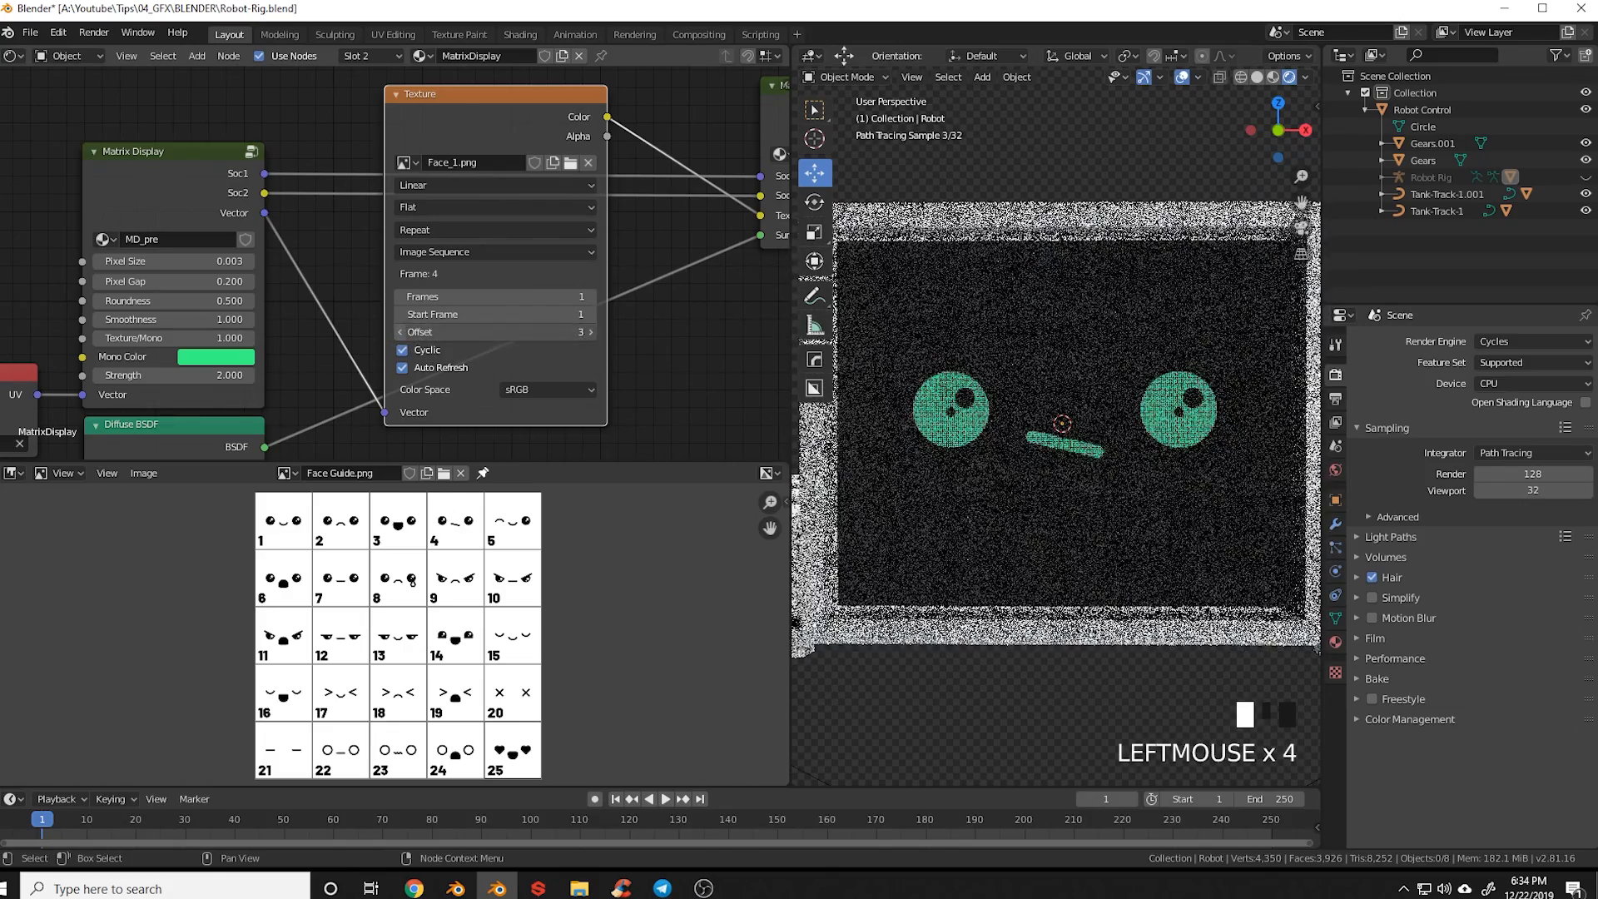
left_click(401, 333)
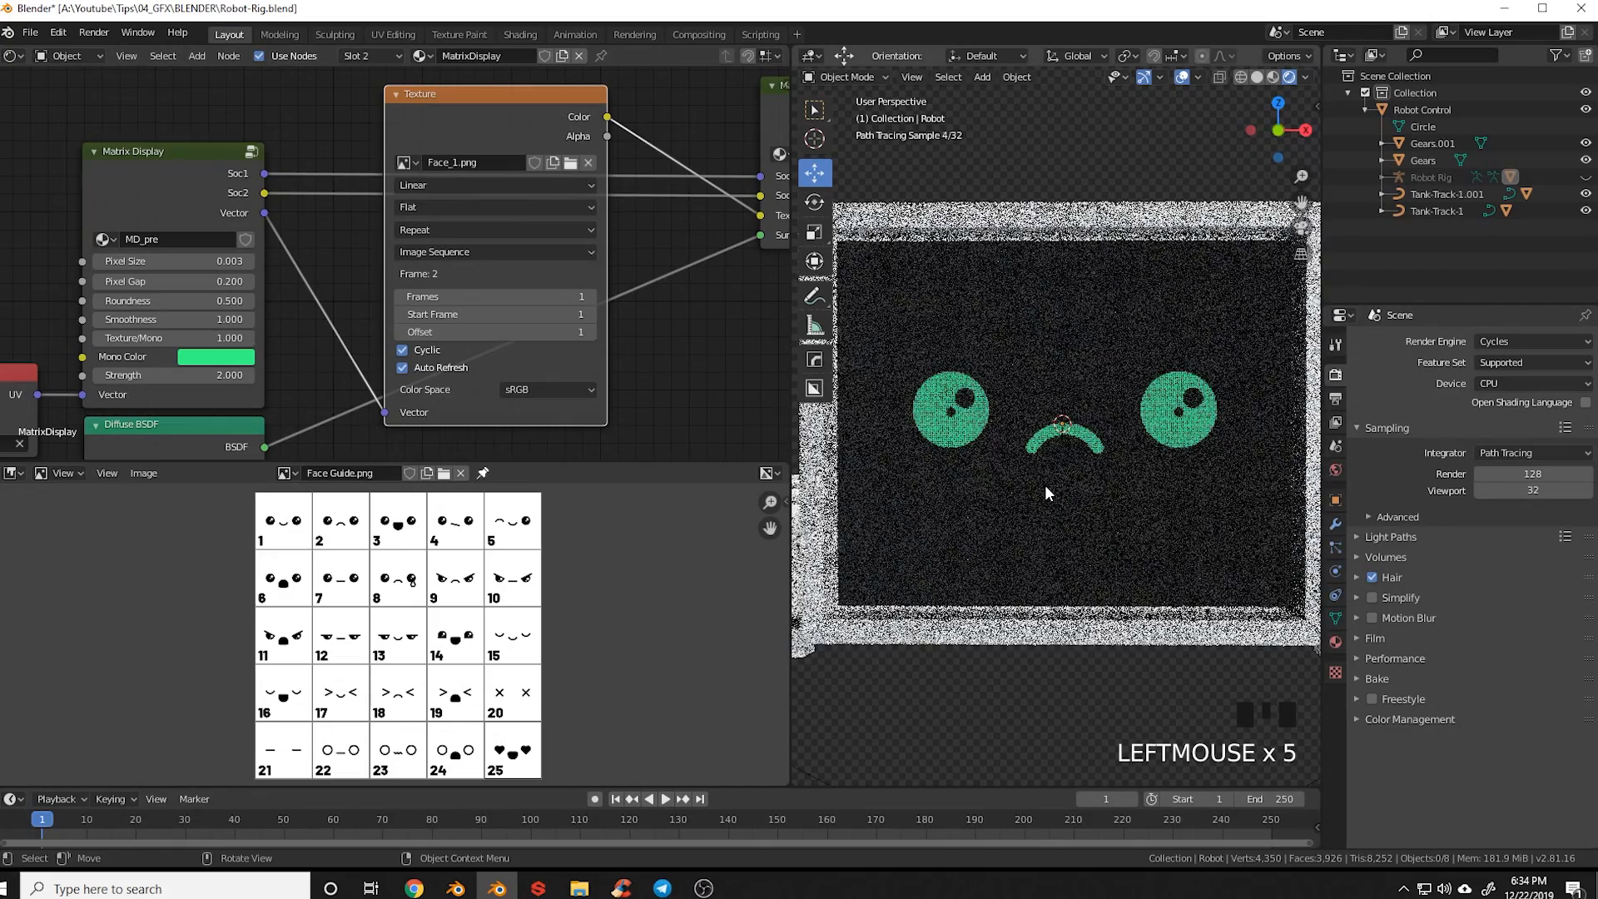
left_click(1274, 76)
left_click(1290, 77)
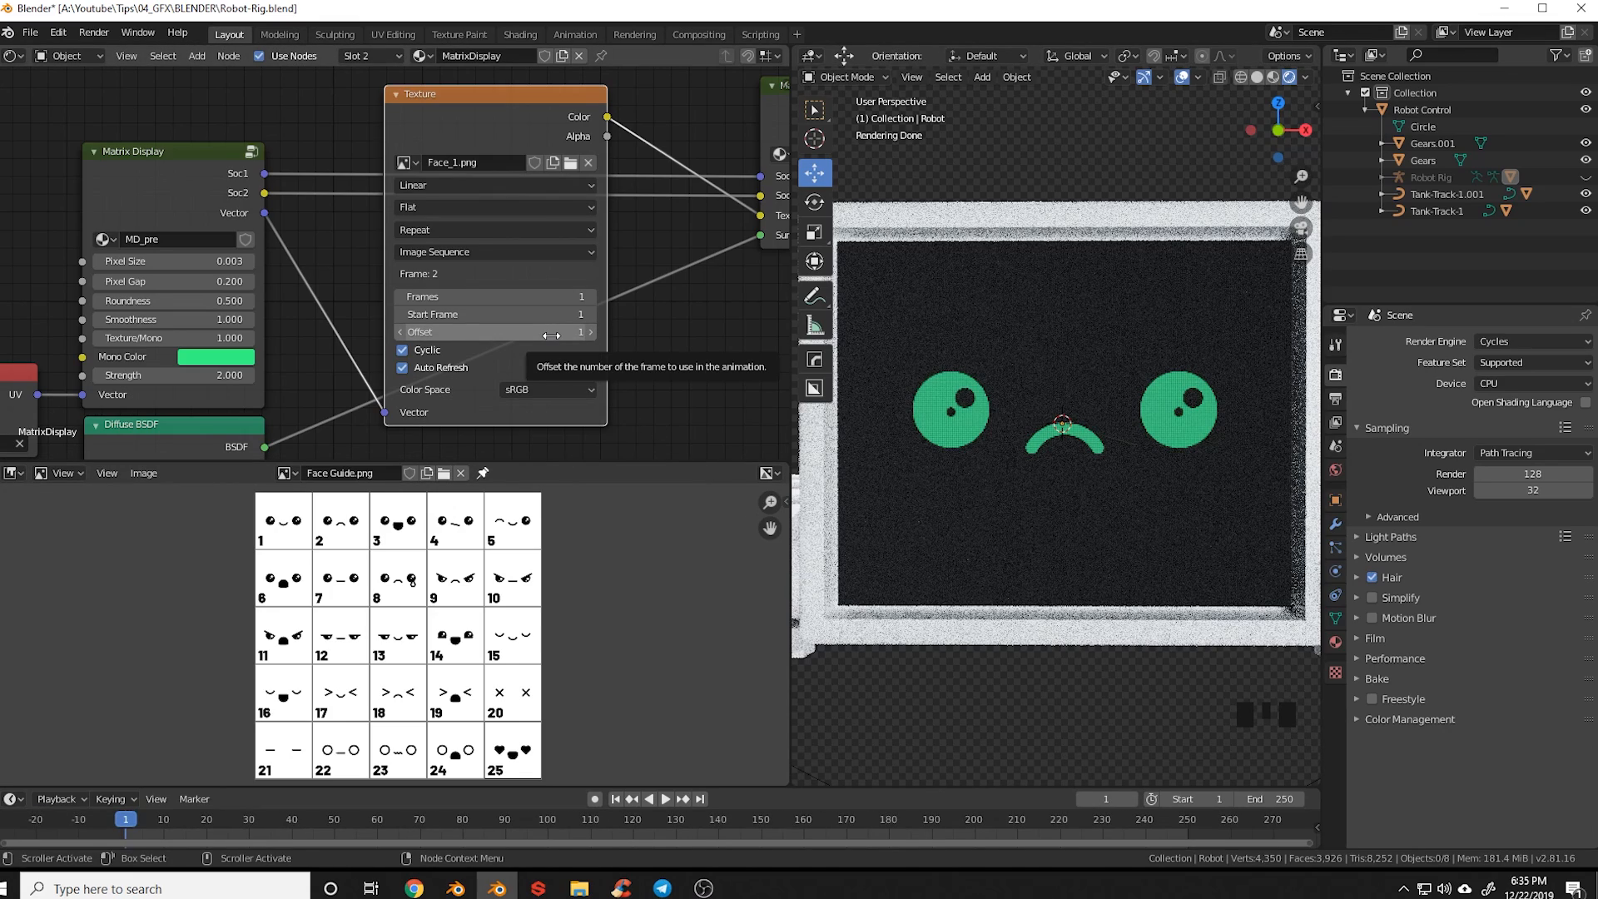
Raise the image sequence Offset to 4 at frame 1 without inserting a keyframe
left_click(590, 332)
left_click(591, 332)
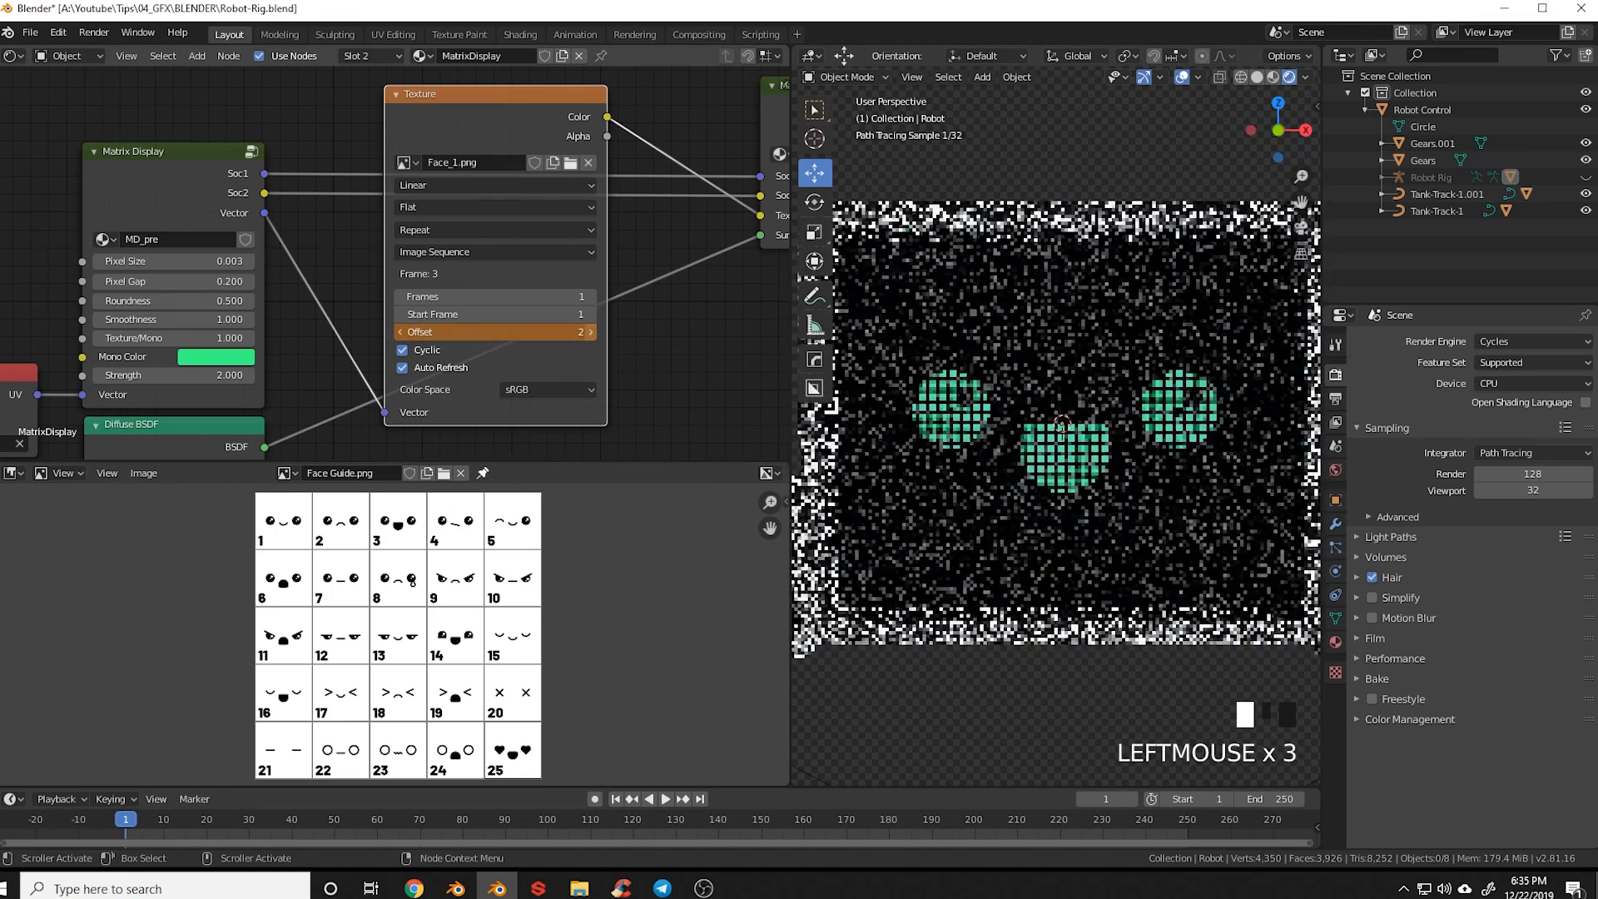
left_click(591, 332)
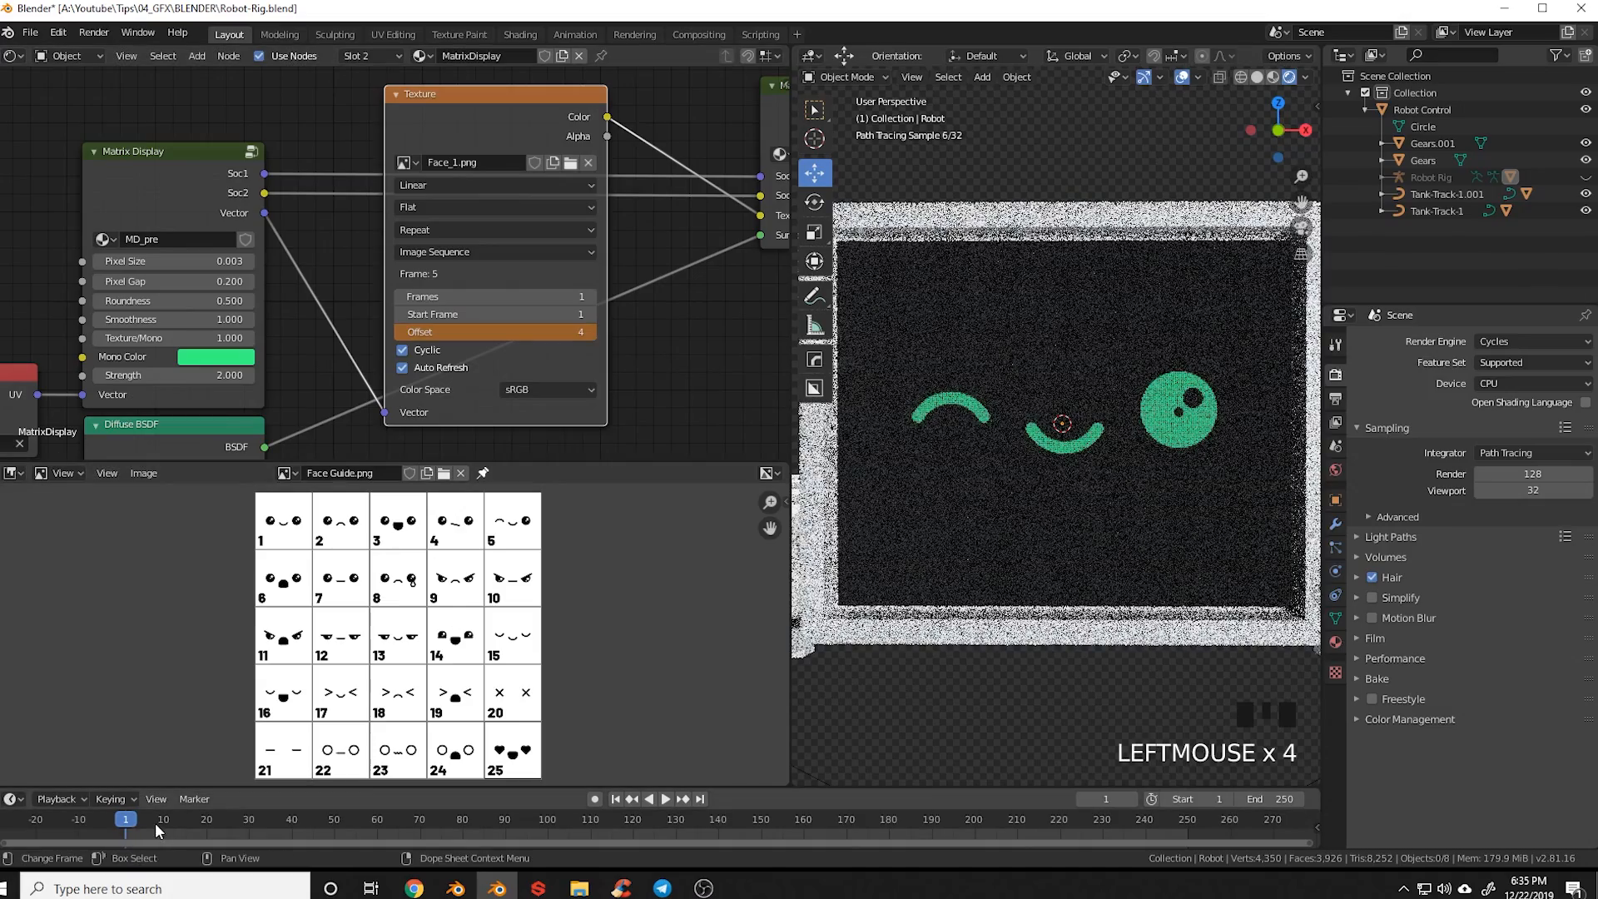
At frame 7, set the image sequence Offset to 5 and insert a keyframe on it
left_click(155, 822)
left_click_drag(155, 823, 151, 823)
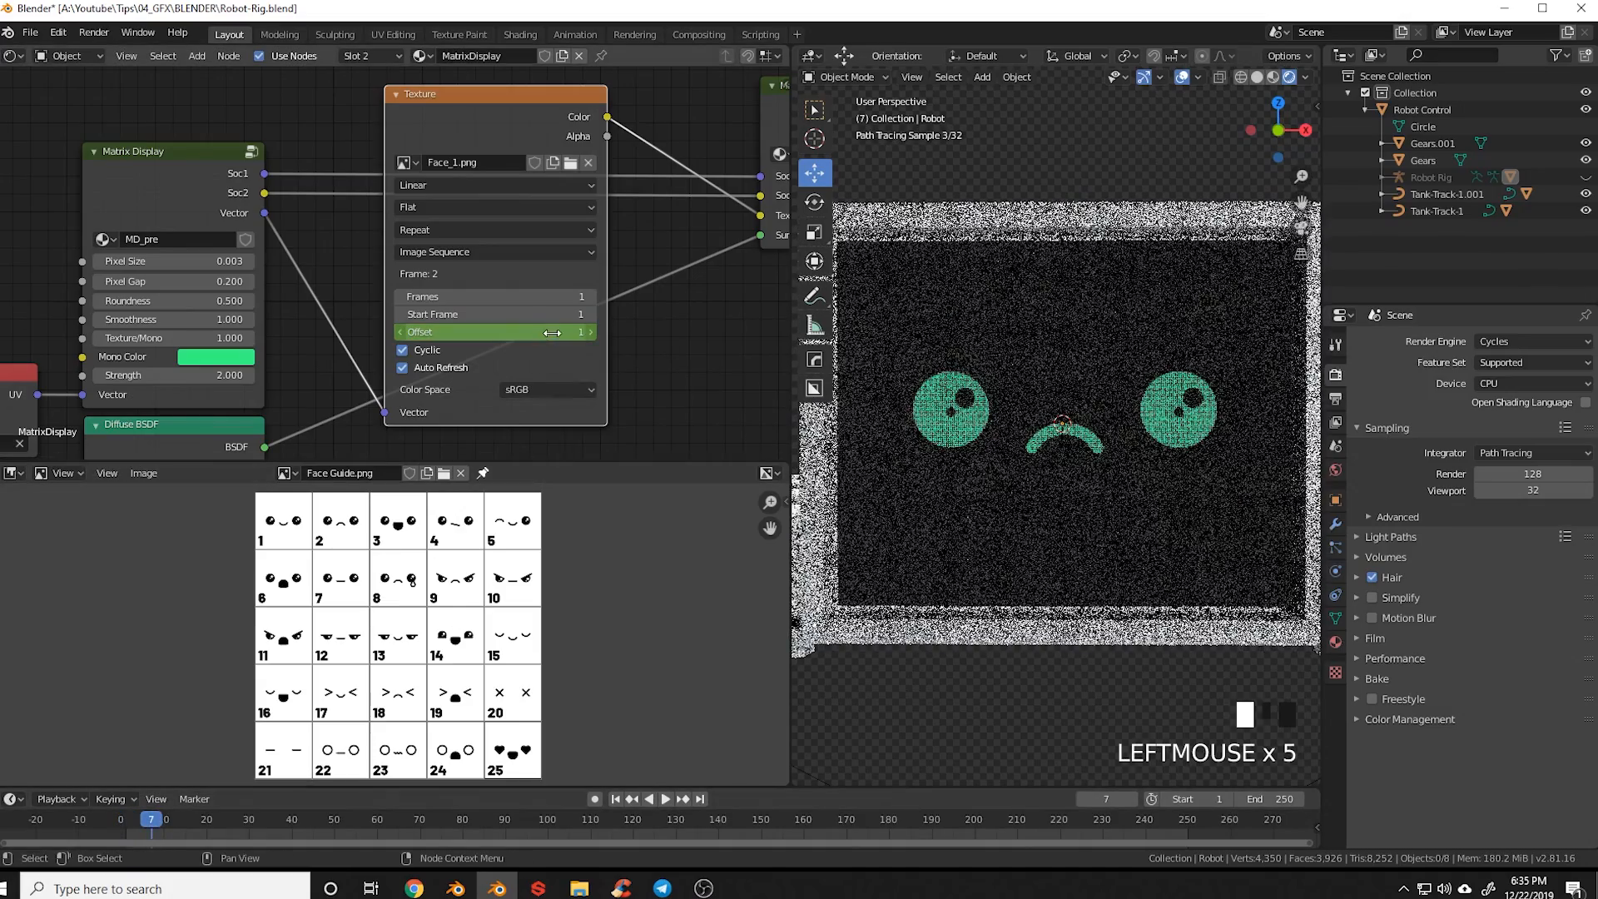
left_click(591, 332)
left_click(591, 332)
left_click(590, 333)
left_click(591, 332)
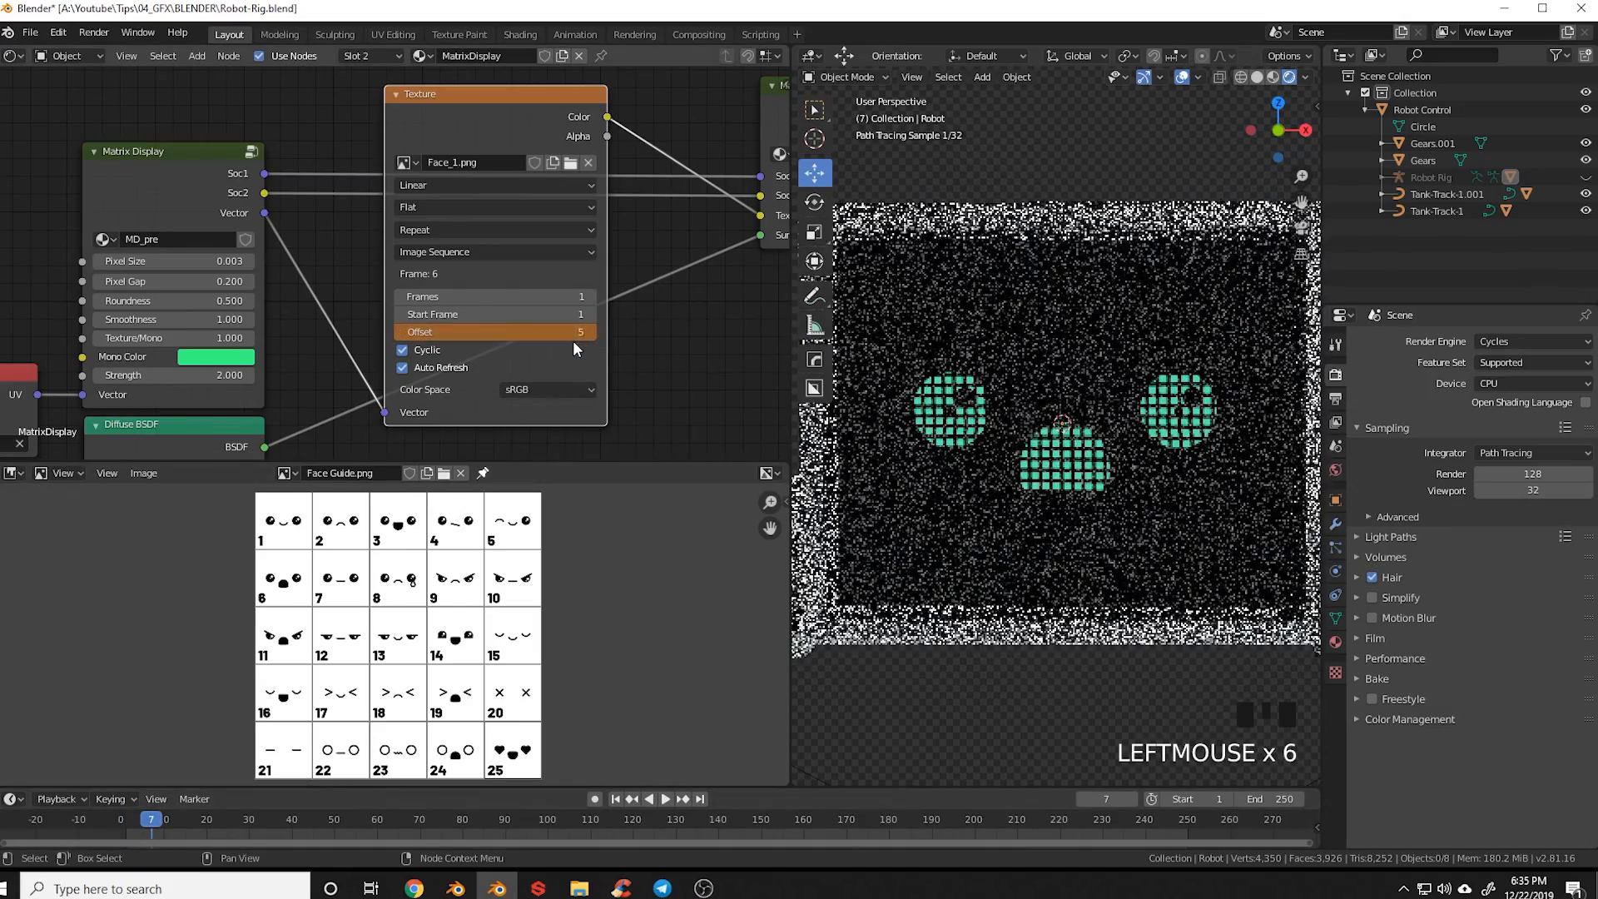
key("i")
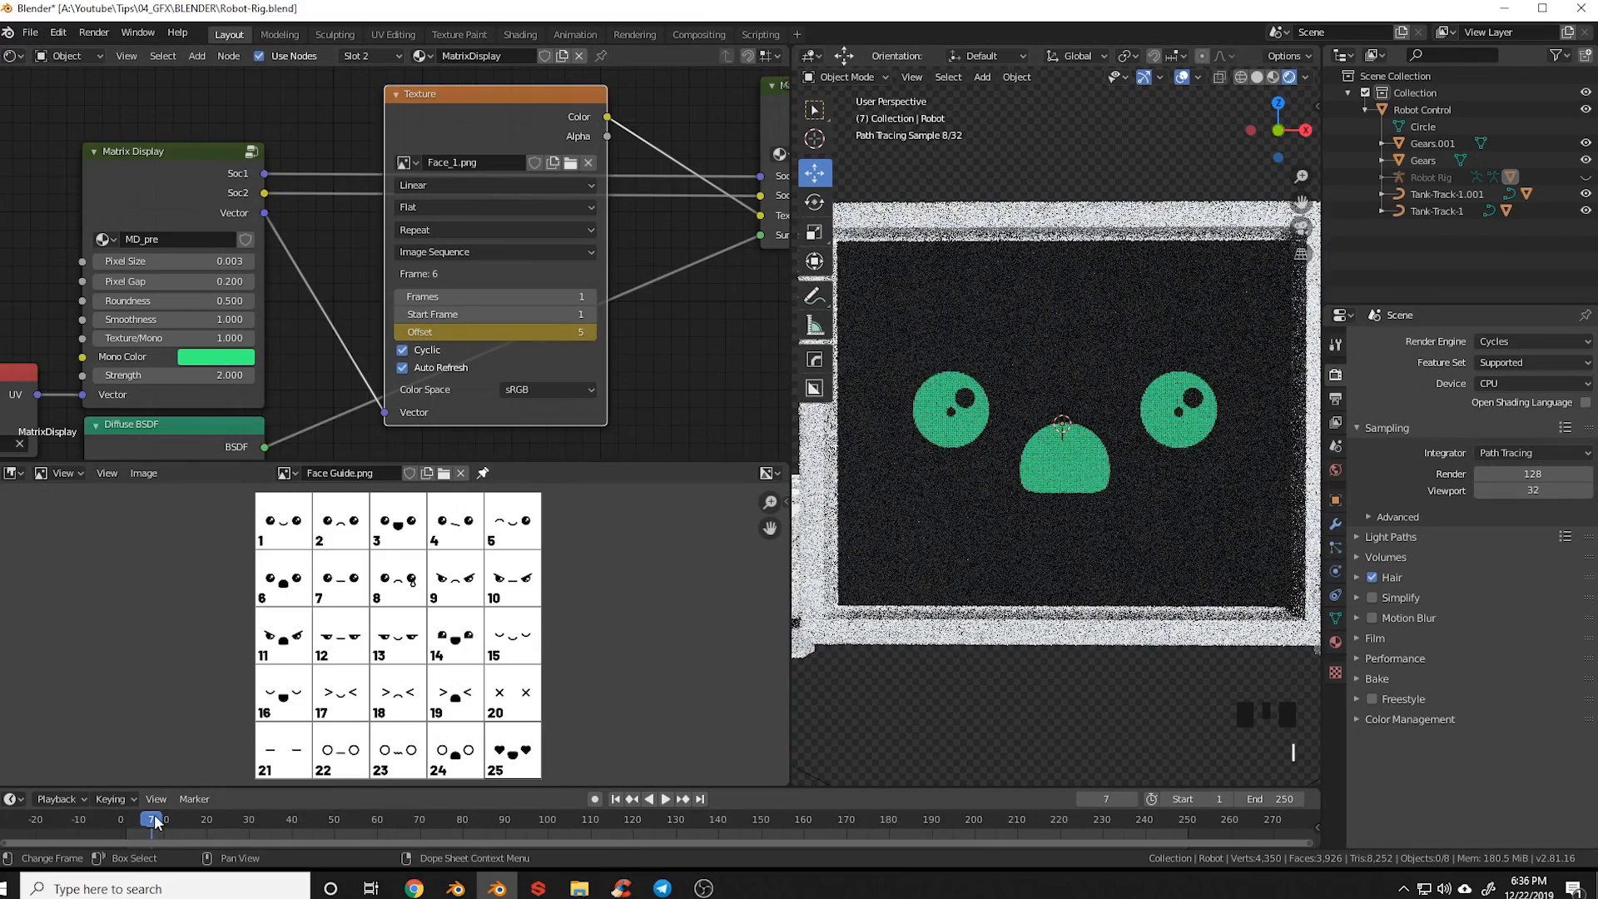
Scrub back to frame 6, change the Shader Editor area to a Graph Editor, and expand the MatrixDisplay channel to its Shader Nodetree
left_click_drag(151, 823, 147, 823)
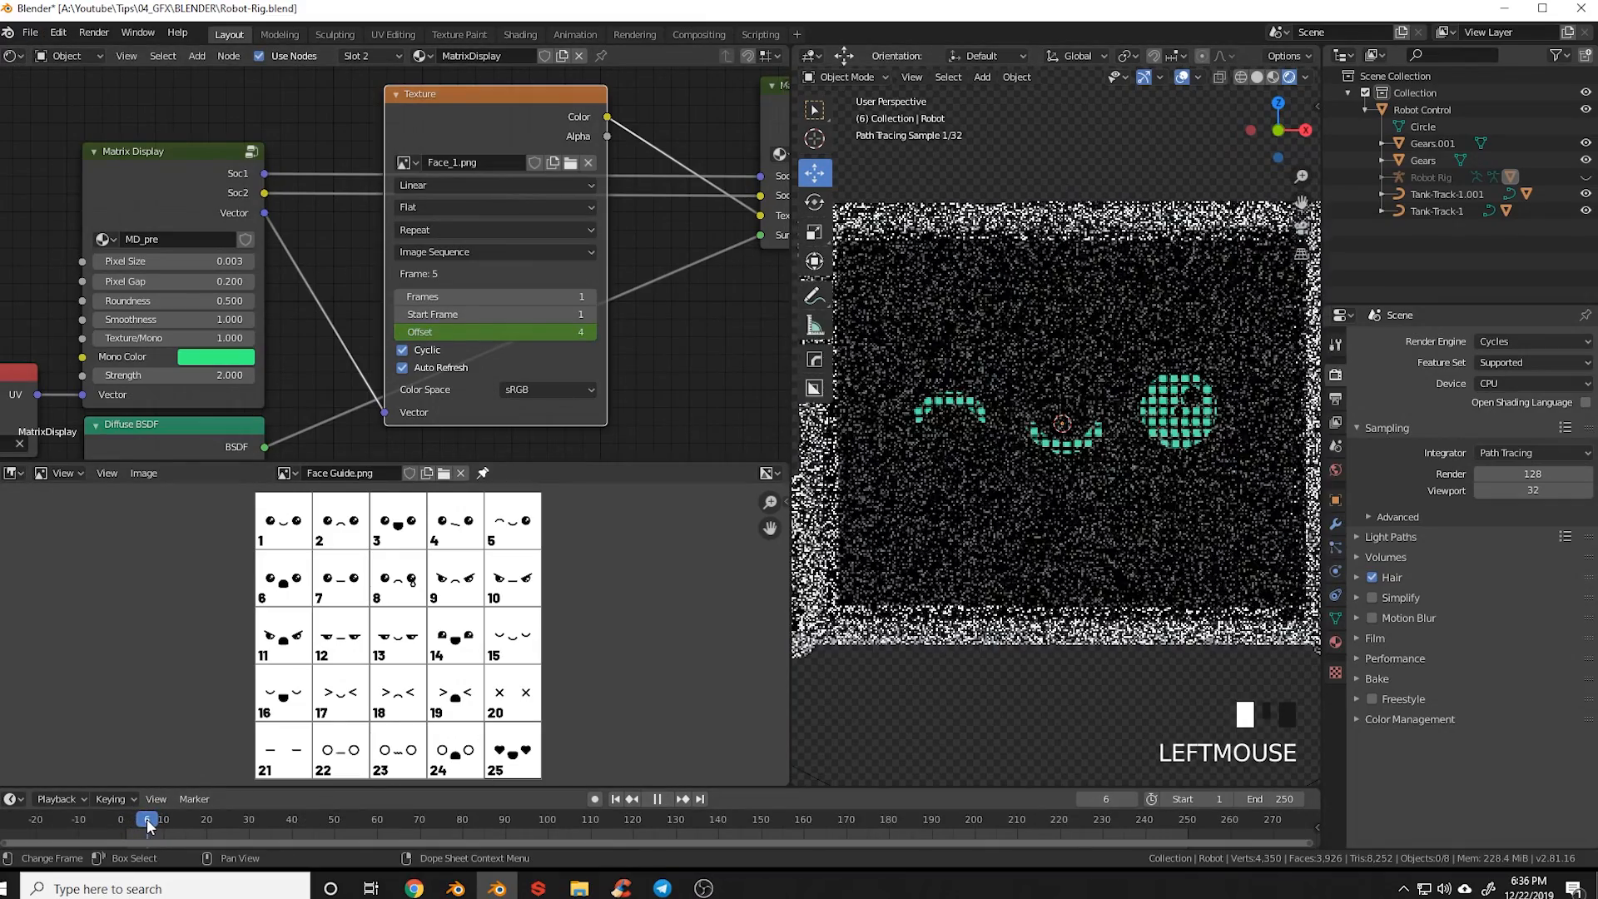
left_click(12, 56)
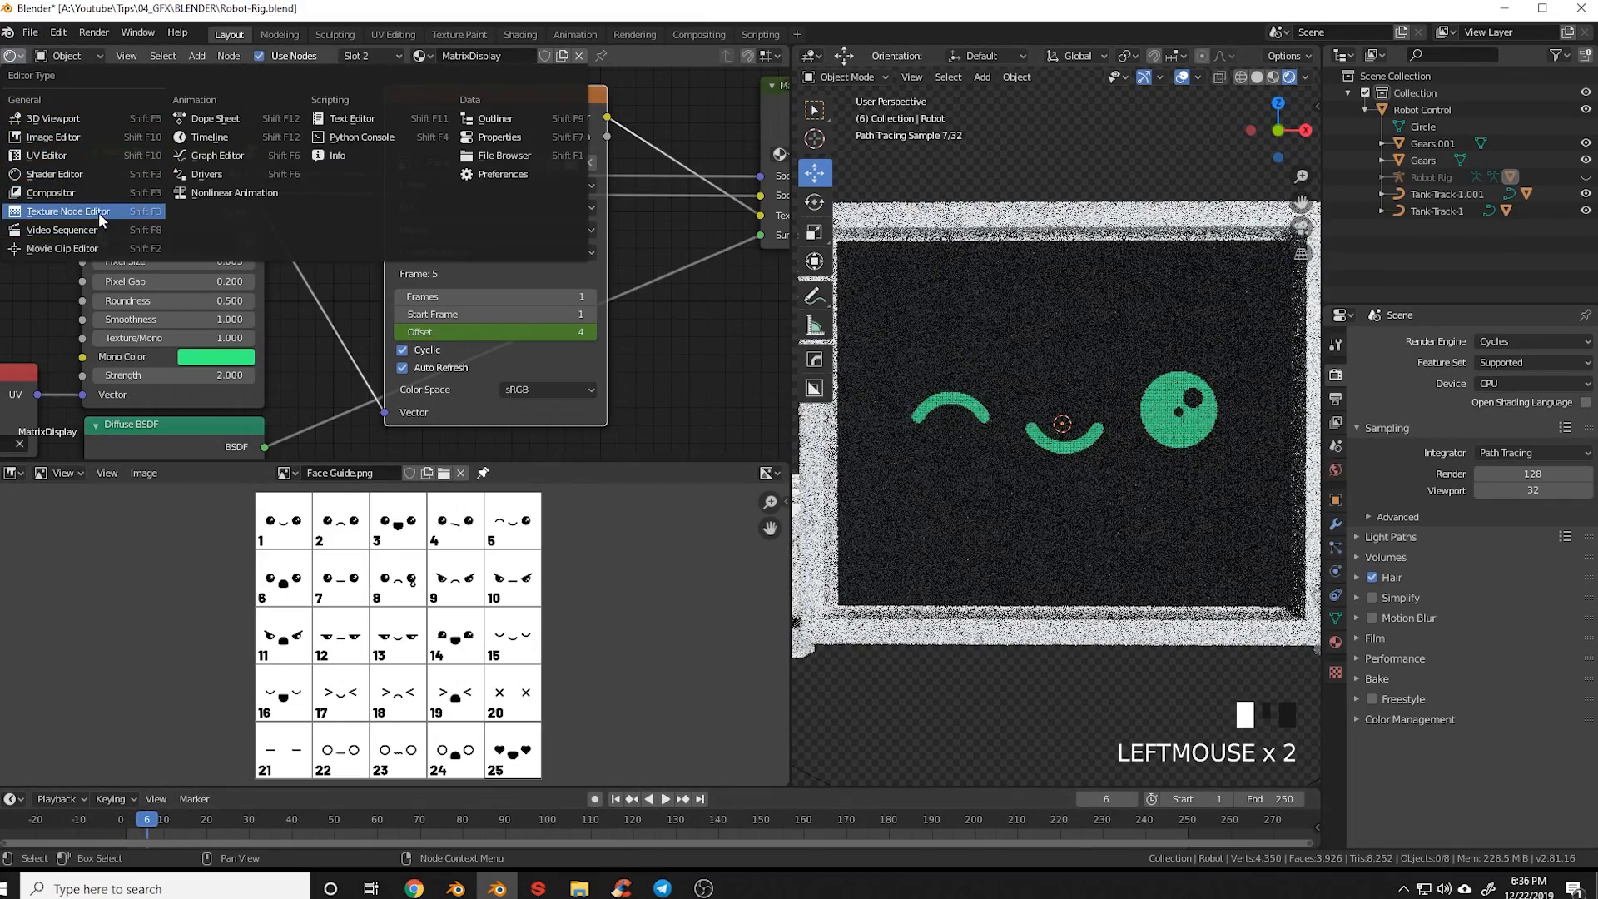
left_click(237, 158)
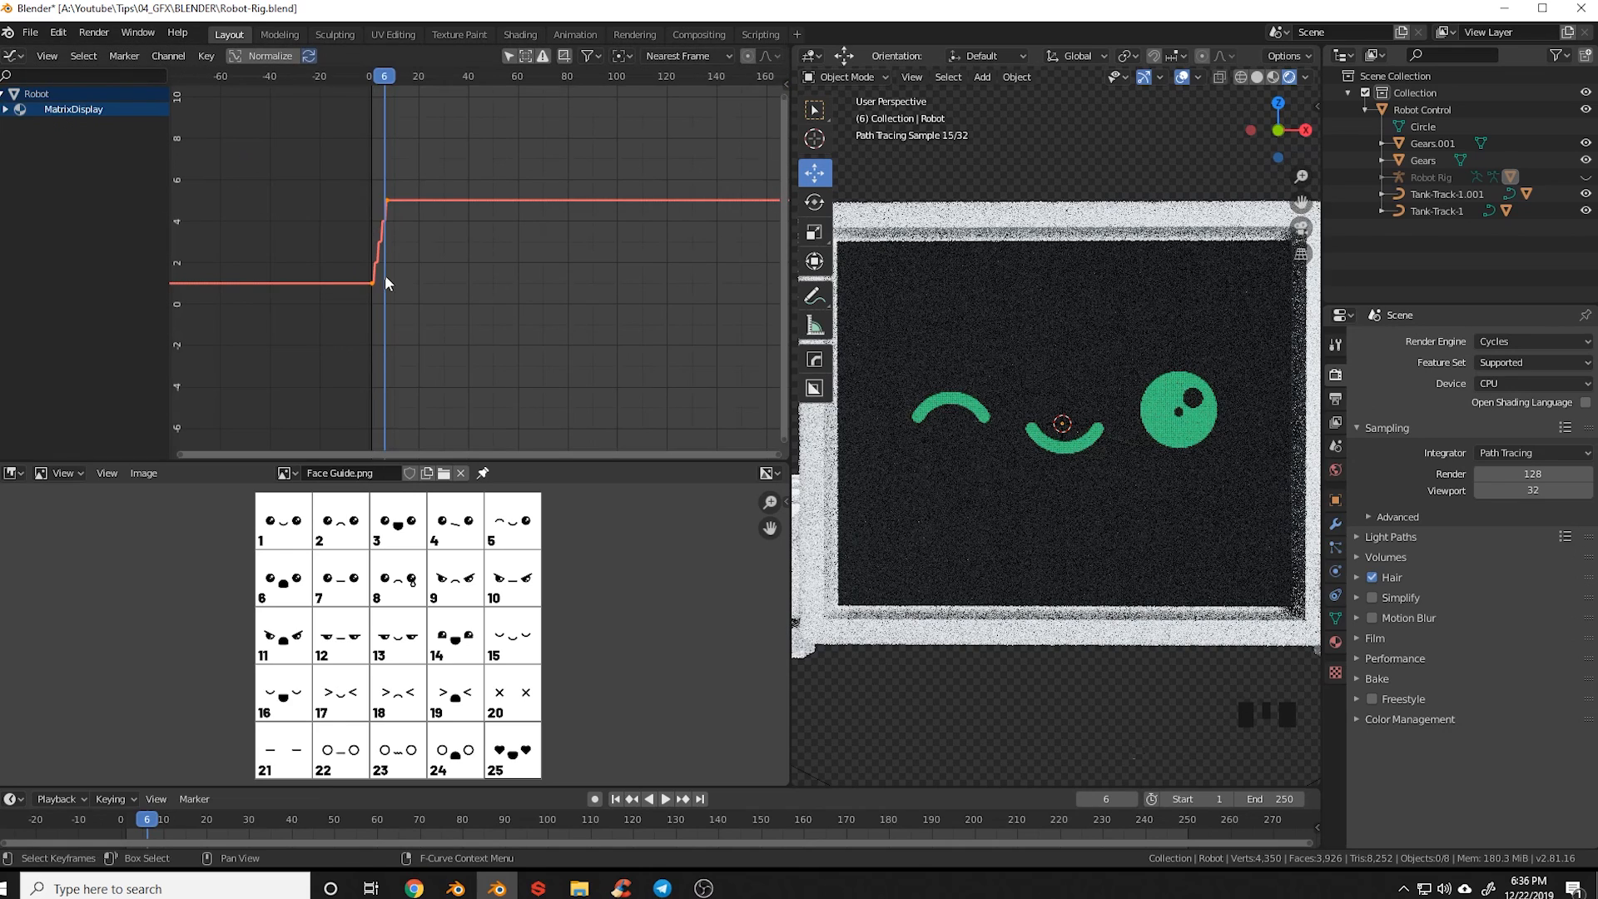
left_click(7, 109)
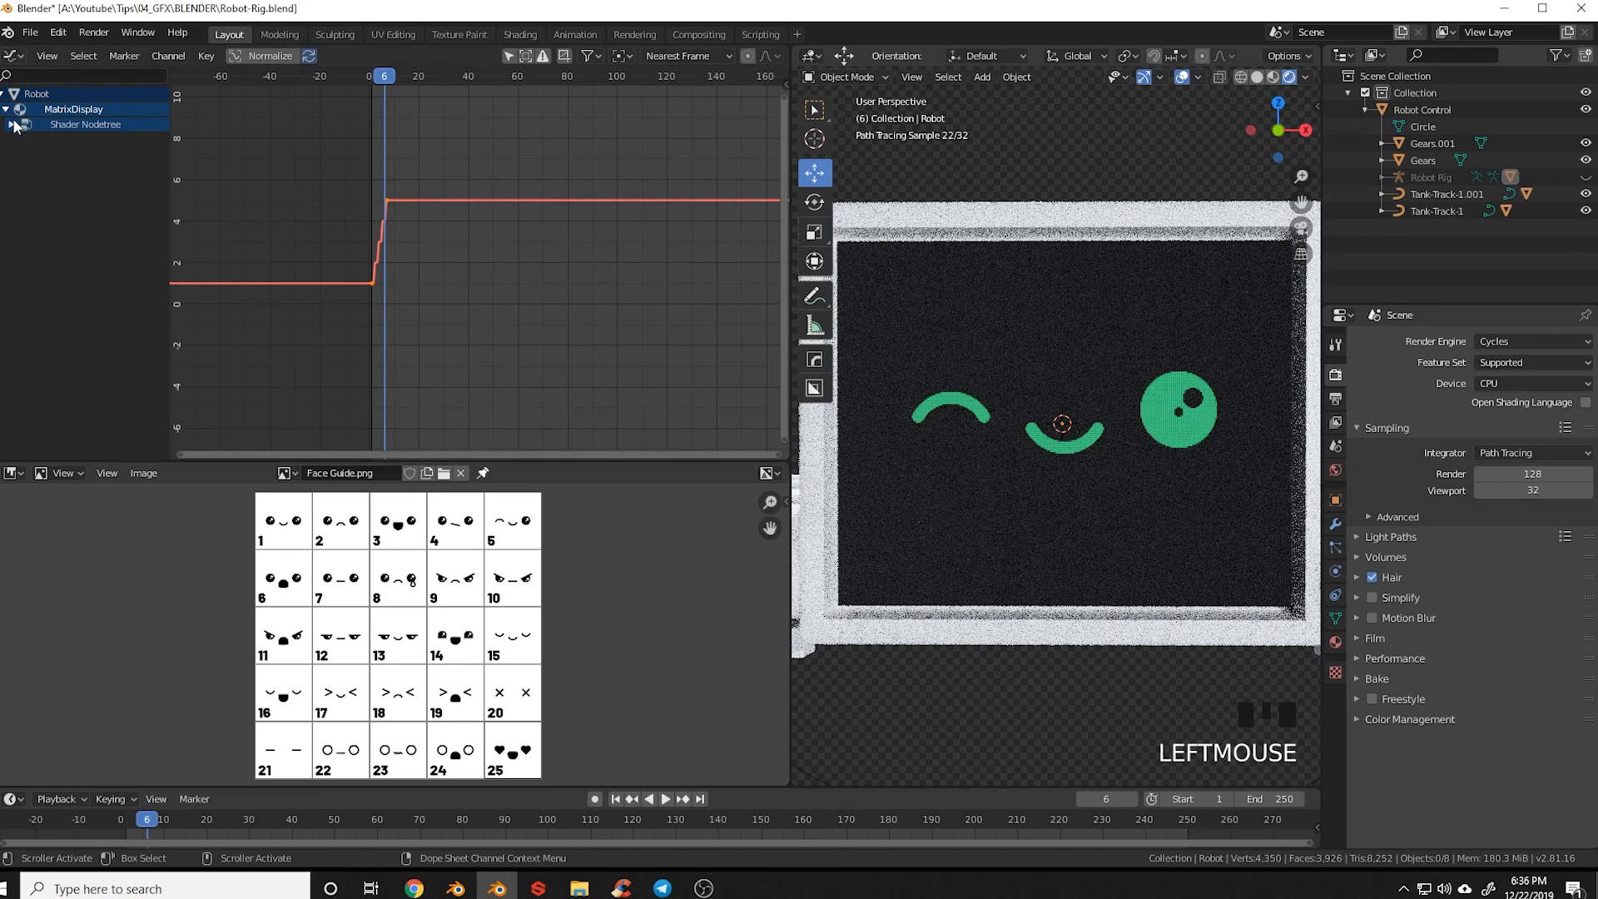
left_click(81, 125)
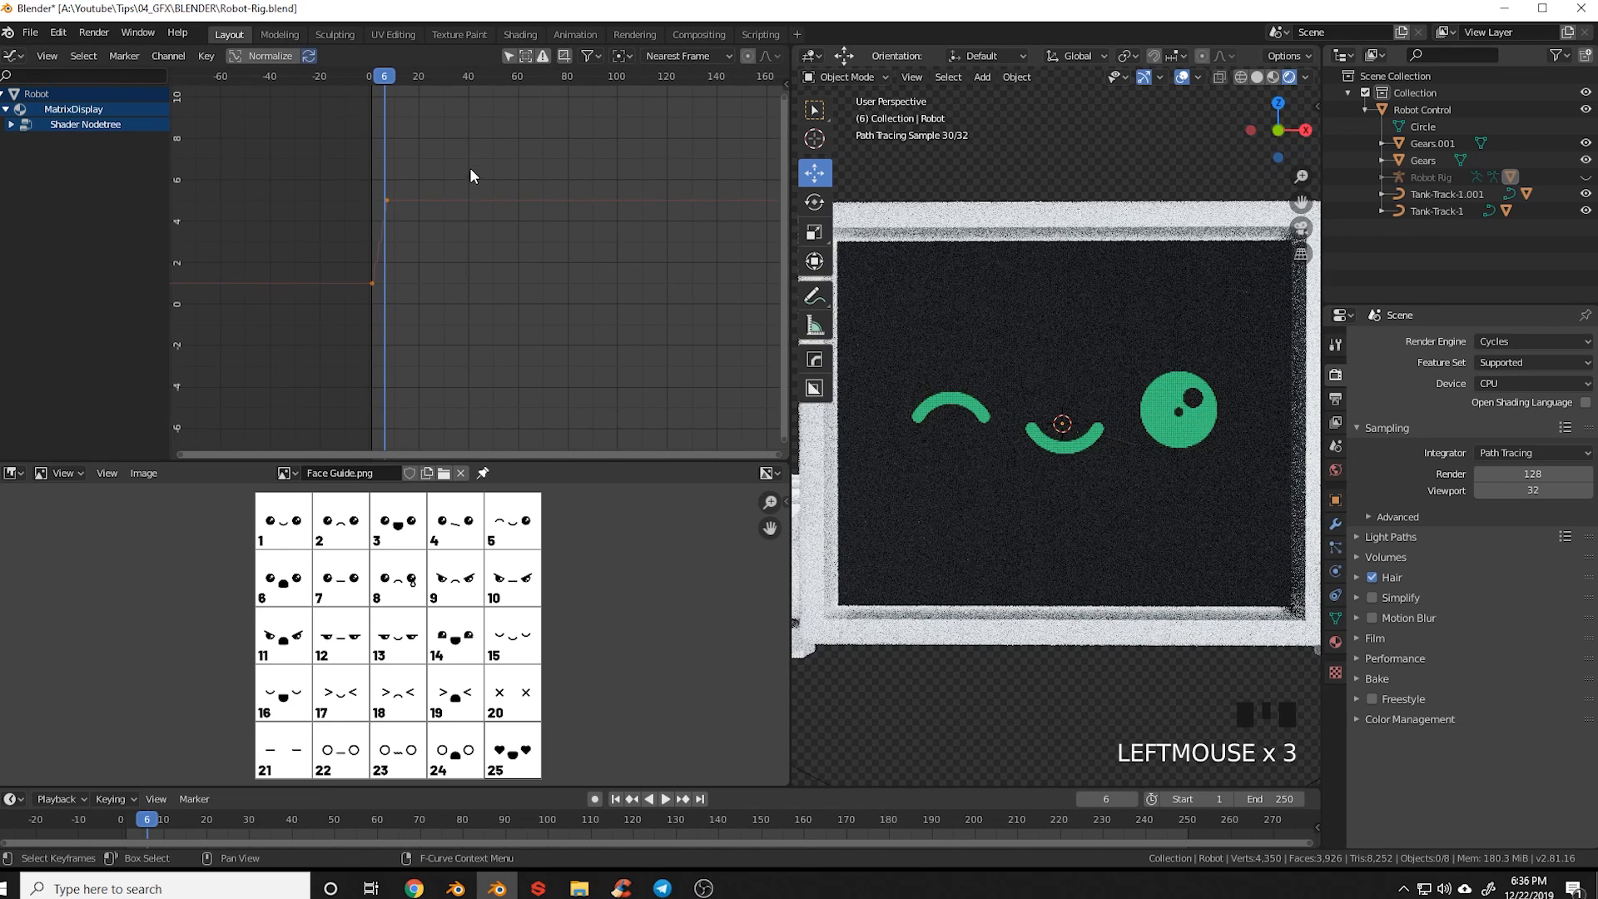
Select both Offset keyframes, set their interpolation to Constant, and scrub across the switch to frame 12
left_click_drag(469, 167, 360, 346)
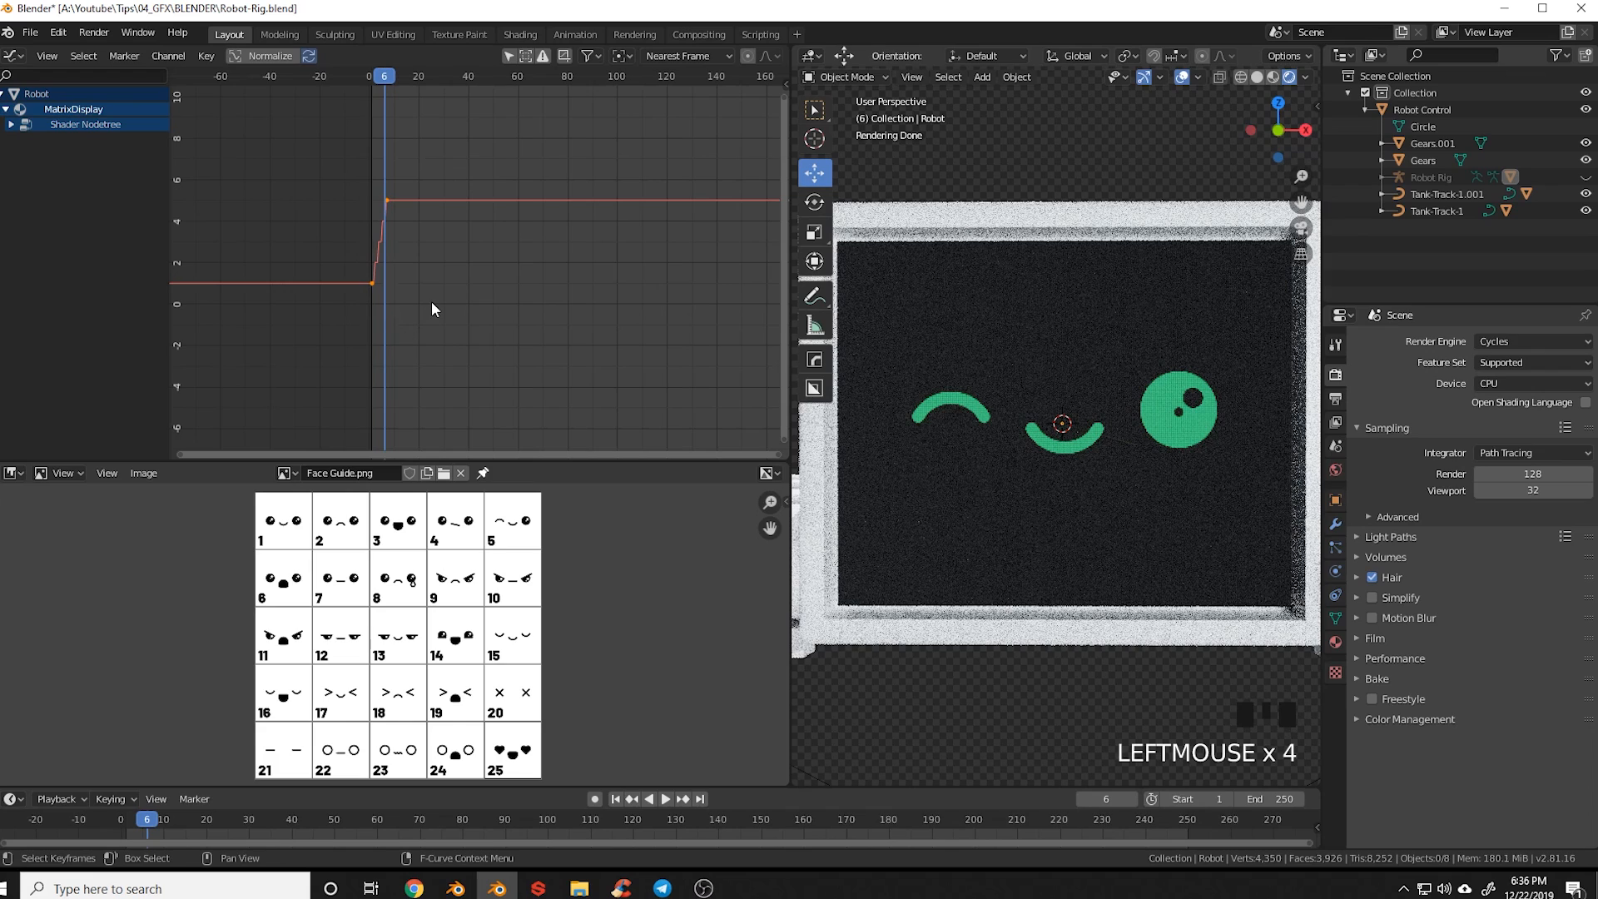
key("t")
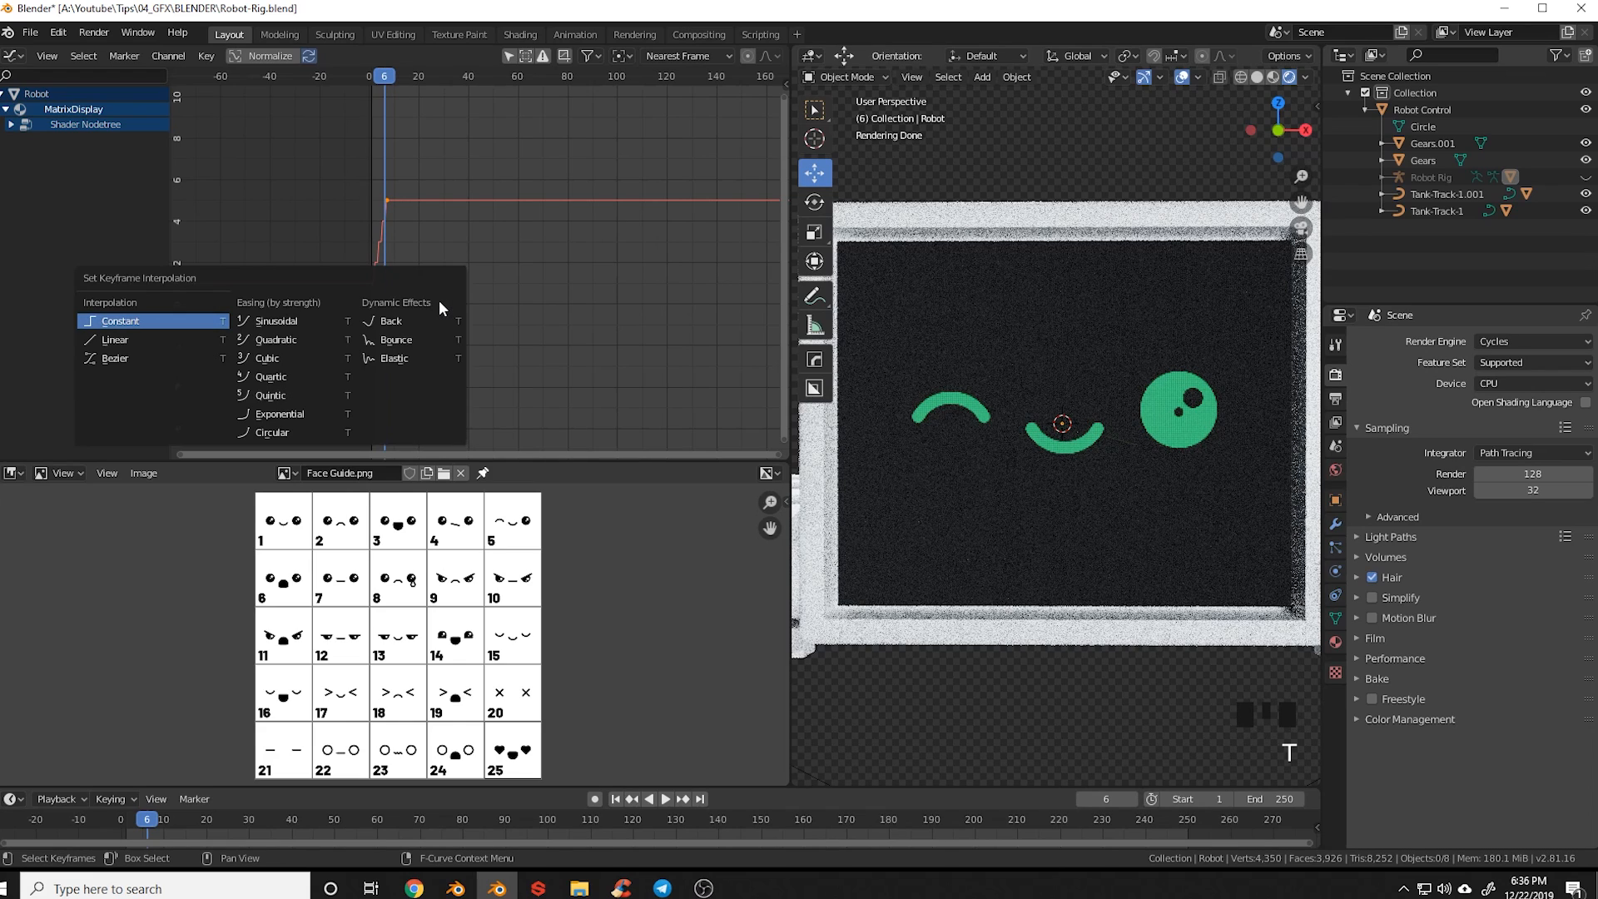
left_click(158, 322)
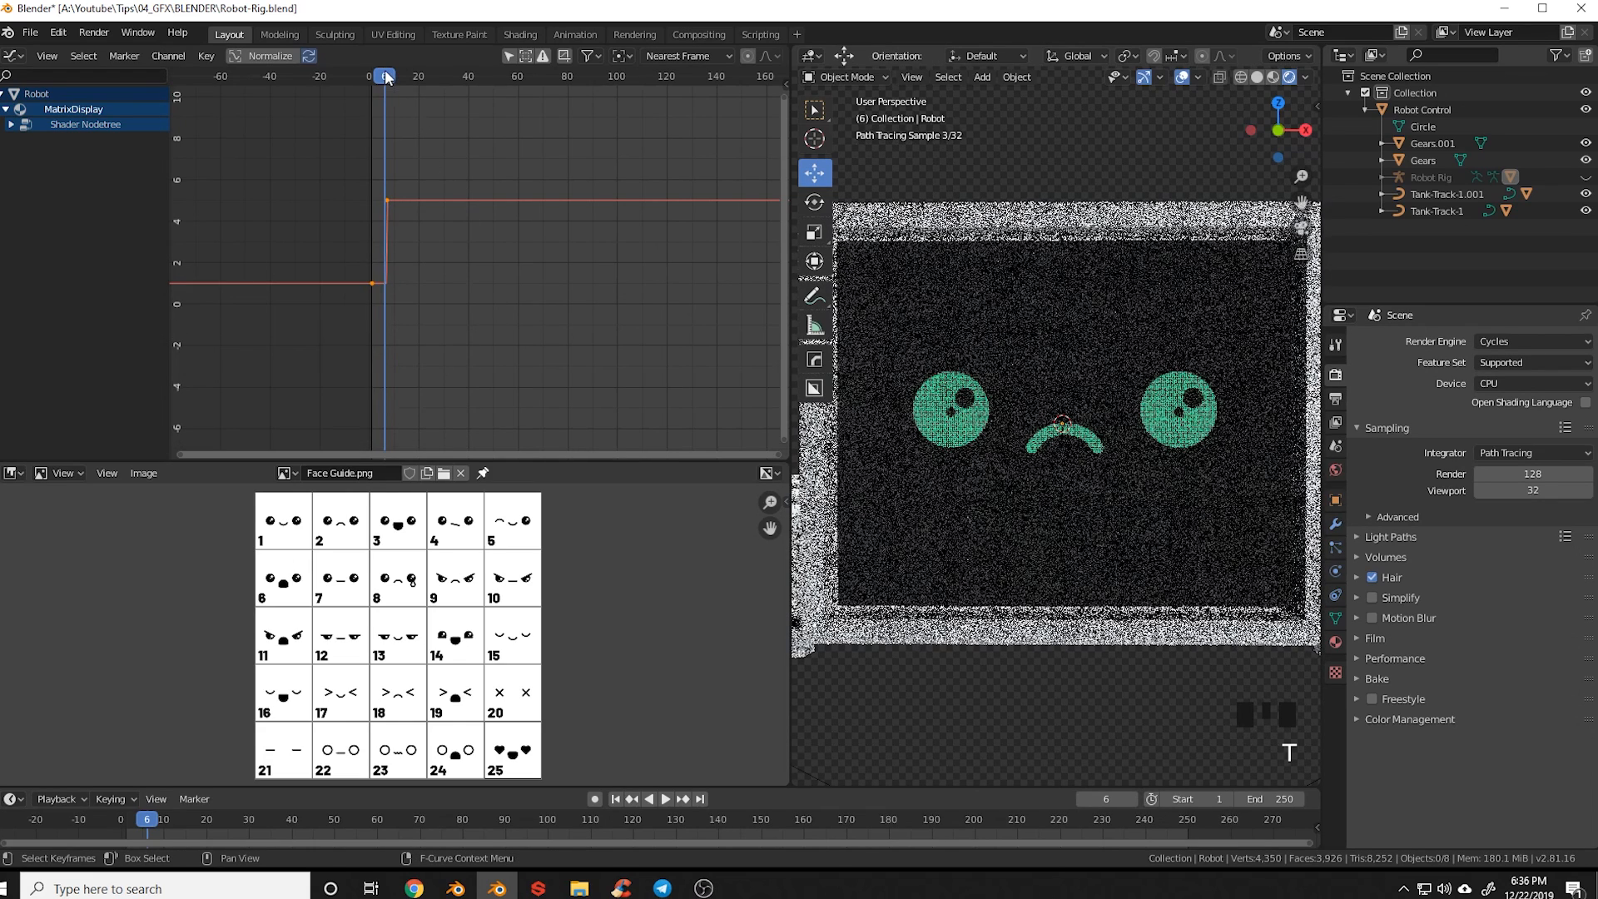
left_click_drag(372, 76, 400, 97)
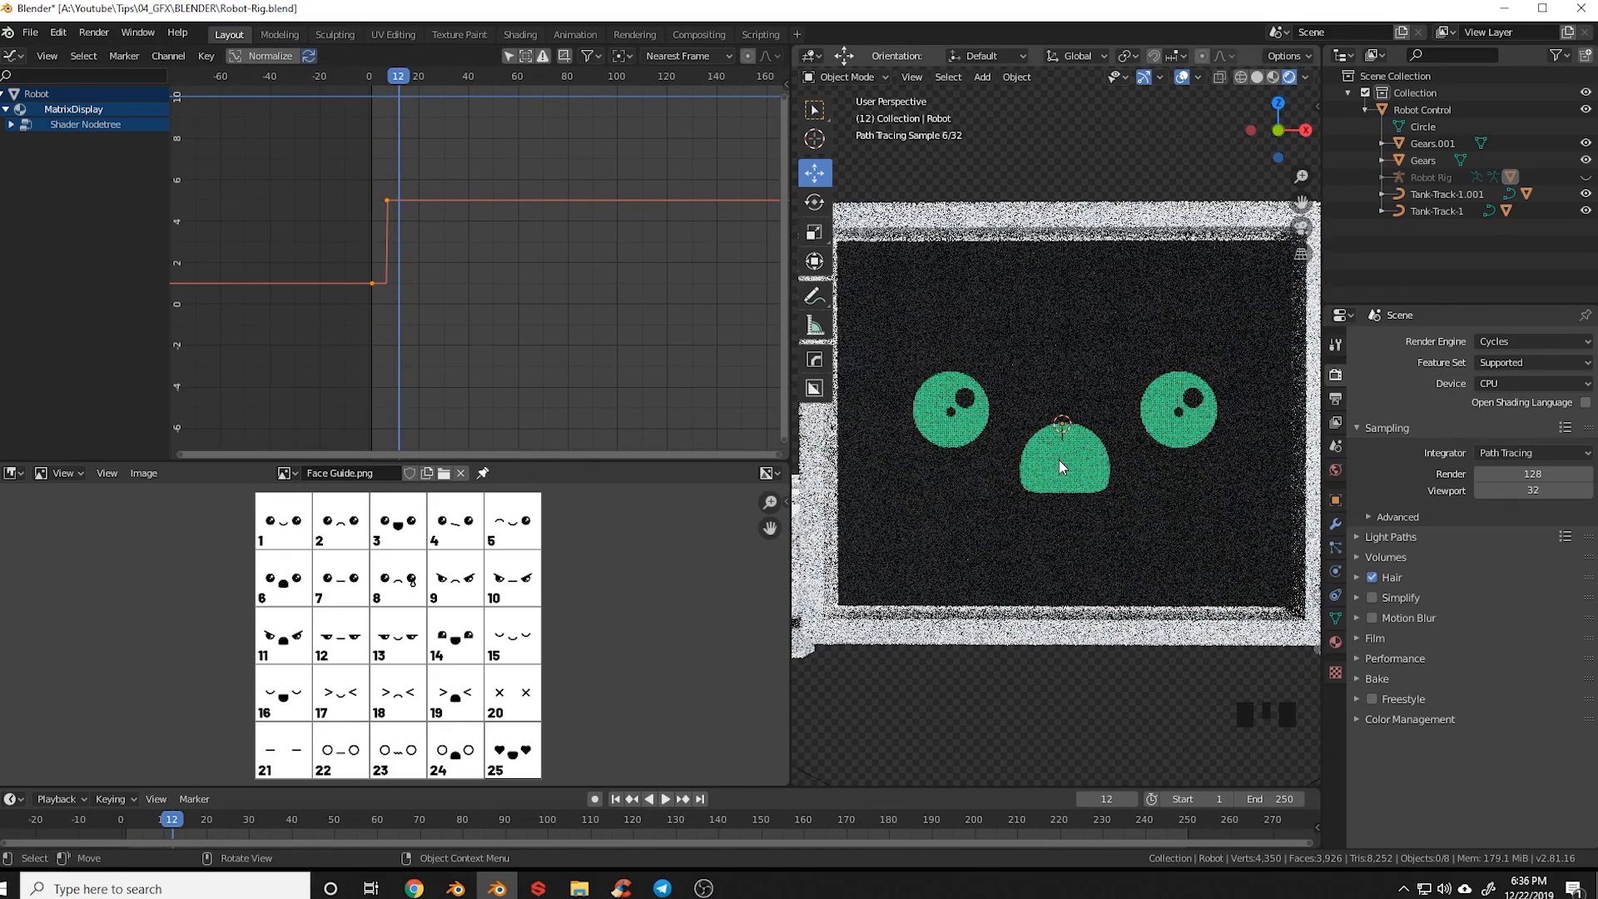
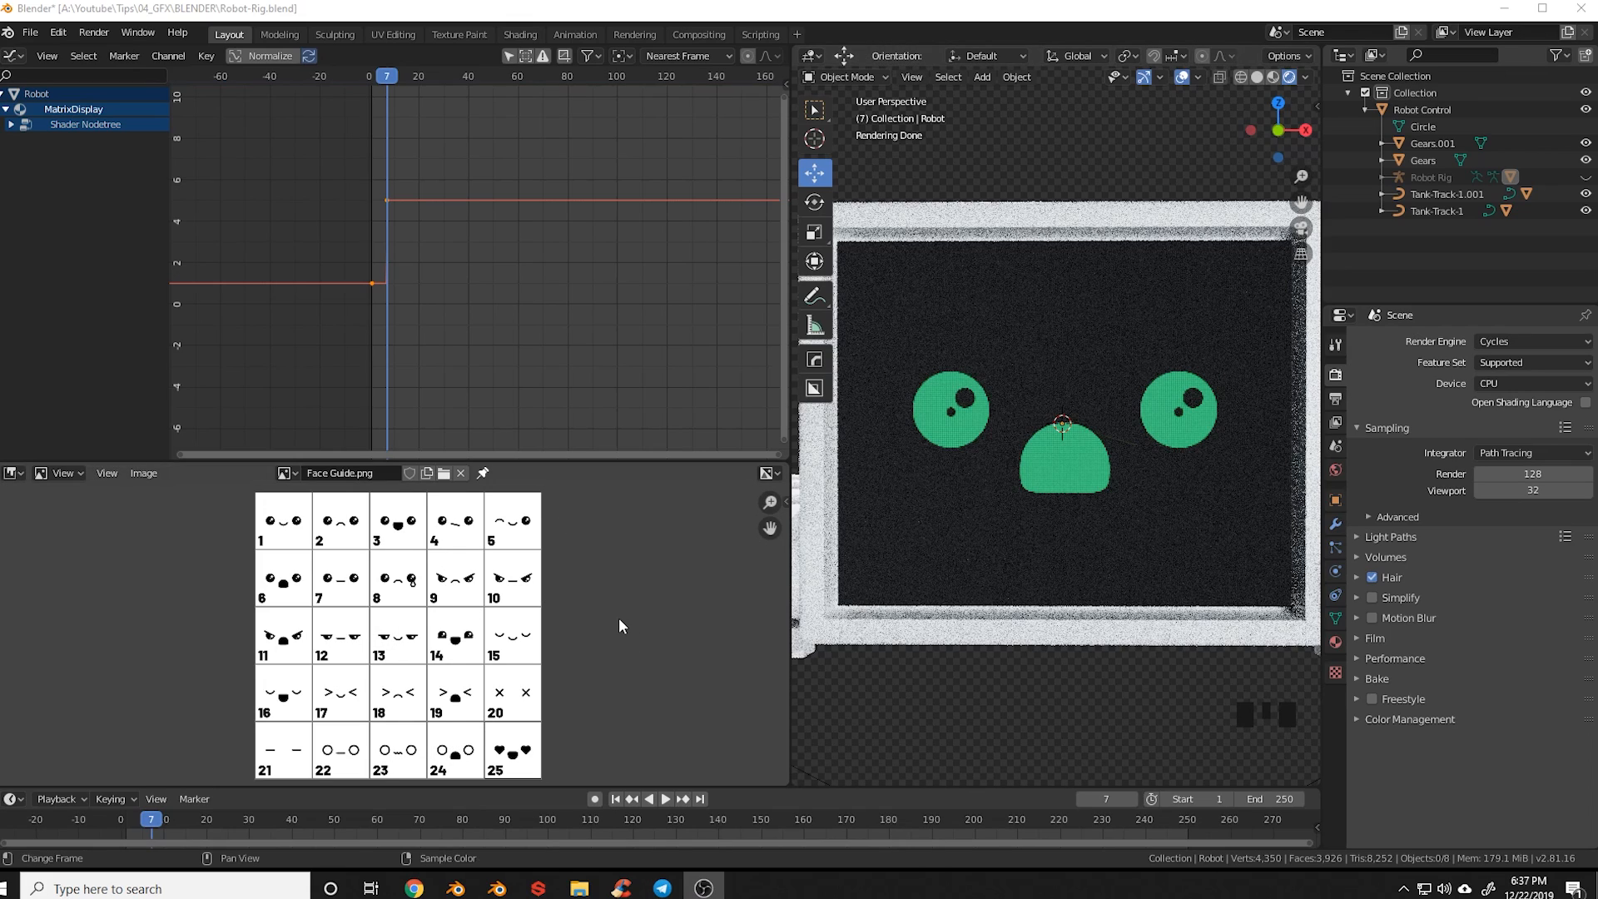
key("KP_1")
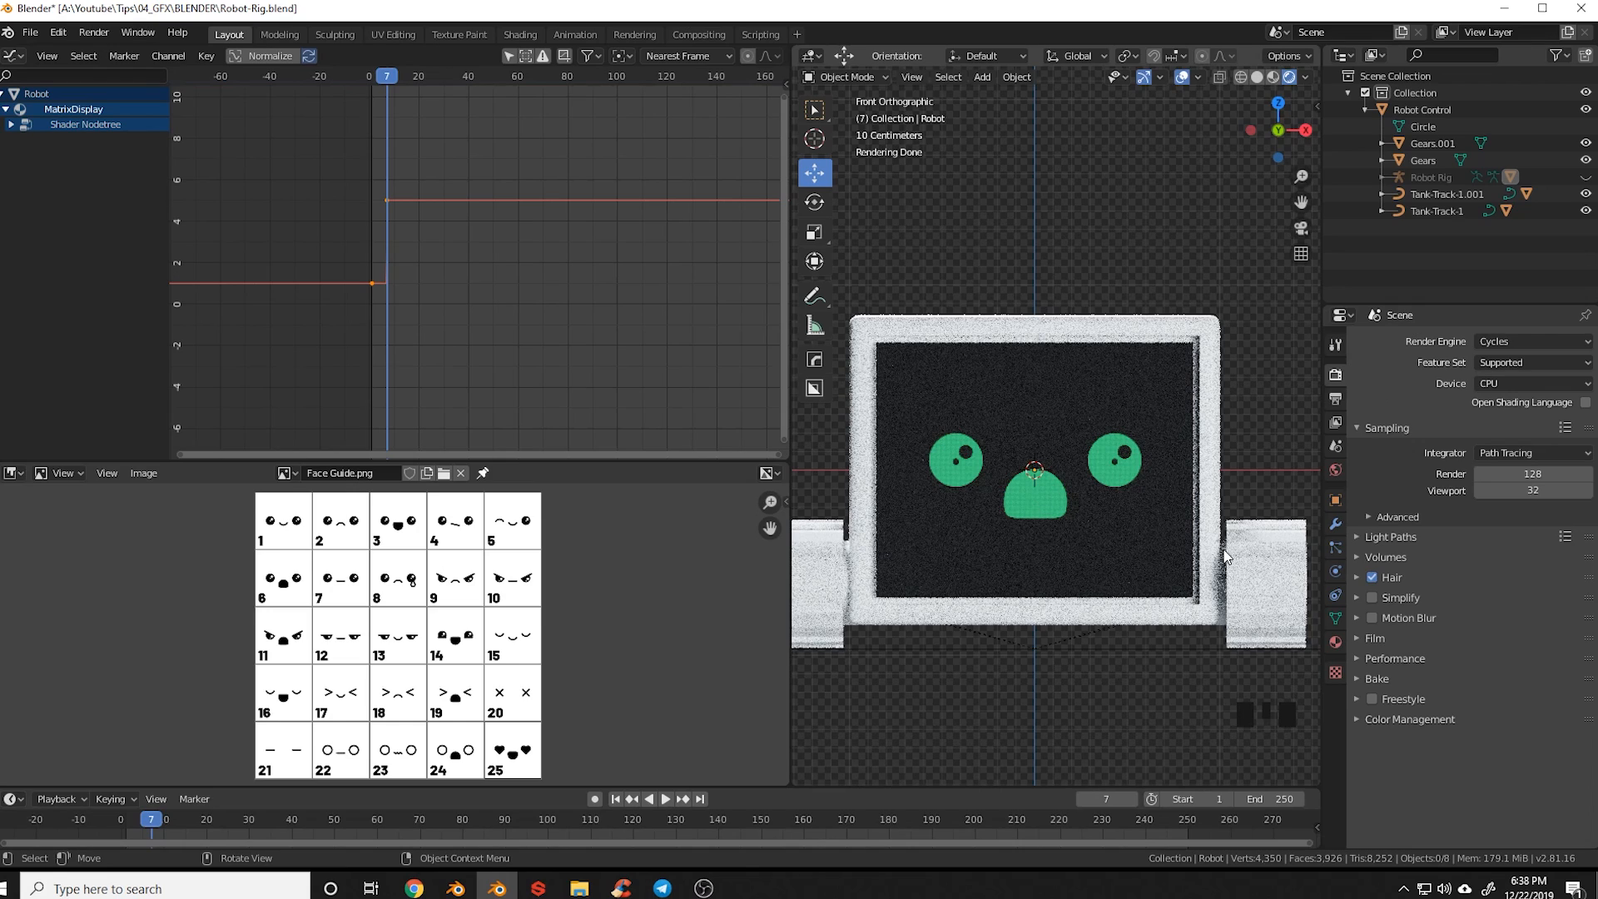
middle_click_drag(1225, 557, 1089, 301)
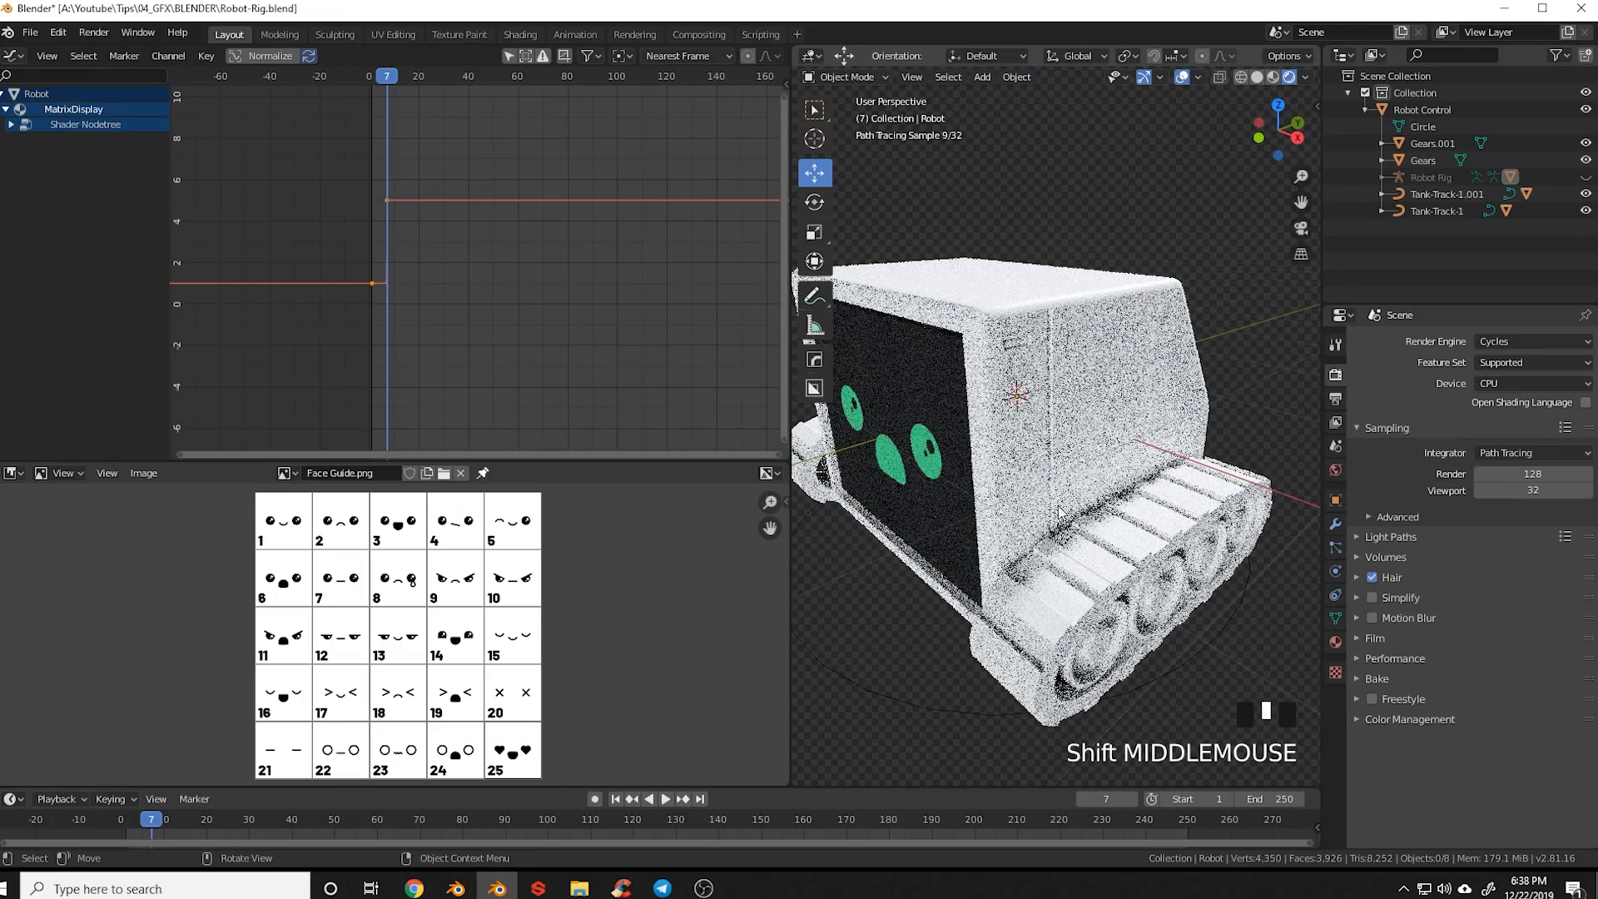
middle_click_drag(1069, 510, 1075, 521, "shift")
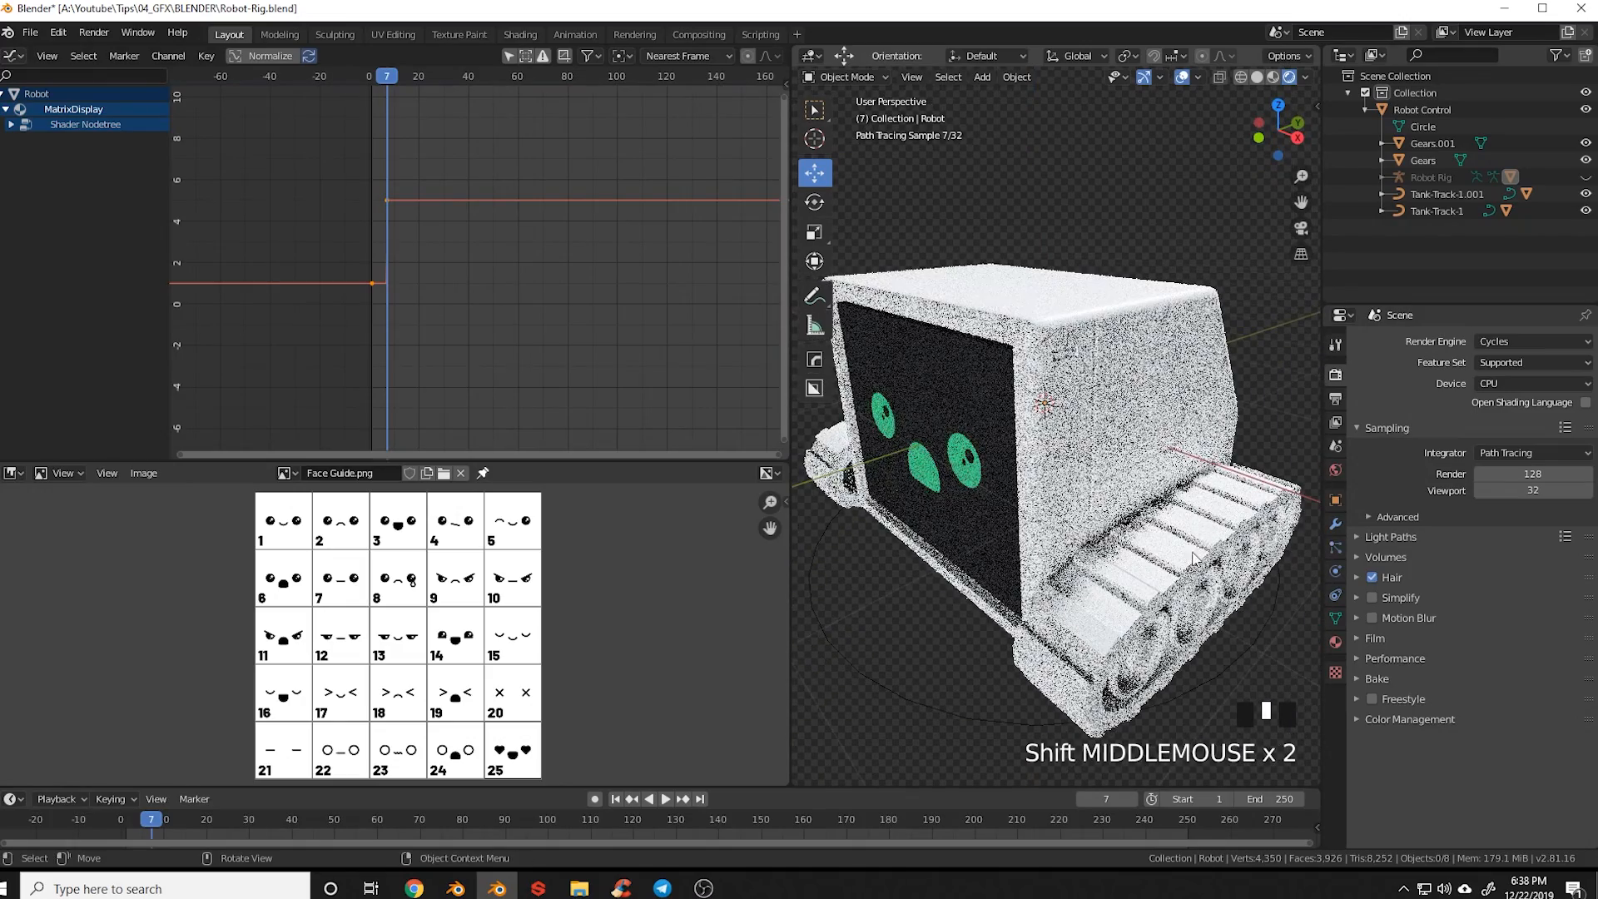
middle_click_drag(1050, 646, 1061, 620, "shift")
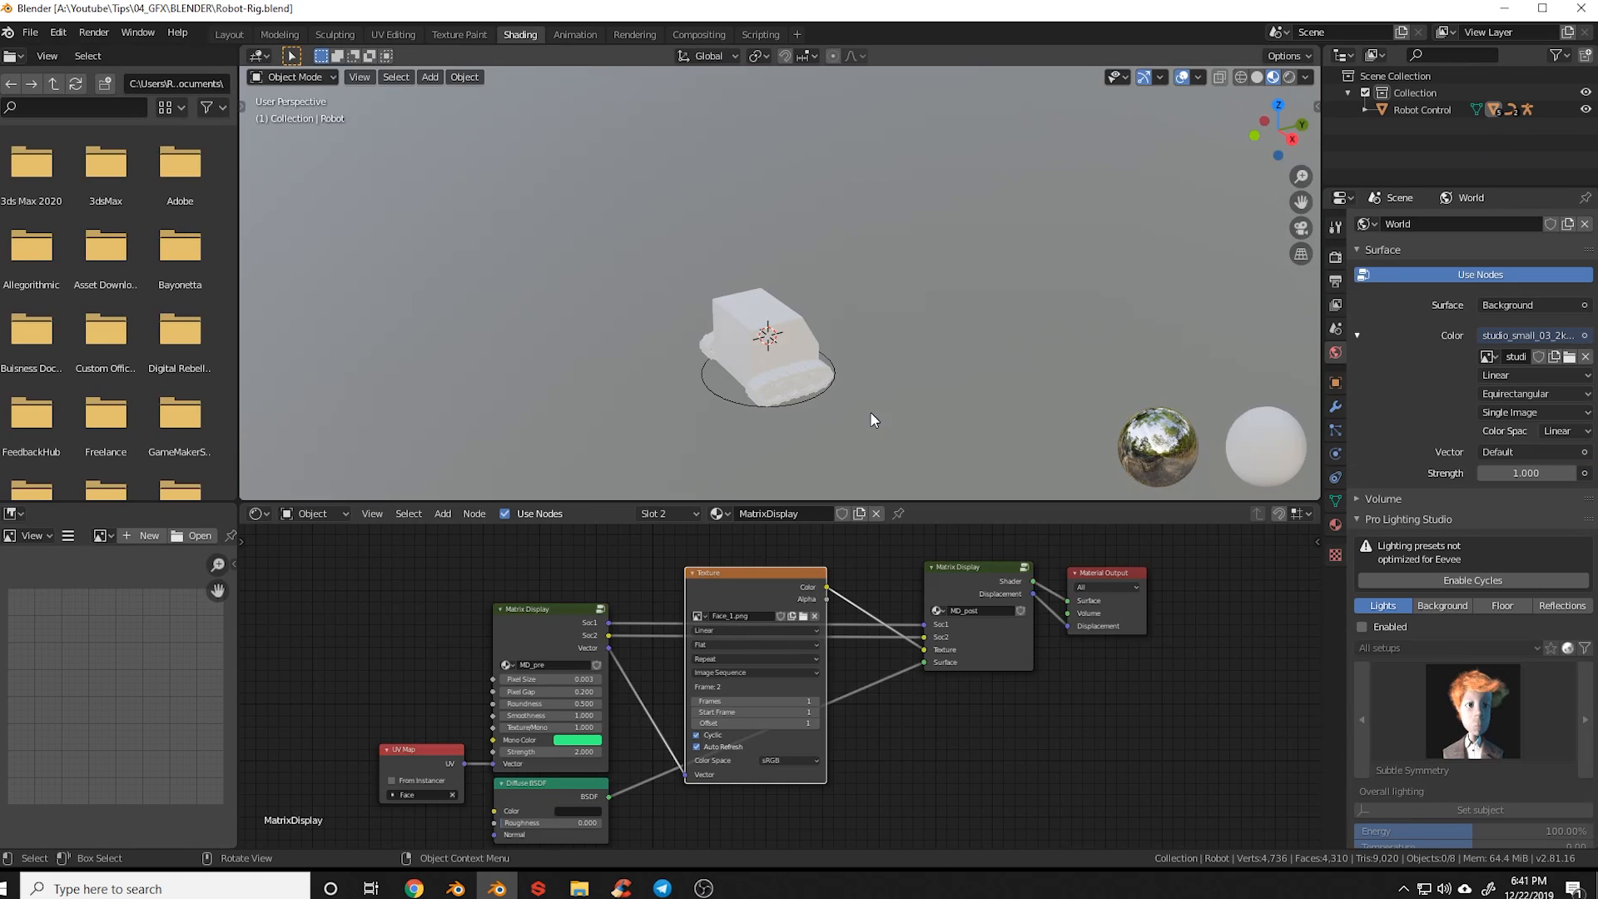
scroll(806, 405, "up", 6)
scroll(768, 416, "down", 7)
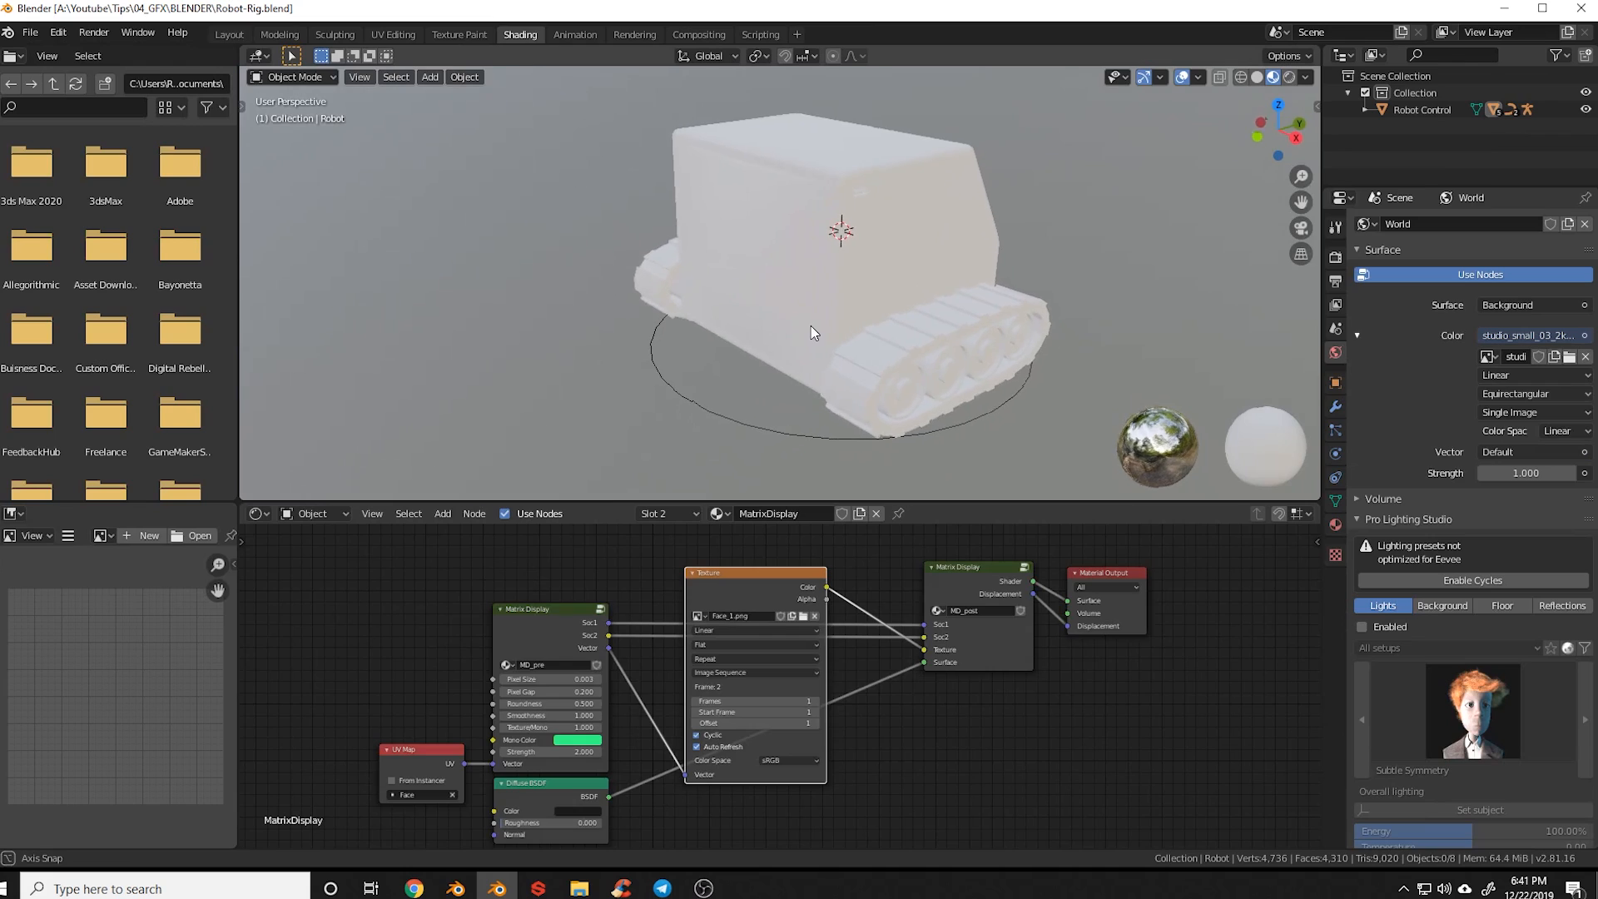
Select the robot body, show its materials, and rename the first material to Body
left_click(816, 195)
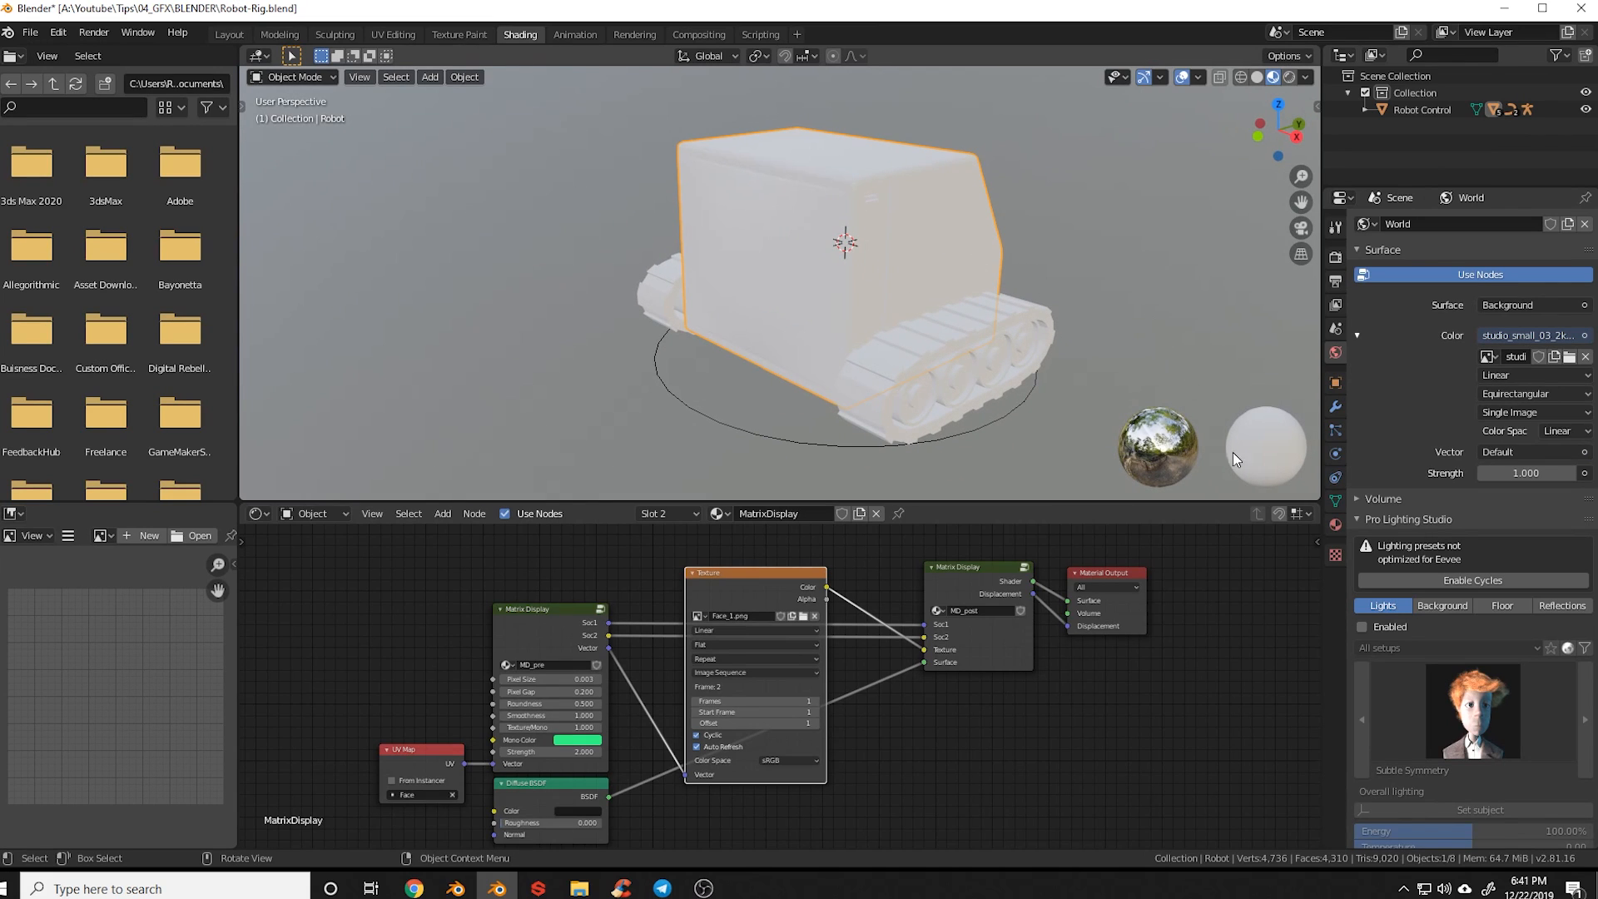
left_click(1335, 524)
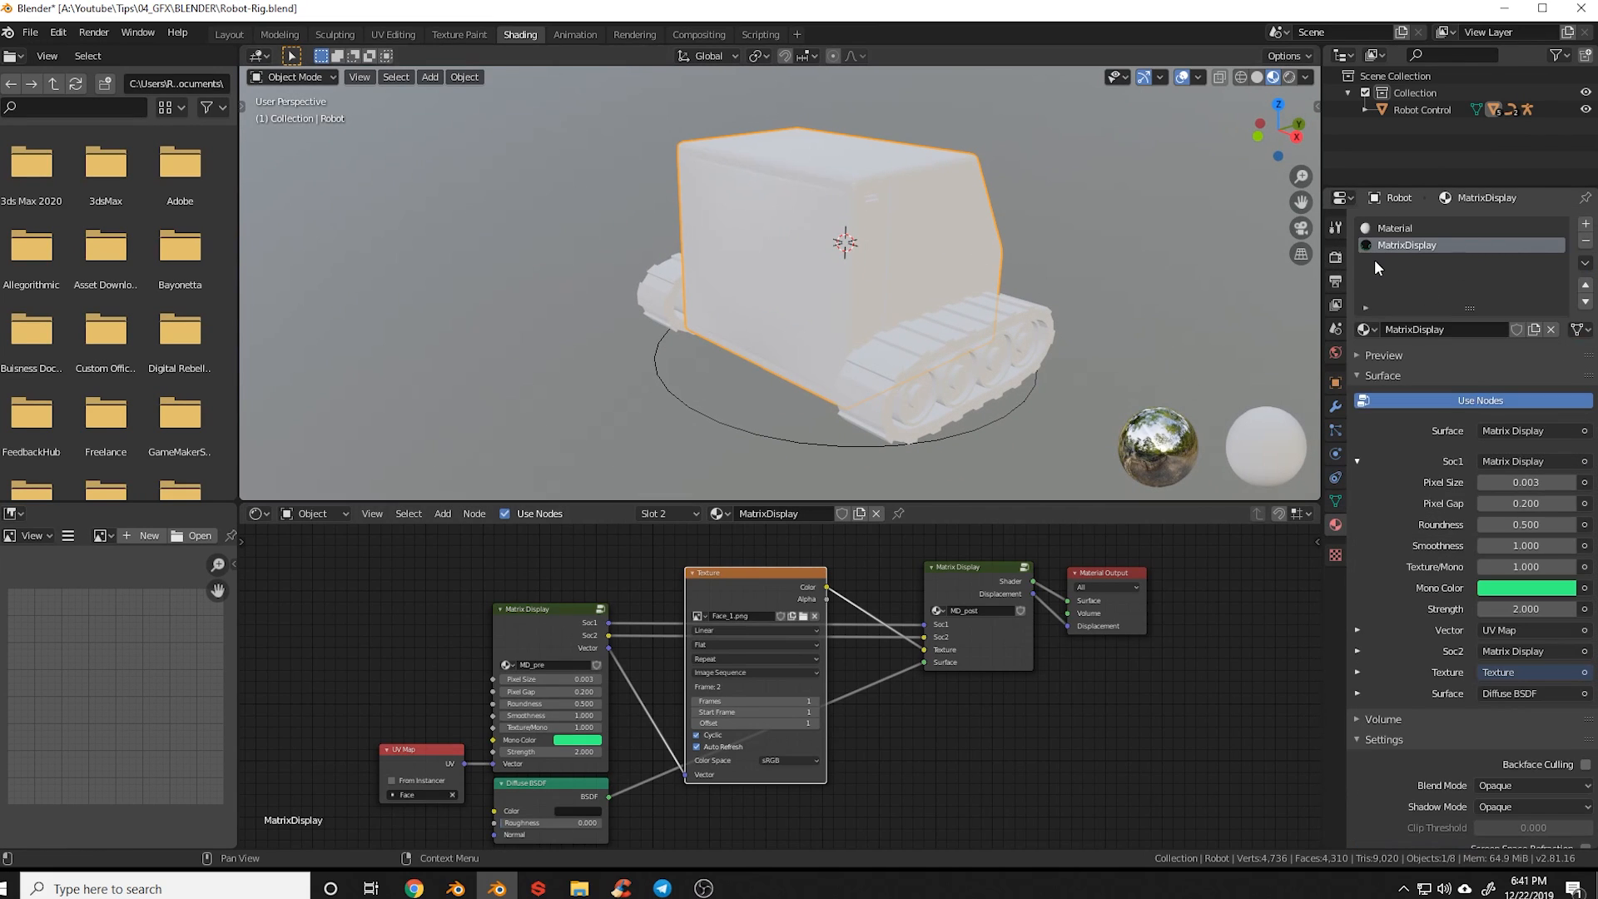
middle_click_drag(791, 253, 817, 281, "shift")
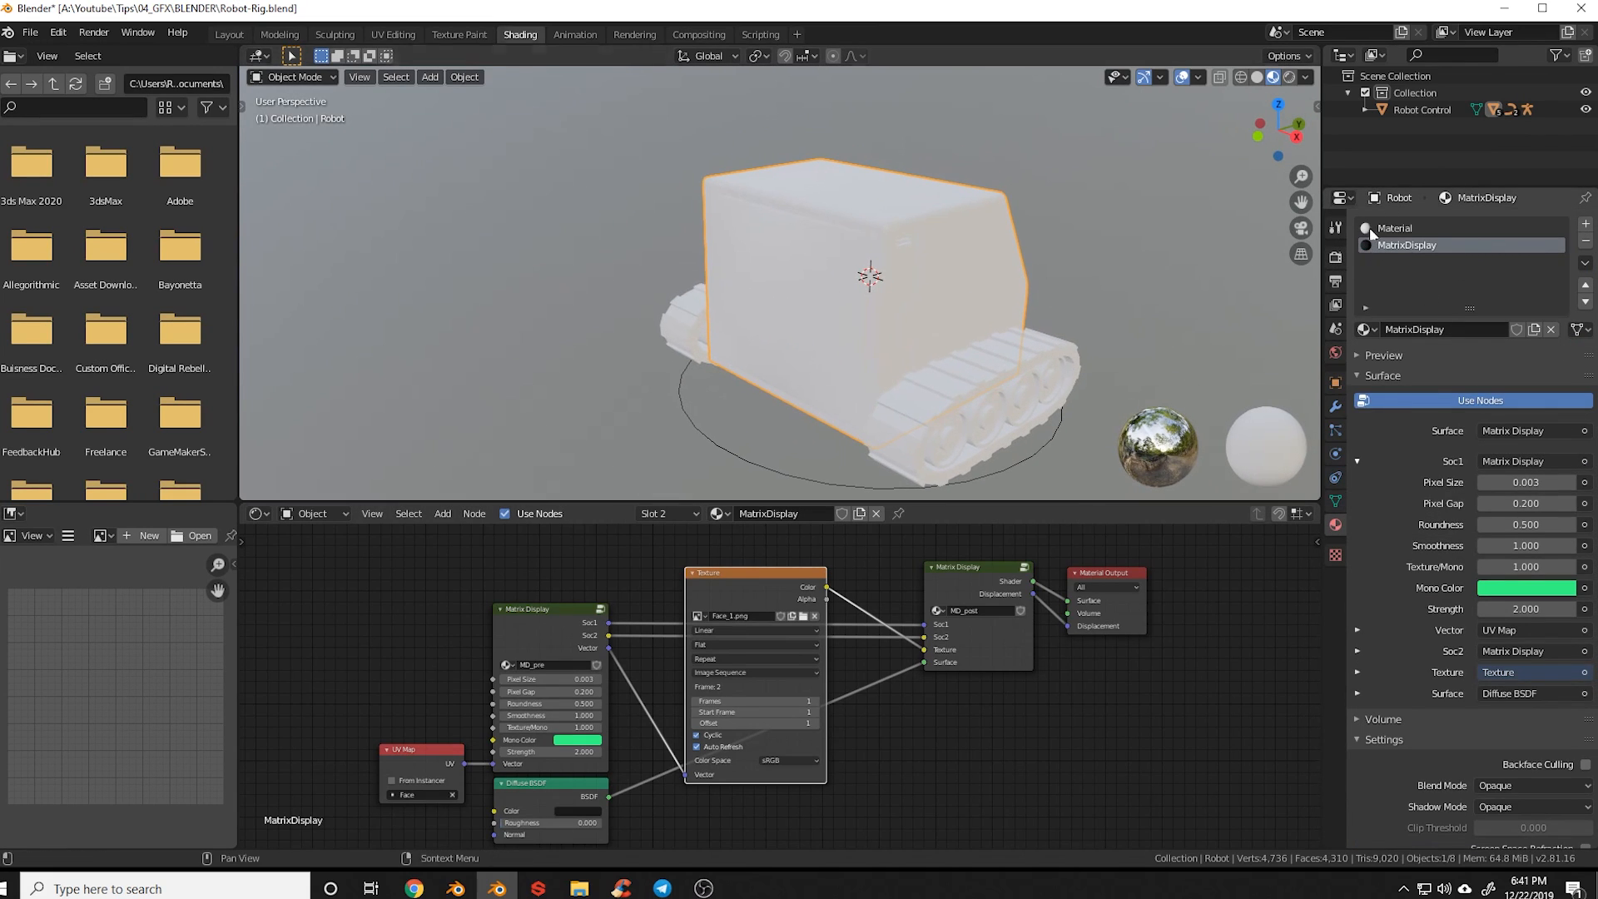
left_click(1394, 227)
type("Bo")
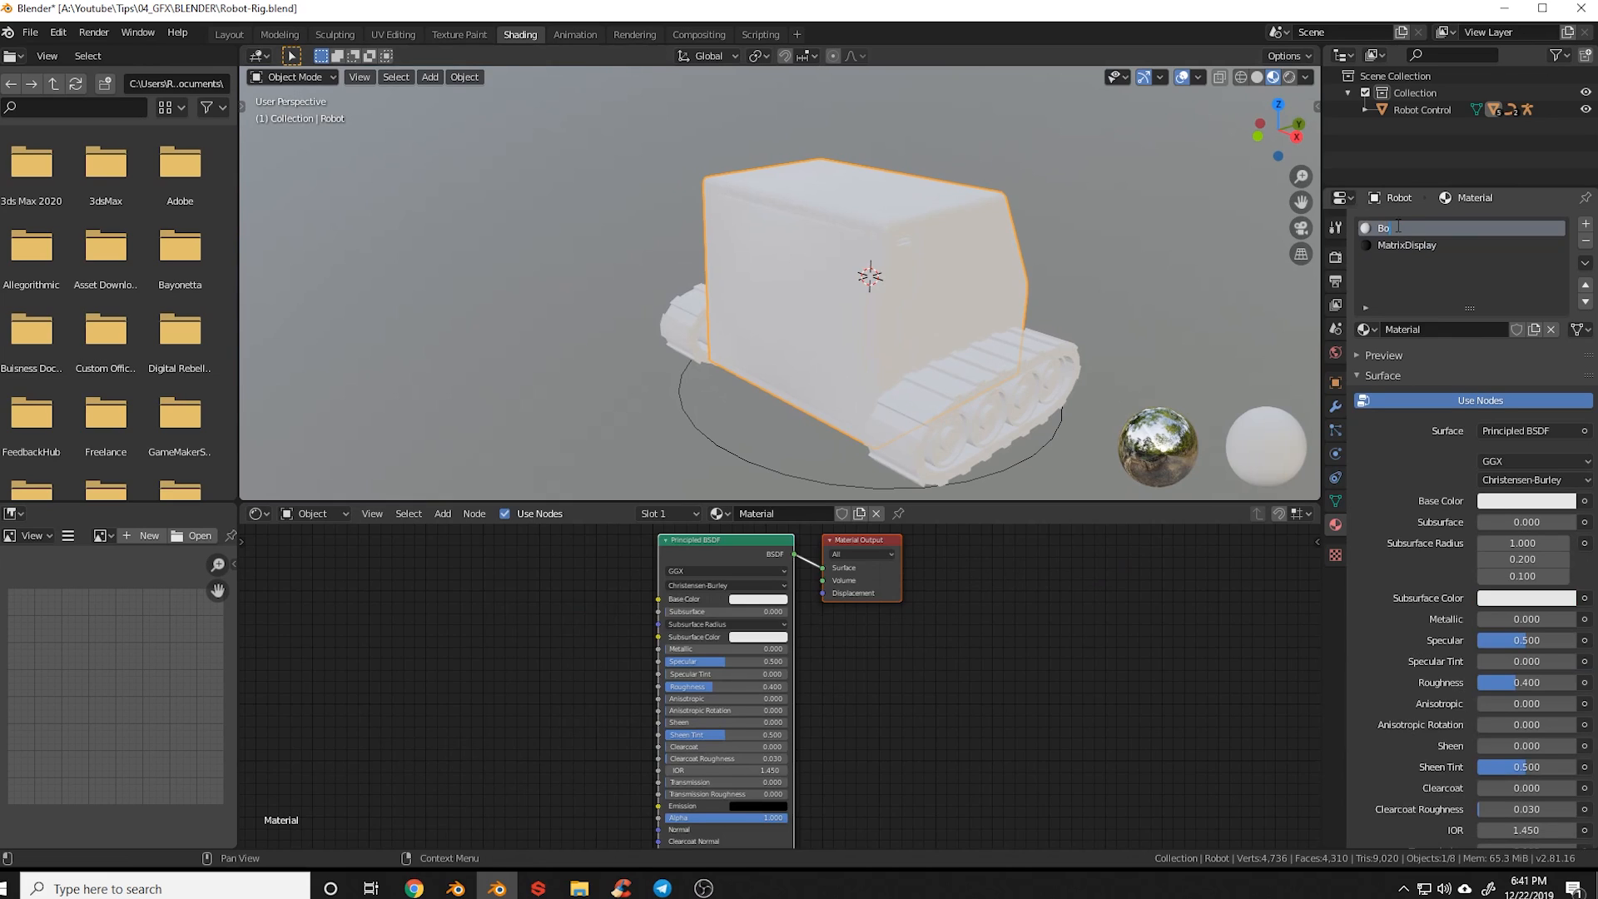
type("dy")
key("Return")
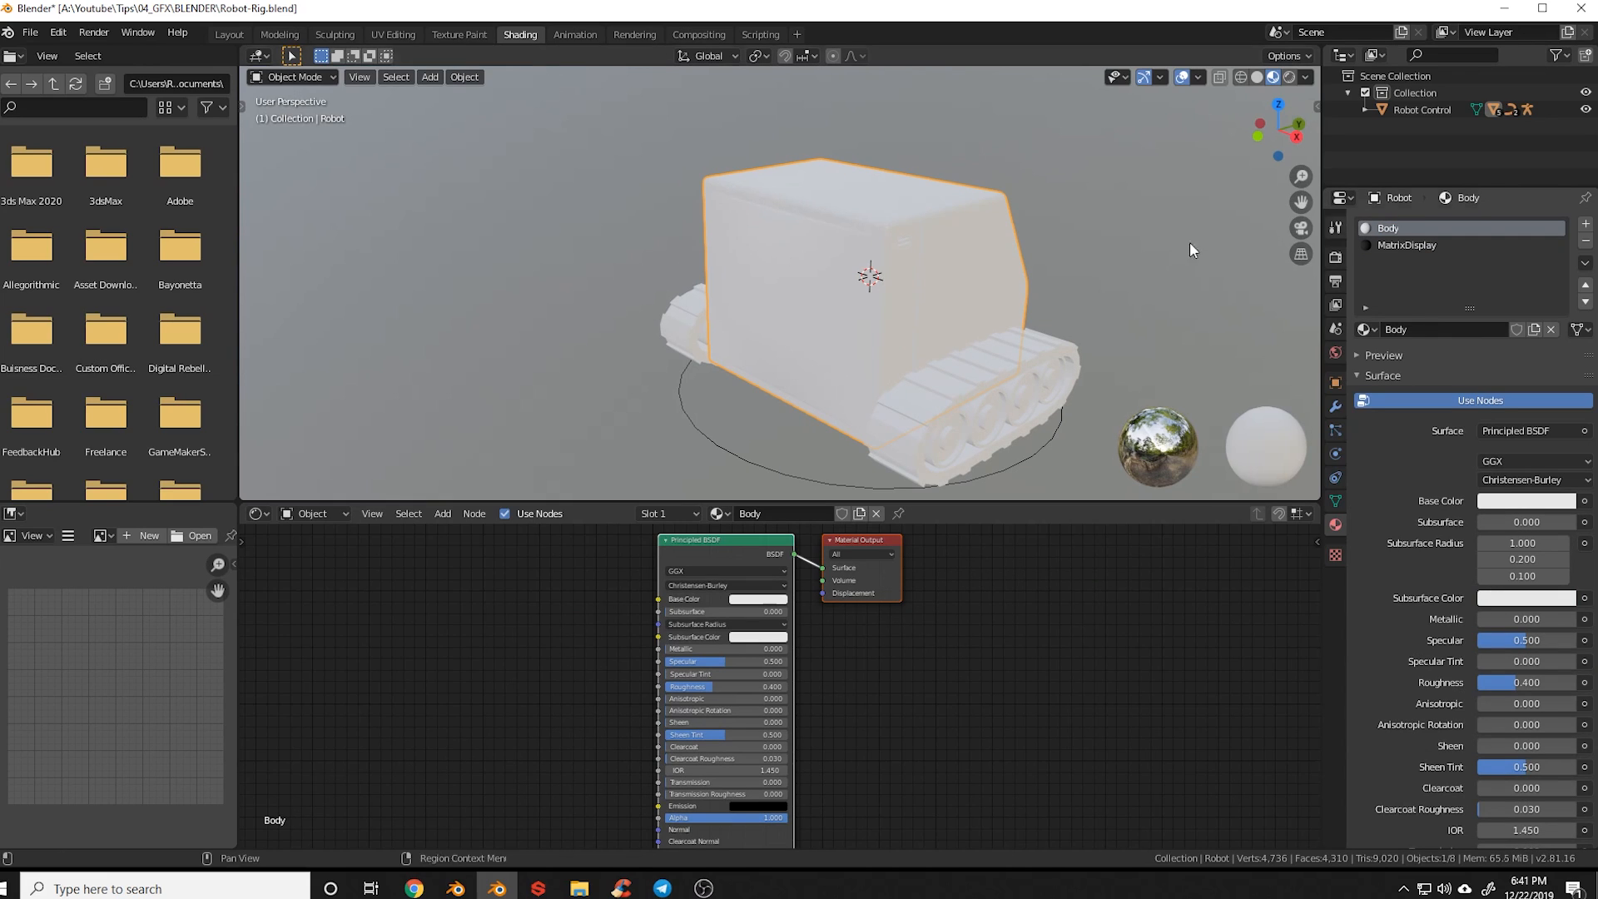
Enter Edit Mode on the robot body, reveal all hidden geometry, and clear the selection
key("ctrl+Tab")
left_click(935, 325)
scroll(855, 335, "up", 2)
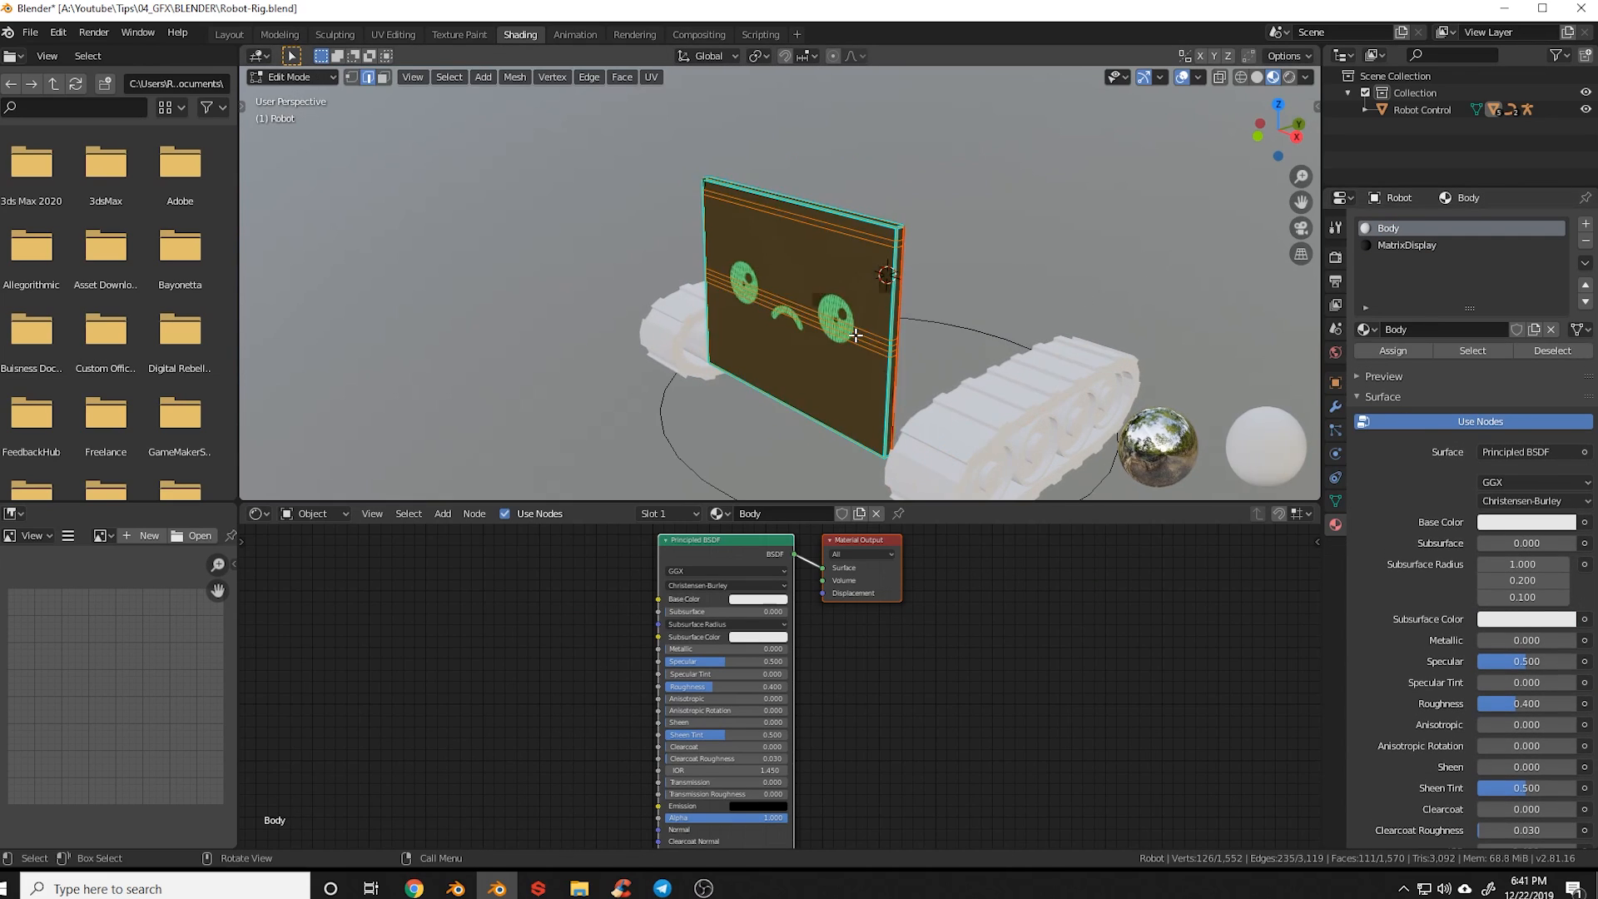
key("alt+h")
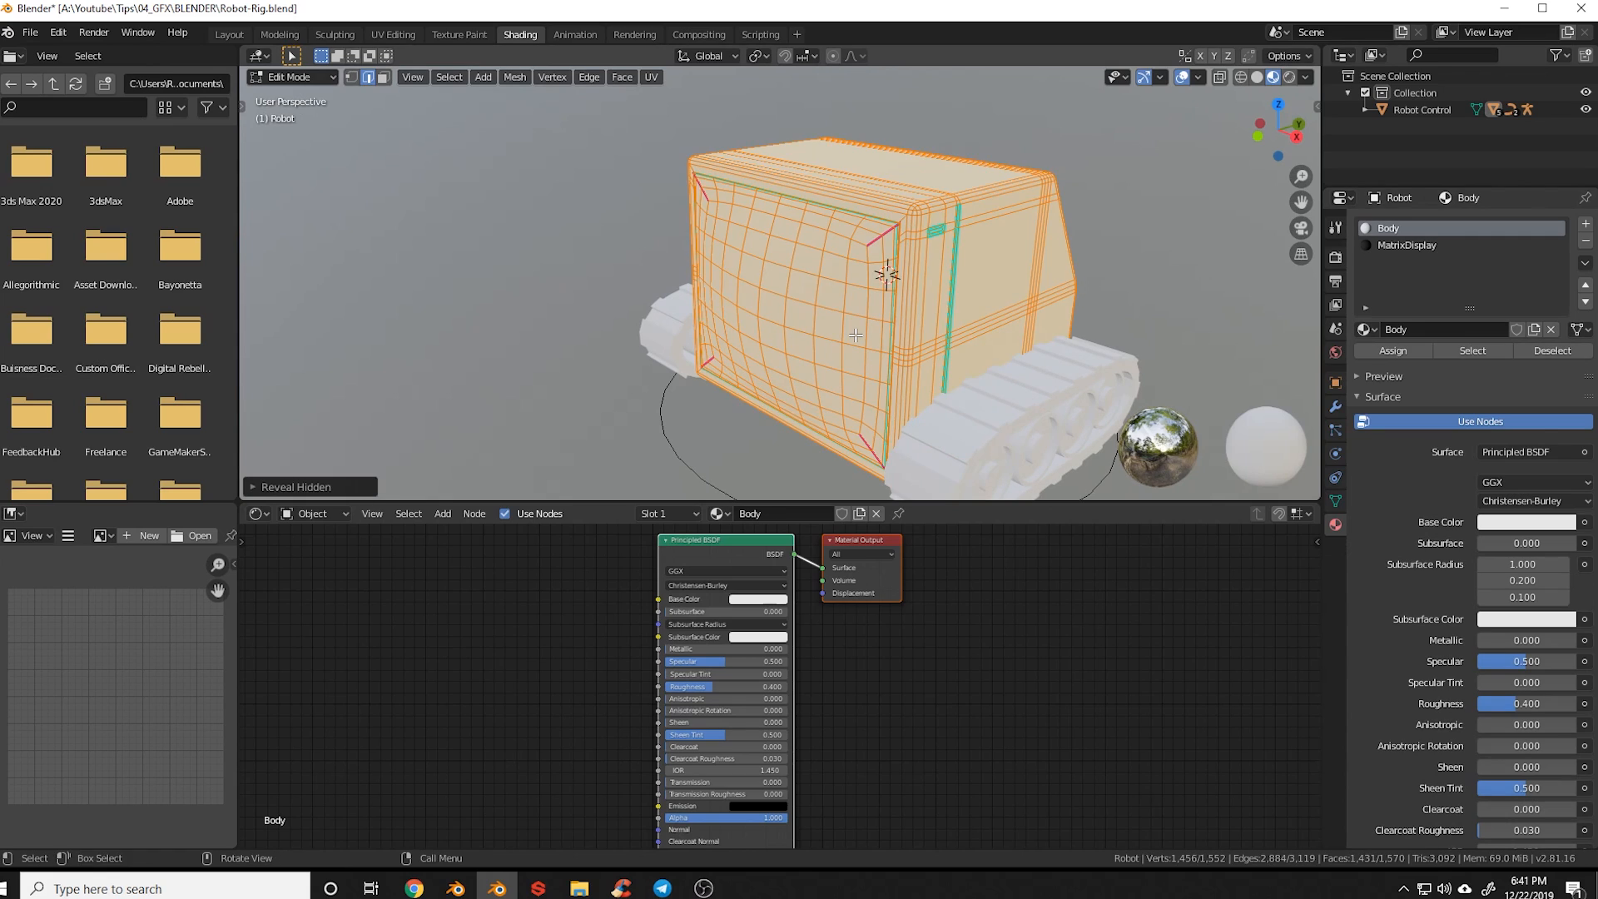
key("alt+a")
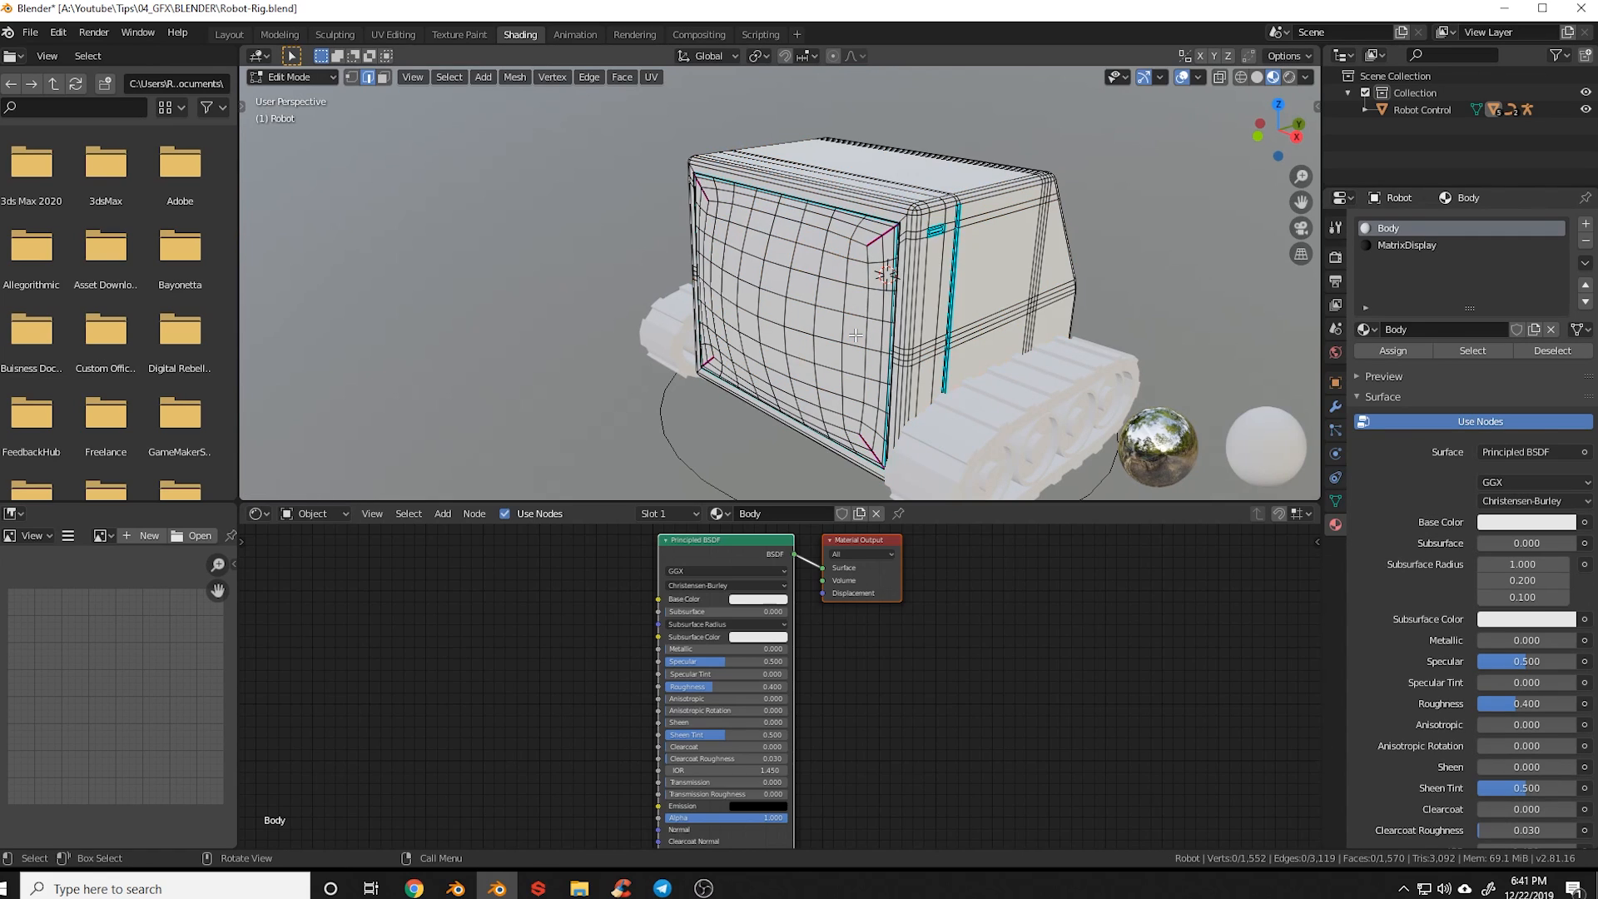
Select the linked mesh of the curved front screen and add a new material named Screen for it
key("l")
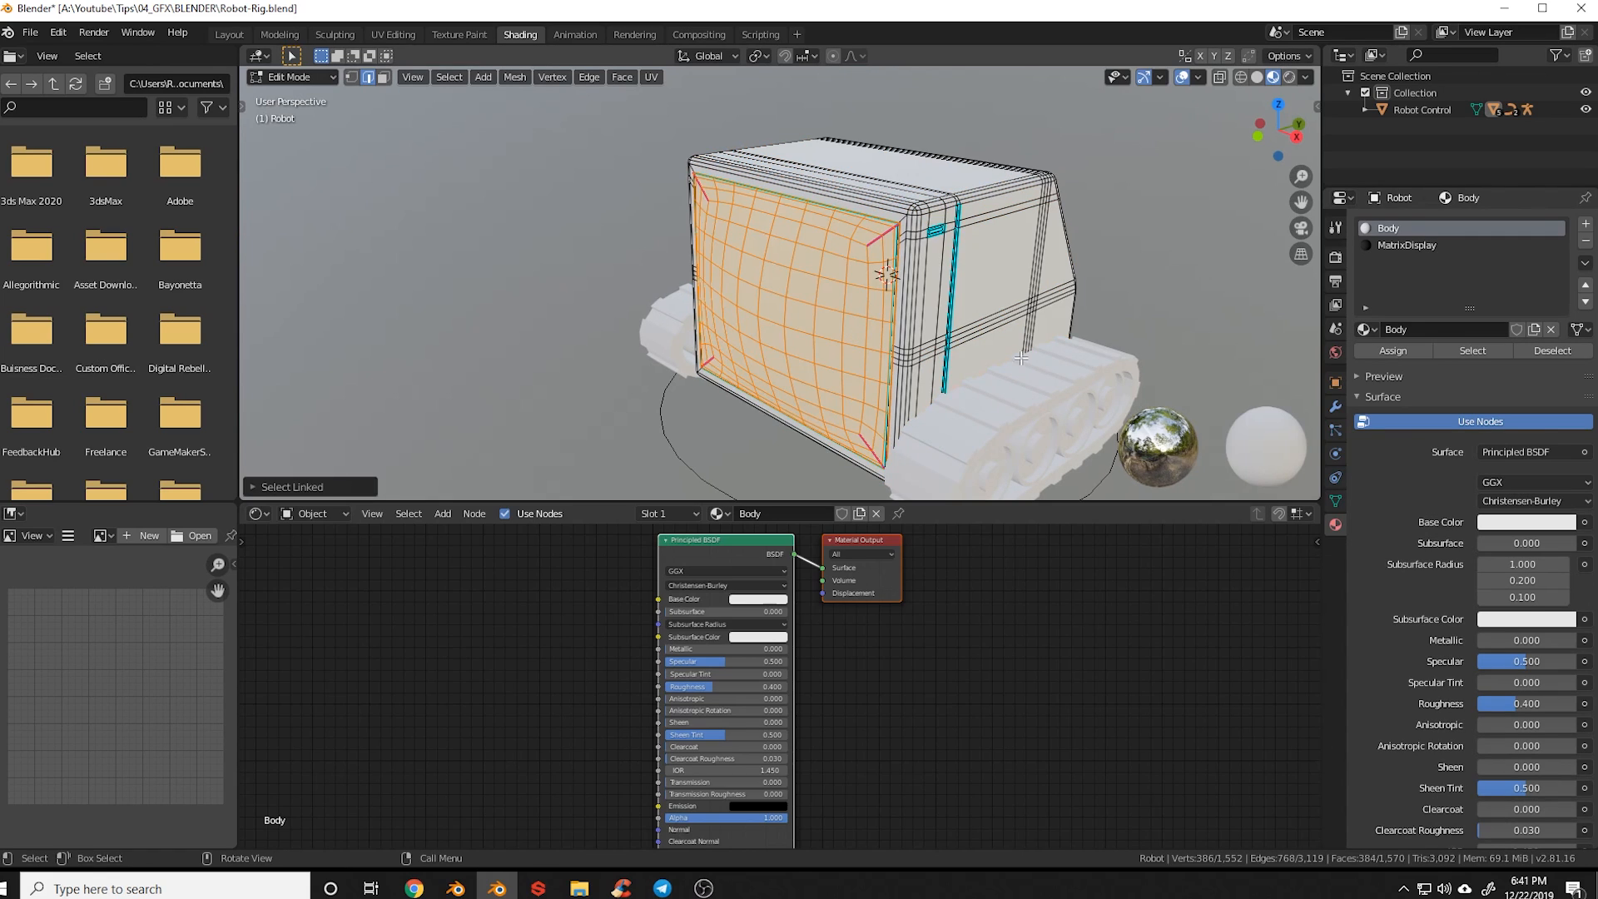
left_click(1586, 224)
left_click(1416, 328)
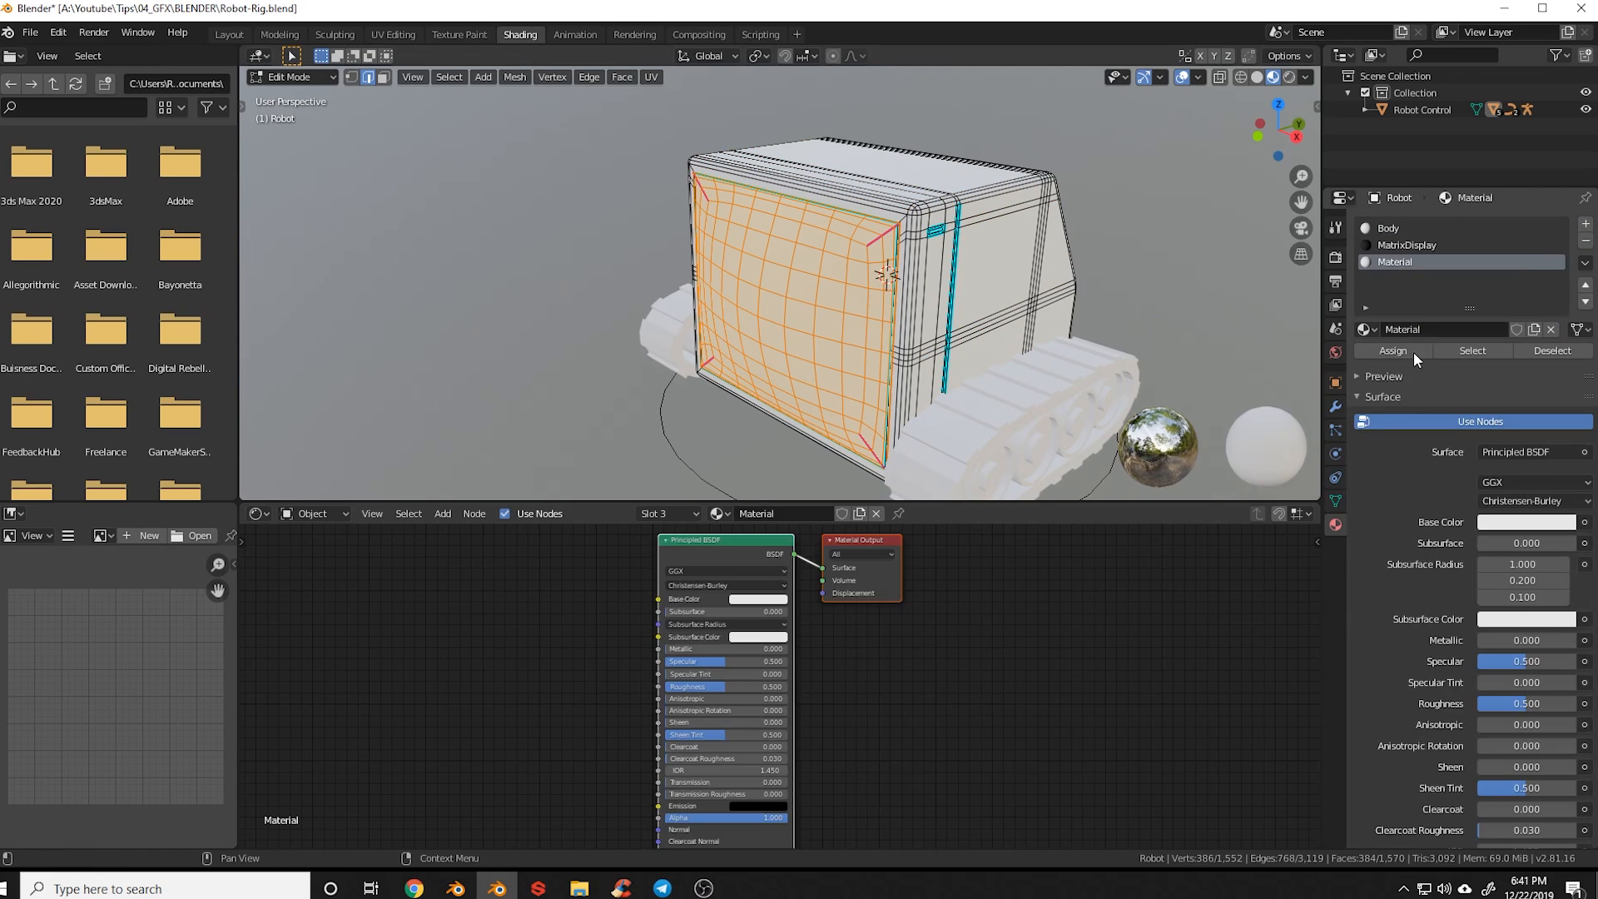
double_click(1399, 262)
type("Screen")
key("Return")
key("alt+a")
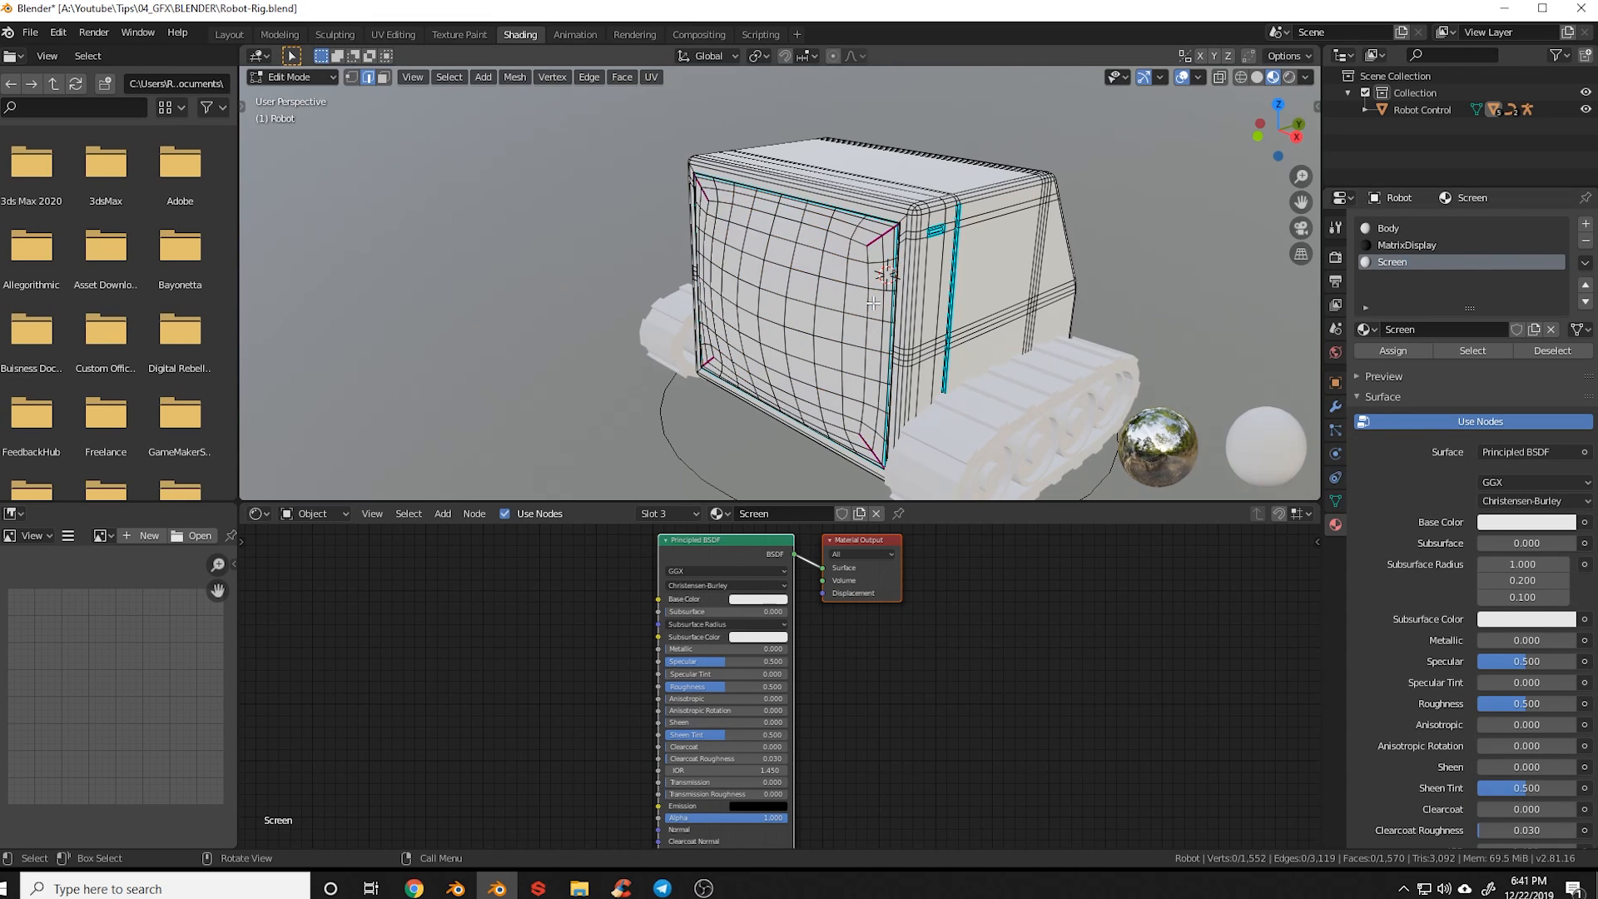
In face mode, select the small recessed button's front face on the robot's side and grow the selection over the whole button
middle_click_drag(1021, 281, 942, 285)
scroll(945, 262, "up", 5)
scroll(982, 403, "up", 2)
scroll(988, 406, "down", 1)
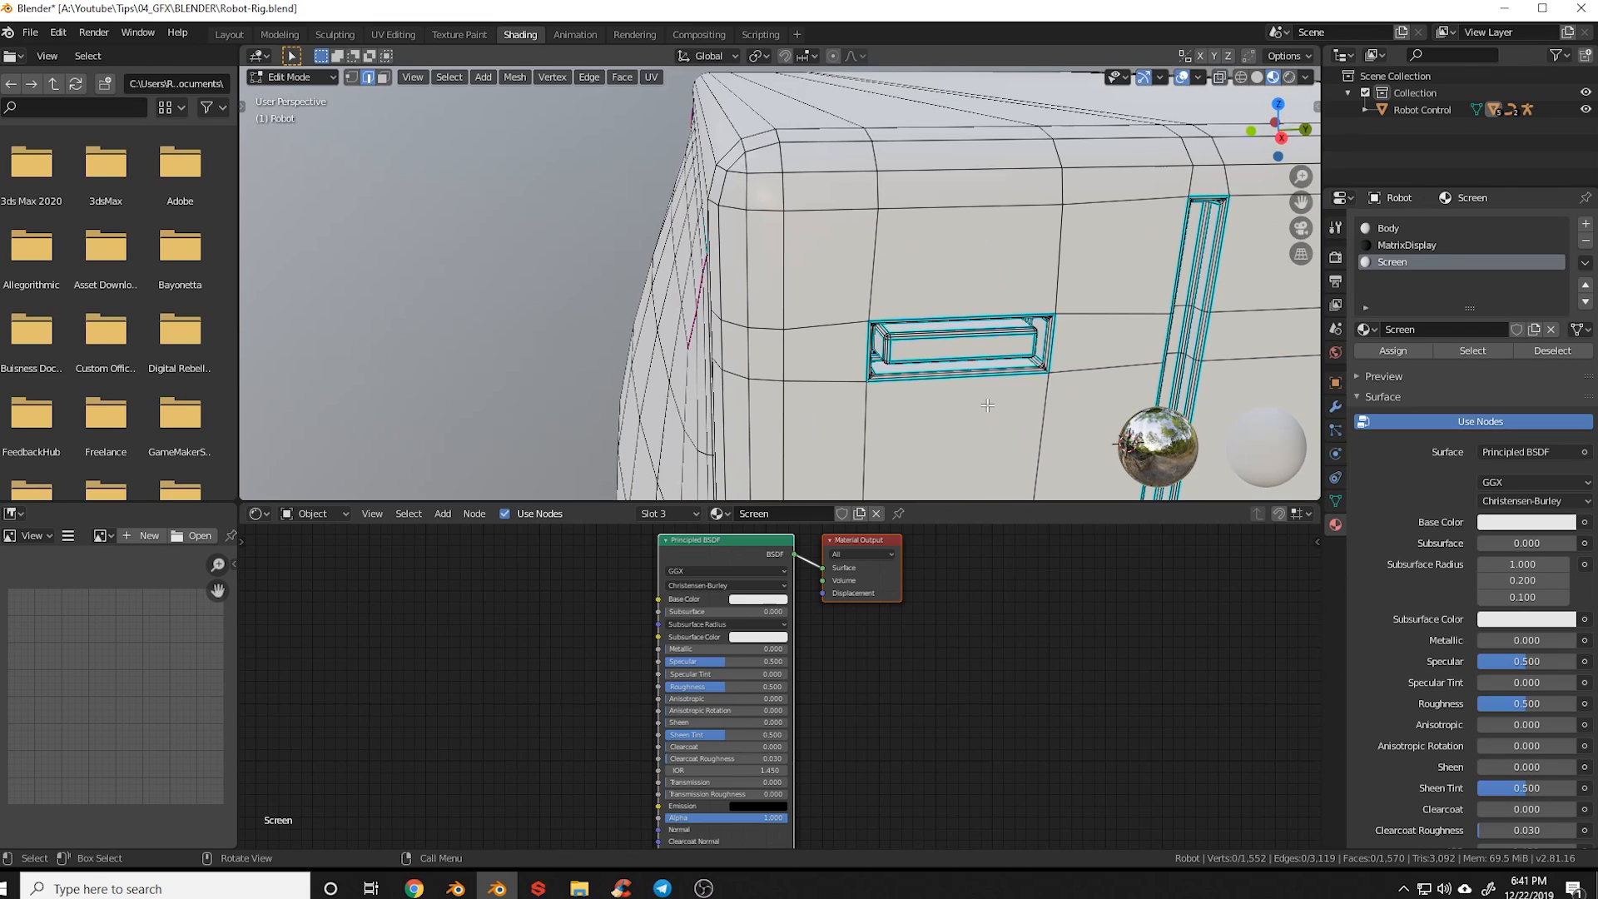
scroll(1001, 396, "up", 1)
middle_click_drag(1006, 415, 985, 397, "shift")
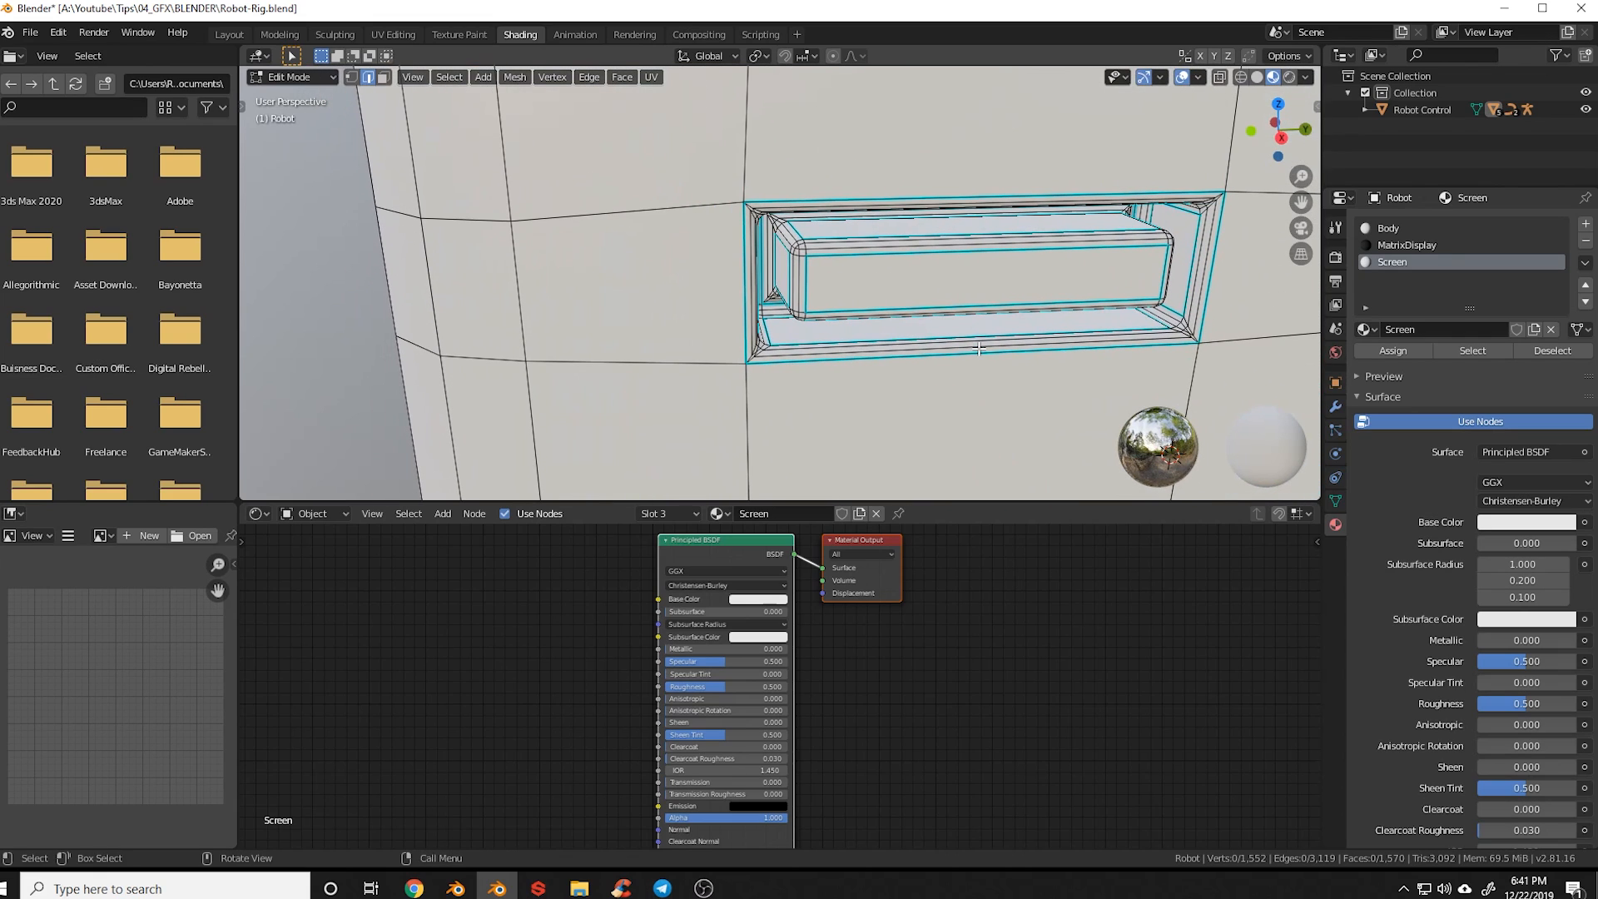
key("3")
left_click(960, 281)
key("ctrl+KP_Add")
key("ctrl+KP_Add")
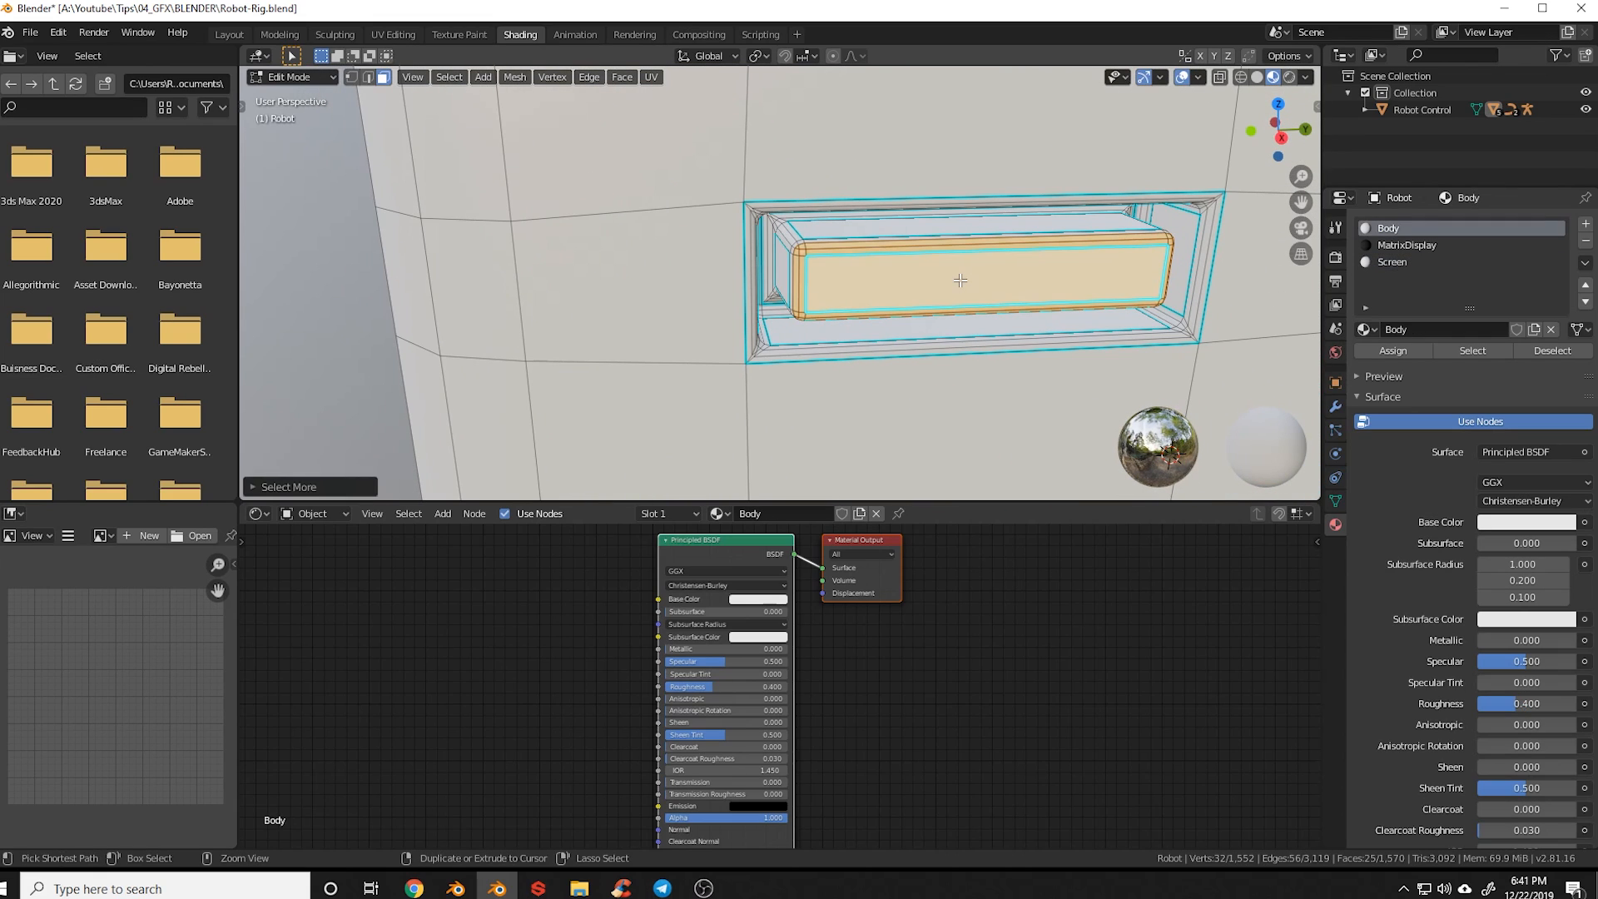
key("ctrl+KP_Add")
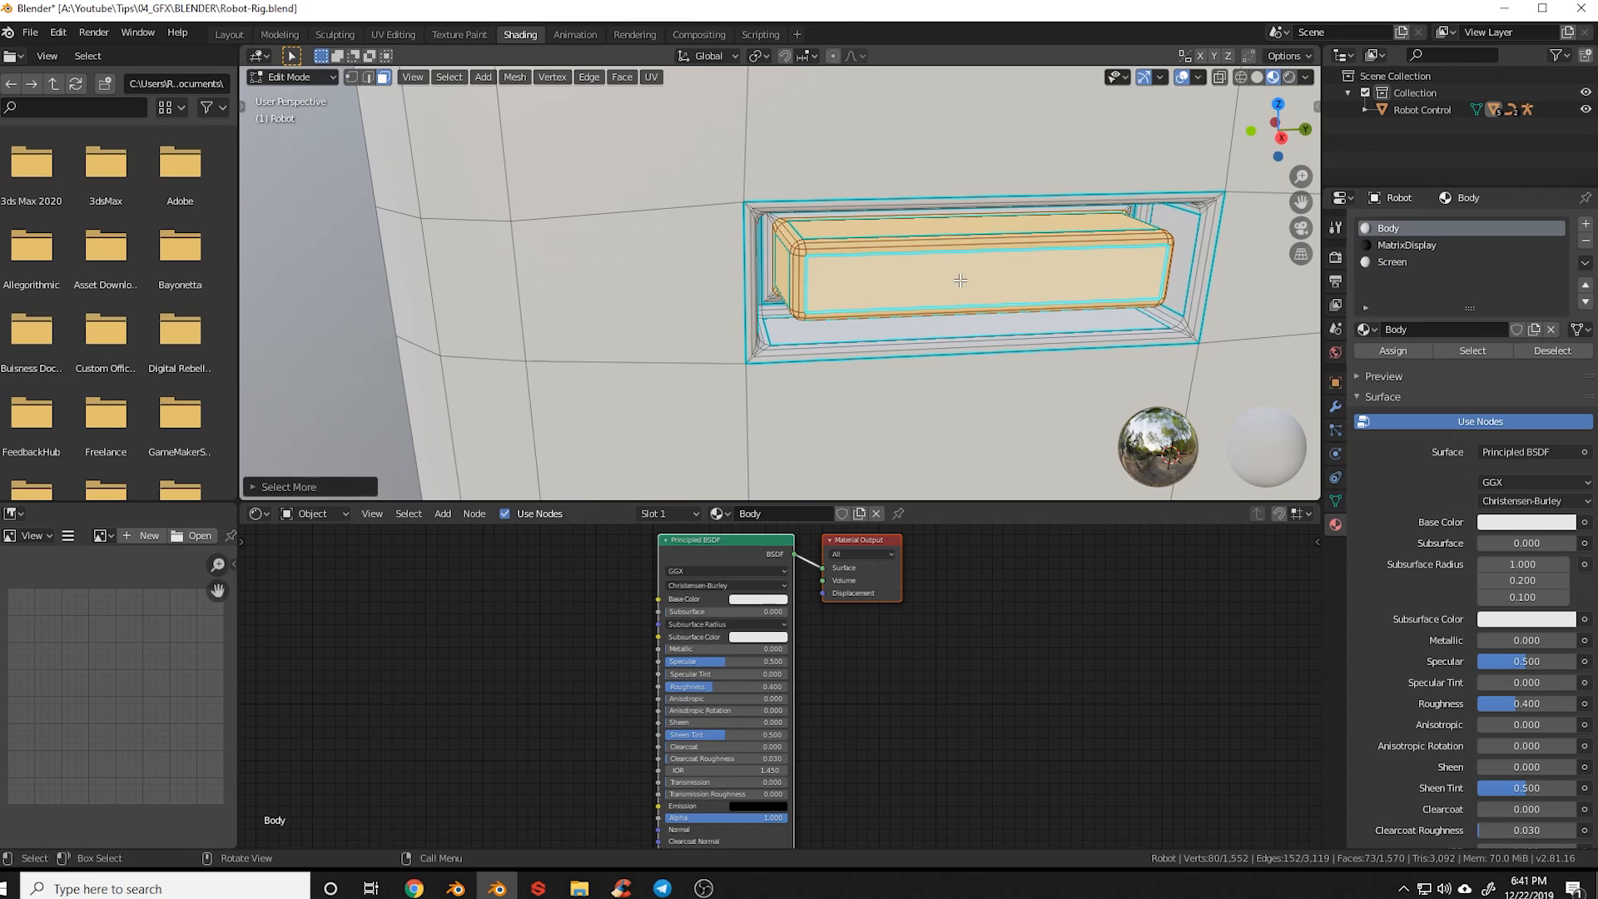
Add a new material named Button for the selected button faces and return to Object Mode
left_click(1586, 224)
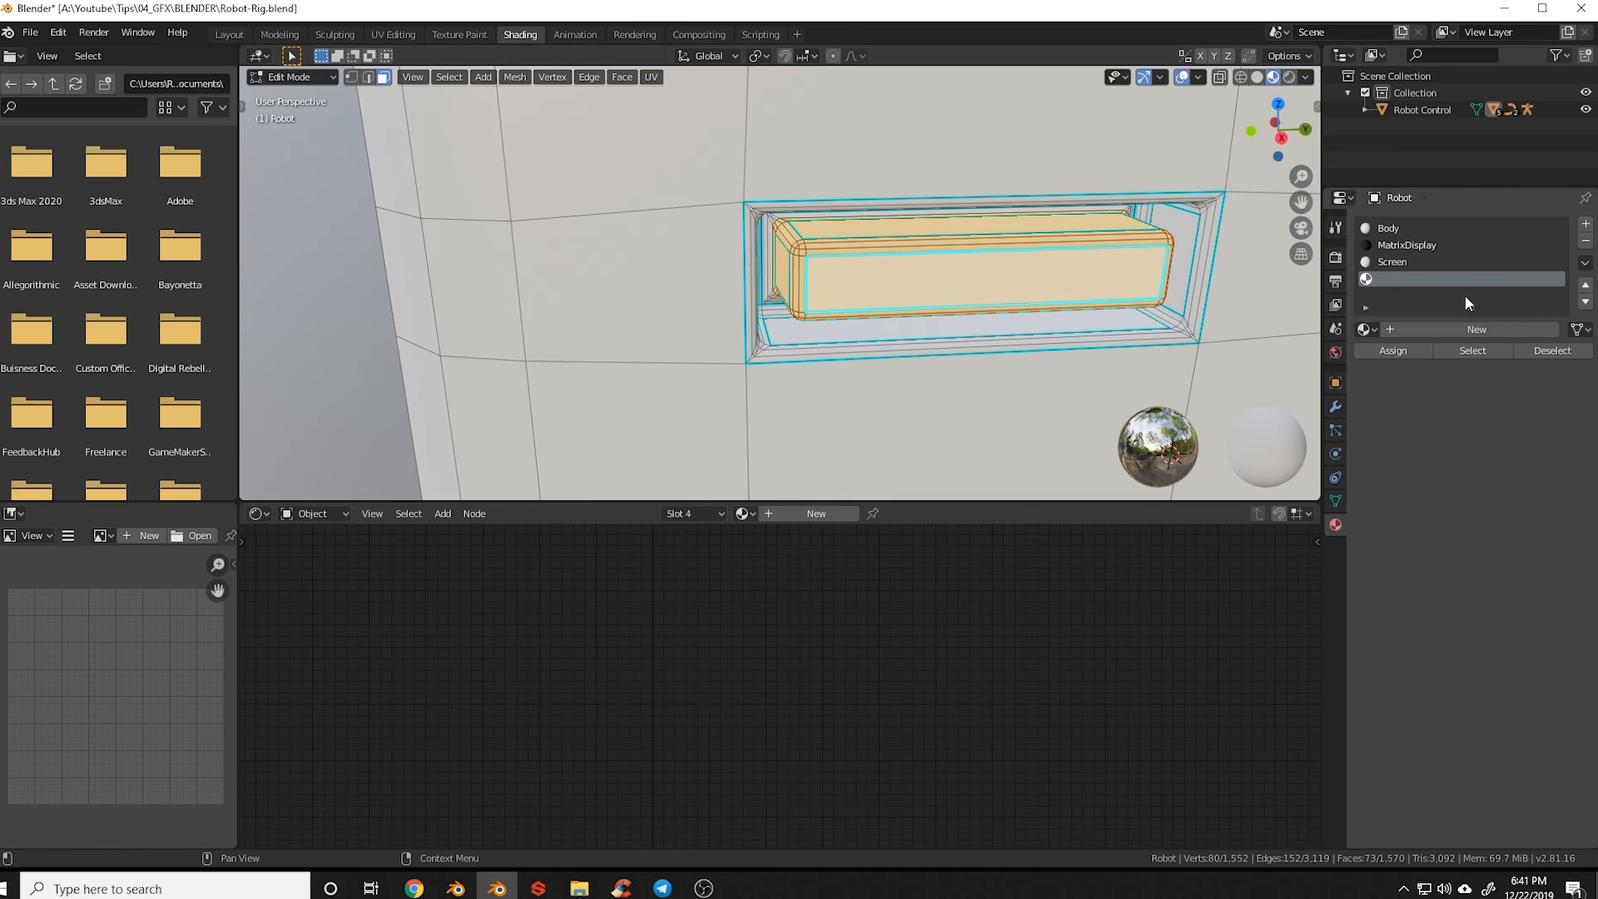
left_click(1426, 331)
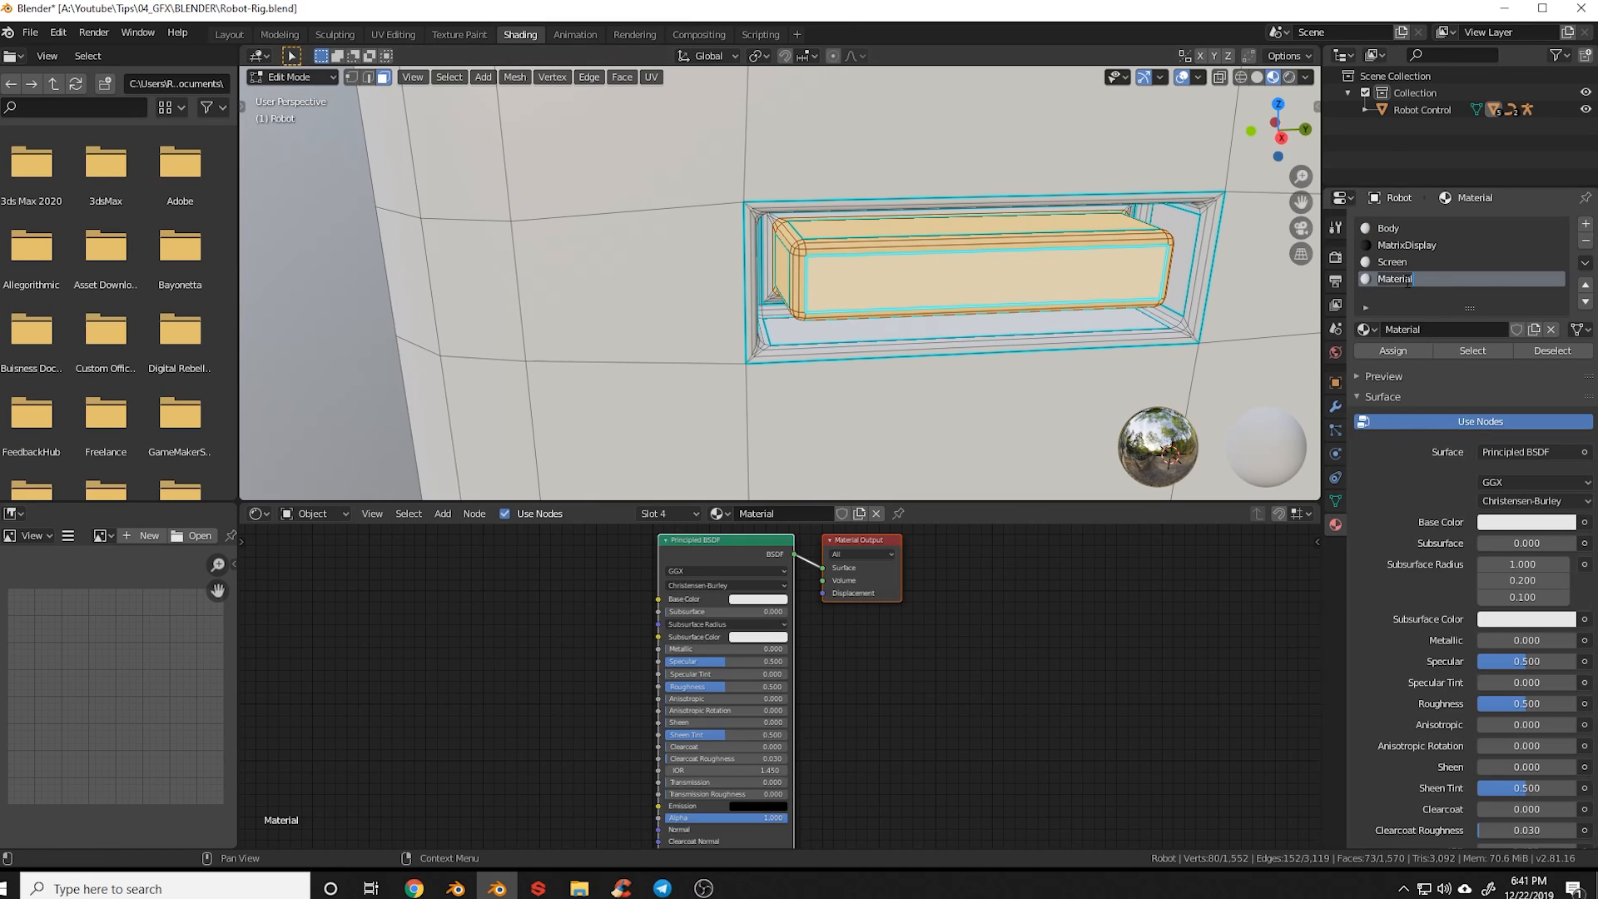
type("Button")
key("Return")
key("ctrl+Tab")
left_click(861, 277)
scroll(862, 272, "down", 8)
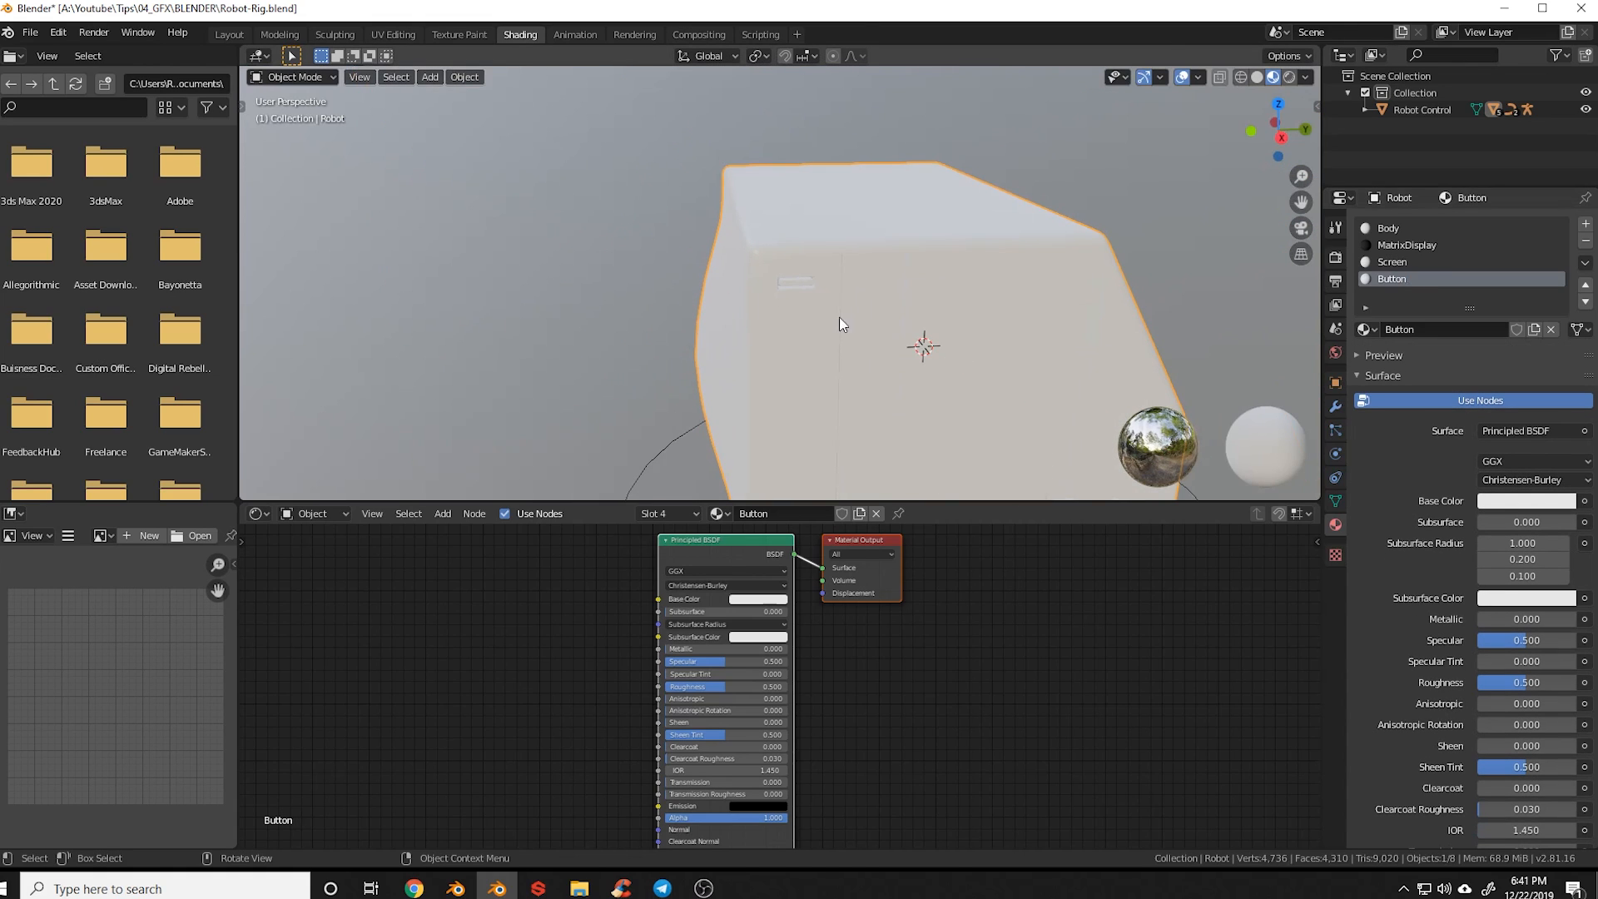
Select the Gears object inside the first tread and give it a new material named Gear
key("alt+a")
middle_click_drag(831, 388, 854, 241)
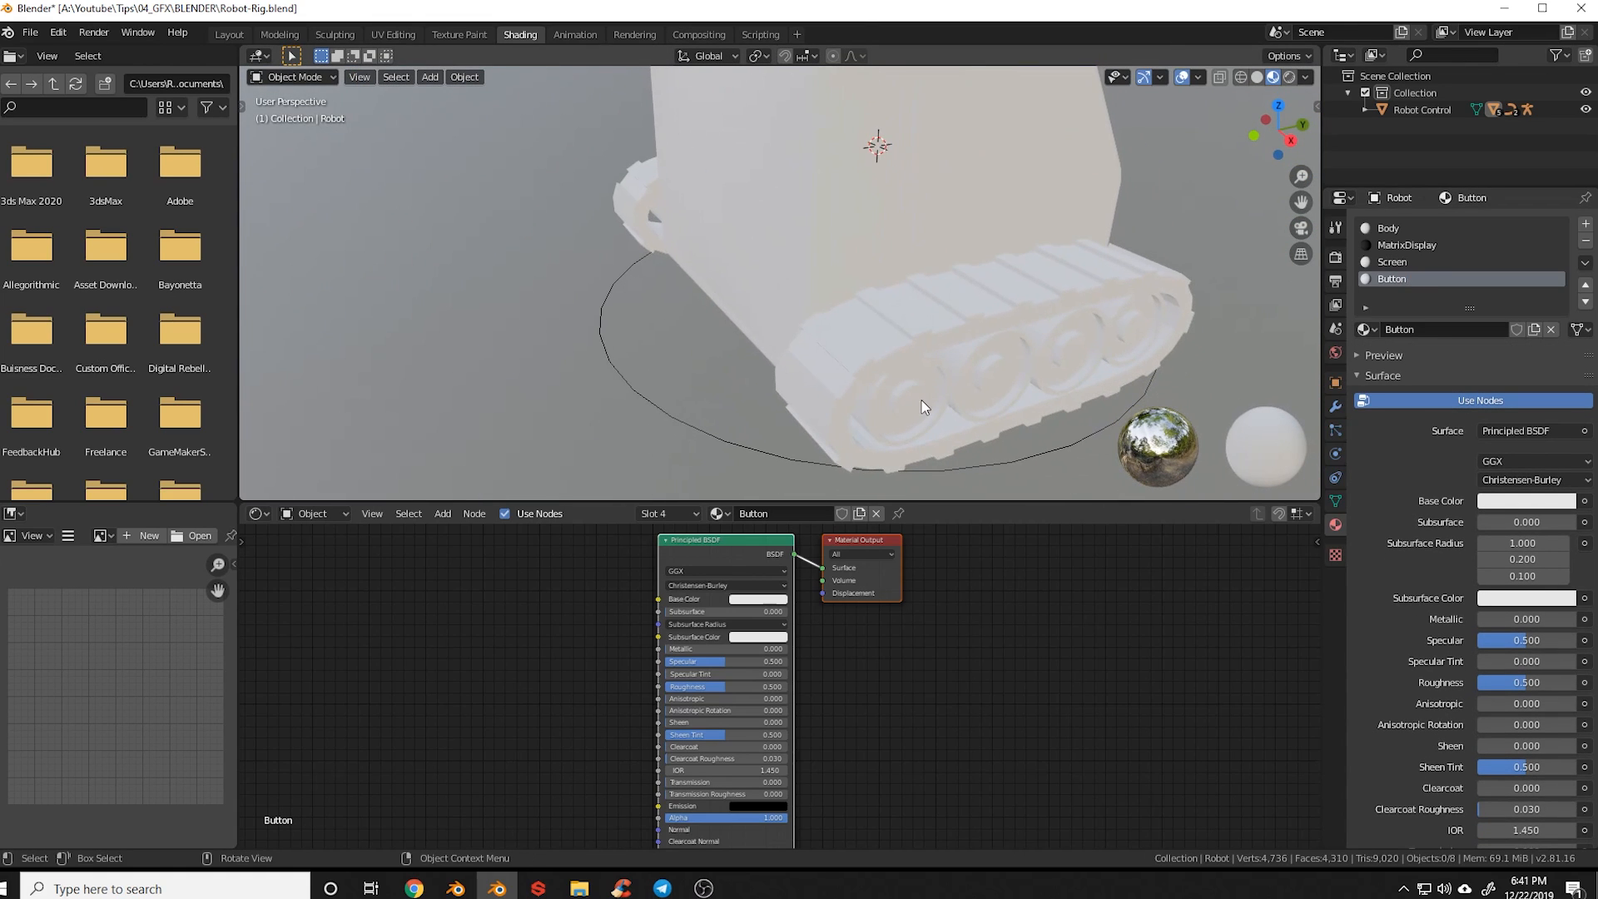
left_click(924, 408)
middle_click_drag(924, 408, 818, 315)
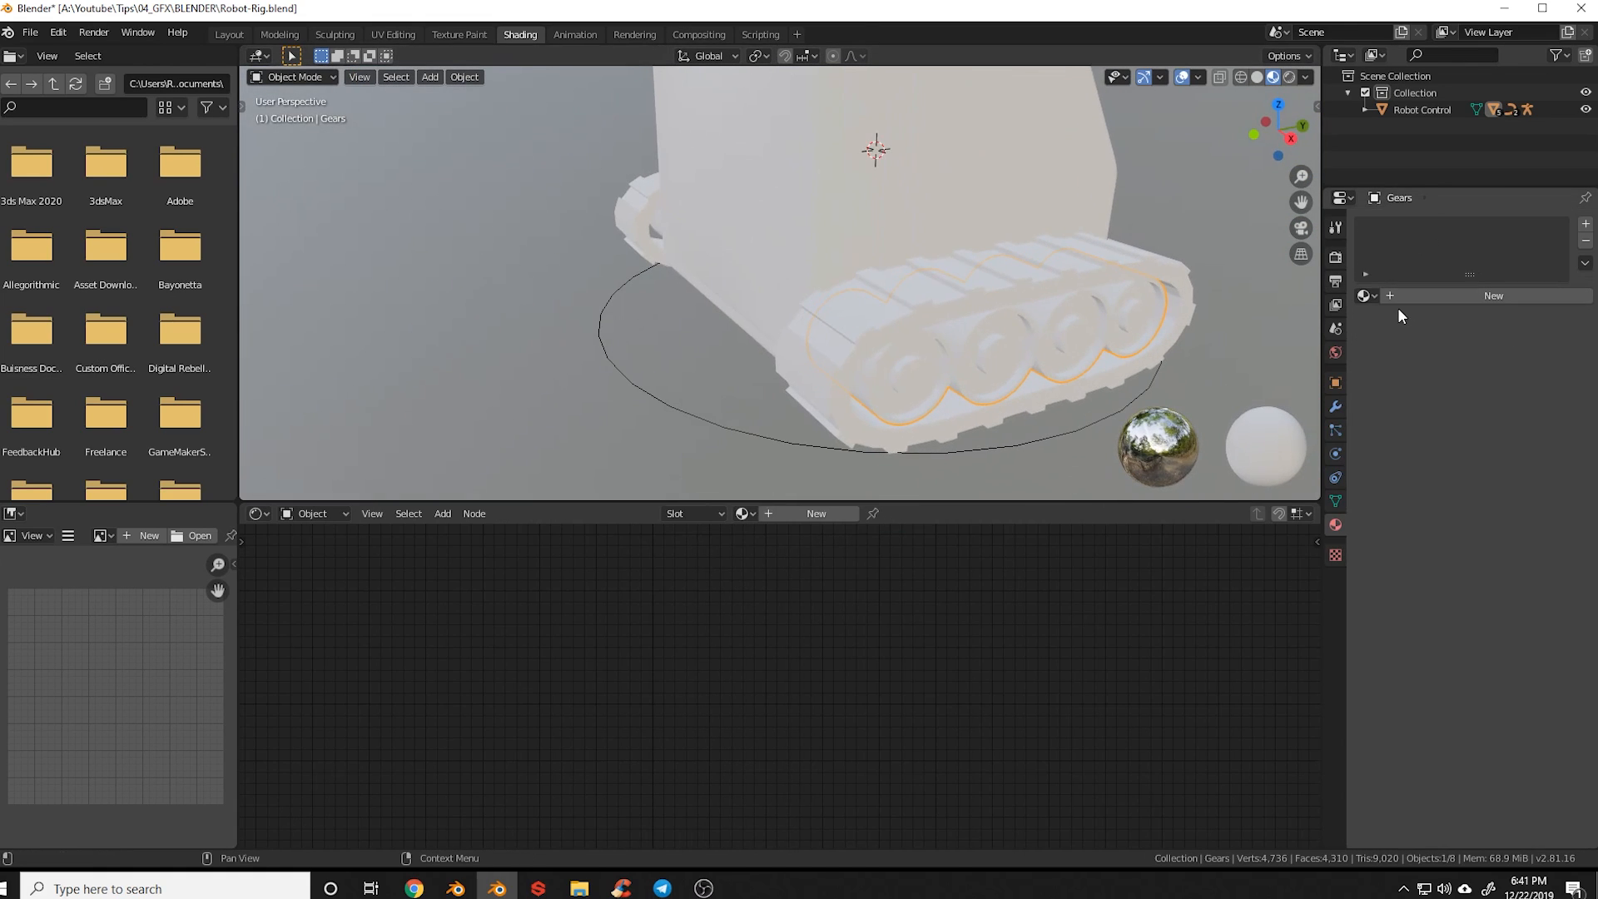
left_click(1430, 295)
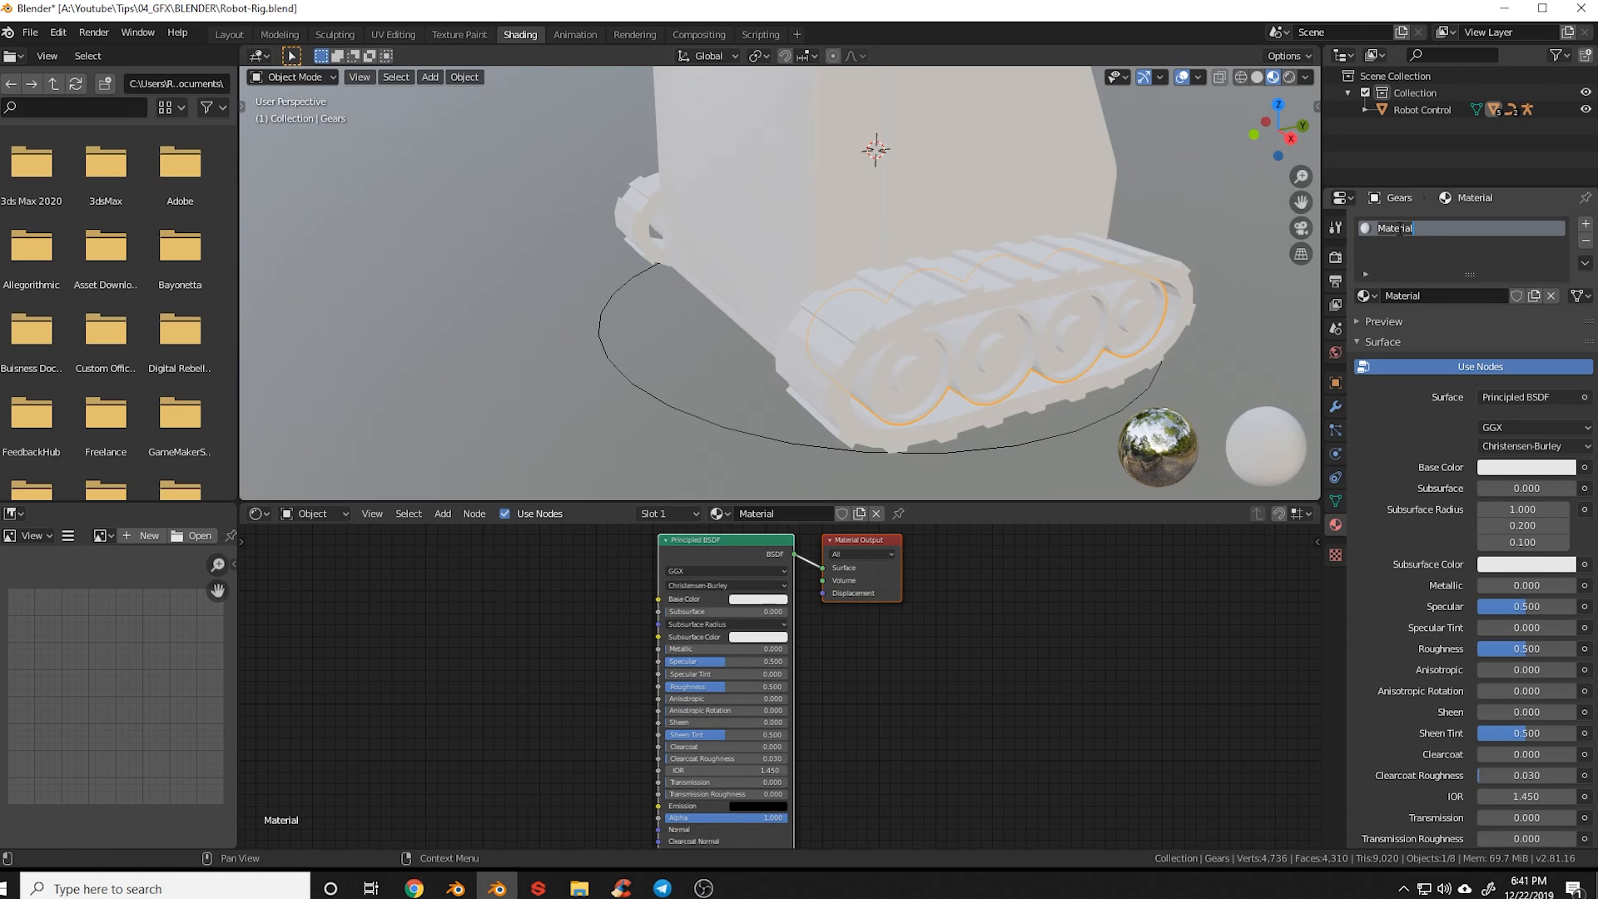
type("Gear")
key("Return")
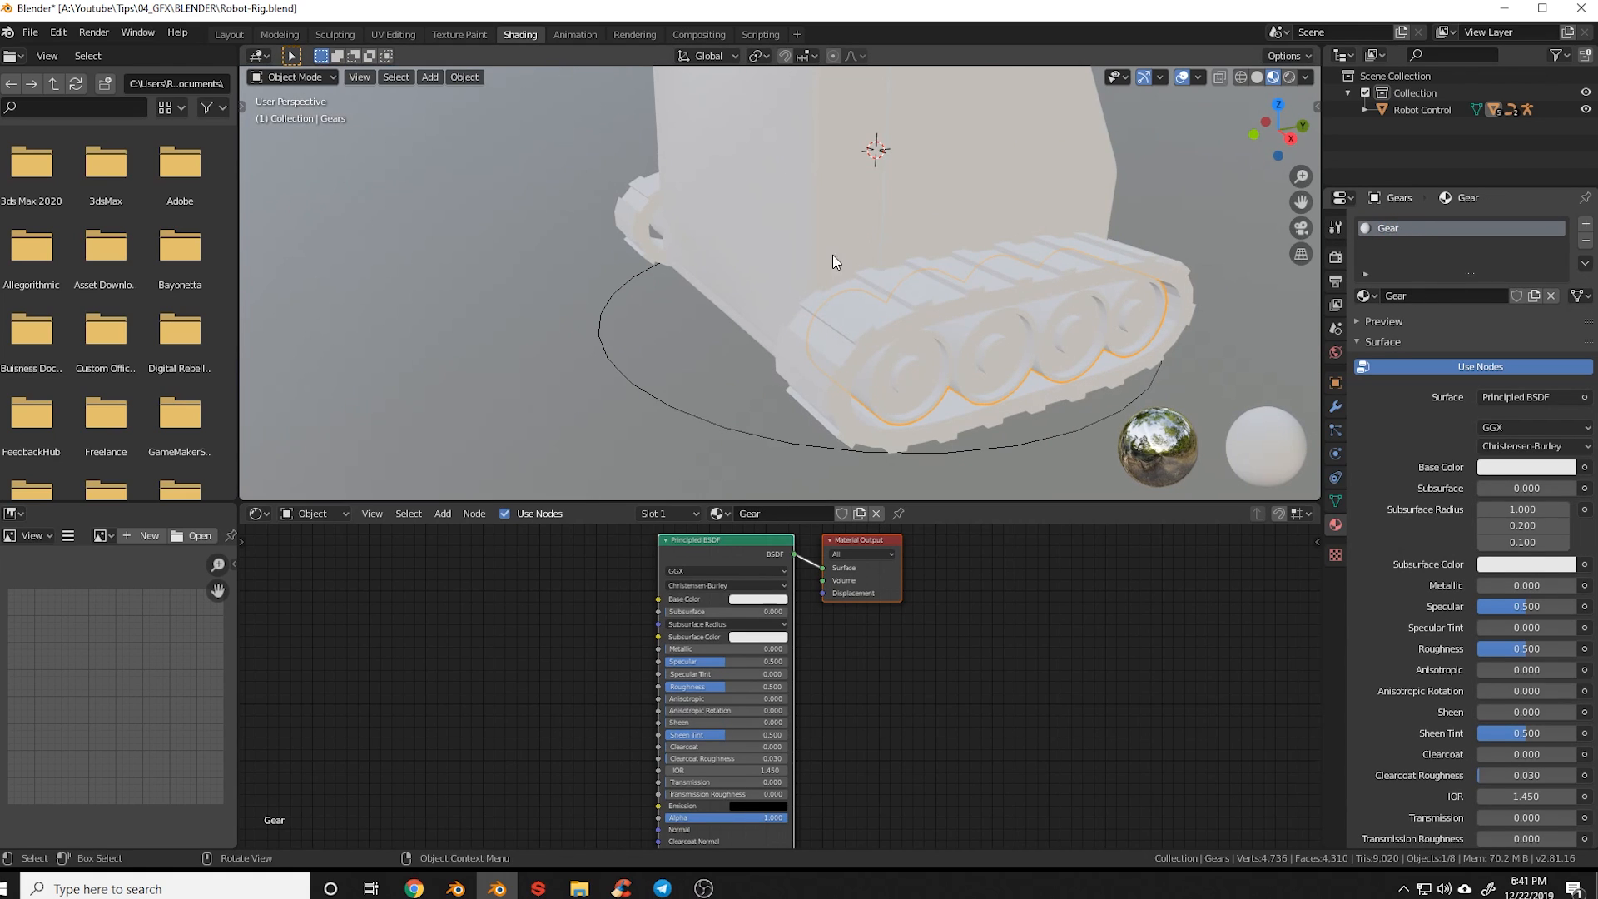
Assign the existing Gear material to the gears on the robot's opposite side
middle_click_drag(832, 253, 606, 343)
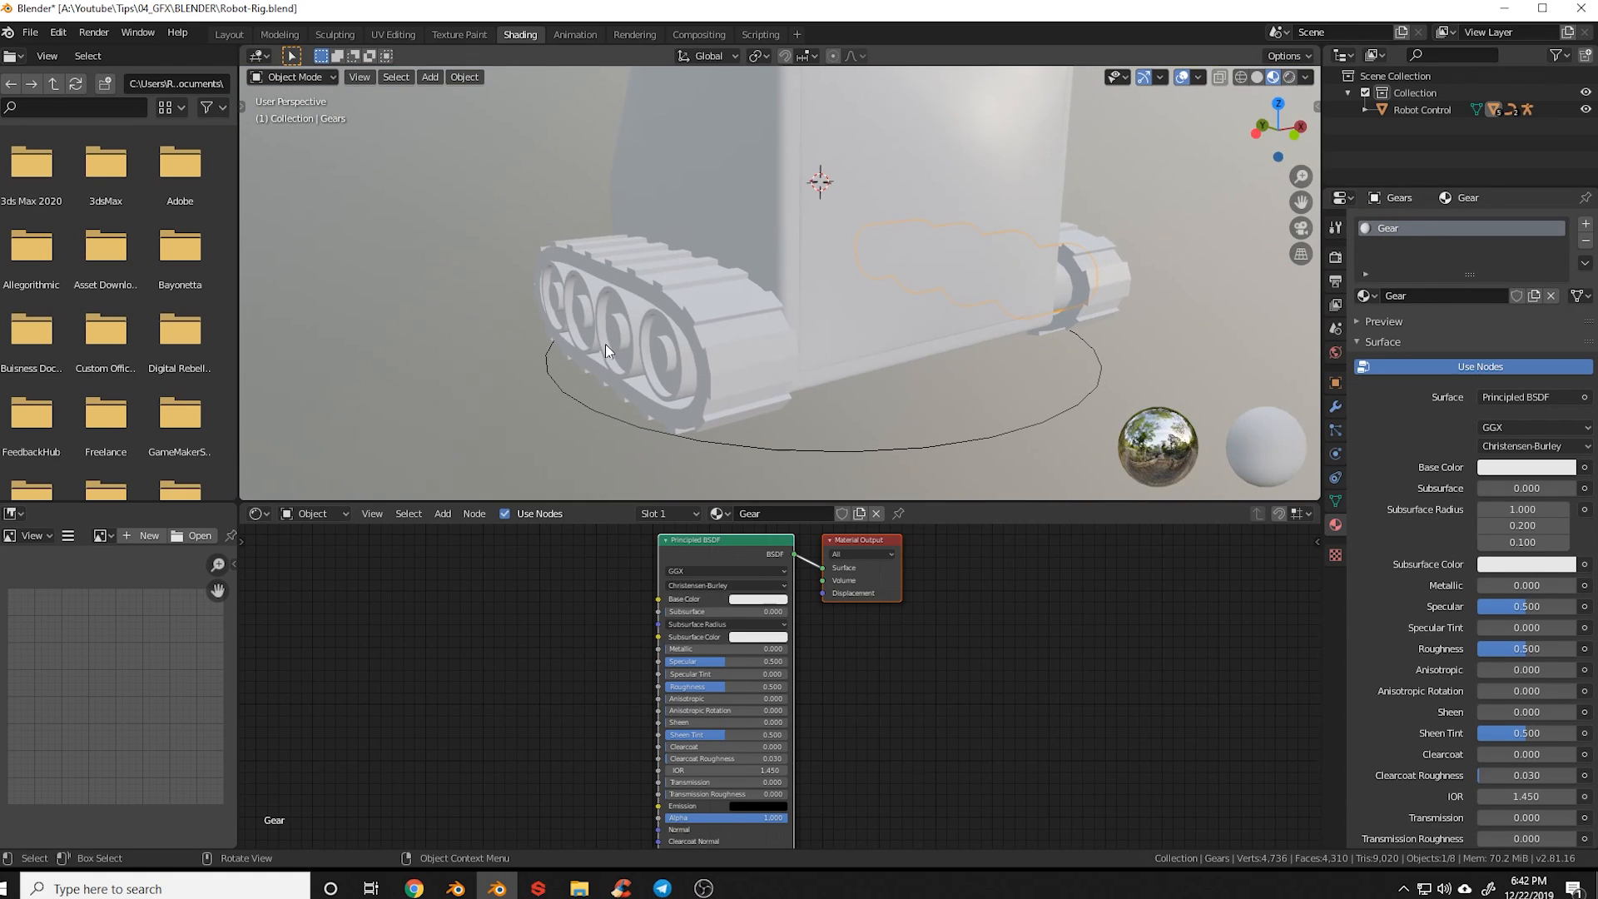
left_click(606, 343)
middle_click_drag(661, 287, 707, 291)
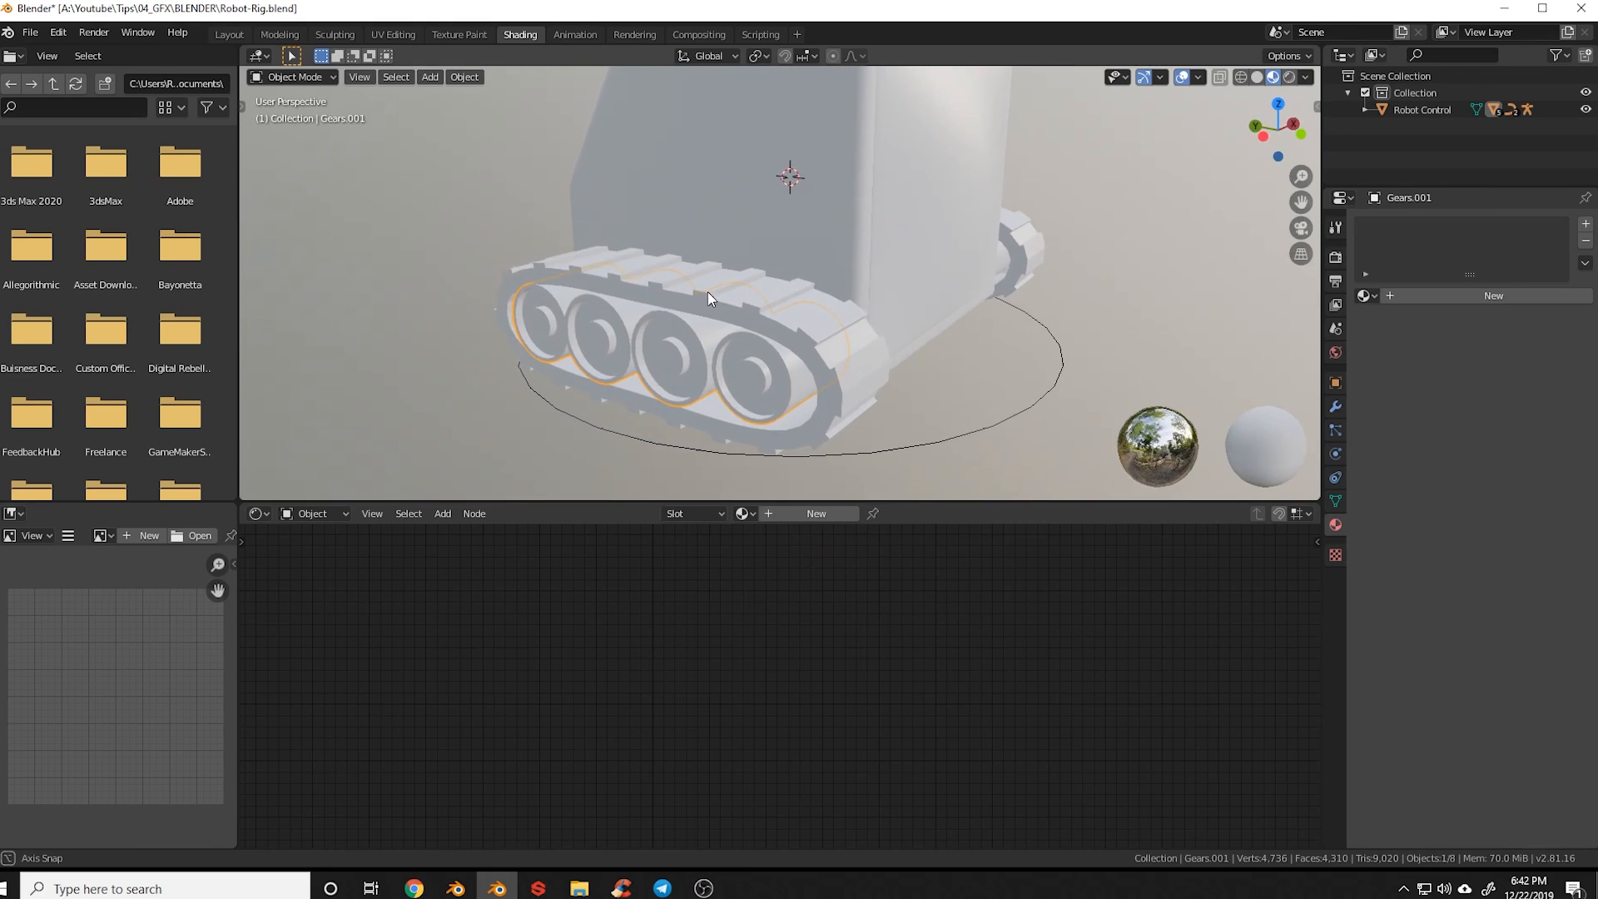
left_click(1363, 297)
left_click(1391, 353)
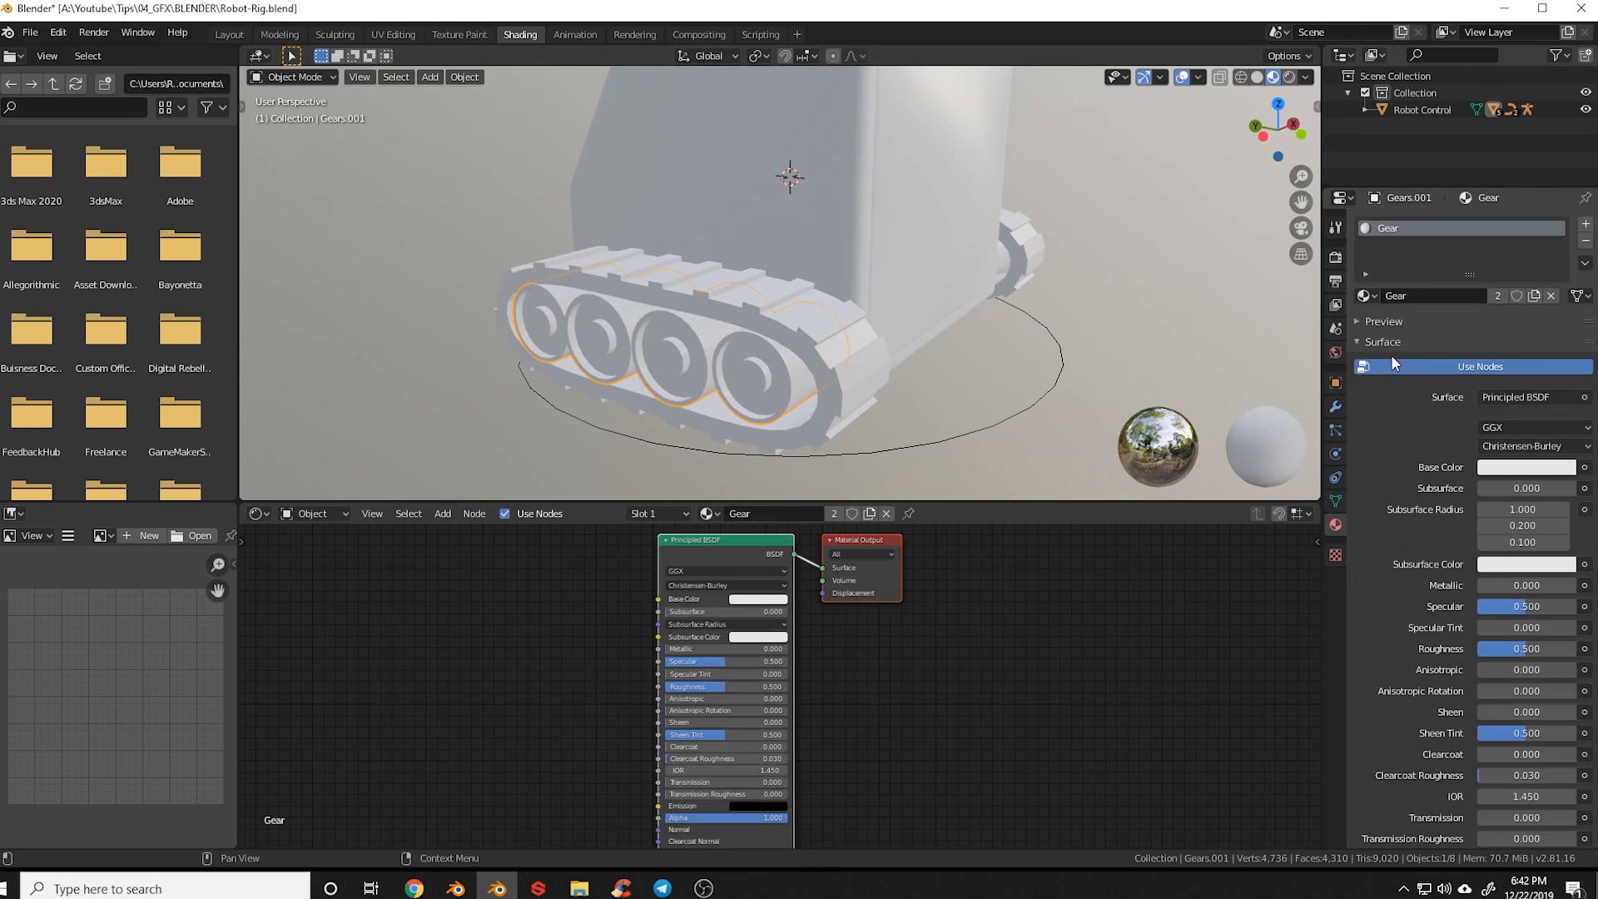
Select the Tread object and give it a new material named Tread
middle_click_drag(1042, 298, 878, 347)
left_click(932, 338)
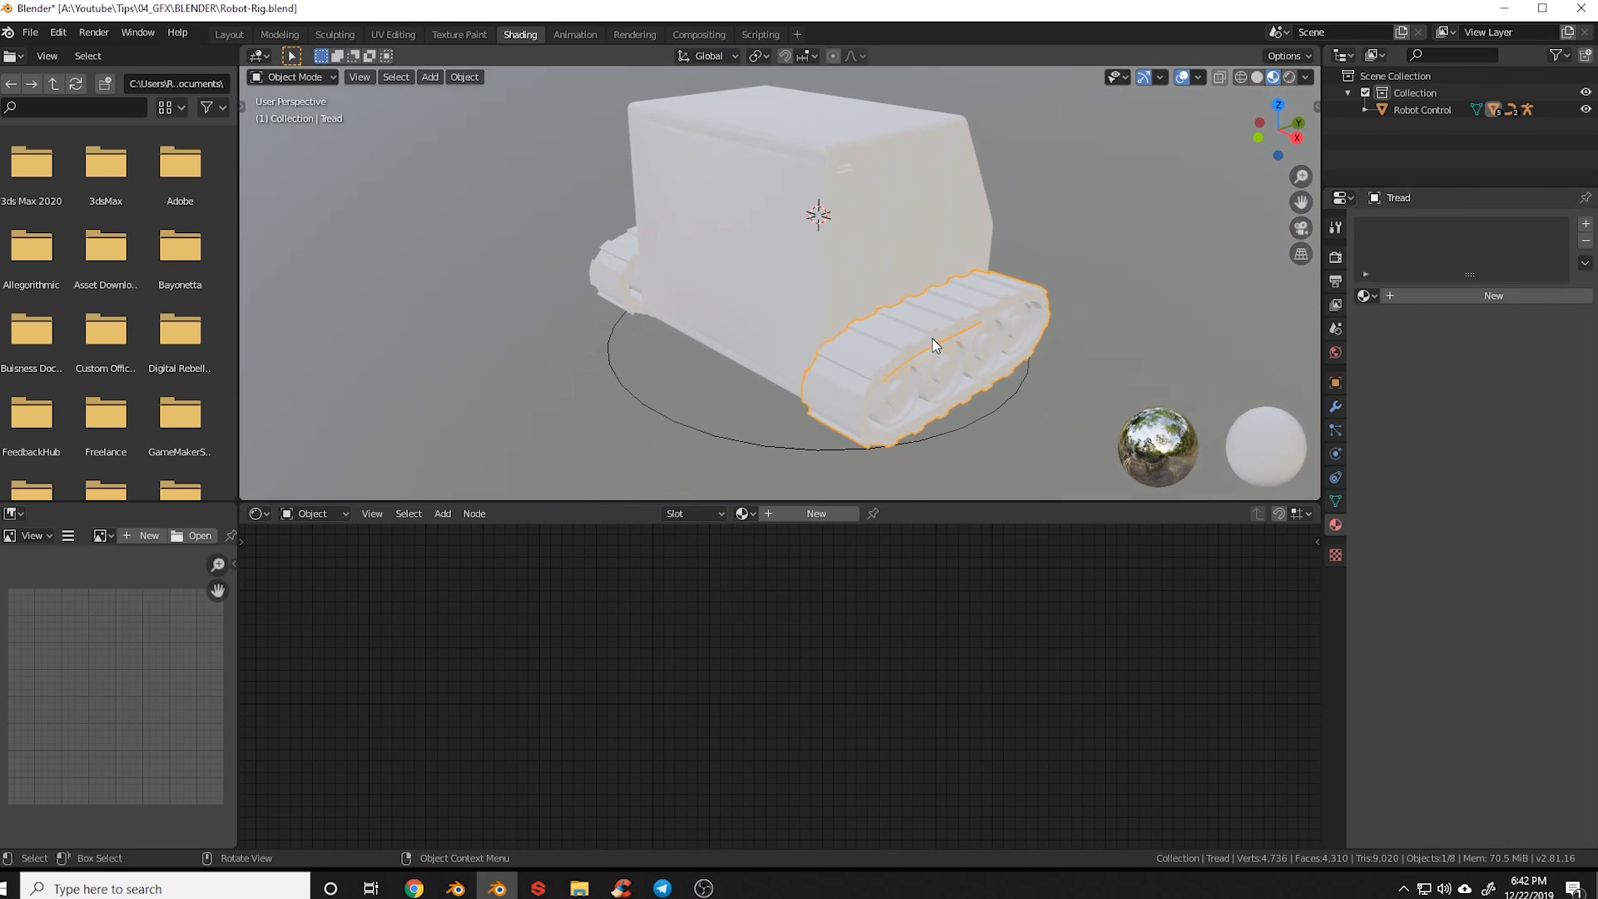
left_click(1415, 297)
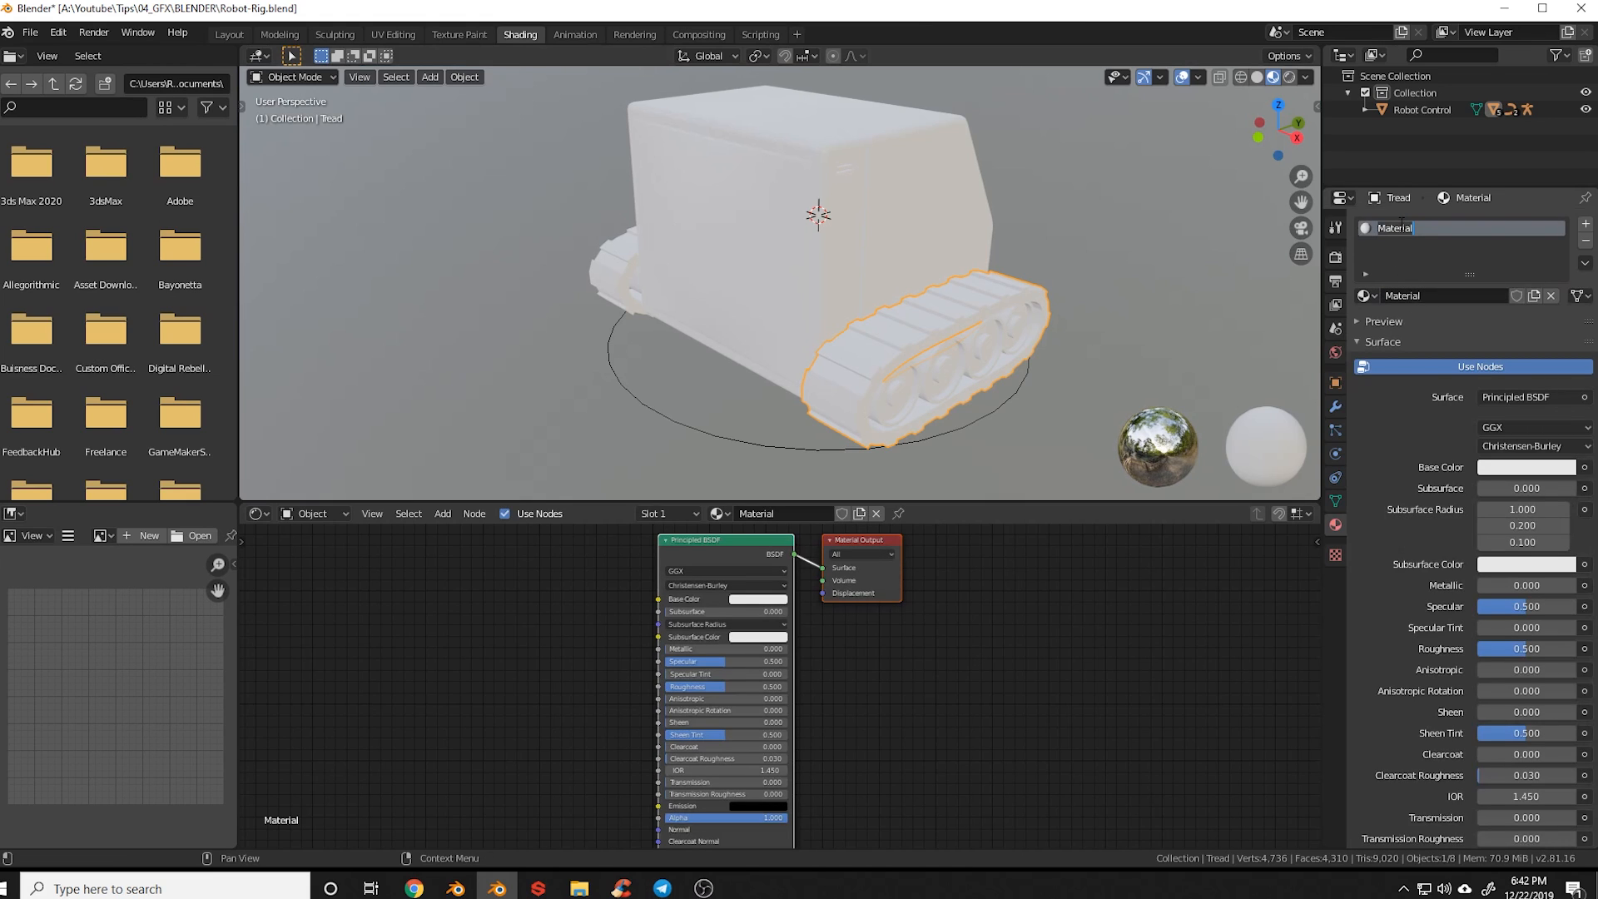
type("Tread")
key("Return")
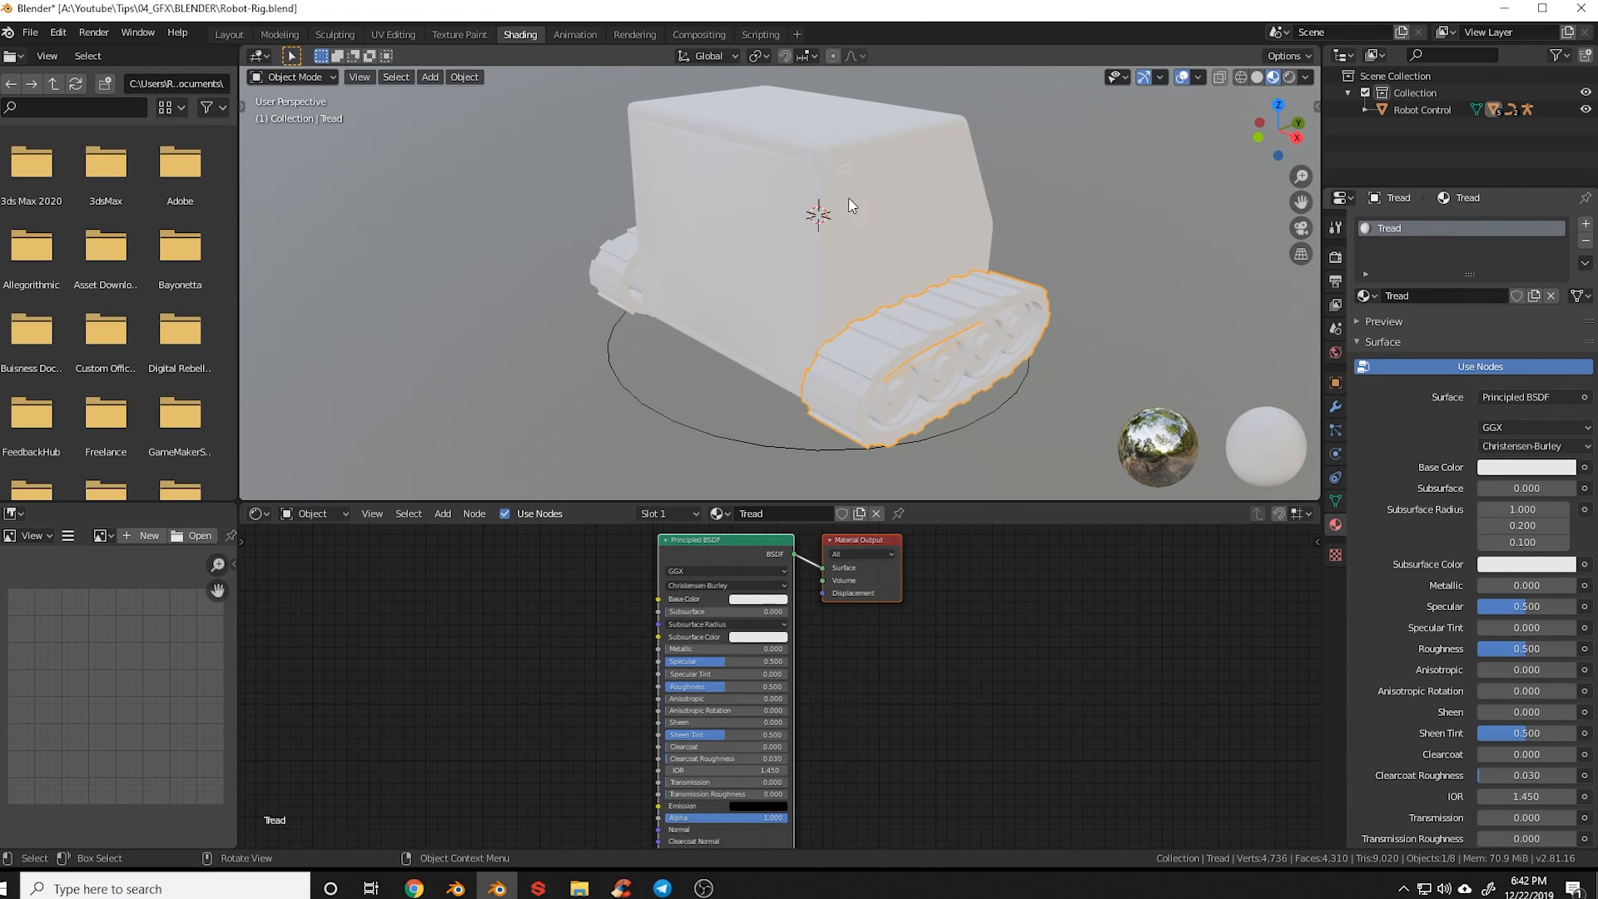
Assign the existing Tread material to the opposite tread, Tread.001, and save the file
middle_click_drag(848, 198, 740, 352)
left_click(741, 352)
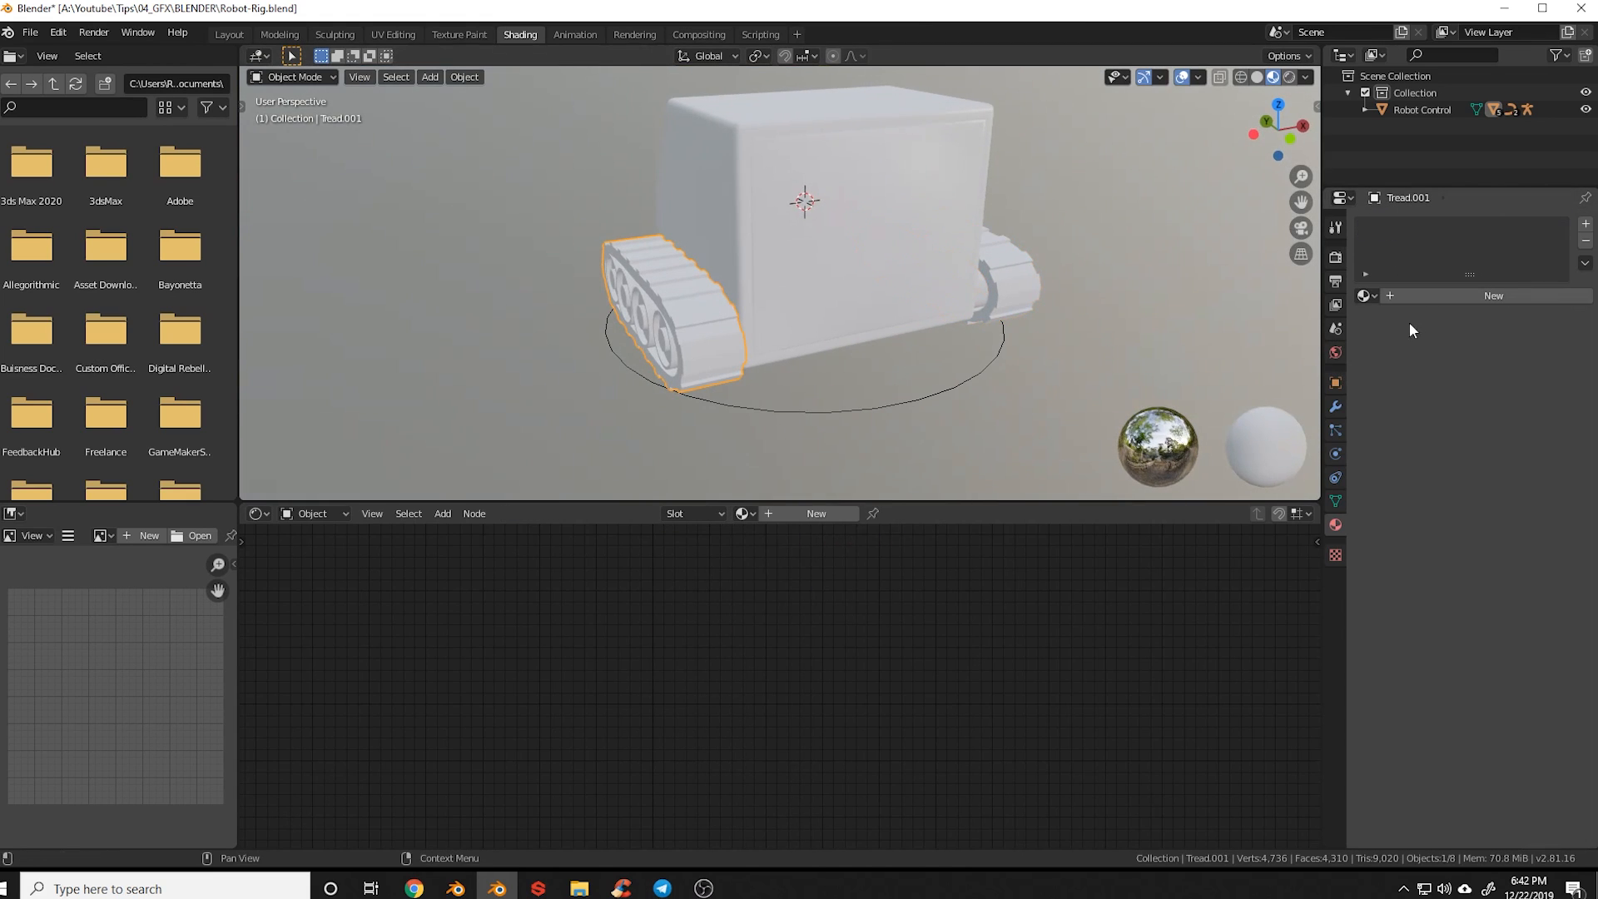
left_click(1365, 295)
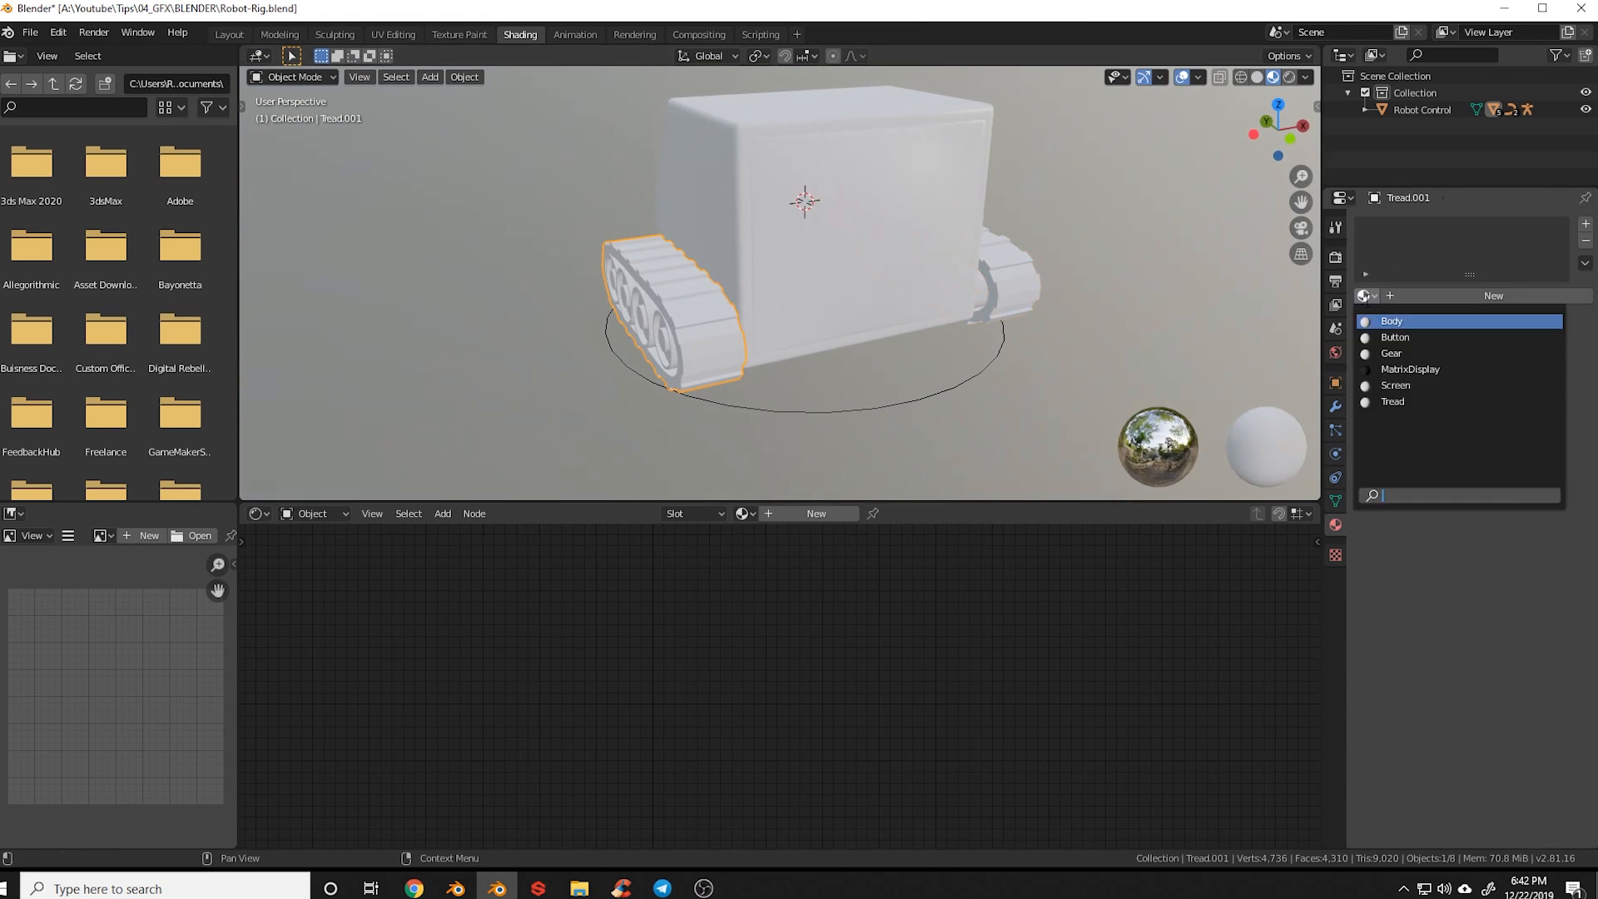
left_click(1418, 403)
middle_click_drag(749, 324, 859, 326)
key("ctrl+s")
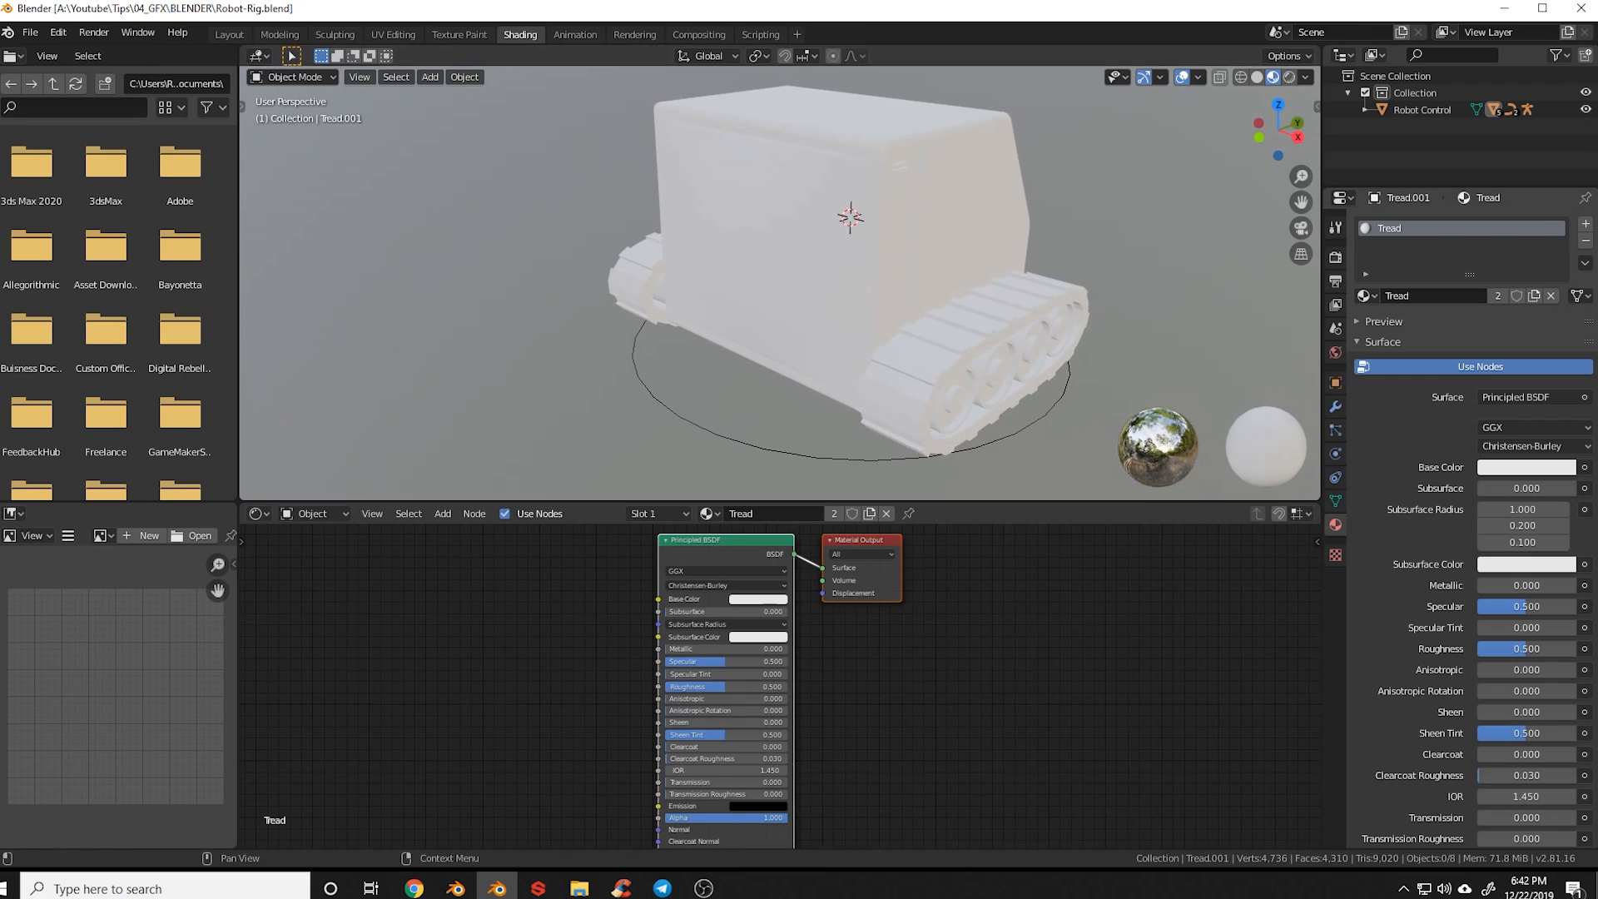
Show the scene's render settings, then switch the viewport to Rendered shading with the robot body selected
left_click(1335, 256)
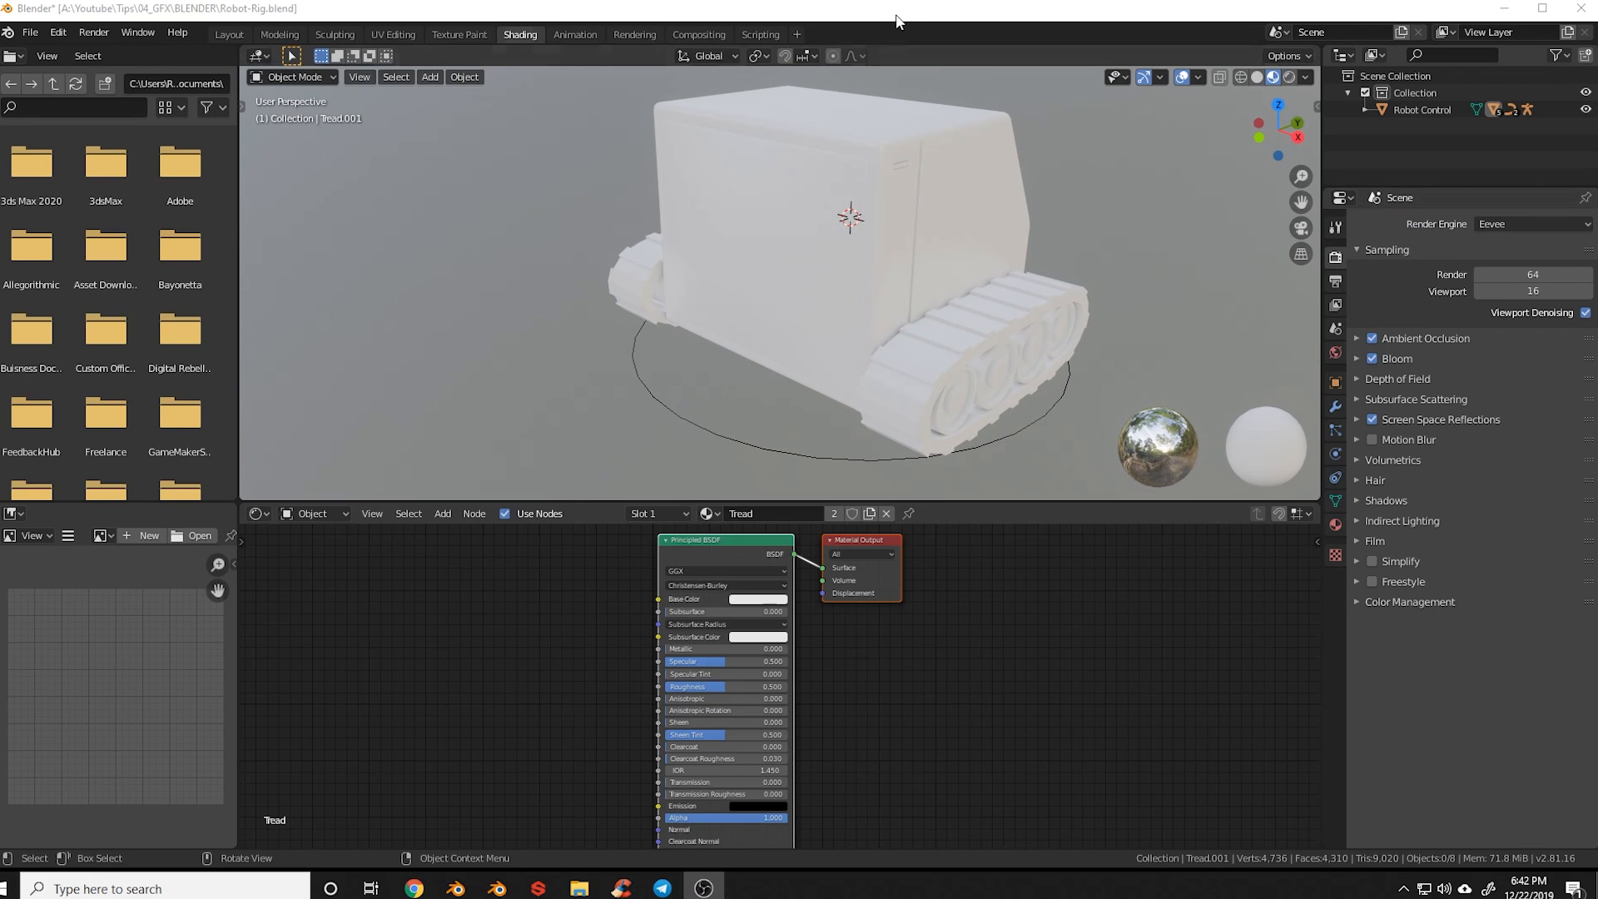
left_click(891, 107)
middle_click_drag(823, 225, 840, 240, "shift")
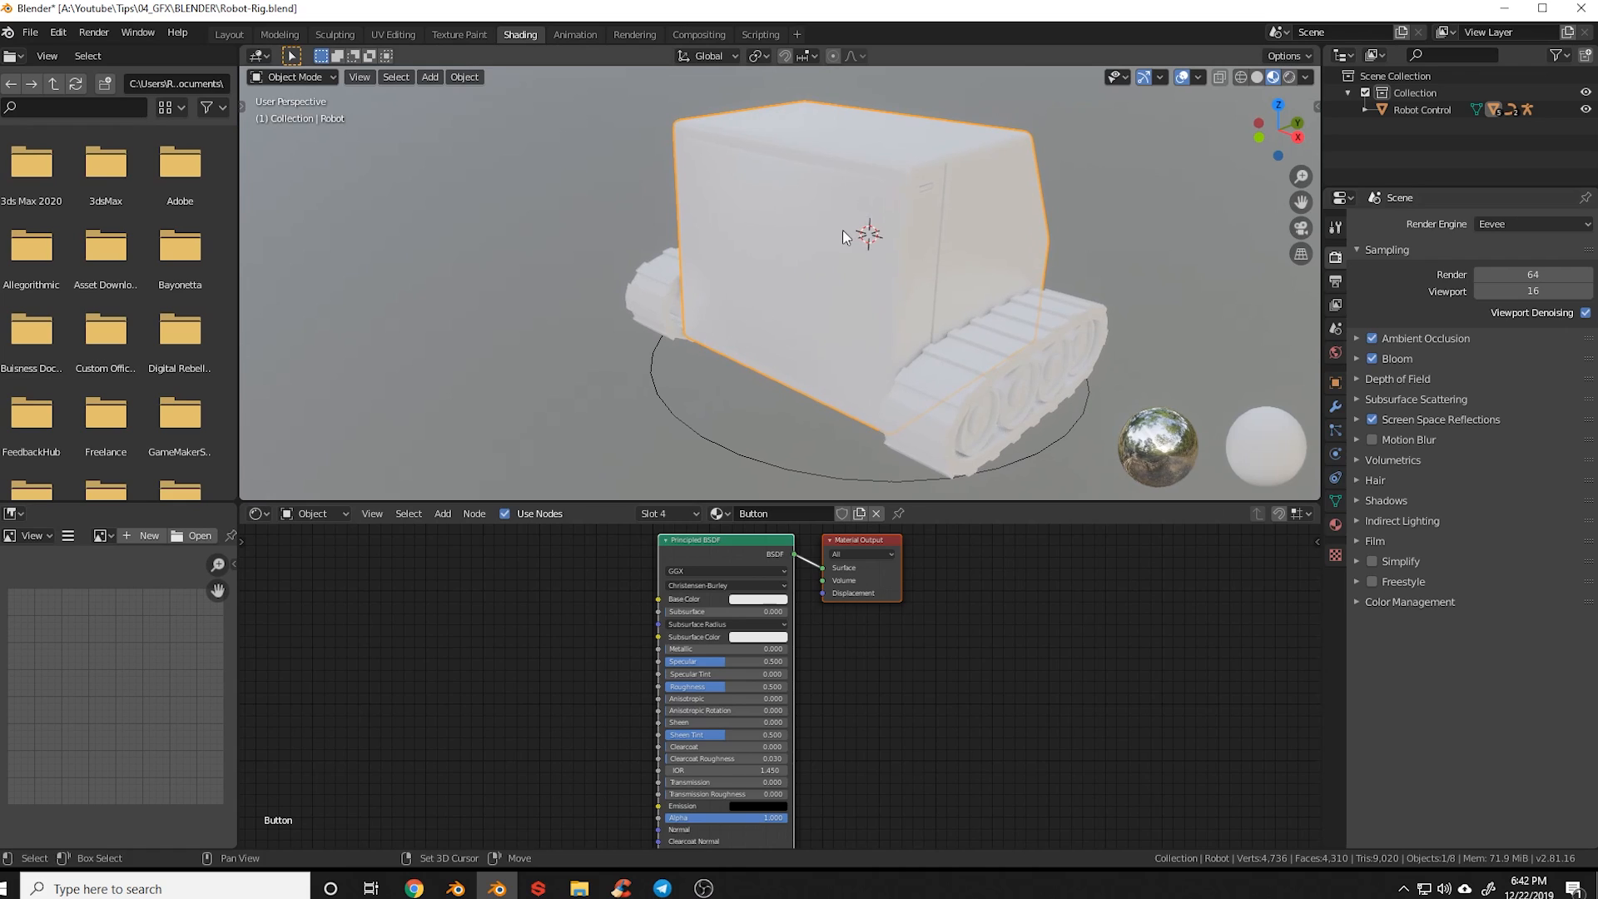
key("z")
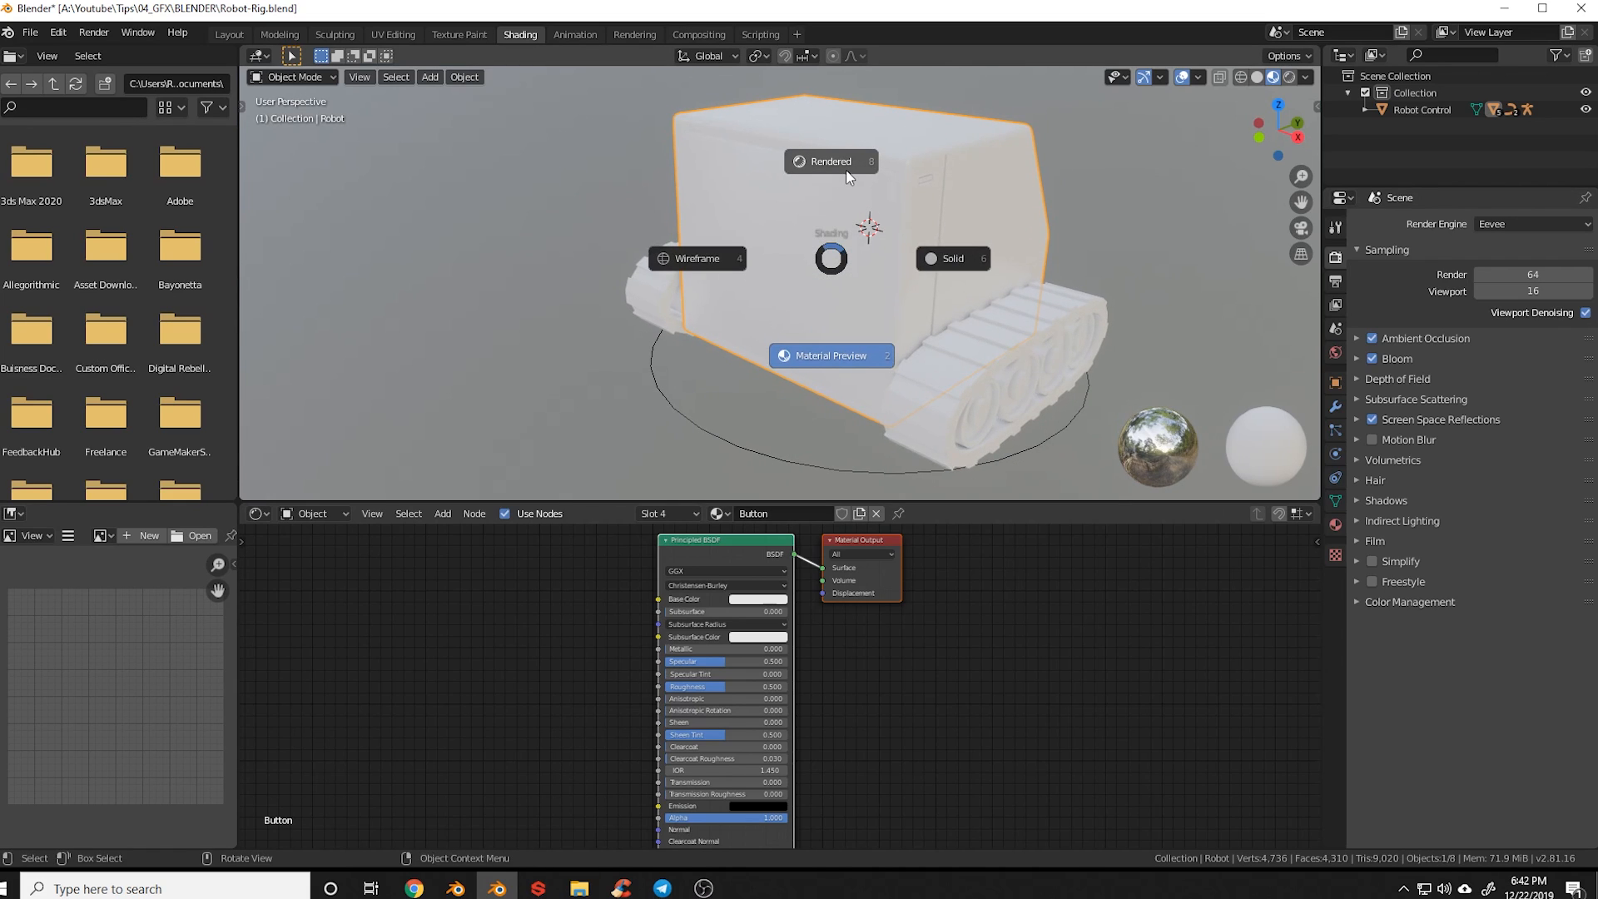
left_click(845, 170)
scroll(850, 216, "up", 1)
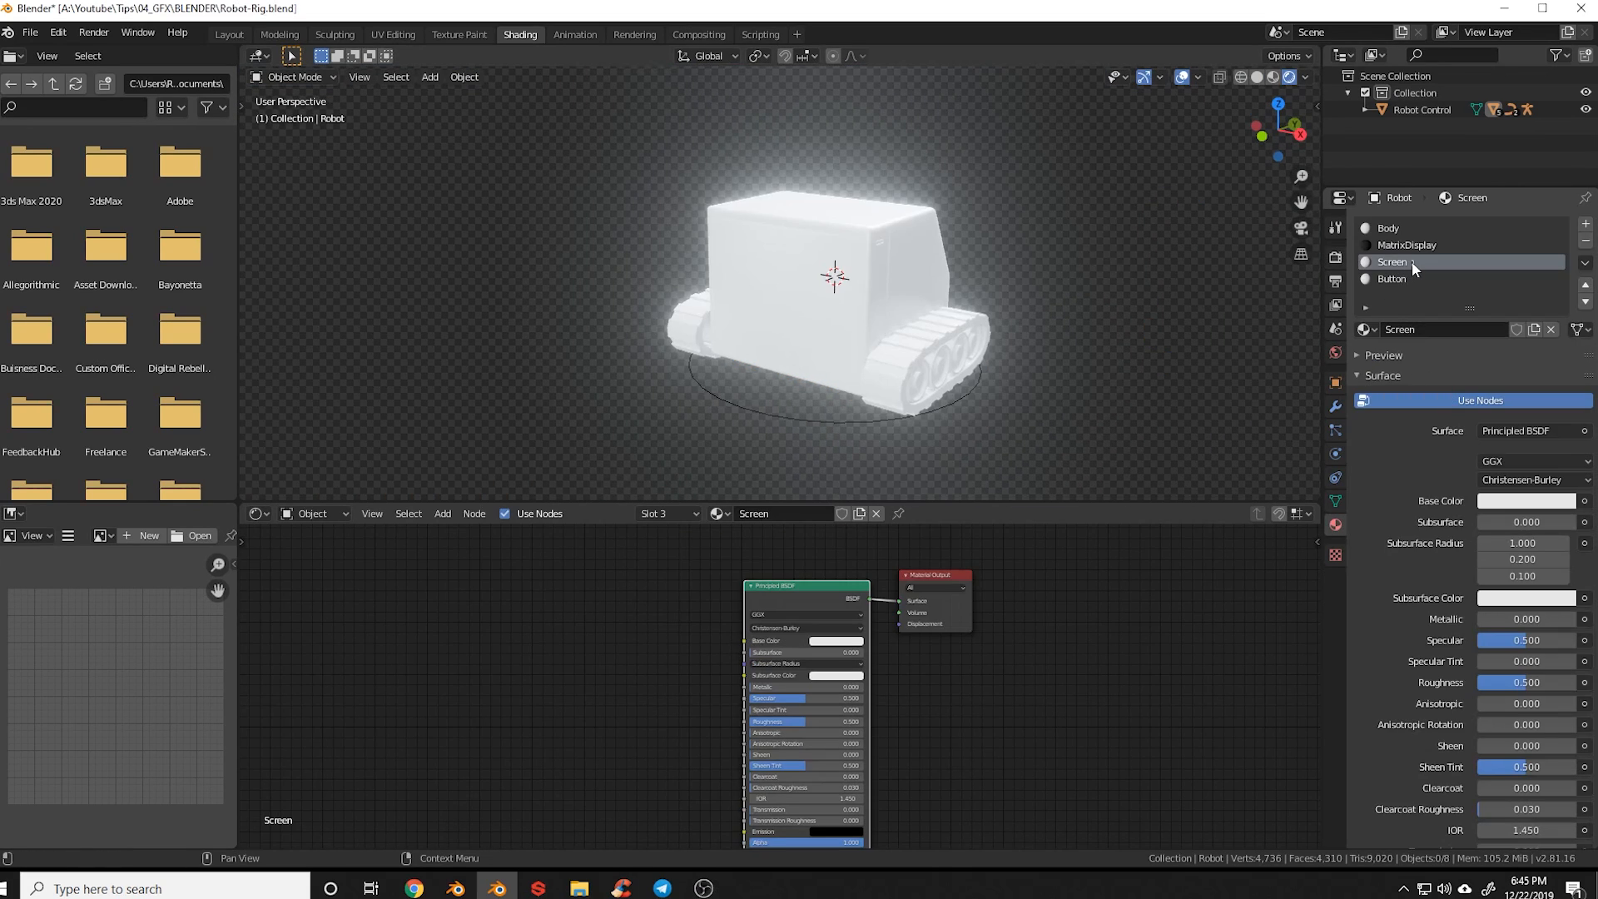
Replace the Screen material's Principled BSDF with a Glass BSDF node placed well clear of the Material Output
middle_click_drag(817, 602, 861, 563)
key("x")
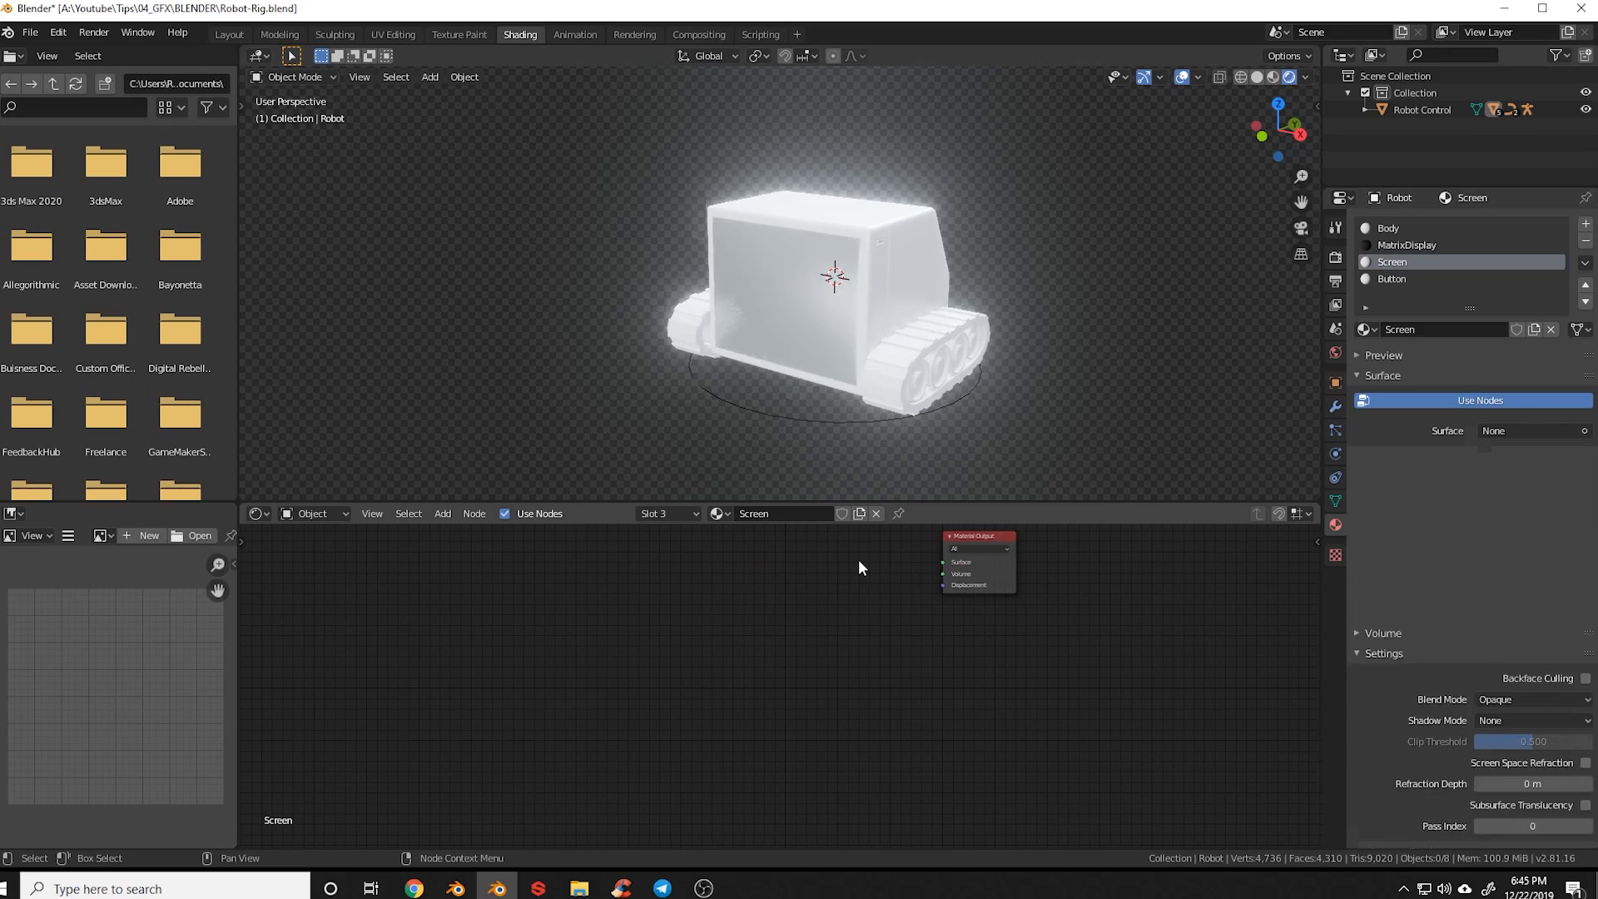
key("shift+a")
left_click(836, 586)
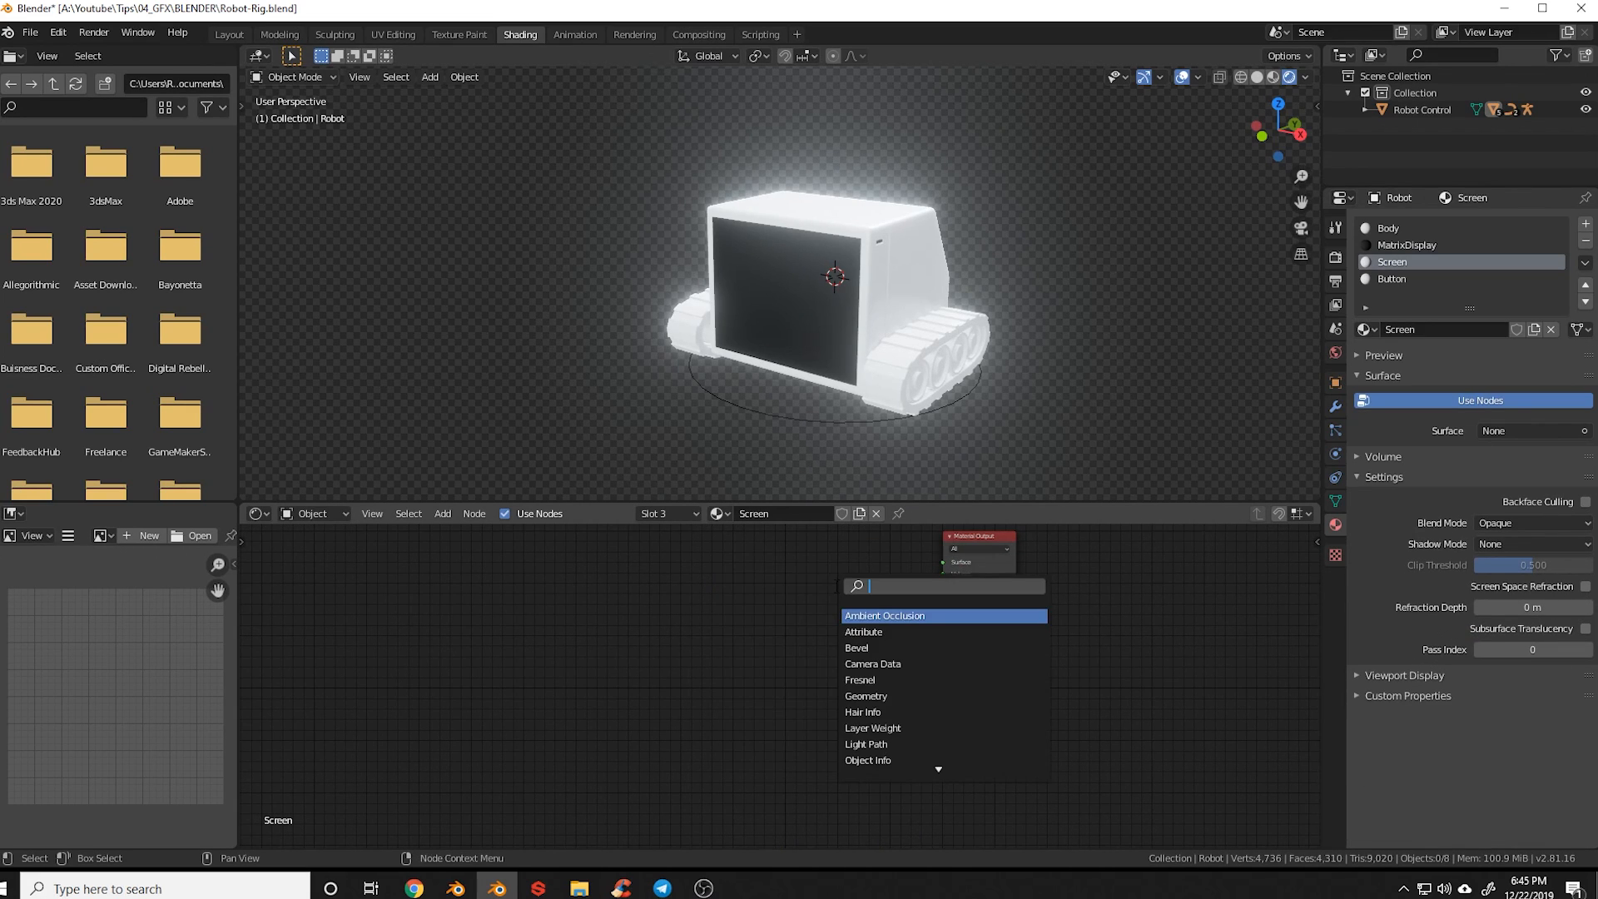
type("glass")
key("Return")
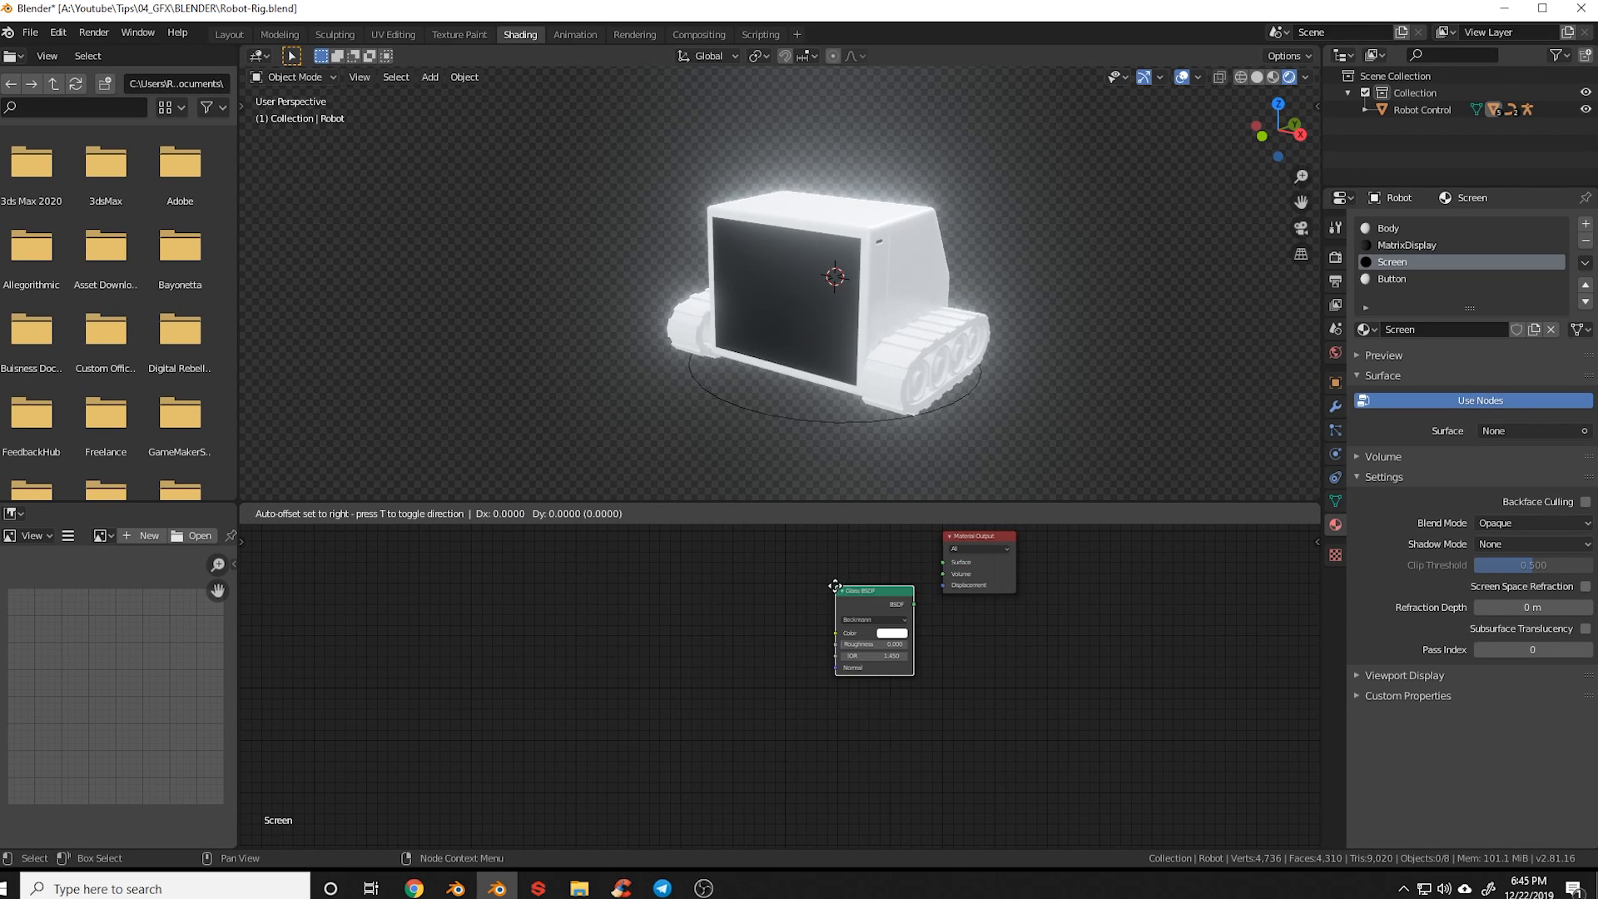
left_click(710, 570)
Add a Mix Shader node between the Glass BSDF and the Material Output
key("shift+a")
left_click(885, 626)
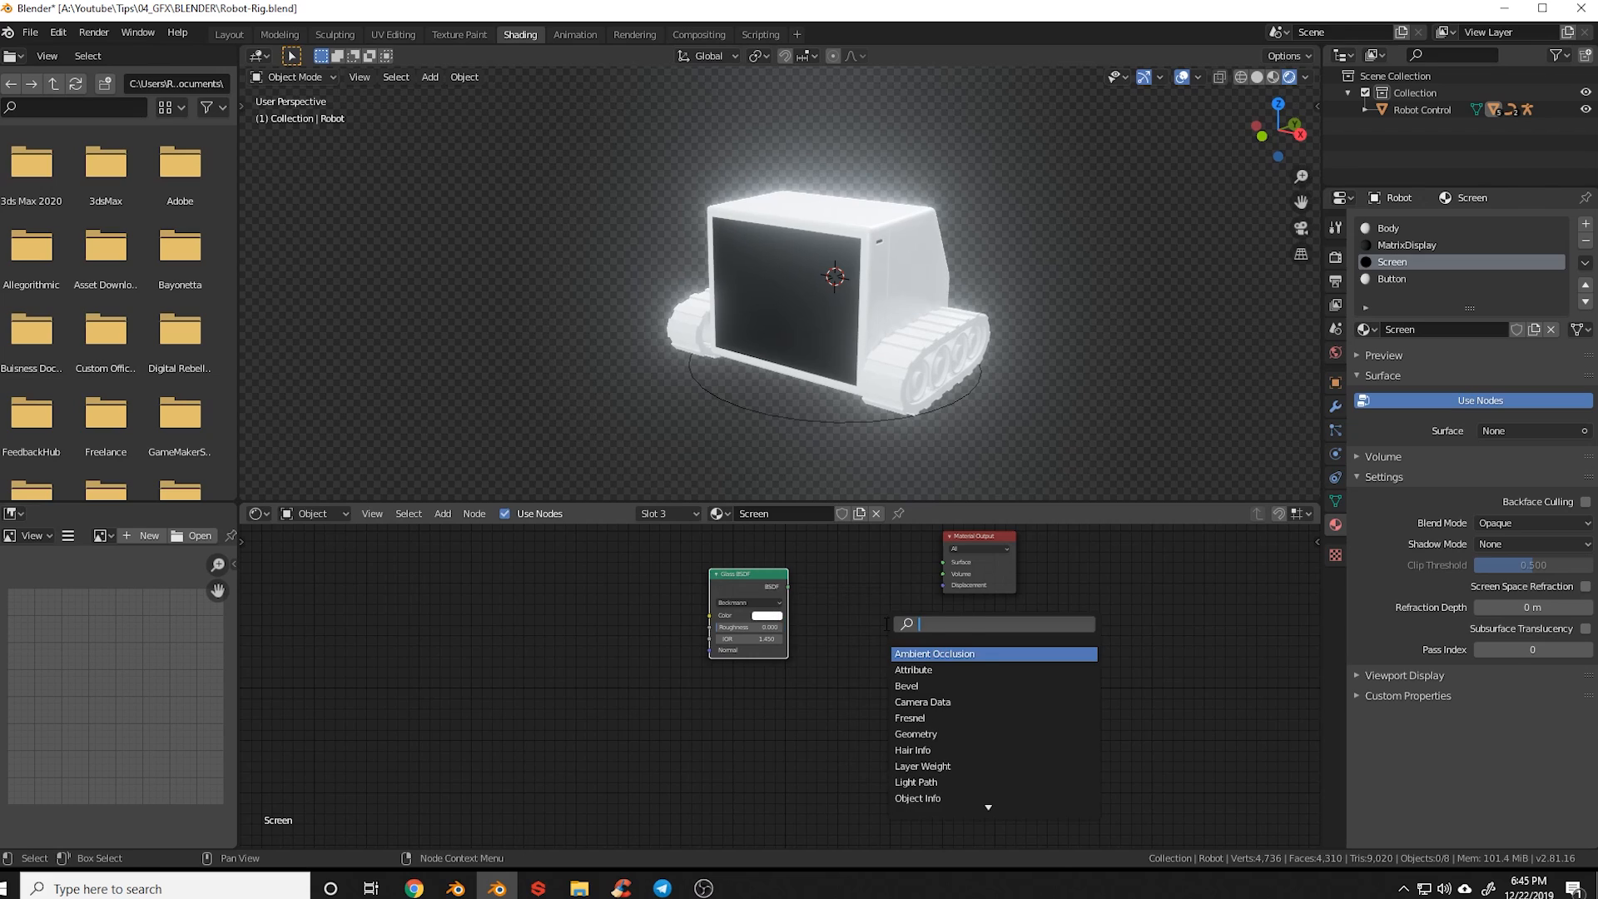
type("mix")
key("Return")
left_click(812, 572)
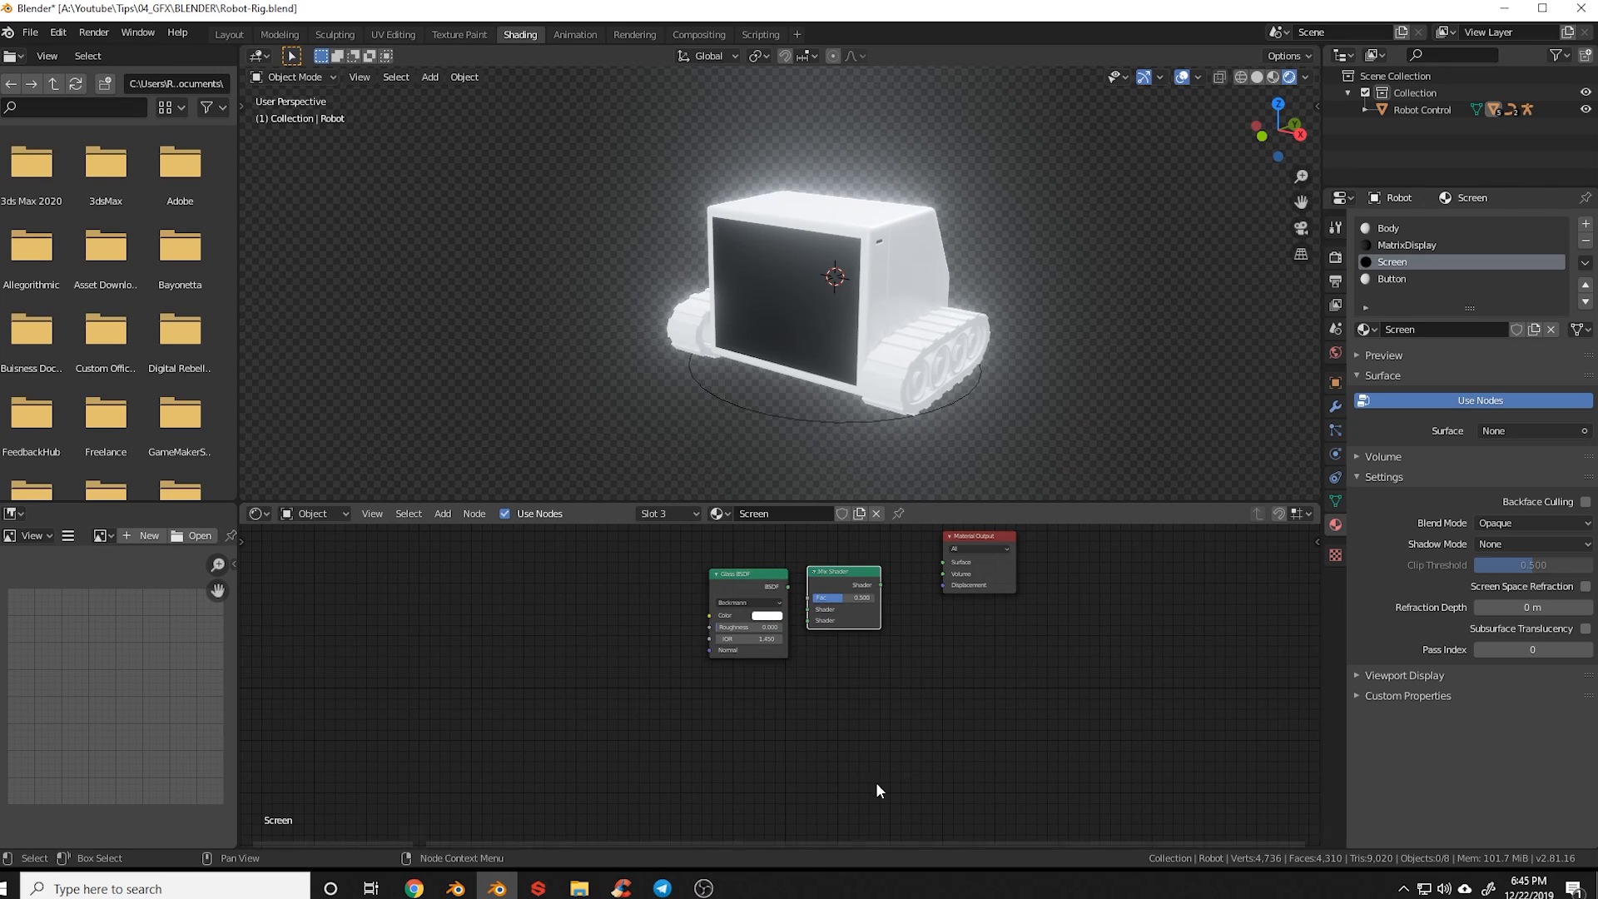
Add a Transparent BSDF node below the Glass BSDF in the Screen material
key("shift+a")
mouse_move(907, 727)
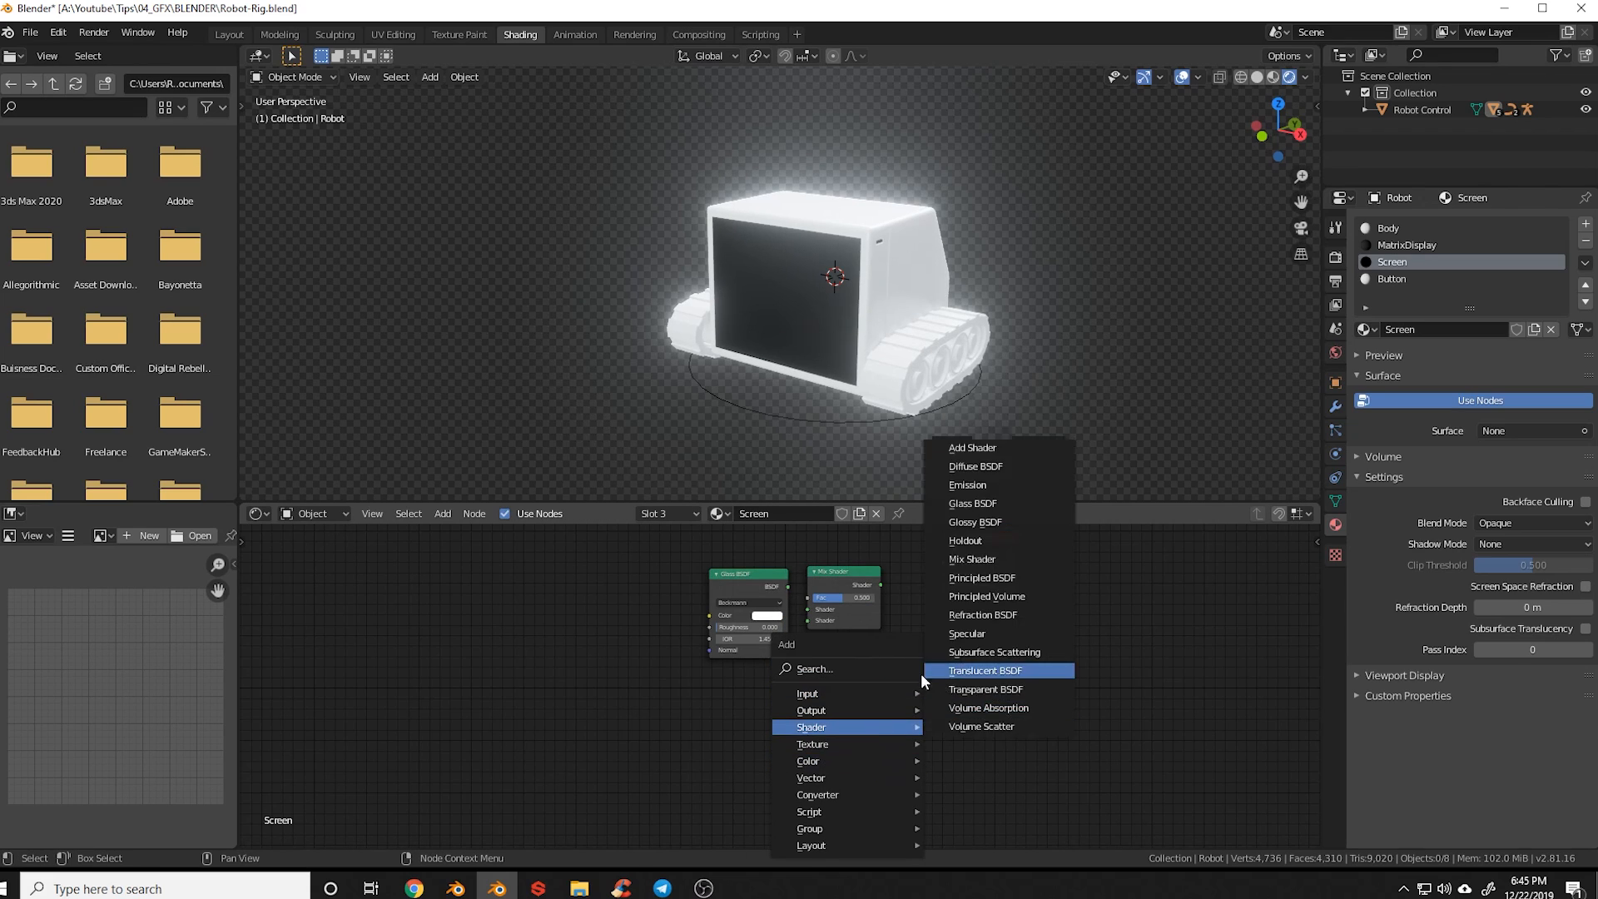
left_click(912, 669)
type("trans")
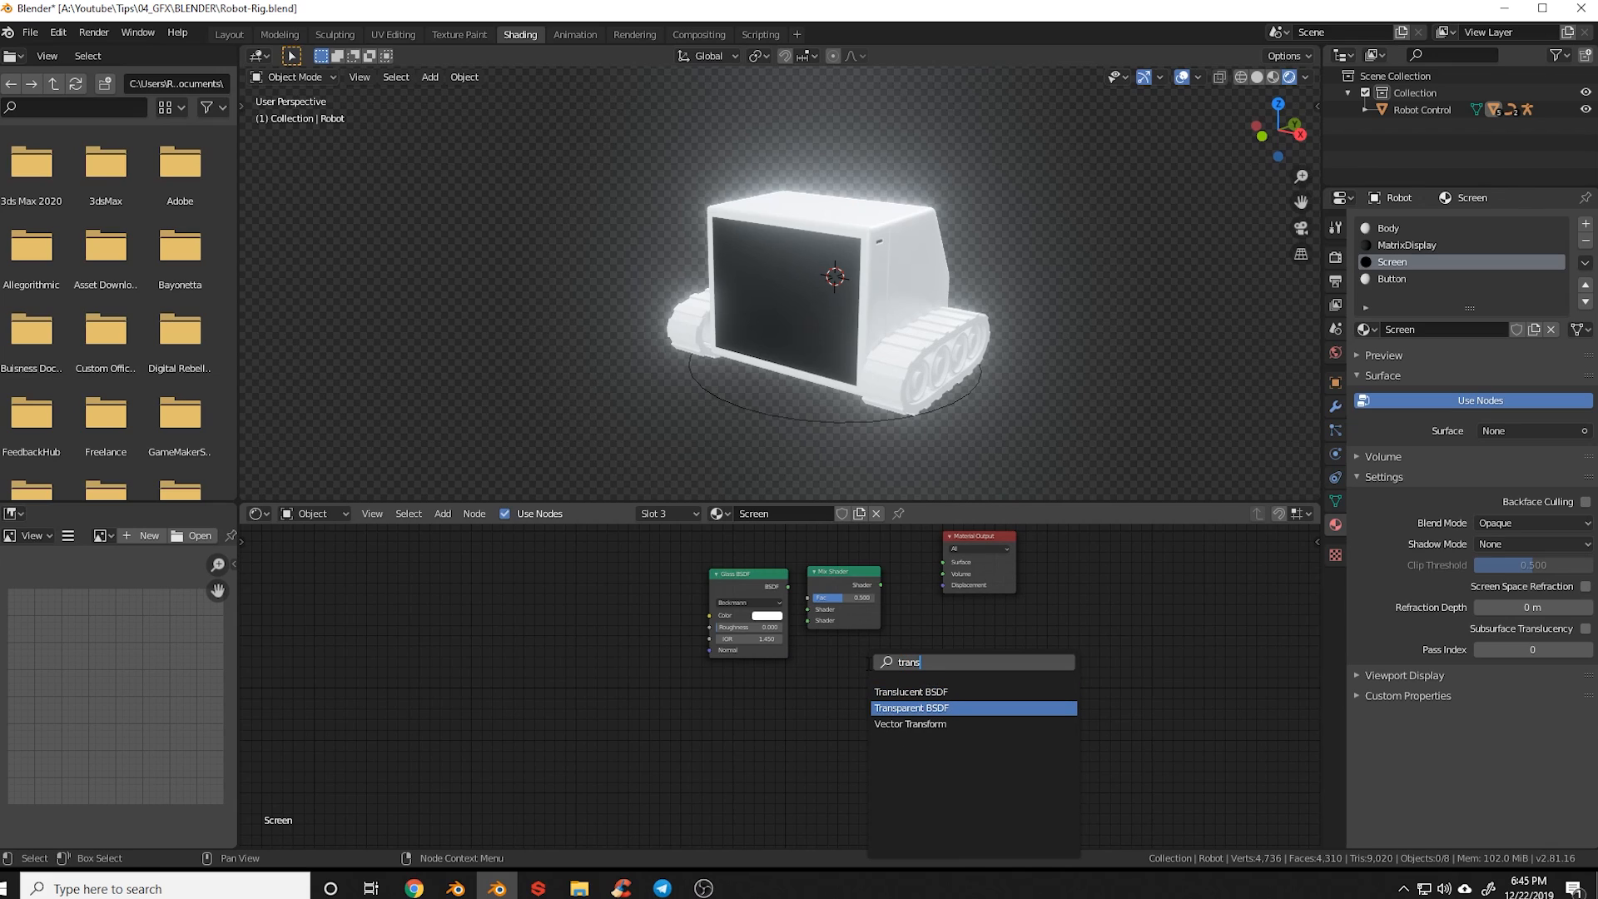
left_click(911, 708)
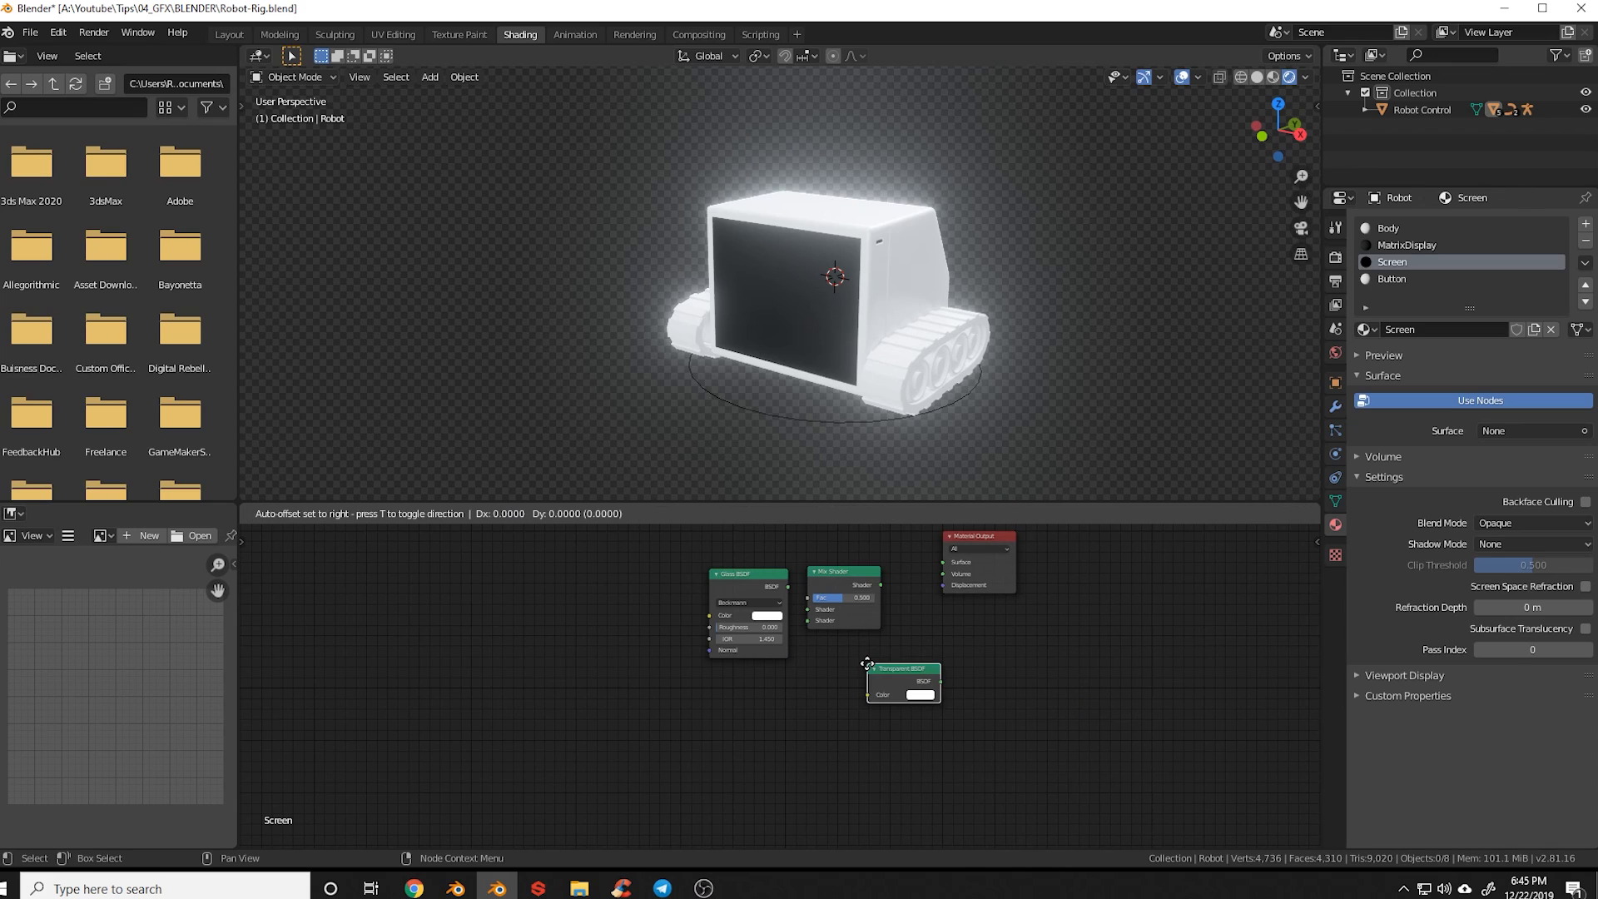
left_click(702, 698)
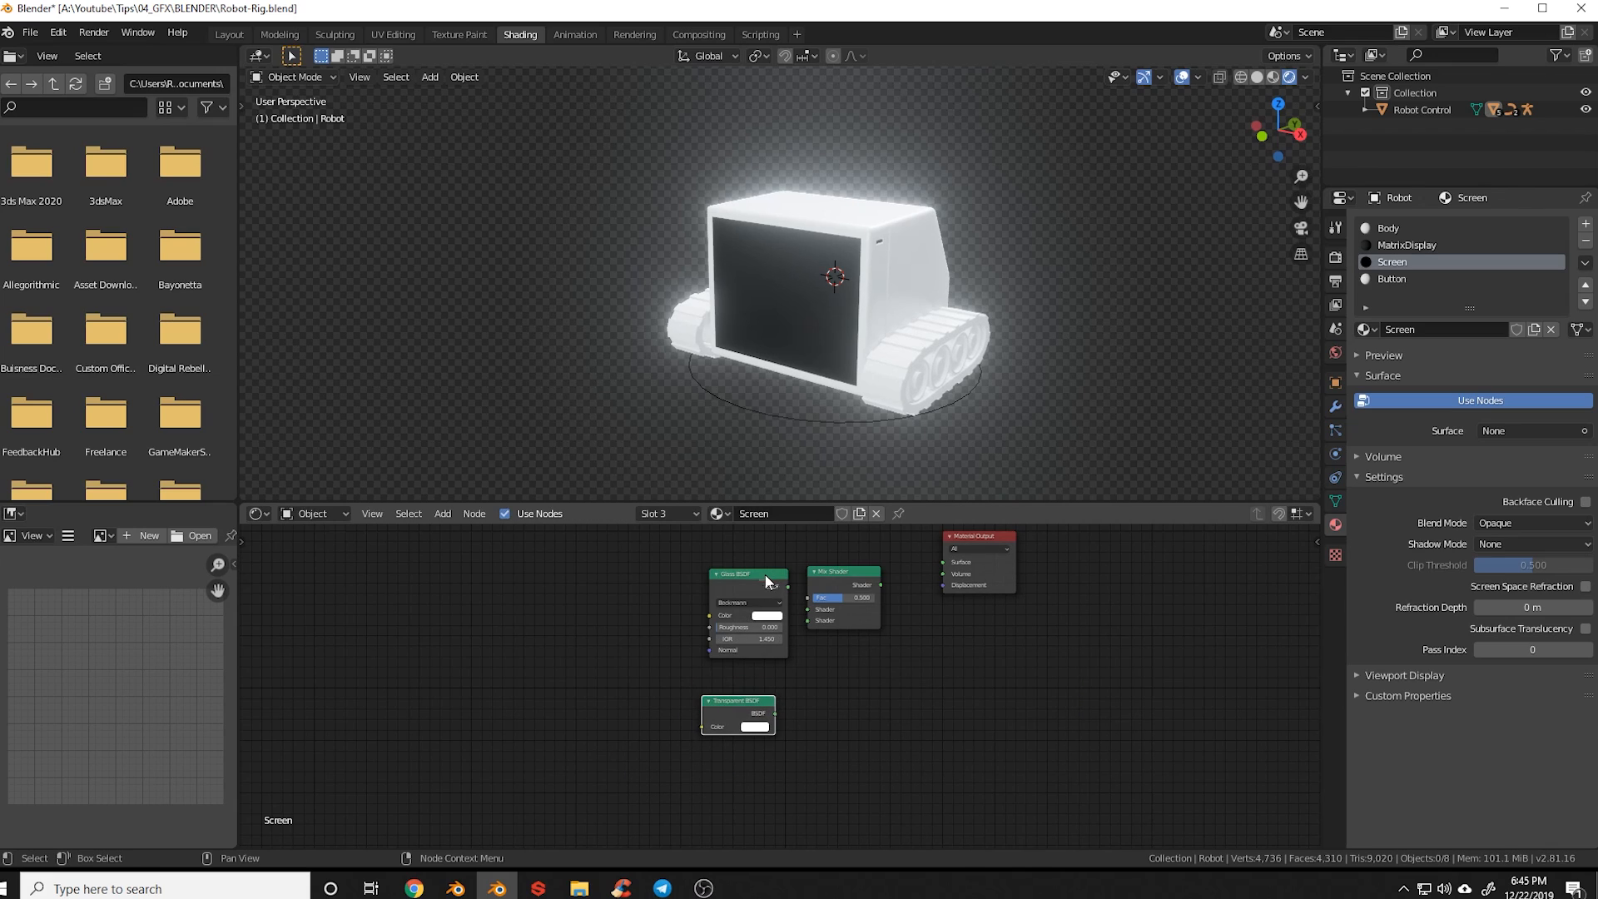
Connect the Glass and Transparent BSDFs to the Mix Shader's two shader inputs, and its output to the Material Output's Surface
left_click_drag(763, 574, 805, 608)
left_click_drag(775, 714, 783, 690)
left_click_drag(807, 621, 806, 621)
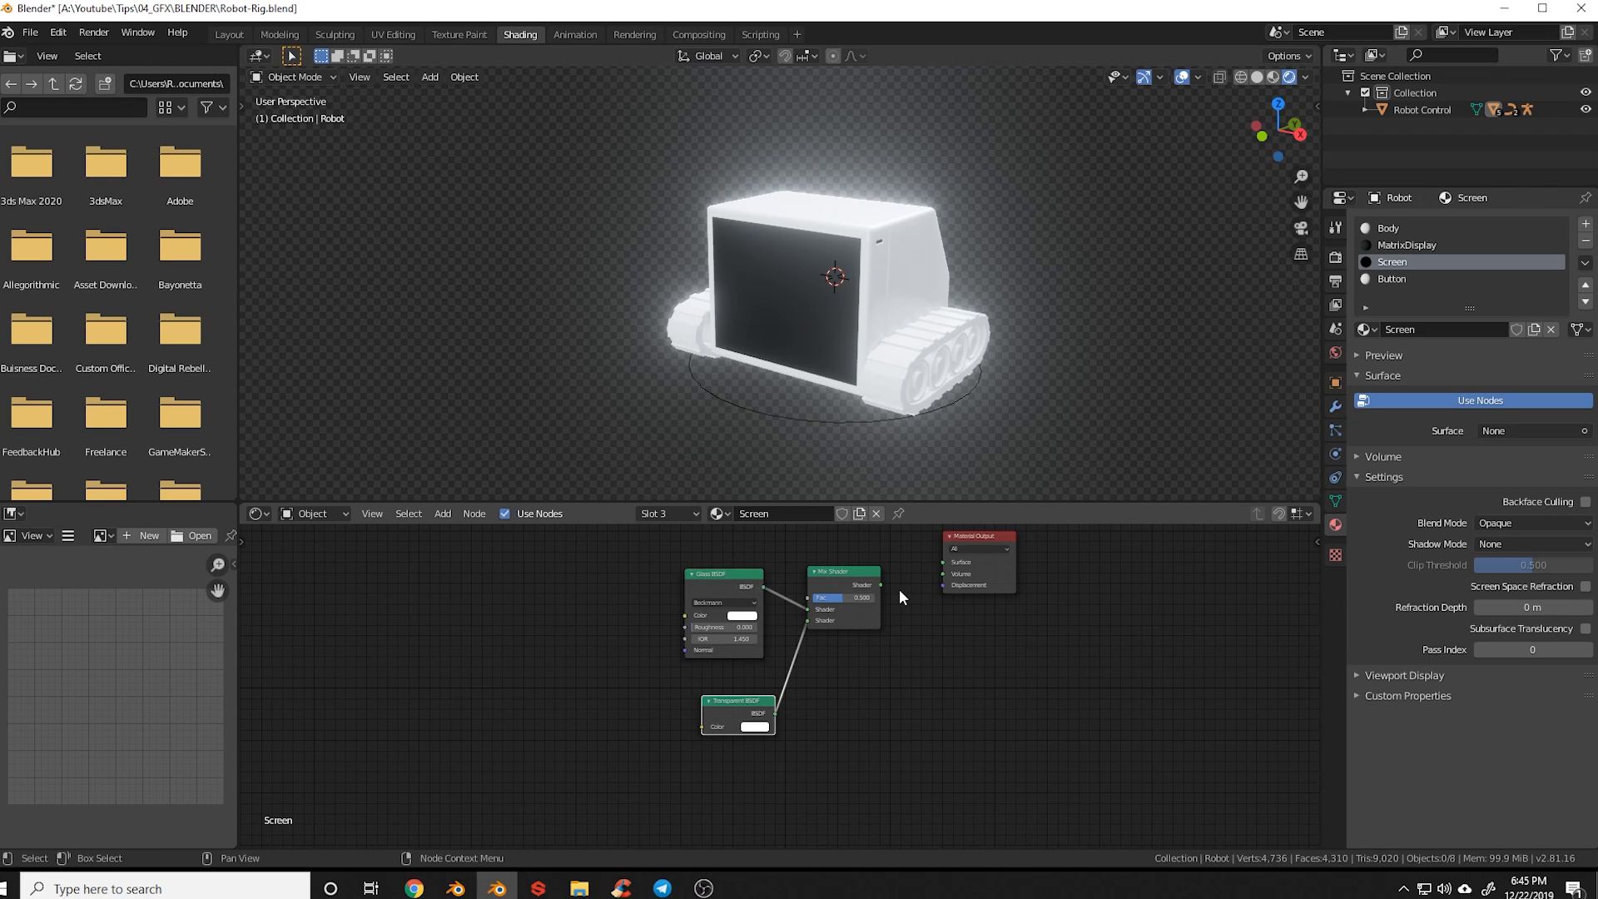
left_click_drag(880, 584, 941, 563)
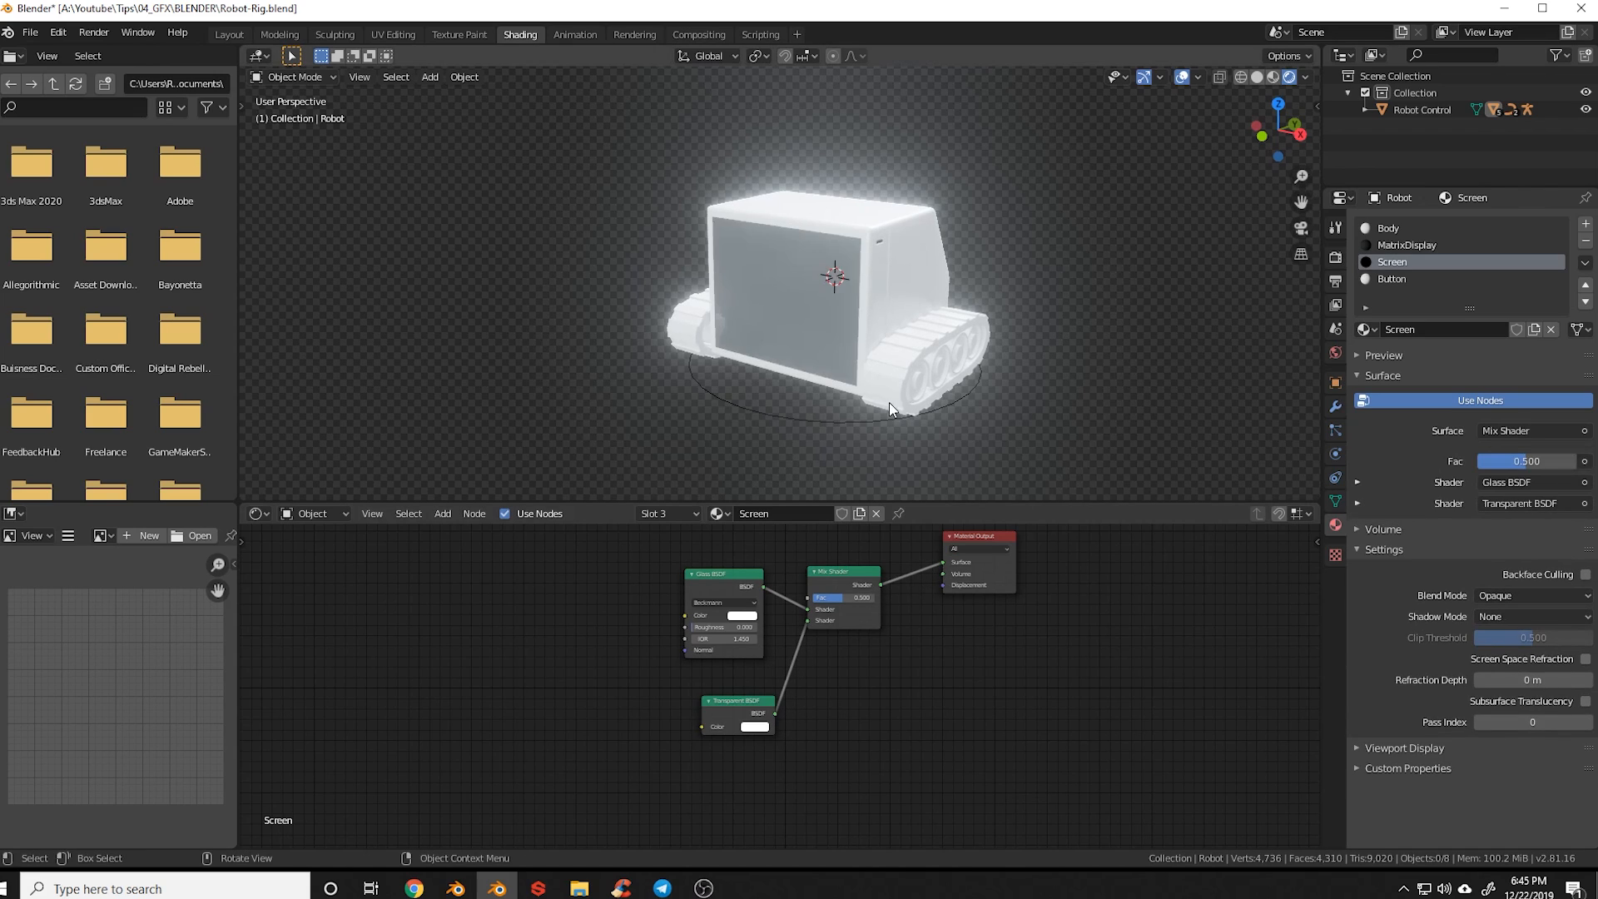
Set the Screen material's blend mode to Alpha Blend and check the face display through the glass
scroll(878, 406, "up", 5)
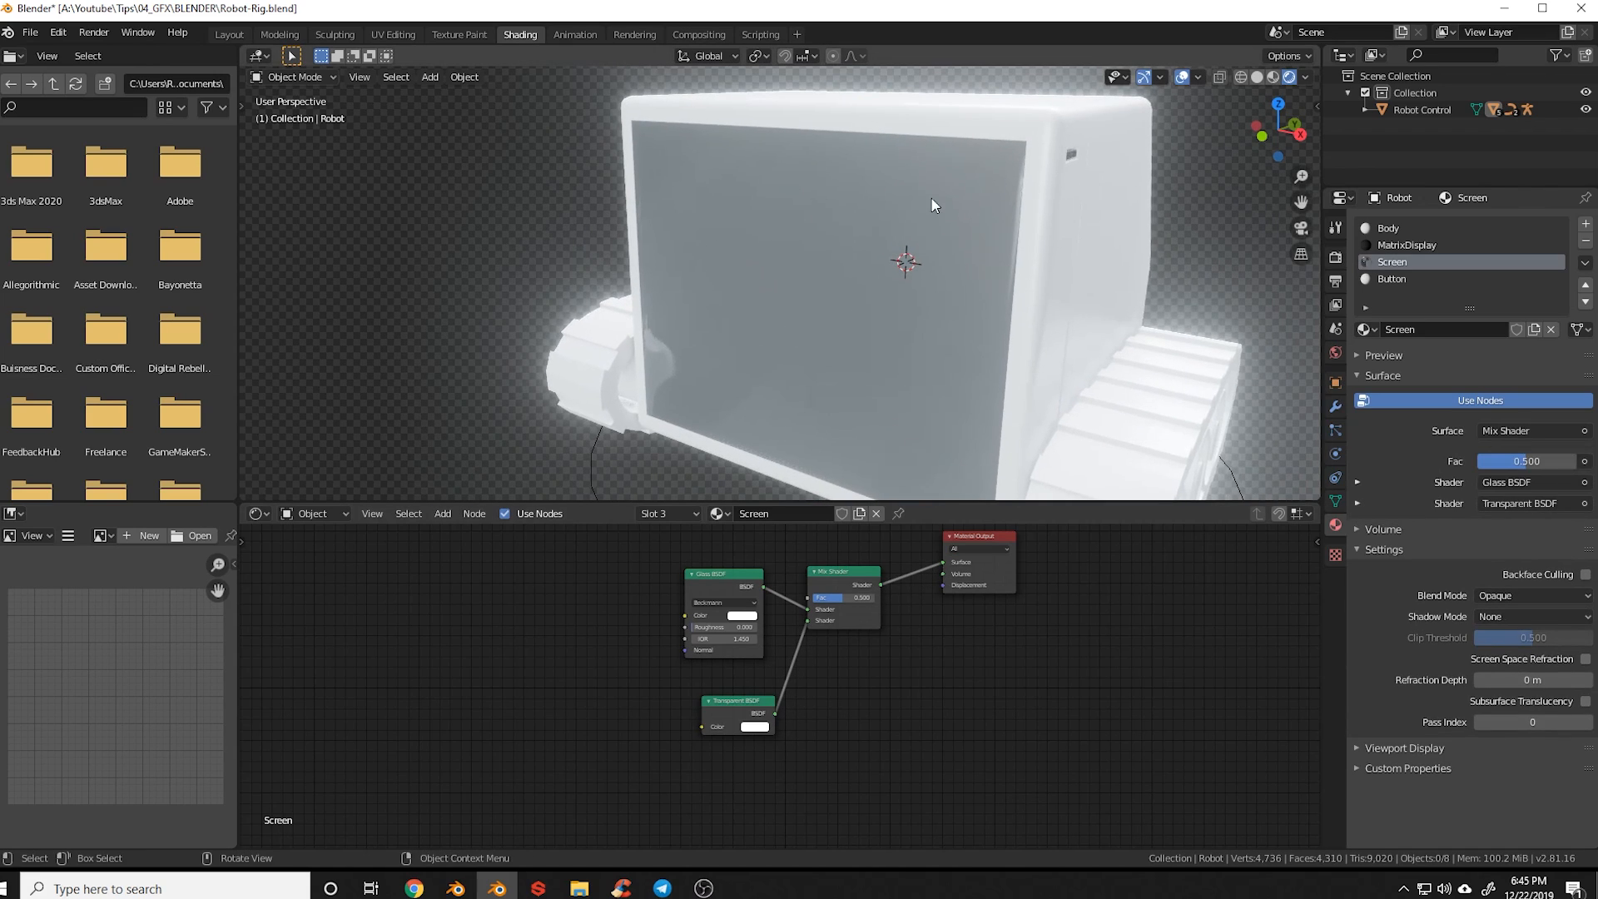
scroll(932, 209, "down", 2)
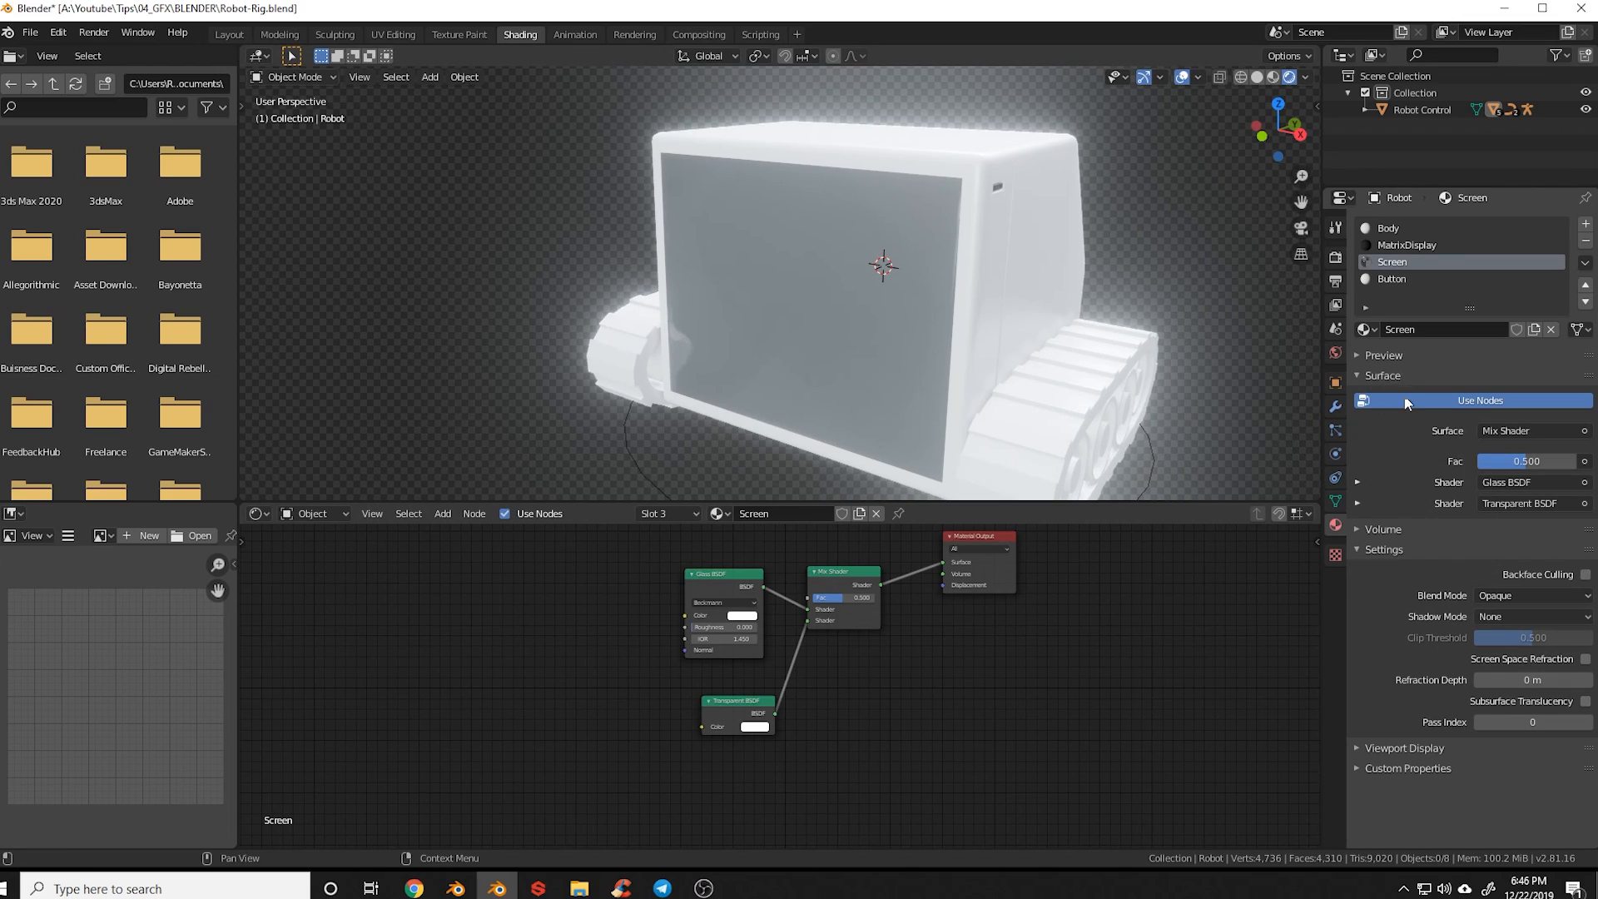
left_click(1512, 598)
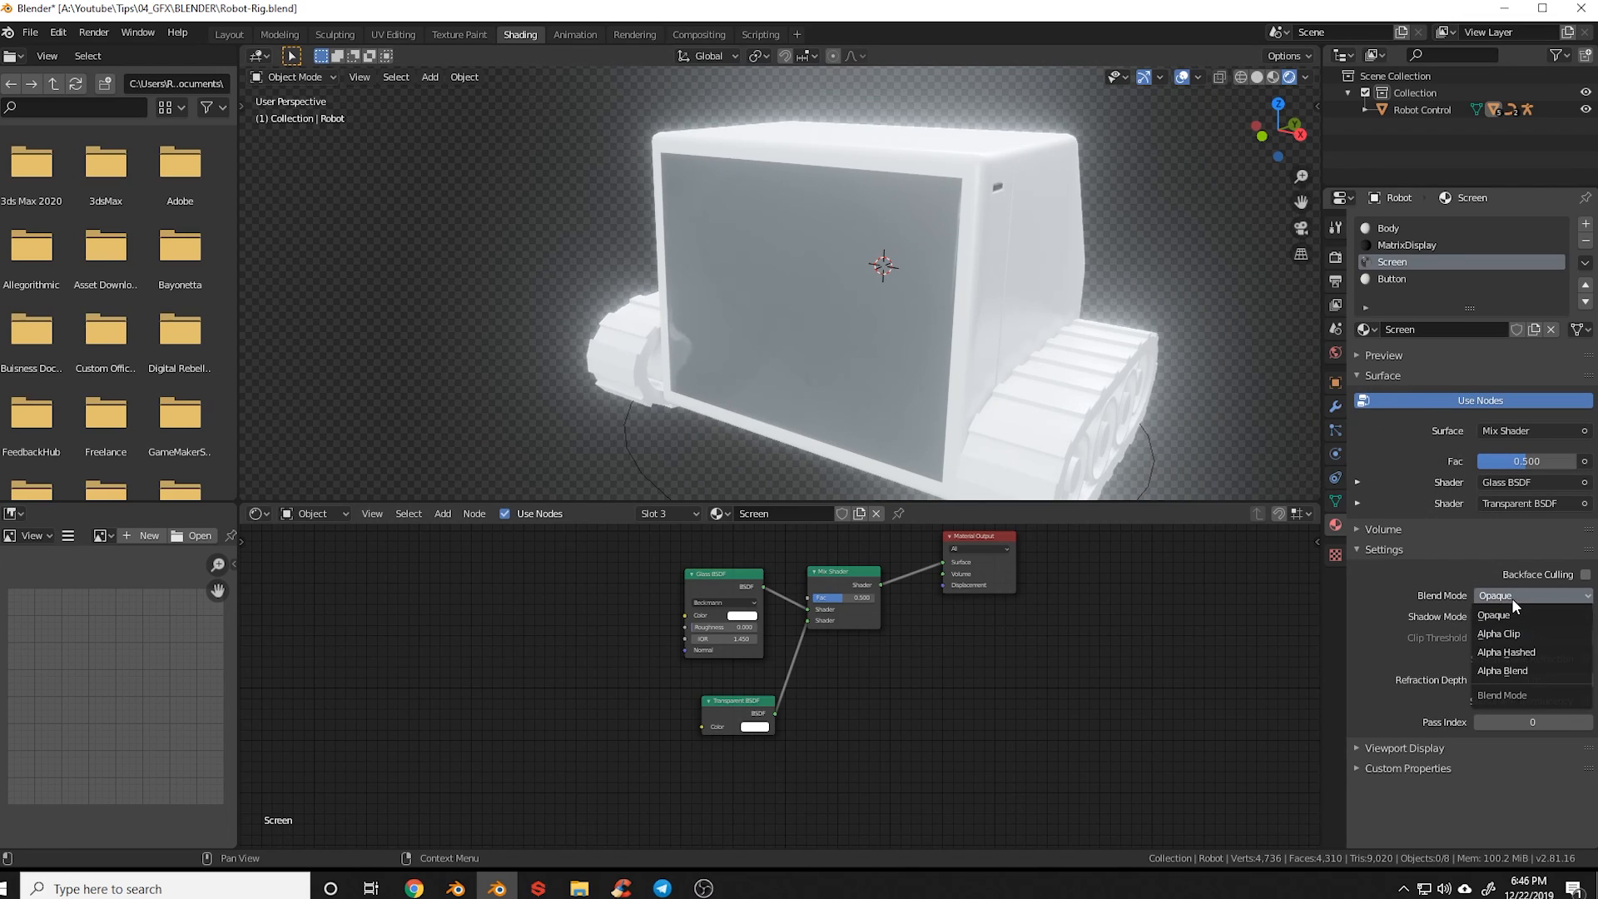
left_click(1511, 668)
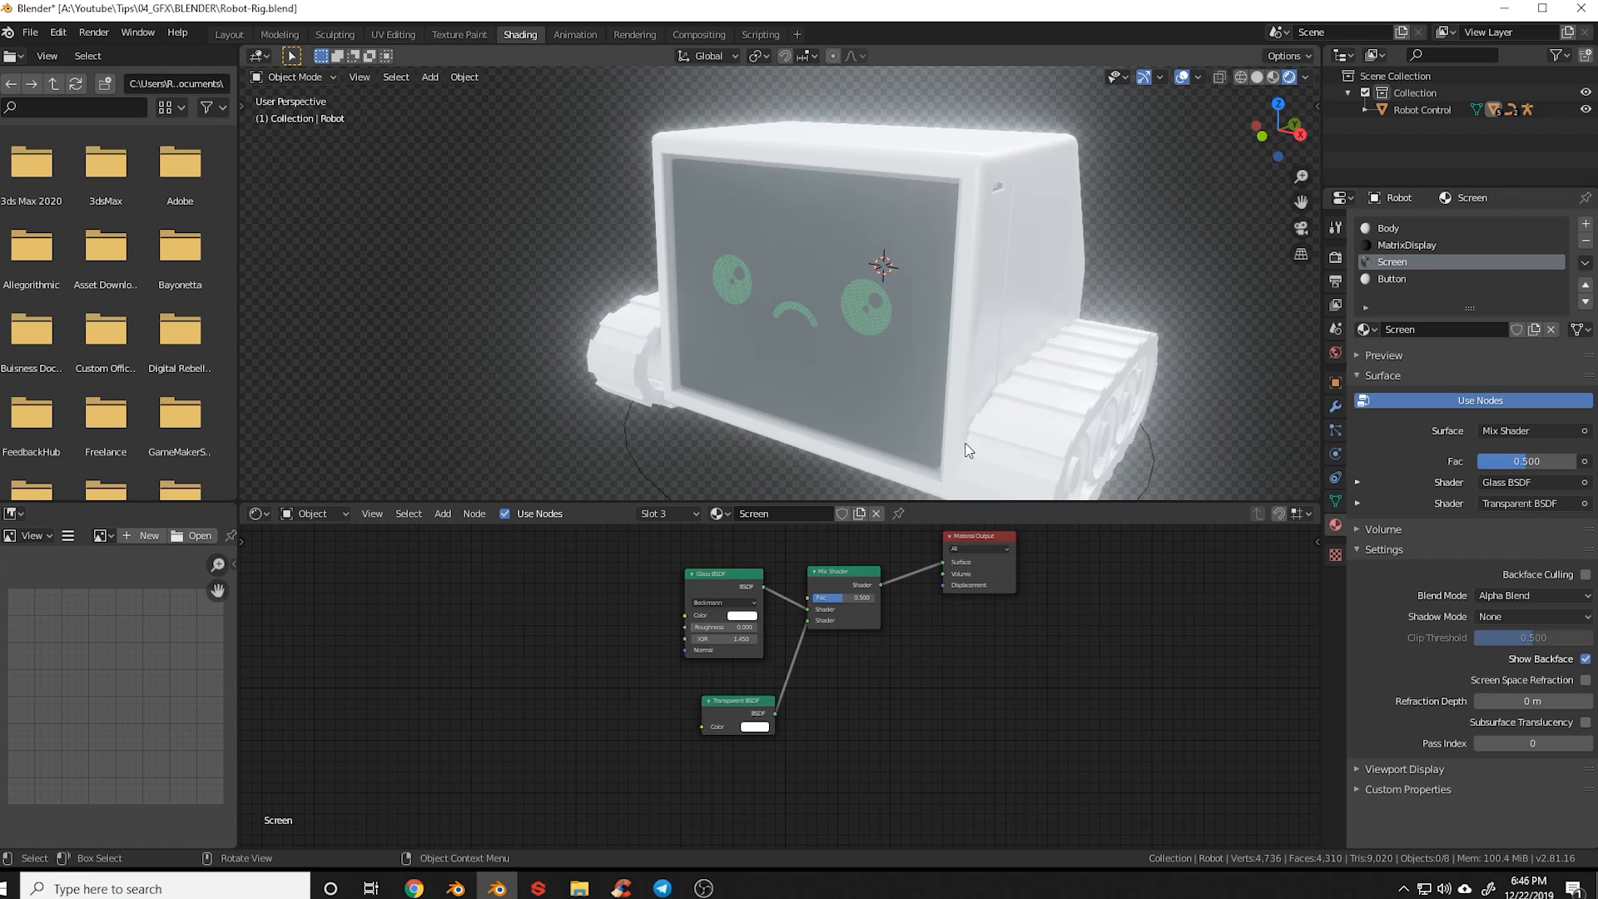
middle_click_drag(774, 345, 896, 364)
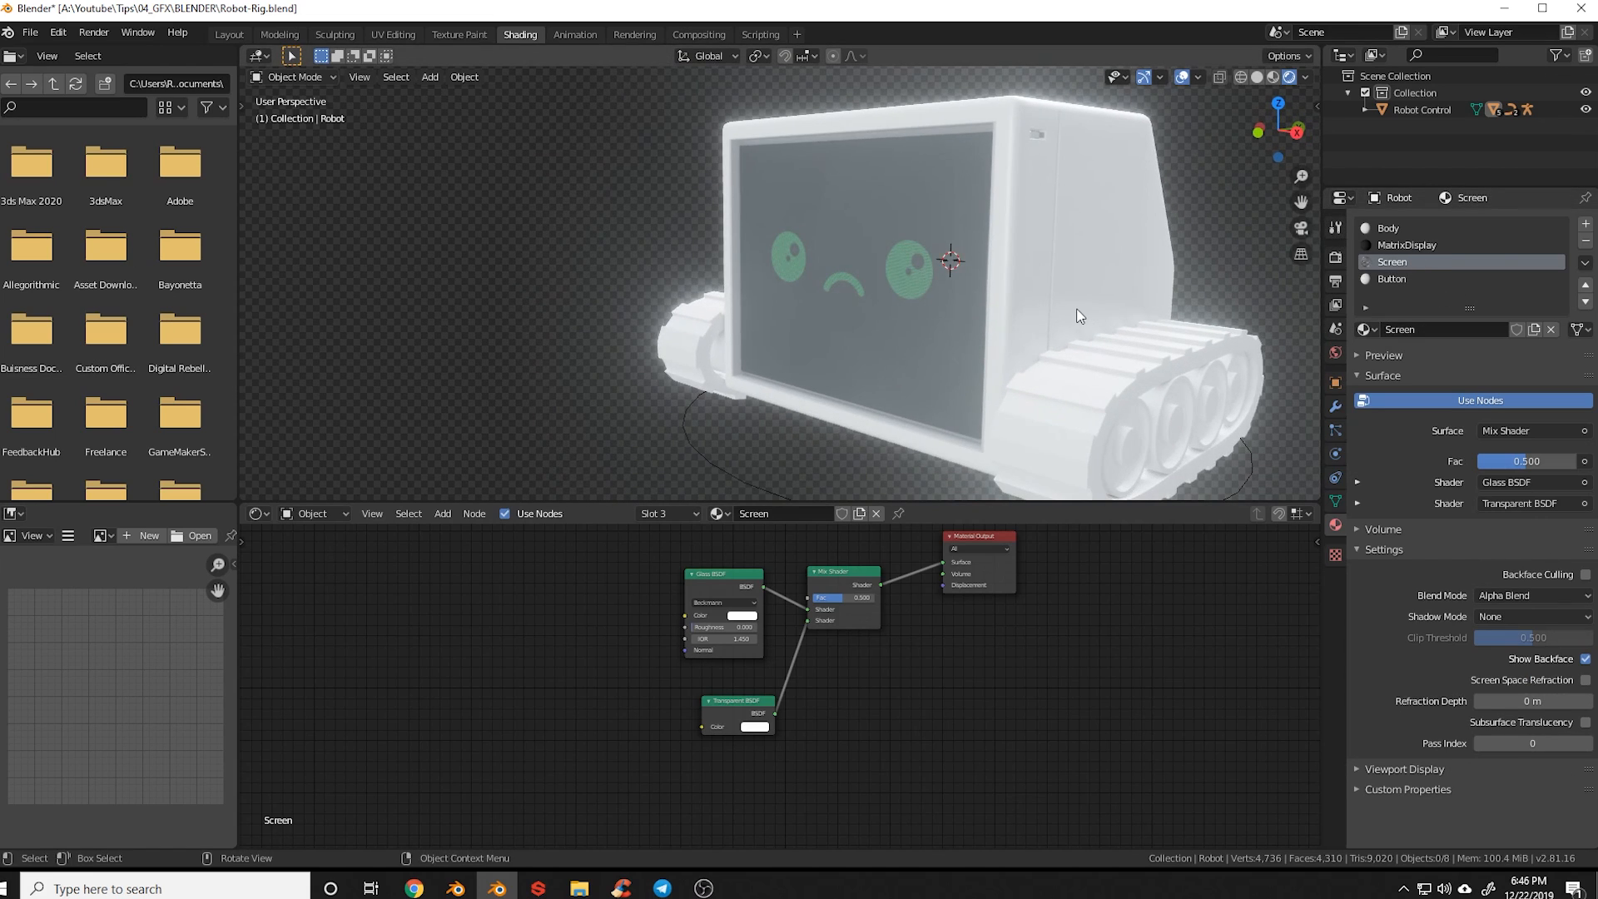
middle_click_drag(1114, 328, 1079, 339, "shift")
Select the robot's Body material and set its roughness to 0.25
left_click(1388, 228)
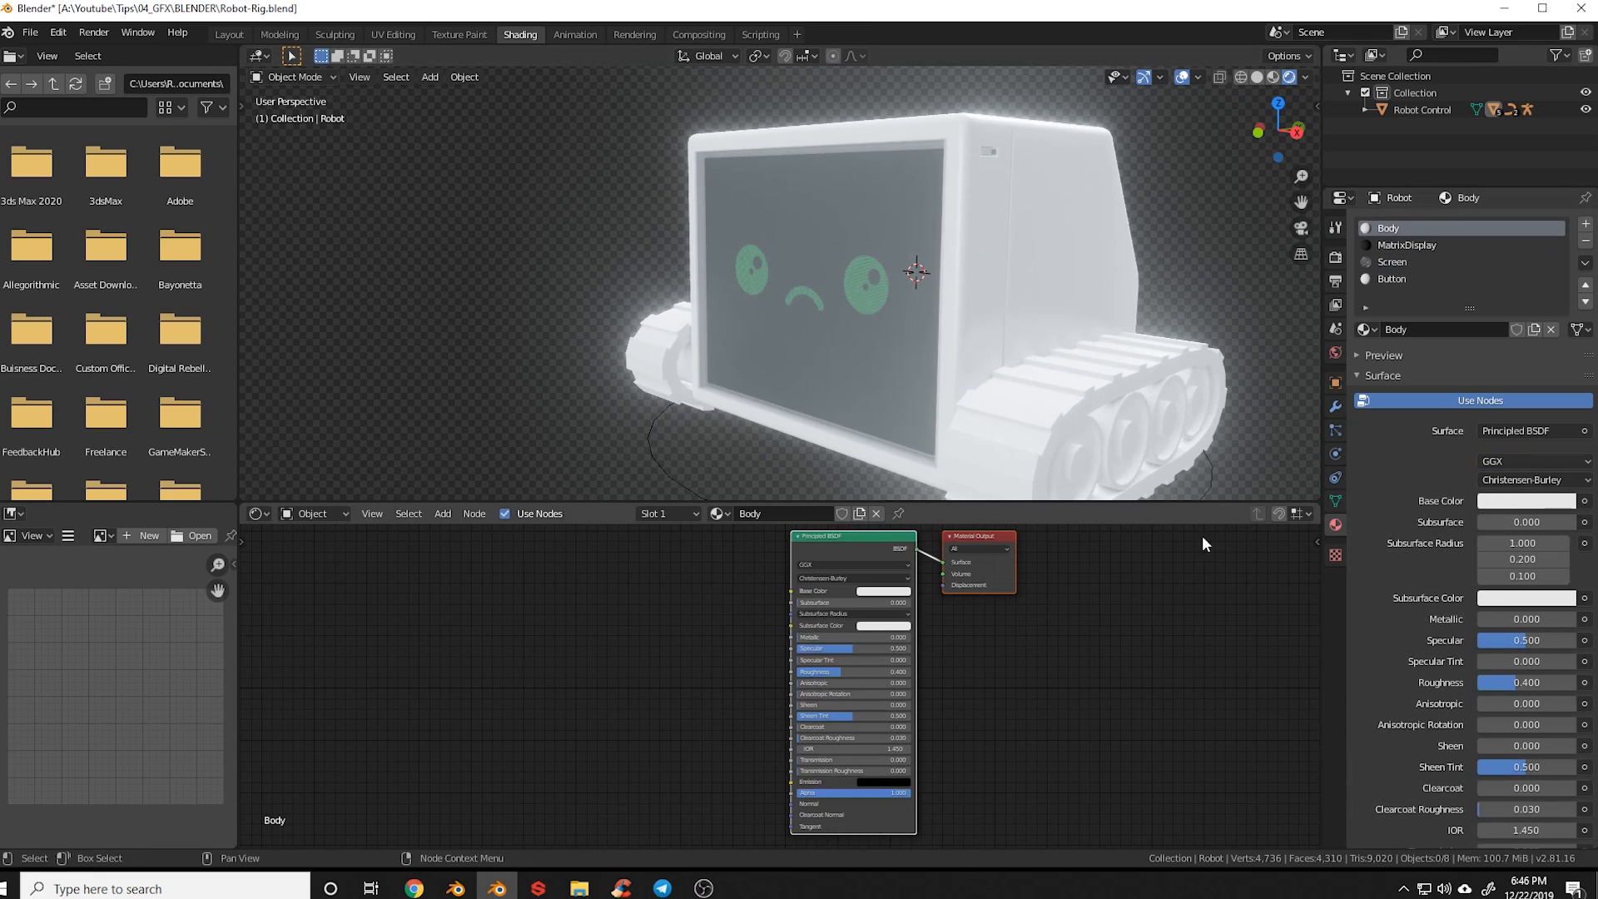
scroll(935, 612, "up", 4)
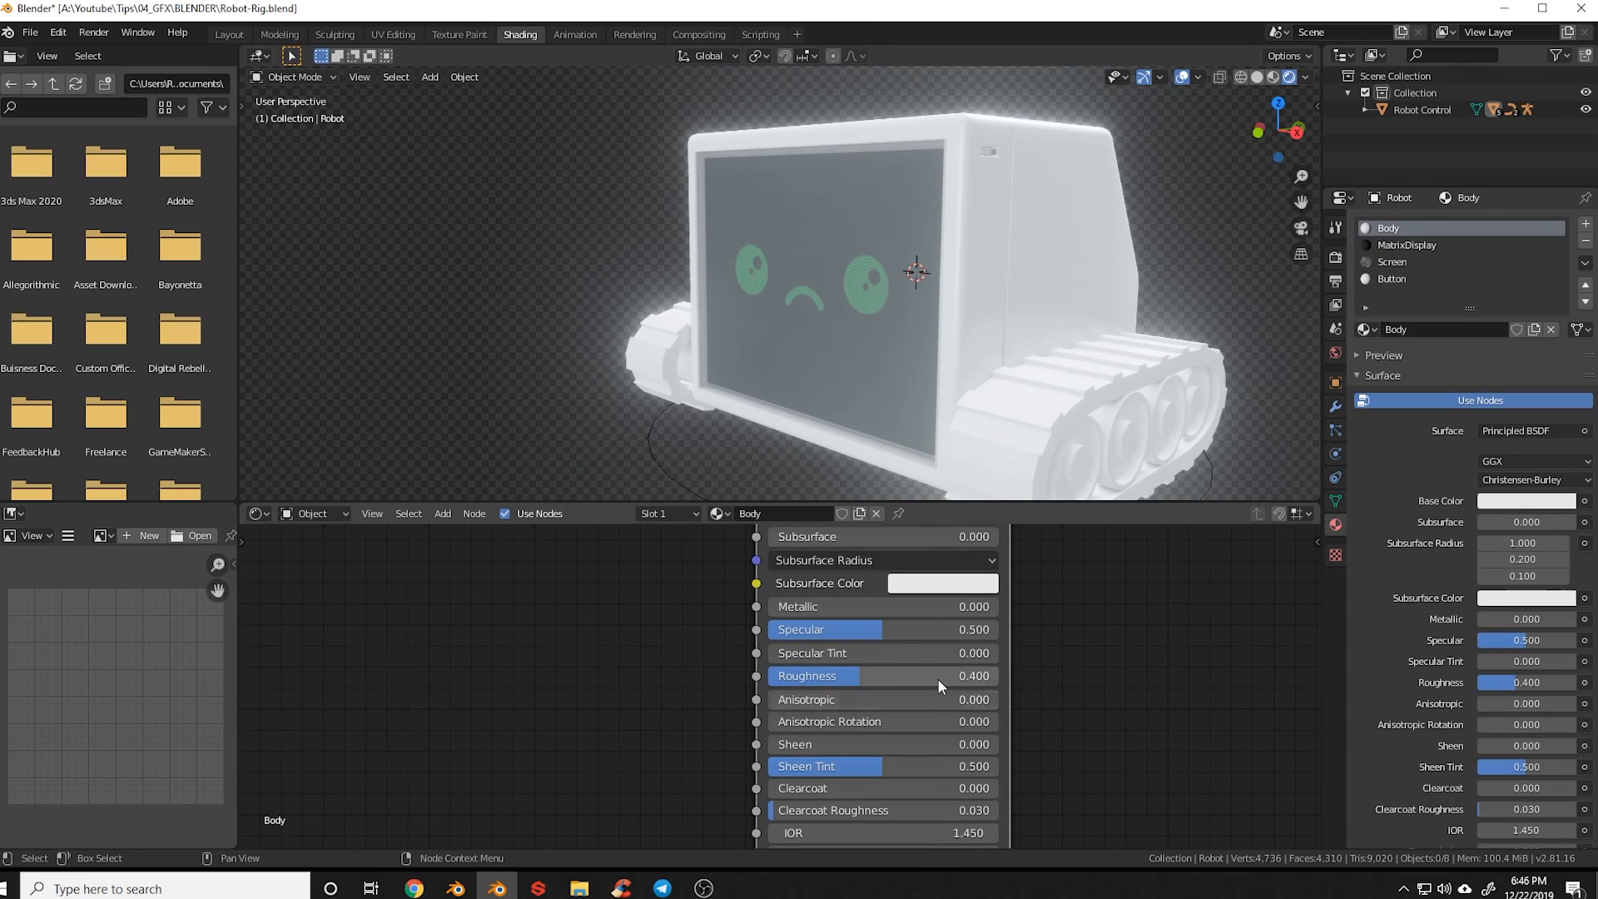
double_click(939, 676)
key("Return")
scroll(937, 678, "down", 4)
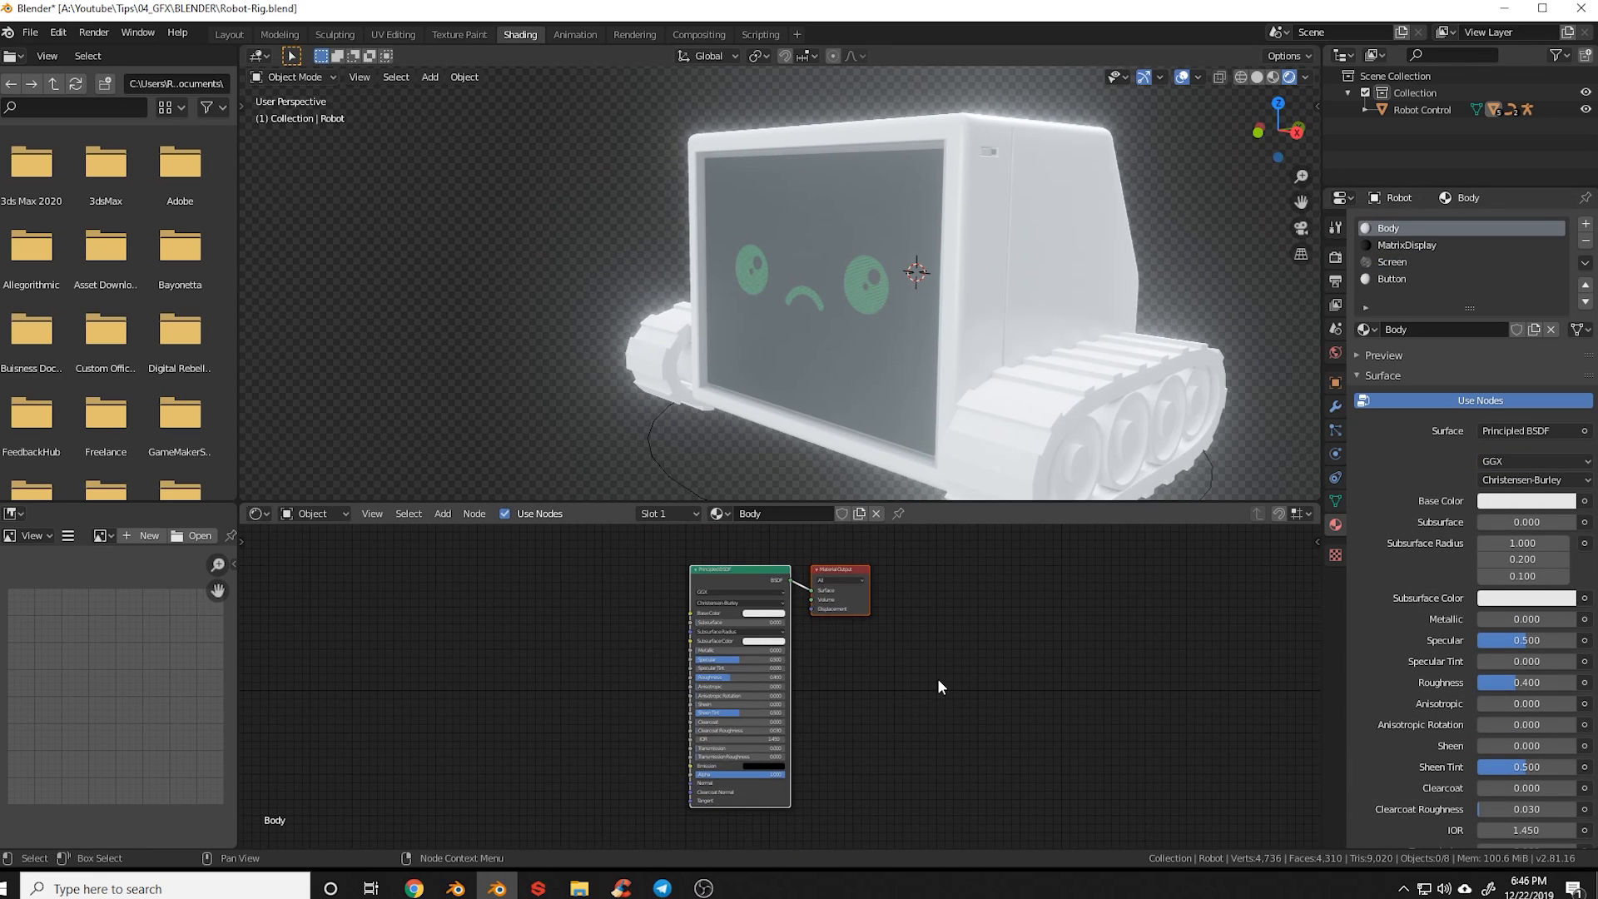
scroll(938, 678, "up", 4)
middle_click_drag(936, 678, 1002, 708)
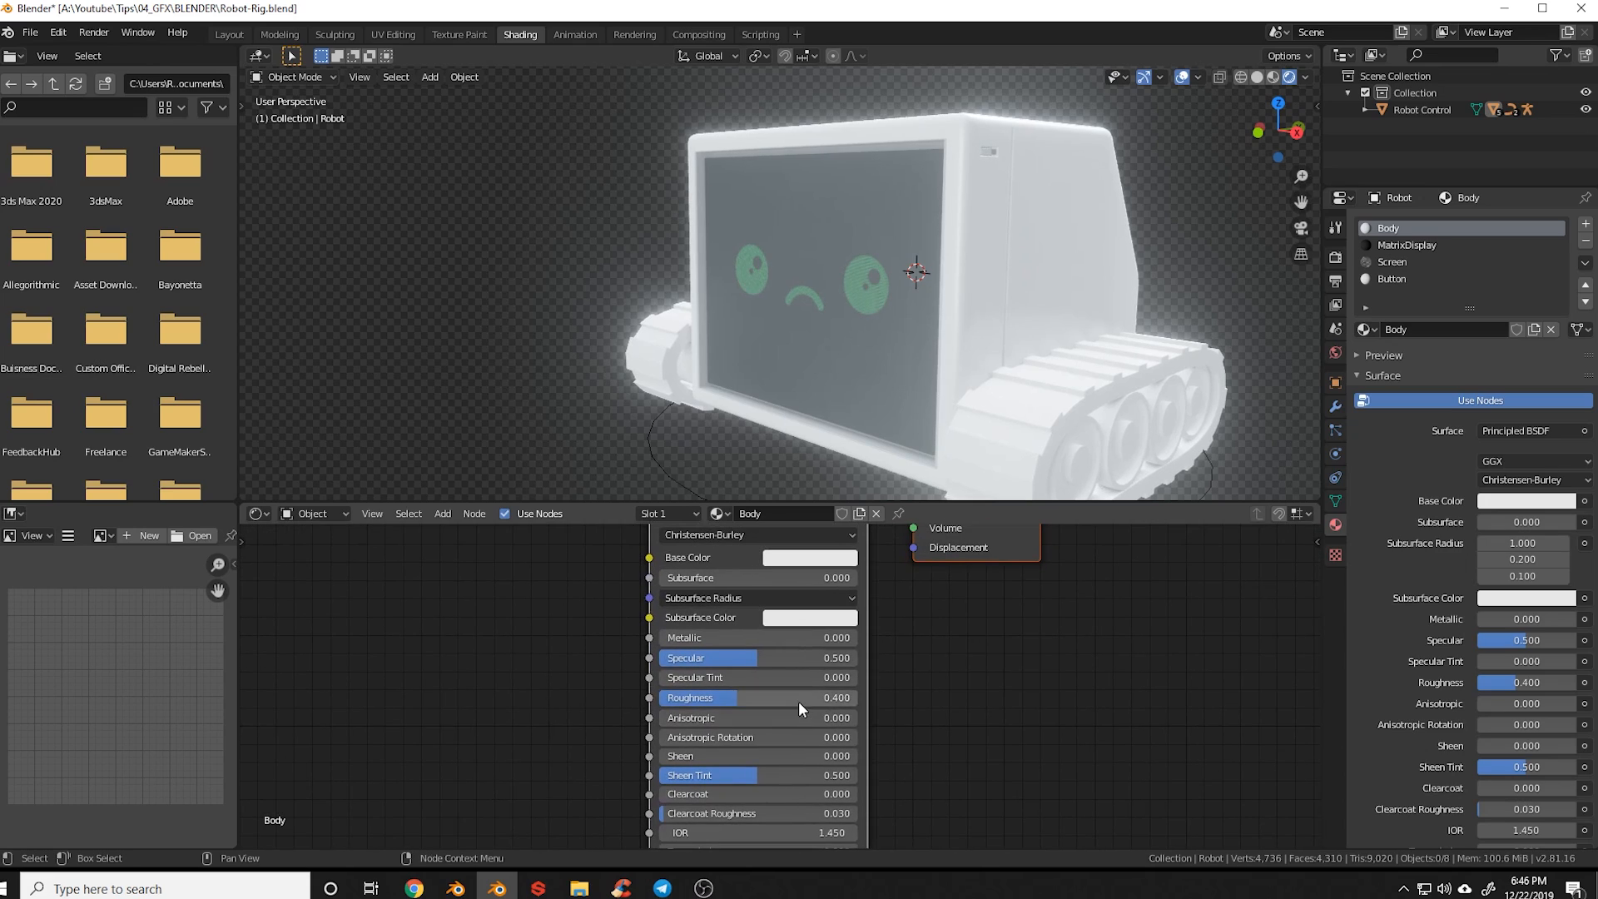
double_click(799, 700)
type("0.25")
key("Return")
Set the Body material's base color to a pale peach with hue 0.074, saturation 0.193 and value 0.906
left_click(810, 557)
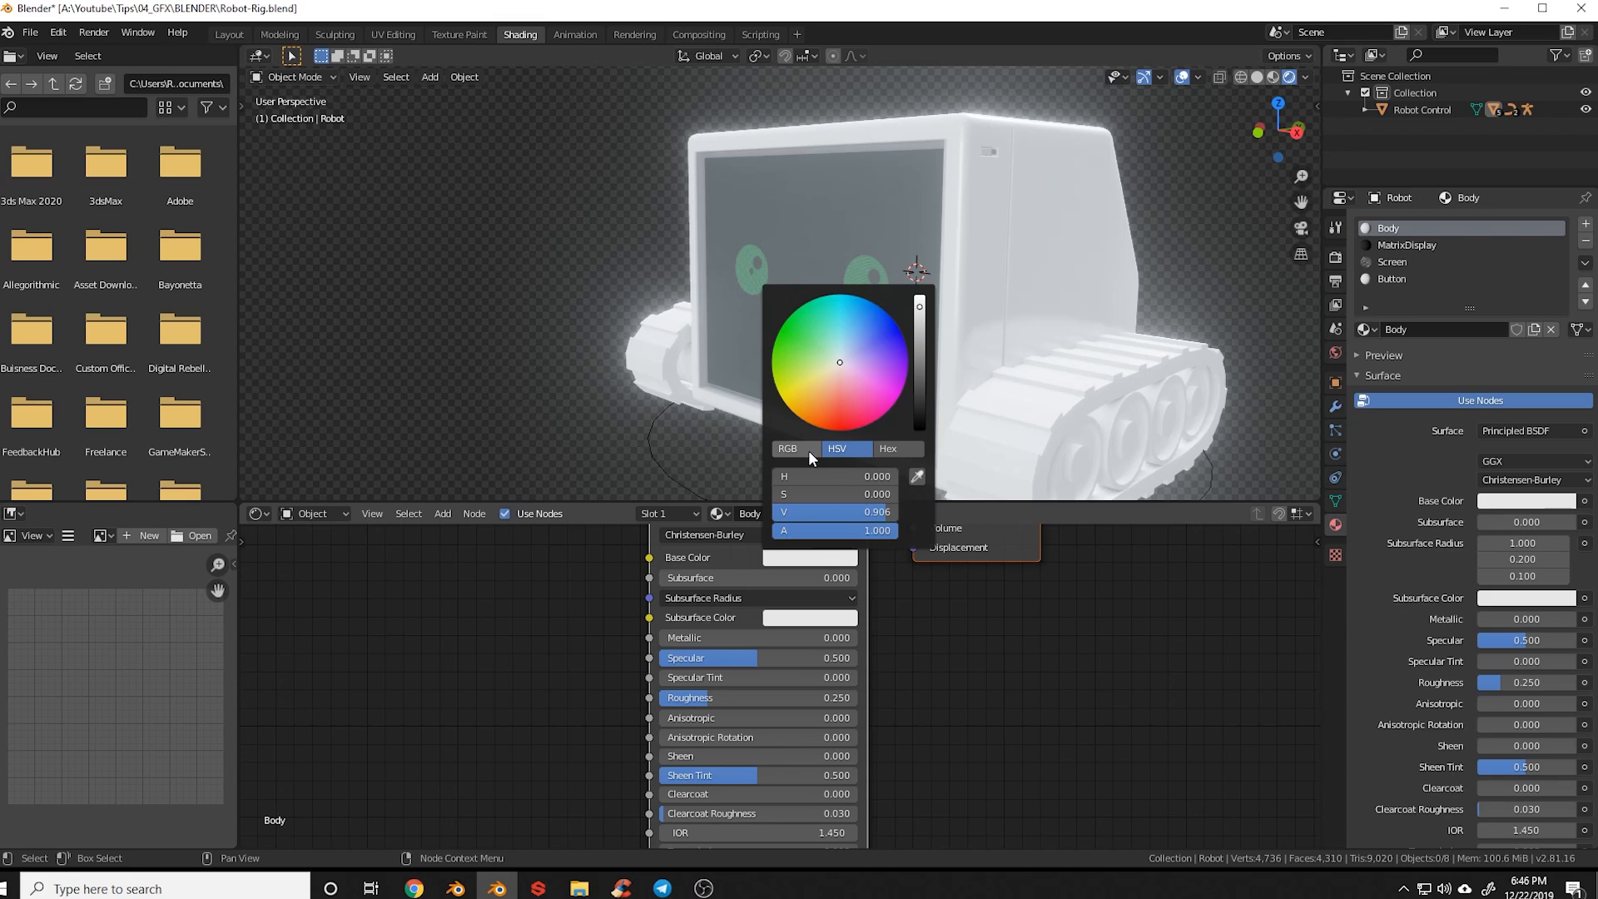
left_click_drag(838, 375, 835, 370)
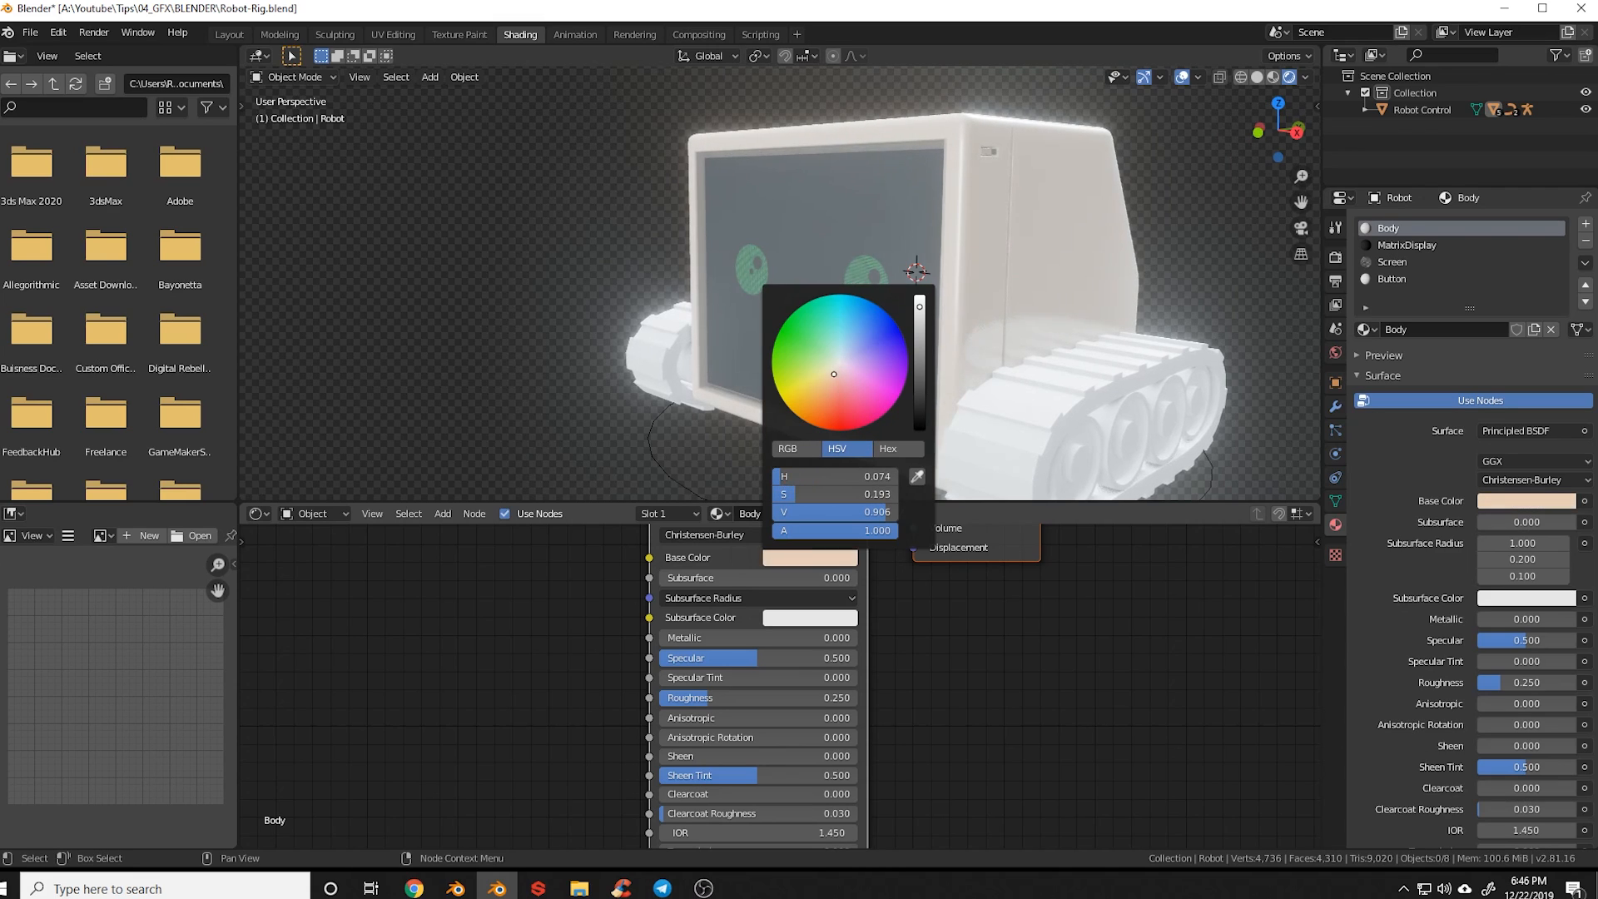
left_click(1022, 708)
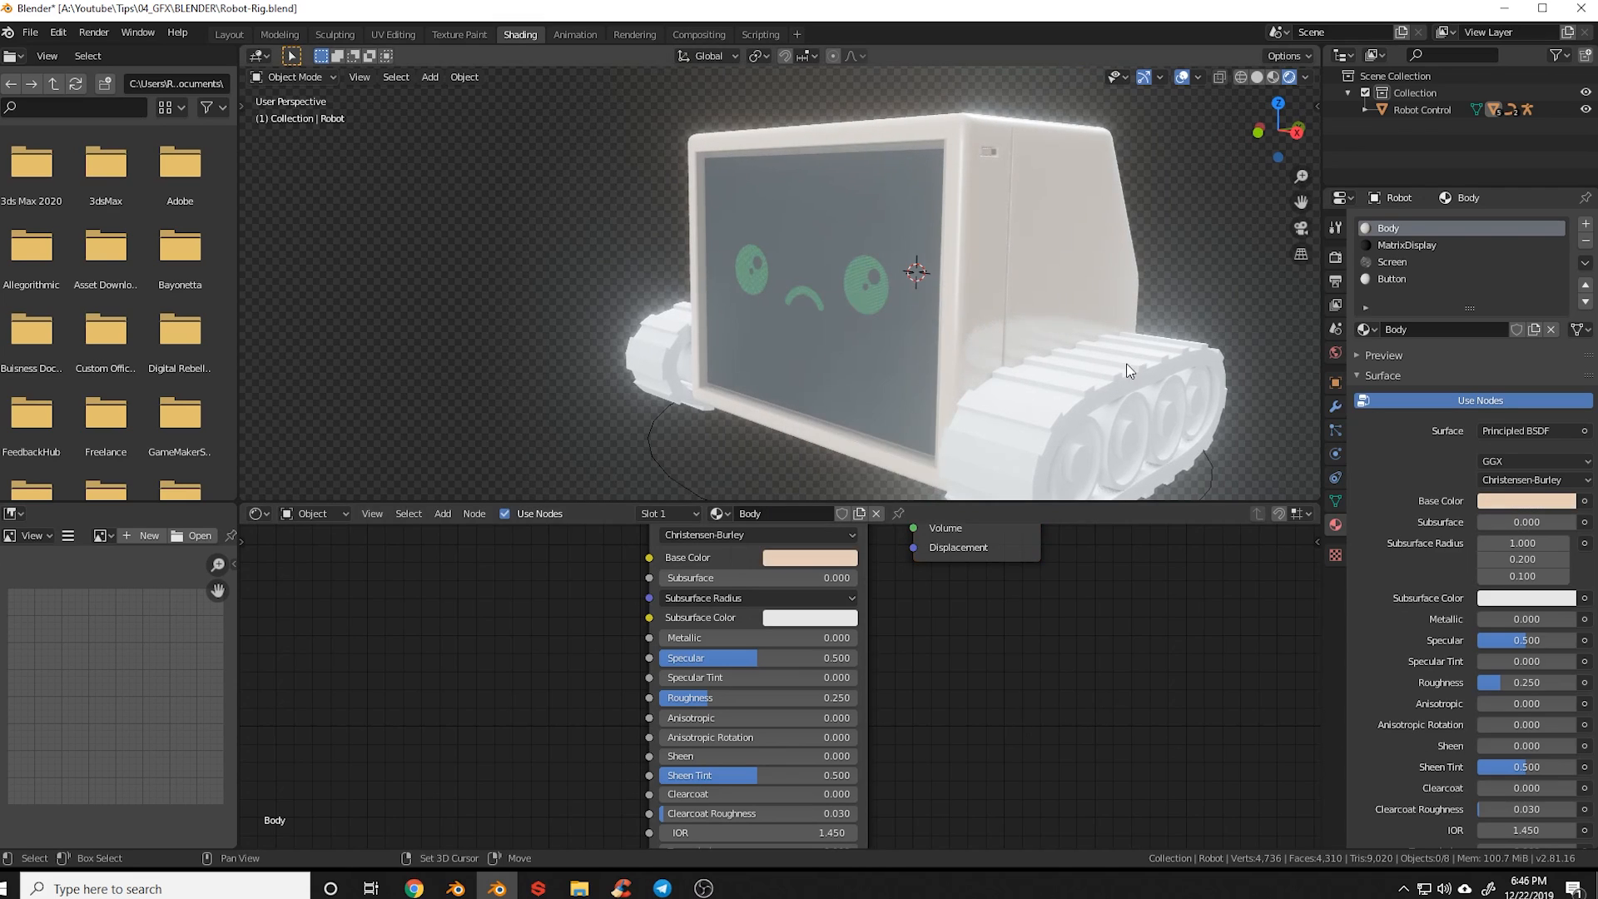
Try a roughness of 0.5 on the Body material
middle_click_drag(1108, 496, 1078, 466, "shift")
left_click(755, 700)
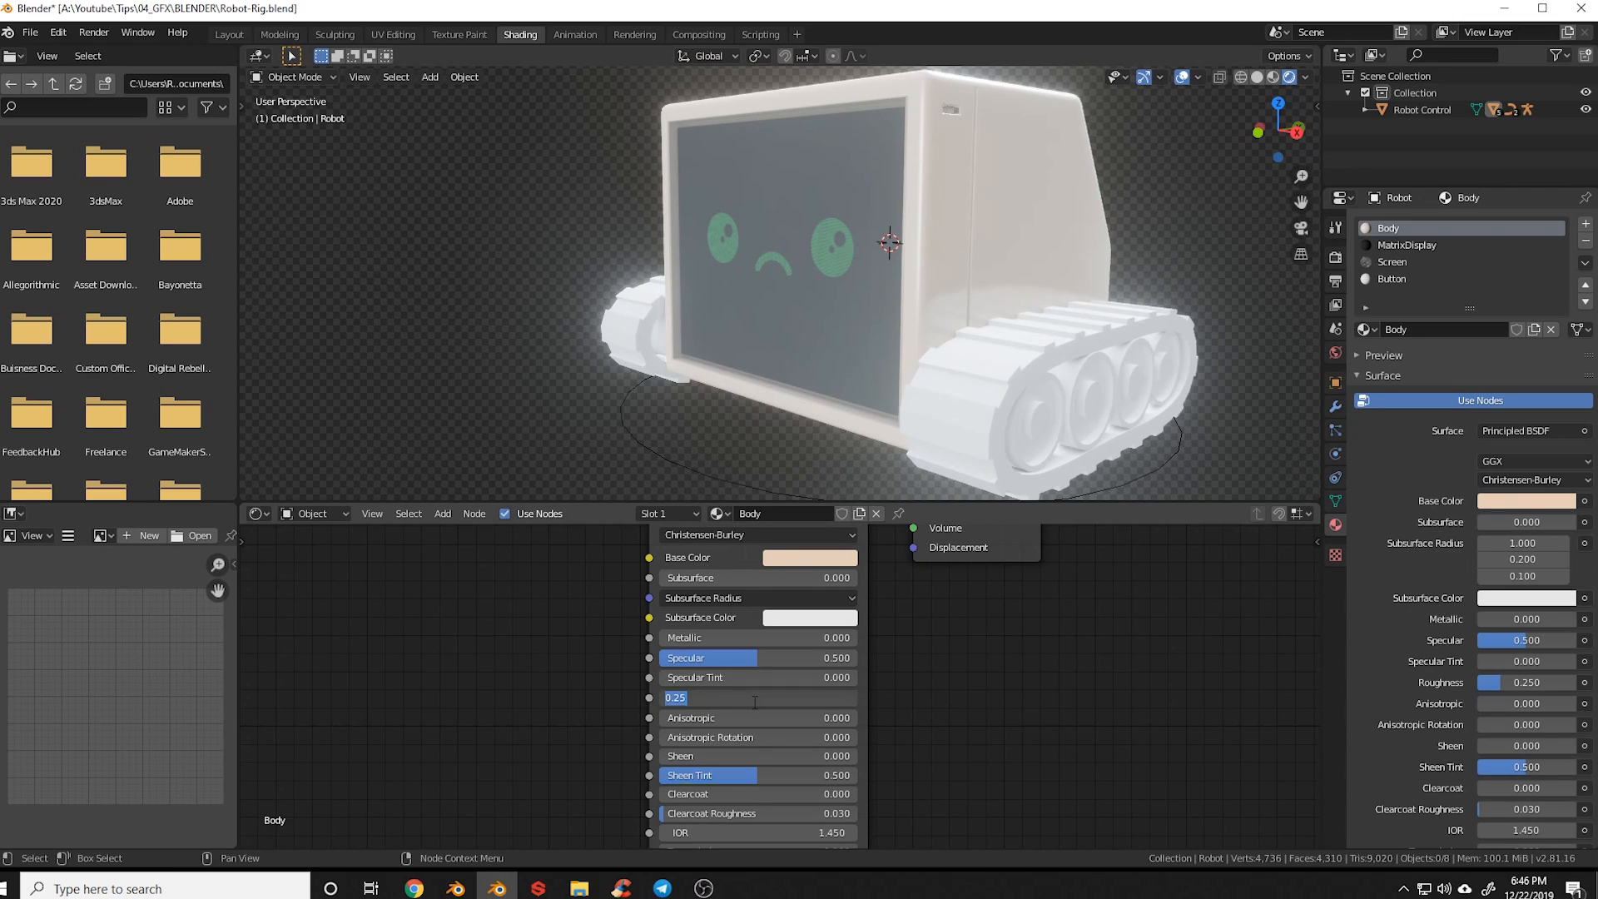
type(".")
key("Return")
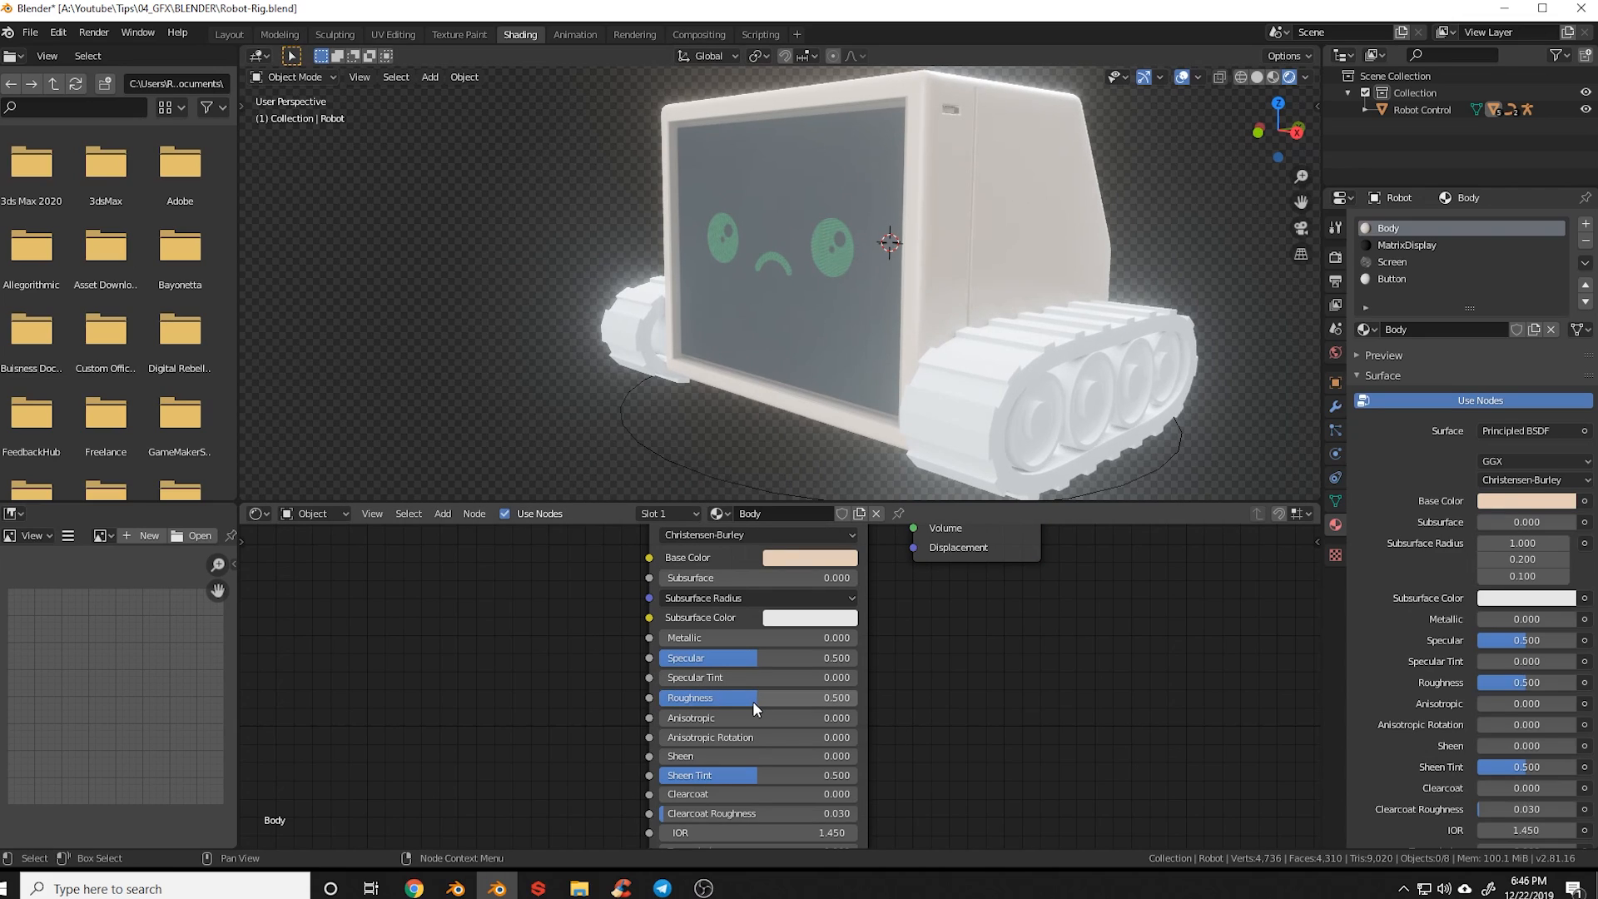
Set the Body material's roughness to 0.35
left_click(755, 702)
type(".3")
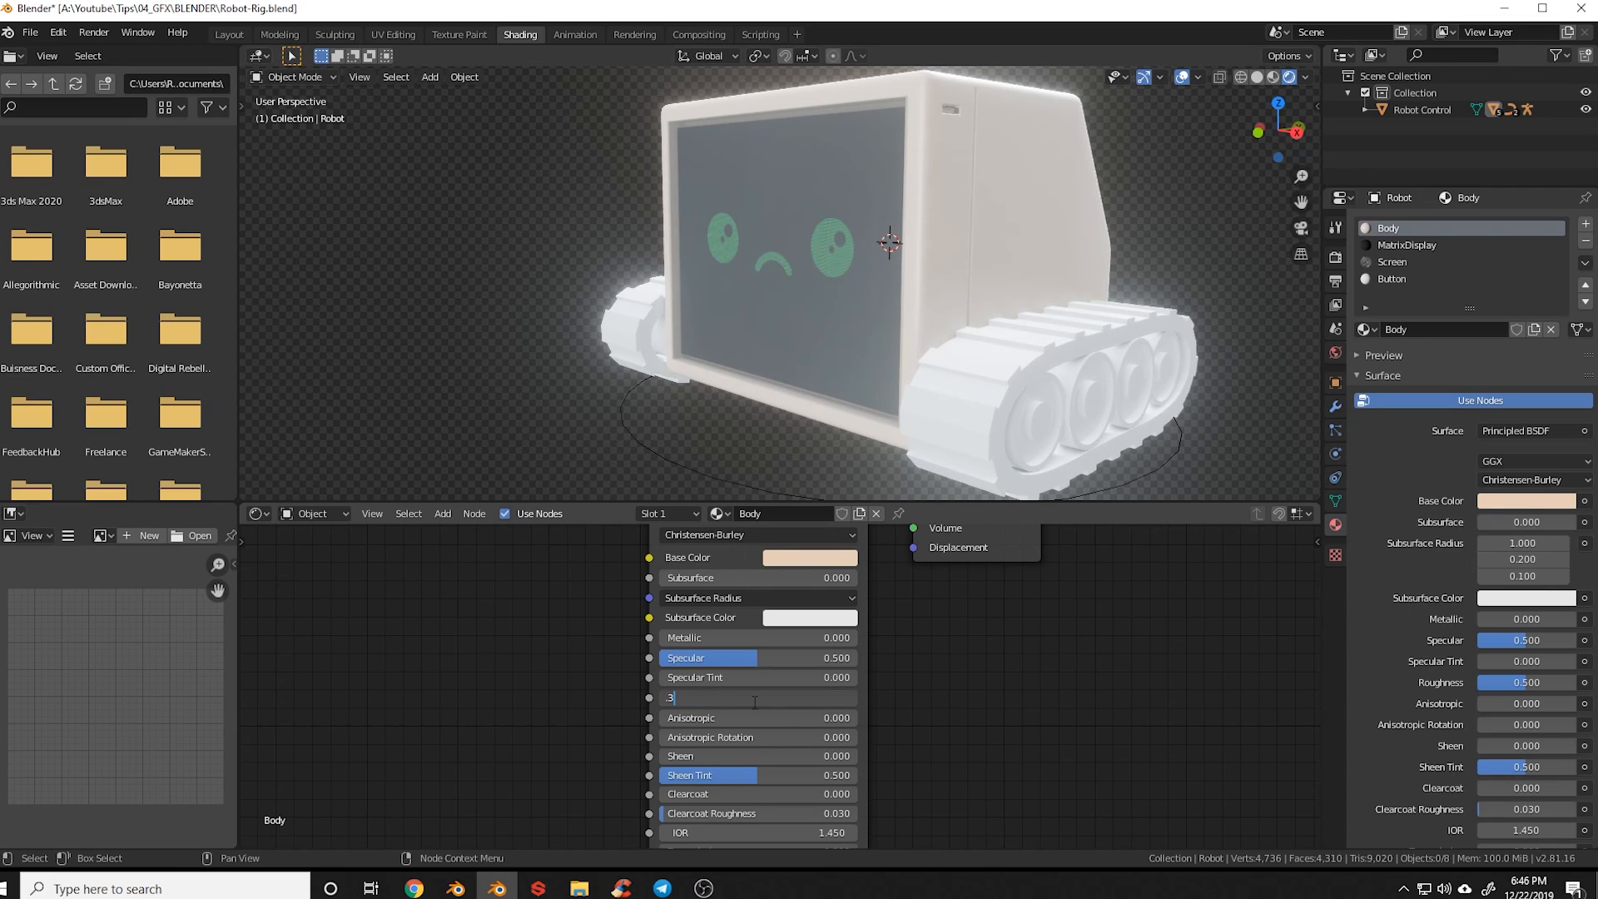
type("5")
key("Return")
Select the Button material and inspect the recessed button on the robot's side up close
middle_click_drag(904, 736, 849, 765)
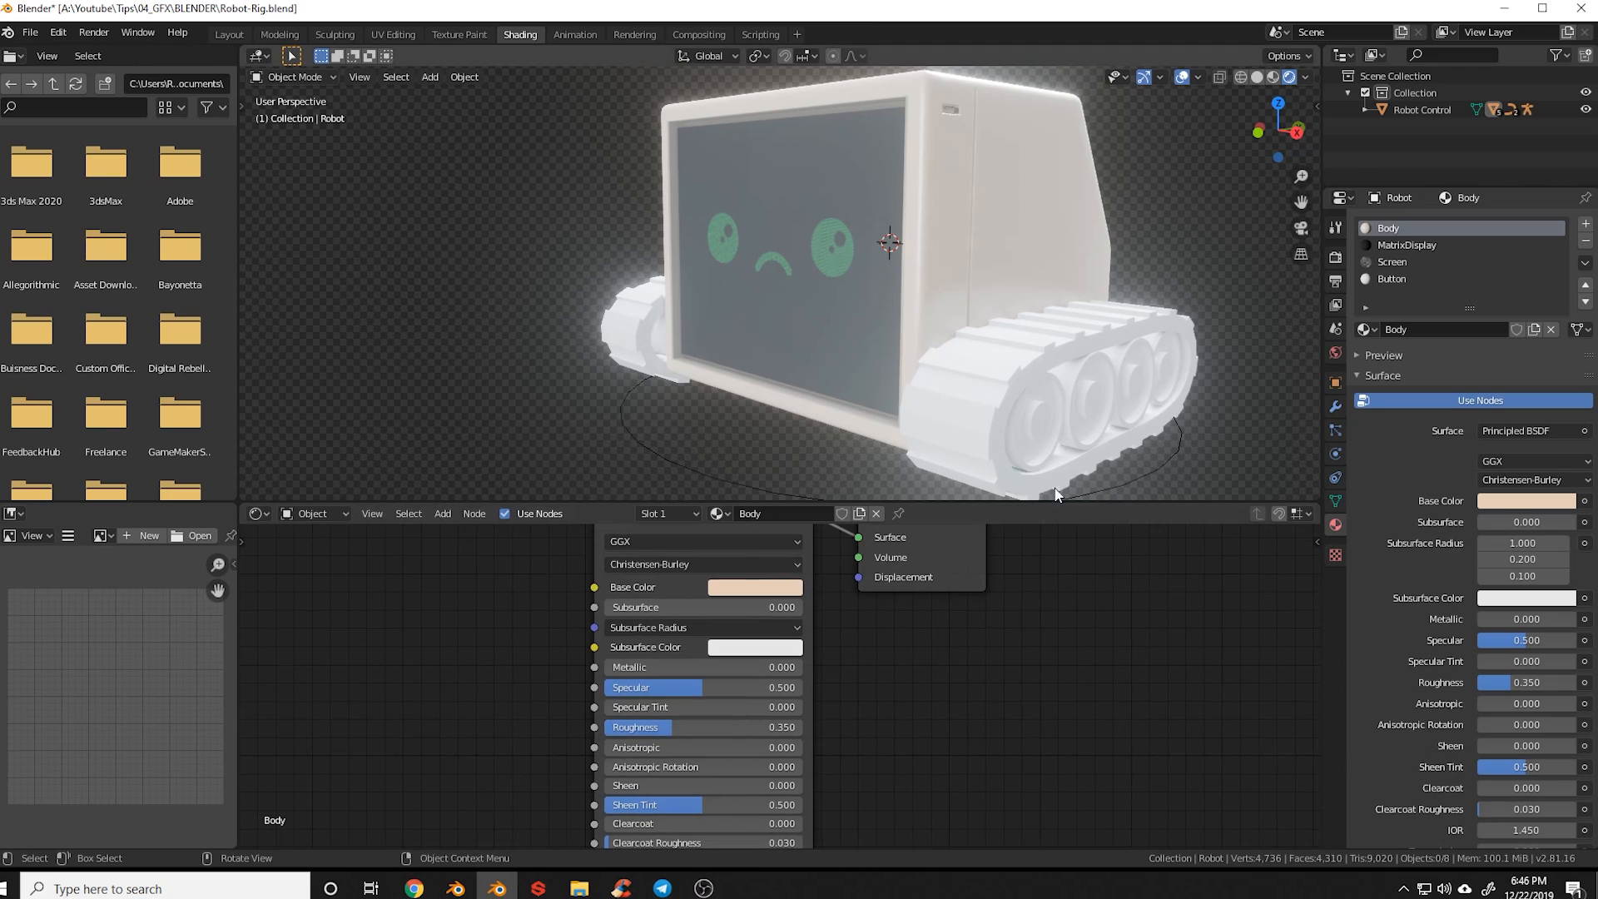
left_click(1395, 272)
middle_click_drag(1077, 171, 1071, 311)
scroll(936, 317, "up", 5)
middle_click_drag(935, 317, 985, 378)
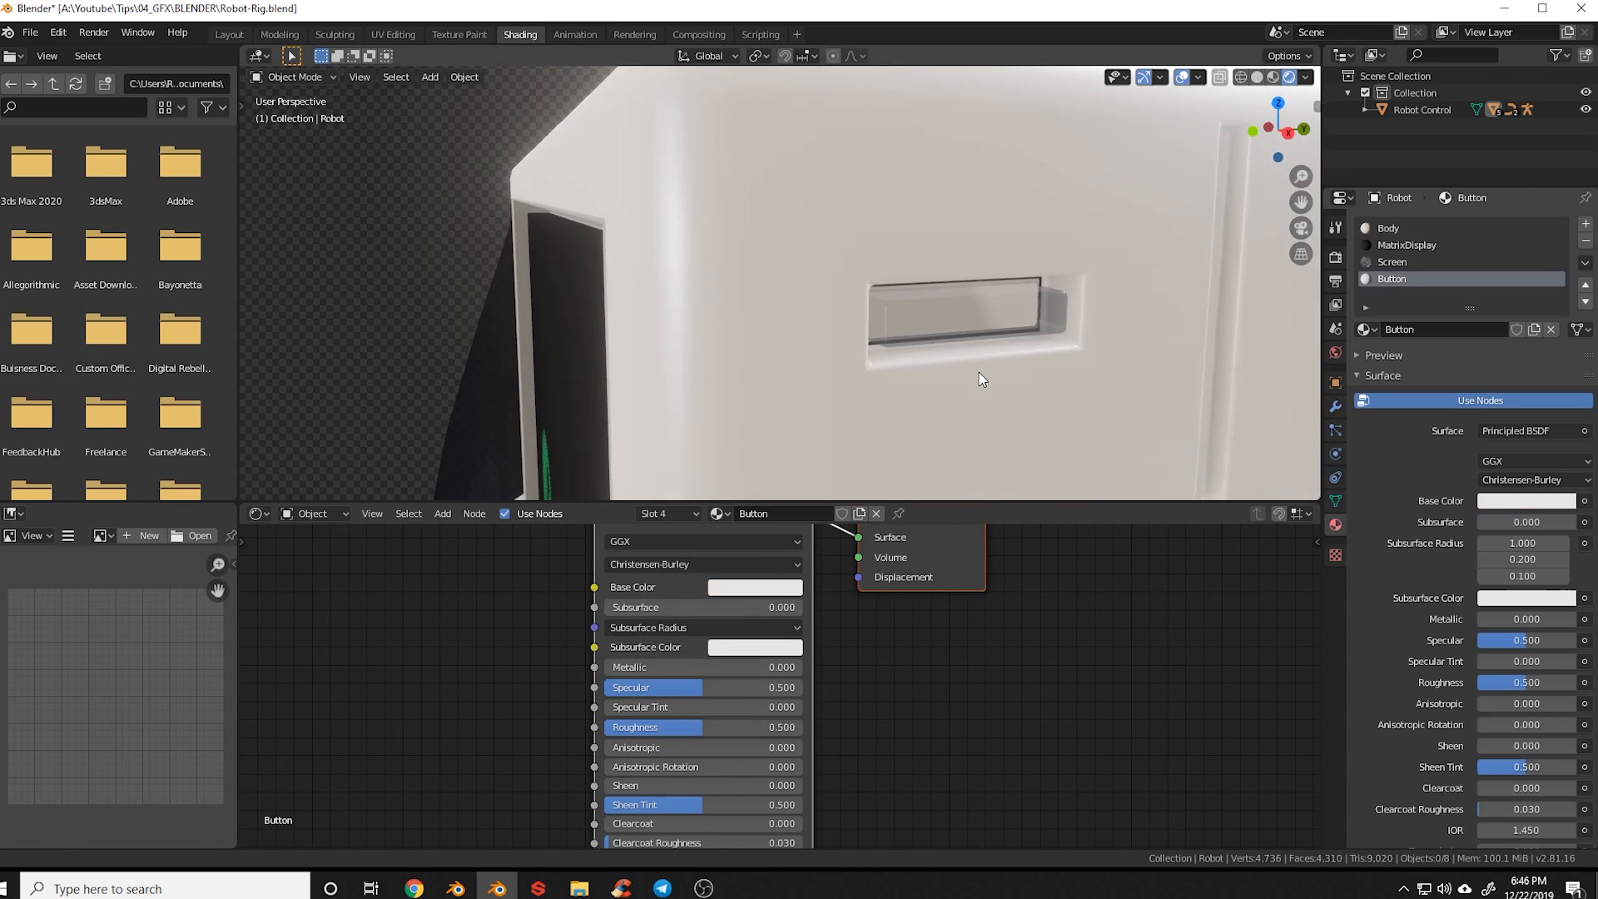
scroll(982, 376, "down", 2)
scroll(982, 379, "up", 2)
scroll(983, 378, "down", 3)
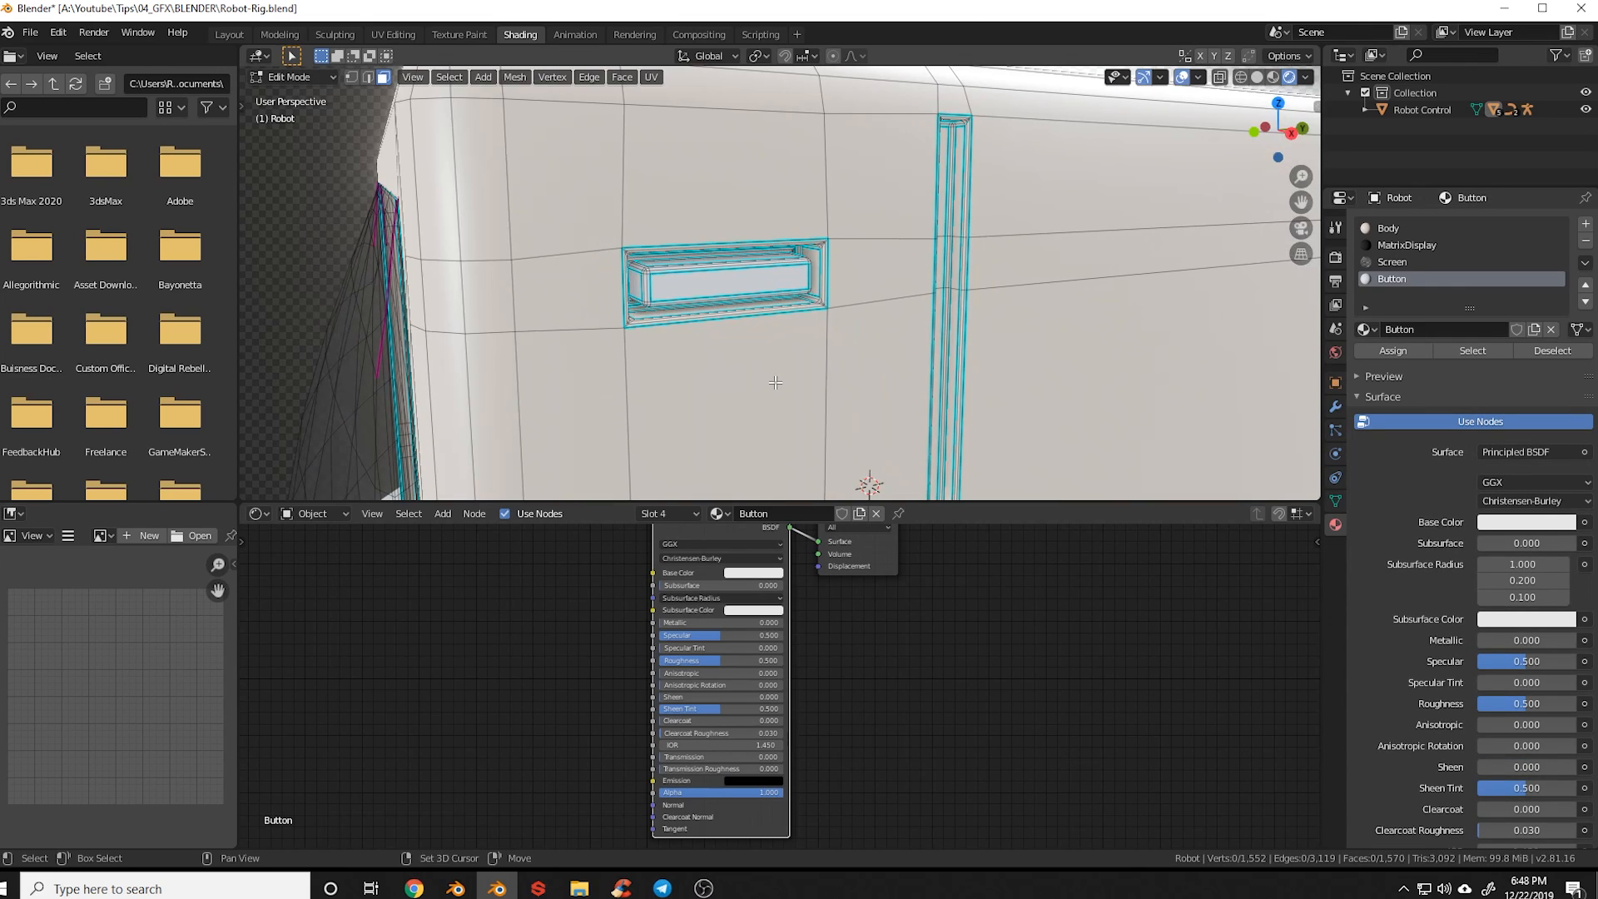
middle_click_drag(775, 382, 782, 382)
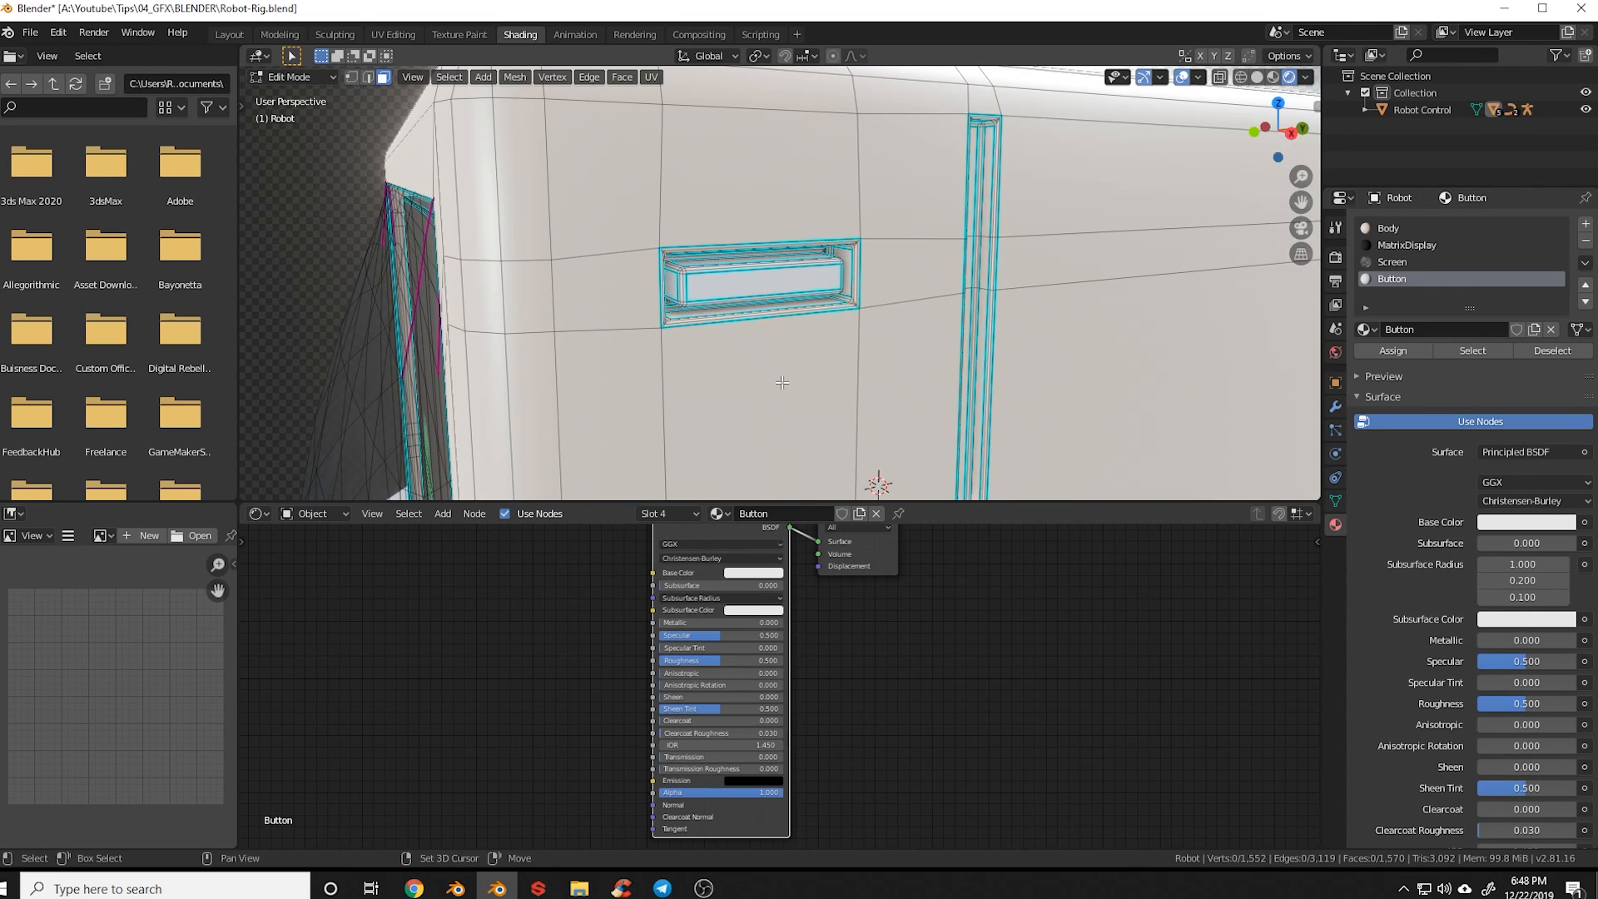
Replace the Button material's Principled BSDF with an Emission shader connected to the Material Output's Surface
middle_click_drag(833, 699, 835, 764)
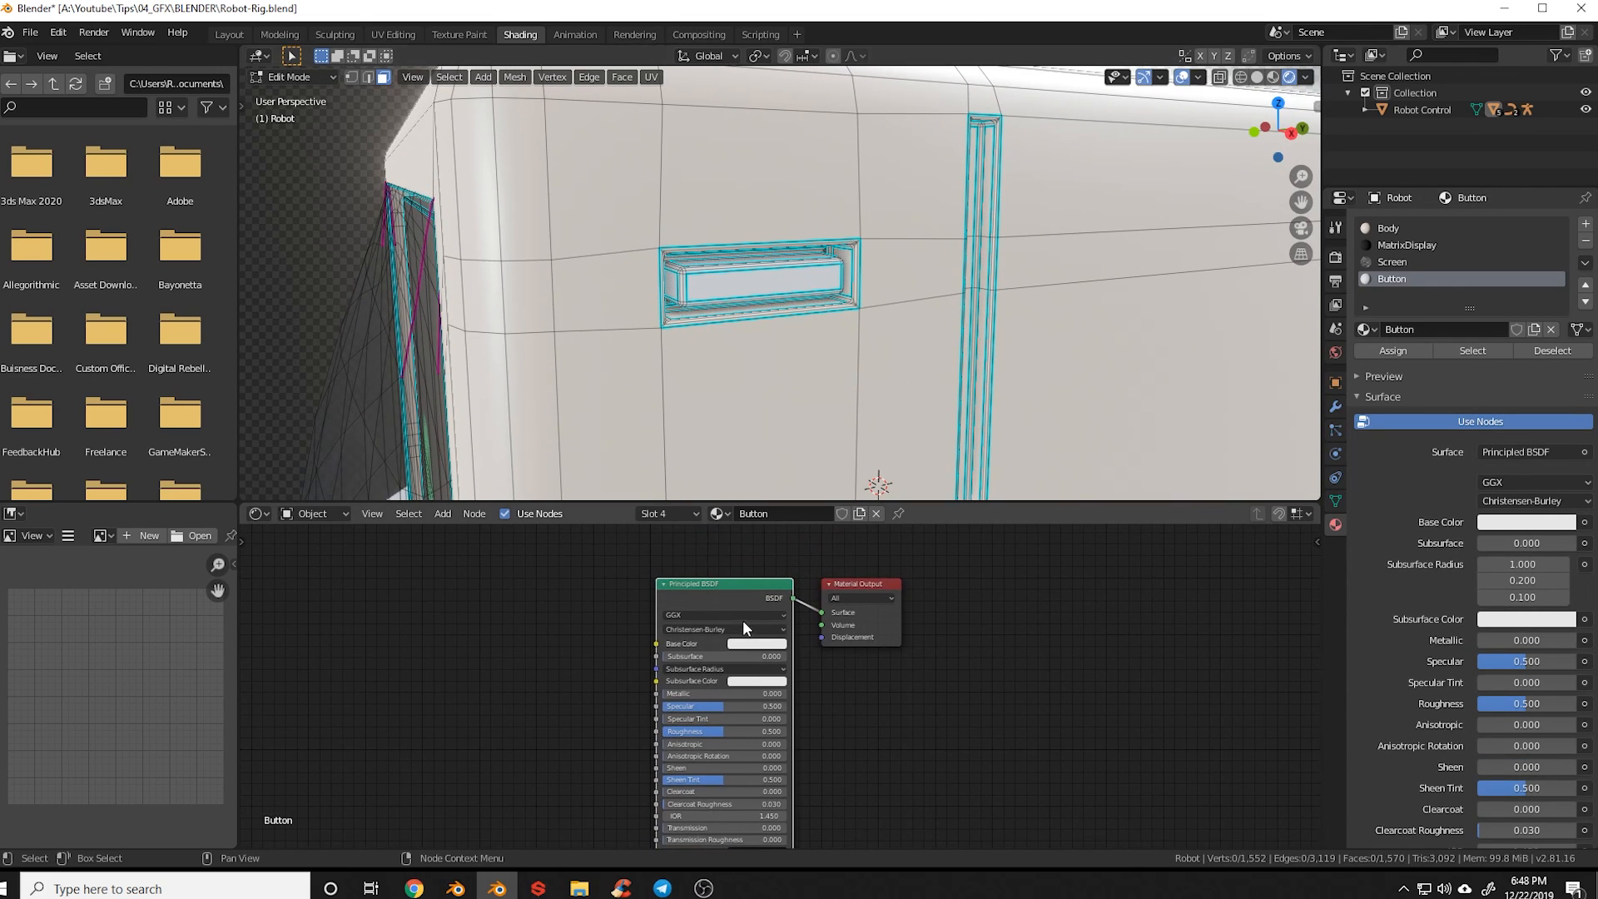
key("x")
key("shift+a")
left_click(736, 596)
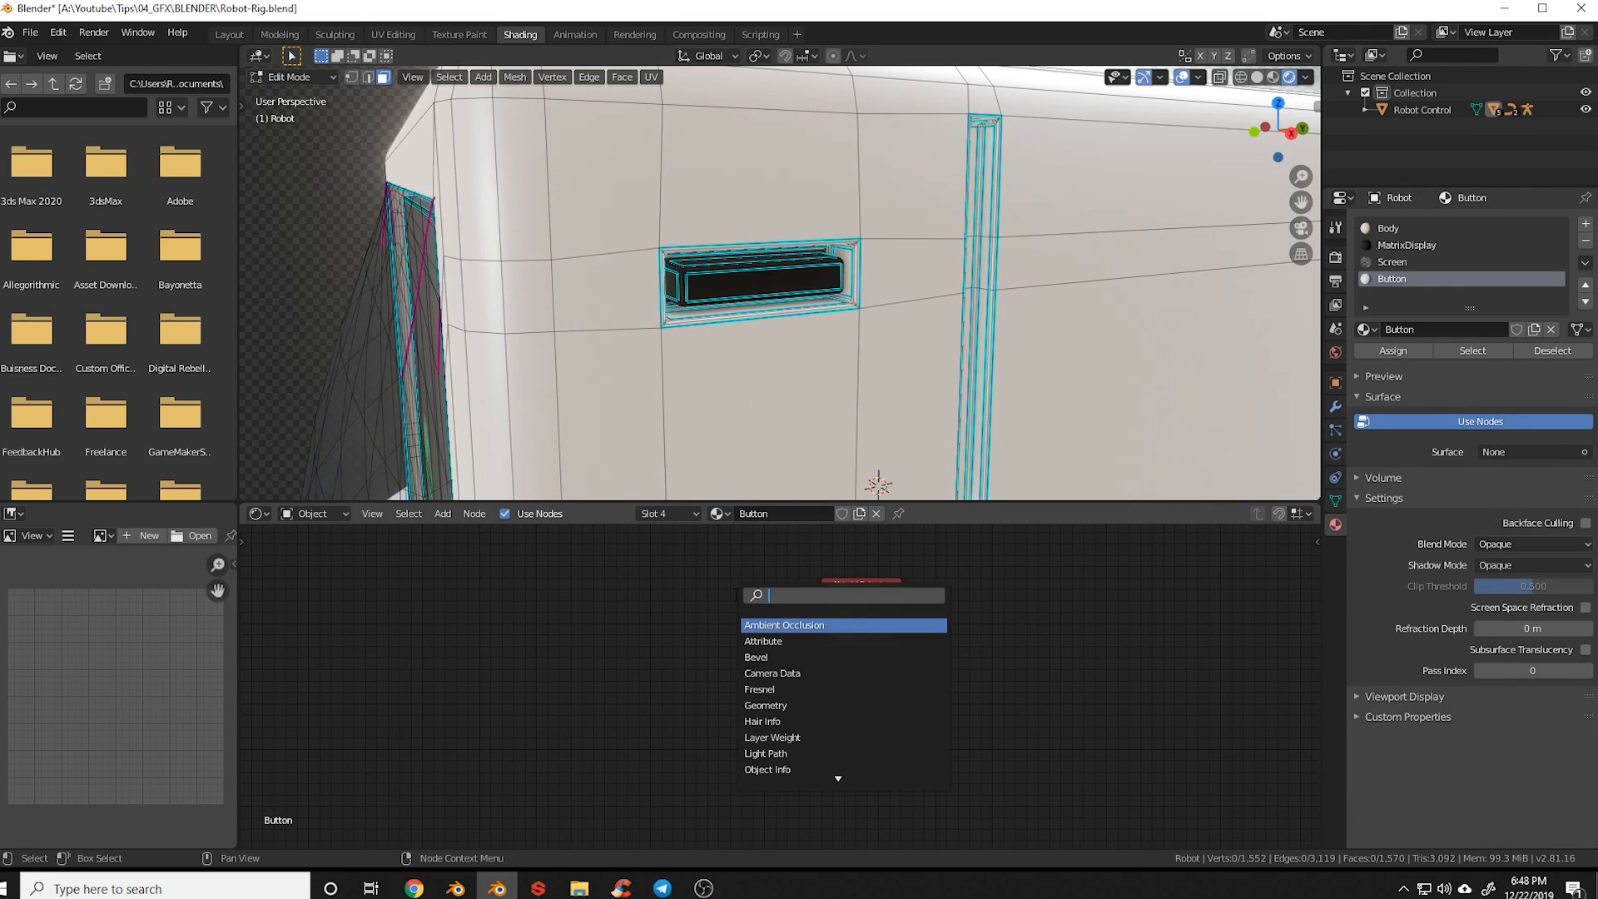
type("emi")
key("Return")
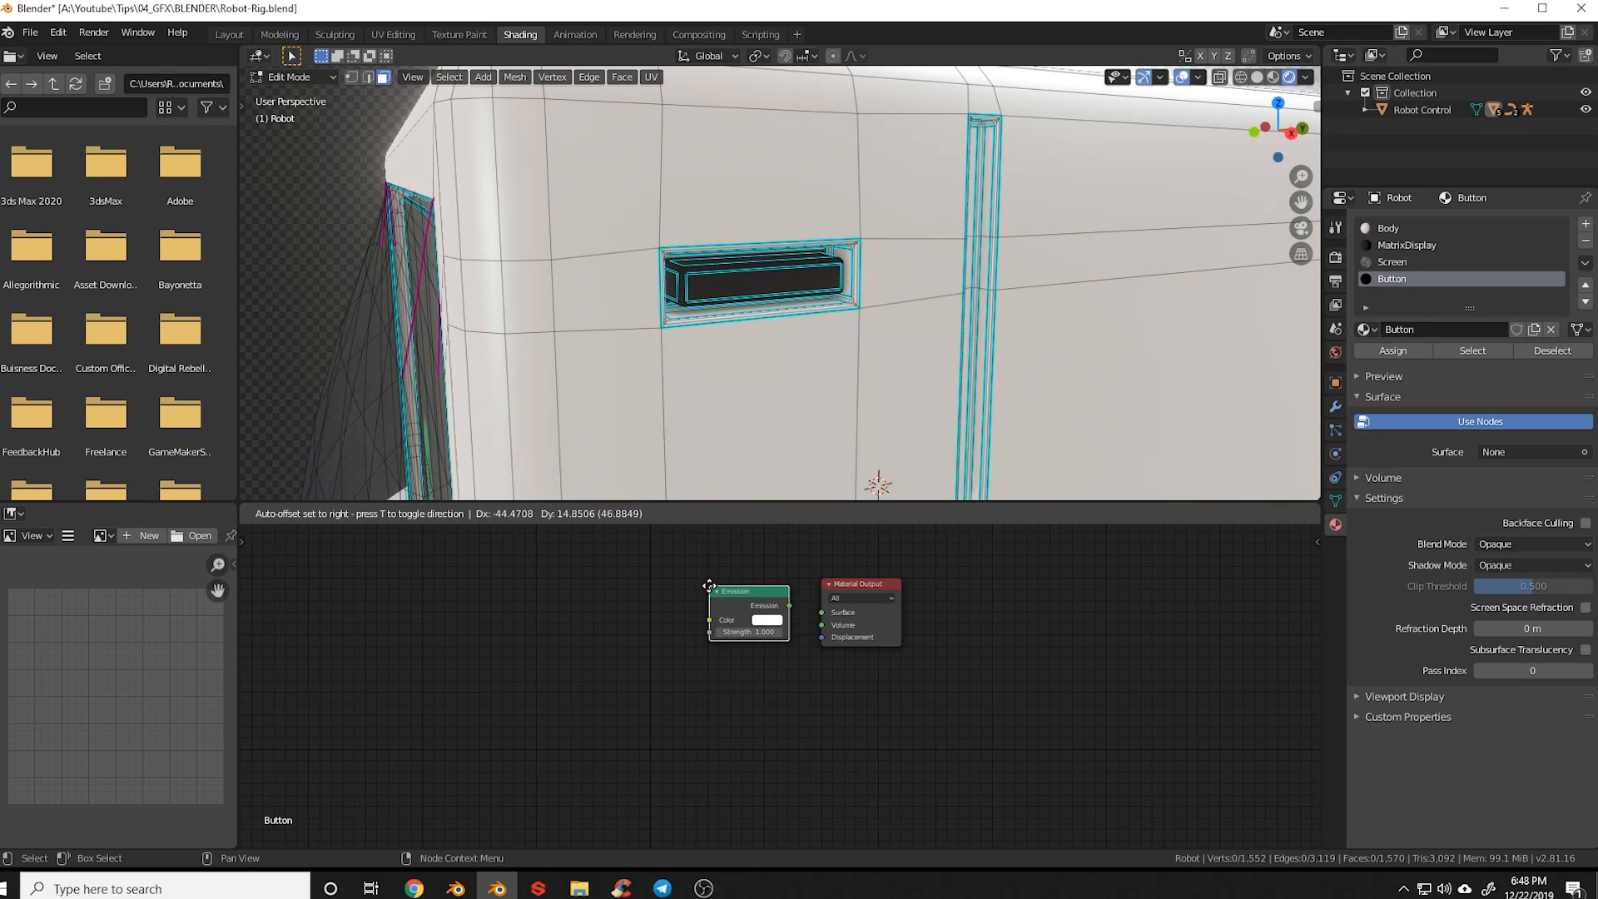
left_click(640, 617)
left_click_drag(720, 636, 823, 612)
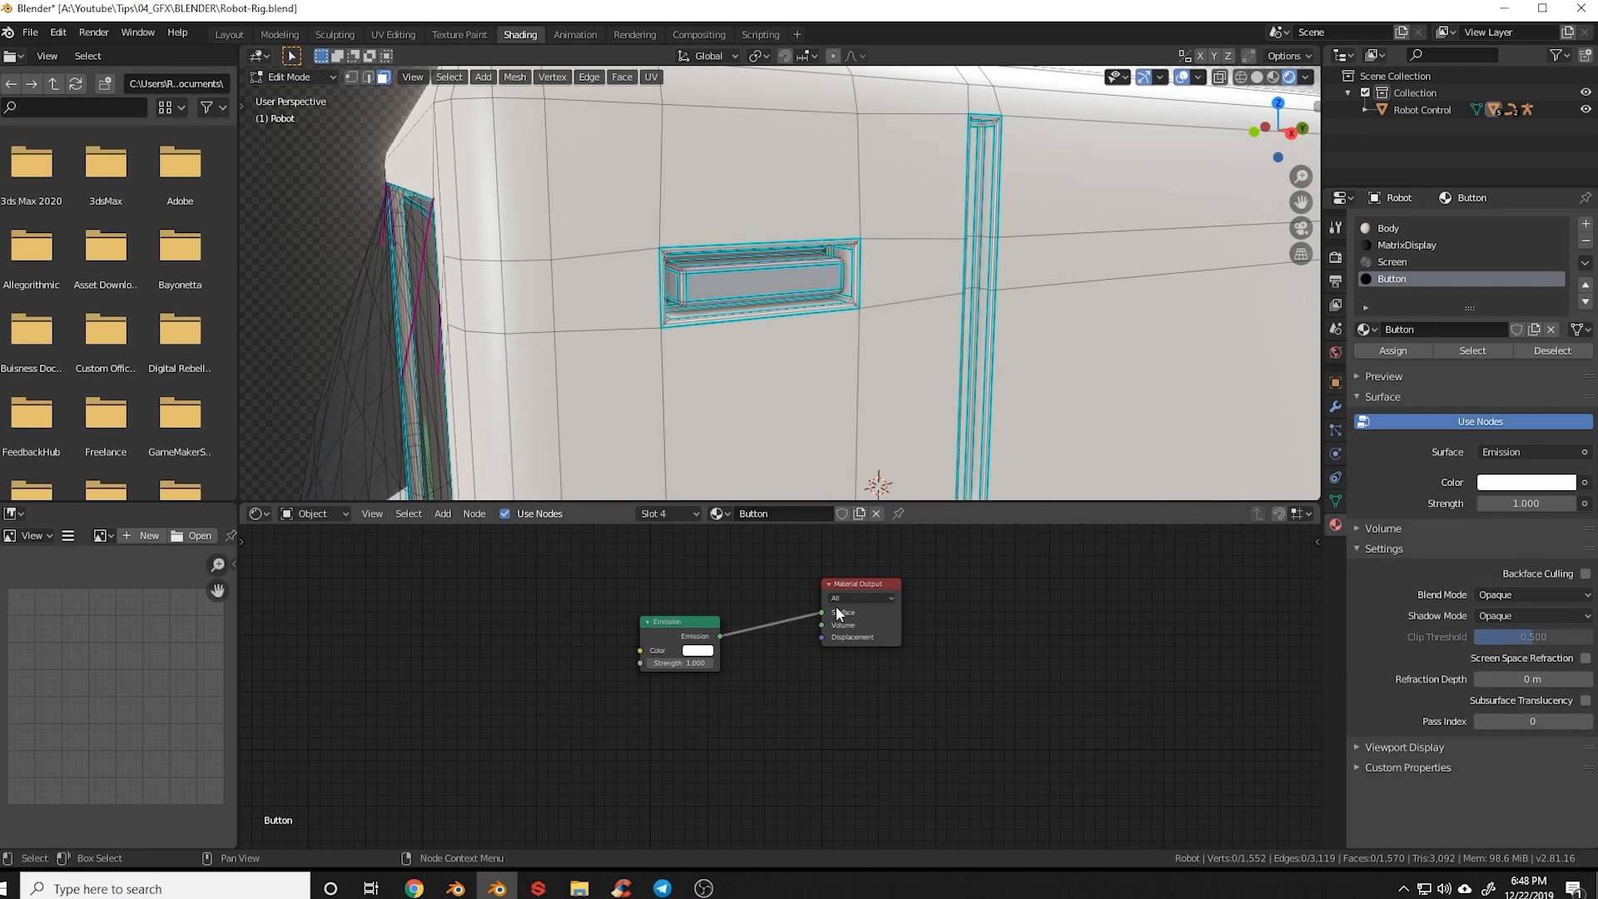
Set the Button material's emission colour to bright green, hue about 0.357 and saturation about 0.747, and return to Object Mode
left_click(698, 652)
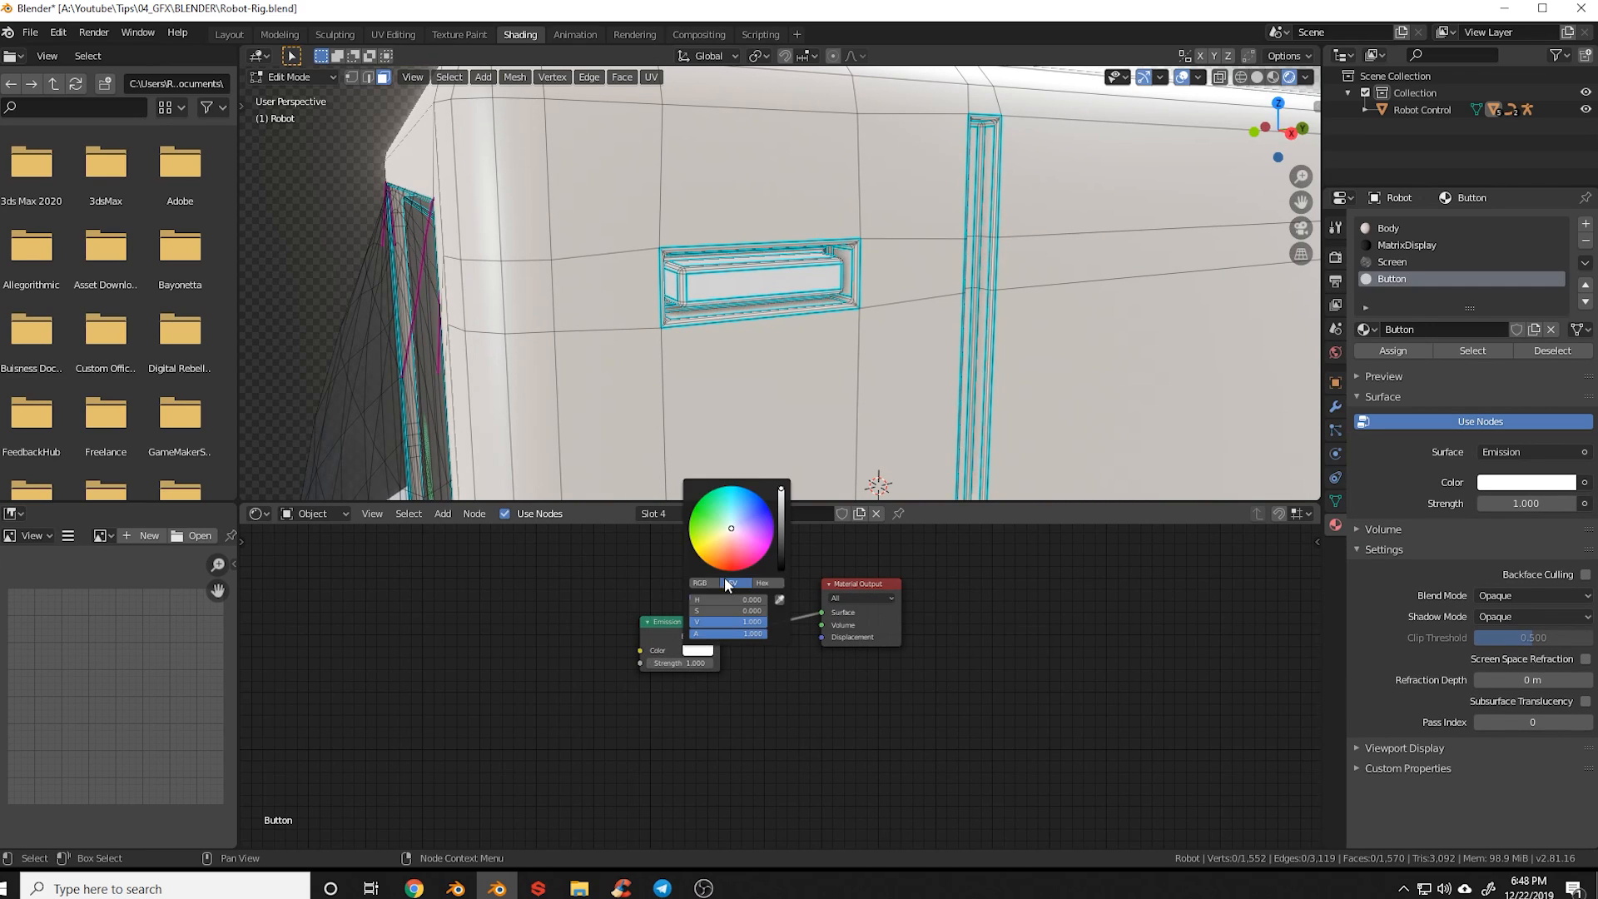
left_click_drag(730, 531, 706, 509)
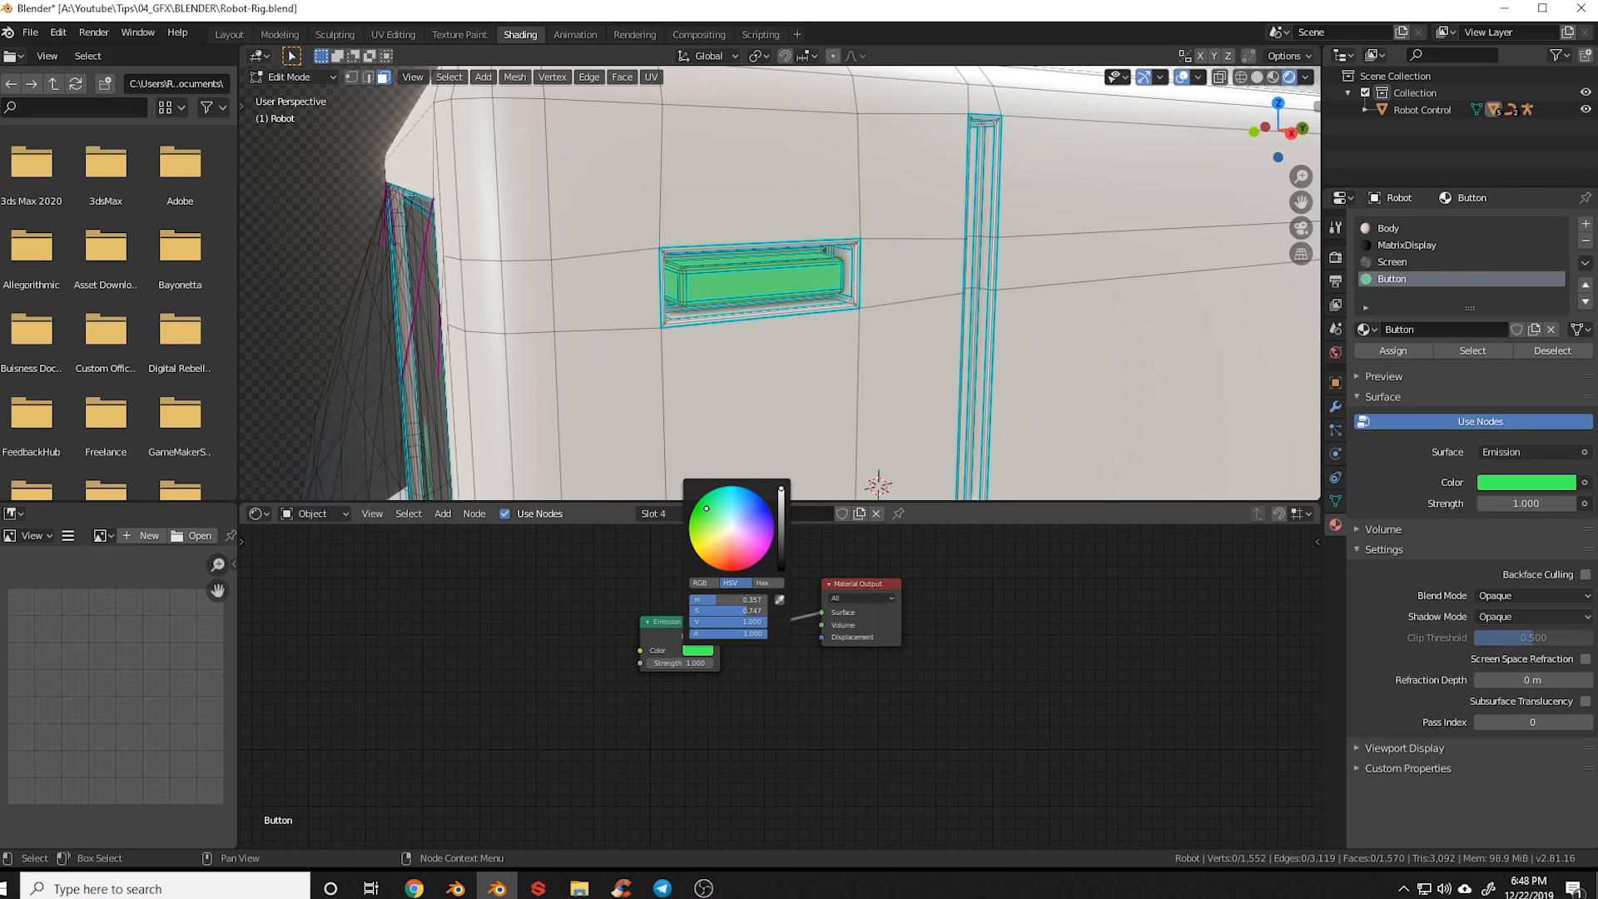
key("ctrl+Tab")
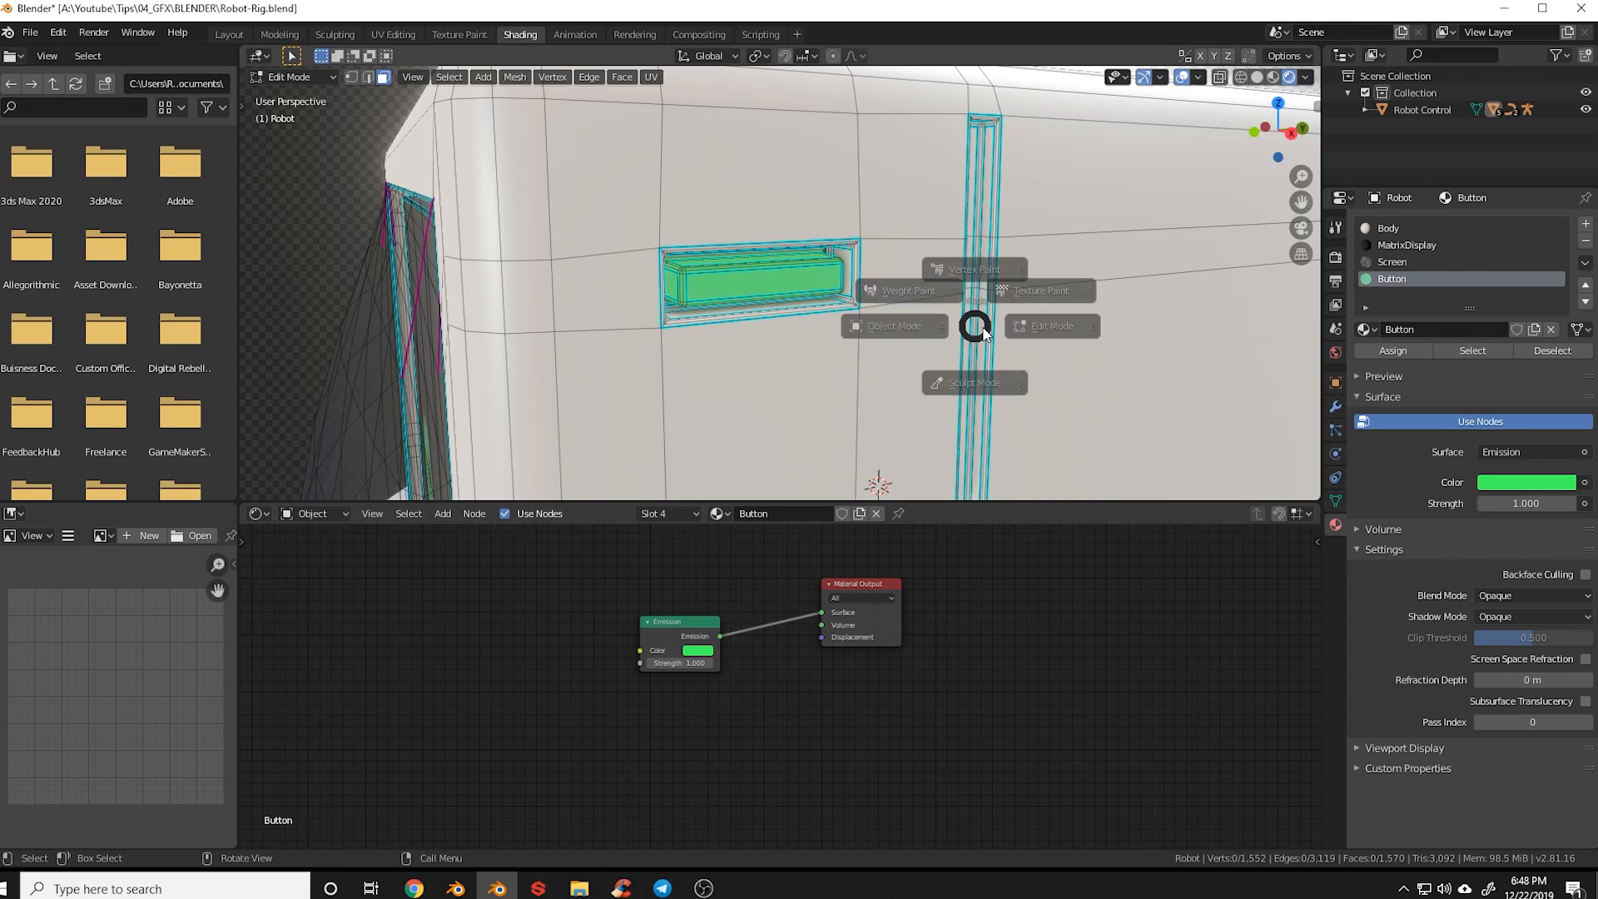
left_click(864, 340)
Select the robot's tread and darken the Tread material's base colour to near black
scroll(894, 345, "down", 5)
middle_click_drag(894, 347, 862, 375)
left_click(864, 373)
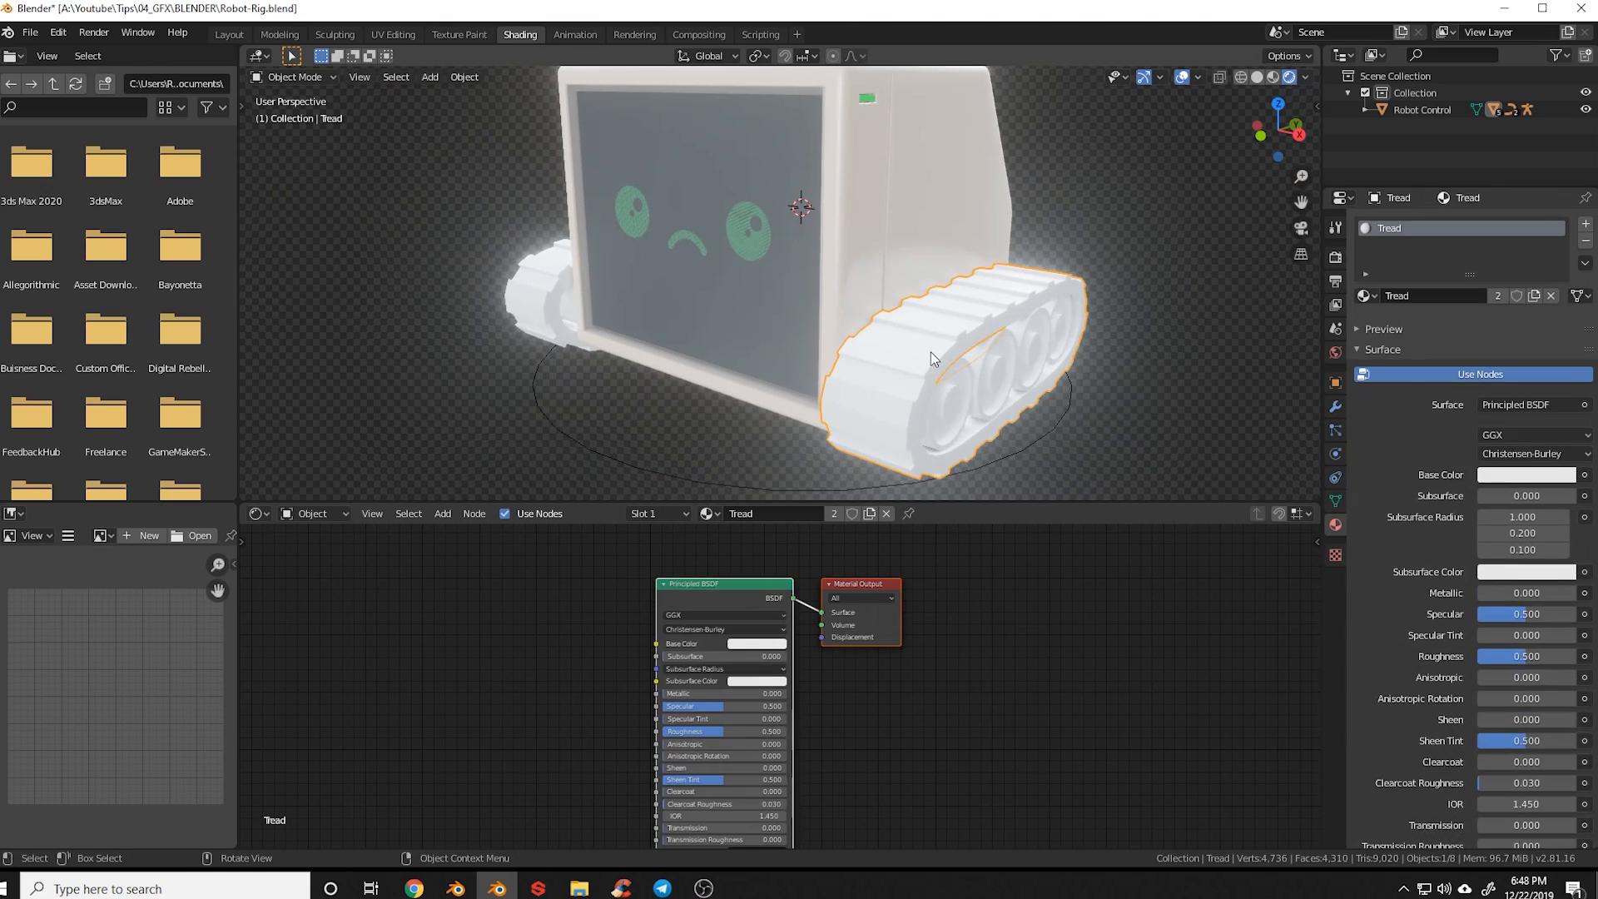
middle_click_drag(876, 714, 910, 712)
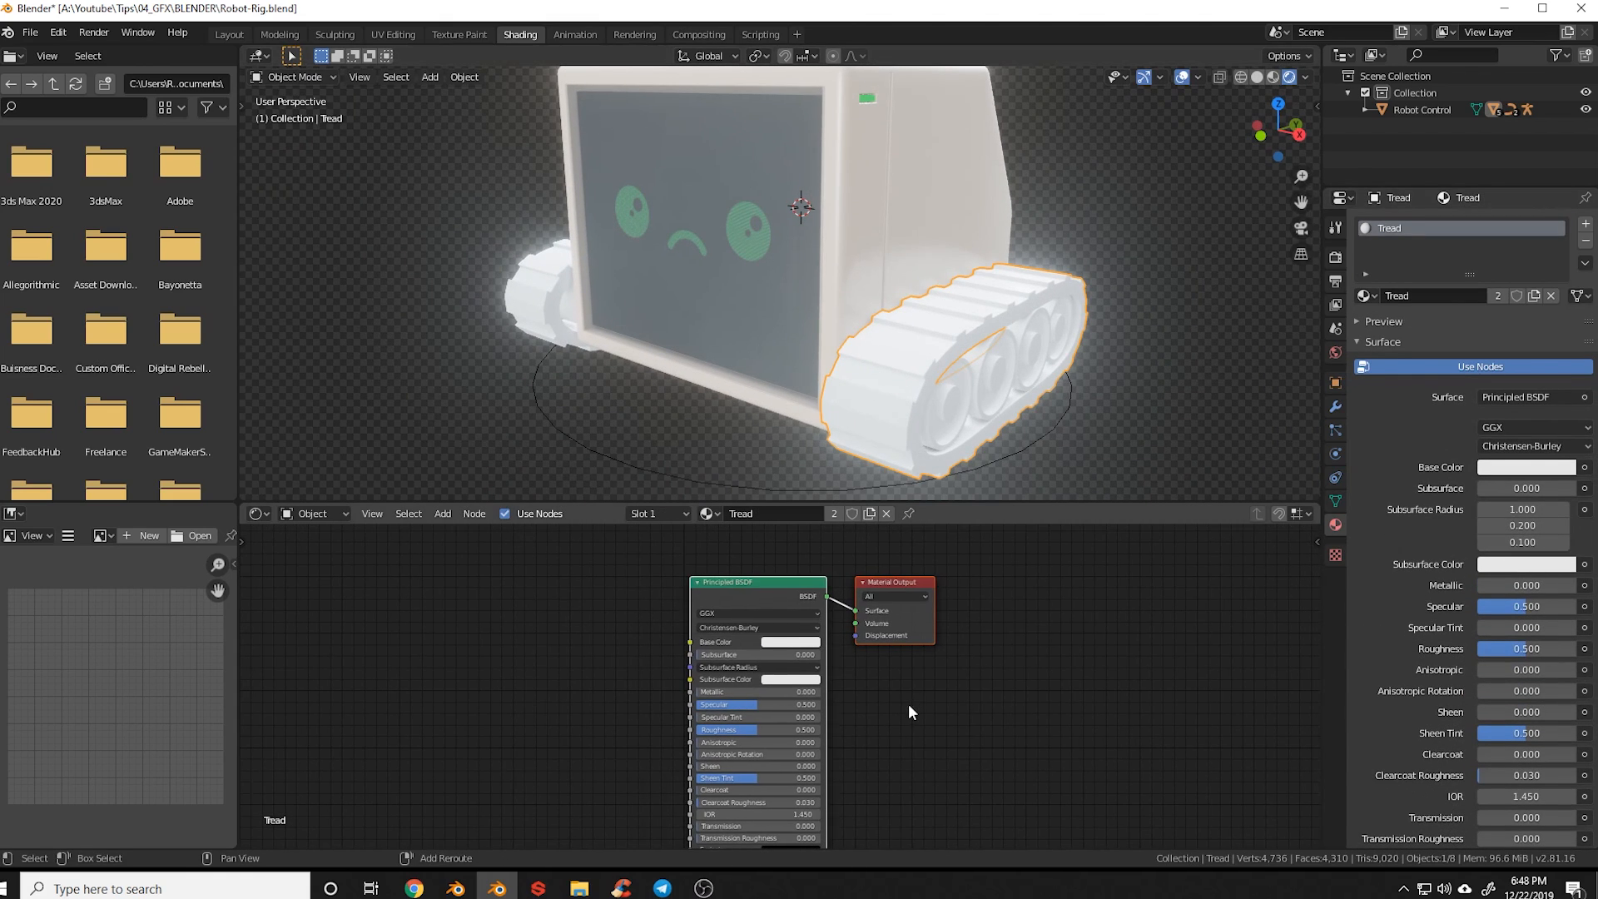
left_click(791, 642)
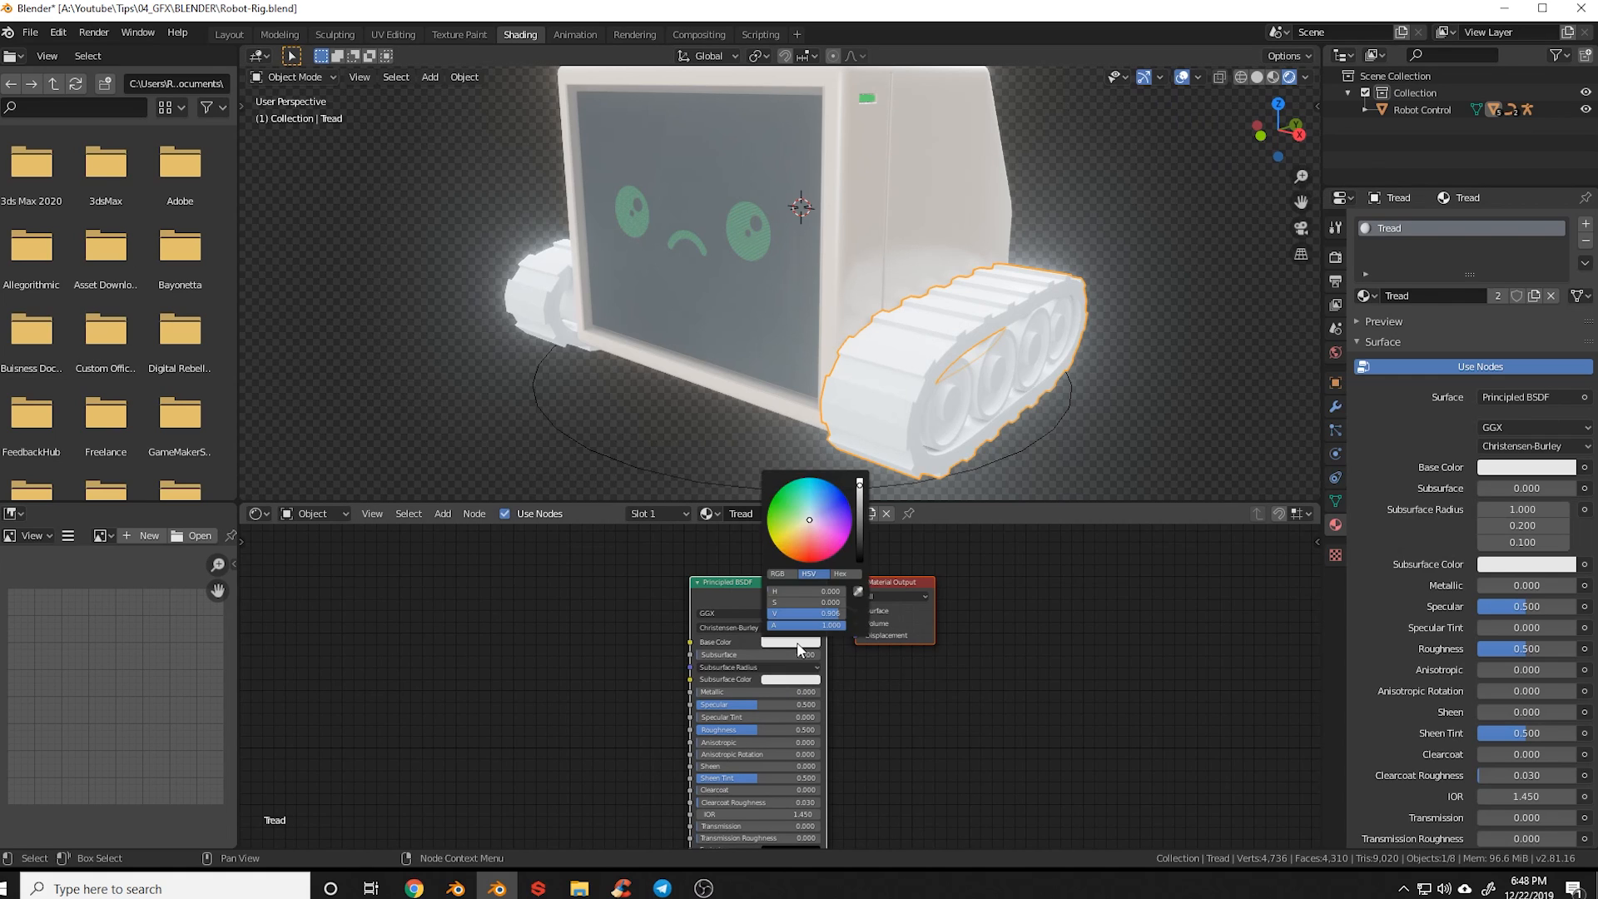
left_click_drag(860, 486, 860, 561)
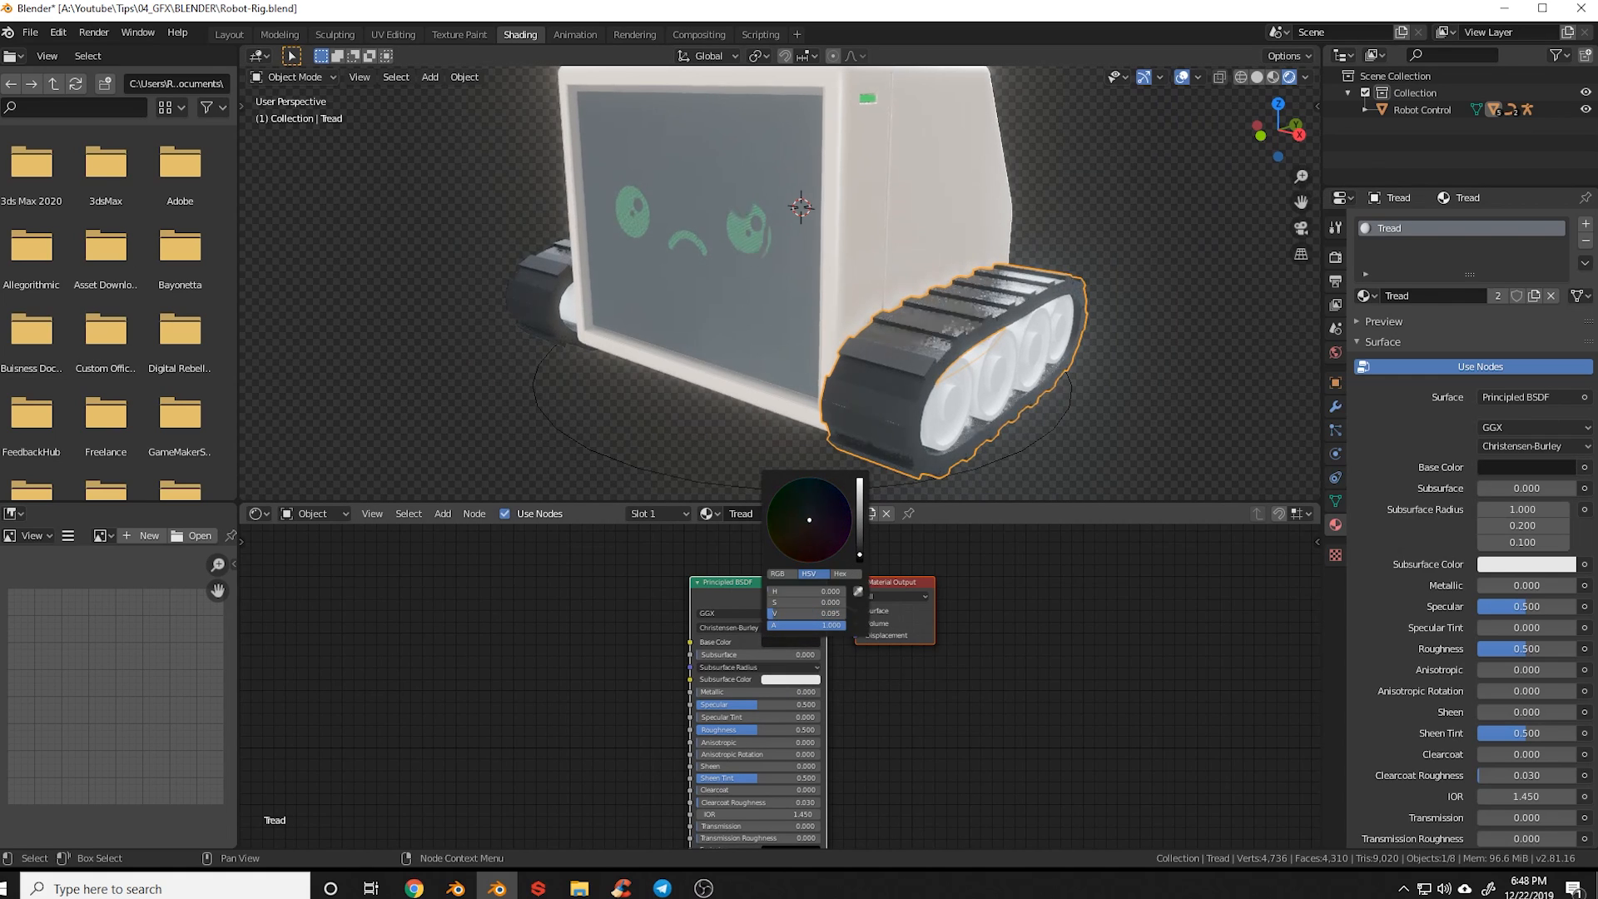
Set the Tread material's roughness to 1.0
middle_click_drag(848, 751, 860, 706)
scroll(776, 690, "up", 4)
left_click_drag(791, 686, 855, 685)
middle_click_drag(960, 682, 933, 738)
middle_click_drag(1006, 702, 974, 749, "shift")
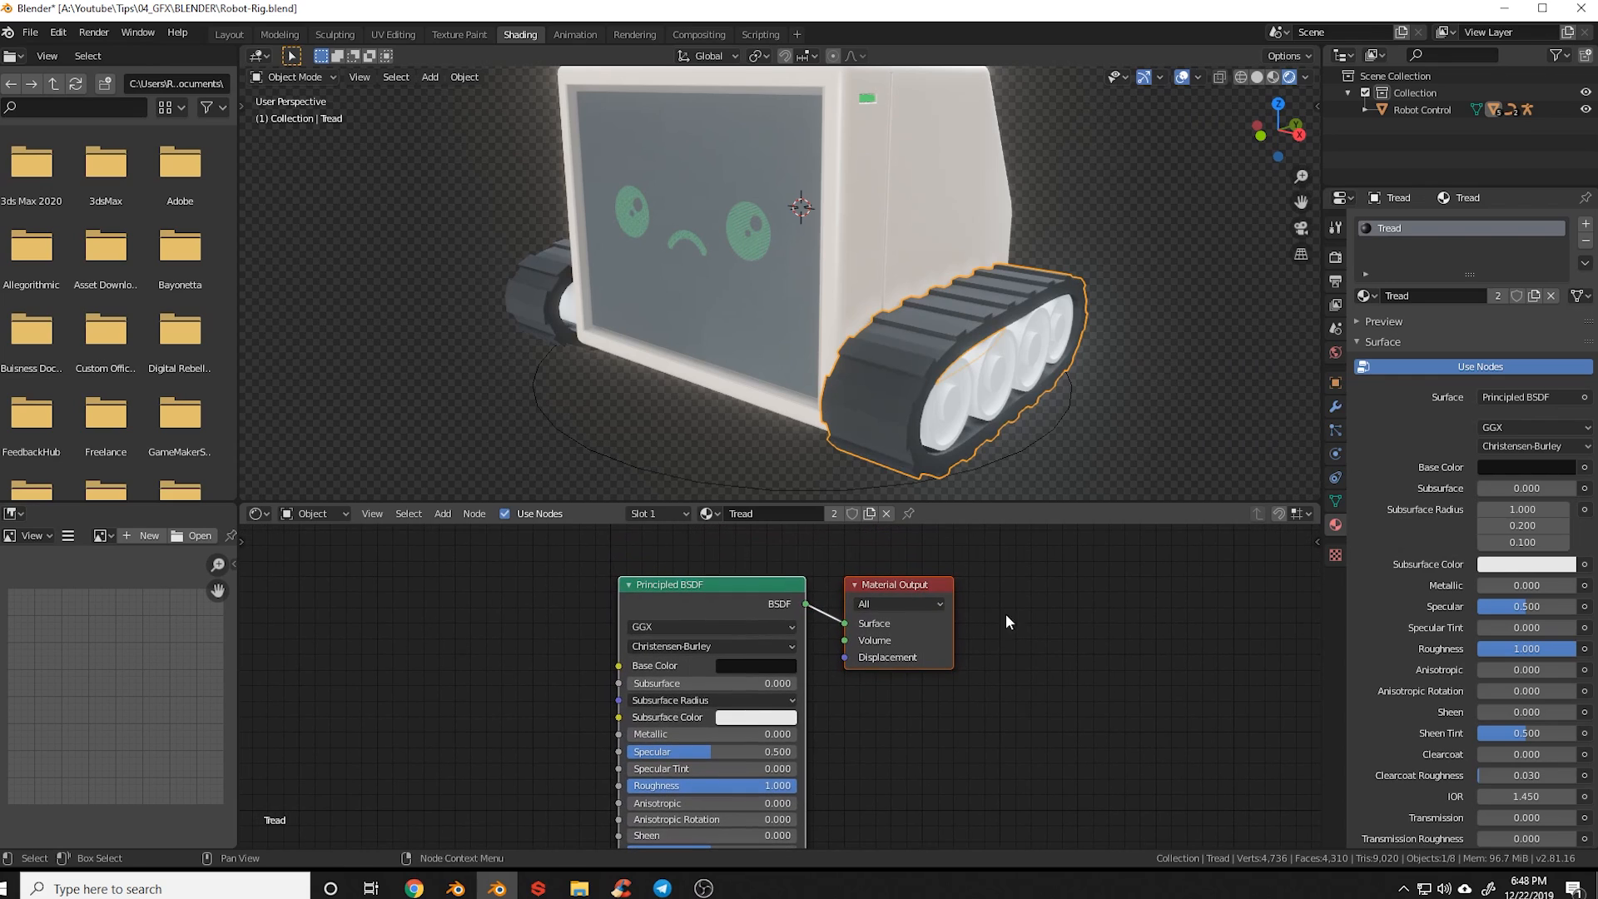
Select the gears inside the tread and set the Gear material's Metallic value to 1.0
left_click(981, 376)
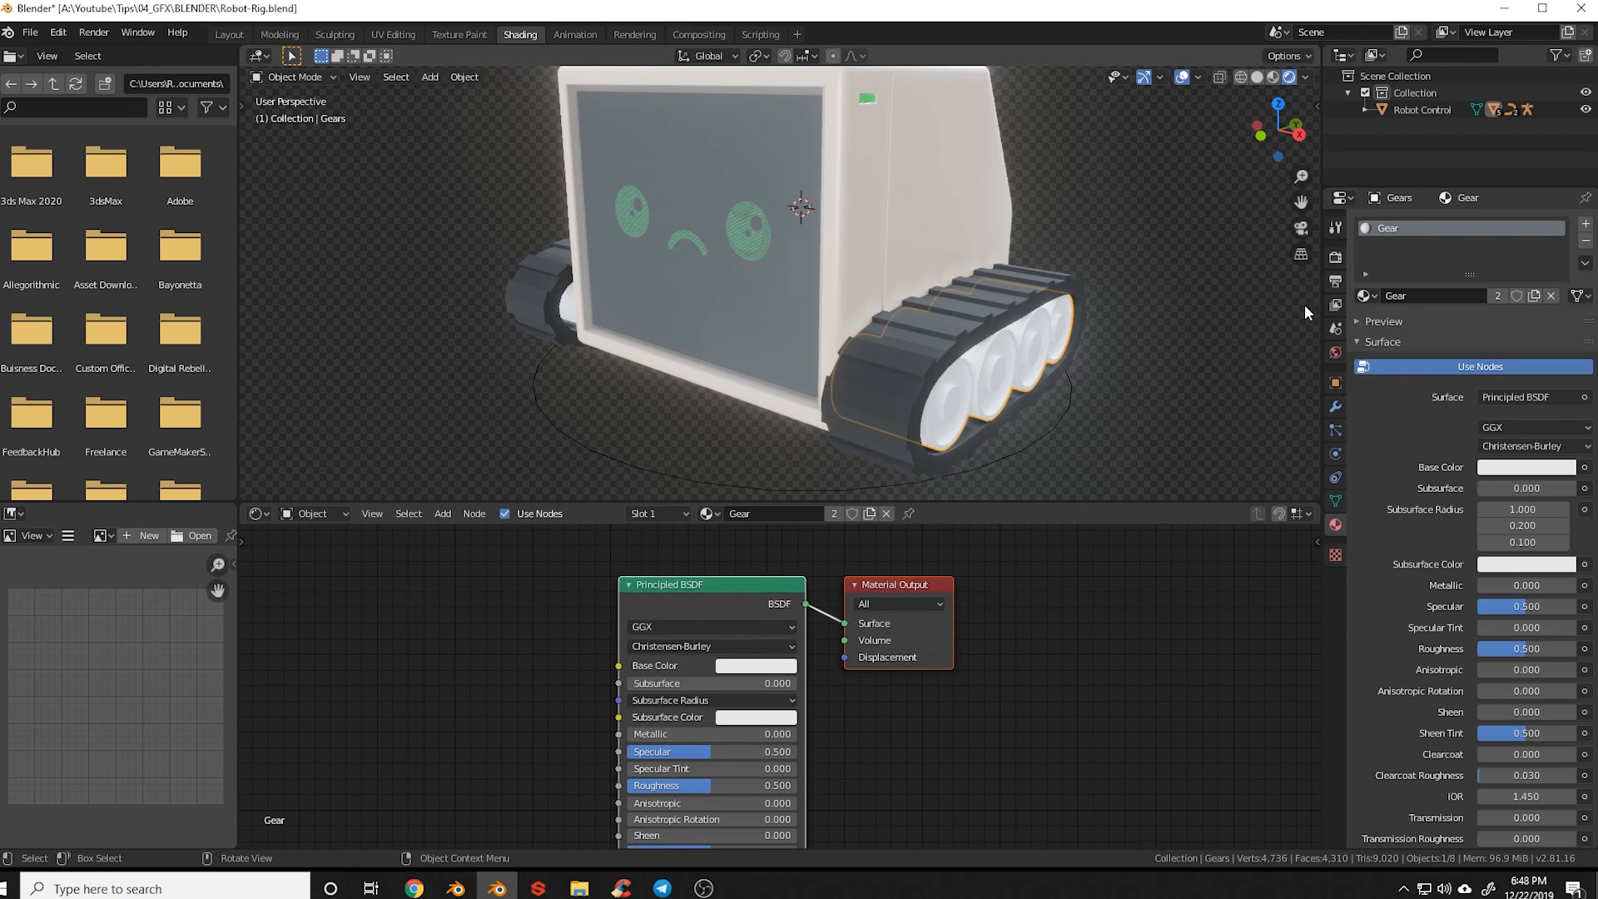
middle_click_drag(861, 658, 926, 638)
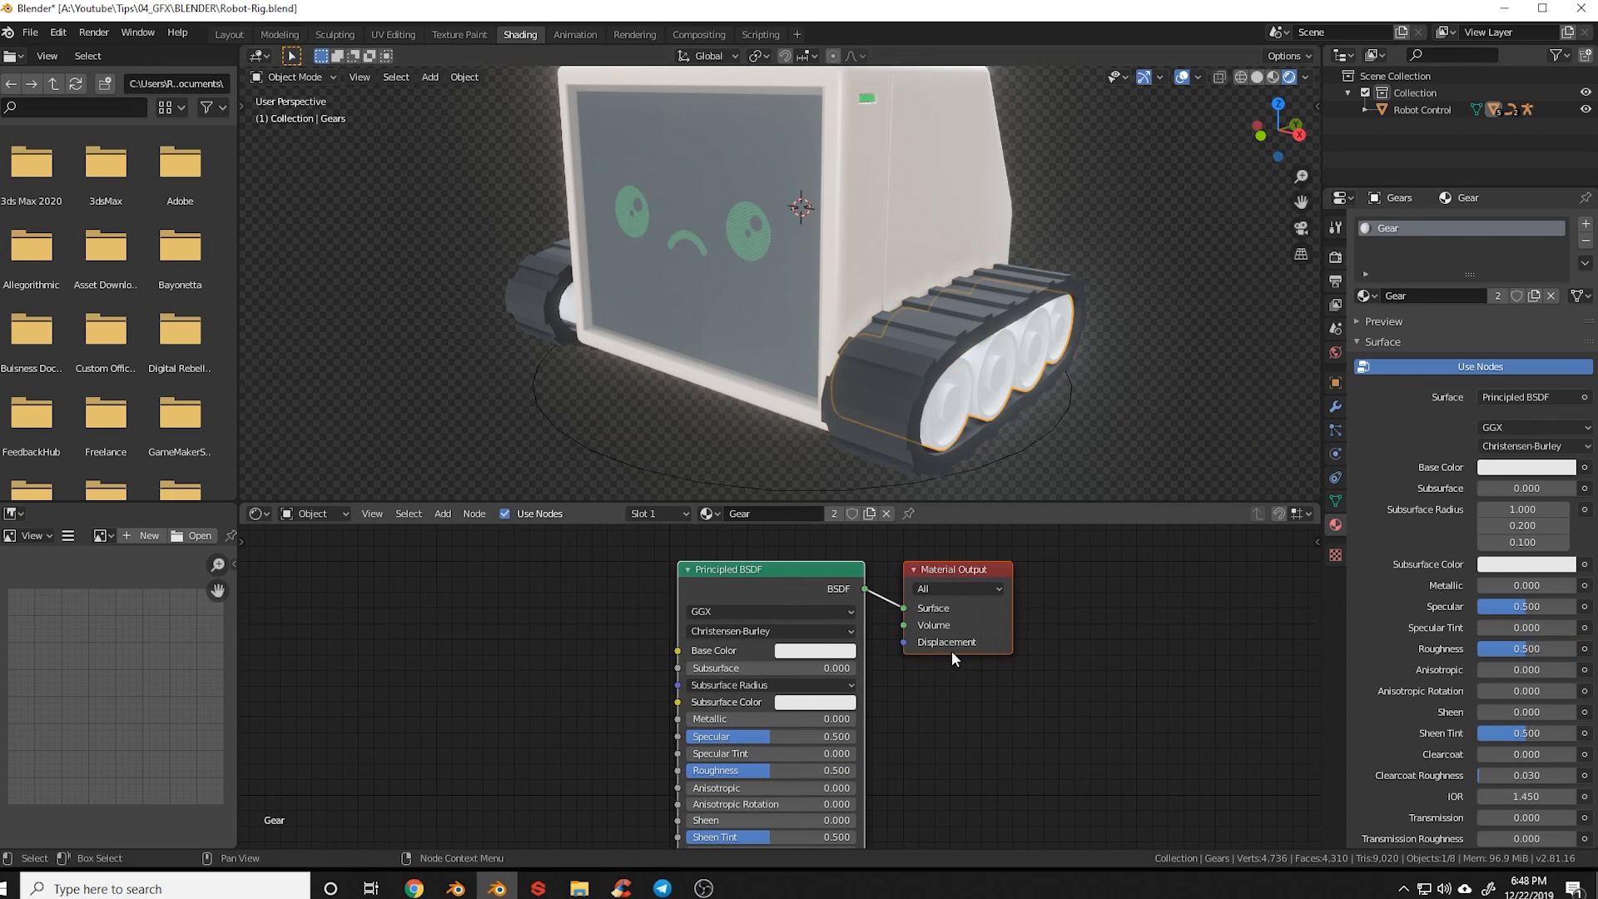
middle_click_drag(870, 742, 864, 712)
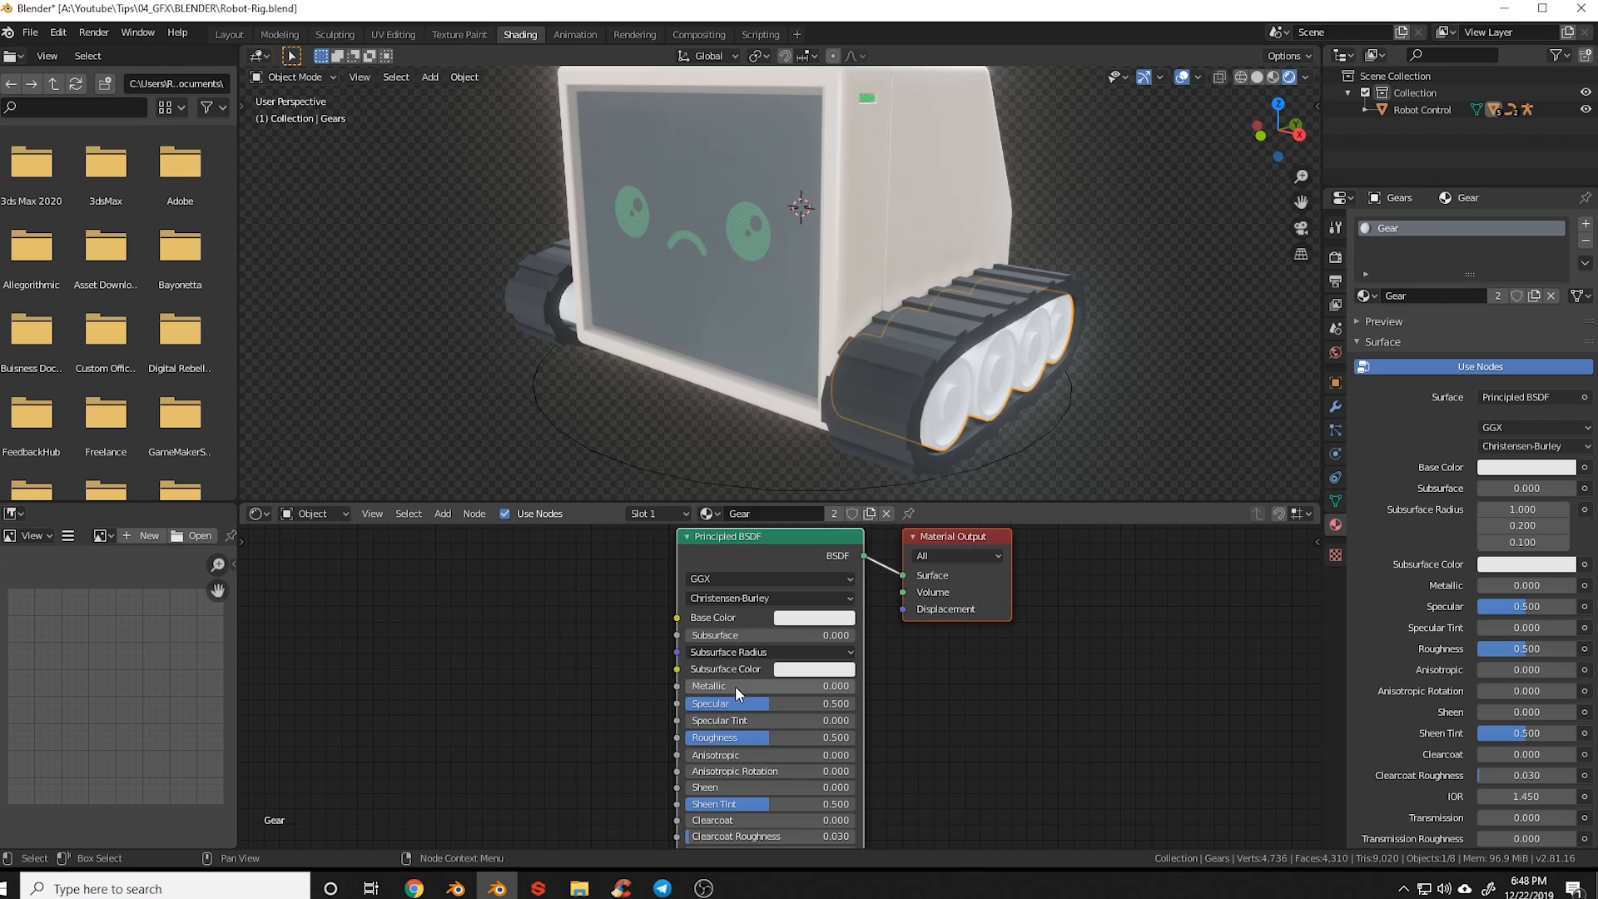
left_click_drag(733, 686, 916, 686)
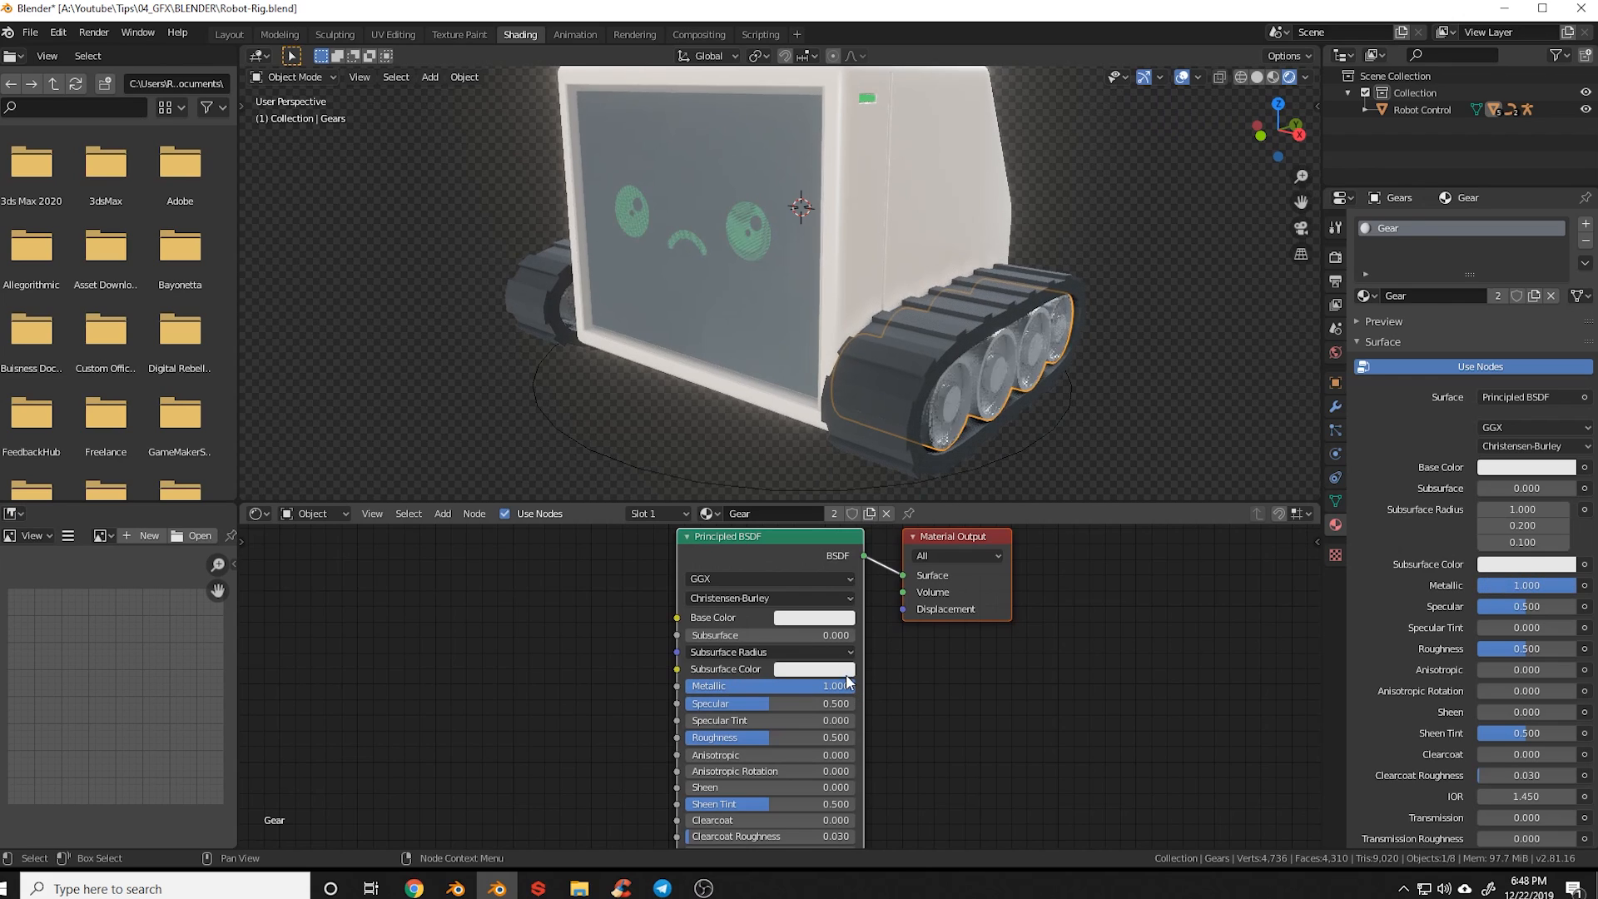
Darken the Gear material's base colour to light grey and set its roughness to 0.75
left_click(812, 624)
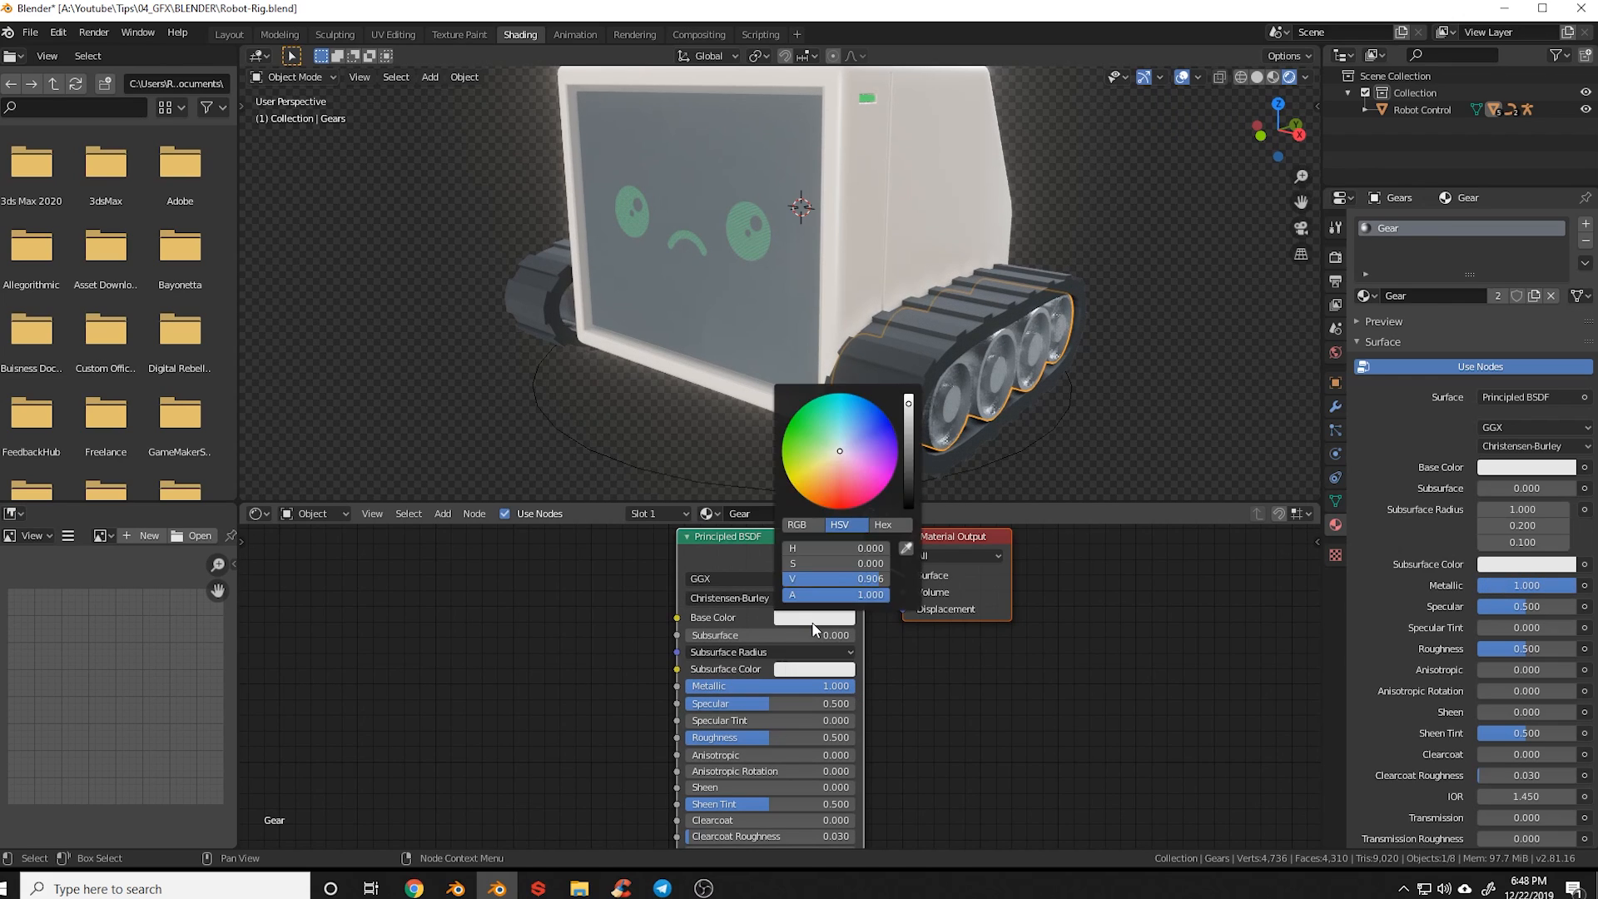
left_click_drag(911, 419, 909, 434)
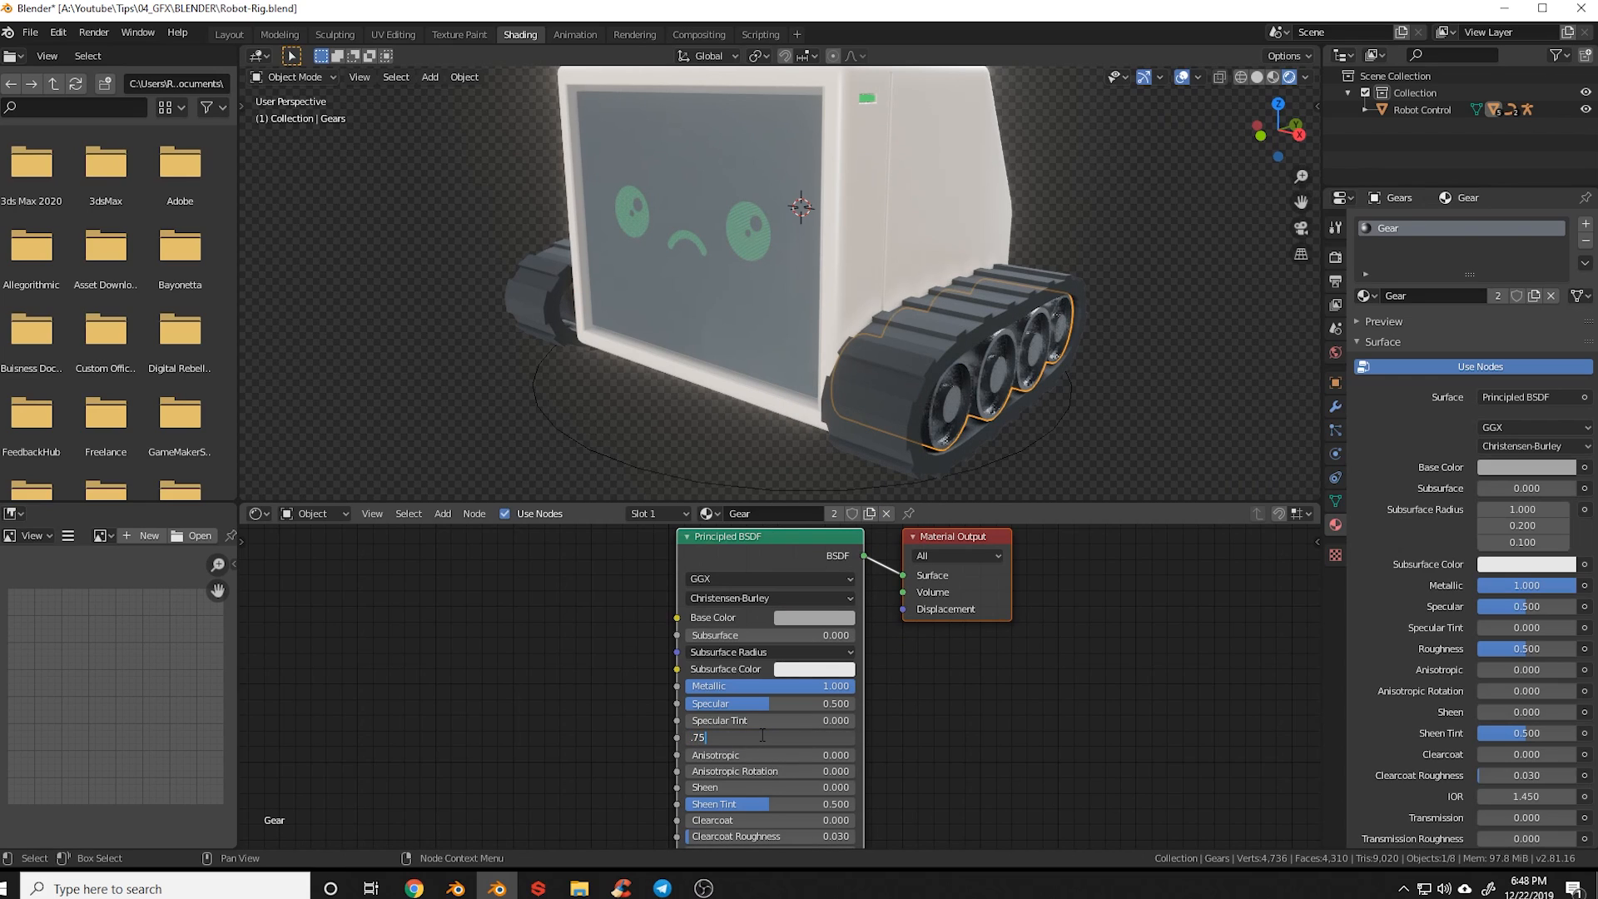
key("Return")
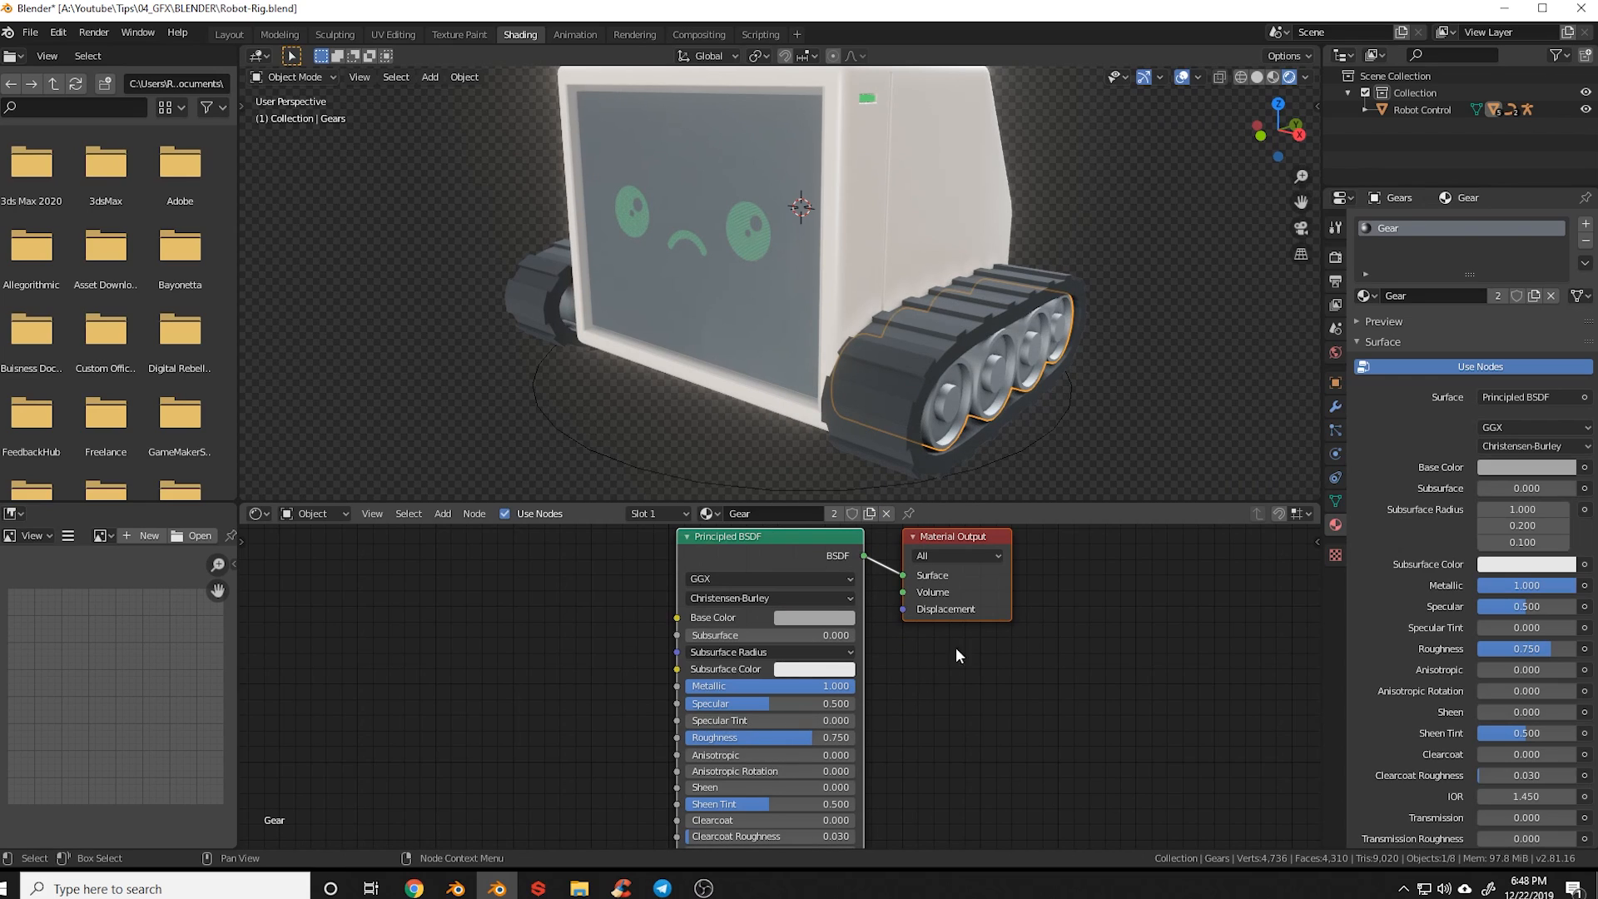
Darken the Gear material's base colour to a grey with value about 0.379 and deselect all objects
left_click(837, 618)
left_click_drag(909, 452, 909, 465)
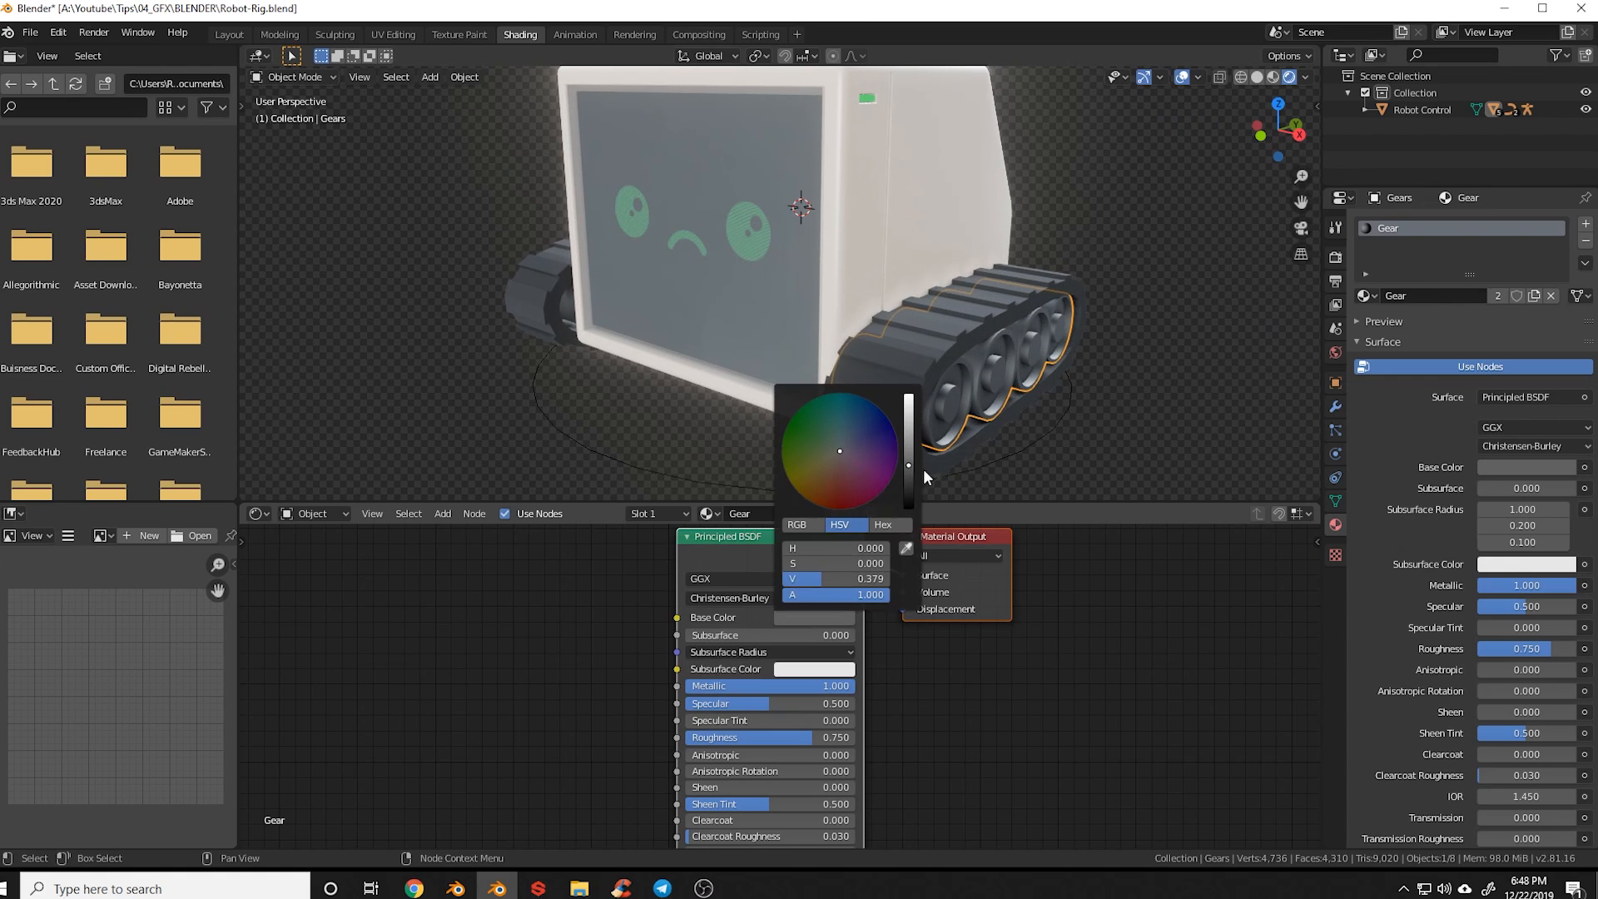
key("alt+a")
scroll(906, 373, "down", 2)
middle_click_drag(874, 371, 1001, 385)
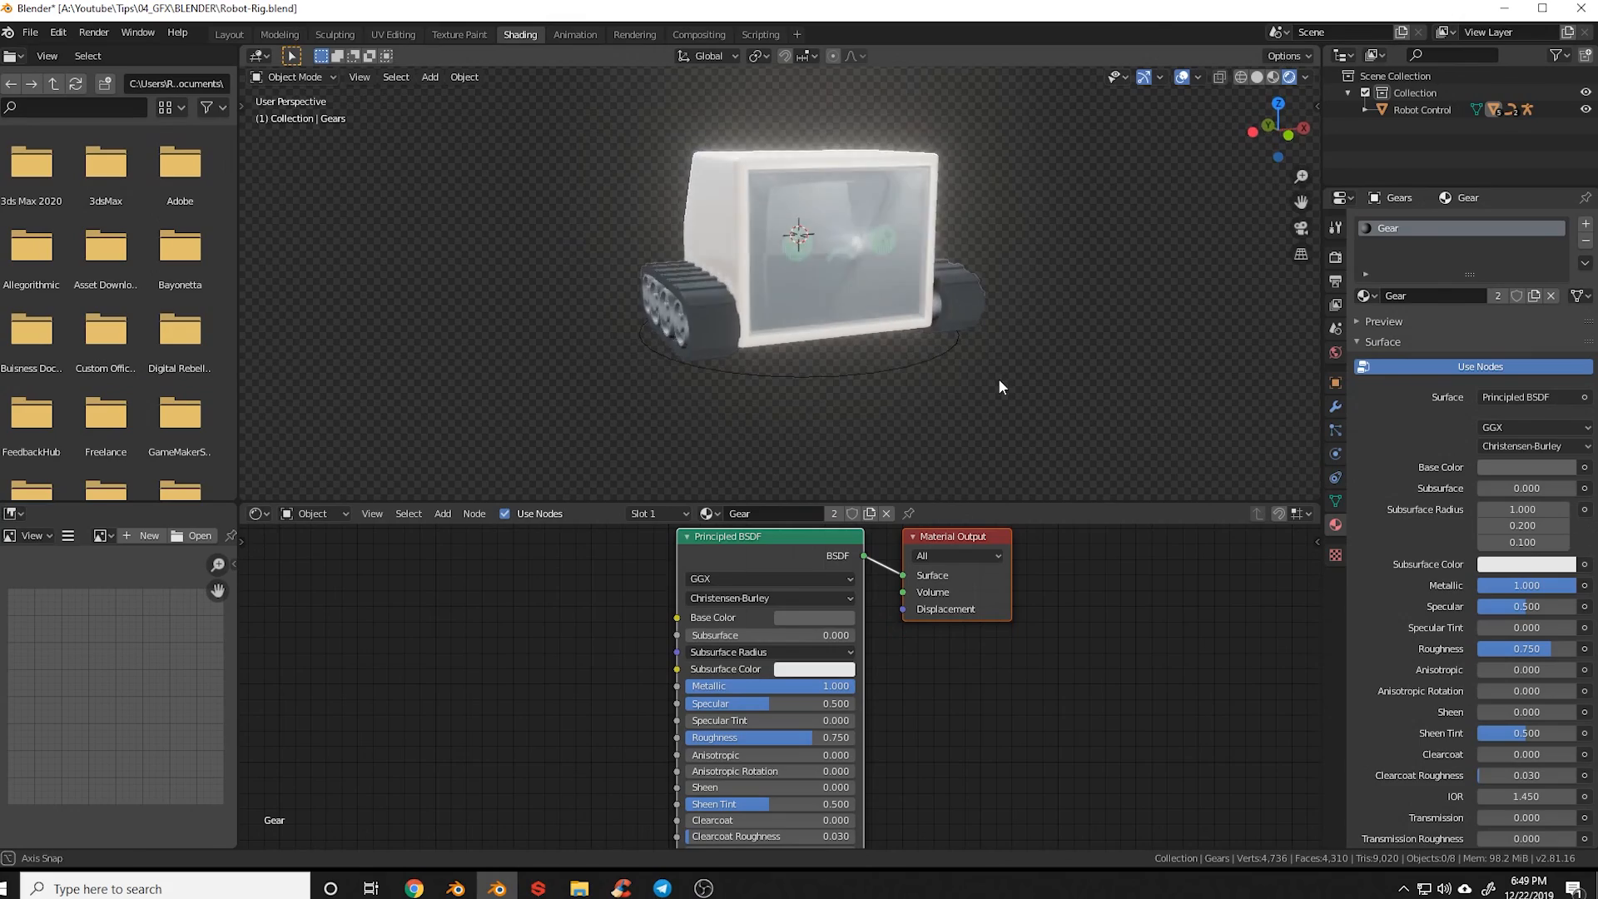